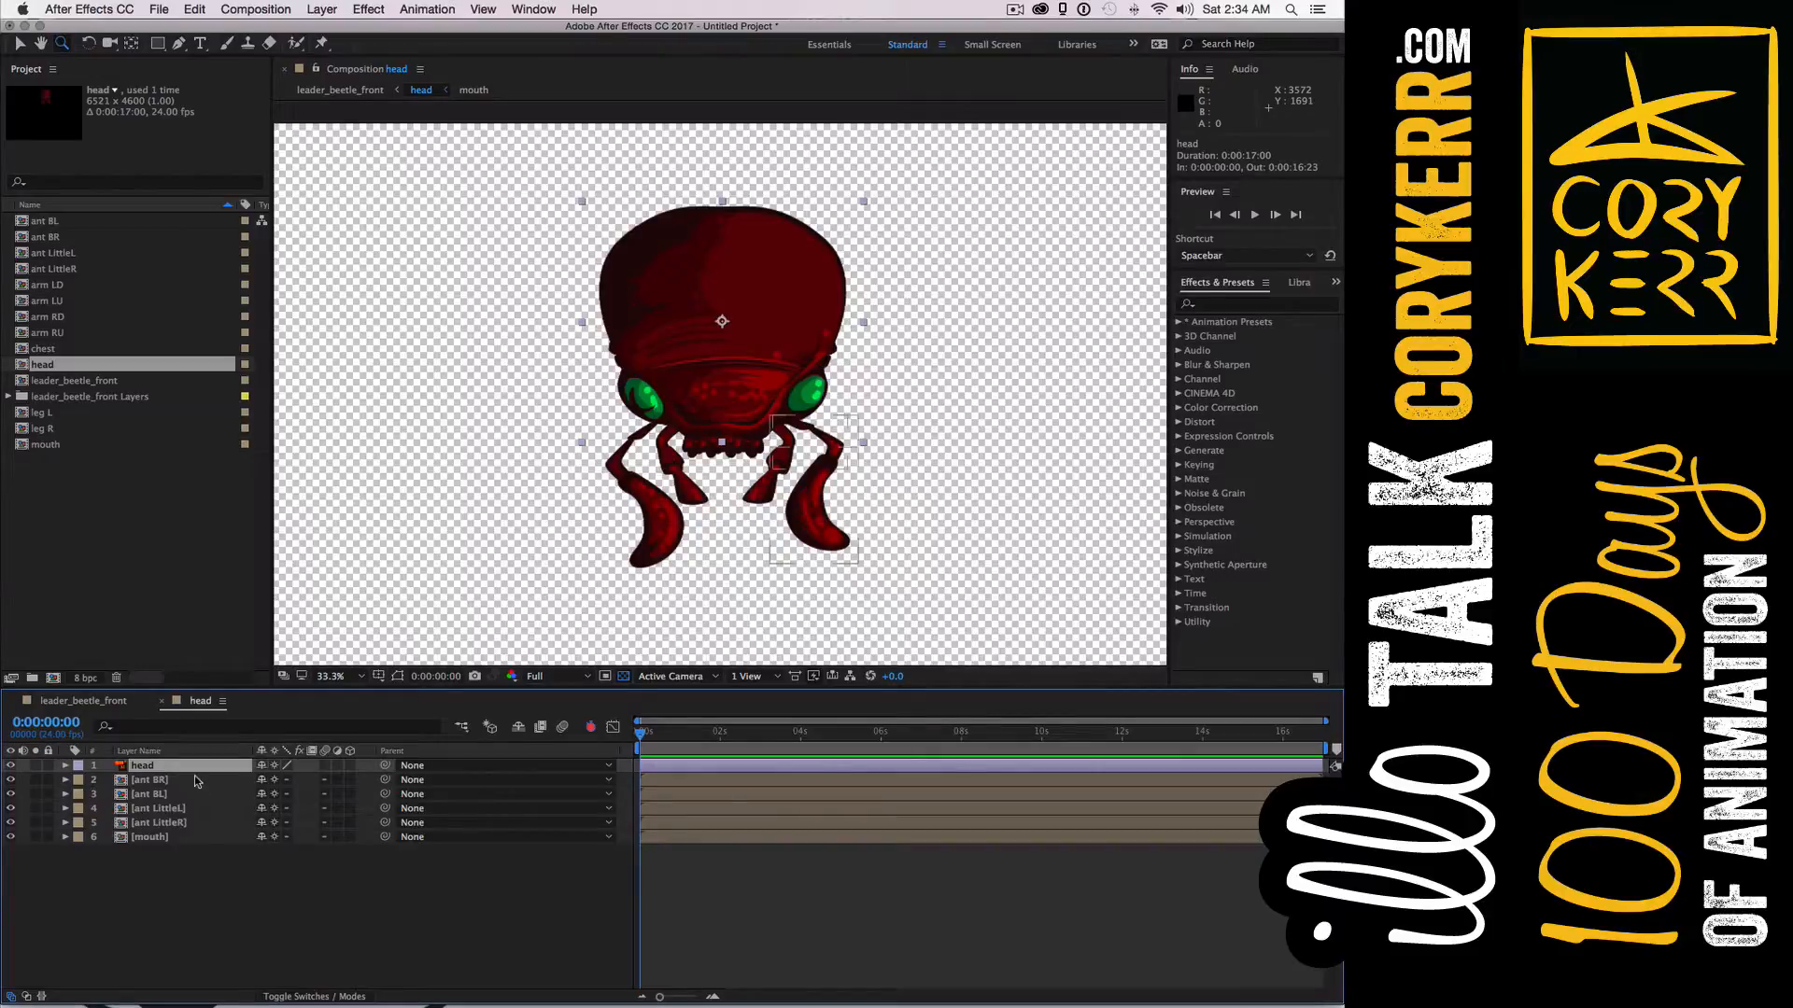
Open the ant BR composition and move the ant BR layer's anchor point up to the joint where the claw meets the antenna
{"action": "double_click", "coordinate": [198, 783]}
{"action": "left_click", "coordinate": [277, 778]}
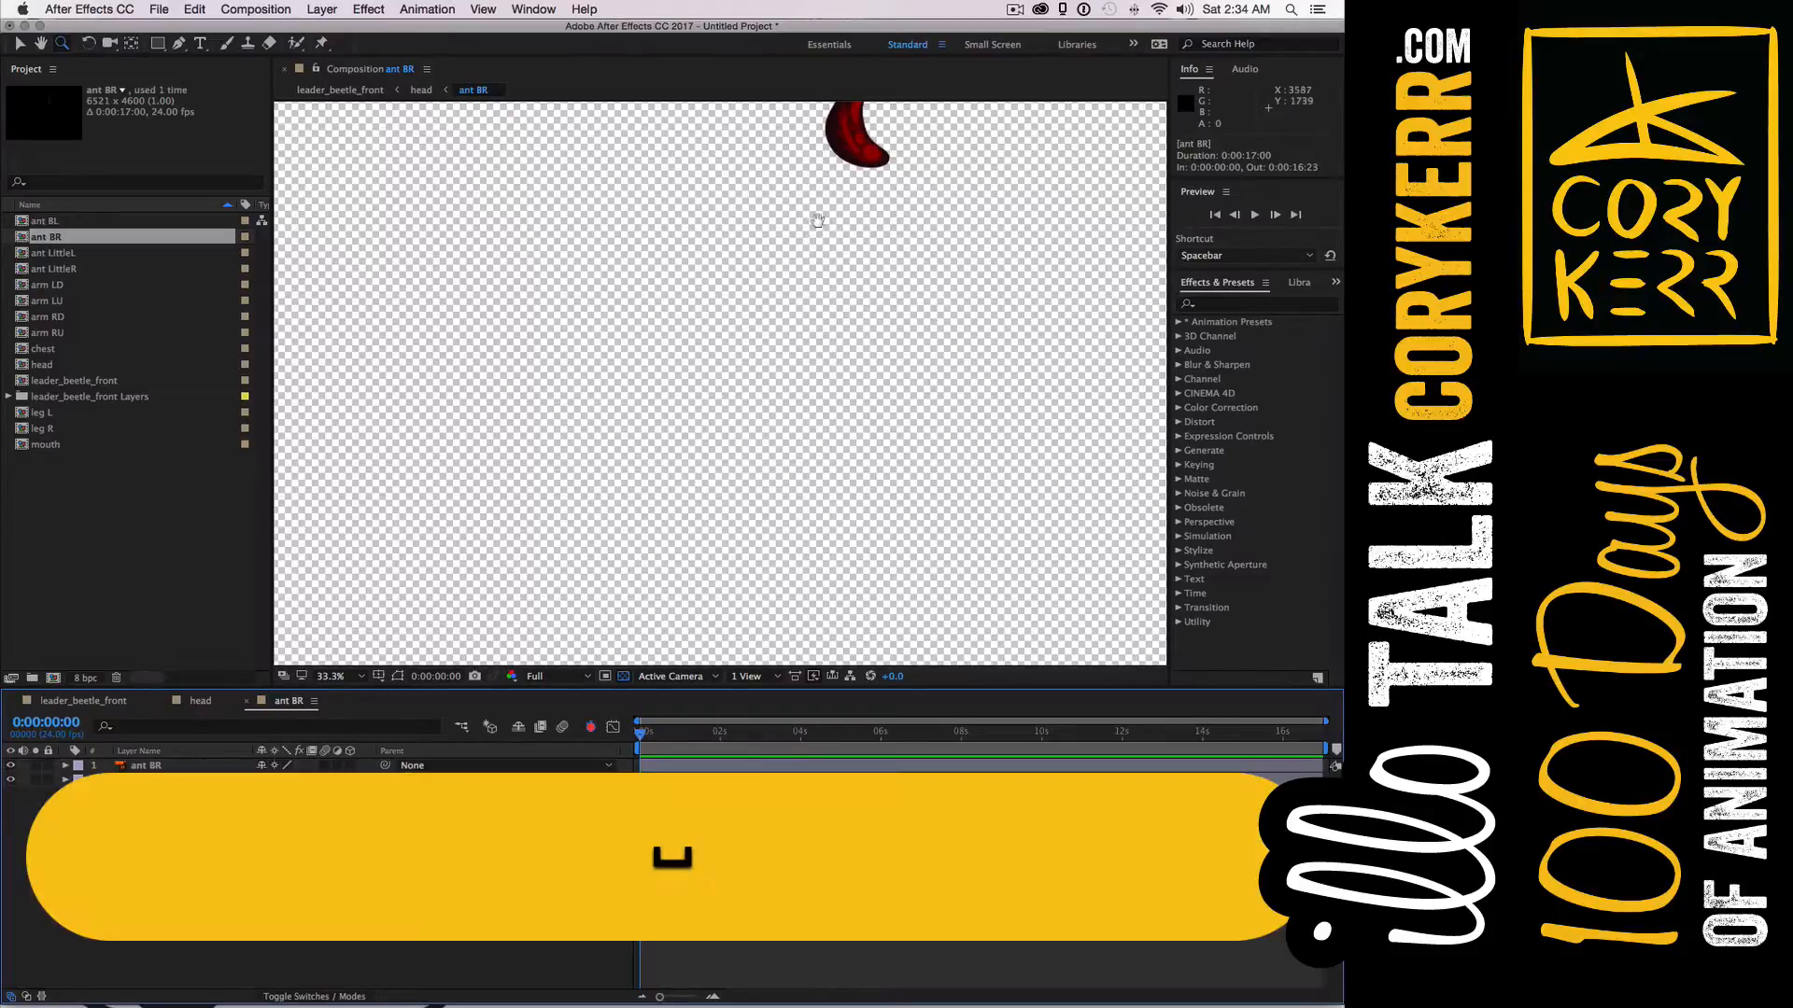
{"action": "left_click_drag", "start_coordinate": [820, 220], "coordinate": [806, 529]}
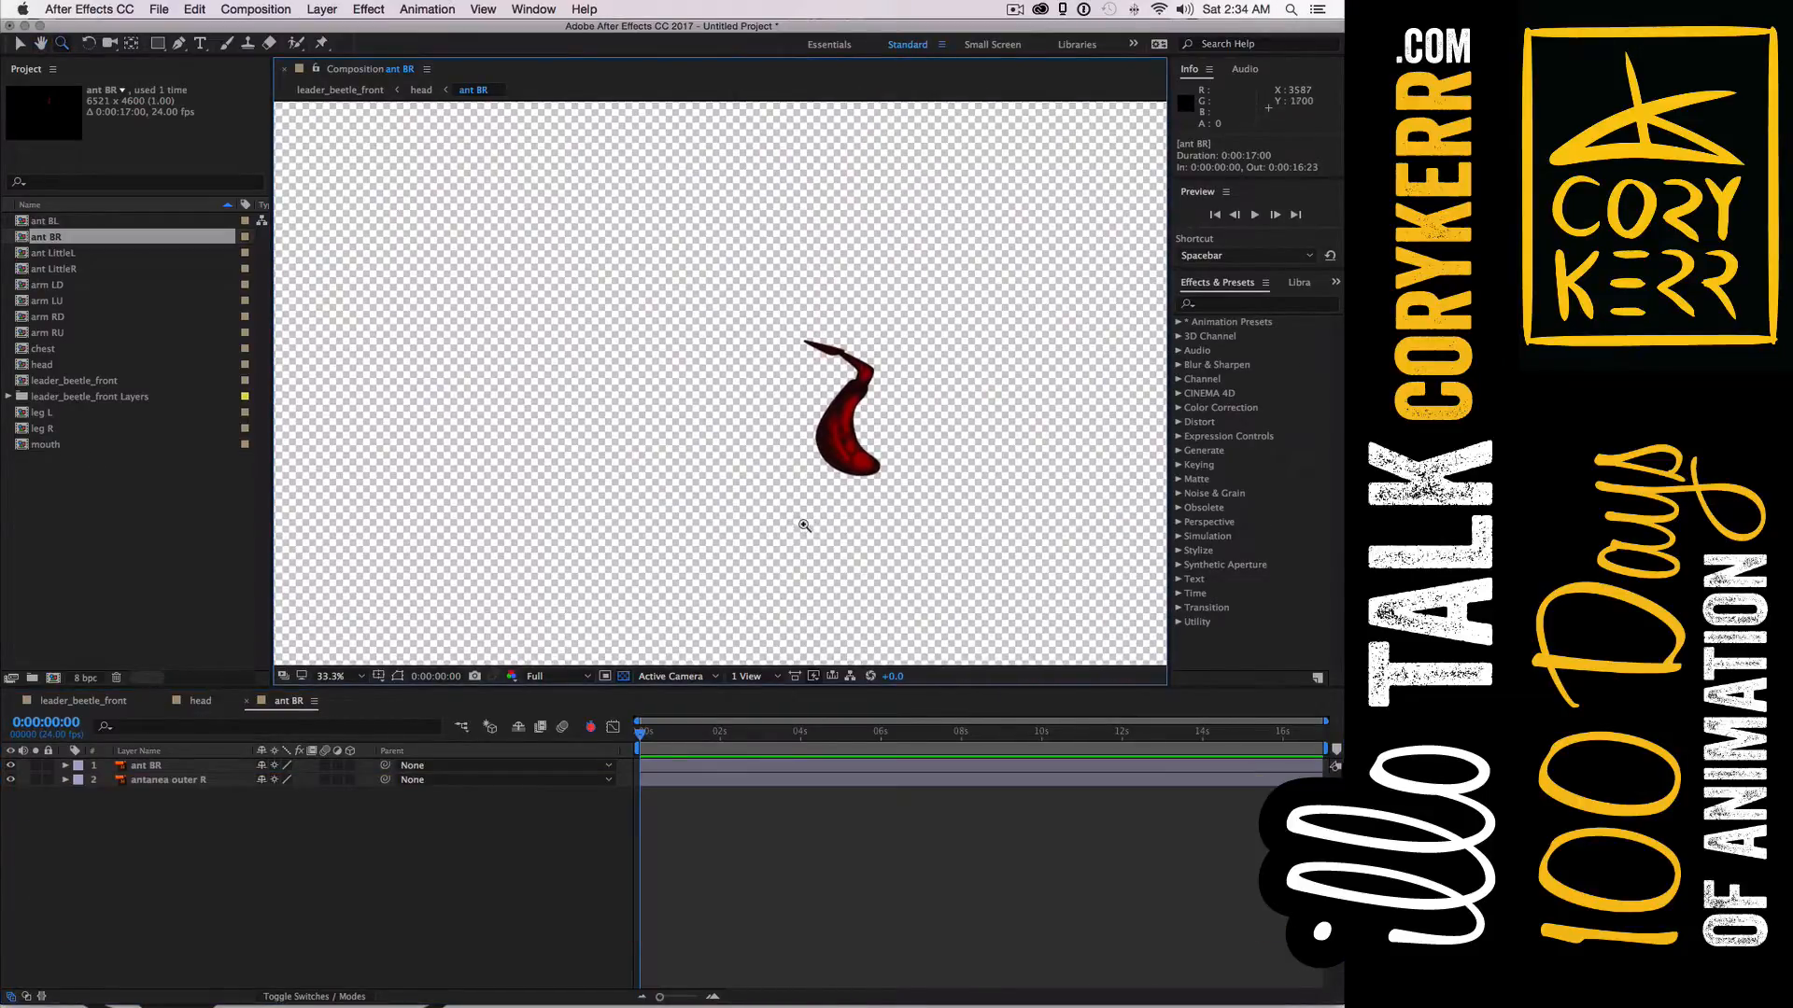
{"action": "key", "text": "v"}
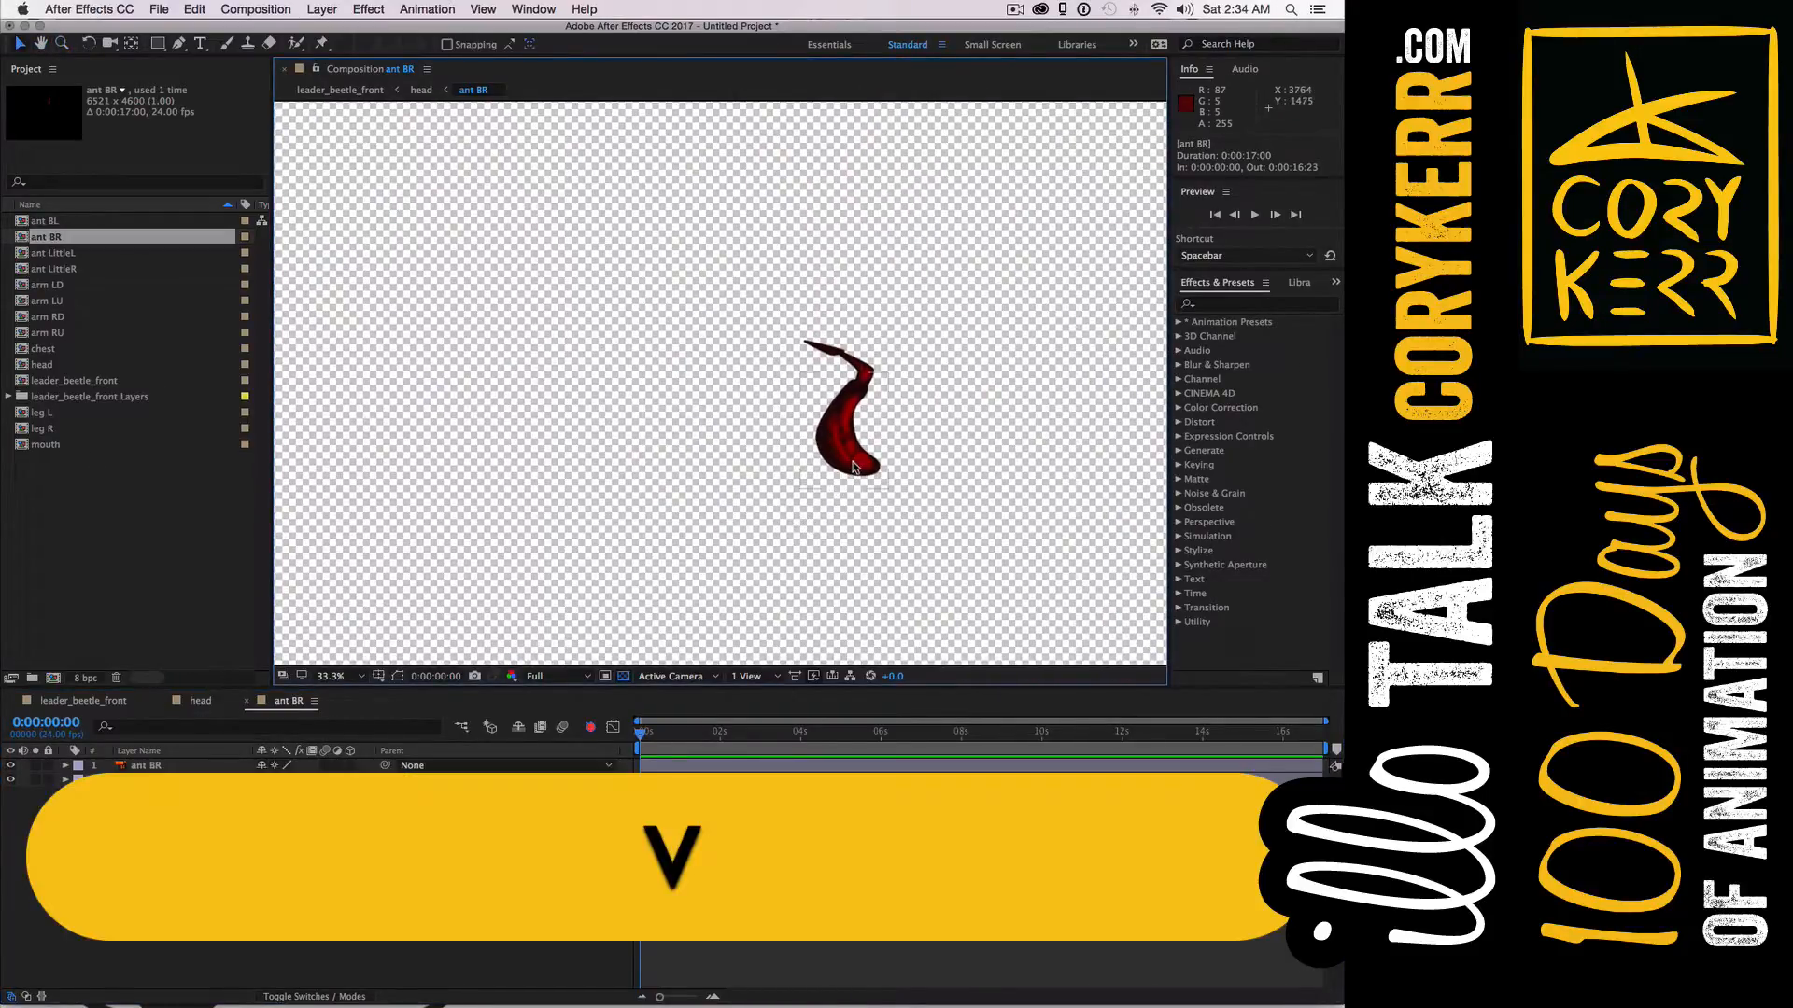
{"action": "left_click", "coordinate": [852, 469]}
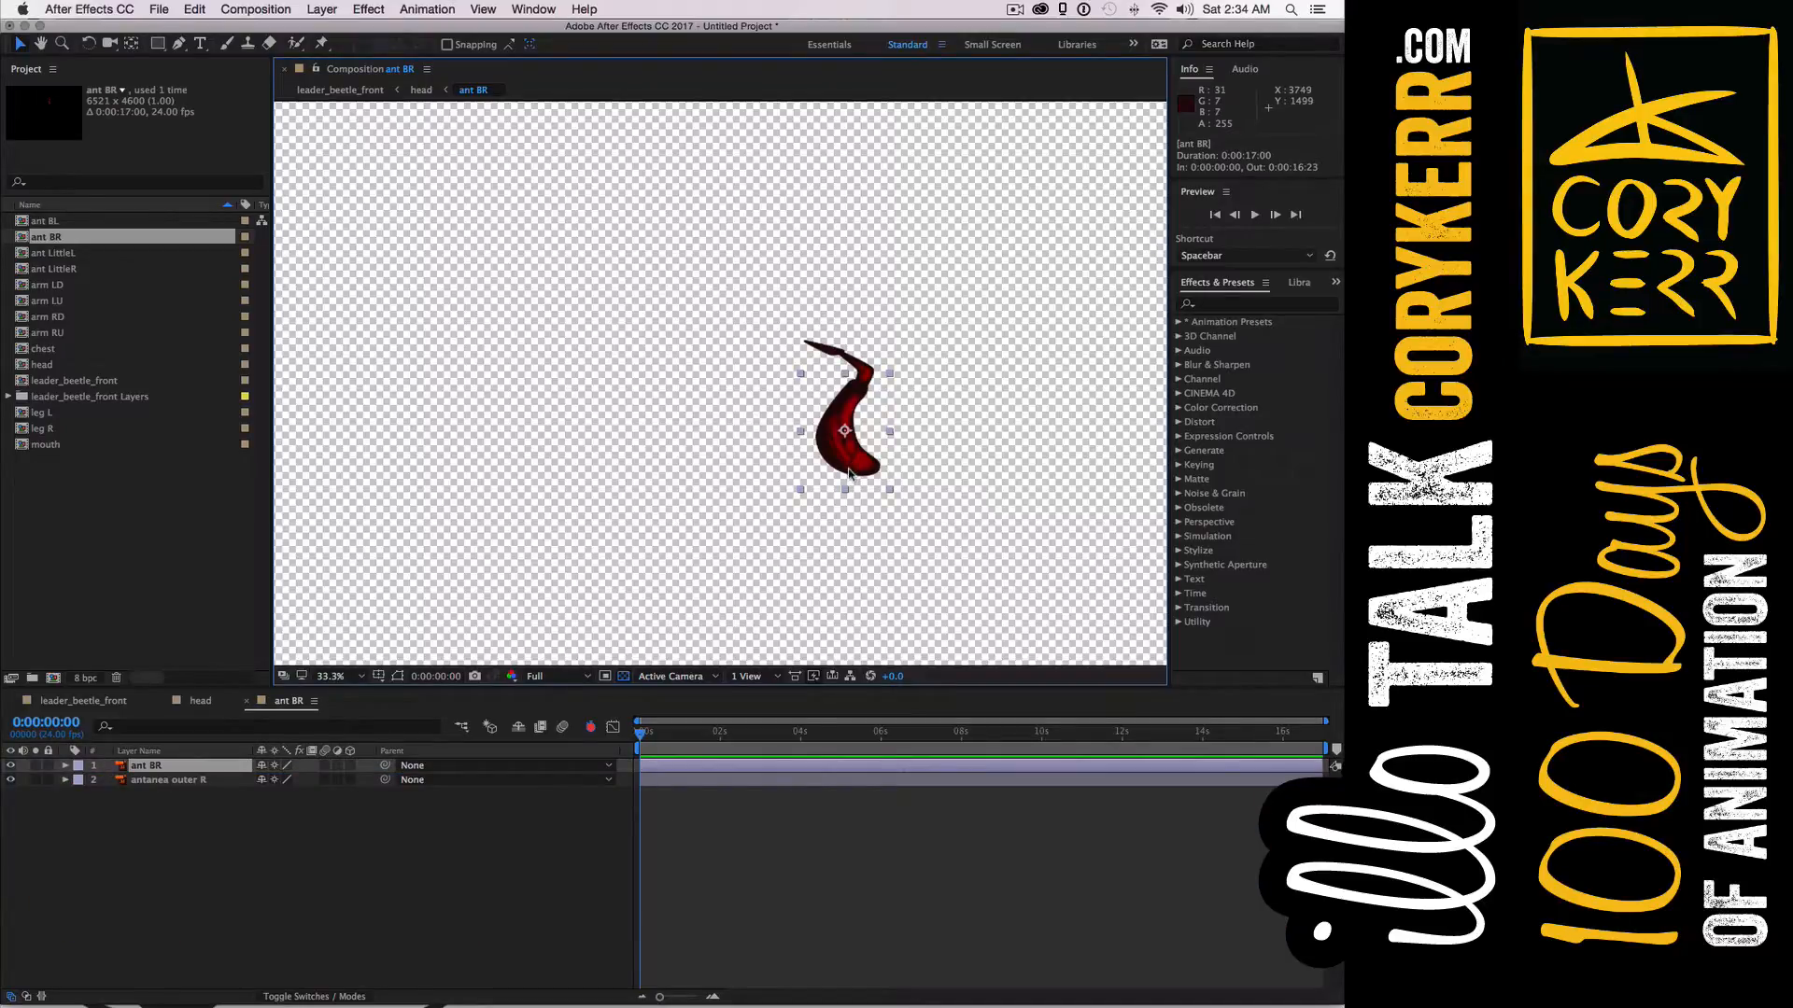
{"action": "key", "text": "y"}
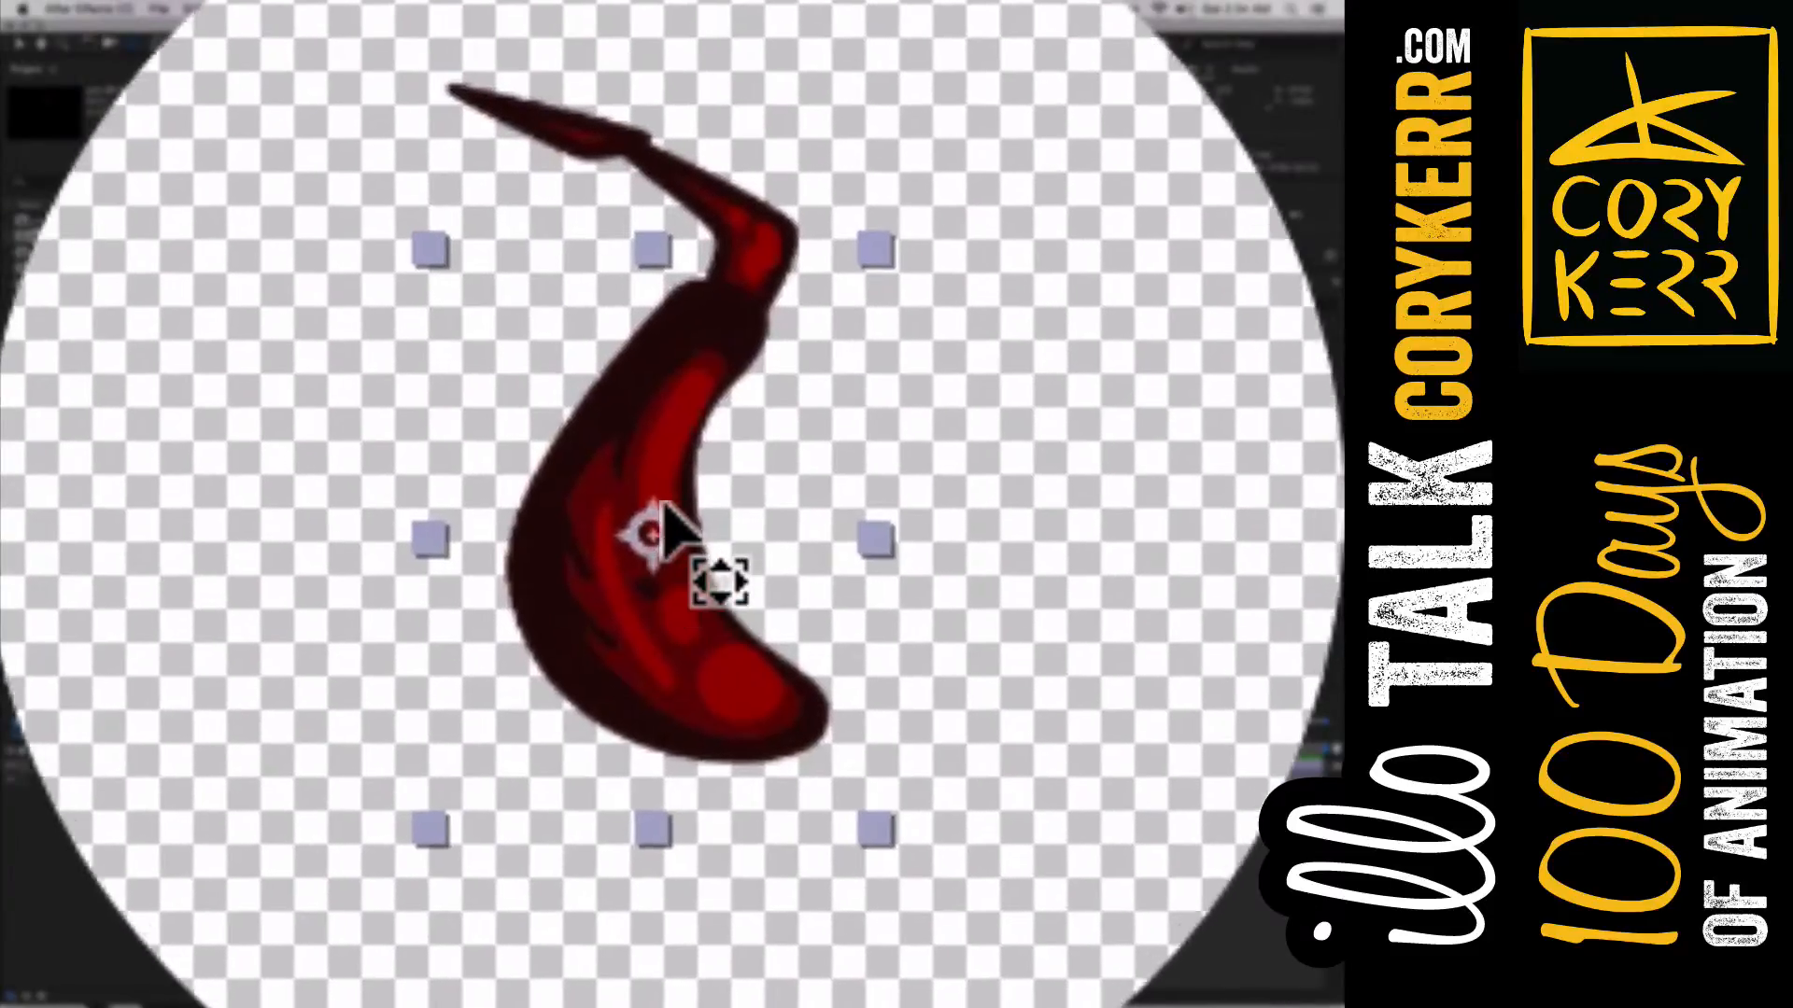
{"action": "left_click_drag", "start_coordinate": [653, 534], "coordinate": [725, 302]}
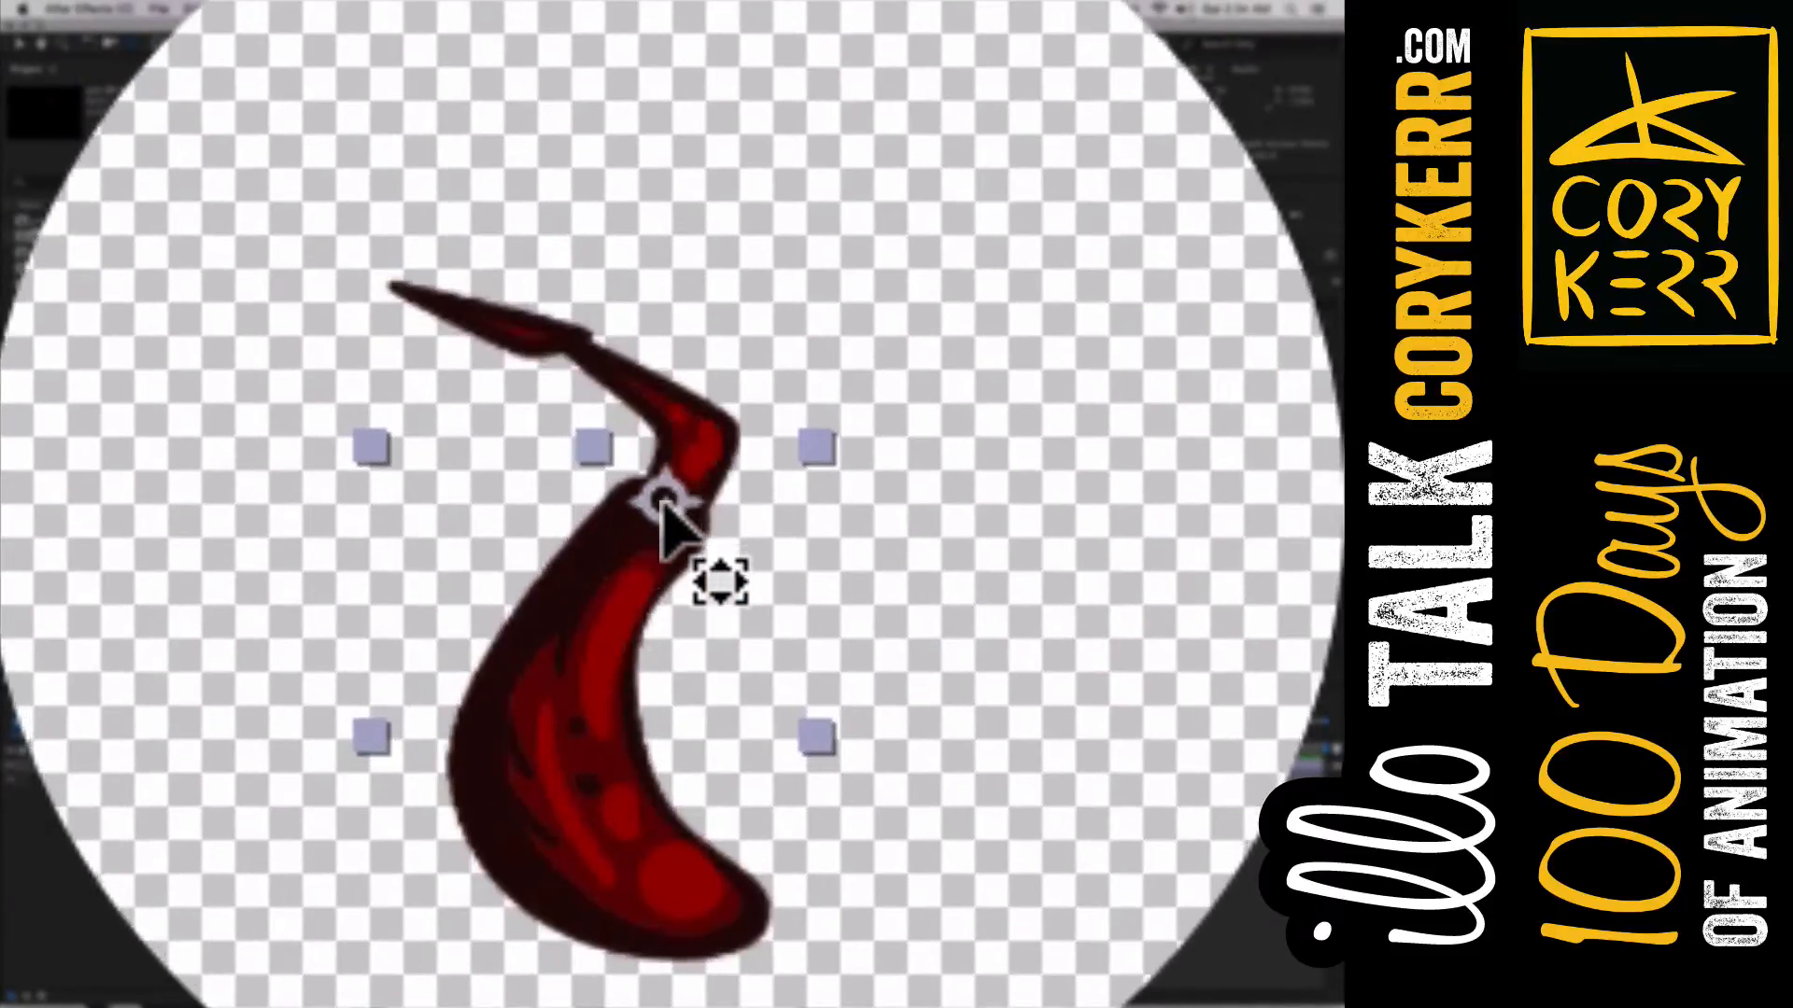
Try rotating the ant BR claw about its relocated anchor point, and undo the rotation
{"action": "key", "text": "w"}
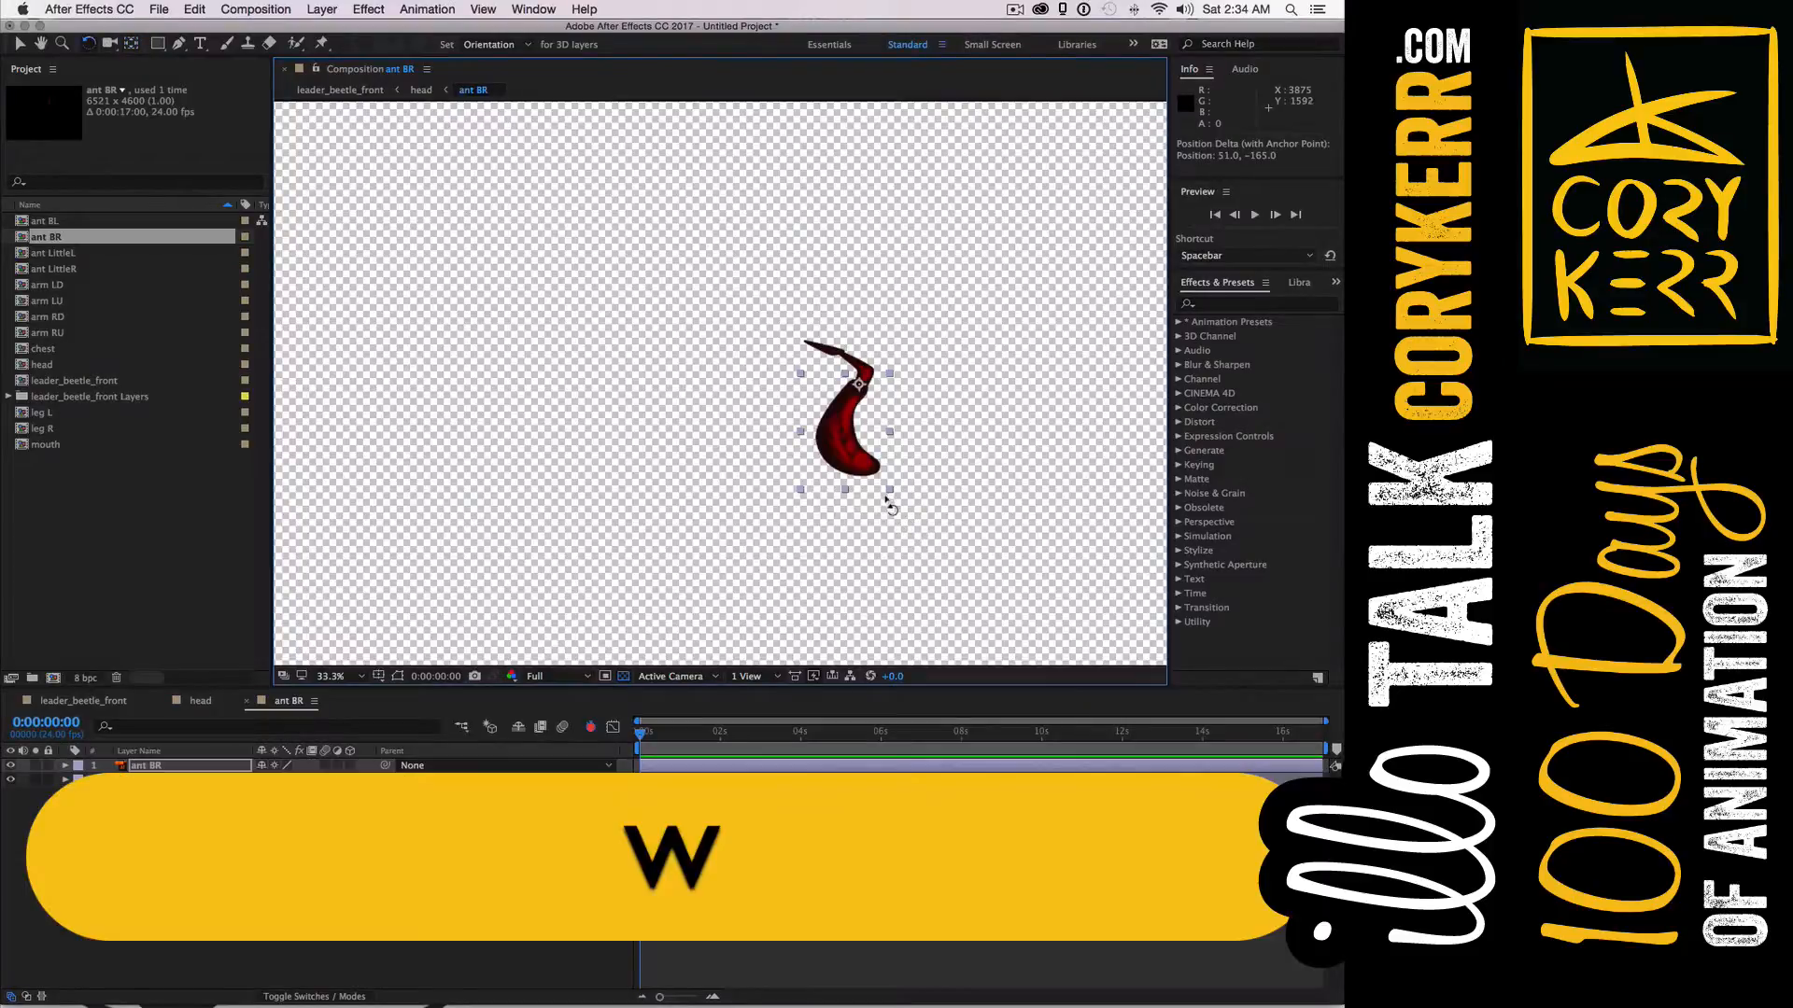
{"action": "mouse_move", "coordinate": [894, 497]}
{"action": "left_mouse_down"}
{"action": "mouse_move", "coordinate": [932, 473]}
{"action": "mouse_move", "coordinate": [892, 501]}
{"action": "left_mouse_up"}
{"action": "key", "text": "super+z"}
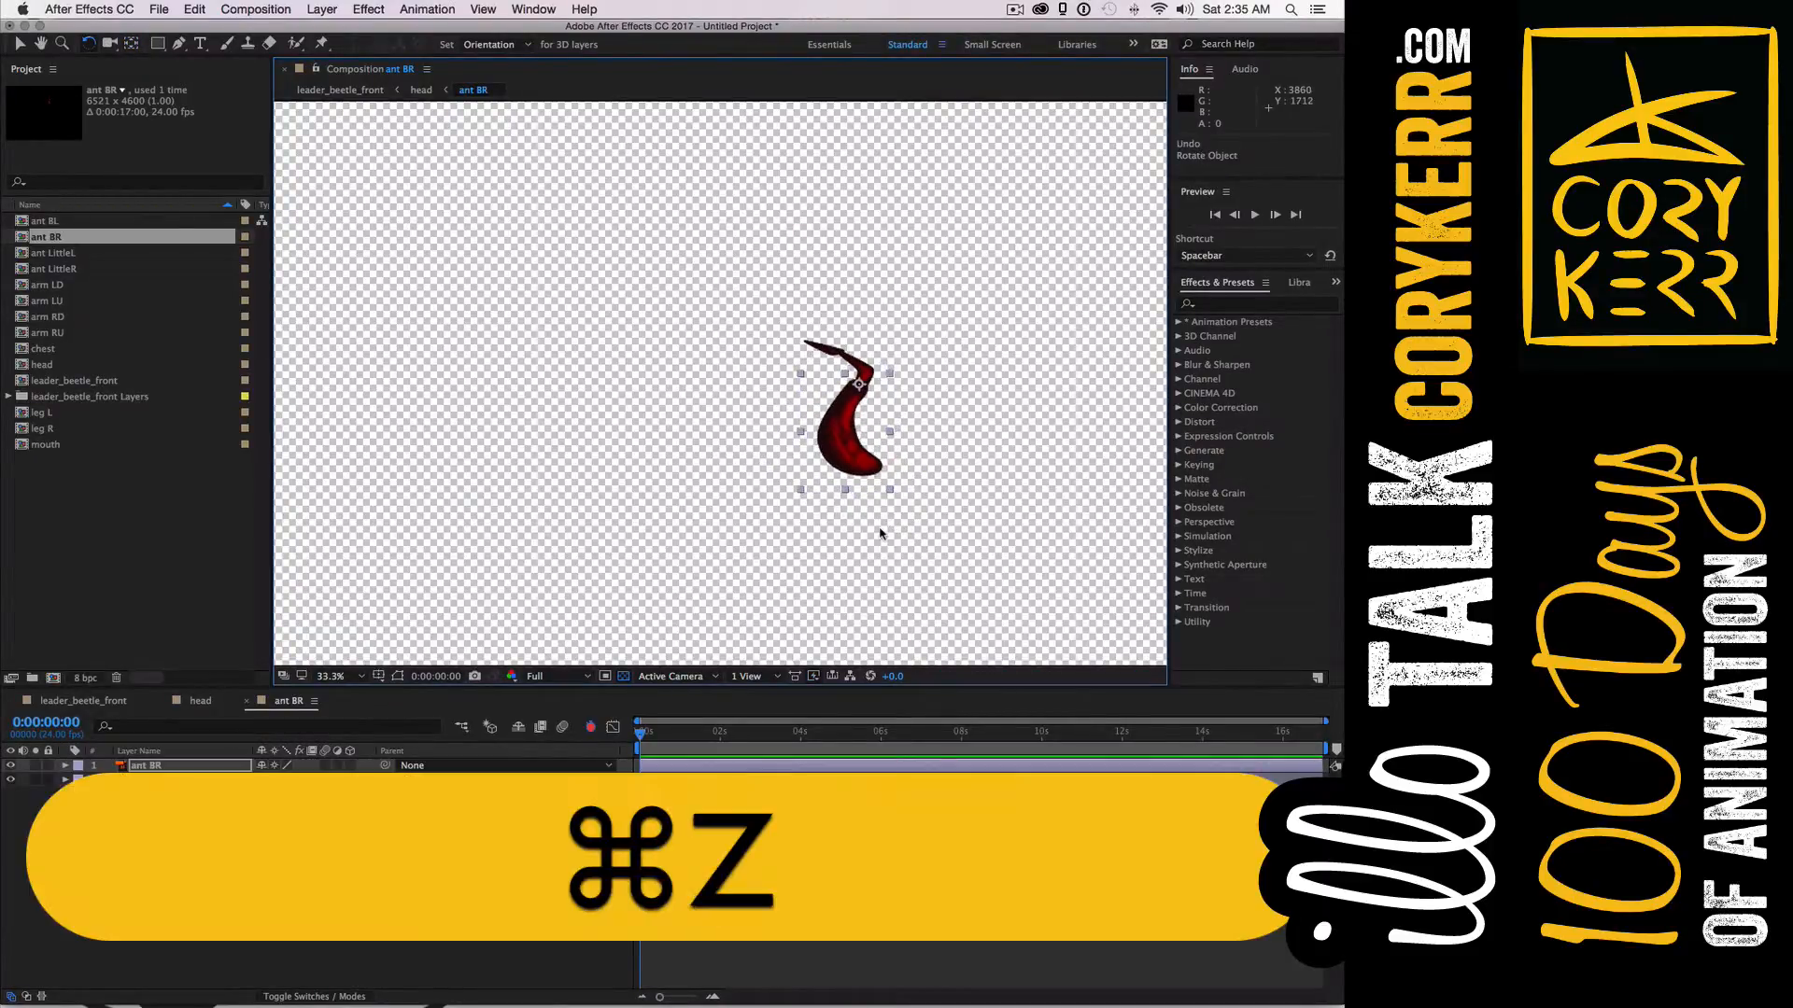
Reveal the ant BR layer's keyframed properties and turn off keyframing for Anchor Point and Position
{"action": "key", "text": "u"}
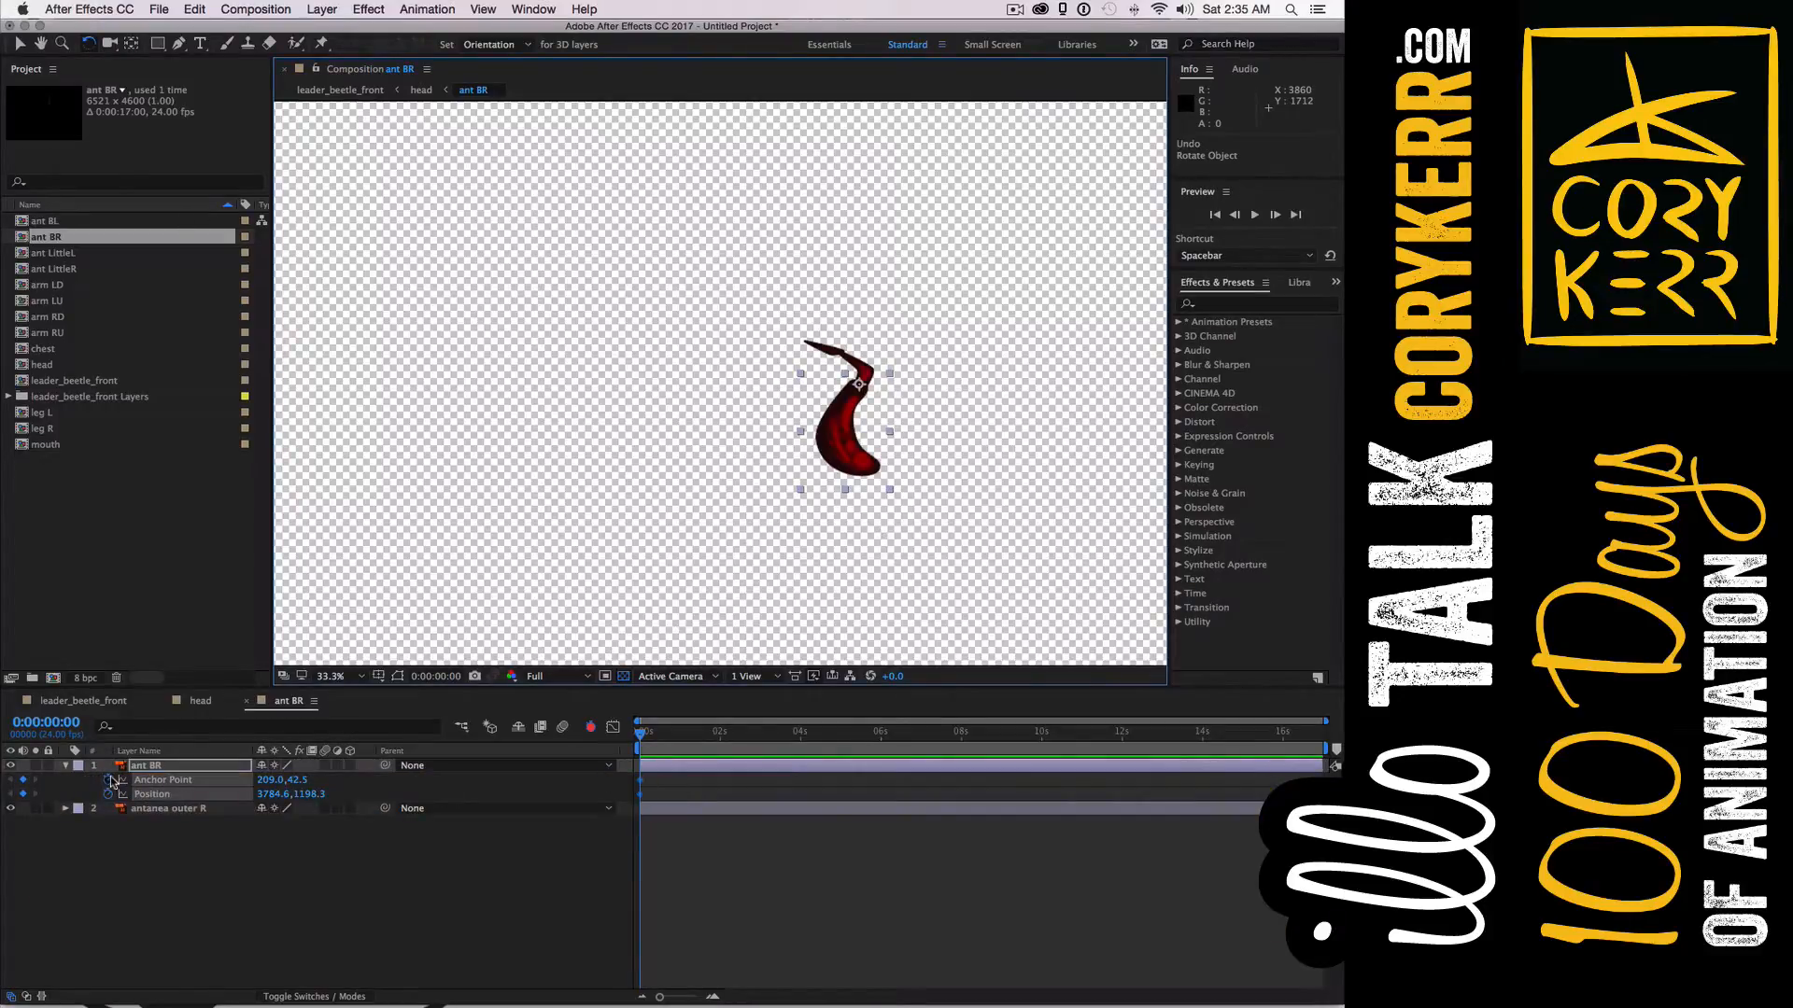
{"action": "left_click", "coordinate": [108, 779]}
{"action": "left_click", "coordinate": [108, 793]}
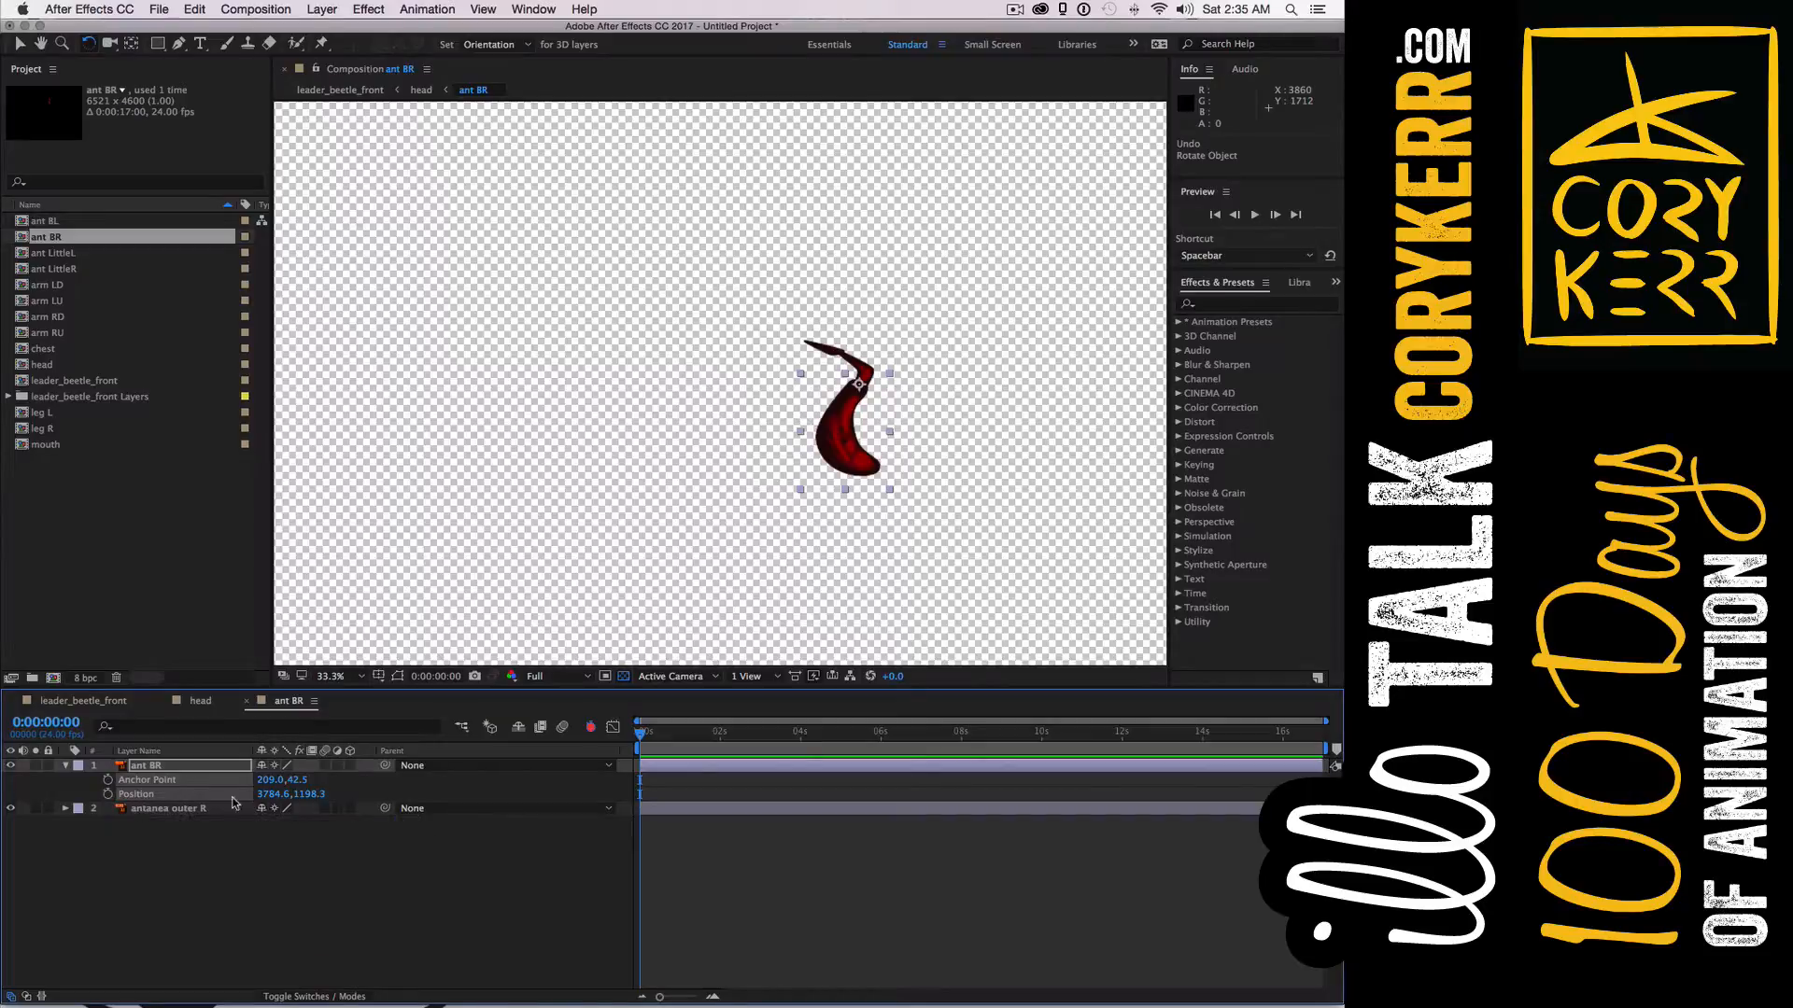
{"action": "left_click", "coordinate": [65, 766]}
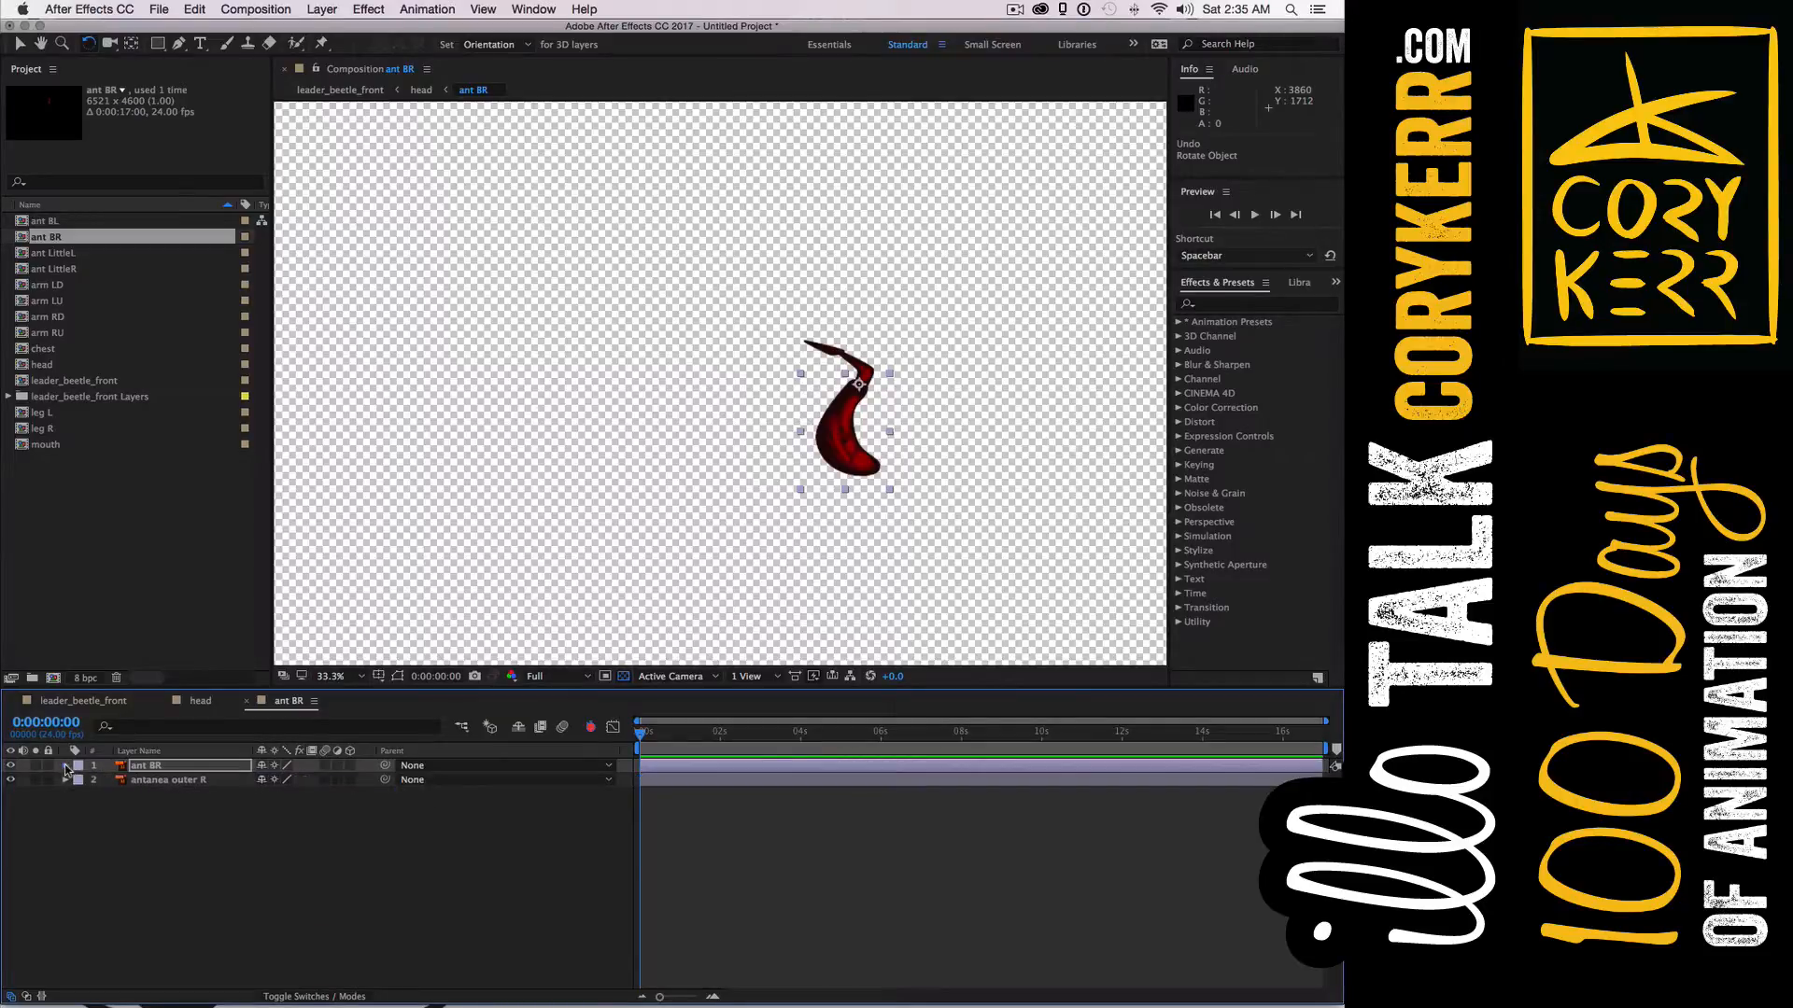
Enable an expression on the ant BR layer's Rotation and insert the wiggle function from the Property expressions
{"action": "left_click", "coordinate": [66, 766]}
{"action": "left_click", "coordinate": [130, 840]}
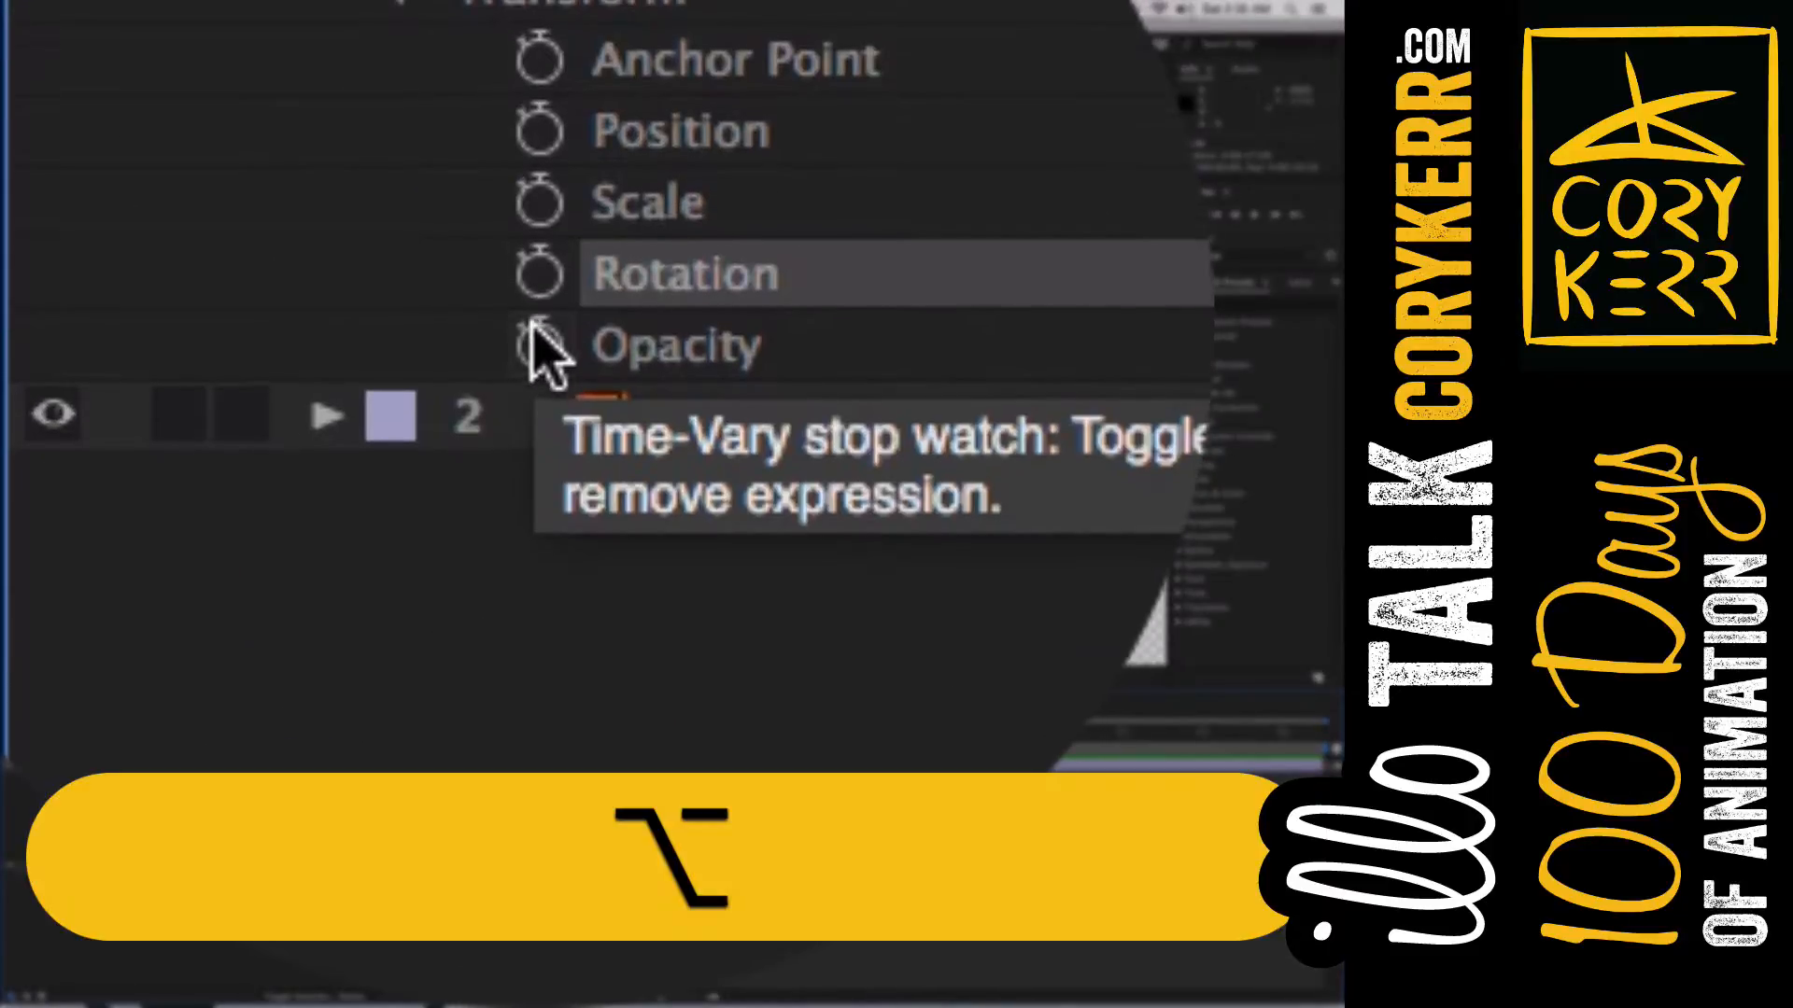
{"action": "left_click", "coordinate": [537, 319], "text": "alt"}
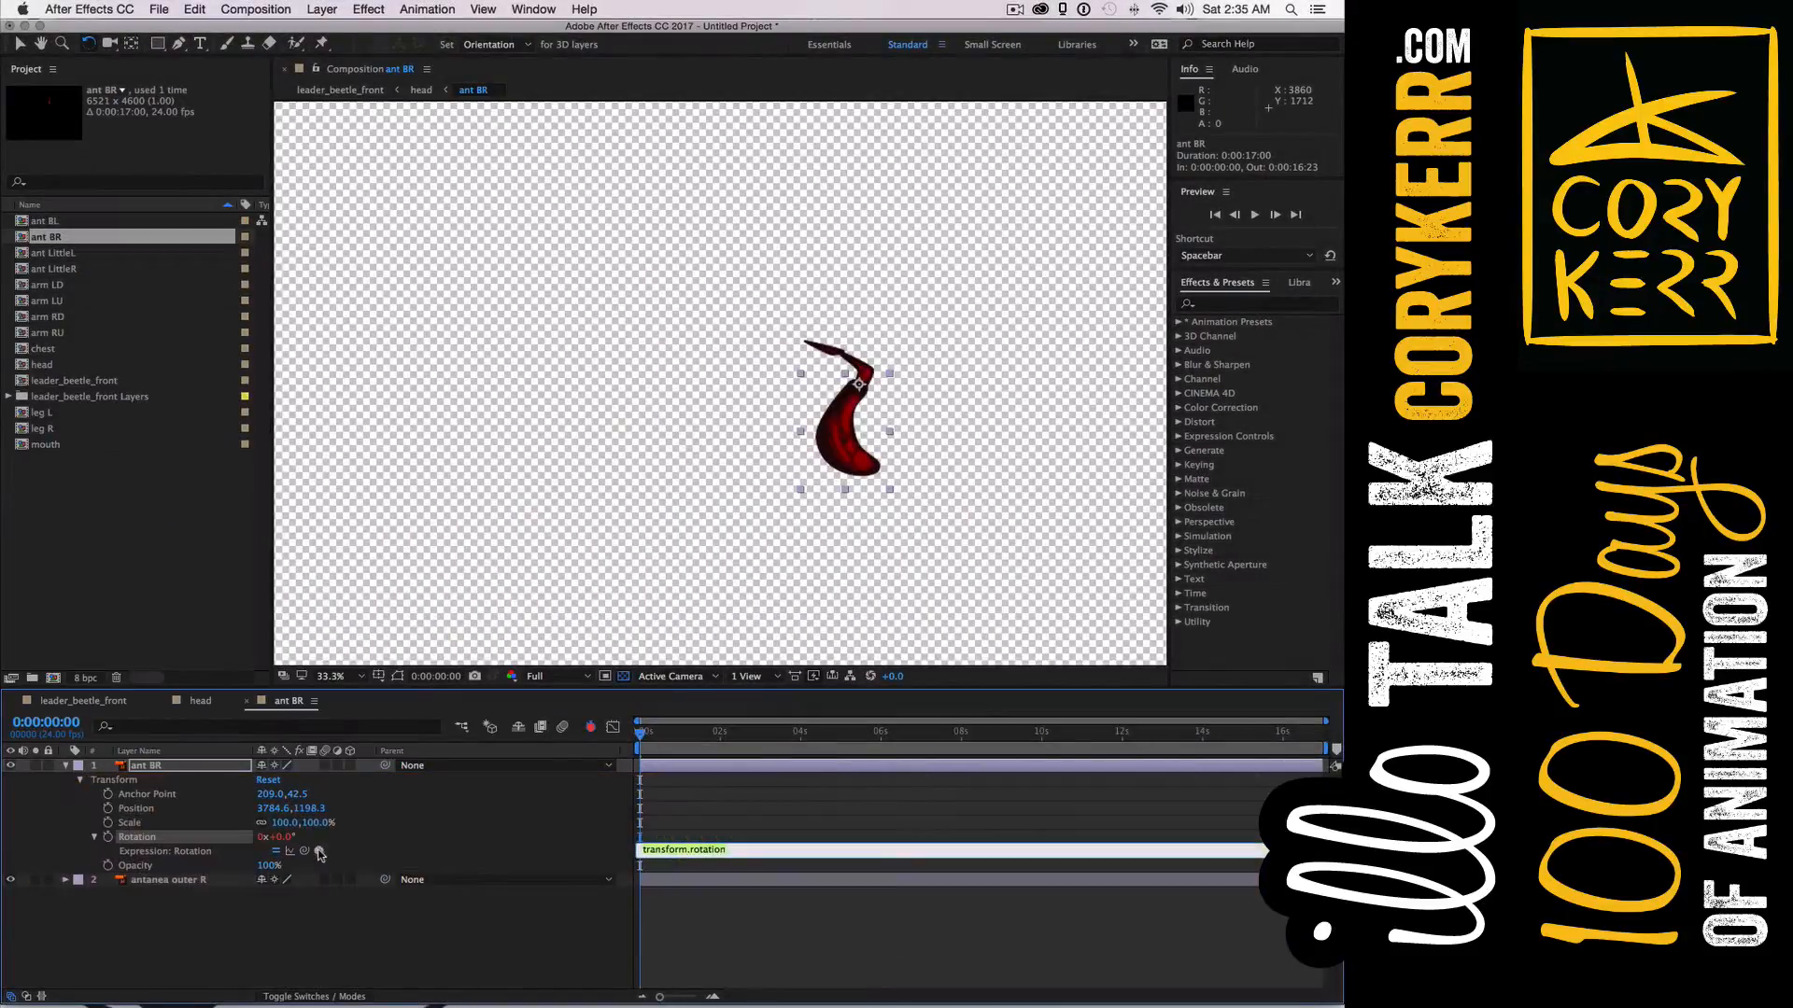
{"action": "left_click", "coordinate": [319, 852]}
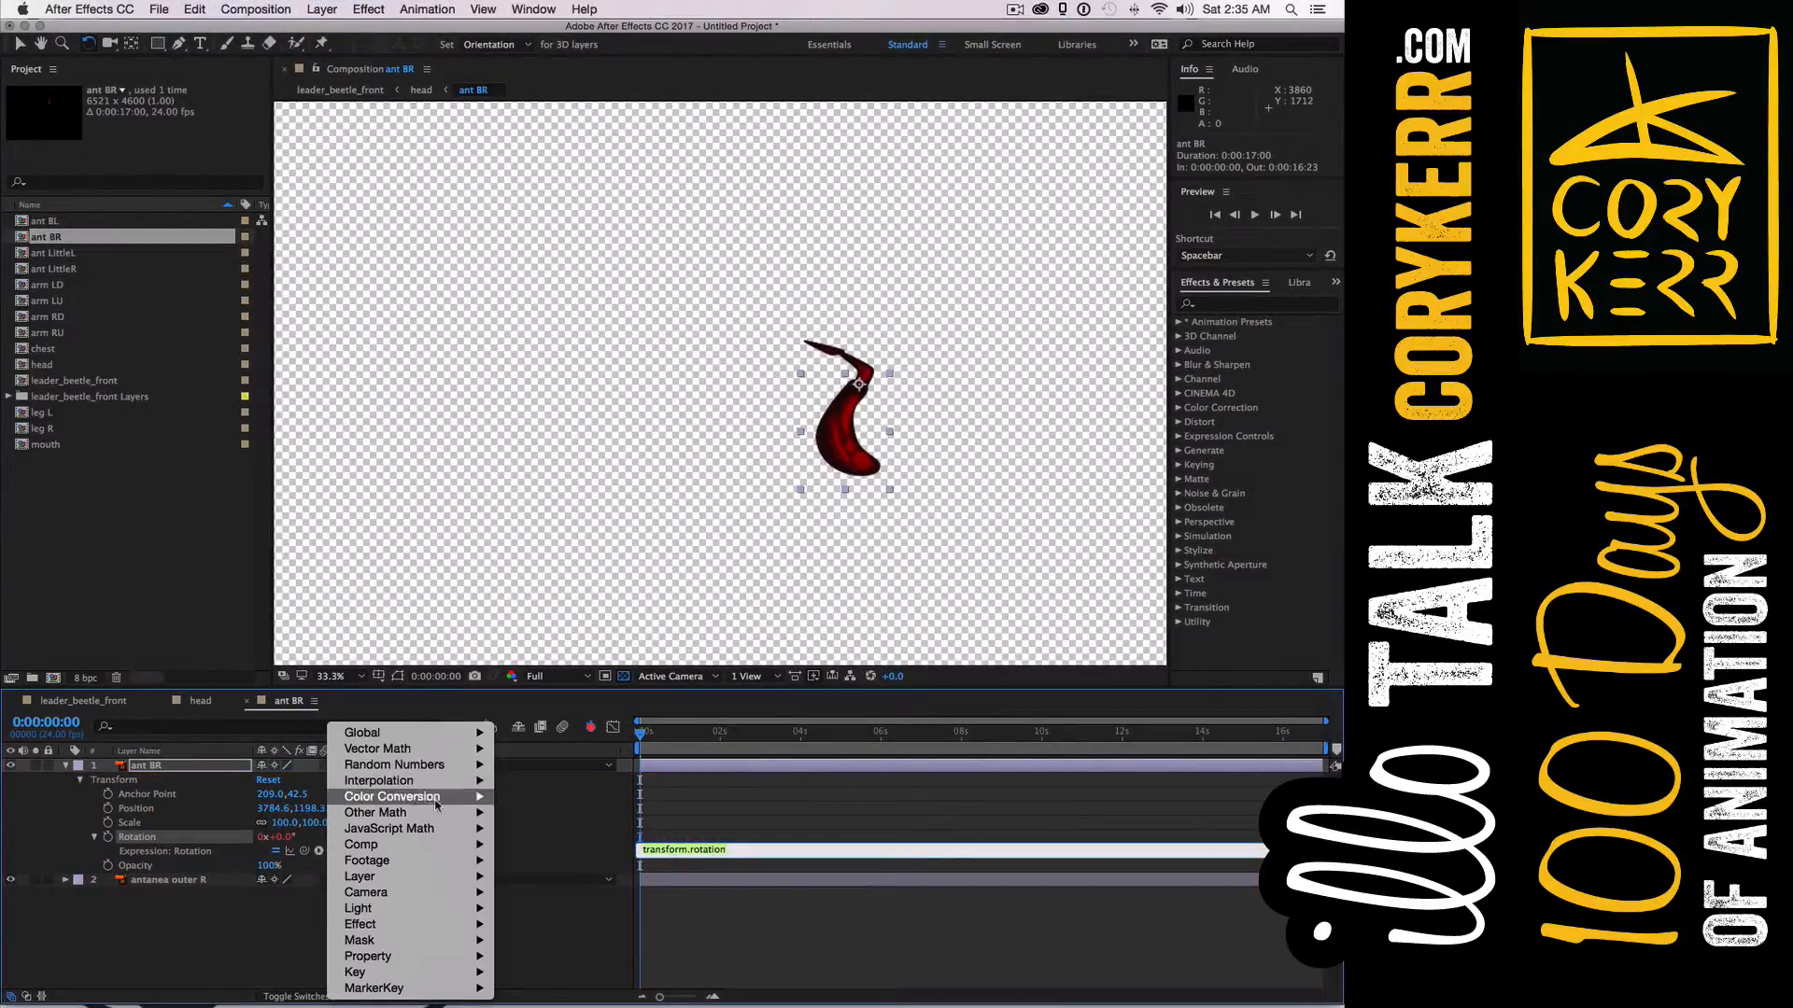
{"action": "mouse_move", "coordinate": [445, 925]}
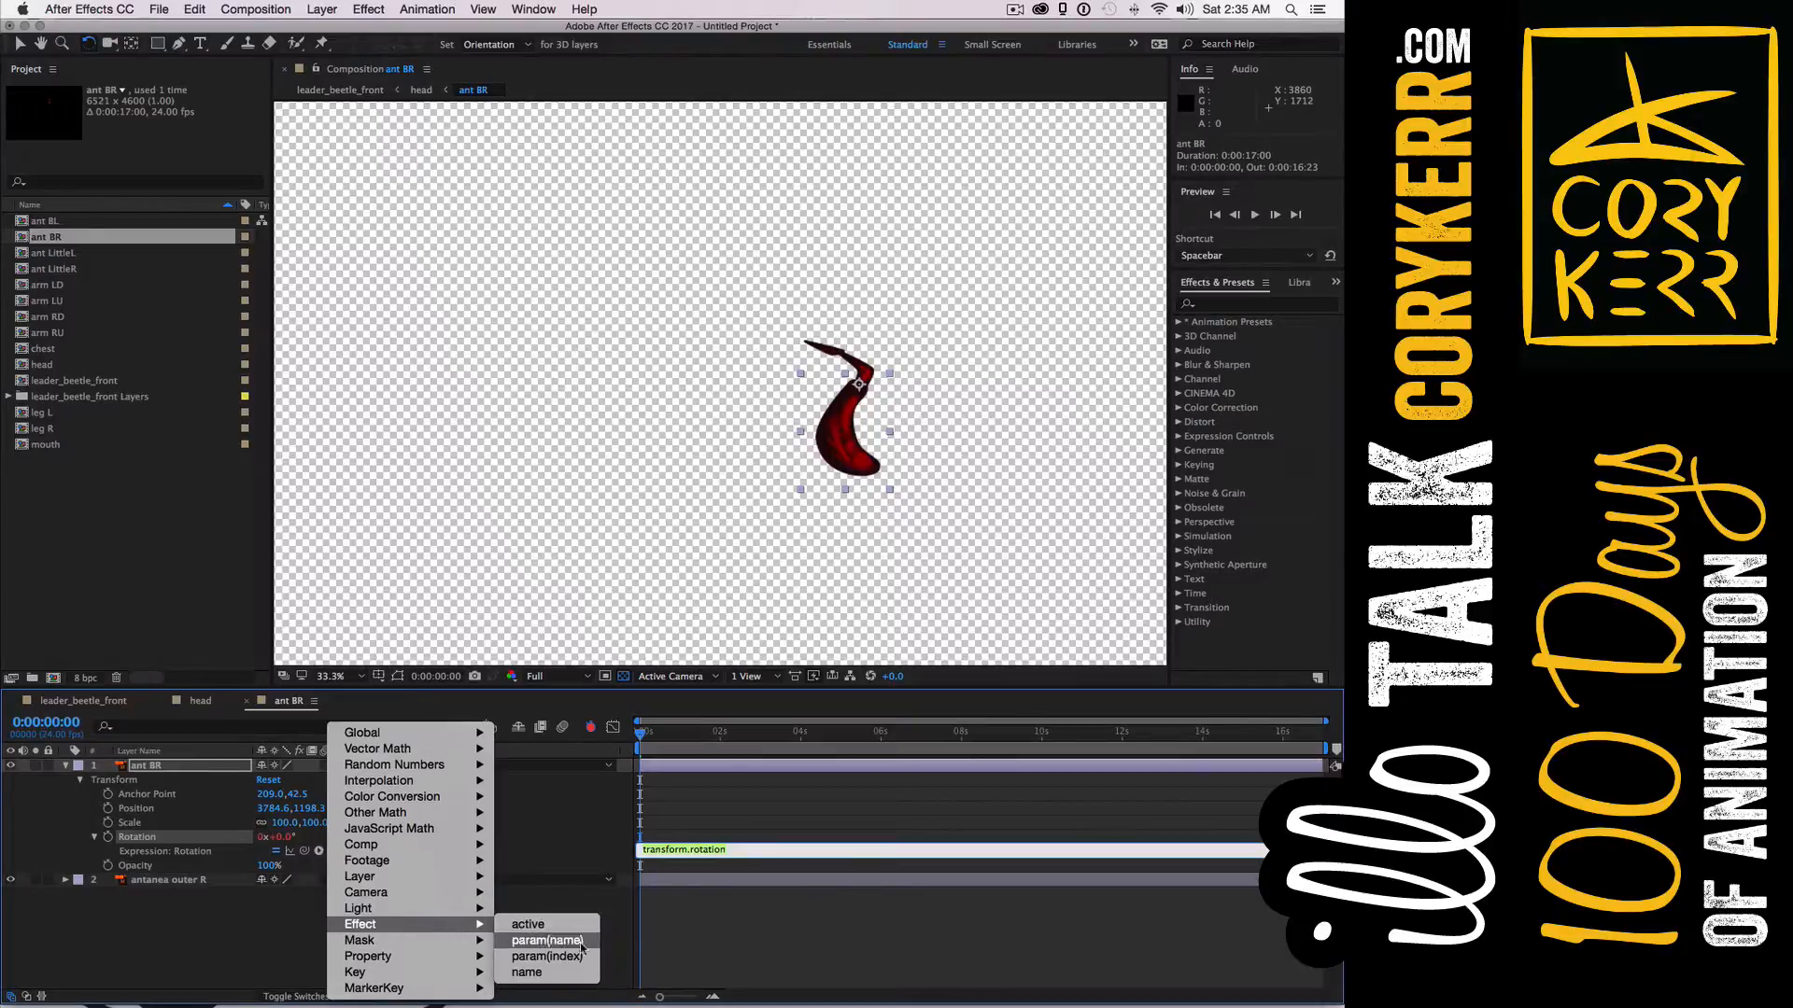
{"action": "mouse_move", "coordinate": [455, 883]}
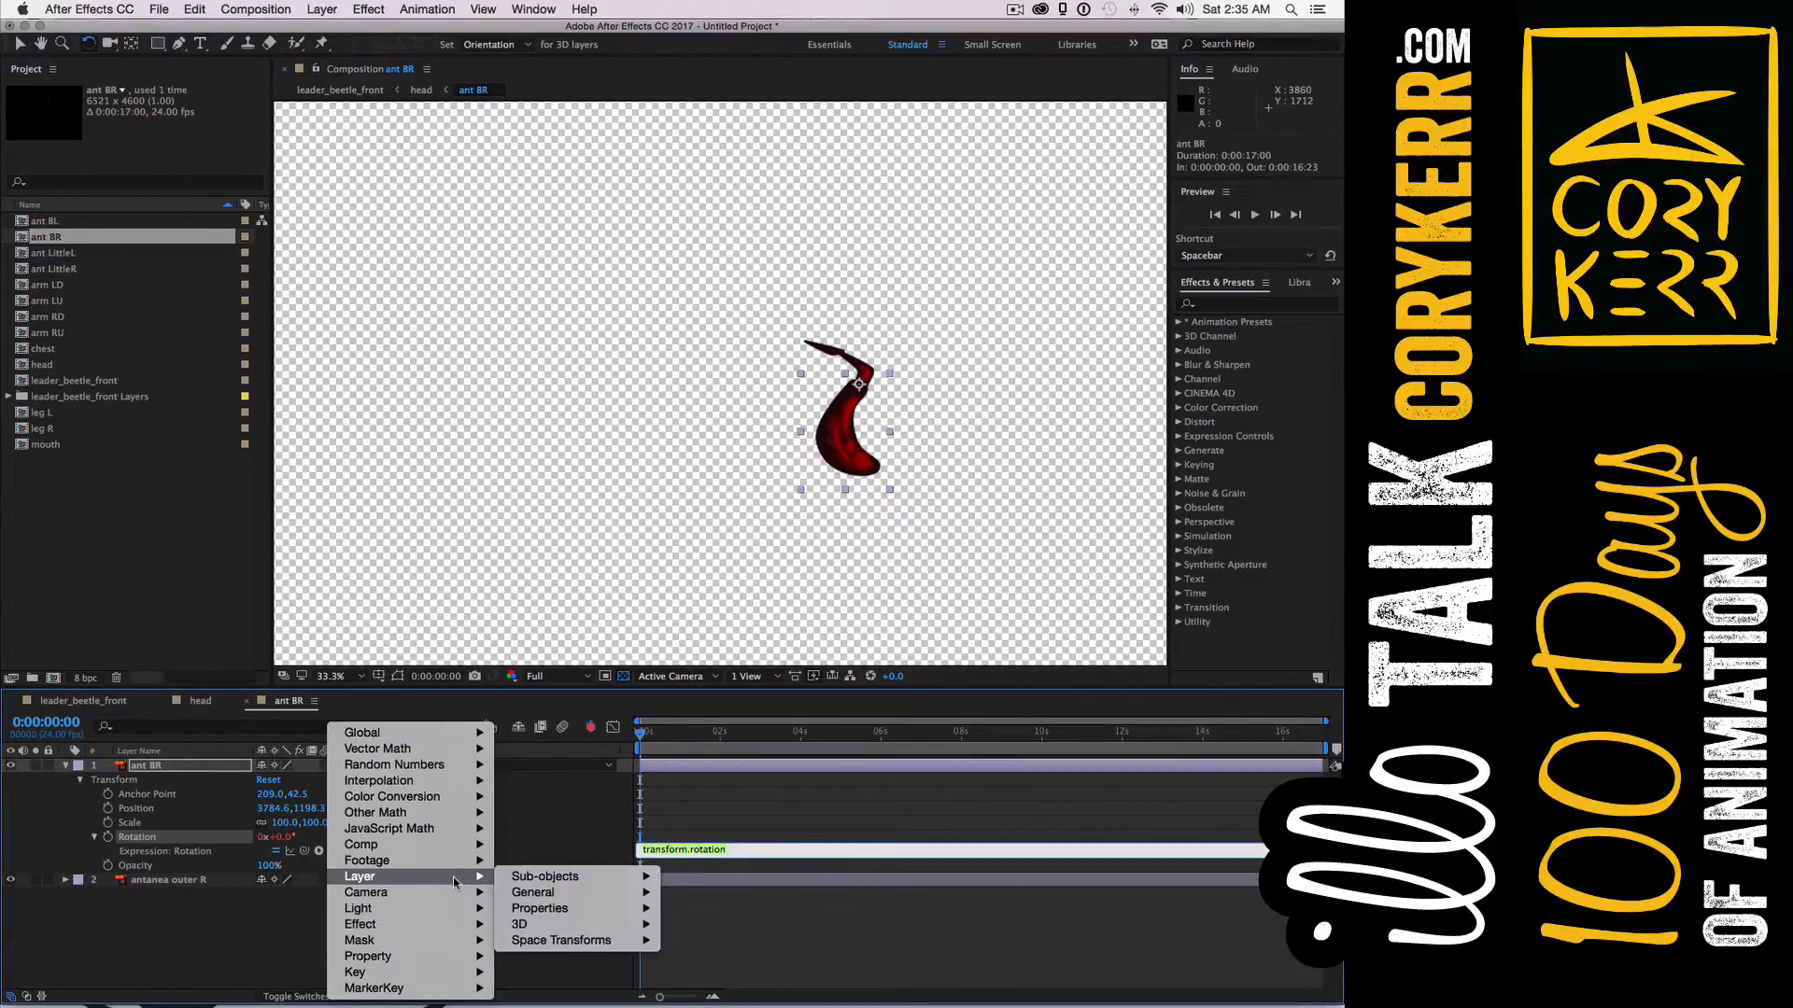
{"action": "mouse_move", "coordinate": [417, 963]}
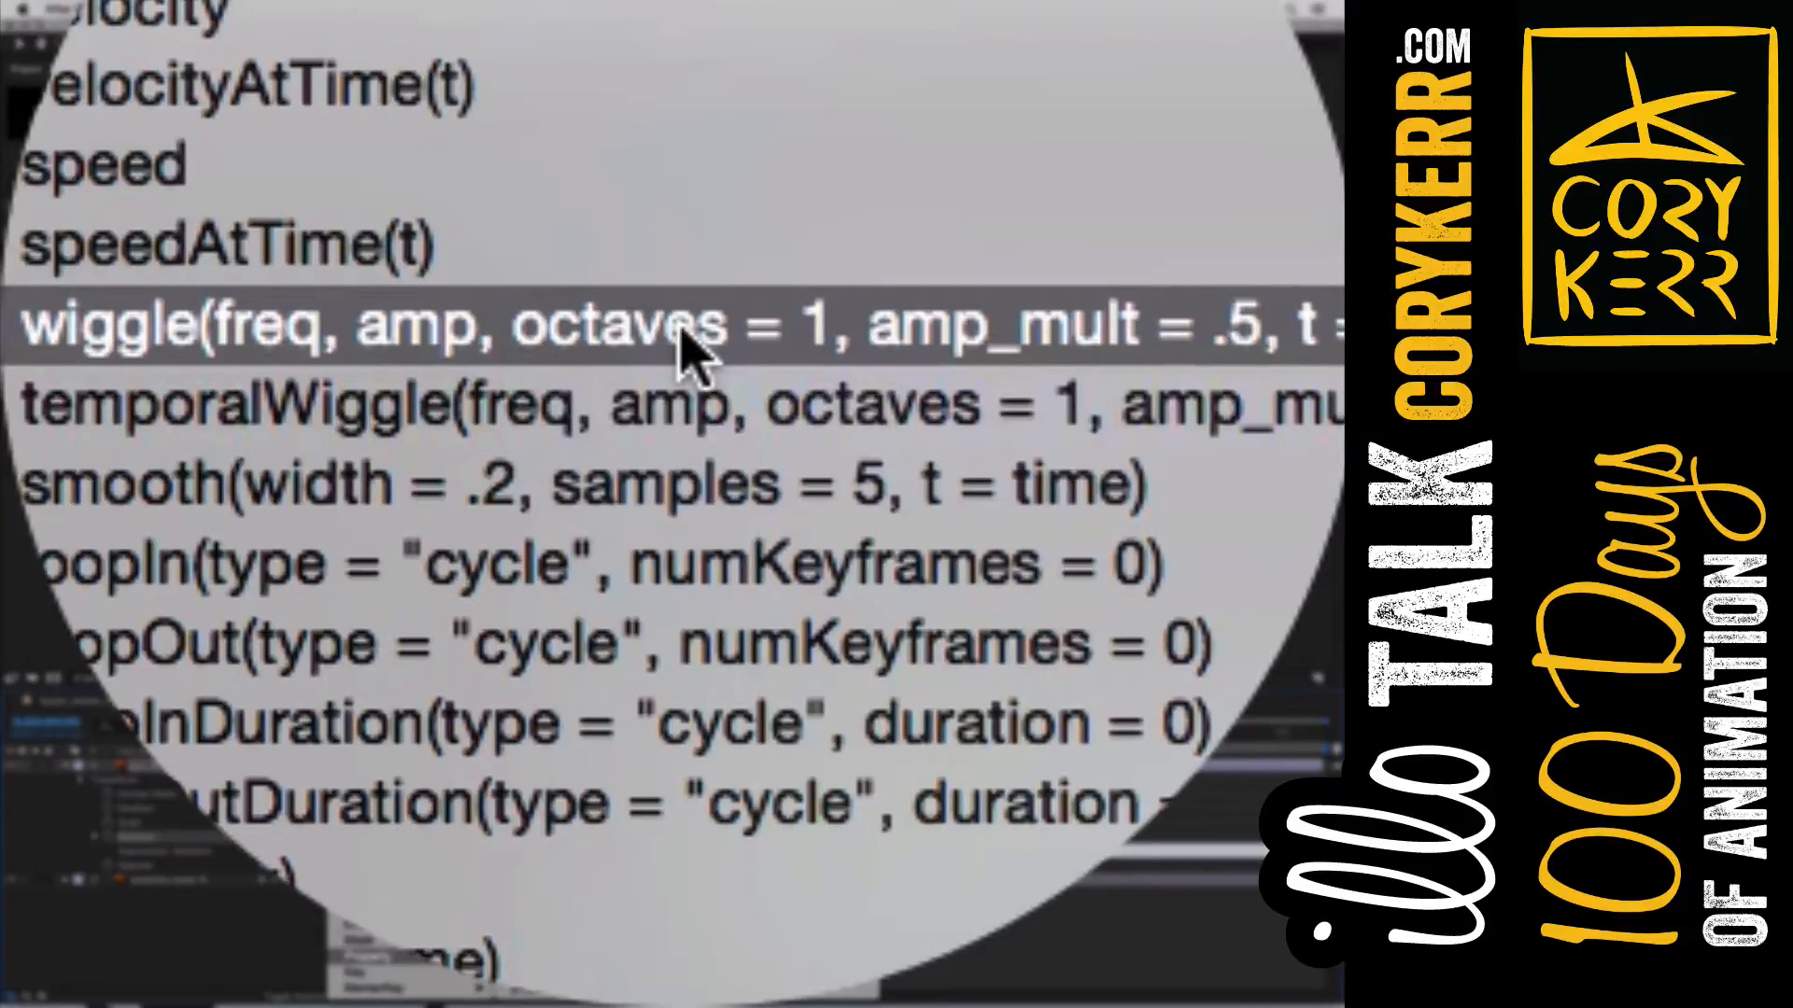
{"action": "left_click", "coordinate": [680, 330]}
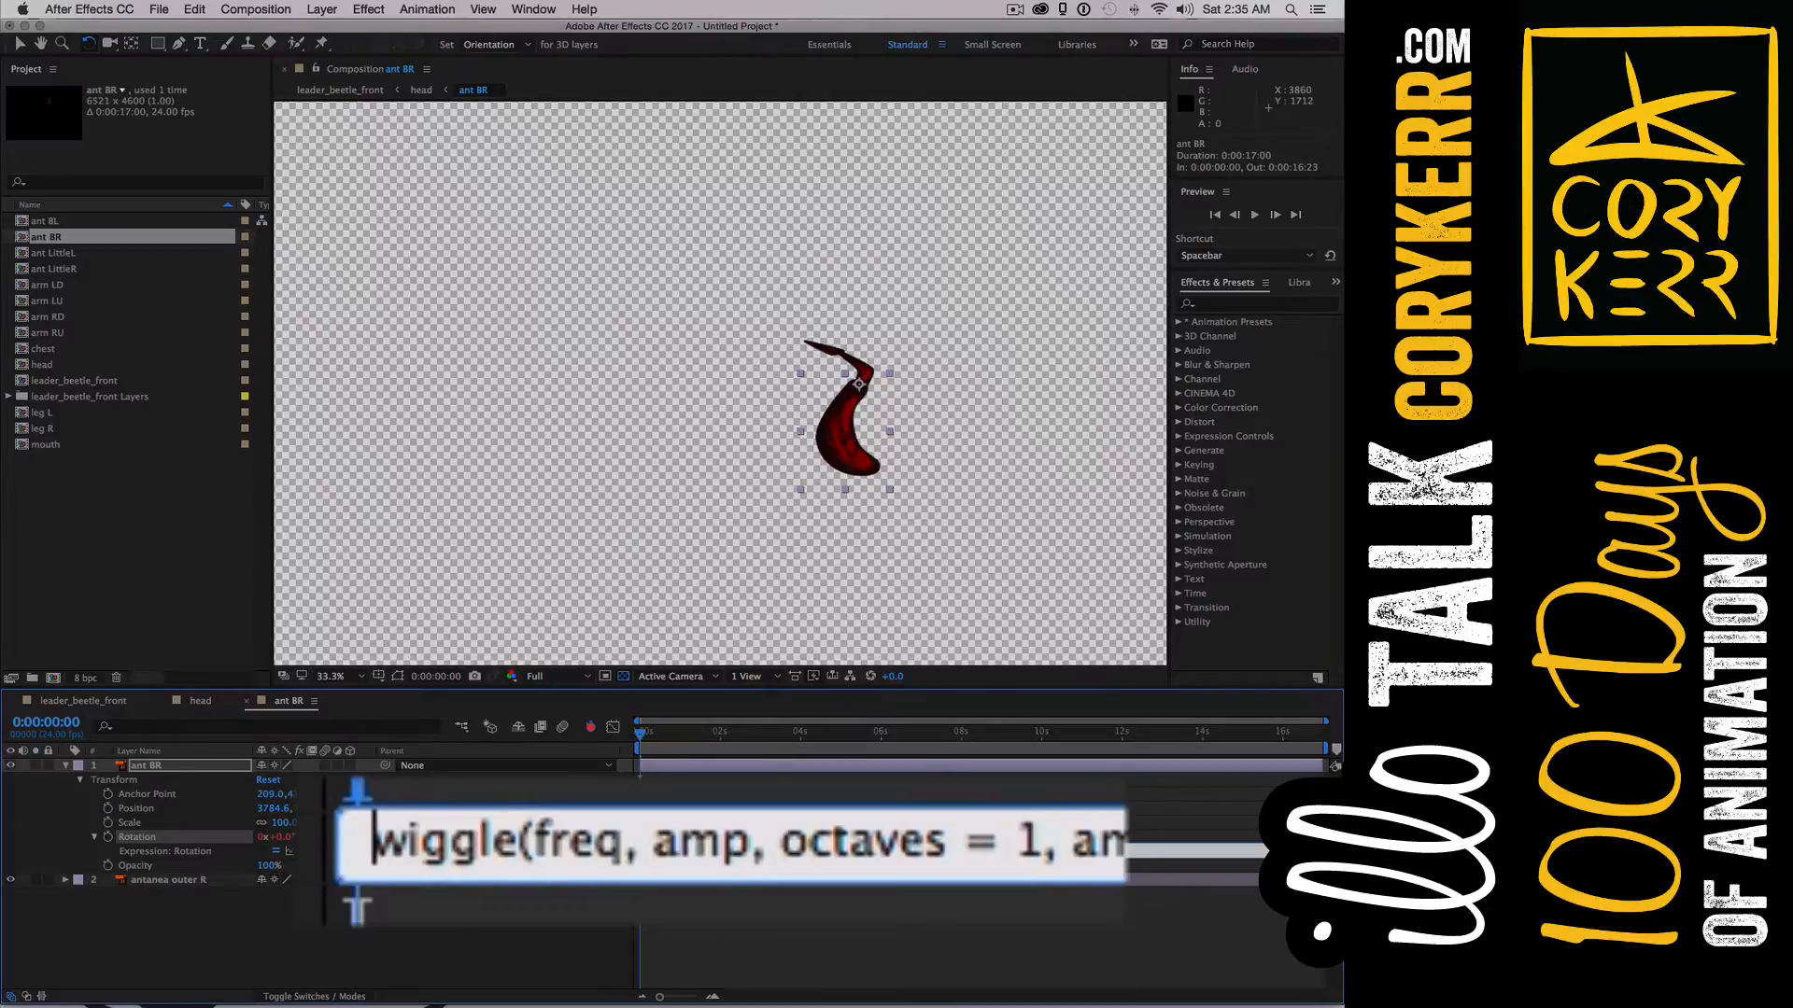
Set the wiggle expression's freq to 1, begin assigning its amp value, and undo the Rotation expression
{"action": "key", "text": "Right"}
{"action": "key", "text": "Right"}
{"action": "key", "text": "Right"}
{"action": "key", "text": "Right"}
{"action": "key", "text": "Right"}
{"action": "key", "text": "Right"}
{"action": "key", "text": "Right"}
{"action": "key", "text": "Right"}
{"action": "key", "text": "Right"}
{"action": "key", "text": "Right"}
{"action": "key", "text": "Right"}
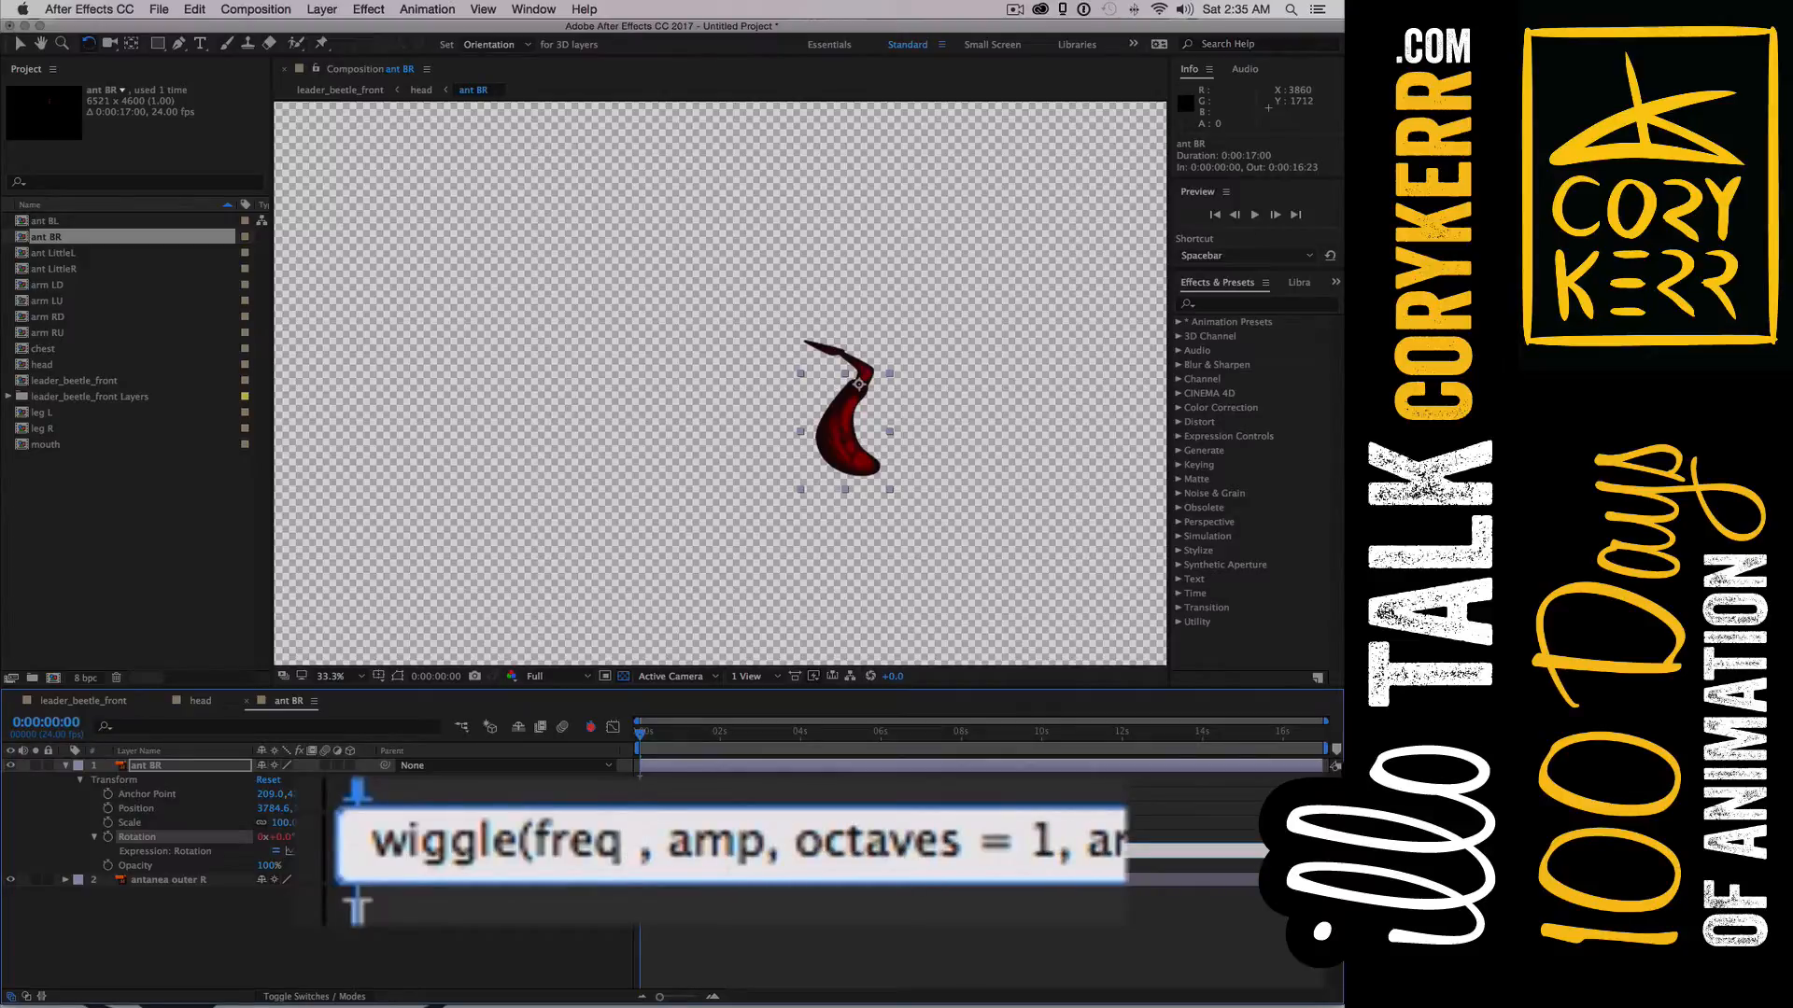
{"action": "type", "text": "= "}
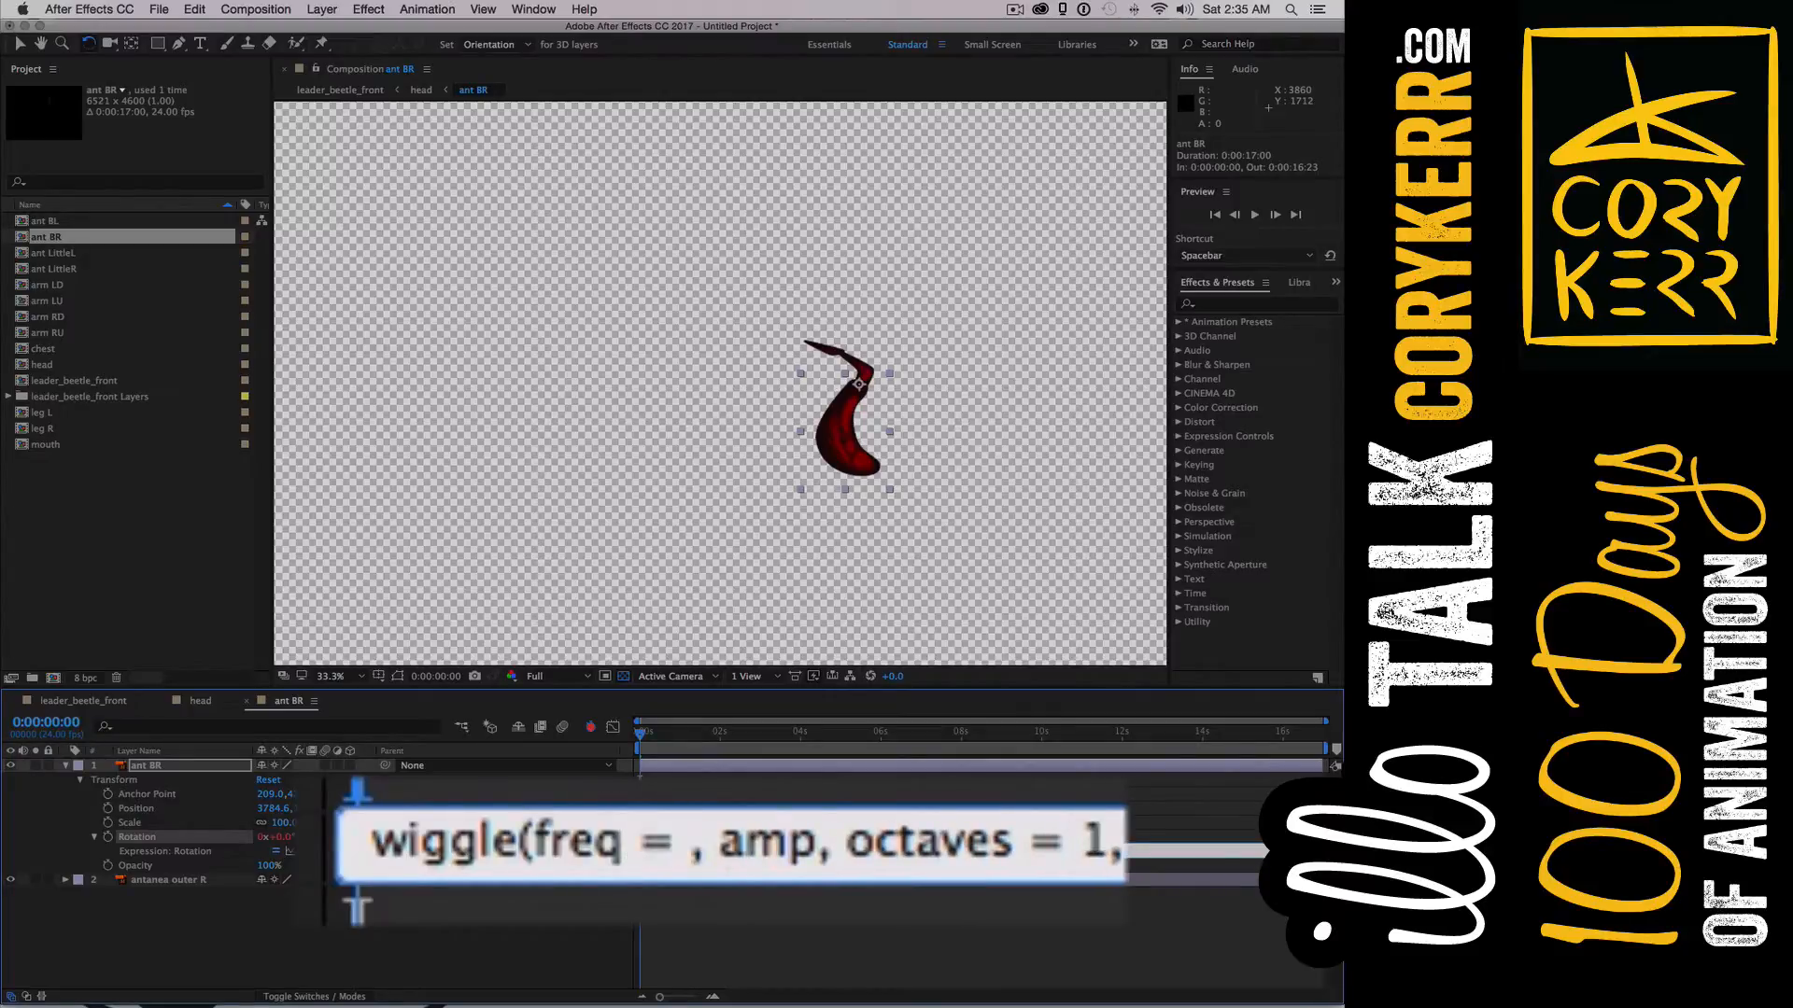
{"action": "type", "text": "1"}
{"action": "key", "text": "Right"}
{"action": "key", "text": "Right"}
{"action": "key", "text": "Right"}
{"action": "key", "text": "Right"}
{"action": "key", "text": "Right"}
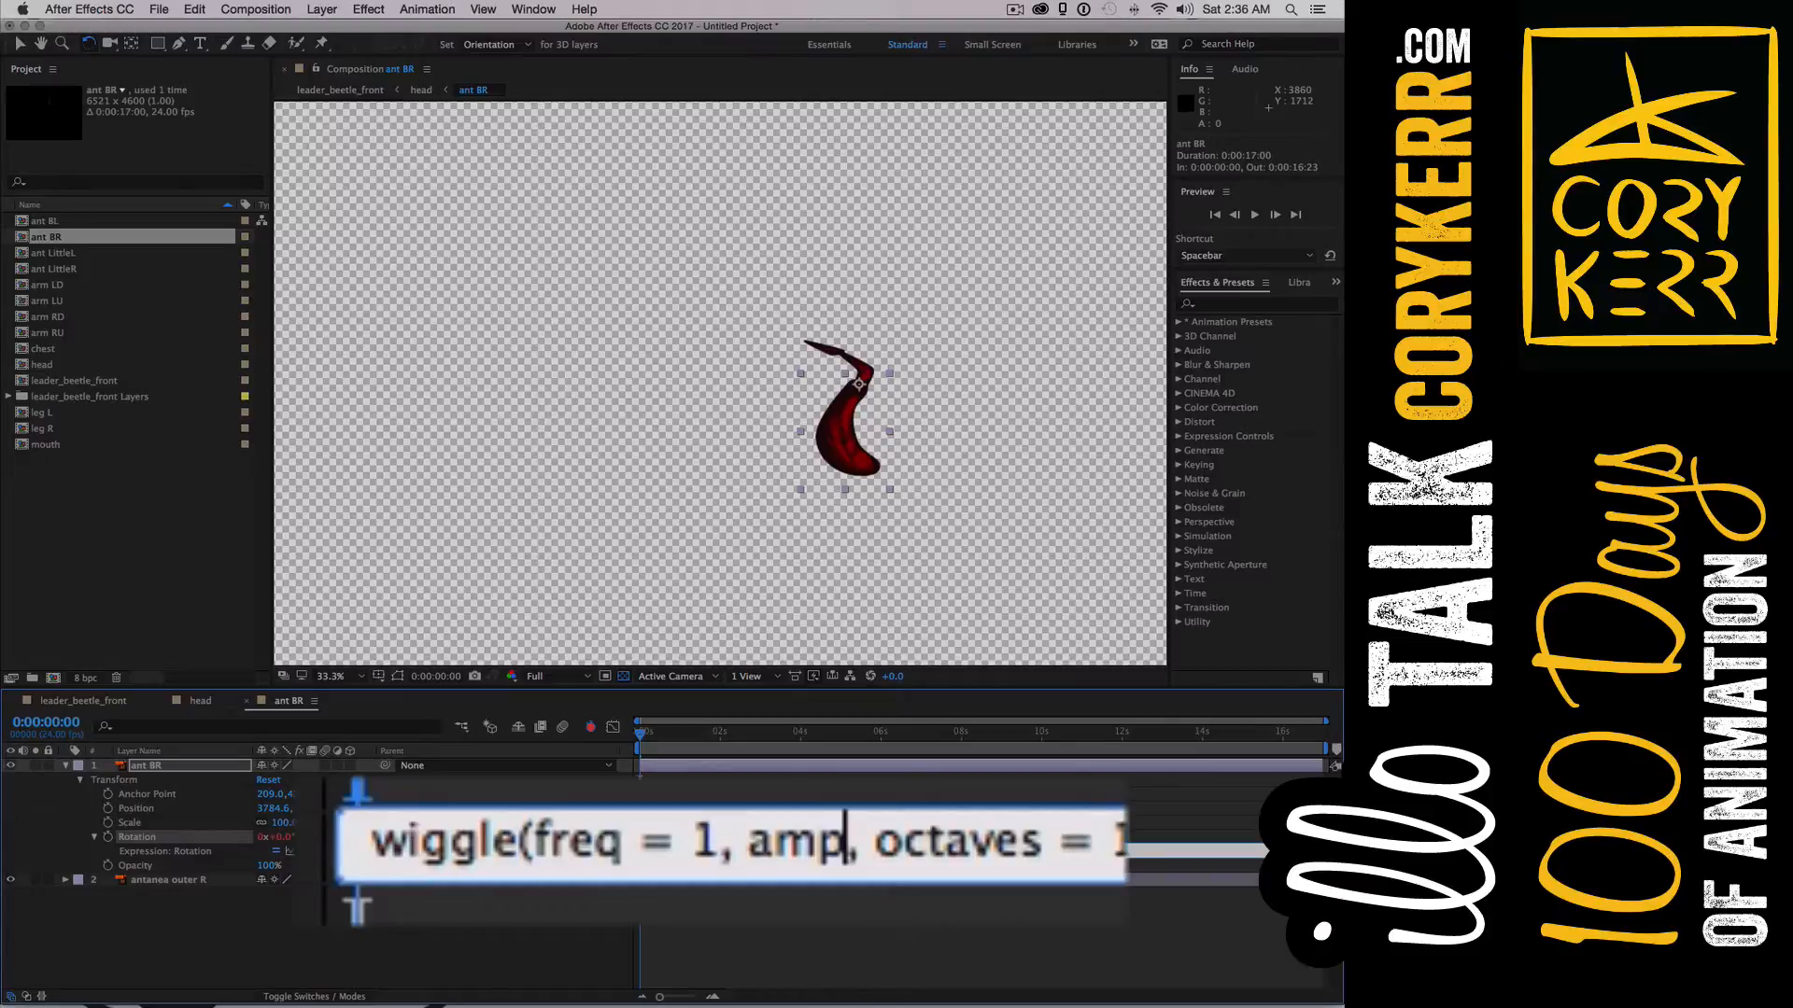
{"action": "type", "text": "="}
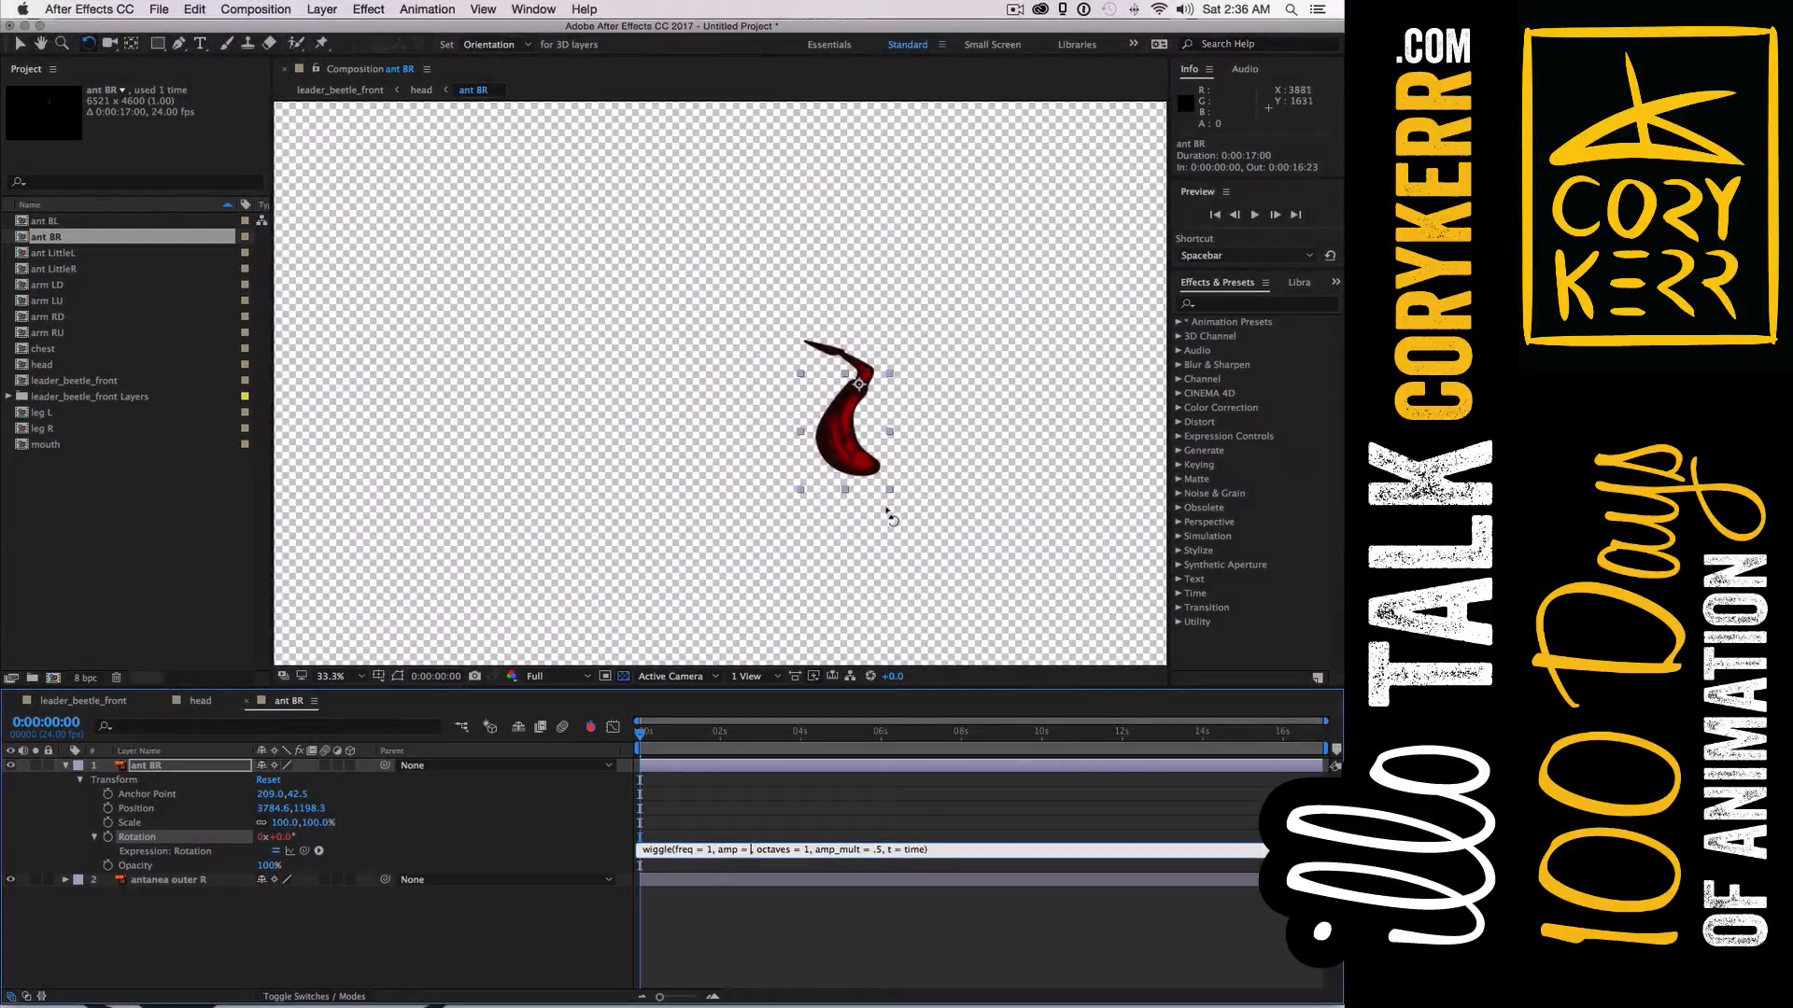
{"action": "key", "text": "super+z"}
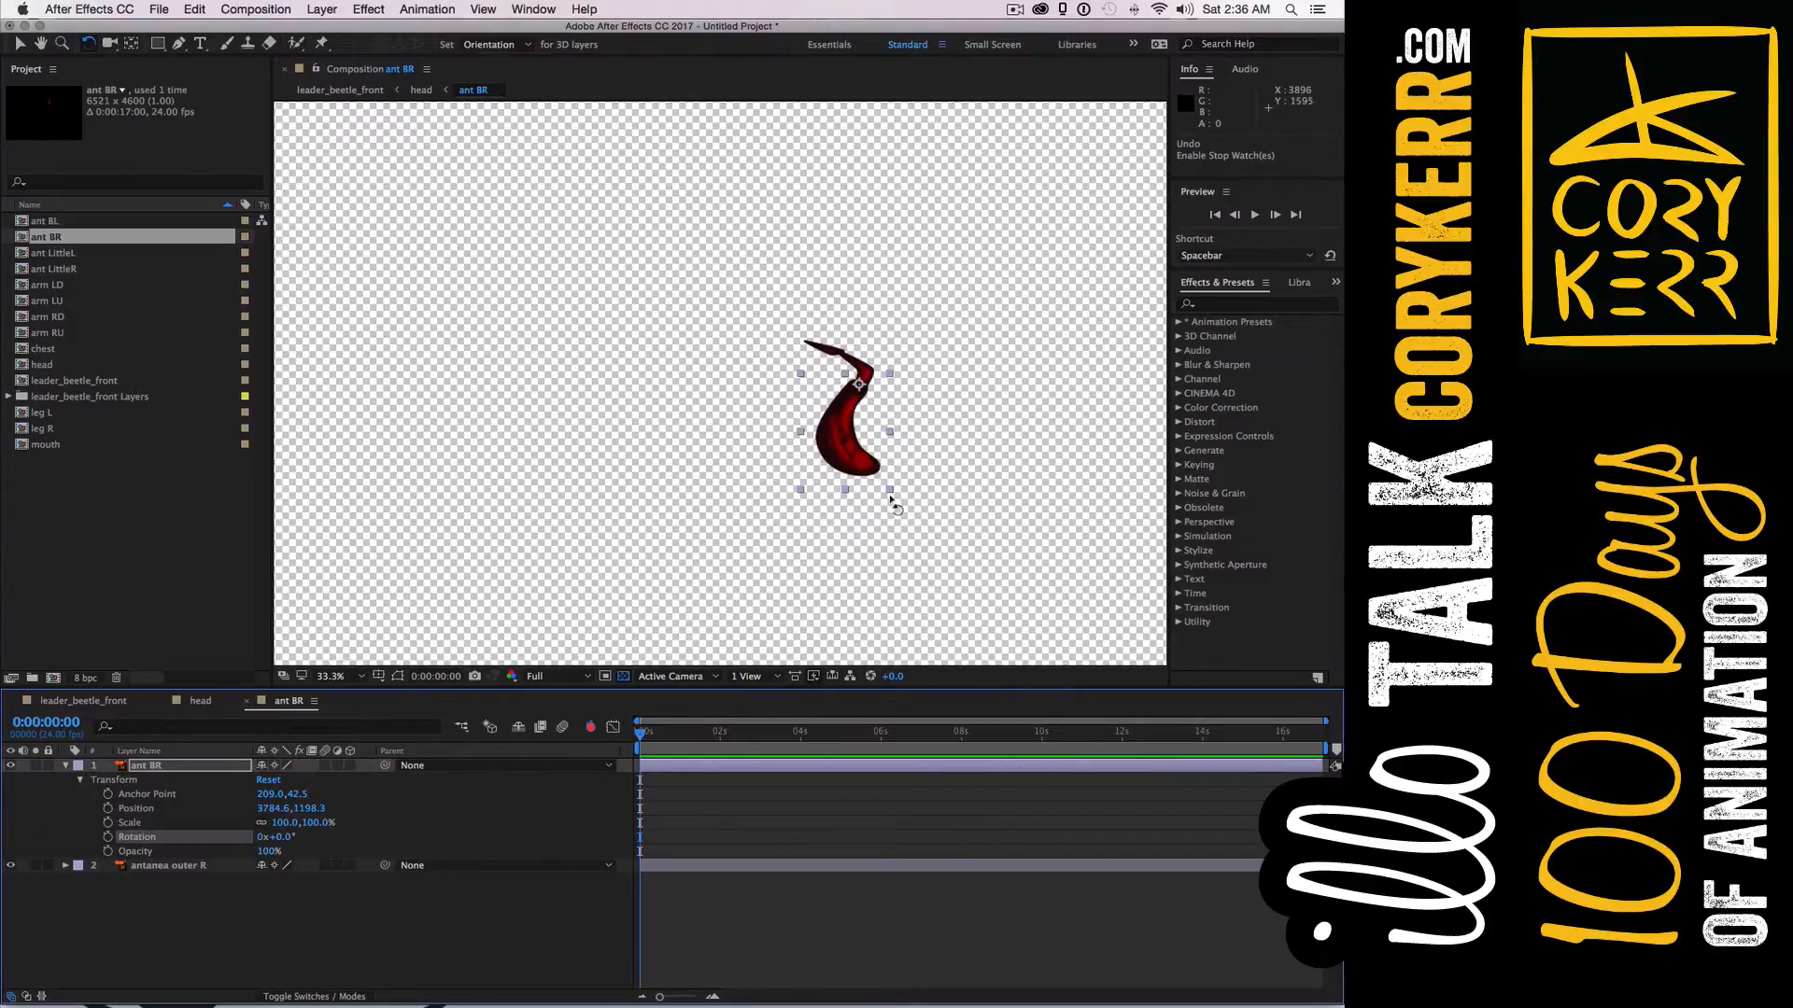
Rotate the ant BR claw outward to -35.5°, undoing the swing back, and delete its Rotation keyframe
{"action": "key", "text": "w"}
{"action": "mouse_move", "coordinate": [894, 501]}
{"action": "left_mouse_down"}
{"action": "mouse_move", "coordinate": [884, 472]}
{"action": "mouse_move", "coordinate": [936, 454]}
{"action": "mouse_move", "coordinate": [902, 493]}
{"action": "mouse_move", "coordinate": [822, 492]}
{"action": "mouse_move", "coordinate": [919, 487]}
{"action": "mouse_move", "coordinate": [941, 460]}
{"action": "mouse_move", "coordinate": [839, 490]}
{"action": "mouse_move", "coordinate": [889, 483]}
{"action": "left_mouse_up"}
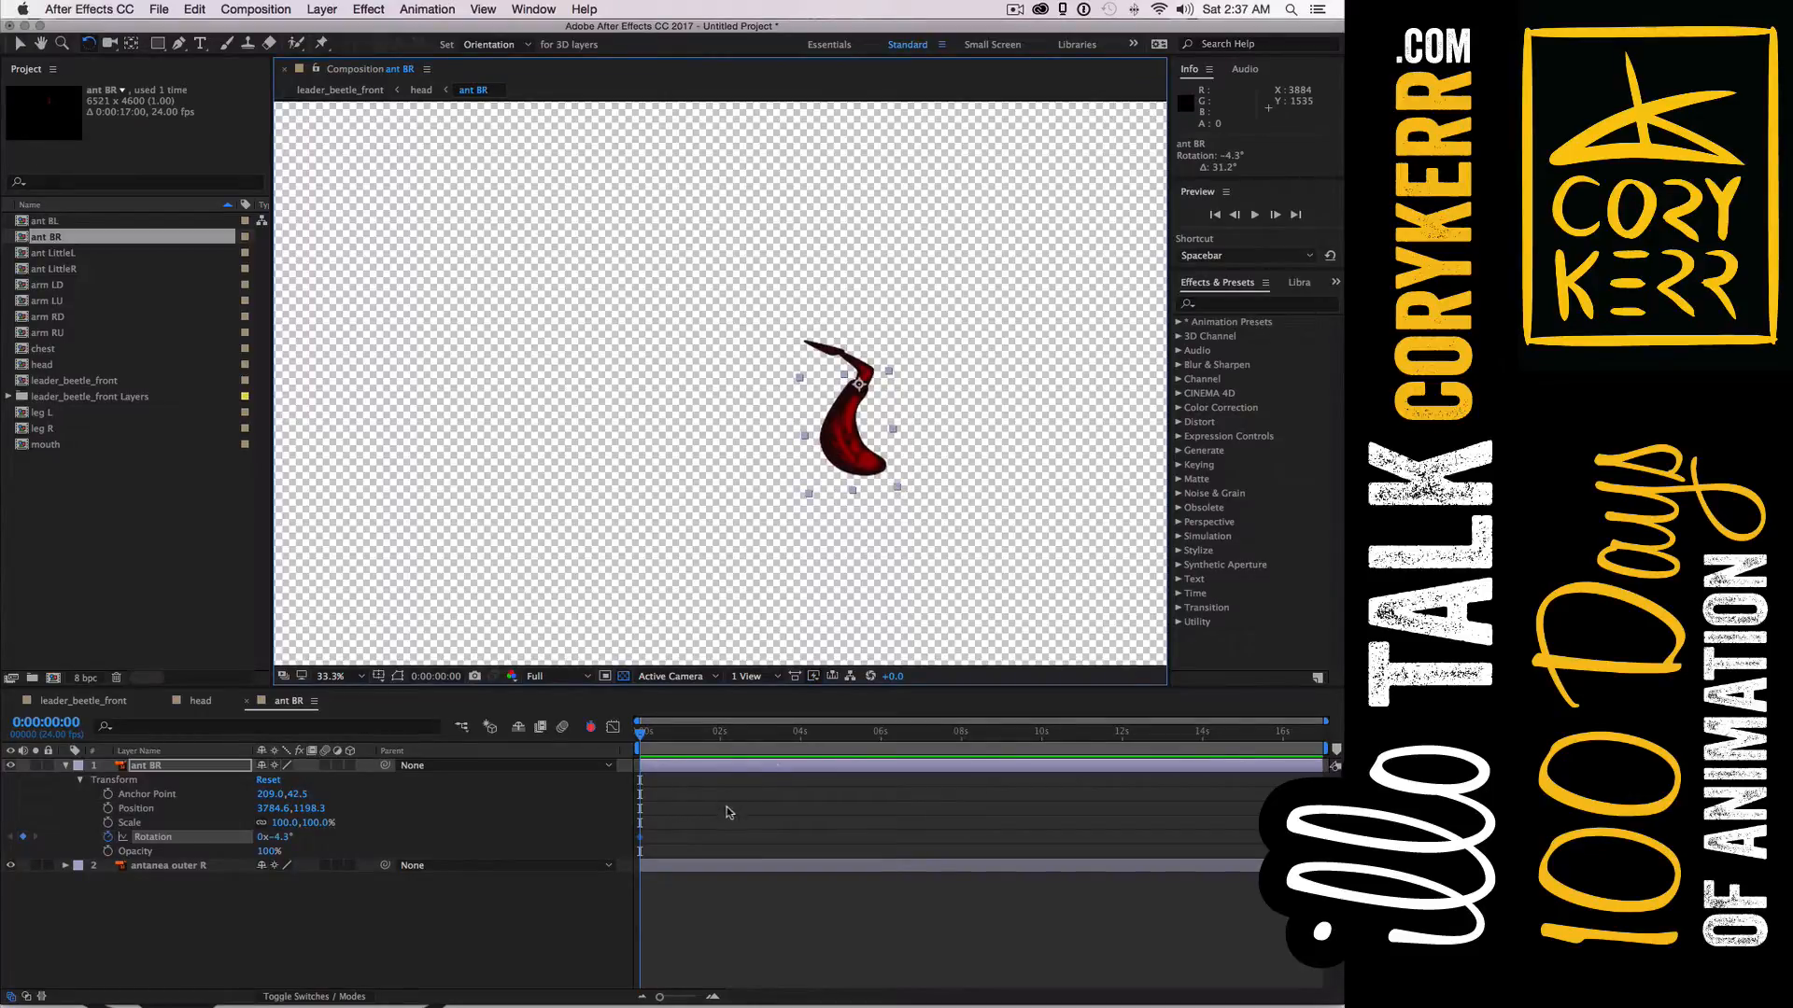
{"action": "key", "text": "super+z"}
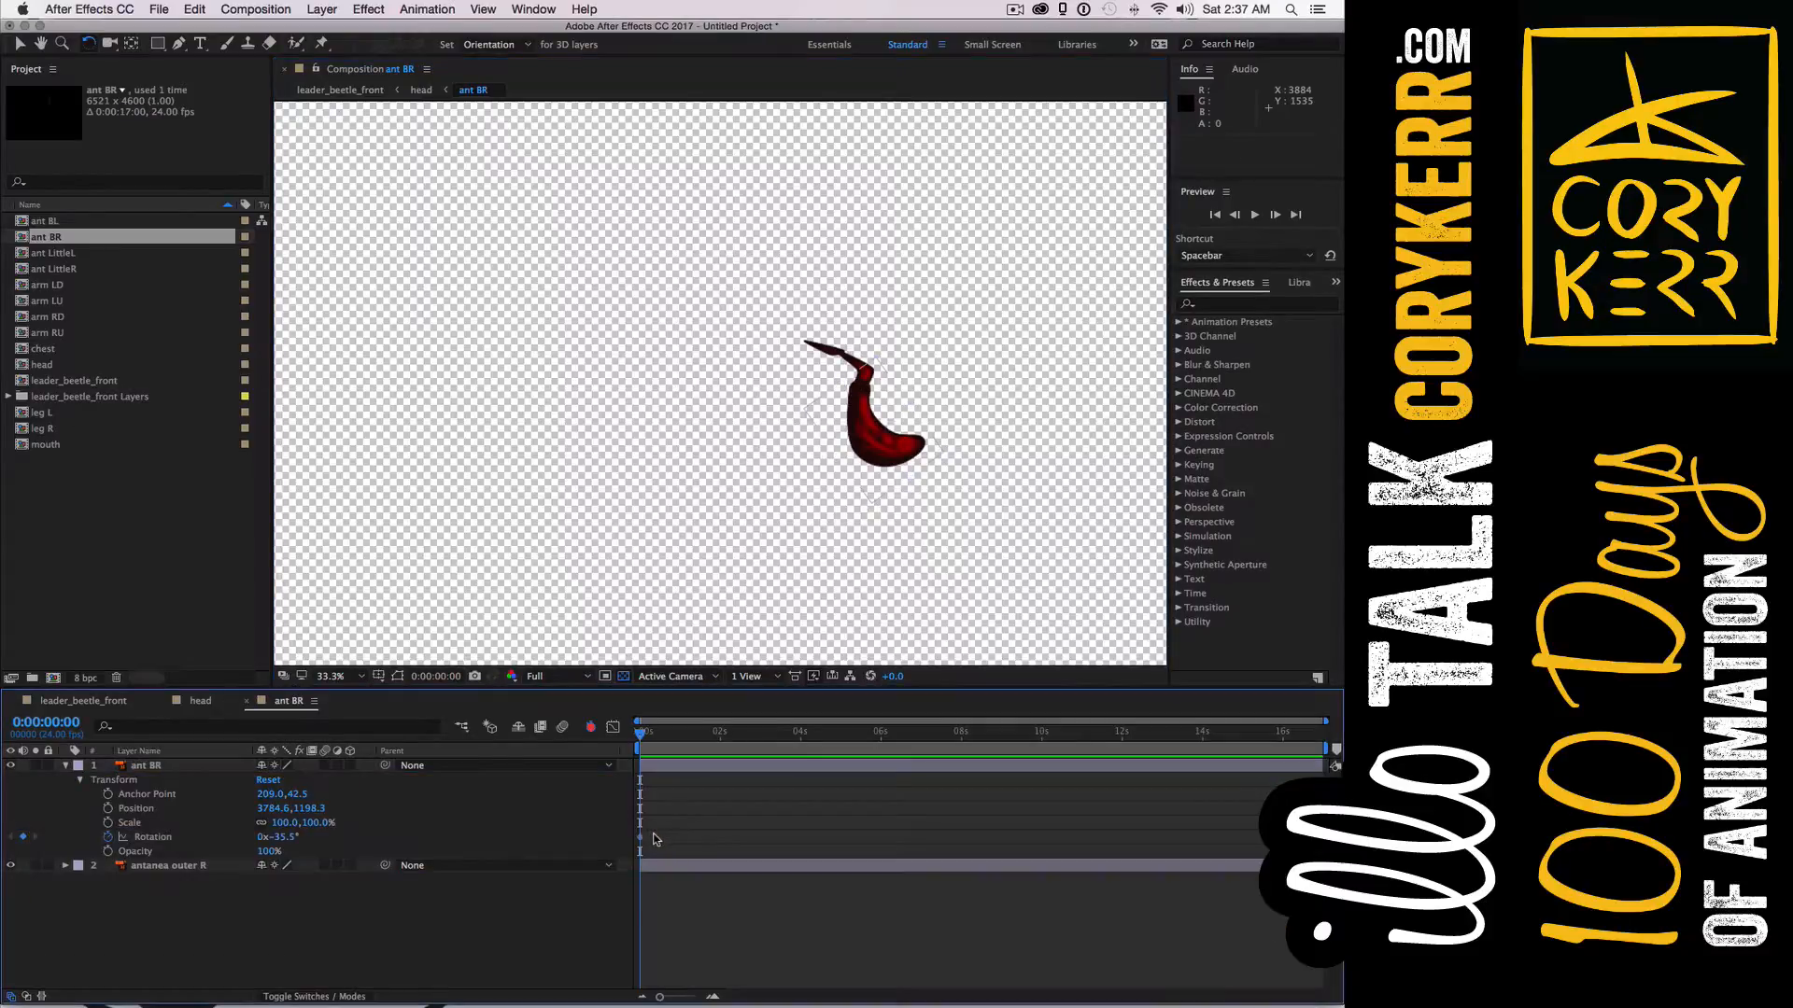
{"action": "key", "text": "BackSpace"}
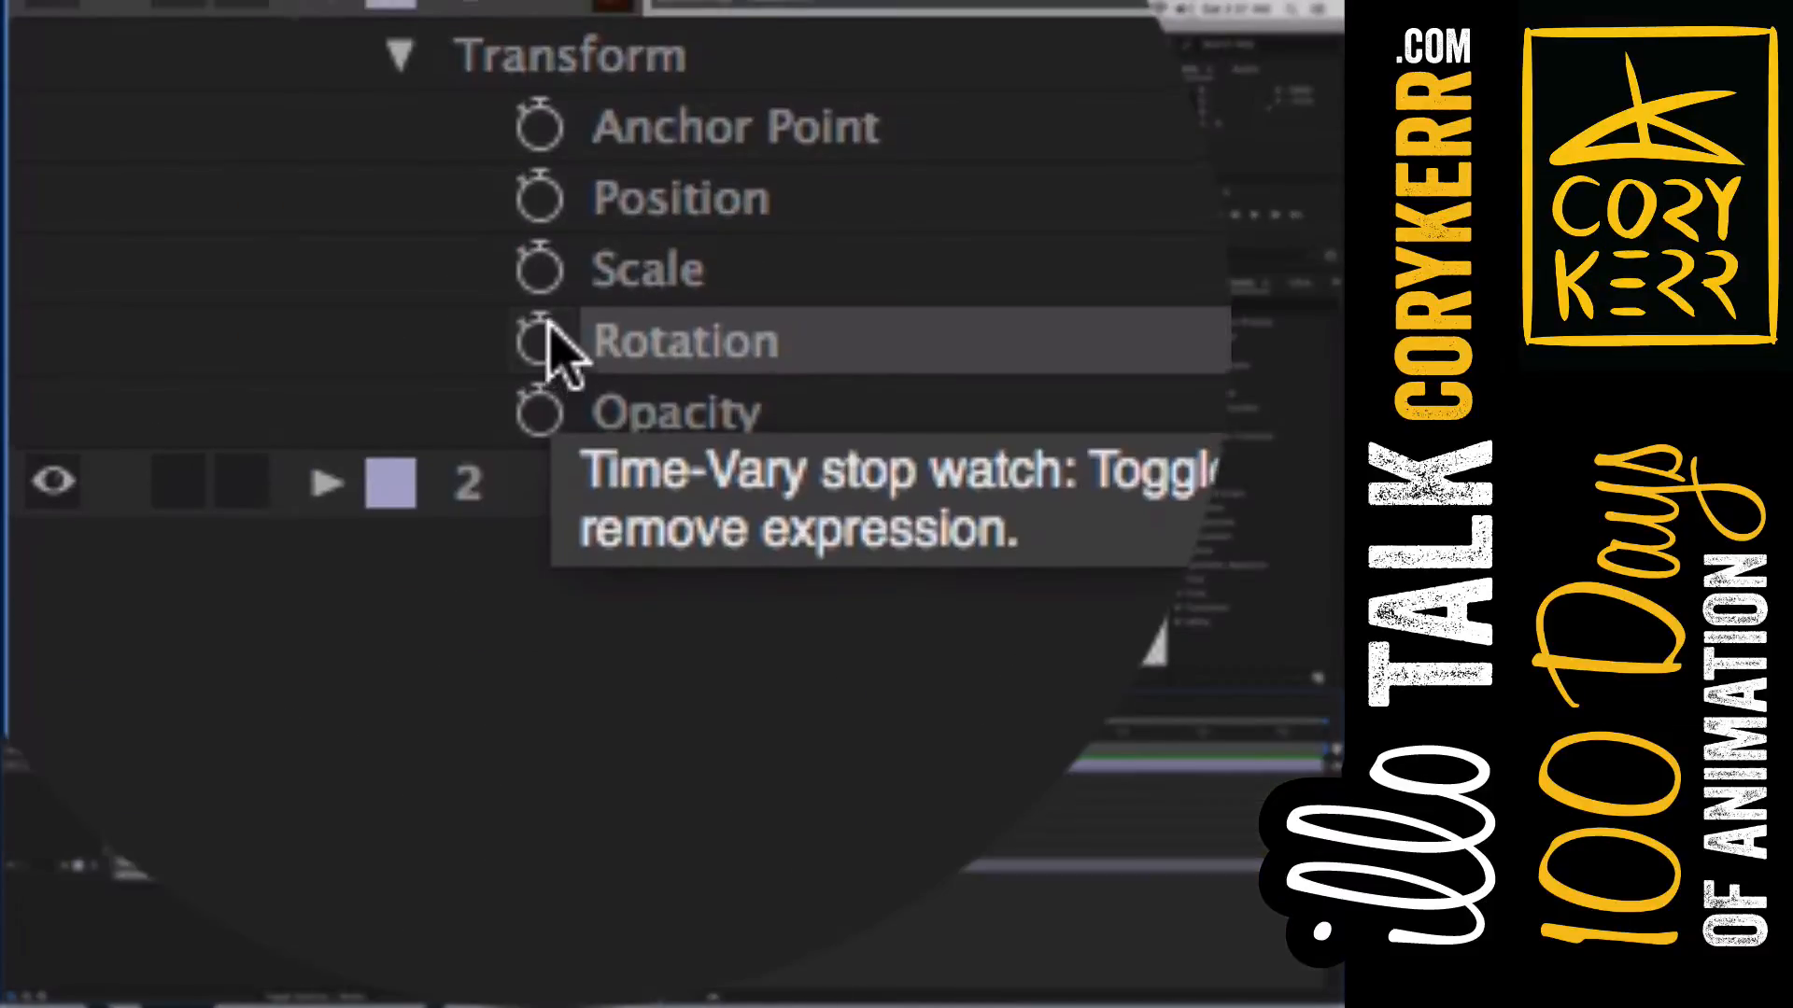
Add an expression to the rotated claw's Rotation property and insert the Property wiggle function with its default arguments
{"action": "left_click", "coordinate": [108, 836], "text": "alt"}
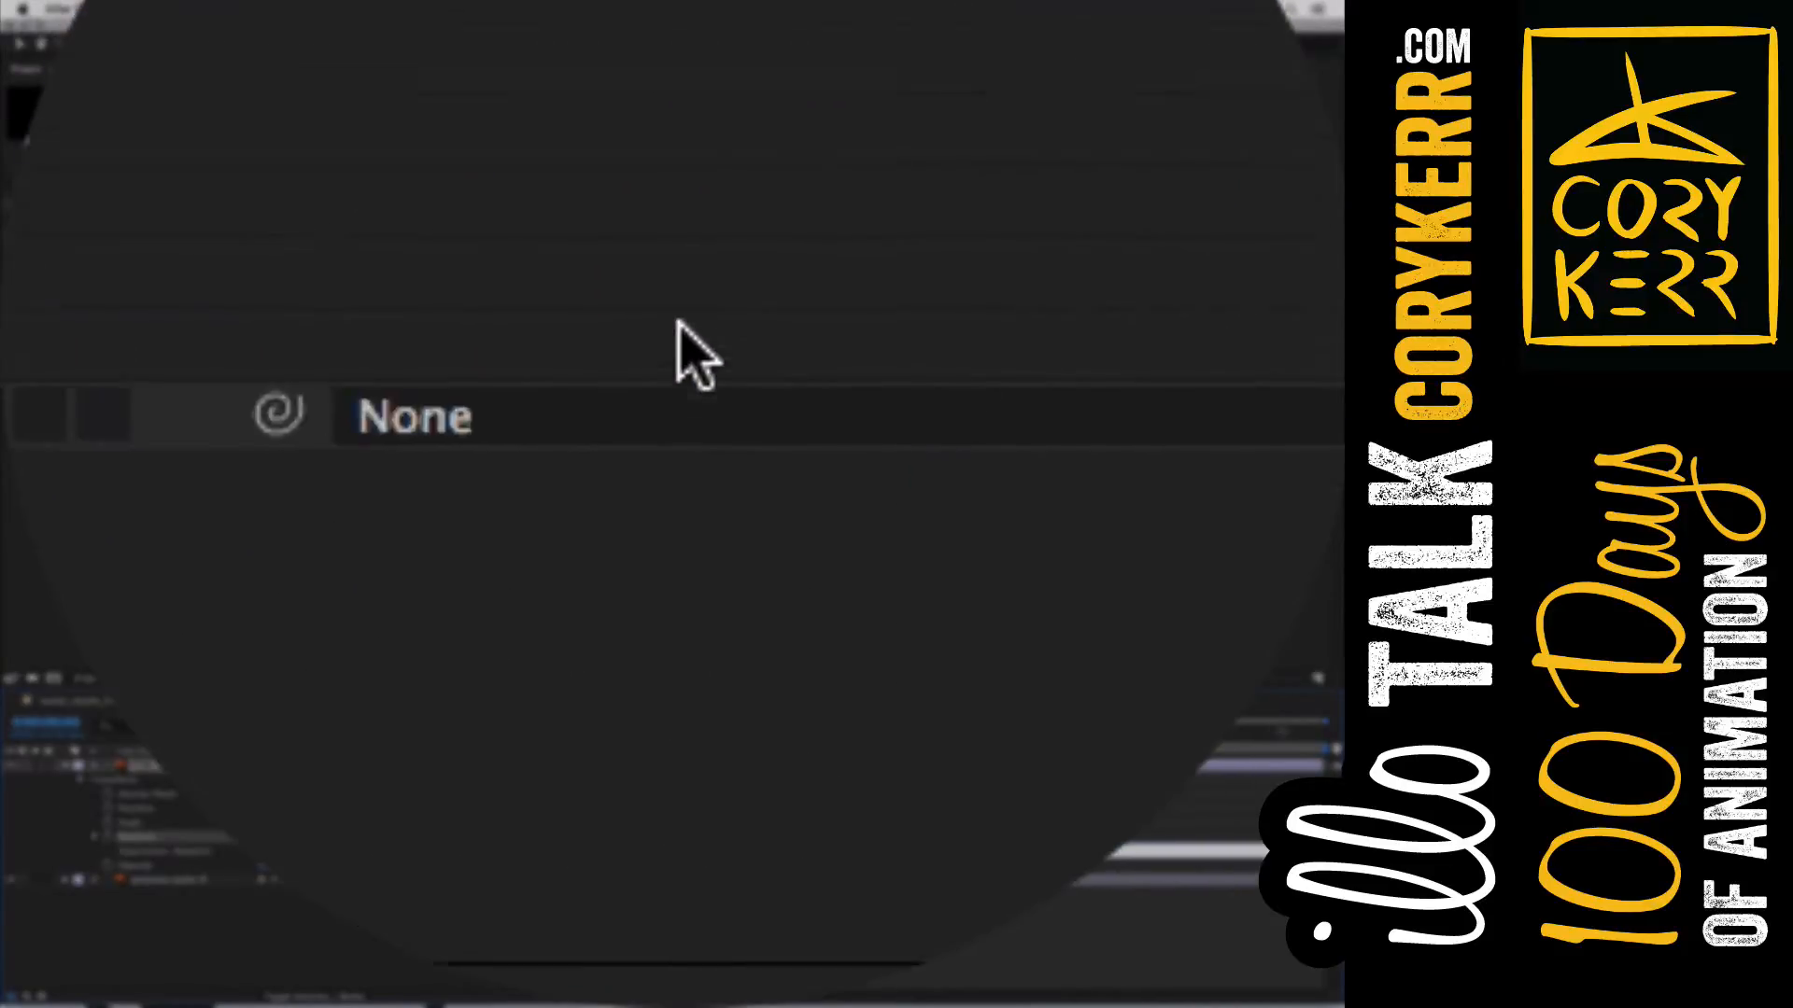
{"action": "left_click", "coordinate": [681, 332]}
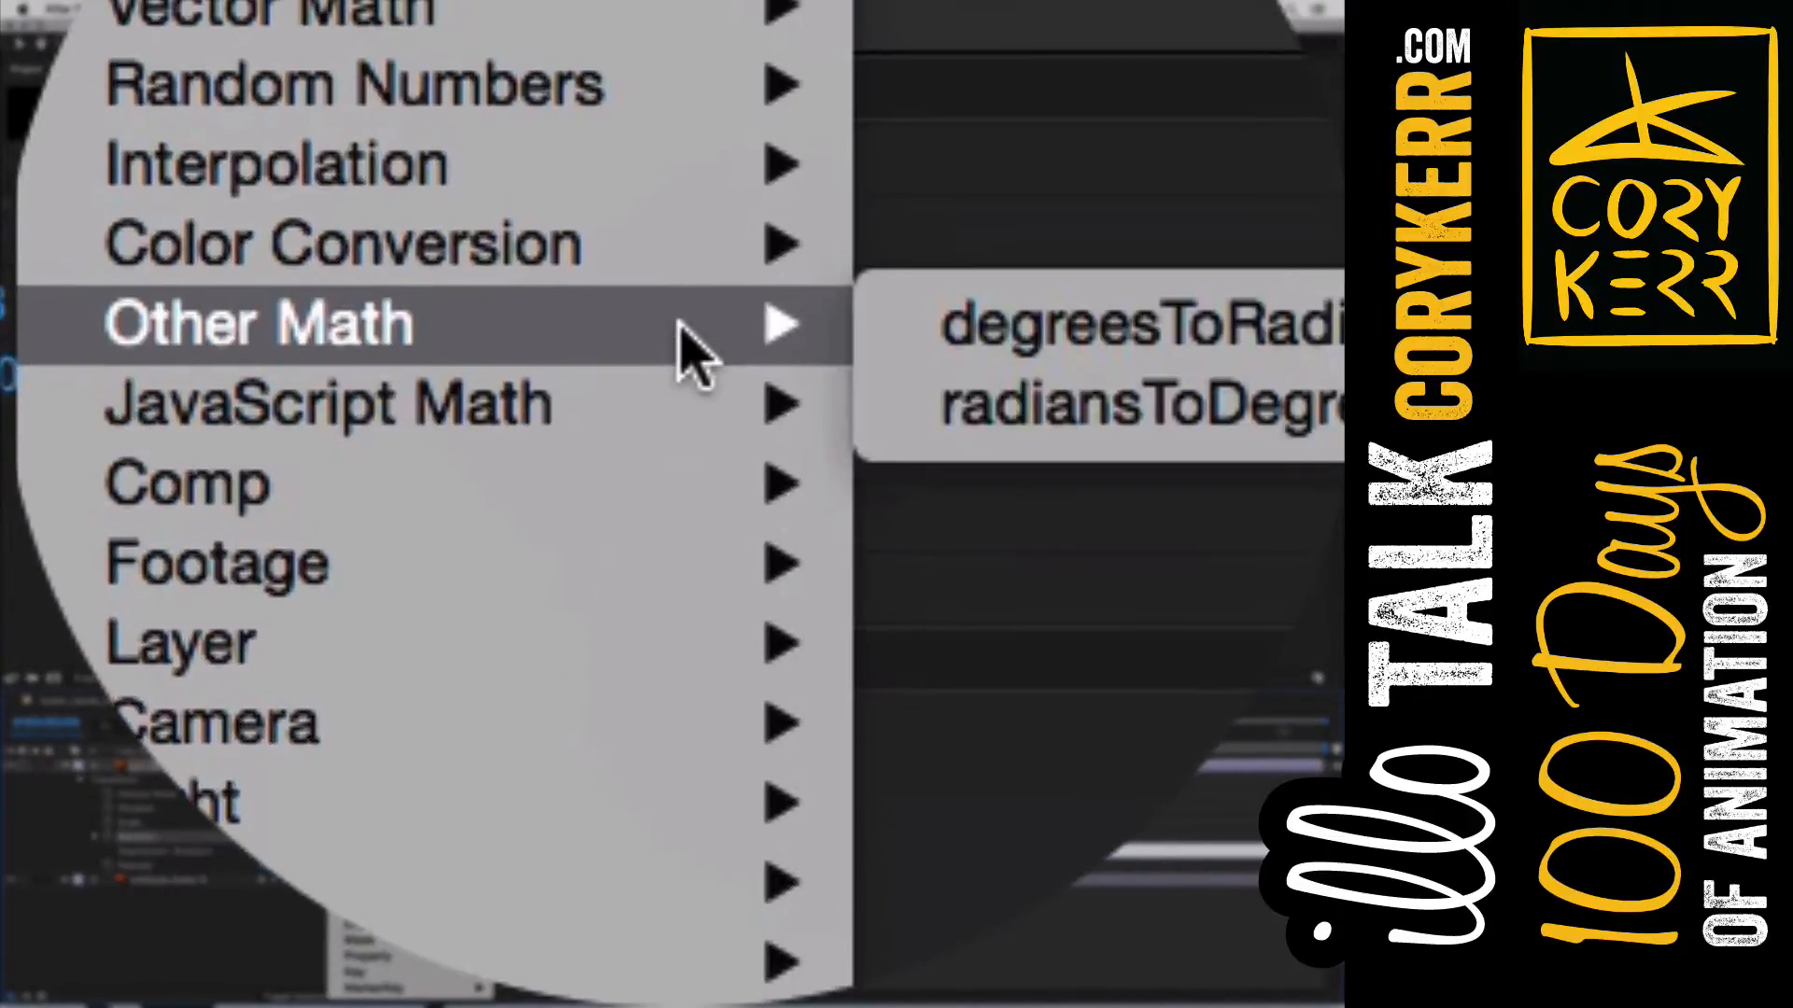
{"action": "mouse_move", "coordinate": [688, 352]}
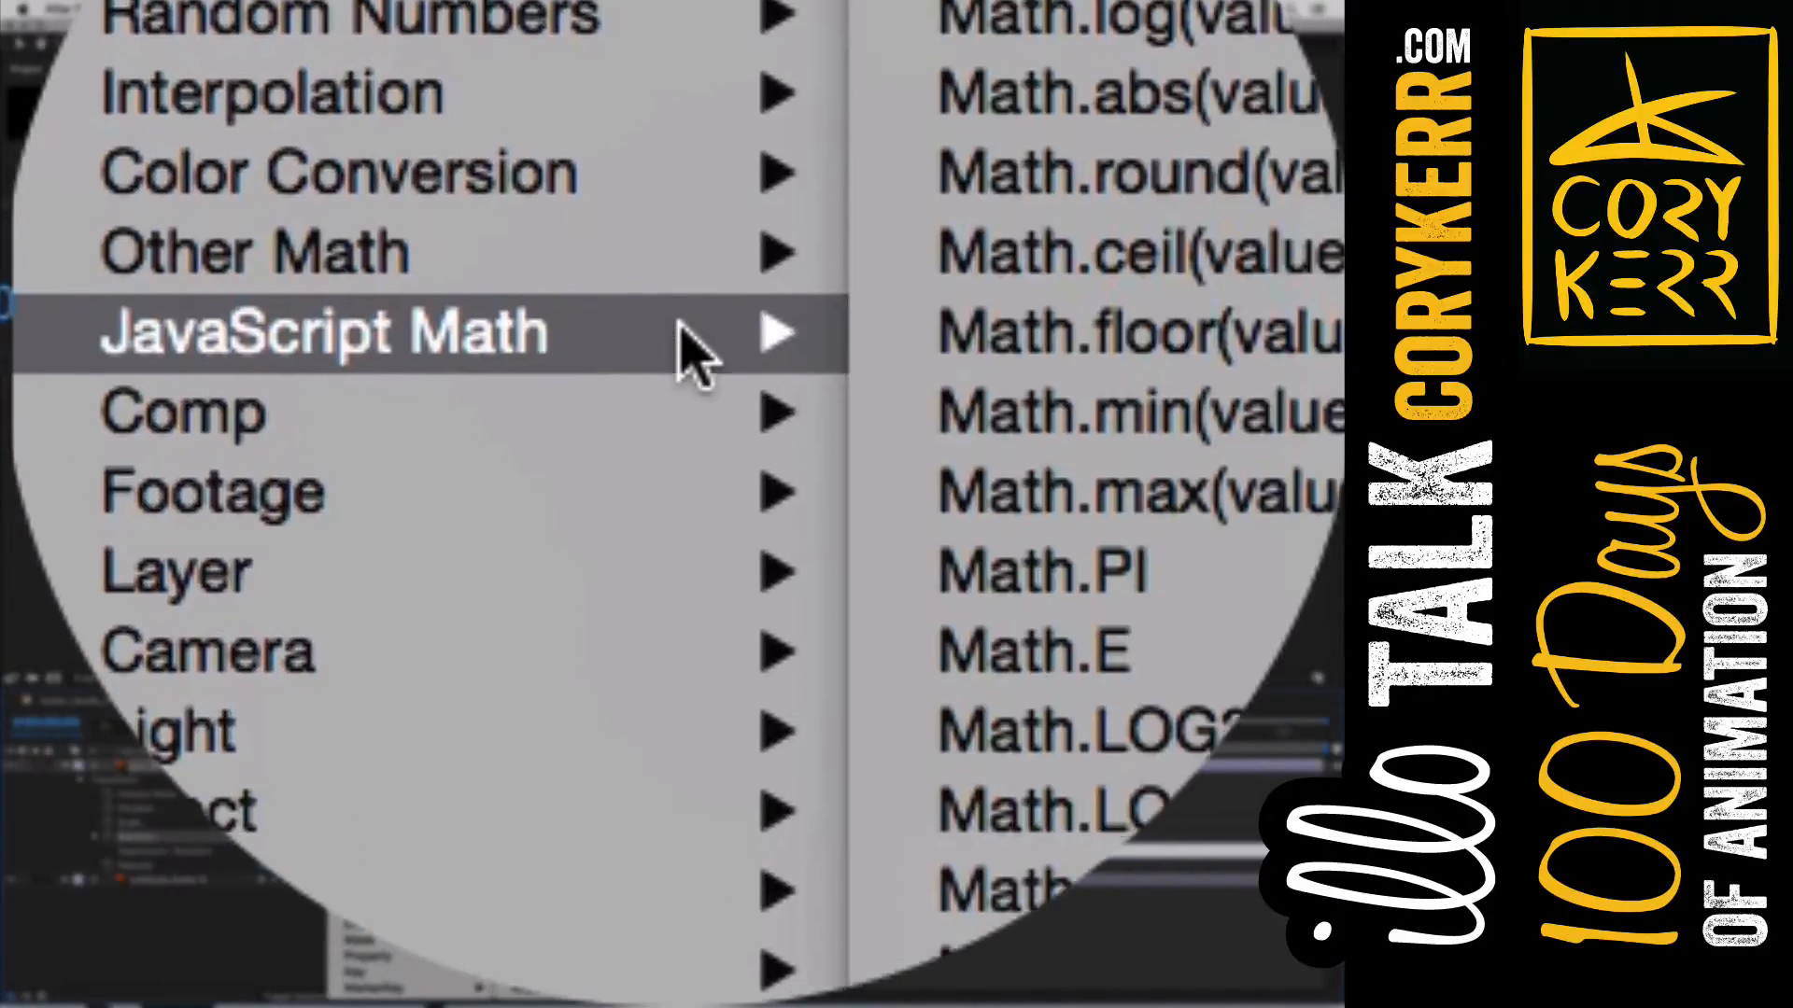
{"action": "mouse_move", "coordinate": [579, 505]}
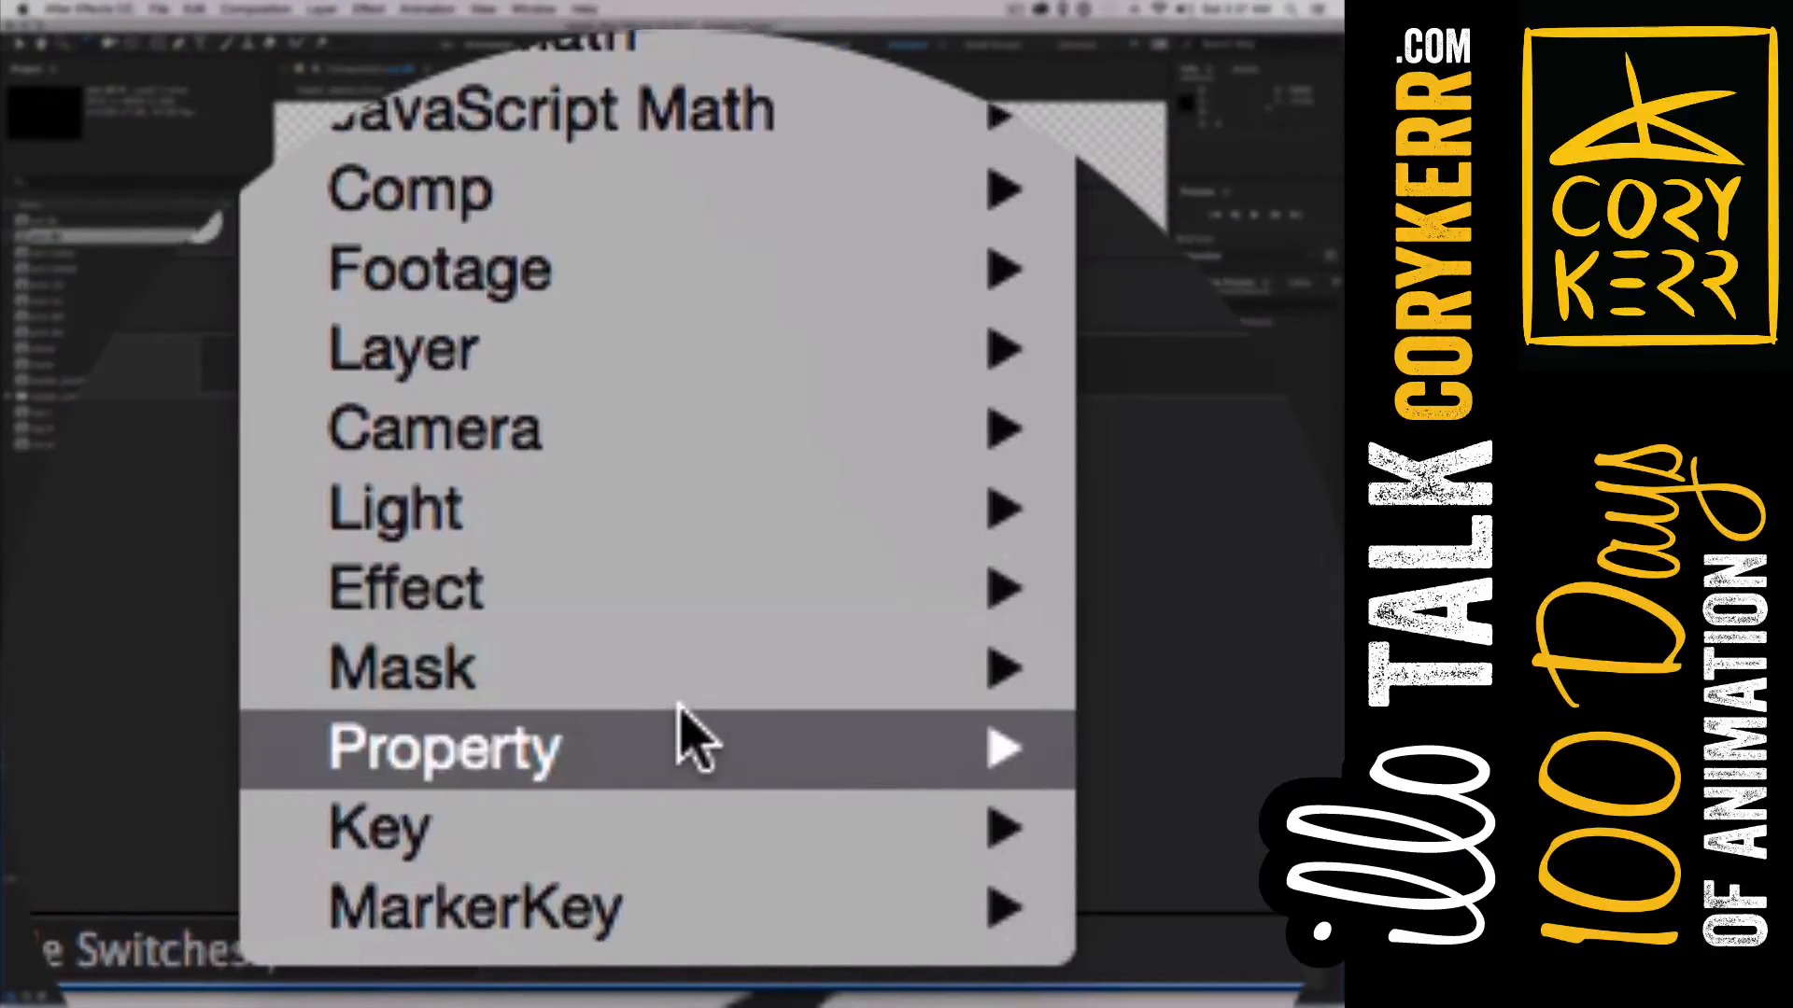
{"action": "mouse_move", "coordinate": [681, 738]}
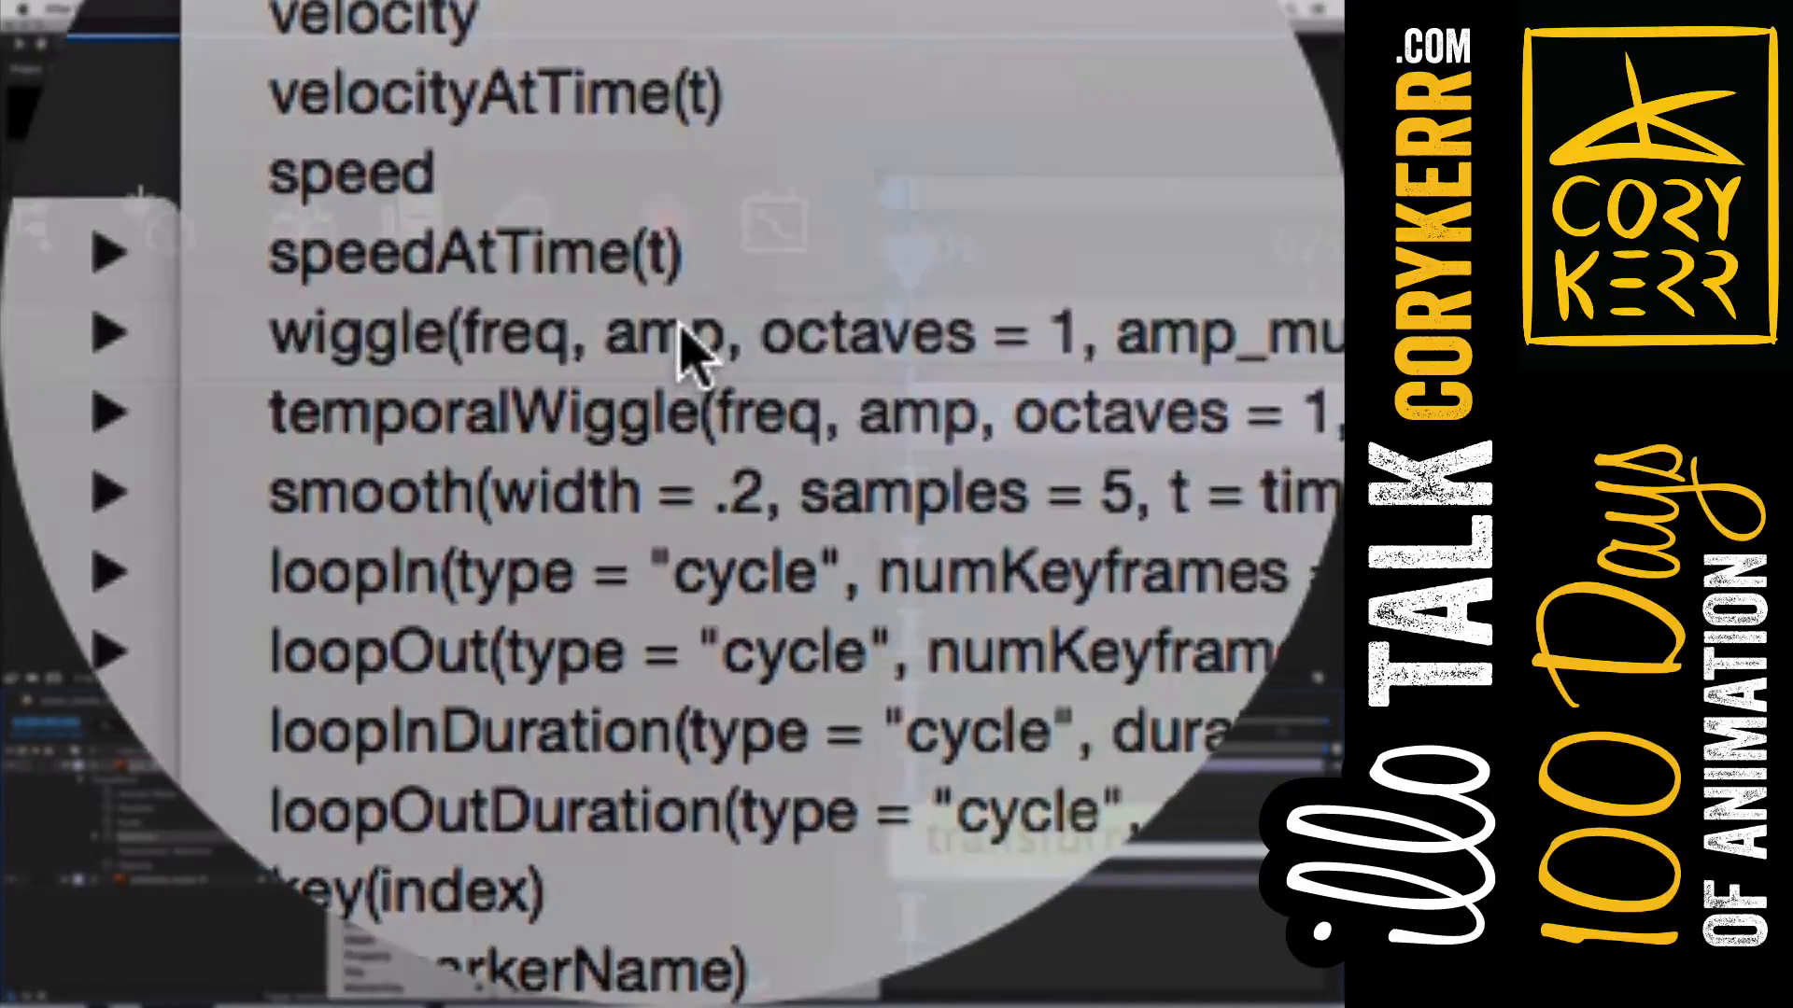
{"action": "left_click", "coordinate": [682, 328]}
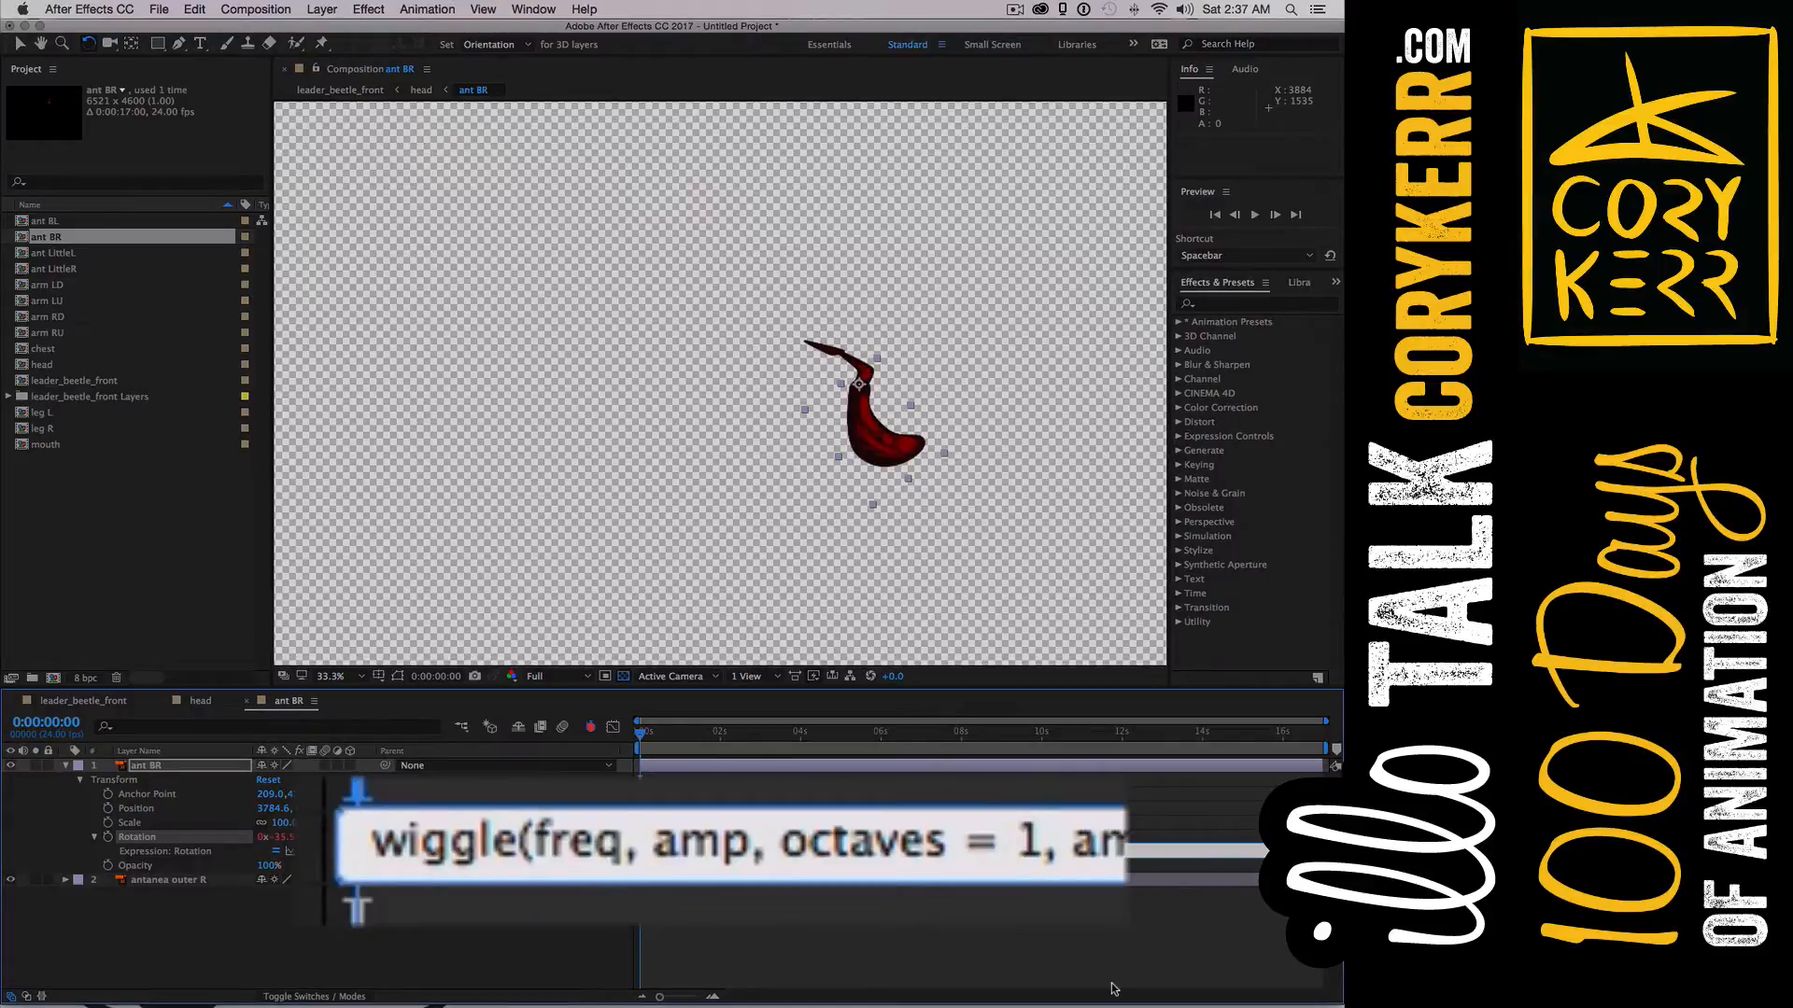
Set the wiggle expression's freq to 1 and amp to 60 and apply it to the claw's Rotation
{"action": "type", "text": "= 1"}
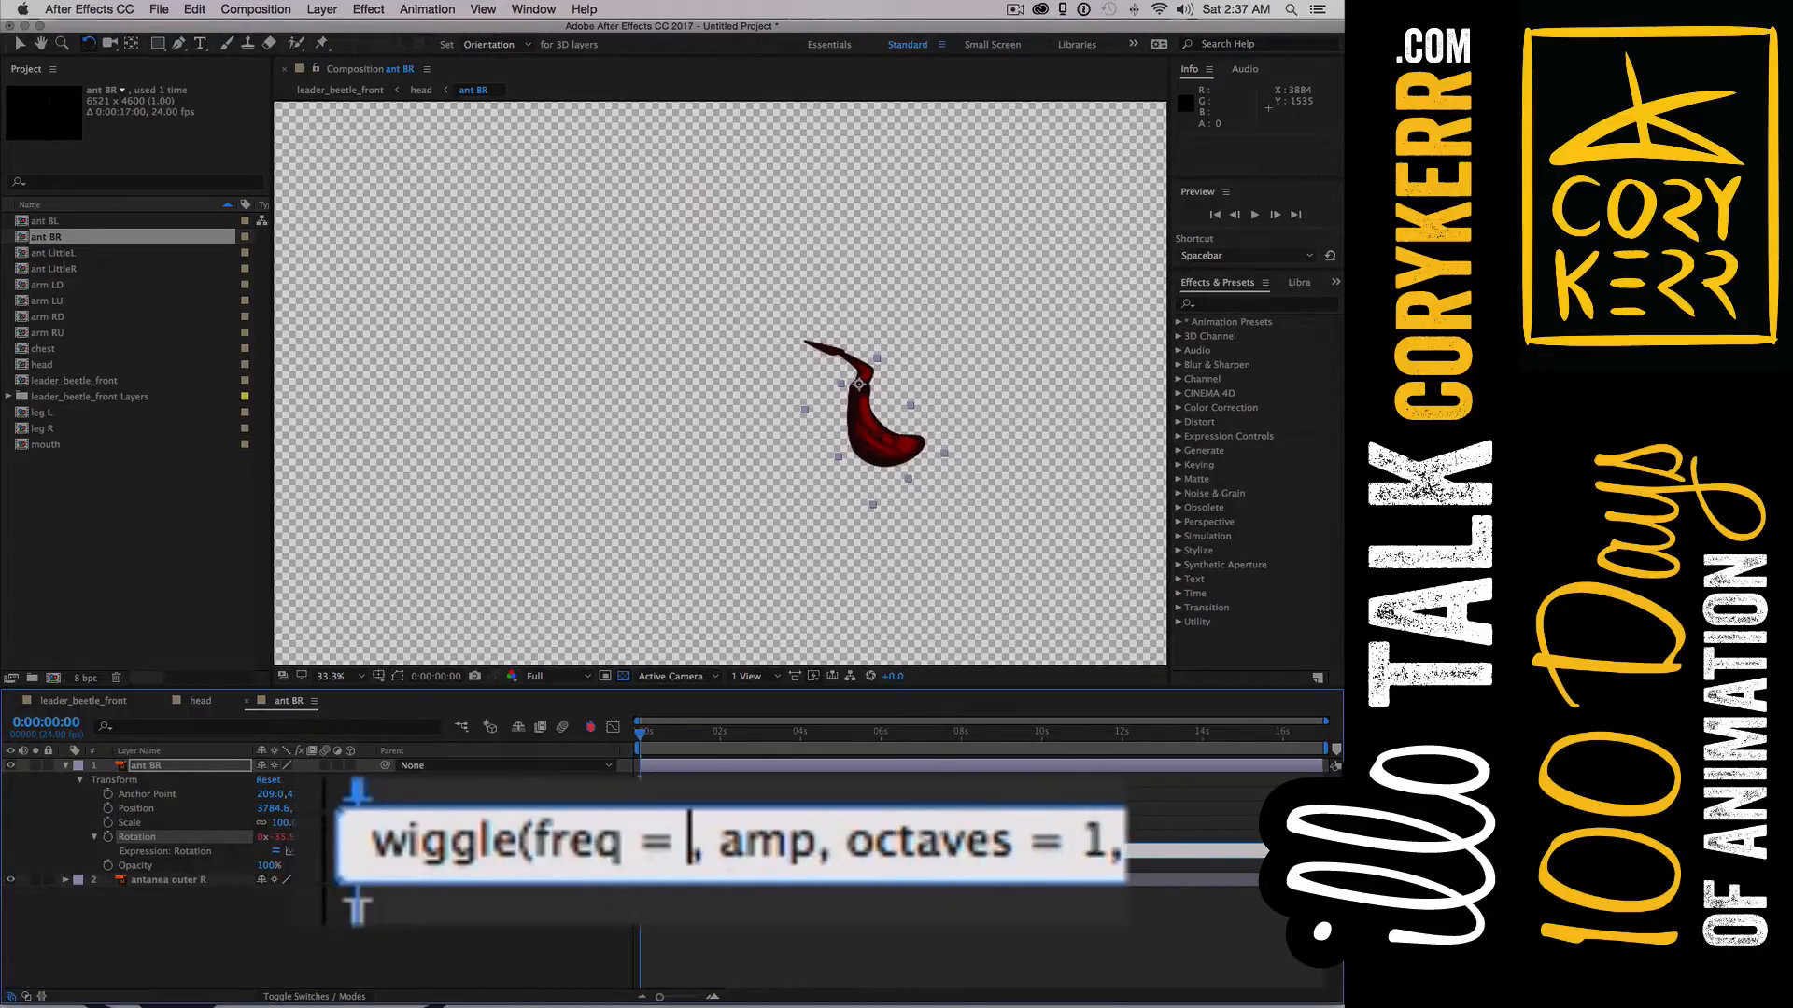
{"action": "key", "text": "Right"}
{"action": "key", "text": "Right"}
{"action": "key", "text": "Right"}
{"action": "key", "text": "Right"}
{"action": "key", "text": "Right"}
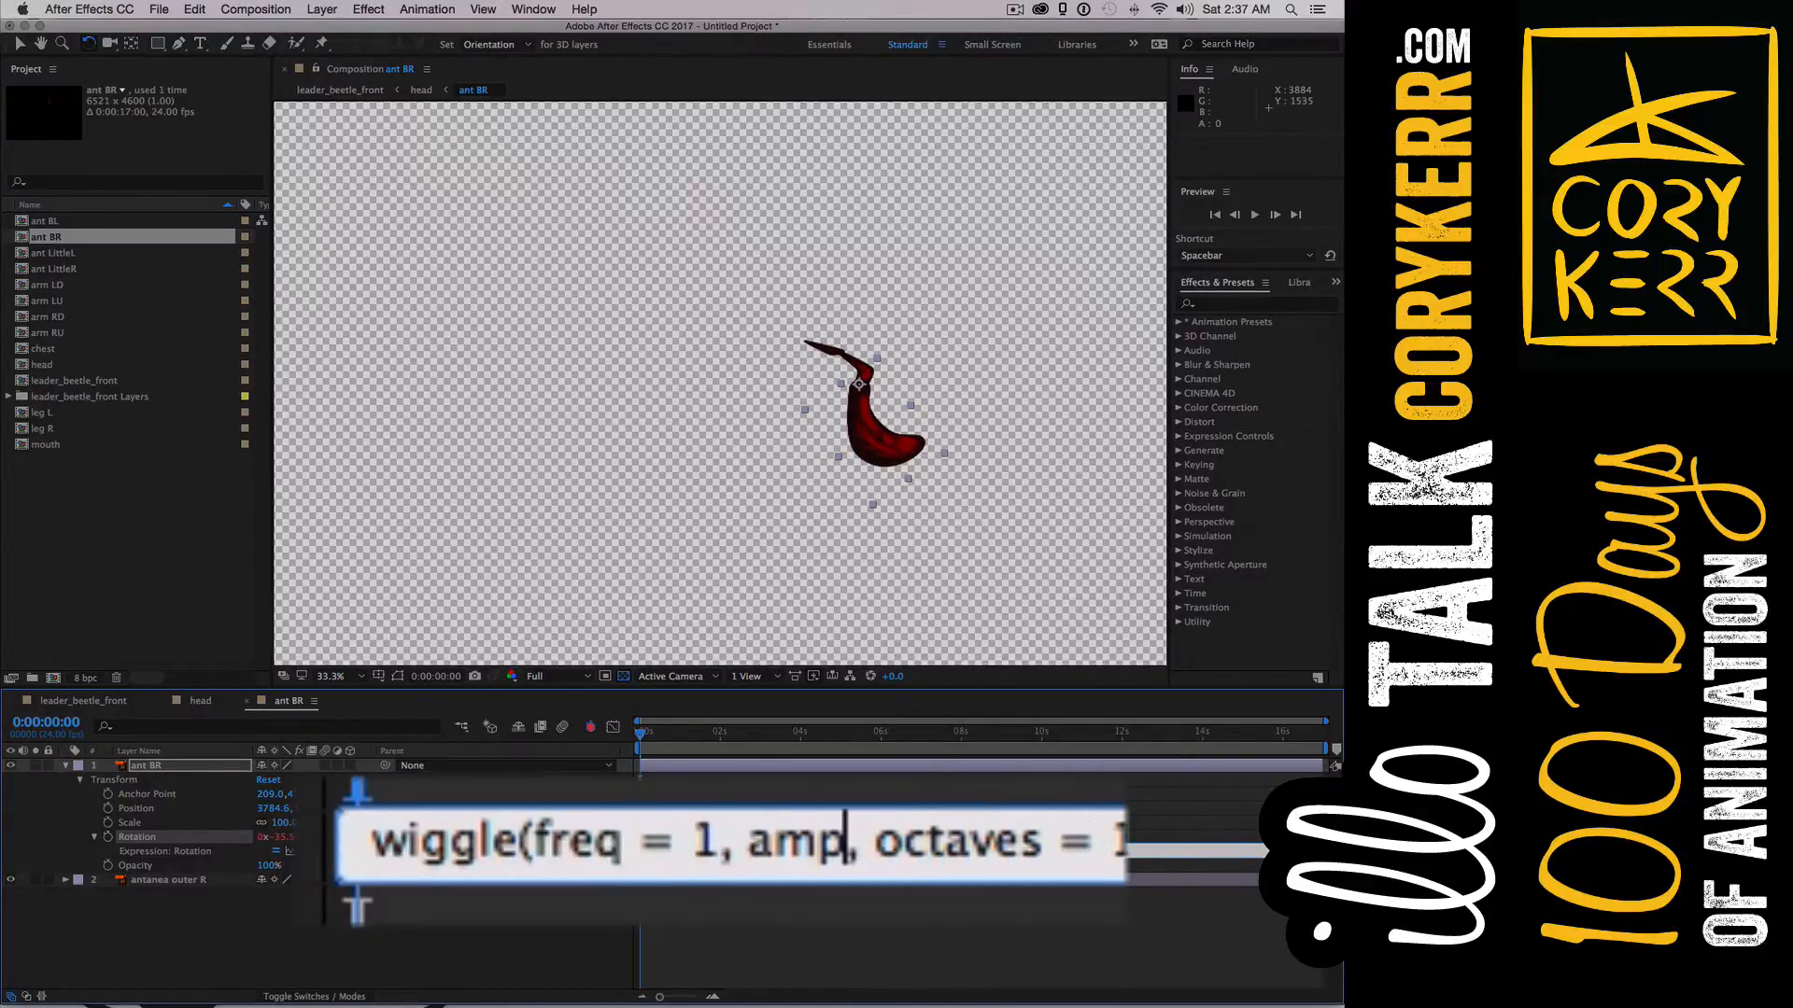
{"action": "type", "text": "= "}
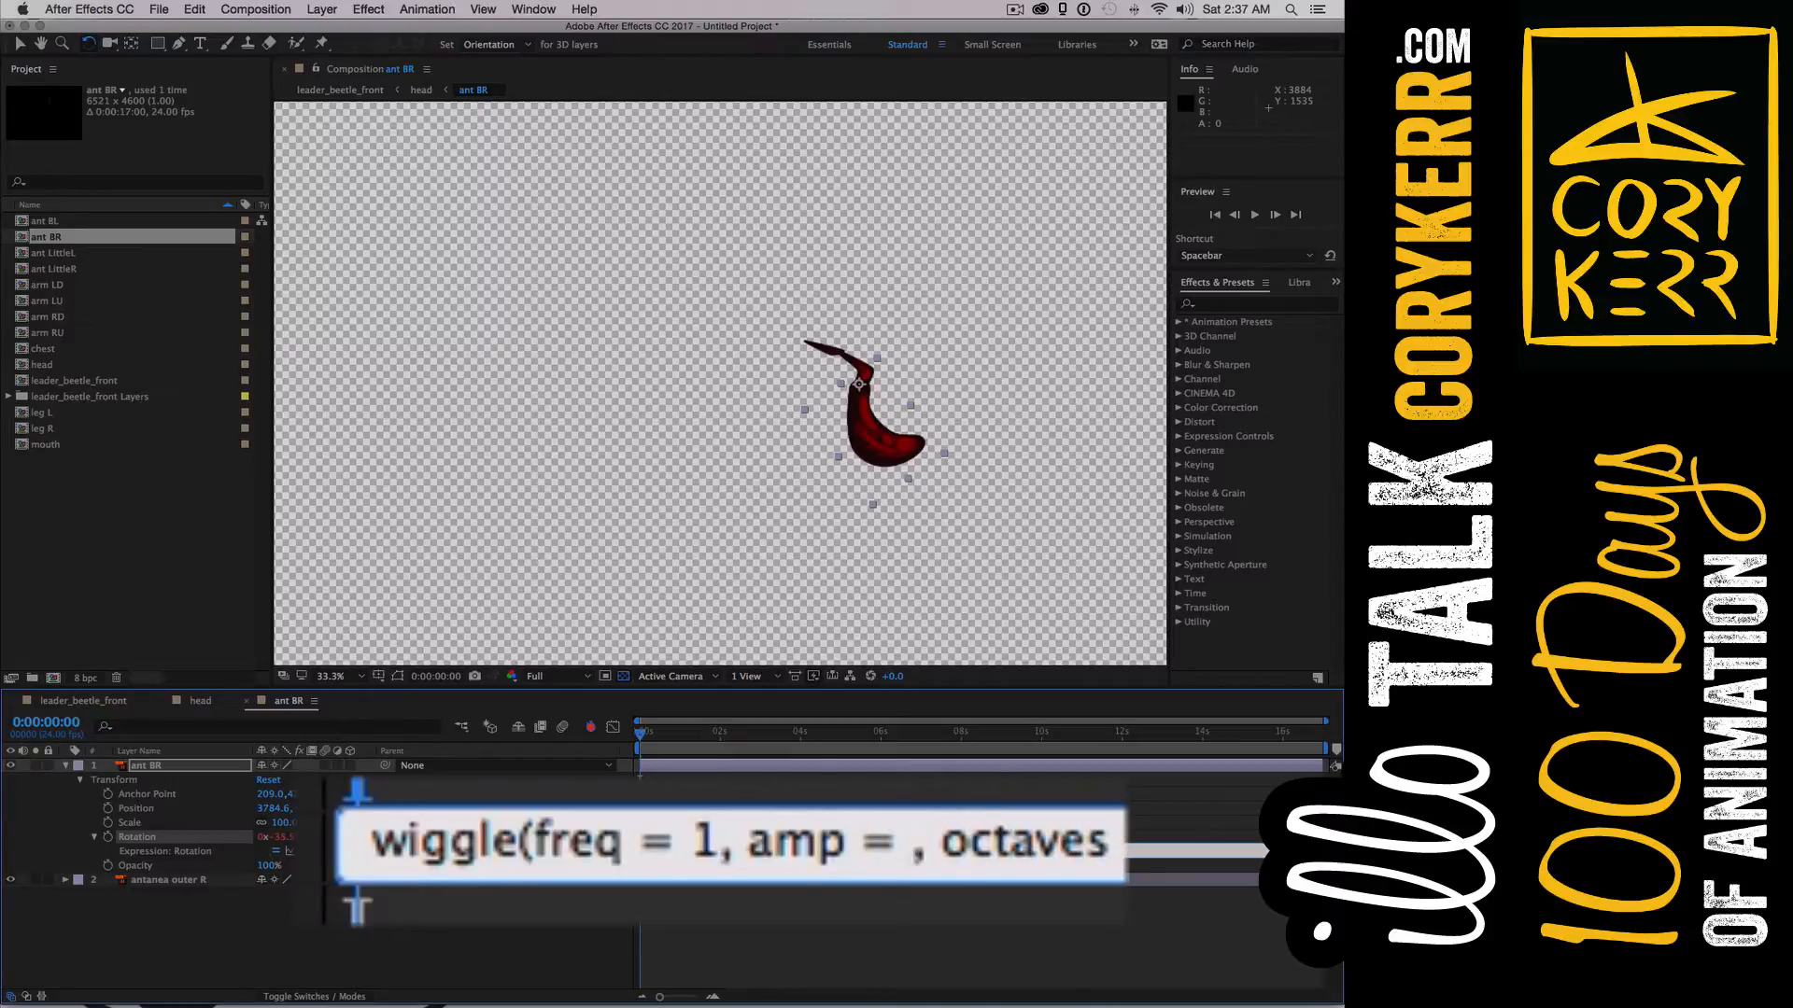
{"action": "type", "text": "60"}
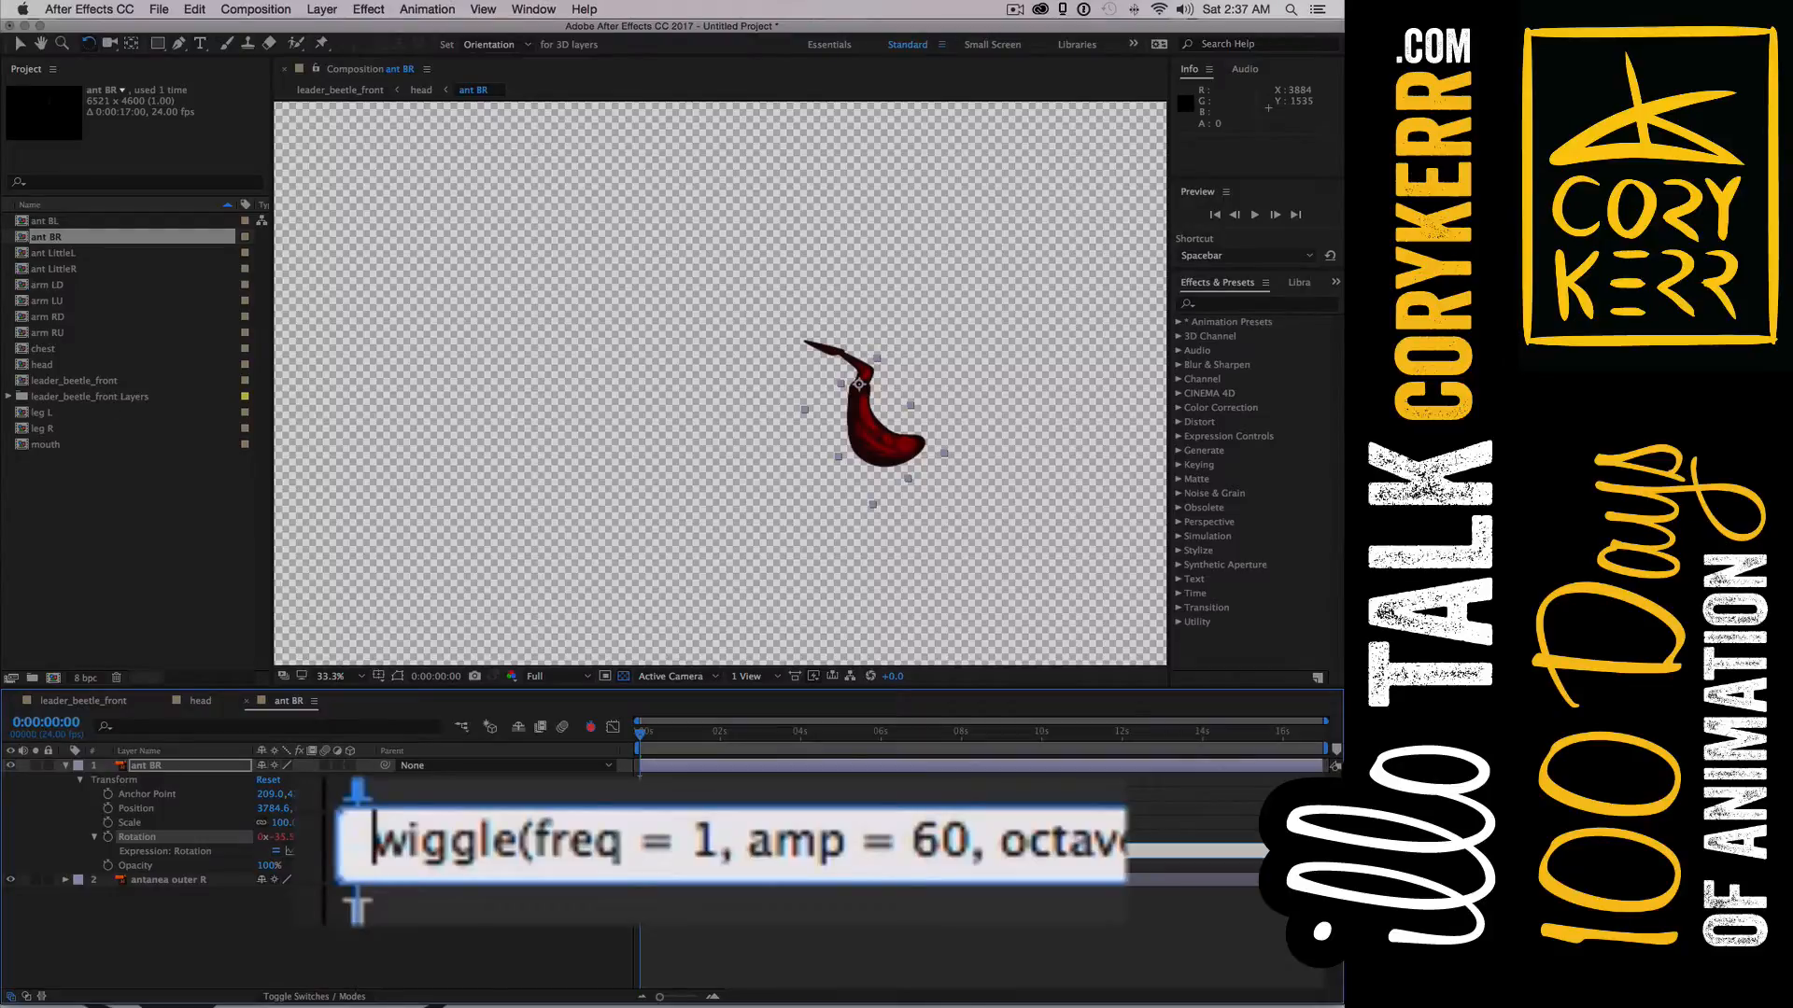
{"action": "left_click", "coordinate": [872, 834]}
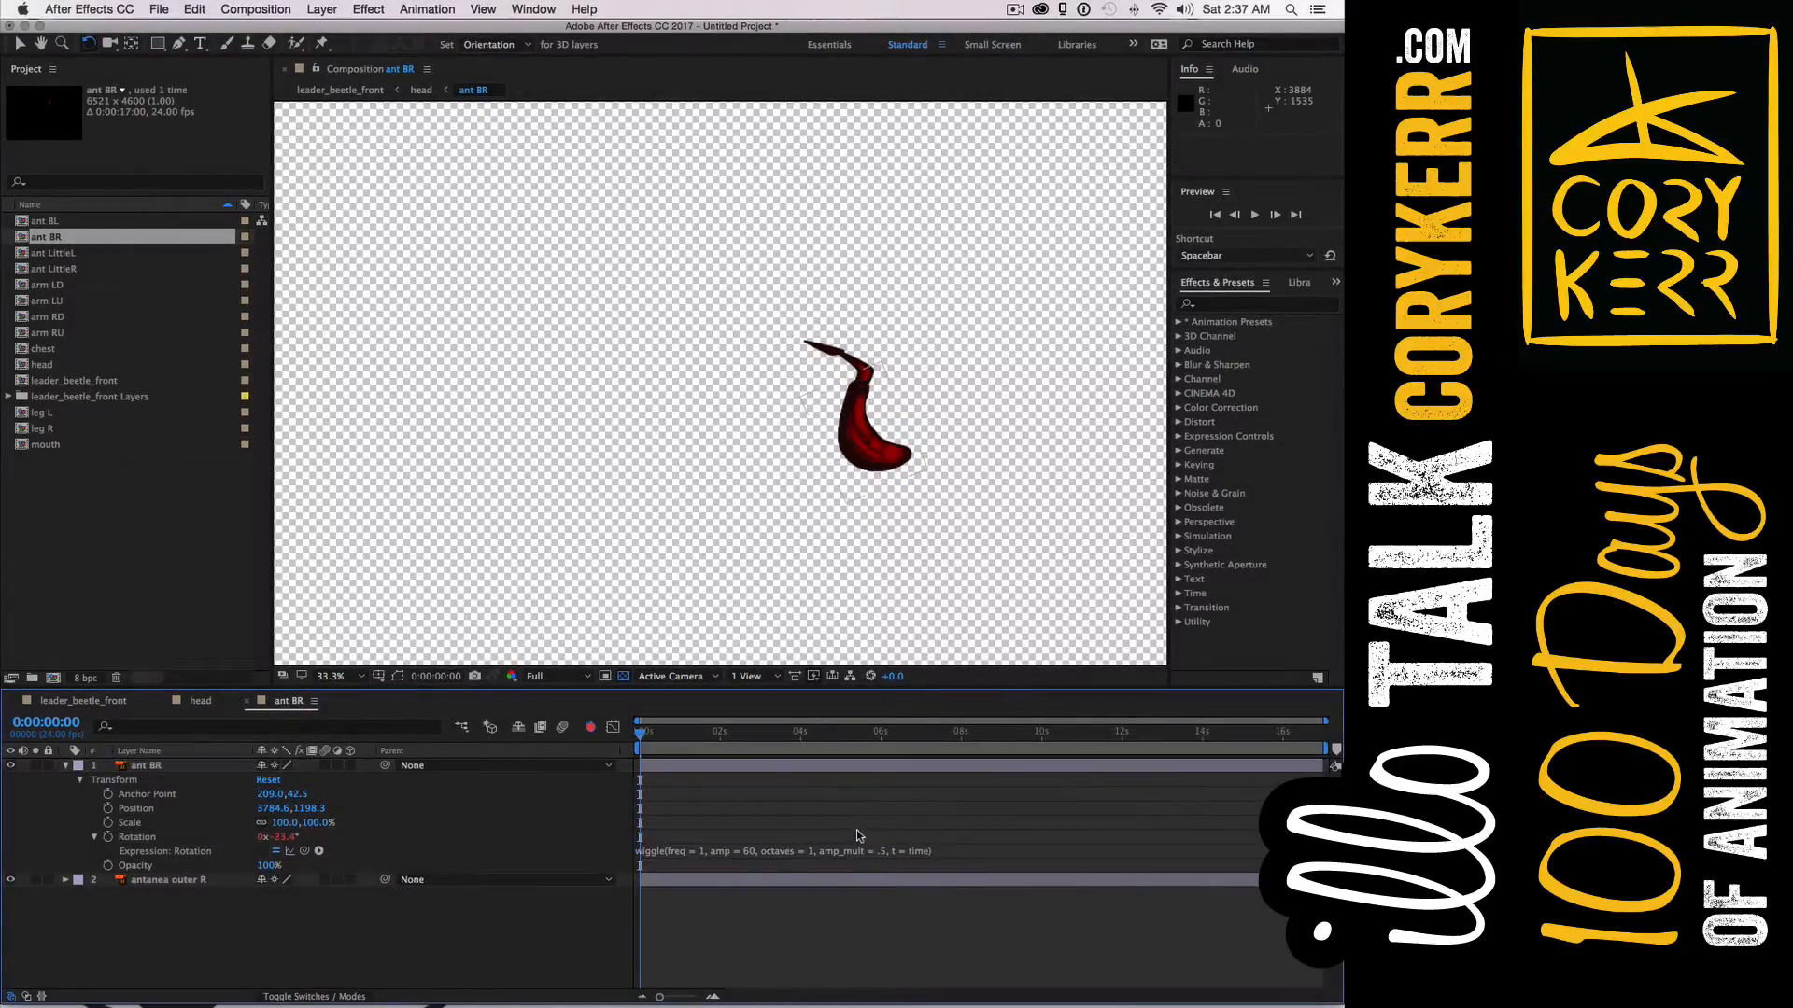
Preview the wiggling claw in the ant BR composition and again from the start of the head composition
{"action": "key", "text": "space"}
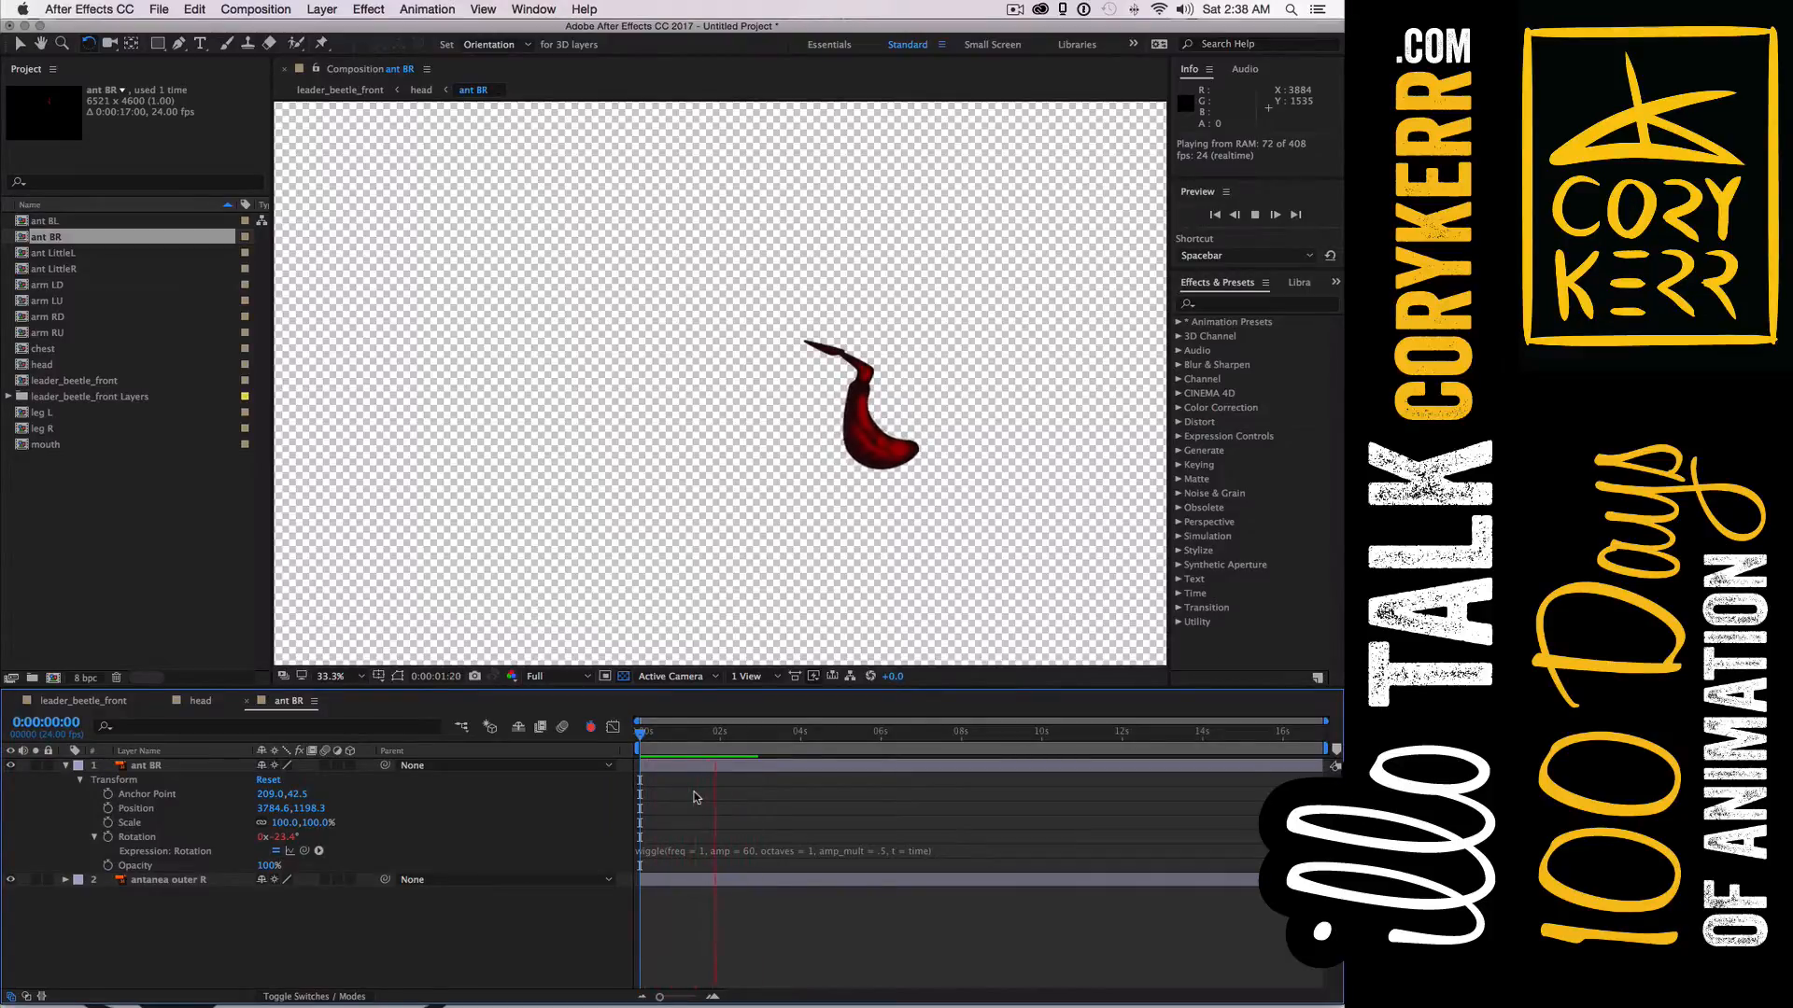
{"action": "key", "text": "space"}
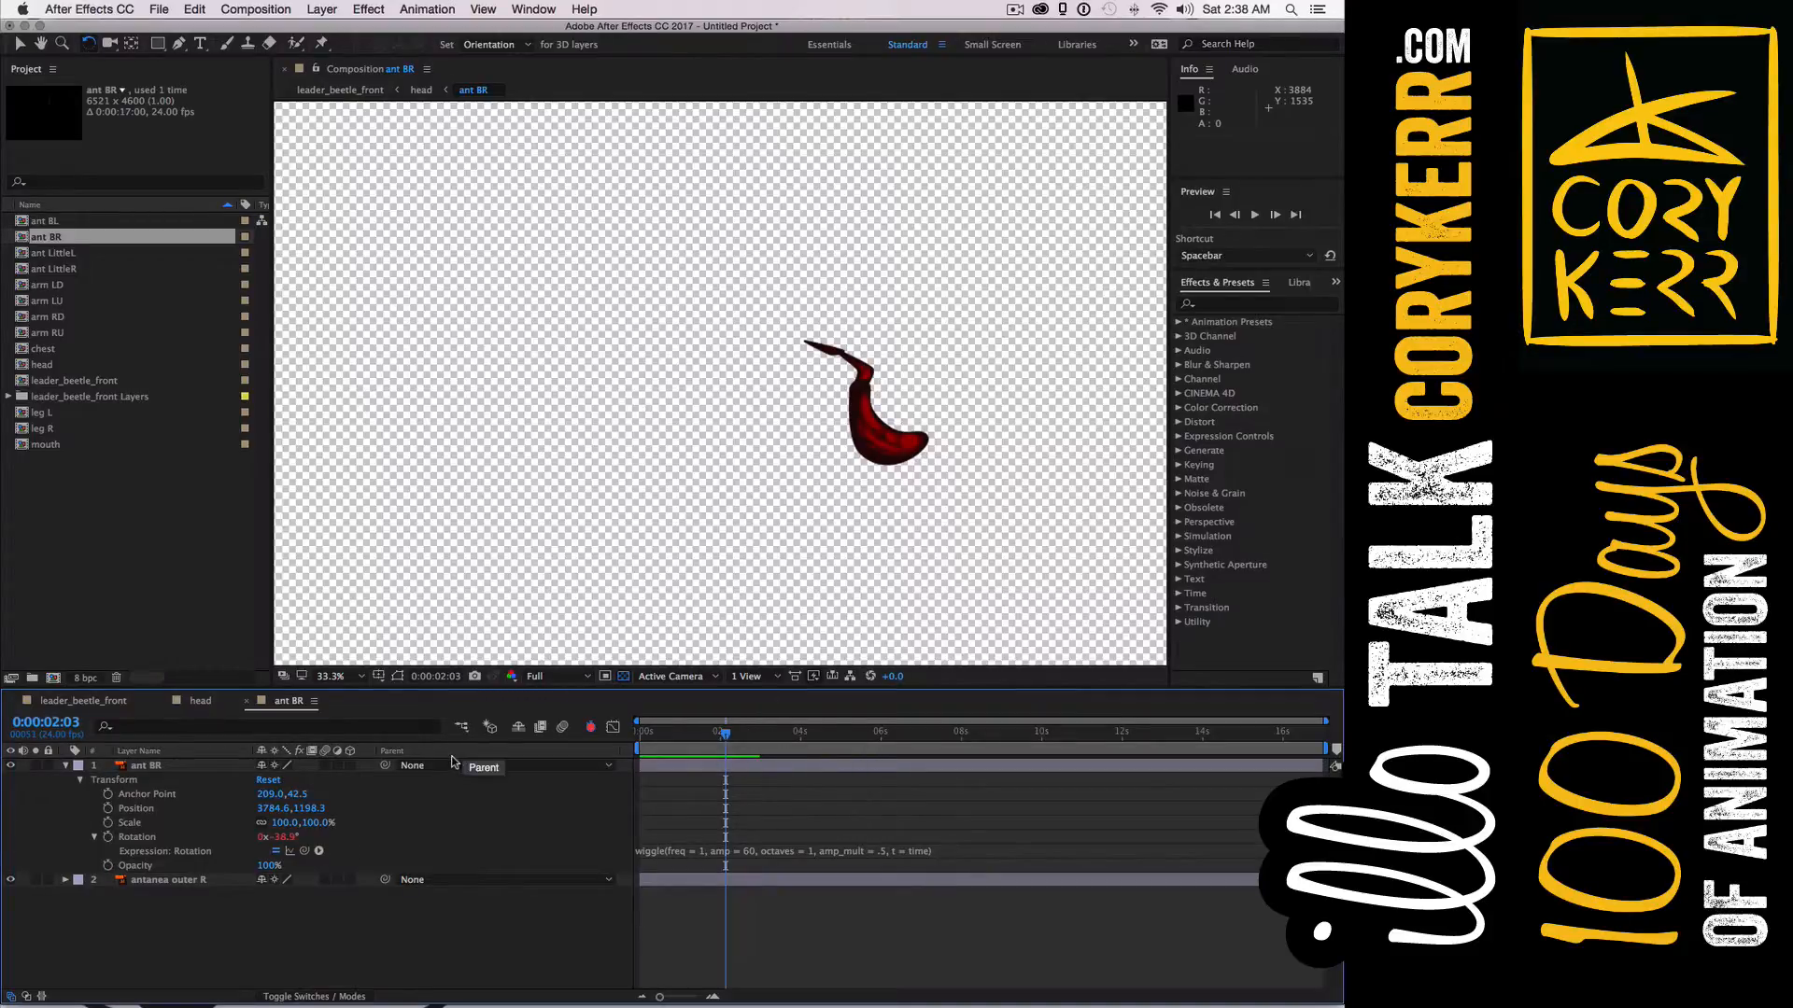
{"action": "left_click", "coordinate": [246, 702]}
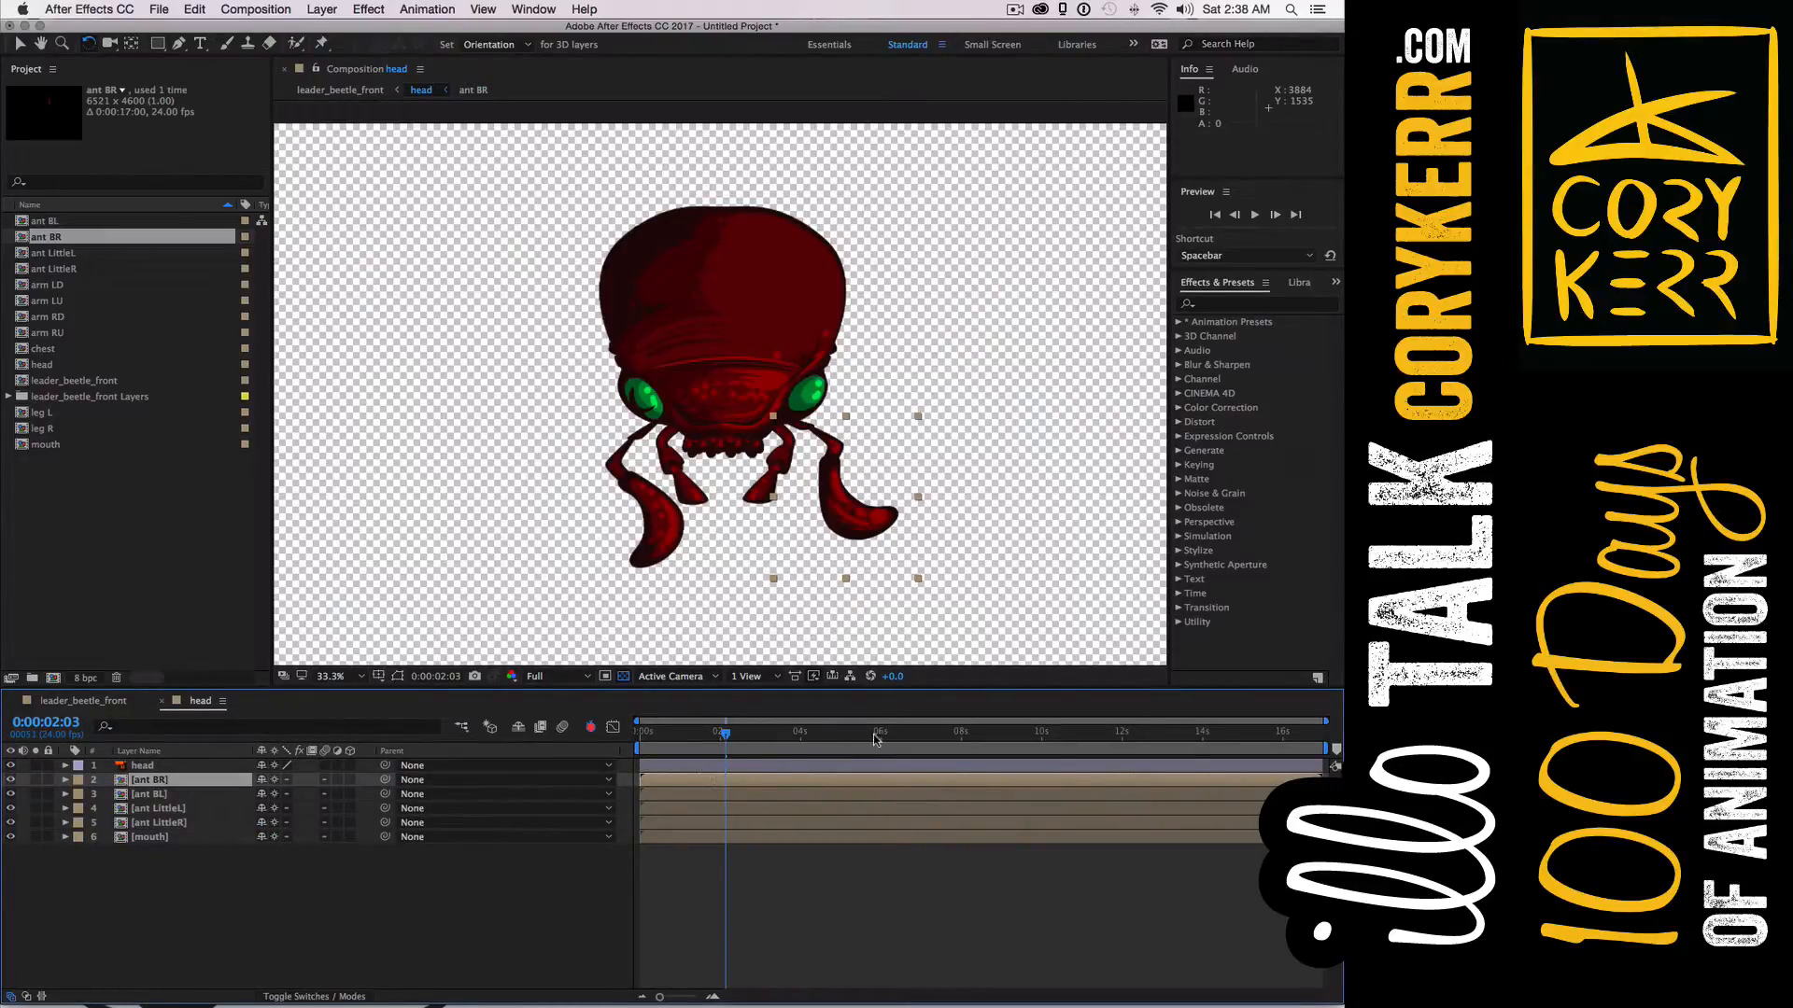
{"action": "left_click_drag", "start_coordinate": [727, 739], "coordinate": [617, 744]}
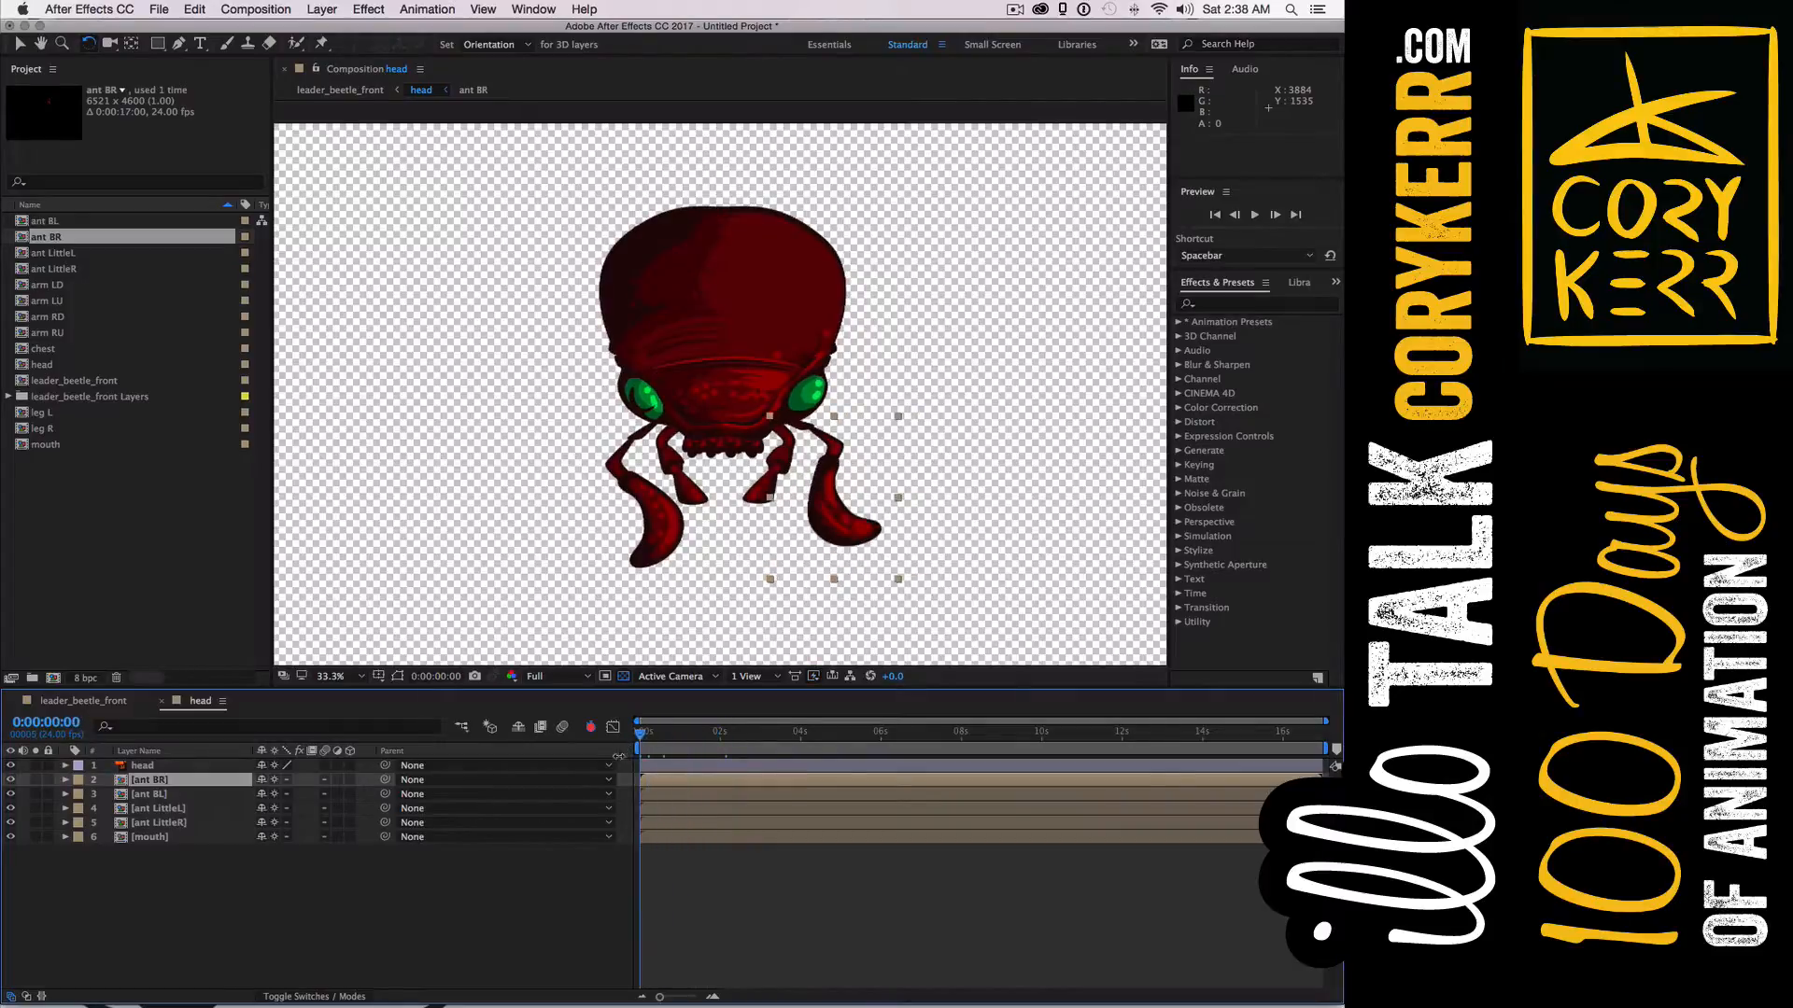
{"action": "key", "text": "space"}
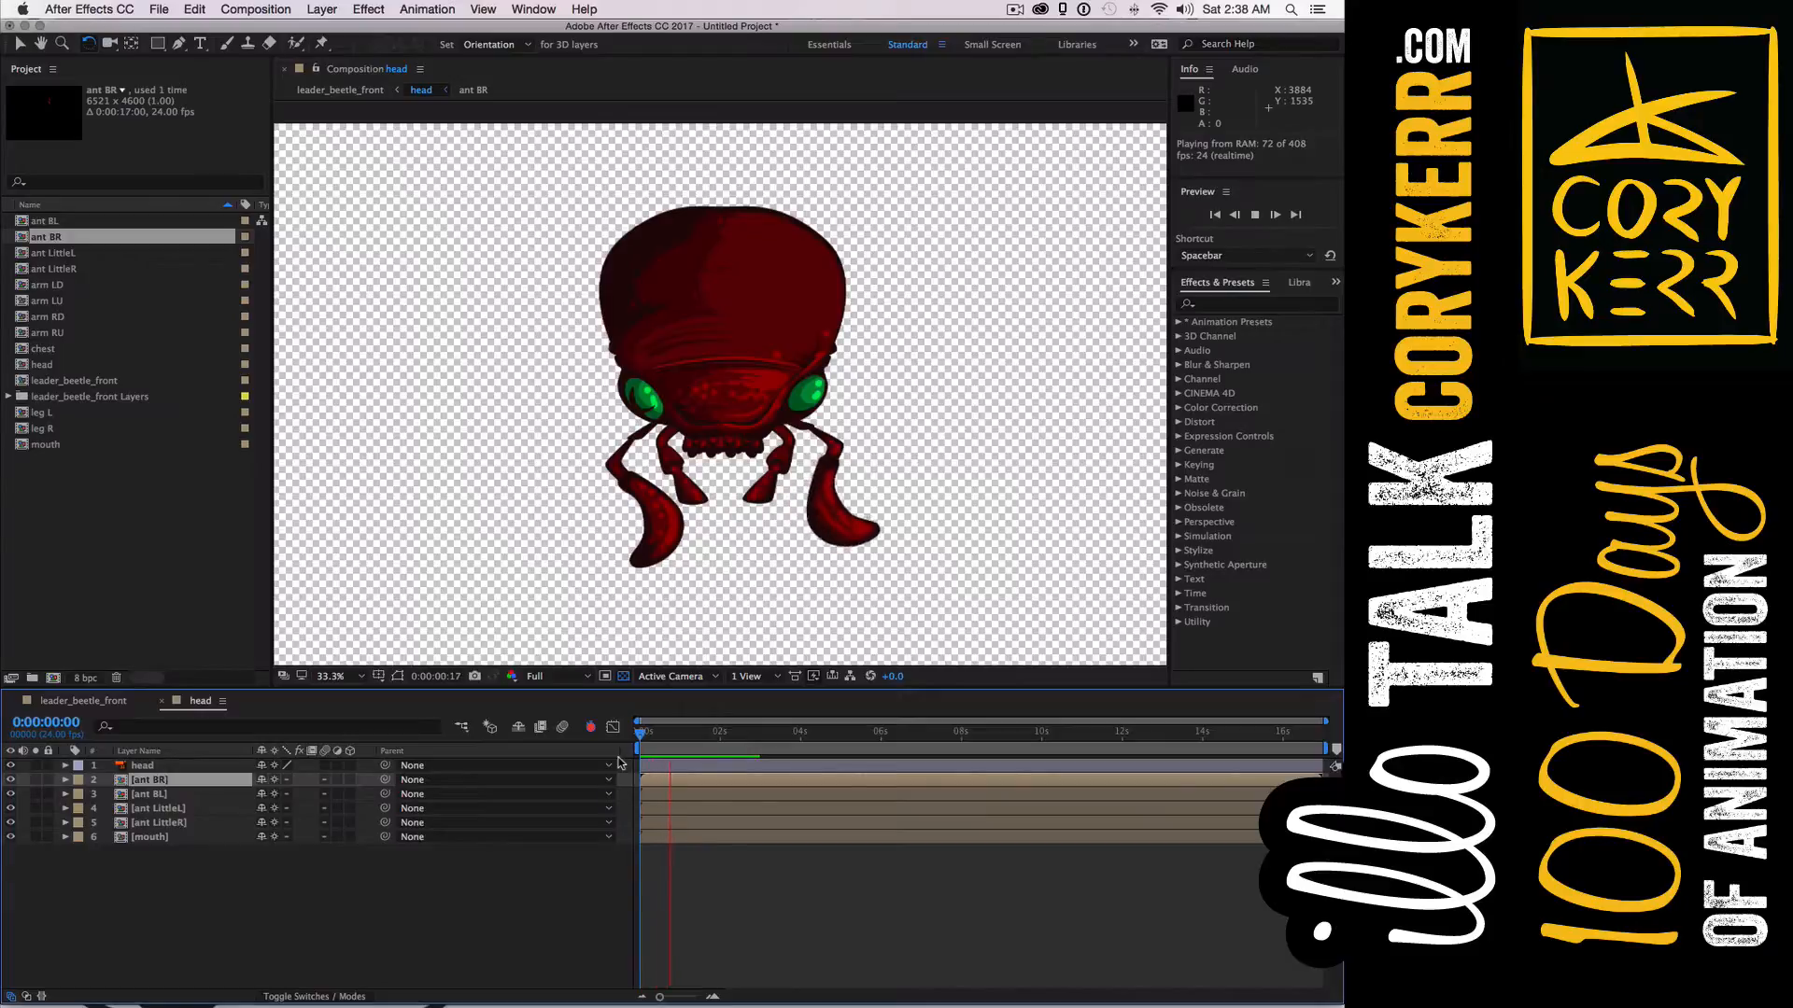
{"action": "key", "text": "space"}
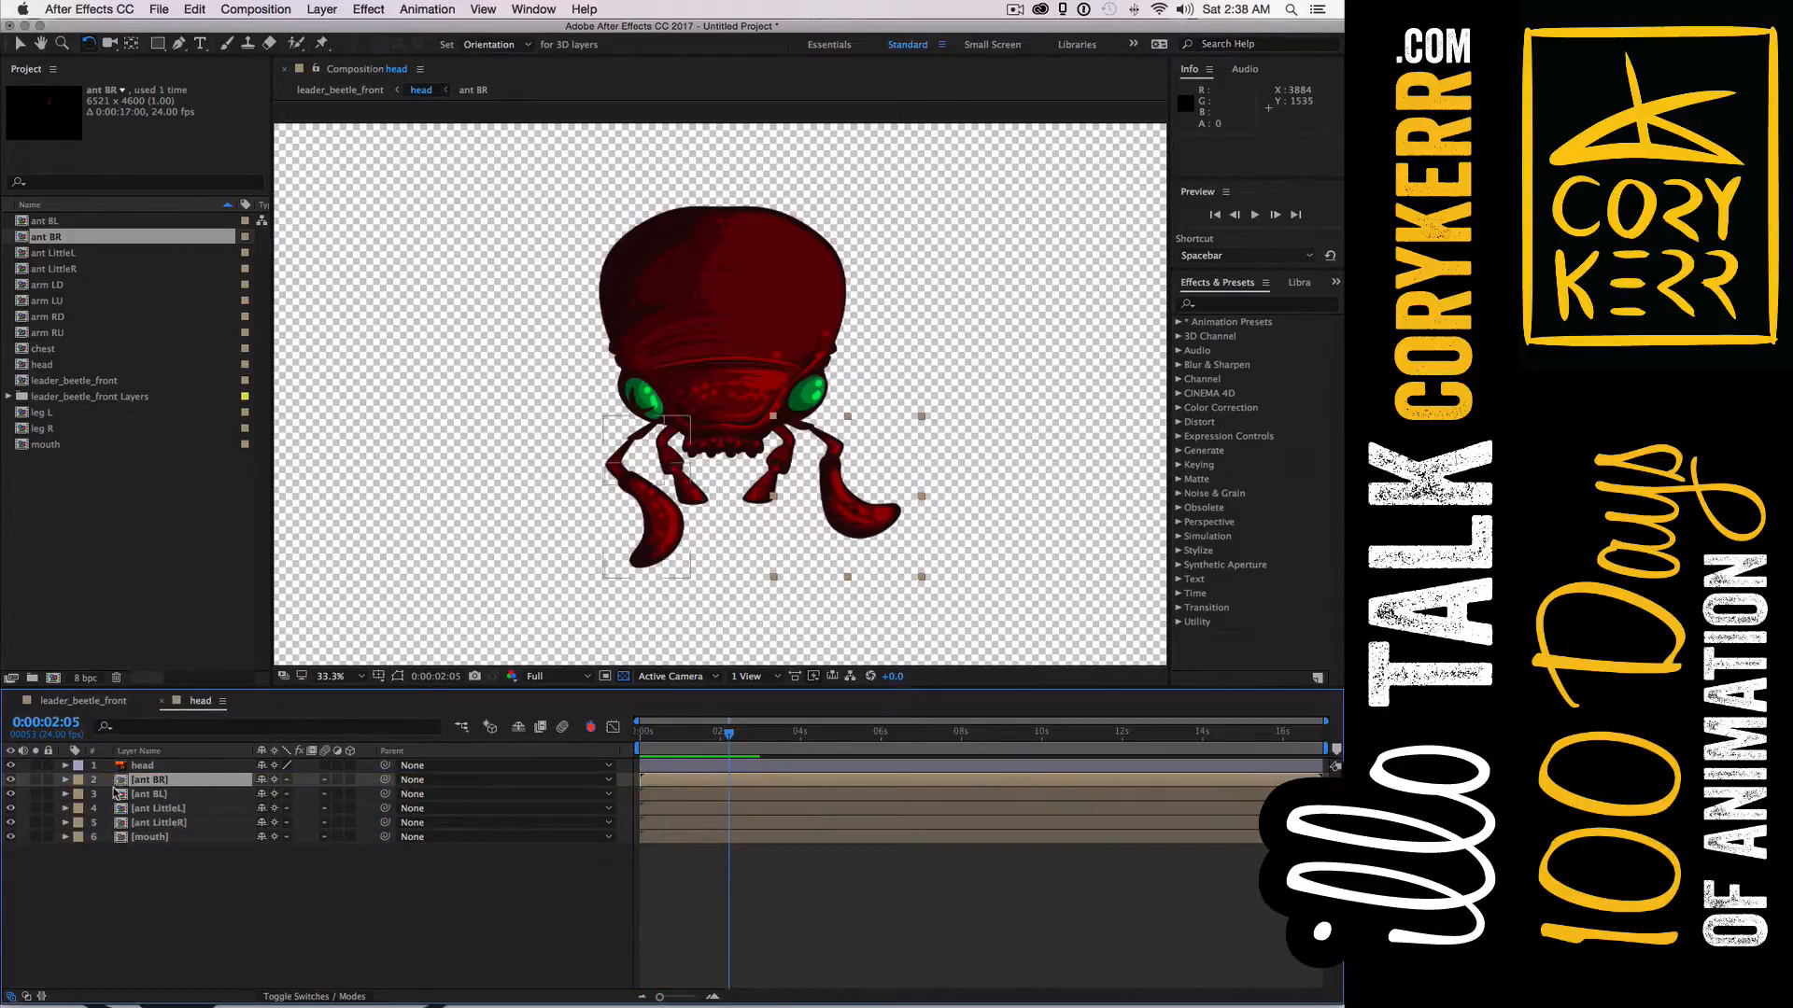
Reveal ant BR's Rotation and move the layer's anchor point up to the antenna's base beside the eye with the Pan Behind tool
{"action": "key", "text": "r"}
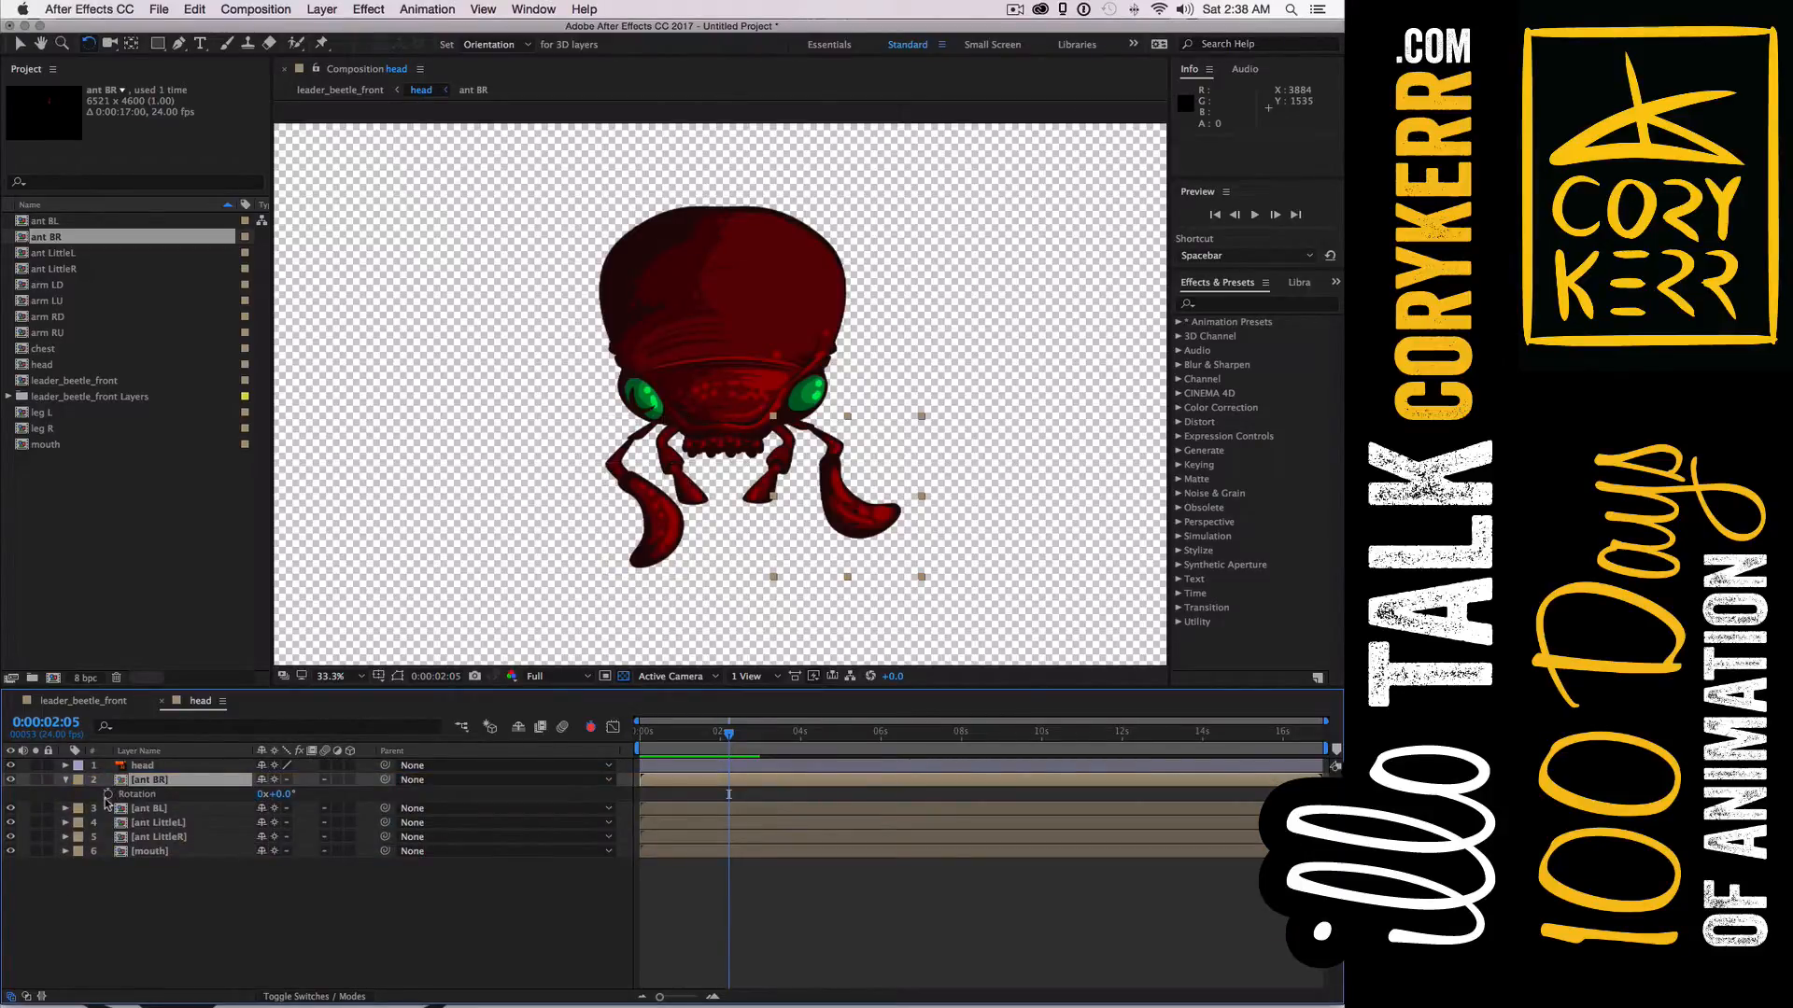
{"action": "key", "text": "alt"}
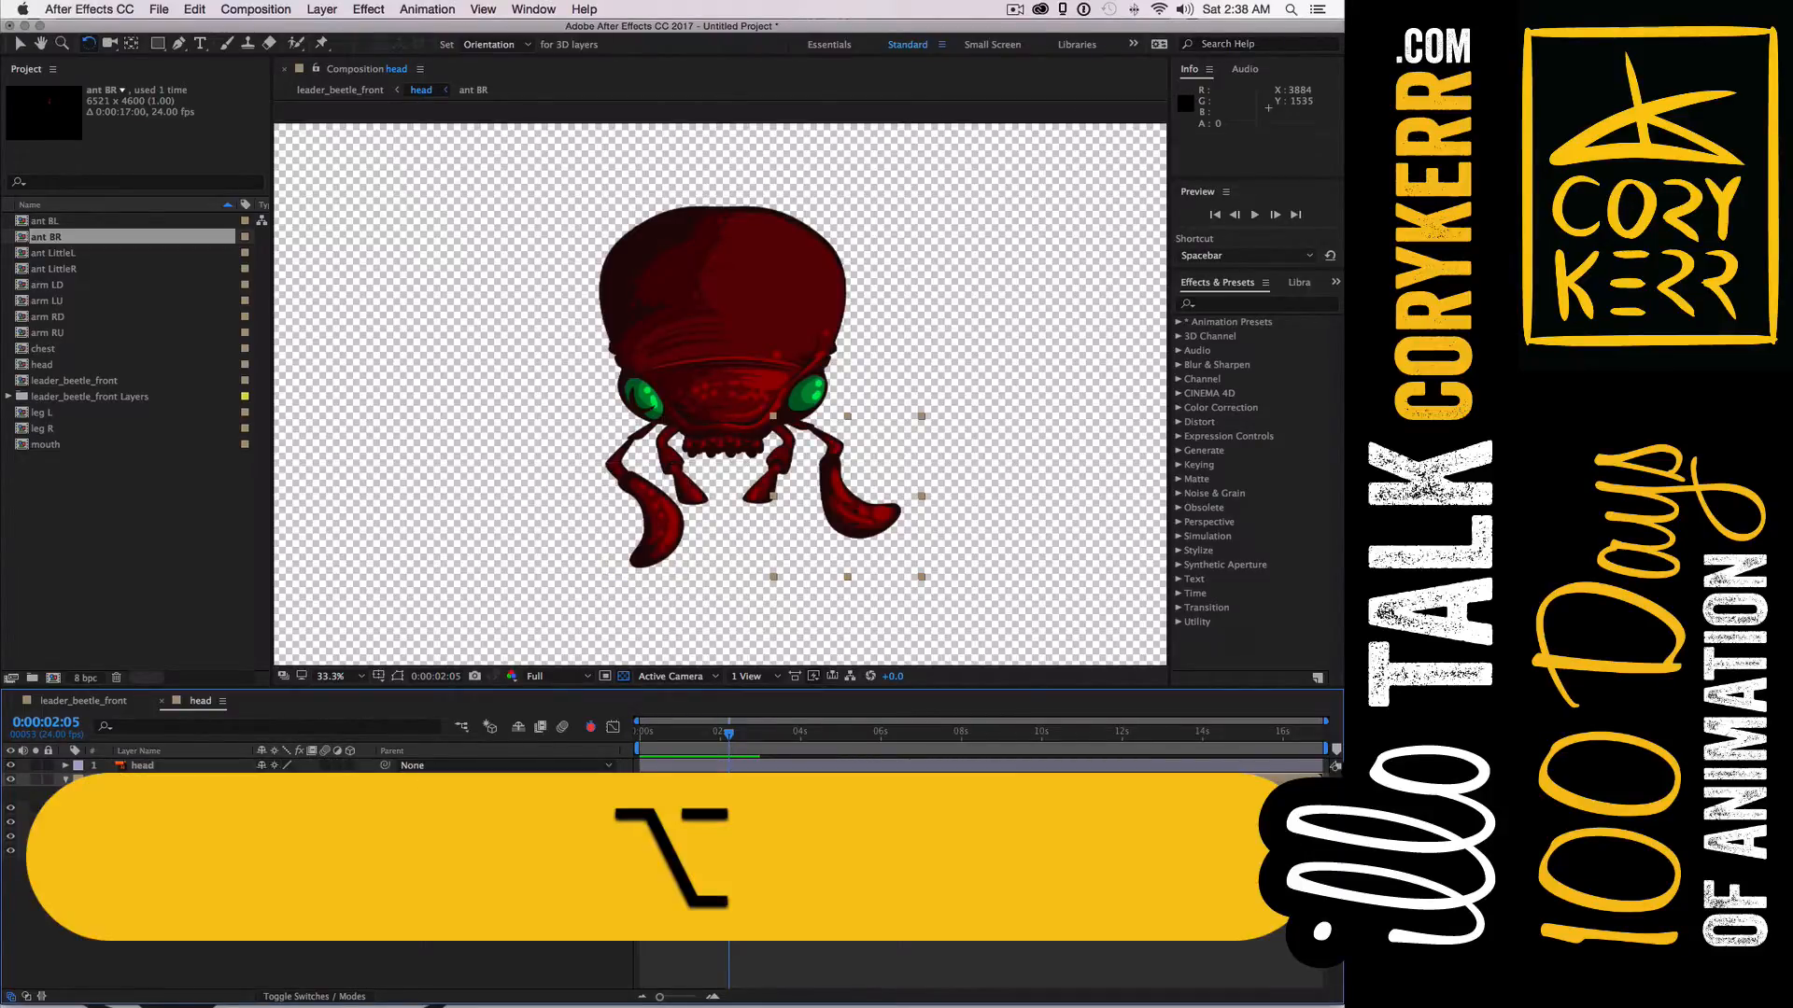
{"action": "key", "text": "alt+y"}
{"action": "key", "text": "y"}
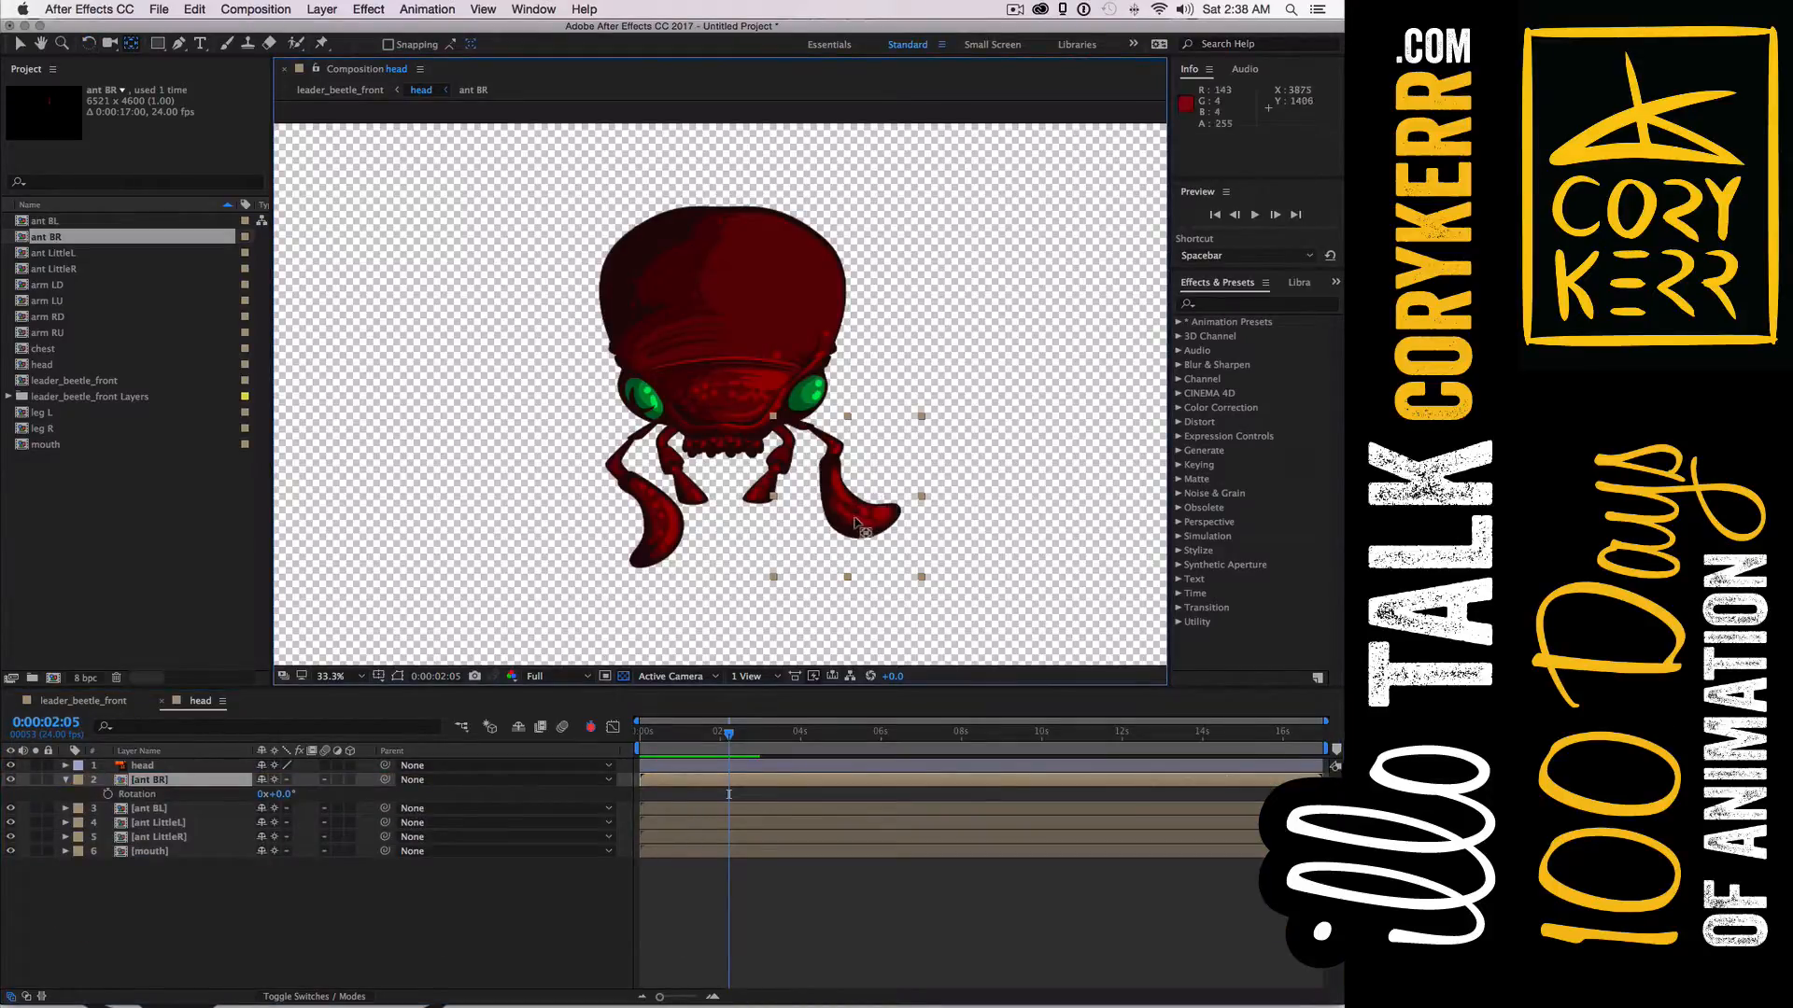
{"action": "left_click", "coordinate": [483, 10]}
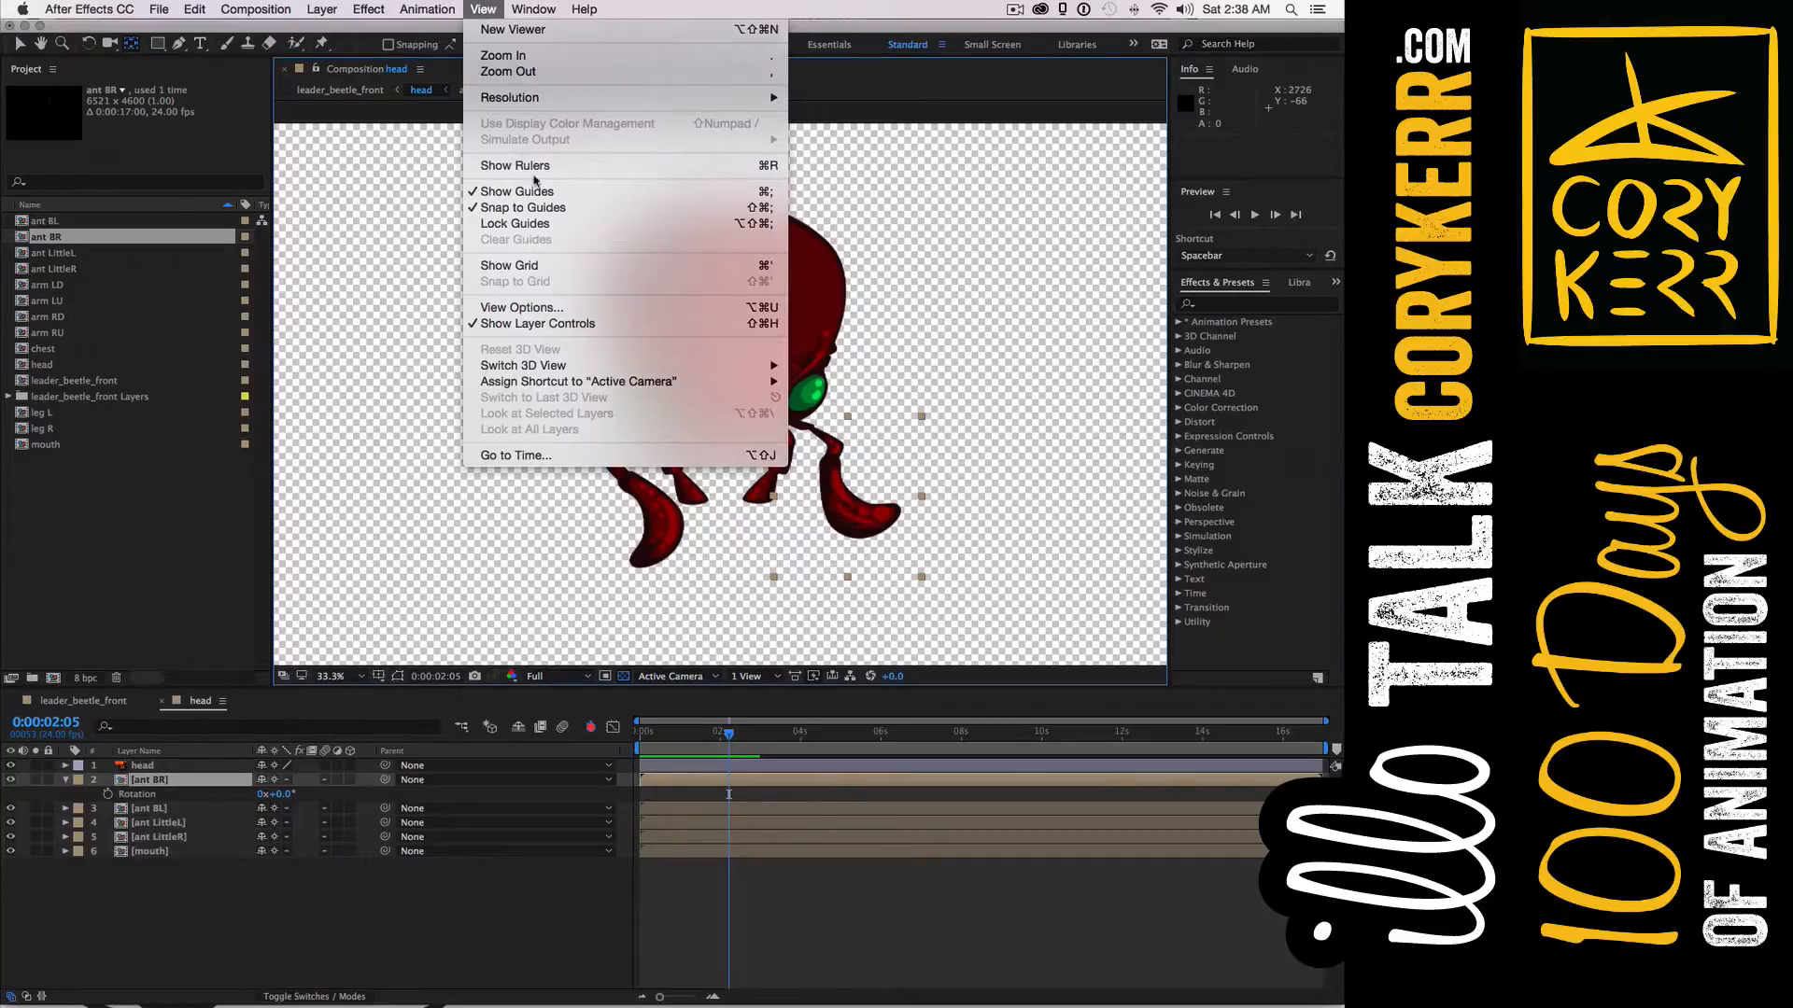
{"action": "left_click", "coordinate": [950, 426]}
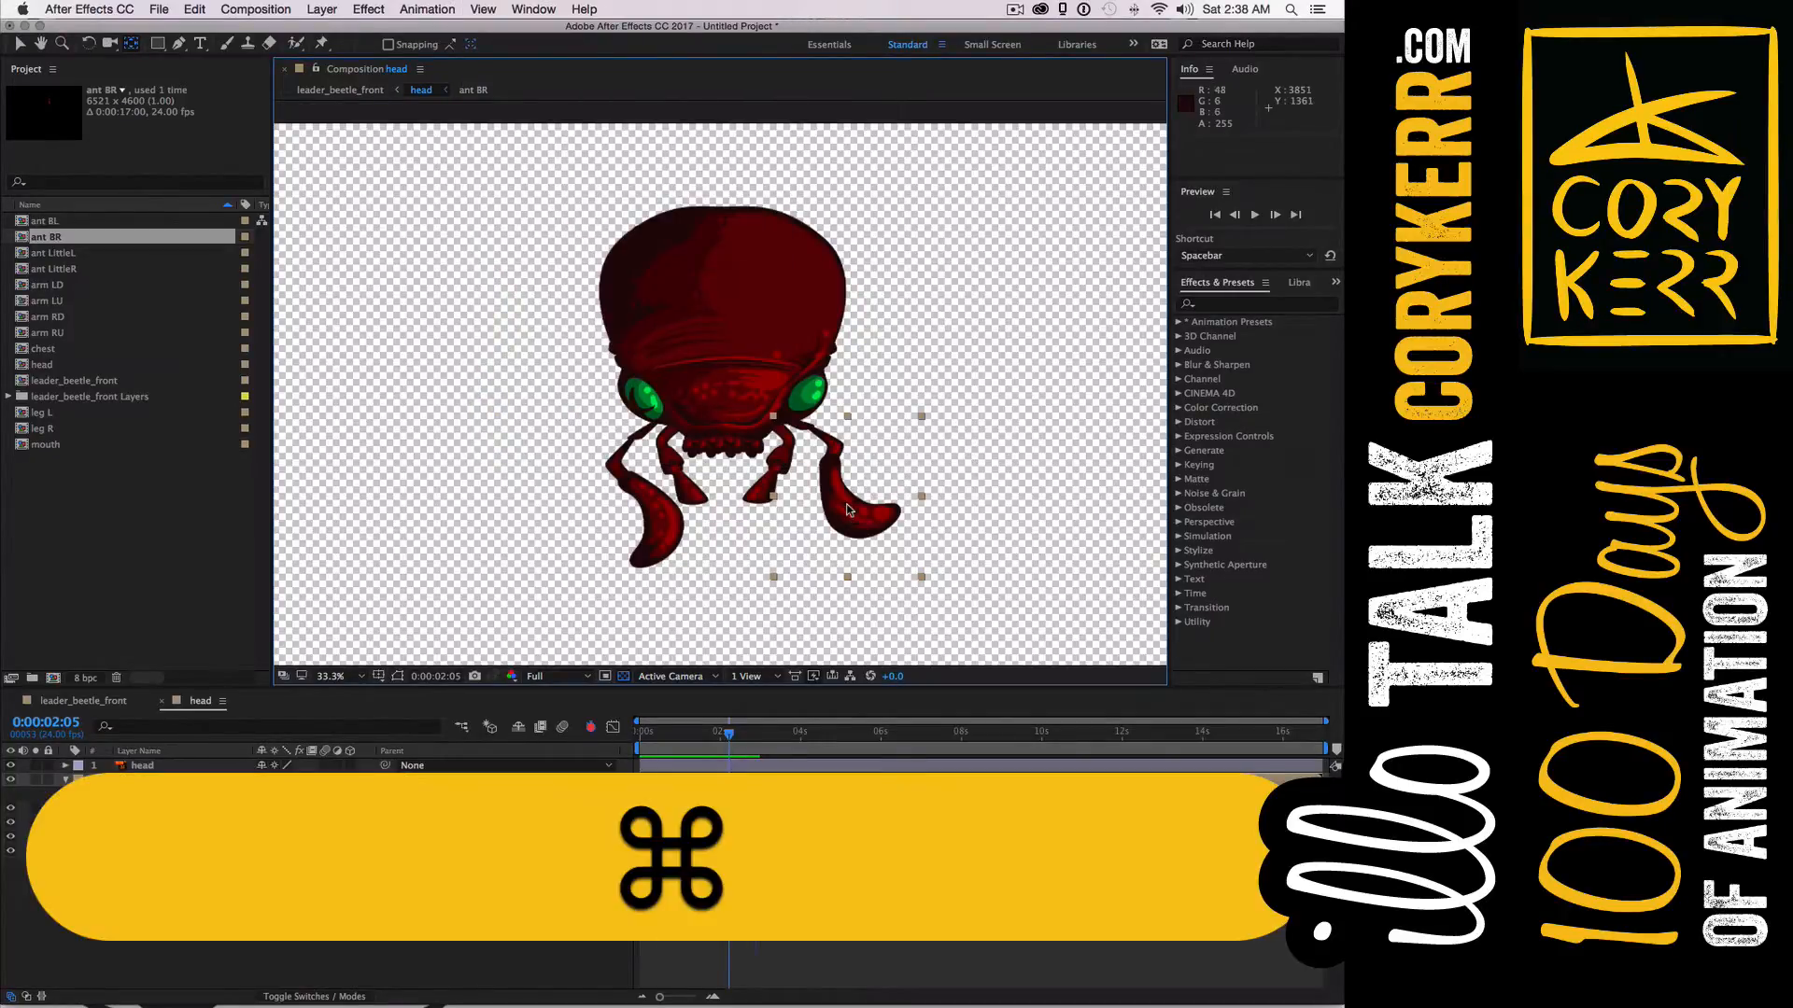
{"action": "key", "text": "super+minus"}
{"action": "key", "text": "super+minus"}
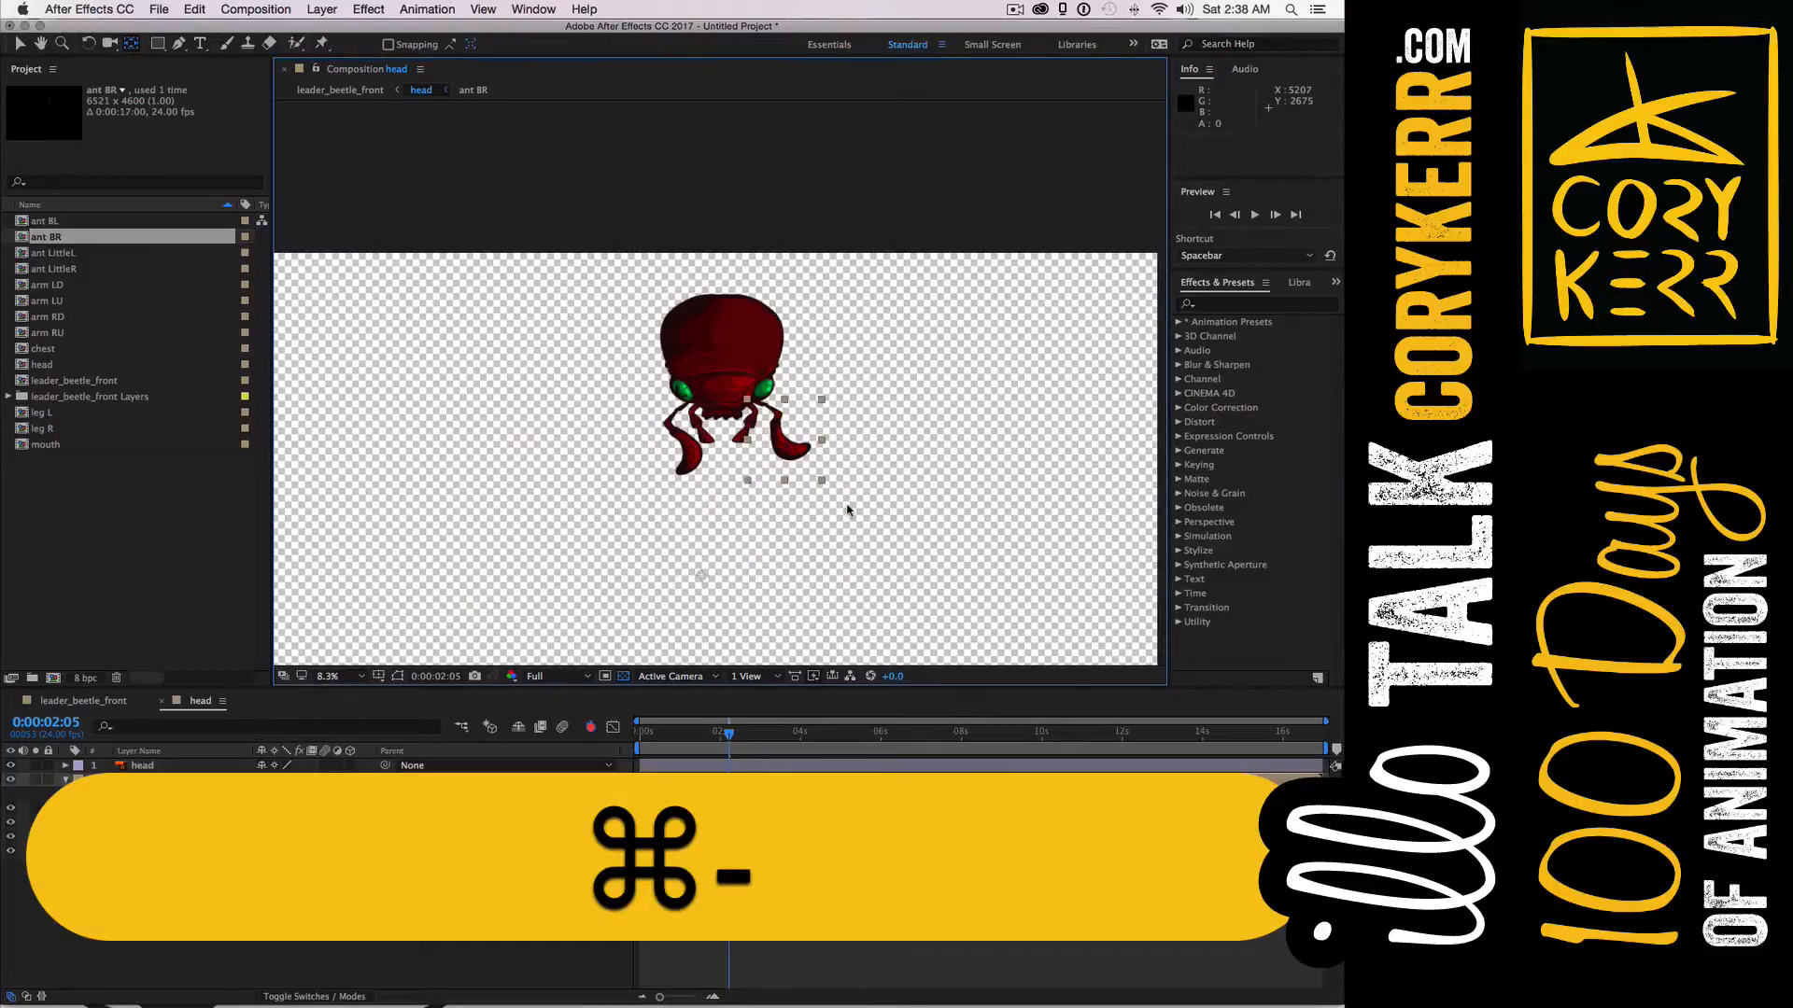
{"action": "left_click_drag", "start_coordinate": [713, 479], "coordinate": [744, 399]}
{"action": "key", "text": "super+equal"}
{"action": "key", "text": "super+equal"}
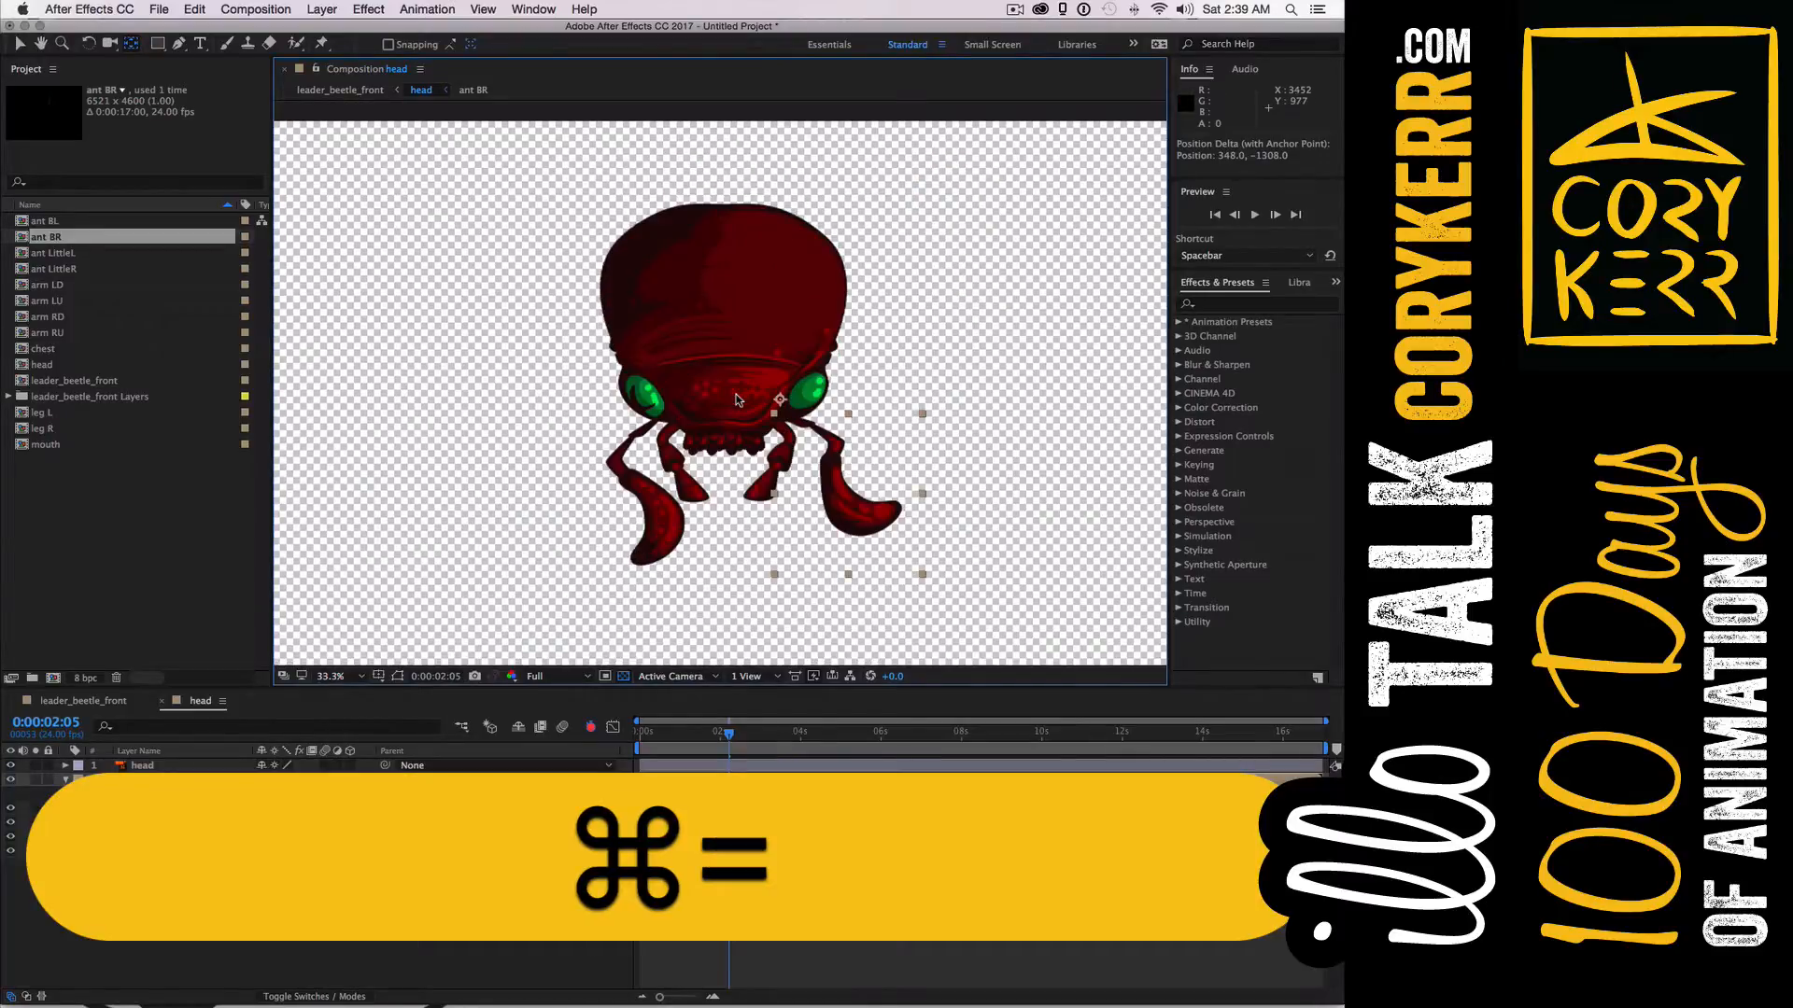
{"action": "key", "text": "super+equal"}
{"action": "key", "text": "super+equal"}
{"action": "key", "text": "super+equal"}
{"action": "key", "text": "super+equal"}
{"action": "key", "text": "super+minus"}
{"action": "key", "text": "super+minus"}
{"action": "key", "text": "super+minus"}
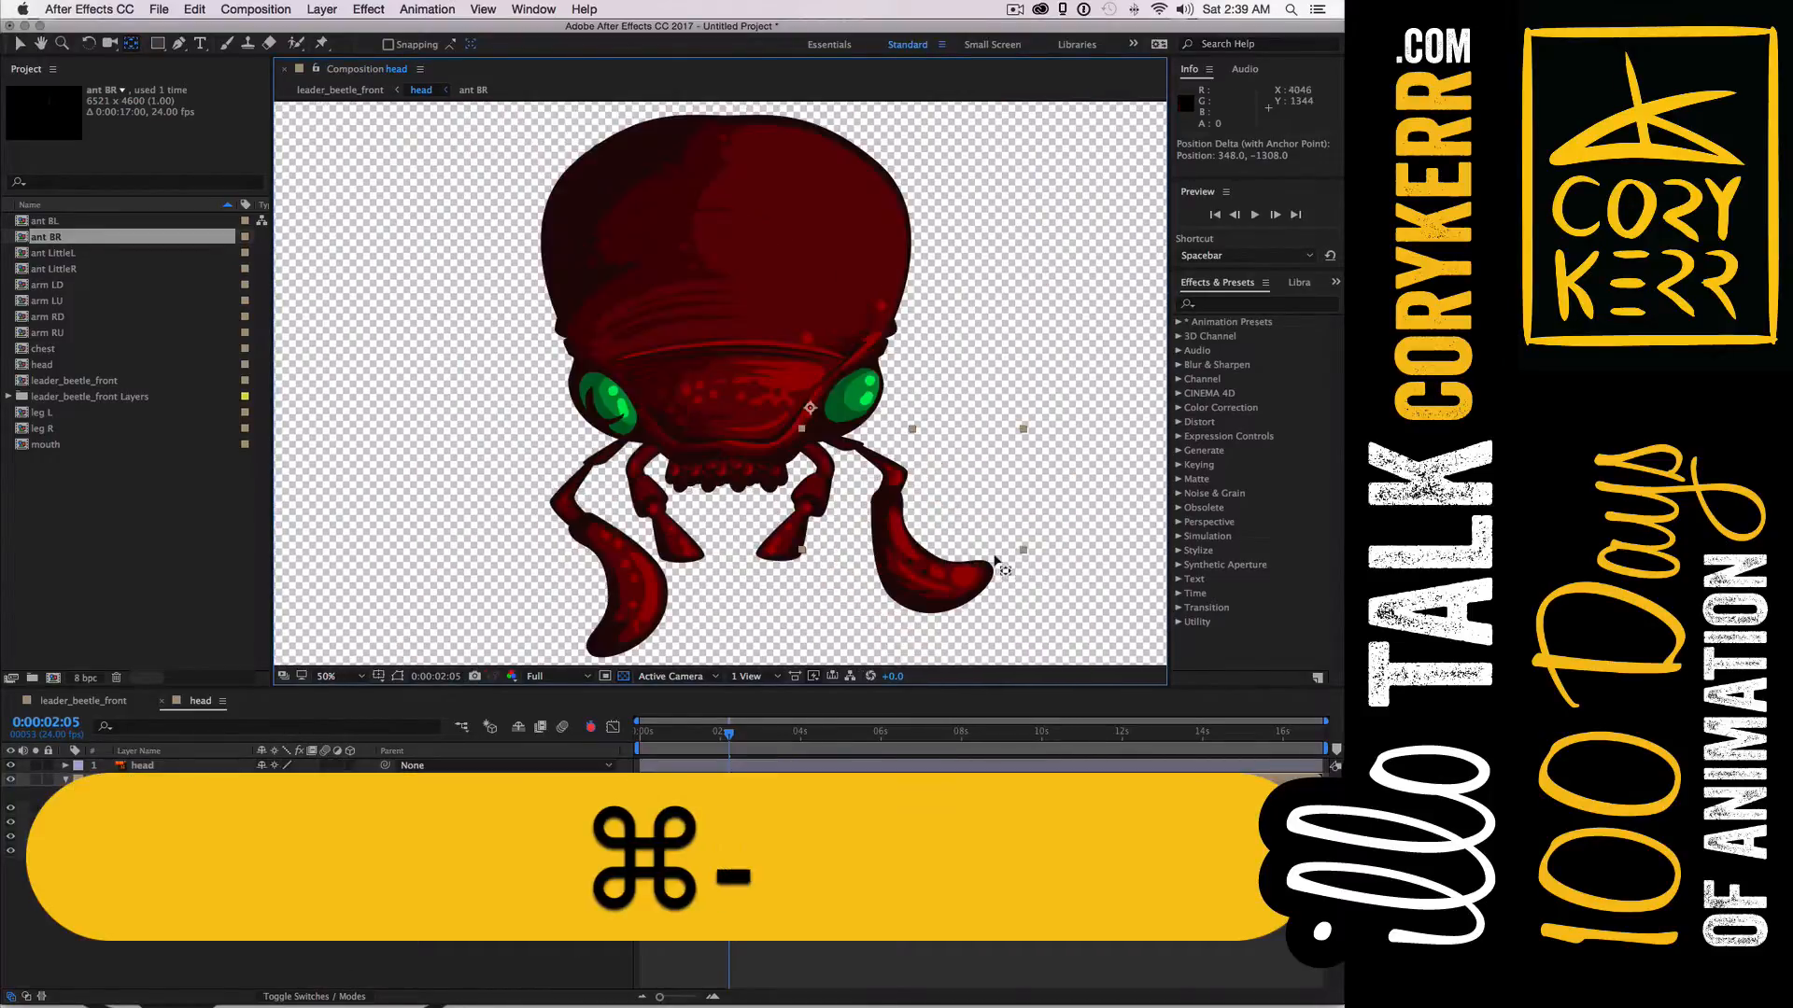
Try to adjust ant BR's anchor point, reselect the layer and lock the head layer
{"action": "left_click", "coordinate": [810, 422]}
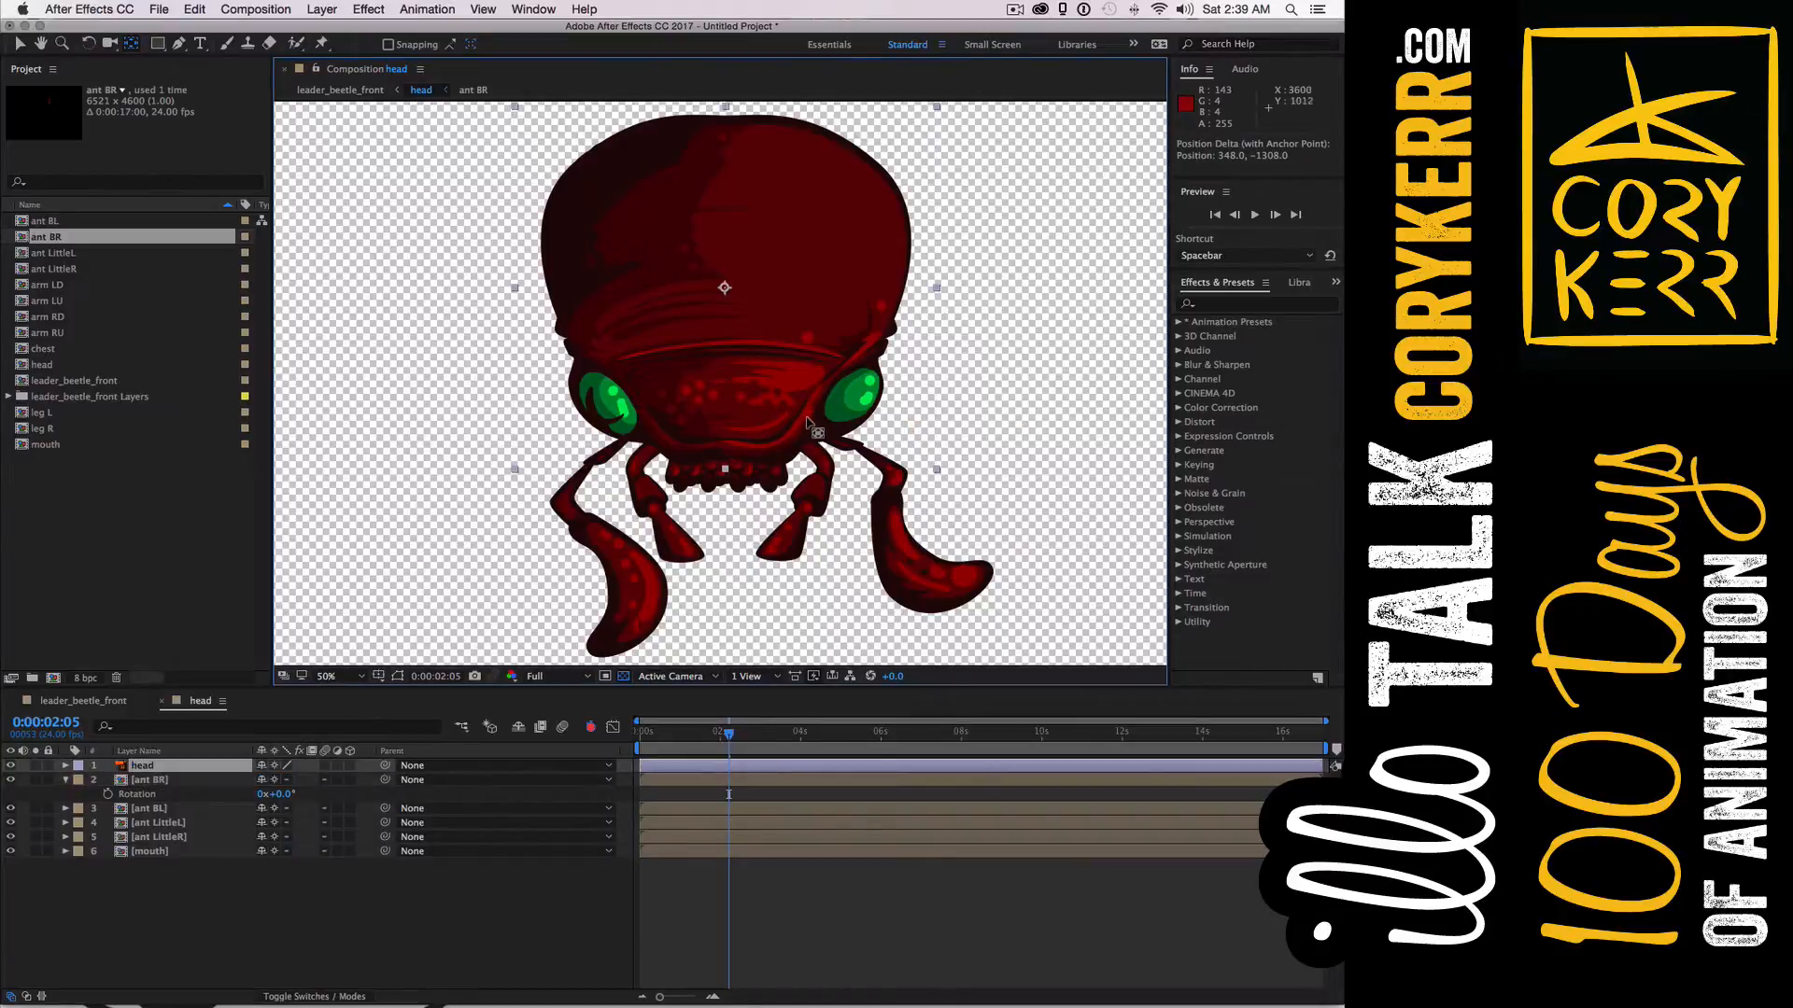
{"action": "left_click", "coordinate": [814, 434]}
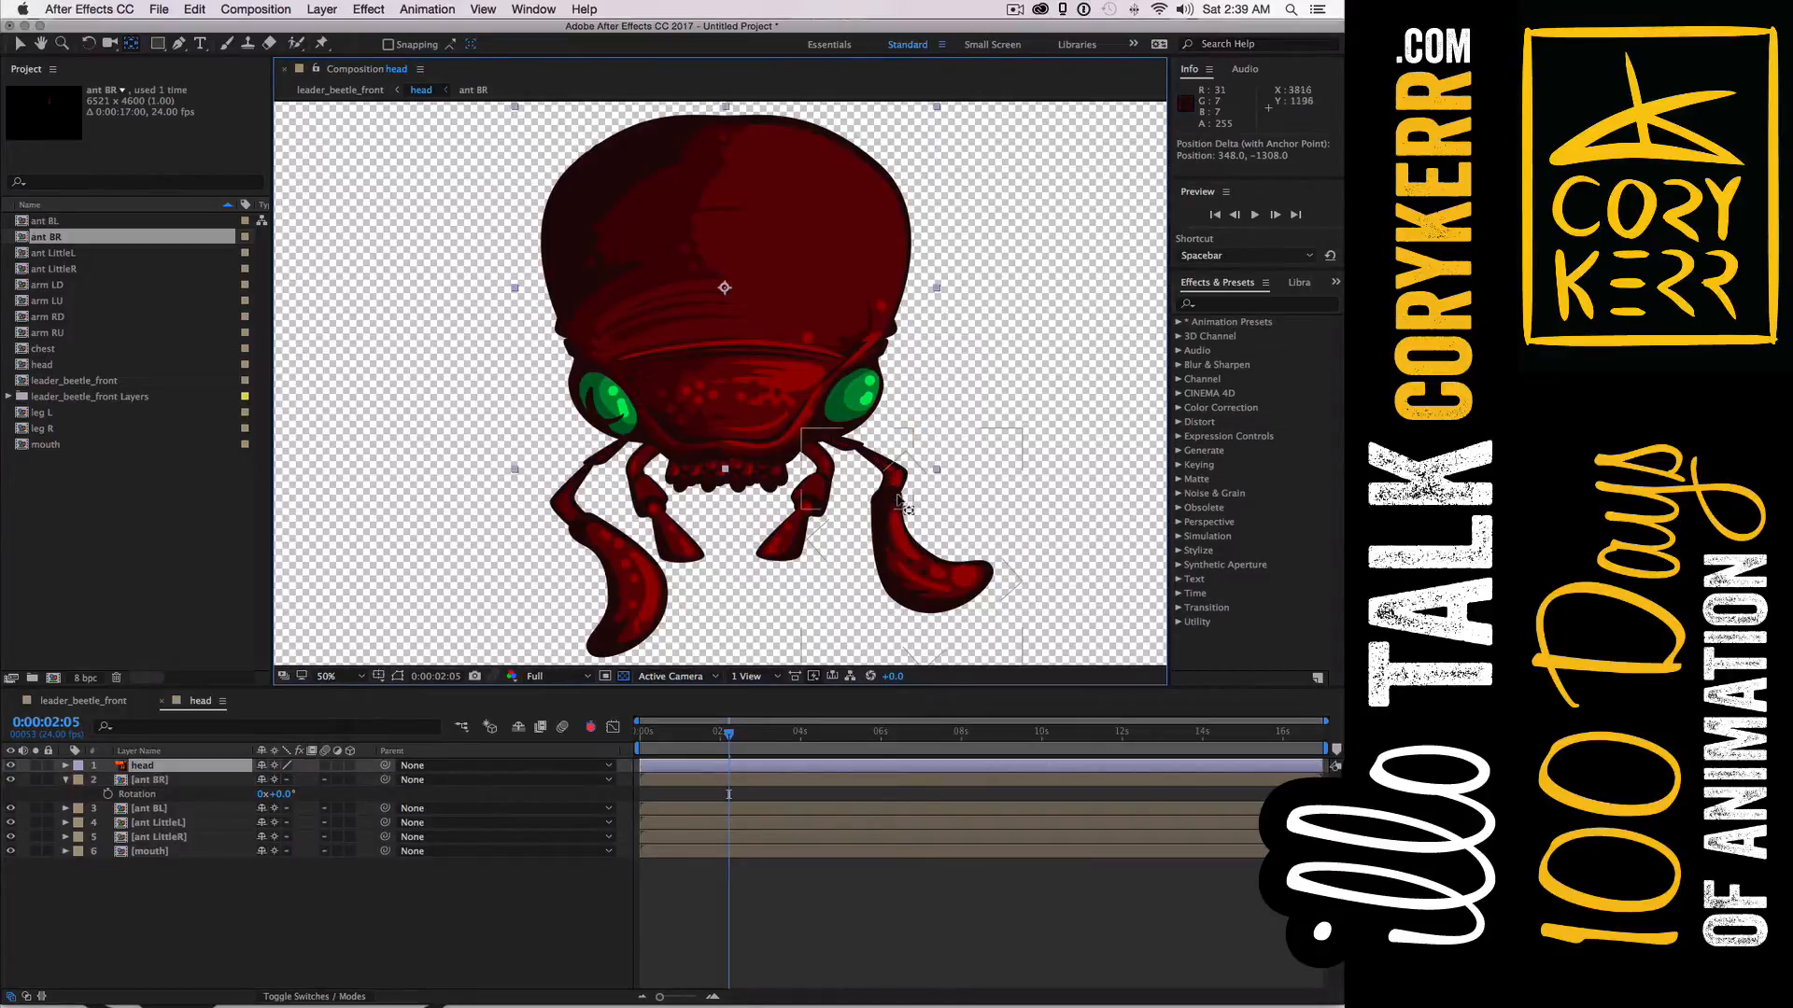
{"action": "left_click", "coordinate": [817, 417]}
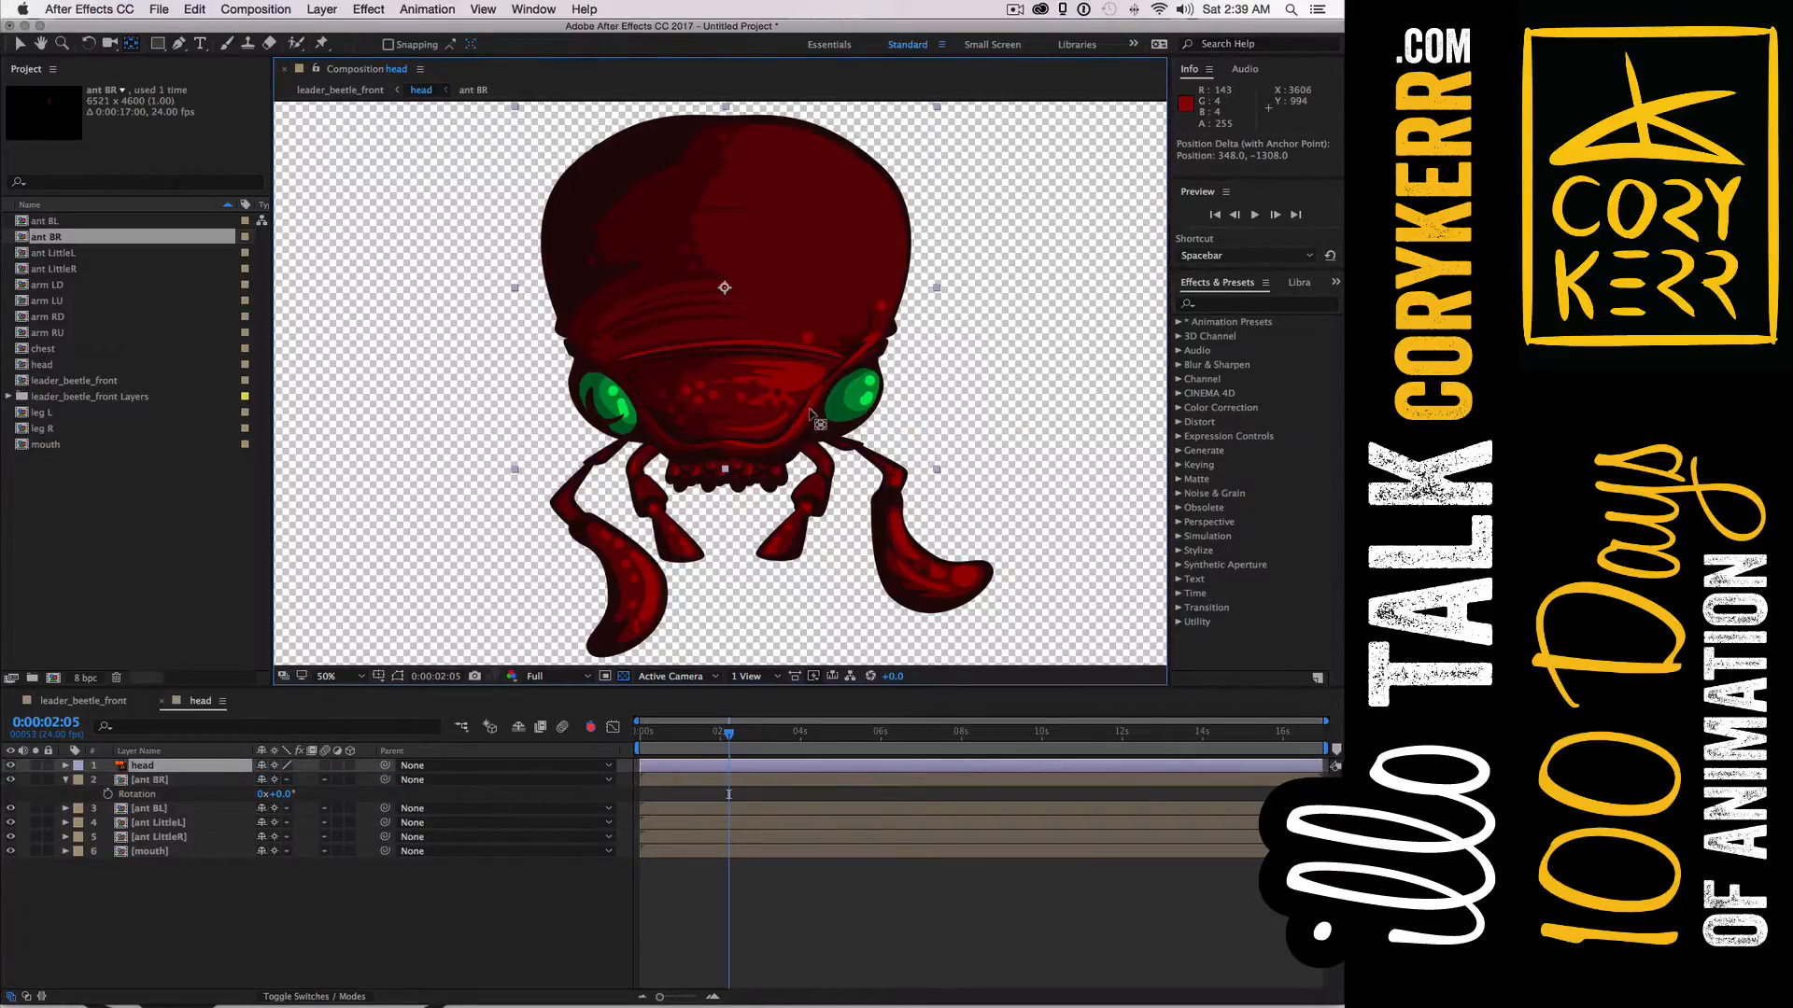
{"action": "left_click", "coordinate": [896, 534]}
{"action": "left_click", "coordinate": [49, 766]}
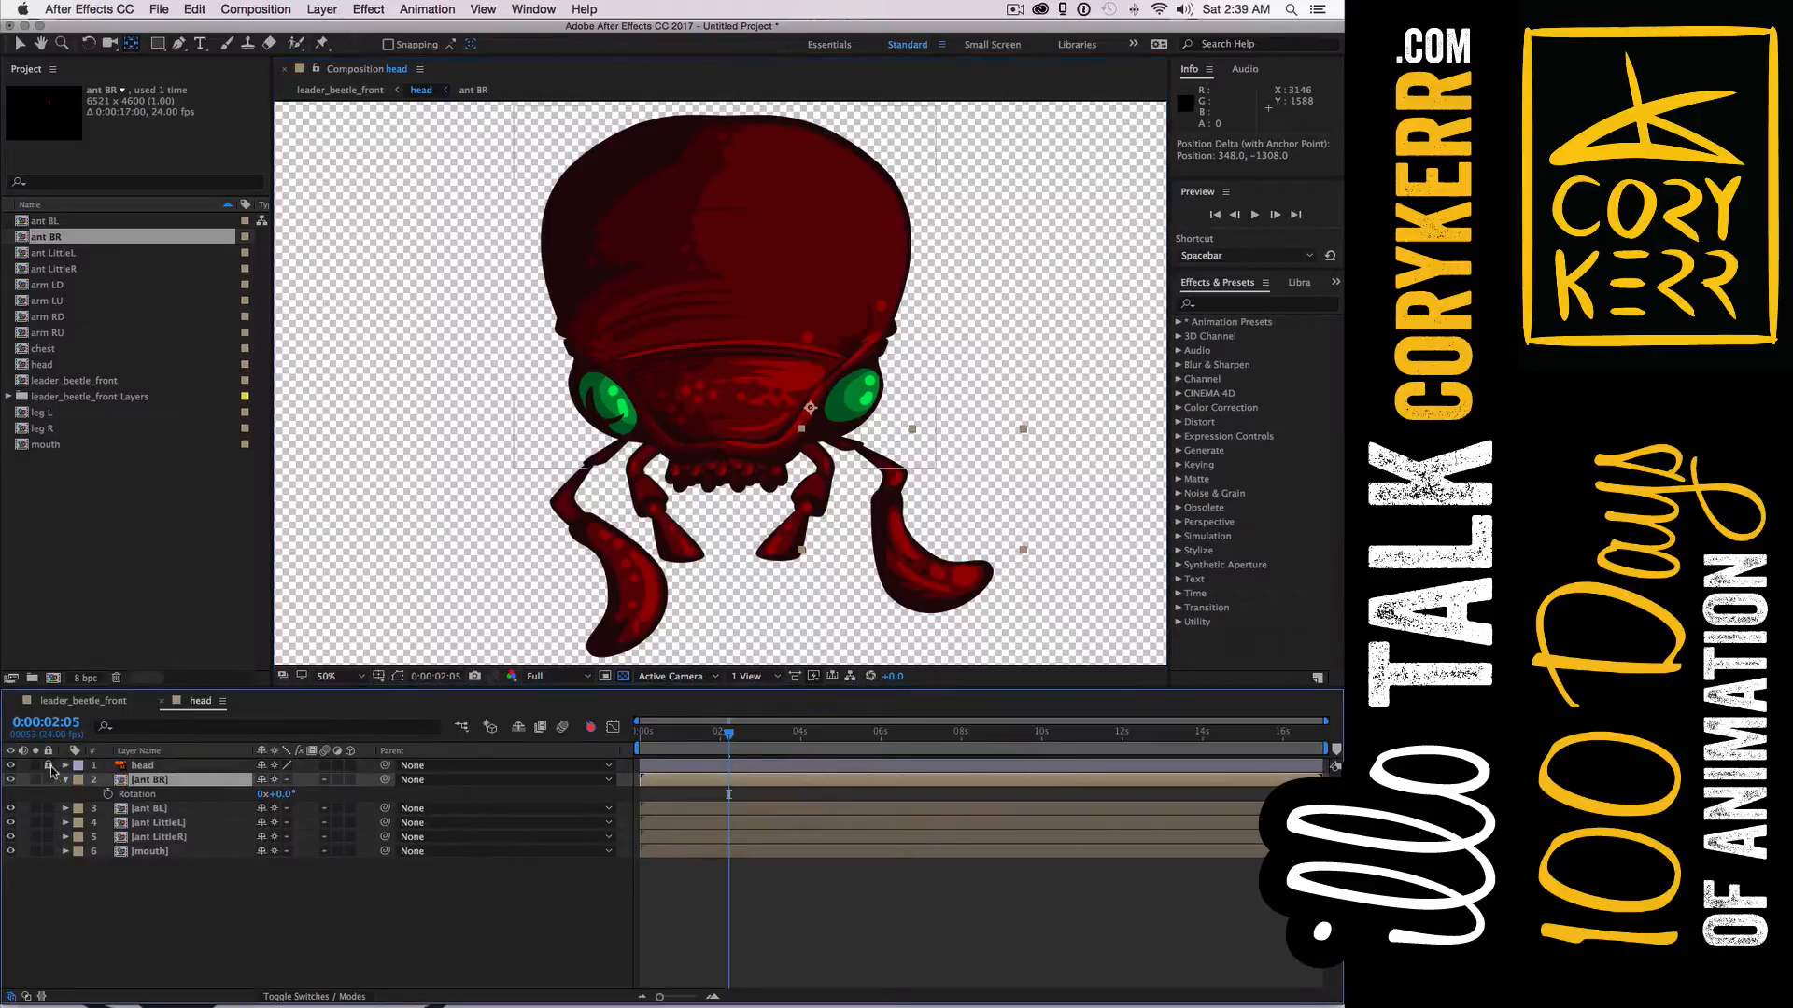
Reselect the ant BR layer after further tries at its anchor point, and solo it
{"action": "left_click", "coordinate": [810, 418]}
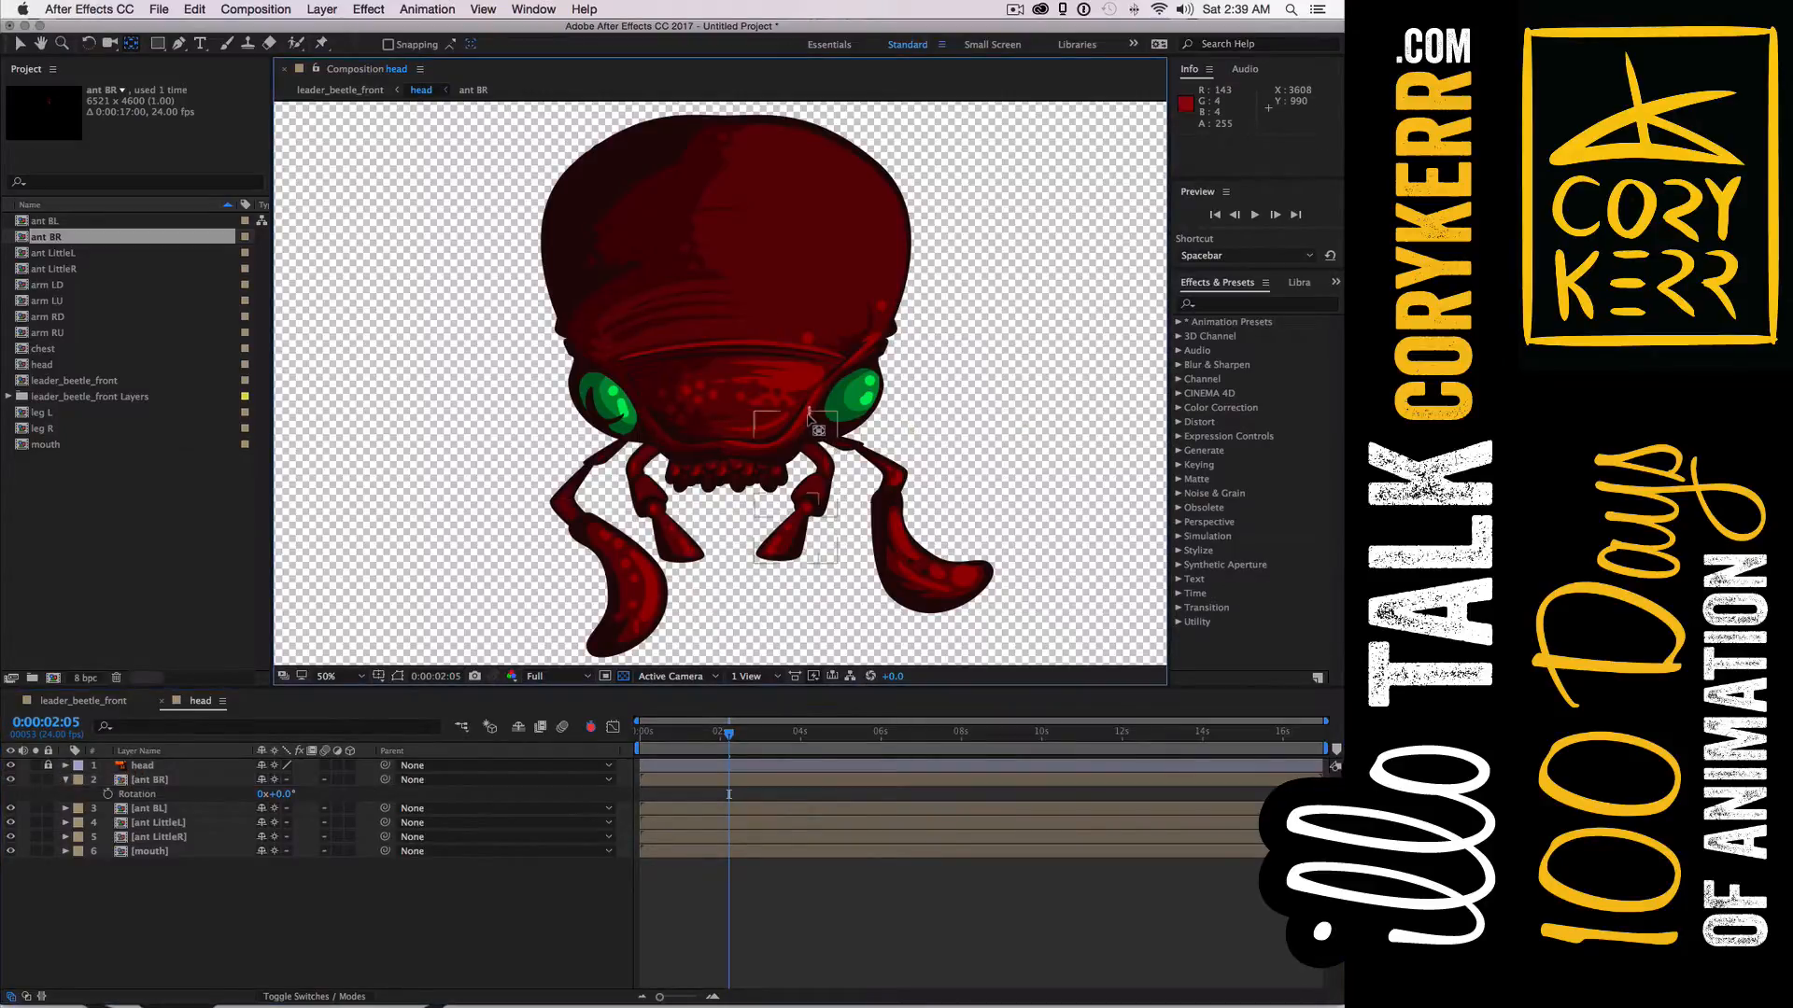
{"action": "left_click", "coordinate": [811, 420]}
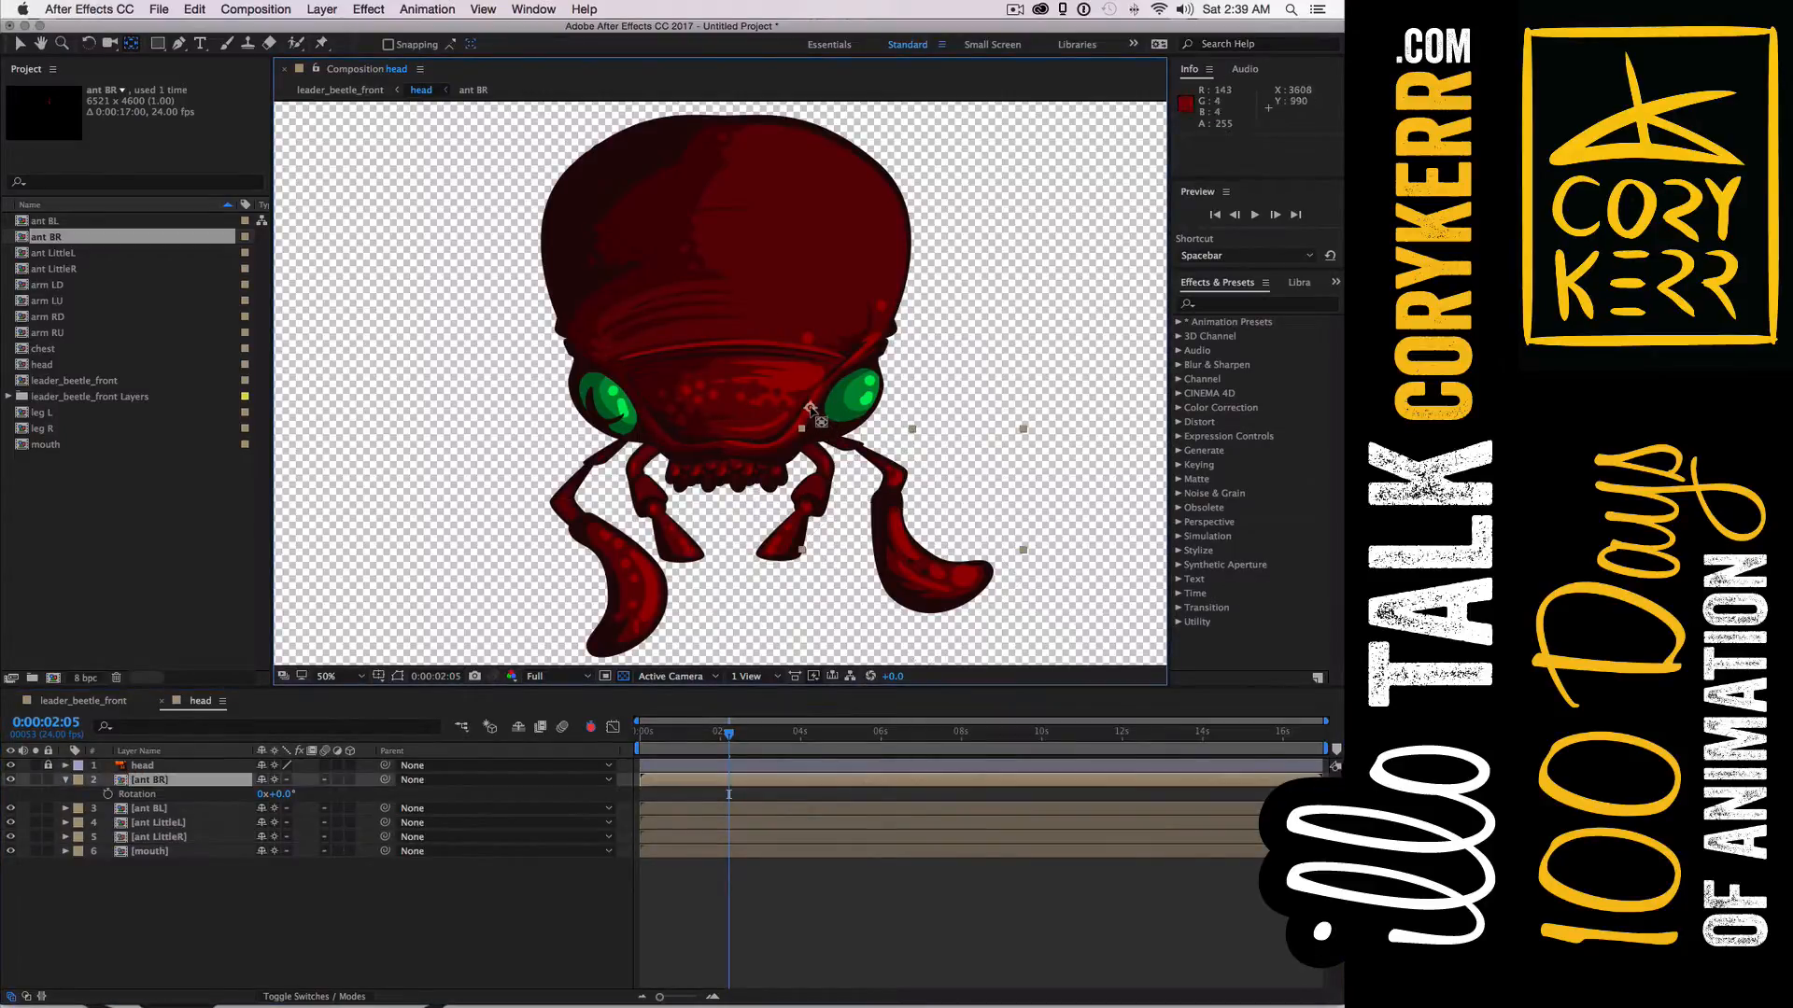
{"action": "left_click", "coordinate": [811, 418]}
{"action": "left_click", "coordinate": [207, 837]}
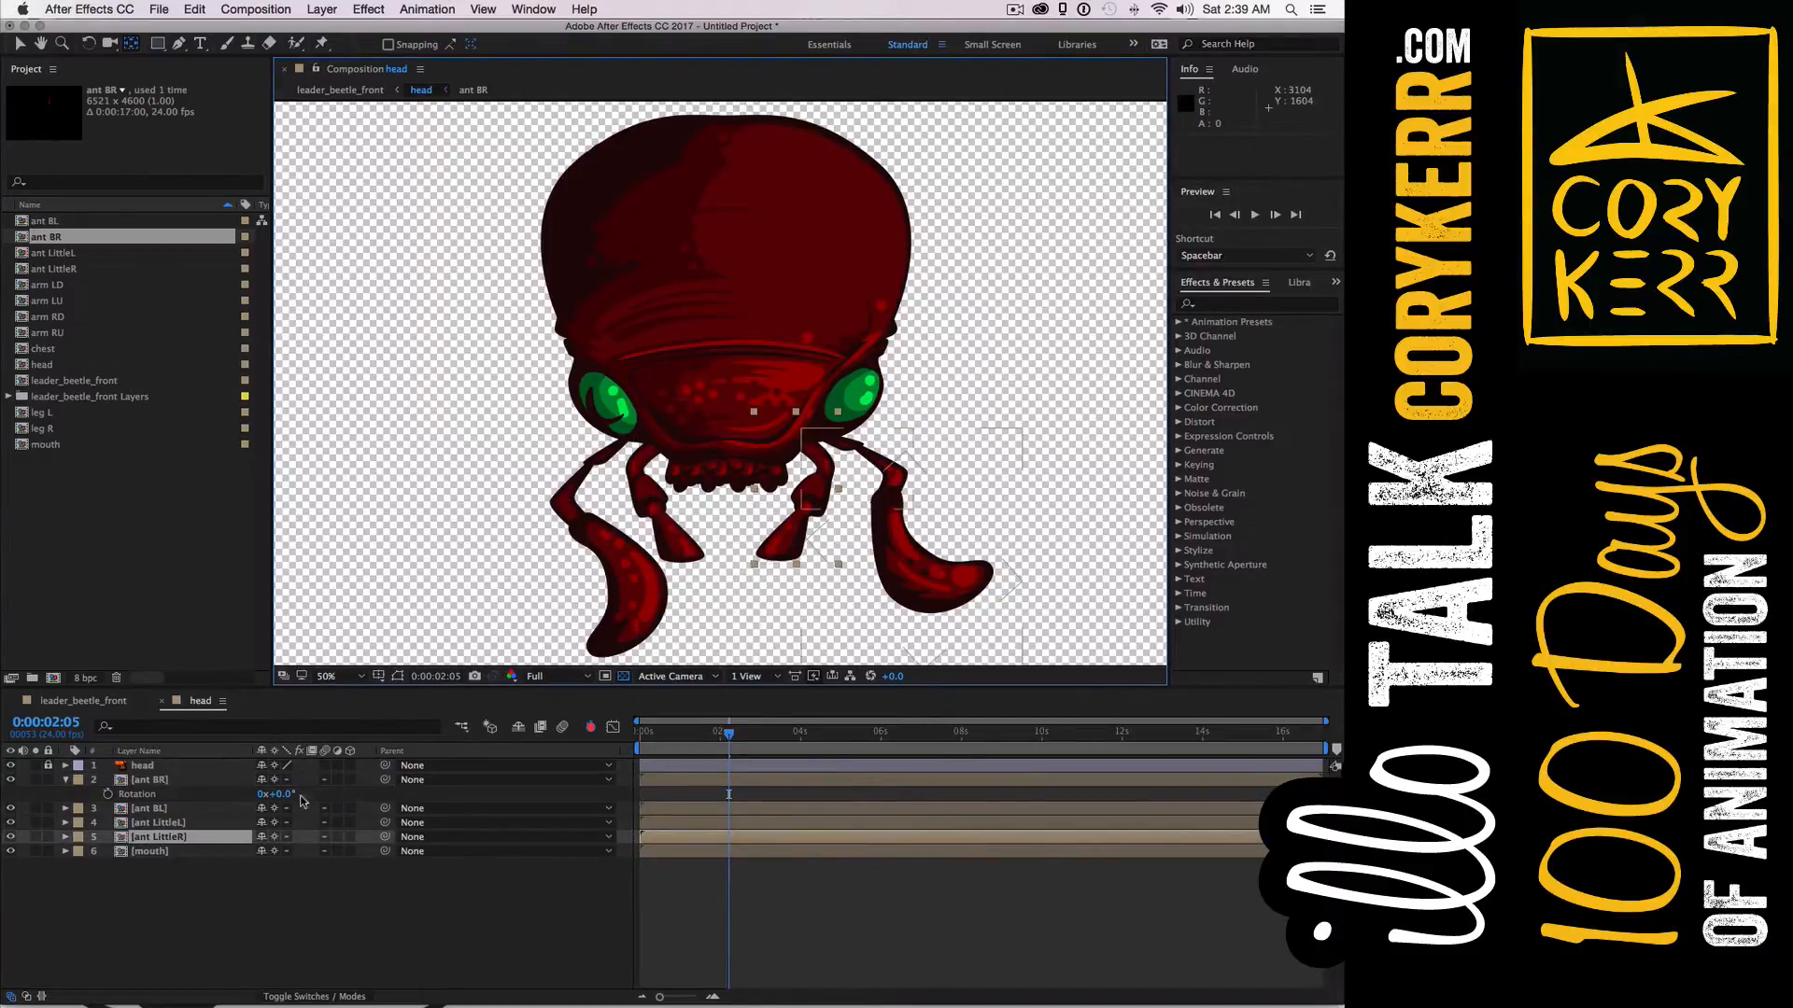
{"action": "left_click", "coordinate": [915, 566]}
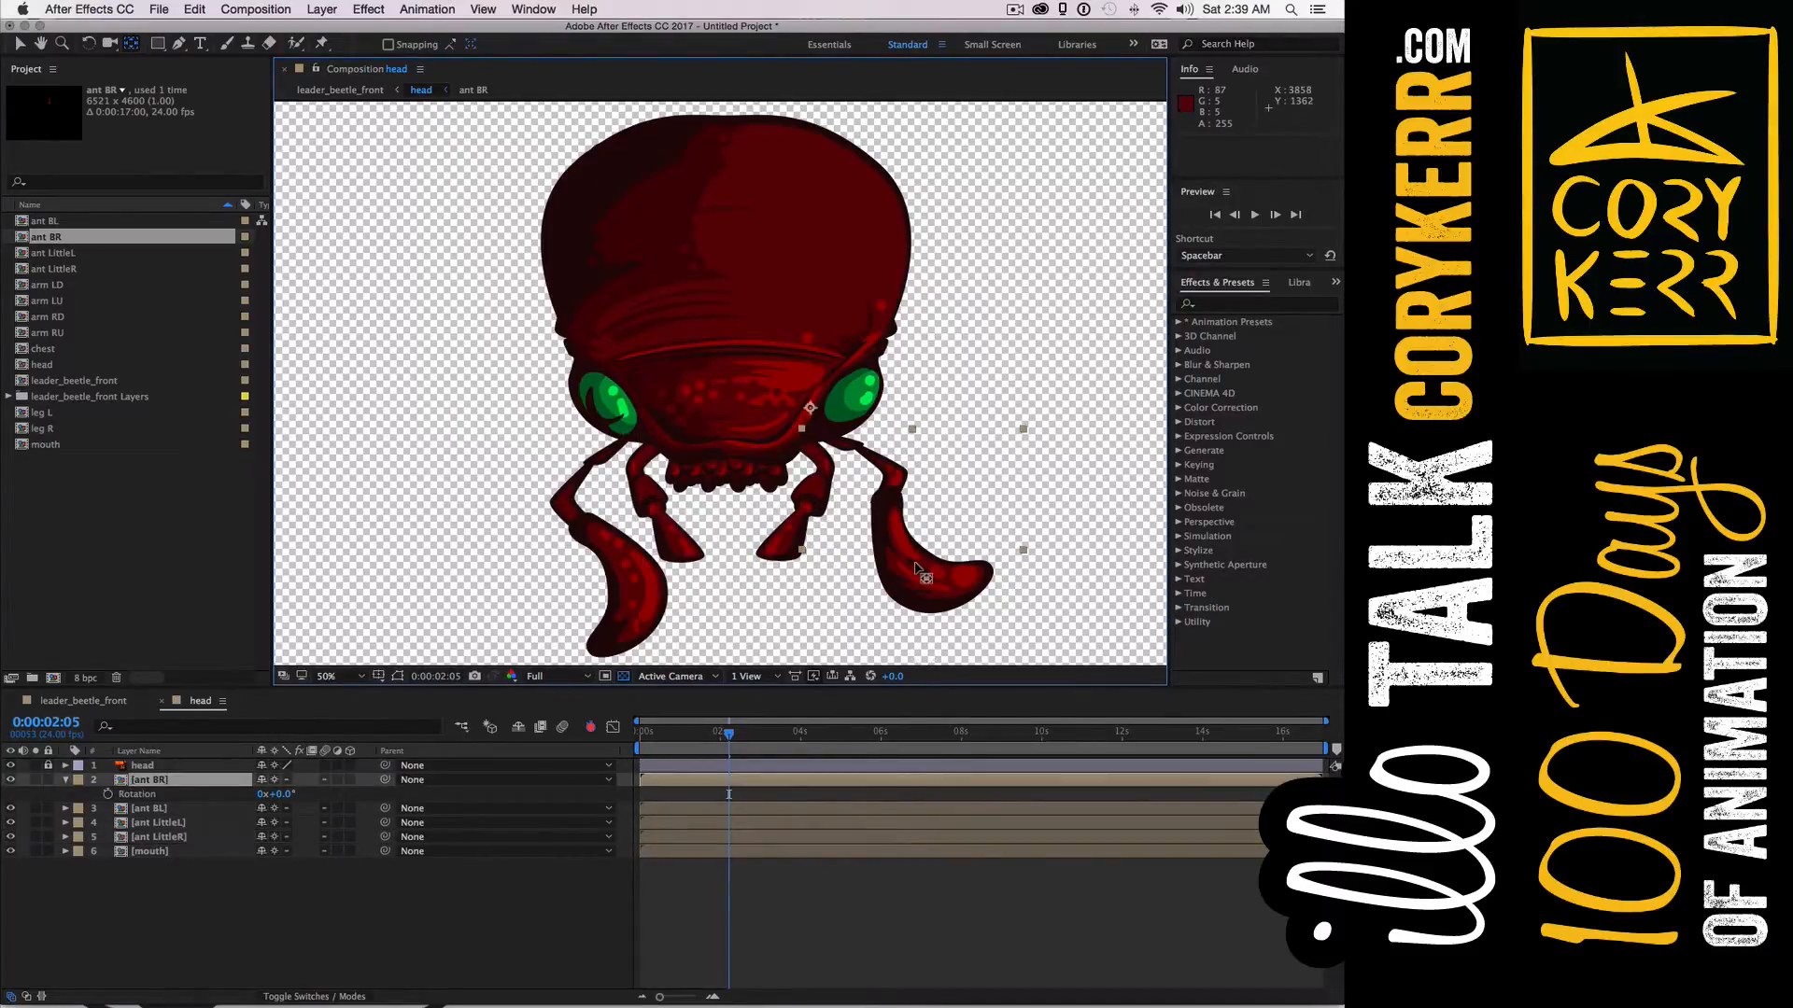
{"action": "left_click", "coordinate": [36, 780]}
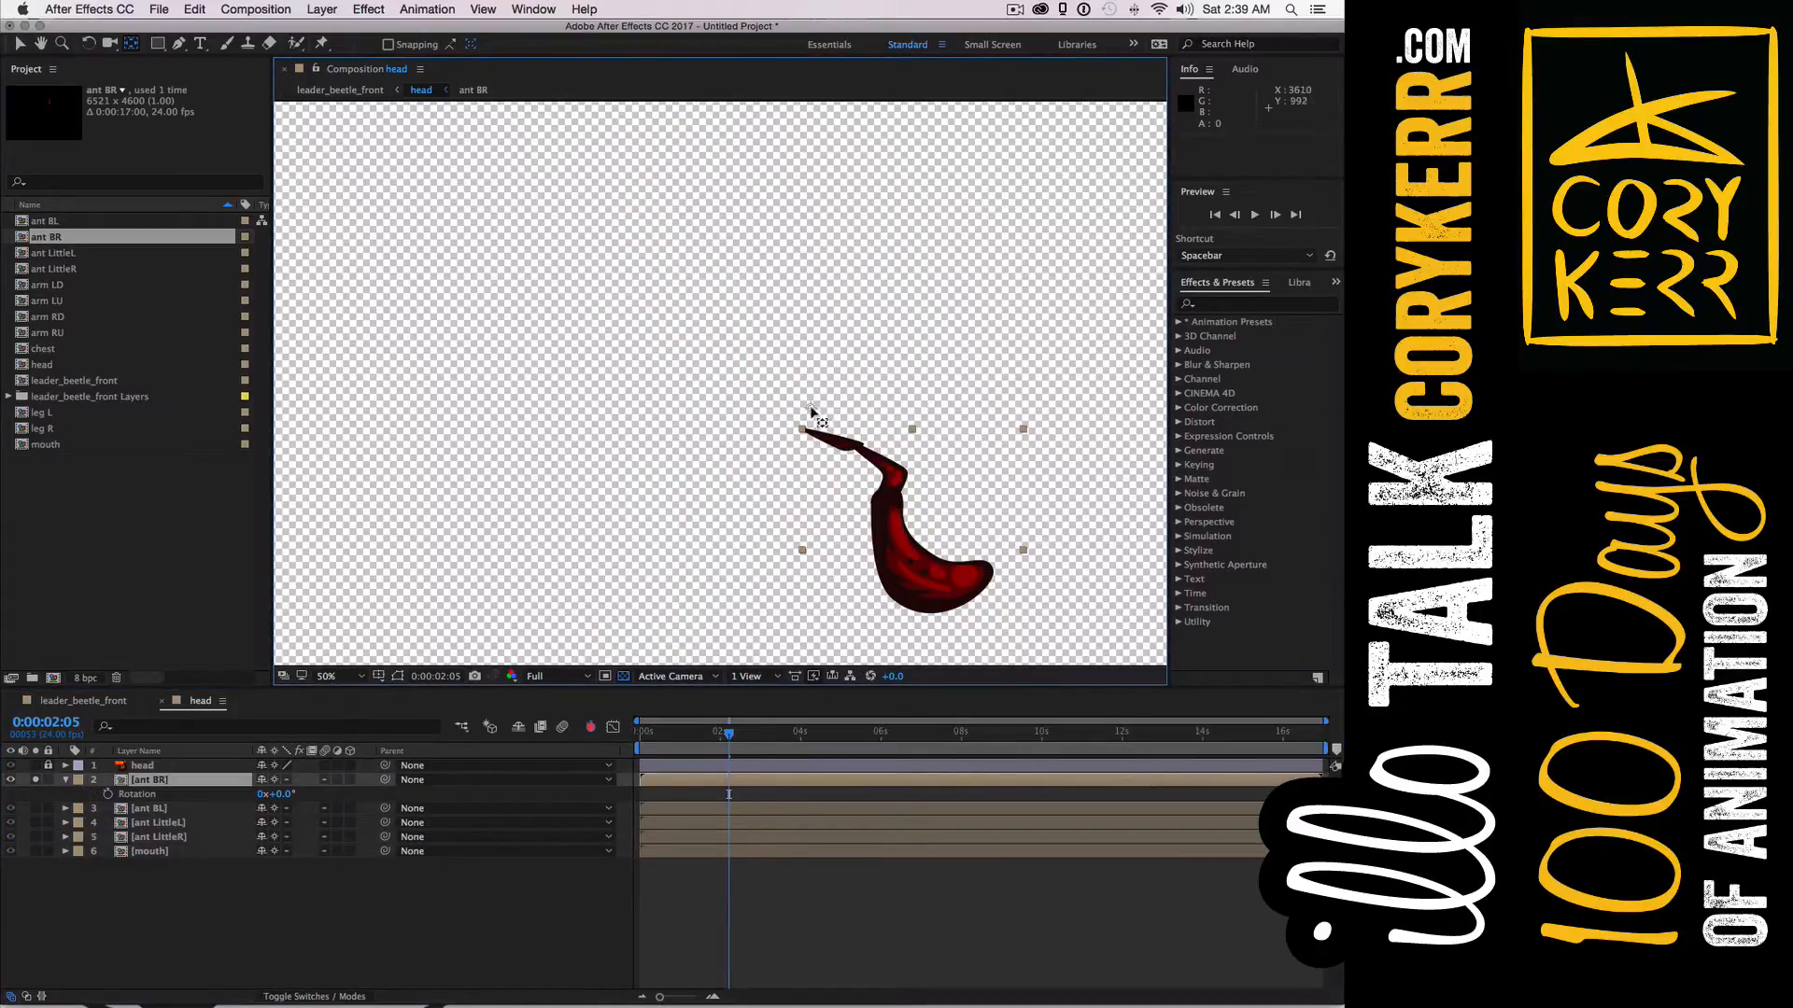
Try to grab ant BR's anchor point again and lock the ant BL, ant LittleL, ant LittleR and mouth layers
{"action": "left_click", "coordinate": [811, 412]}
{"action": "left_click", "coordinate": [816, 422]}
{"action": "left_click", "coordinate": [811, 412]}
{"action": "left_click", "coordinate": [820, 422]}
{"action": "left_click_drag", "start_coordinate": [49, 810], "coordinate": [50, 853]}
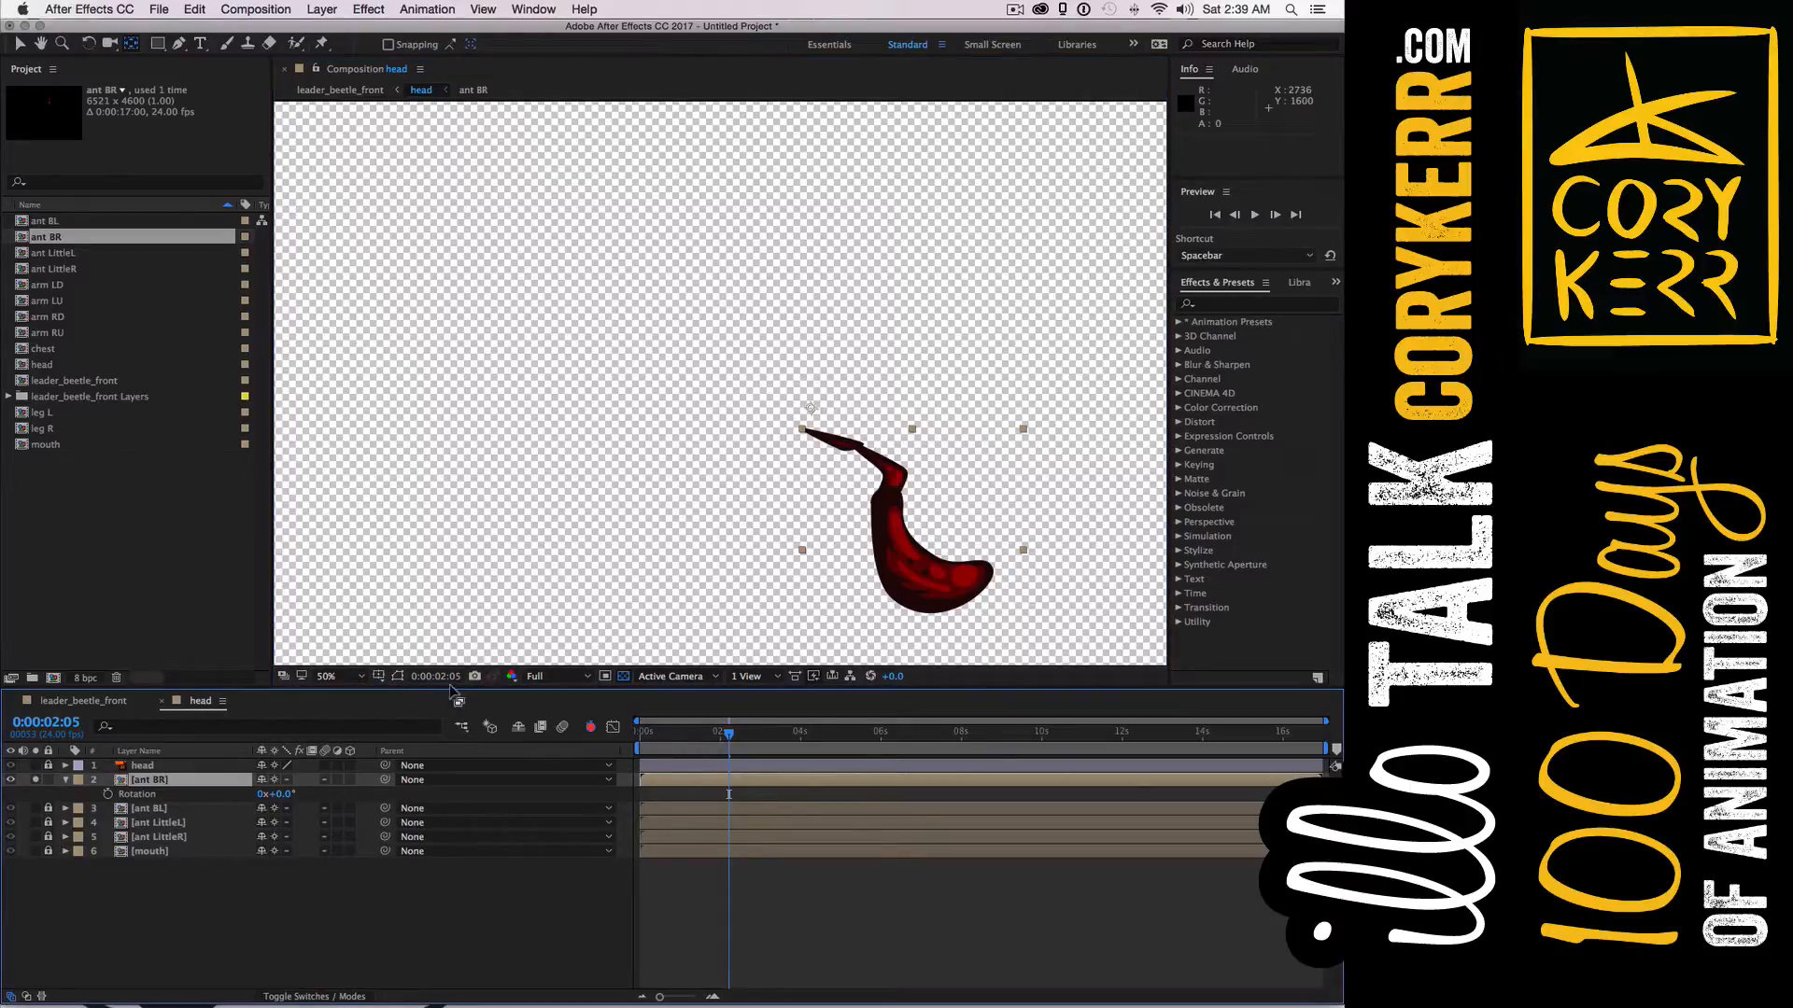
Try to move the anchor point onto the antenna's tip and undo the locks on the four layers below ant BR
{"action": "left_click", "coordinate": [813, 427]}
{"action": "left_click", "coordinate": [813, 430]}
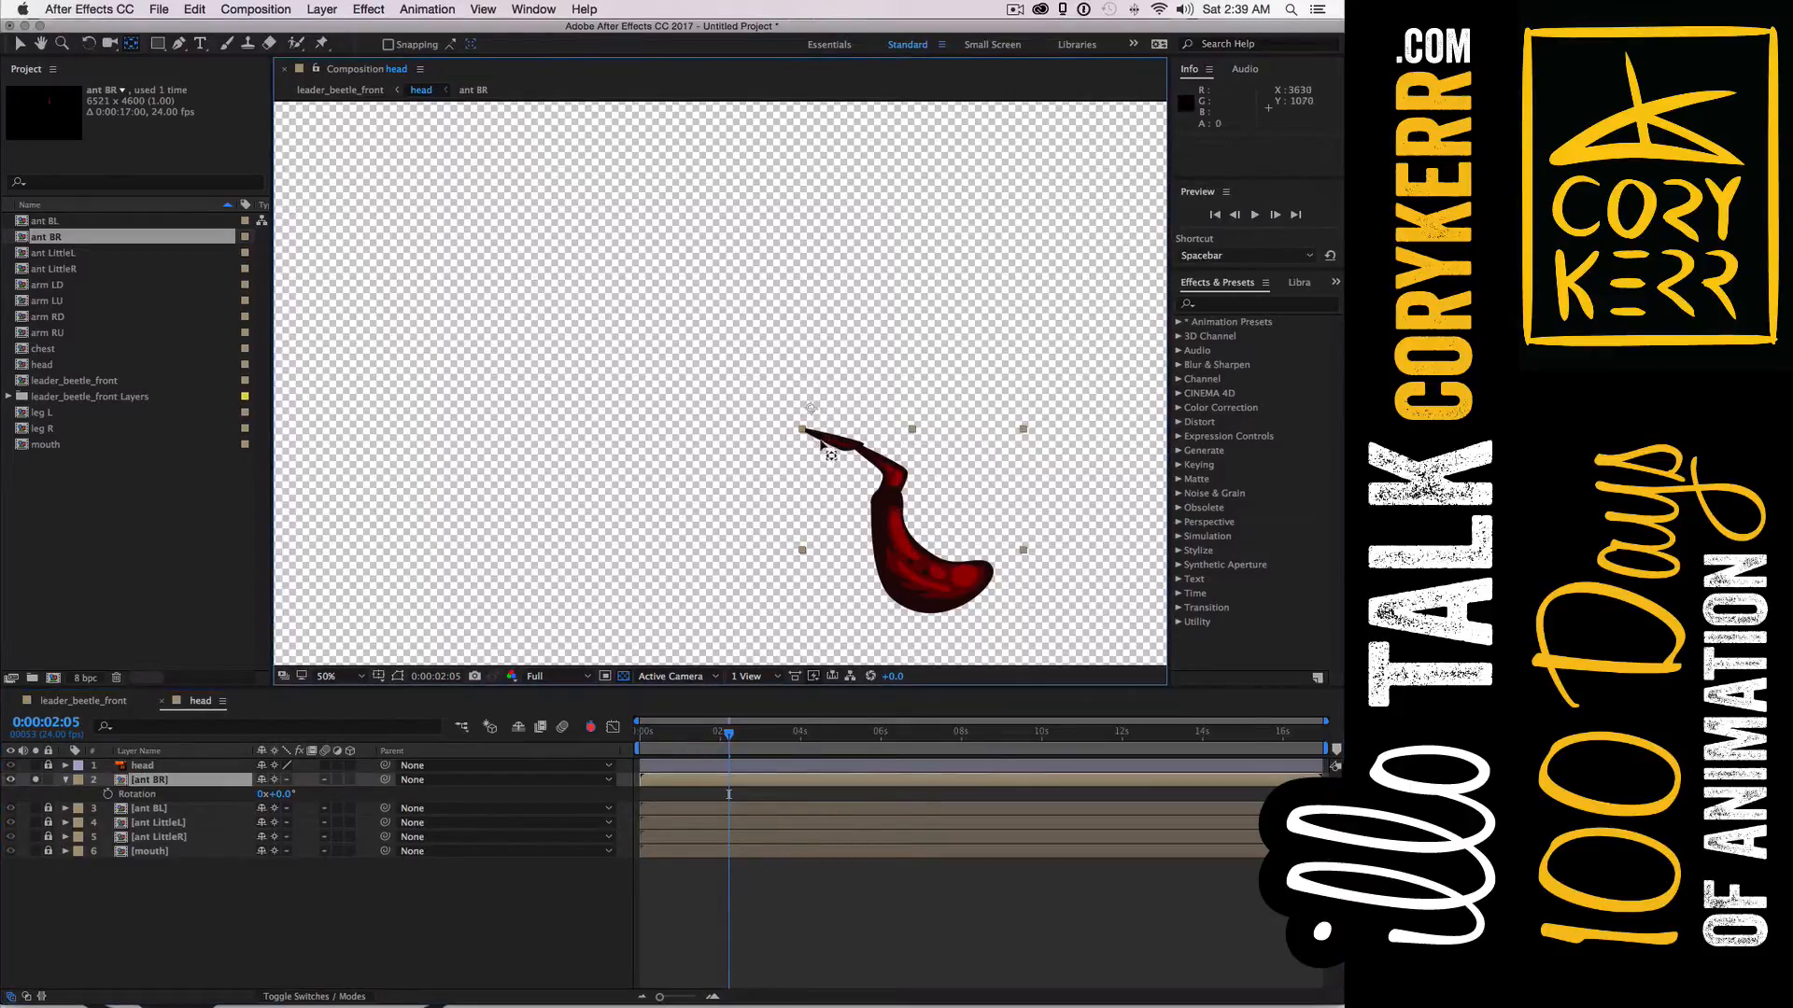
{"action": "left_click", "coordinate": [814, 404]}
{"action": "left_click", "coordinate": [827, 442]}
{"action": "key", "text": "super+z"}
Expand ant BR's transform properties, undo the trial value changes and set its Anchor Point to 3588.5, 1042.0
{"action": "key", "text": "p"}
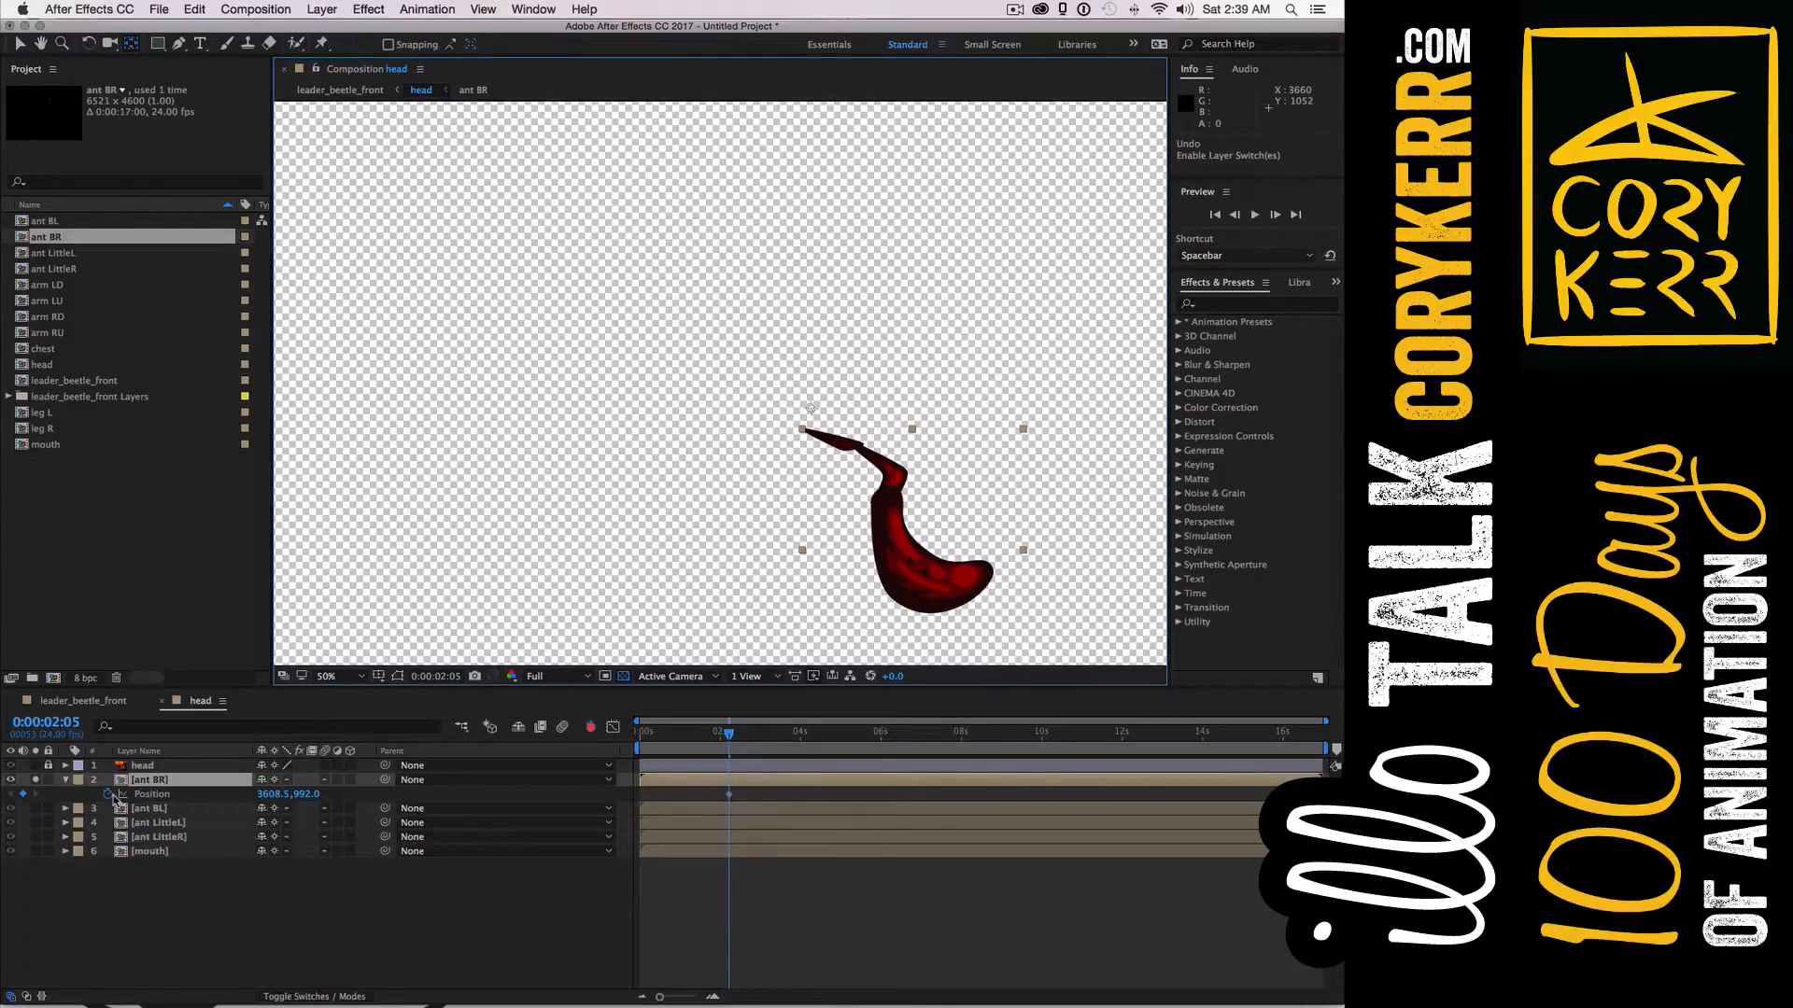
{"action": "left_click", "coordinate": [66, 780]}
{"action": "left_click", "coordinate": [66, 780]}
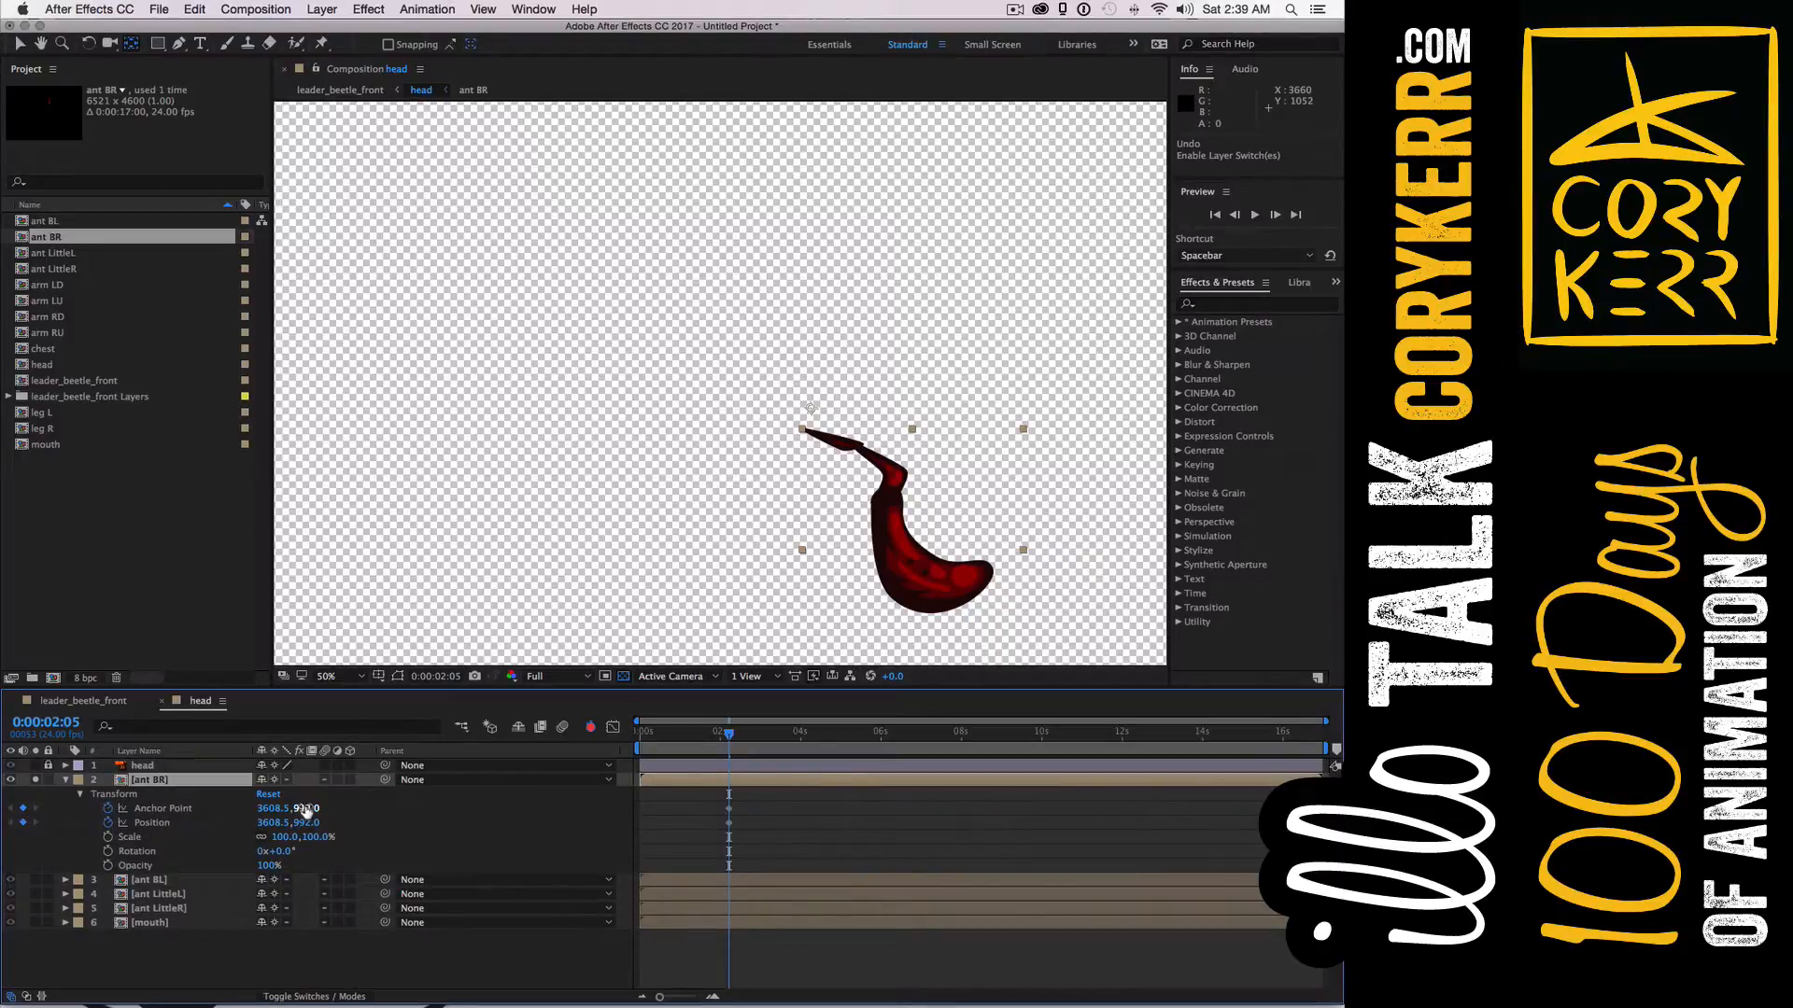
{"action": "left_click_drag", "start_coordinate": [308, 810], "coordinate": [317, 820]}
{"action": "key", "text": "super+z"}
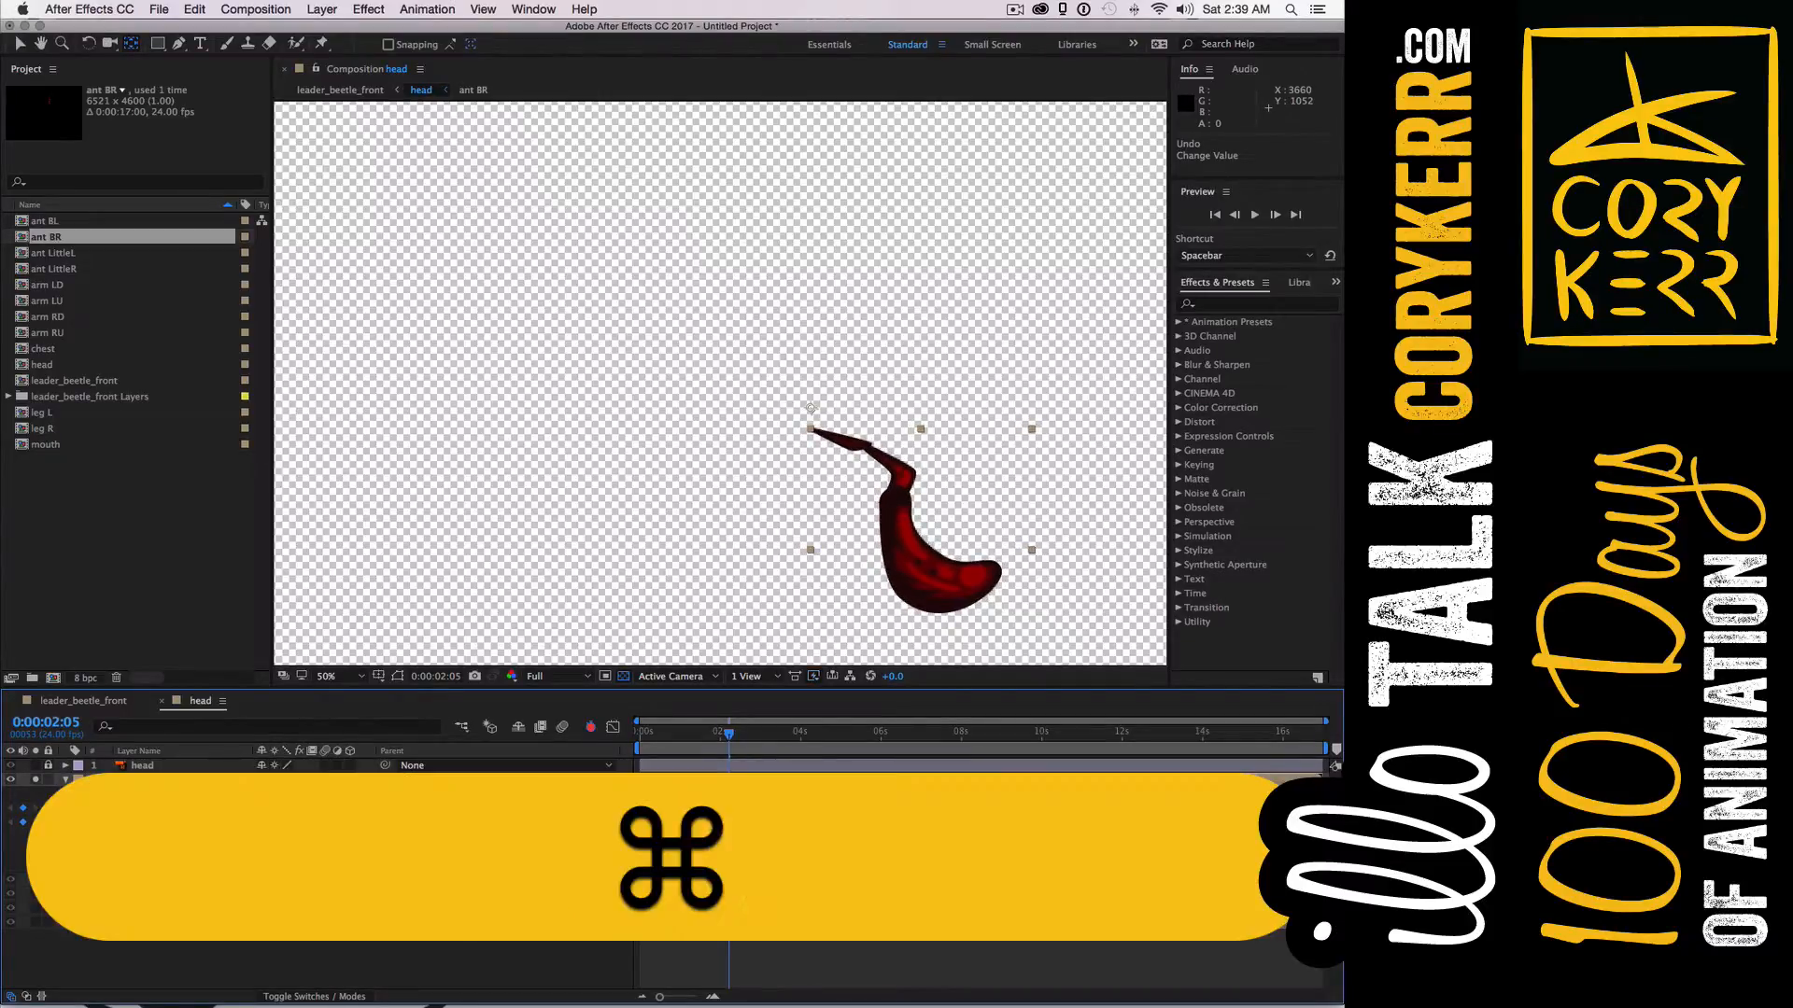
{"action": "key", "text": "super+z"}
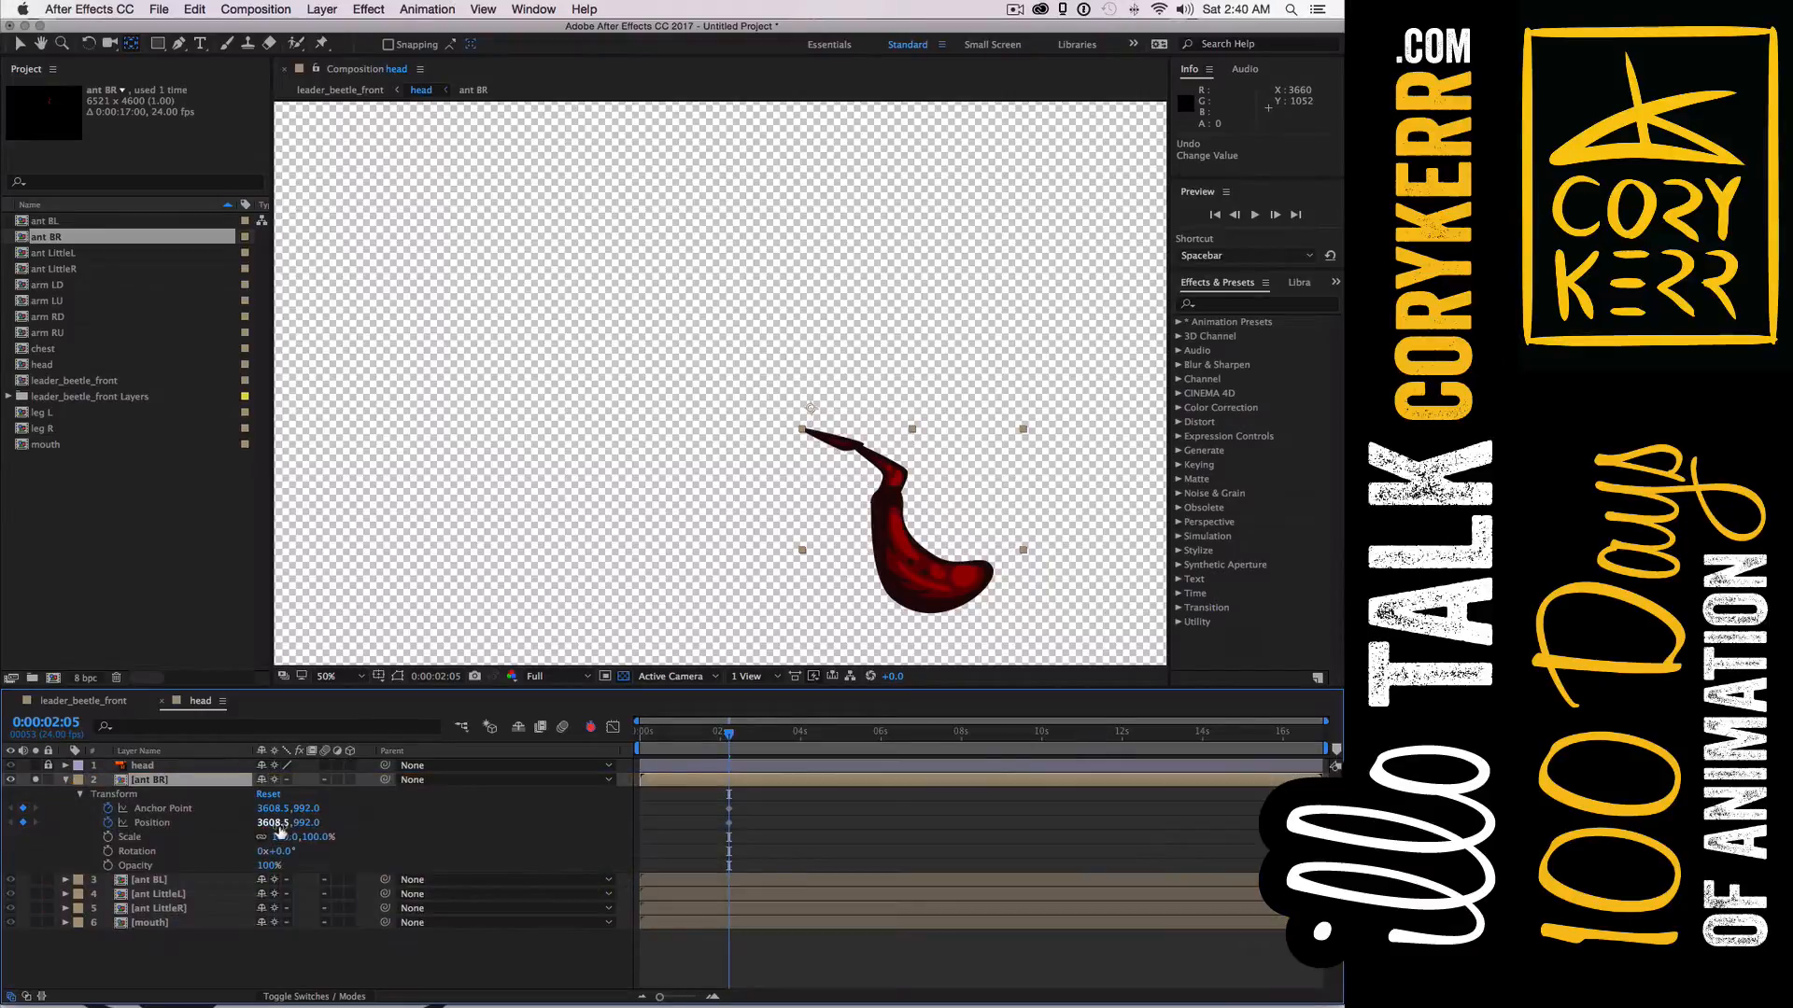
{"action": "left_click_drag", "start_coordinate": [270, 809], "coordinate": [334, 819]}
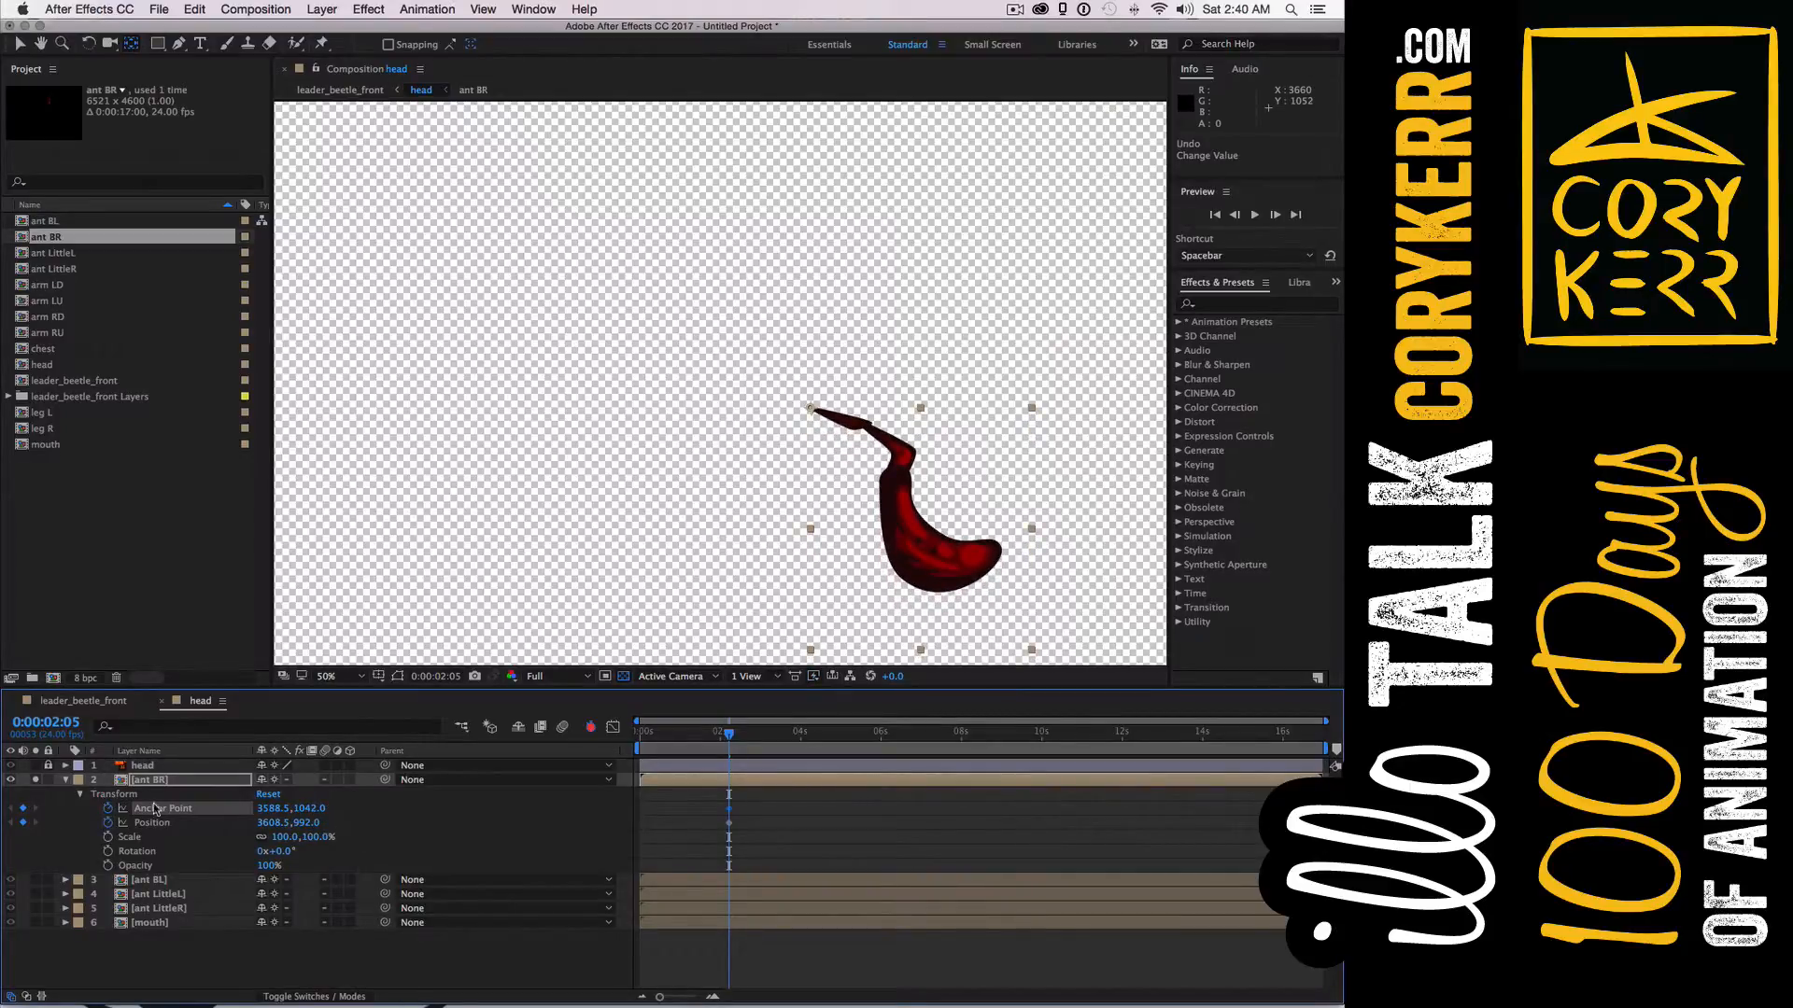
With the head layer soloed for reference, set ant BR's Position to 3546.5, 1056.0 and remove its Anchor Point and Position keyframes
{"action": "left_click", "coordinate": [36, 769]}
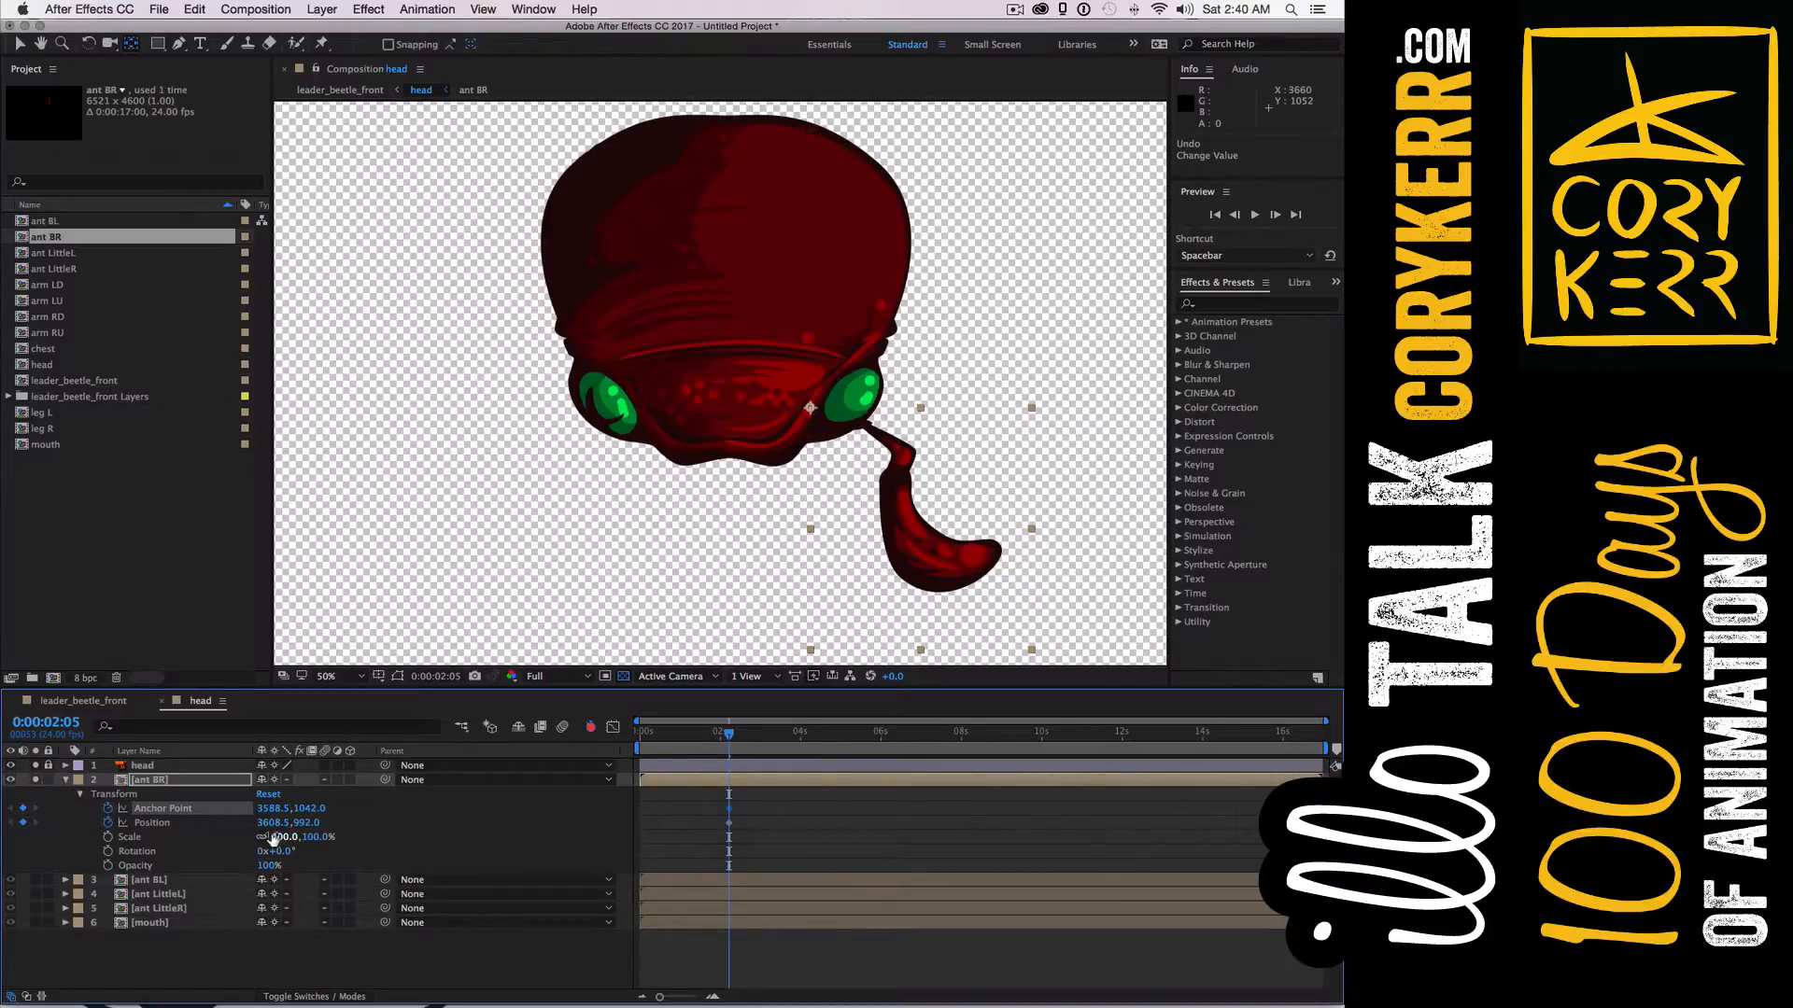
{"action": "left_click_drag", "start_coordinate": [271, 822], "coordinate": [330, 838]}
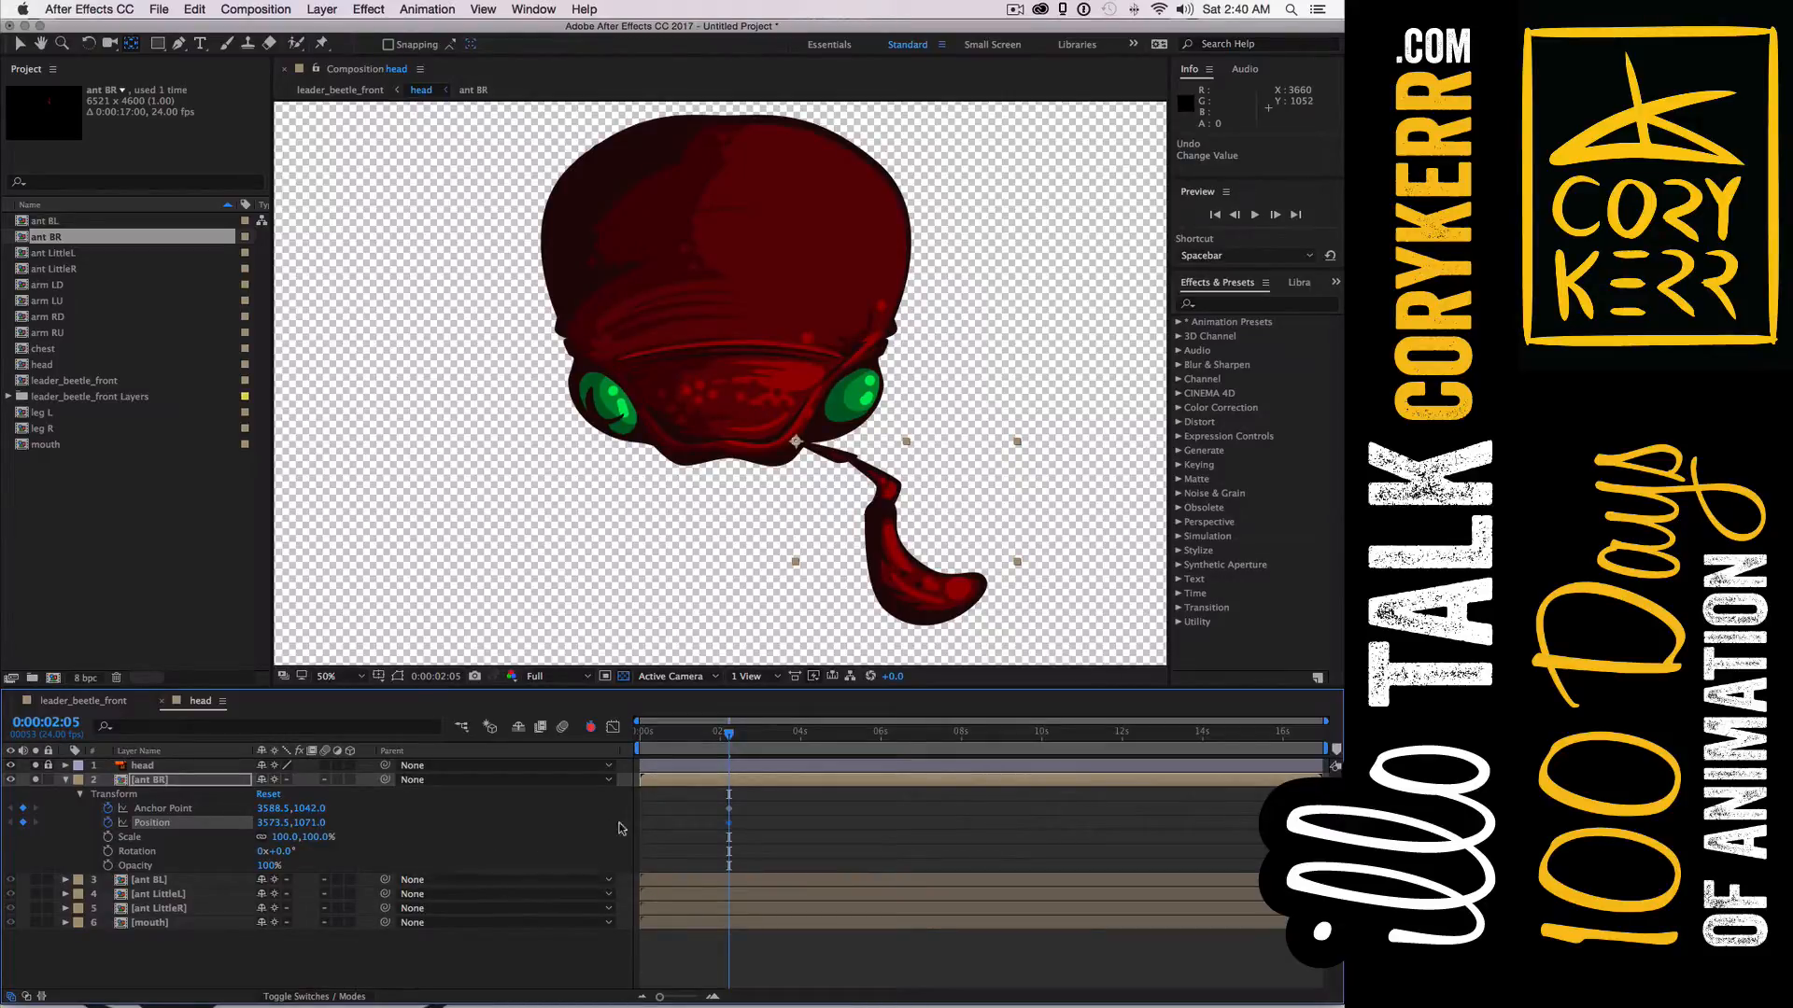
{"action": "left_click_drag", "start_coordinate": [274, 822], "coordinate": [301, 831]}
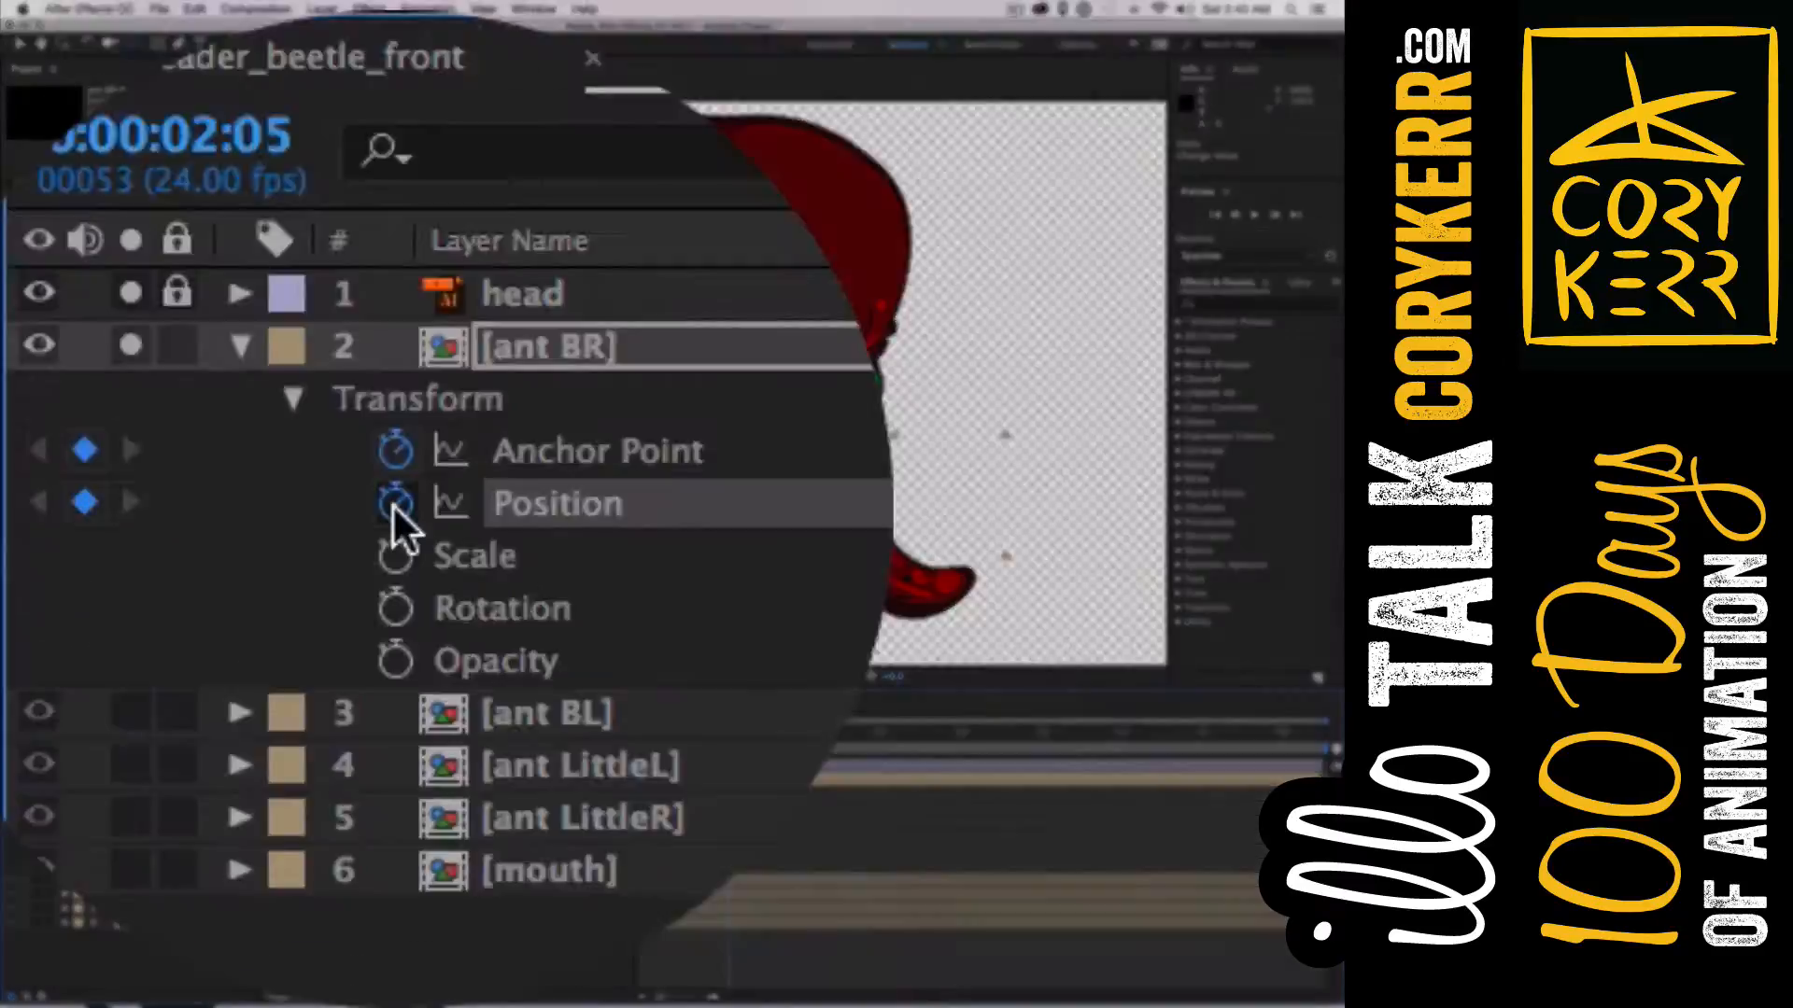
{"action": "left_click", "coordinate": [108, 822]}
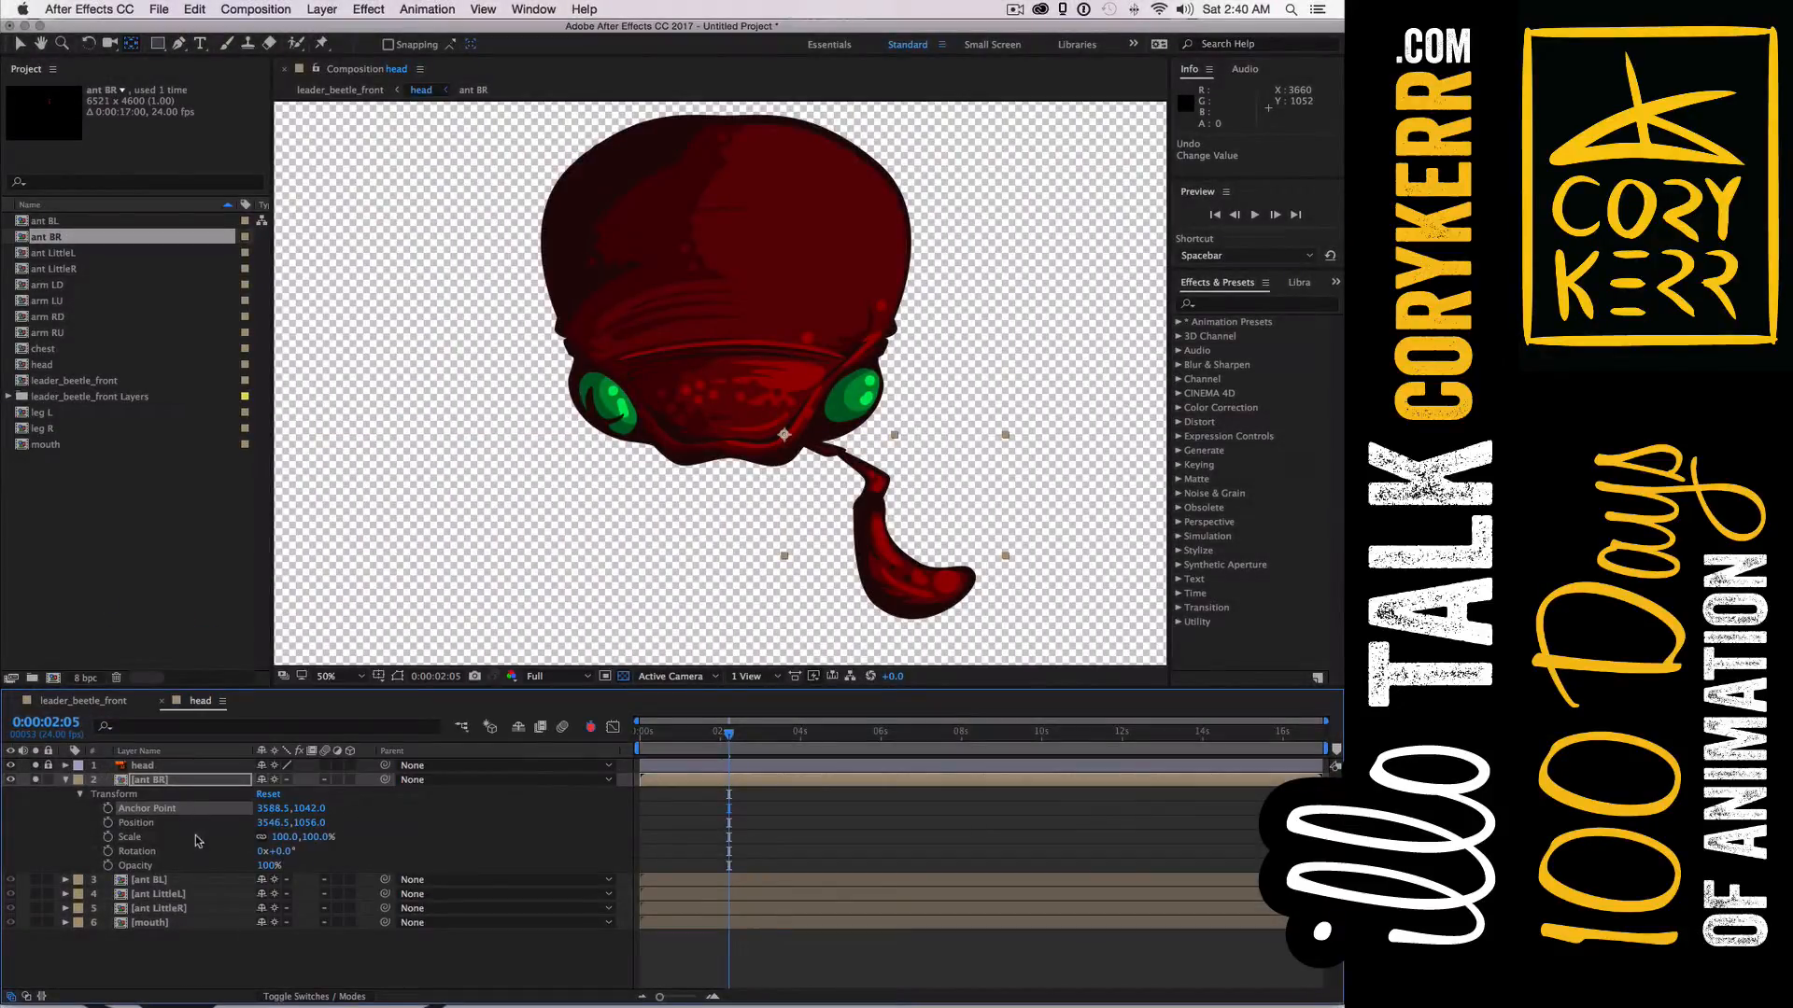
Add an expression to ant BR's Rotation in the head composition and insert the Property wiggle function
{"action": "key", "text": "r"}
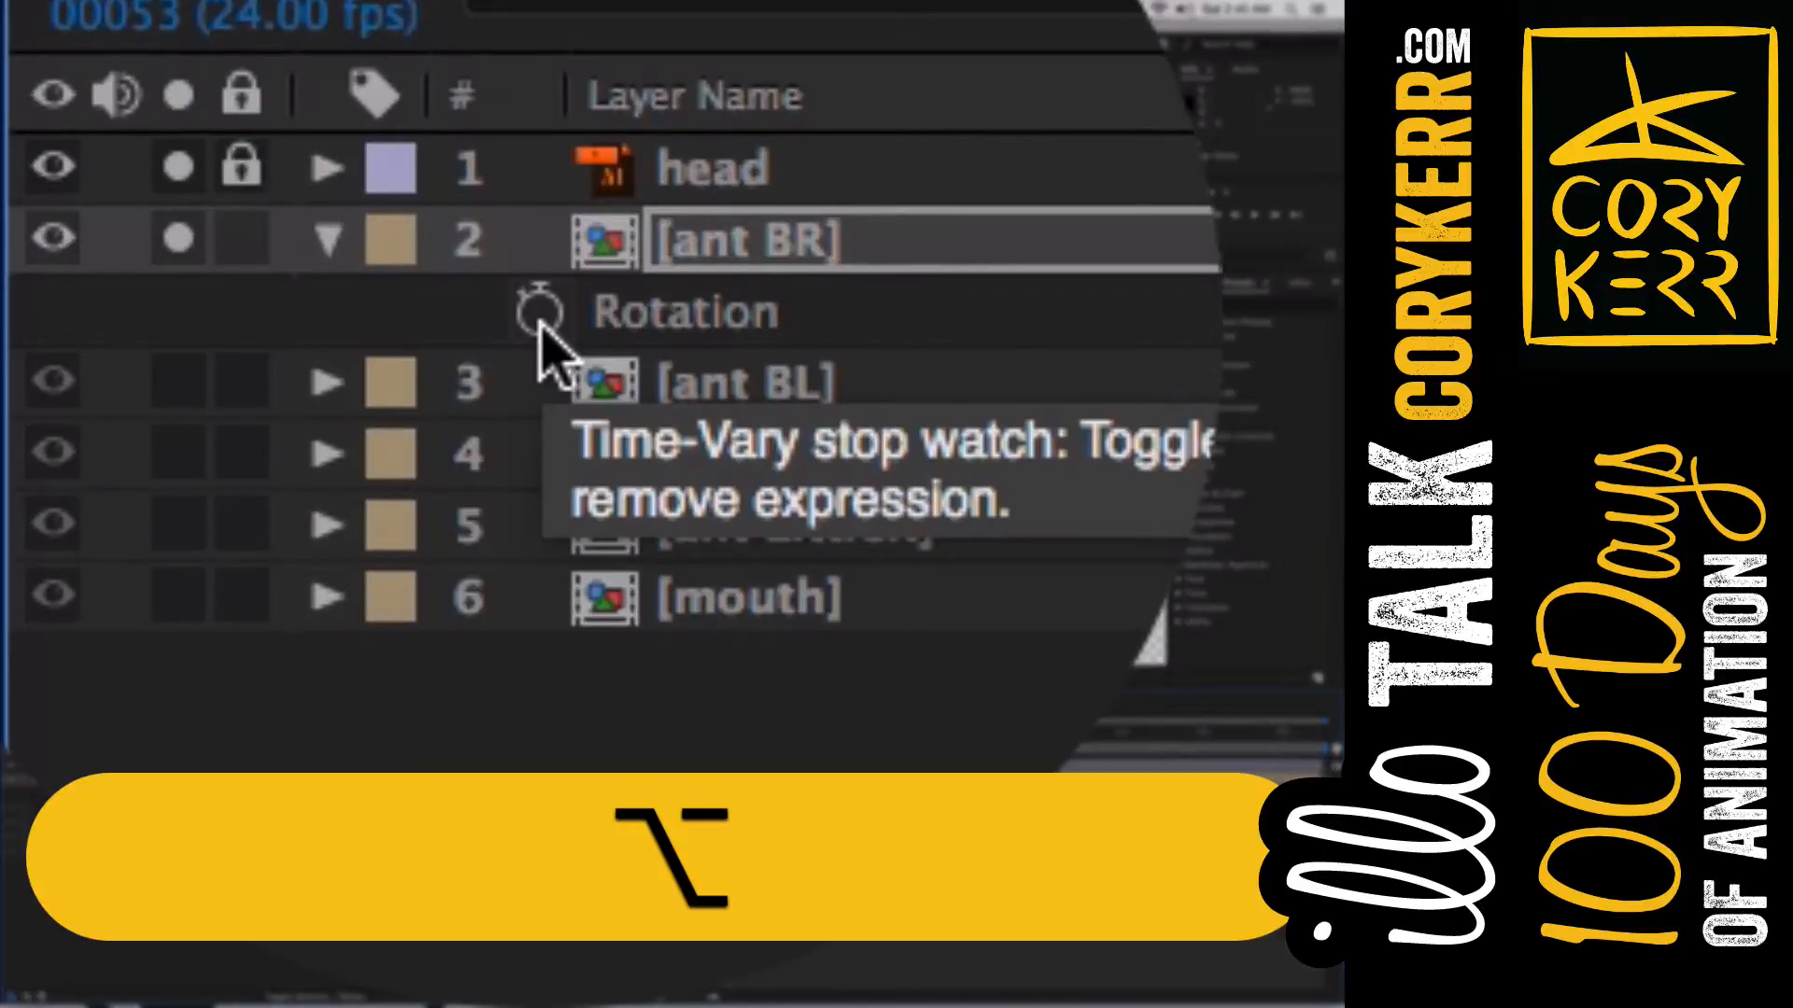
{"action": "left_click", "coordinate": [109, 795], "text": "alt"}
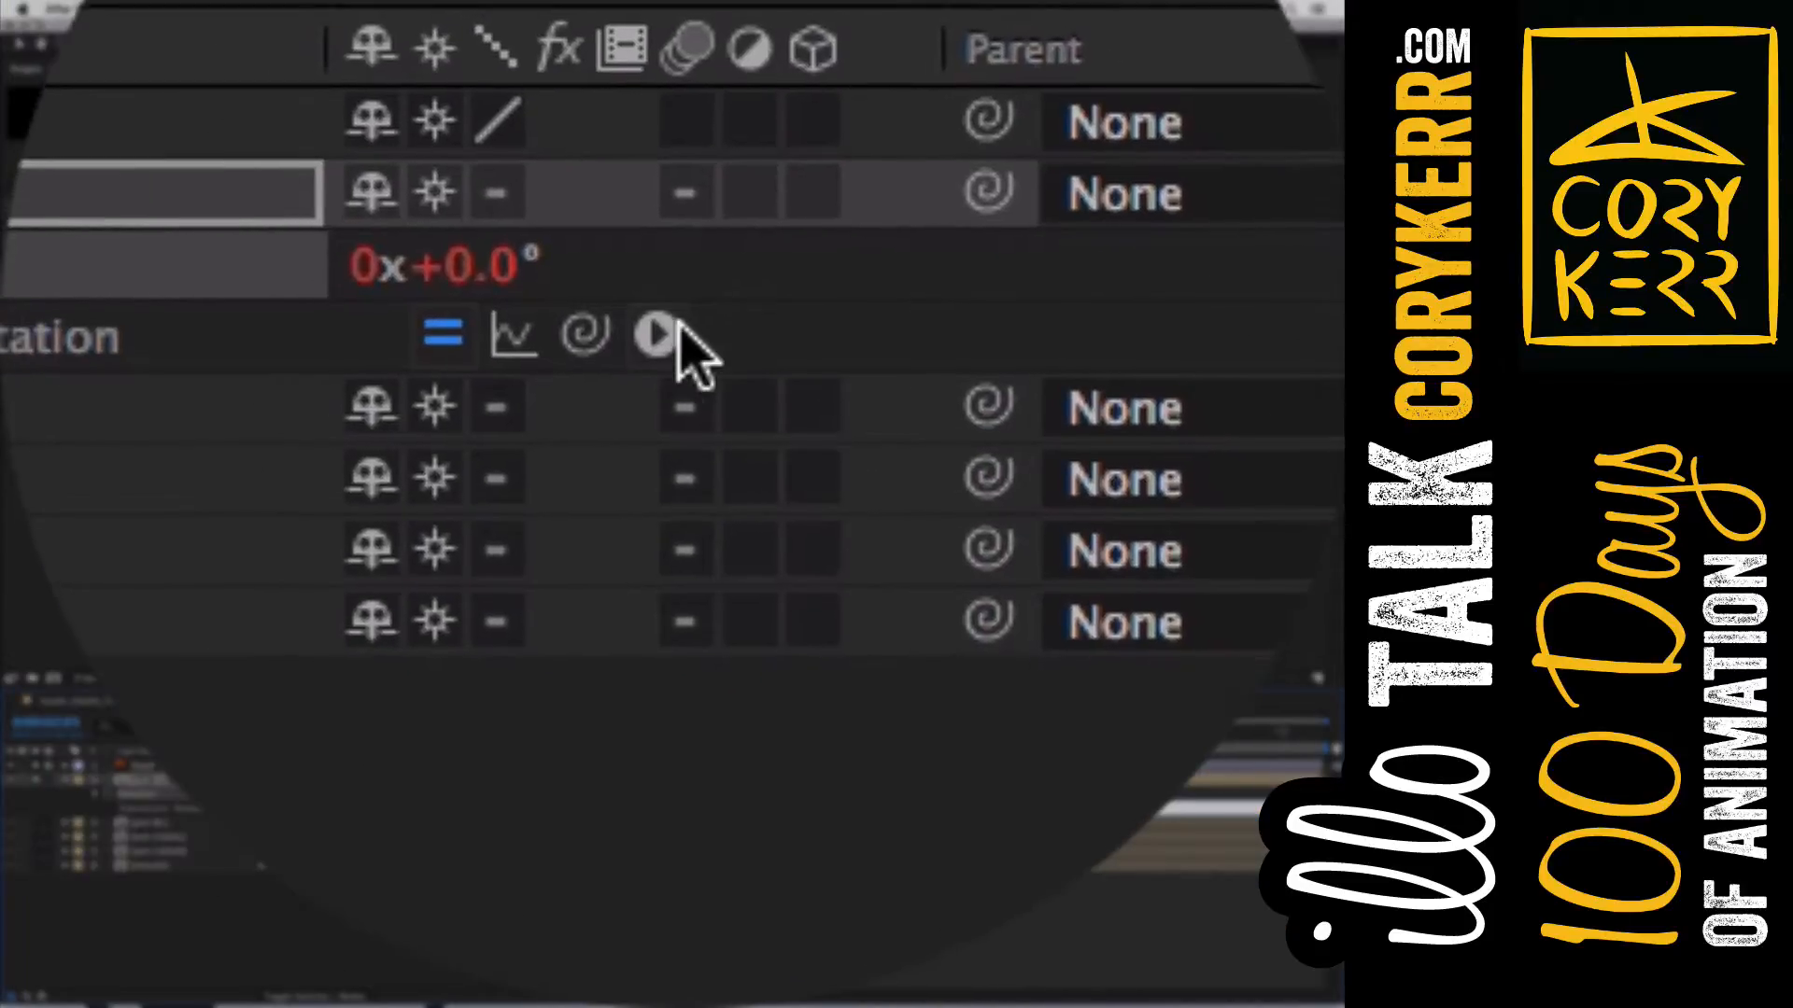
{"action": "left_click", "coordinate": [672, 329]}
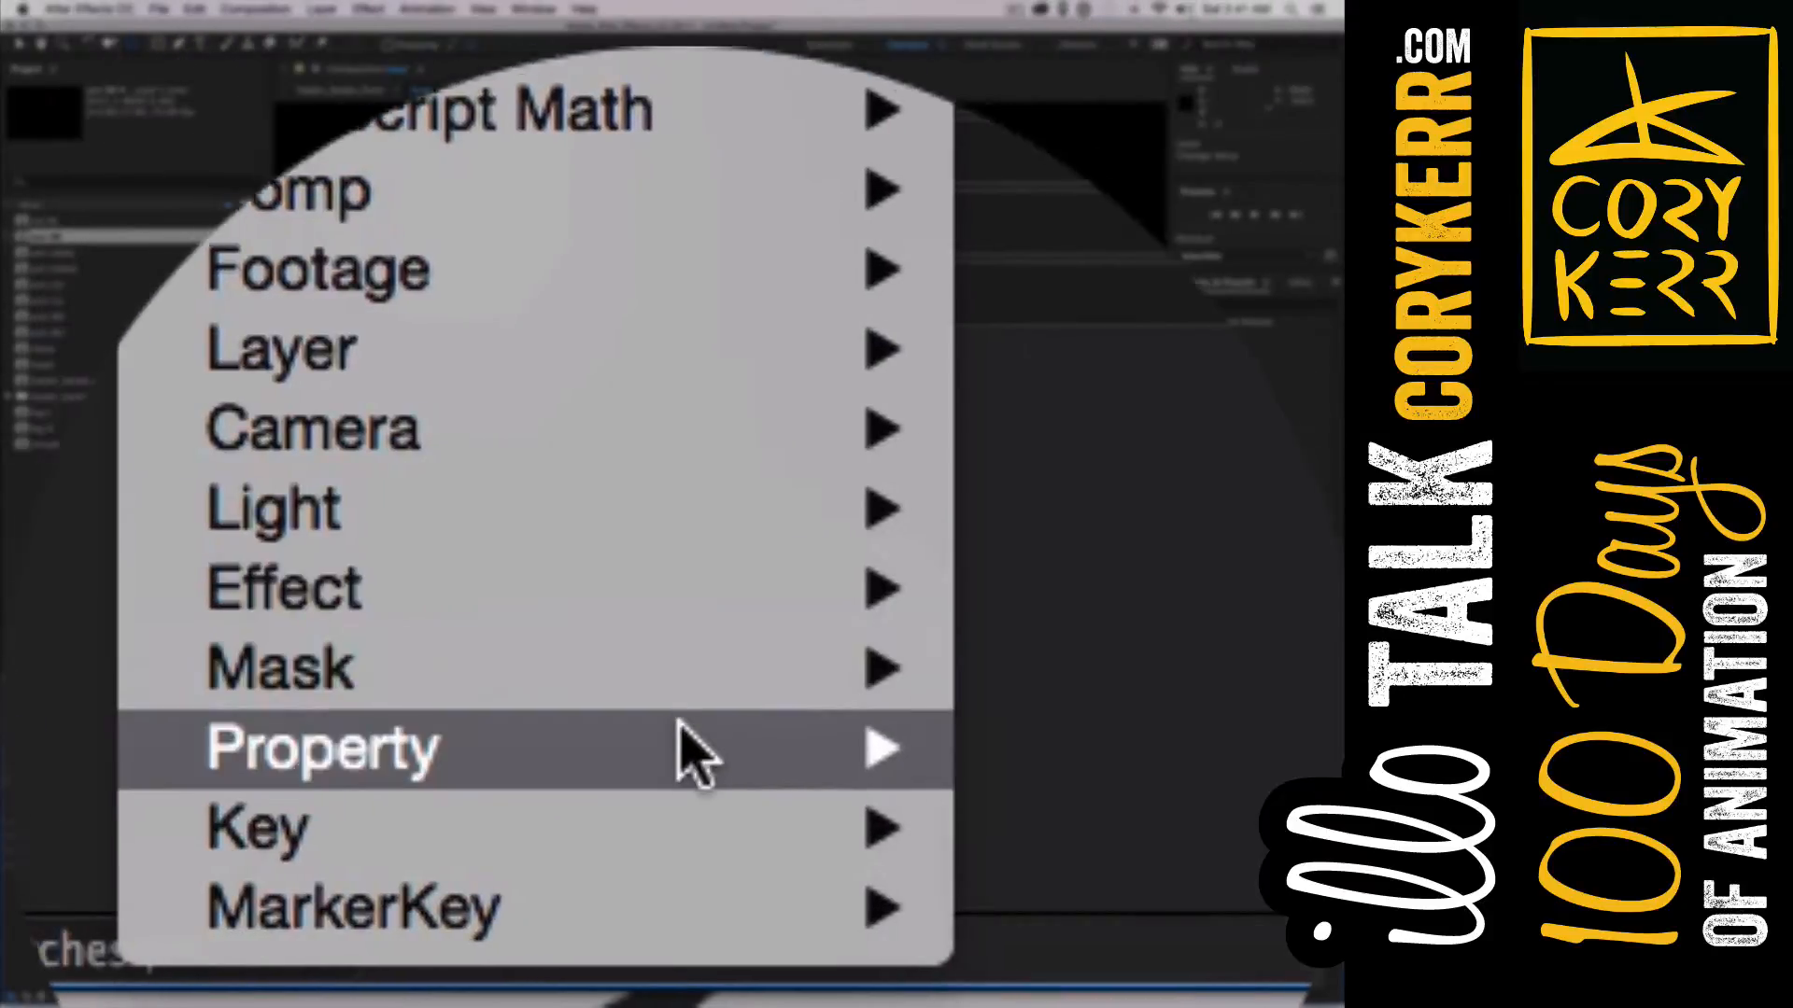
{"action": "mouse_move", "coordinate": [695, 752]}
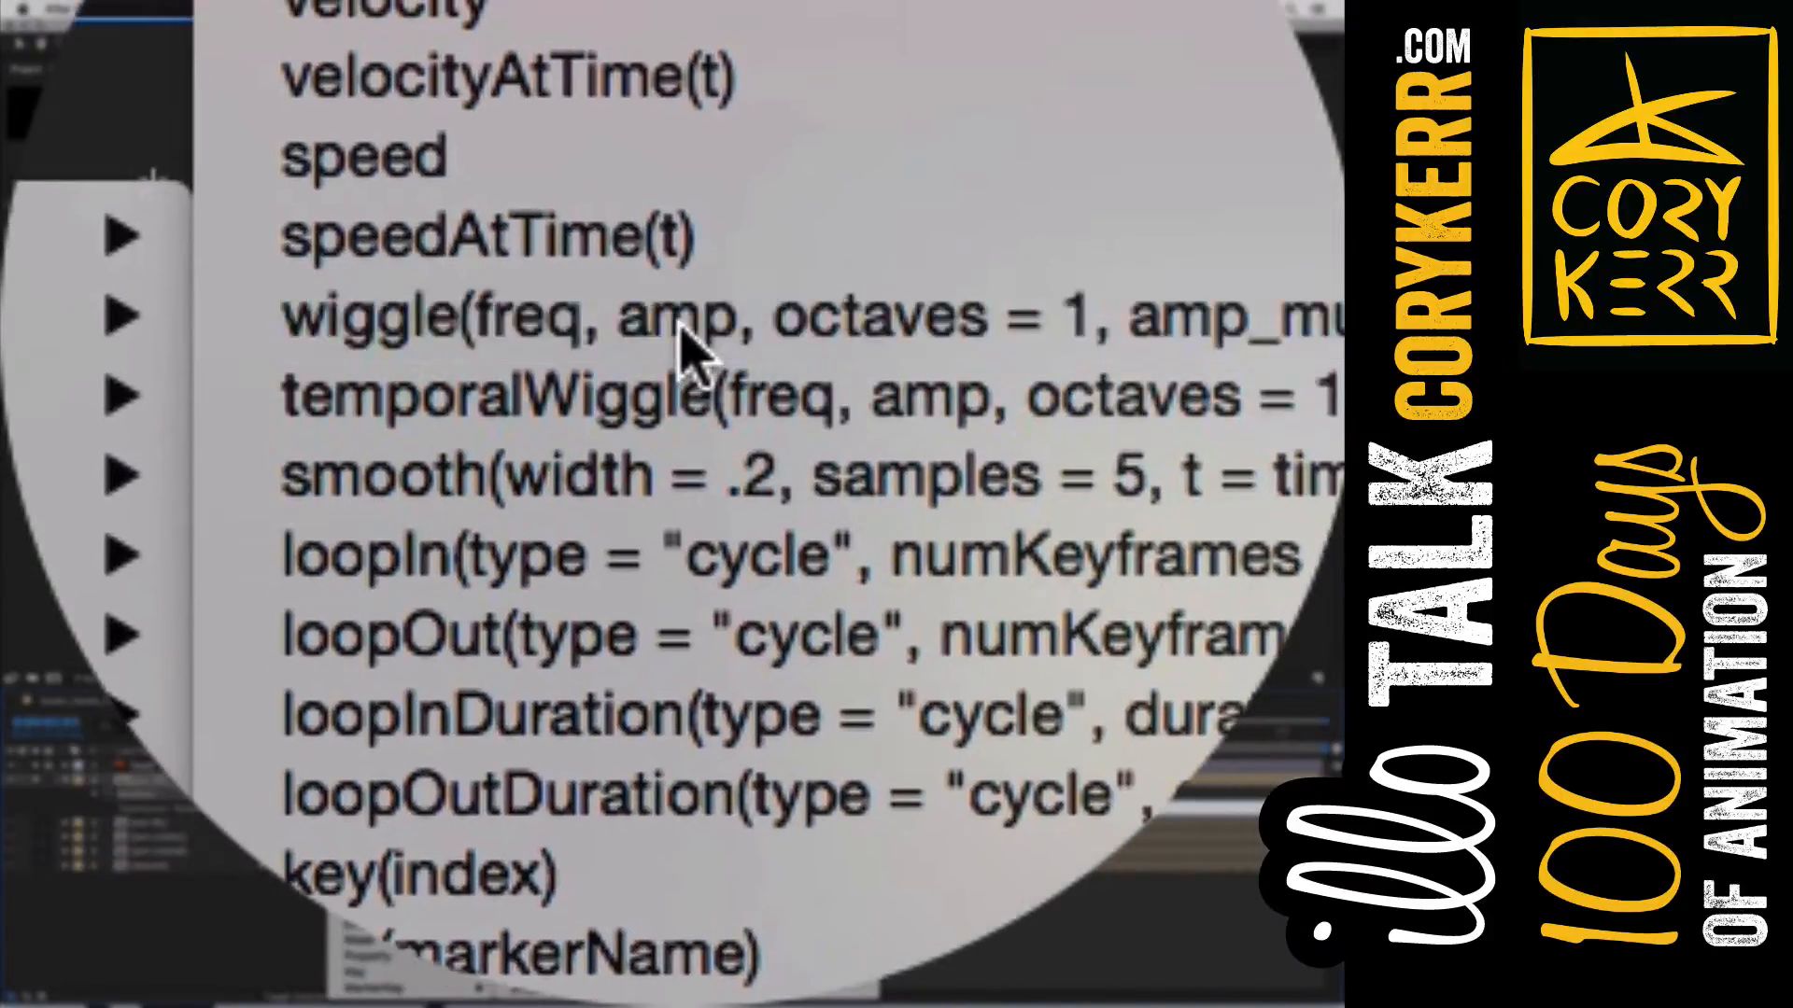
{"action": "left_click", "coordinate": [680, 322]}
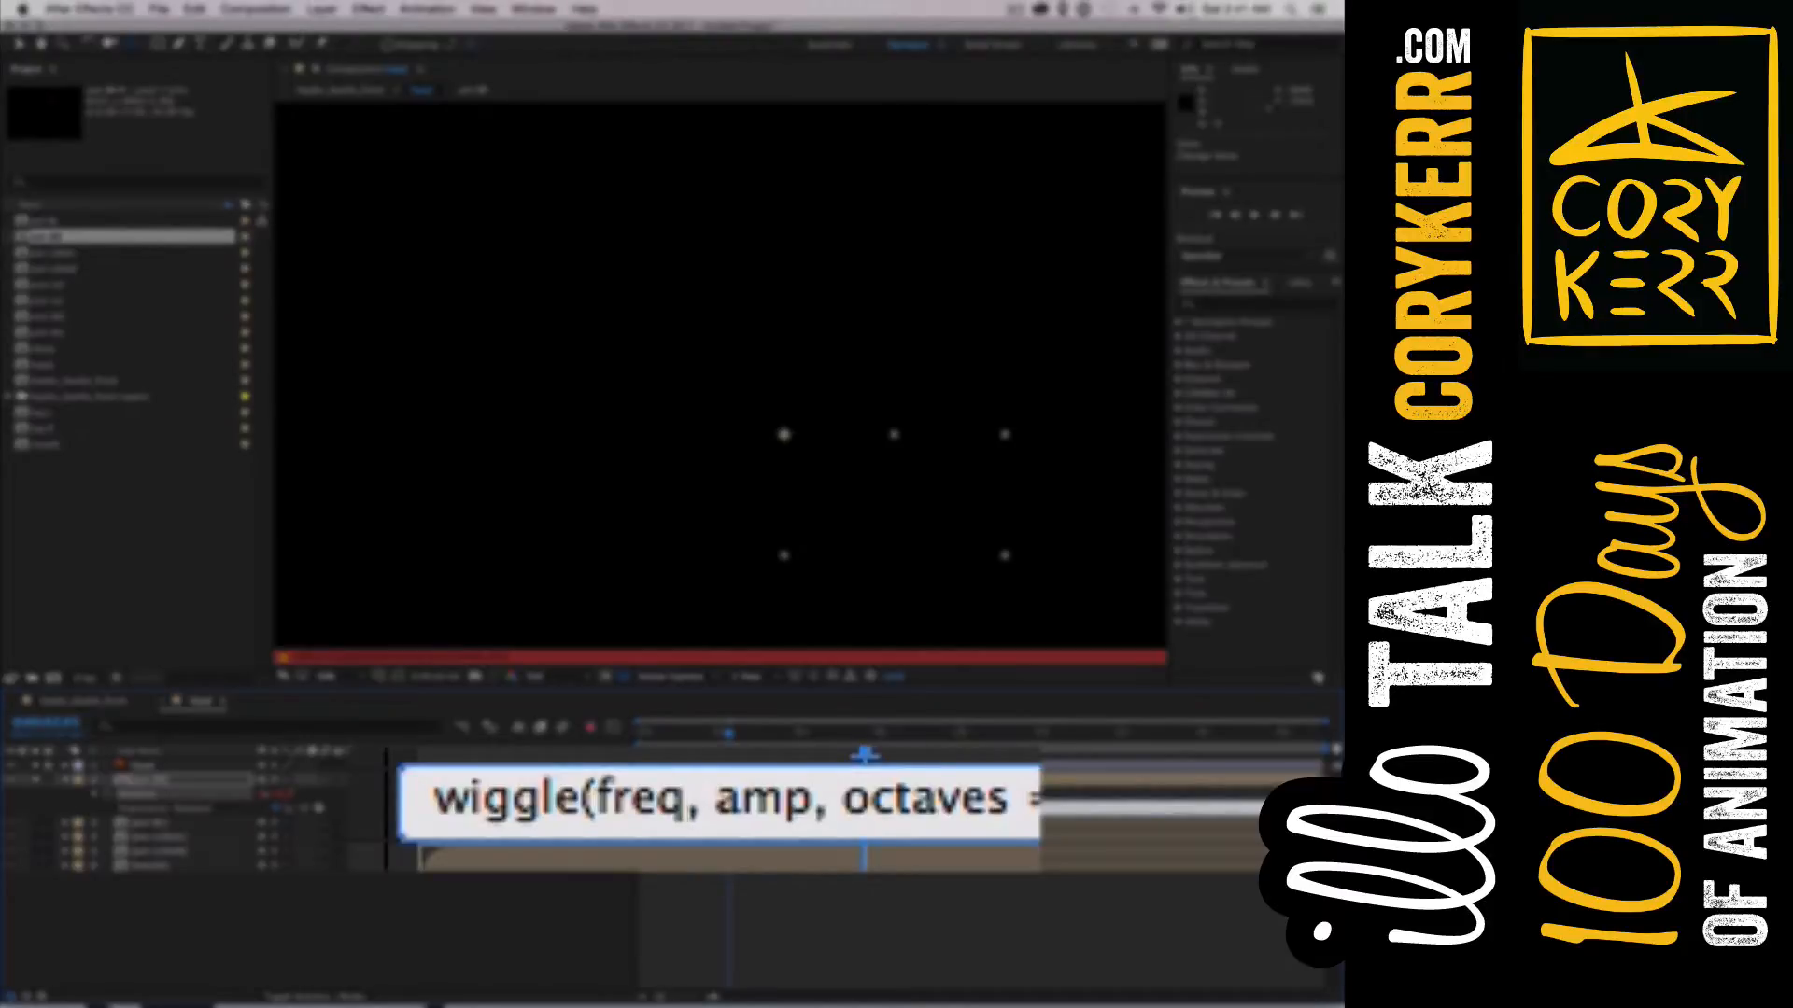
Set the wiggle expression's arguments to freq = 1 and amp = 30 and apply it
{"action": "type", "text": "= 1"}
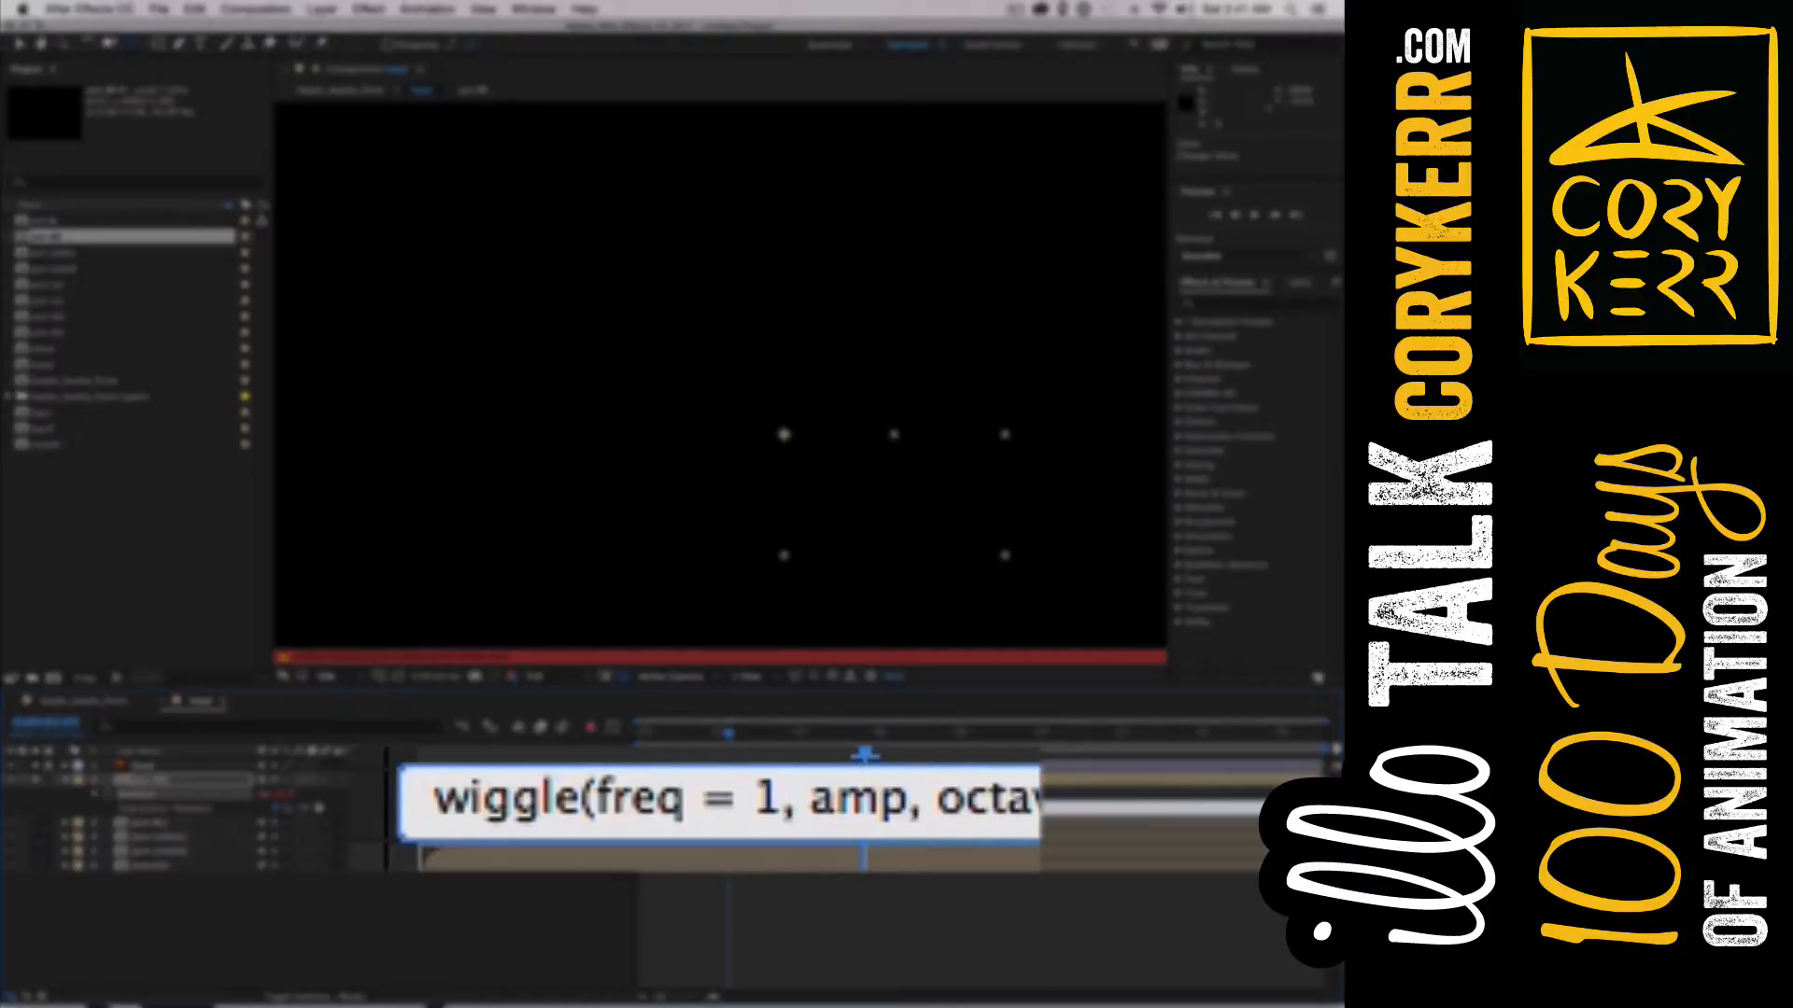
{"action": "key", "text": "Right"}
{"action": "key", "text": "Right"}
{"action": "key", "text": "Right"}
{"action": "key", "text": "Right"}
{"action": "key", "text": "Right"}
{"action": "type", "text": "="}
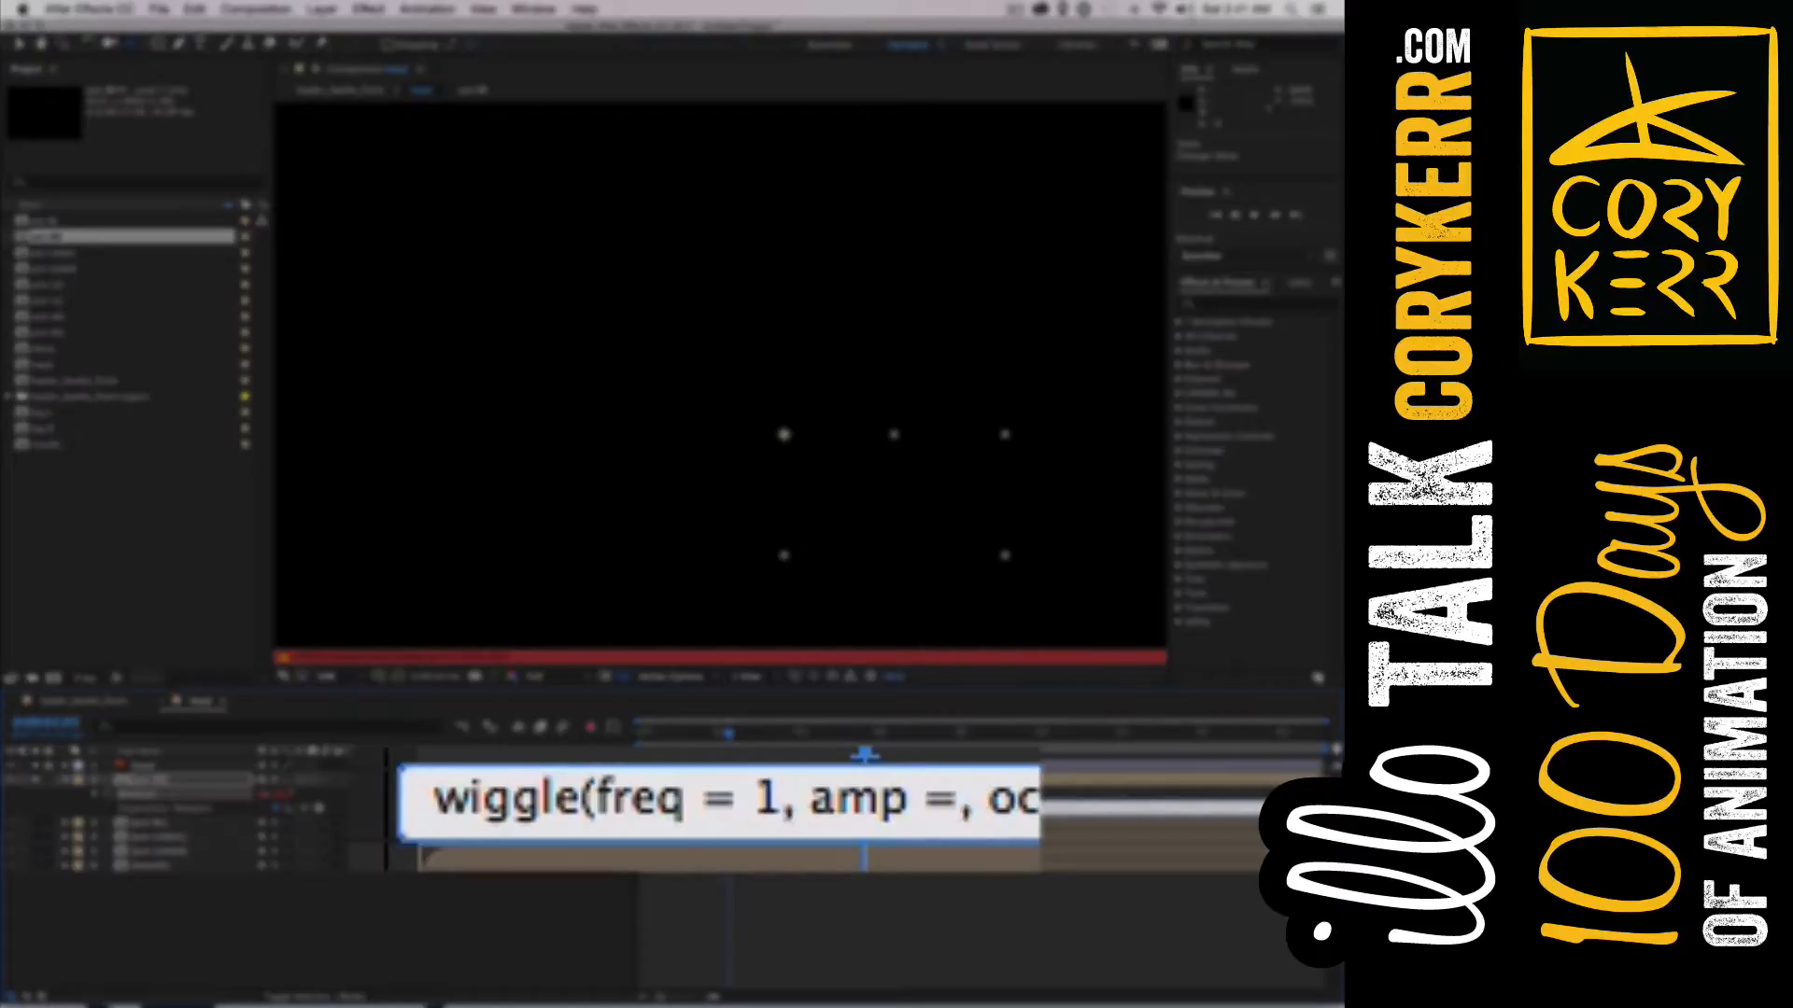
{"action": "type", "text": " 30"}
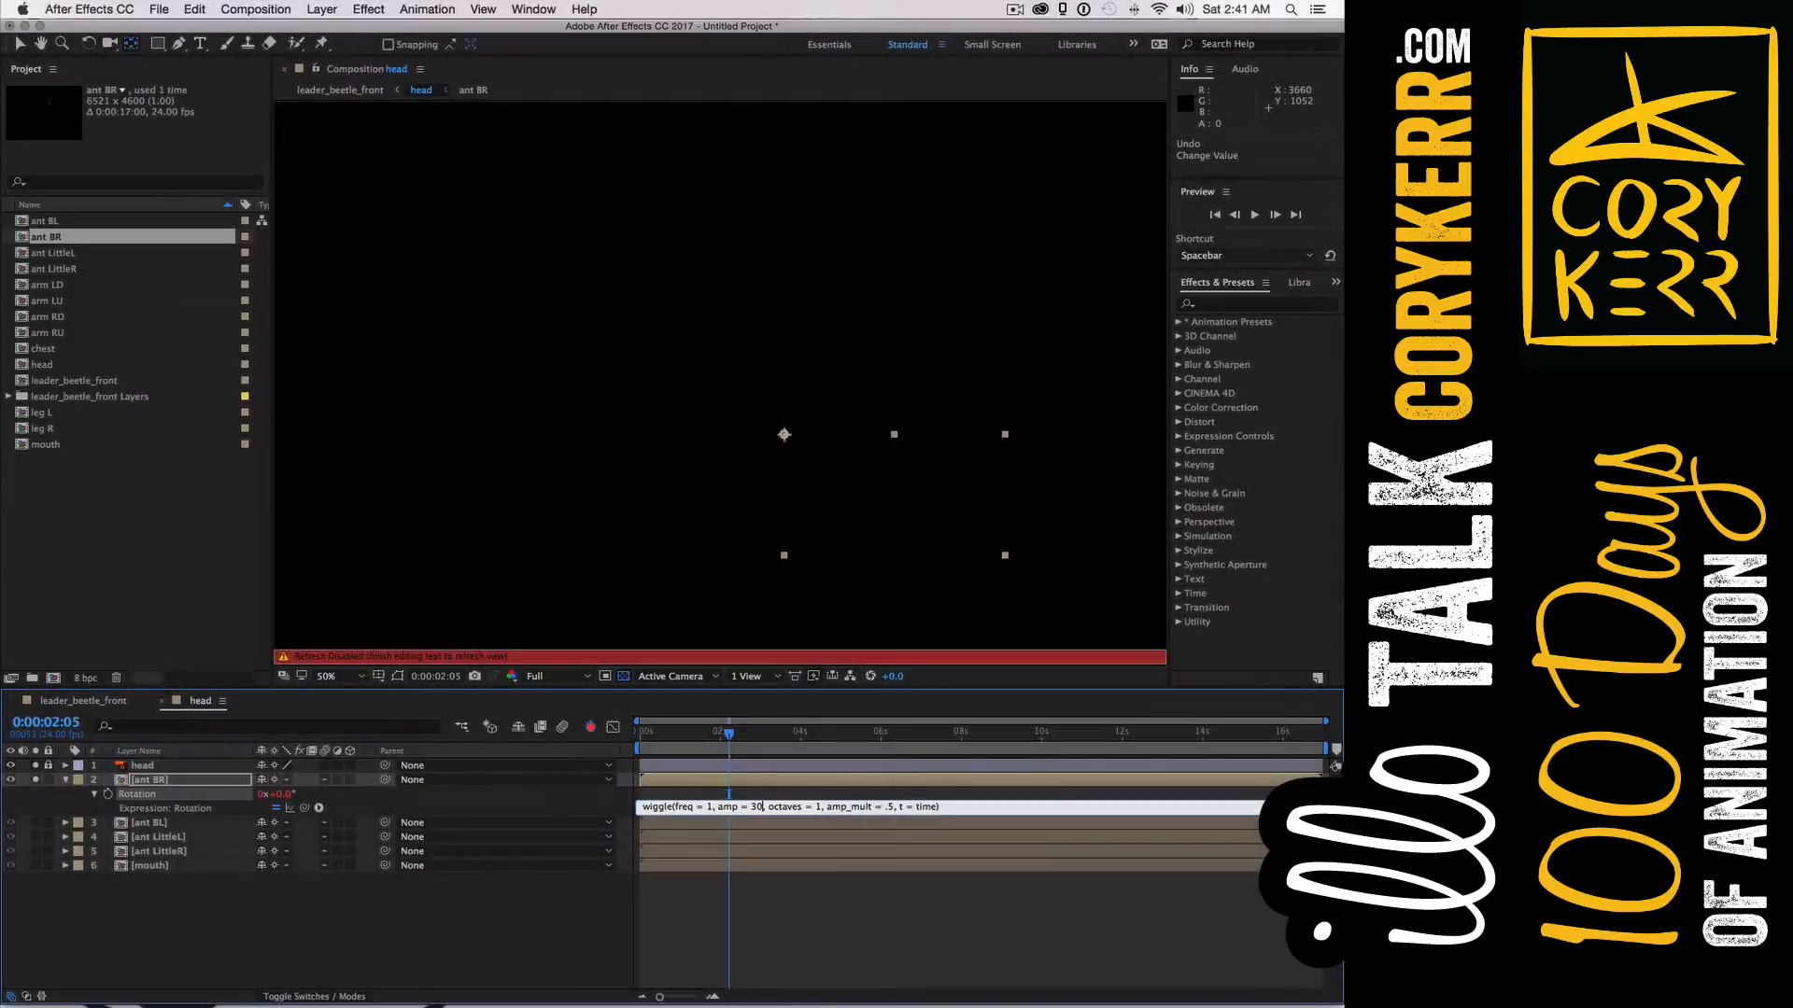
{"action": "left_click", "coordinate": [910, 797]}
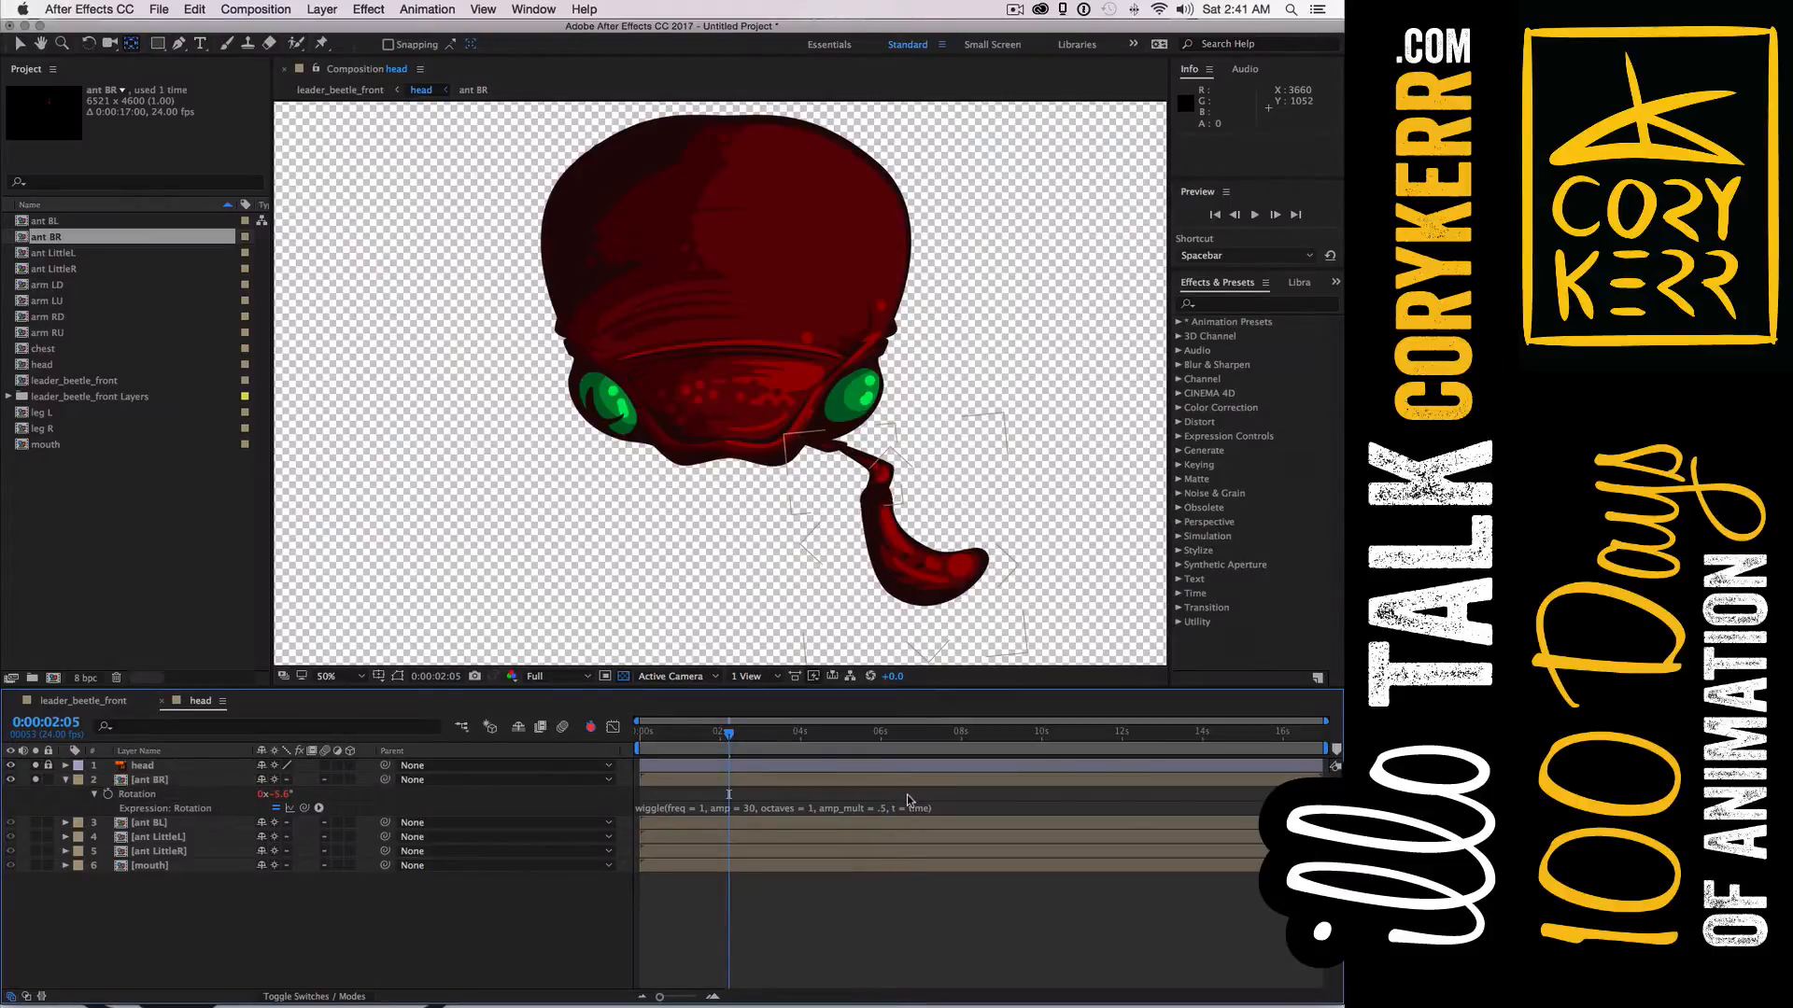
Preview the antenna's wiggle from the start of the head composition
{"action": "left_click_drag", "start_coordinate": [729, 734], "coordinate": [633, 744]}
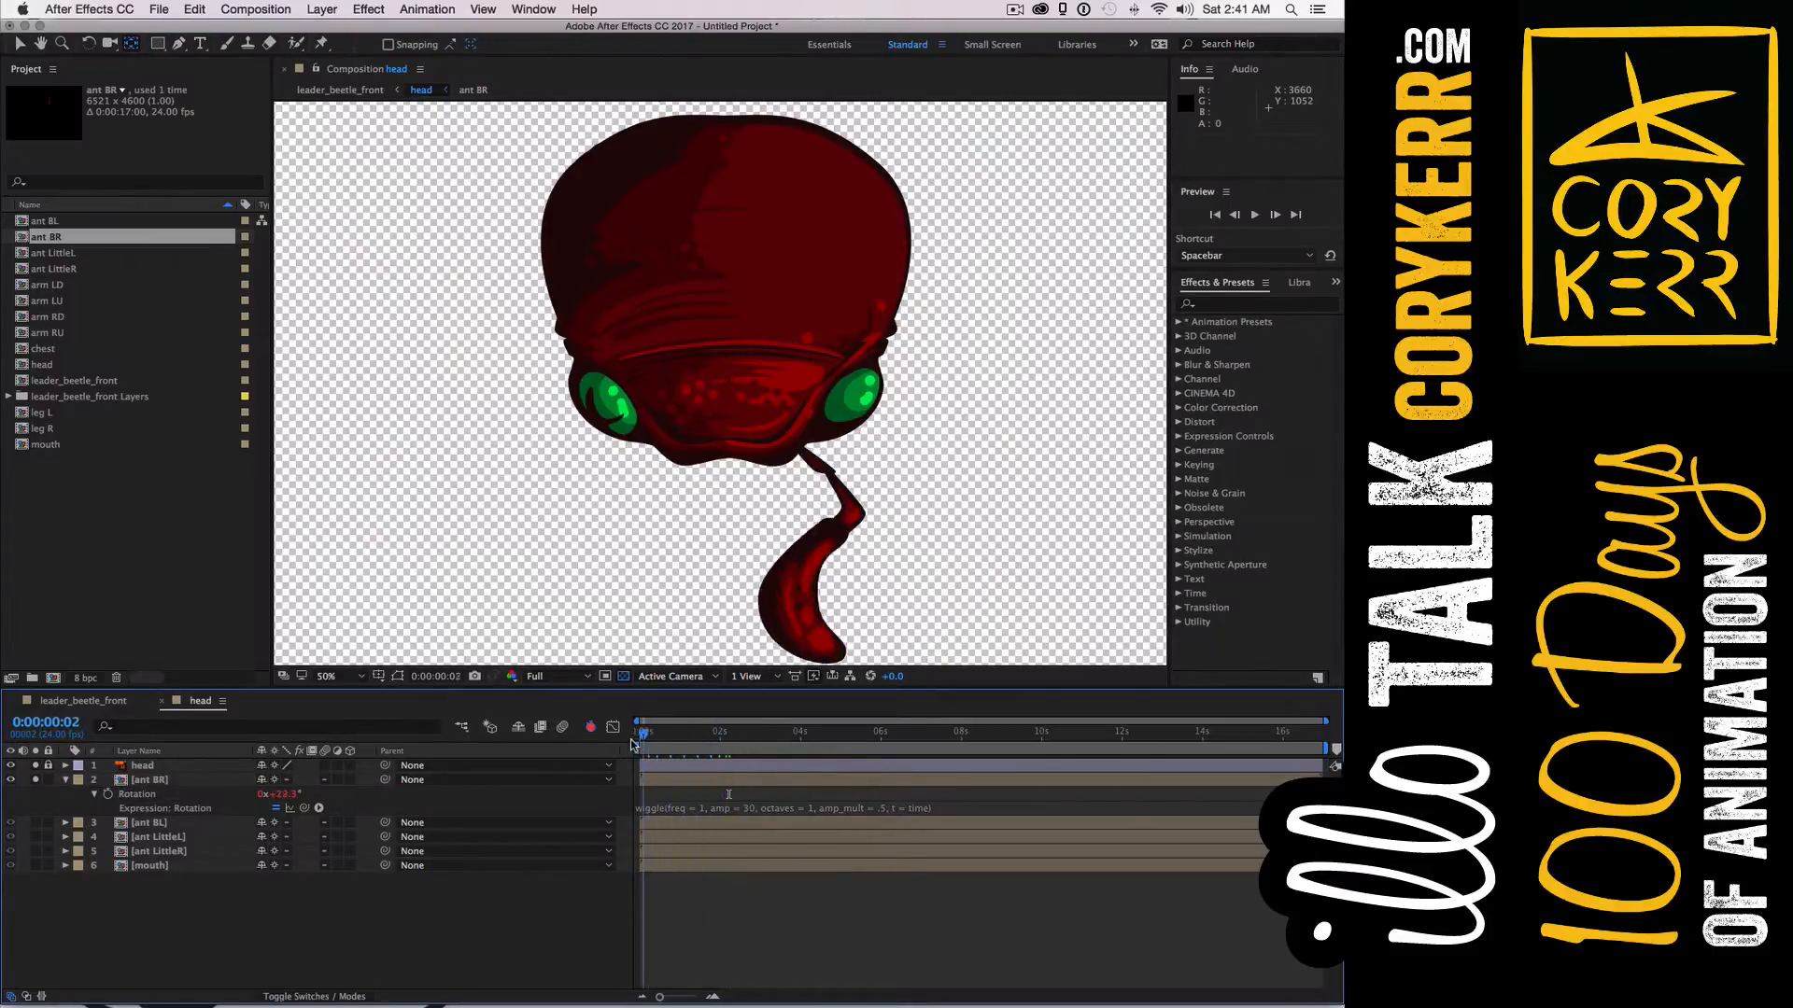
{"action": "key", "text": "space"}
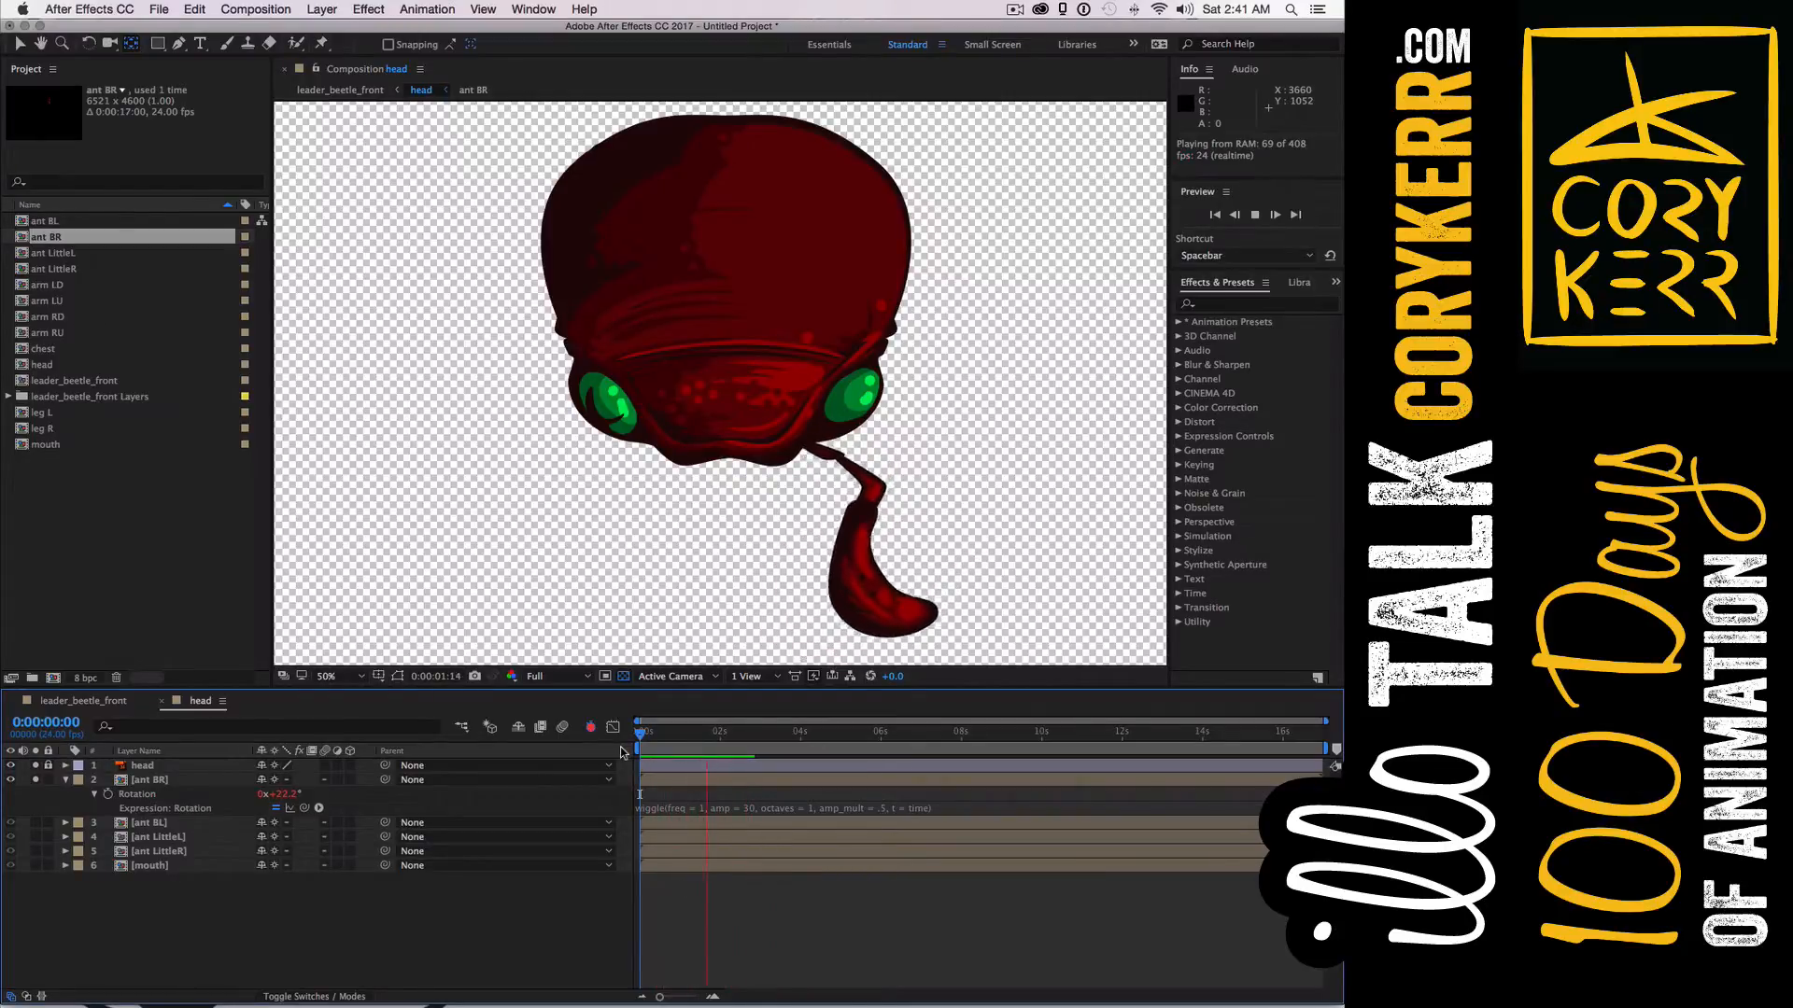
{"action": "key", "text": "space"}
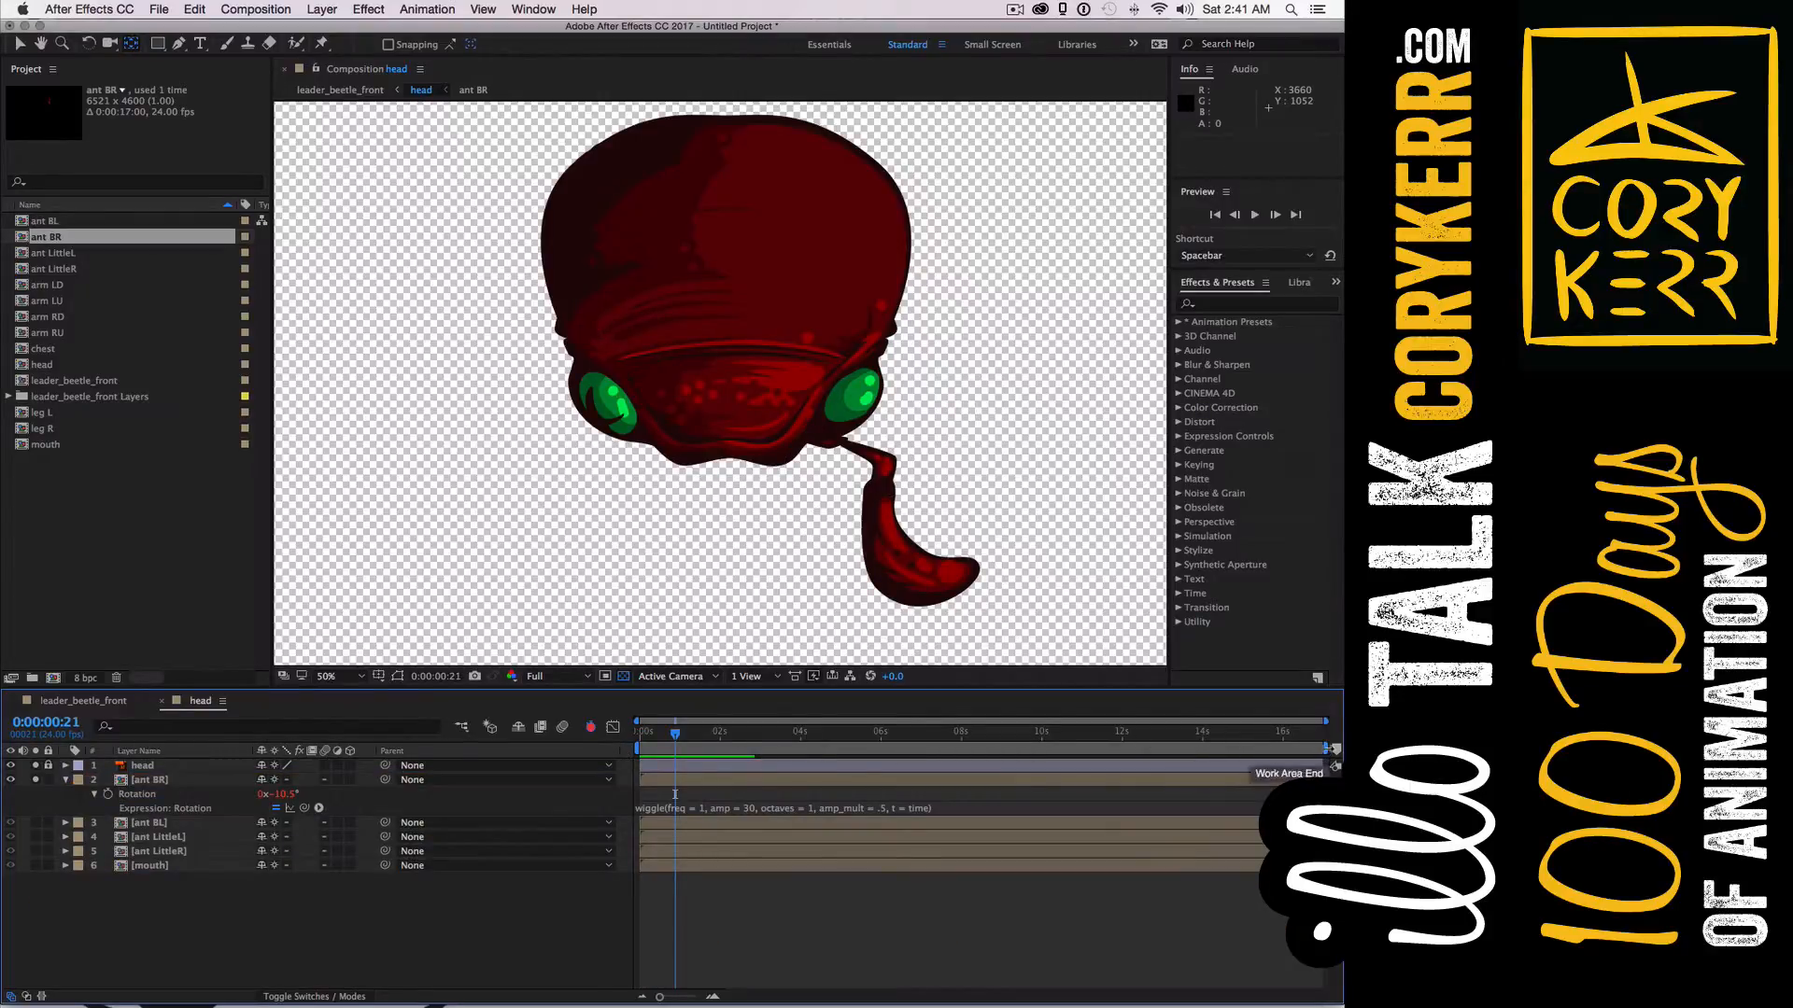
Shorten the work area to end just past 6 seconds and preview the antenna's wiggle within it
{"action": "left_click_drag", "start_coordinate": [1325, 749], "coordinate": [883, 752]}
{"action": "key", "text": "space"}
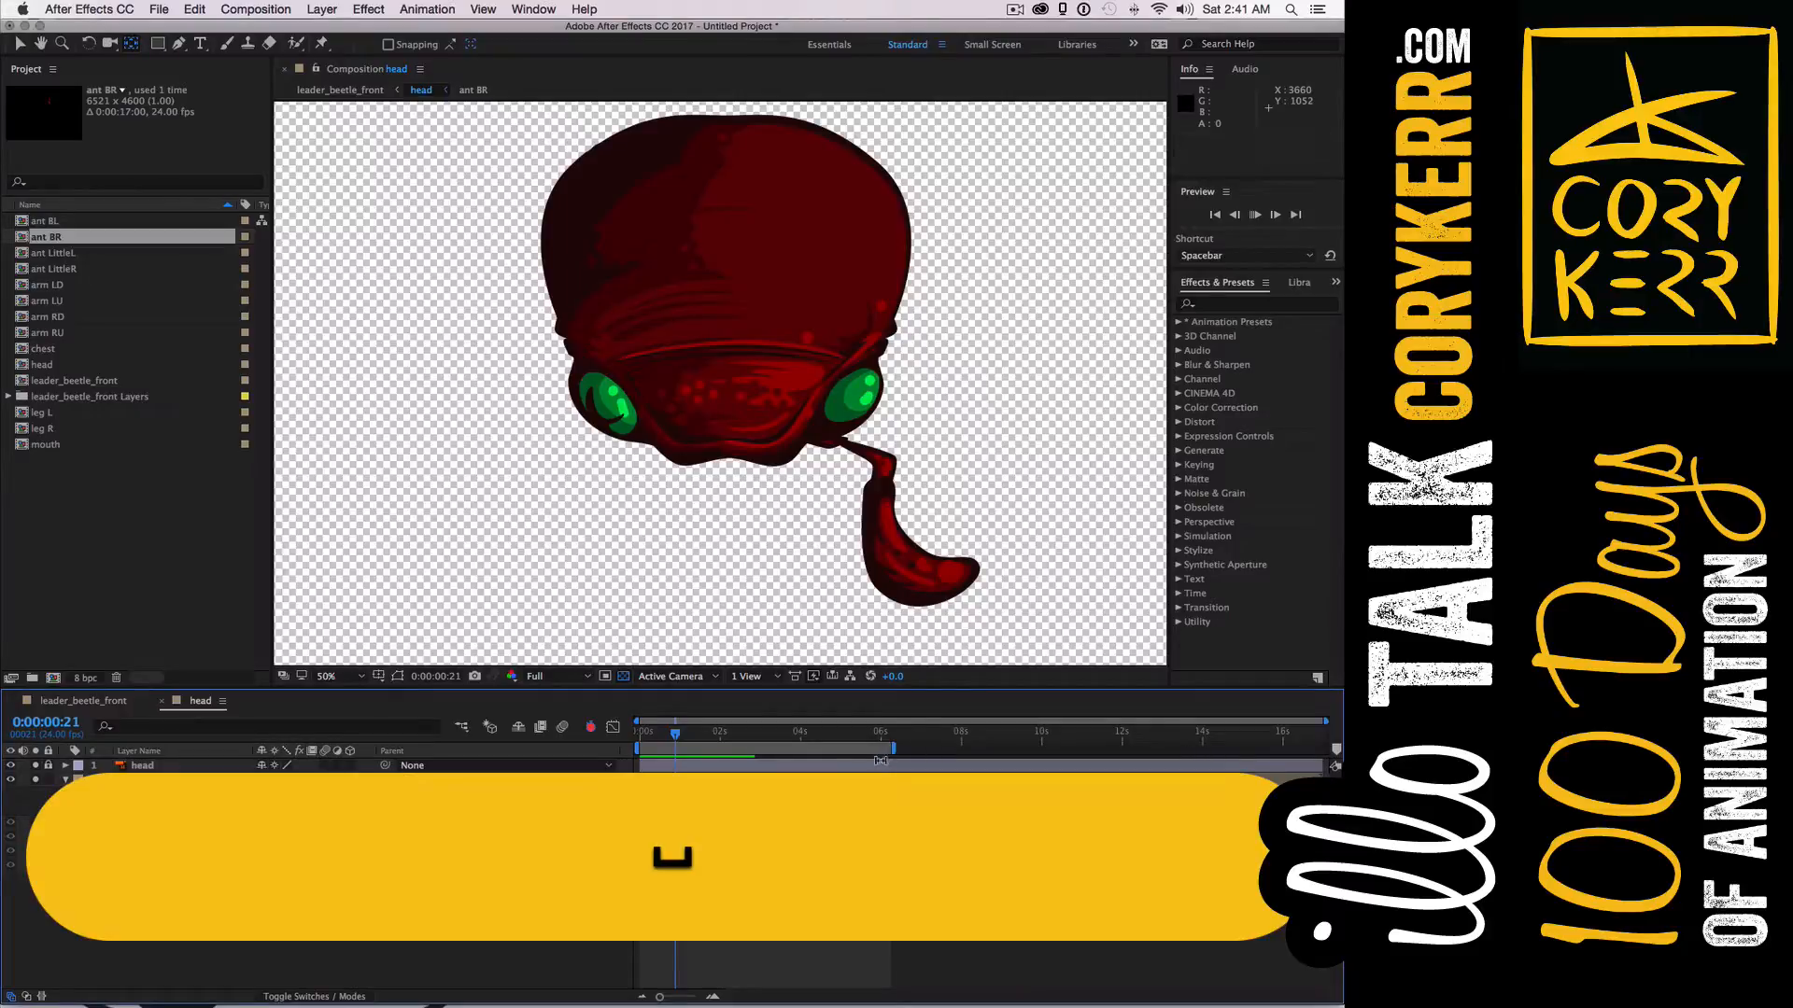
{"action": "key", "text": "space"}
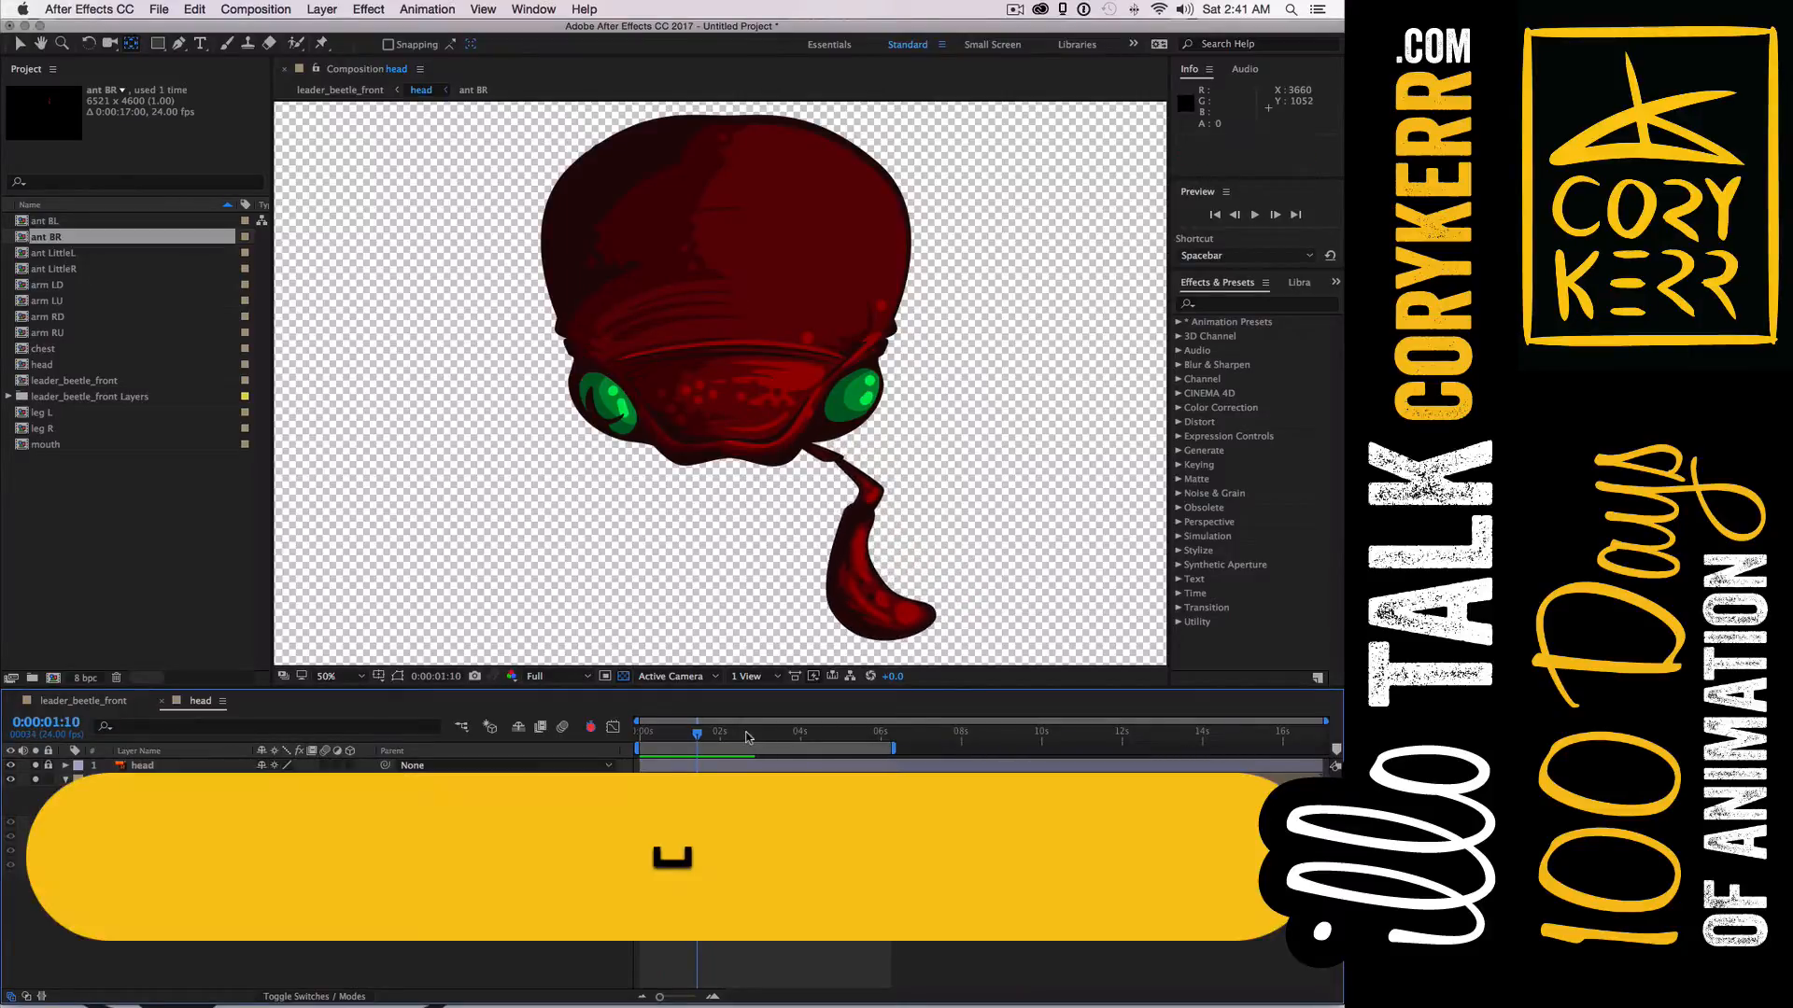
{"action": "key", "text": "0"}
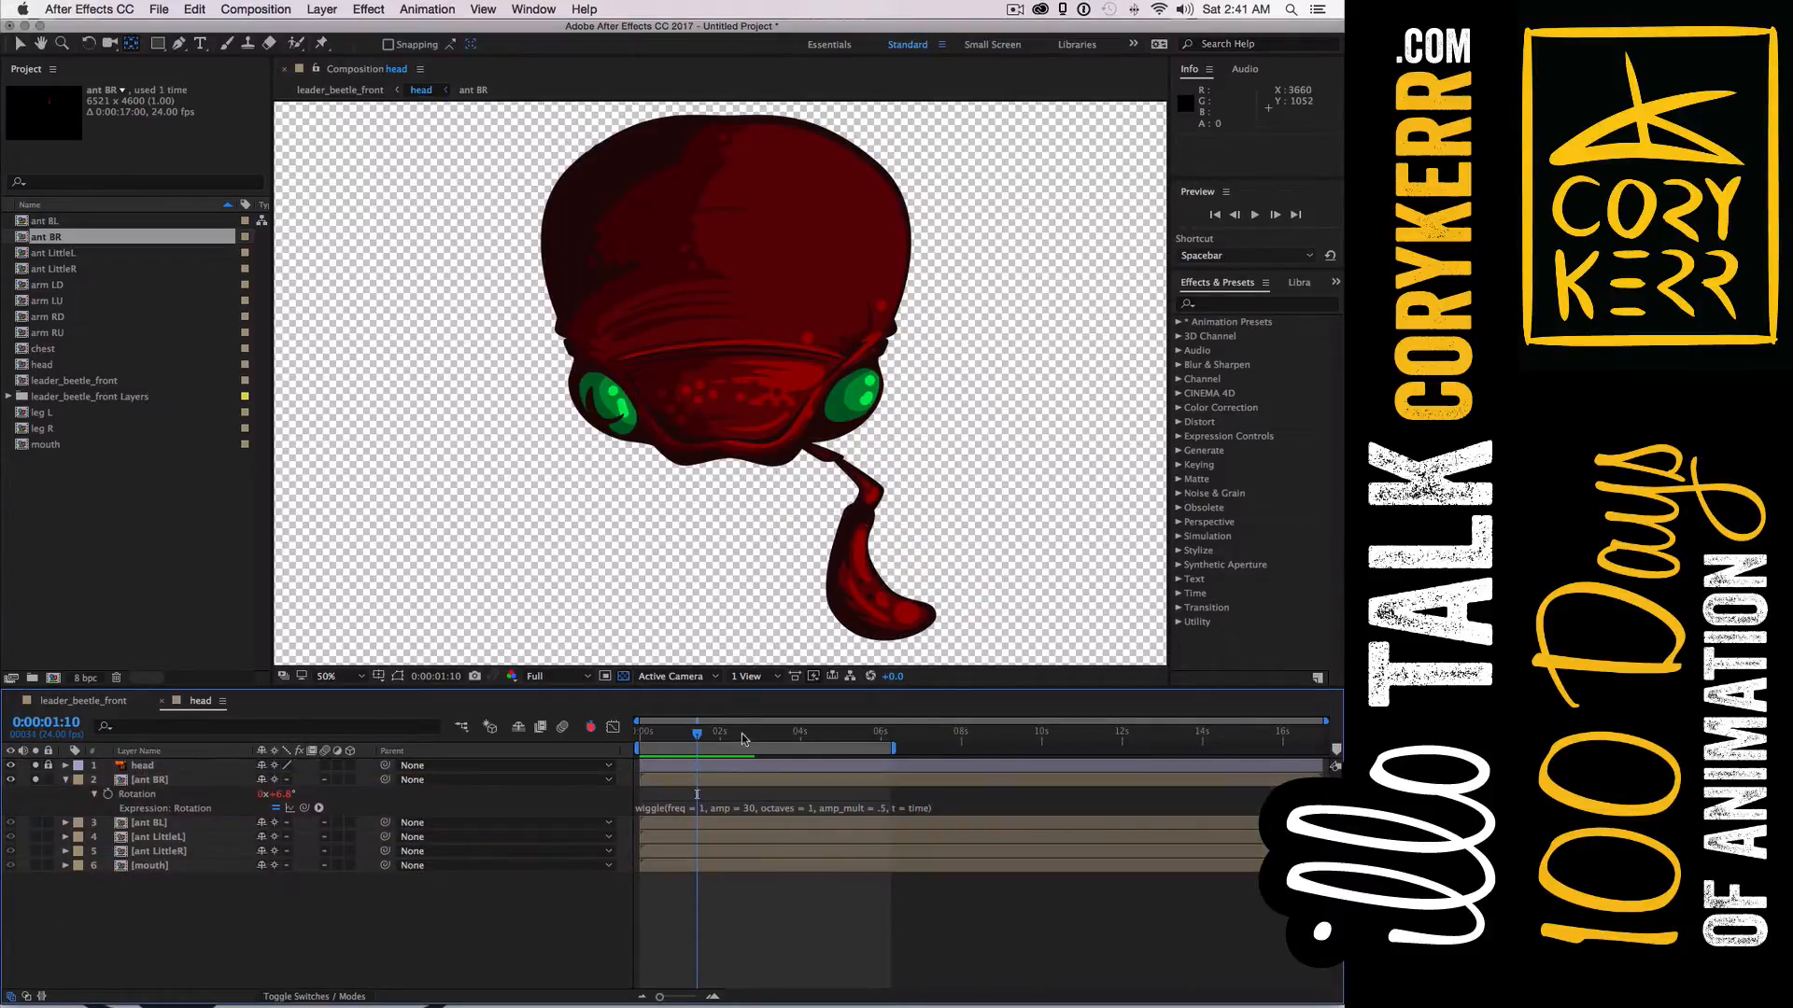
{"action": "left_click", "coordinate": [742, 742]}
{"action": "key", "text": "space"}
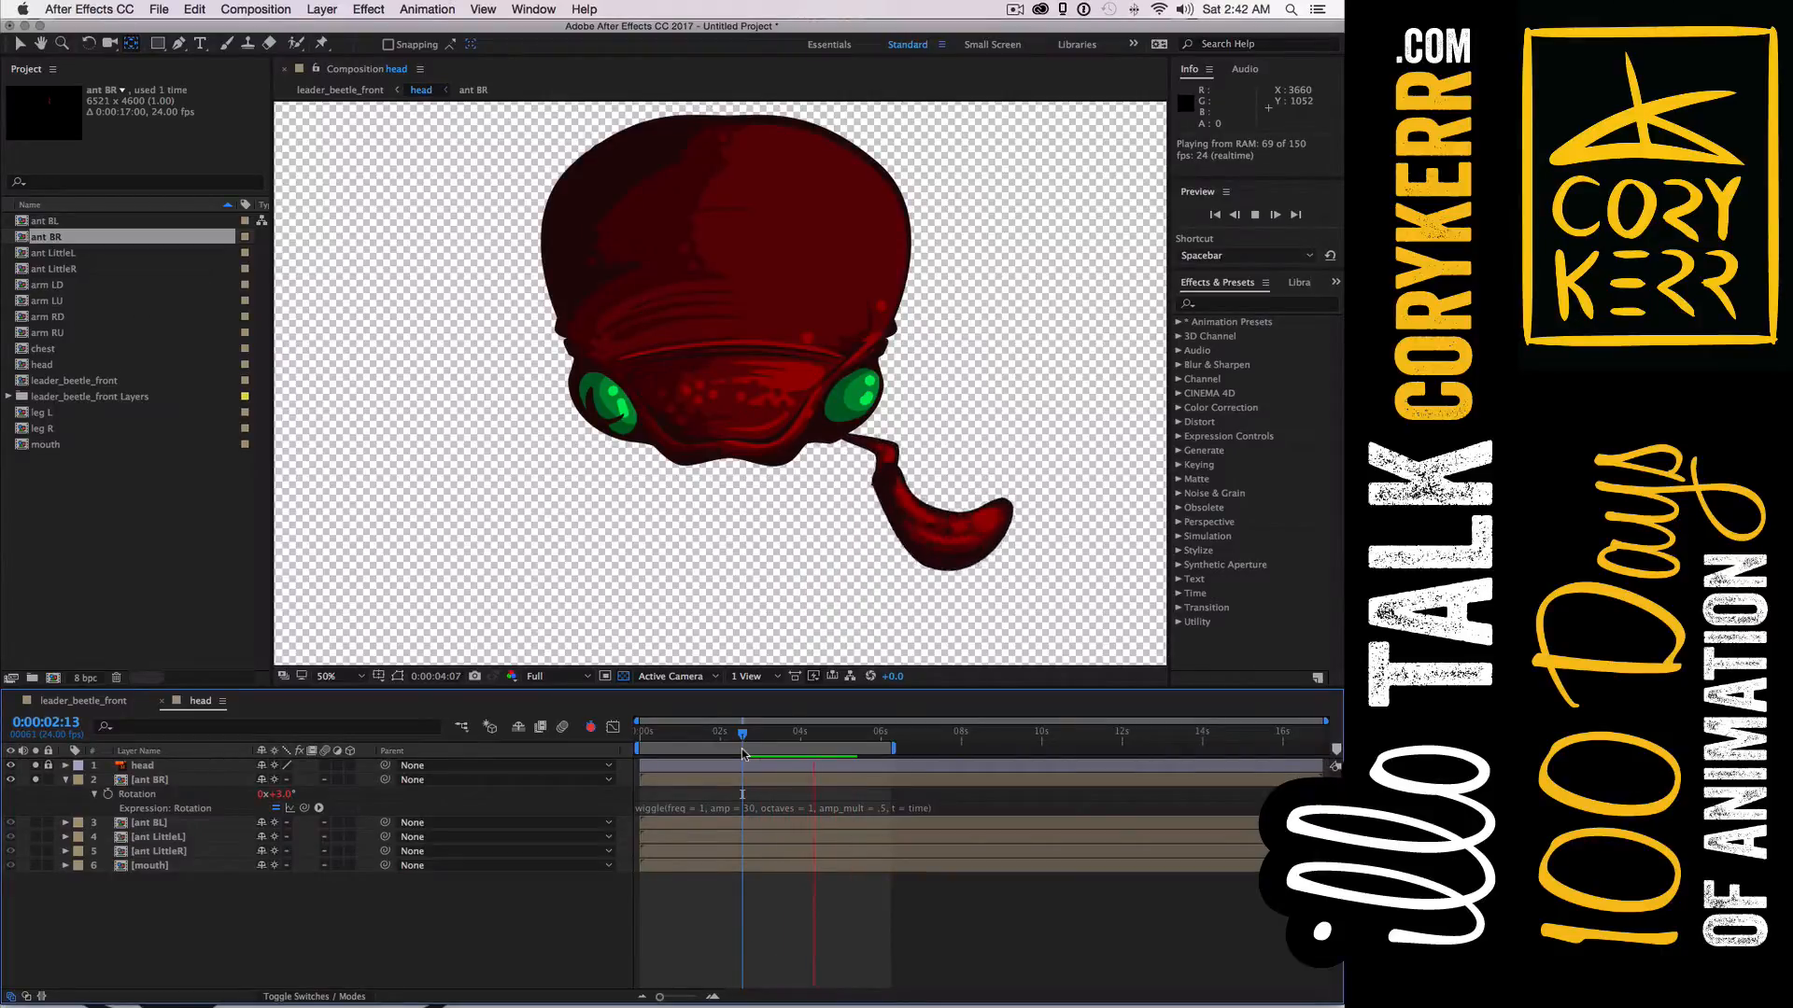
{"action": "key", "text": "space"}
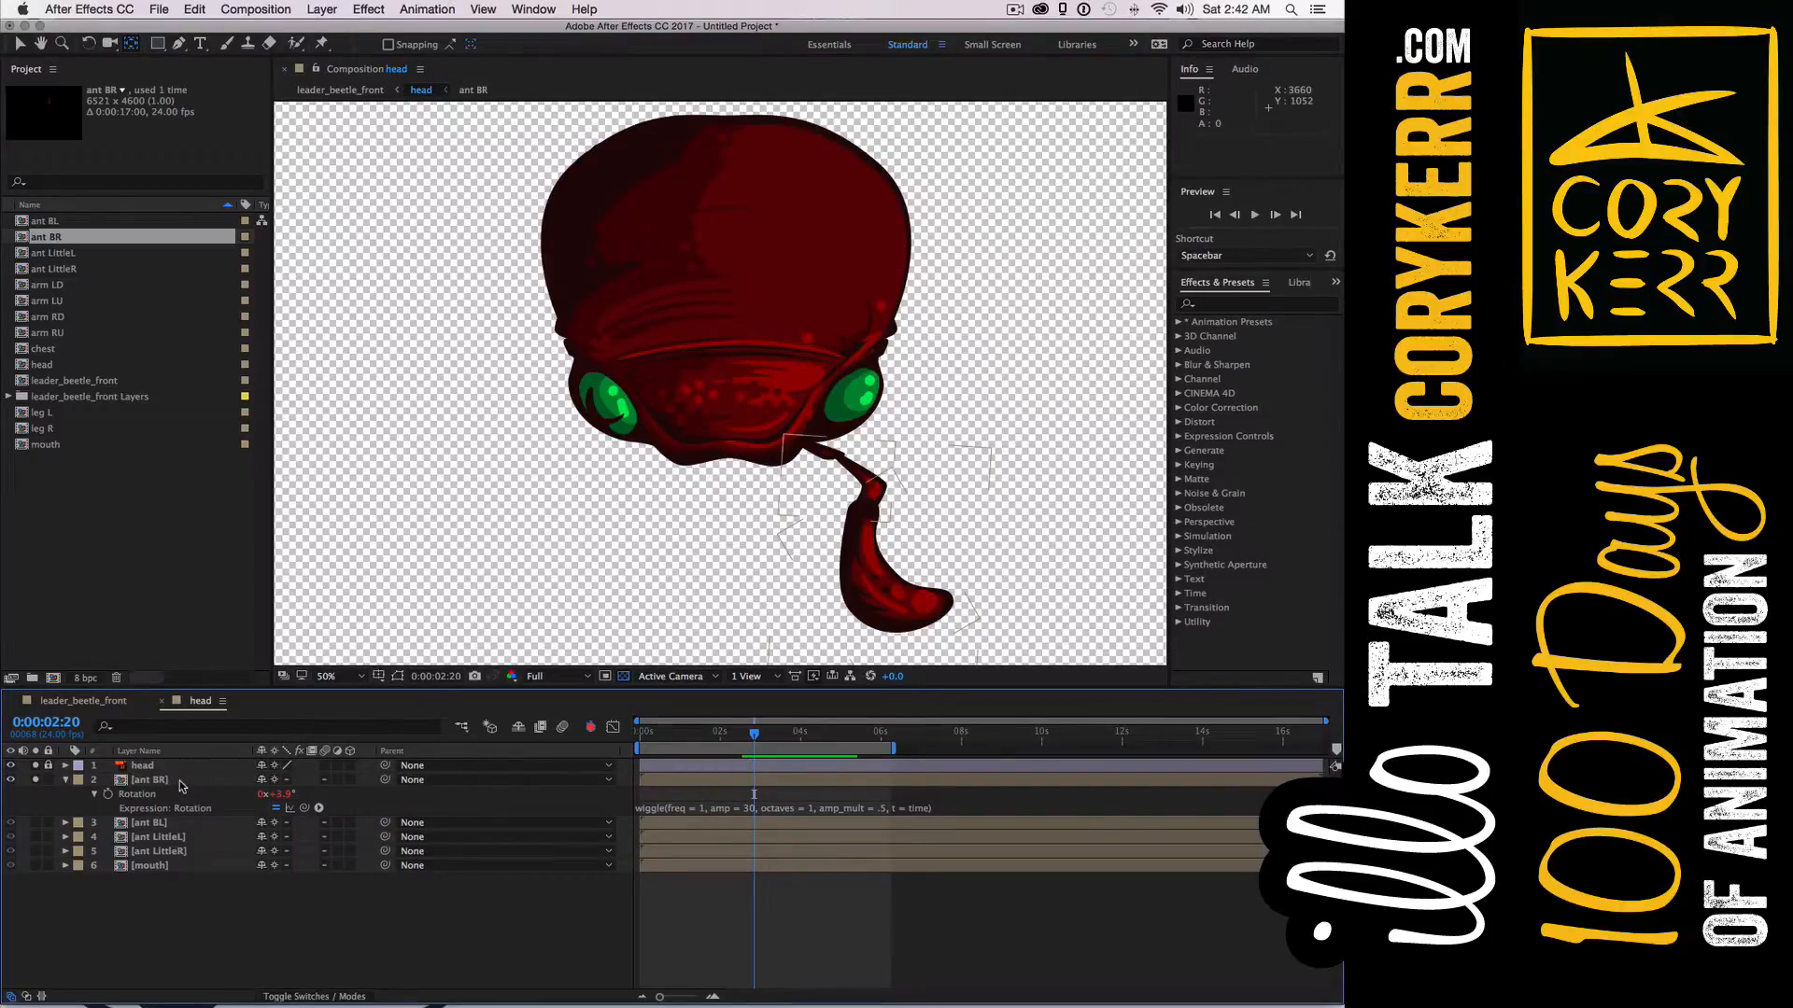
Open the nested ant BR composition, reveal only the ant BR layer's Rotation and move the current time to 0:00:00:17
{"action": "double_click", "coordinate": [180, 783]}
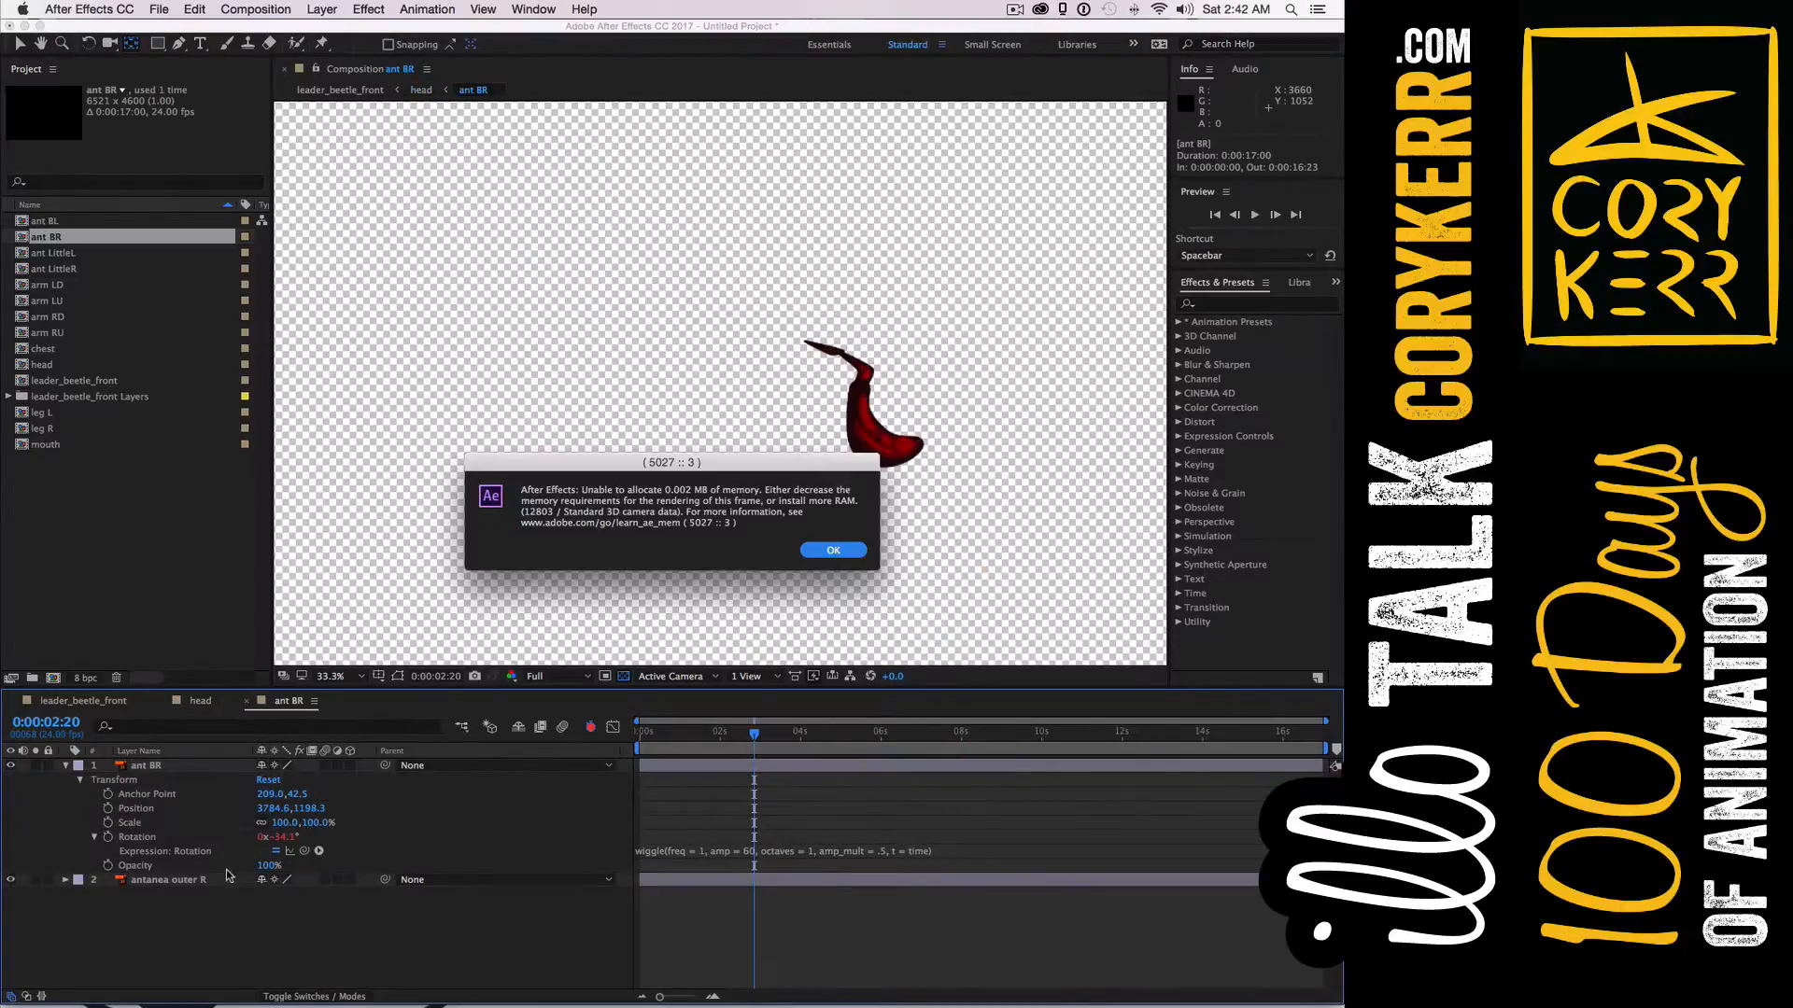
{"action": "left_click", "coordinate": [832, 550]}
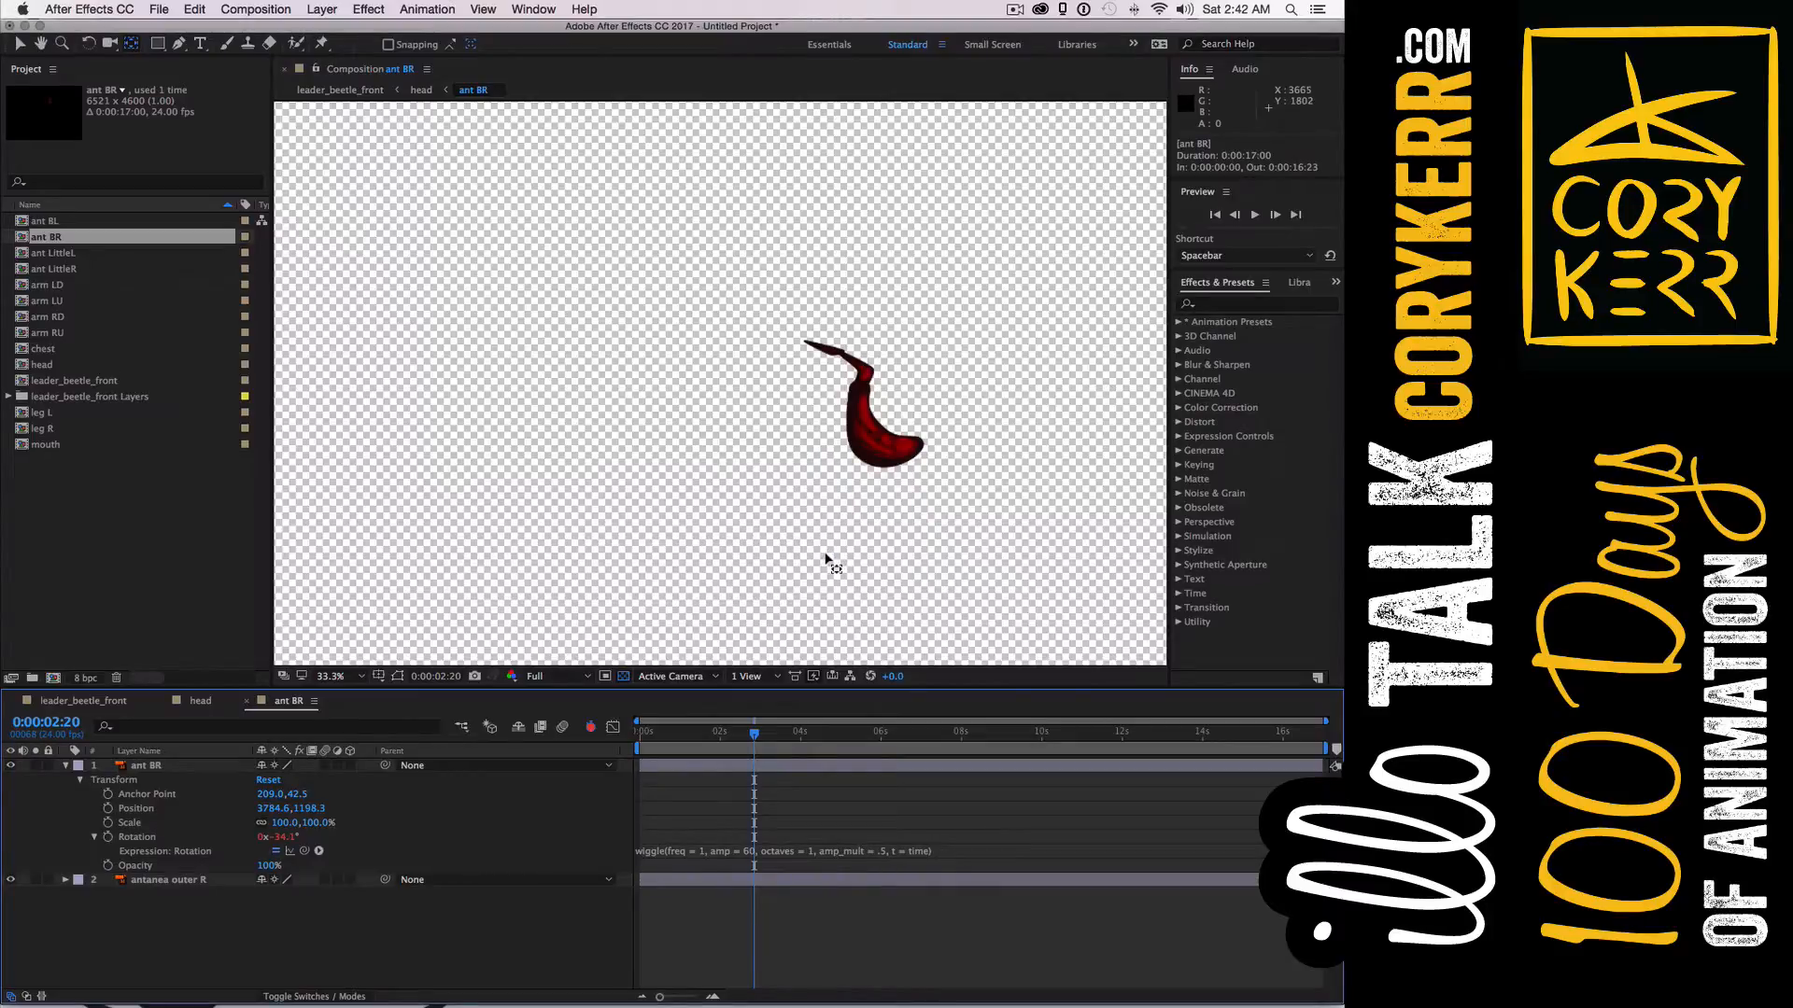
{"action": "left_click", "coordinate": [893, 458]}
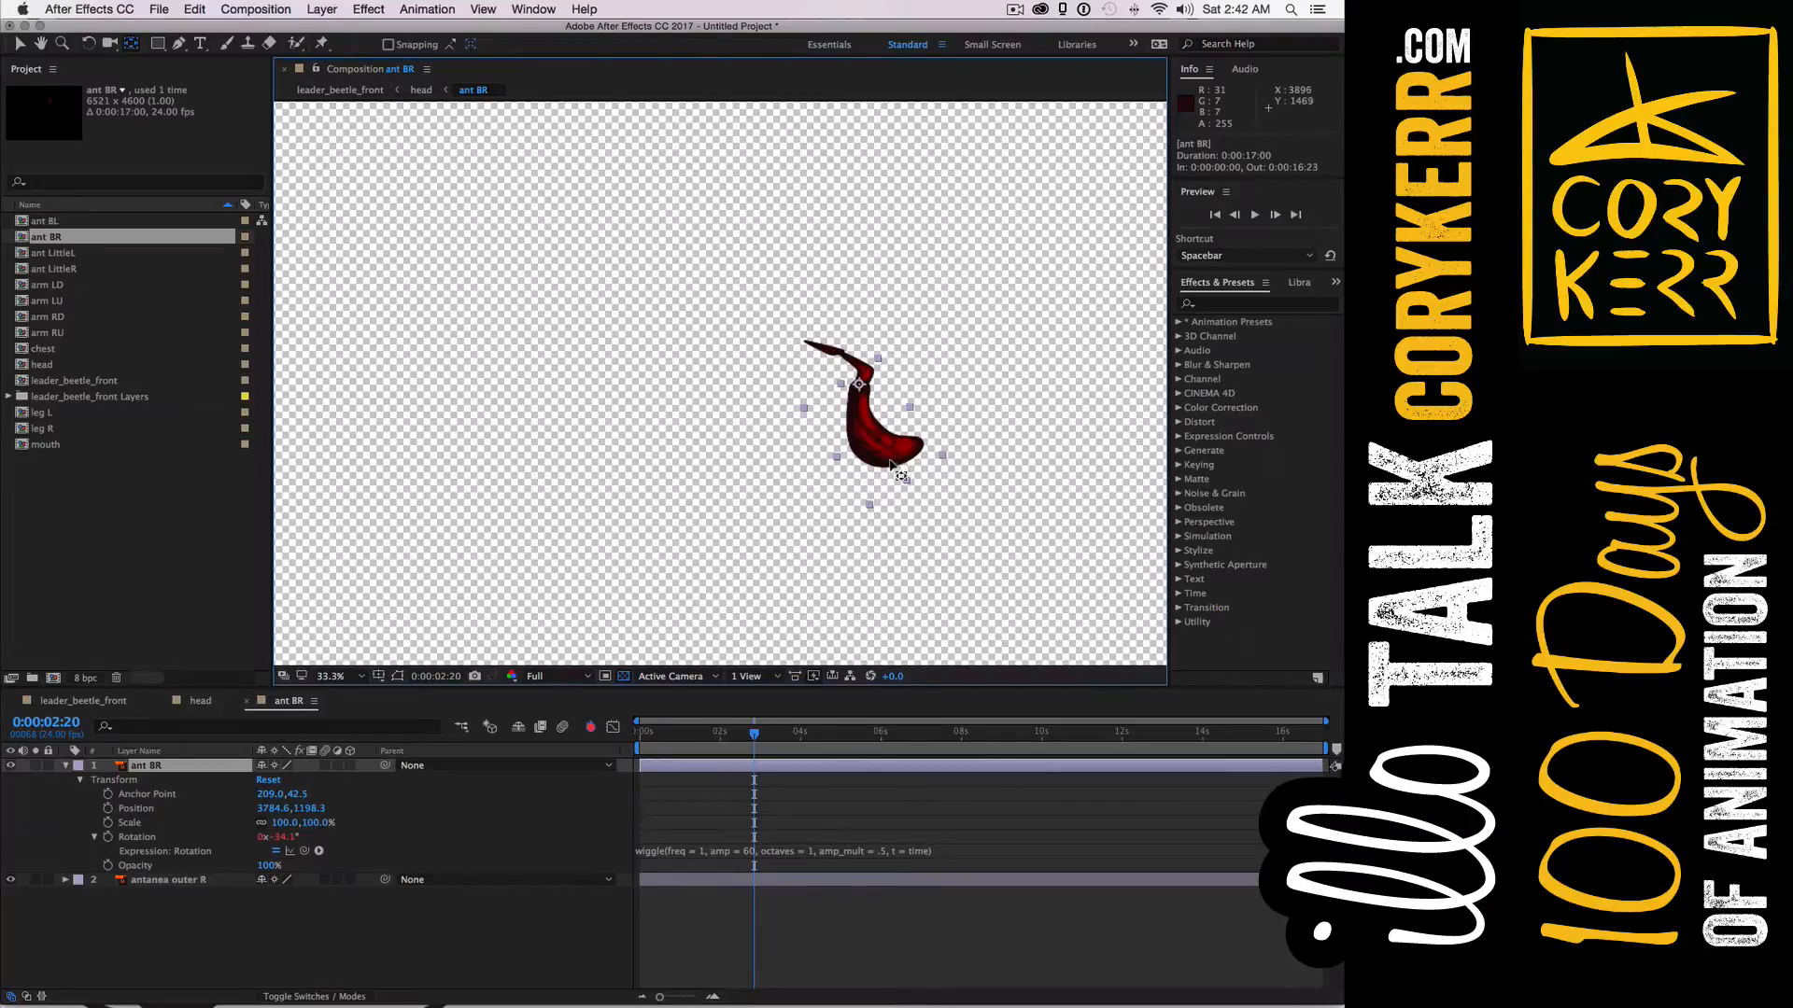
{"action": "key", "text": "r"}
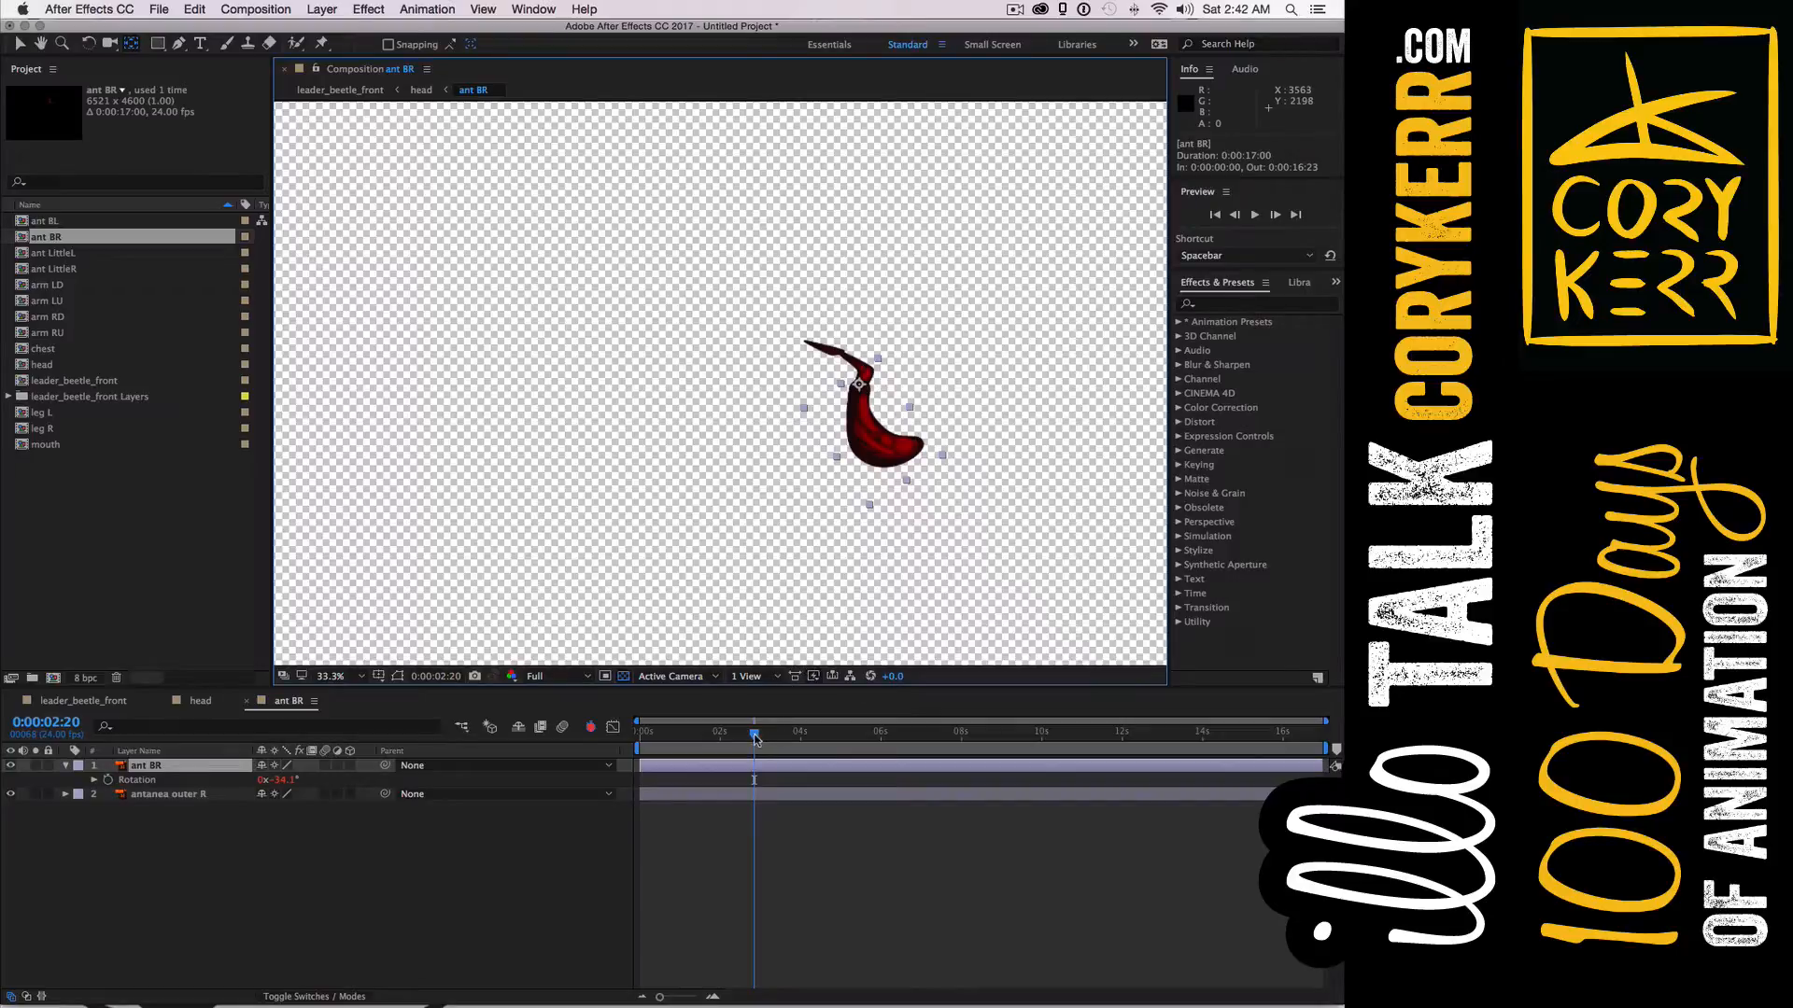
{"action": "left_click_drag", "start_coordinate": [754, 735], "coordinate": [668, 740]}
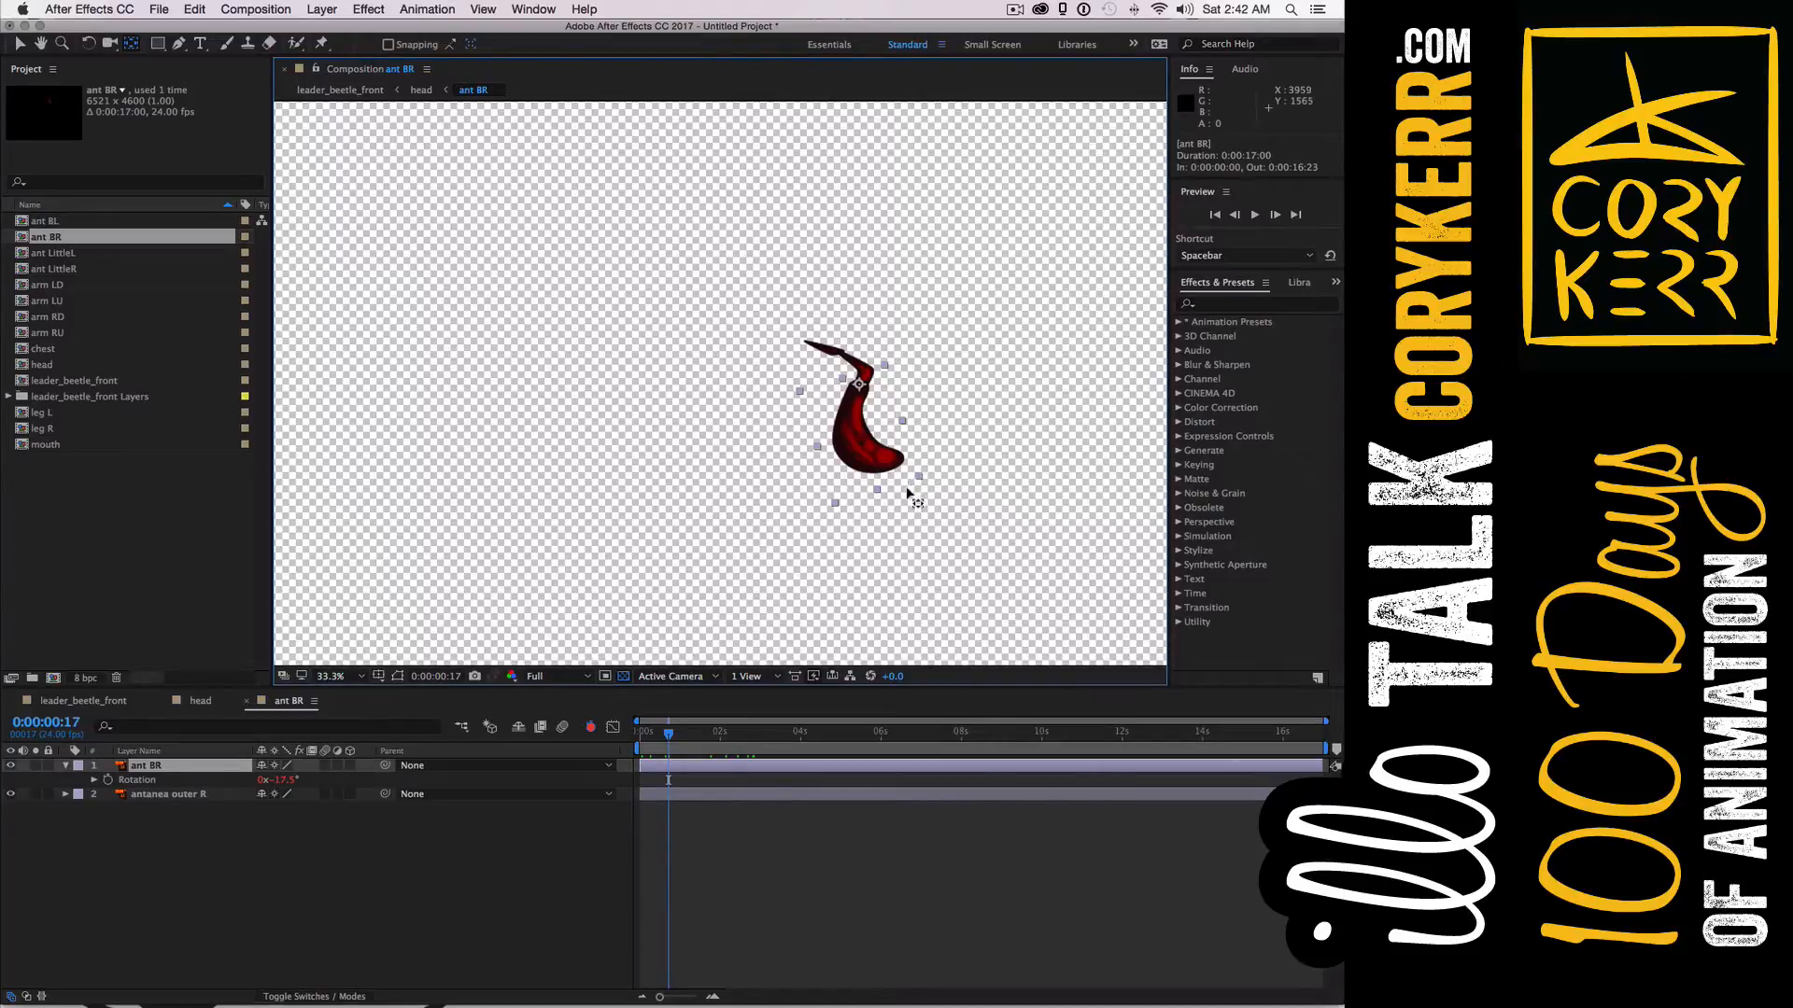
Try rotating the ant BR layer inward, move the resulting Rotation keyframe to 0:00:00:00 and preview the motion
{"action": "left_click", "coordinate": [278, 781]}
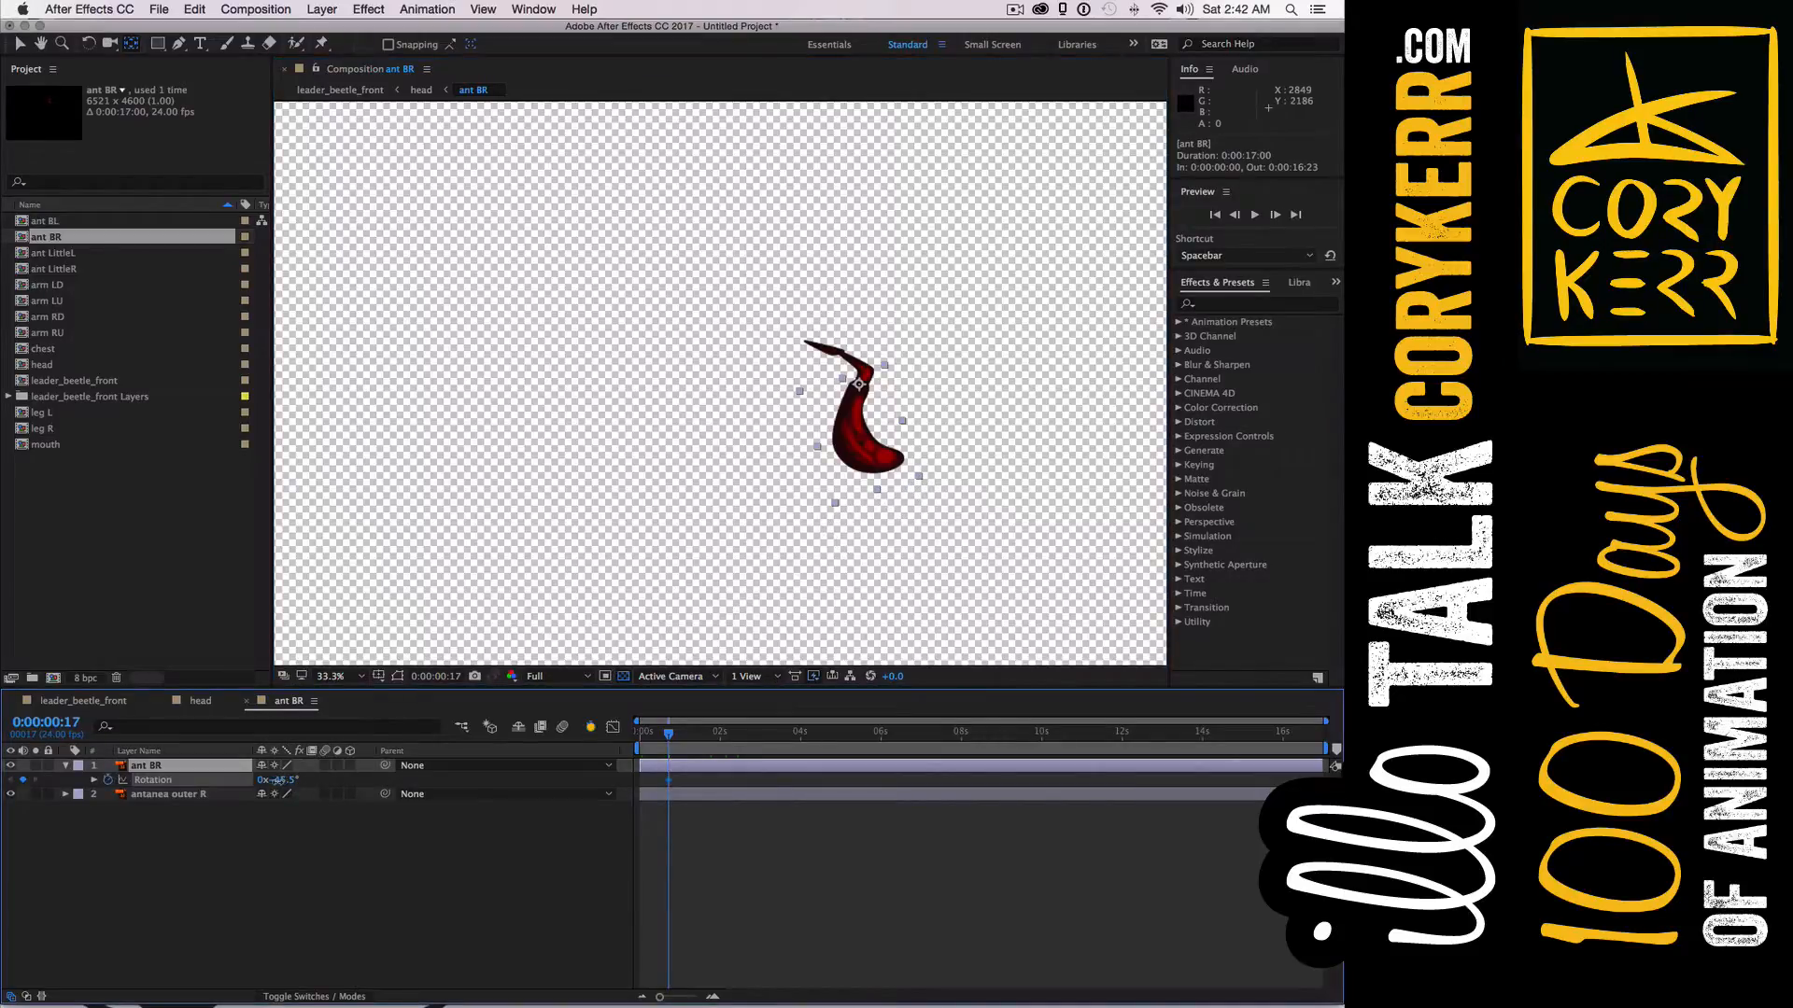
{"action": "left_click_drag", "start_coordinate": [278, 781], "coordinate": [373, 798]}
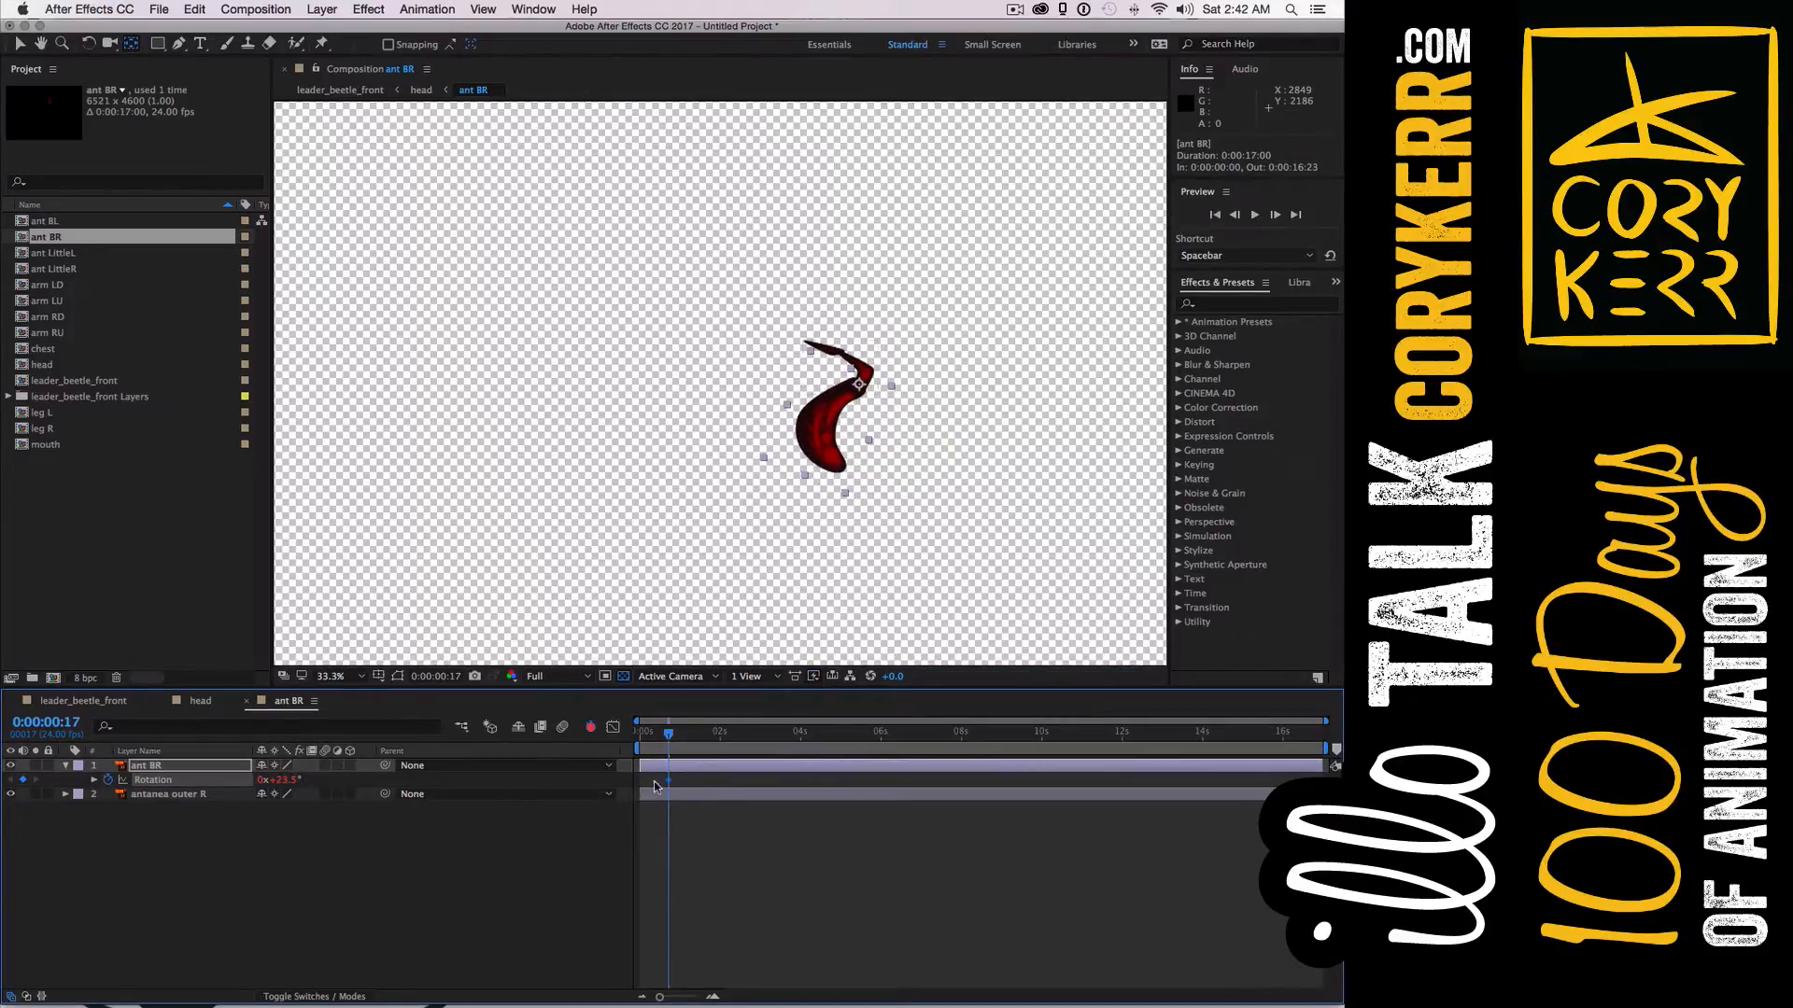
{"action": "left_click_drag", "start_coordinate": [670, 784], "coordinate": [640, 788]}
{"action": "key", "text": "Home"}
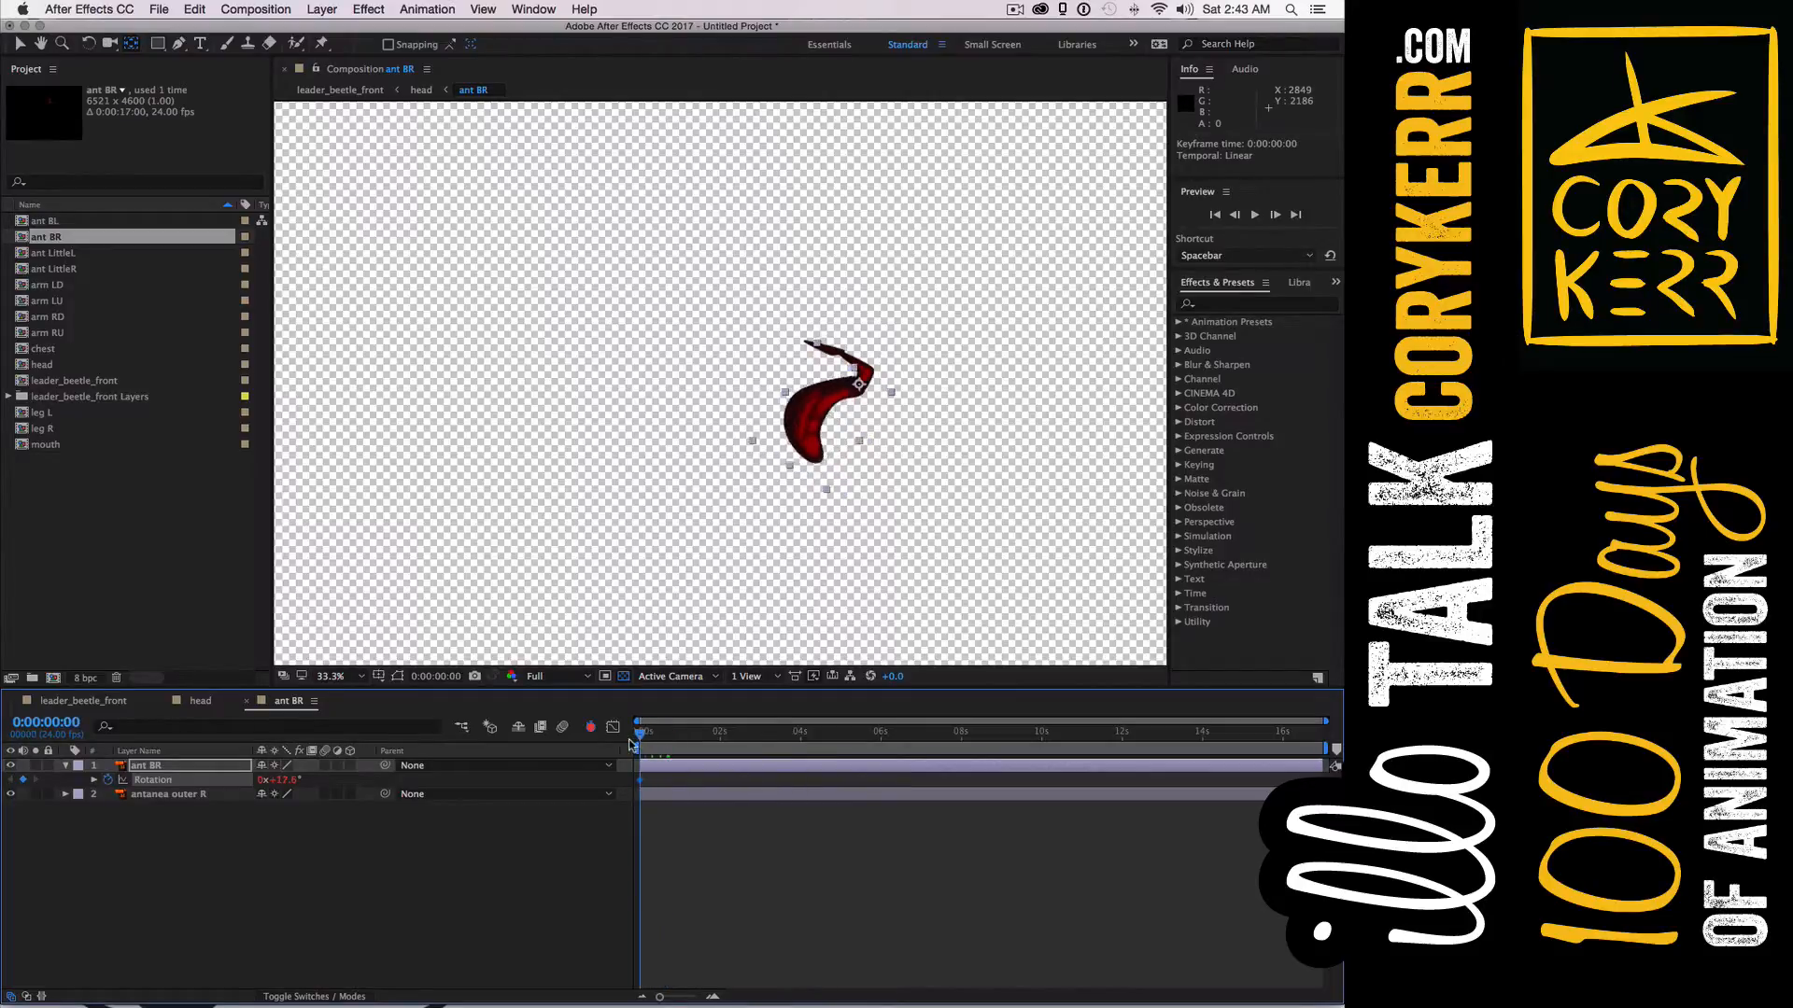
{"action": "key", "text": "space"}
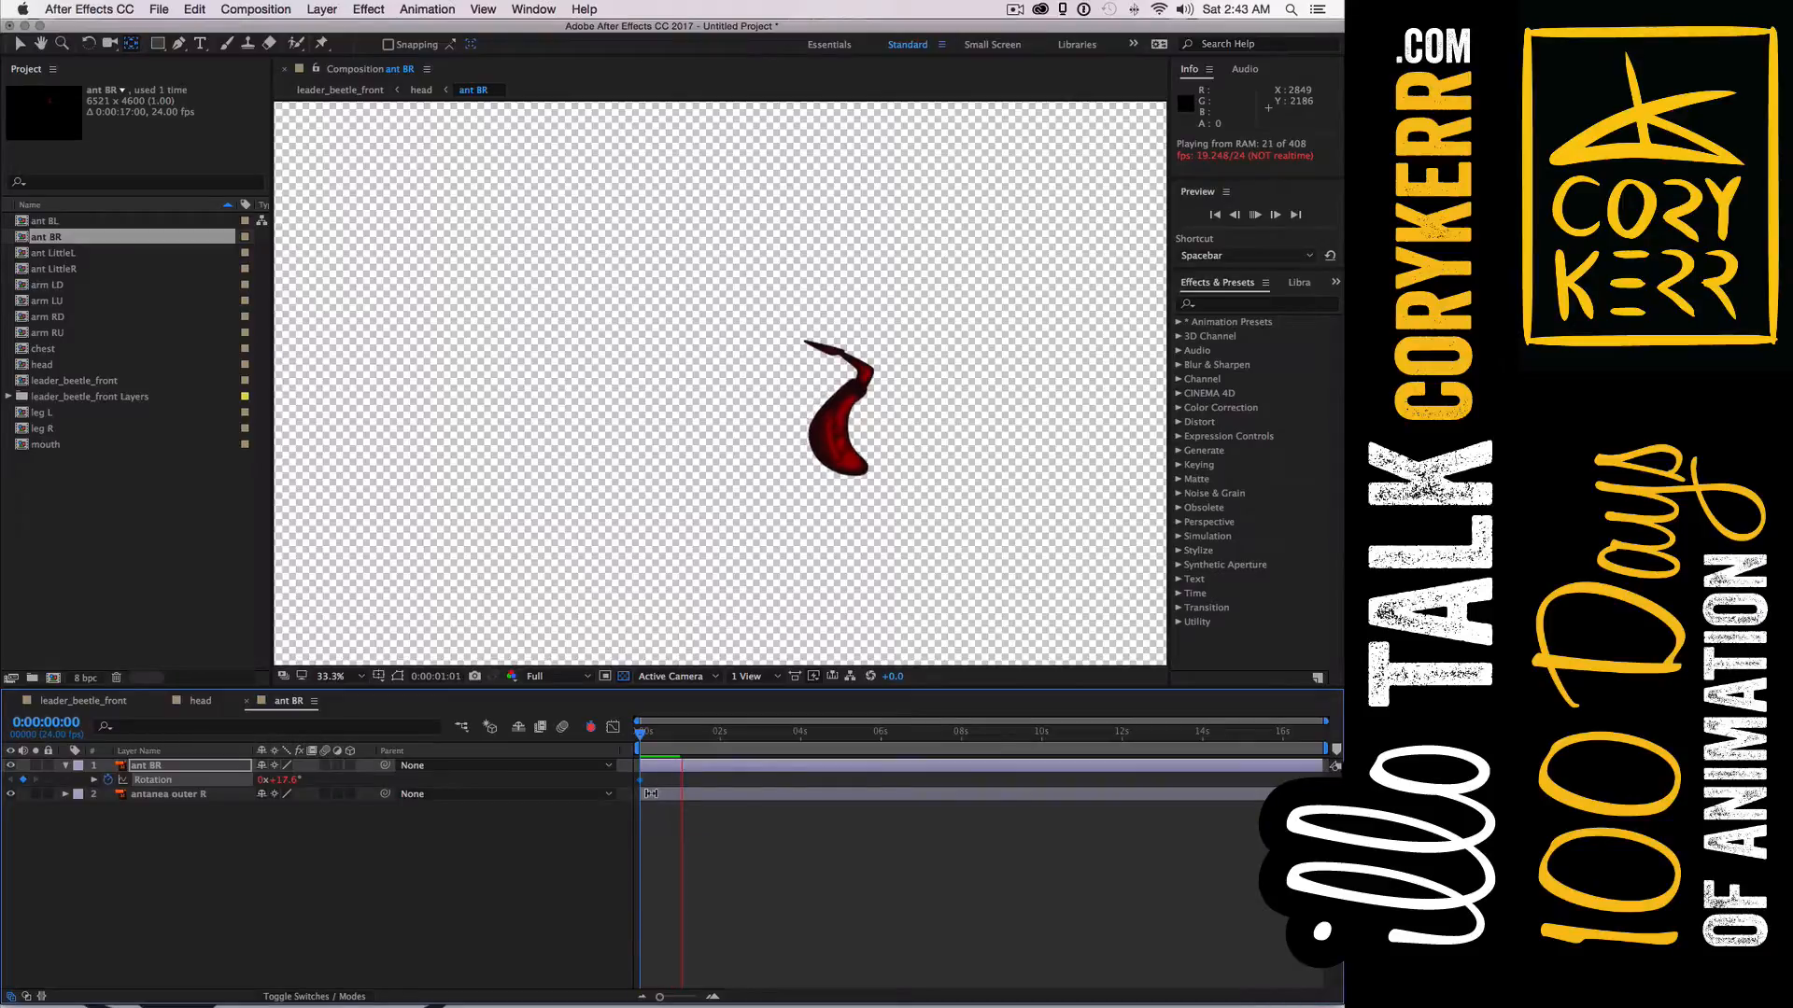
{"action": "key", "text": "space"}
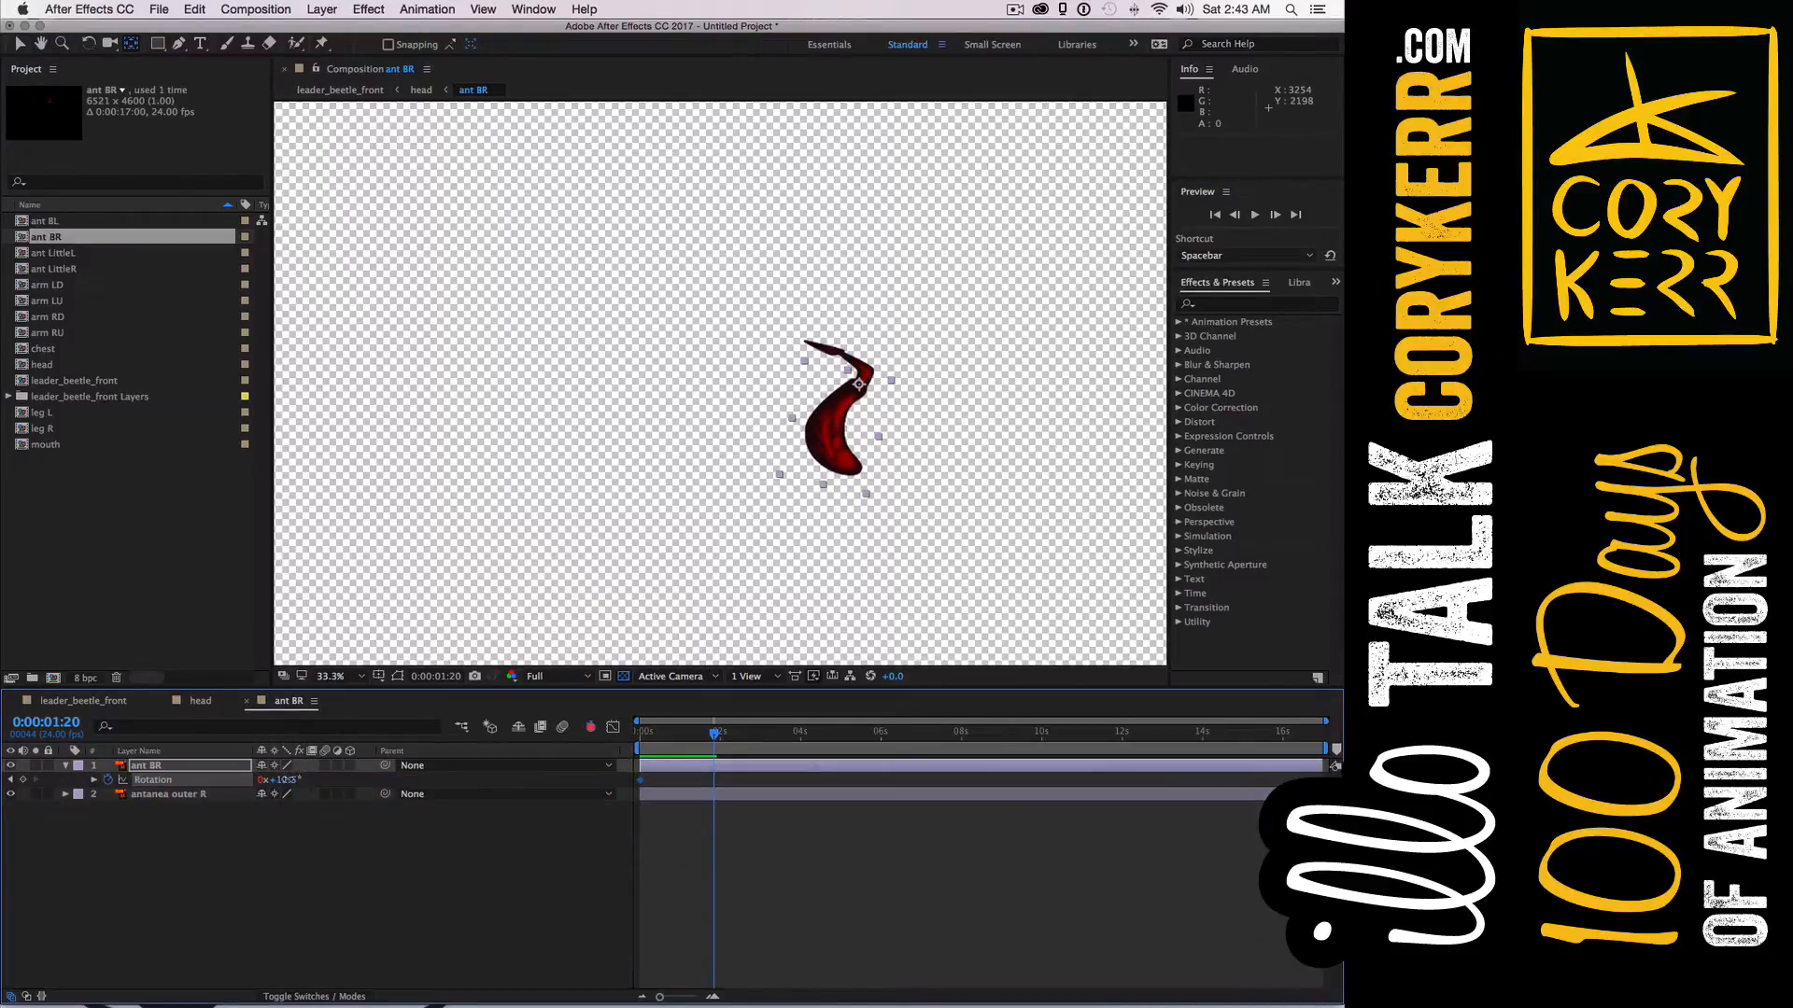
Rotate ant BR back outward to about -12.5° at 0:00:01:20 and delete the Rotation keyframe at the start
{"action": "left_click_drag", "start_coordinate": [295, 780], "coordinate": [348, 803]}
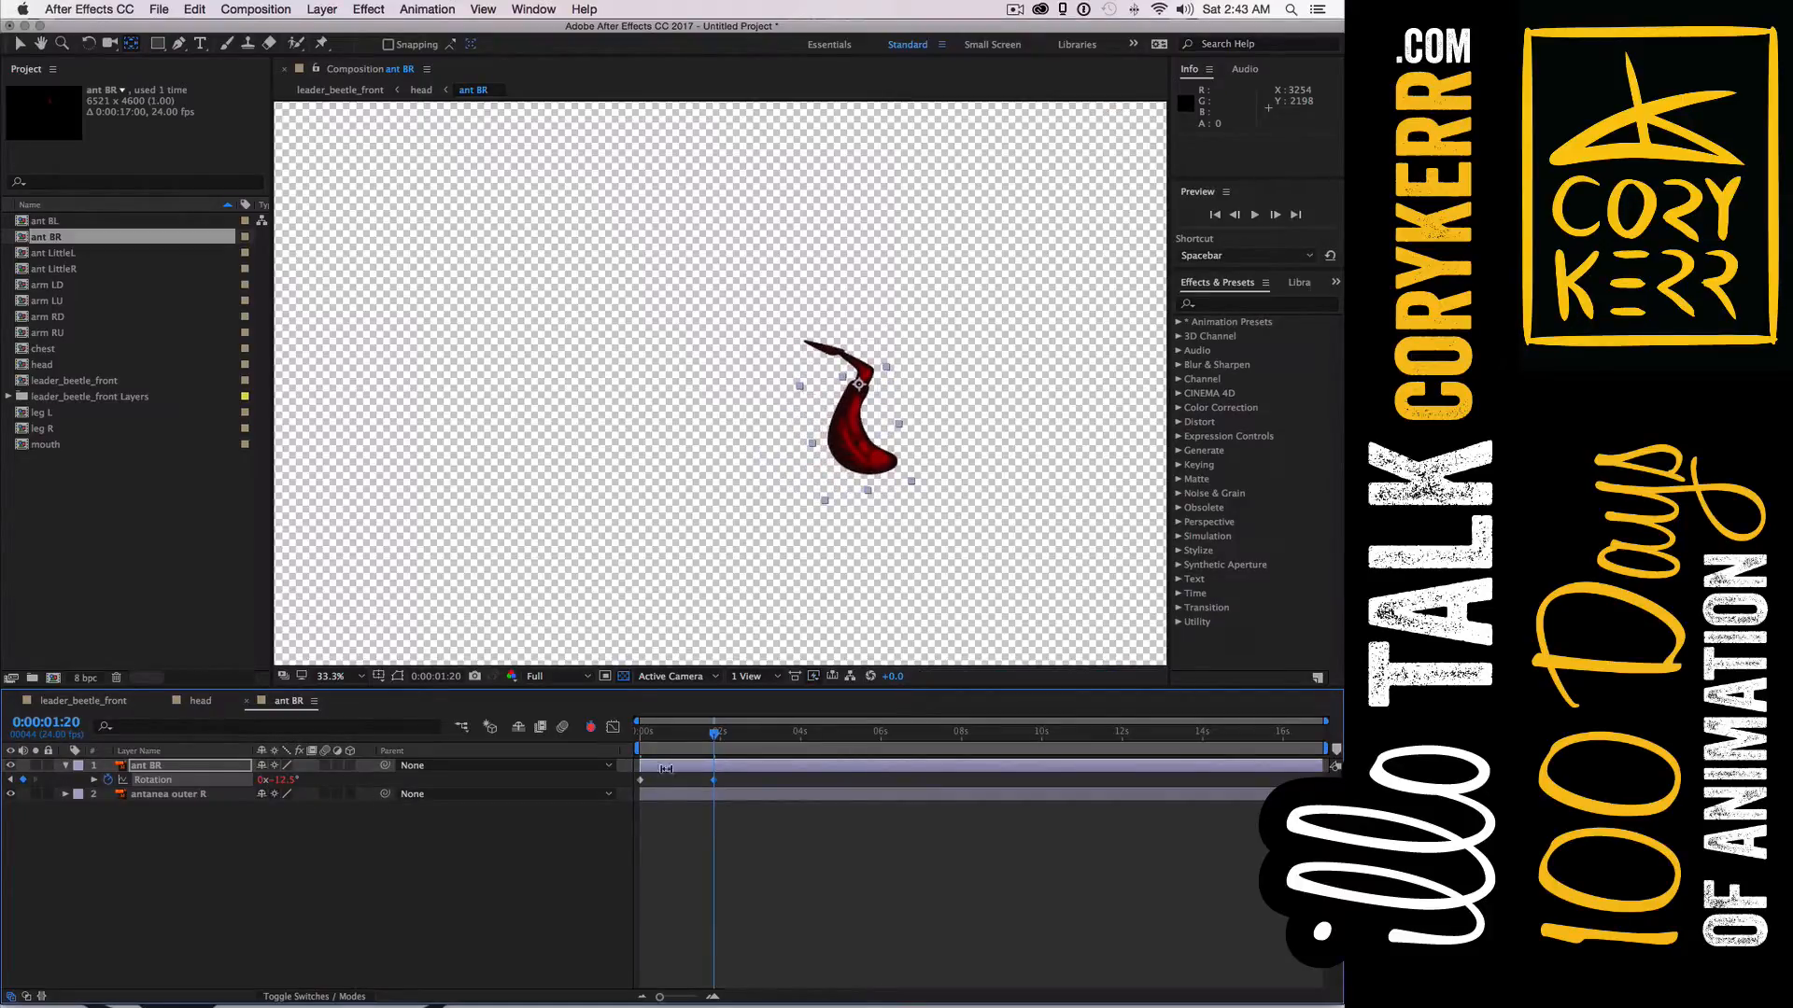
{"action": "left_click", "coordinate": [641, 780]}
{"action": "key", "text": "BackSpace"}
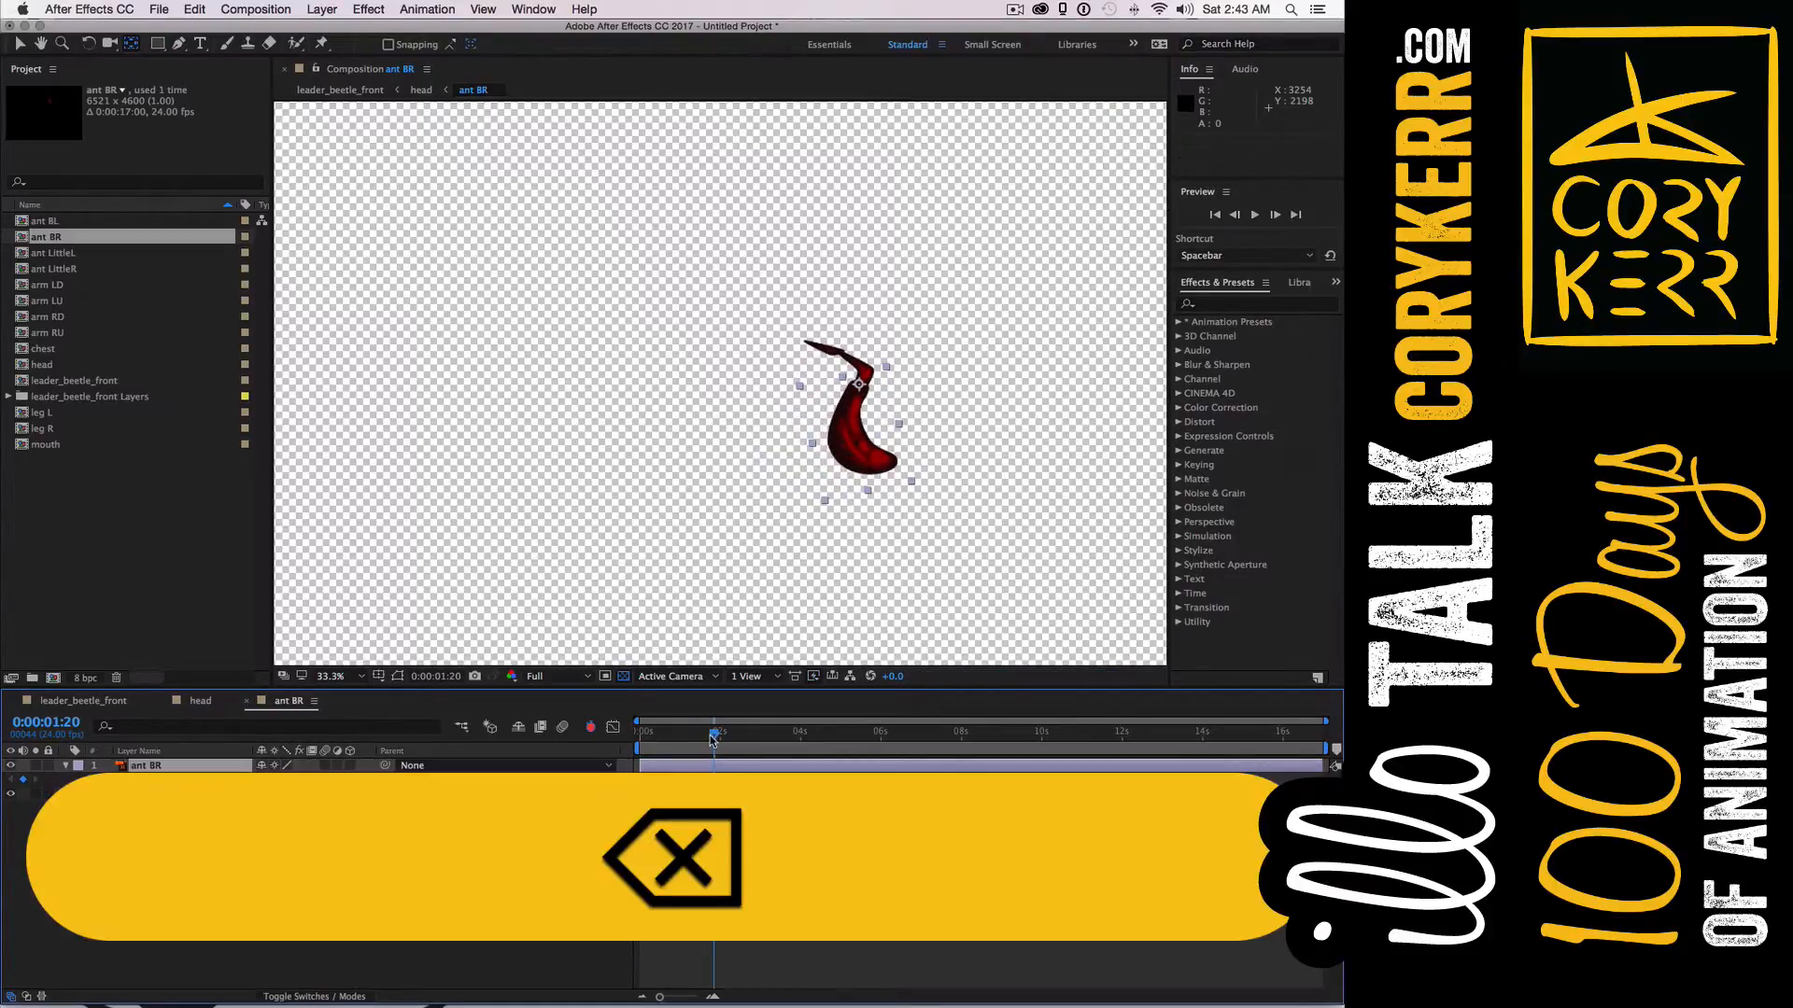
Preview the ant BR composition and delete the remaining Rotation keyframe at 0:00:01:20 on the ant BR layer
{"action": "key", "text": "space"}
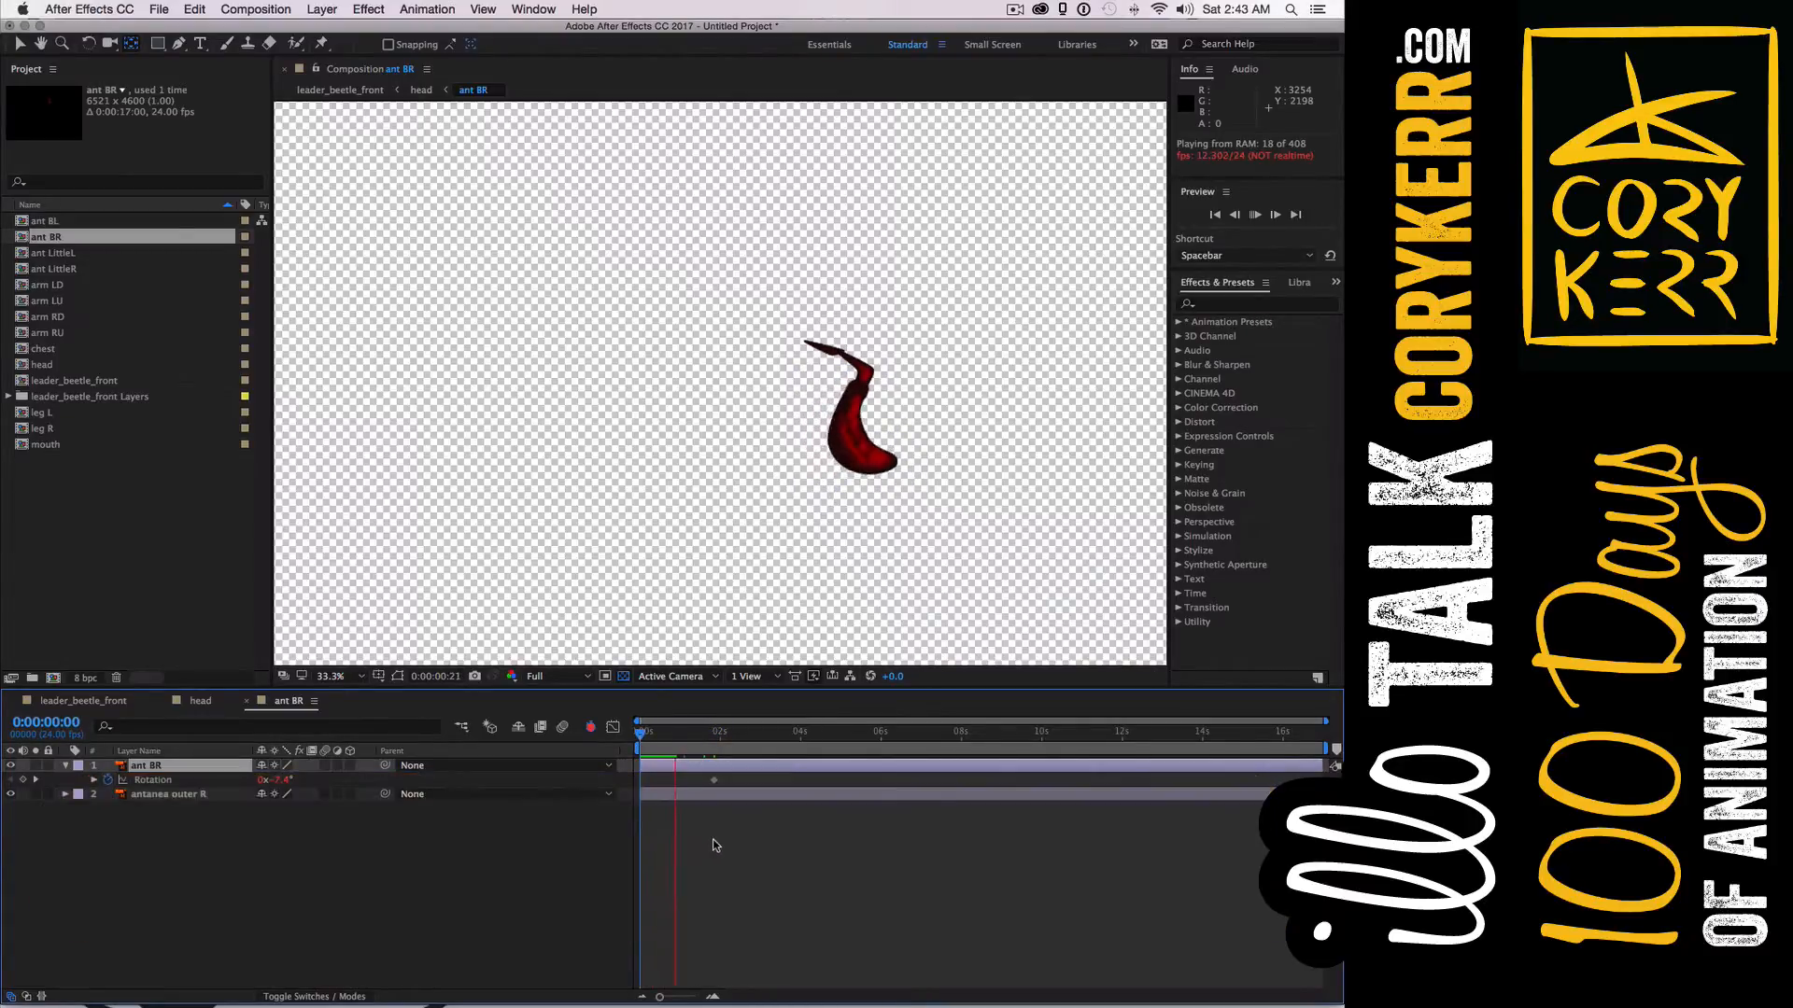
{"action": "key", "text": "space"}
{"action": "left_click", "coordinate": [714, 779]}
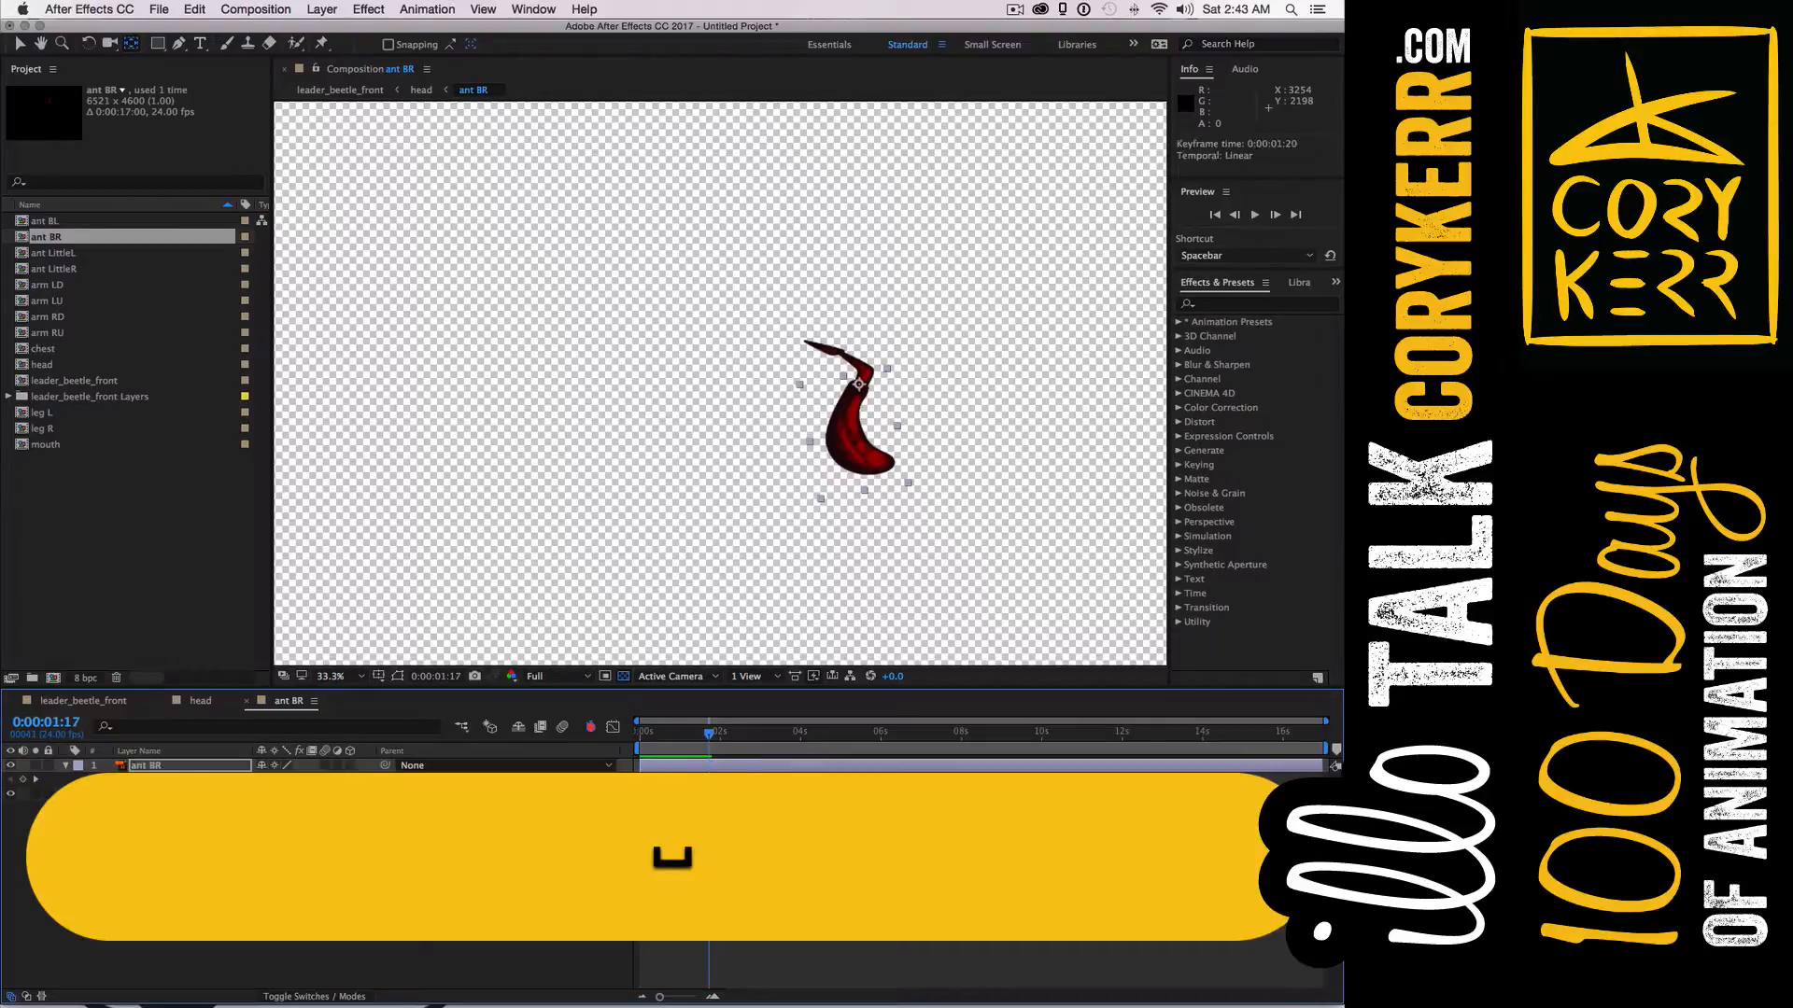
{"action": "key", "text": "BackSpace"}
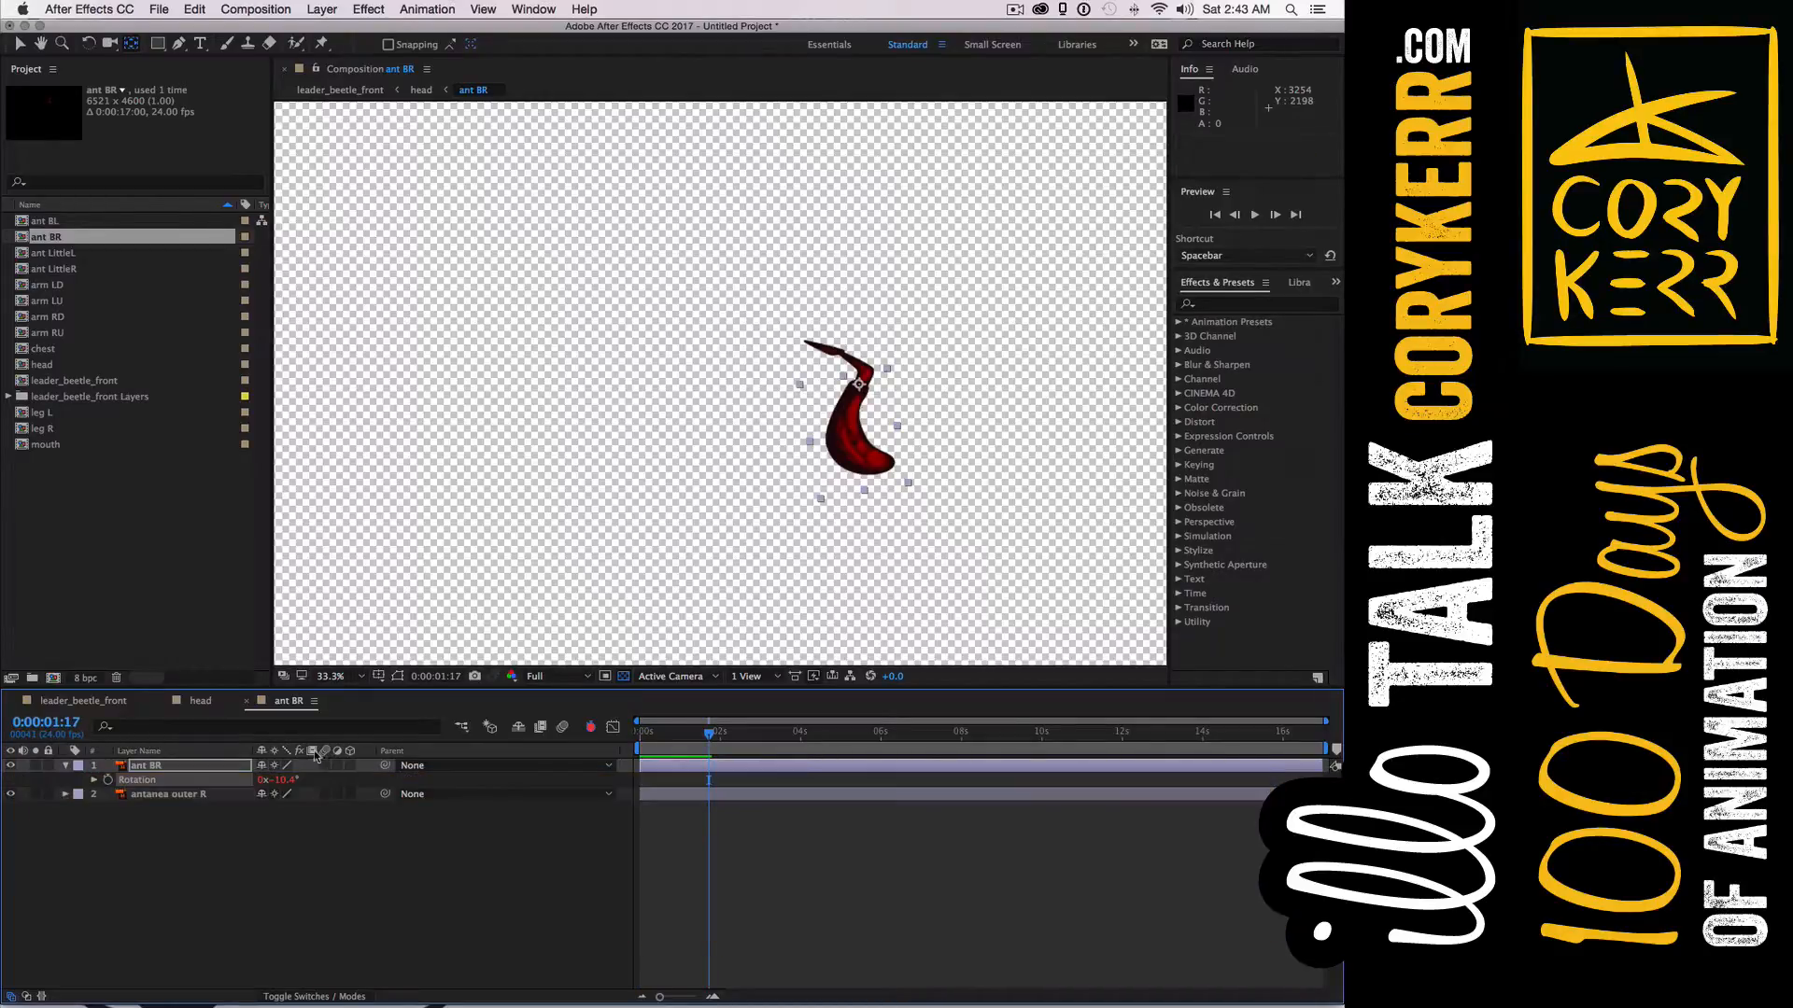
Preview the ant BR antenna's motion from the start of the head composition and briefly check the nested ant BR composition
{"action": "left_click", "coordinate": [248, 701]}
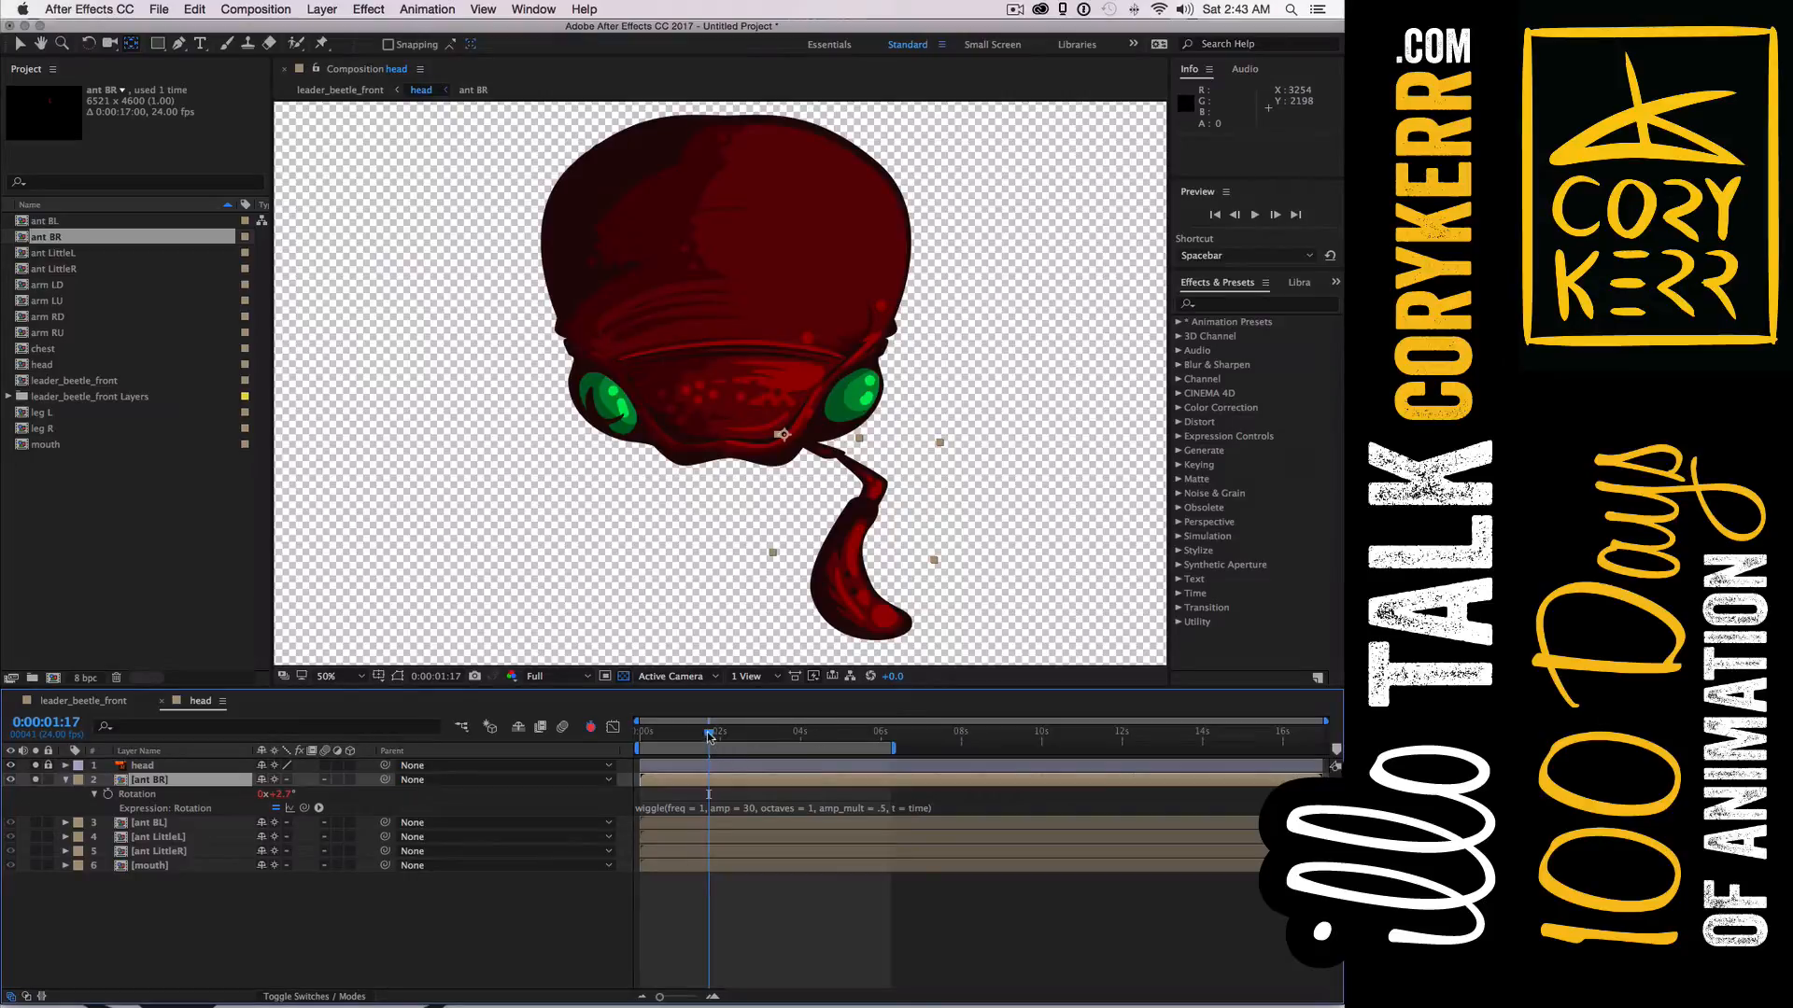
{"action": "left_click_drag", "start_coordinate": [707, 736], "coordinate": [638, 742]}
{"action": "key", "text": "space"}
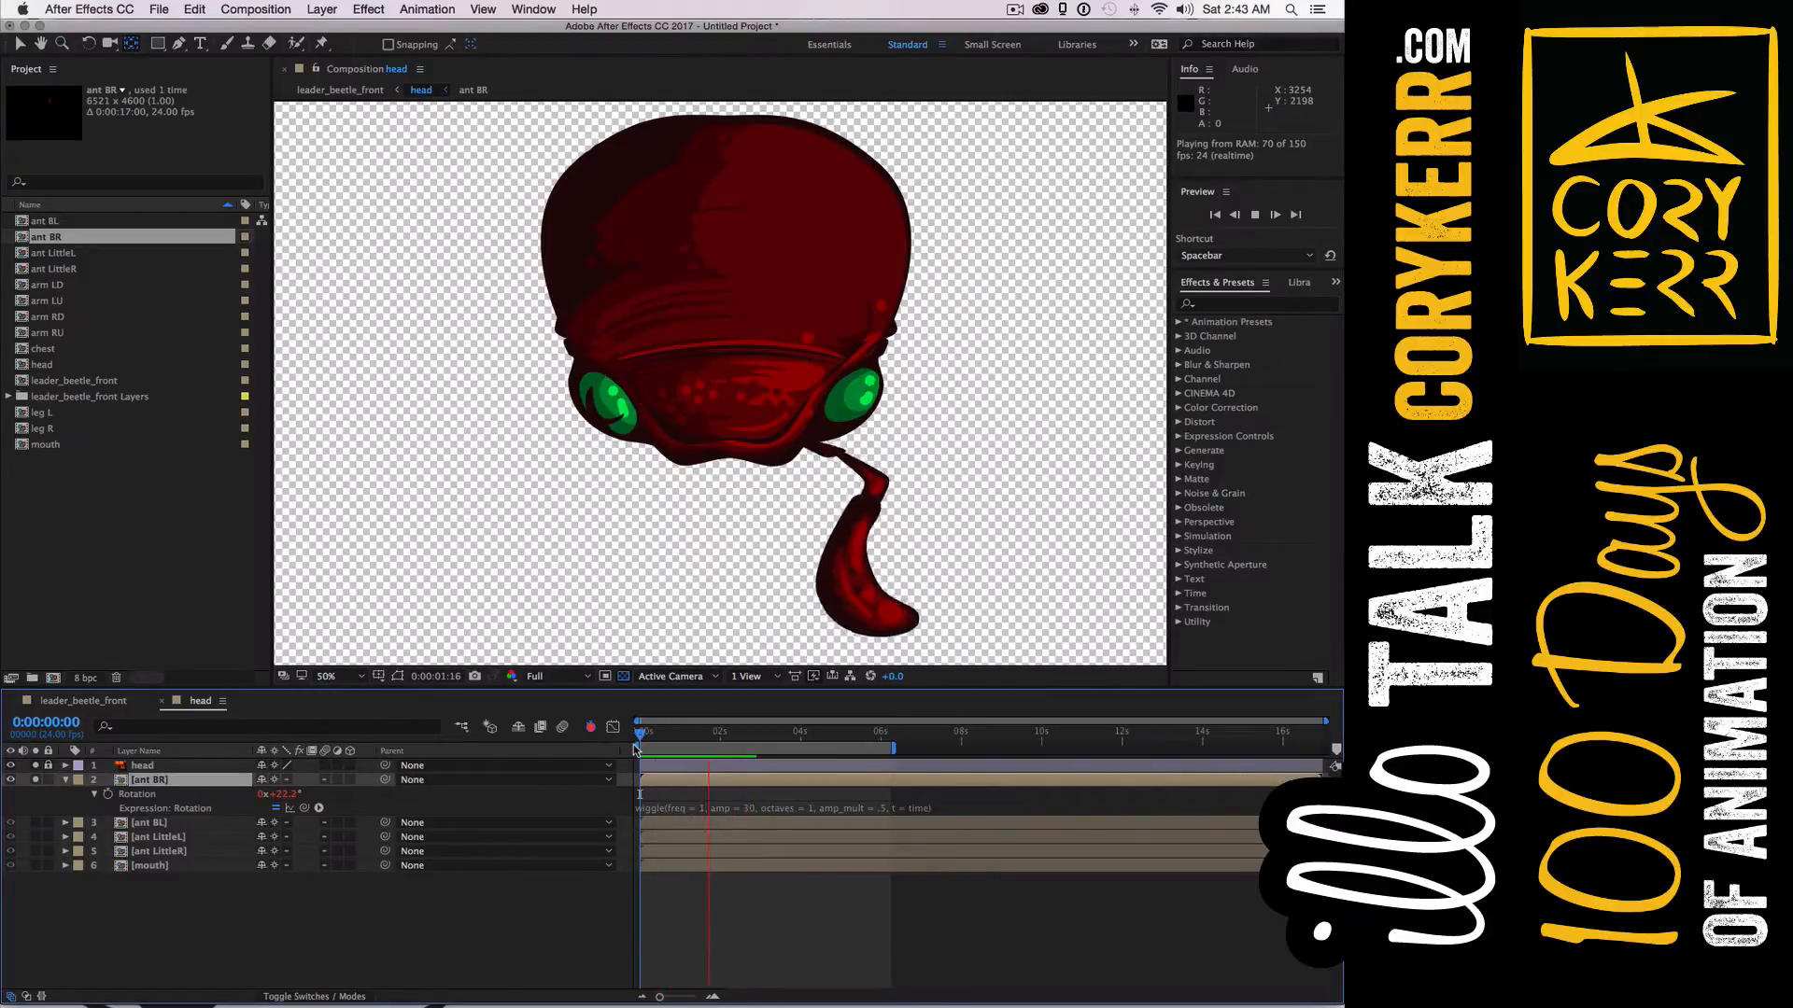
{"action": "key", "text": "space"}
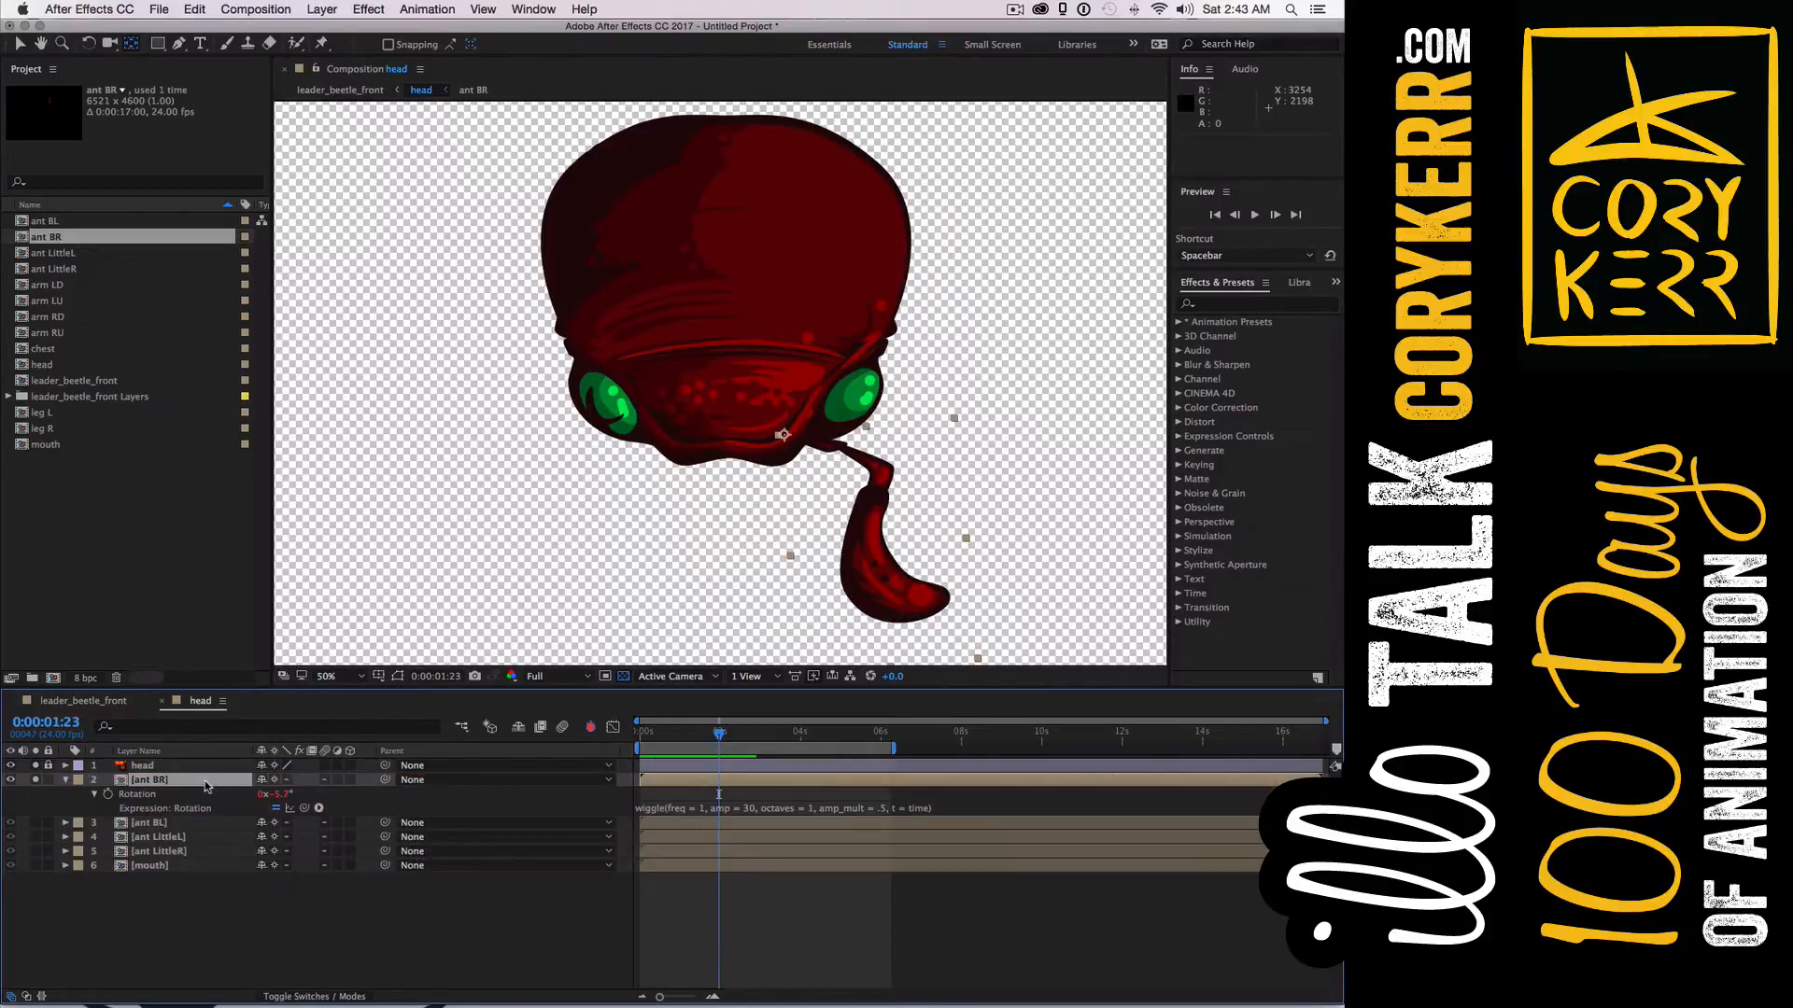
{"action": "double_click", "coordinate": [203, 778]}
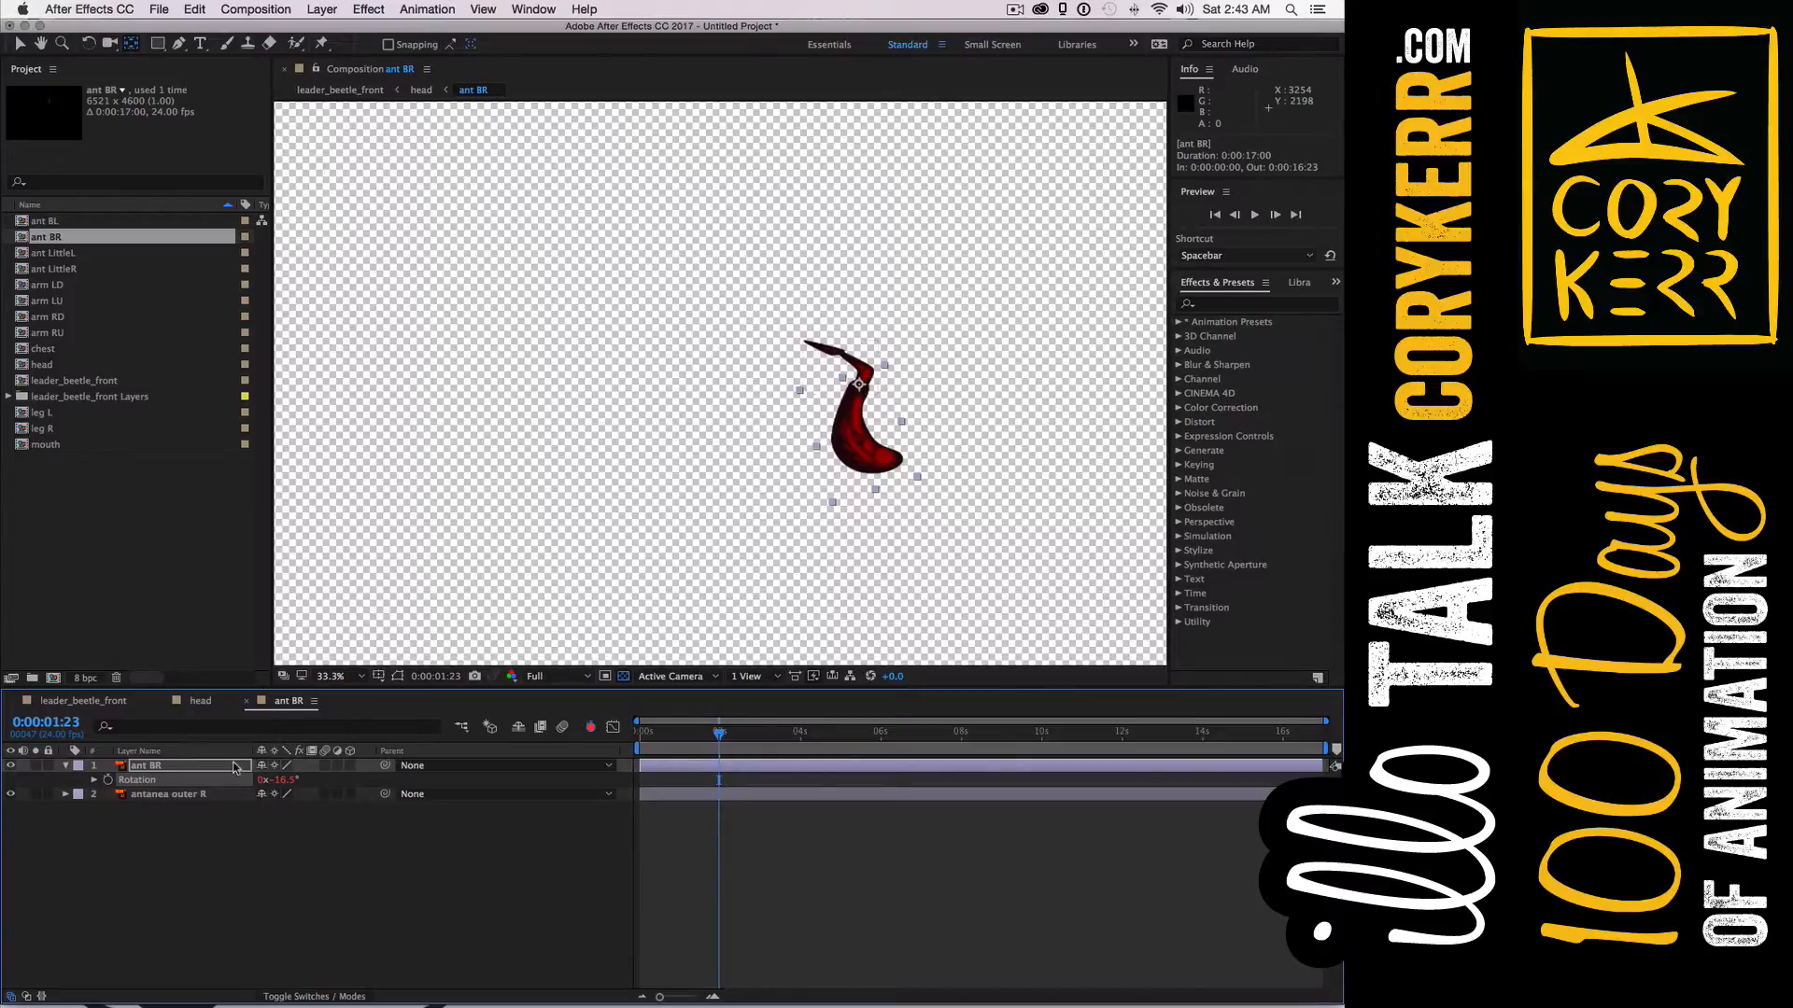
{"action": "left_click", "coordinate": [248, 702]}
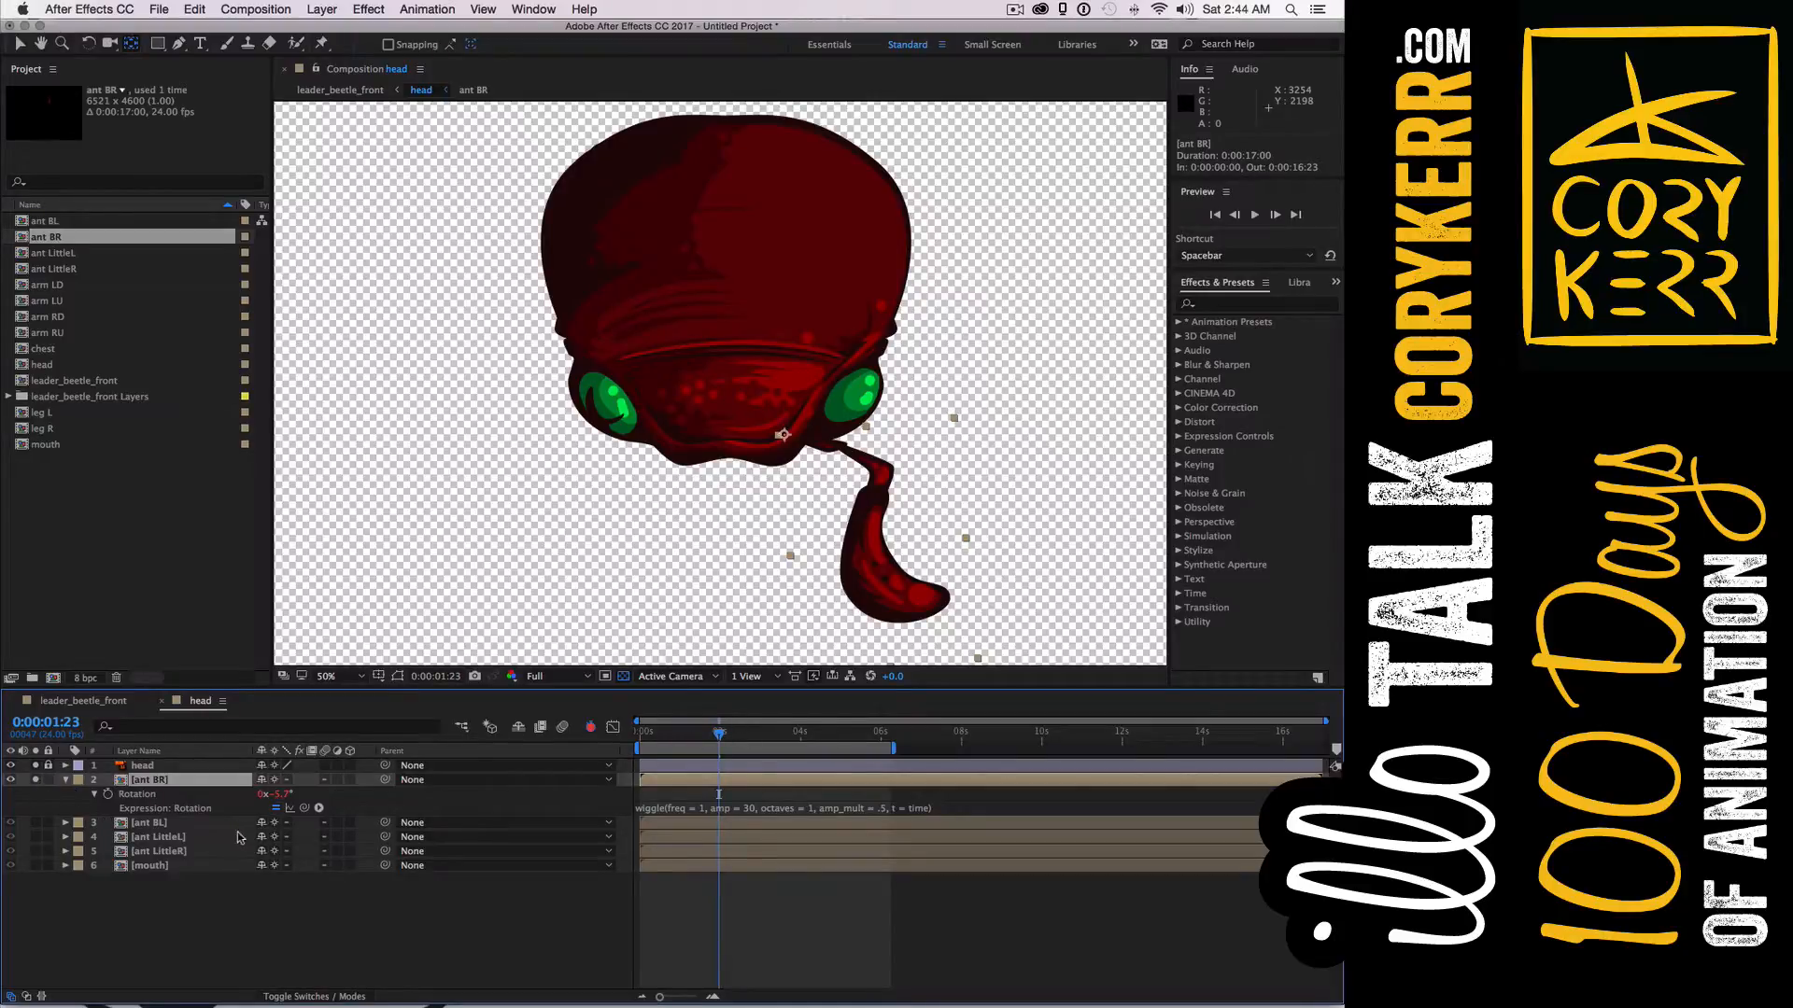
Copy the wiggle expression from ant BR's Rotation and solo the ant BL layer as well
{"action": "left_click", "coordinate": [680, 810]}
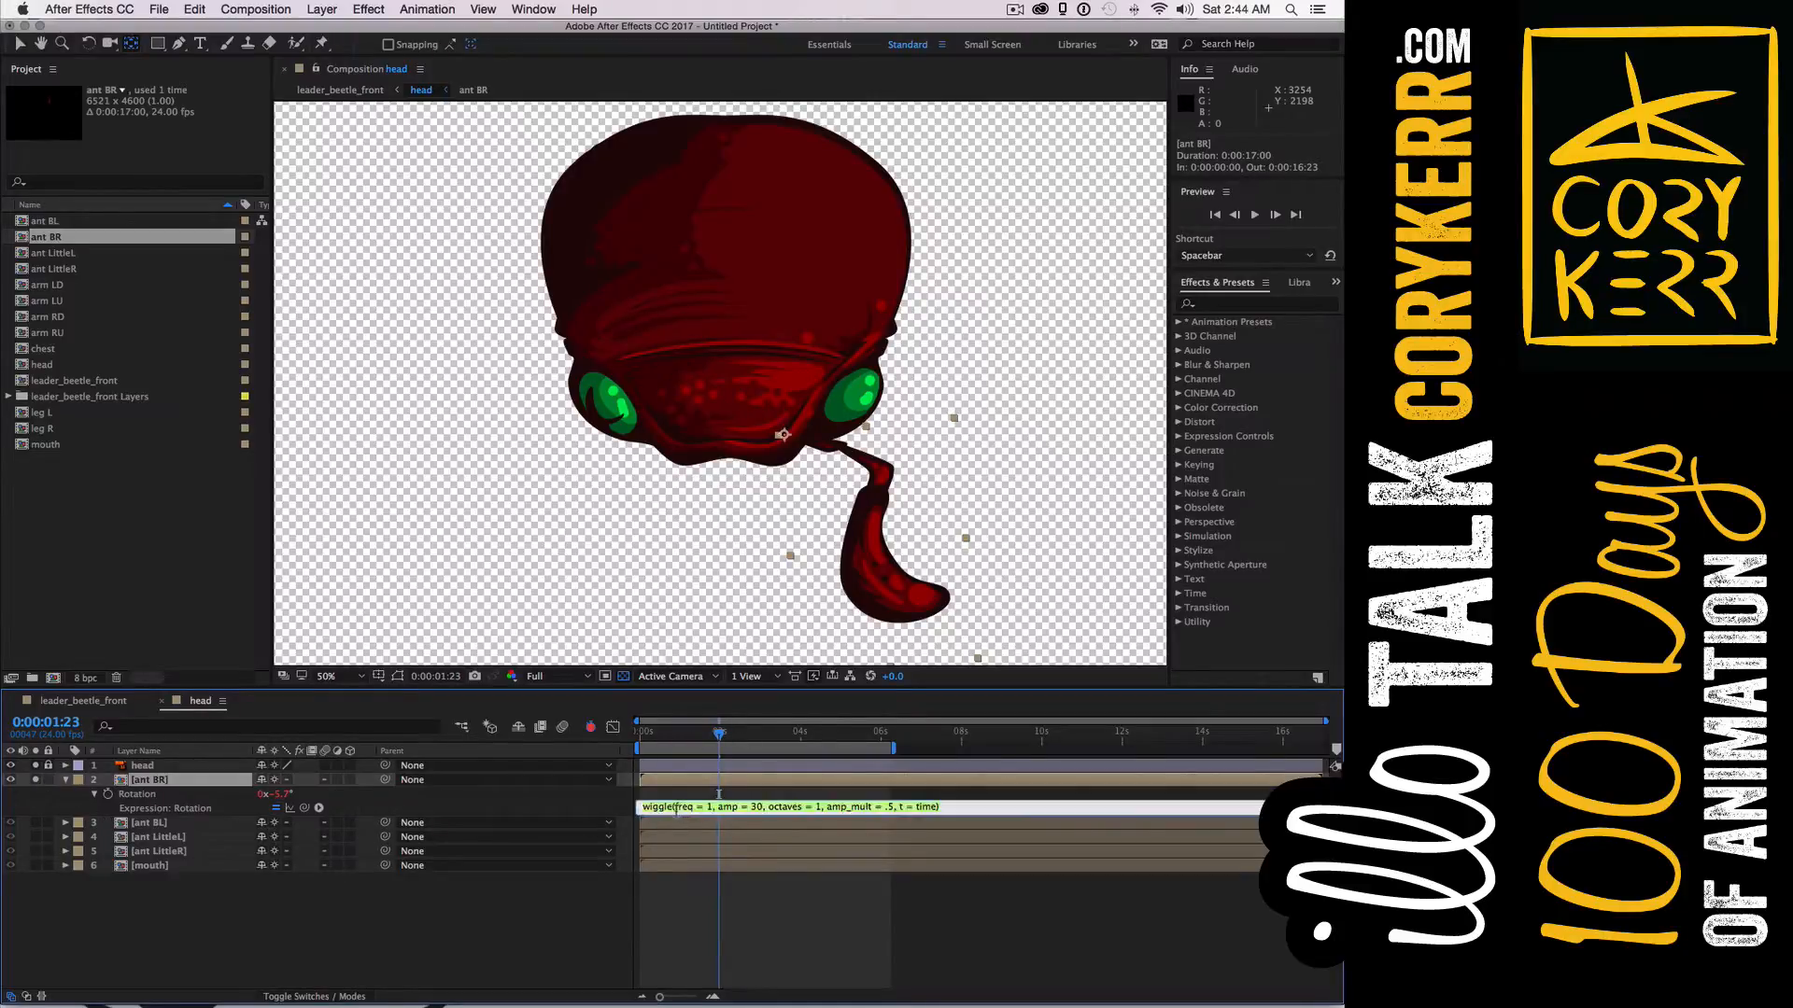
{"action": "key", "text": "super+c"}
{"action": "left_click", "coordinate": [188, 826]}
{"action": "left_click", "coordinate": [38, 823]}
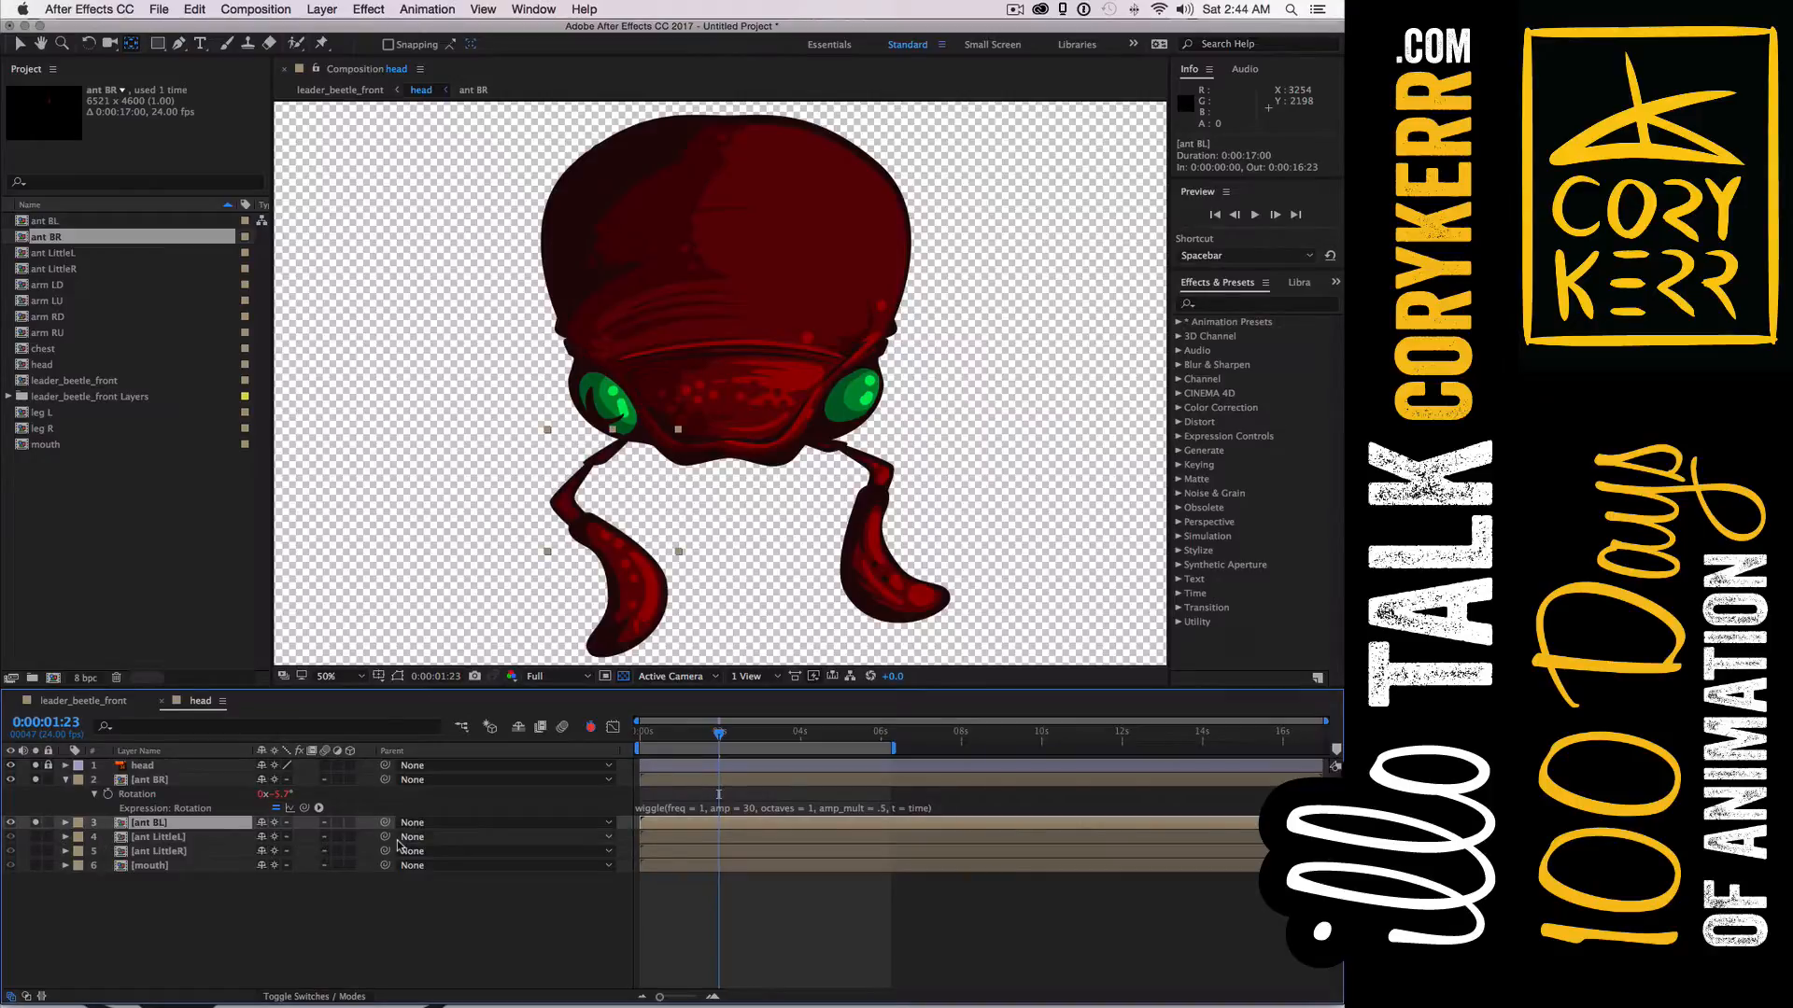
Move ant BL's anchor point to the joint where the antenna meets the head
{"action": "key", "text": "y"}
{"action": "key", "text": "space"}
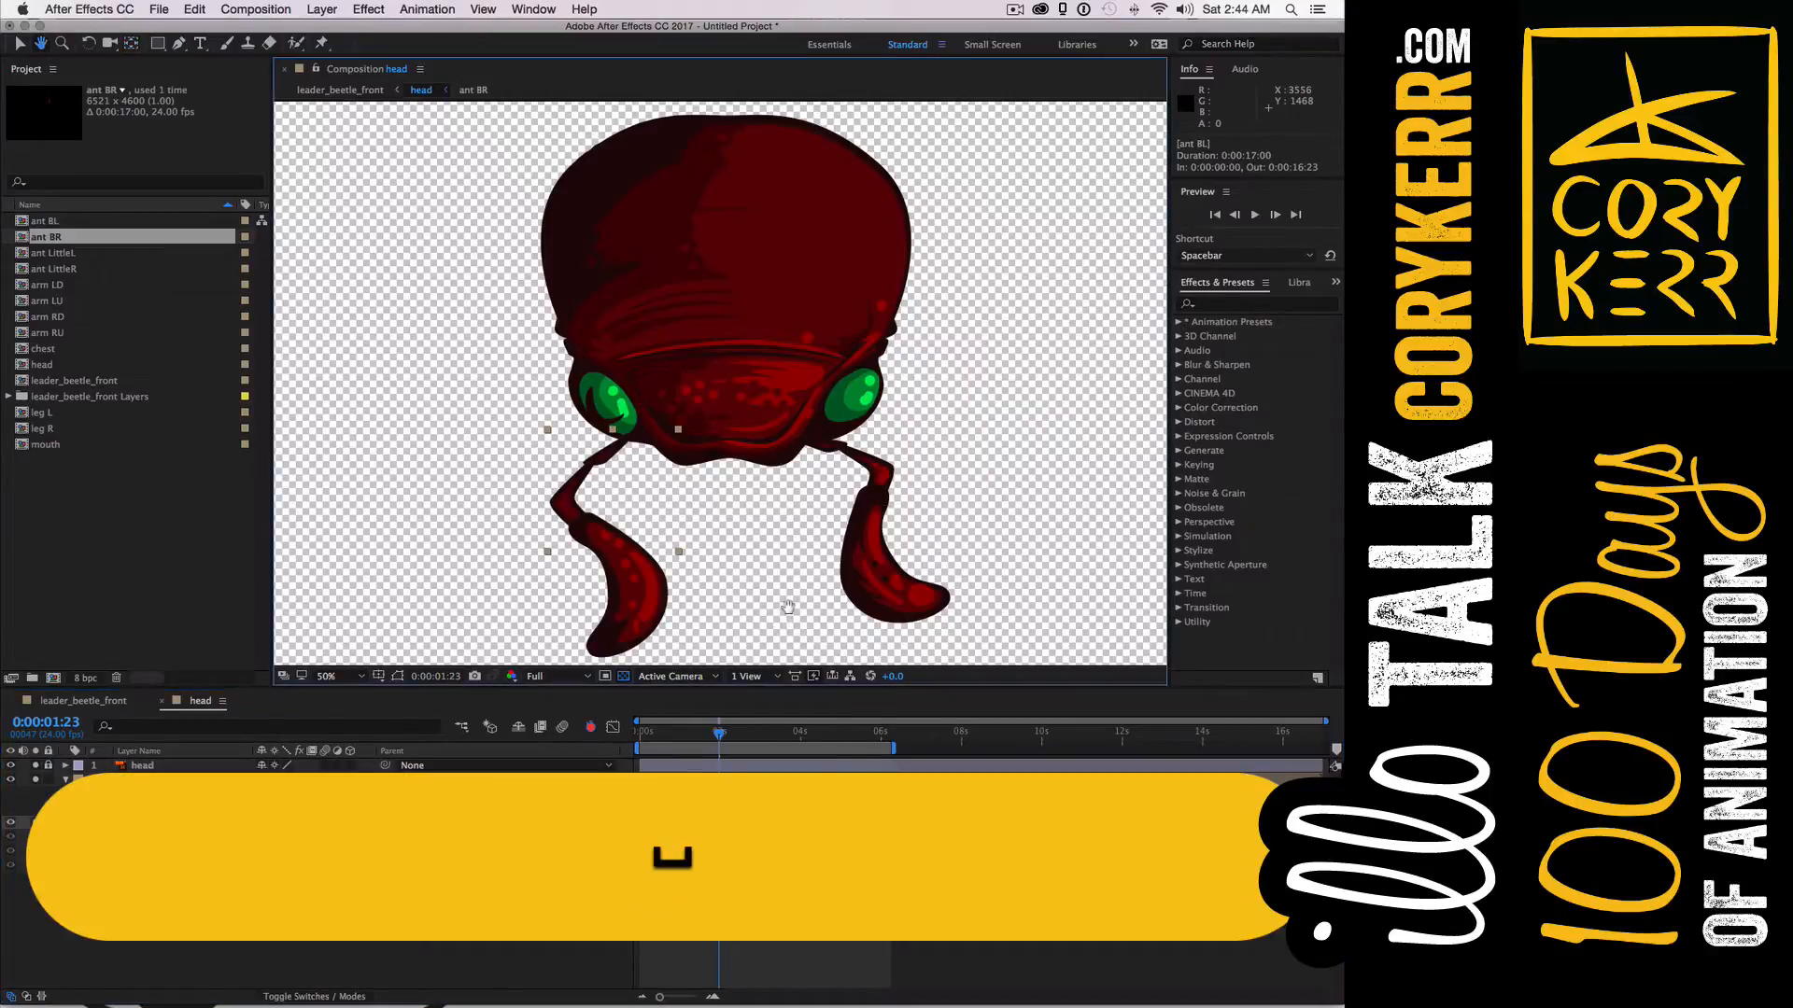
{"action": "left_click_drag", "start_coordinate": [766, 626], "coordinate": [800, 294]}
{"action": "left_click_drag", "start_coordinate": [677, 654], "coordinate": [654, 117]}
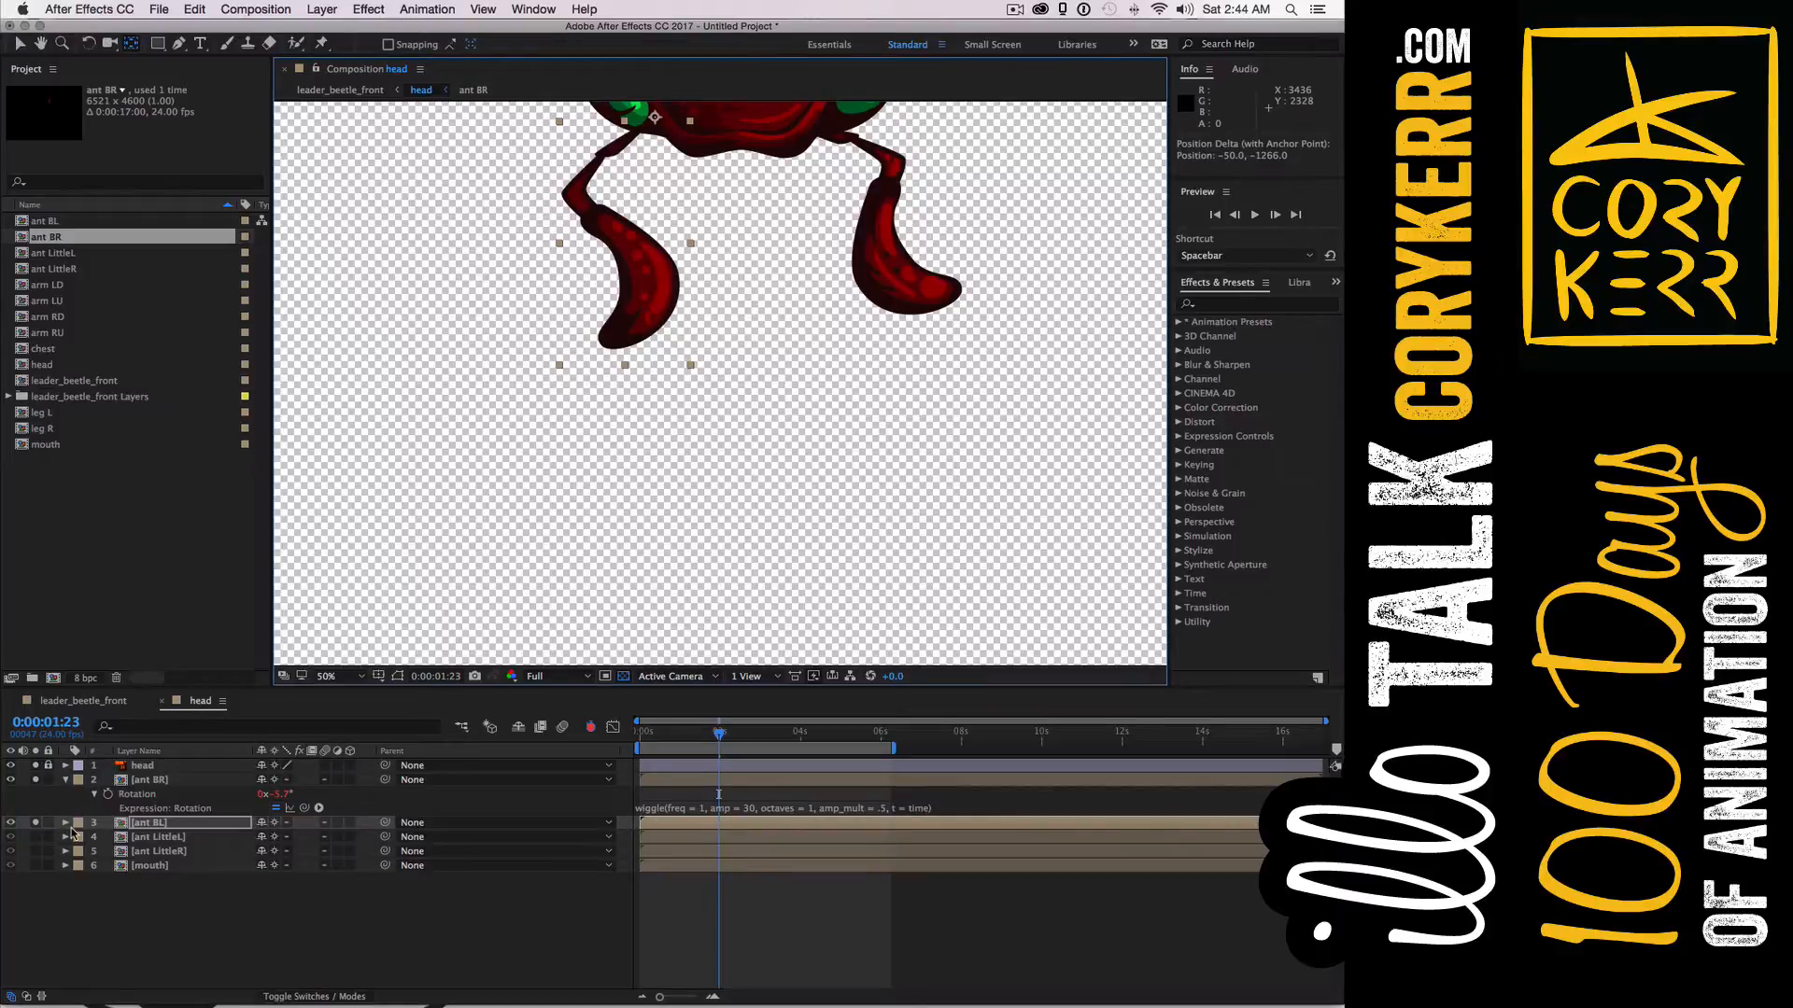
Add the copied wiggle expression (freq = 1, amp = 30, octaves = 1, amp_mult = .5, t = time) to ant BL's Rotation in the head composition
{"action": "key", "text": "r"}
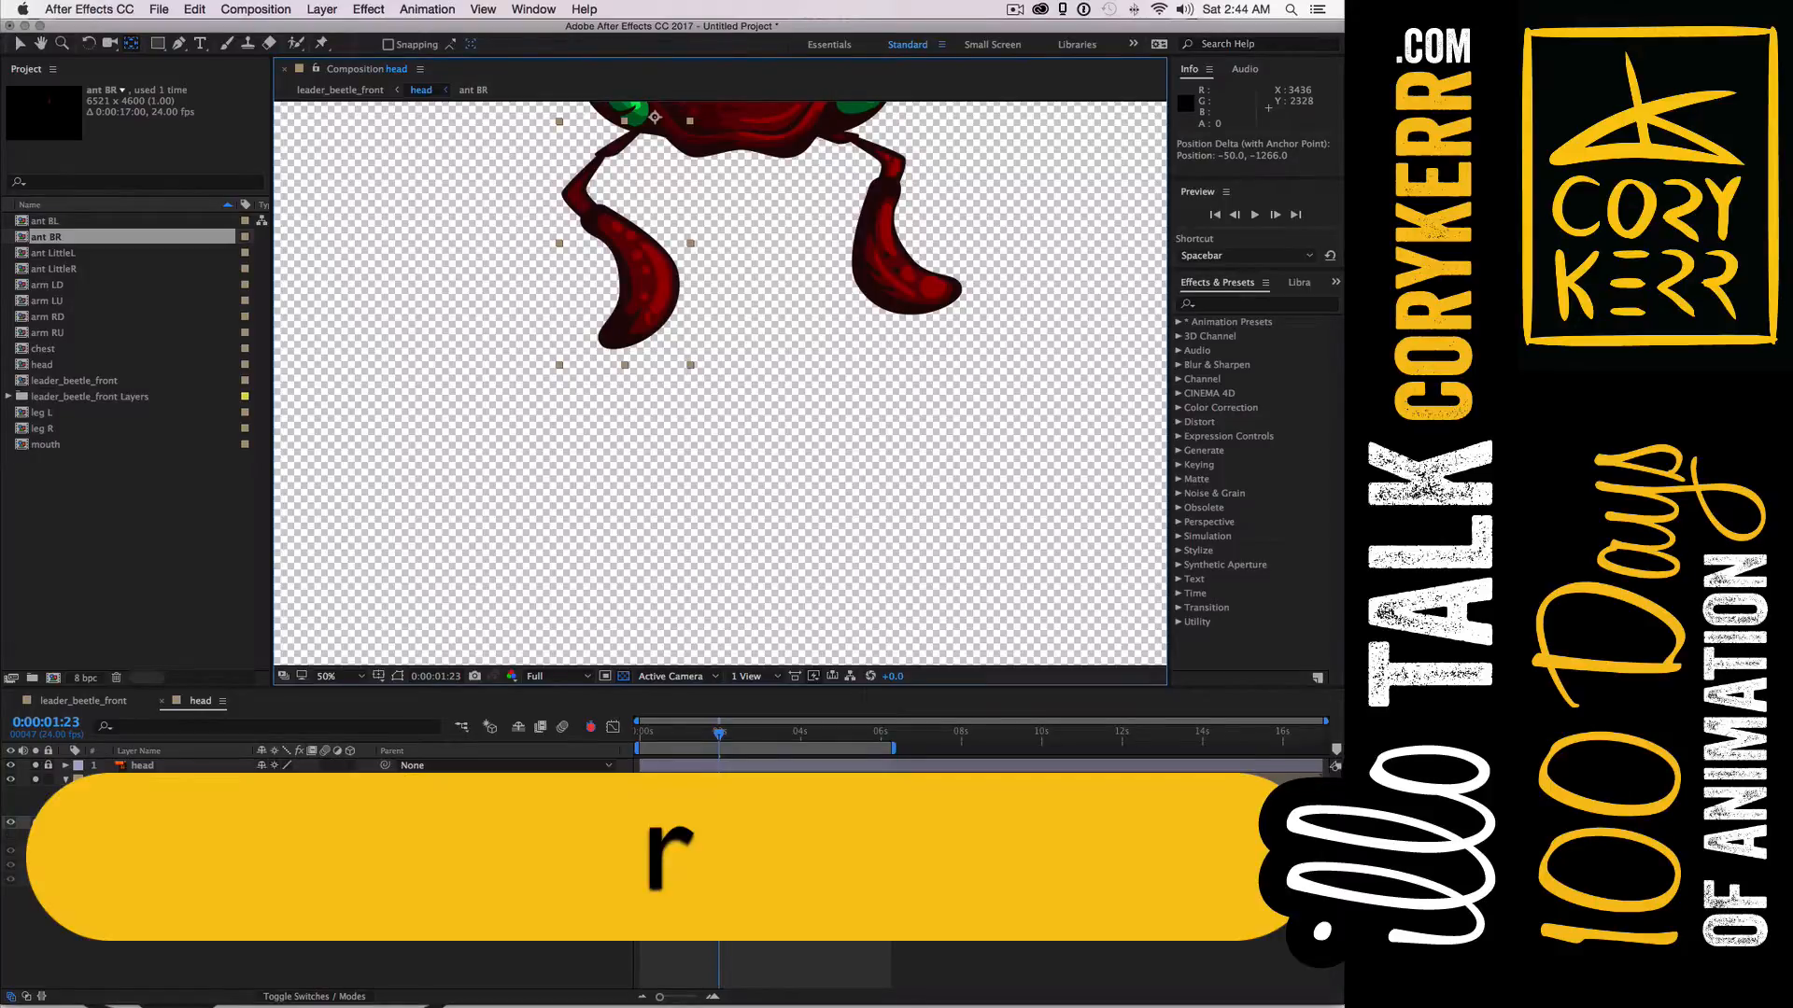
{"action": "key", "text": "alt"}
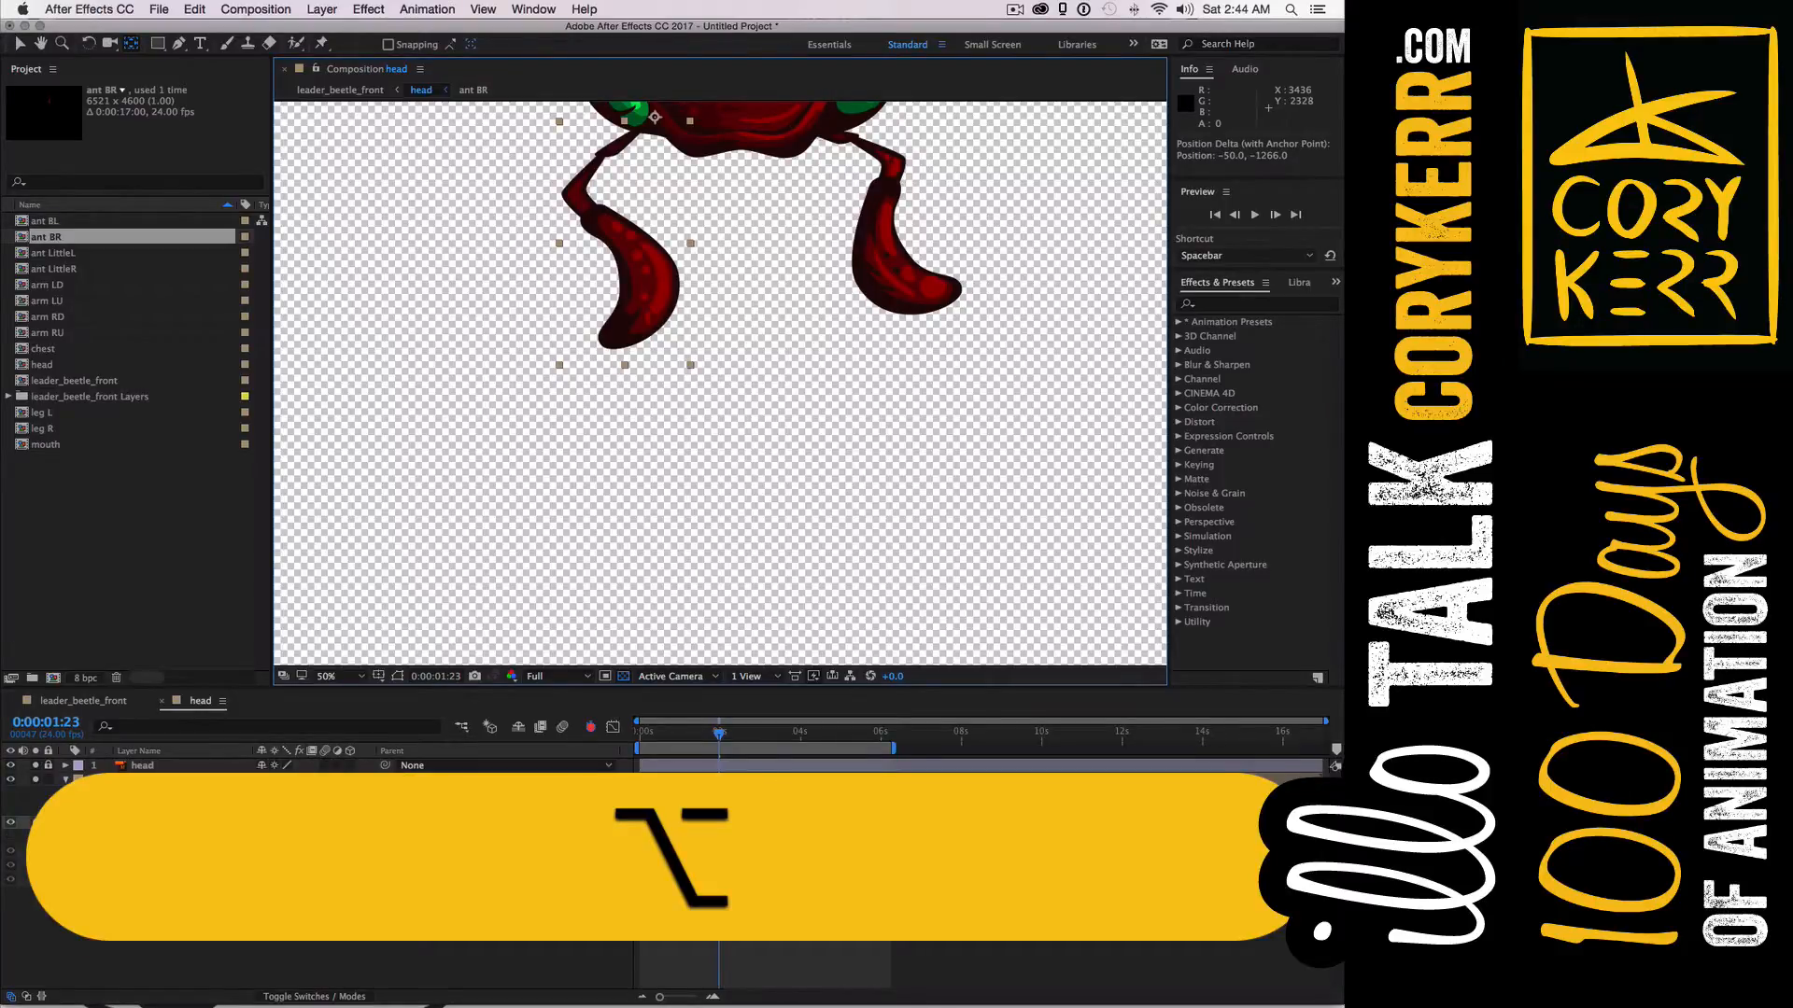
{"action": "left_click", "coordinate": [108, 836], "text": "alt"}
{"action": "key", "text": "super+v"}
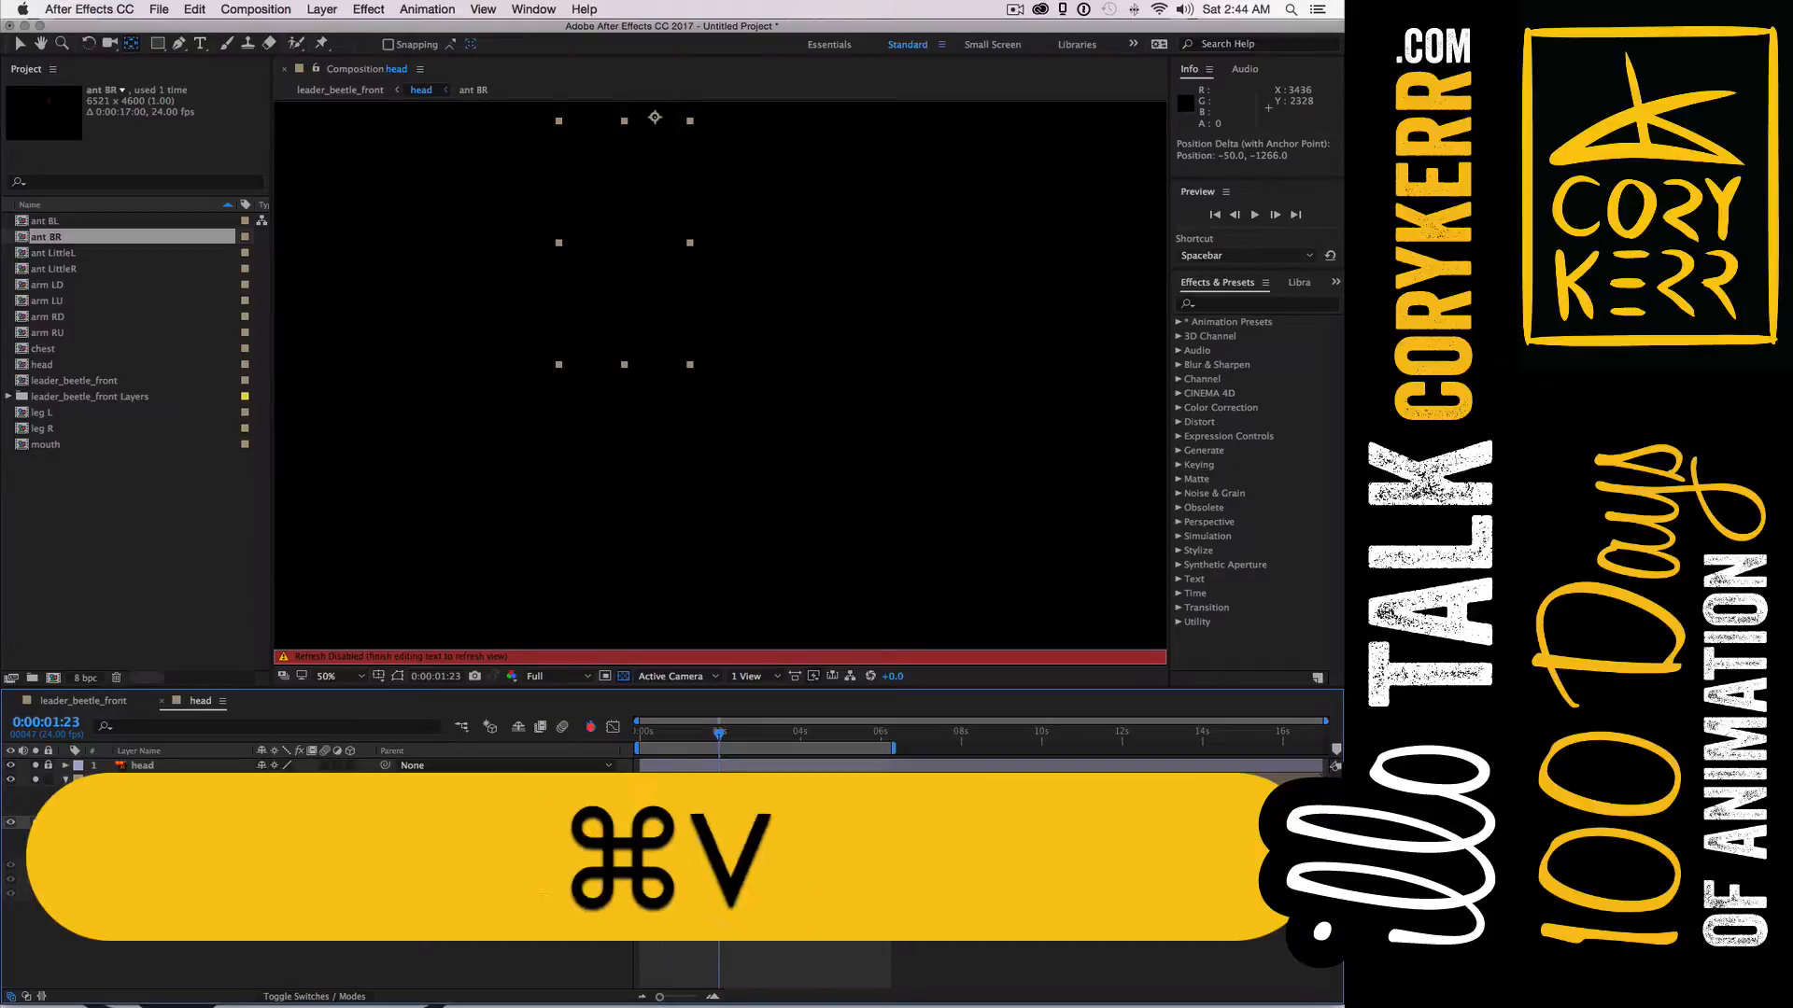
{"action": "key", "text": "Return"}
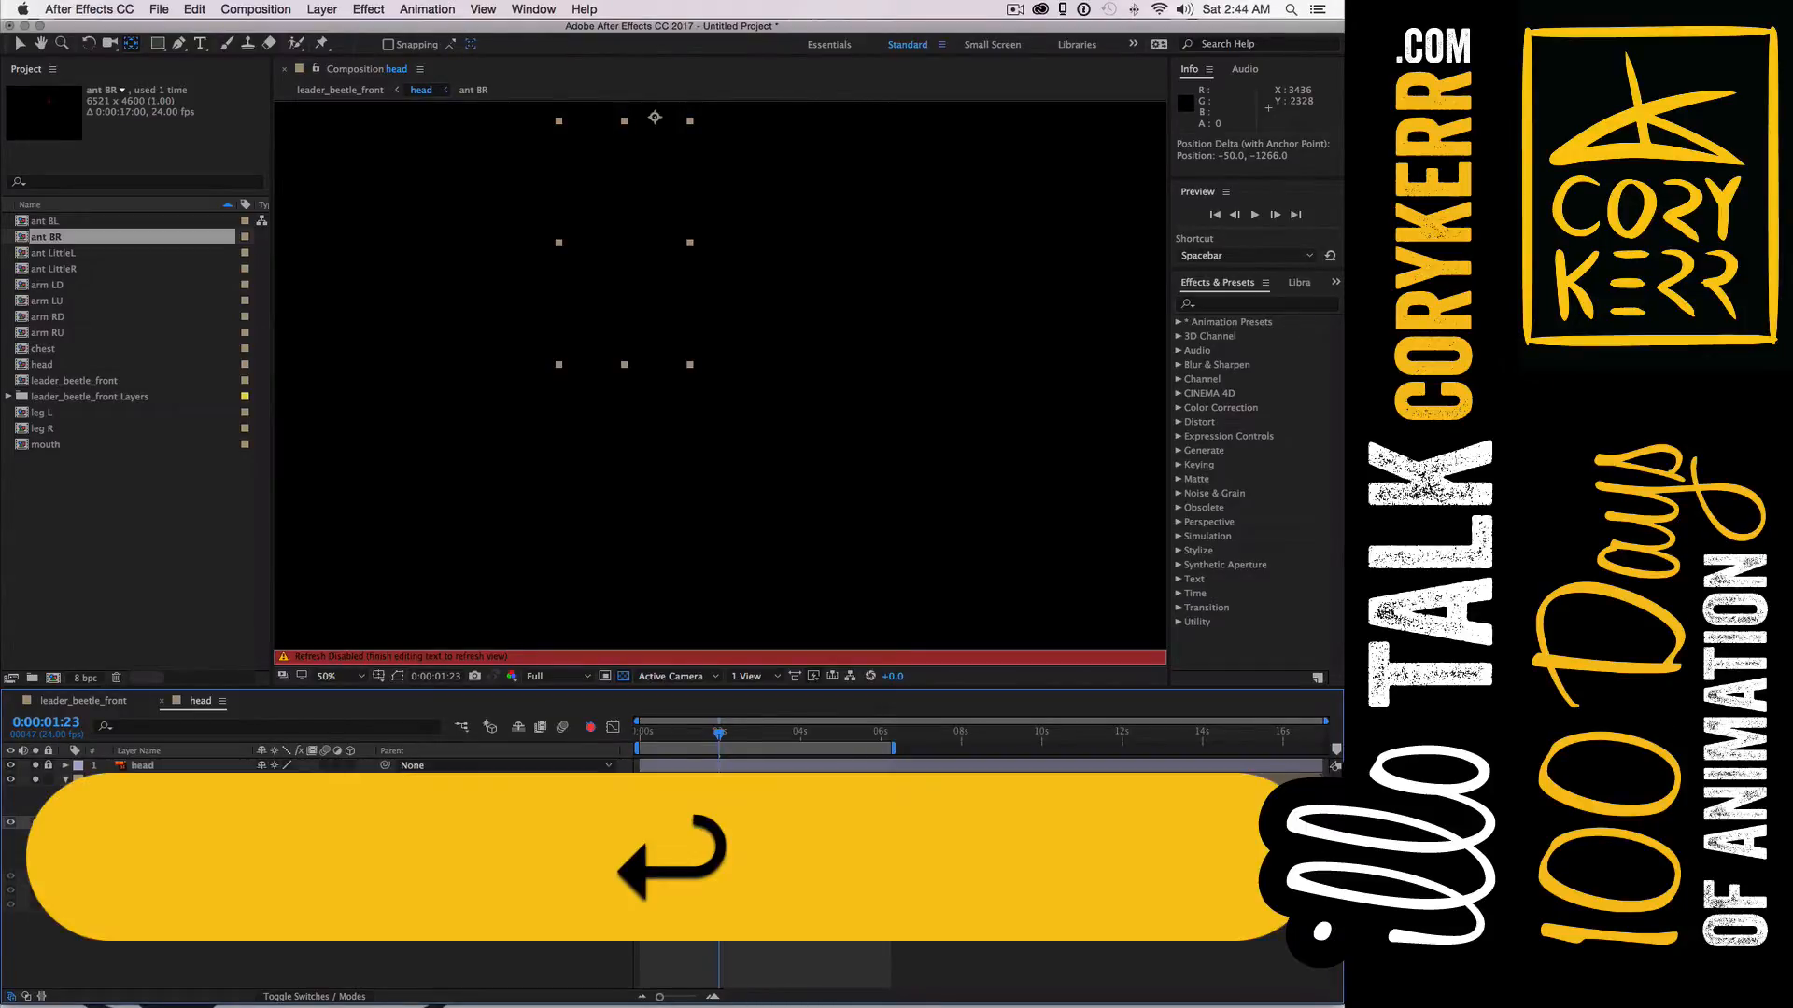
{"action": "key", "text": "BackSpace"}
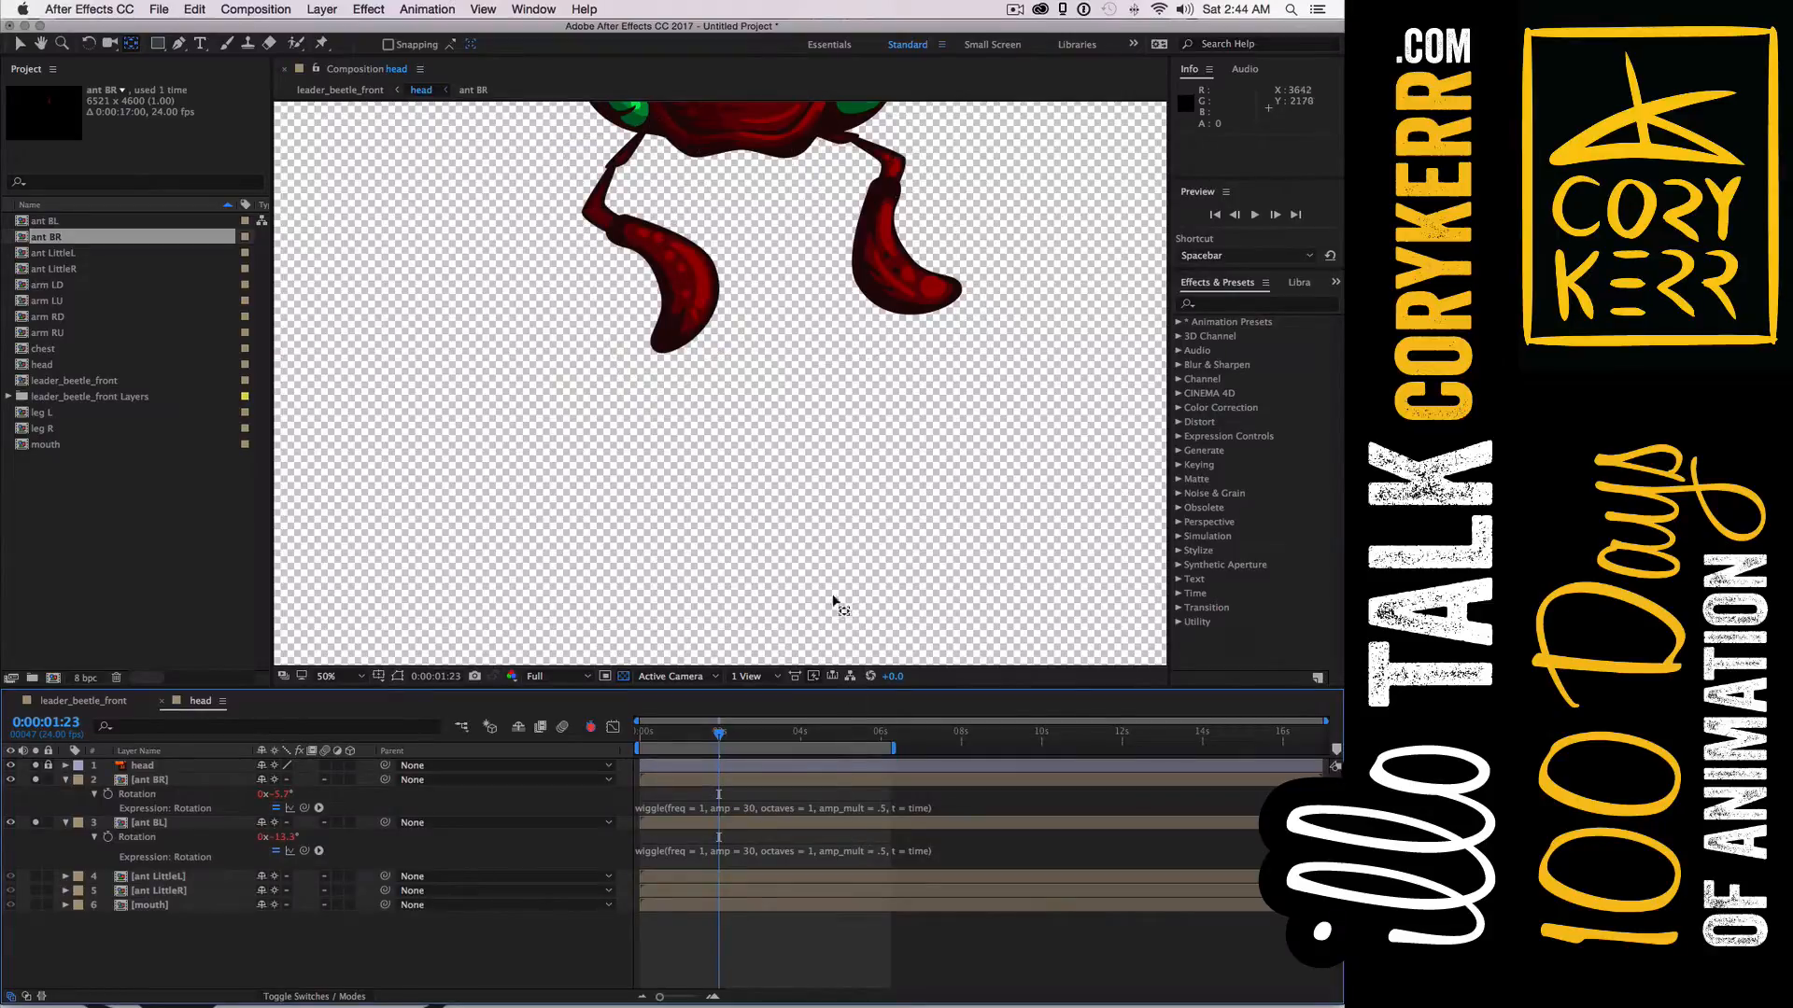
Bring the whole head into view and preview both large antennae wiggling from 0:00:00:00
{"action": "key", "text": "space"}
{"action": "left_click_drag", "start_coordinate": [813, 372], "coordinate": [793, 565]}
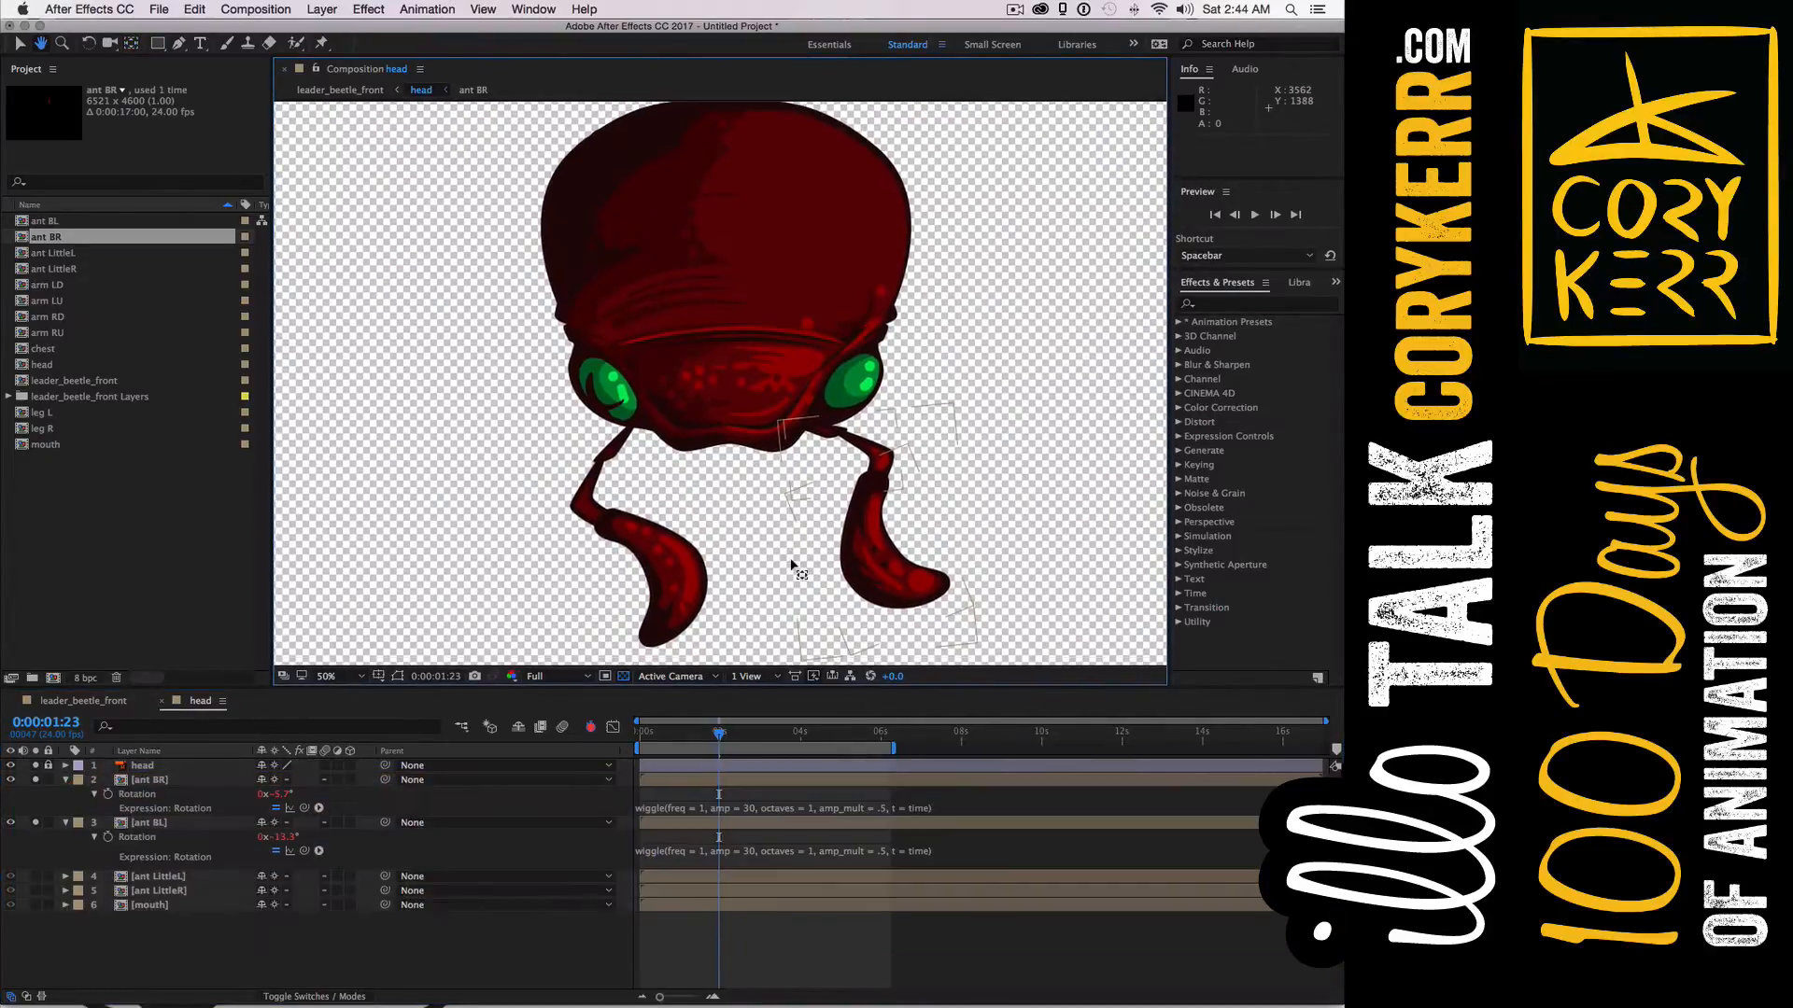
{"action": "left_click_drag", "start_coordinate": [719, 736], "coordinate": [624, 749]}
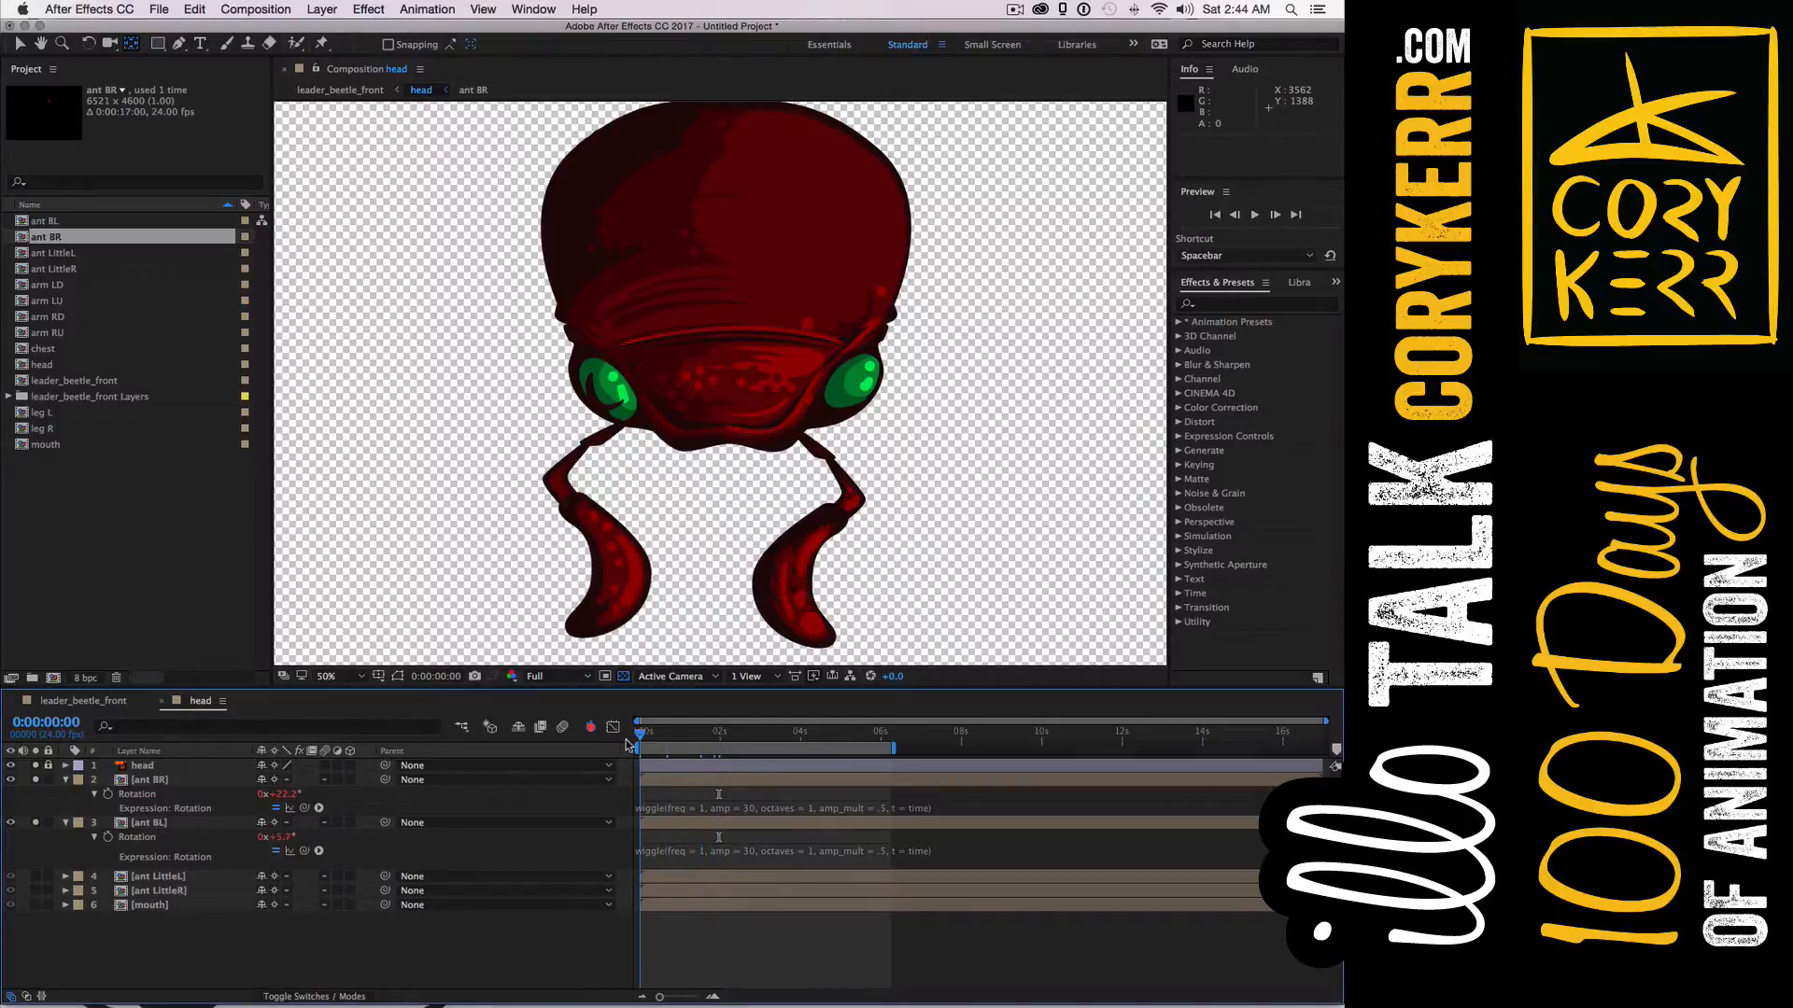
{"action": "key", "text": "space"}
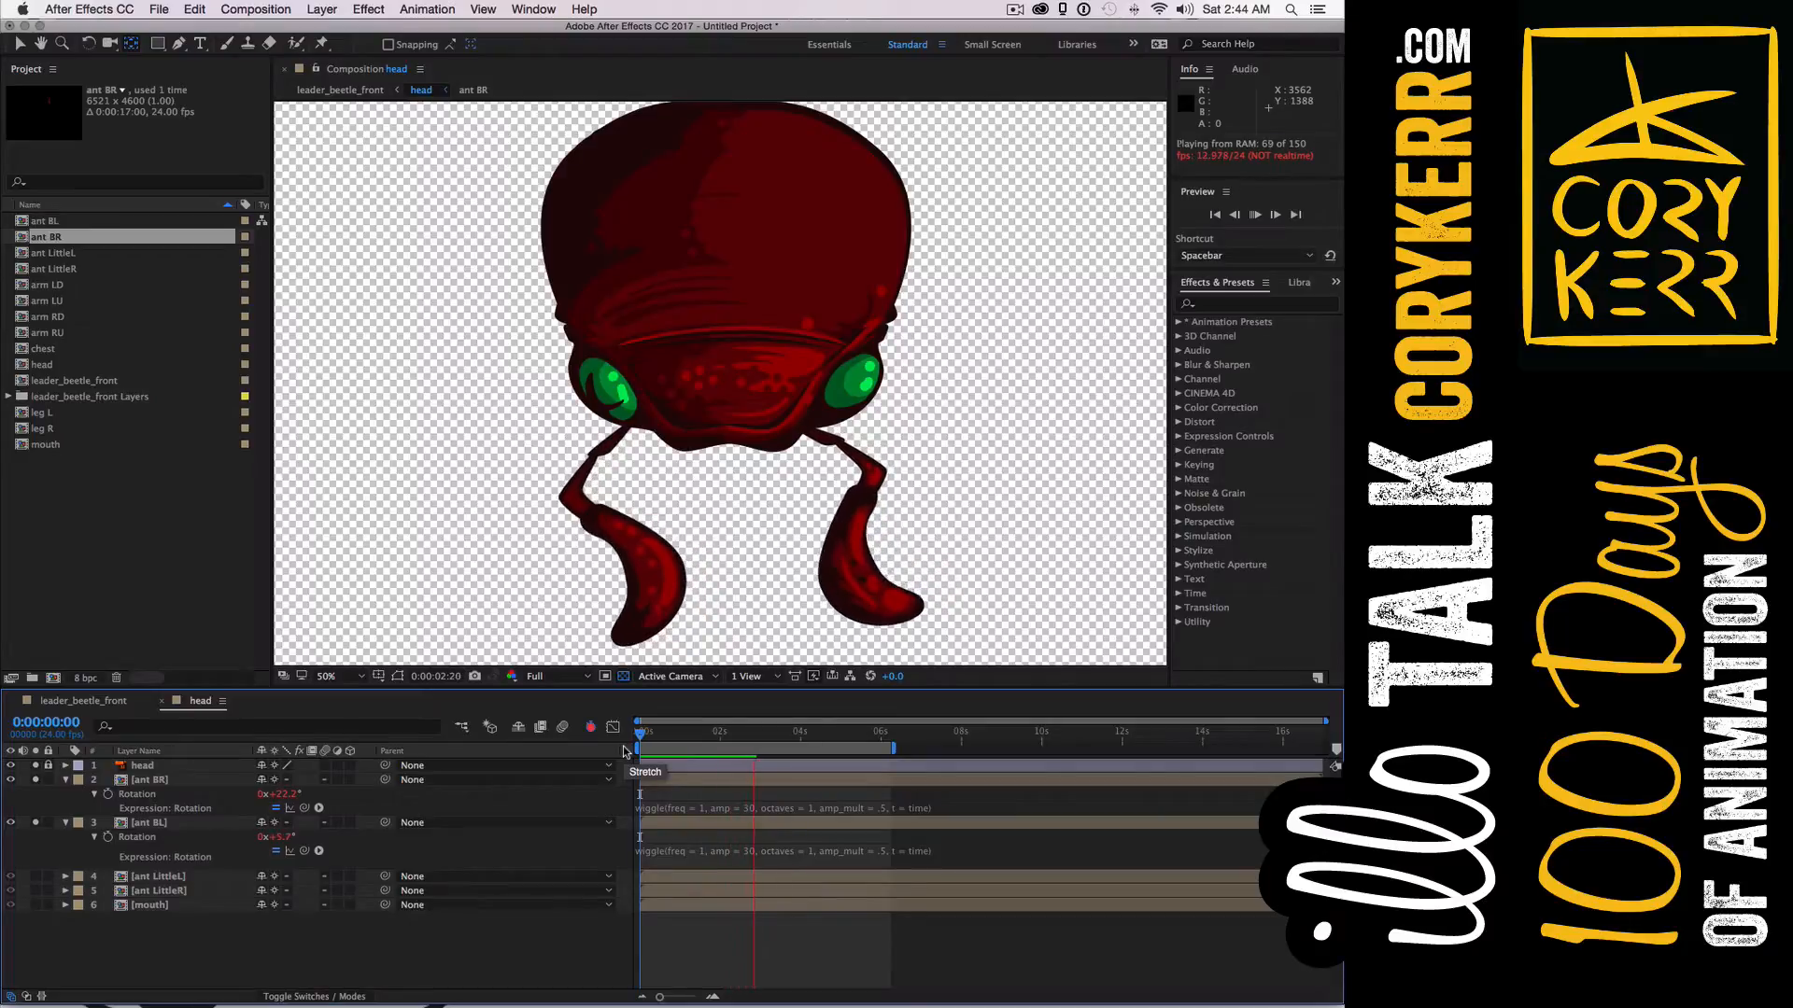
{"action": "key", "text": "space"}
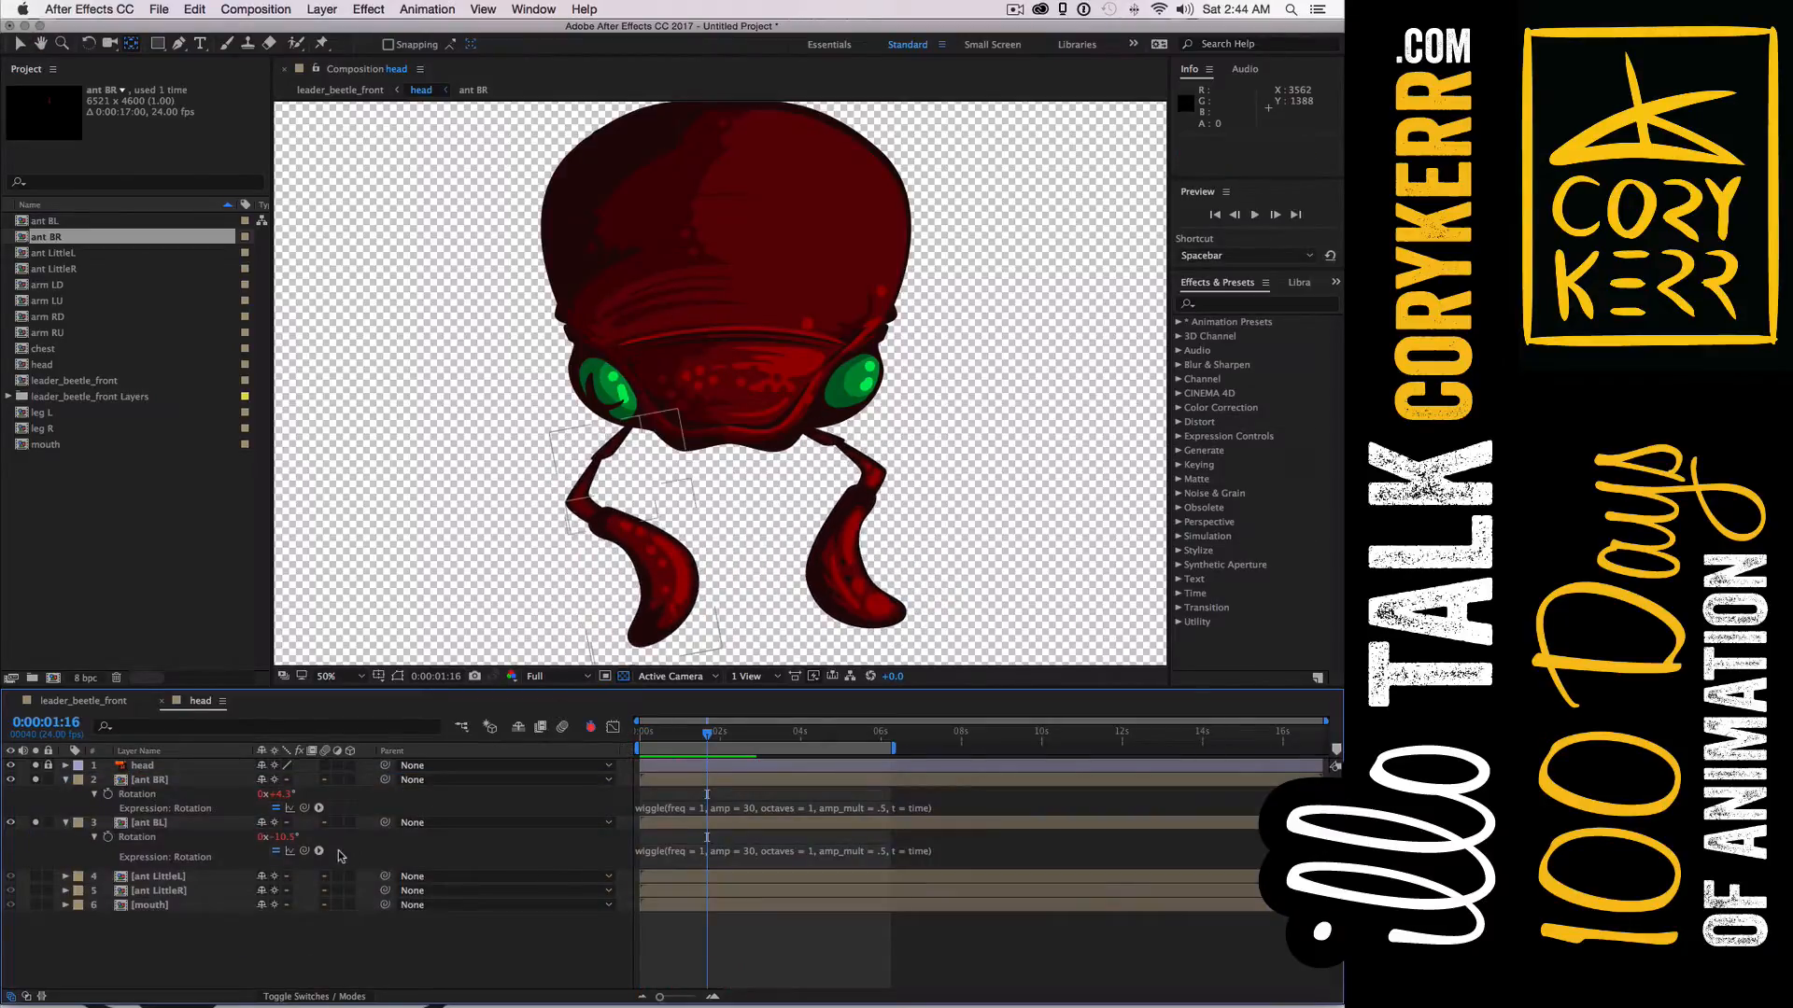
Open the nested ant BL composition and move the ant BL layer's anchor point to its joint with the outer antenna segment
{"action": "double_click", "coordinate": [147, 823]}
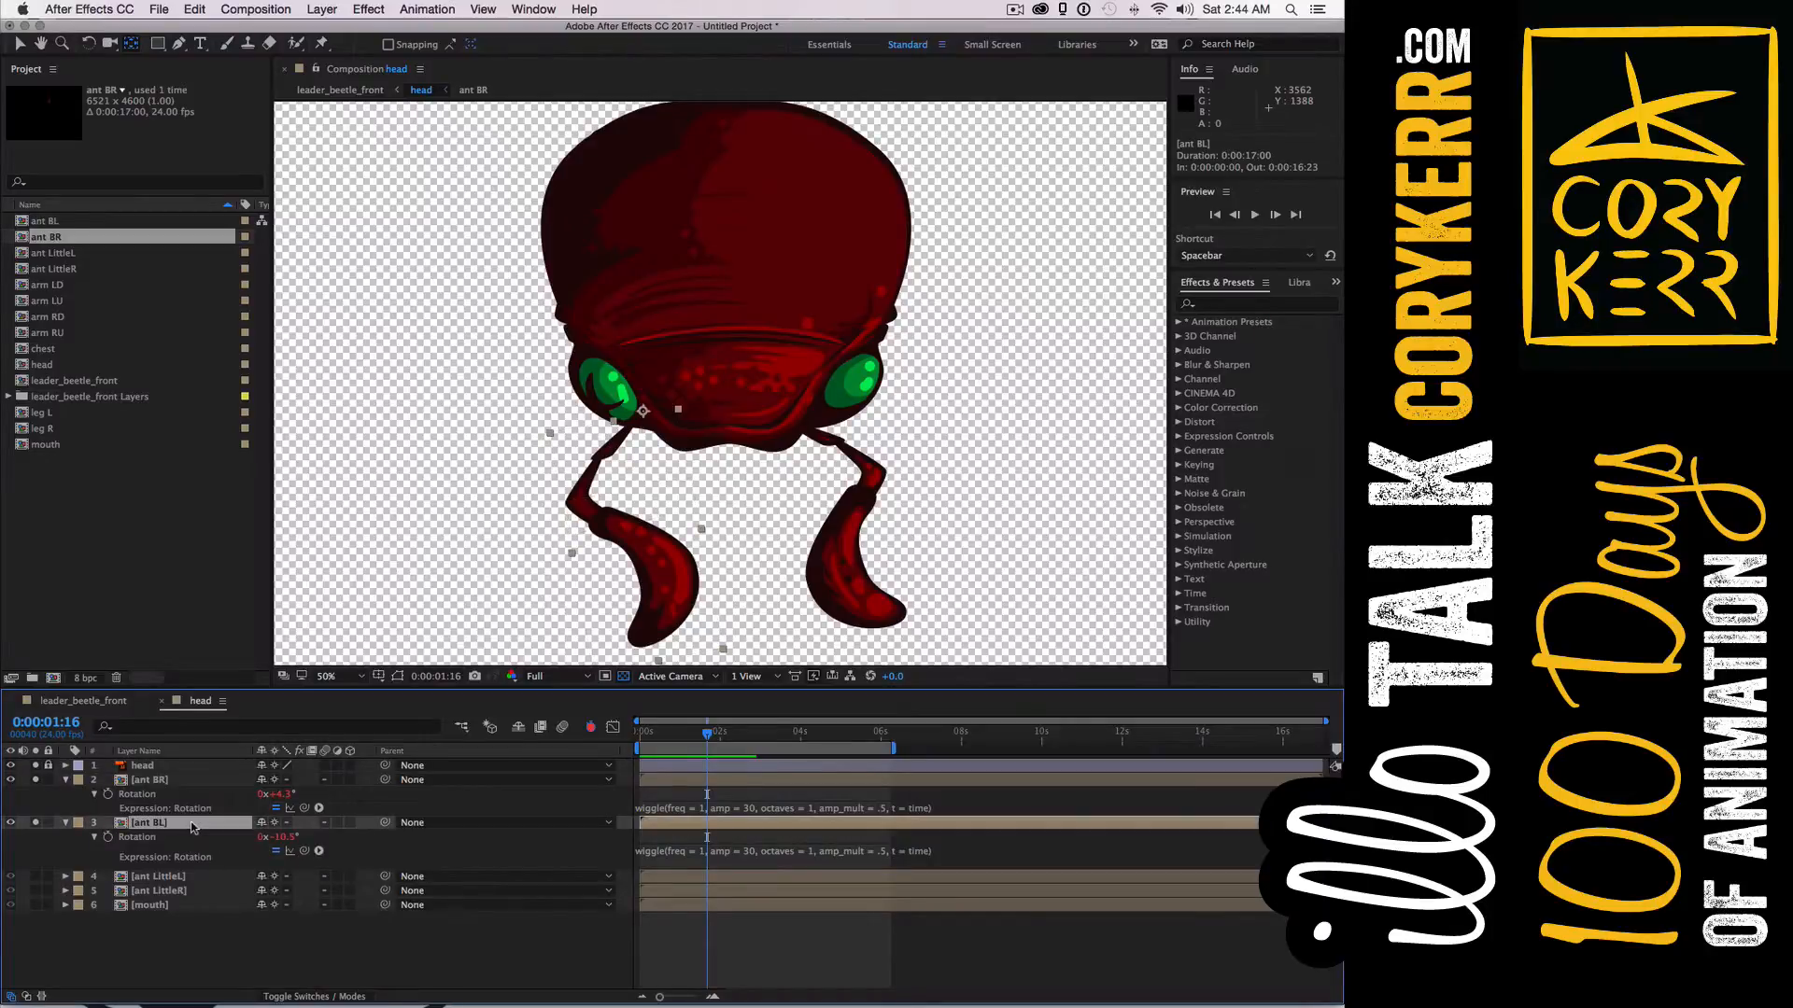
{"action": "key", "text": "space"}
{"action": "key", "text": "Return"}
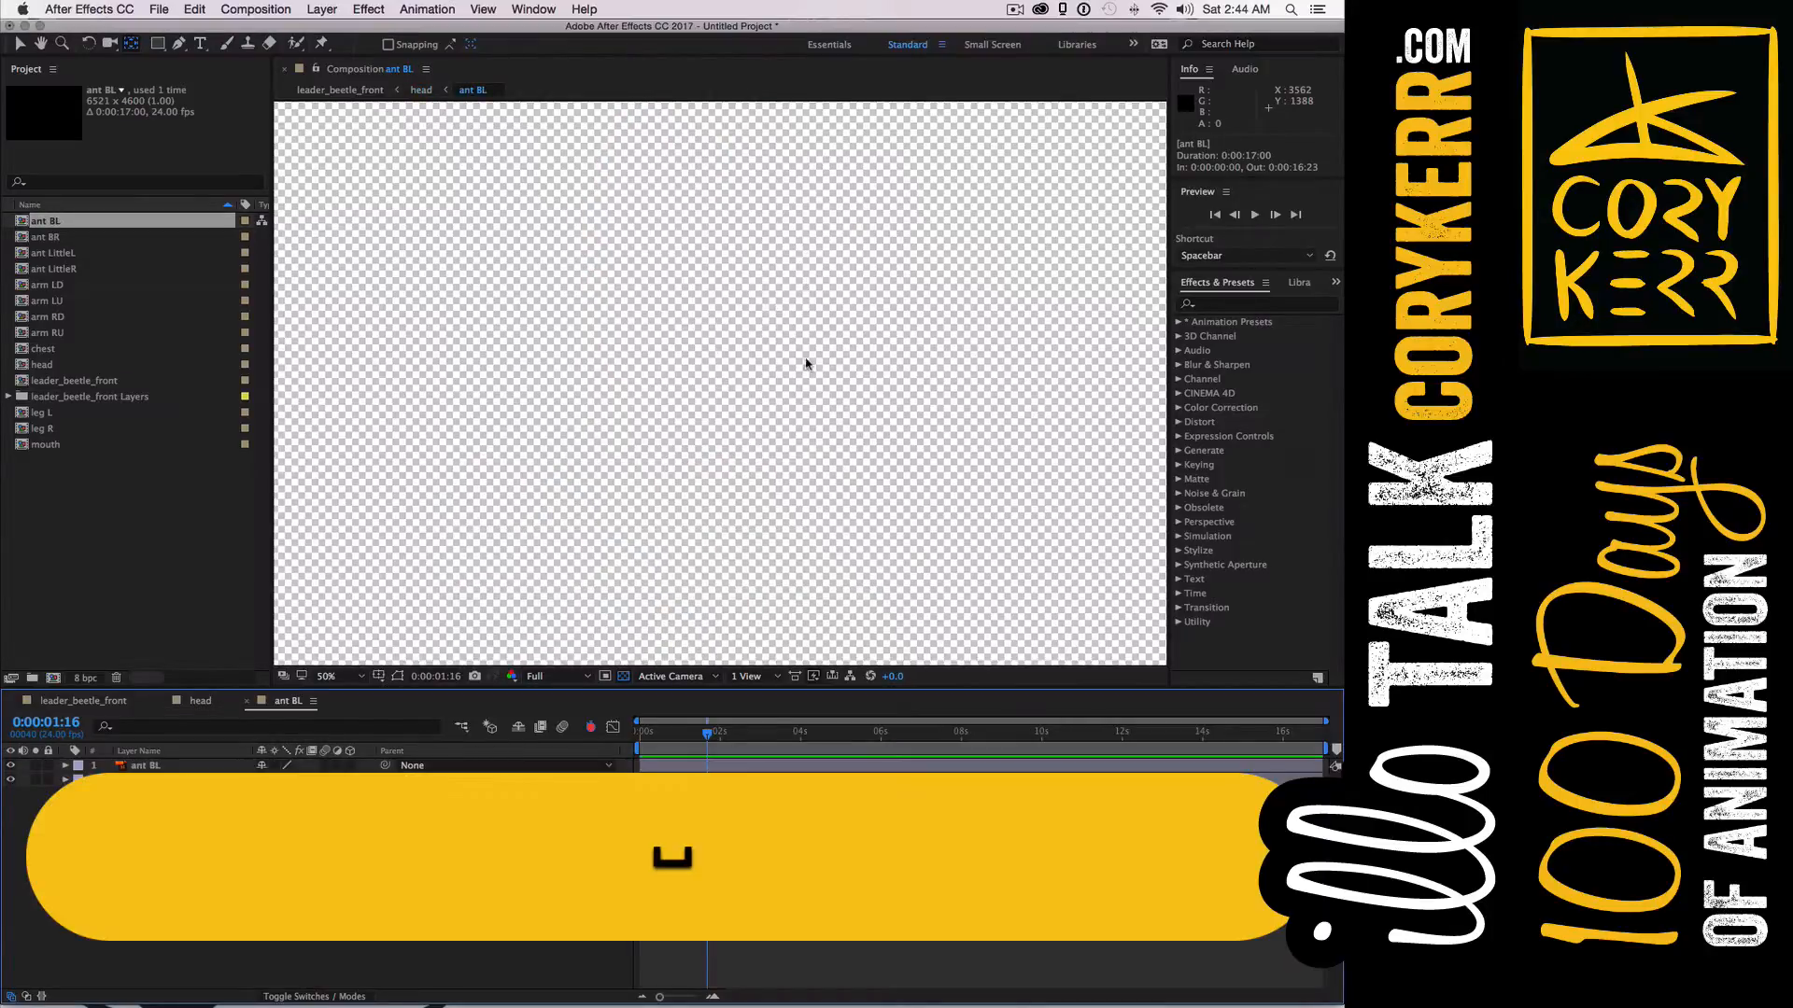
{"action": "key", "text": "space"}
{"action": "left_click_drag", "start_coordinate": [856, 292], "coordinate": [852, 392]}
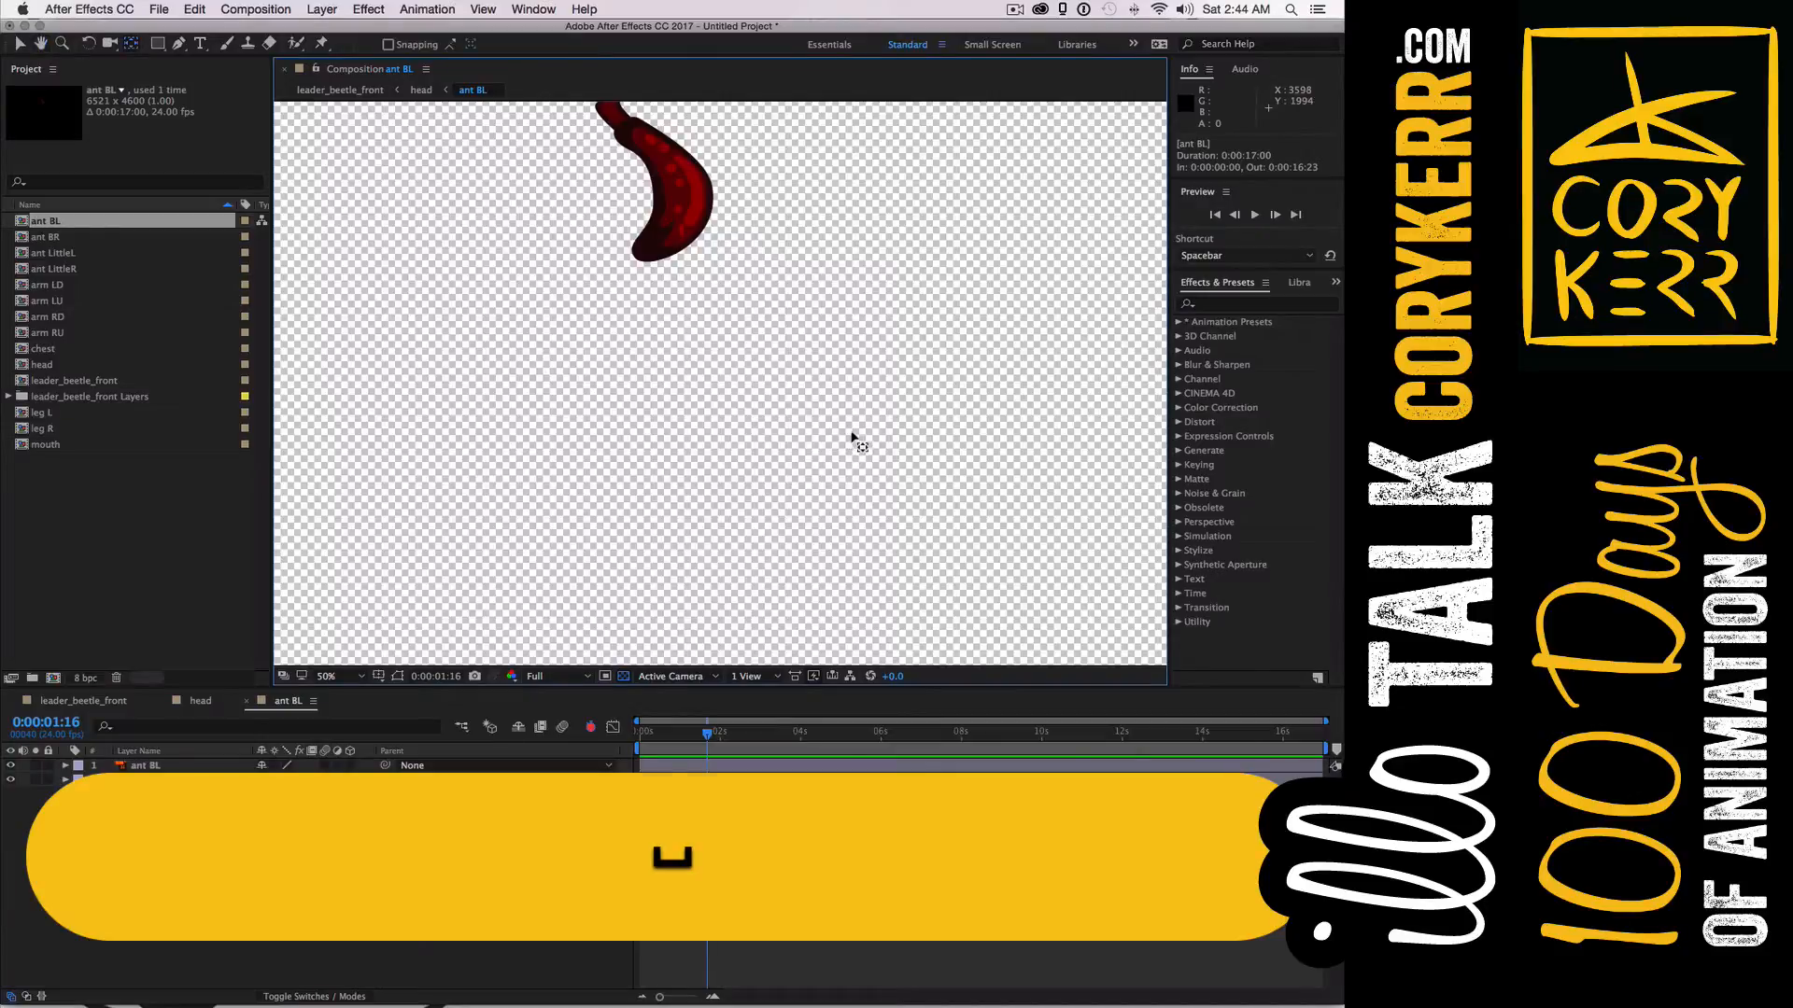
{"action": "left_click_drag", "start_coordinate": [829, 220], "coordinate": [841, 471]}
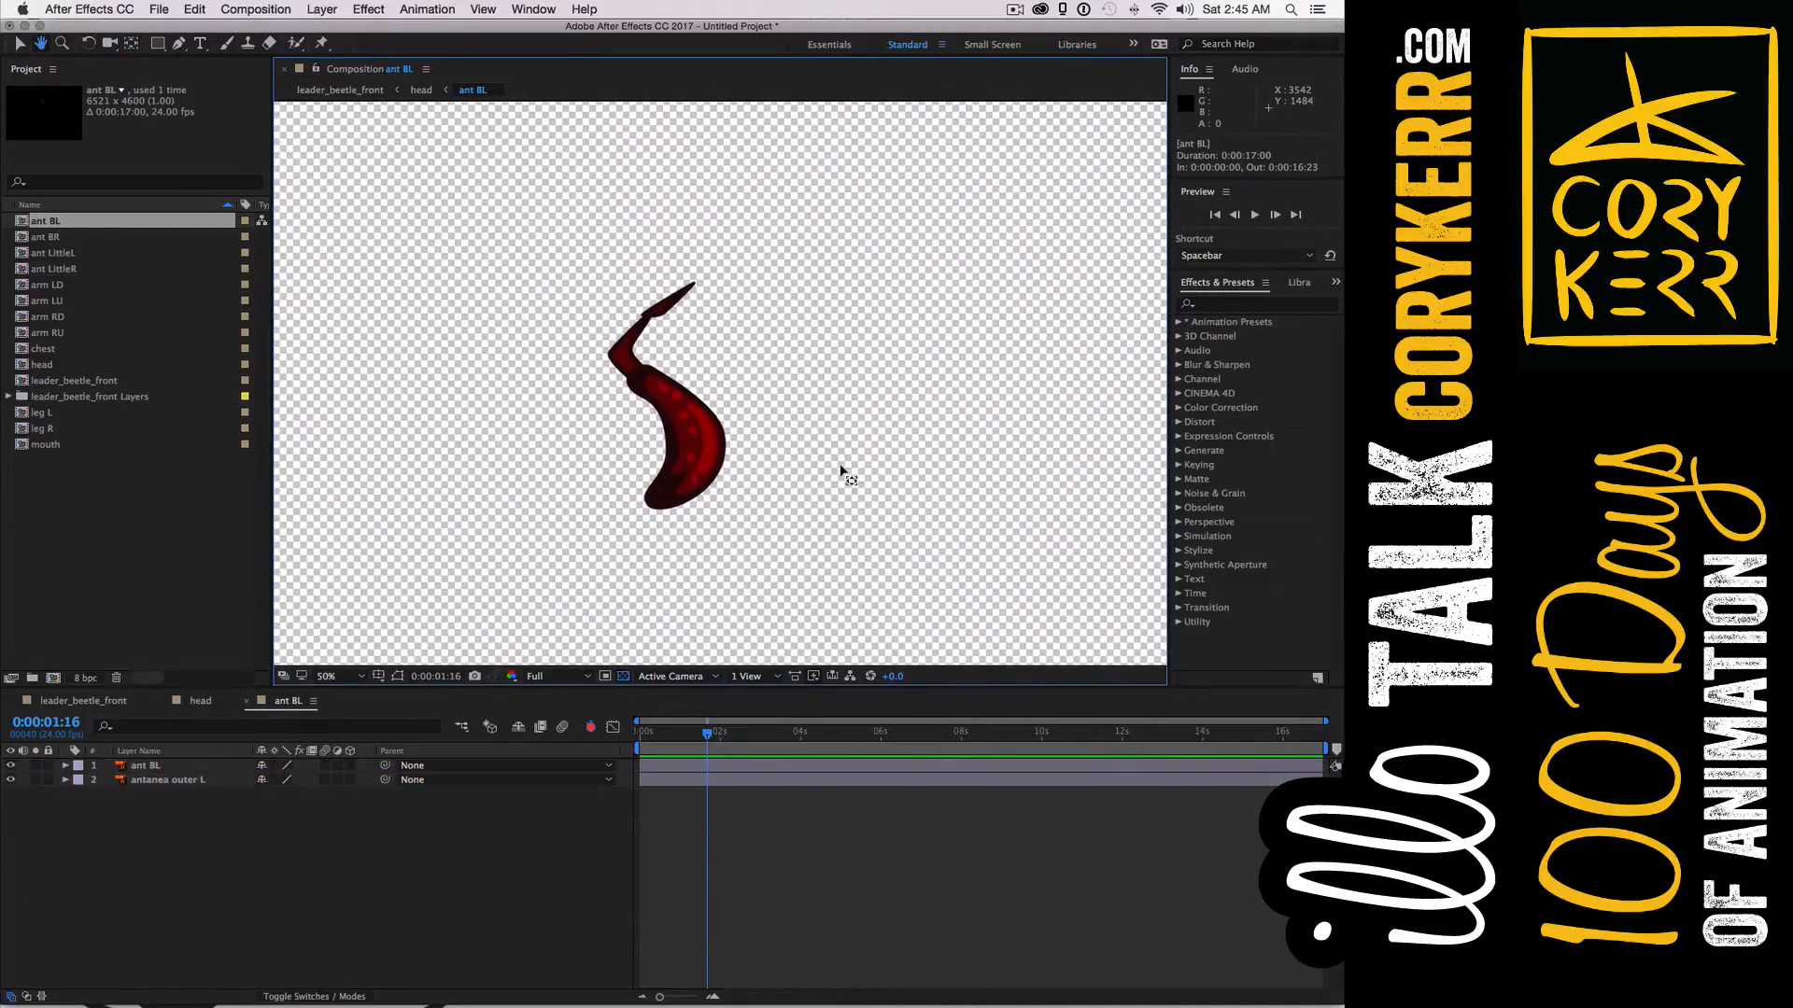
{"action": "left_click", "coordinate": [709, 466]}
{"action": "key", "text": "y"}
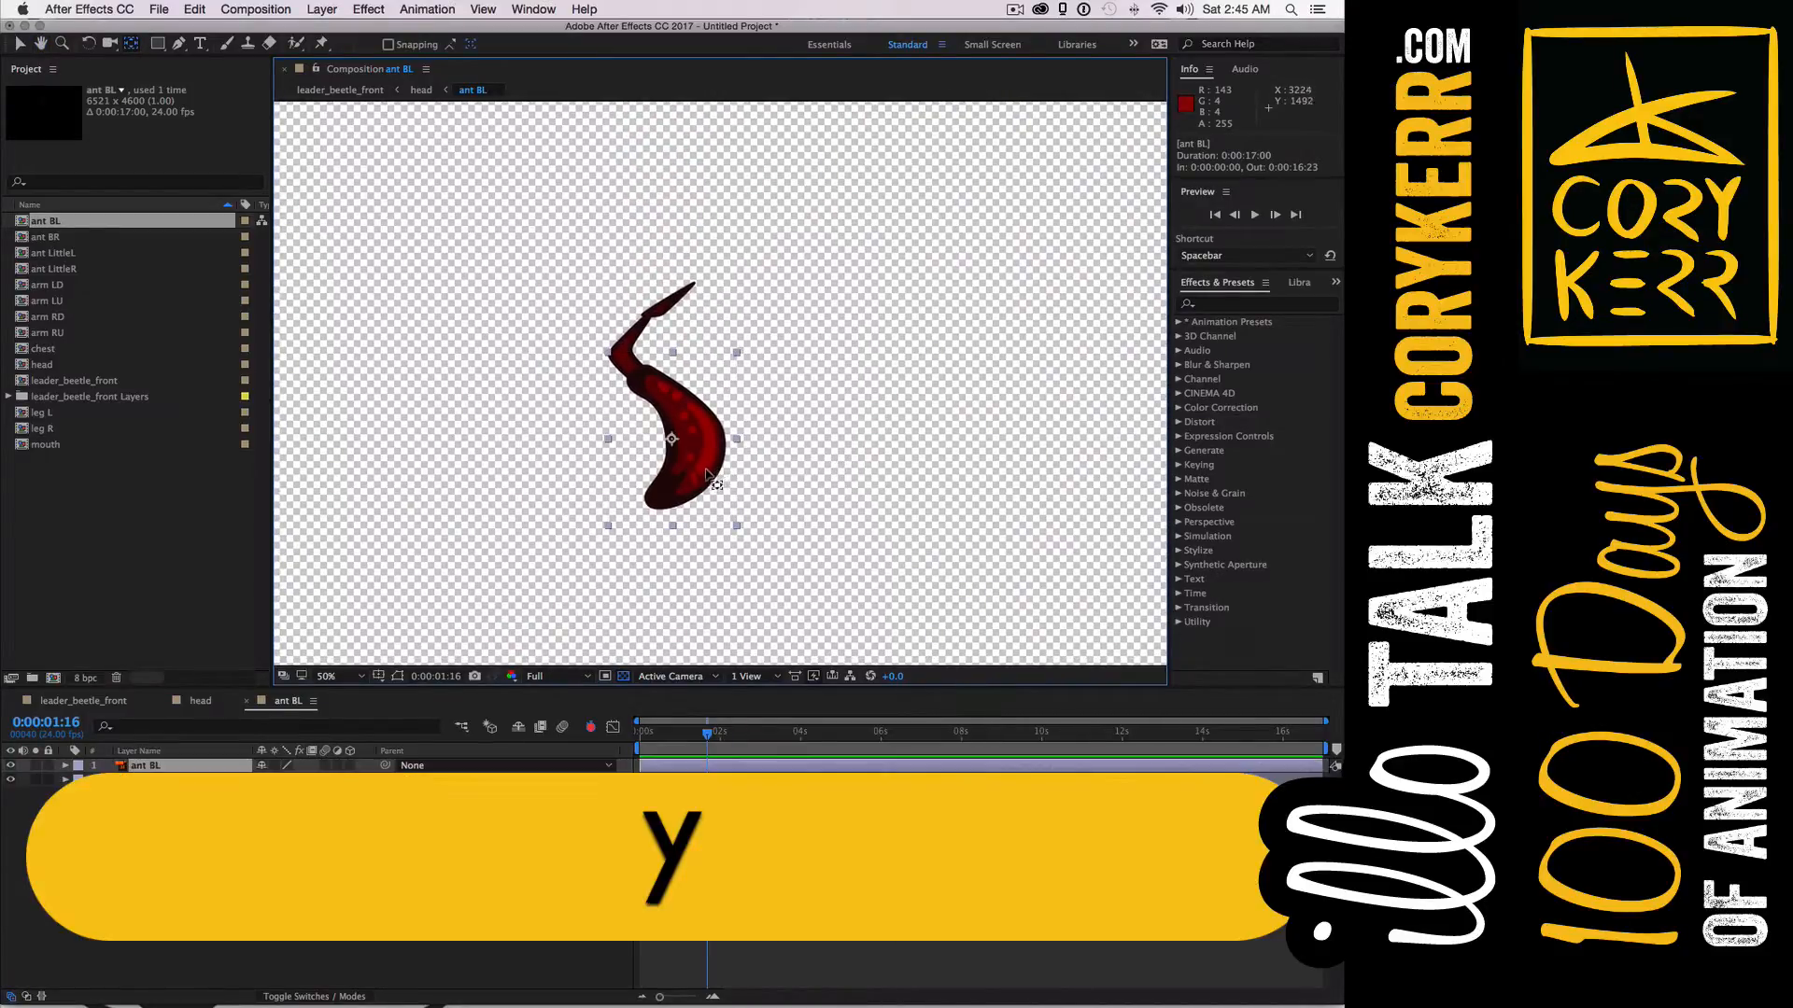
{"action": "left_click_drag", "start_coordinate": [671, 438], "coordinate": [638, 376]}
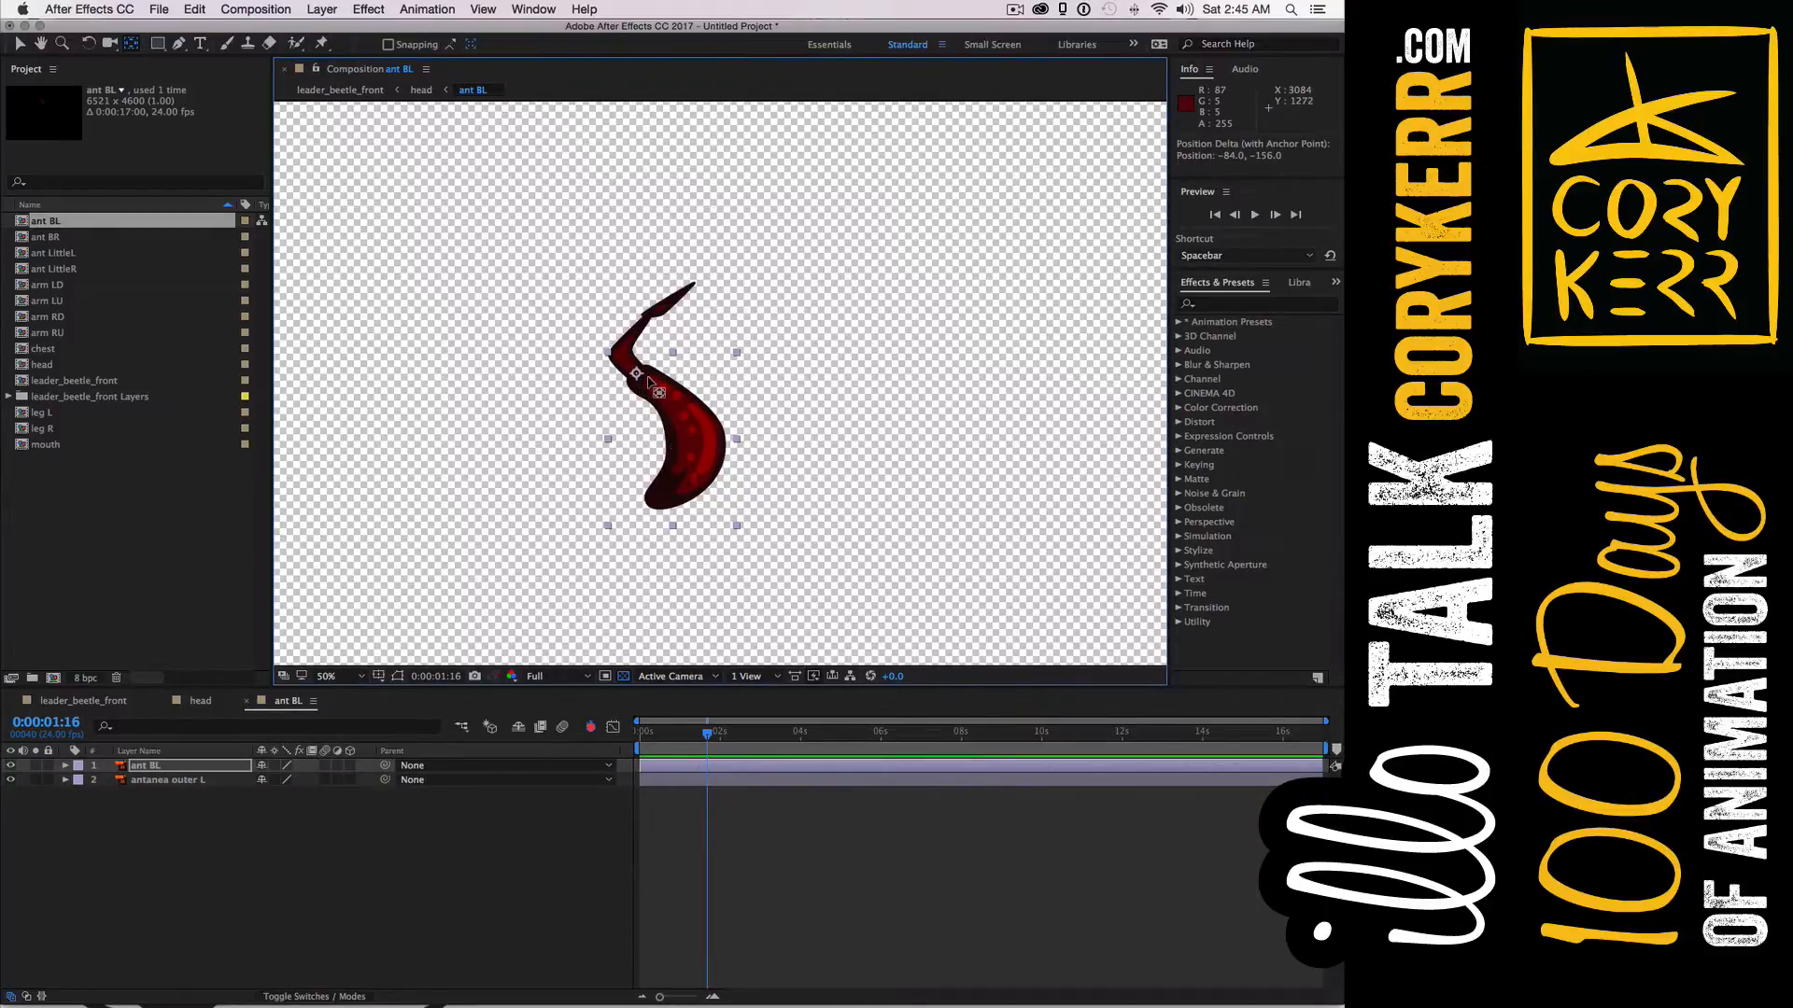
Apply the copied wiggle expression with freq = 1 and amp = 30 to the ant BL layer's Rotation inside the nested composition
{"action": "key", "text": "r"}
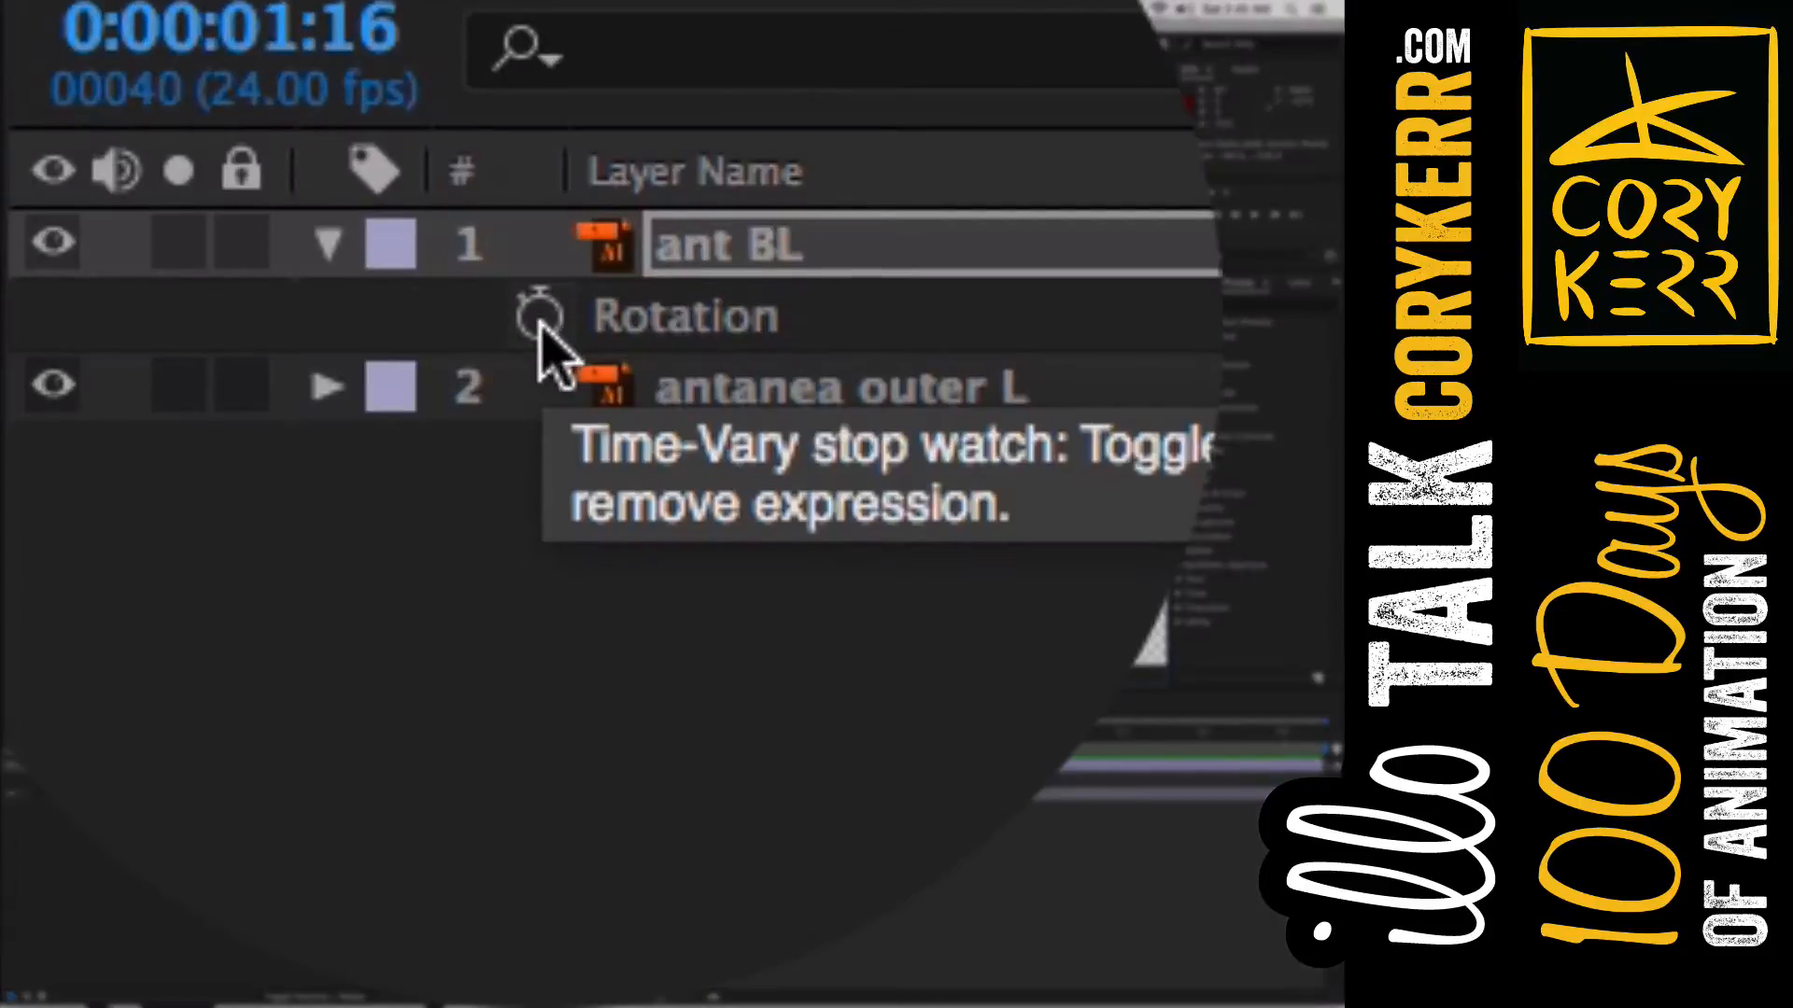
{"action": "left_click", "coordinate": [109, 779], "text": "alt"}
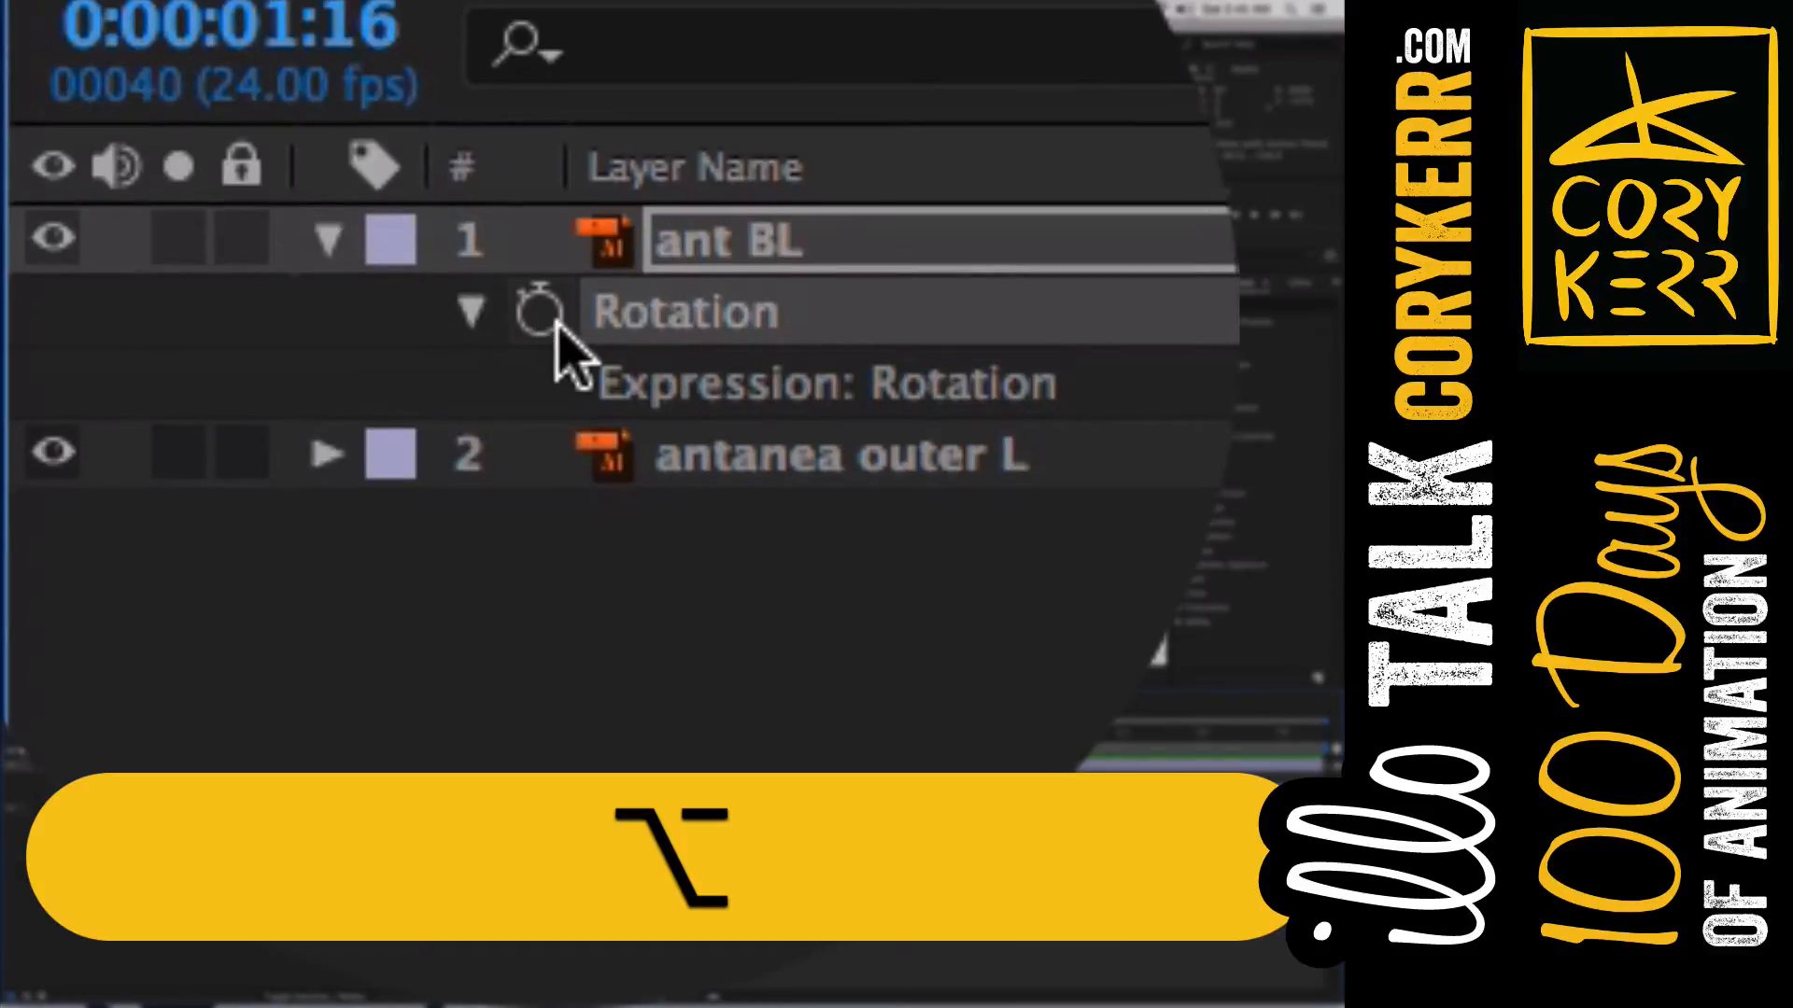
{"action": "key", "text": "super+v"}
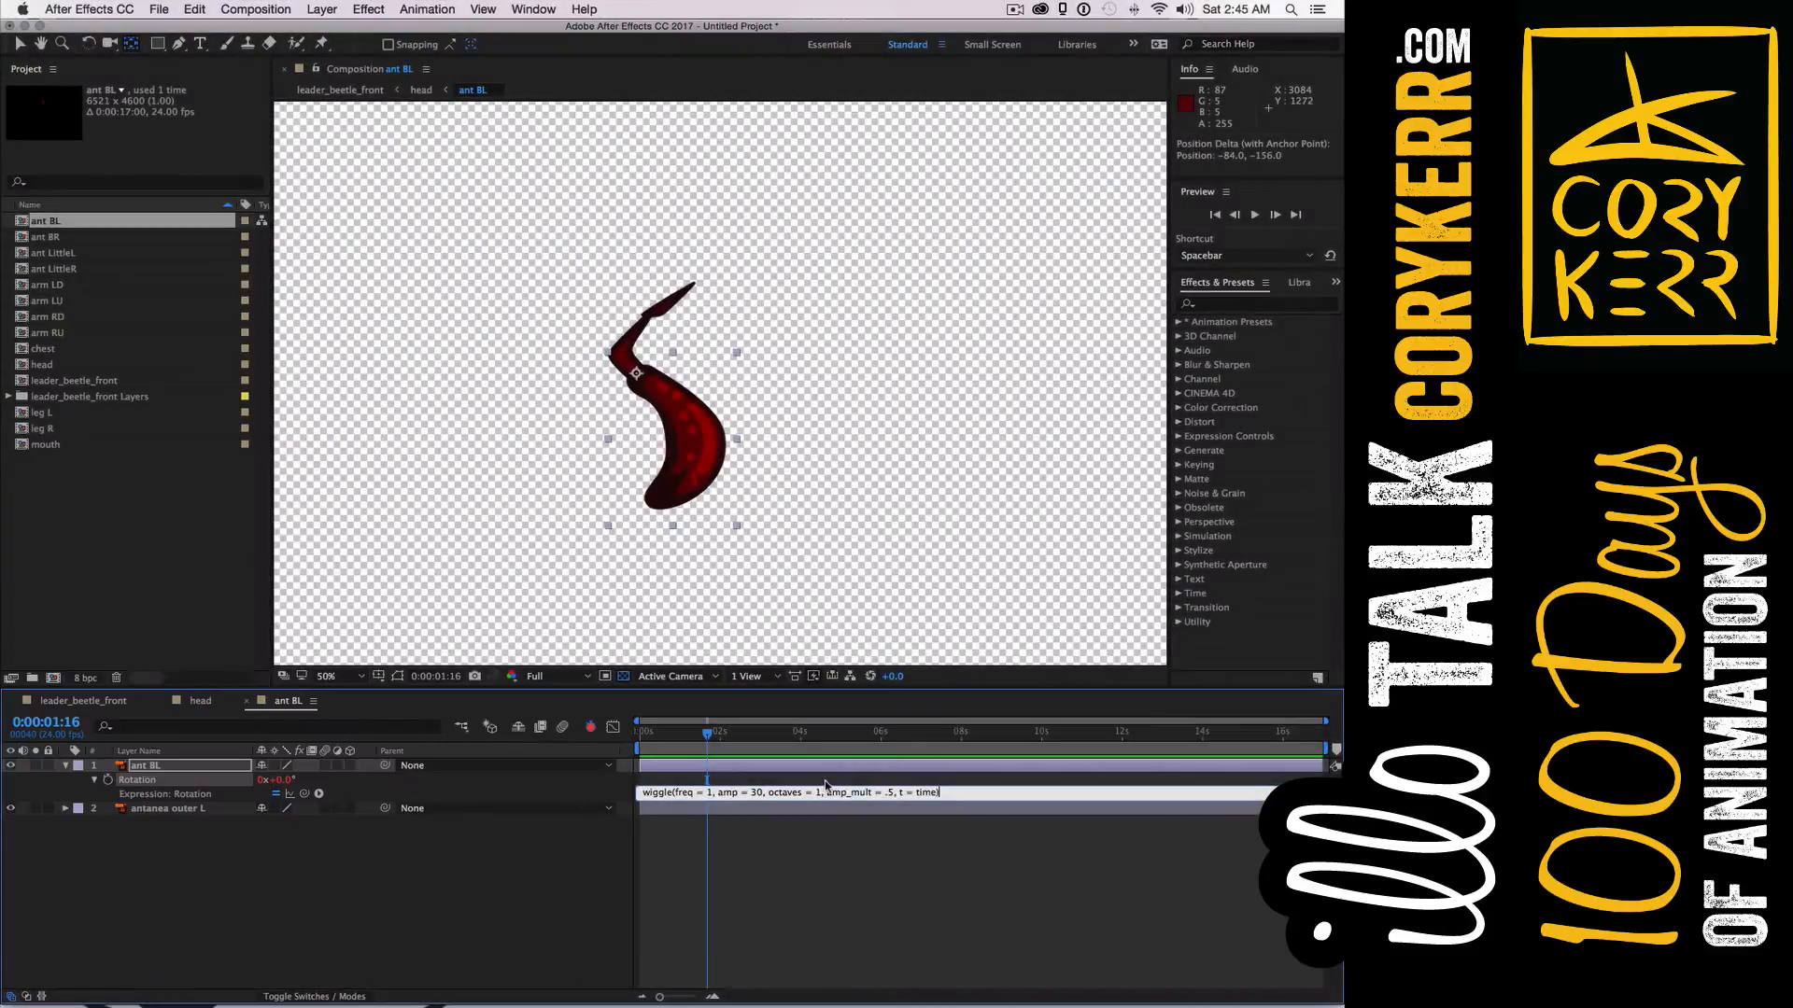
{"action": "left_click", "coordinate": [826, 778]}
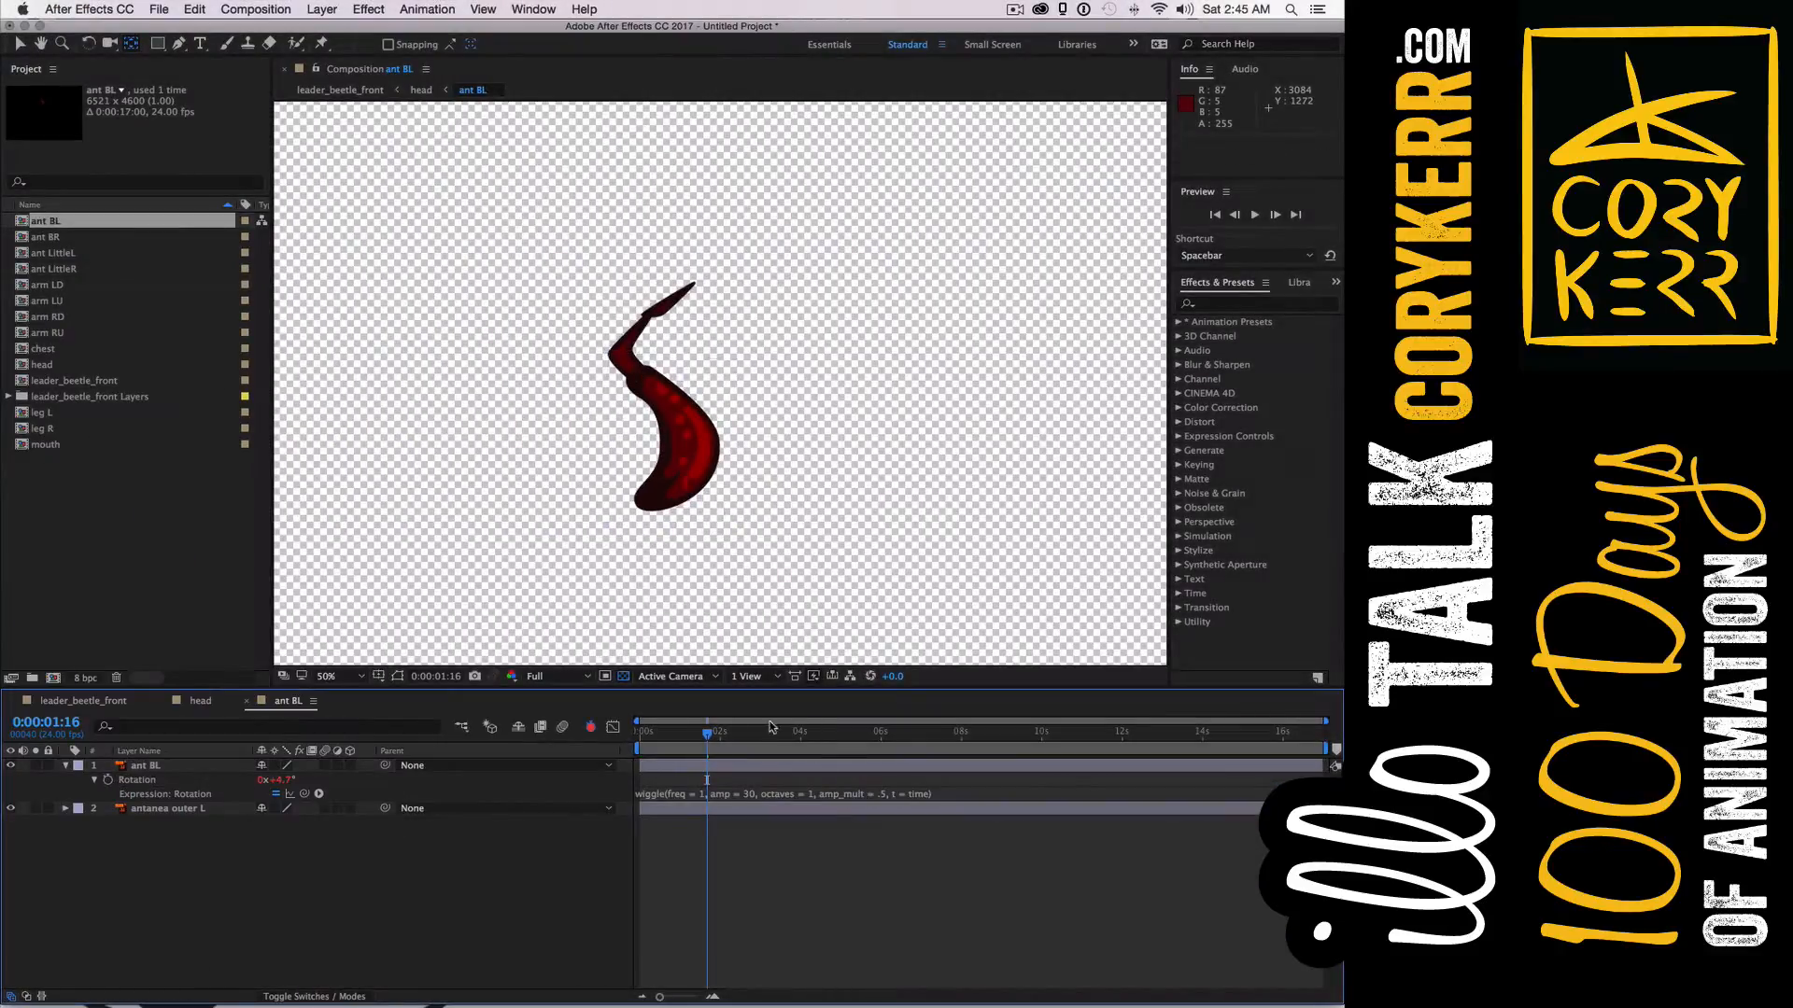
Return to the head composition and preview the two-part motion of both antennae from the start
{"action": "left_click", "coordinate": [248, 701]}
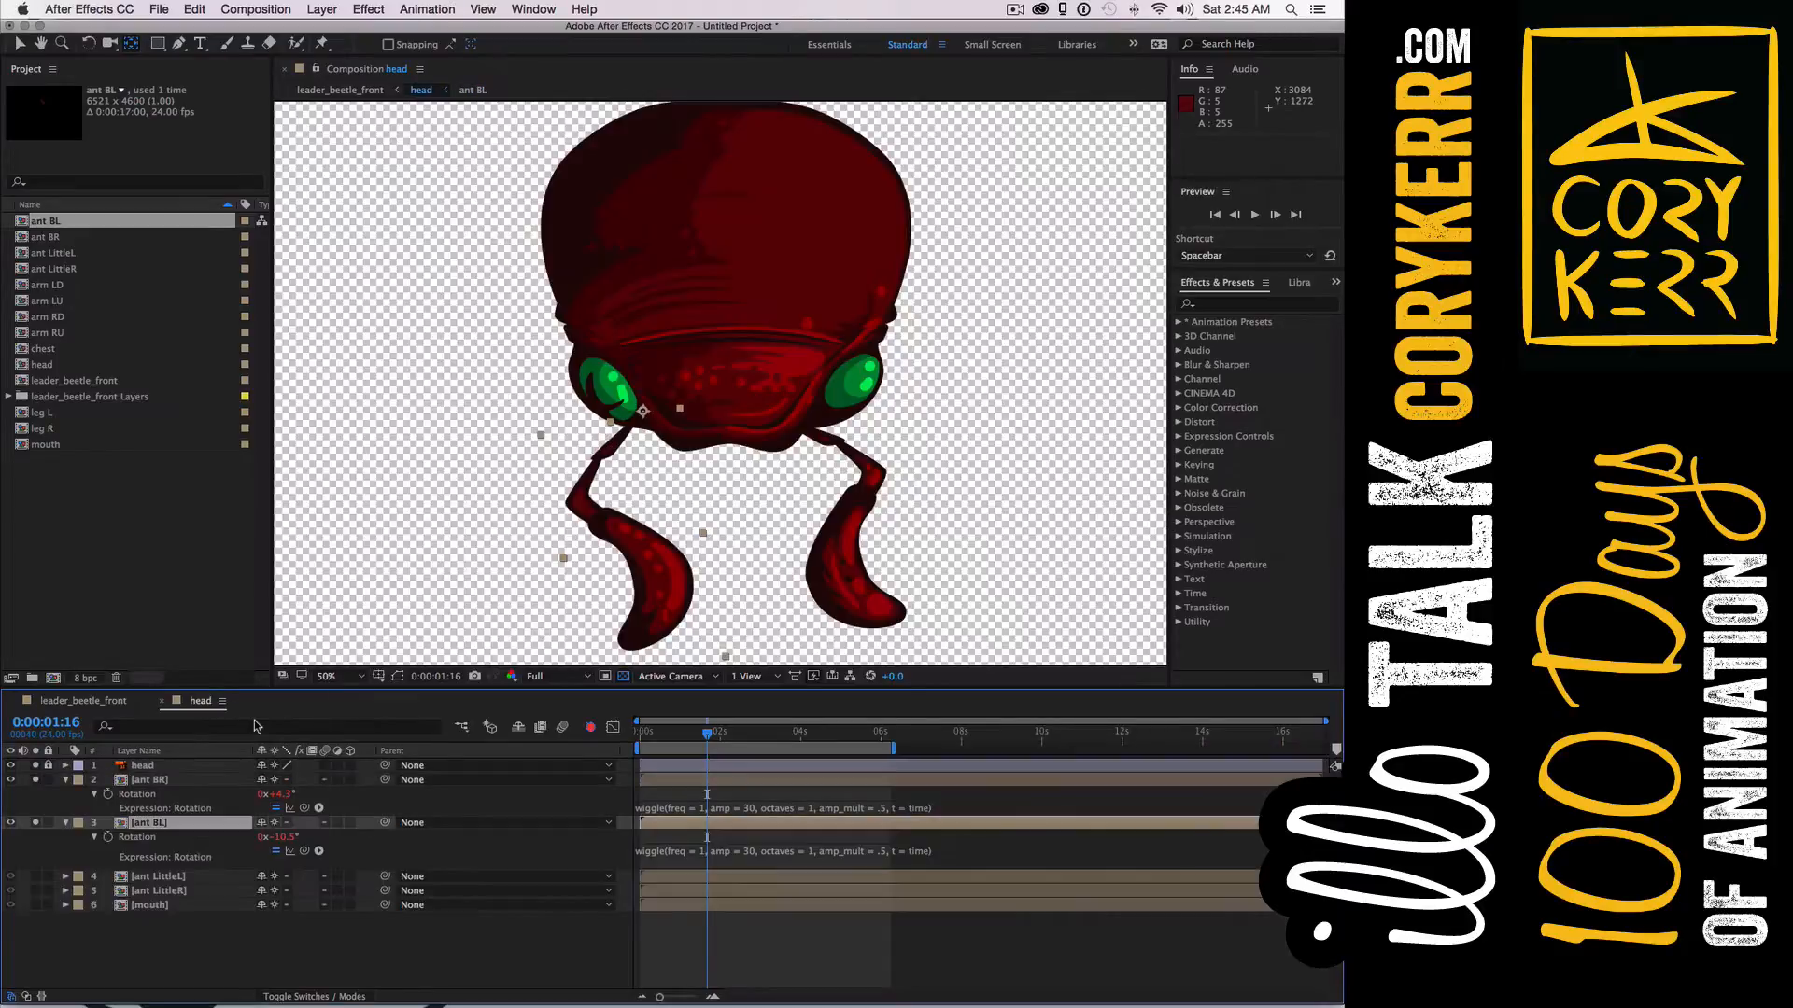
{"action": "left_click_drag", "start_coordinate": [708, 737], "coordinate": [622, 745]}
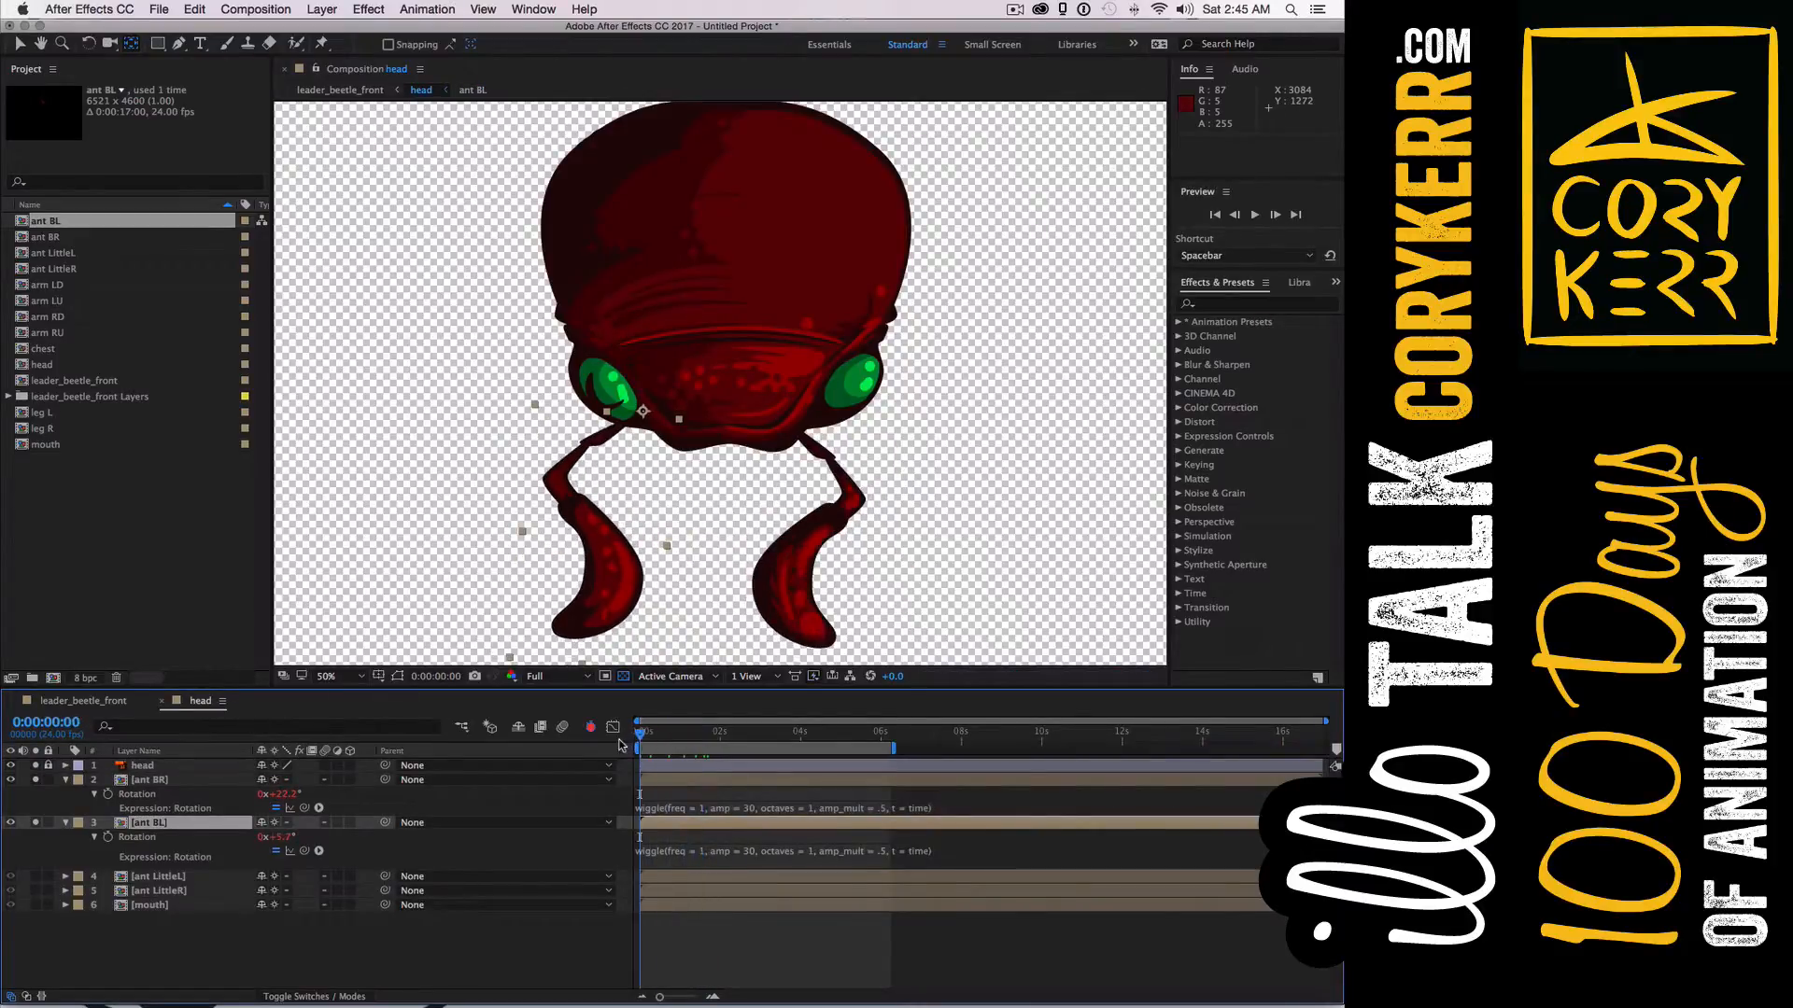
{"action": "key", "text": "space"}
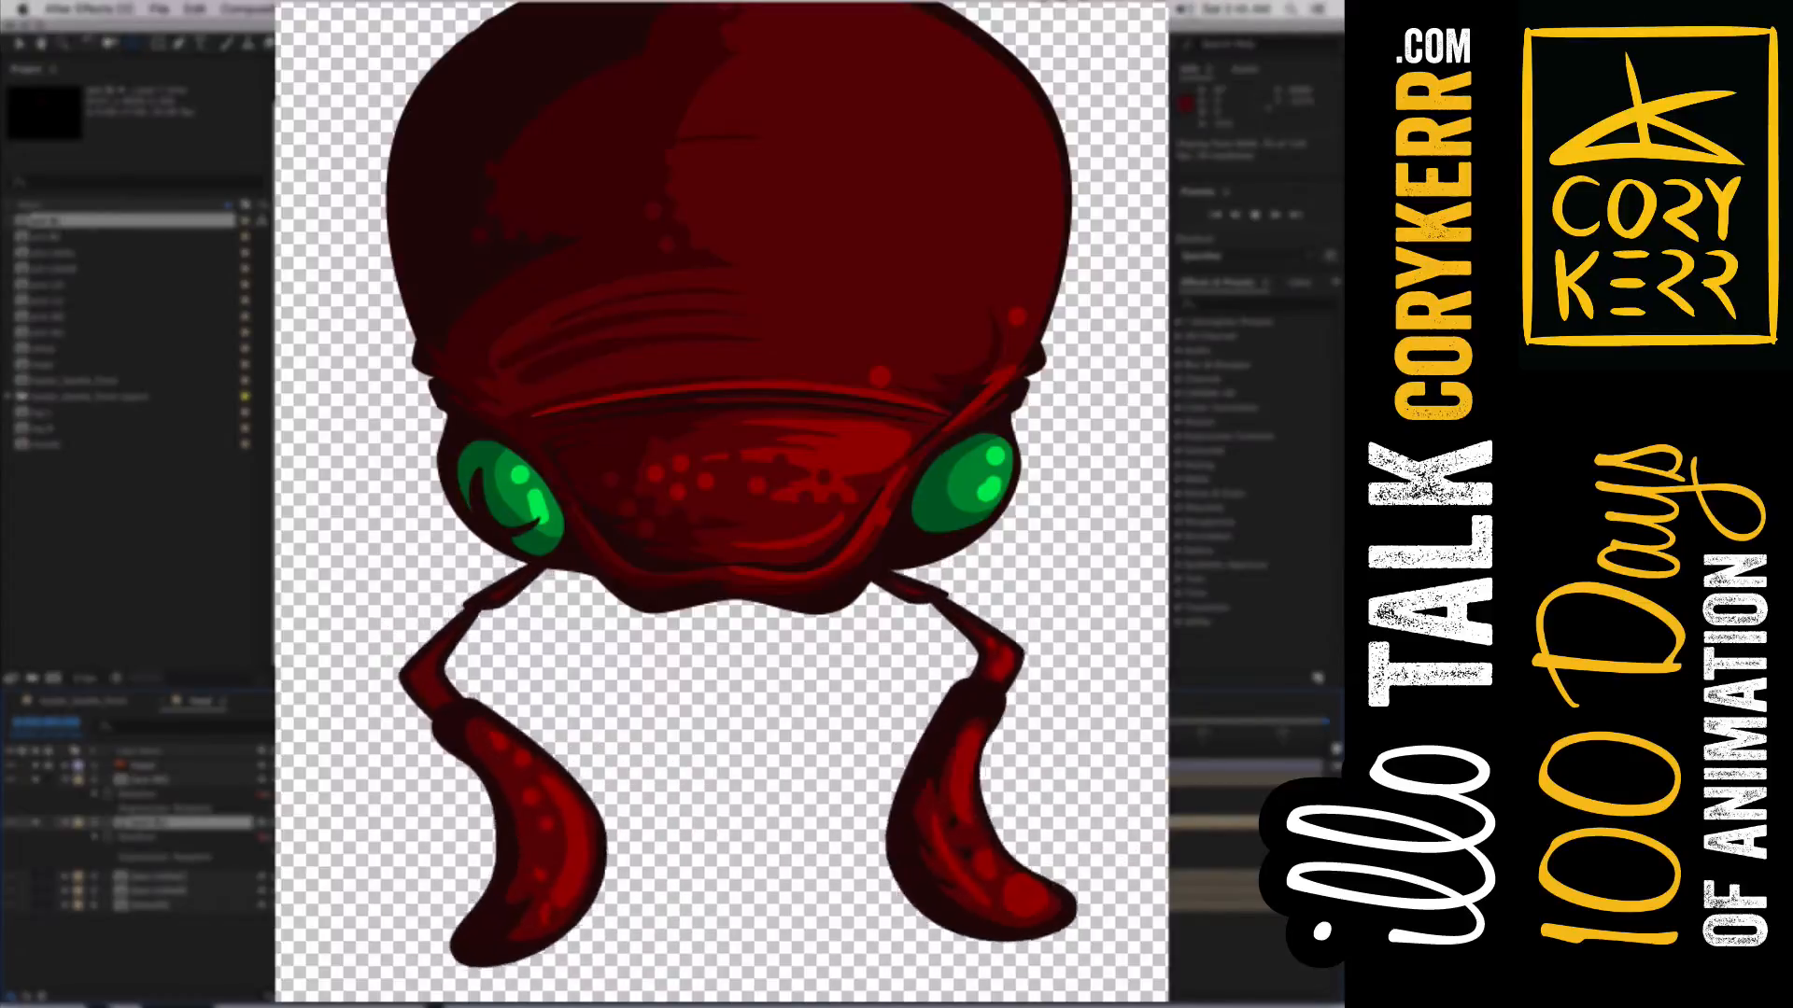
{"action": "key", "text": "space"}
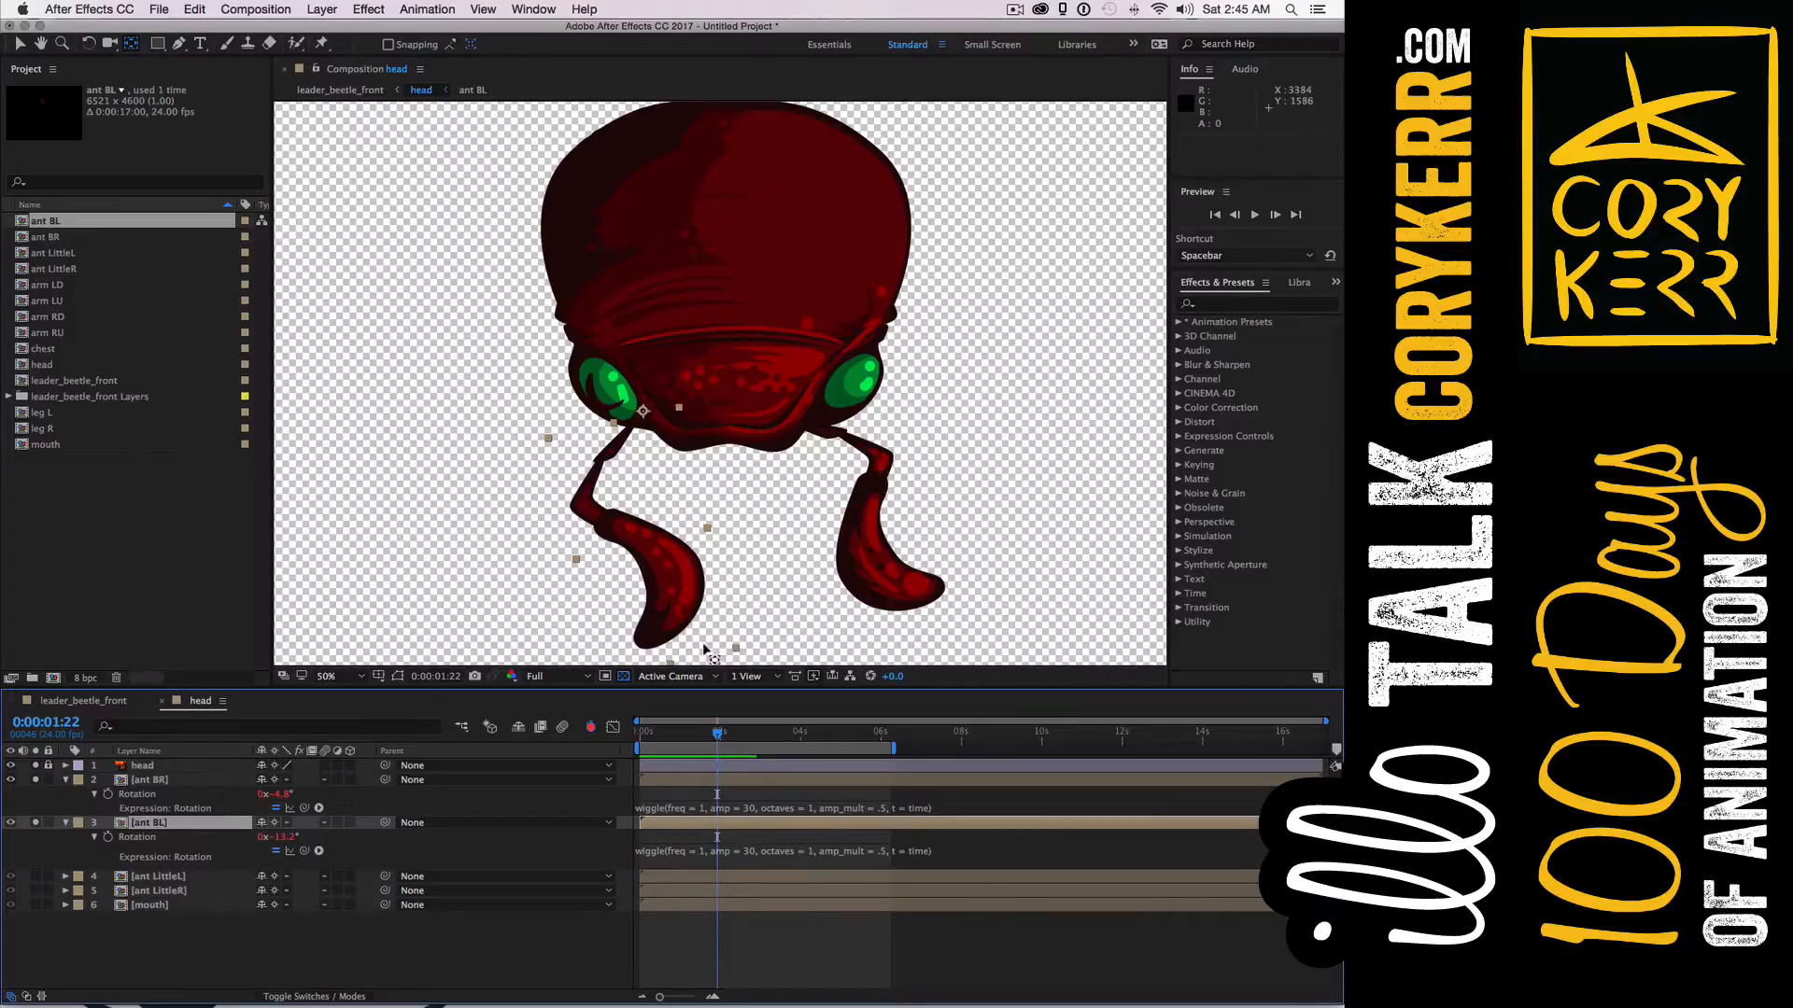
Set the ant BL layer's Y position to 1025 in the head composition and remove its Position keyframes
{"action": "key", "text": "p"}
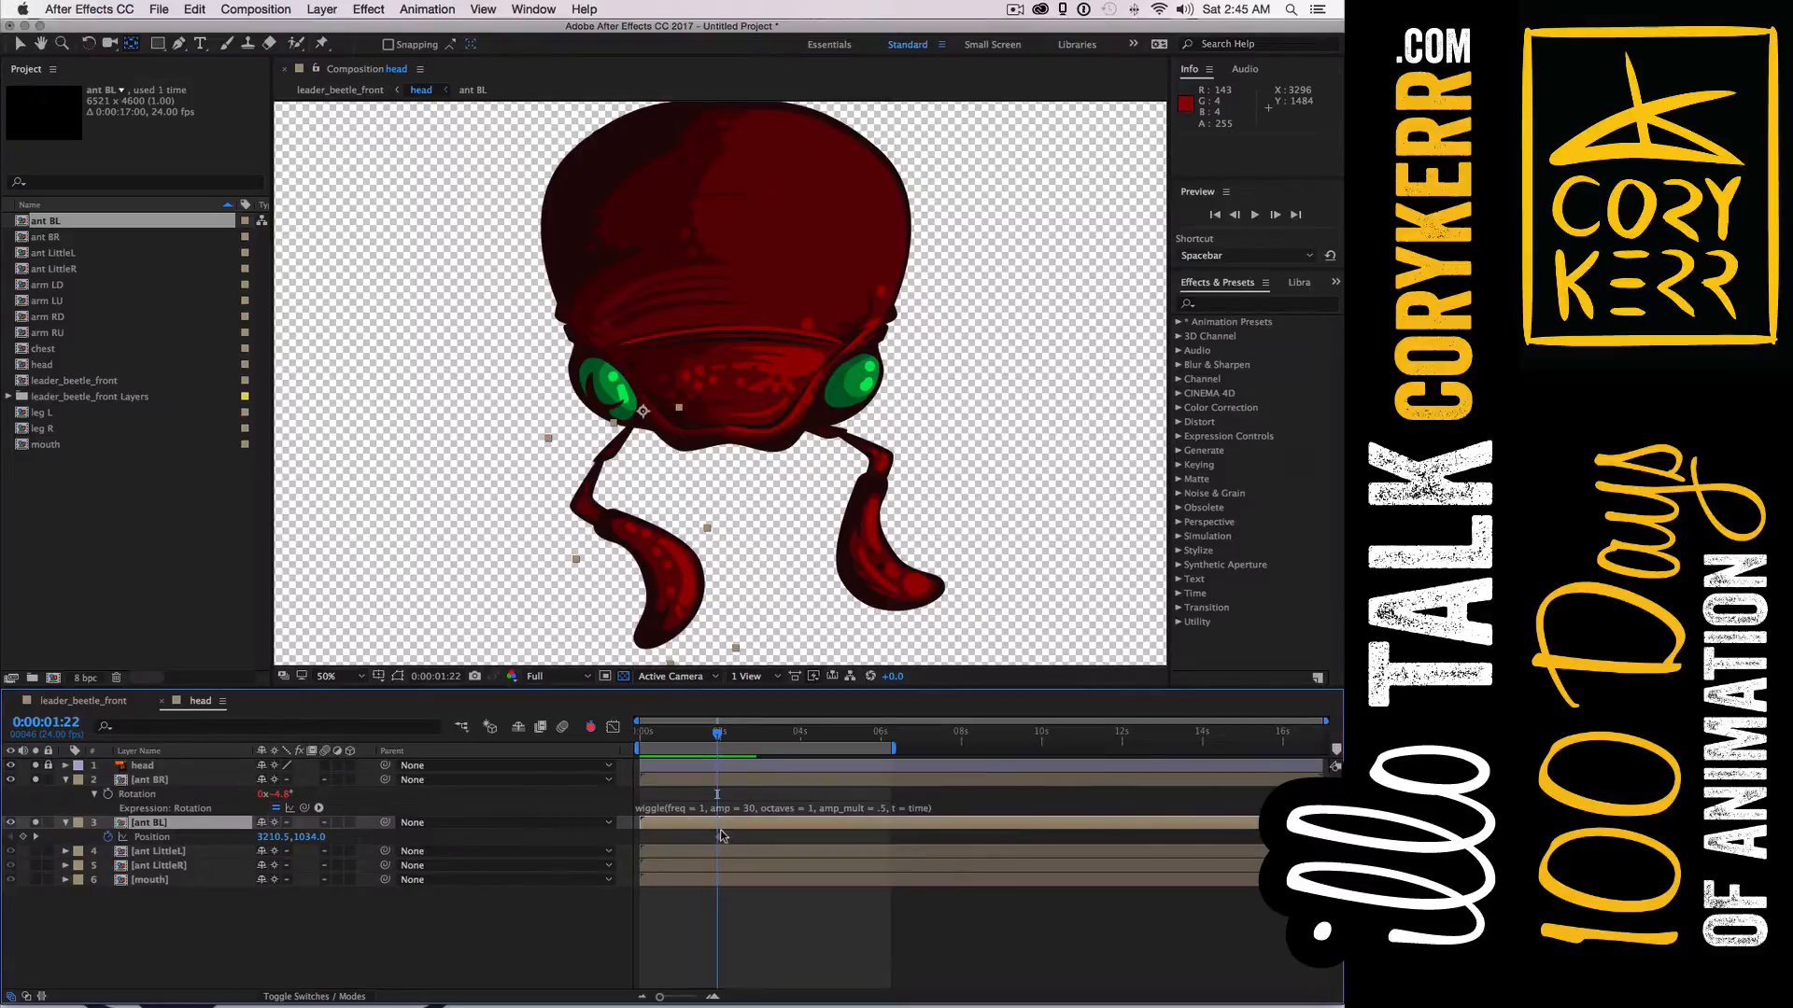
{"action": "left_click", "coordinate": [720, 837]}
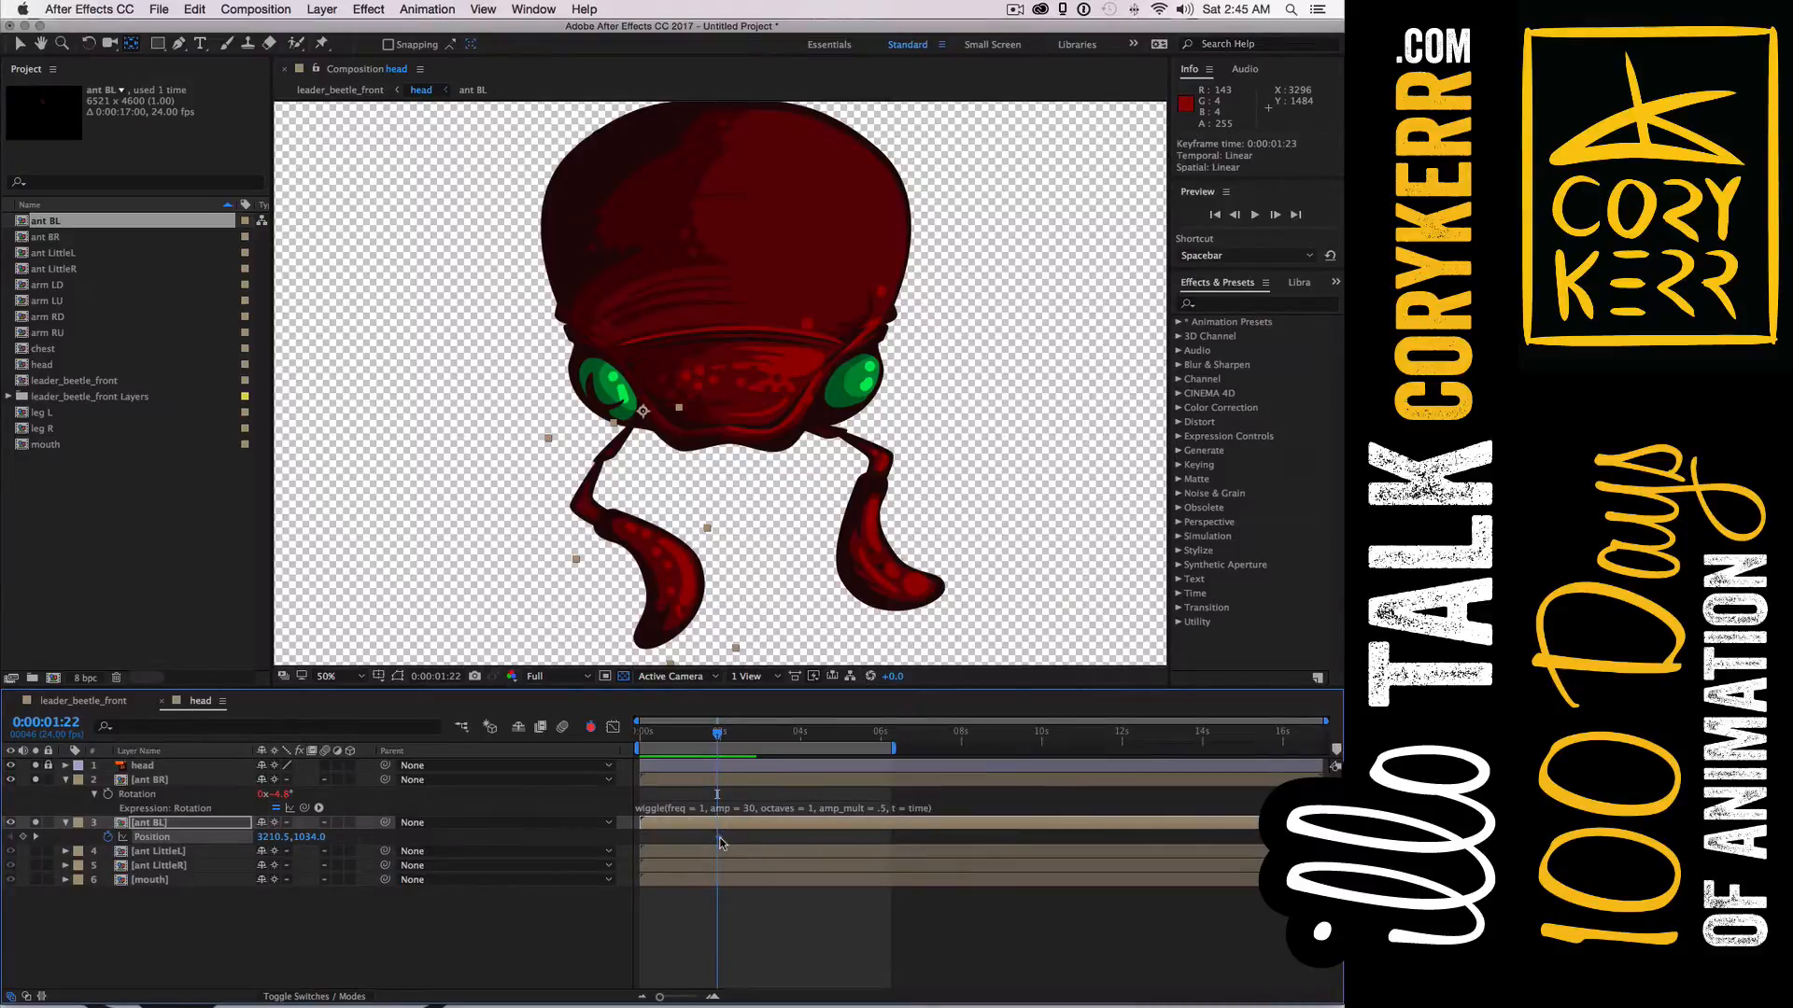
{"action": "key", "text": "BackSpace"}
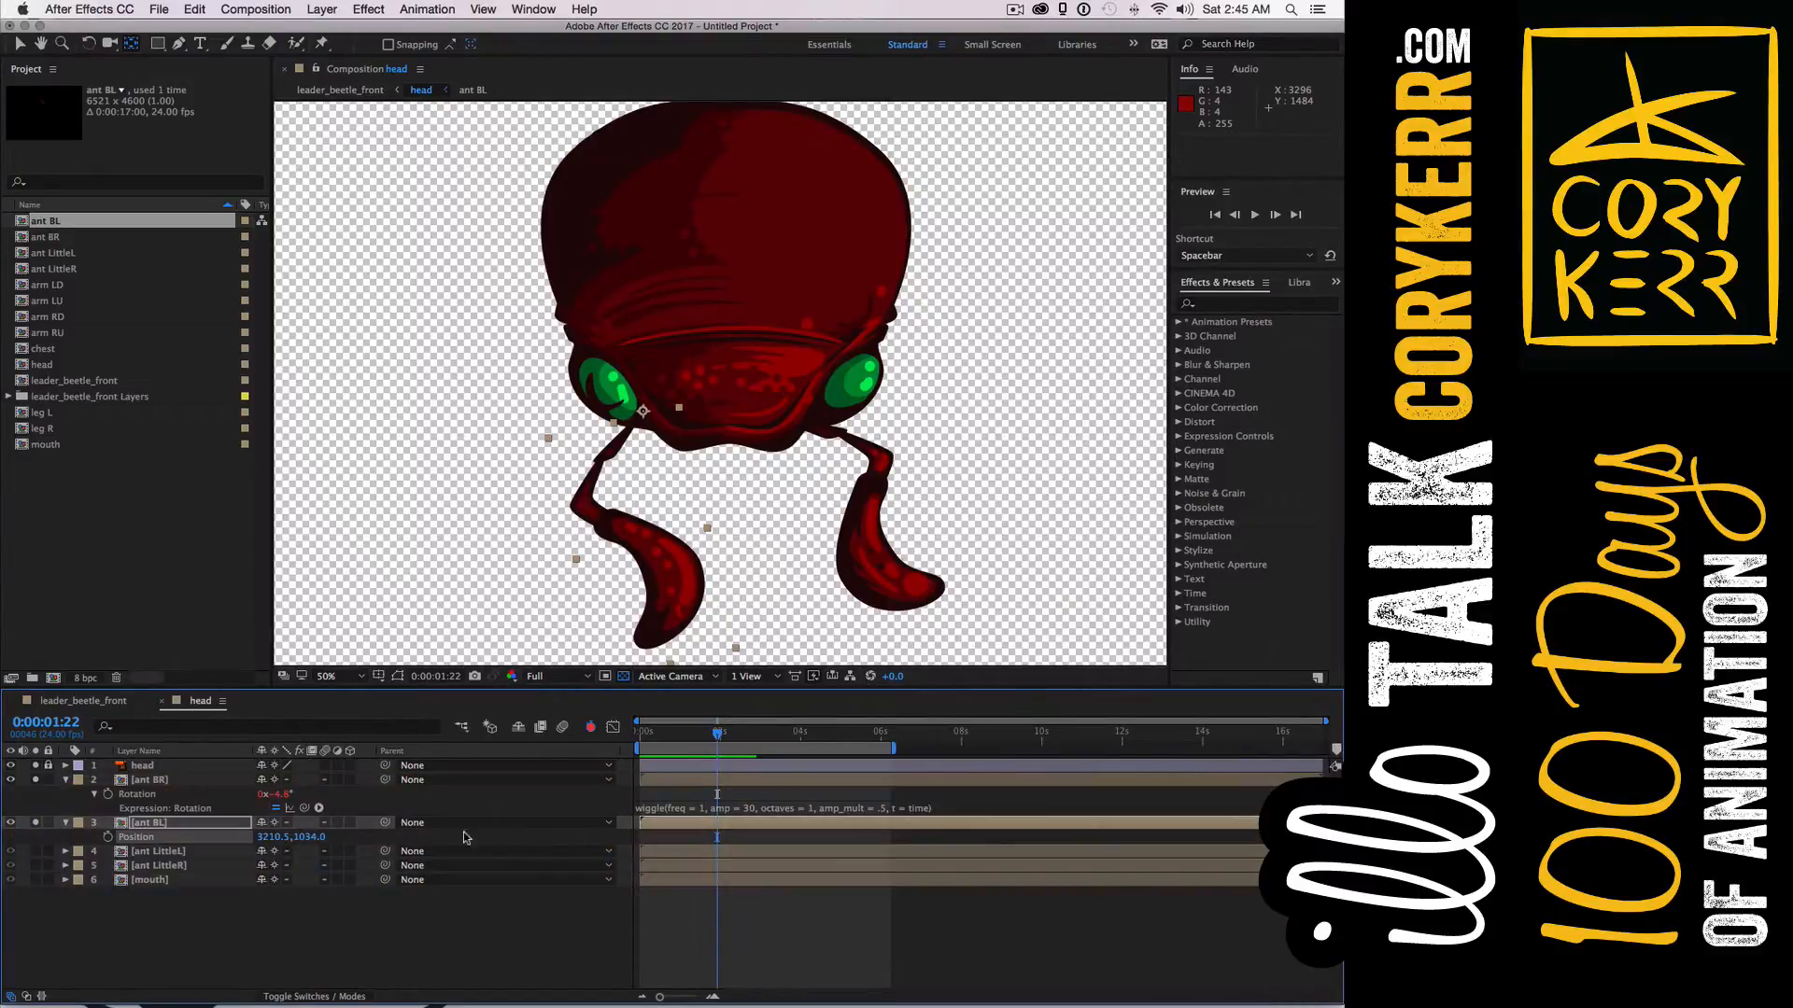
{"action": "mouse_move", "coordinate": [311, 837]}
{"action": "left_mouse_down"}
{"action": "mouse_move", "coordinate": [297, 838]}
{"action": "mouse_move", "coordinate": [331, 840]}
{"action": "left_mouse_up"}
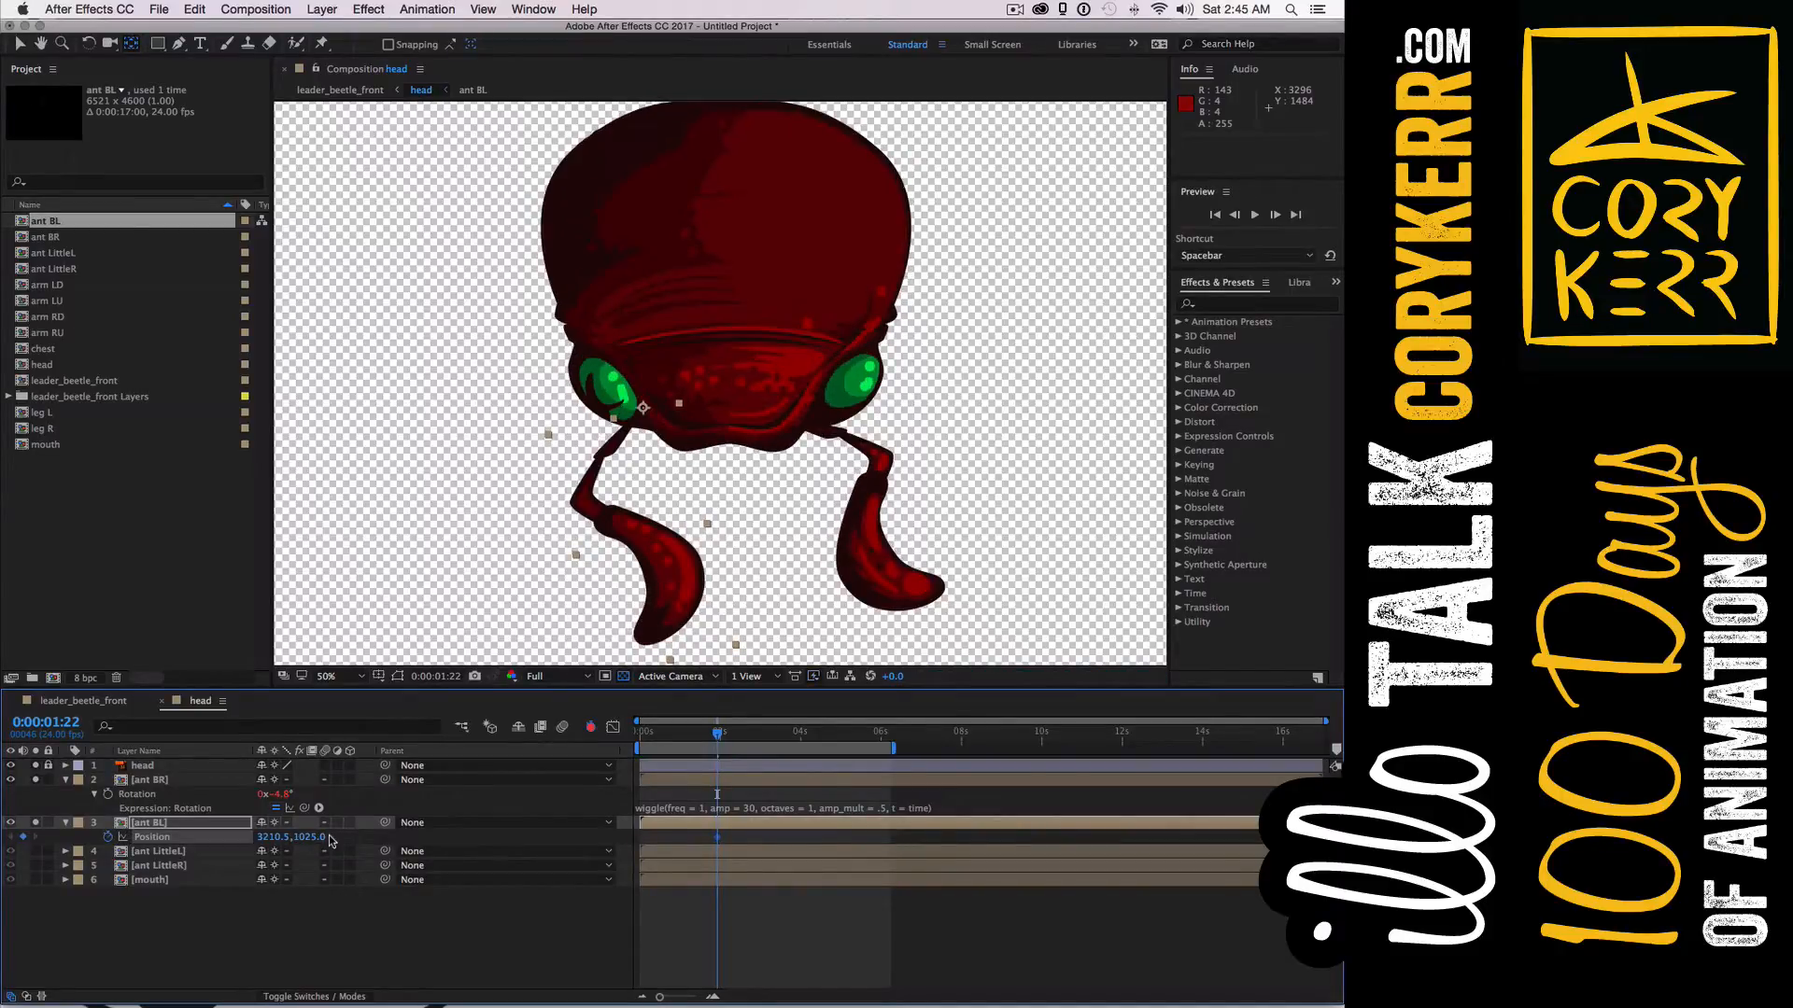
{"action": "key", "text": "BackSpace"}
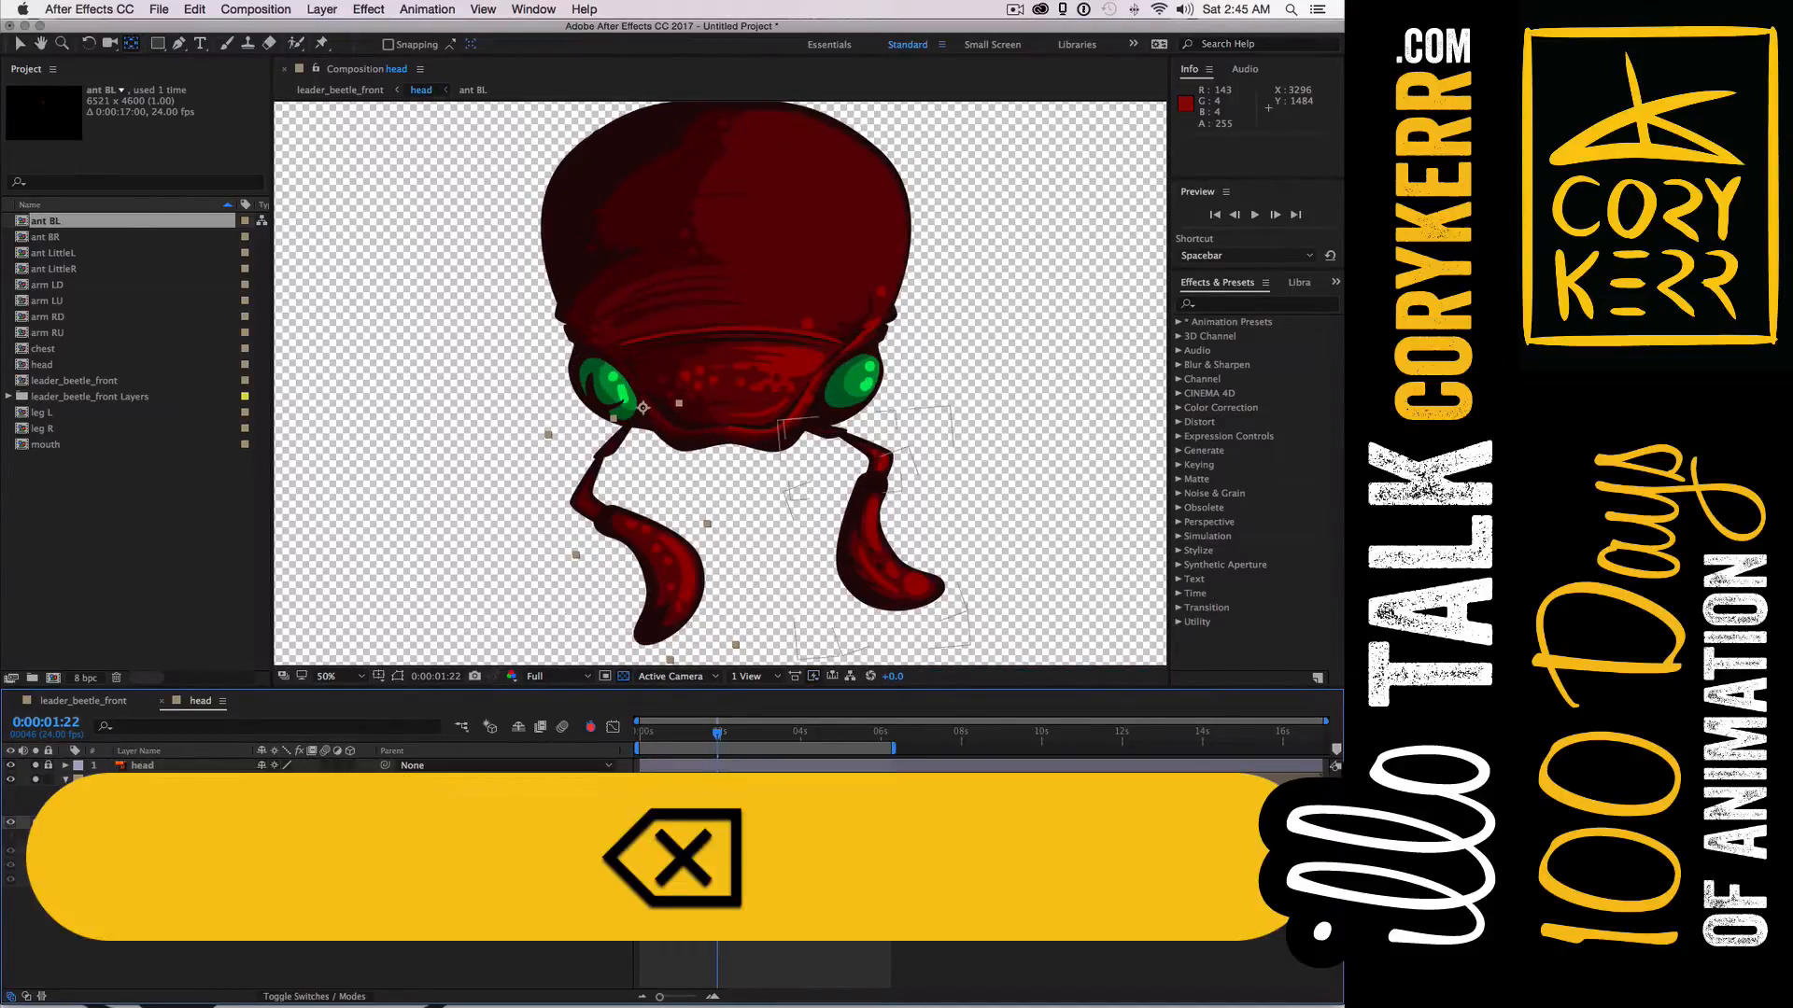
Reposition the ant BR layer to 3567.5, 1038.0 and remove the Position keyframe
{"action": "left_click", "coordinate": [164, 781]}
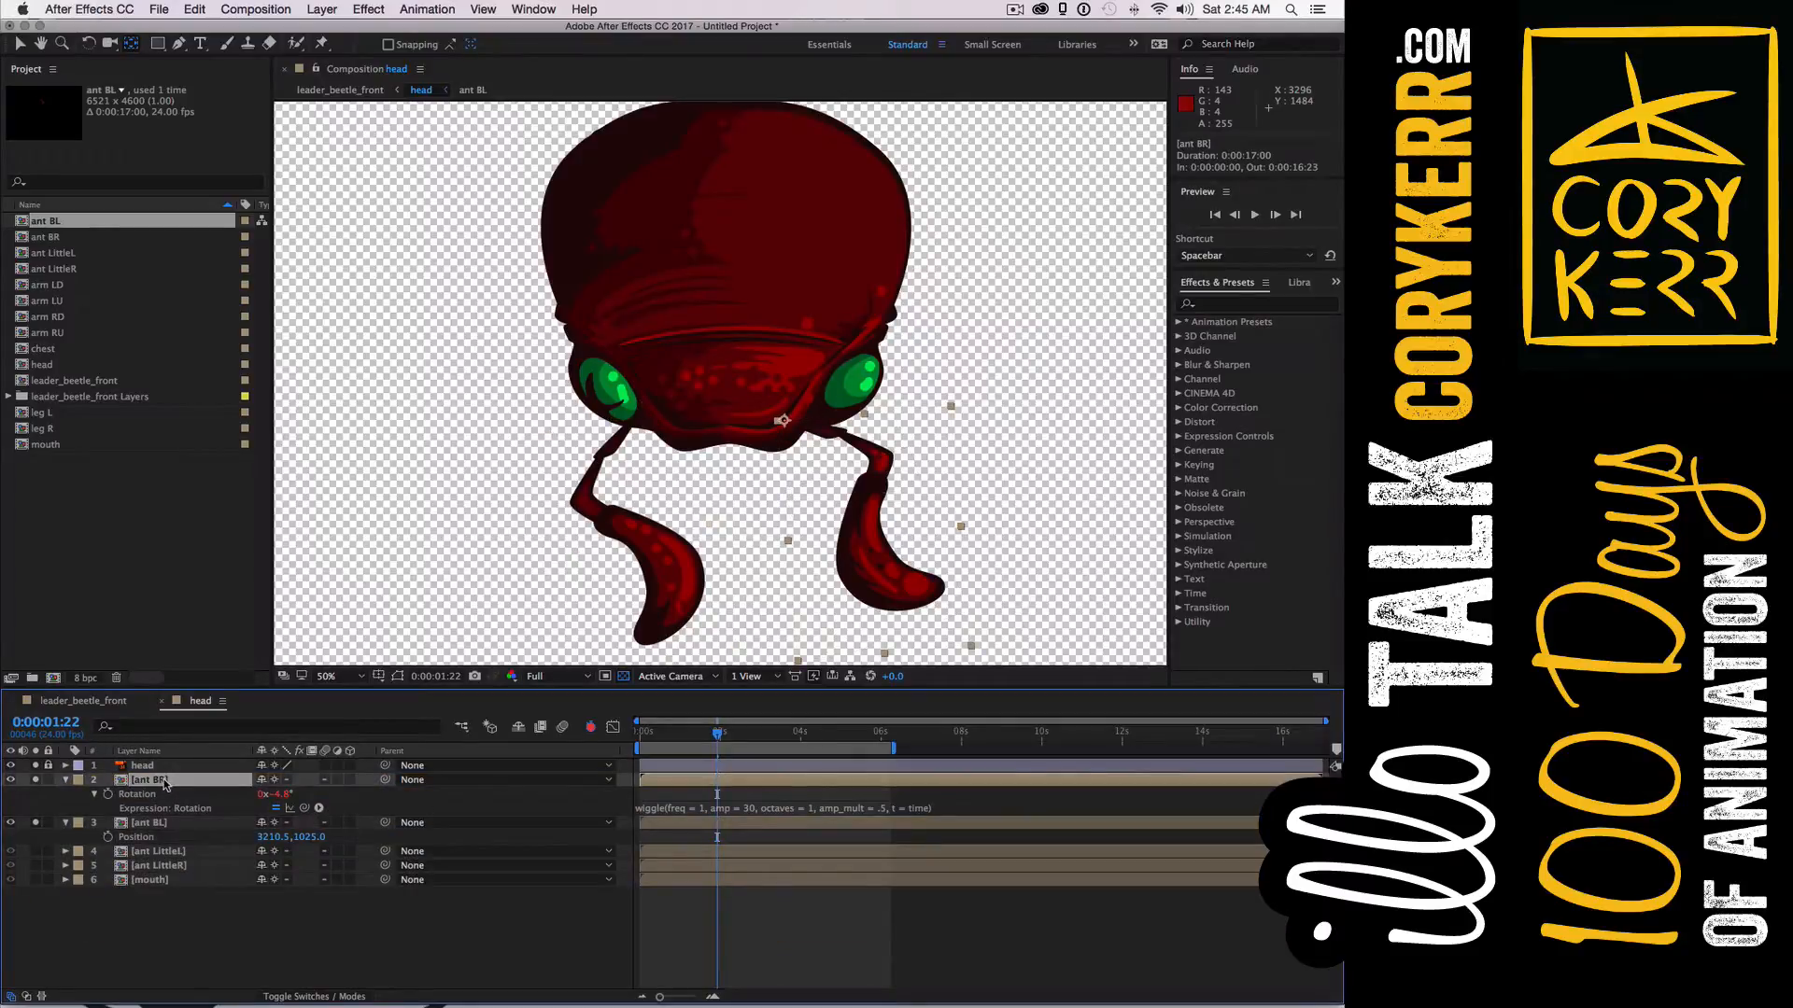
{"action": "key", "text": "p"}
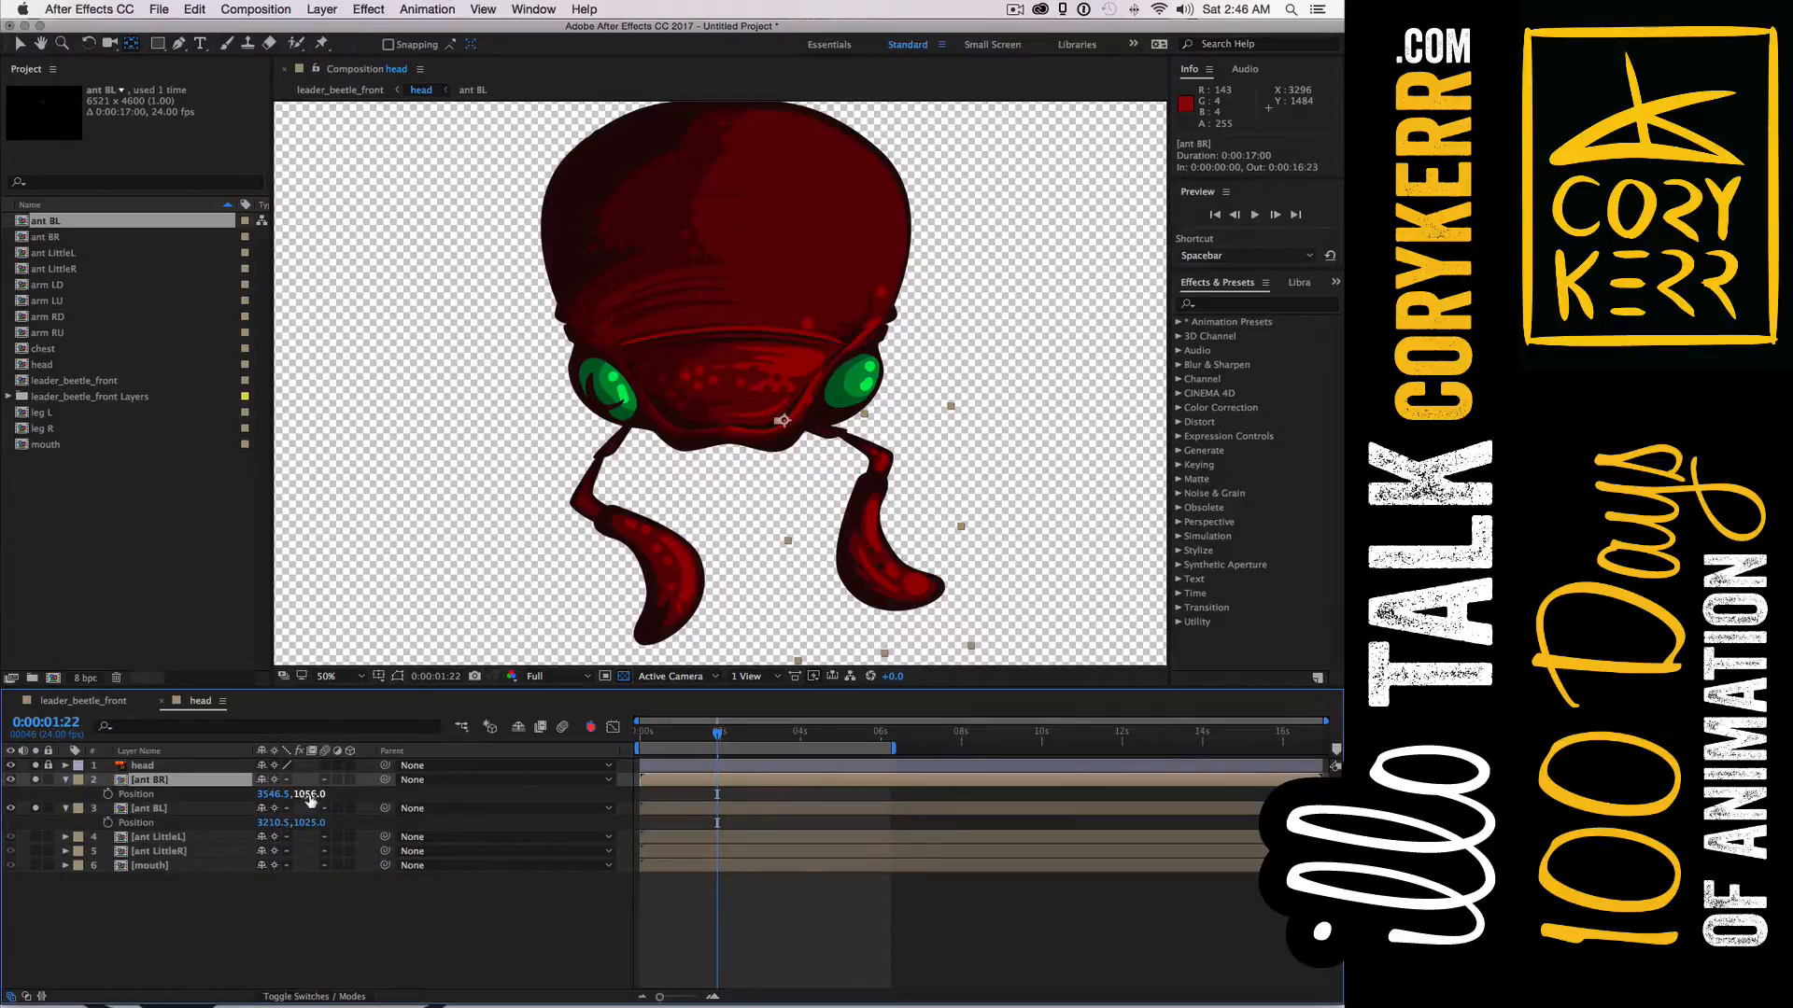
{"action": "mouse_move", "coordinate": [311, 795]}
{"action": "left_mouse_down"}
{"action": "mouse_move", "coordinate": [280, 794]}
{"action": "mouse_move", "coordinate": [291, 807]}
{"action": "left_mouse_up"}
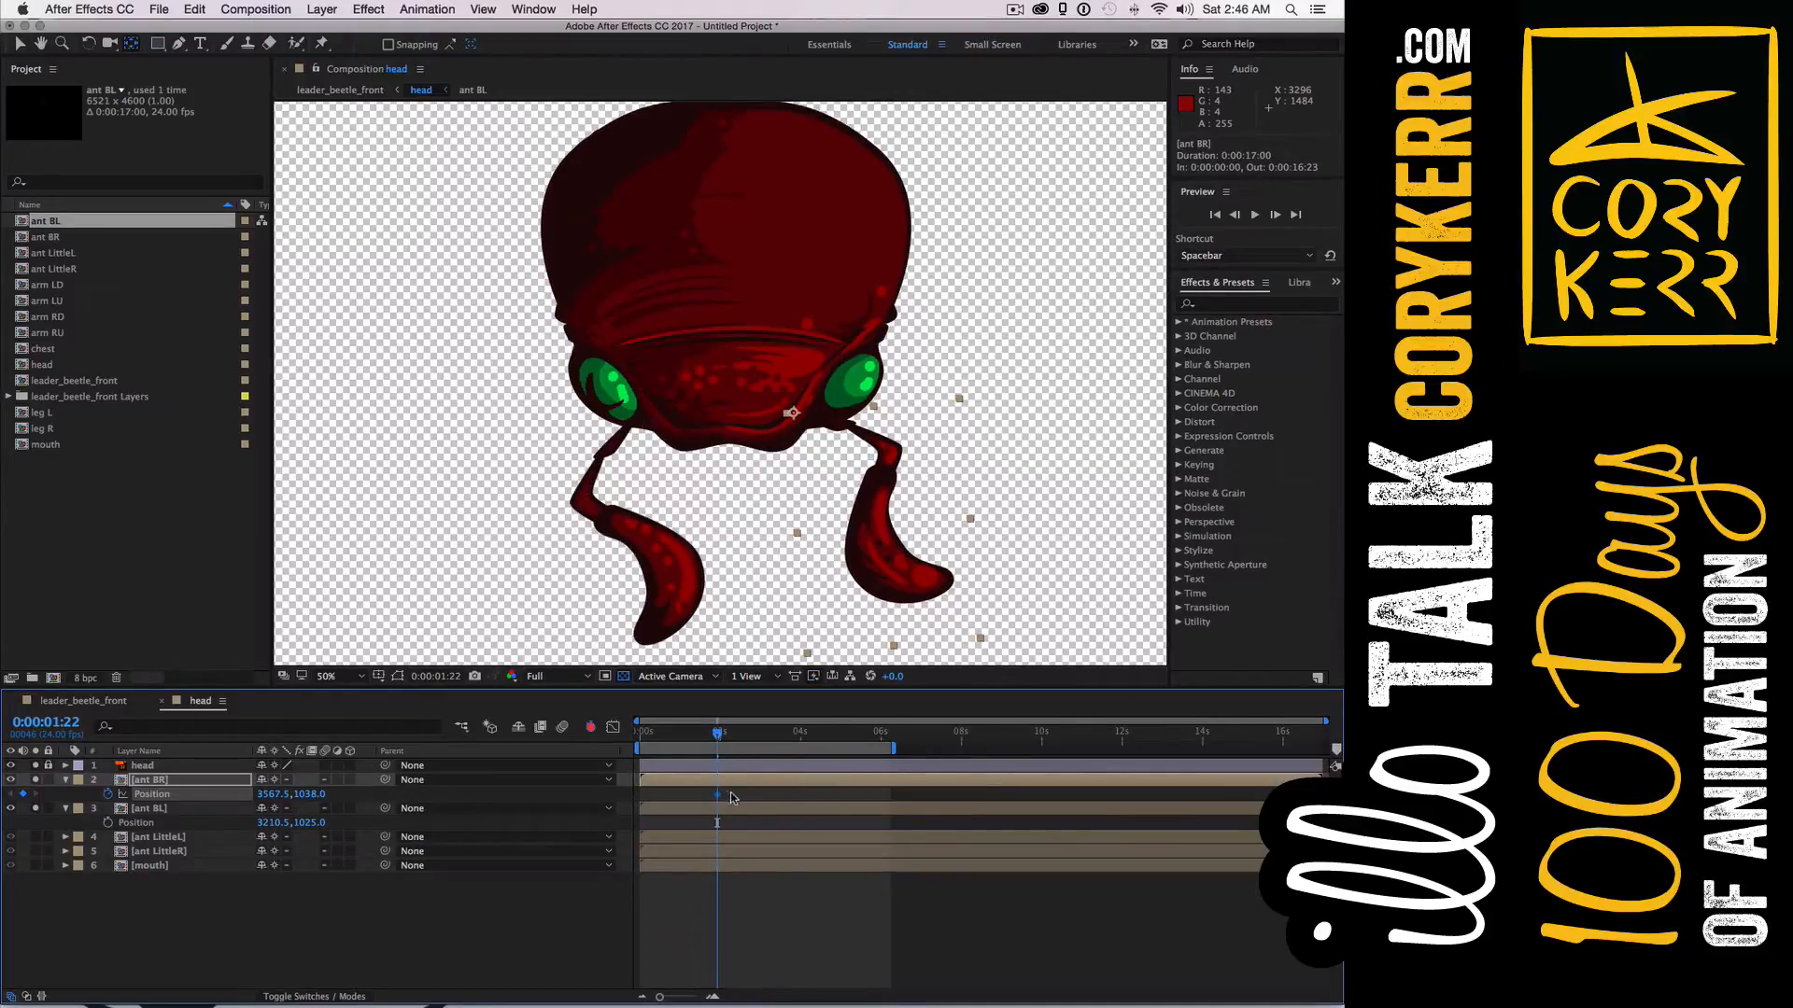
{"action": "key", "text": "BackSpace"}
Preview the motion of the repositioned large antennae from 0:00:00:00
{"action": "left_click_drag", "start_coordinate": [715, 731], "coordinate": [620, 745]}
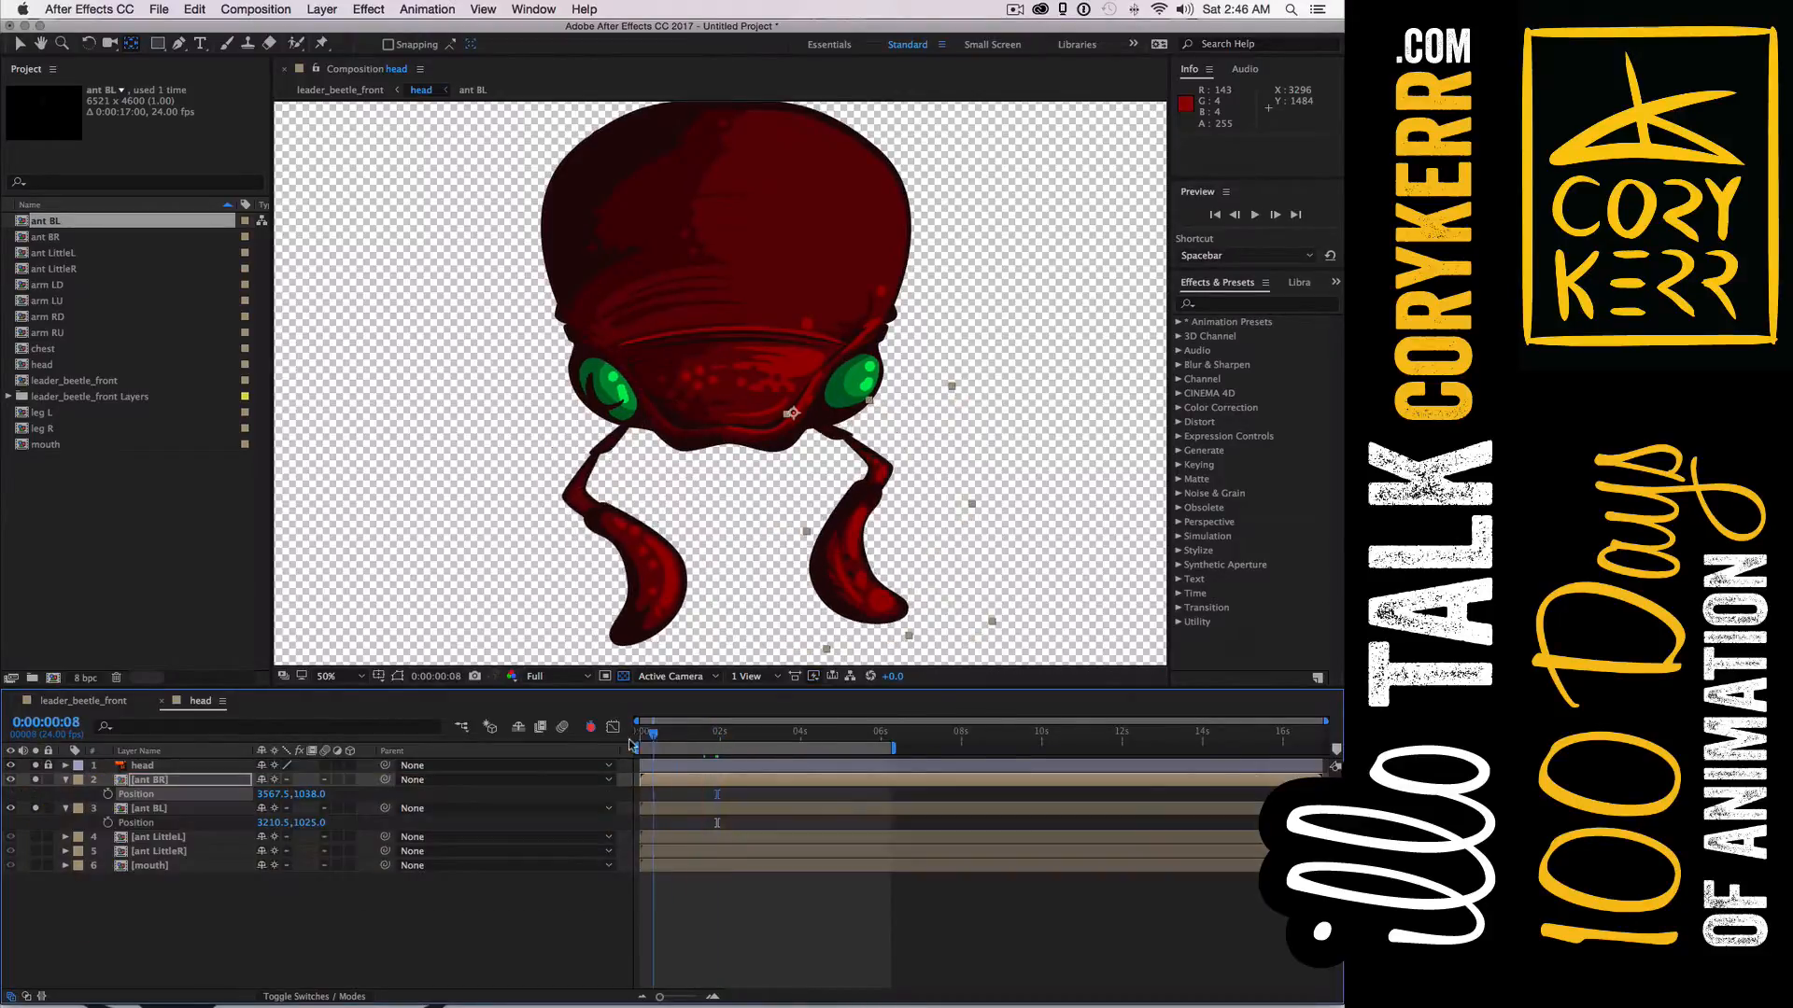
{"action": "key", "text": "space"}
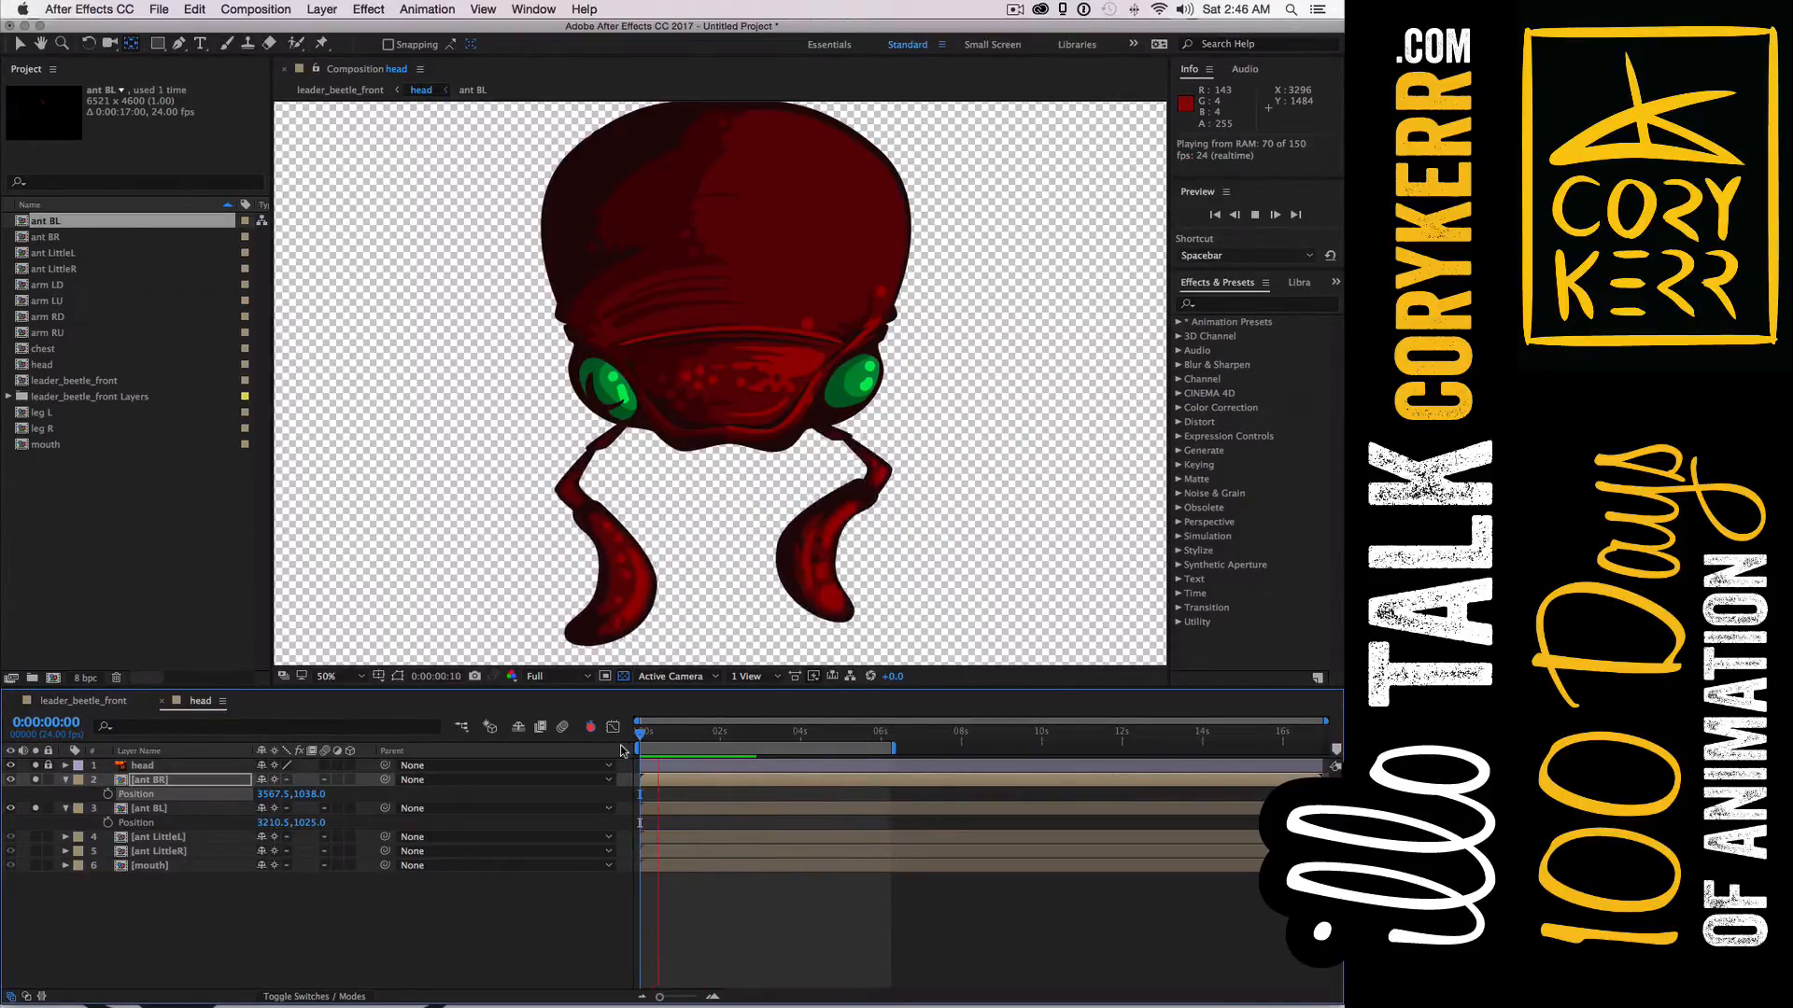
{"action": "key", "text": "space"}
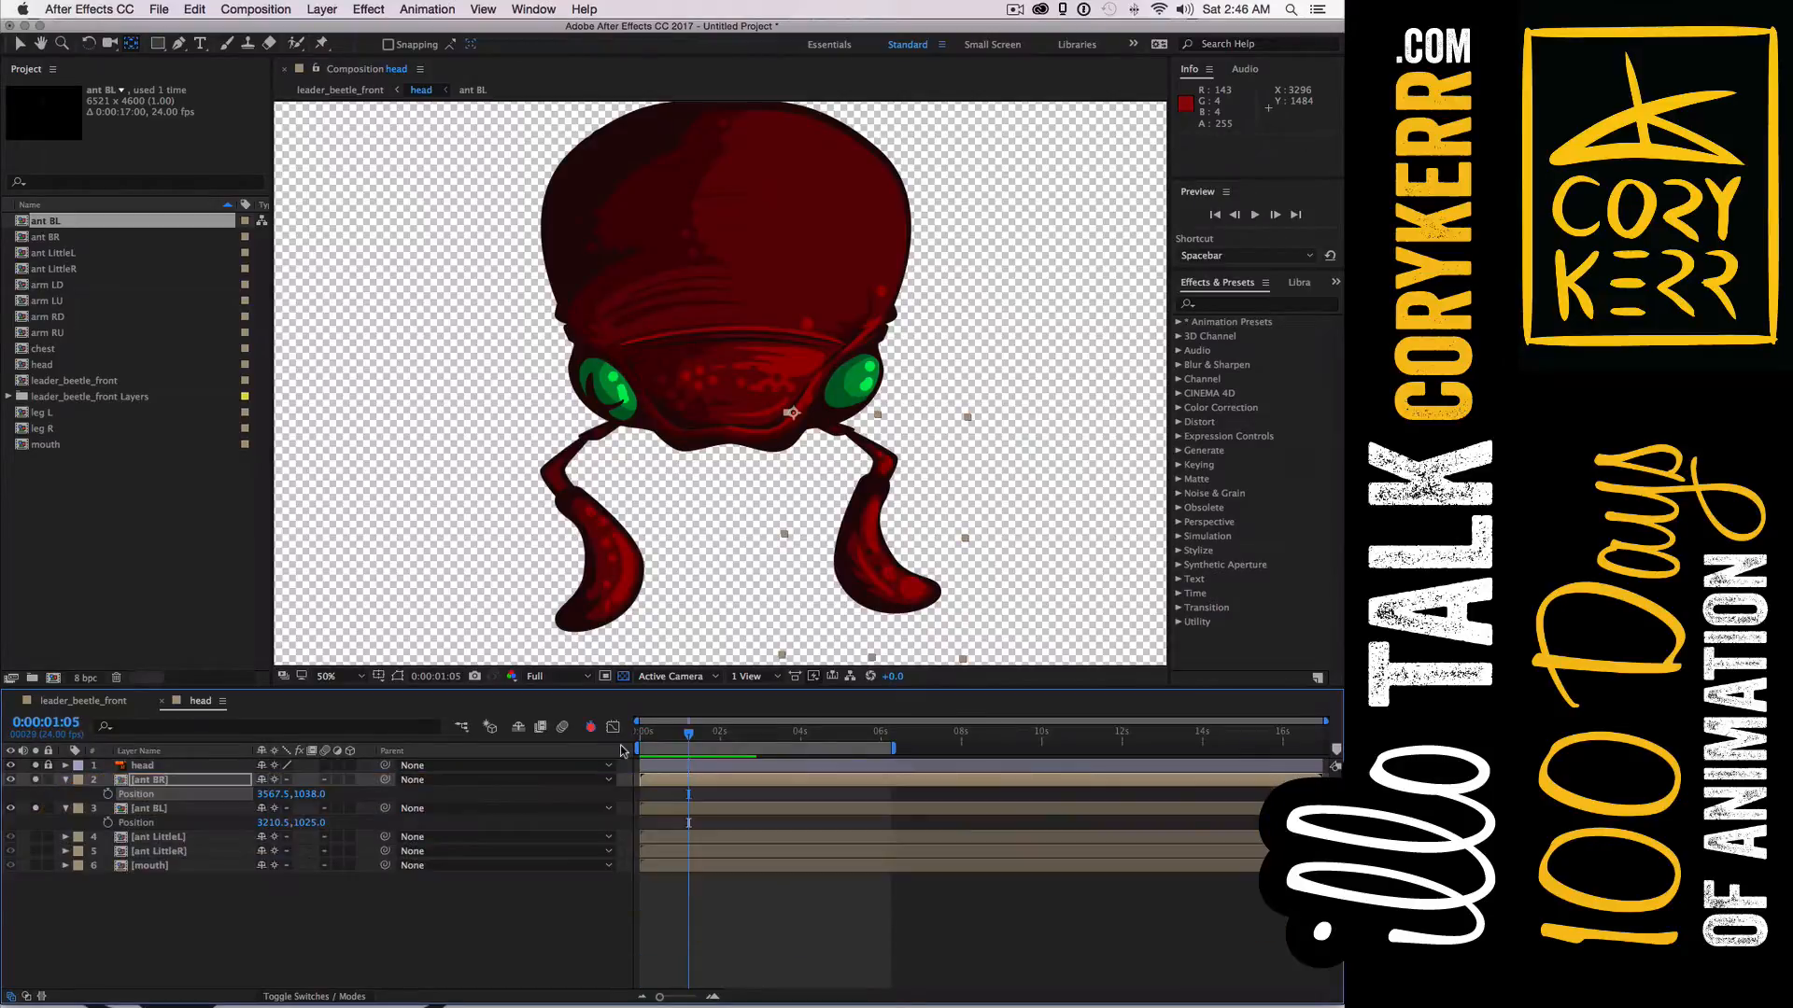
Turn off solo so every head layer is shown, and collapse the ant BR and ant BL layer properties
{"action": "left_click_drag", "start_coordinate": [35, 765], "coordinate": [38, 781]}
{"action": "left_click", "coordinate": [65, 781]}
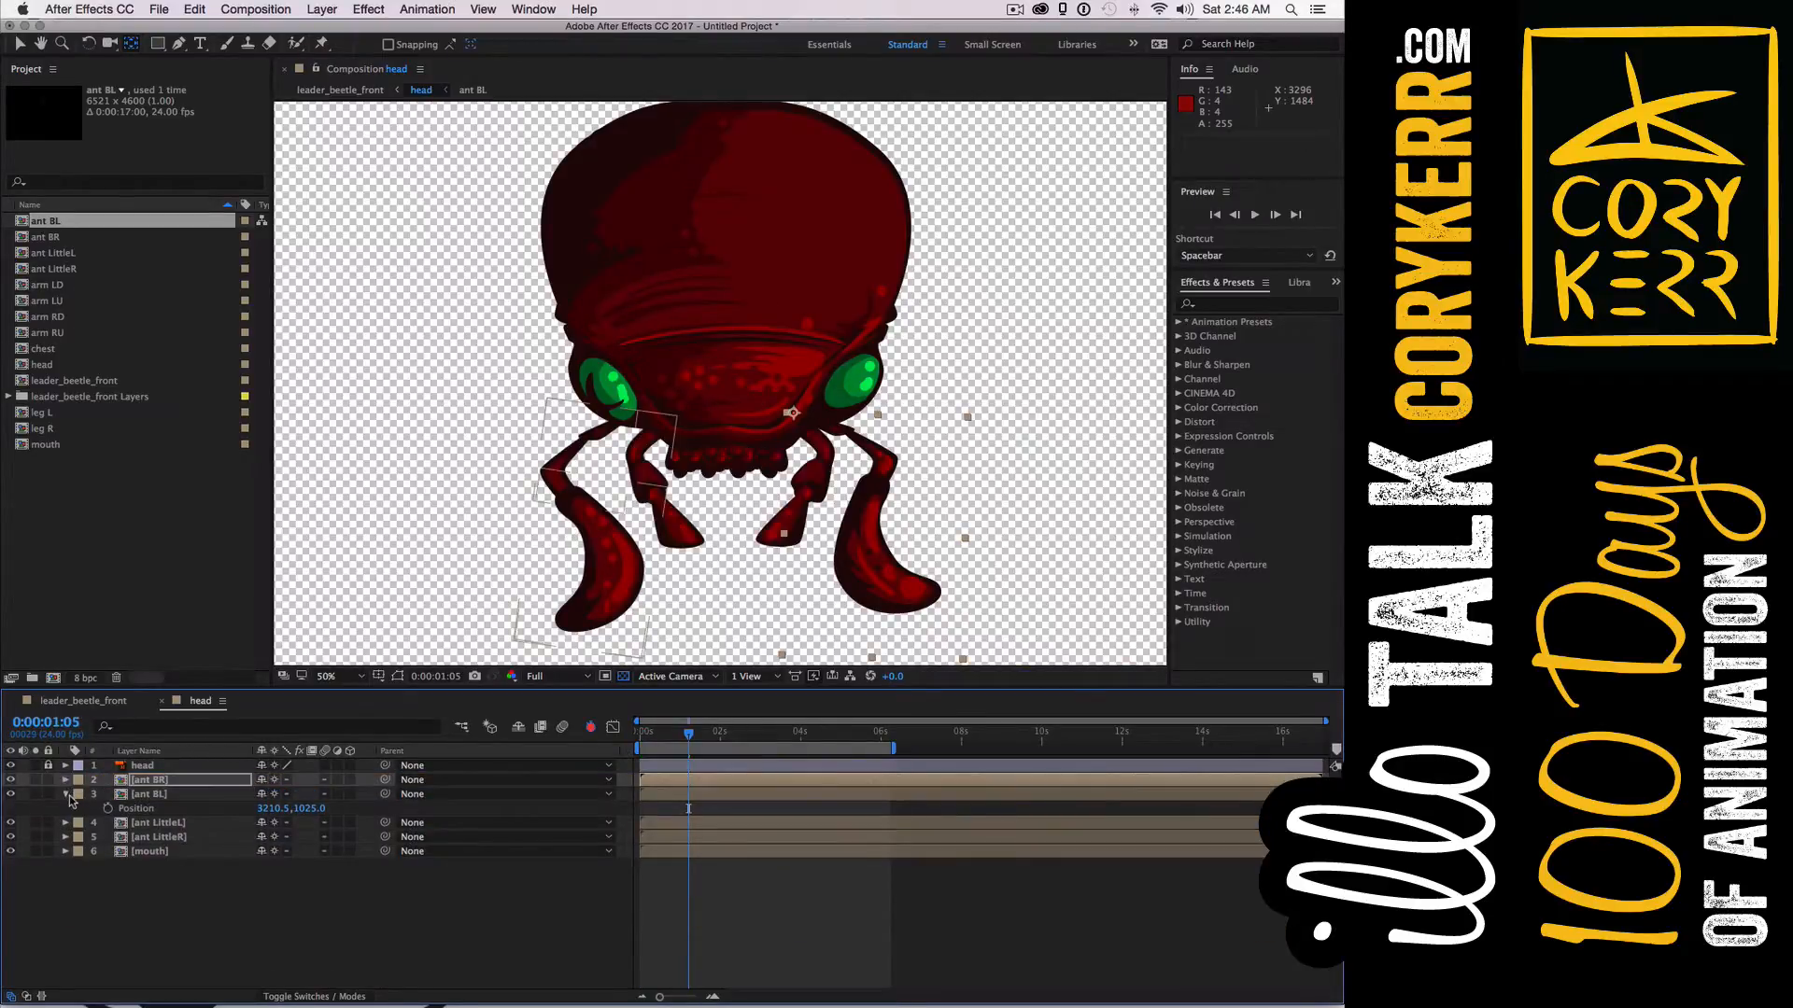
{"action": "left_click", "coordinate": [66, 794]}
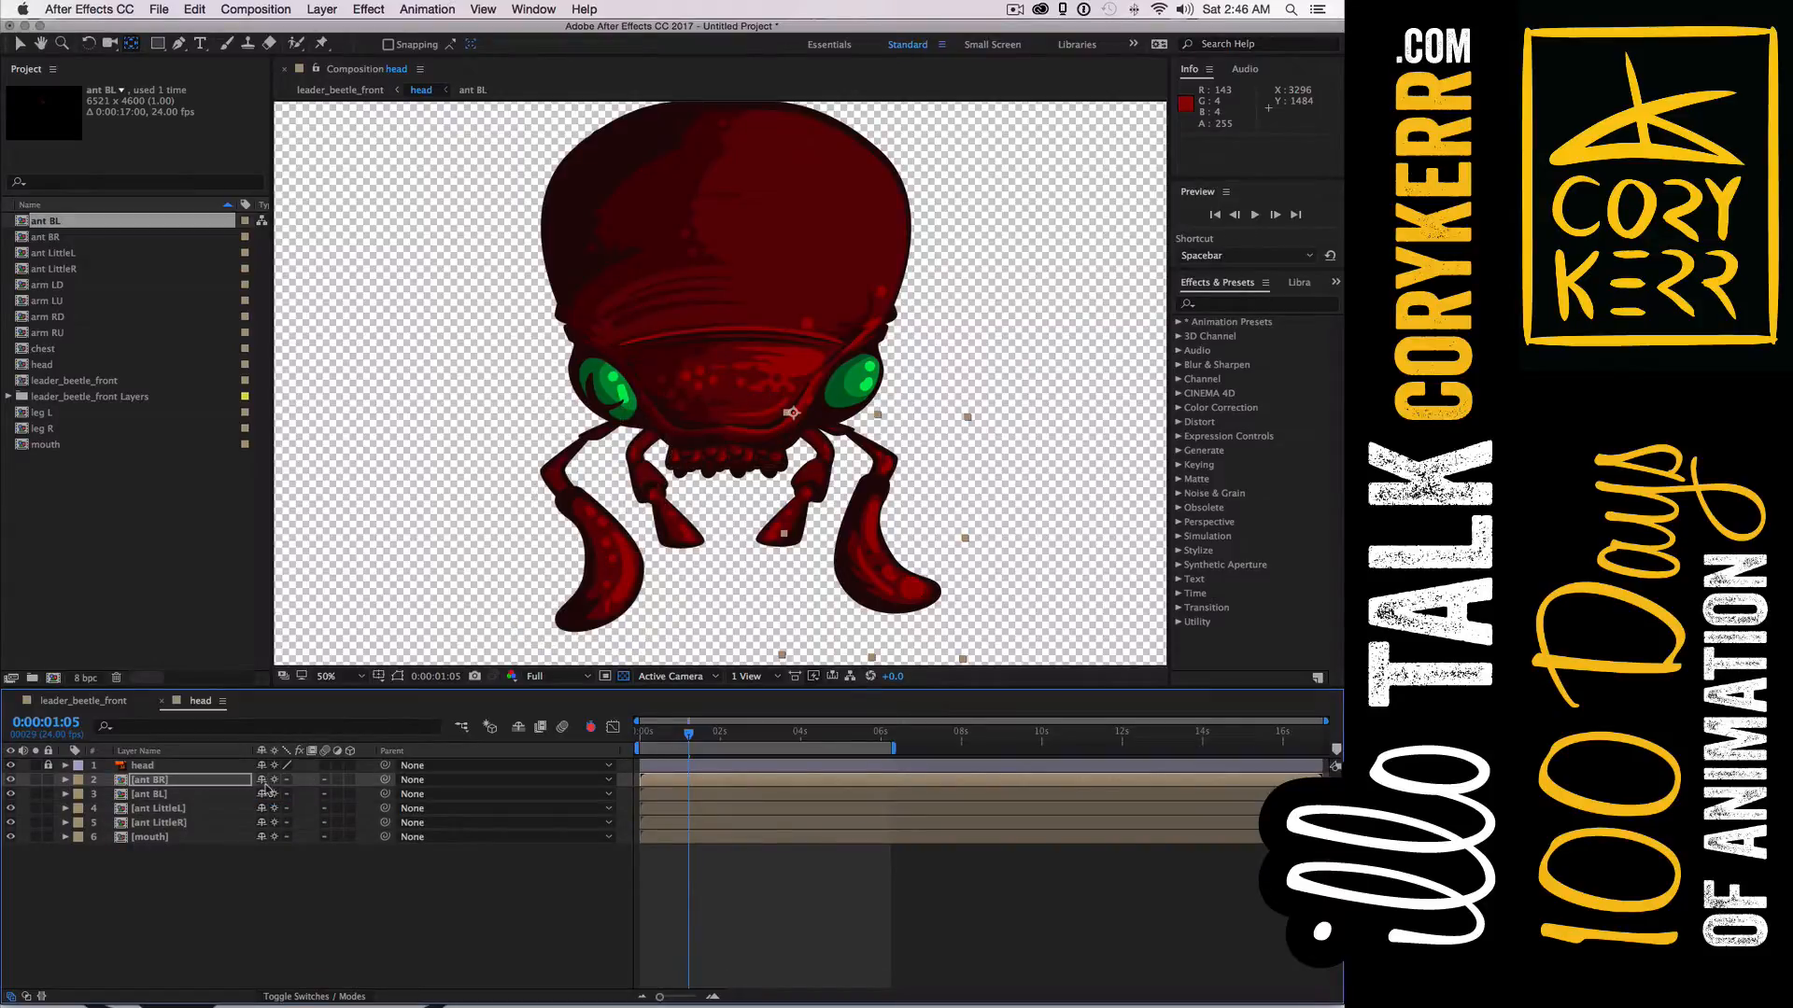
In the nested ant LittleL composition, move ant Ru's anchor point to its upper end and ant Rd's to the joint between the segments
{"action": "left_click", "coordinate": [181, 808]}
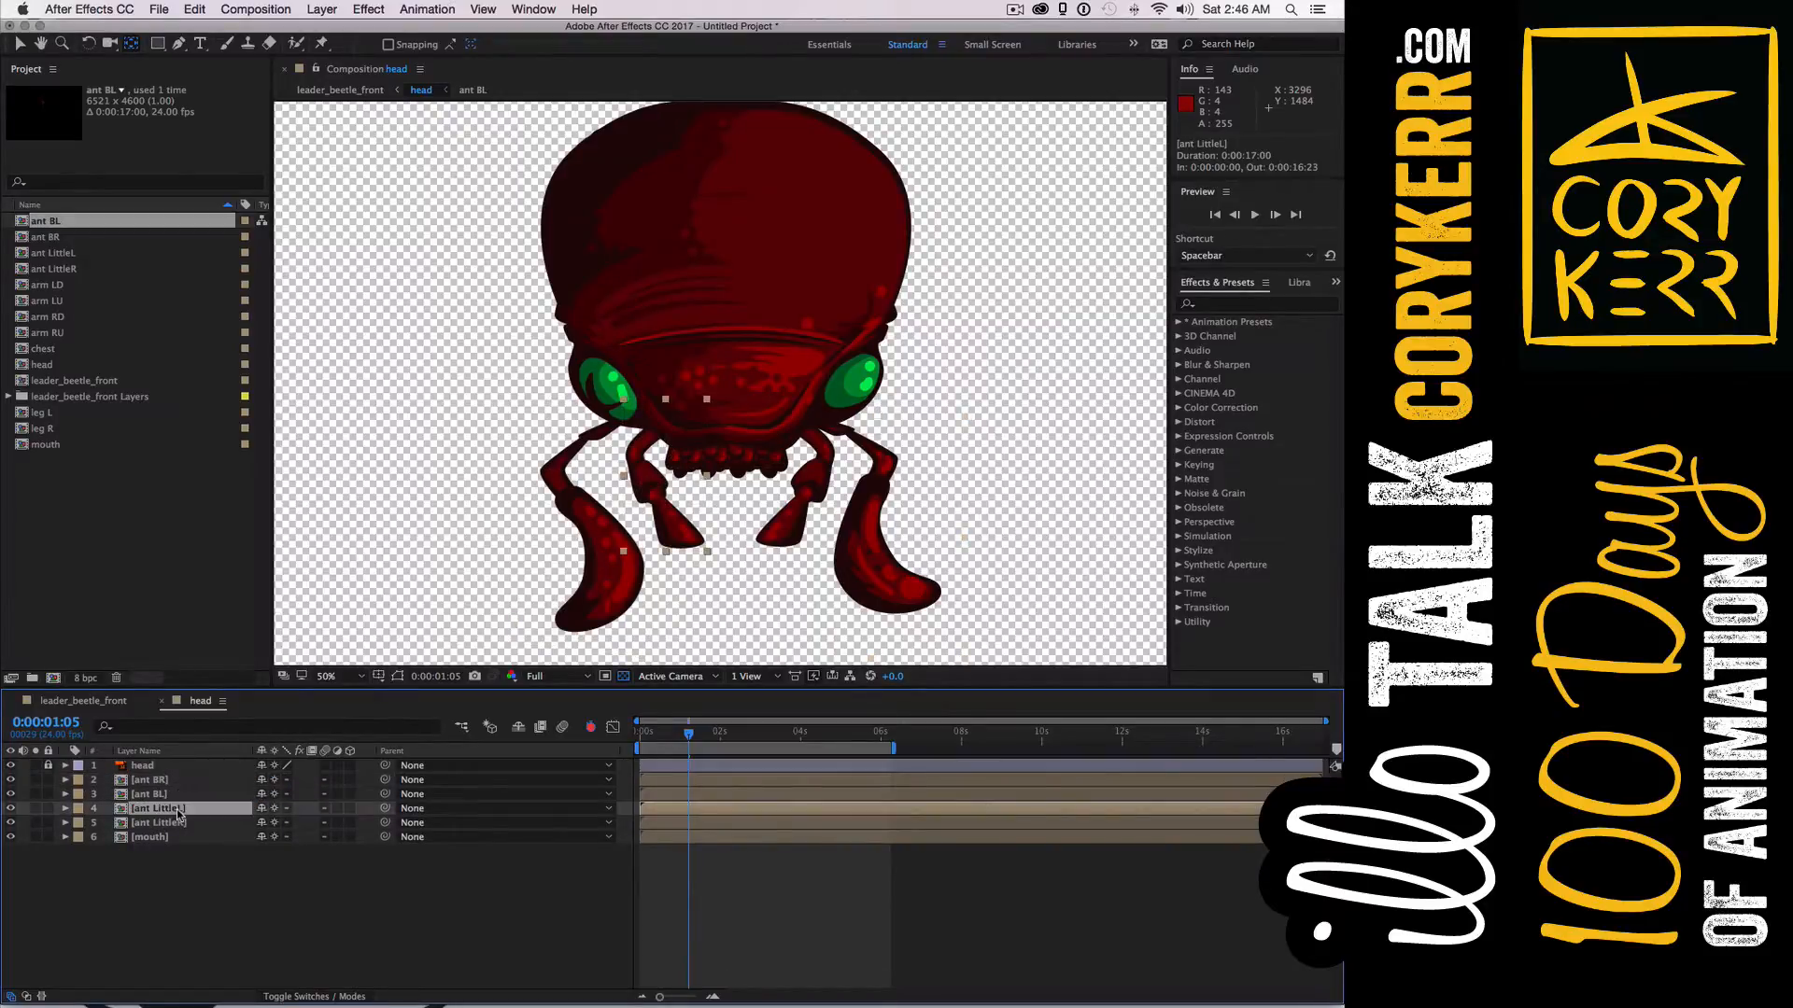
{"action": "double_click", "coordinate": [177, 811]}
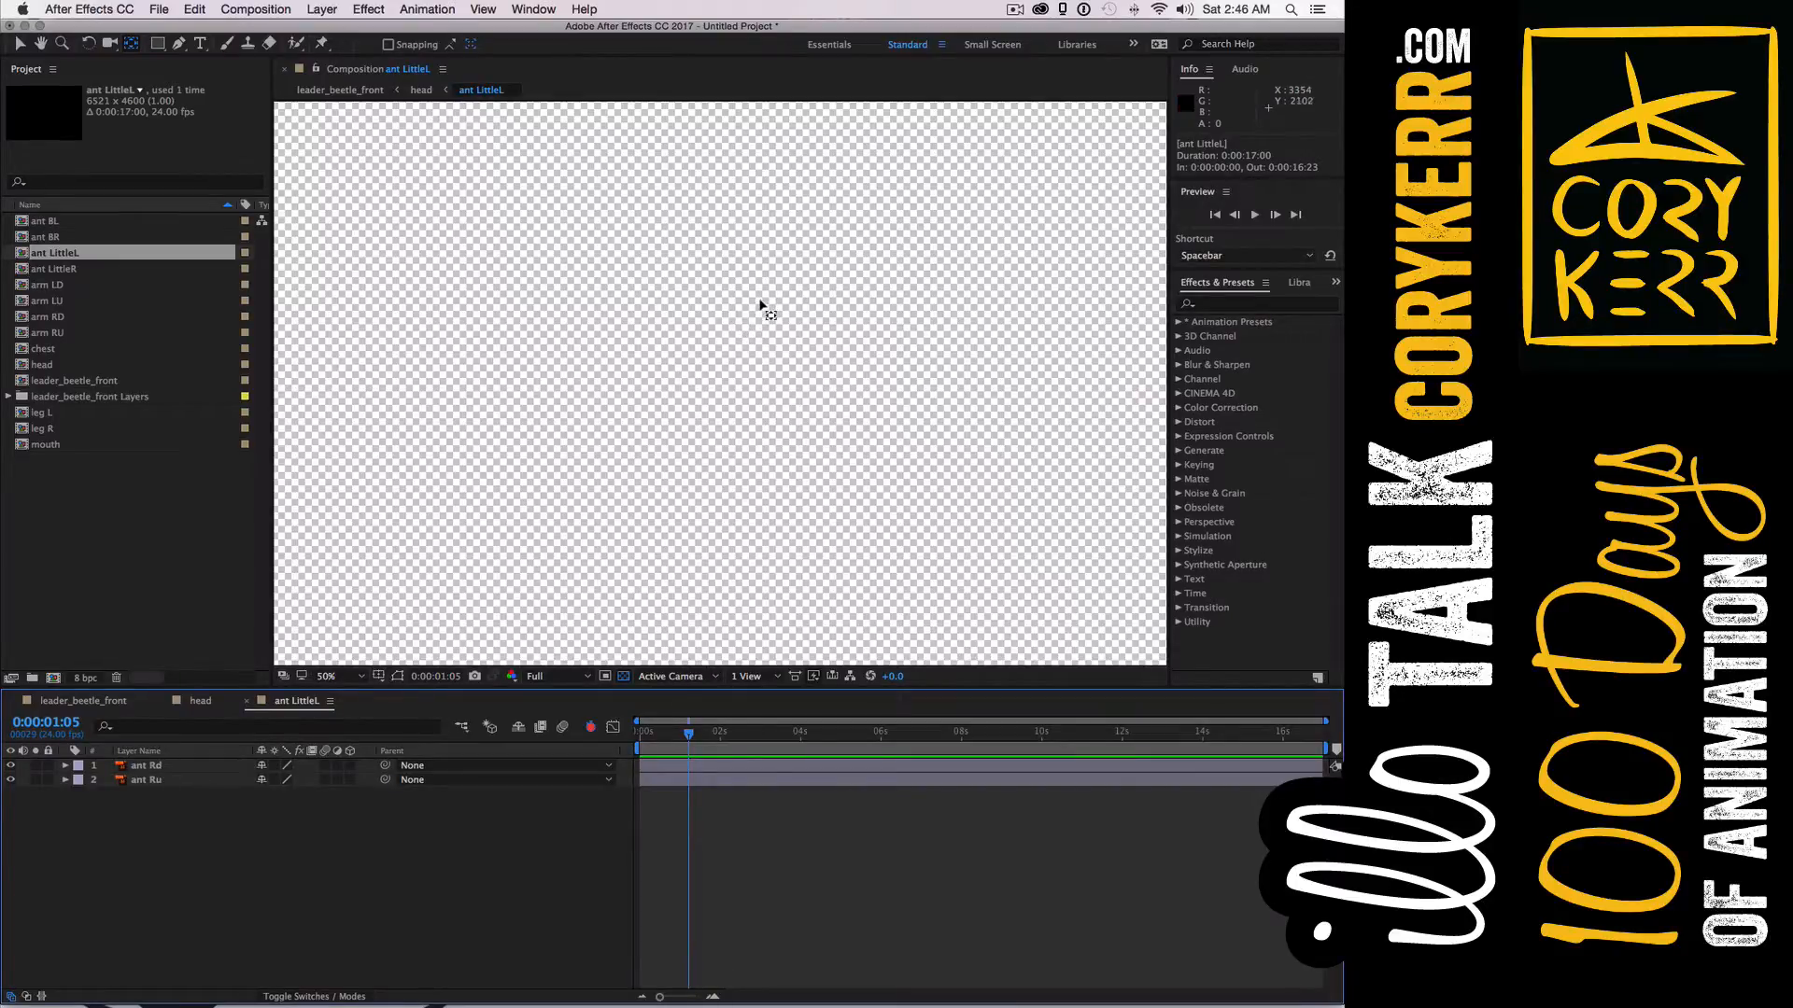
{"action": "key", "text": "space"}
{"action": "left_click_drag", "start_coordinate": [760, 289], "coordinate": [776, 533]}
{"action": "mouse_move", "coordinate": [829, 254]}
{"action": "left_mouse_down"}
{"action": "mouse_move", "coordinate": [722, 464]}
{"action": "mouse_move", "coordinate": [635, 464]}
{"action": "mouse_move", "coordinate": [605, 416]}
{"action": "mouse_move", "coordinate": [661, 335]}
{"action": "left_mouse_up"}
{"action": "left_click", "coordinate": [616, 374]}
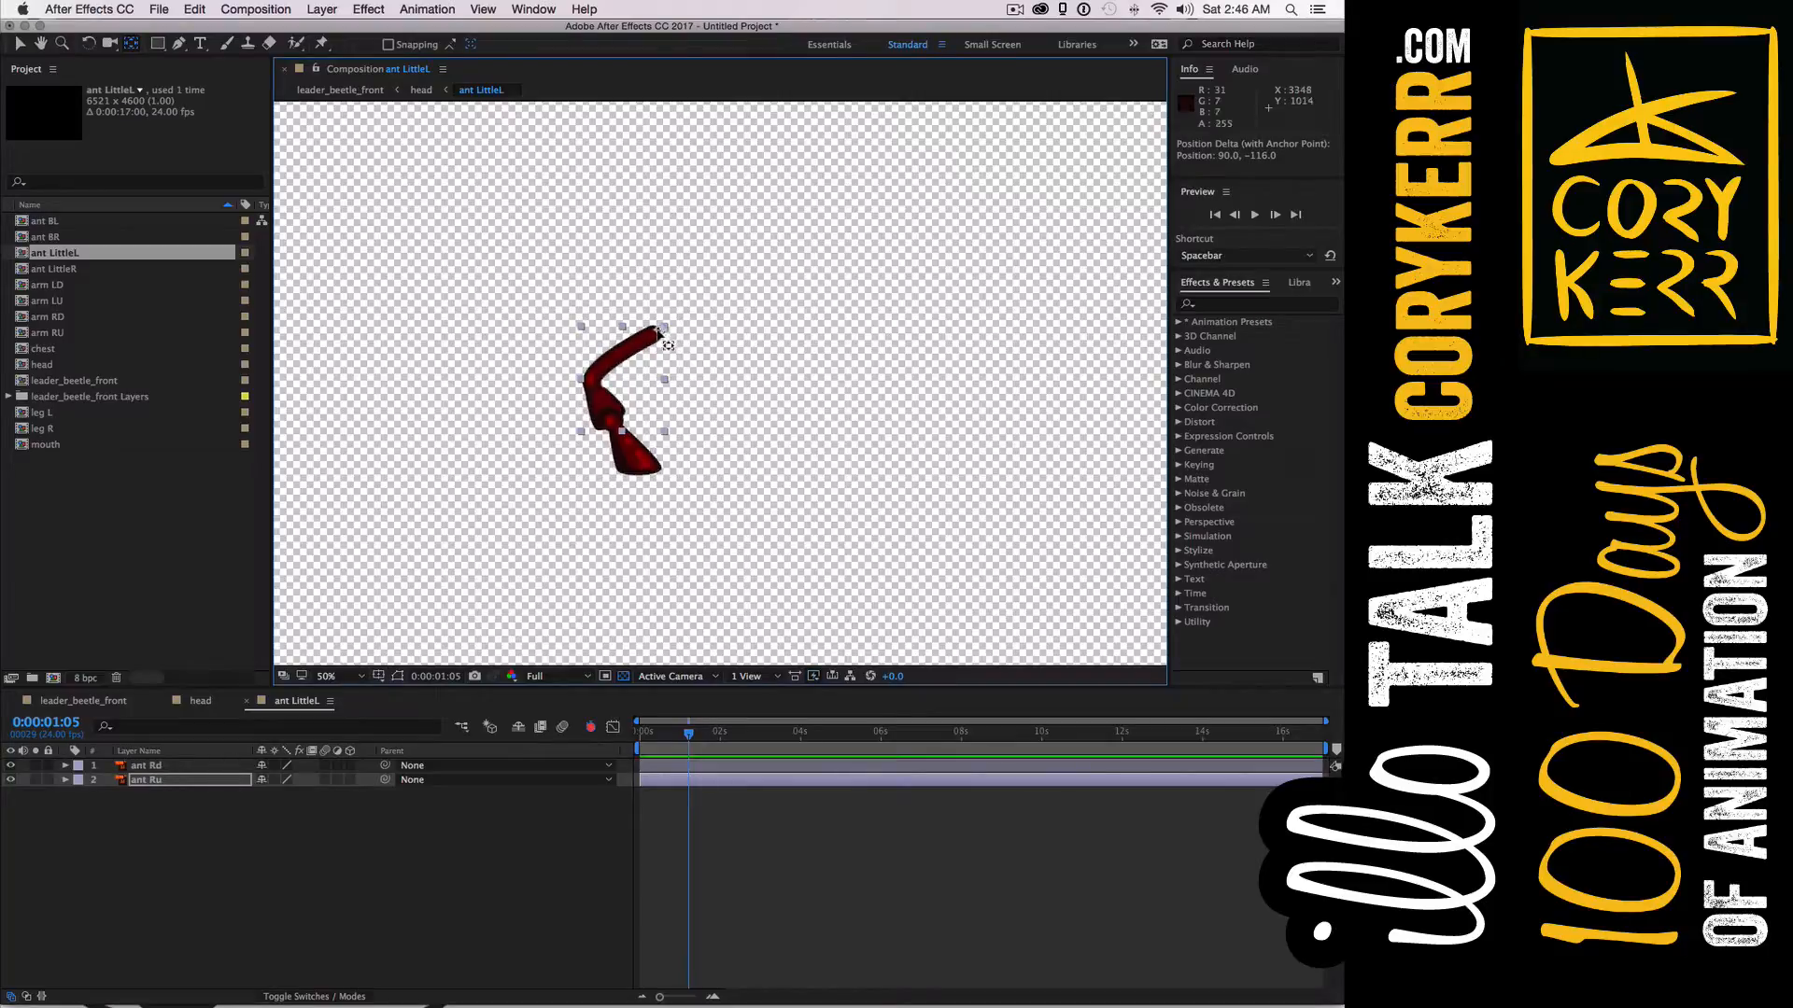
{"action": "left_click", "coordinate": [638, 465]}
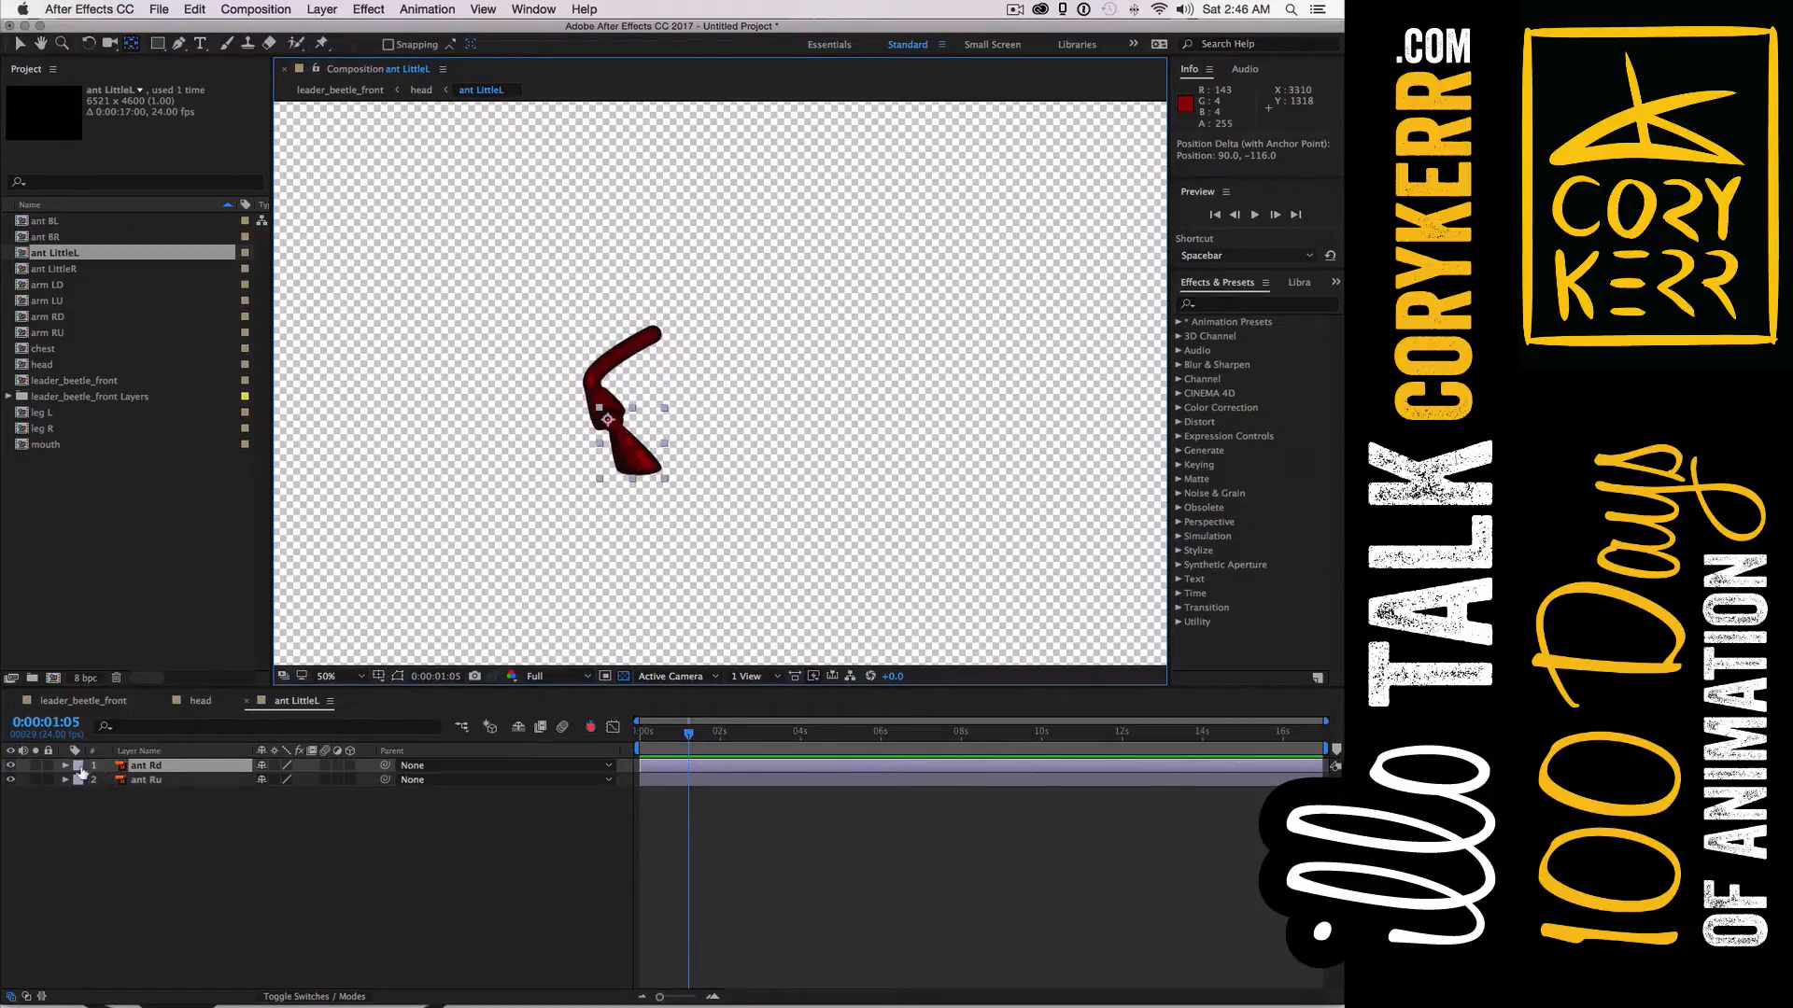
Apply the copied wiggle expression with freq = 1 and amp = 30 to the ant Rd layer's Rotation
{"action": "key", "text": "r"}
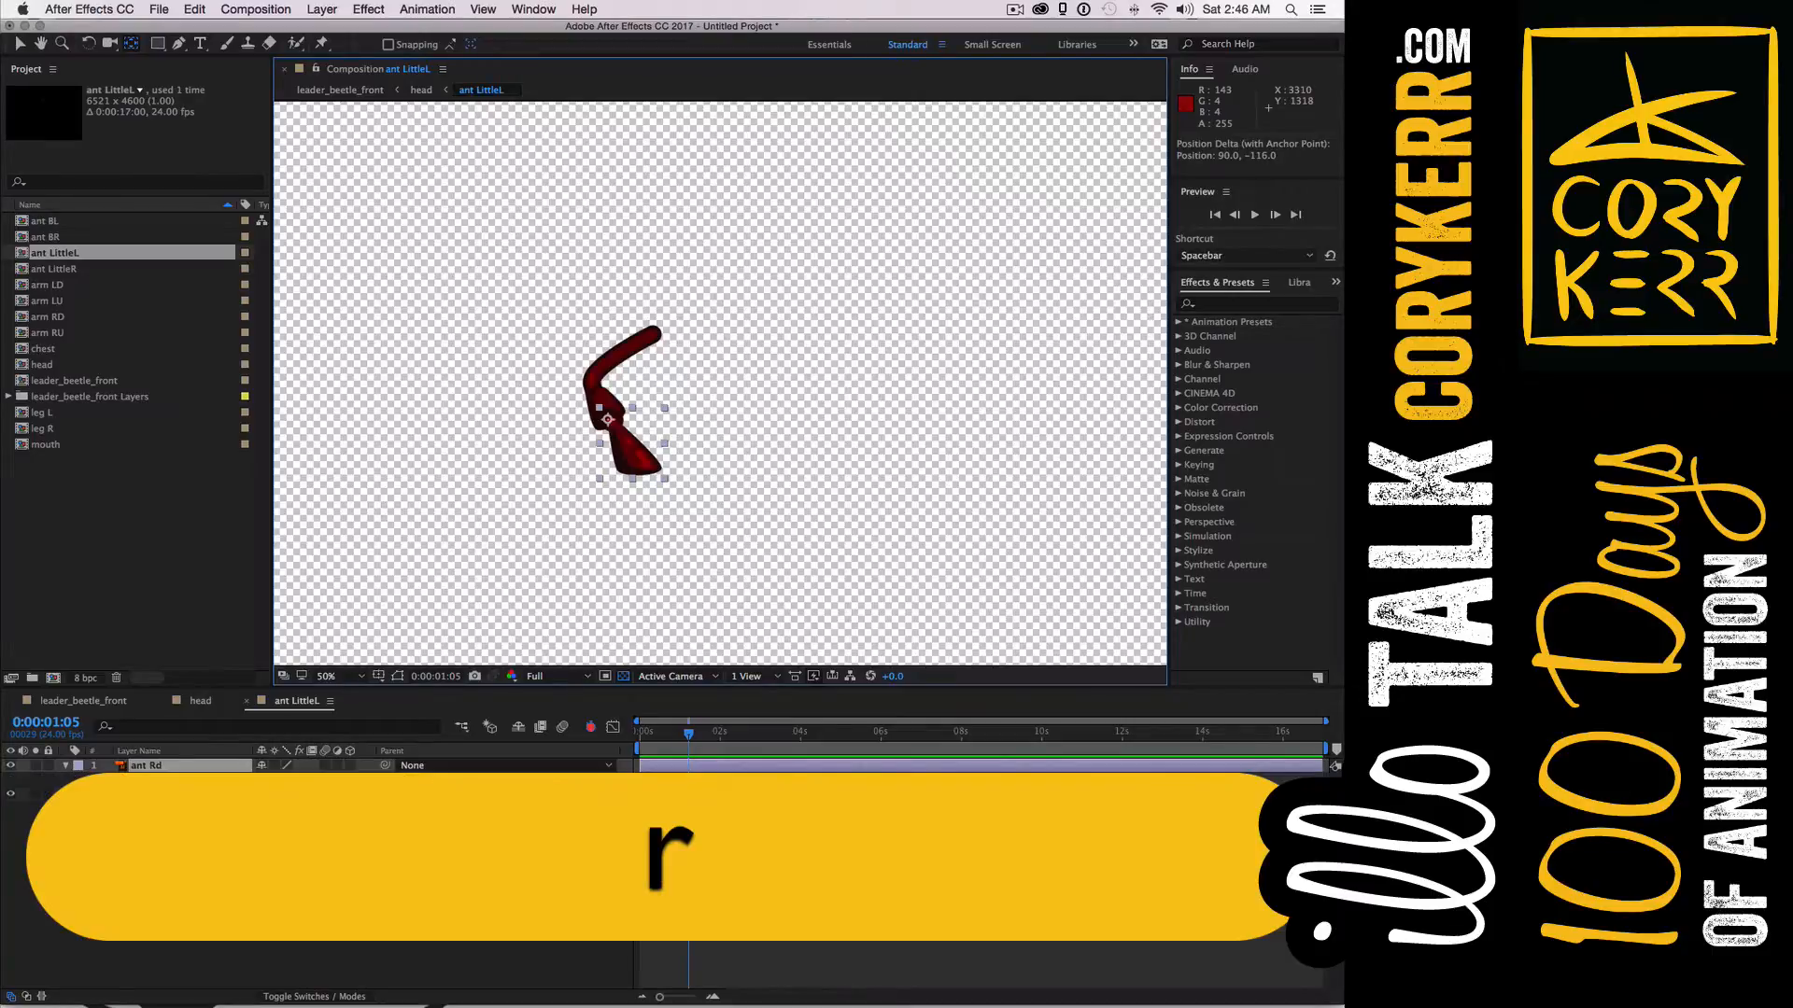
{"action": "key", "text": "alt"}
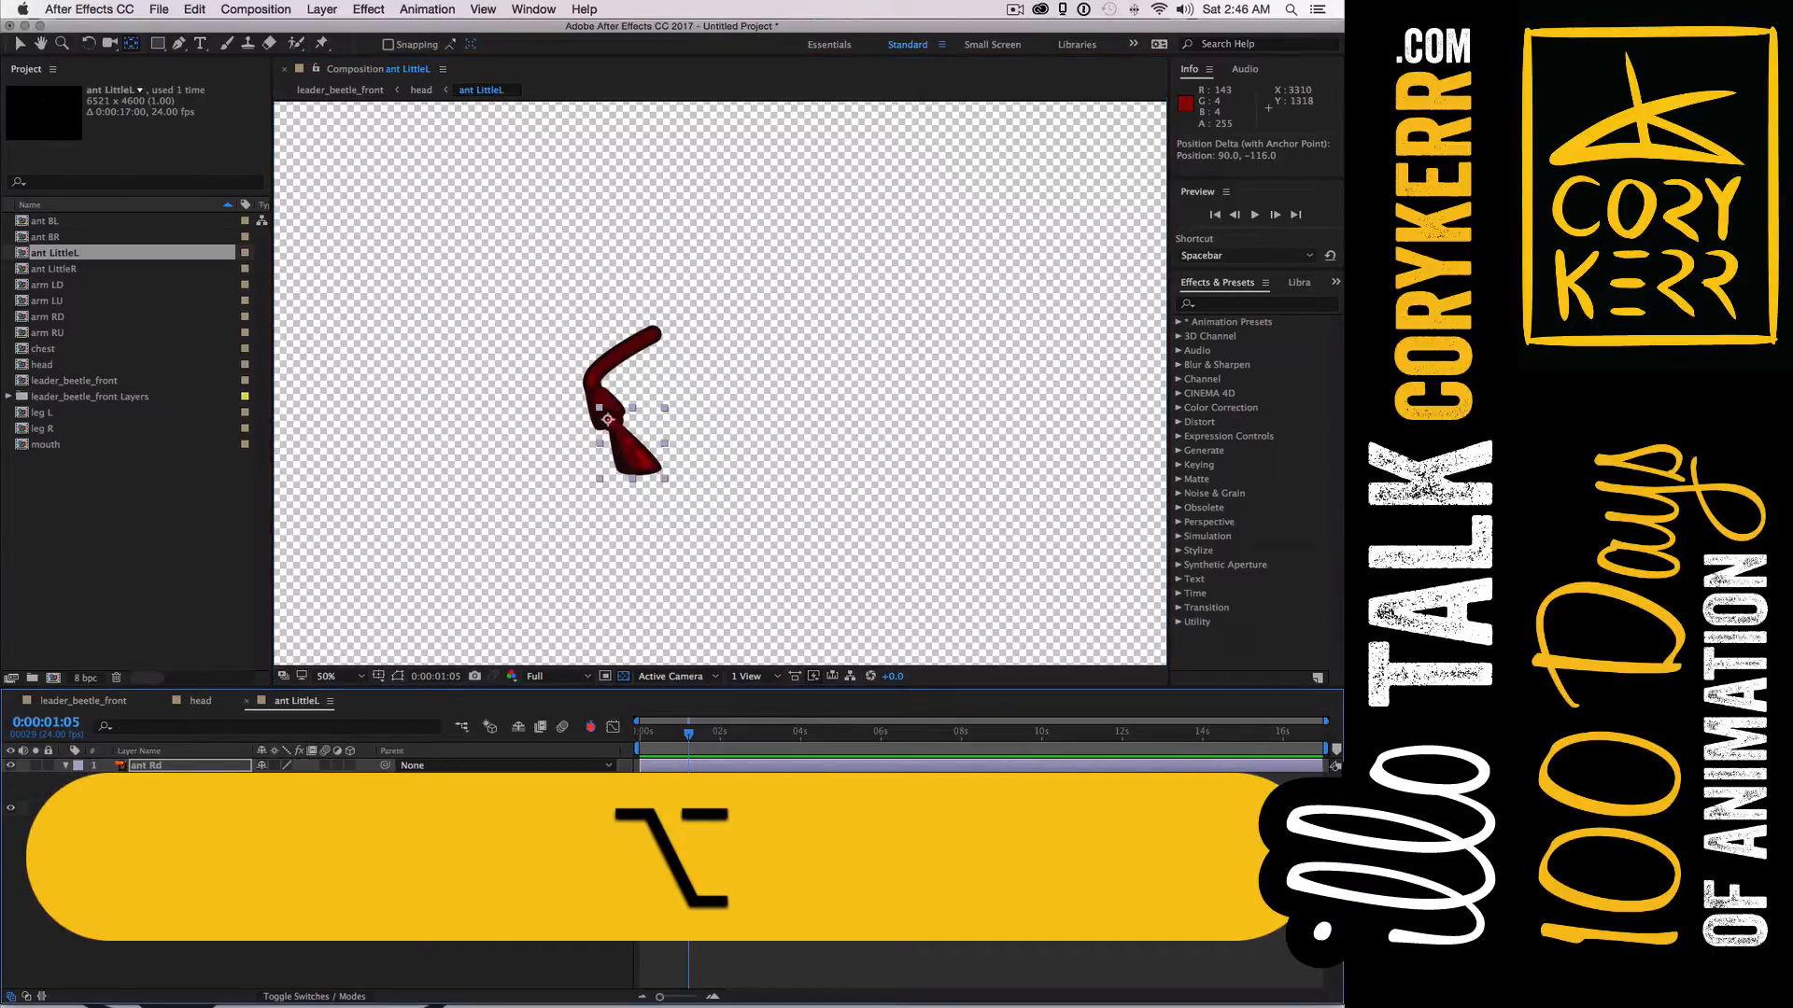
{"action": "key", "text": "alt+super+v"}
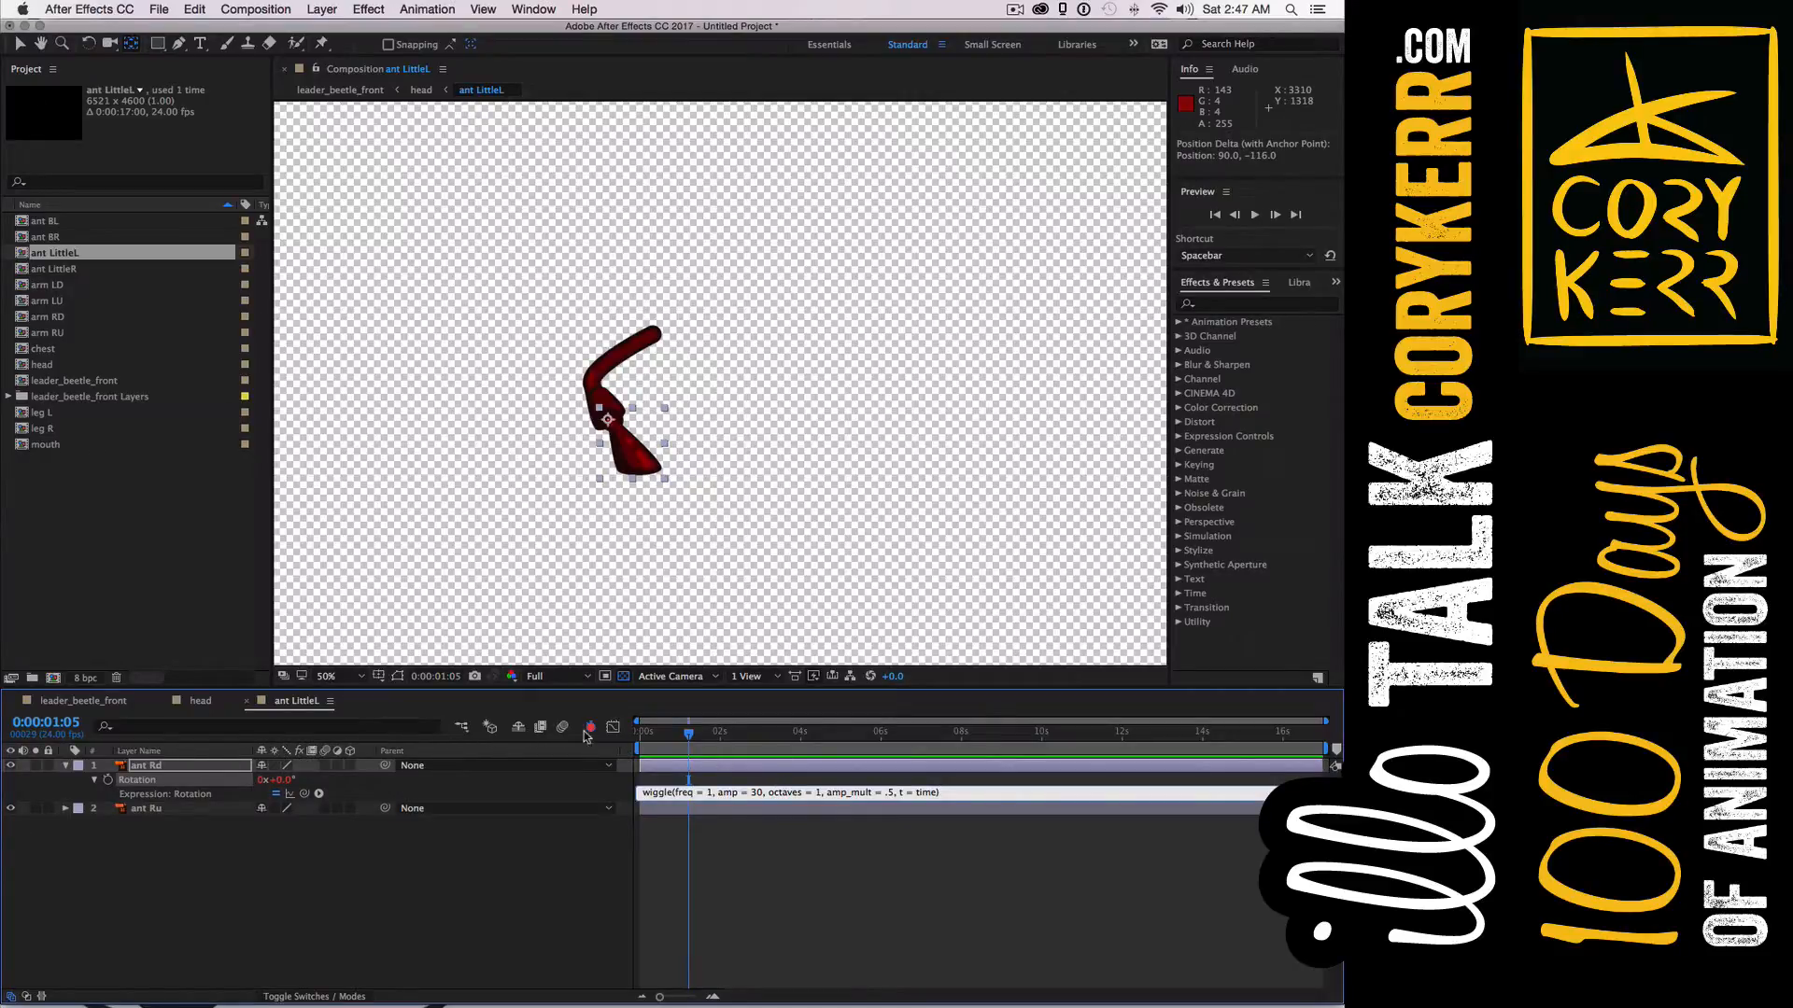
Return to the head composition and move the ant LittleL layer's anchor point up to where the small antenna meets the head
{"action": "left_click", "coordinate": [200, 701]}
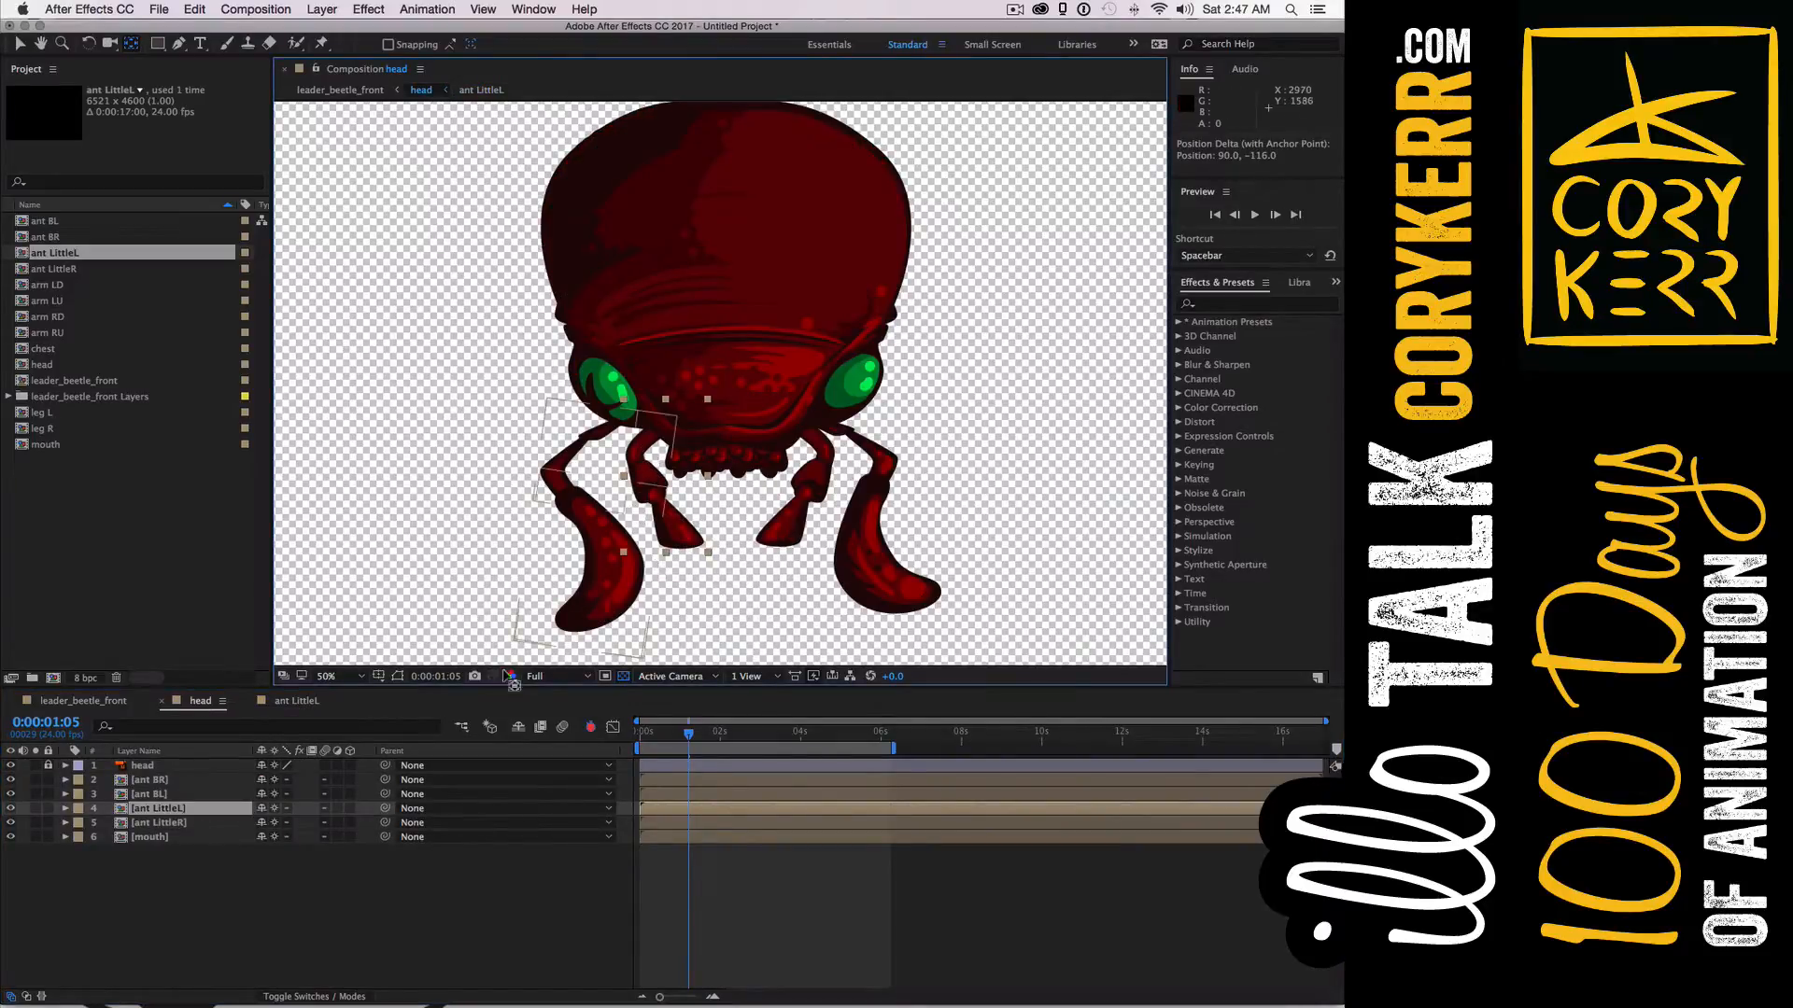
{"action": "left_click", "coordinate": [207, 810]}
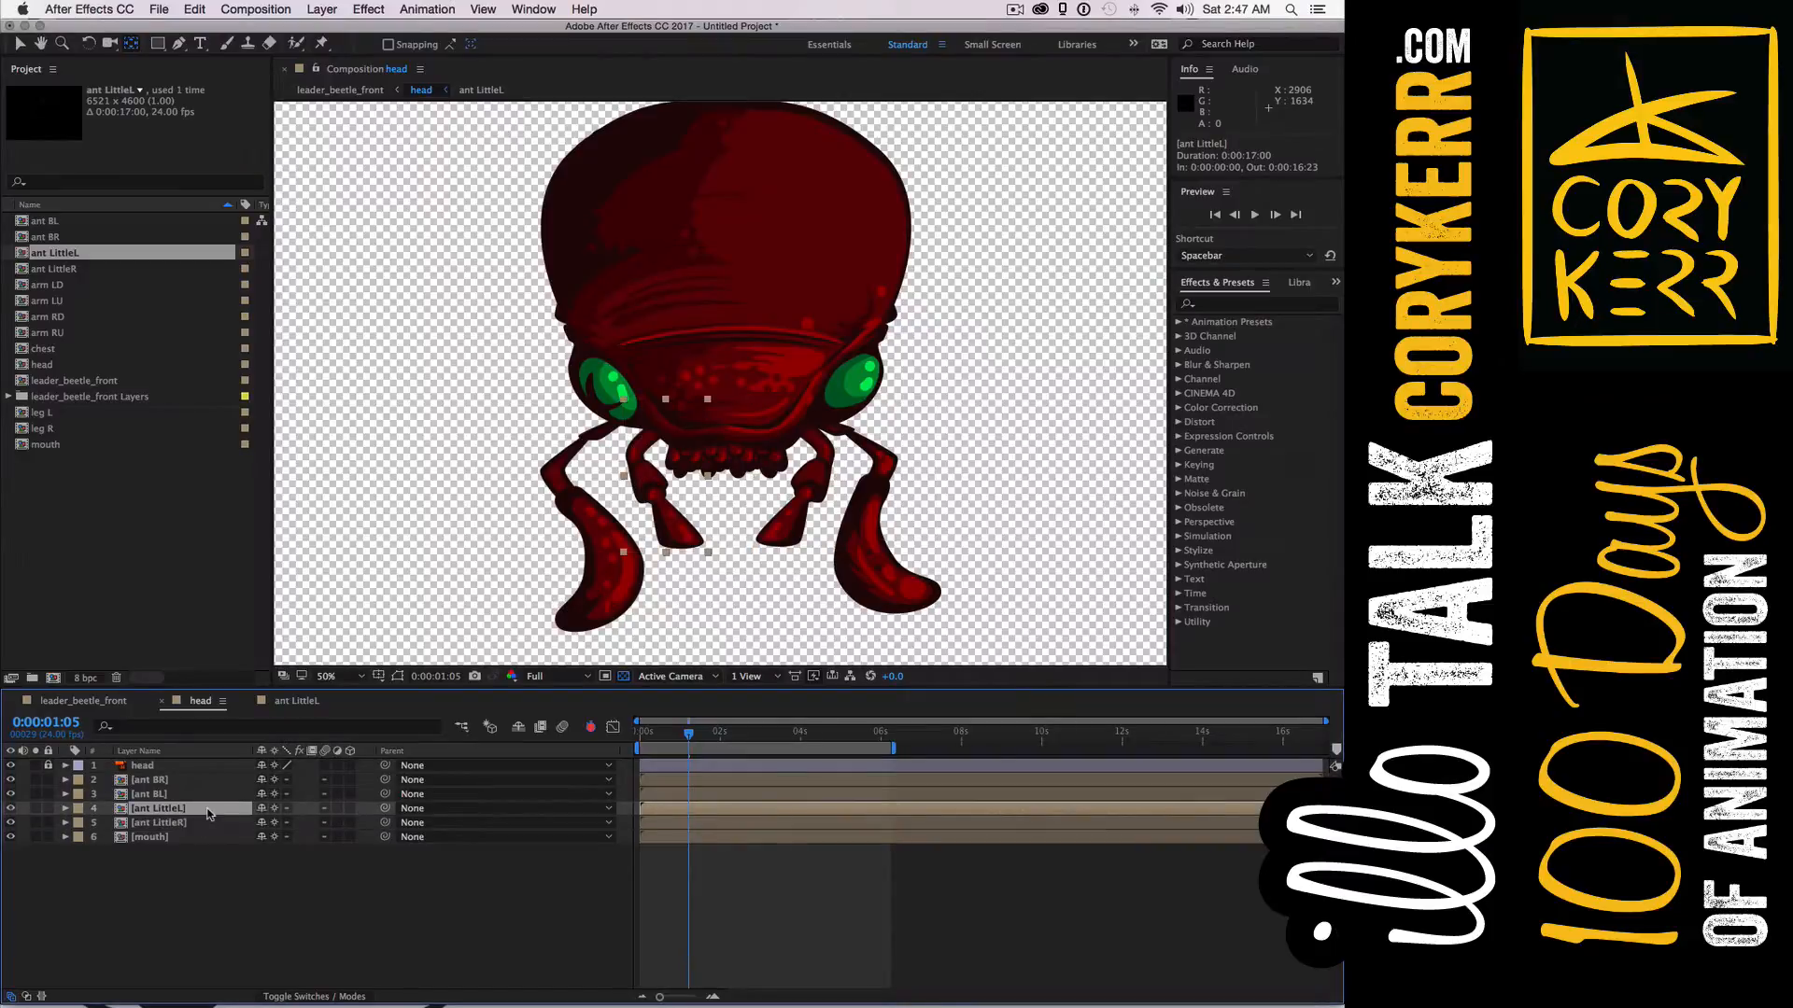
{"action": "left_click_drag", "start_coordinate": [790, 608], "coordinate": [821, 308]}
{"action": "key", "text": "y"}
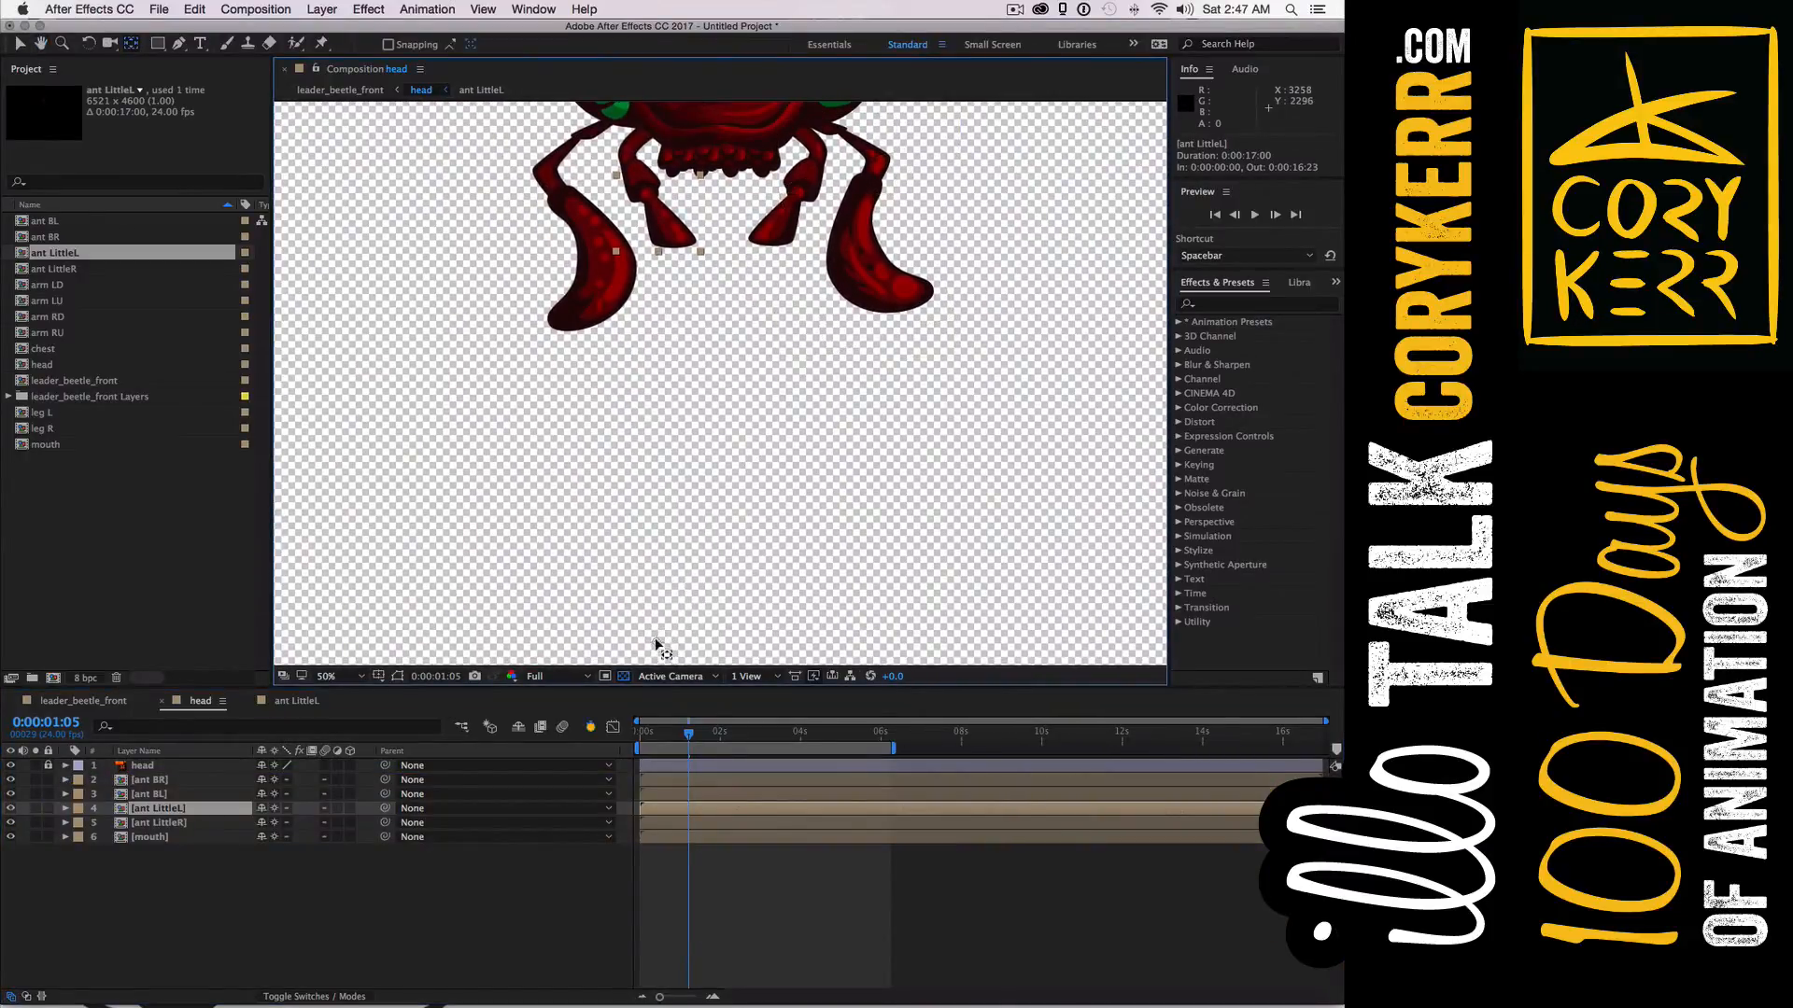
{"action": "left_click_drag", "start_coordinate": [657, 644], "coordinate": [671, 115]}
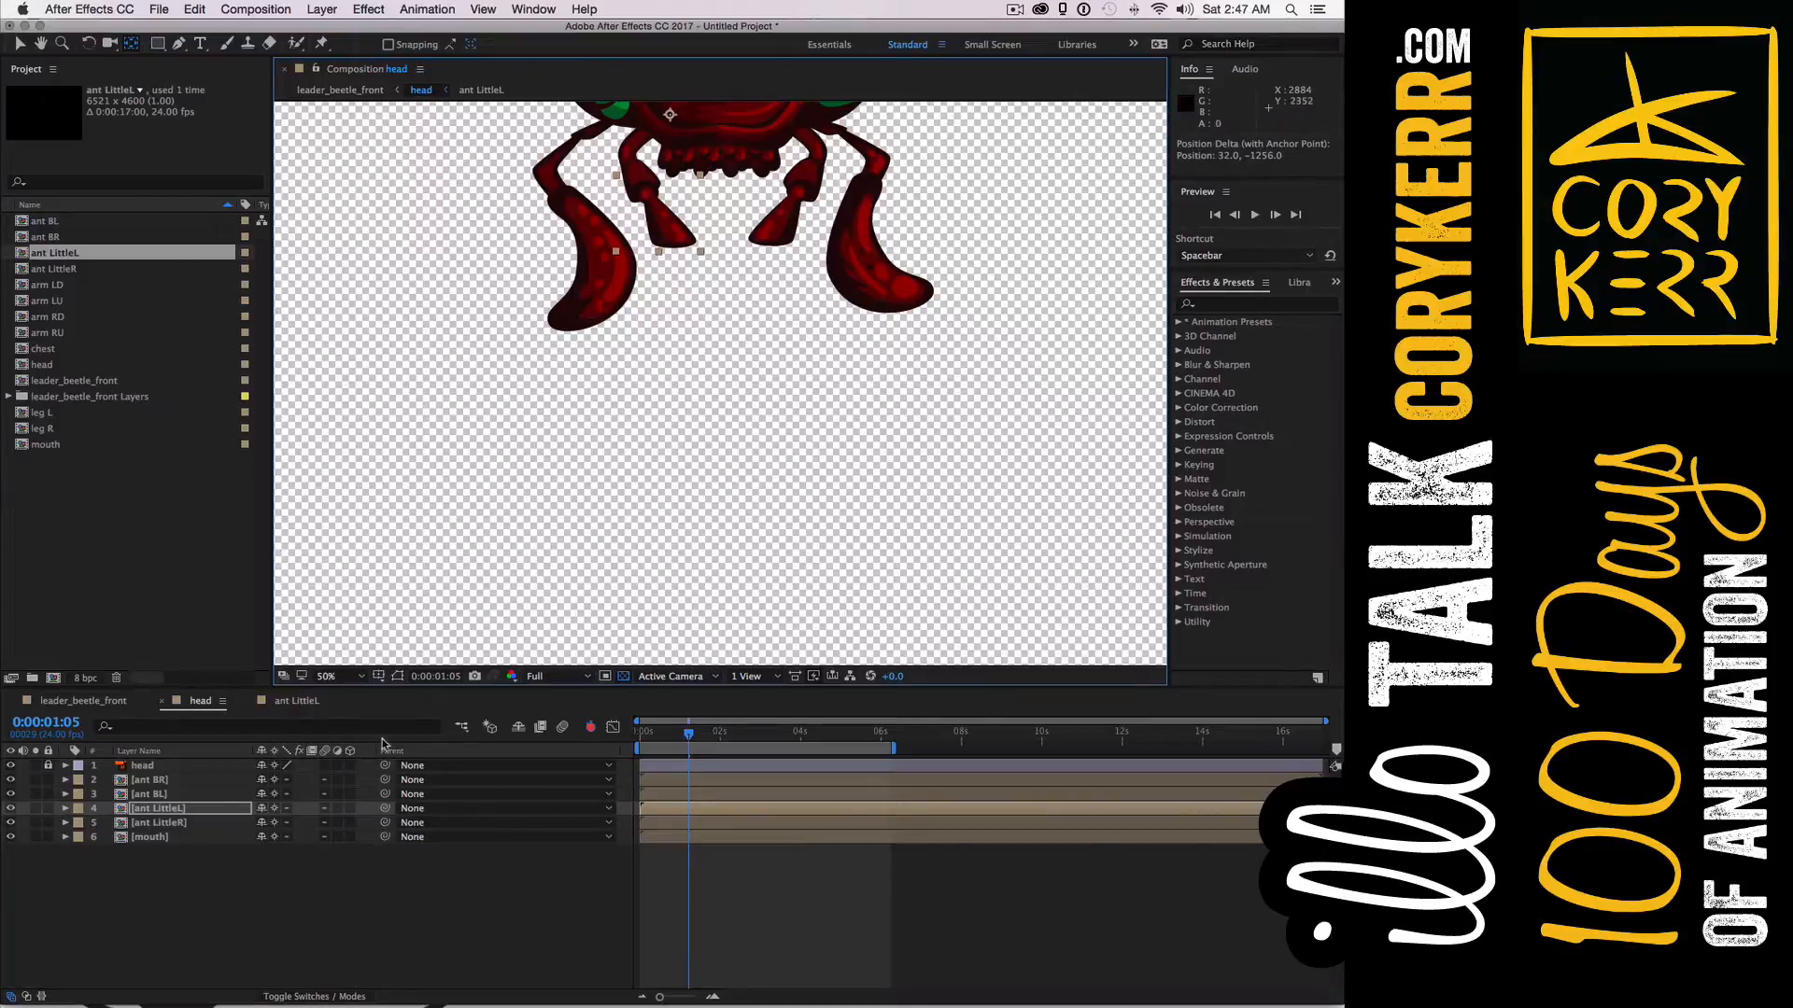
Apply the copied wiggle expression with freq = 1 and amp = 30 to the ant LittleL layer's Rotation in the head composition
{"action": "key", "text": "r"}
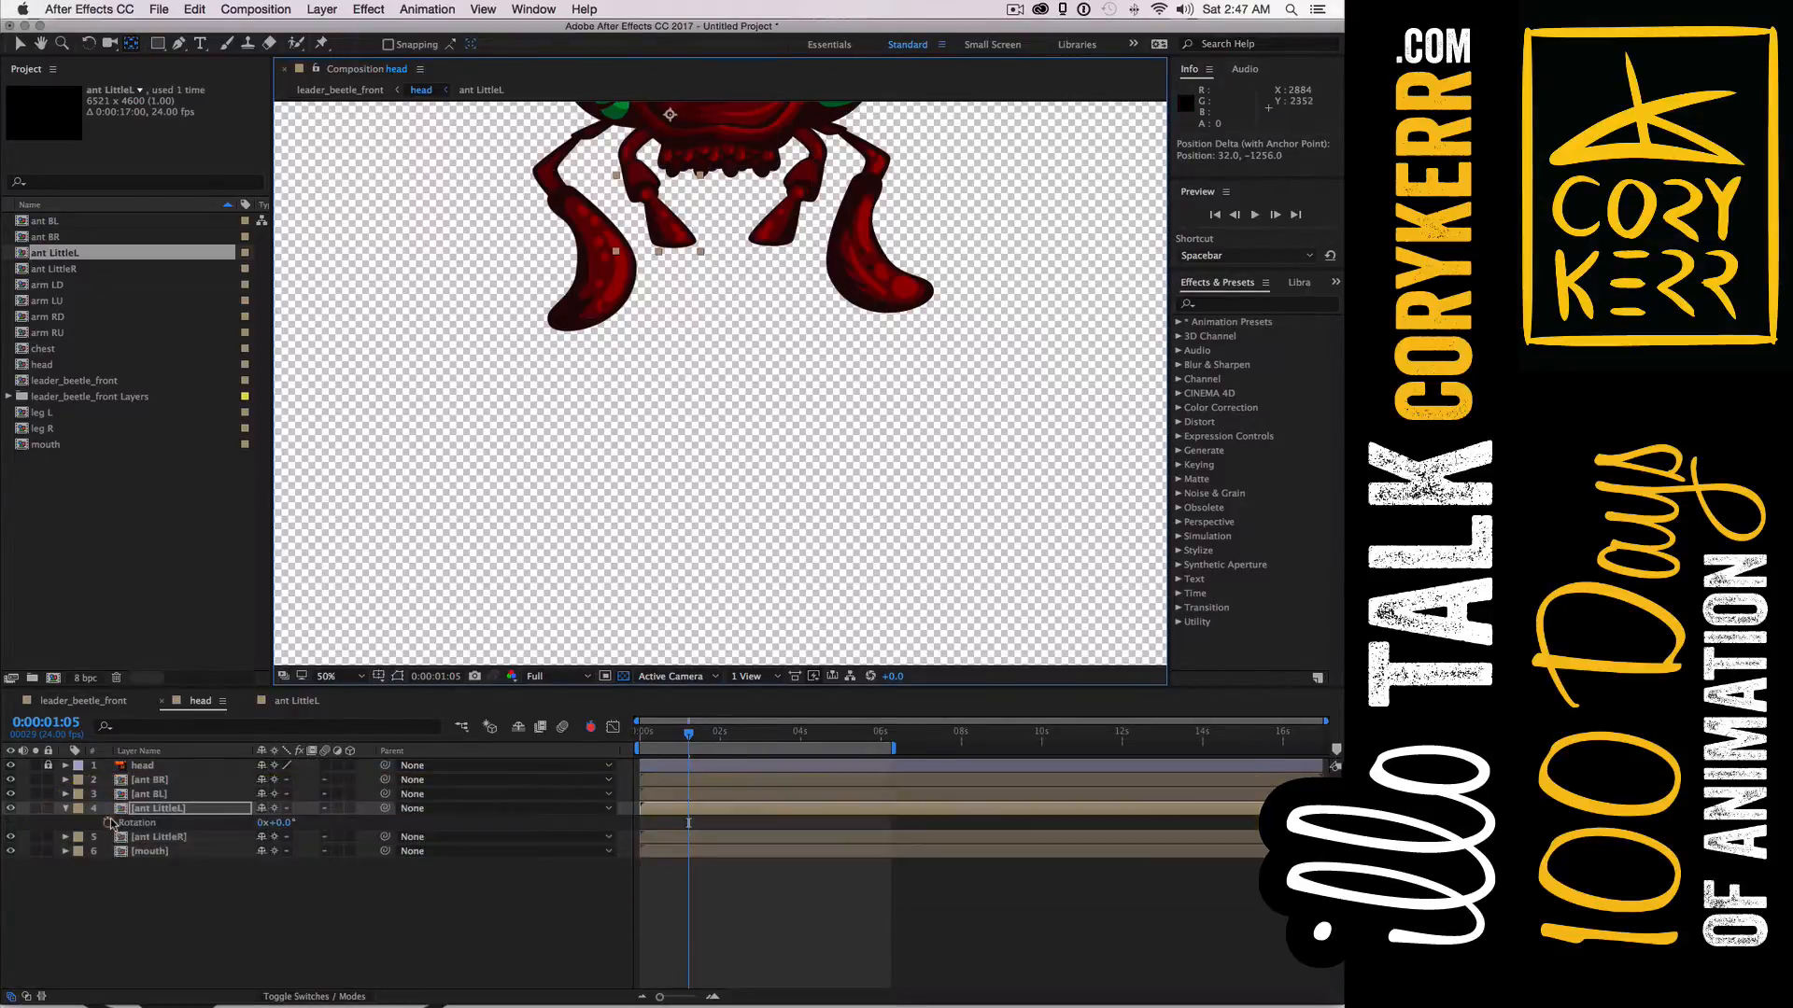
{"action": "left_click", "coordinate": [109, 823], "text": "alt"}
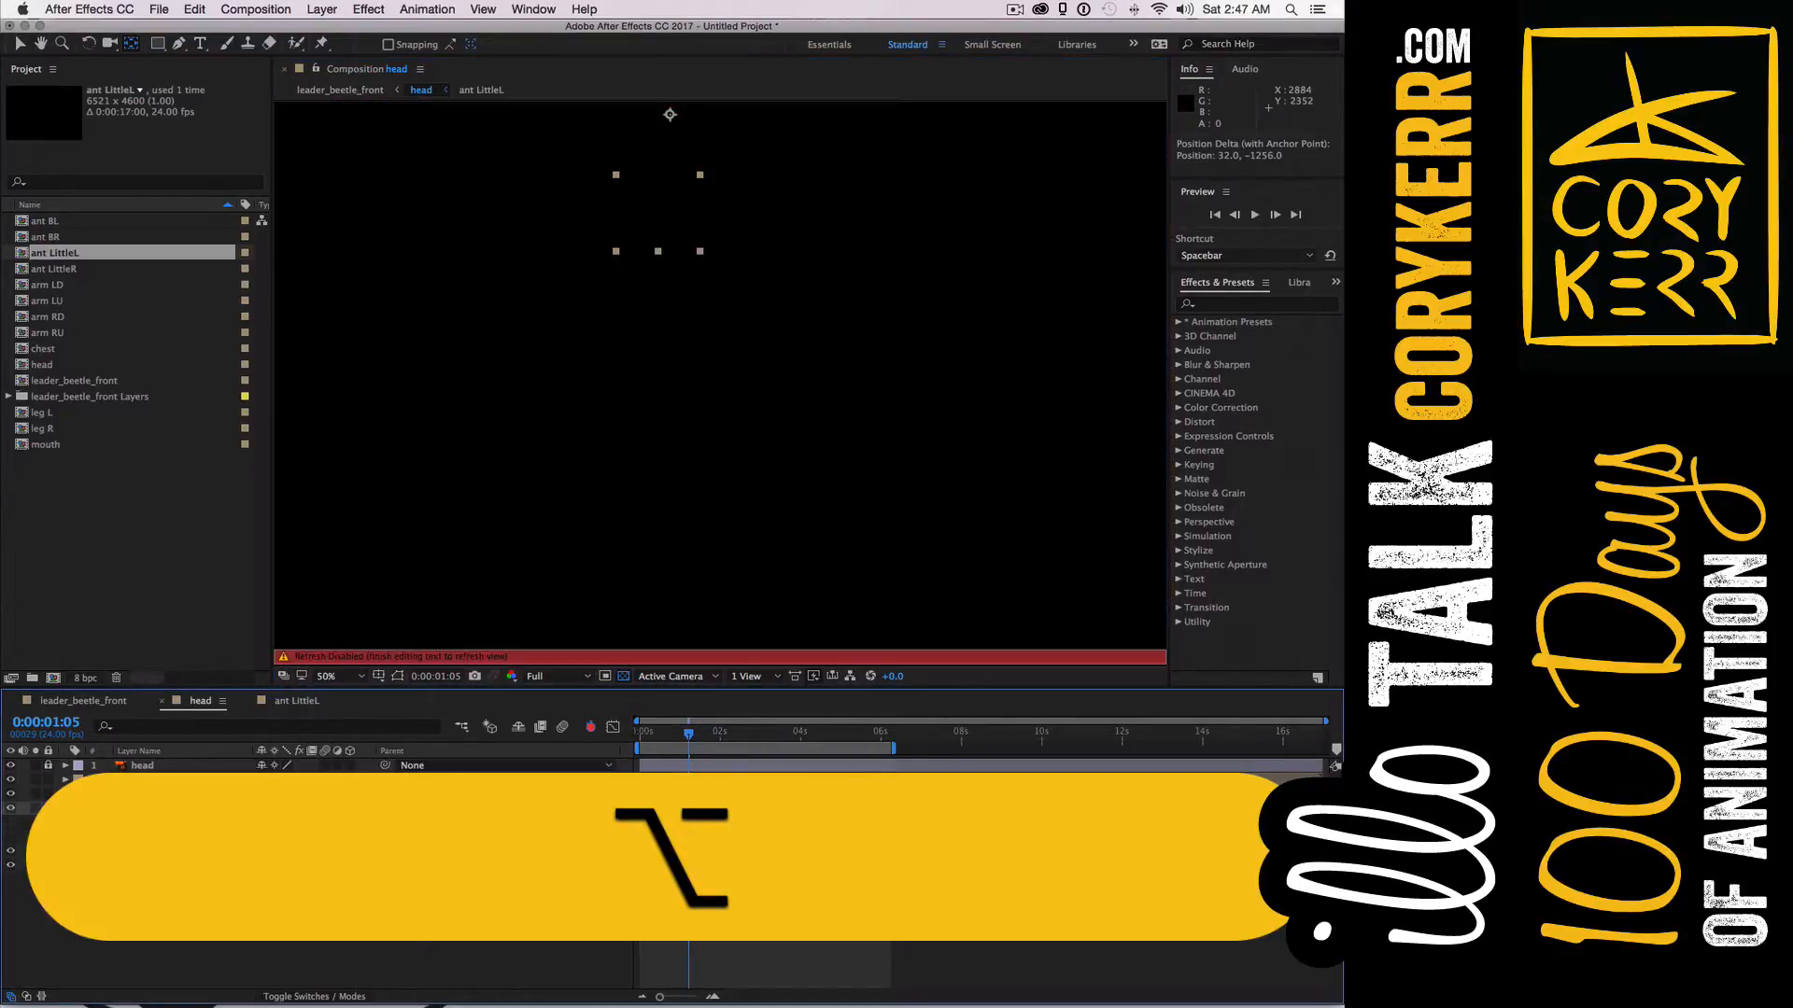
{"action": "key", "text": "super+v"}
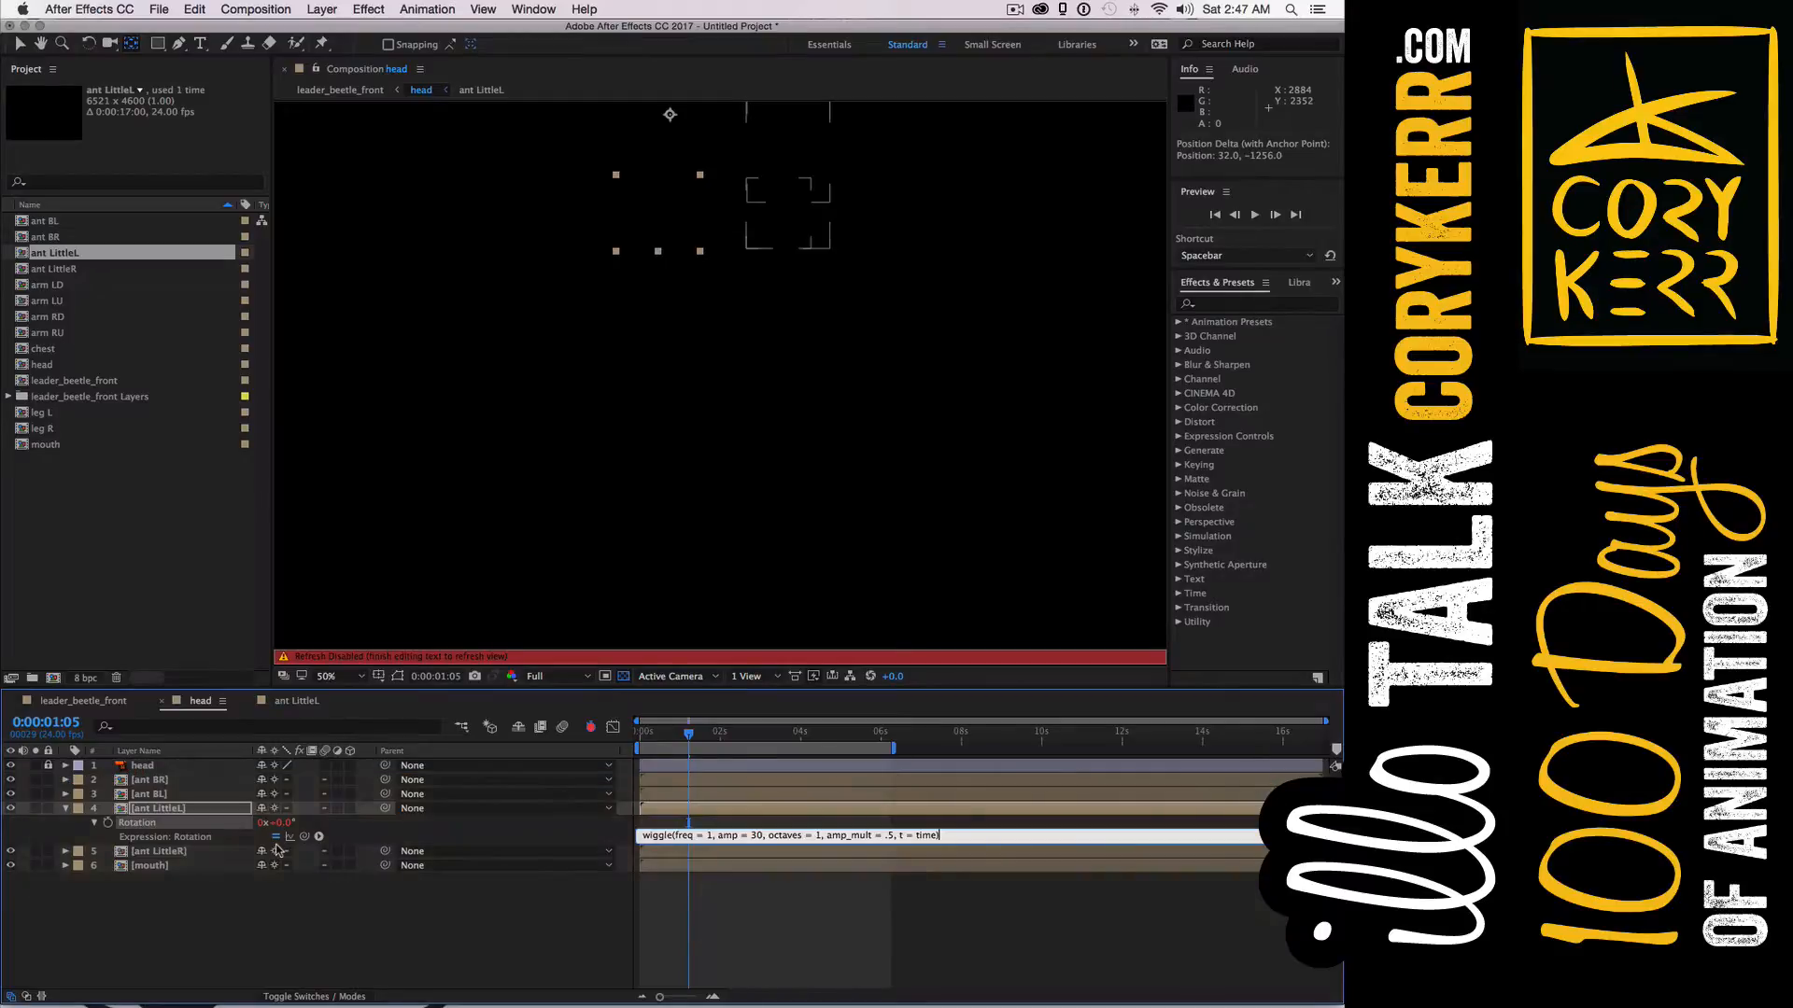
{"action": "left_click", "coordinate": [880, 826]}
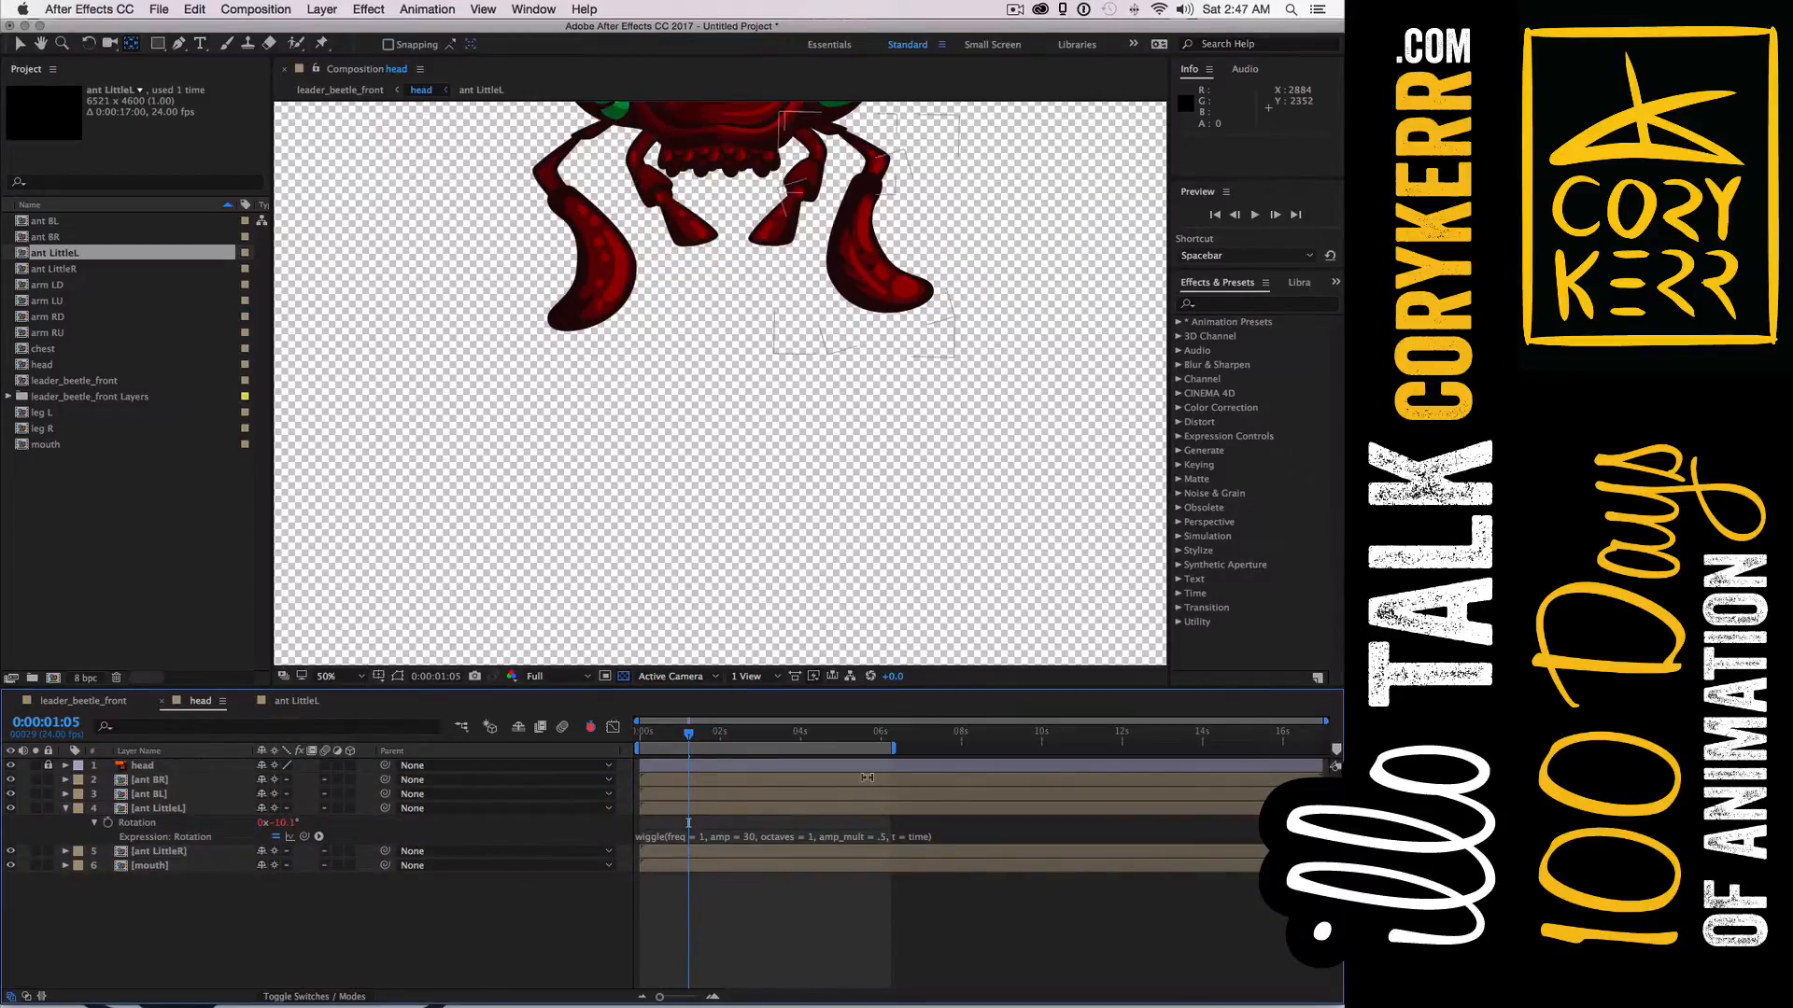
Bring the head and antennae back into view and scrub to 0:00:00:00 to check the small antenna's motion
{"action": "left_click", "coordinate": [738, 322]}
{"action": "key", "text": "space"}
{"action": "left_click_drag", "start_coordinate": [735, 323], "coordinate": [736, 501]}
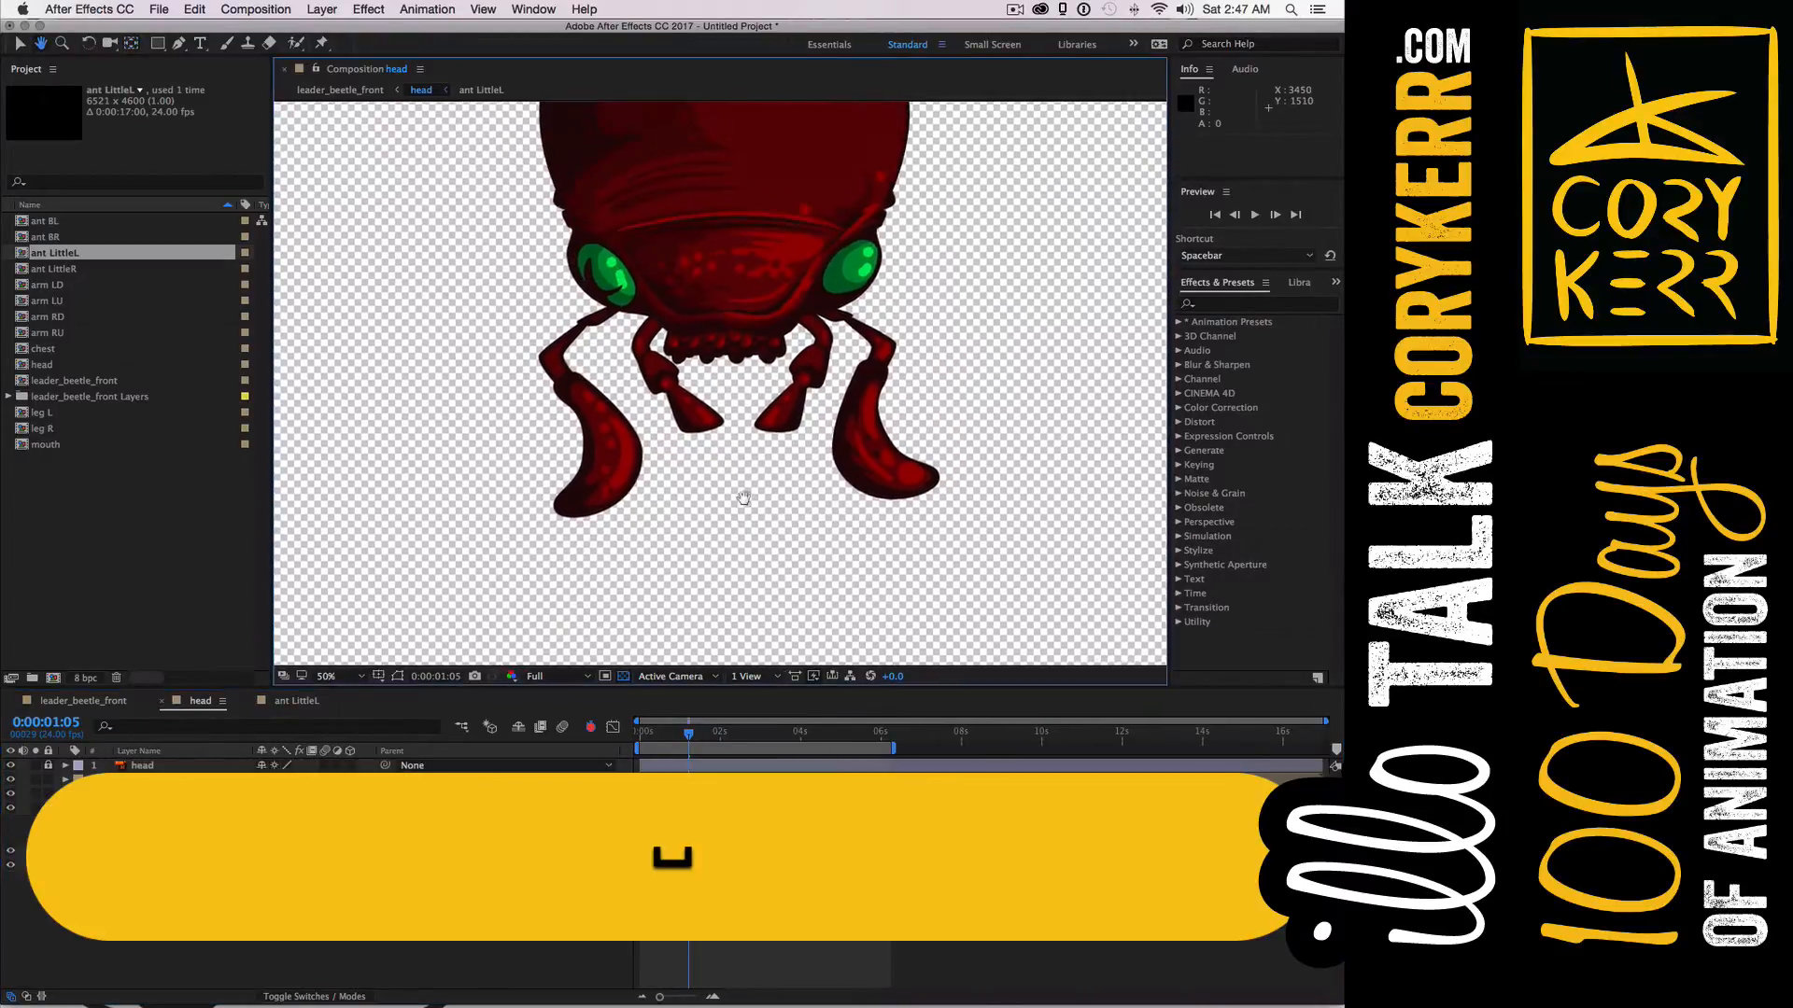
{"action": "mouse_move", "coordinate": [689, 736]}
{"action": "left_mouse_down"}
{"action": "mouse_move", "coordinate": [630, 743]}
{"action": "mouse_move", "coordinate": [887, 732]}
{"action": "mouse_move", "coordinate": [598, 748]}
{"action": "left_mouse_up"}
In the nested ant LittleR composition, move ant Ld's anchor point to the segment joint and ant Lu's to its upper end
{"action": "left_click", "coordinate": [210, 853]}
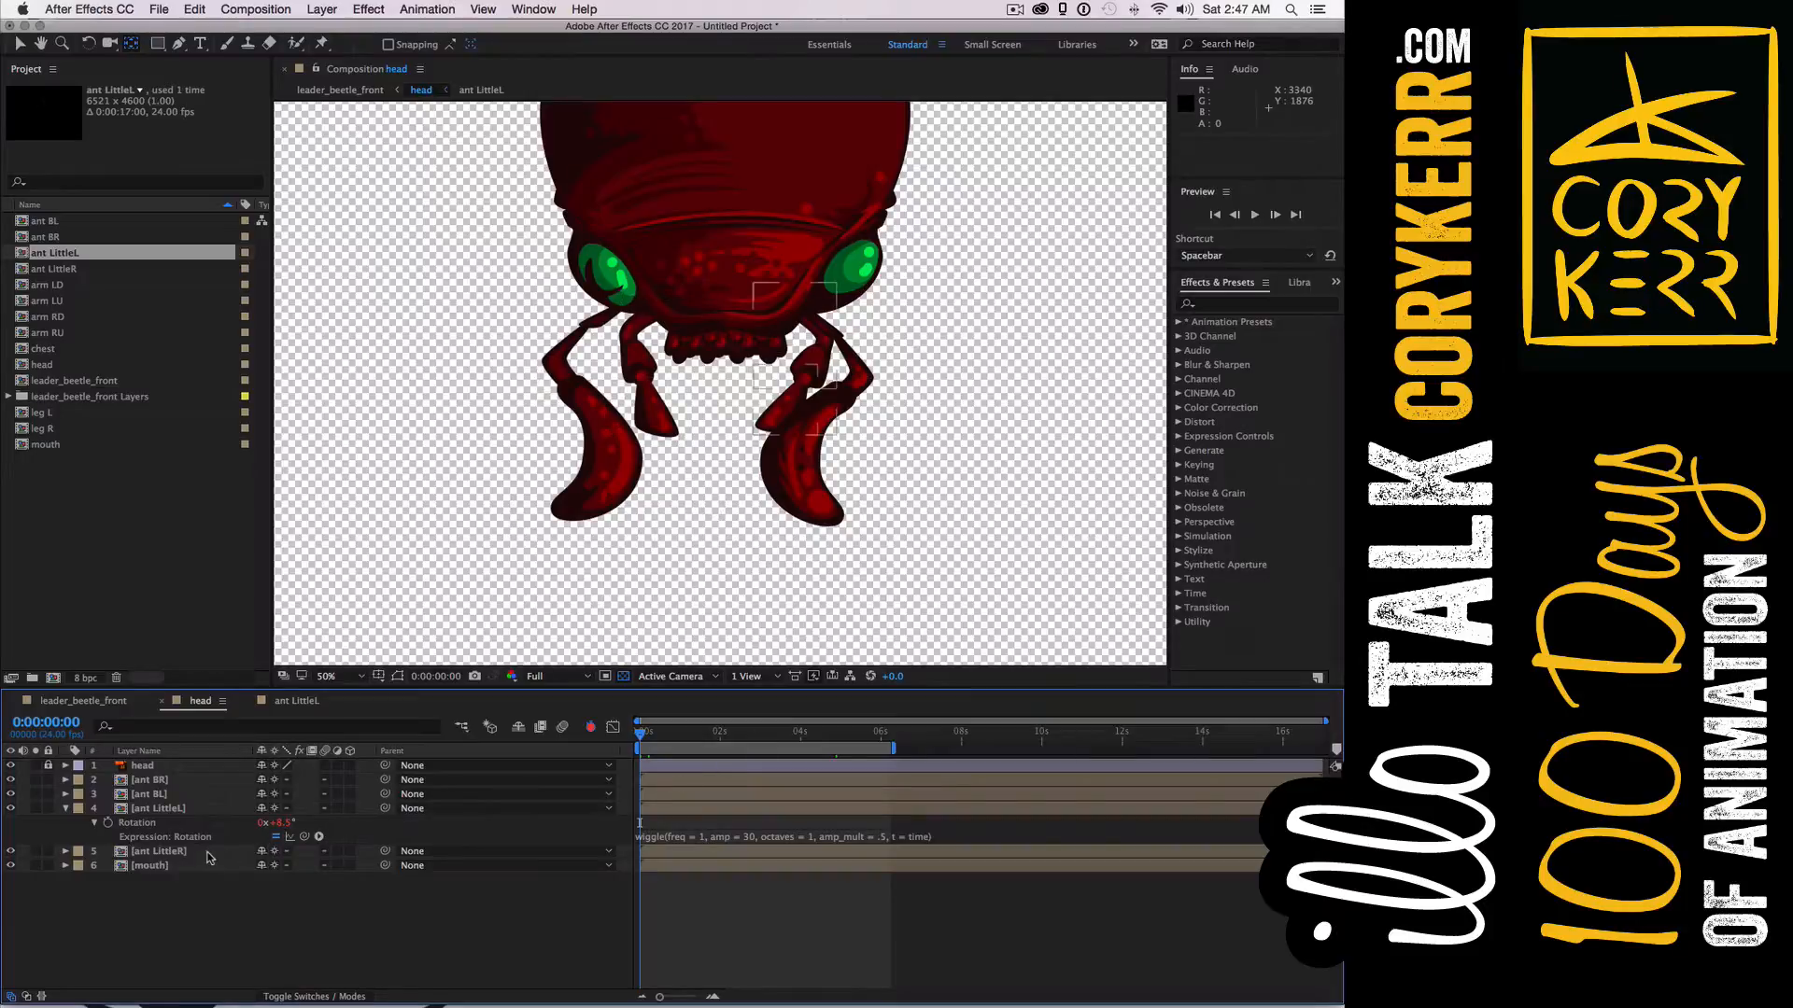
{"action": "double_click", "coordinate": [209, 853]}
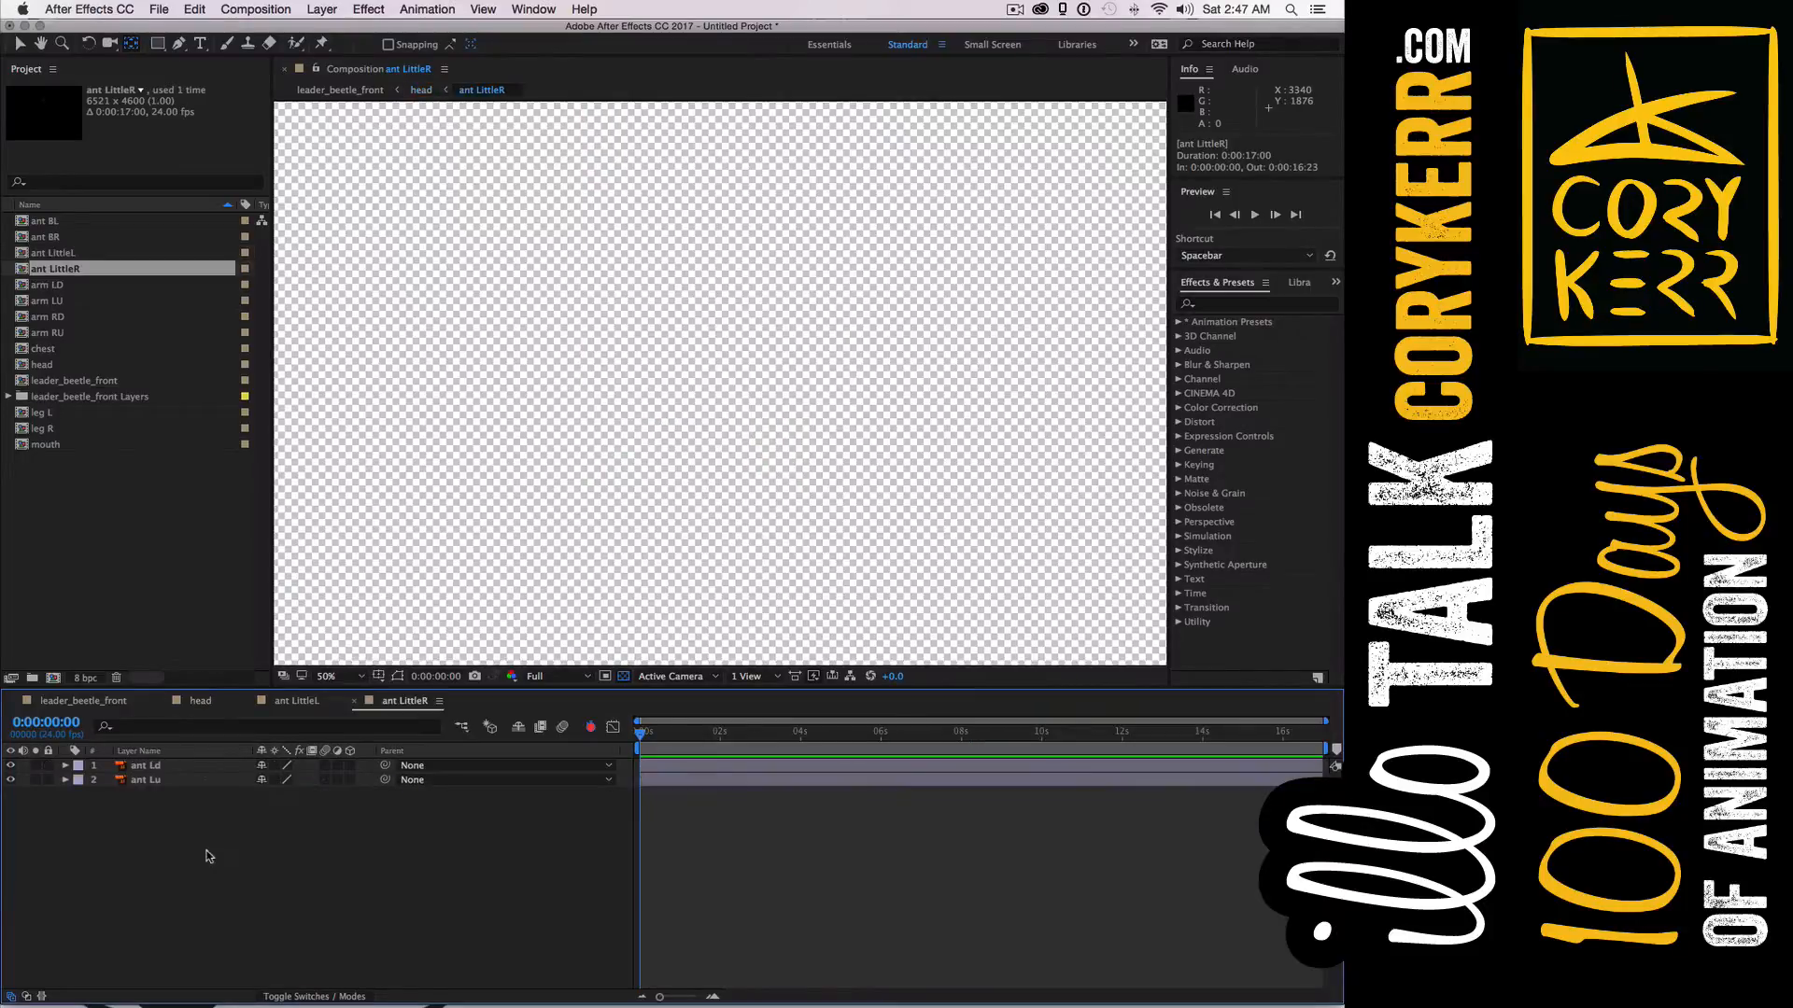
{"action": "left_click", "coordinate": [150, 767]}
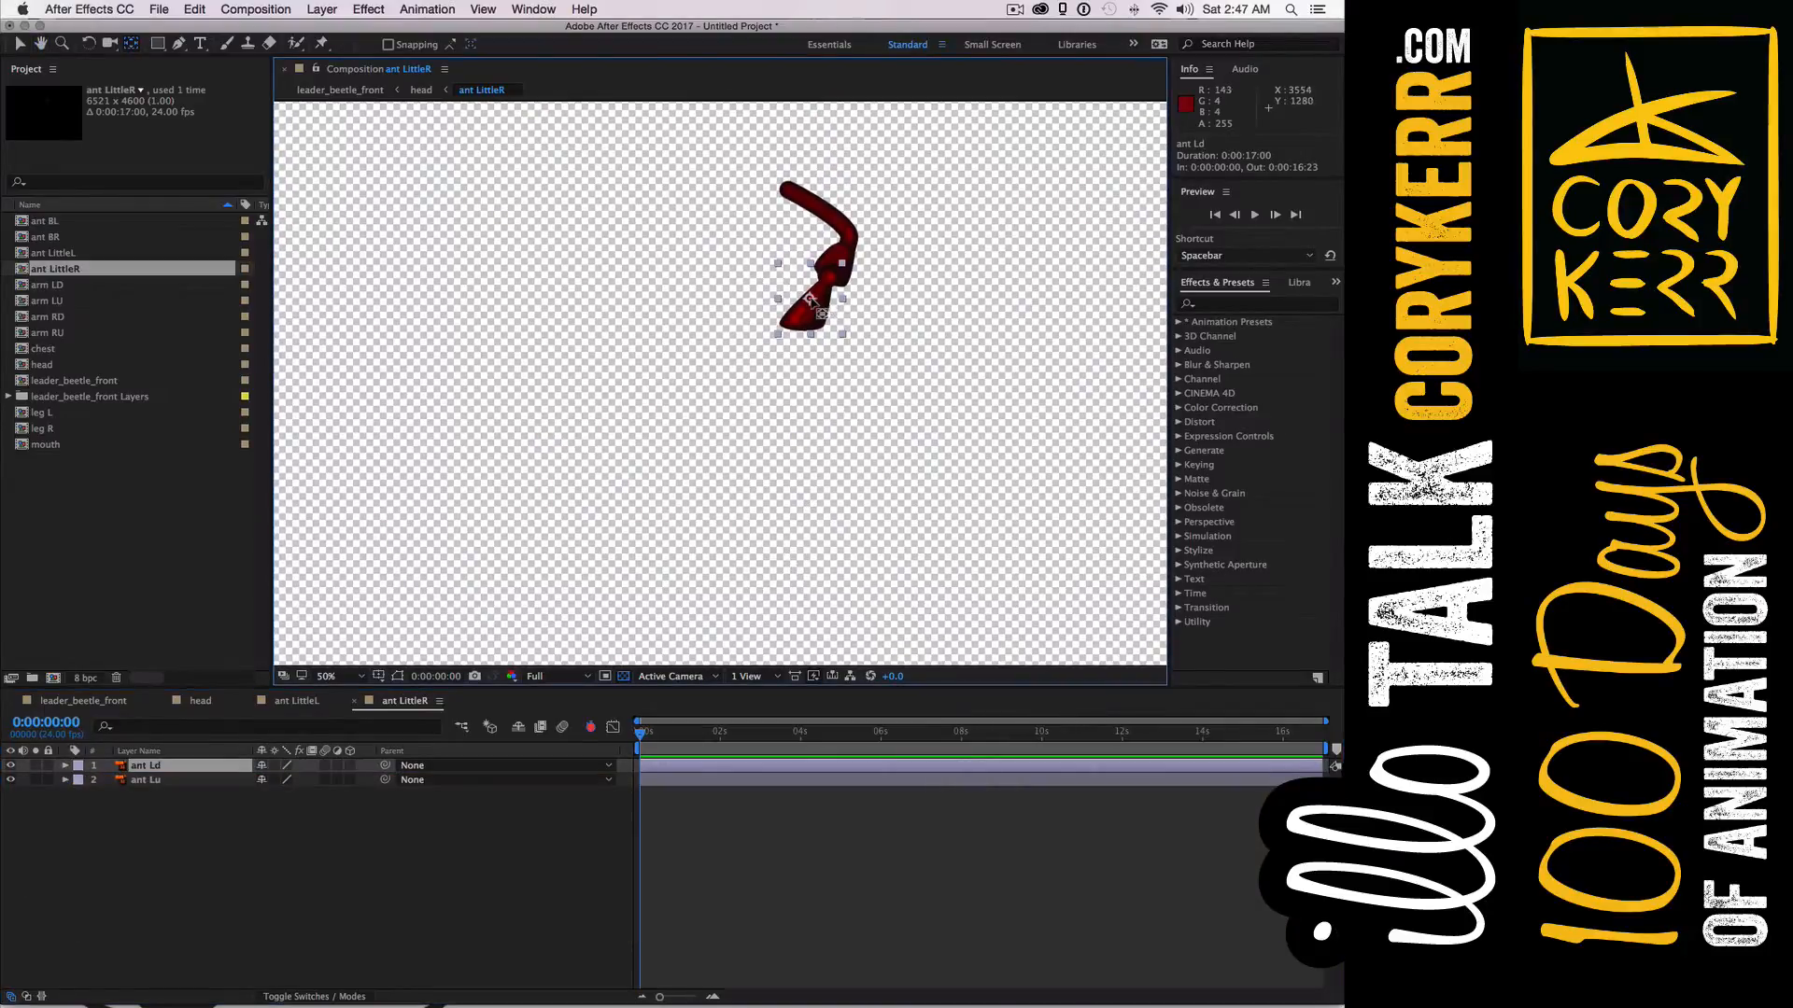
{"action": "left_click_drag", "start_coordinate": [811, 298], "coordinate": [837, 272]}
{"action": "left_click_drag", "start_coordinate": [826, 245], "coordinate": [786, 192]}
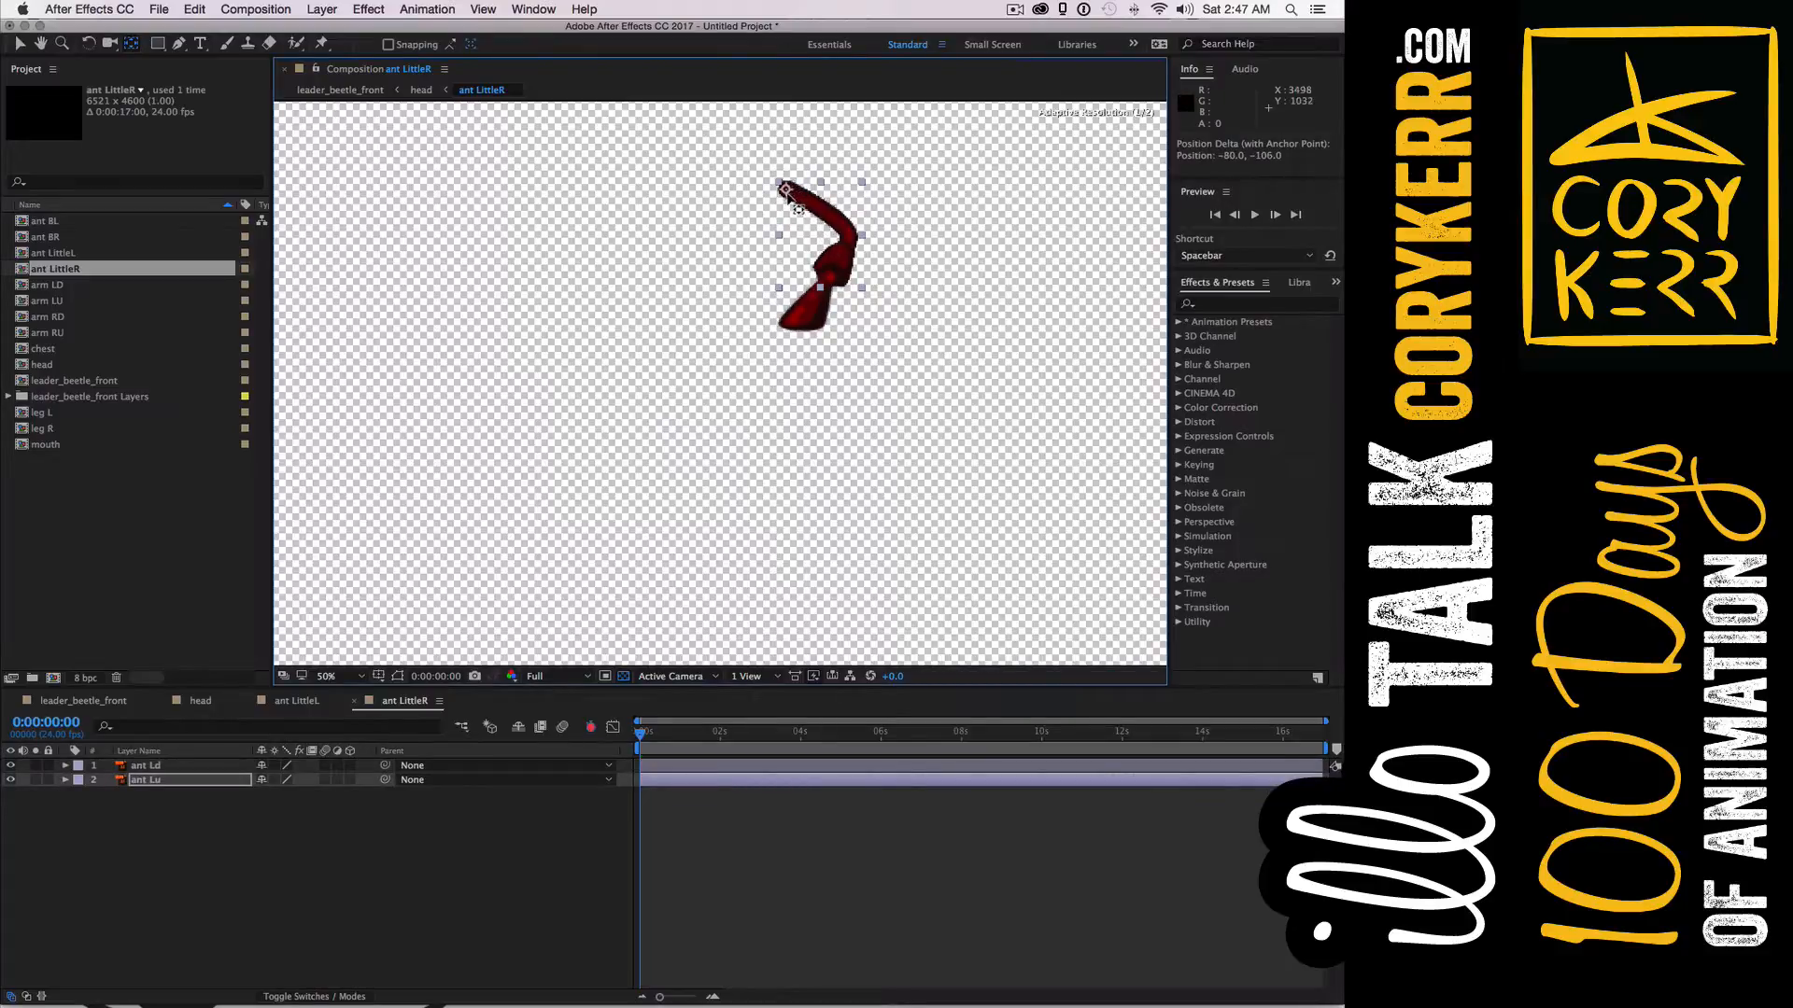
Apply the copied wiggle expression with freq = 1 and amp = 30 to ant Ld's Rotation in the ant LittleR composition
{"action": "left_click", "coordinate": [813, 324]}
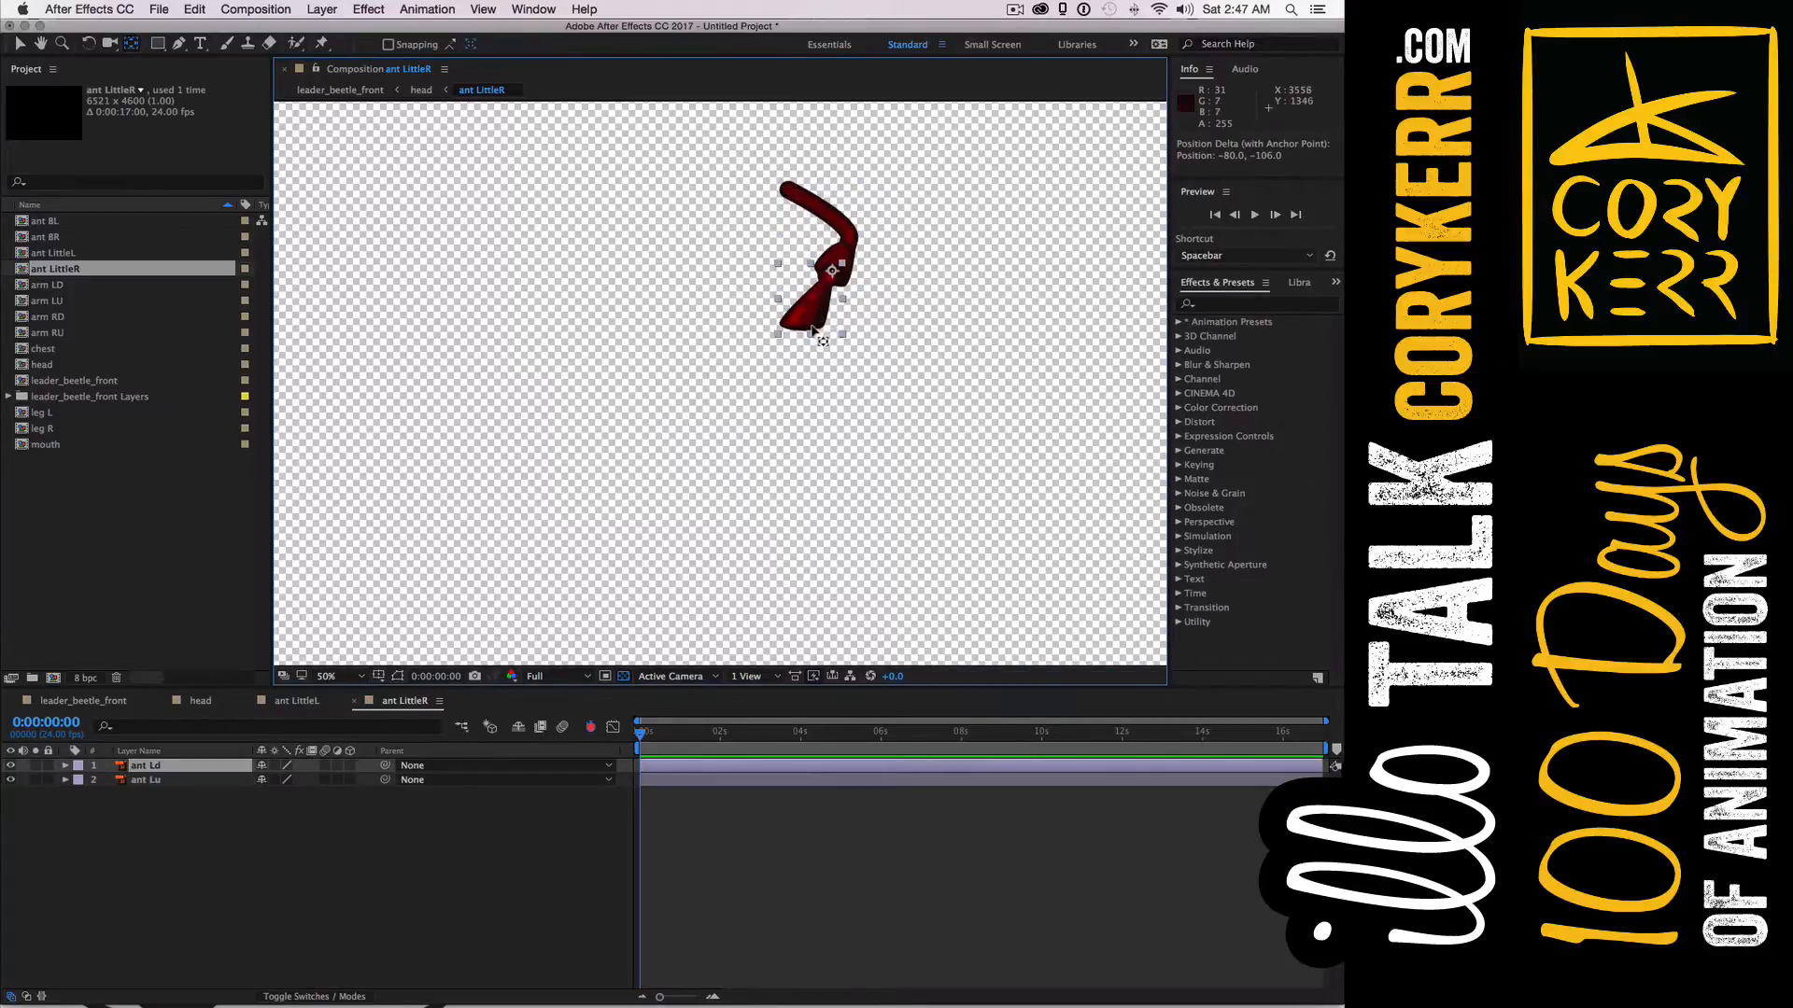
{"action": "key", "text": "r"}
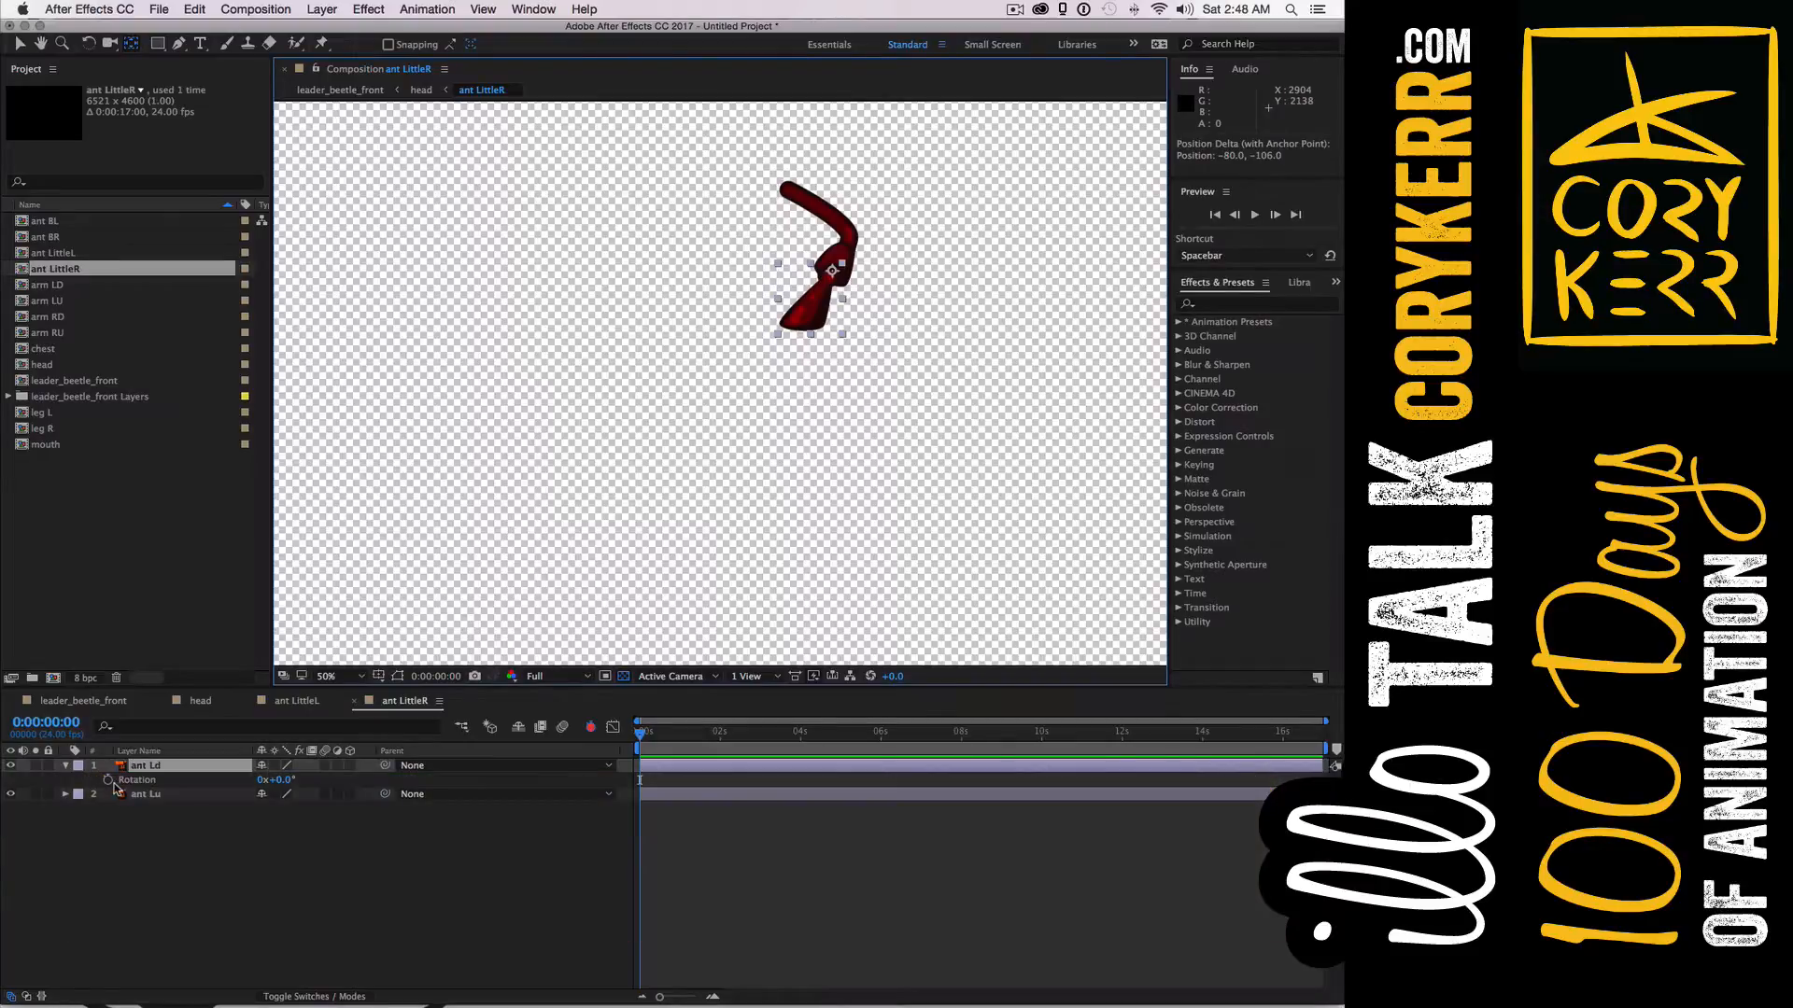
{"action": "key", "text": "alt"}
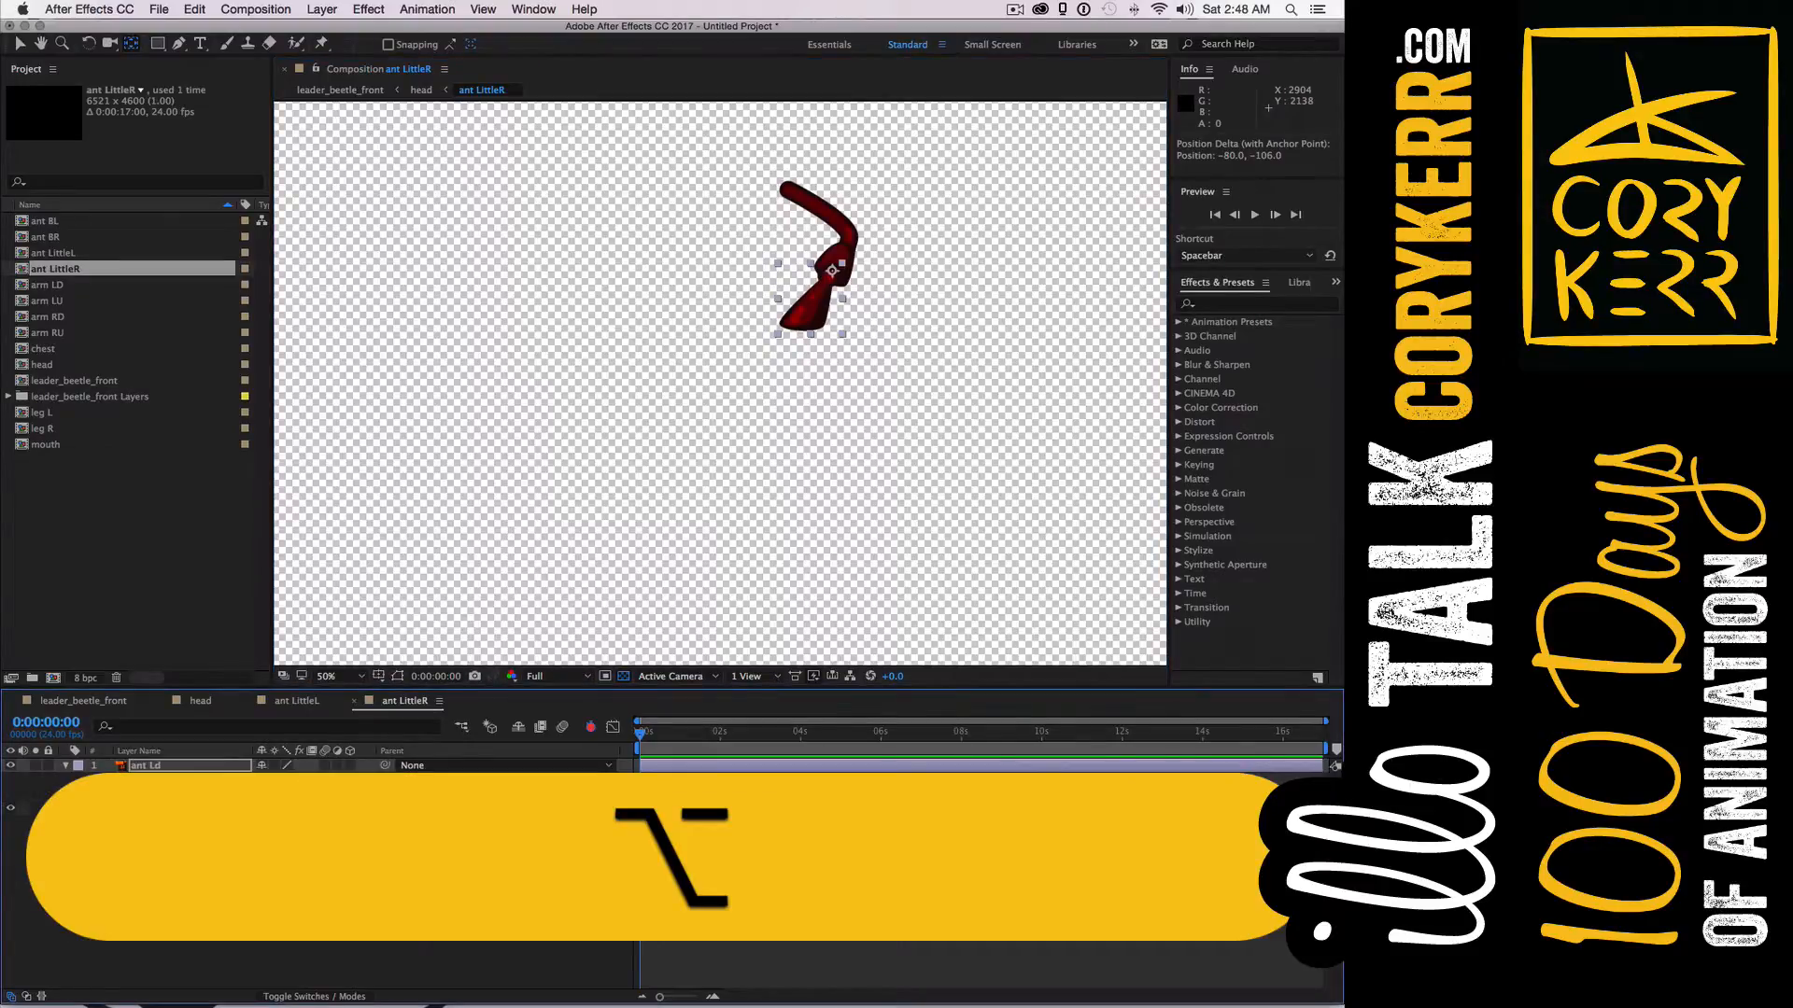
{"action": "key", "text": "super+v"}
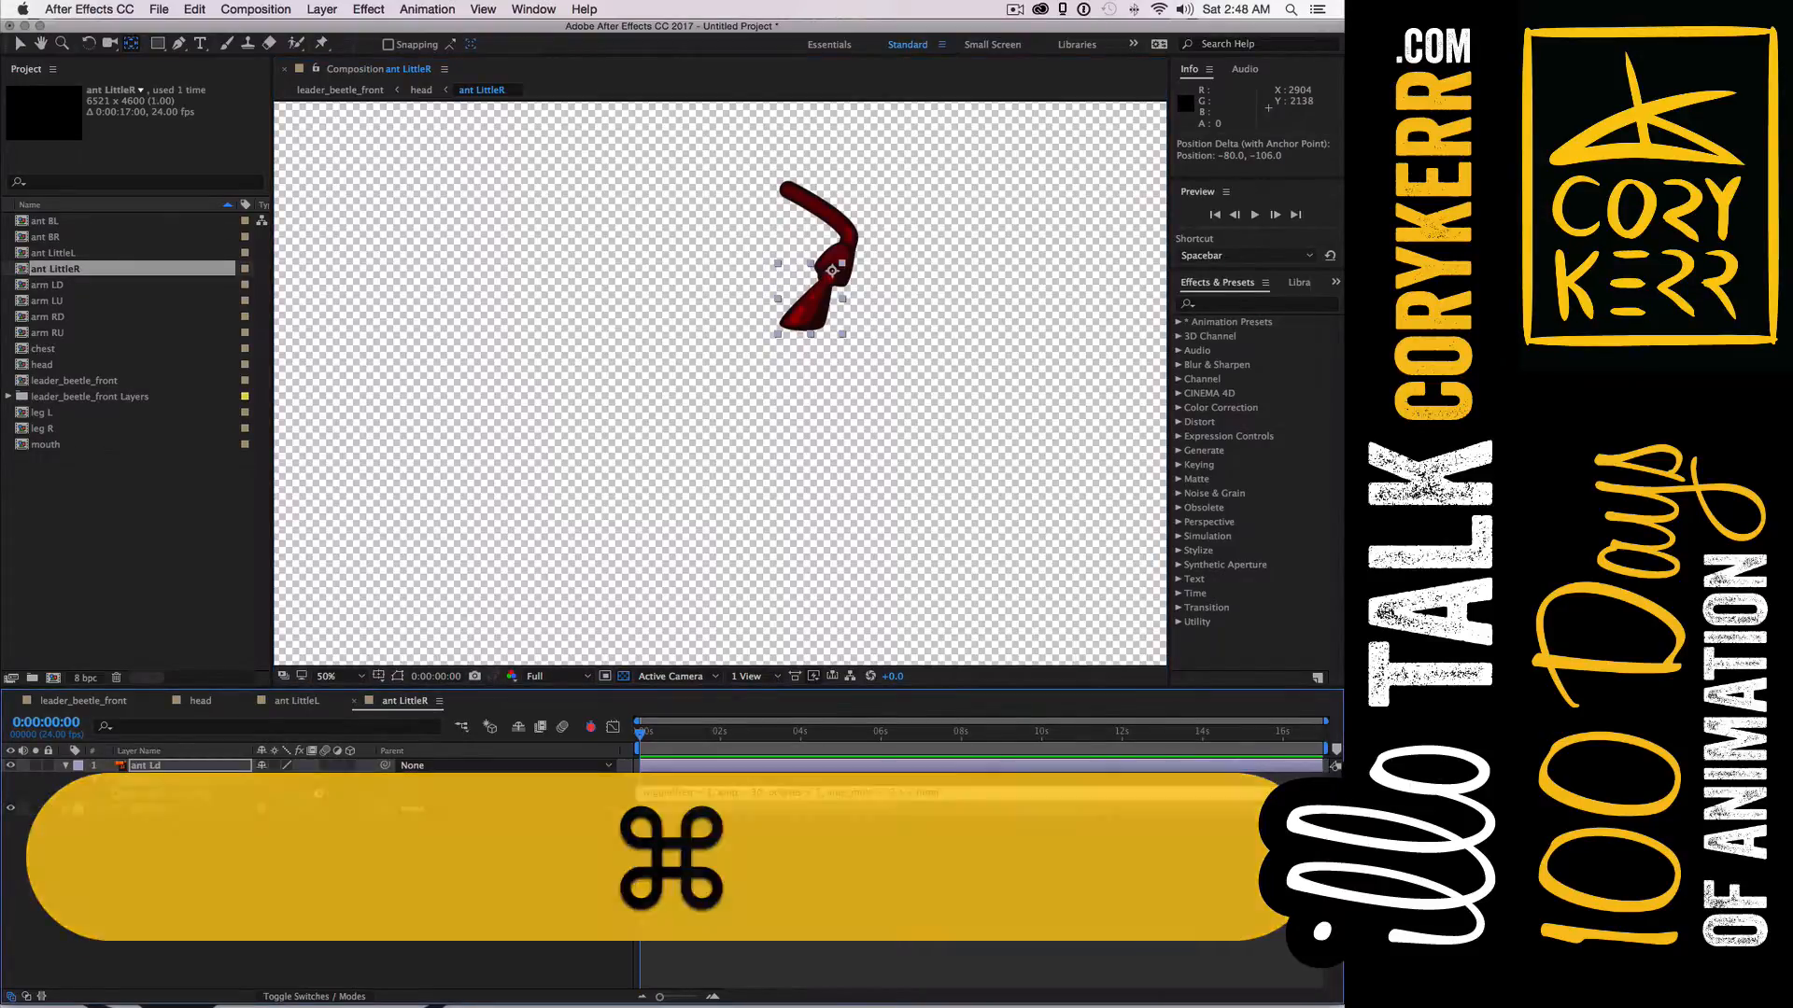
{"action": "left_click", "coordinate": [850, 783]}
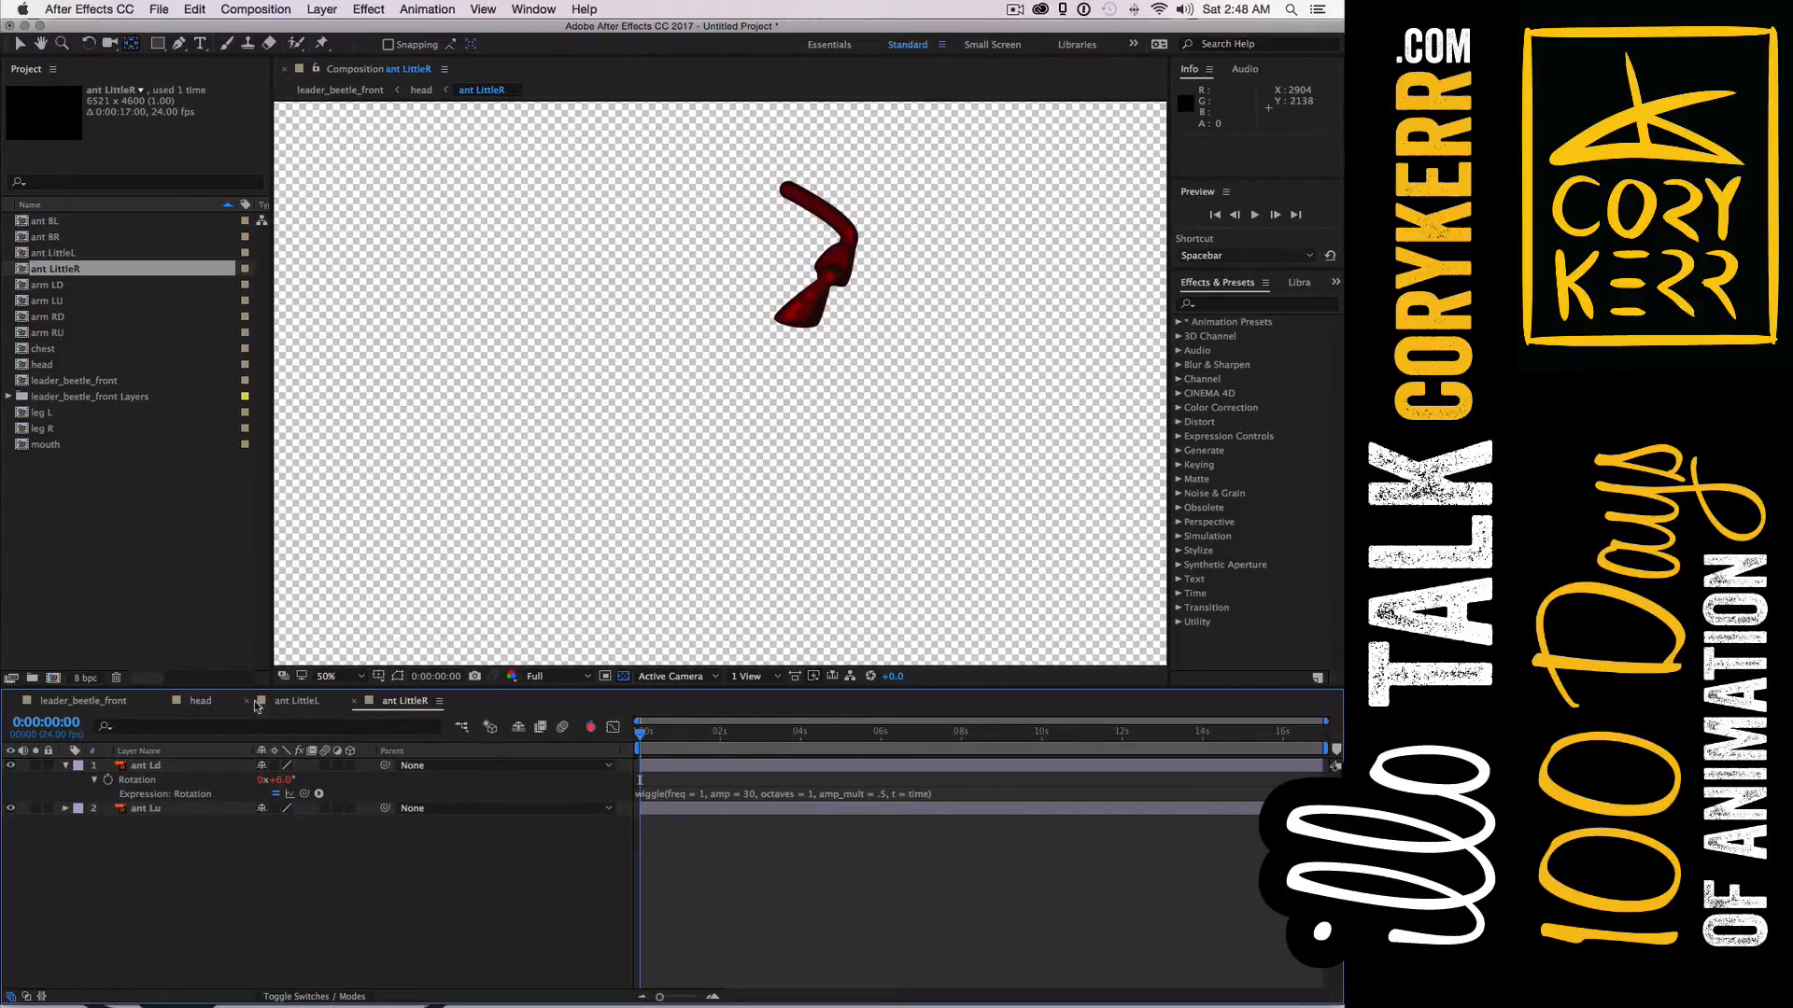
Close the nested antenna compositions and, in the head composition, move ant LittleR's anchor point up to where the small antenna meets the head
{"action": "left_click", "coordinate": [355, 702]}
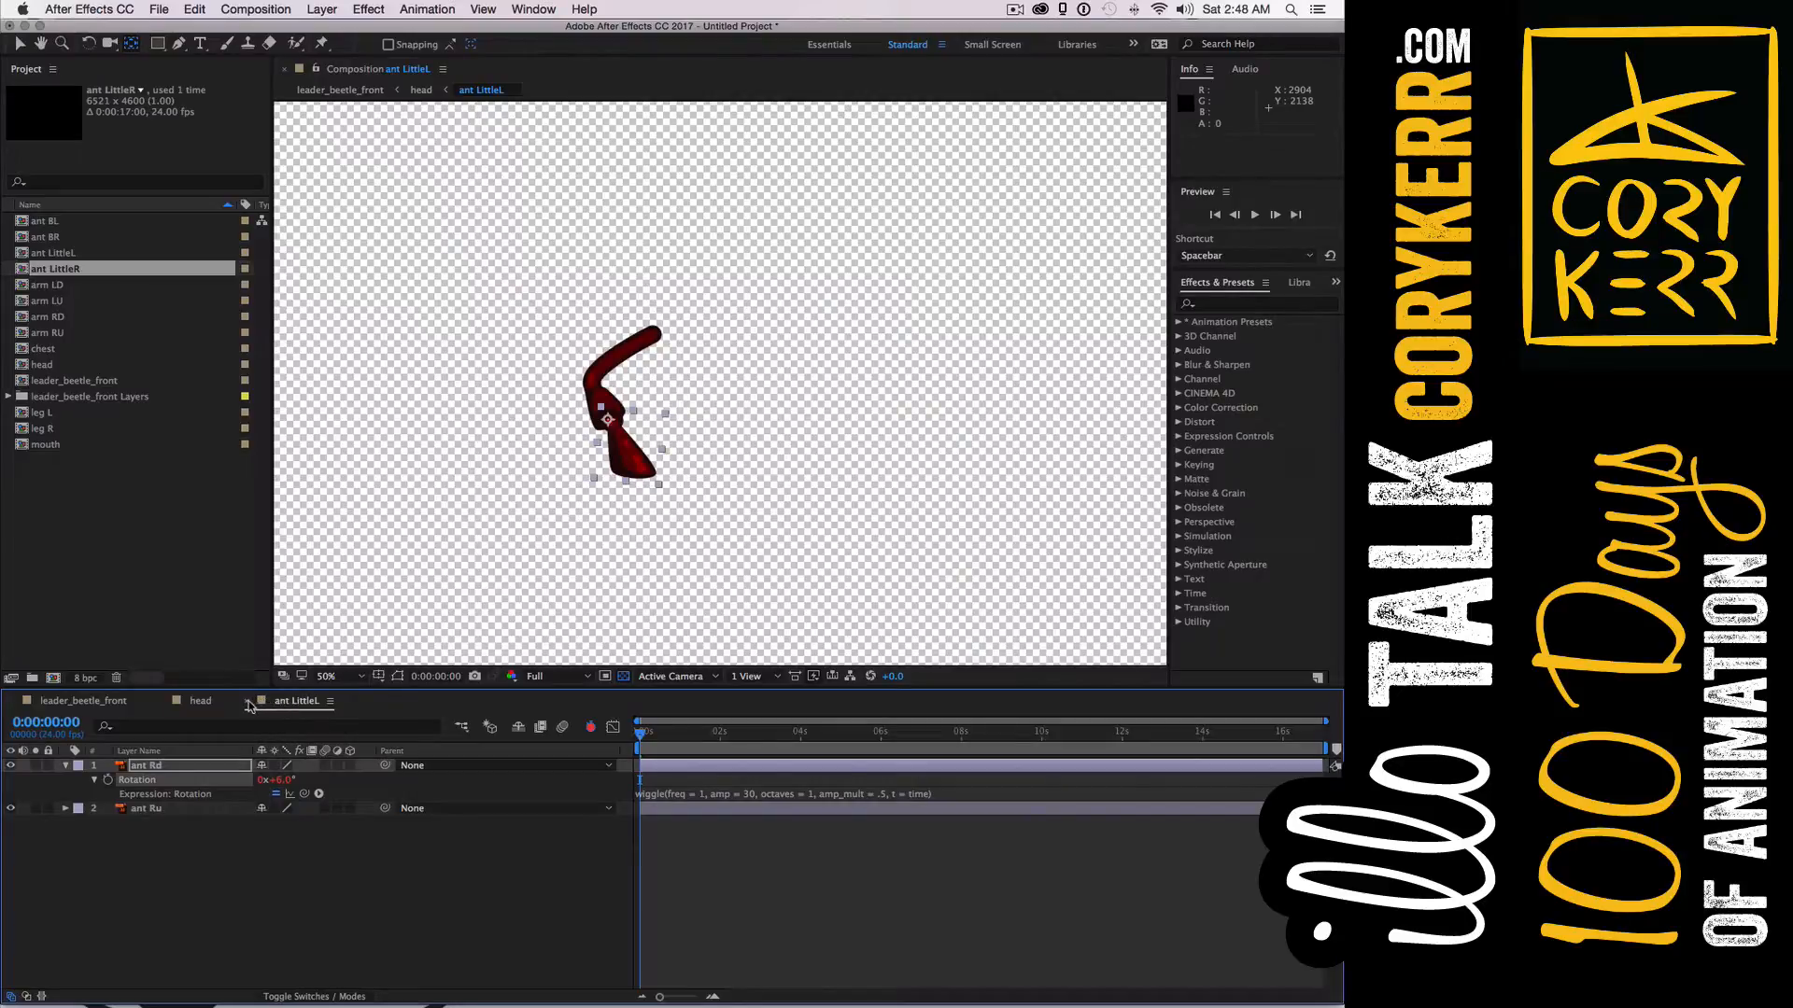
{"action": "left_click", "coordinate": [248, 702]}
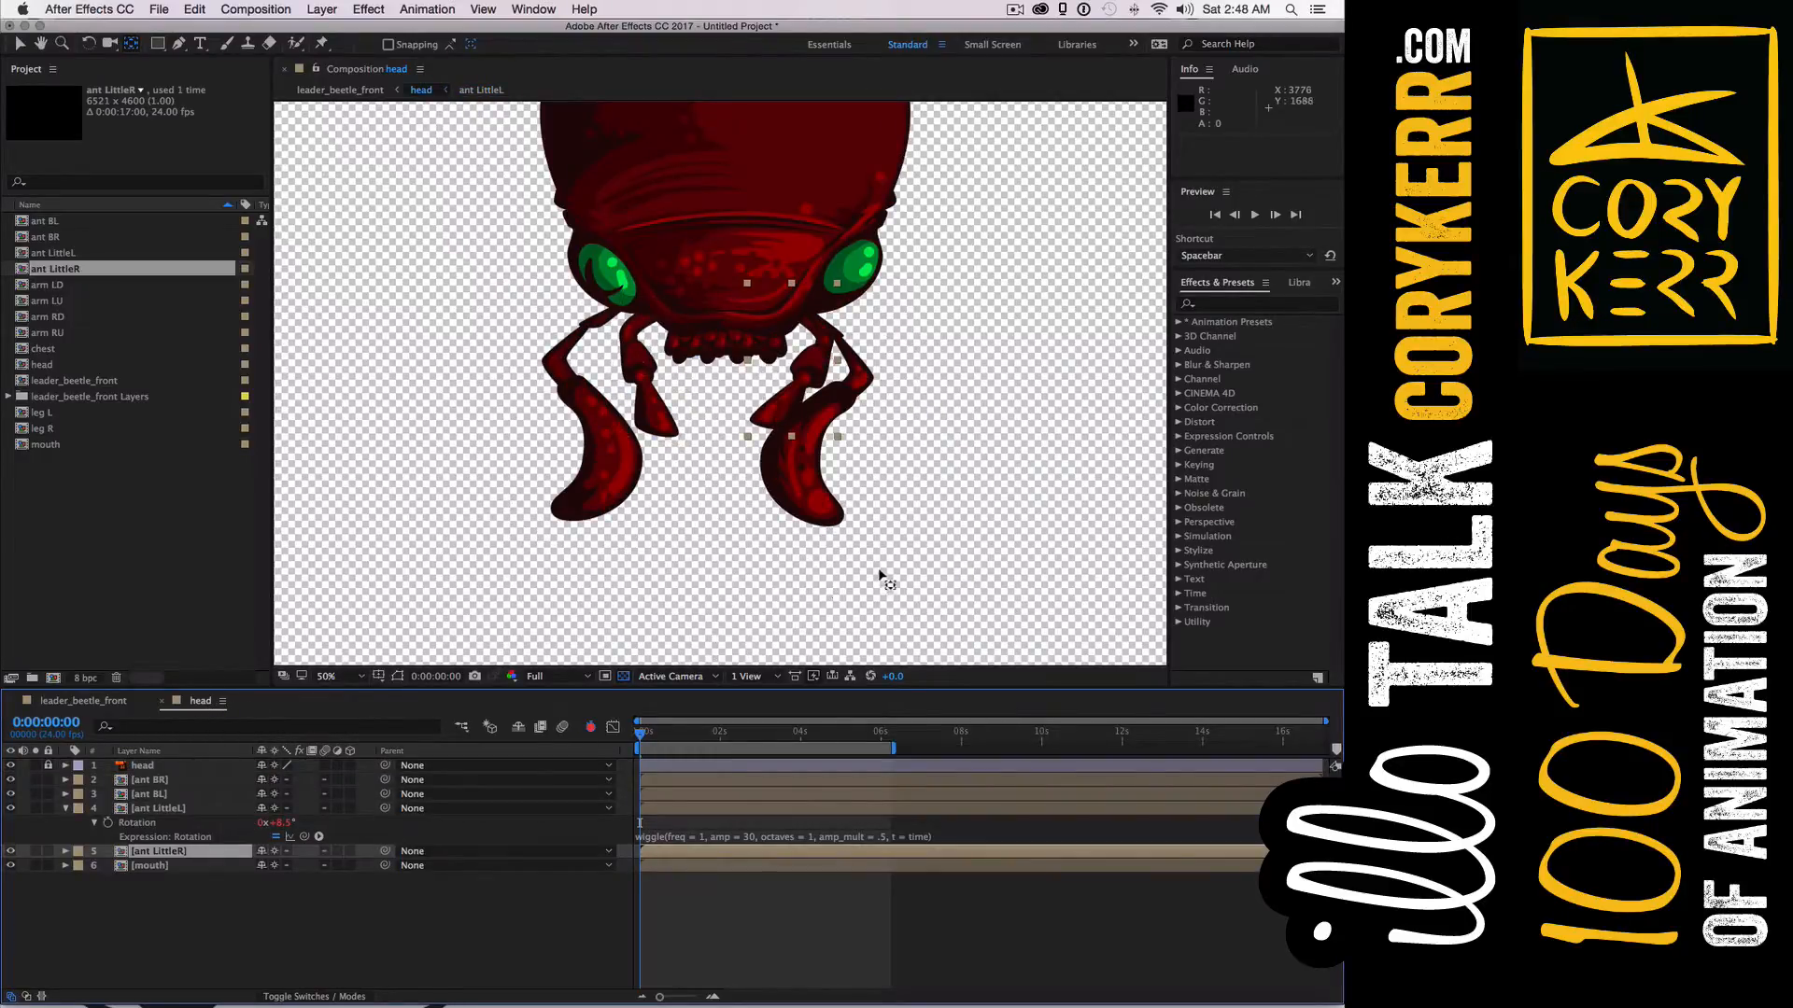
{"action": "key", "text": "y"}
{"action": "key", "text": "space"}
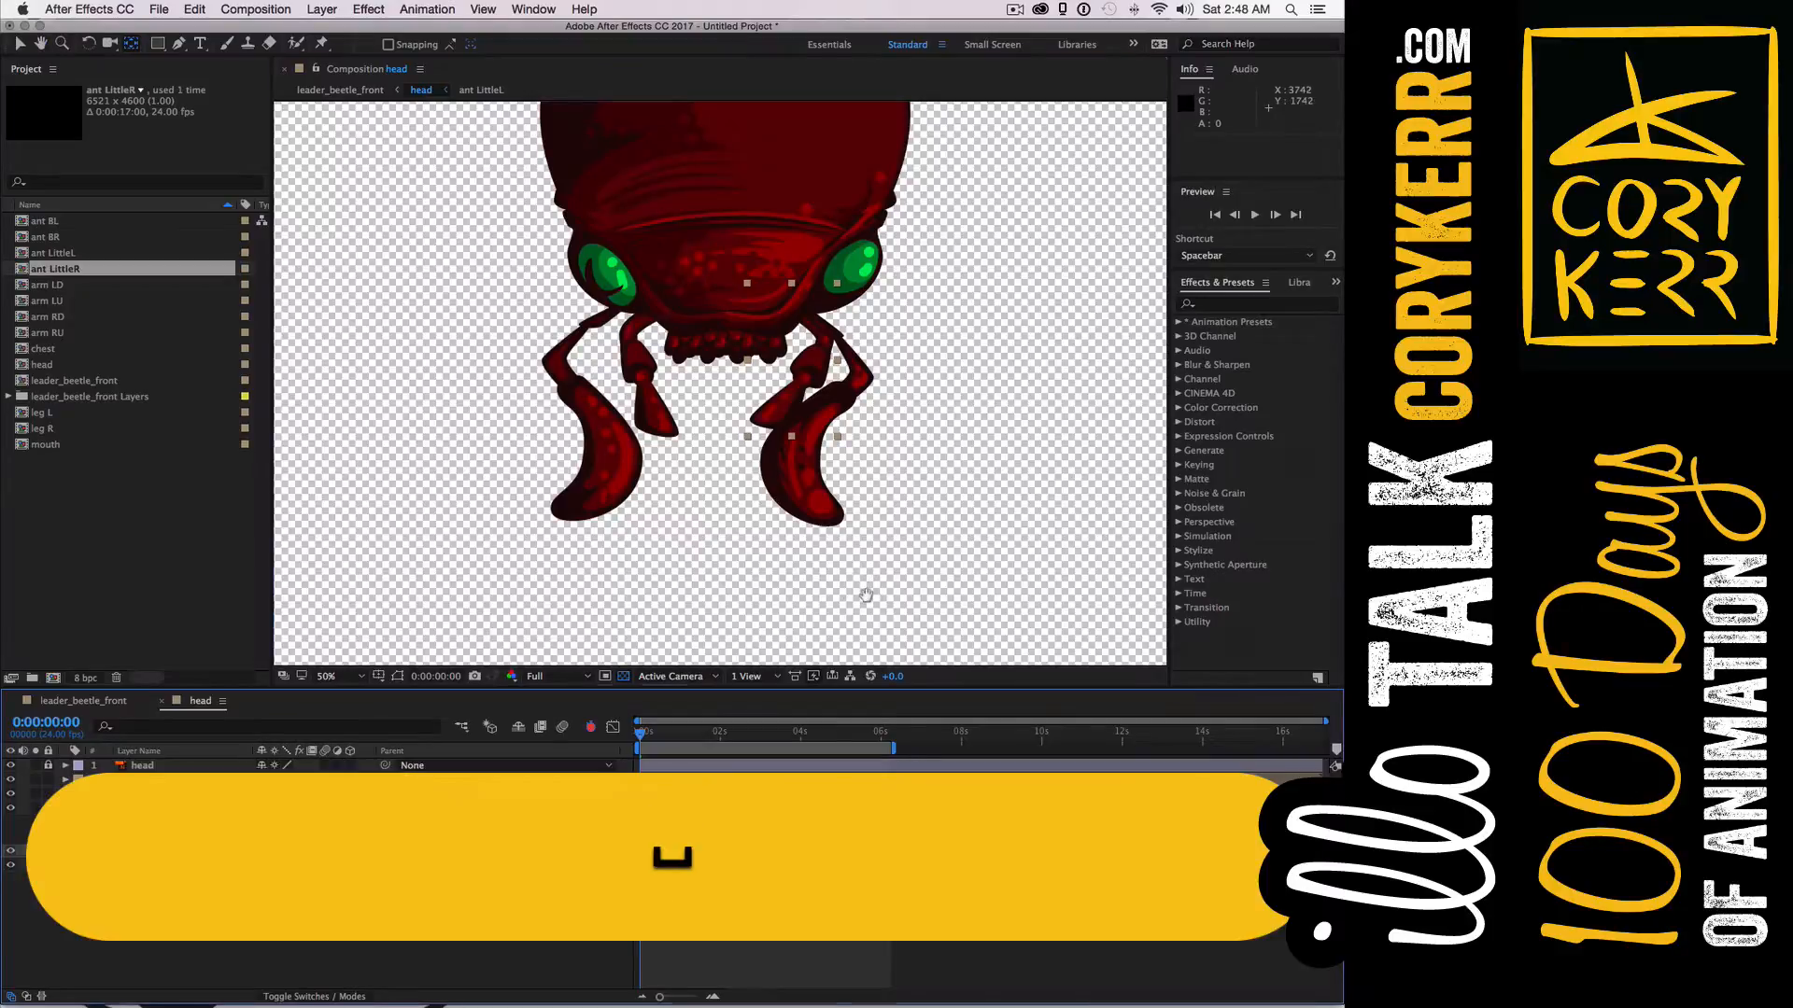
{"action": "left_click_drag", "start_coordinate": [867, 596], "coordinate": [849, 416]}
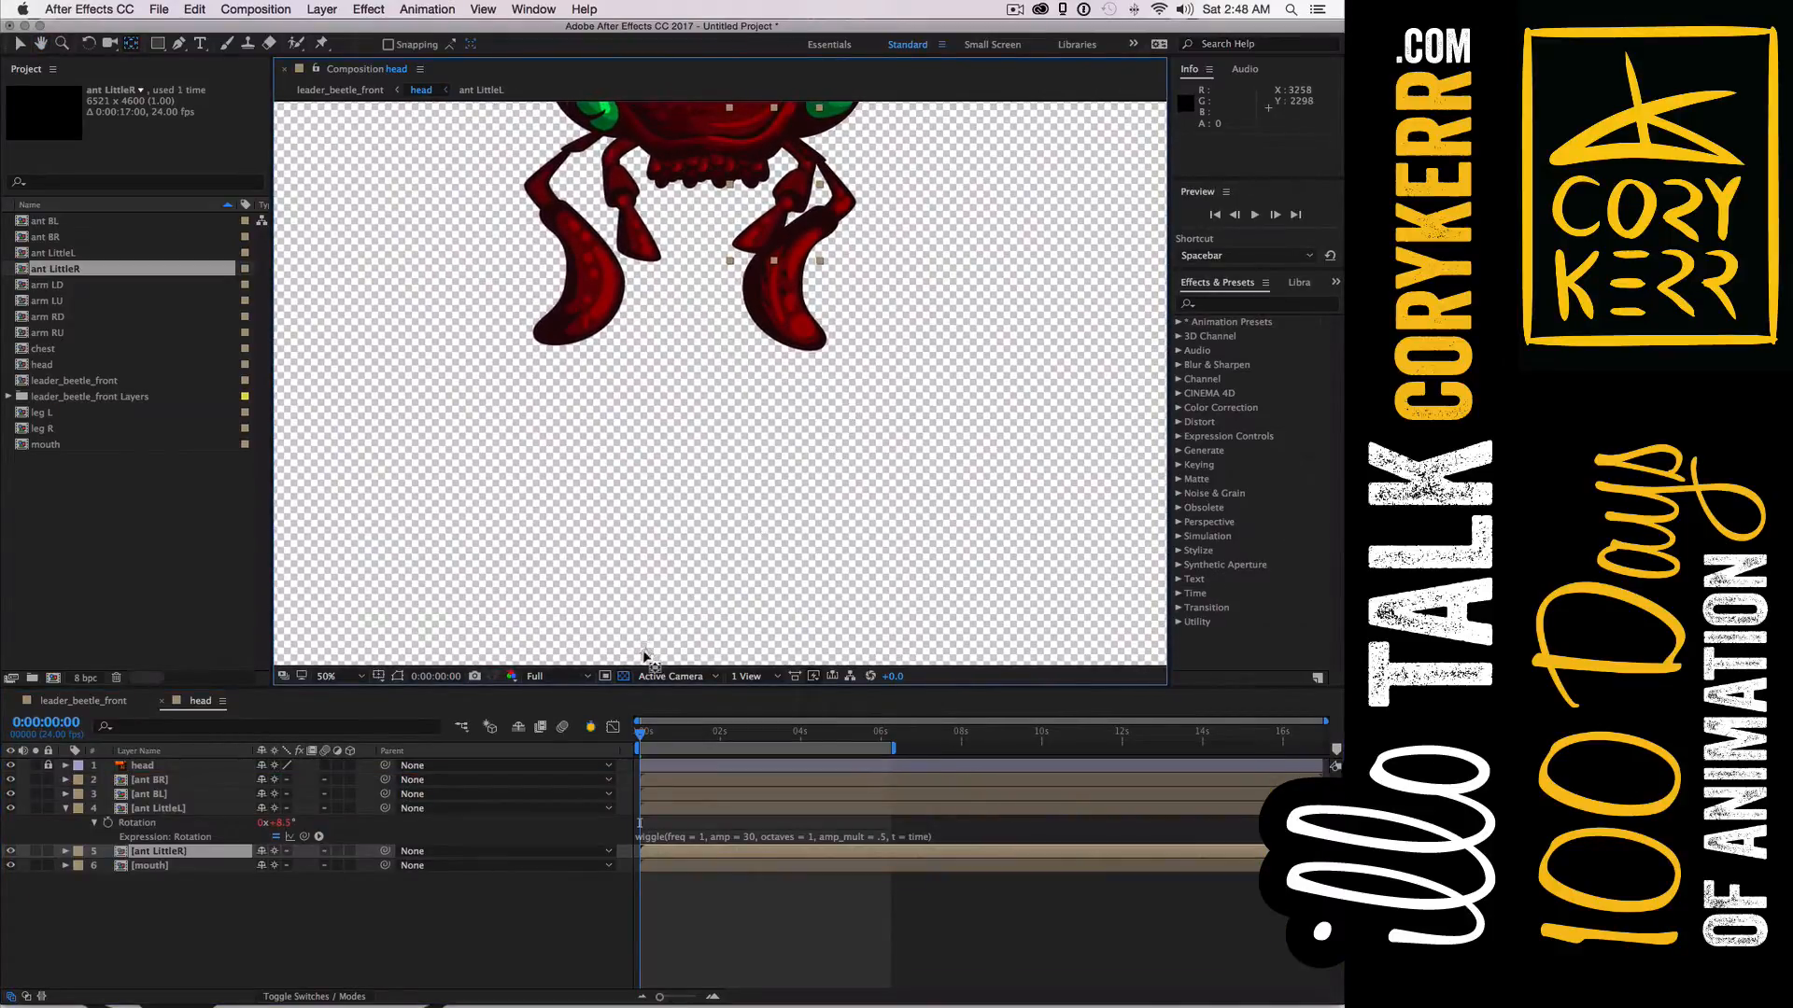
{"action": "left_click_drag", "start_coordinate": [644, 656], "coordinate": [766, 123]}
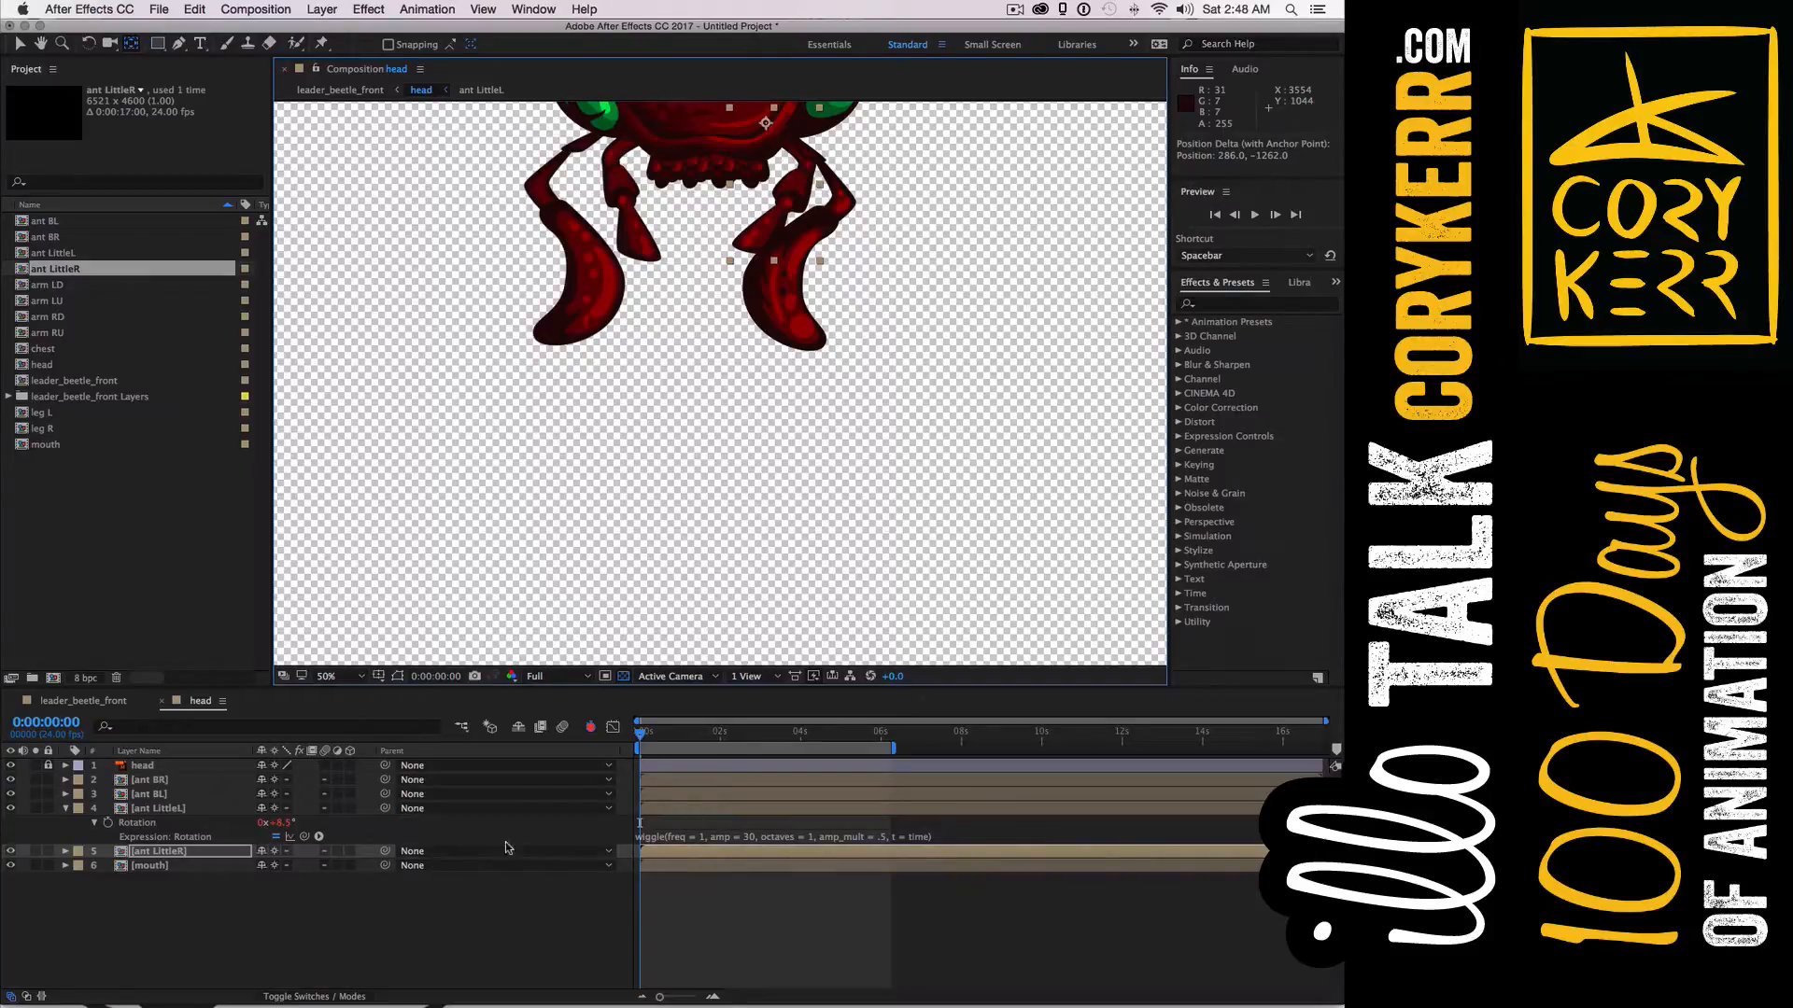
Apply the copied wiggle expression with freq = 1 and amp = 30 to the ant LittleR layer's Rotation in the head composition
{"action": "key", "text": "r"}
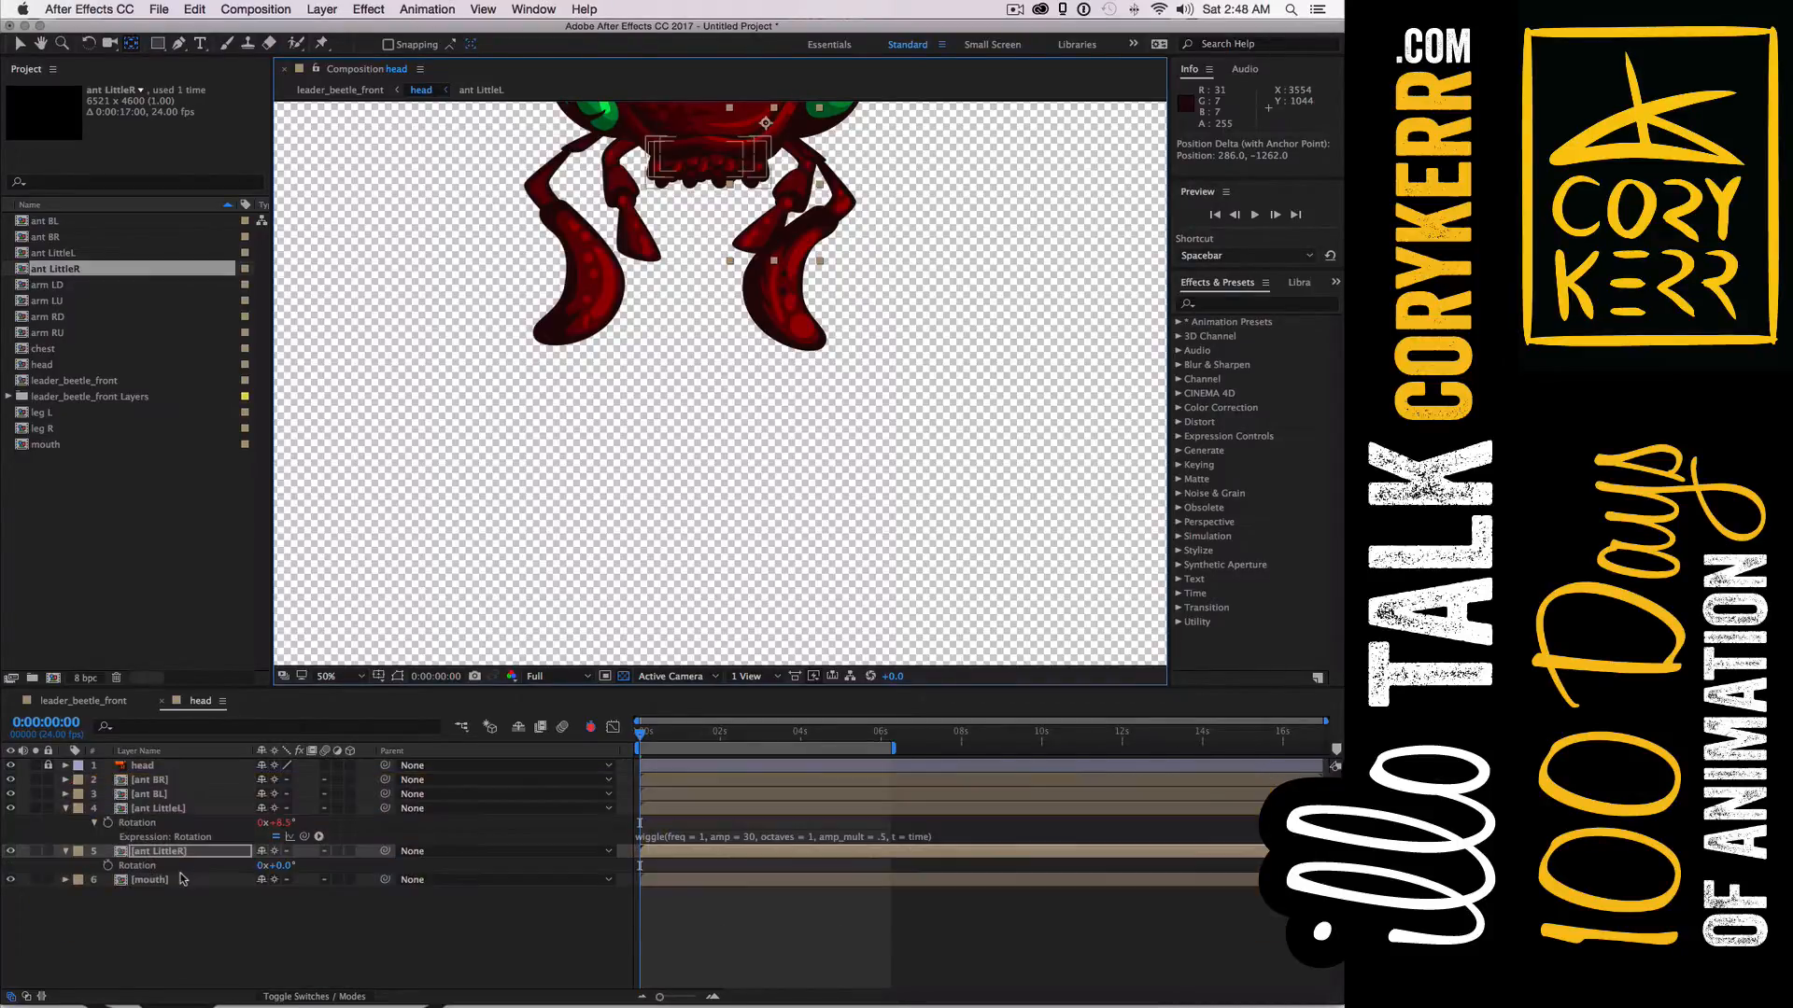
{"action": "left_click", "coordinate": [107, 865], "text": "alt"}
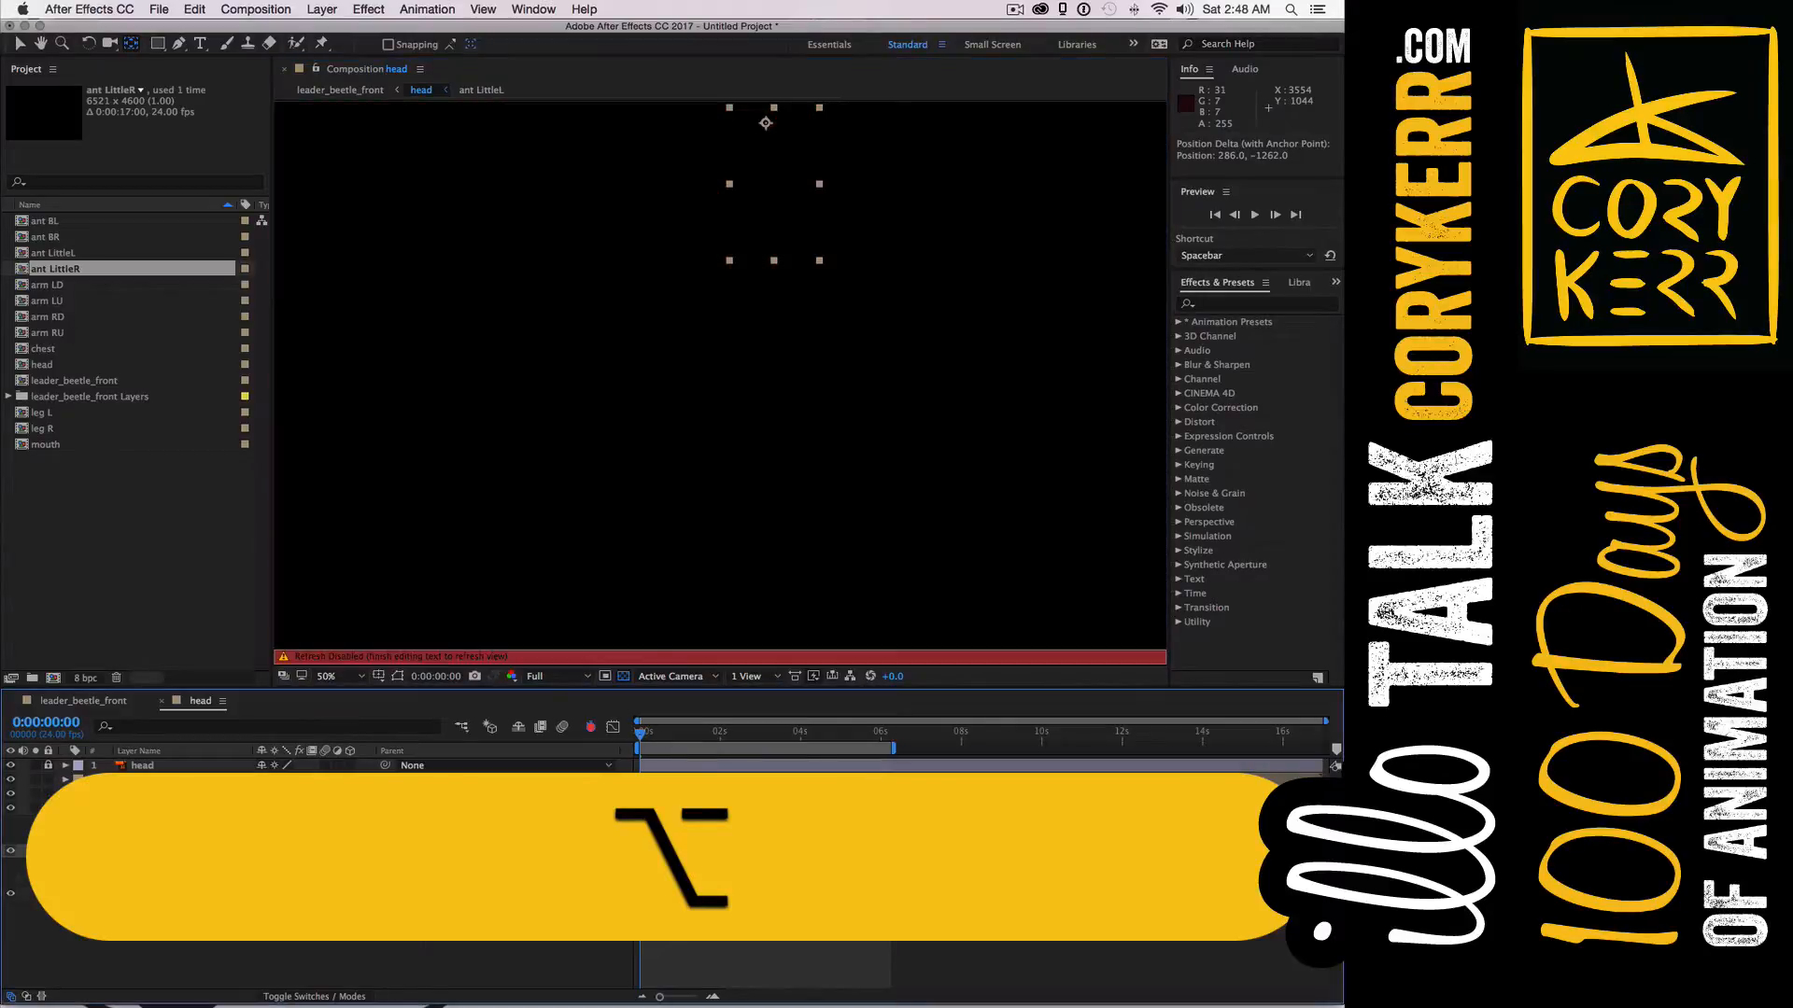
{"action": "key", "text": "super"}
{"action": "key", "text": "super+v"}
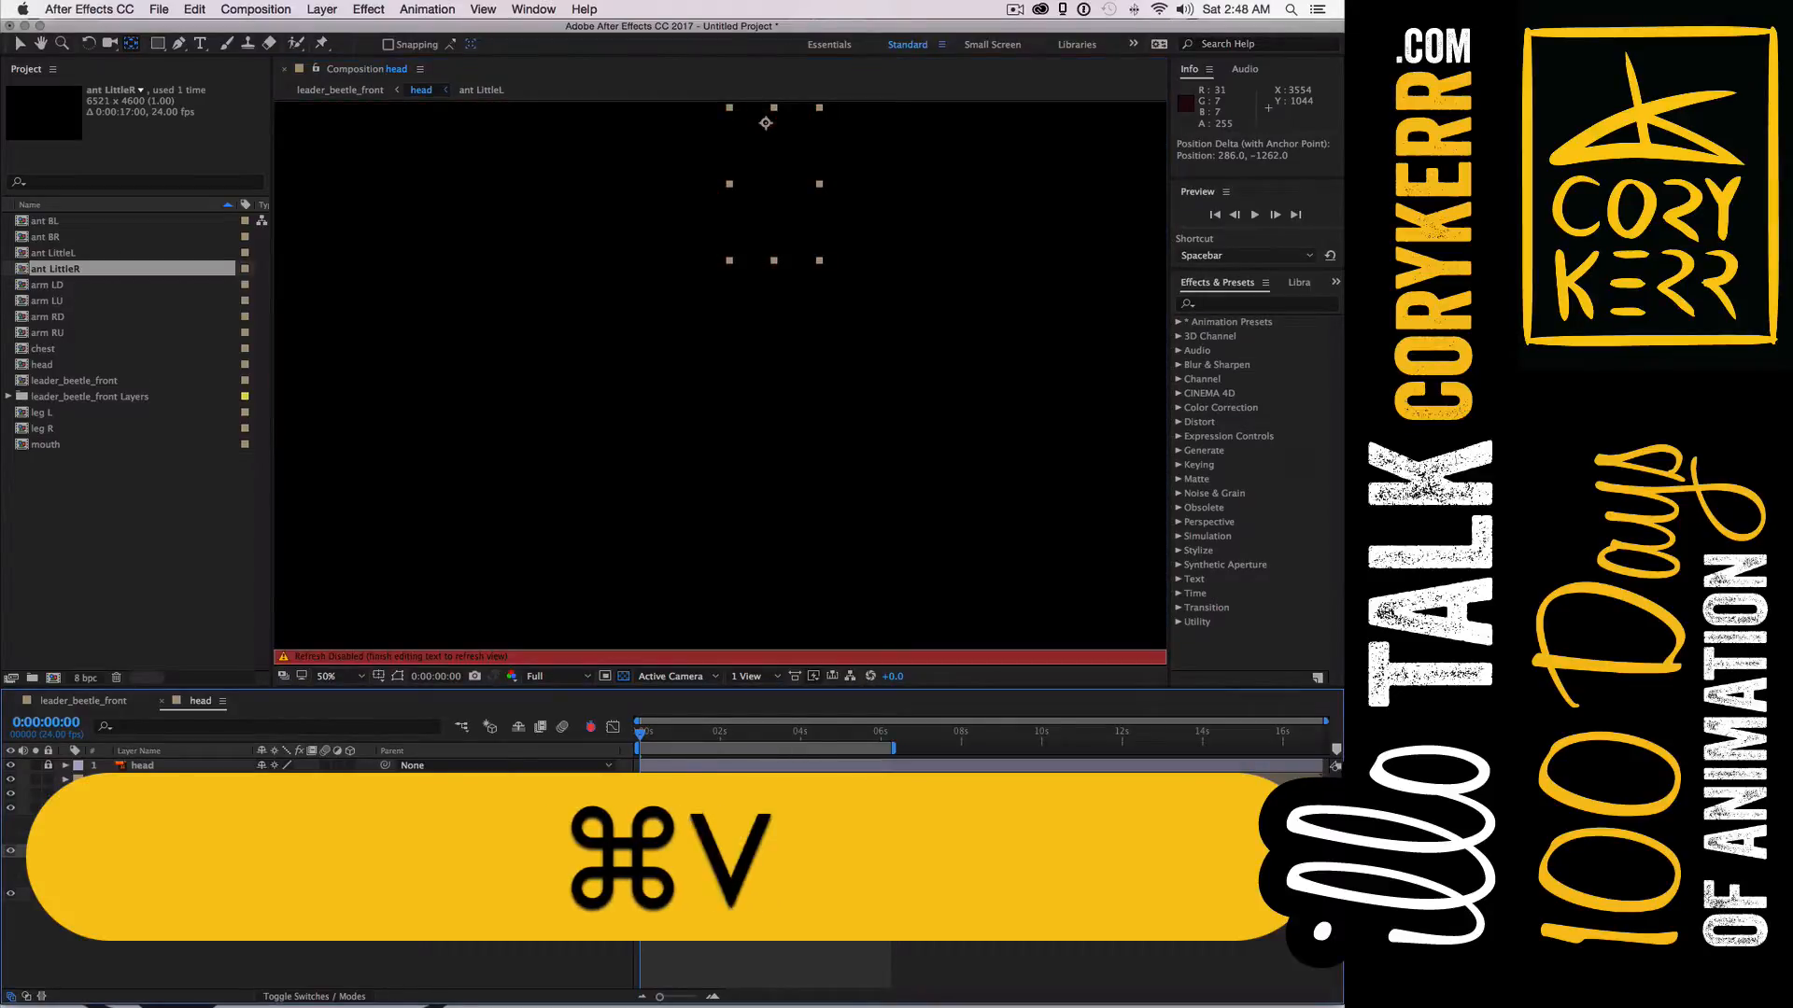
{"action": "left_click", "coordinate": [915, 870]}
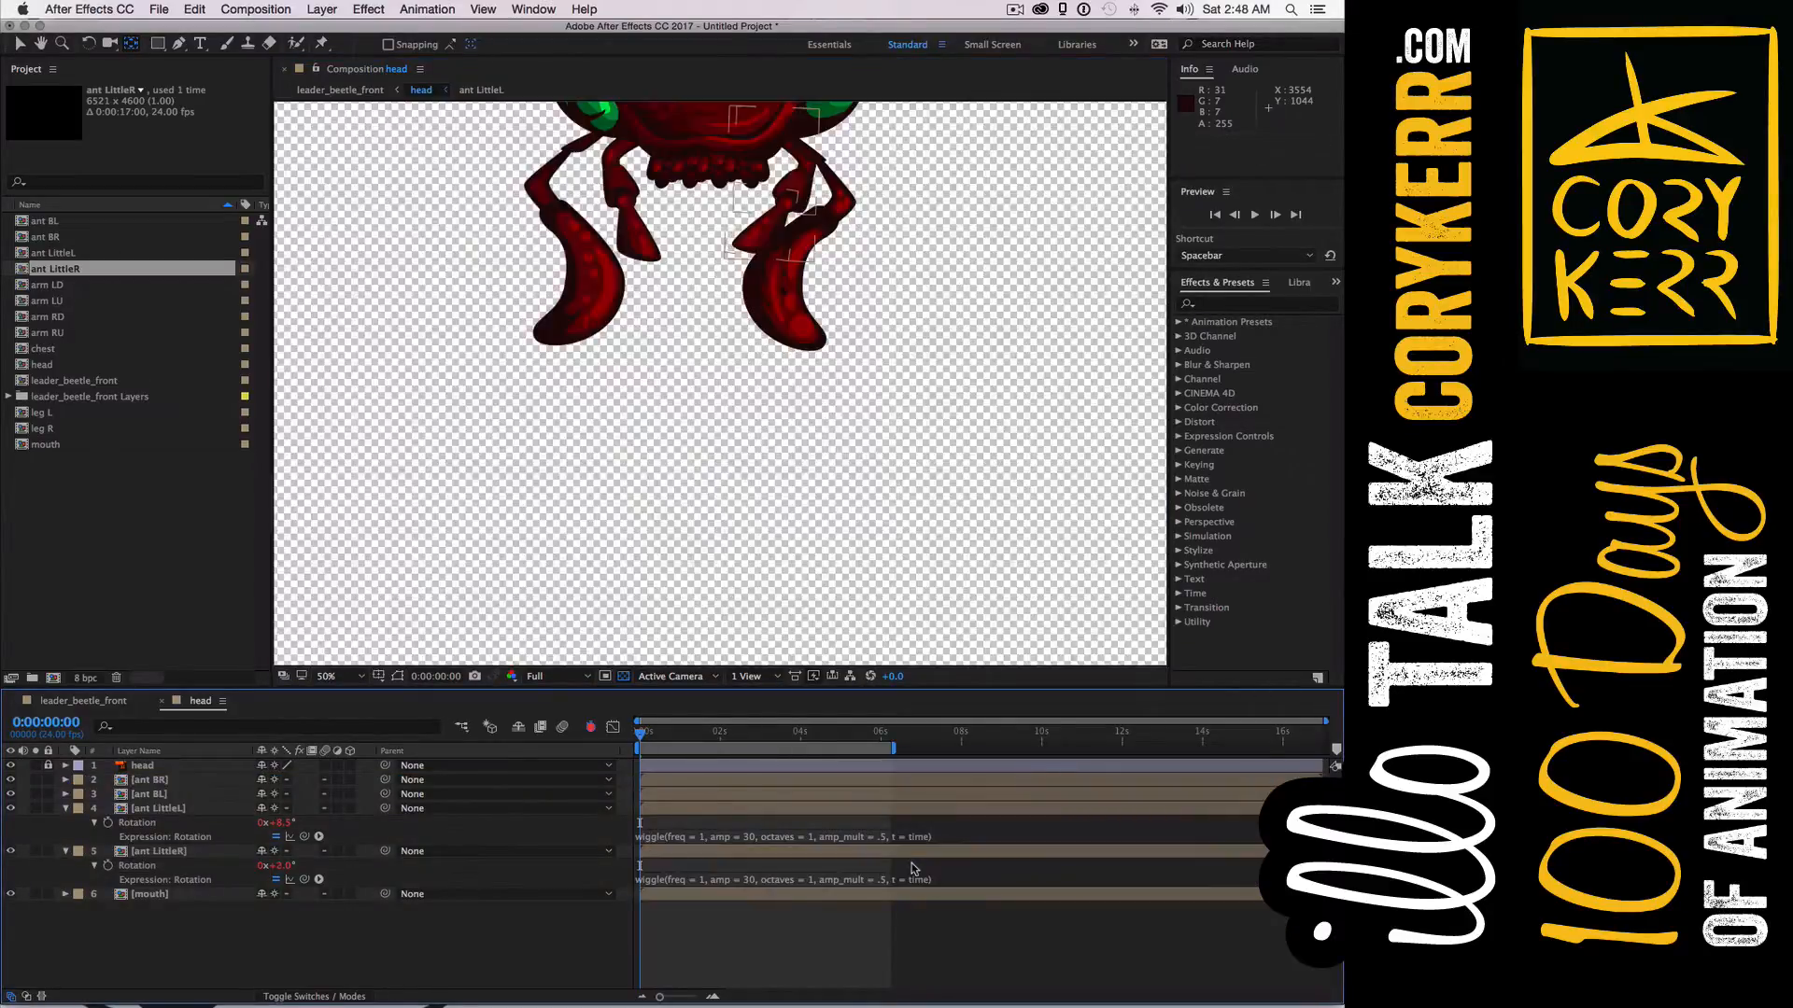
Preview the motion of all antennae in the head composition and collapse the ant LittleL and ant LittleR layer properties
{"action": "key", "text": "space"}
{"action": "left_click_drag", "start_coordinate": [890, 239], "coordinate": [912, 496]}
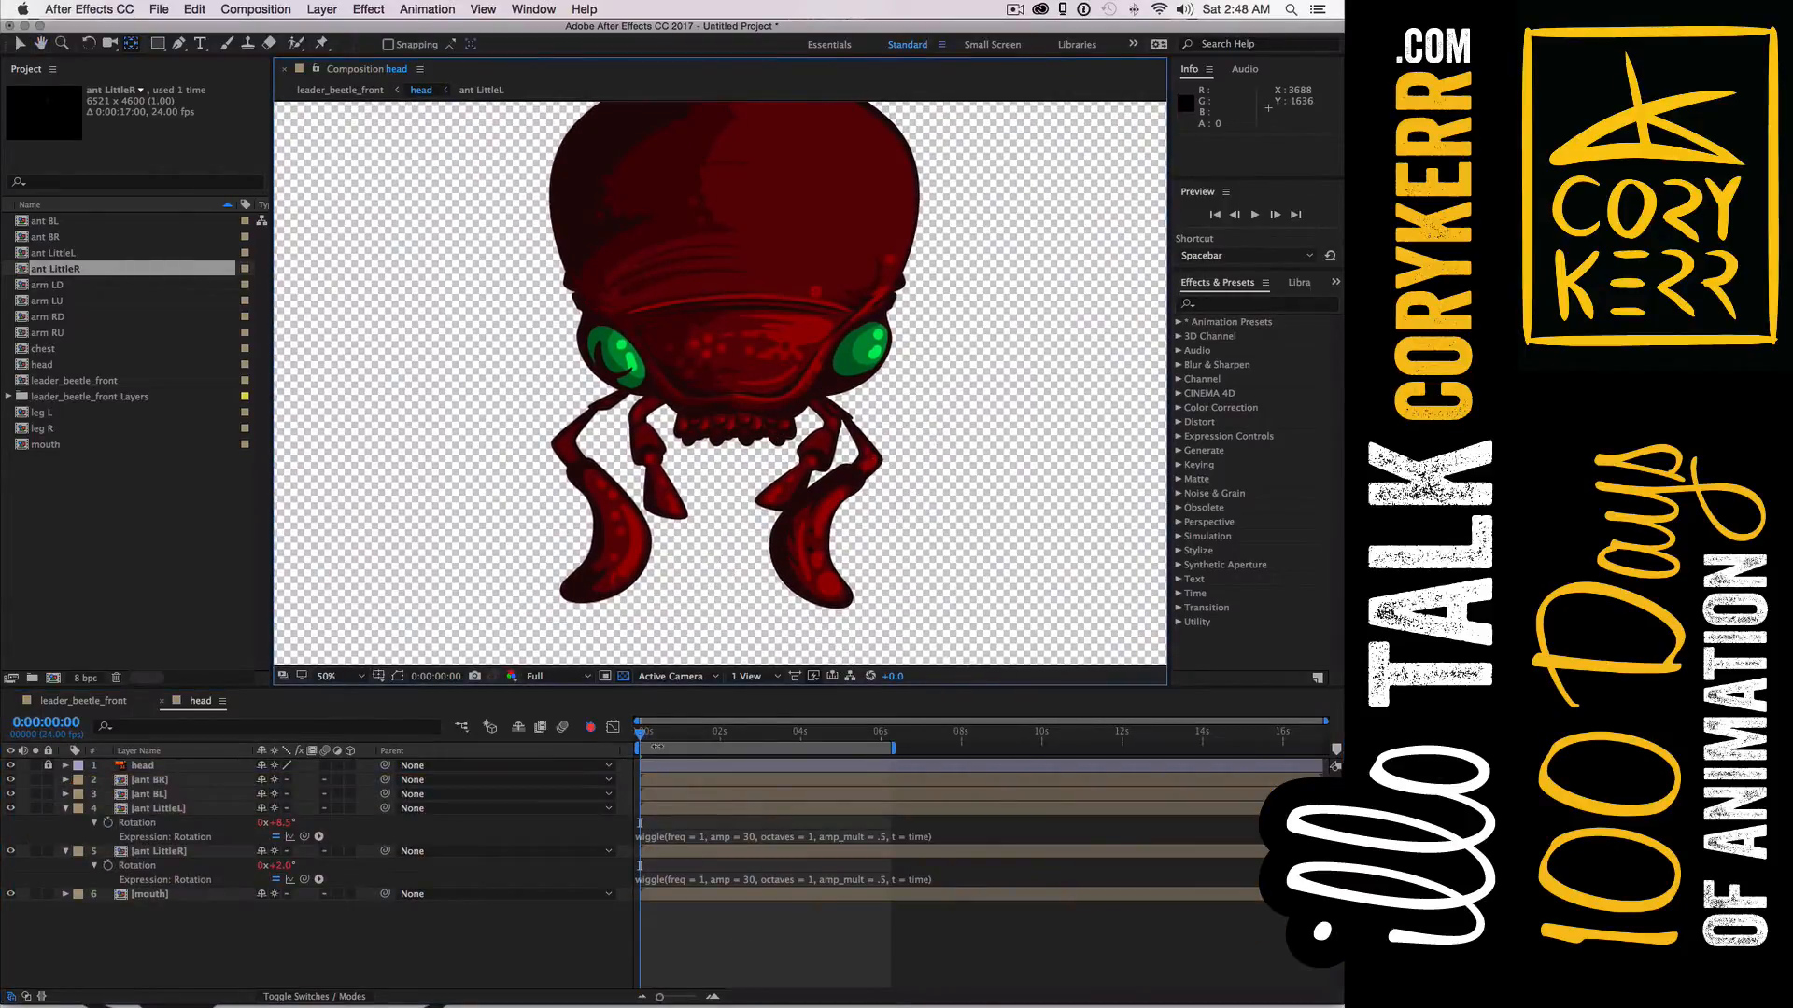
{"action": "key", "text": "space"}
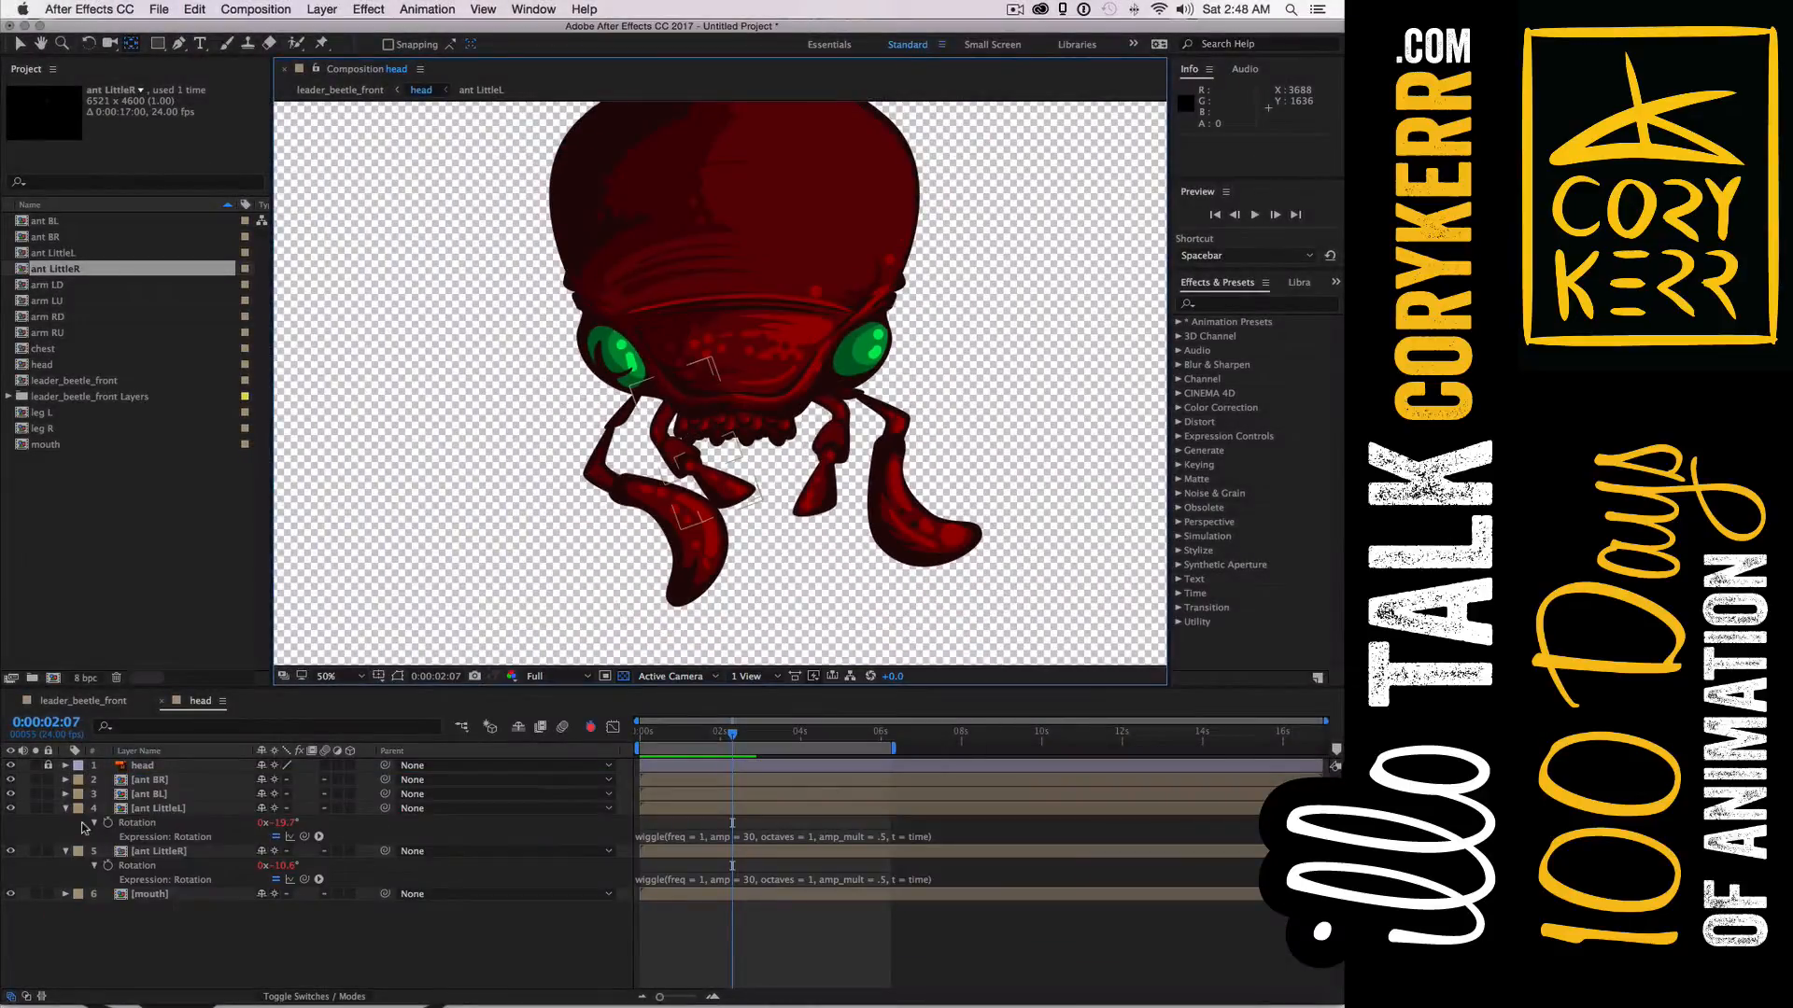
{"action": "left_click", "coordinate": [65, 809]}
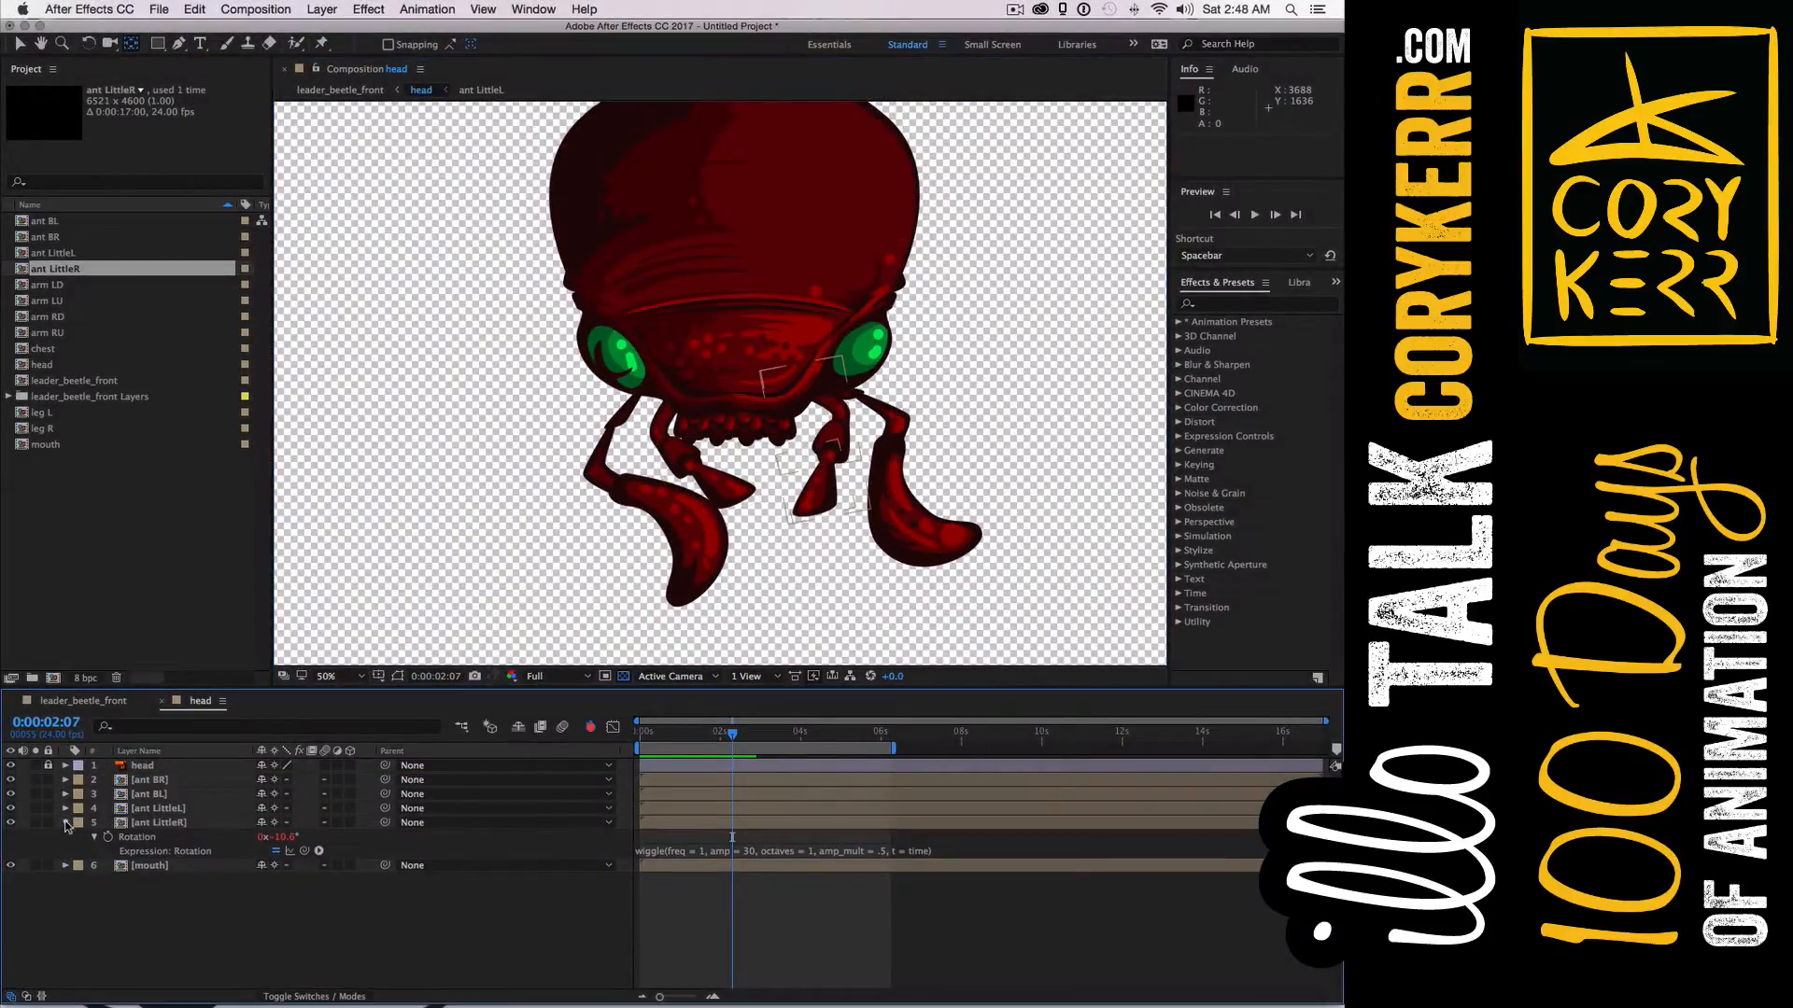
{"action": "left_click", "coordinate": [66, 822]}
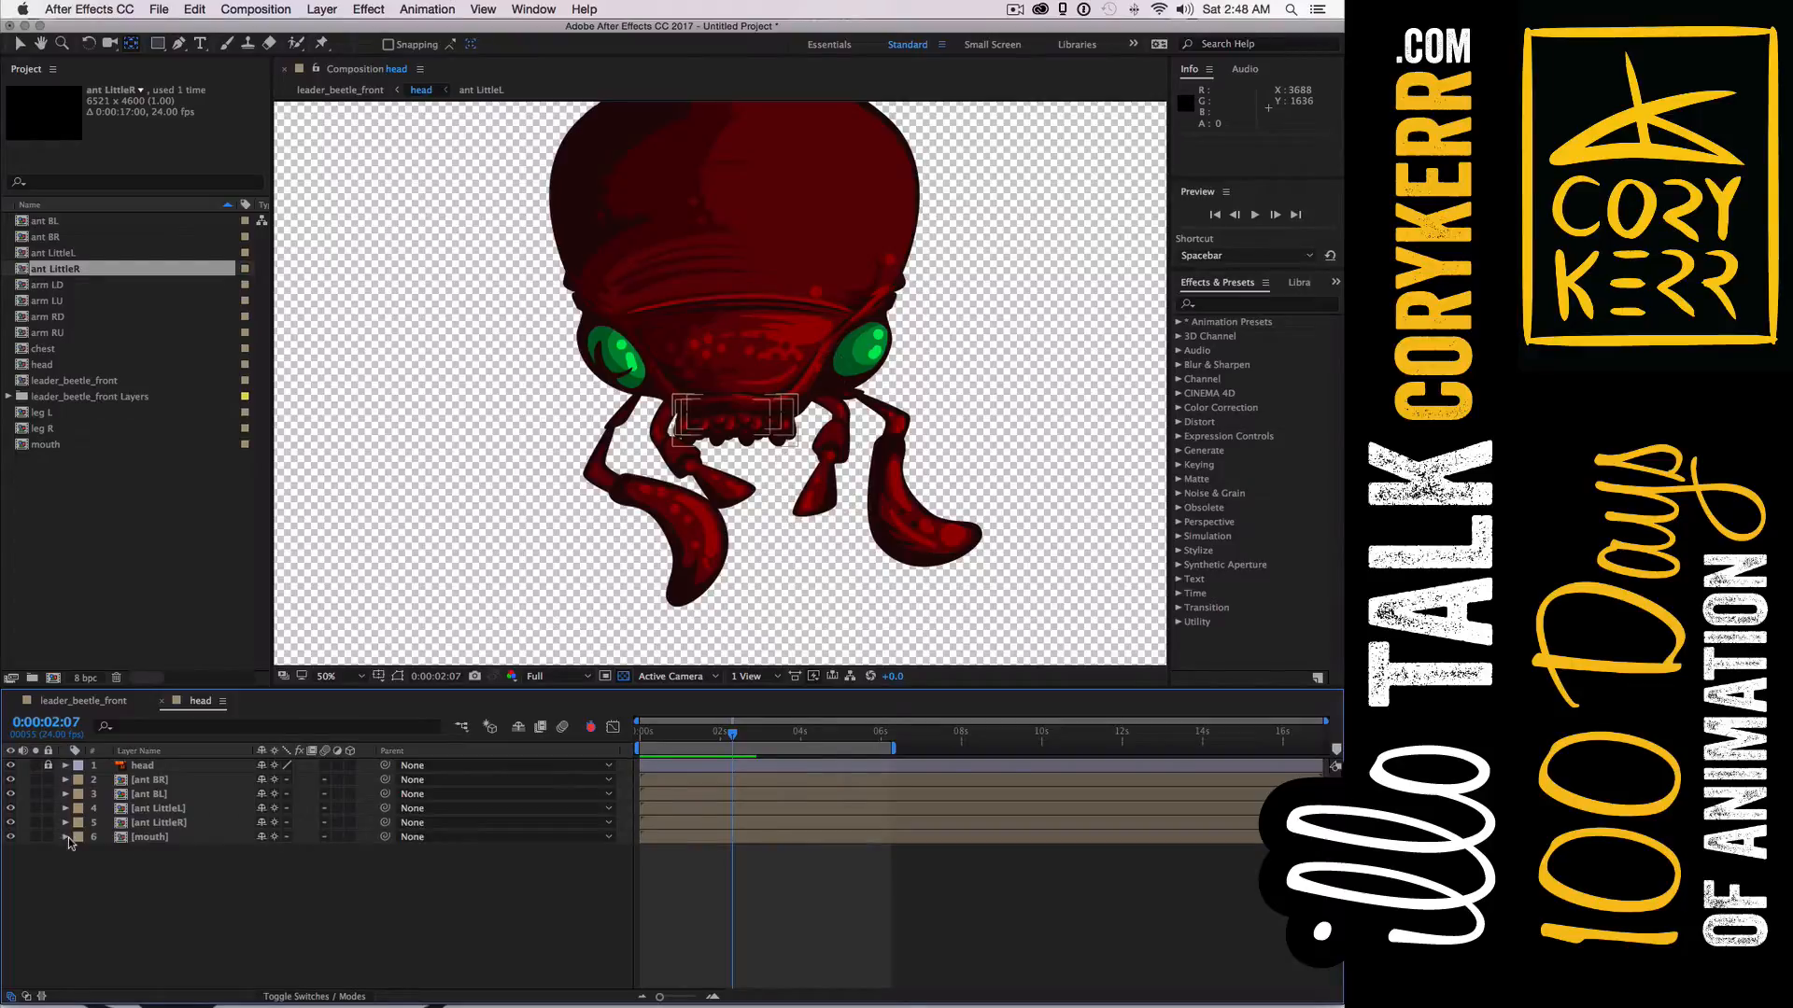
Open the nested mouth composition, reveal Position on all mouth layers and separate mouth3's Position into X and Y dimensions
{"action": "double_click", "coordinate": [149, 837]}
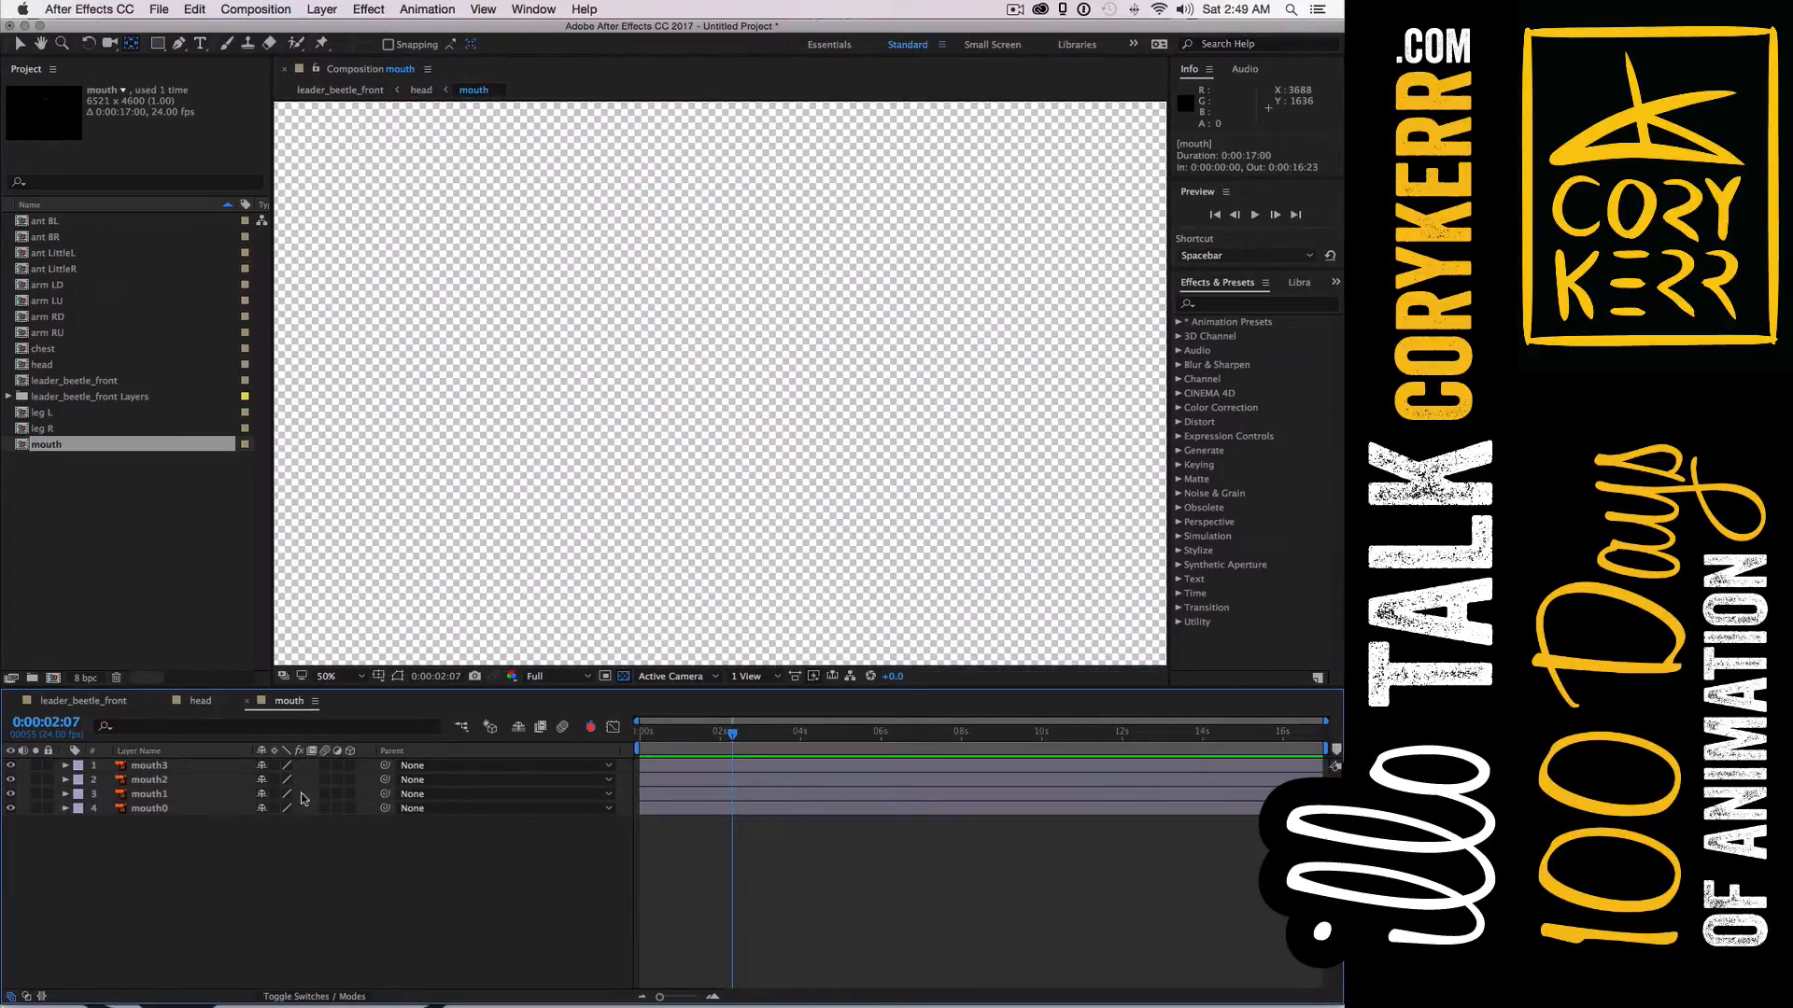
{"action": "left_click", "coordinate": [65, 766]}
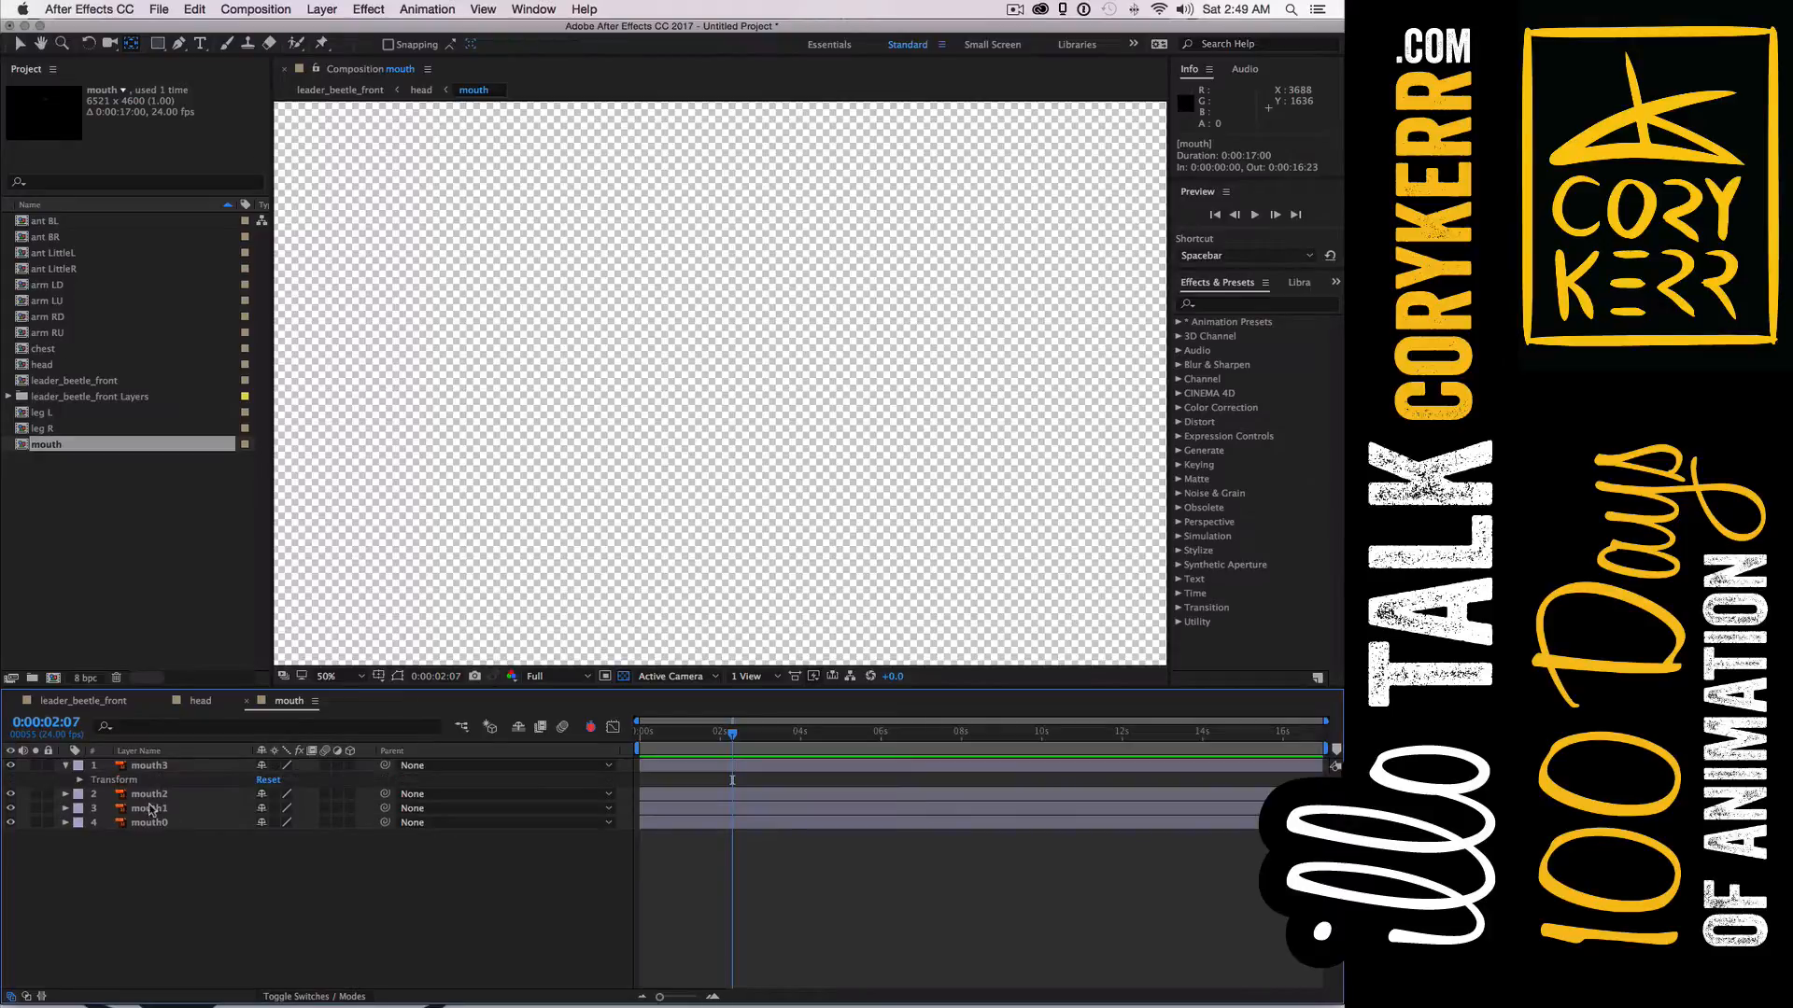
{"action": "left_click", "coordinate": [65, 766]}
{"action": "key", "text": "p"}
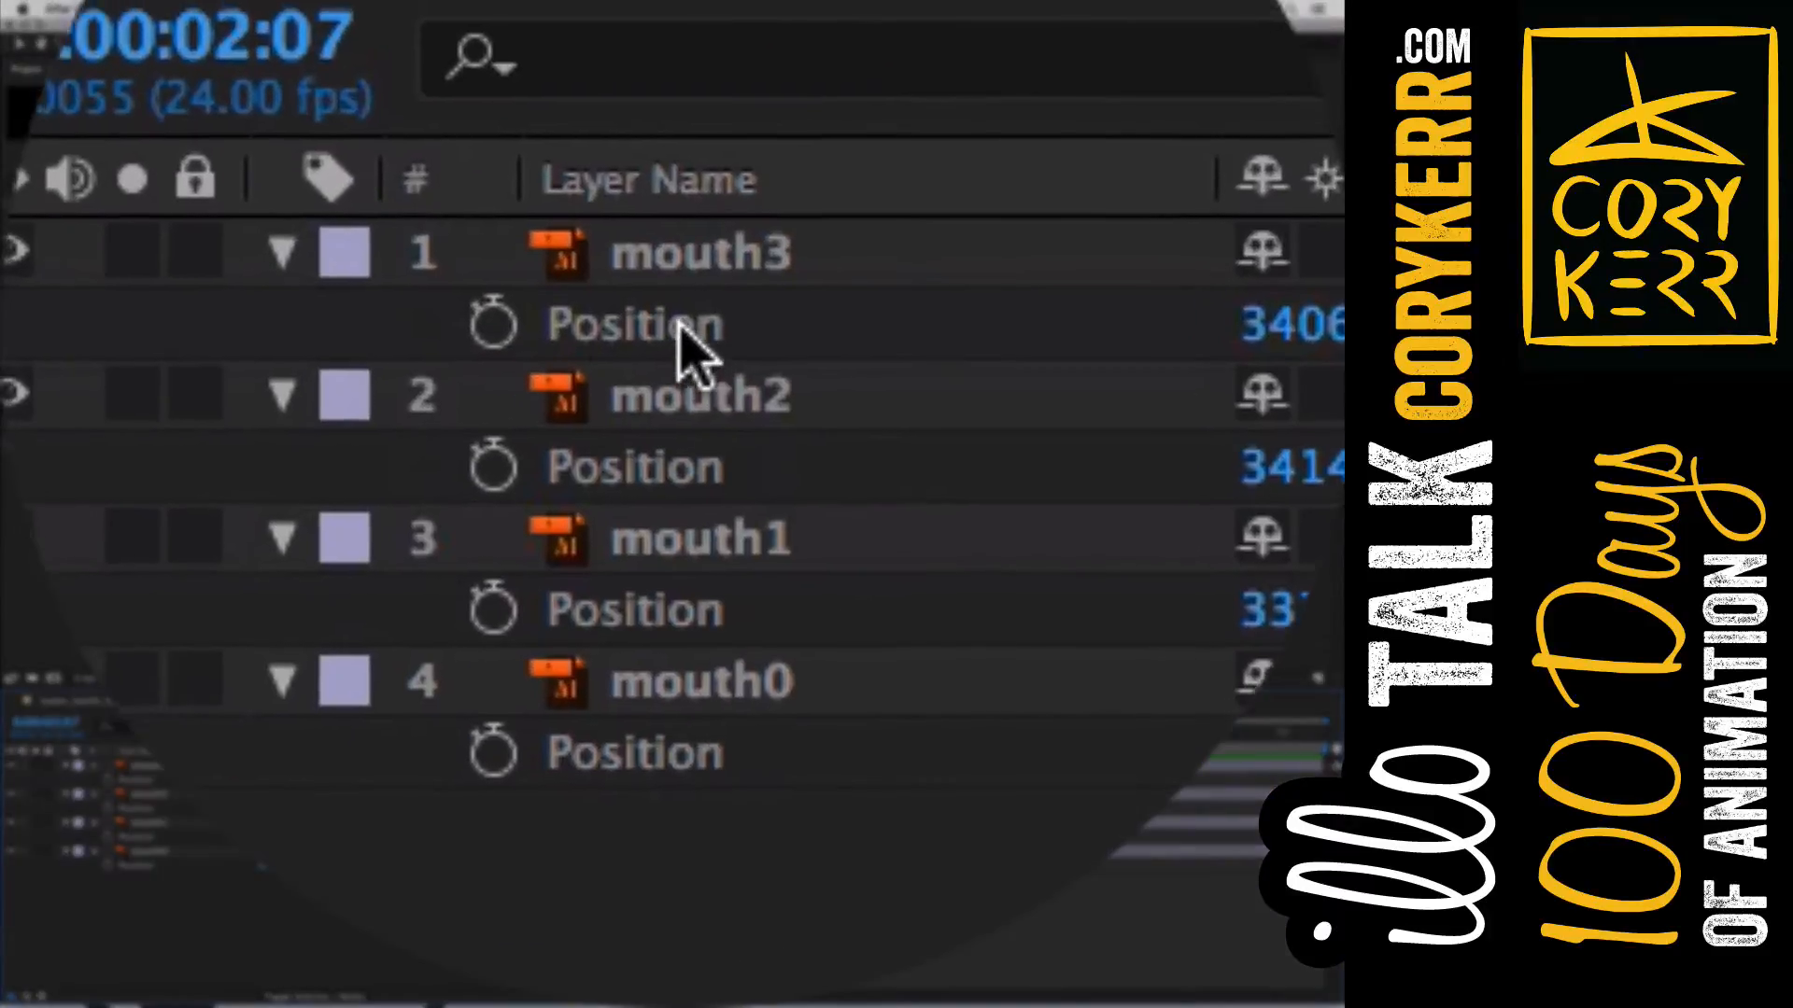
{"action": "left_click", "coordinate": [148, 782]}
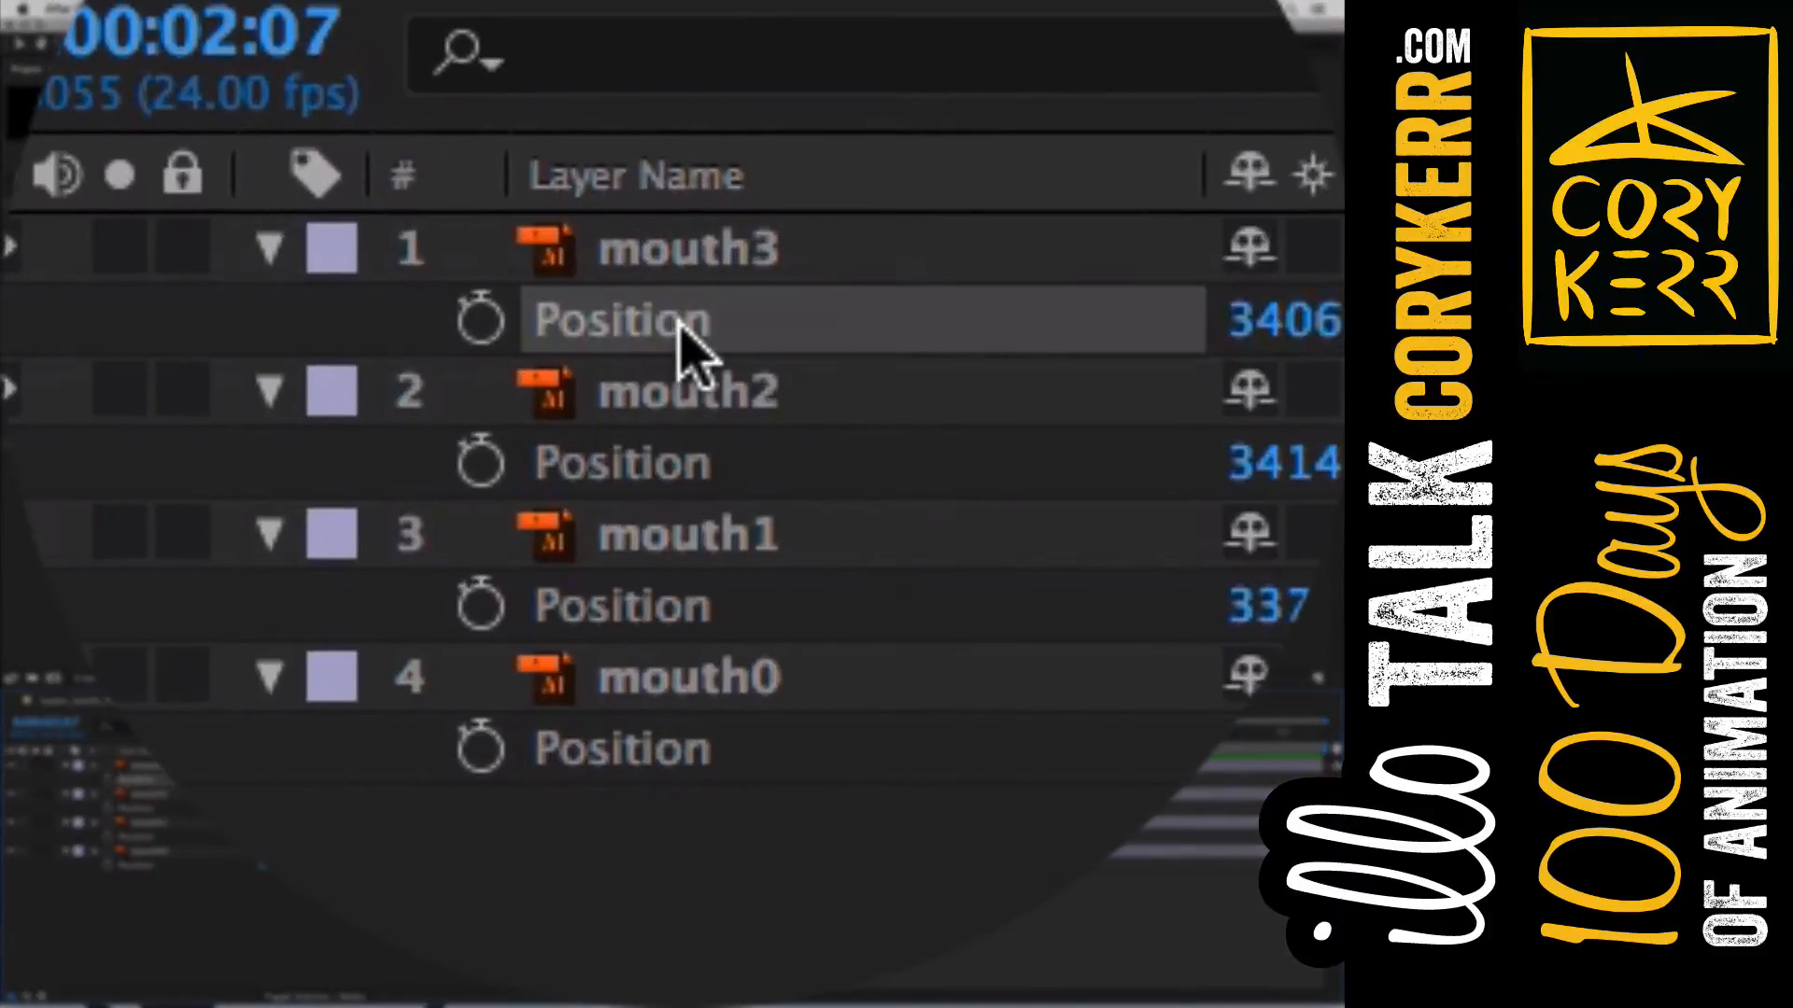
{"action": "right_click", "coordinate": [148, 782]}
{"action": "left_click", "coordinate": [688, 454]}
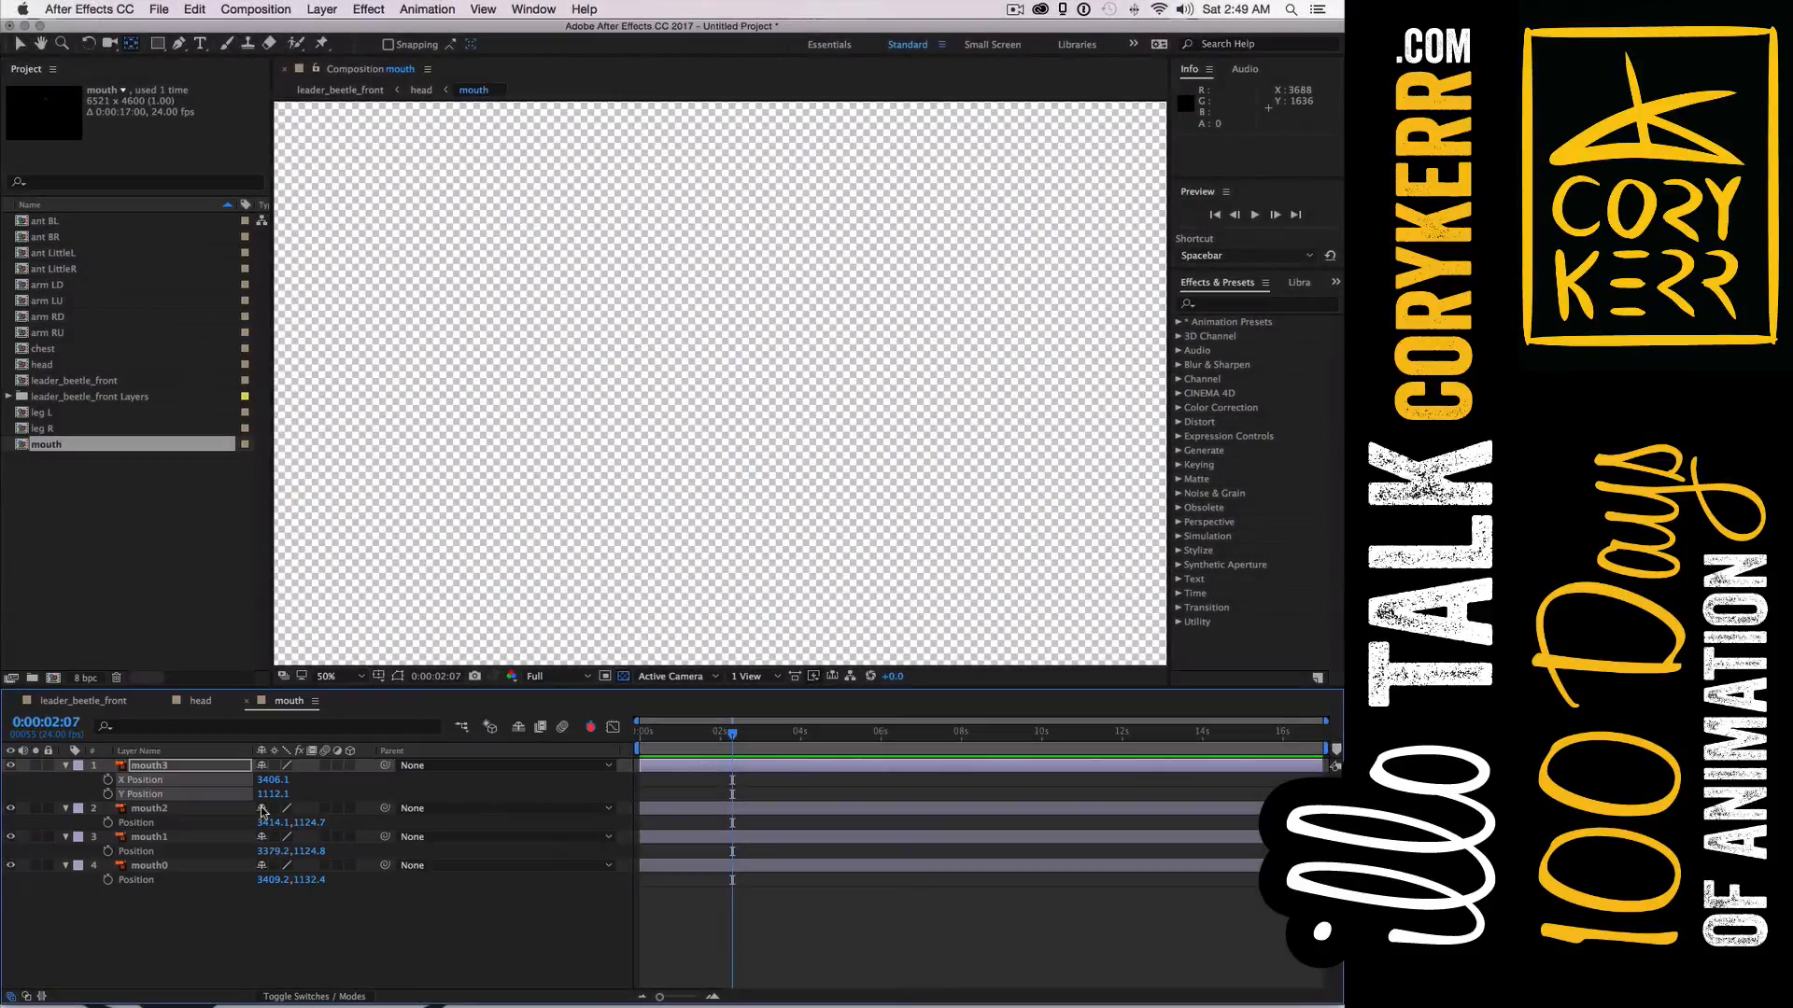
Add a property wiggle expression to mouth3's X Position and set its freq = 1
{"action": "key", "text": "space"}
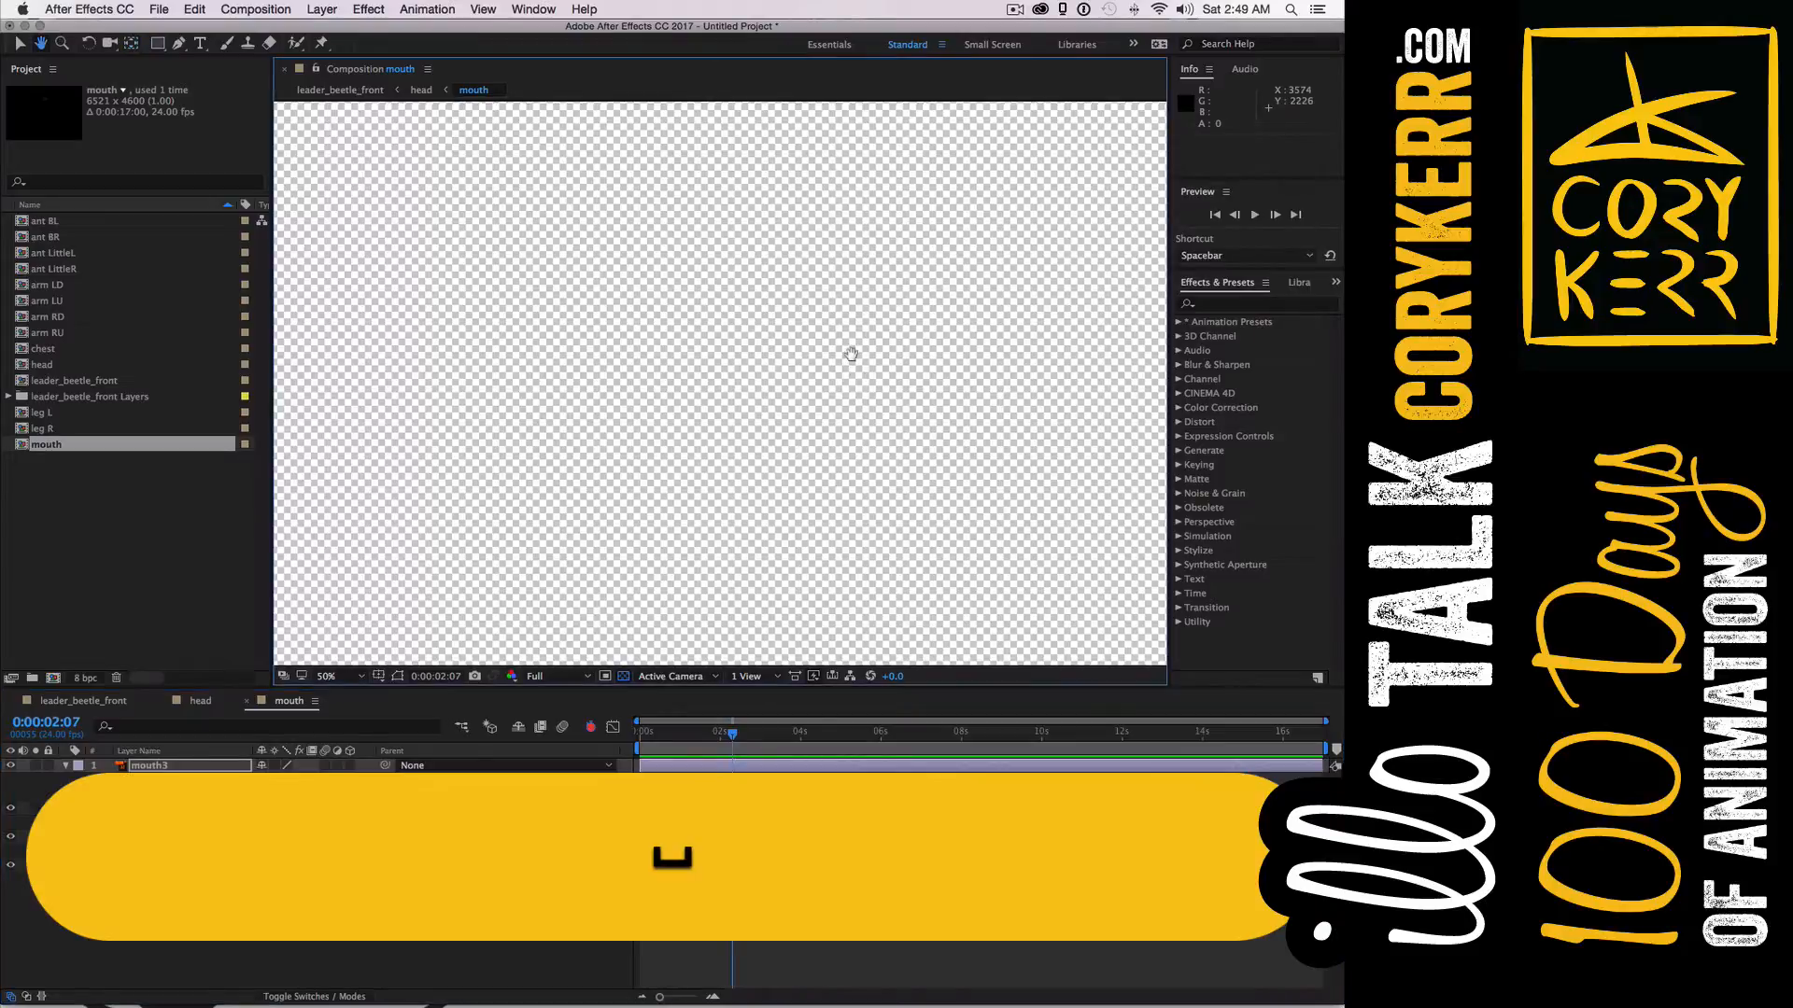
{"action": "left_click_drag", "start_coordinate": [852, 240], "coordinate": [903, 464]}
{"action": "key", "text": "ctrl+equal"}
{"action": "key", "text": "ctrl+equal"}
{"action": "key", "text": "space"}
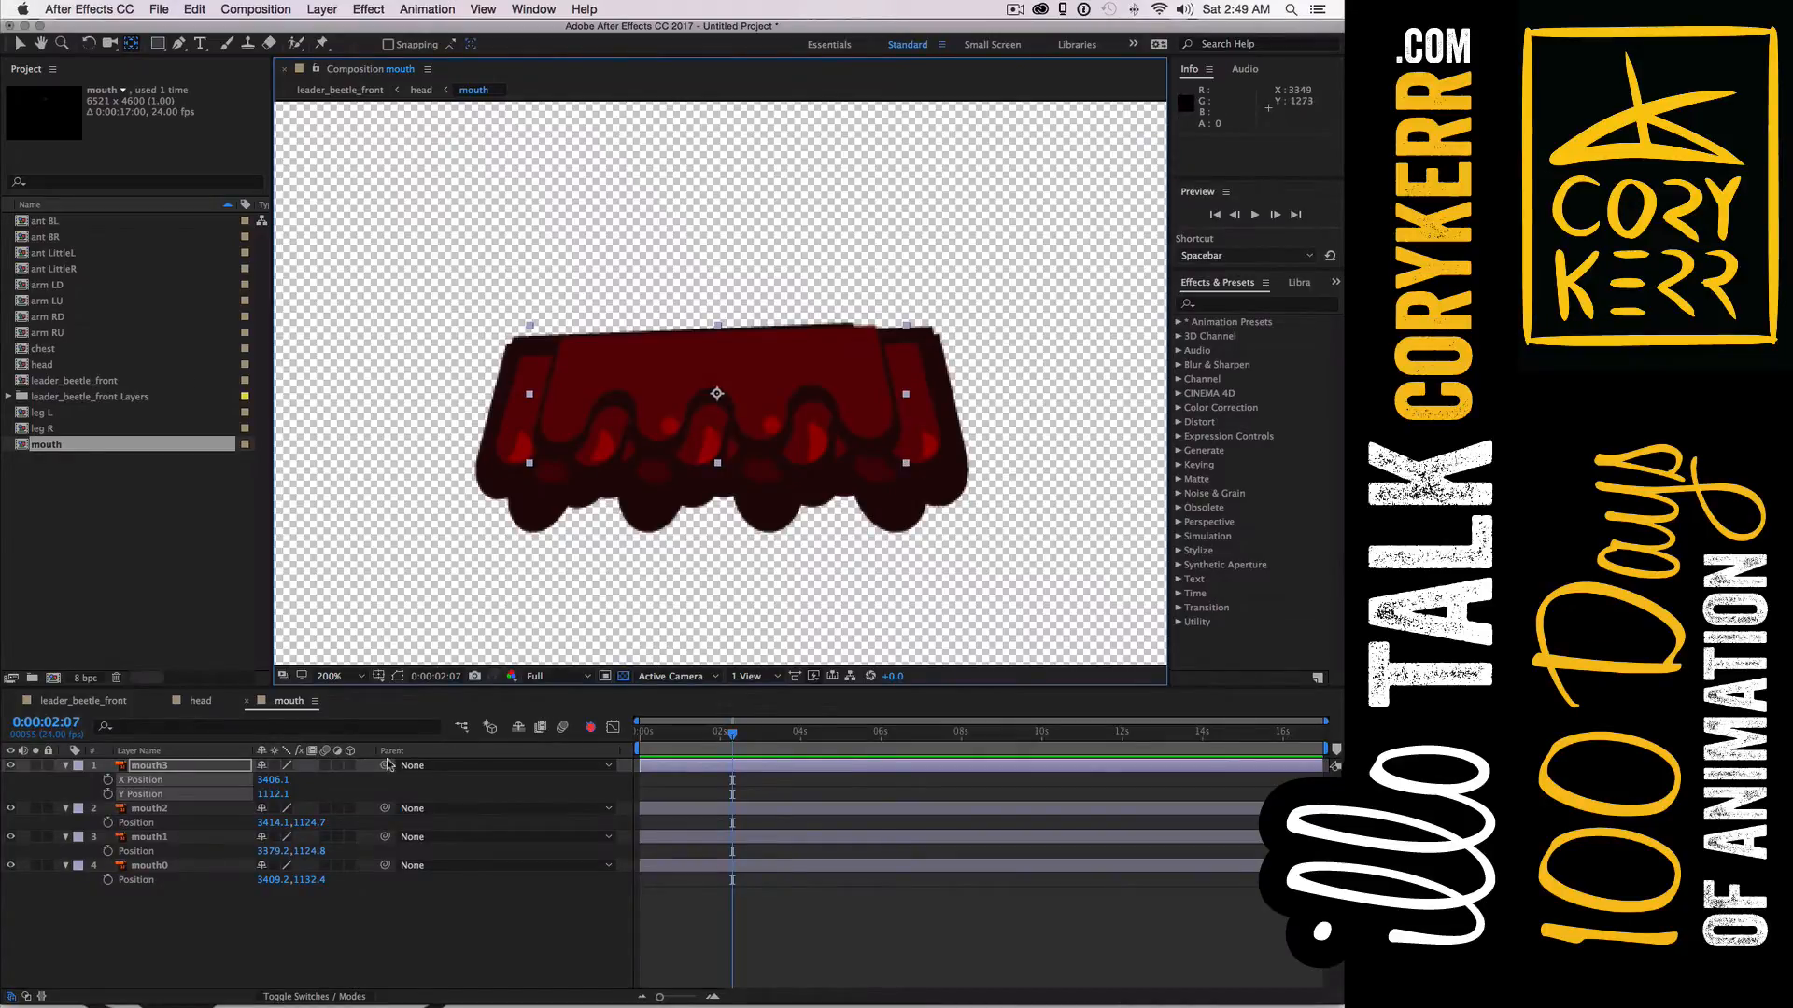
{"action": "left_click", "coordinate": [309, 789]}
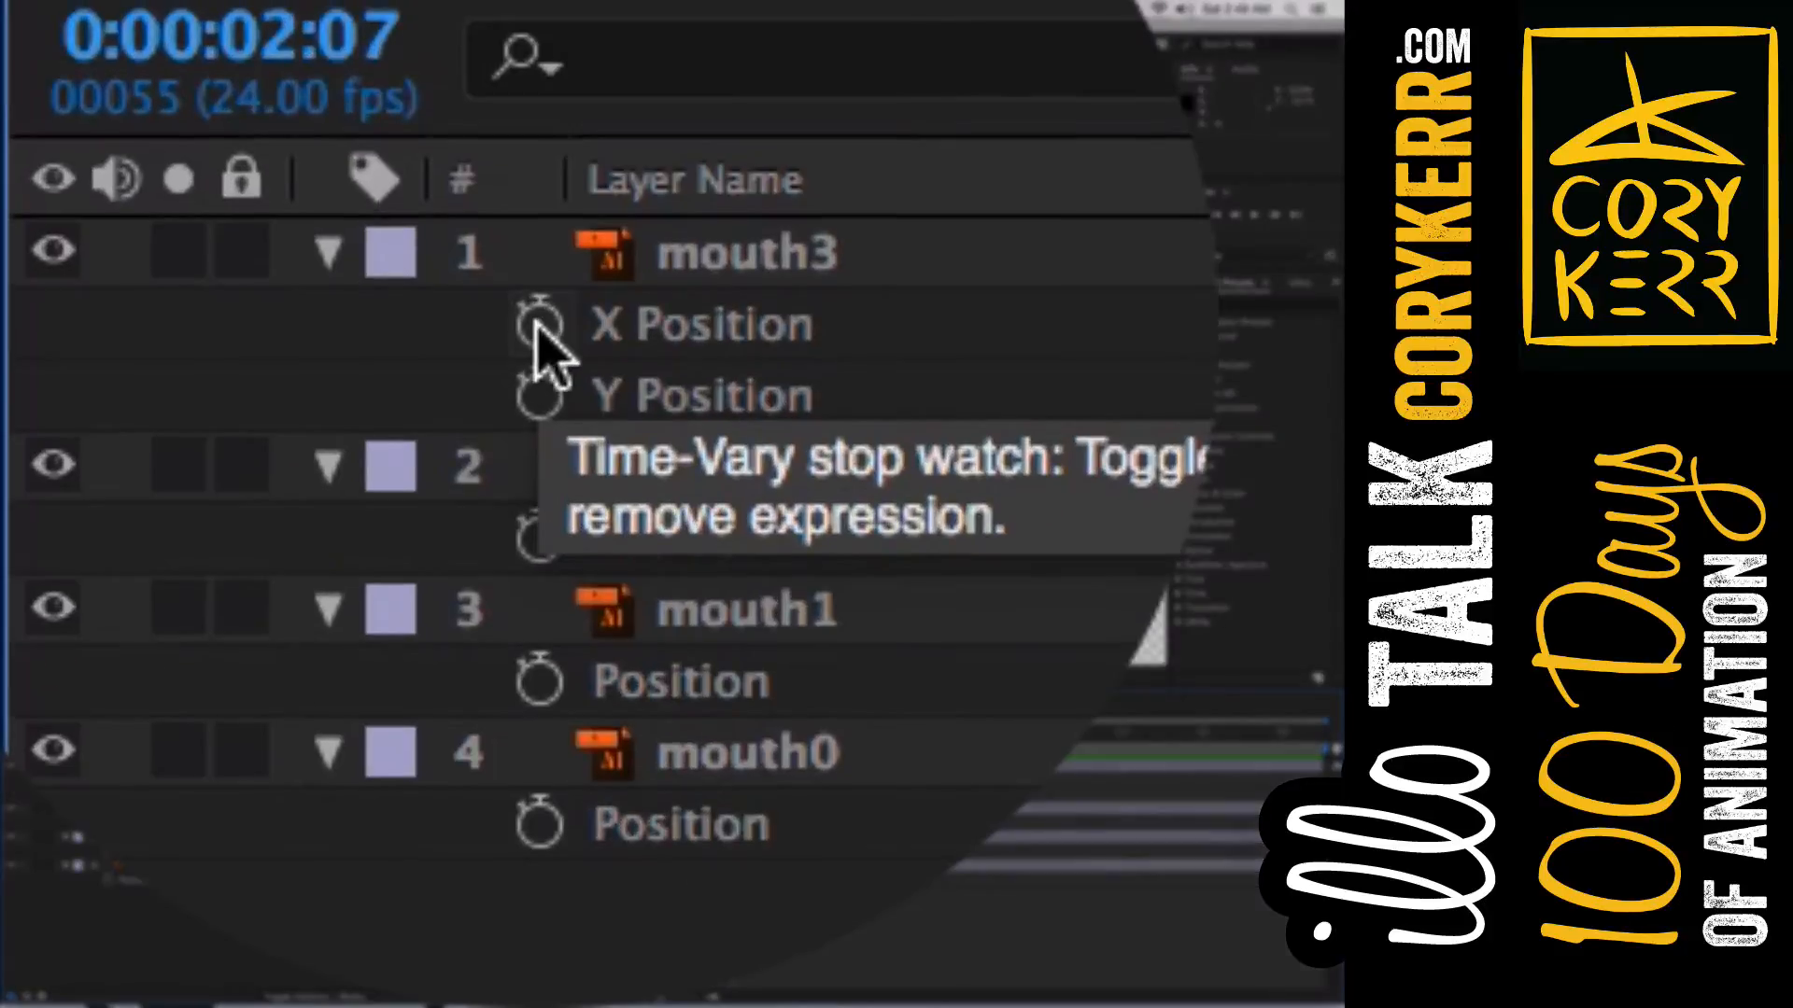
{"action": "left_click", "coordinate": [109, 781], "text": "alt"}
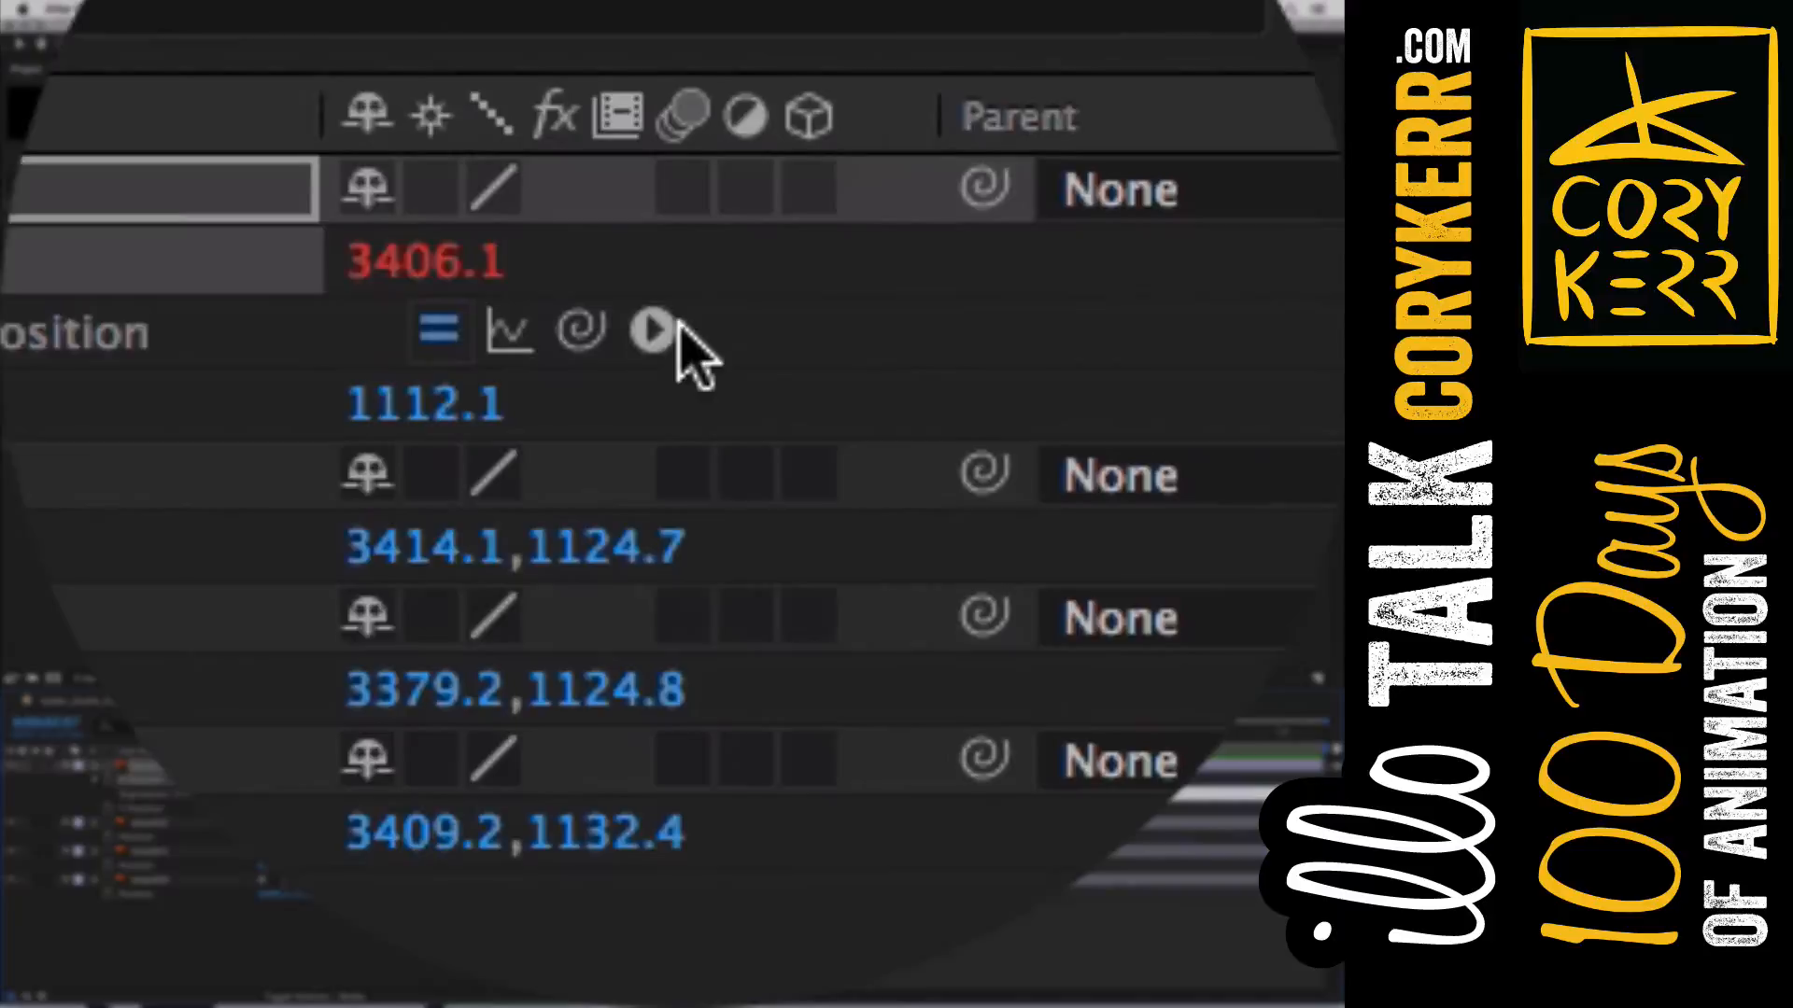
{"action": "left_click", "coordinate": [676, 327]}
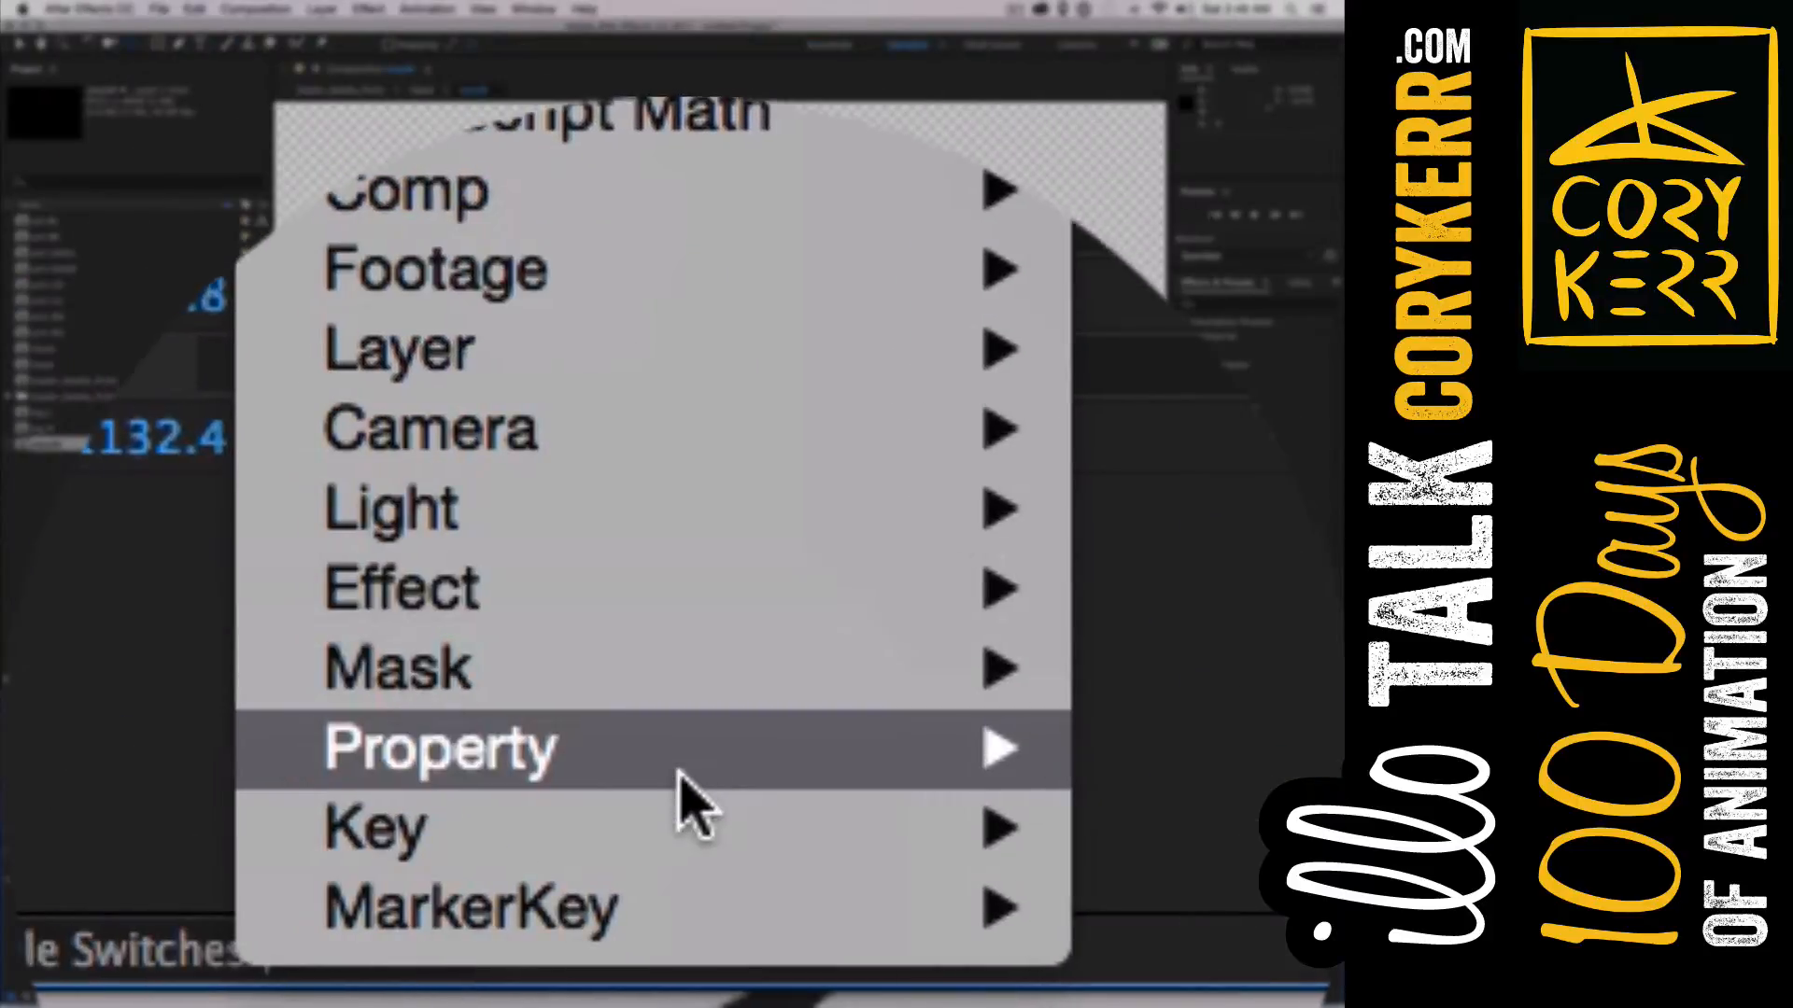
{"action": "mouse_move", "coordinate": [679, 764]}
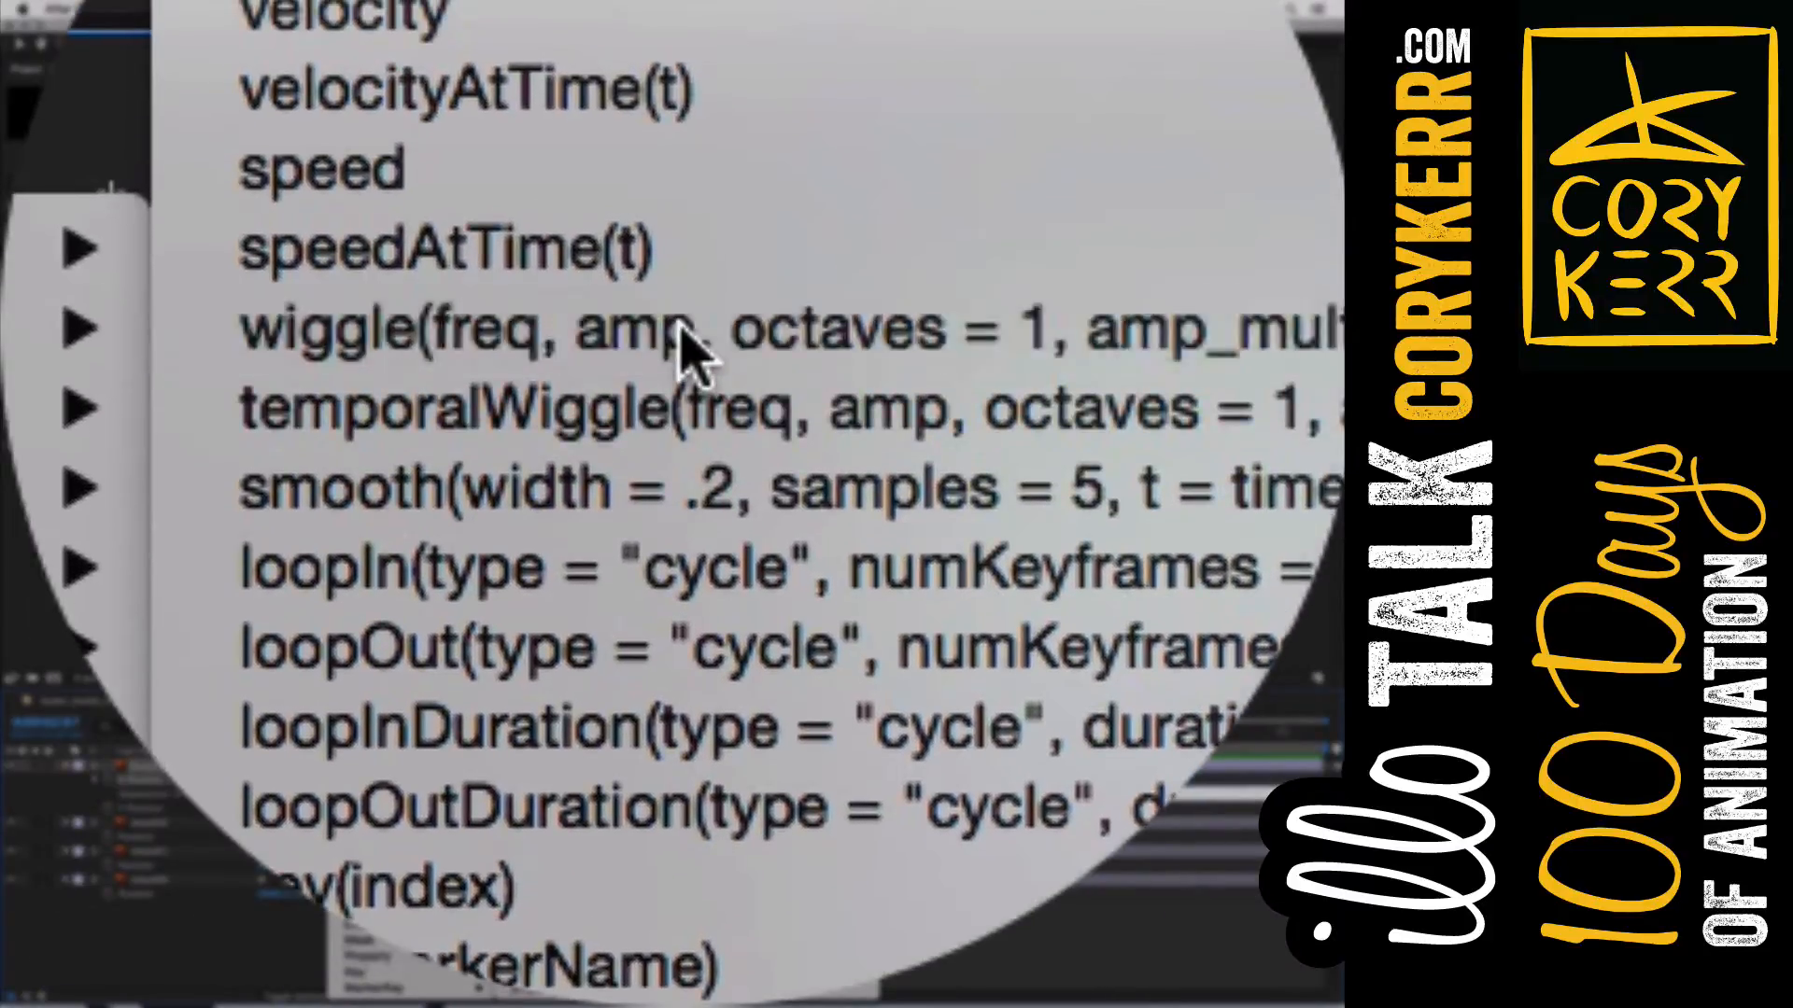
{"action": "left_click", "coordinate": [687, 336]}
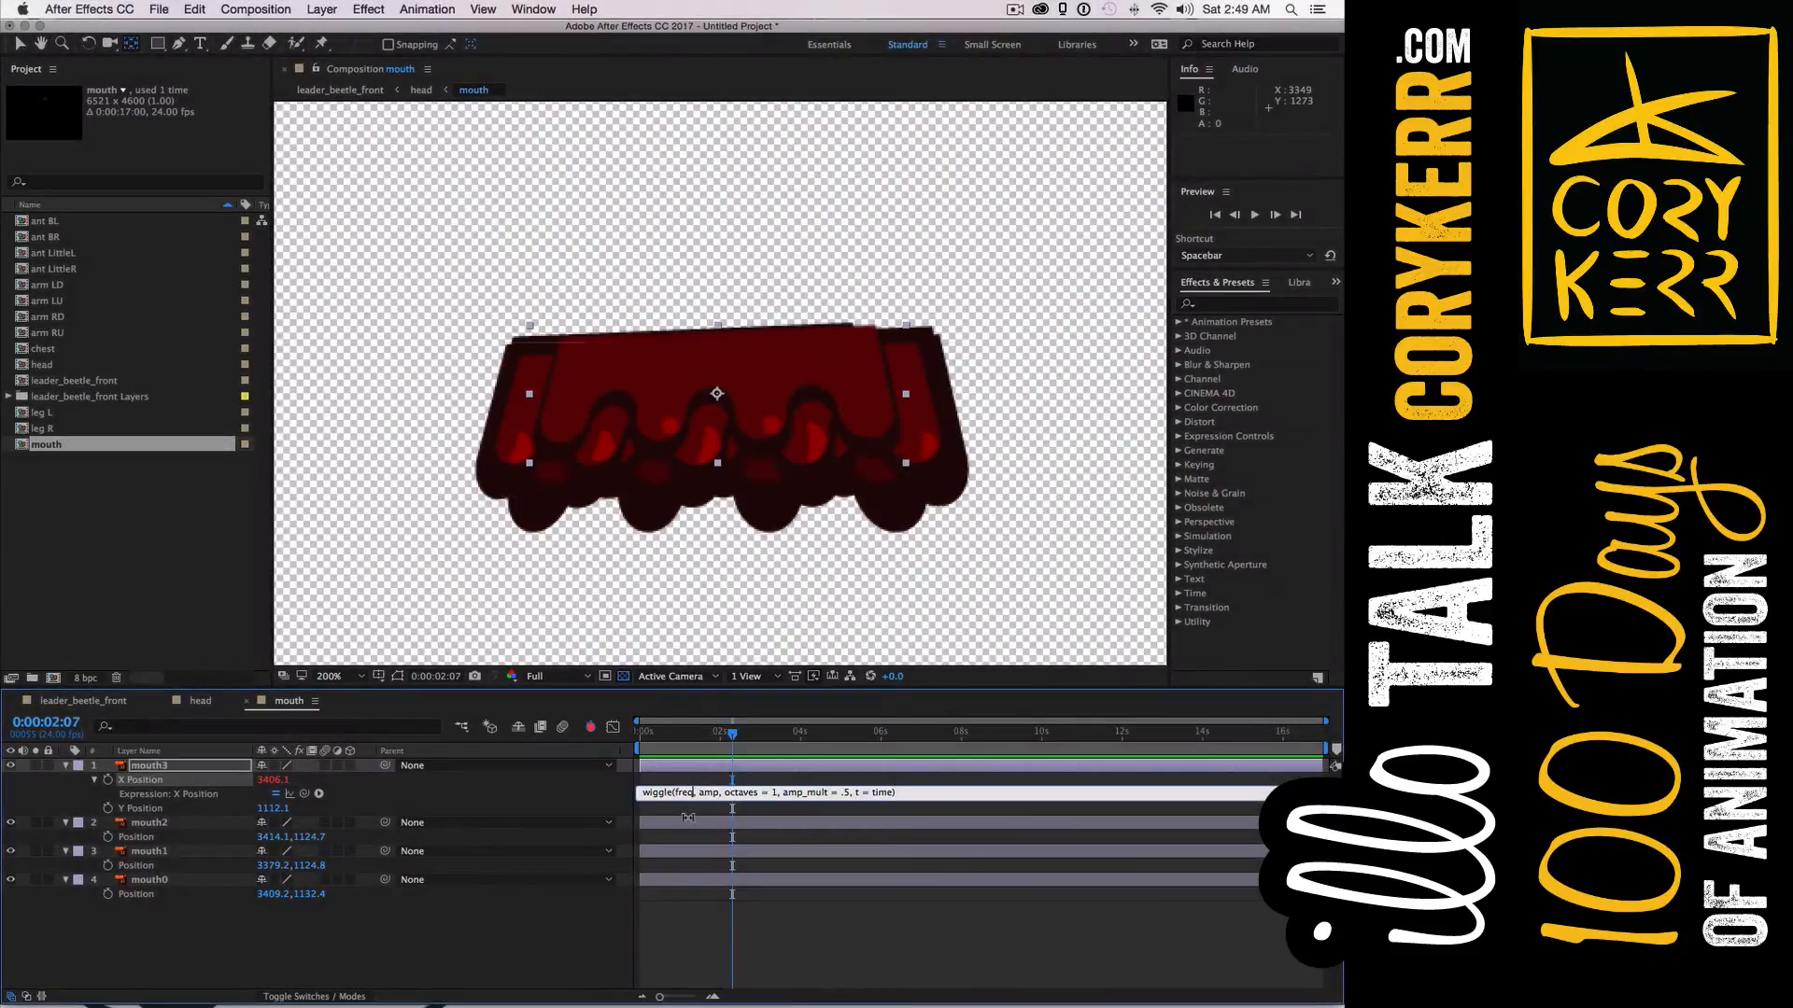
{"action": "type", "text": "= "}
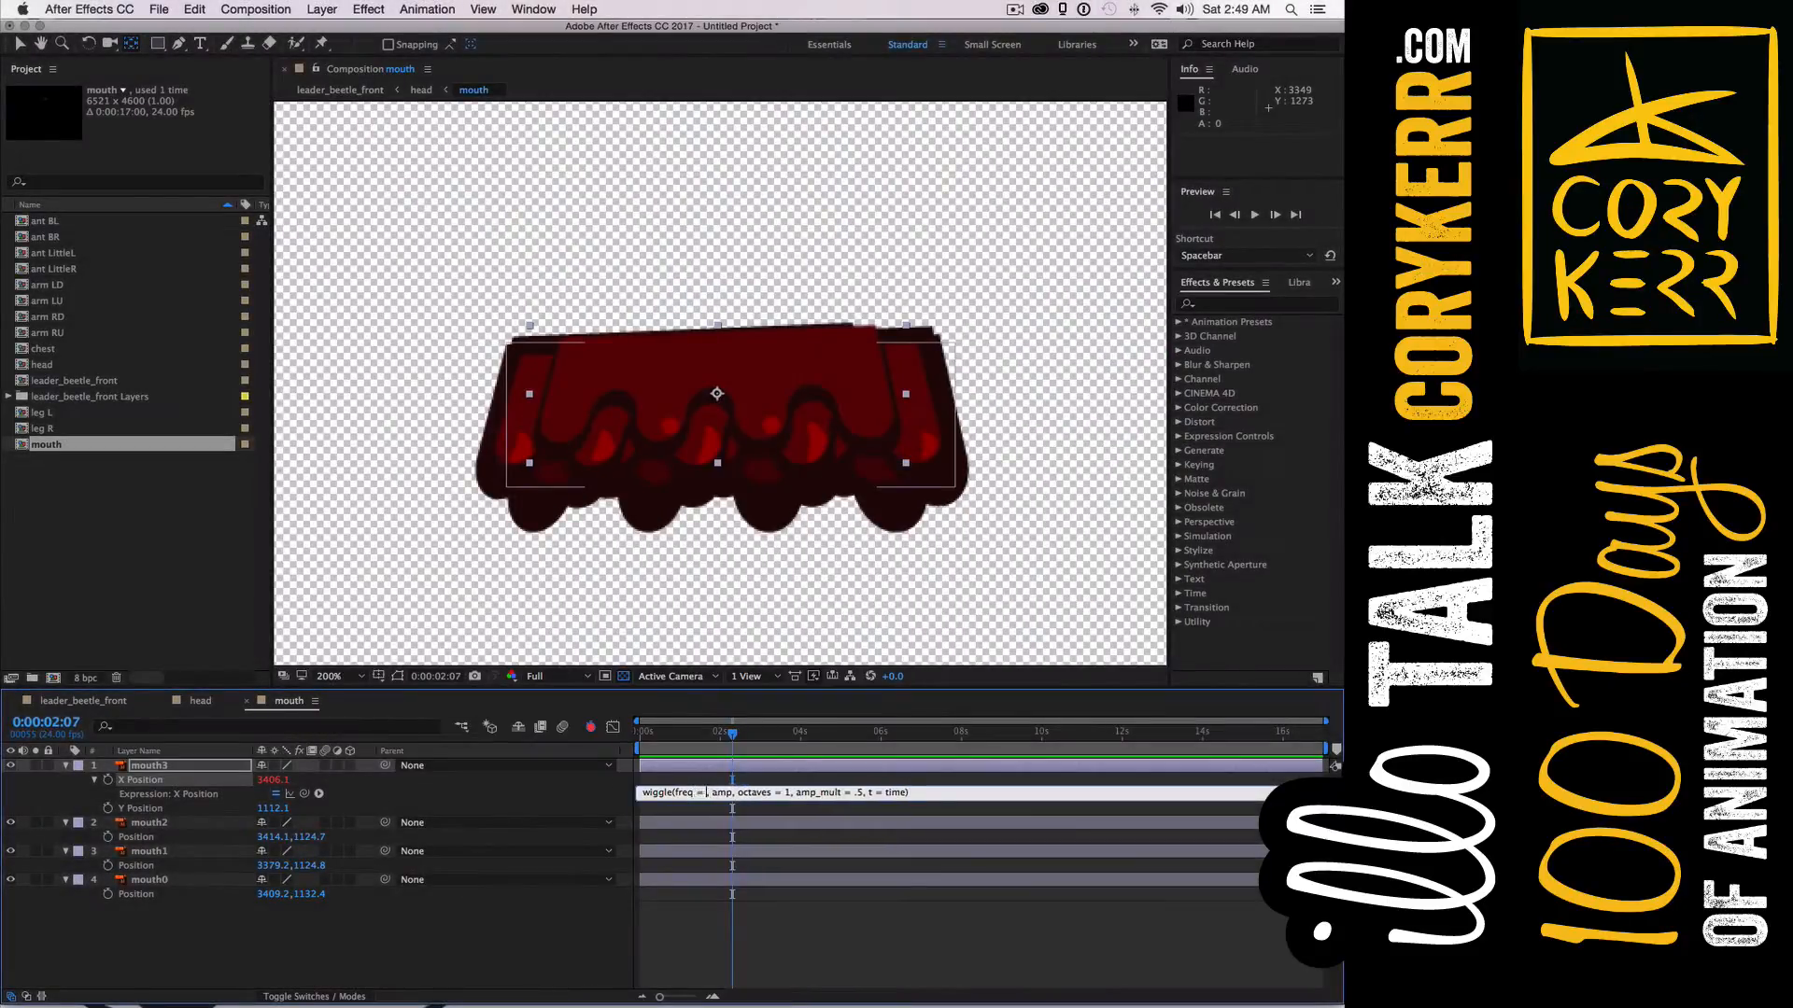
{"action": "type", "text": "1"}
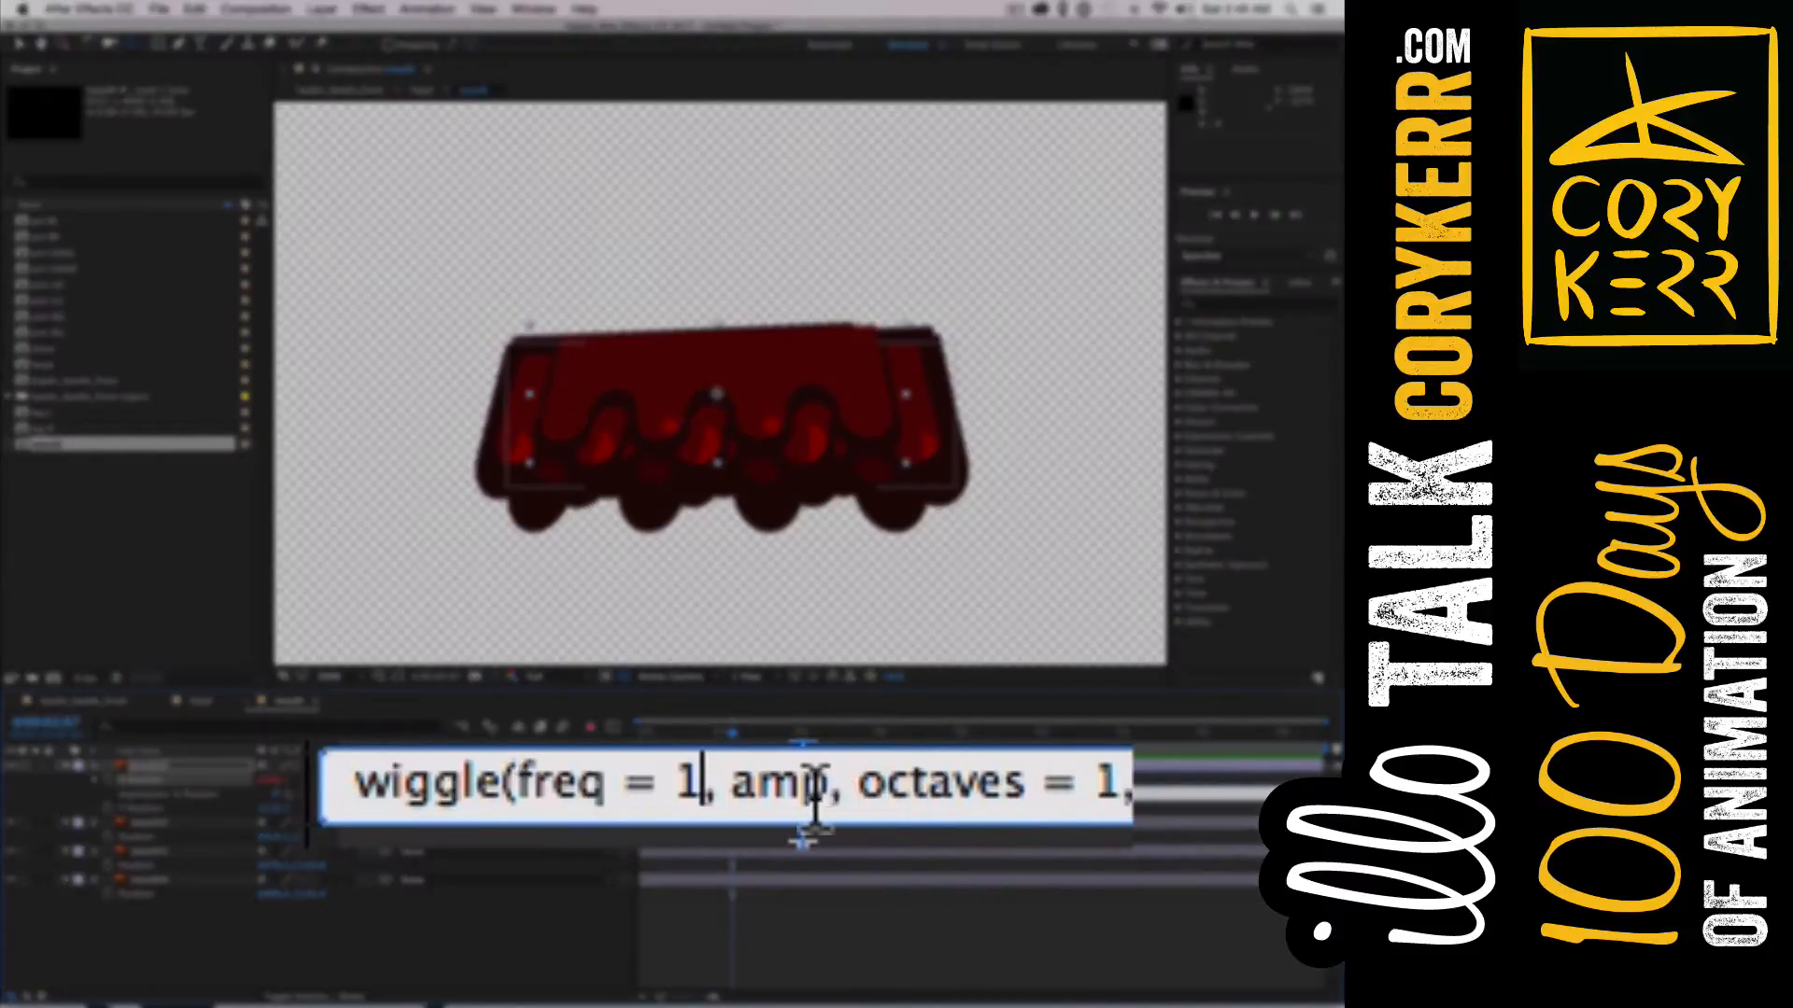
{"action": "left_click", "coordinate": [818, 793]}
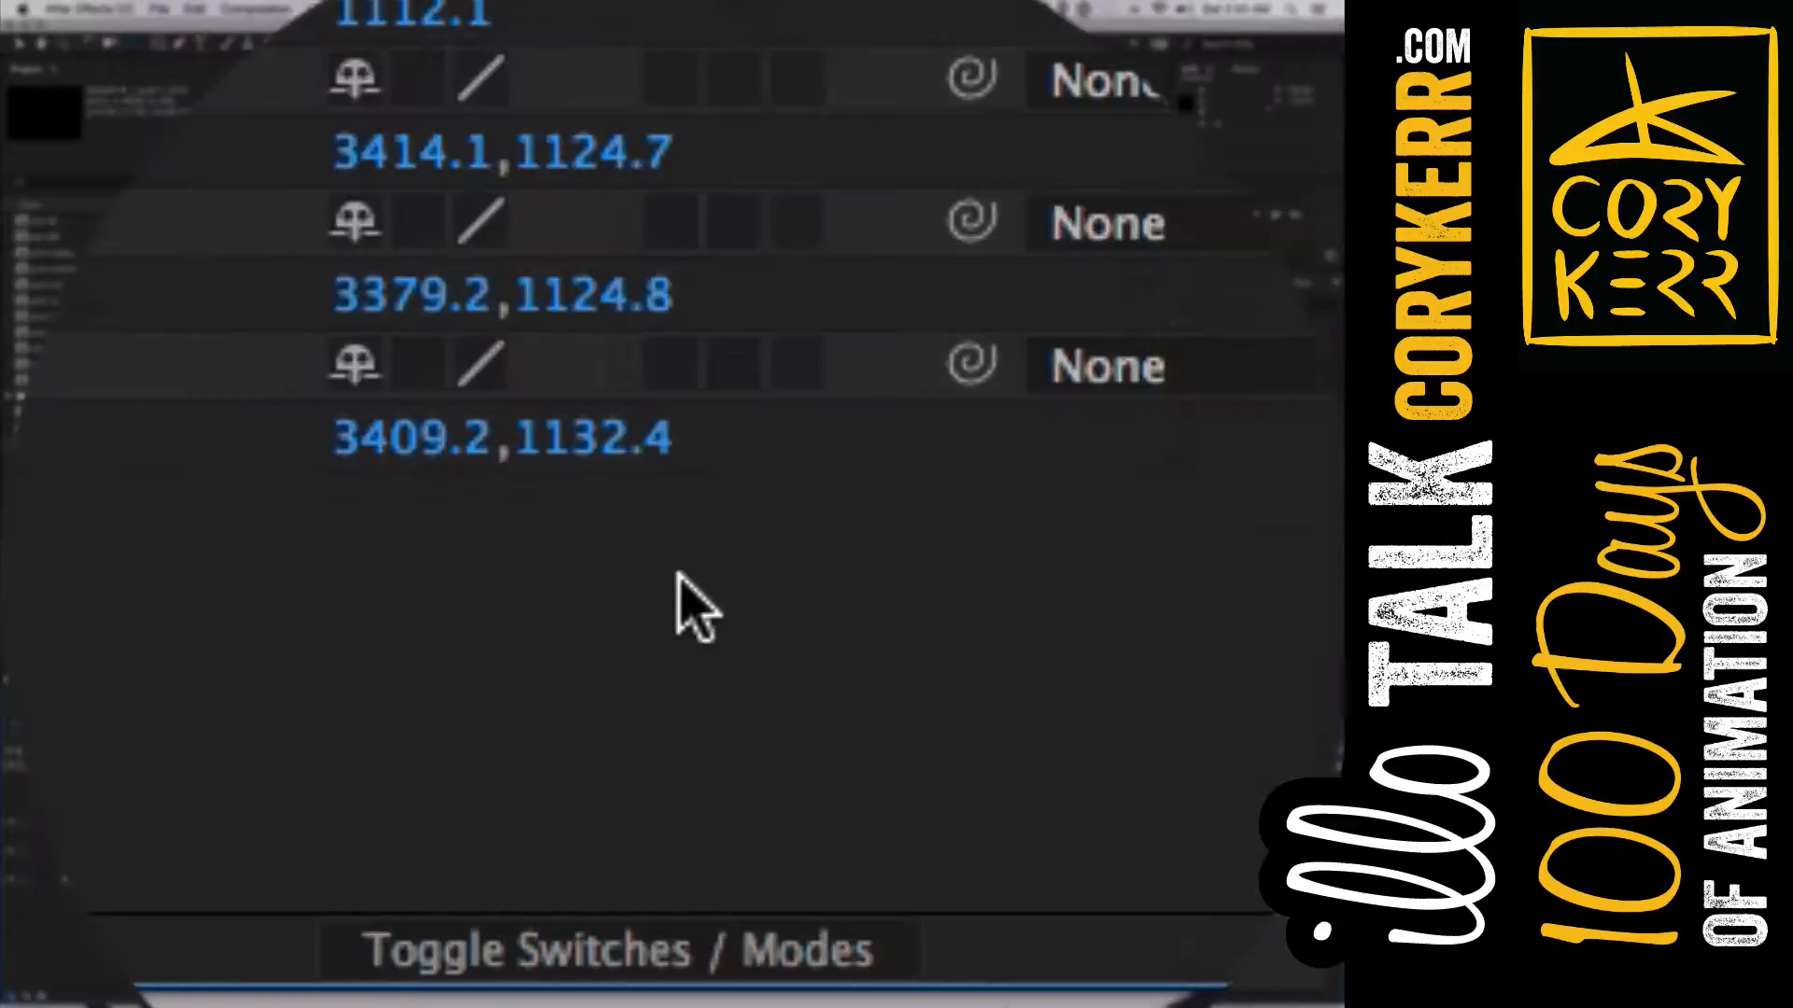
Add a null object to the mouth composition and rename it talking
{"action": "right_click", "coordinate": [332, 920]}
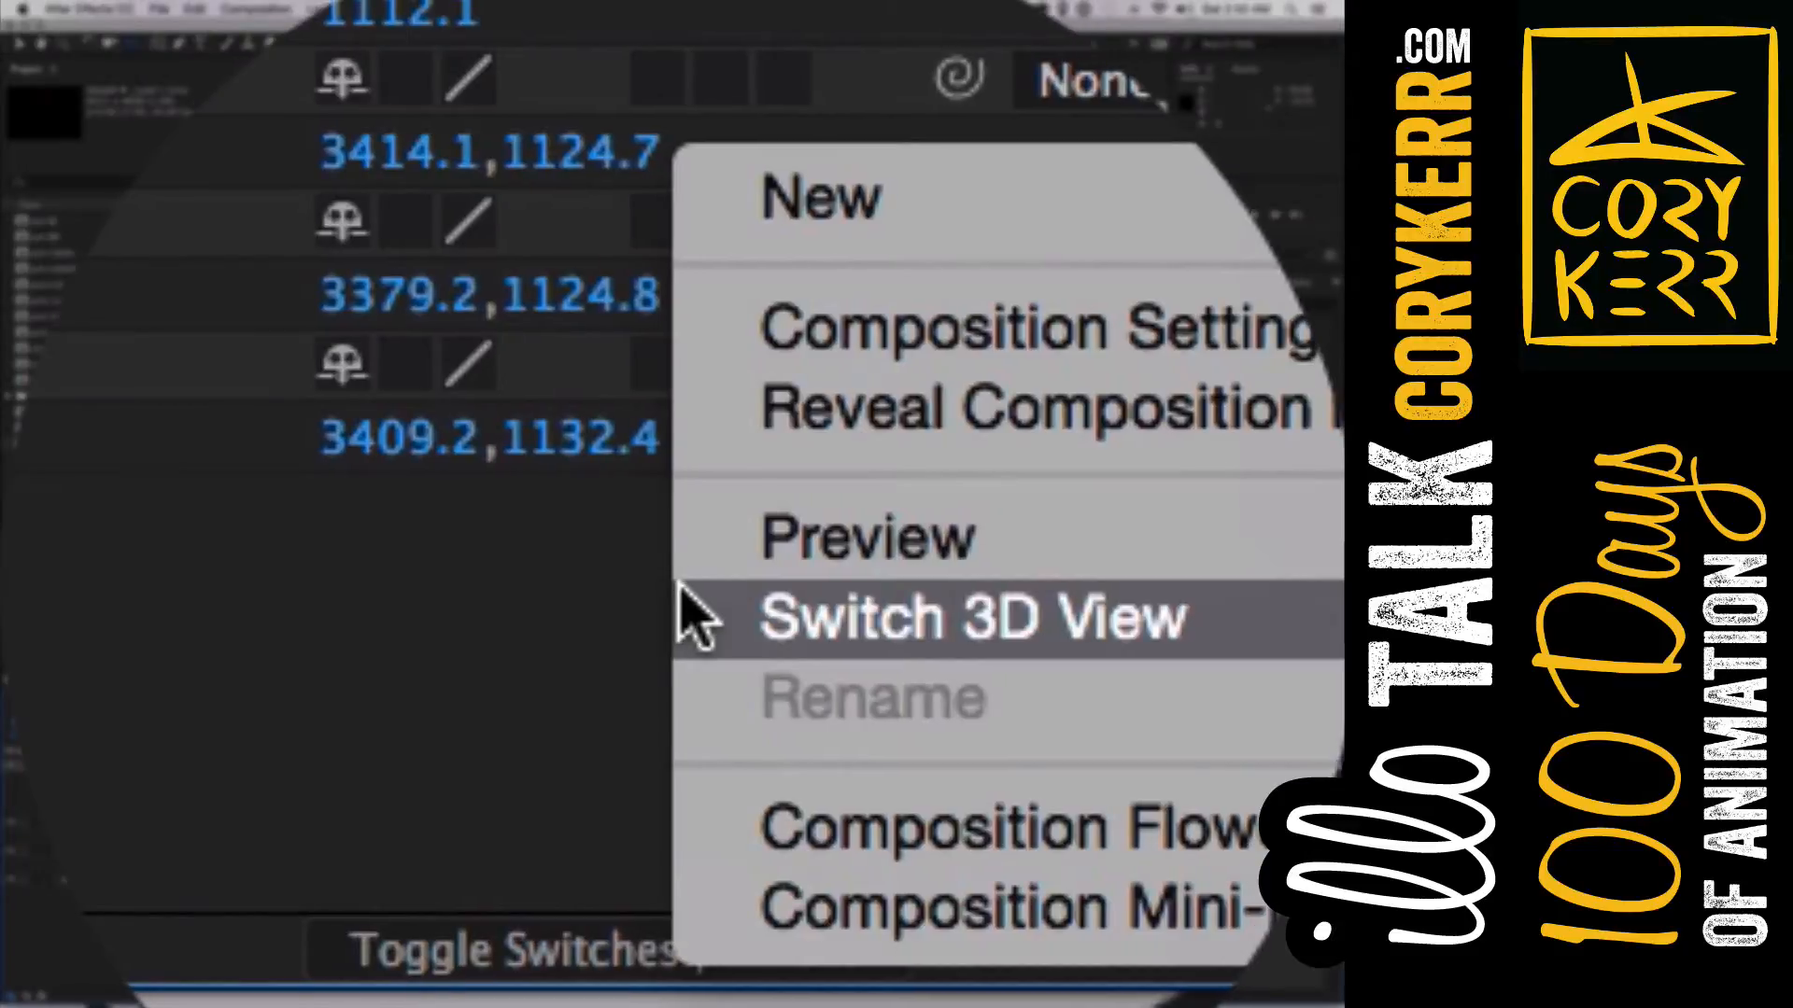
{"action": "mouse_move", "coordinate": [435, 835]}
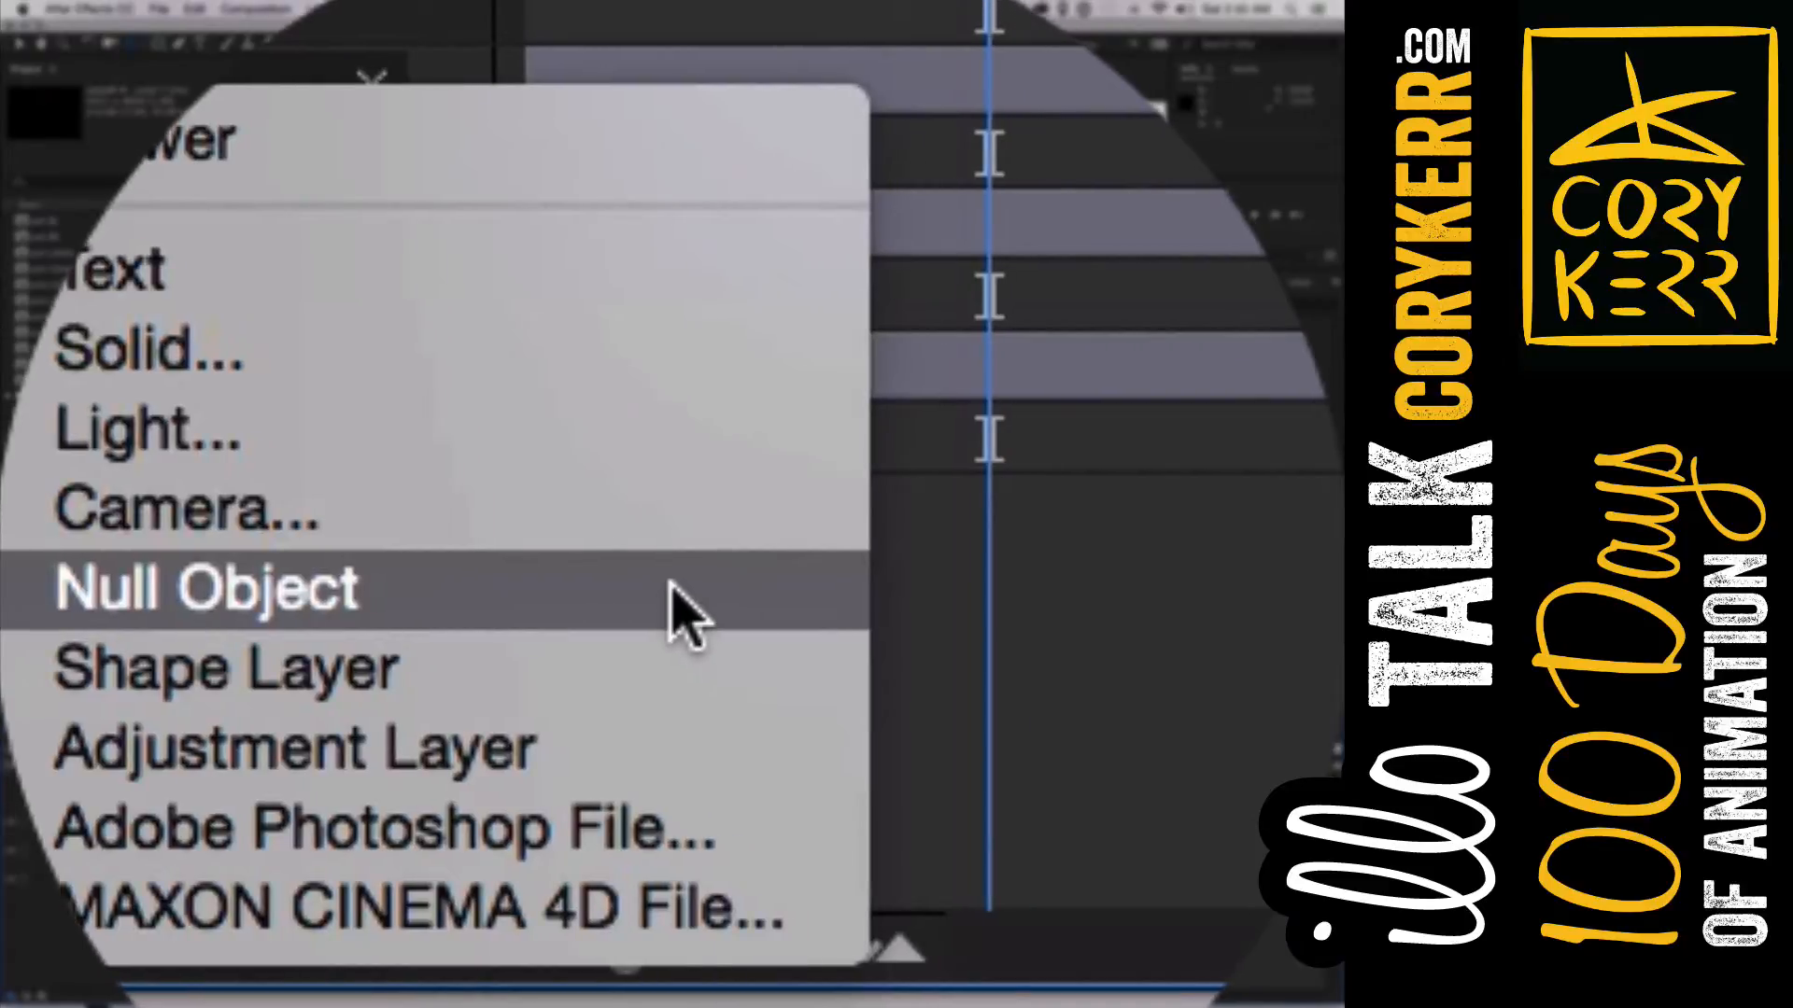
{"action": "left_click", "coordinate": [669, 588]}
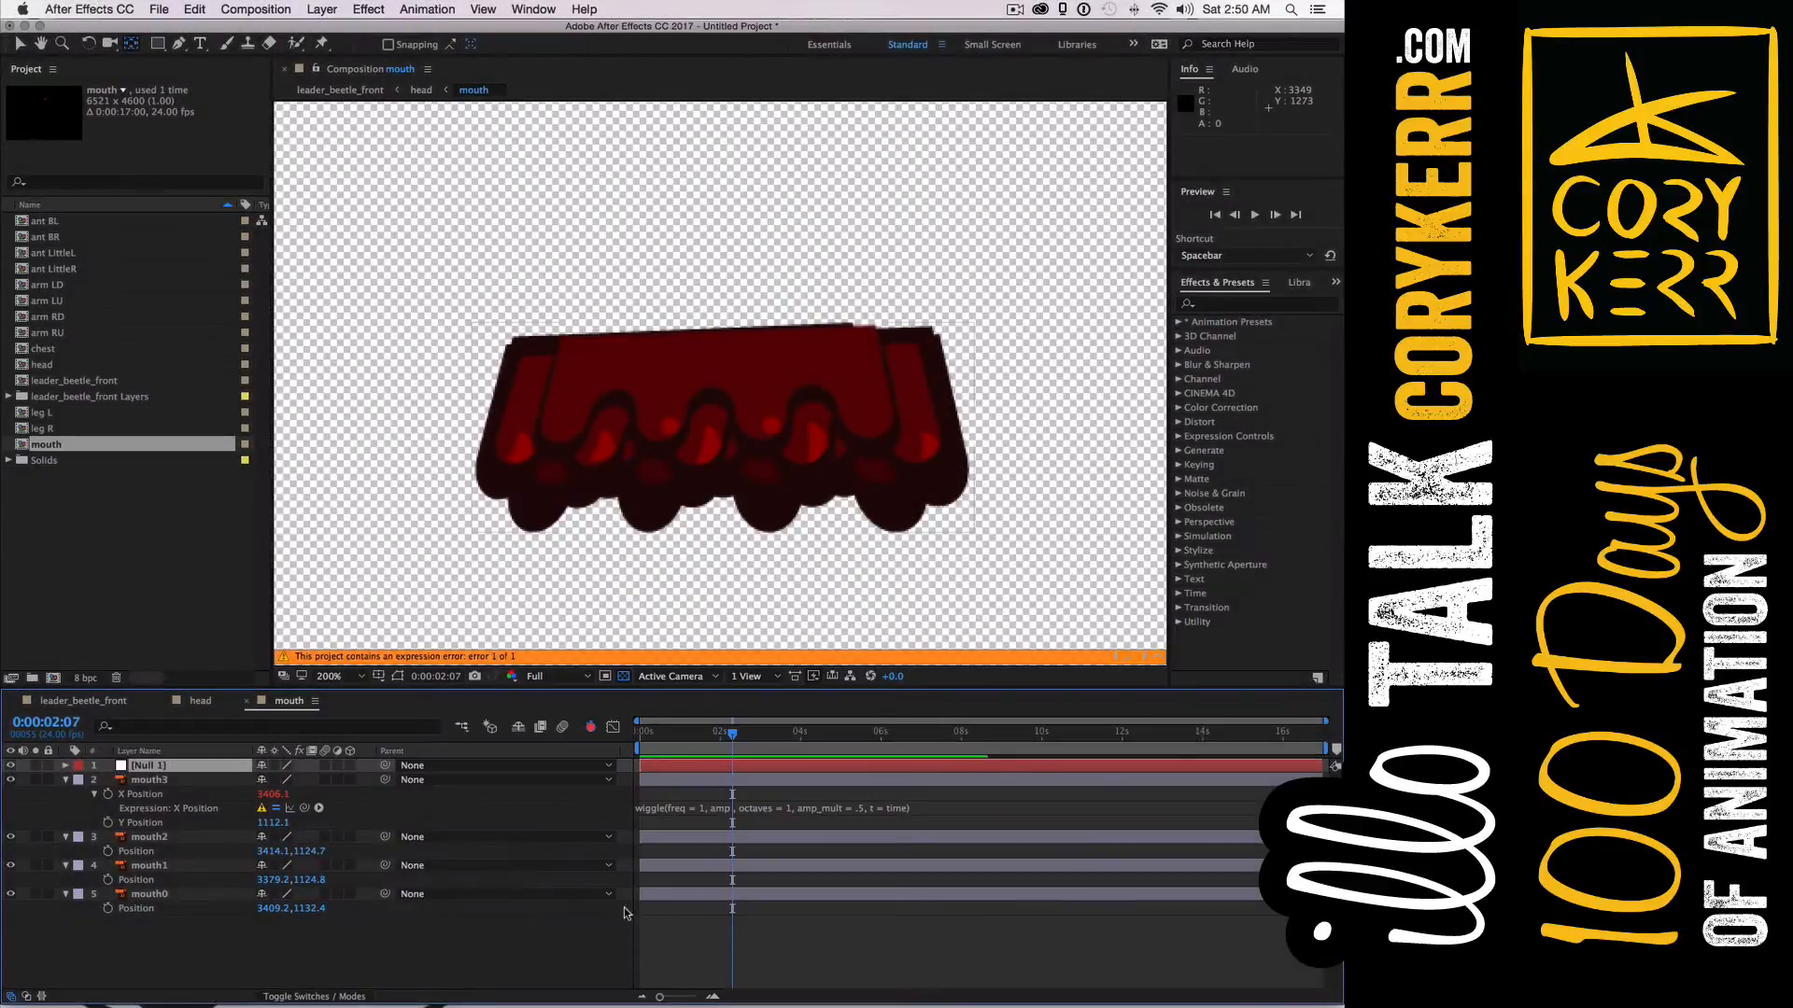
{"action": "double_click", "coordinate": [157, 768]}
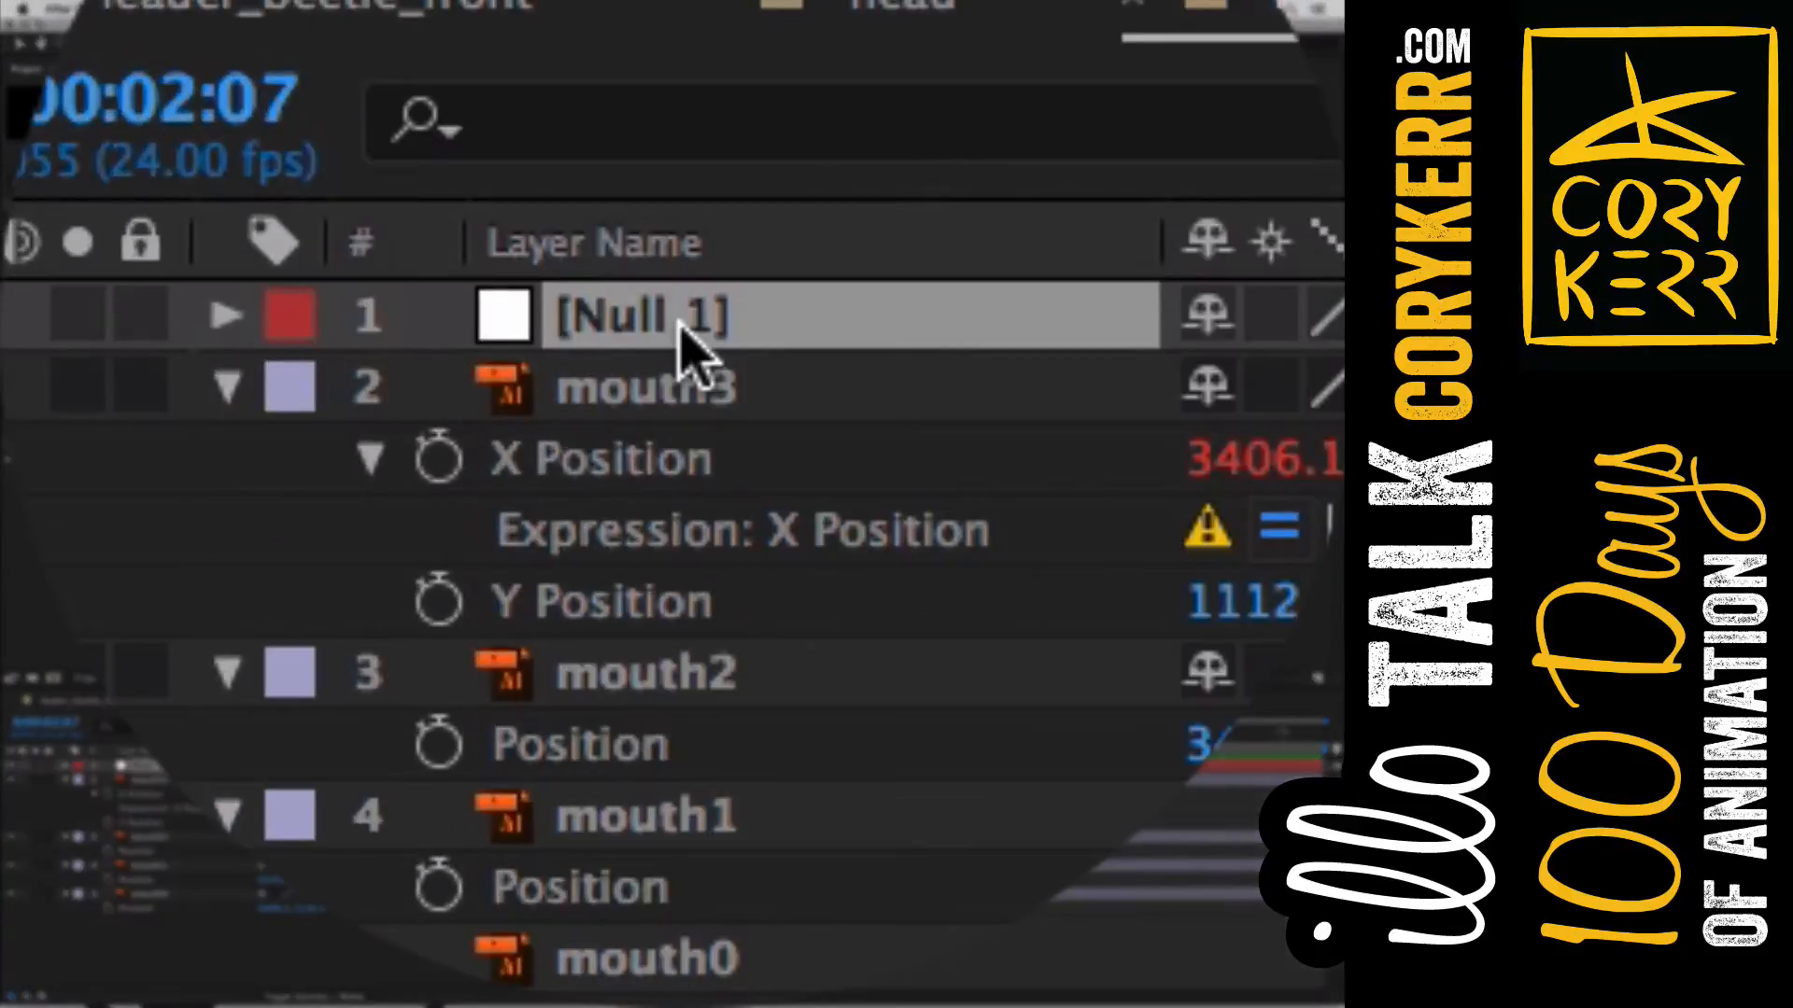
{"action": "right_click", "coordinate": [680, 329]}
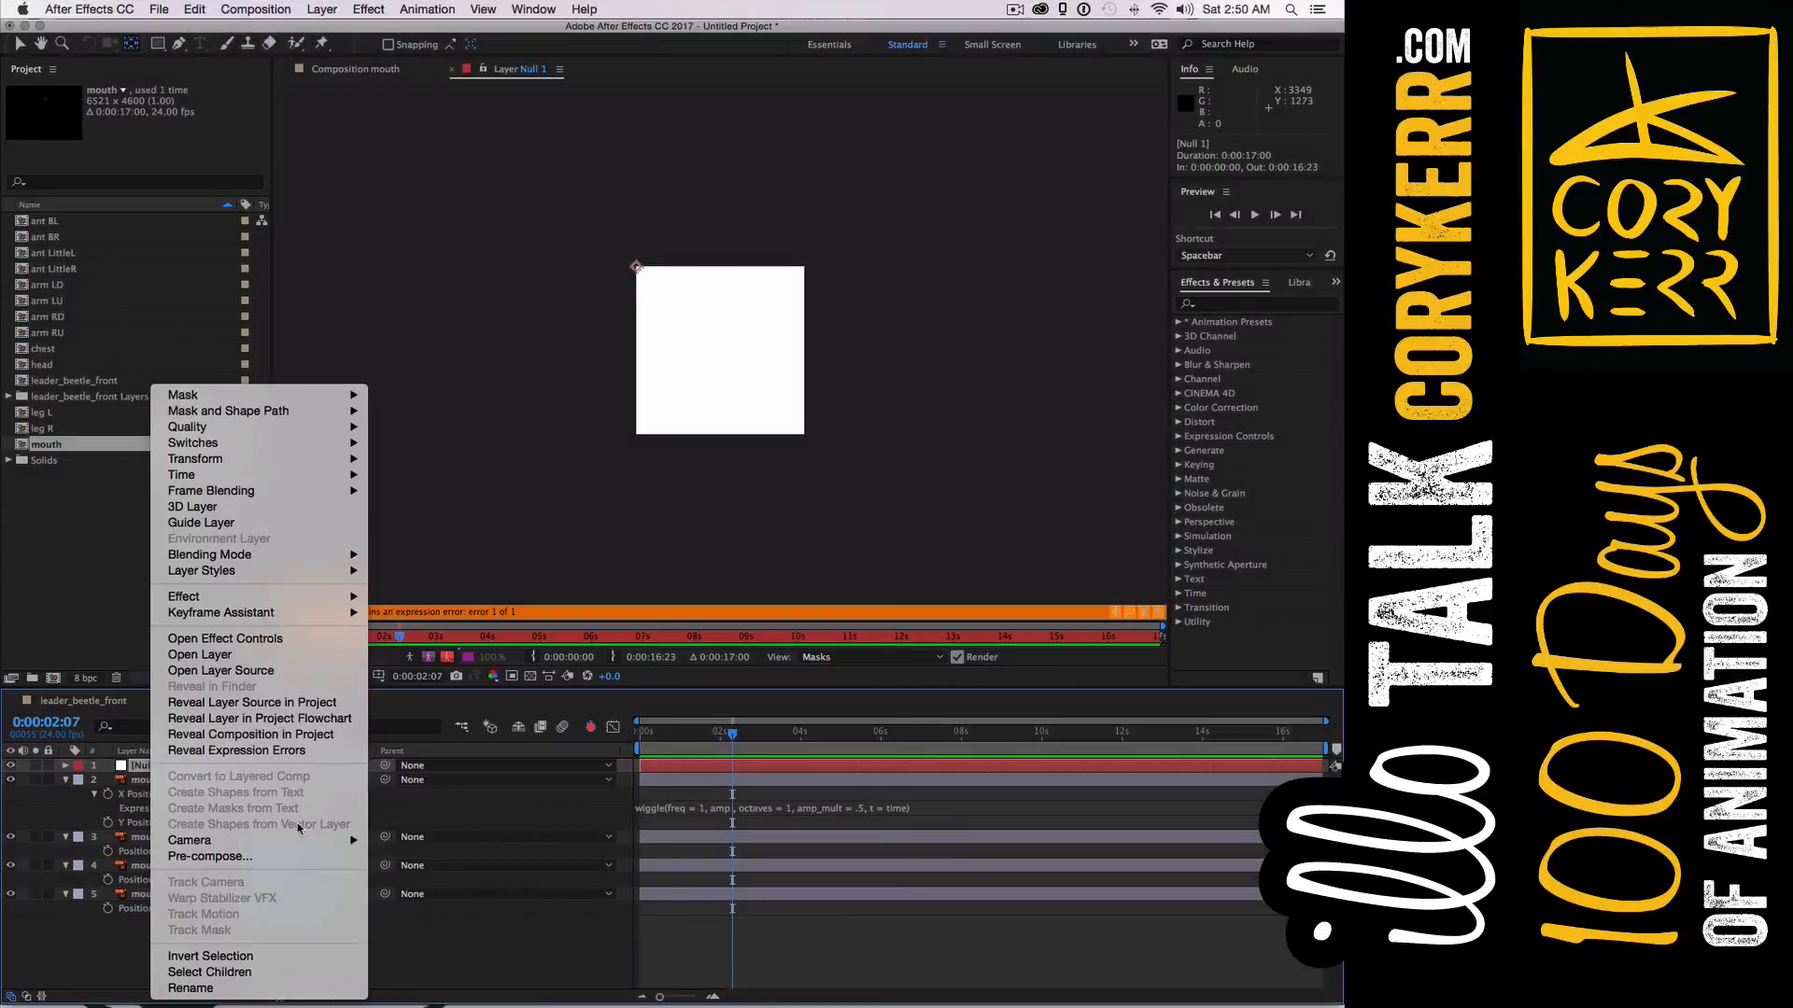
{"action": "left_click", "coordinate": [194, 988]}
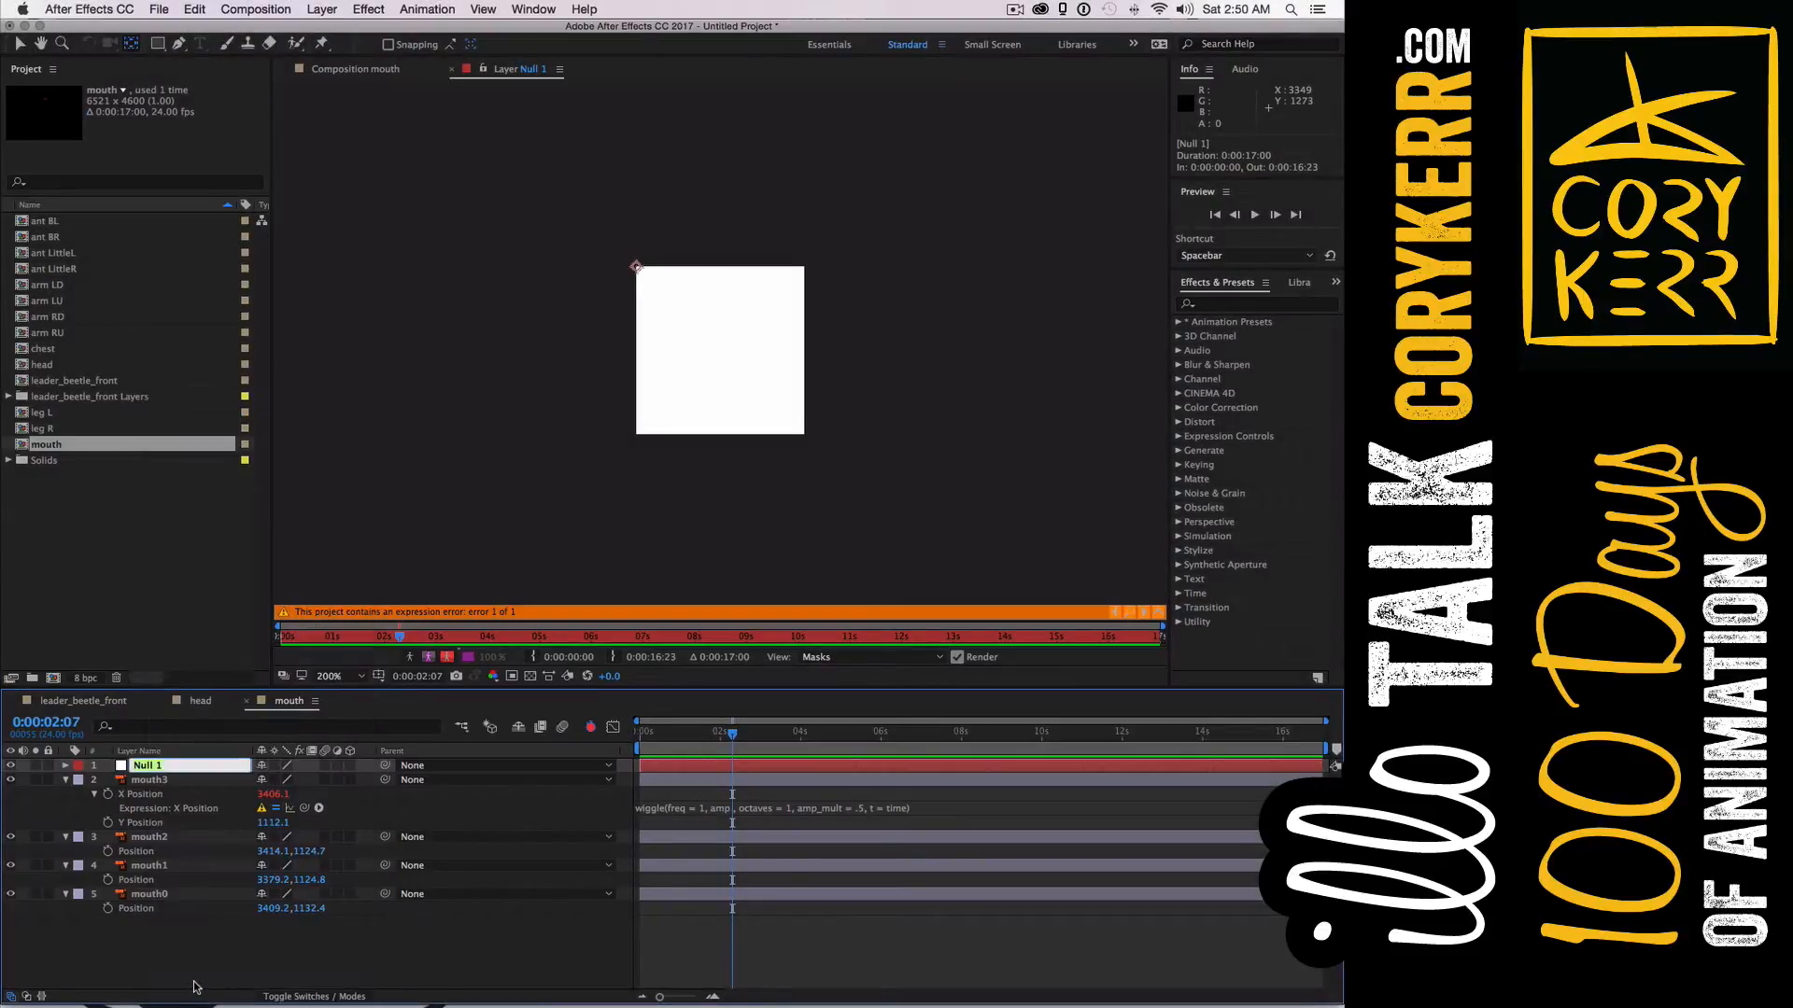
{"action": "type", "text": "talking"}
{"action": "key", "text": "Return"}
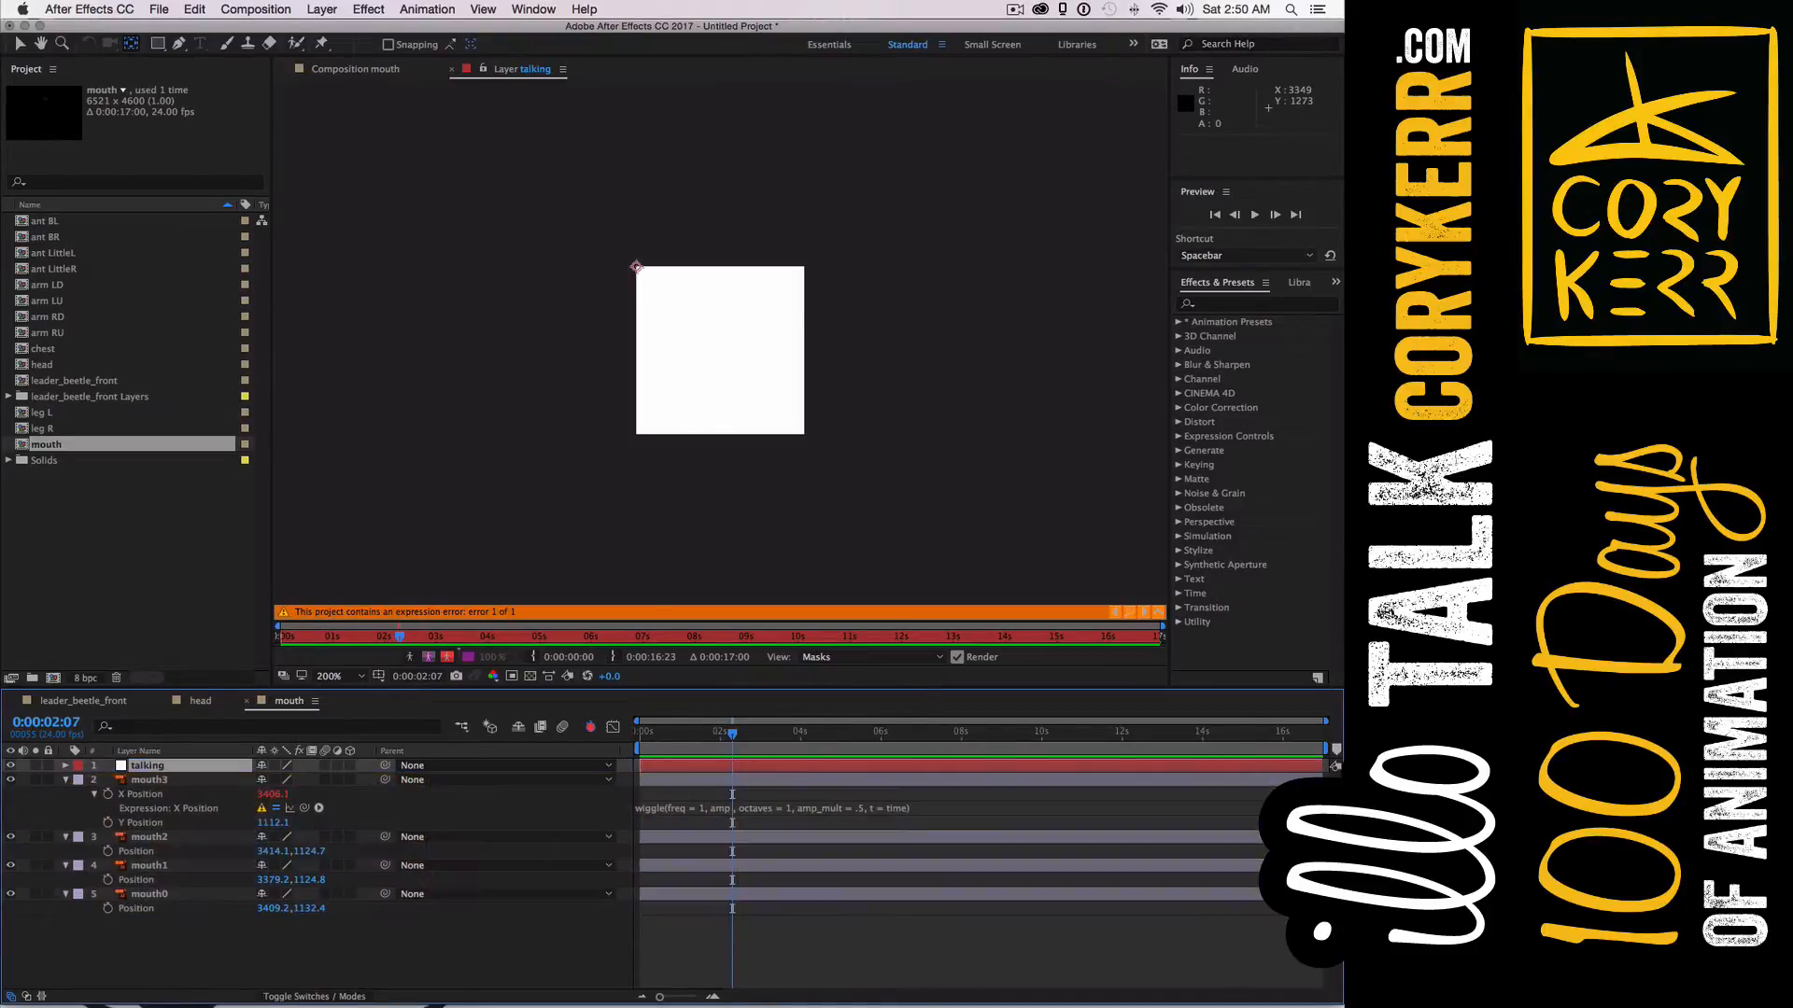
Show the talking null's effect controls and add a Checkbox Control expression control to it
{"action": "right_click", "coordinate": [207, 766]}
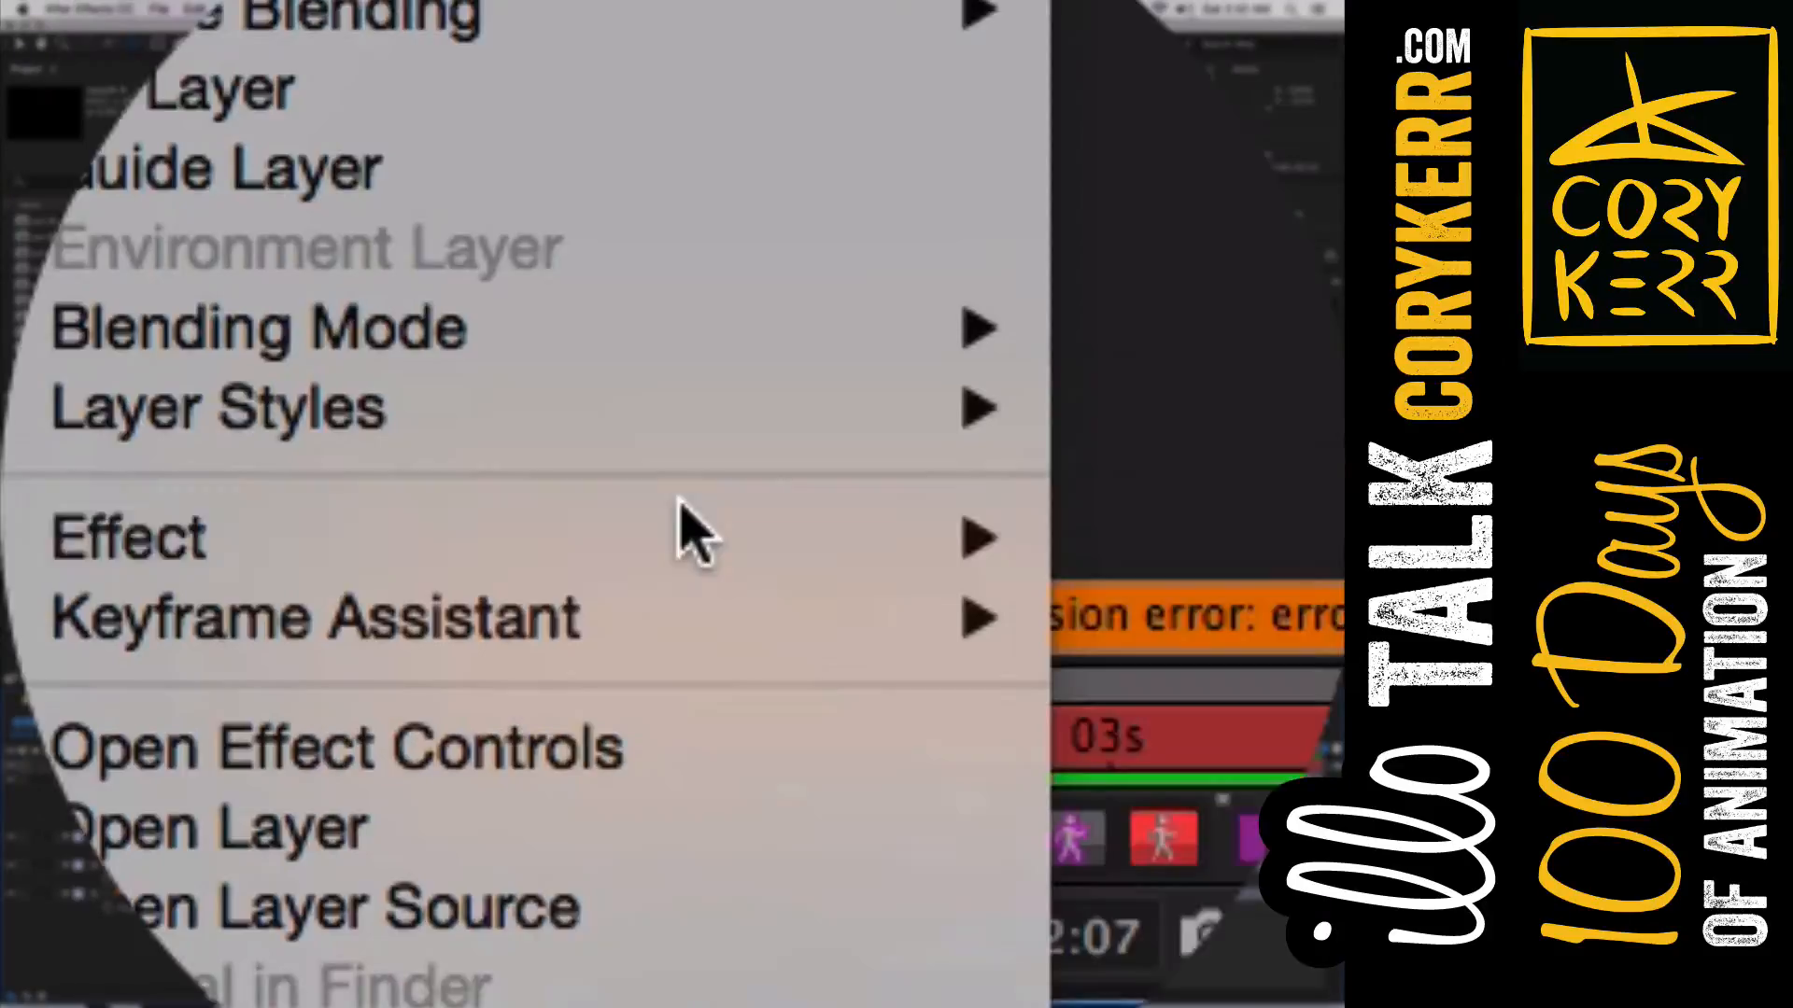
{"action": "mouse_move", "coordinate": [696, 533]}
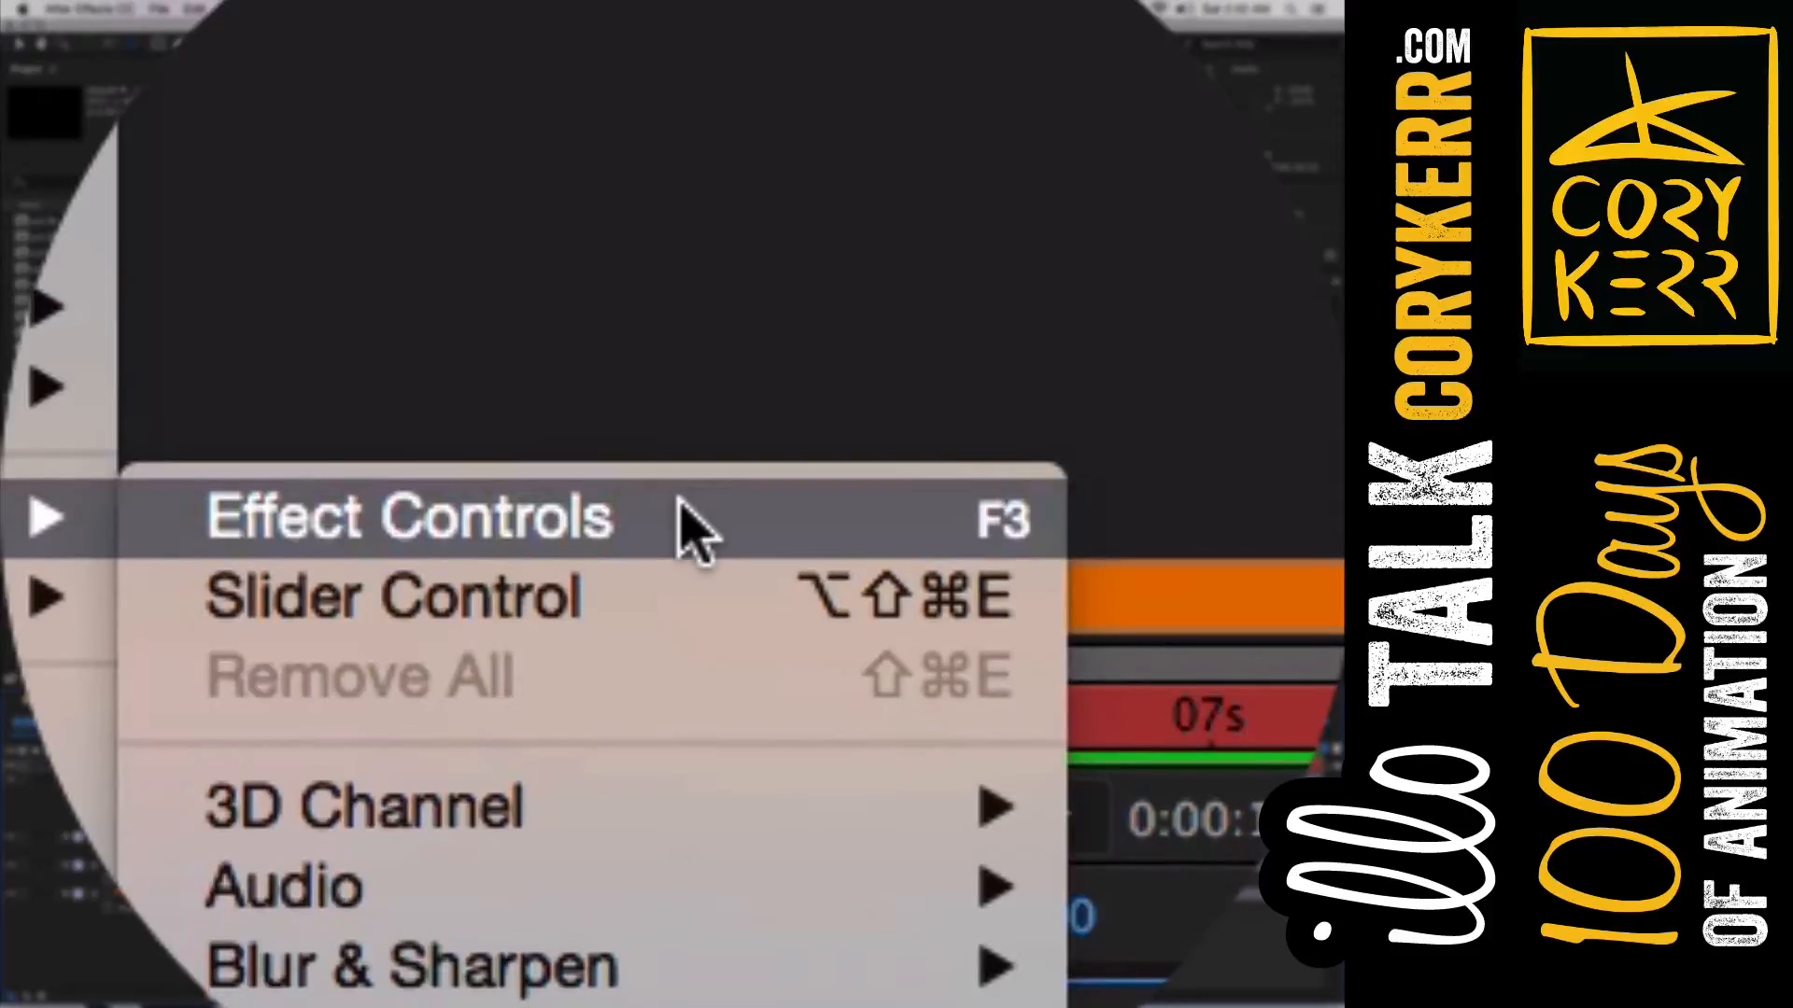
{"action": "left_click", "coordinate": [1629, 511]}
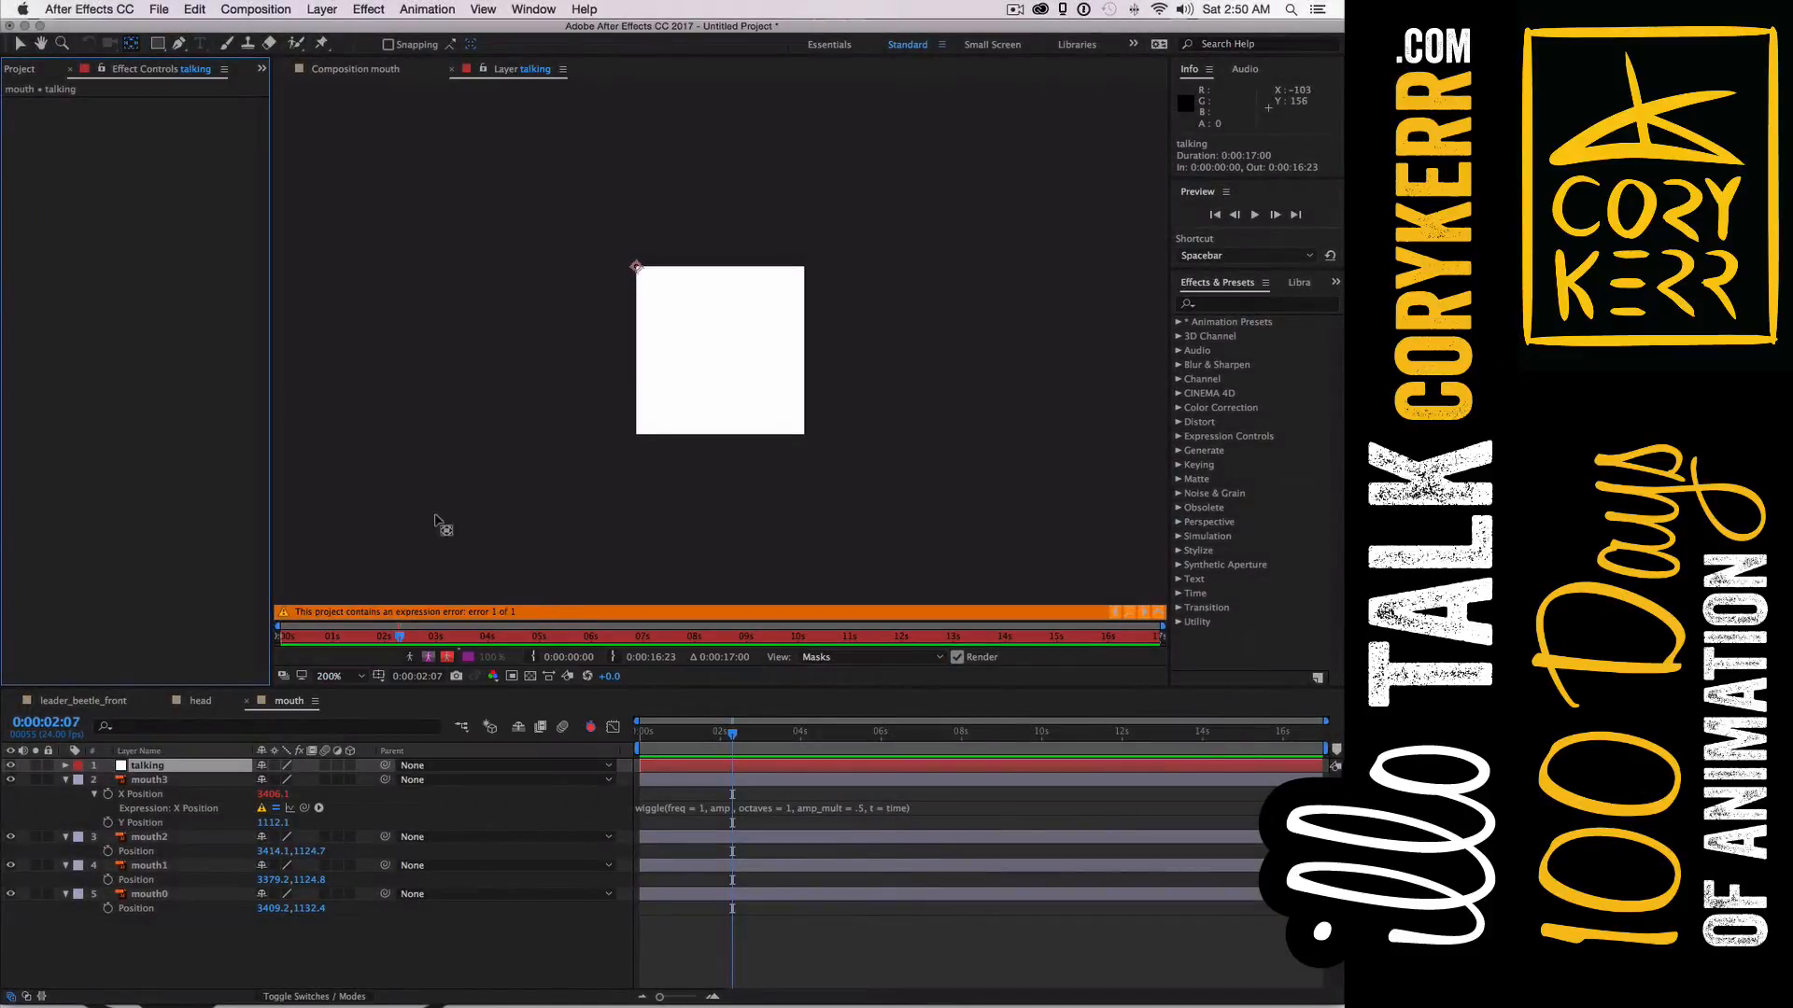
{"action": "right_click", "coordinate": [157, 238]}
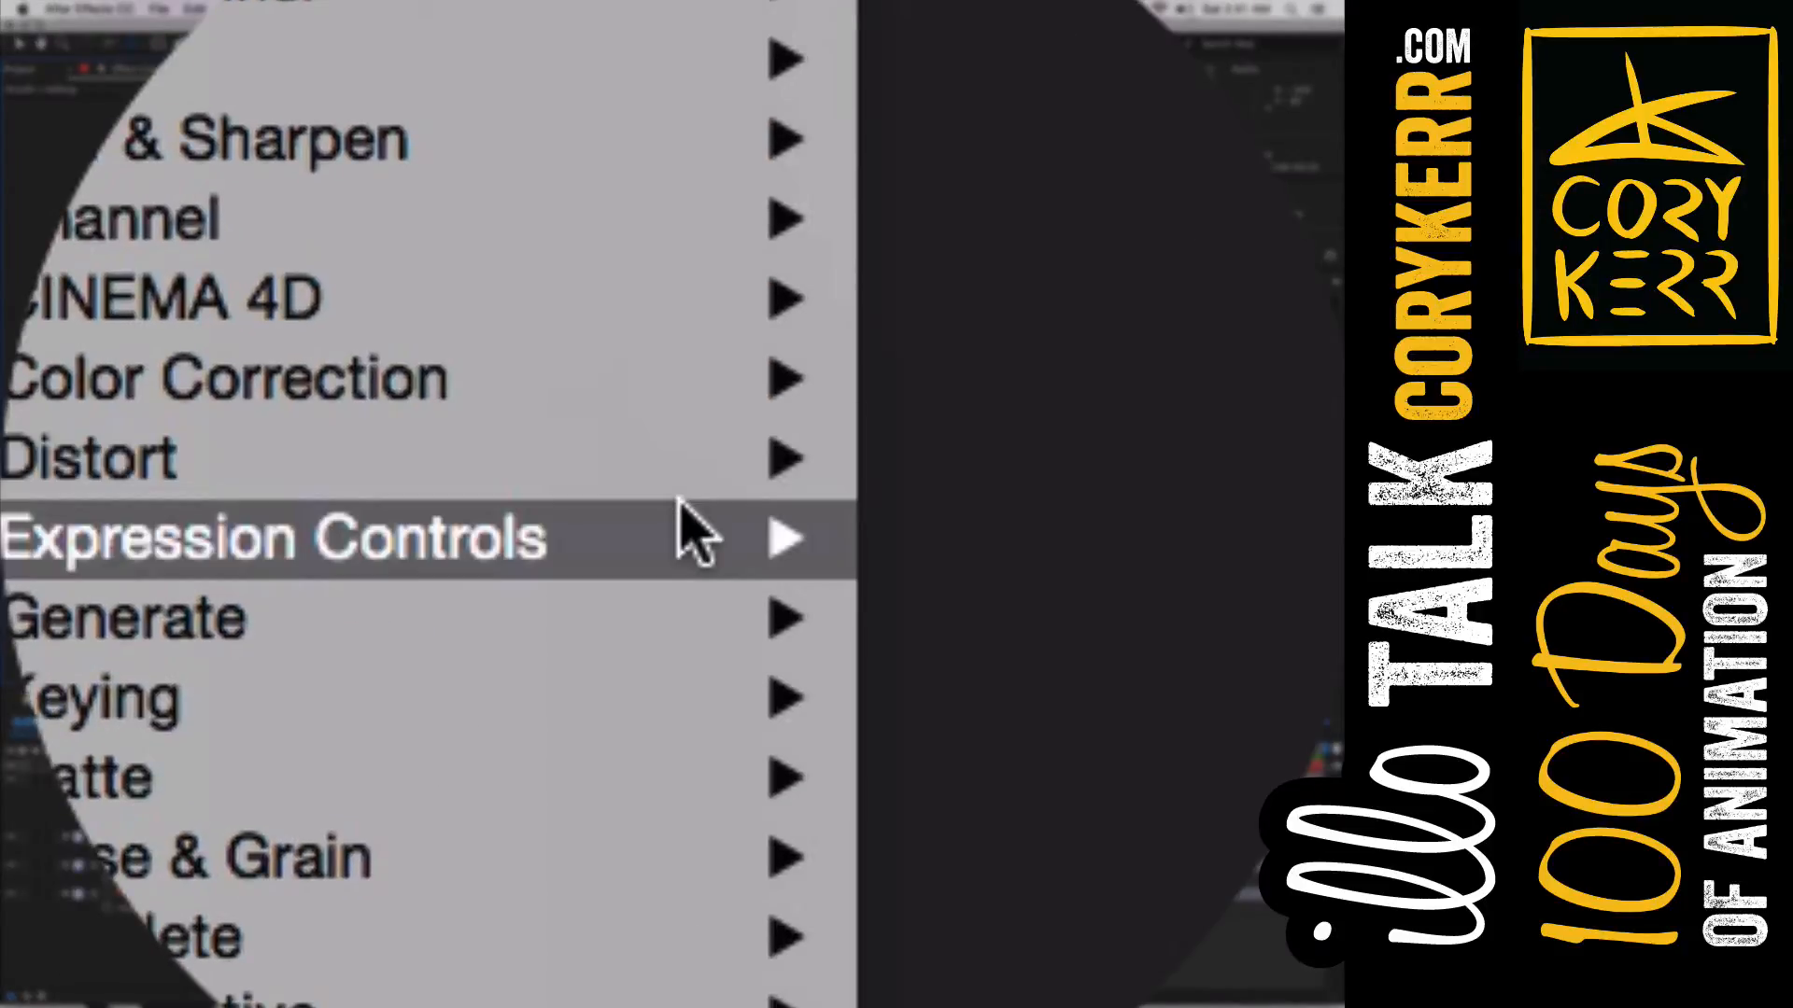
{"action": "mouse_move", "coordinate": [681, 509]}
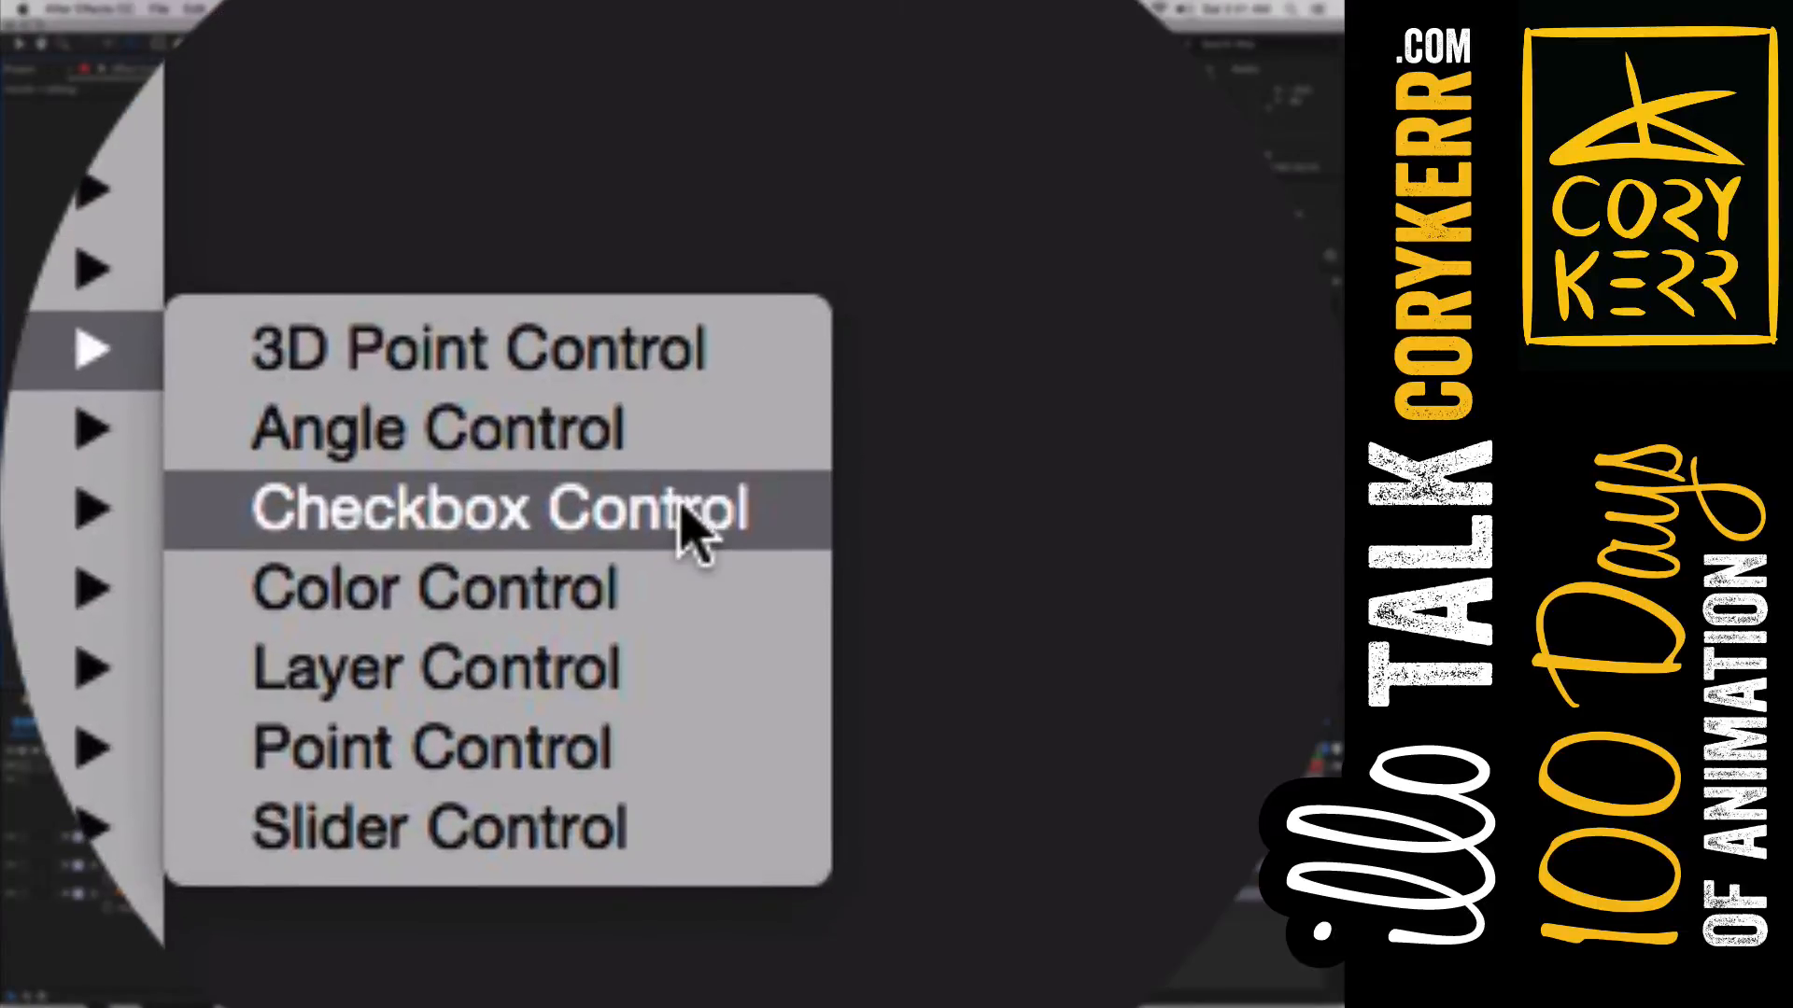
{"action": "left_click", "coordinate": [1120, 698]}
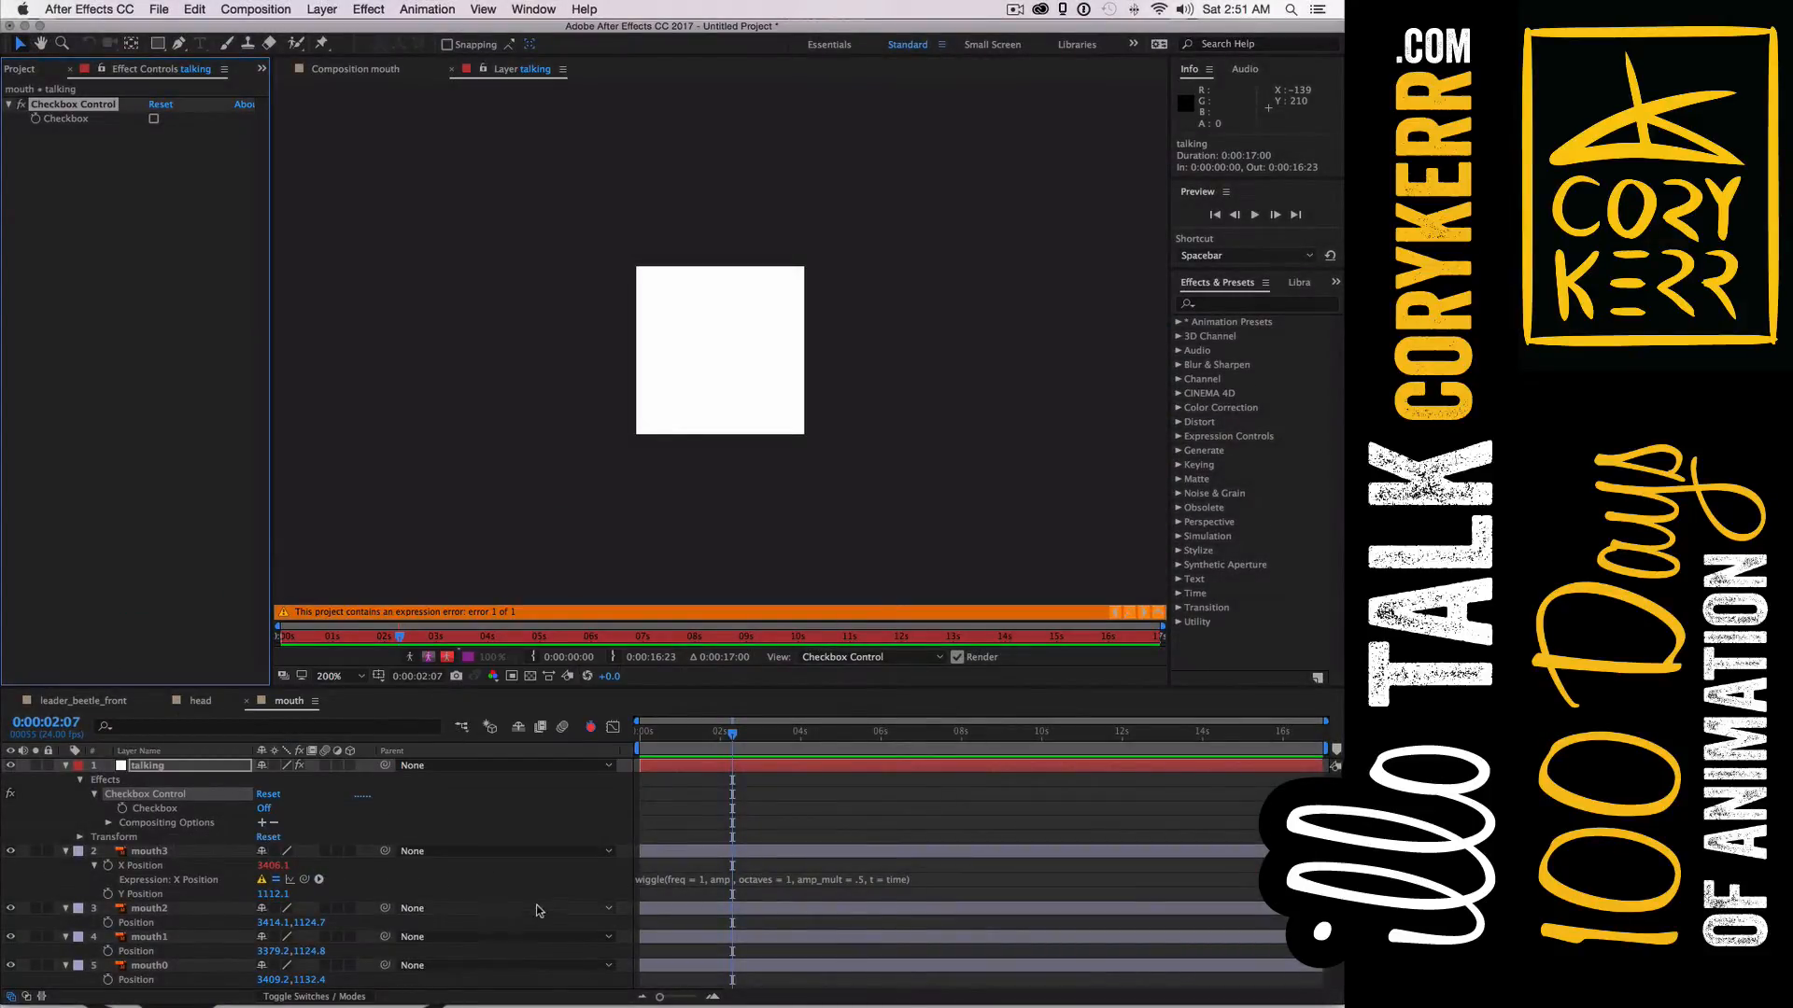
Link the amp argument of mouth3's X Position wiggle expression to the talking layer's Checkbox and commit the expression
{"action": "left_click", "coordinate": [721, 882]}
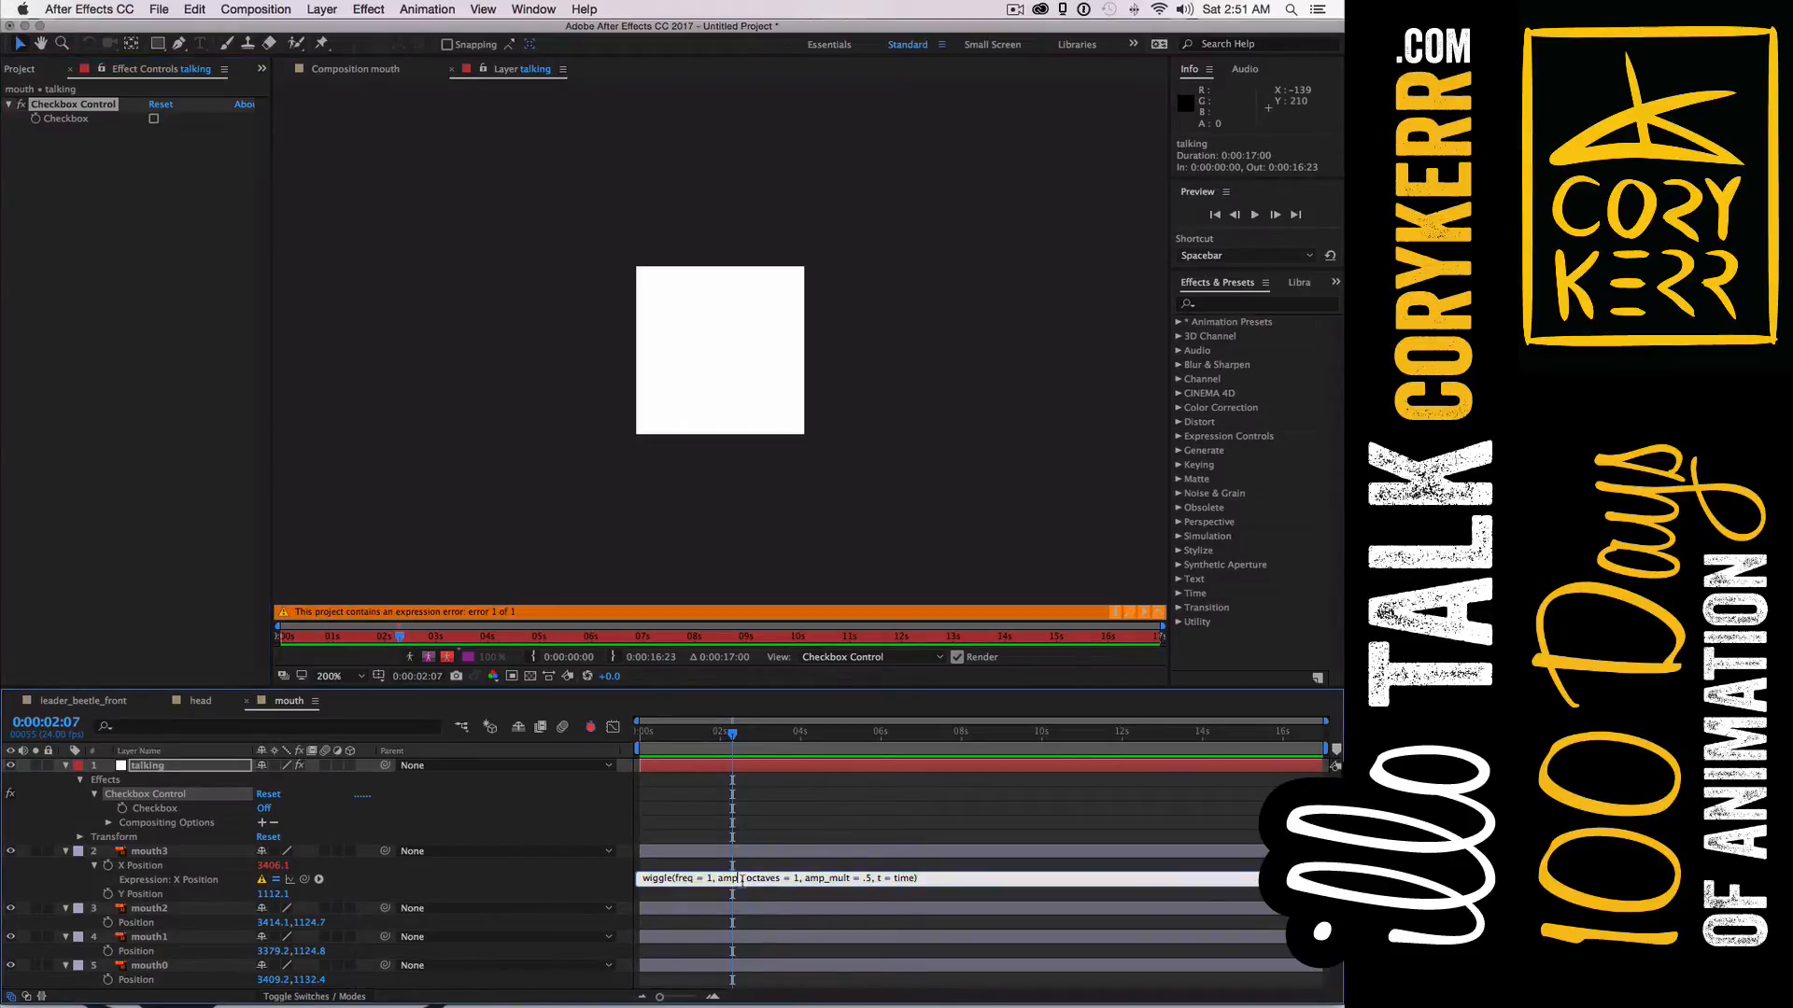
{"action": "key", "text": "BackSpace"}
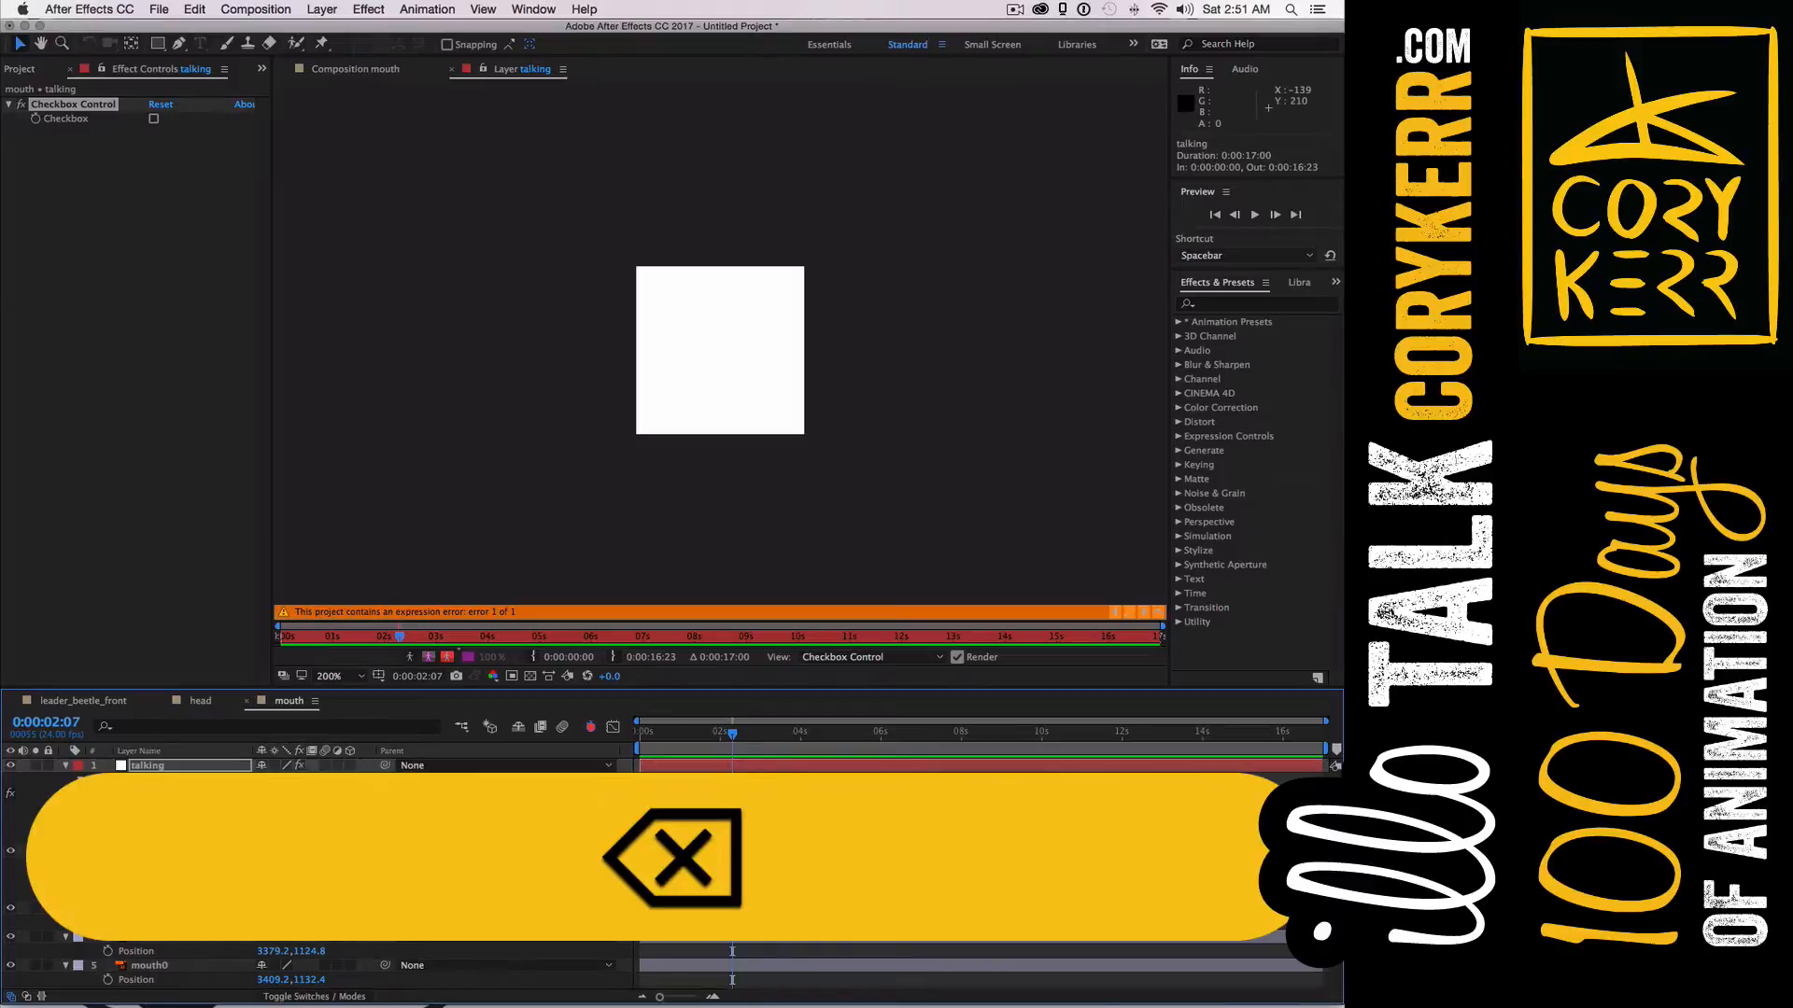
{"action": "double_click", "coordinate": [728, 879]}
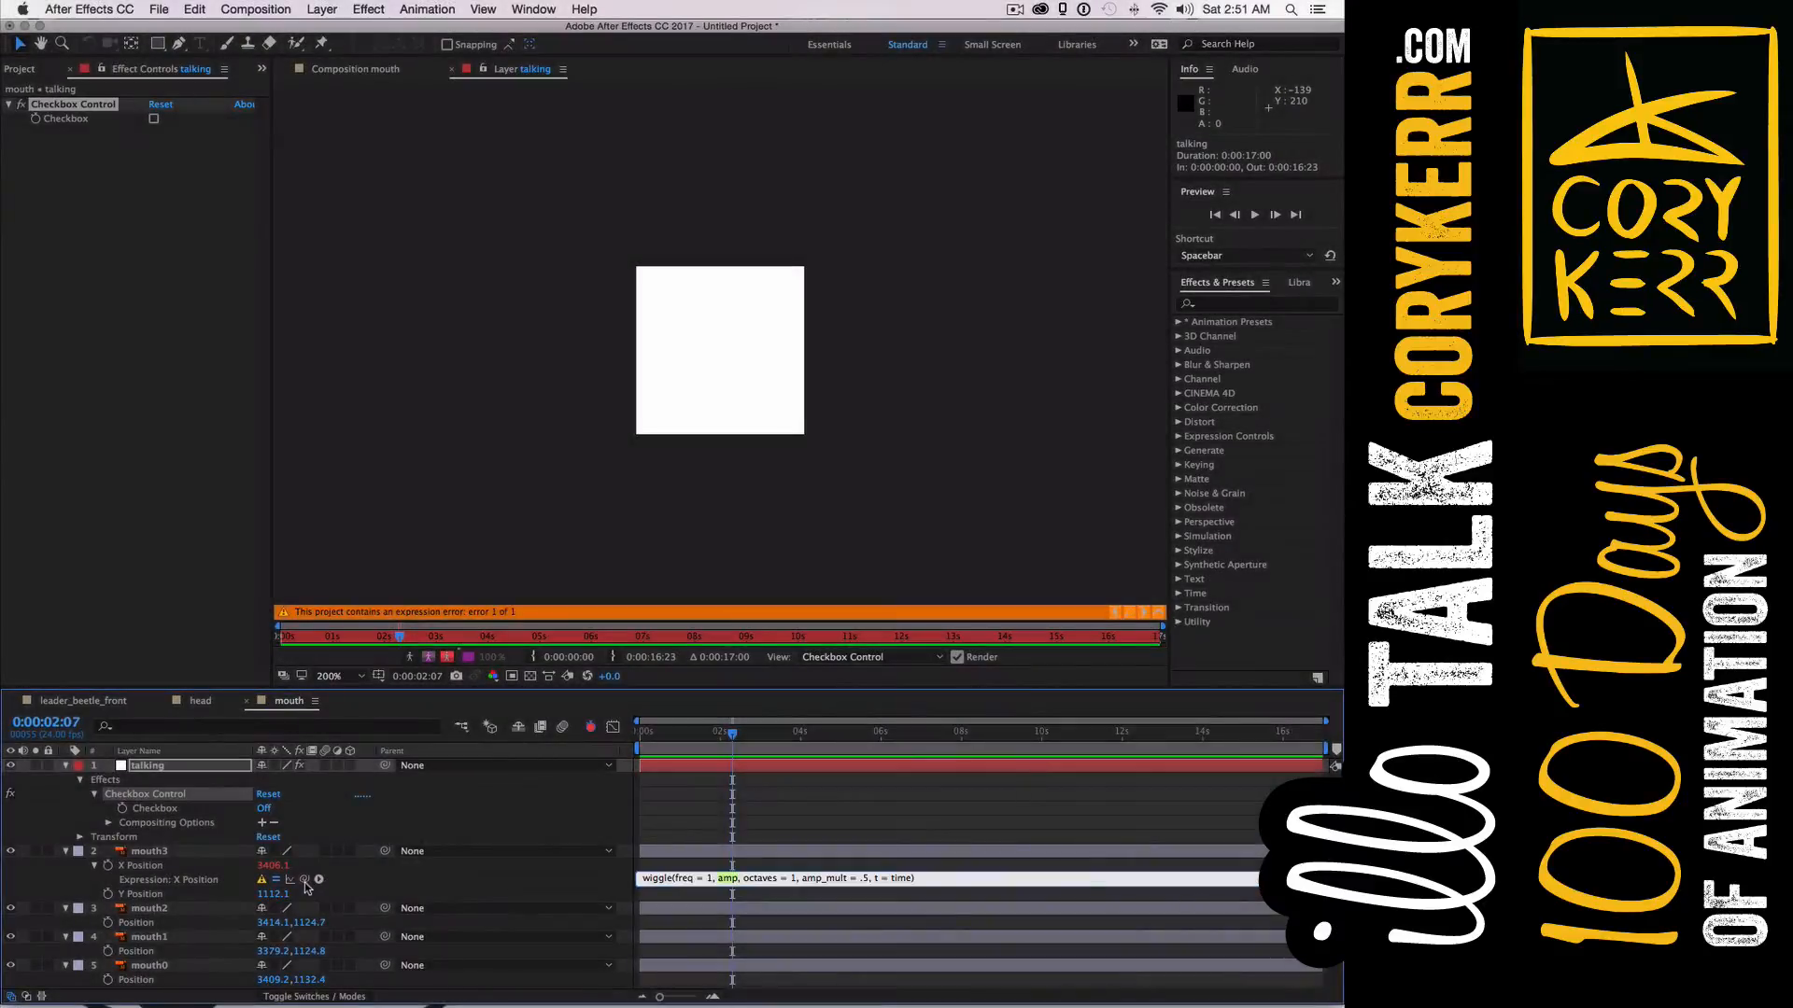
{"action": "left_click_drag", "start_coordinate": [304, 882], "coordinate": [279, 869]}
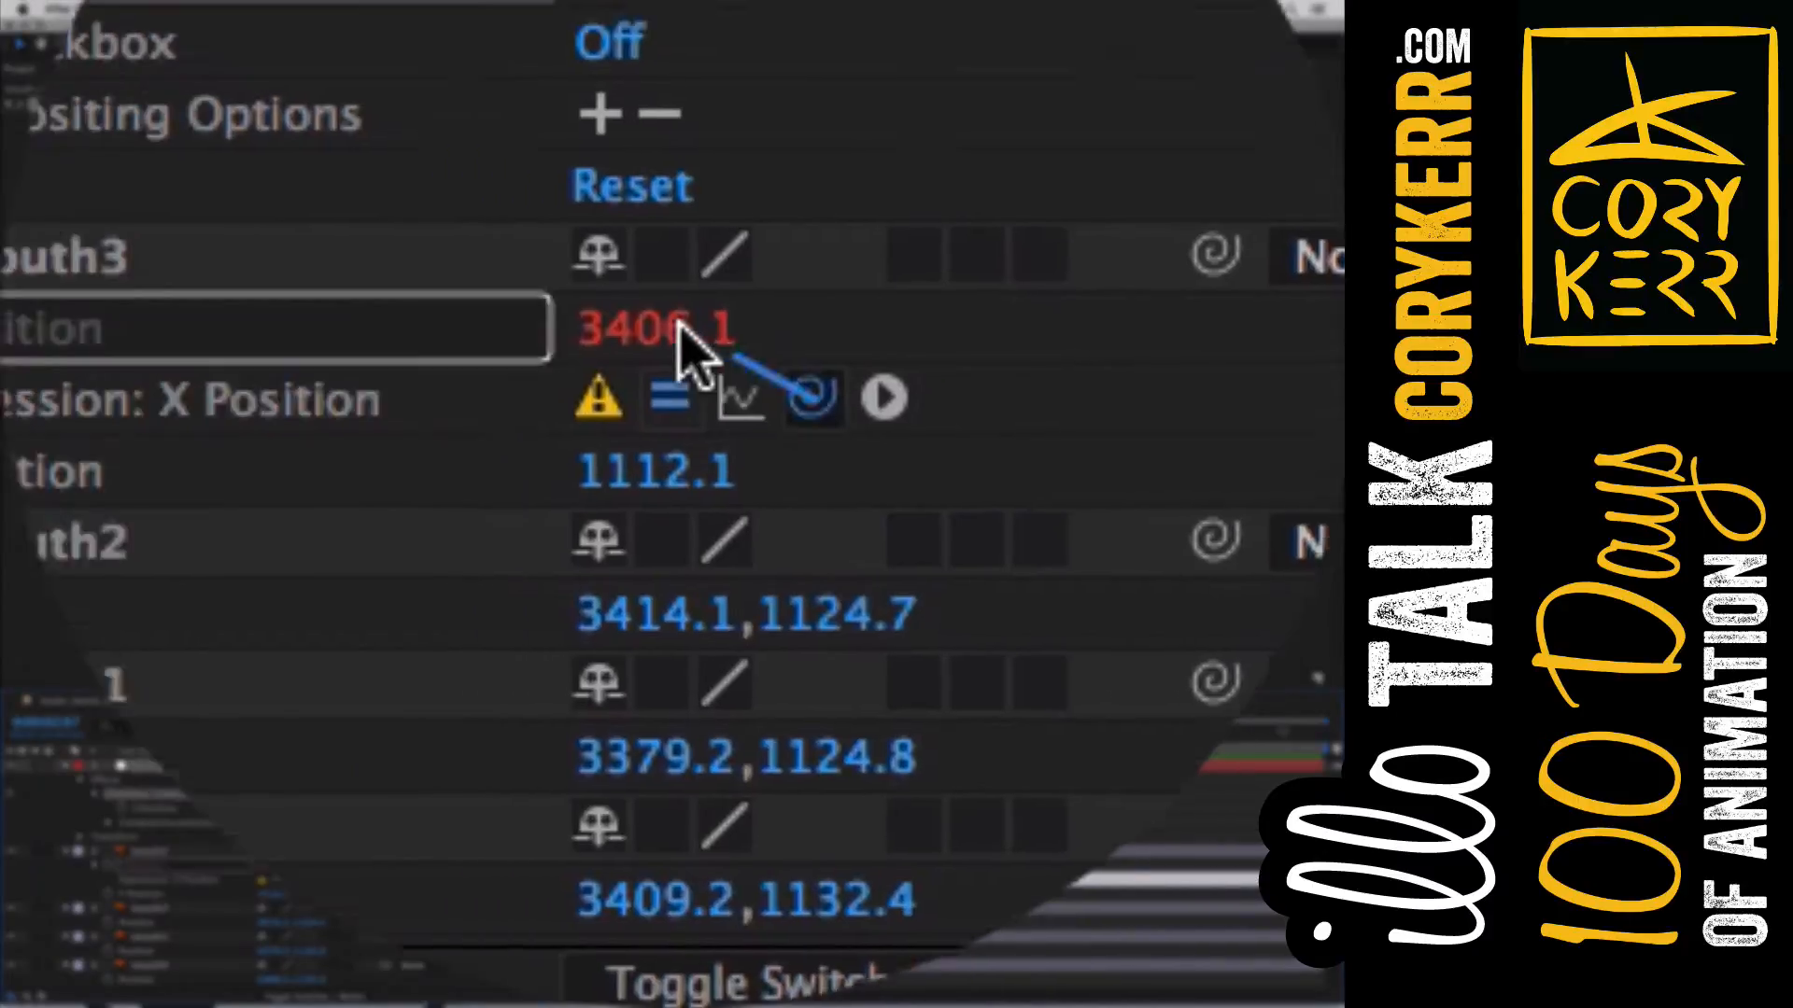
{"action": "left_click_drag", "start_coordinate": [678, 322], "coordinate": [234, 74]}
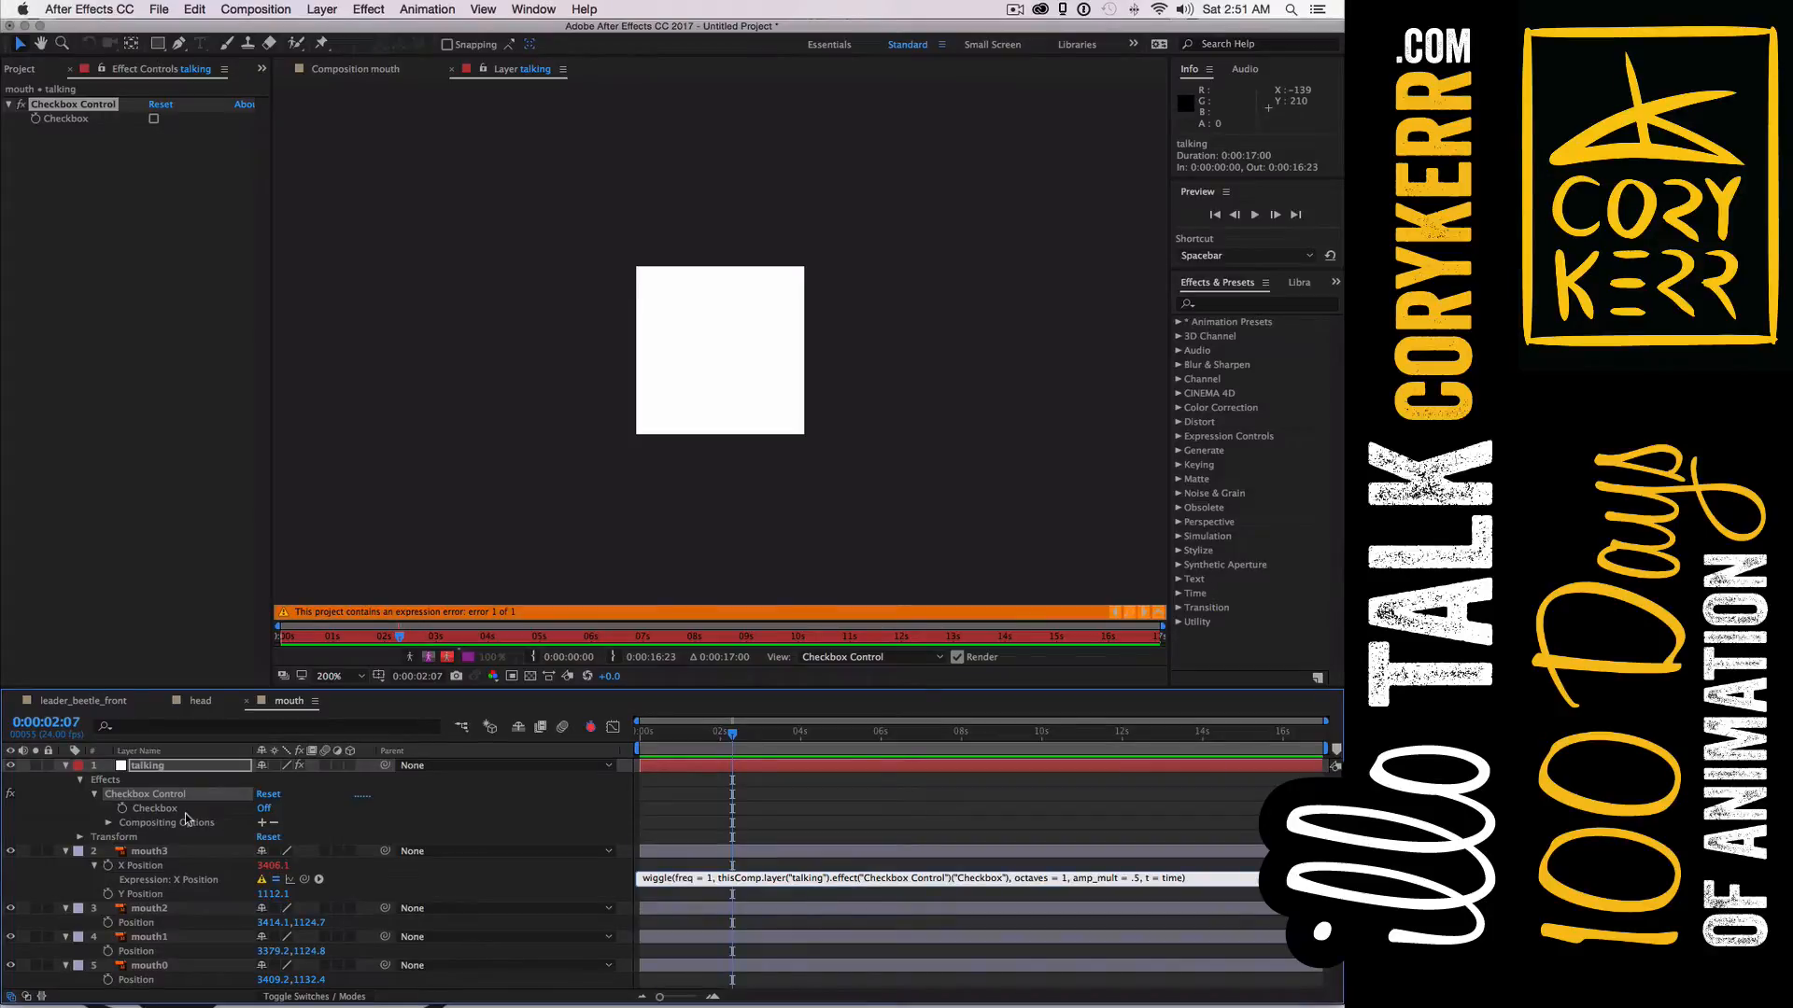
{"action": "left_click_drag", "start_coordinate": [732, 734], "coordinate": [657, 742]}
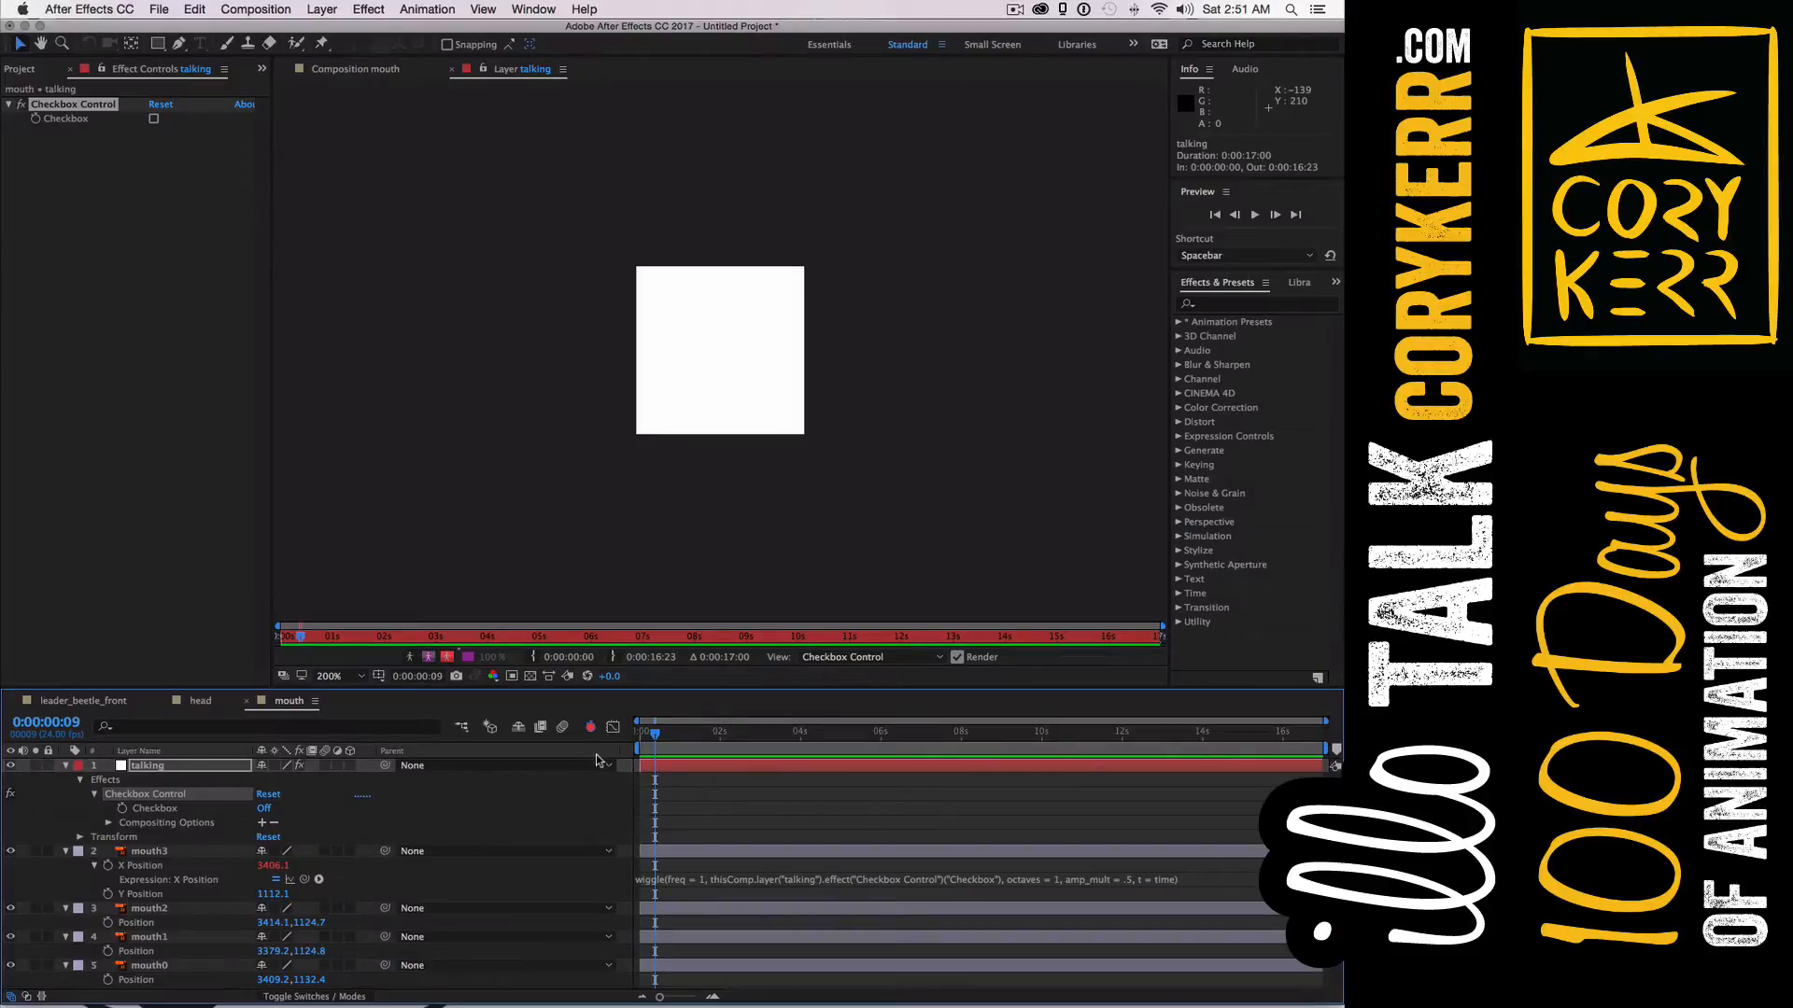
{"action": "left_click", "coordinate": [192, 853]}
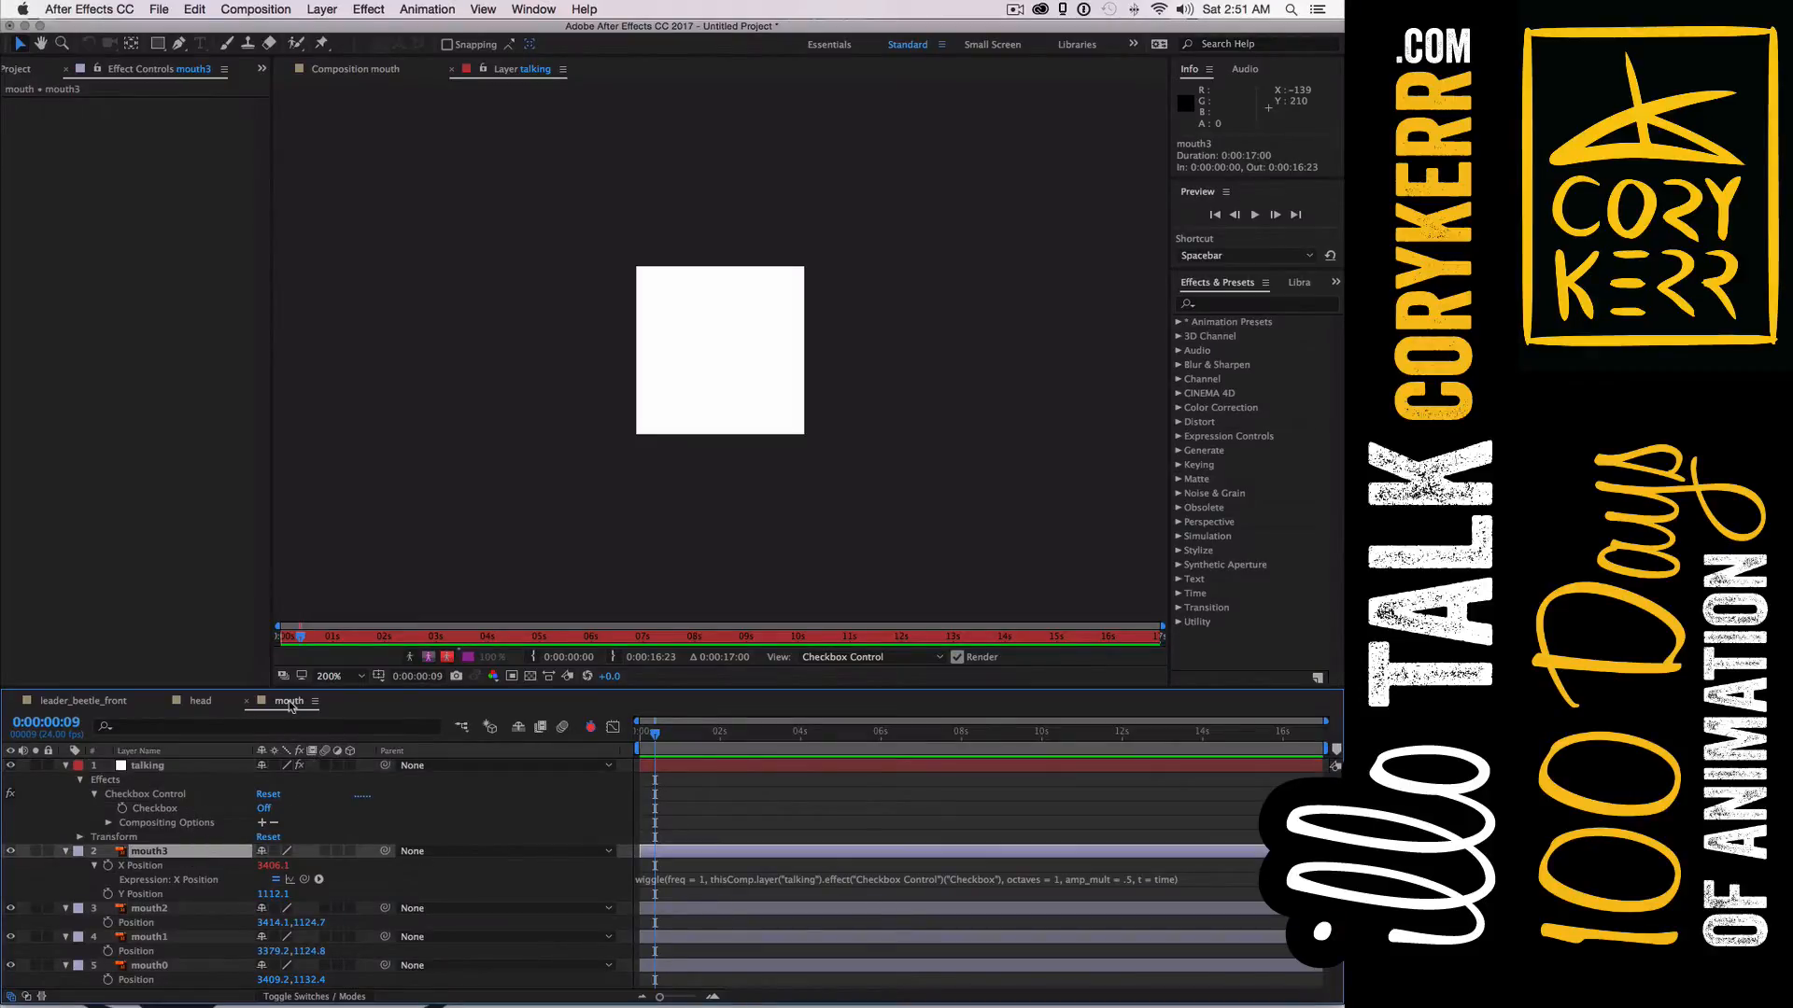
{"action": "left_click", "coordinate": [691, 403]}
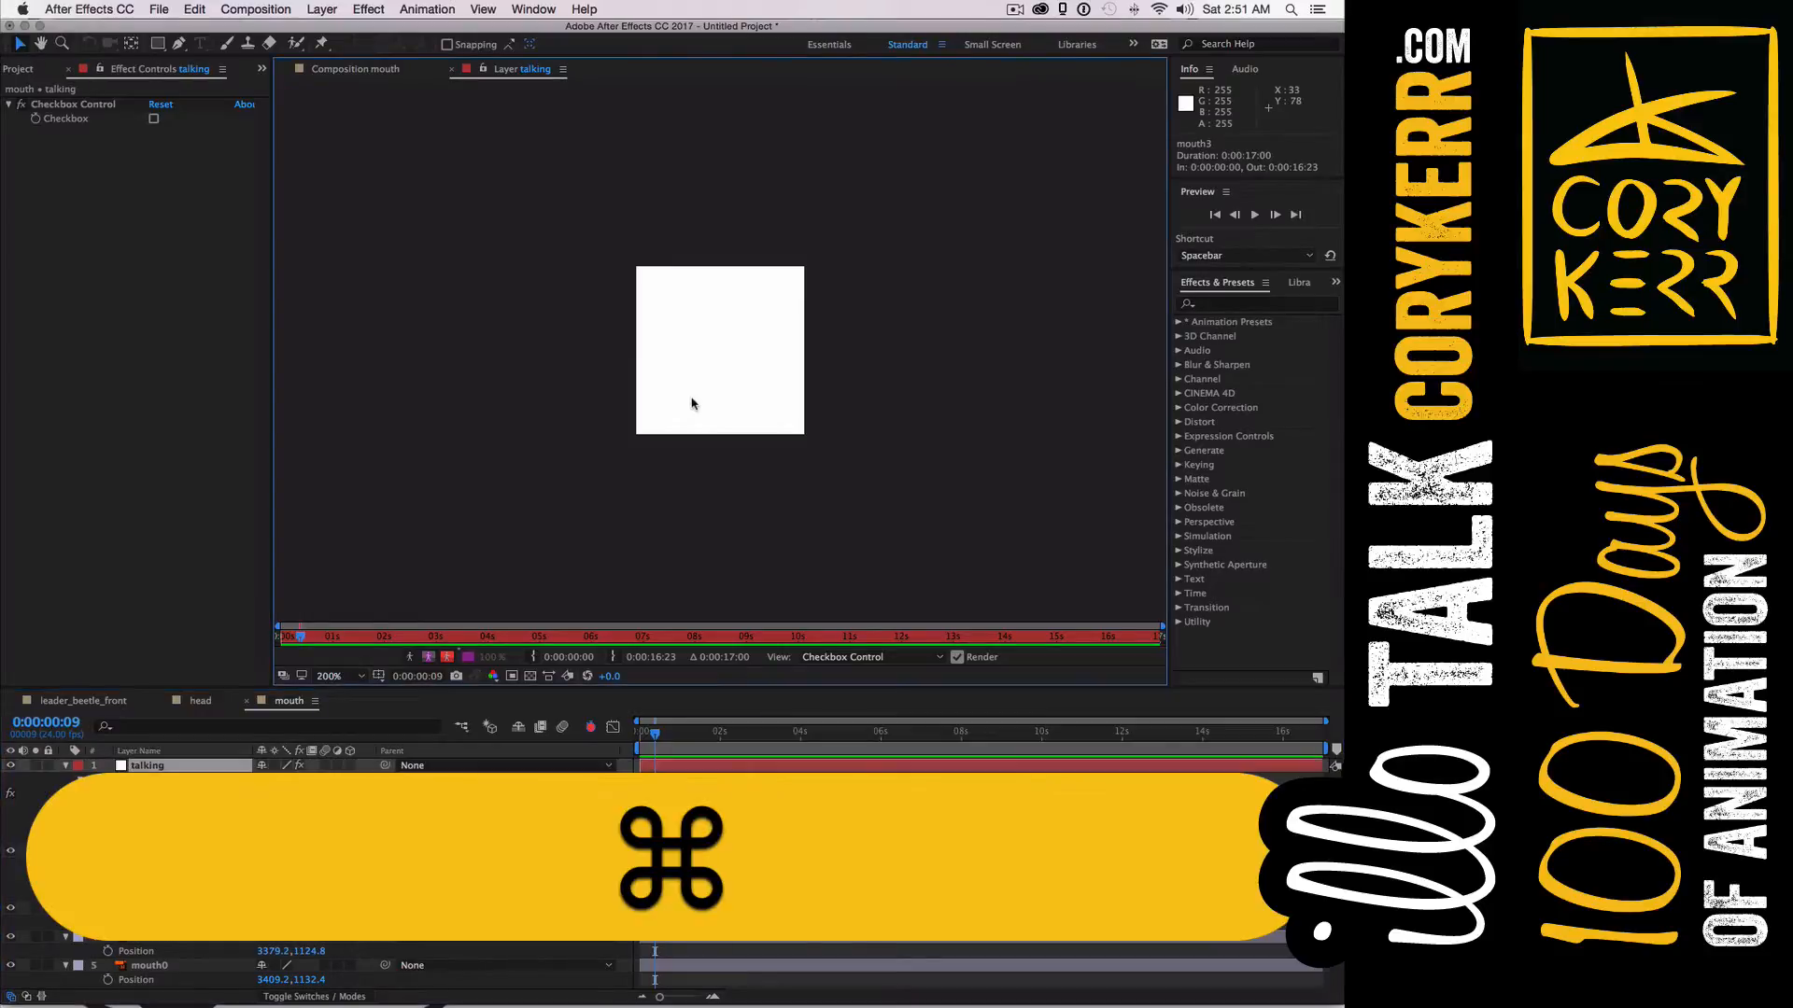
{"action": "key", "text": "super+minus"}
{"action": "key", "text": "super+minus"}
{"action": "key", "text": "super+equal"}
{"action": "key", "text": "super+equal"}
{"action": "key", "text": "super+equal"}
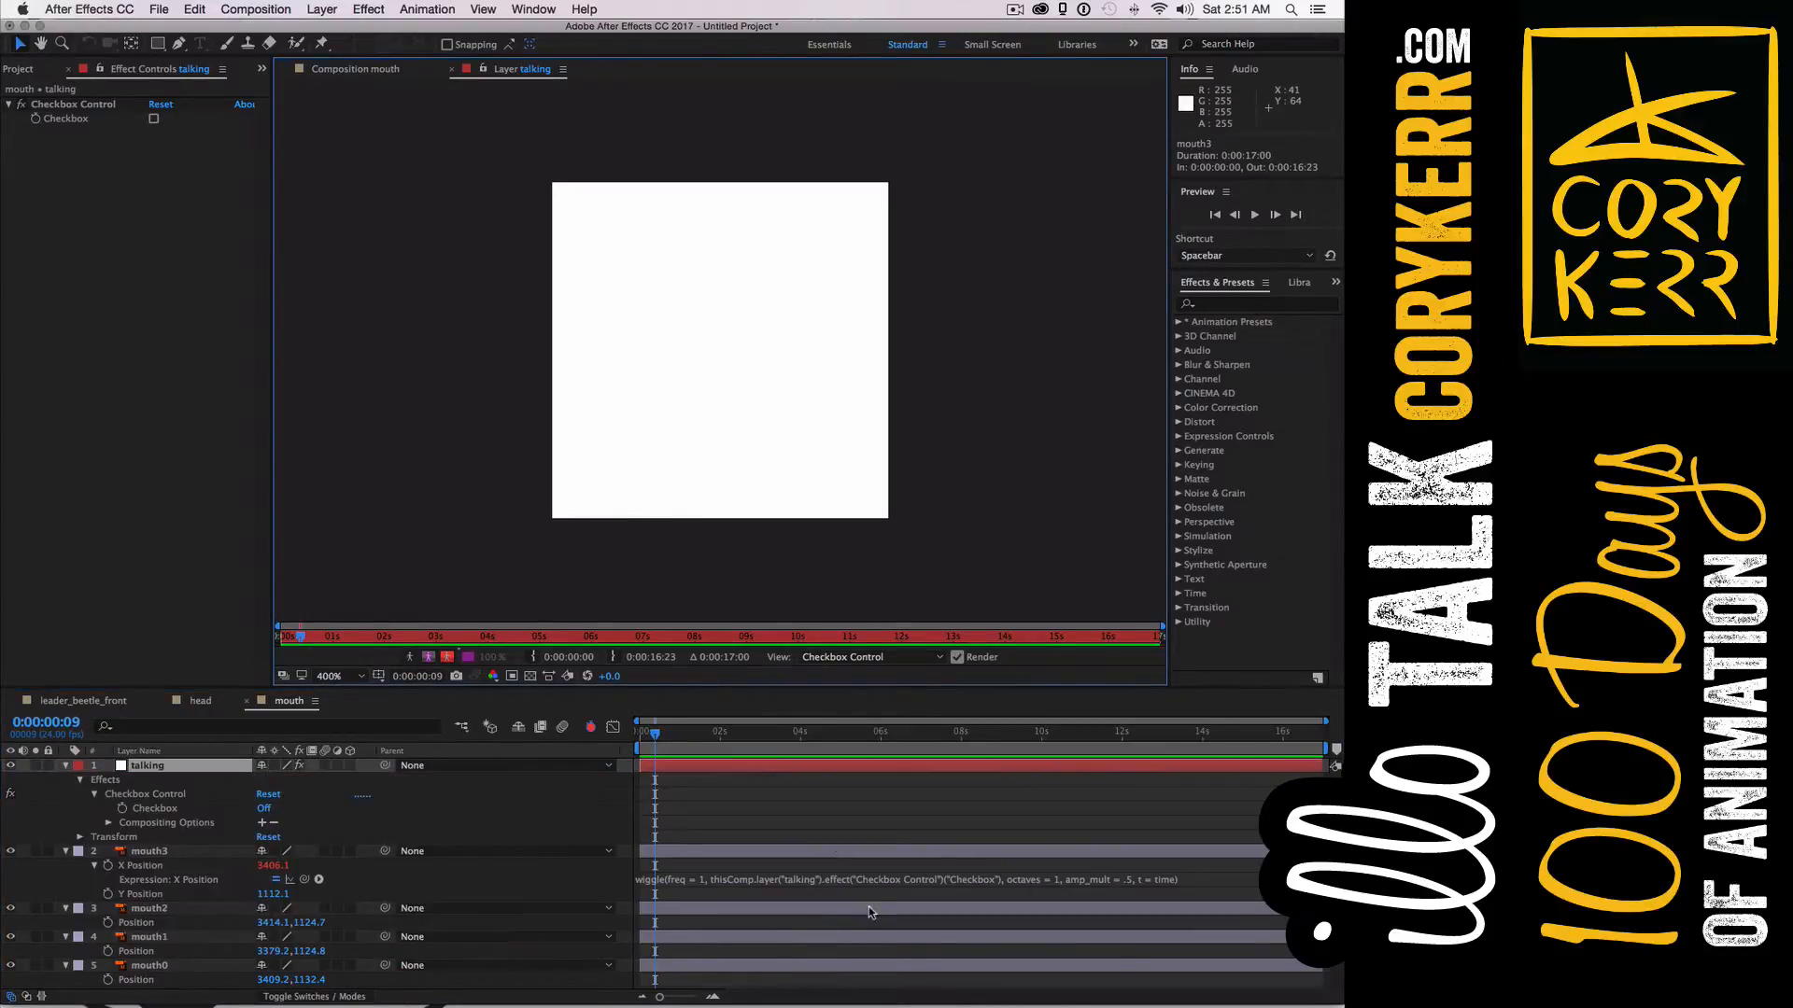
Return to the first frame, close the mouth composition's timeline and preview the motion in the head composition
{"action": "left_click_drag", "start_coordinate": [654, 733], "coordinate": [638, 738]}
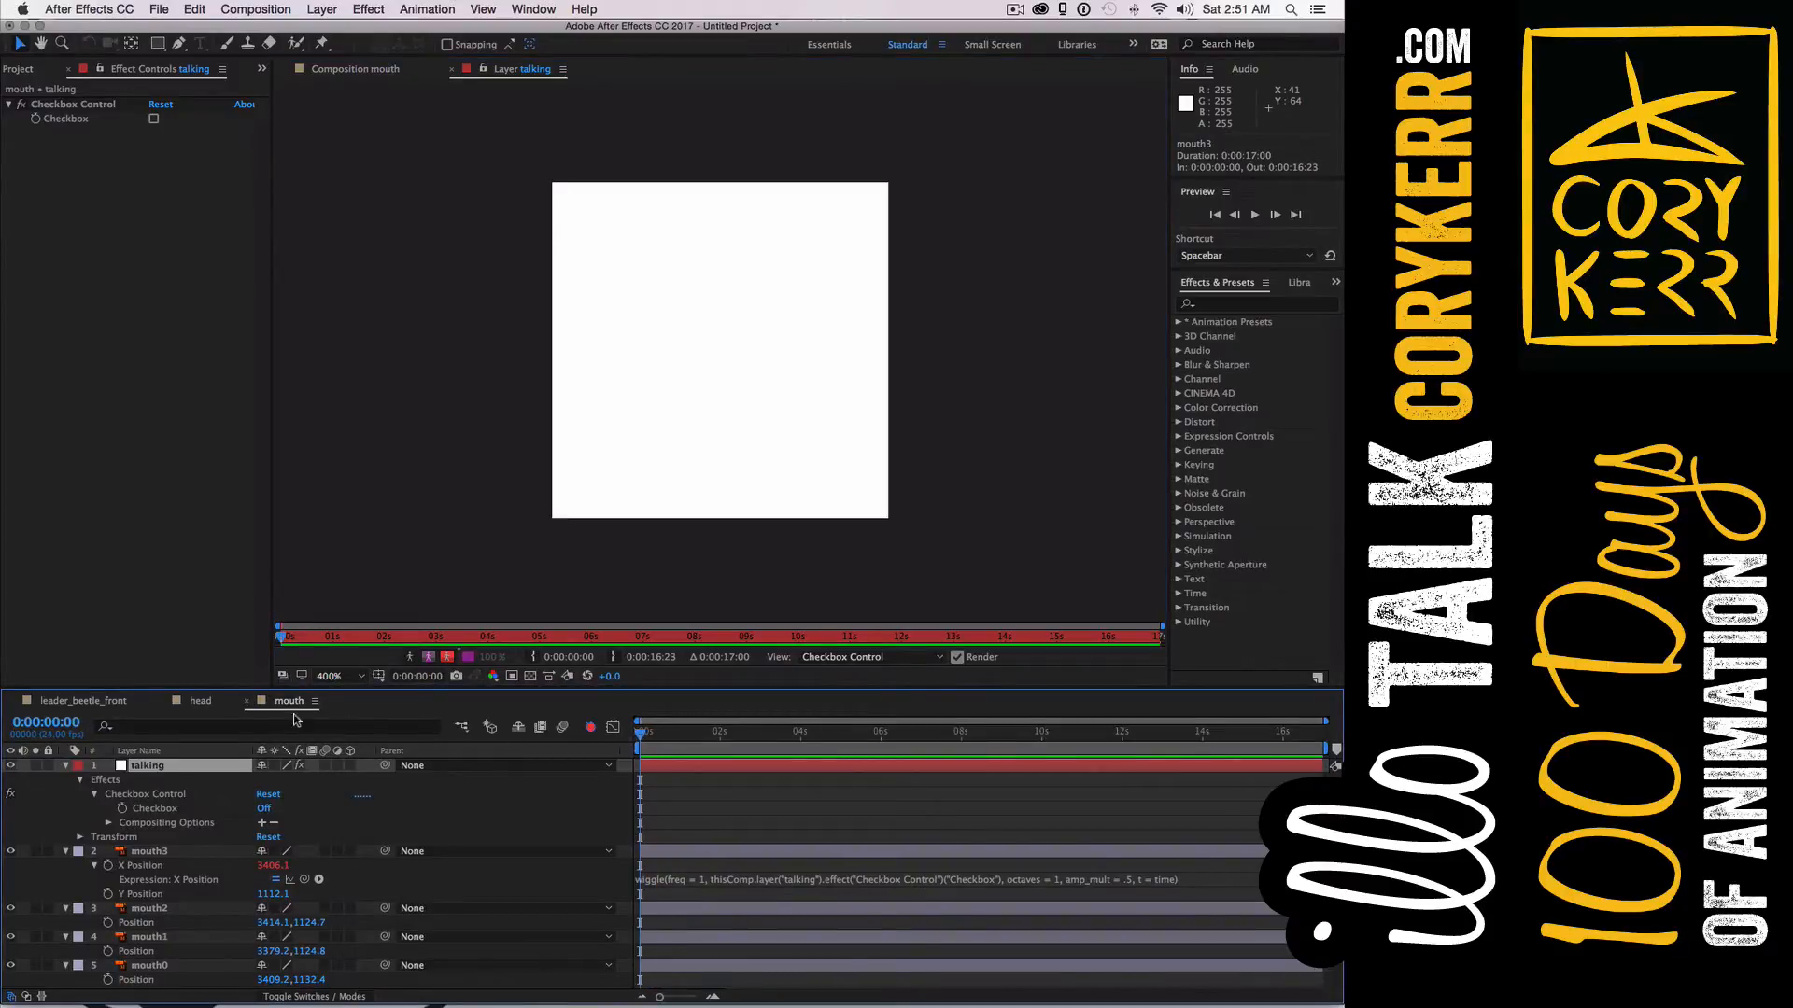
{"action": "left_click", "coordinate": [248, 701]}
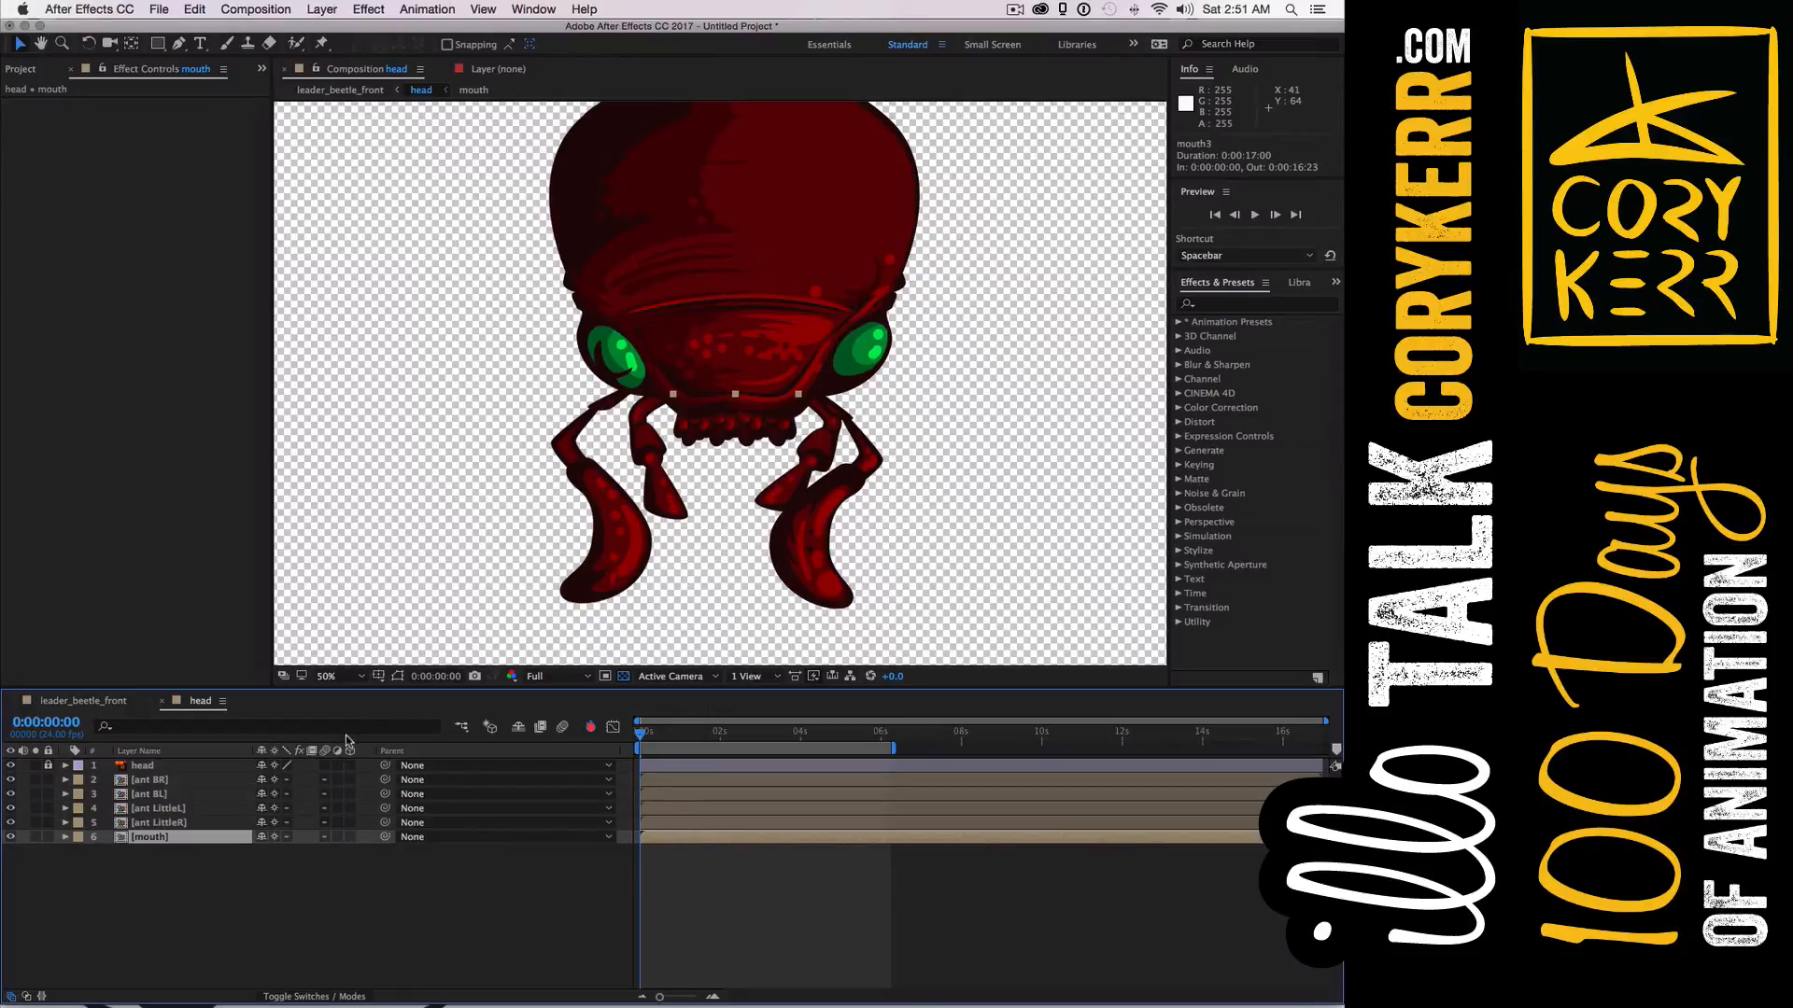
{"action": "key", "text": "space"}
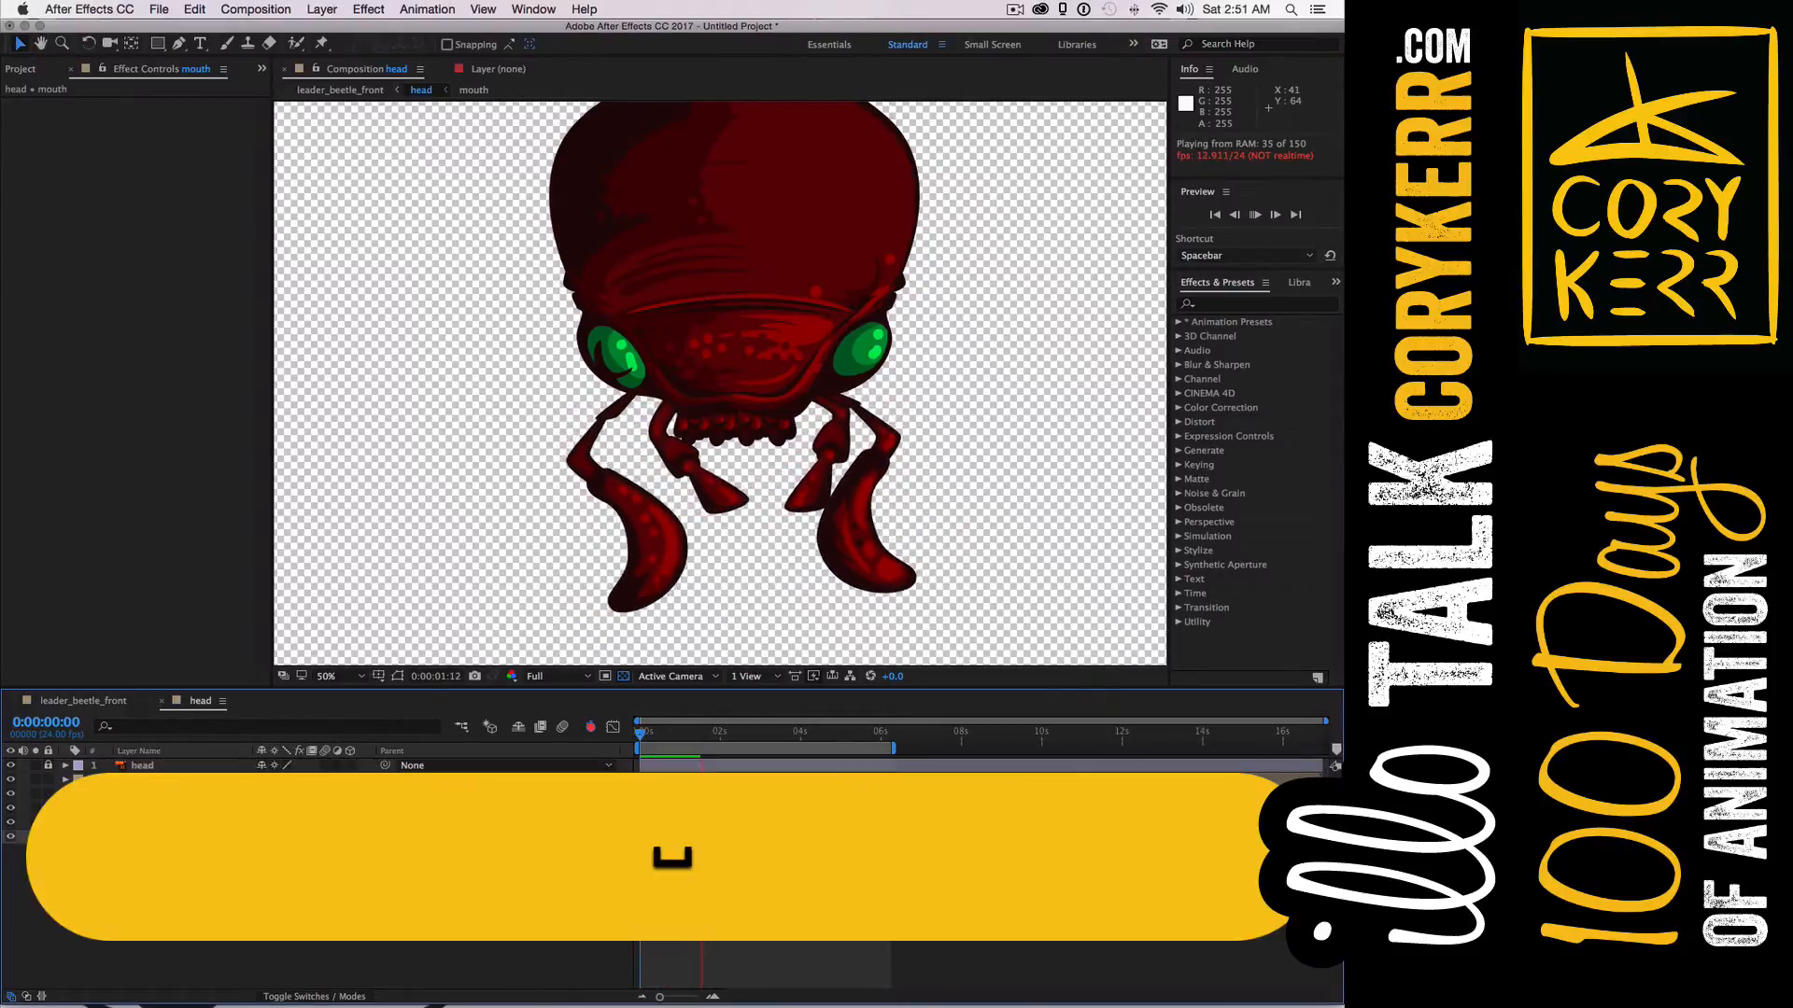
{"action": "key", "text": "space"}
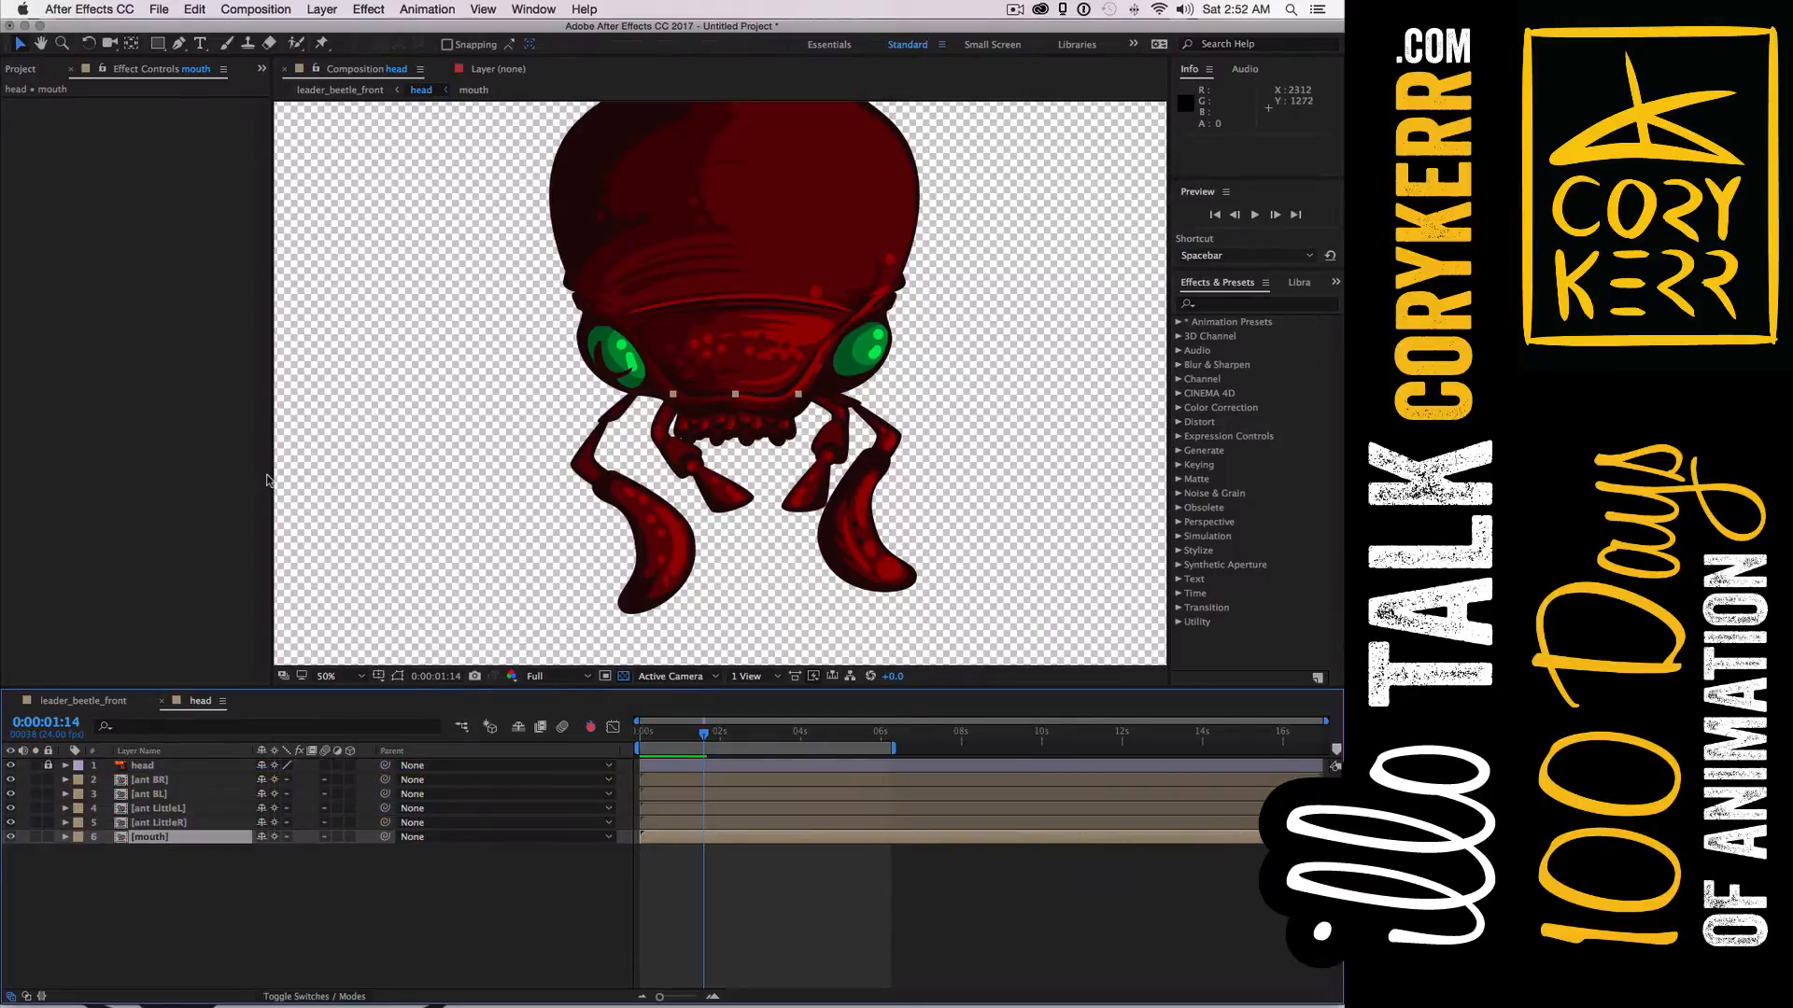
{"action": "key", "text": "F3"}
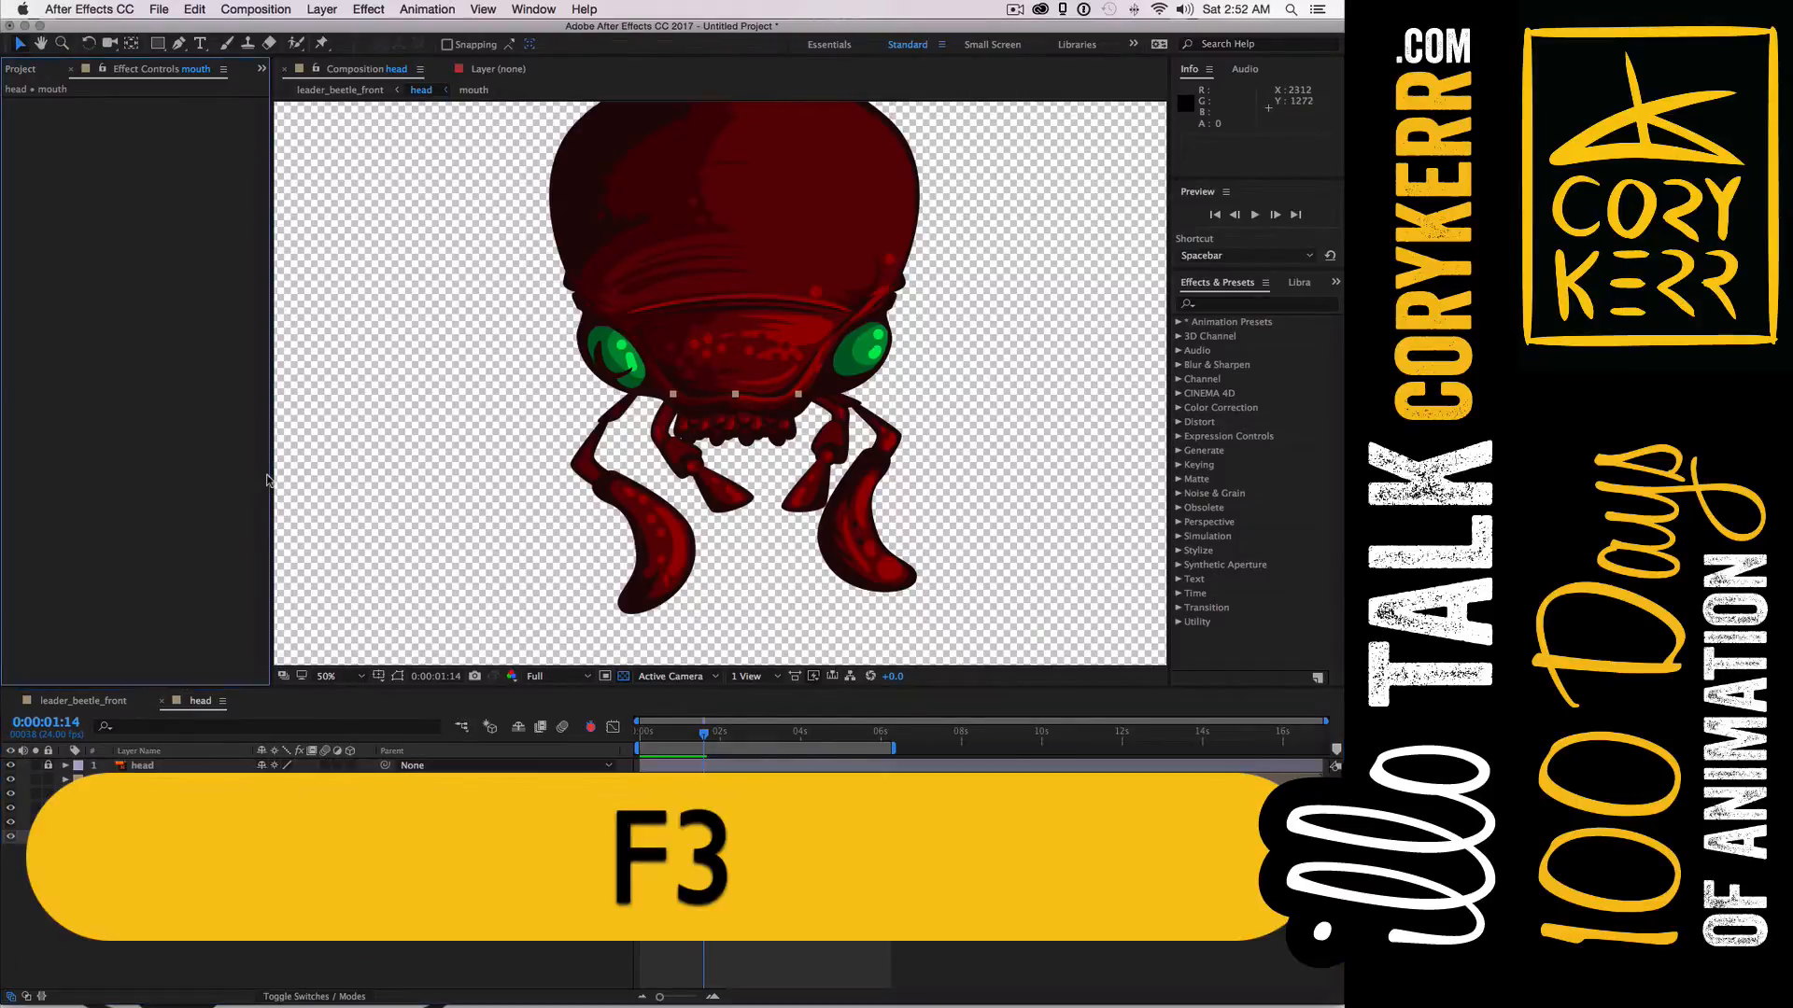
{"action": "left_click", "coordinate": [224, 70]}
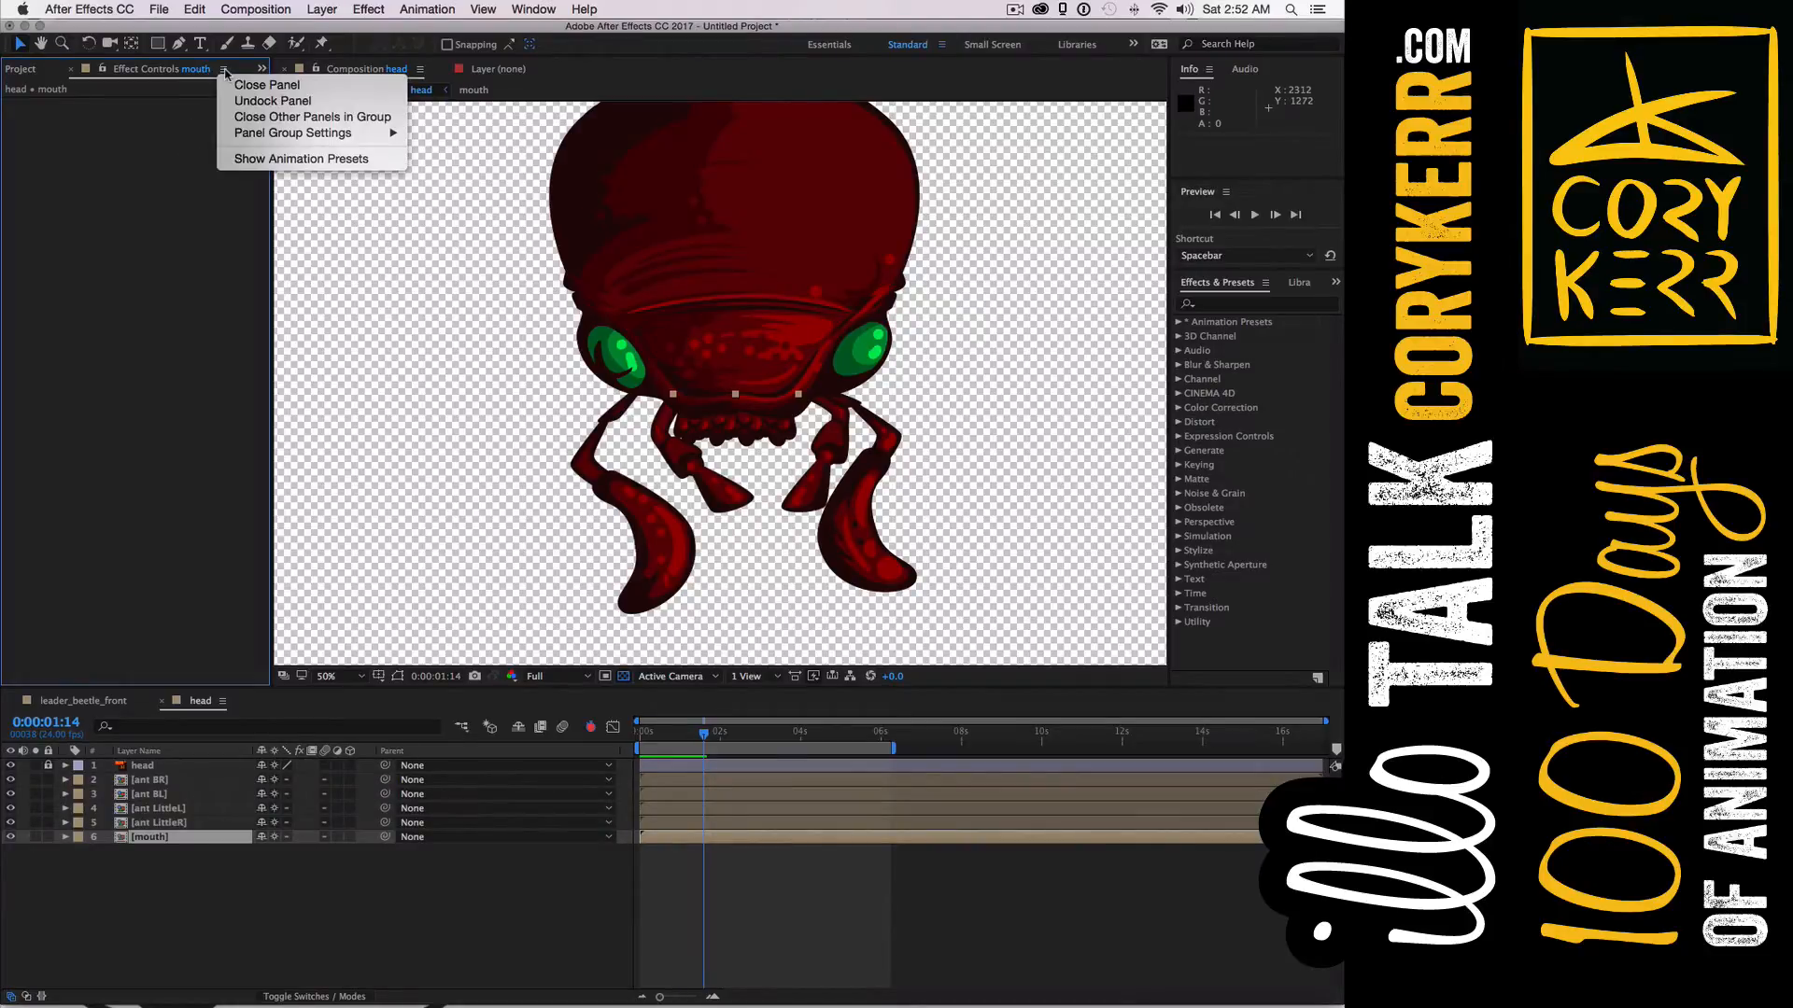
{"action": "left_click", "coordinate": [233, 223]}
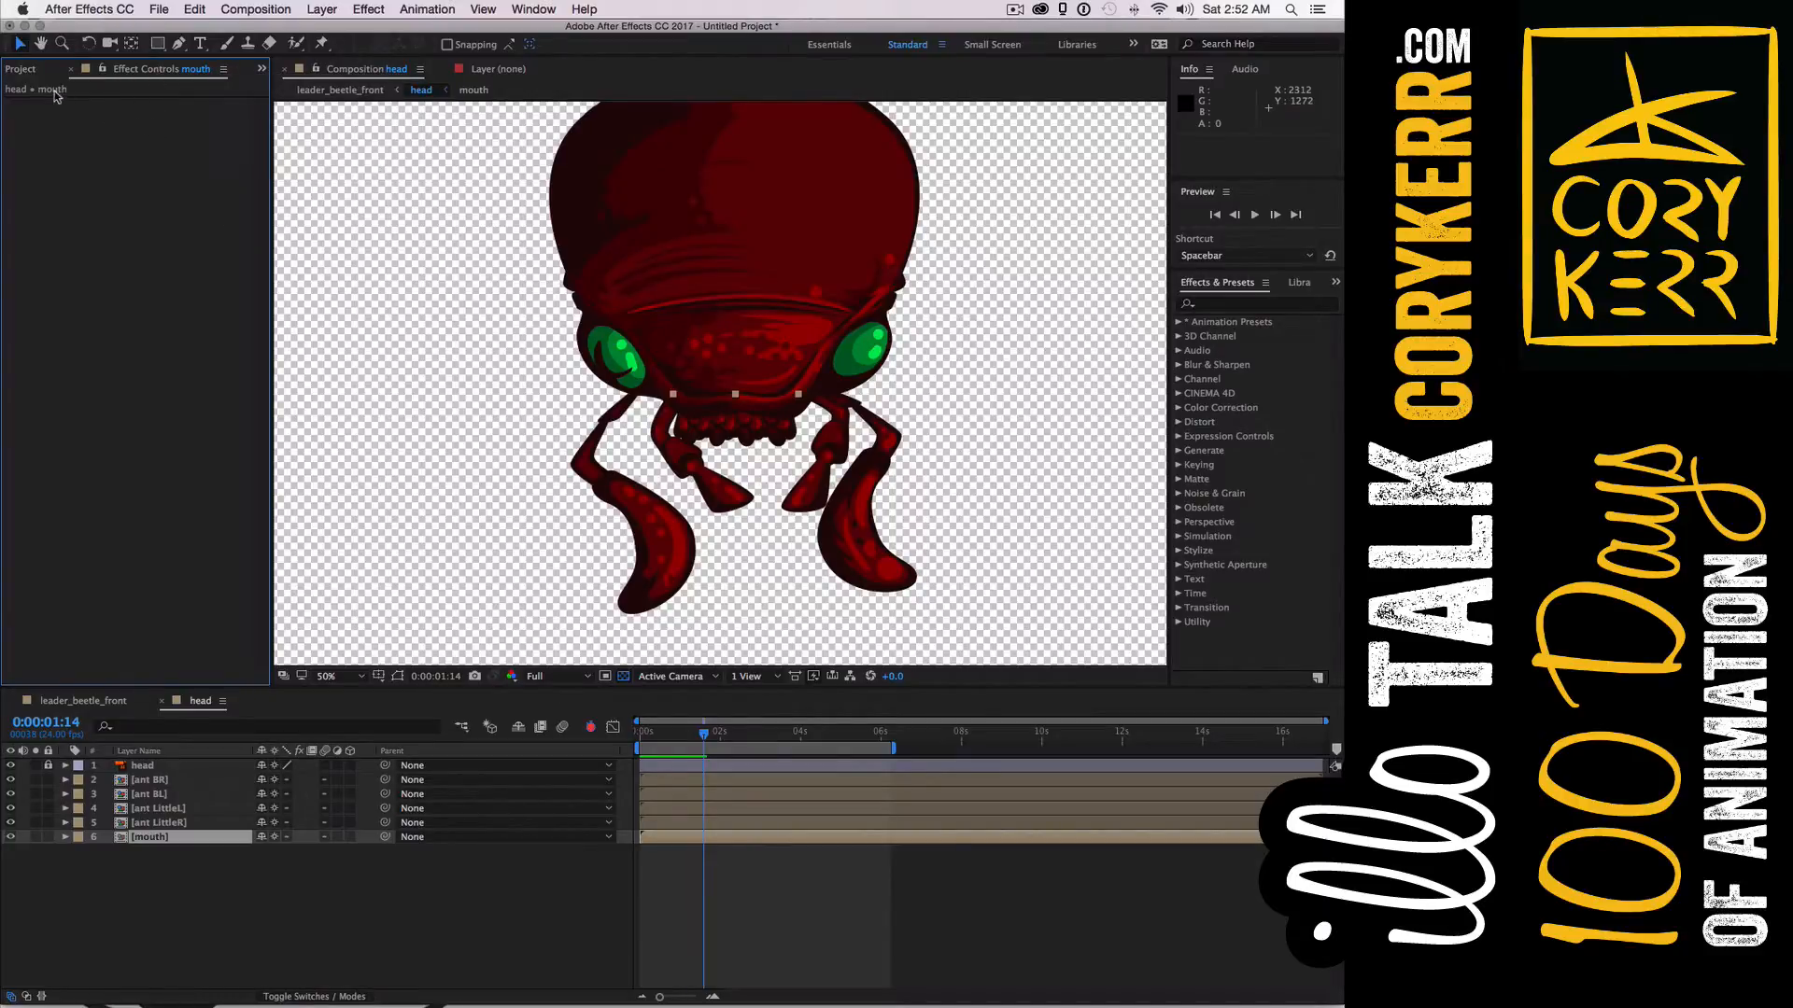
Reopen the nested mouth composition and keyframe the talking layer's Checkbox to On at 0:00:01:14
{"action": "double_click", "coordinate": [199, 841]}
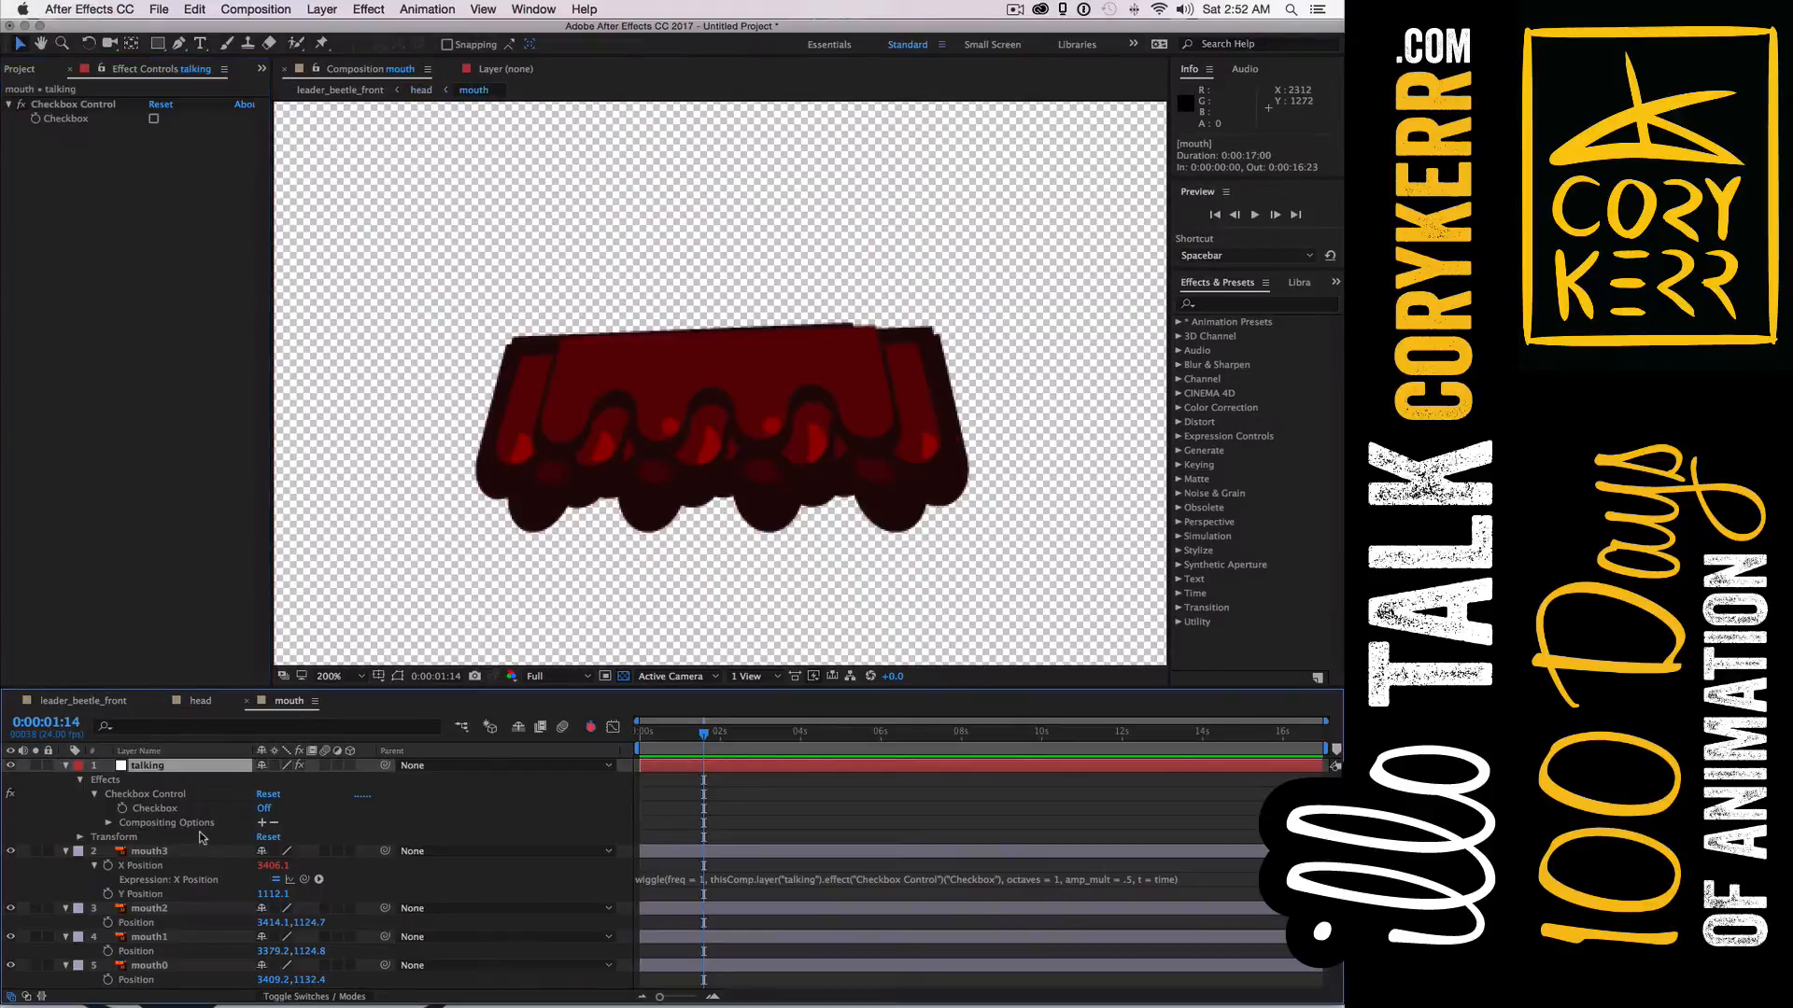
{"action": "left_click", "coordinate": [153, 119]}
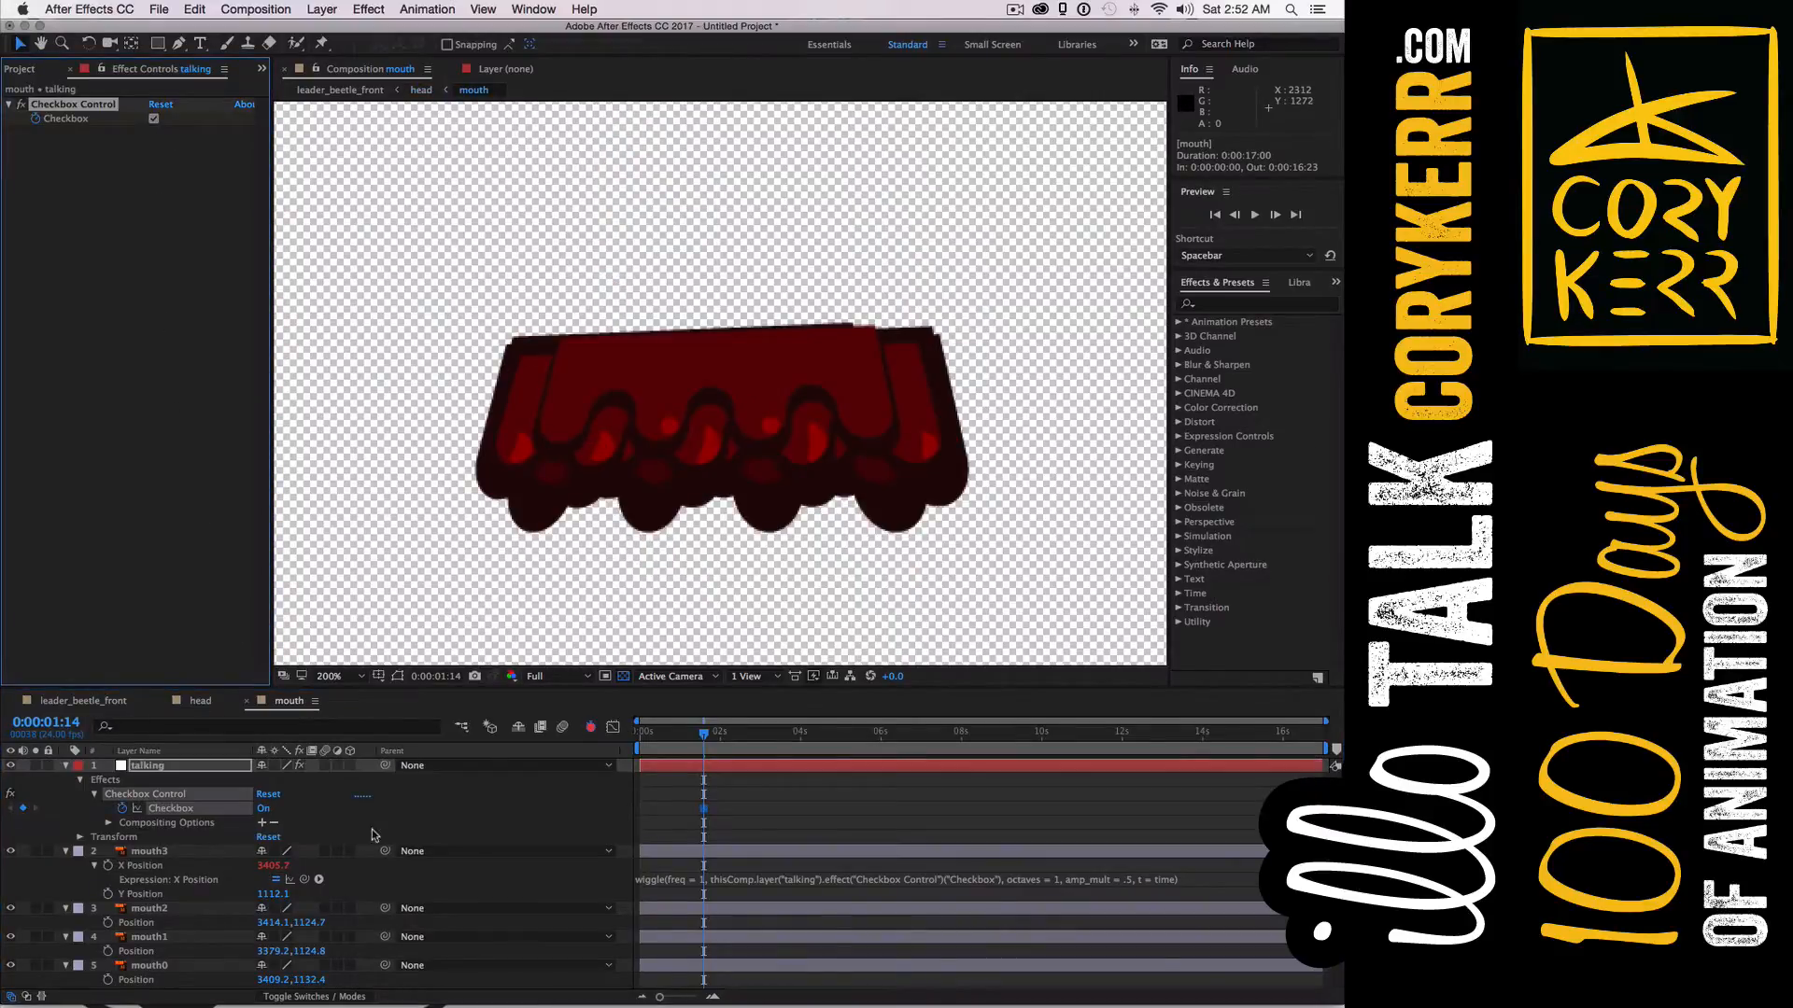
Preview the mouth composition's motion from 0:00:00:13 across the Checkbox keyframe
{"action": "left_click_drag", "start_coordinate": [703, 749], "coordinate": [662, 750]}
{"action": "key", "text": "space"}
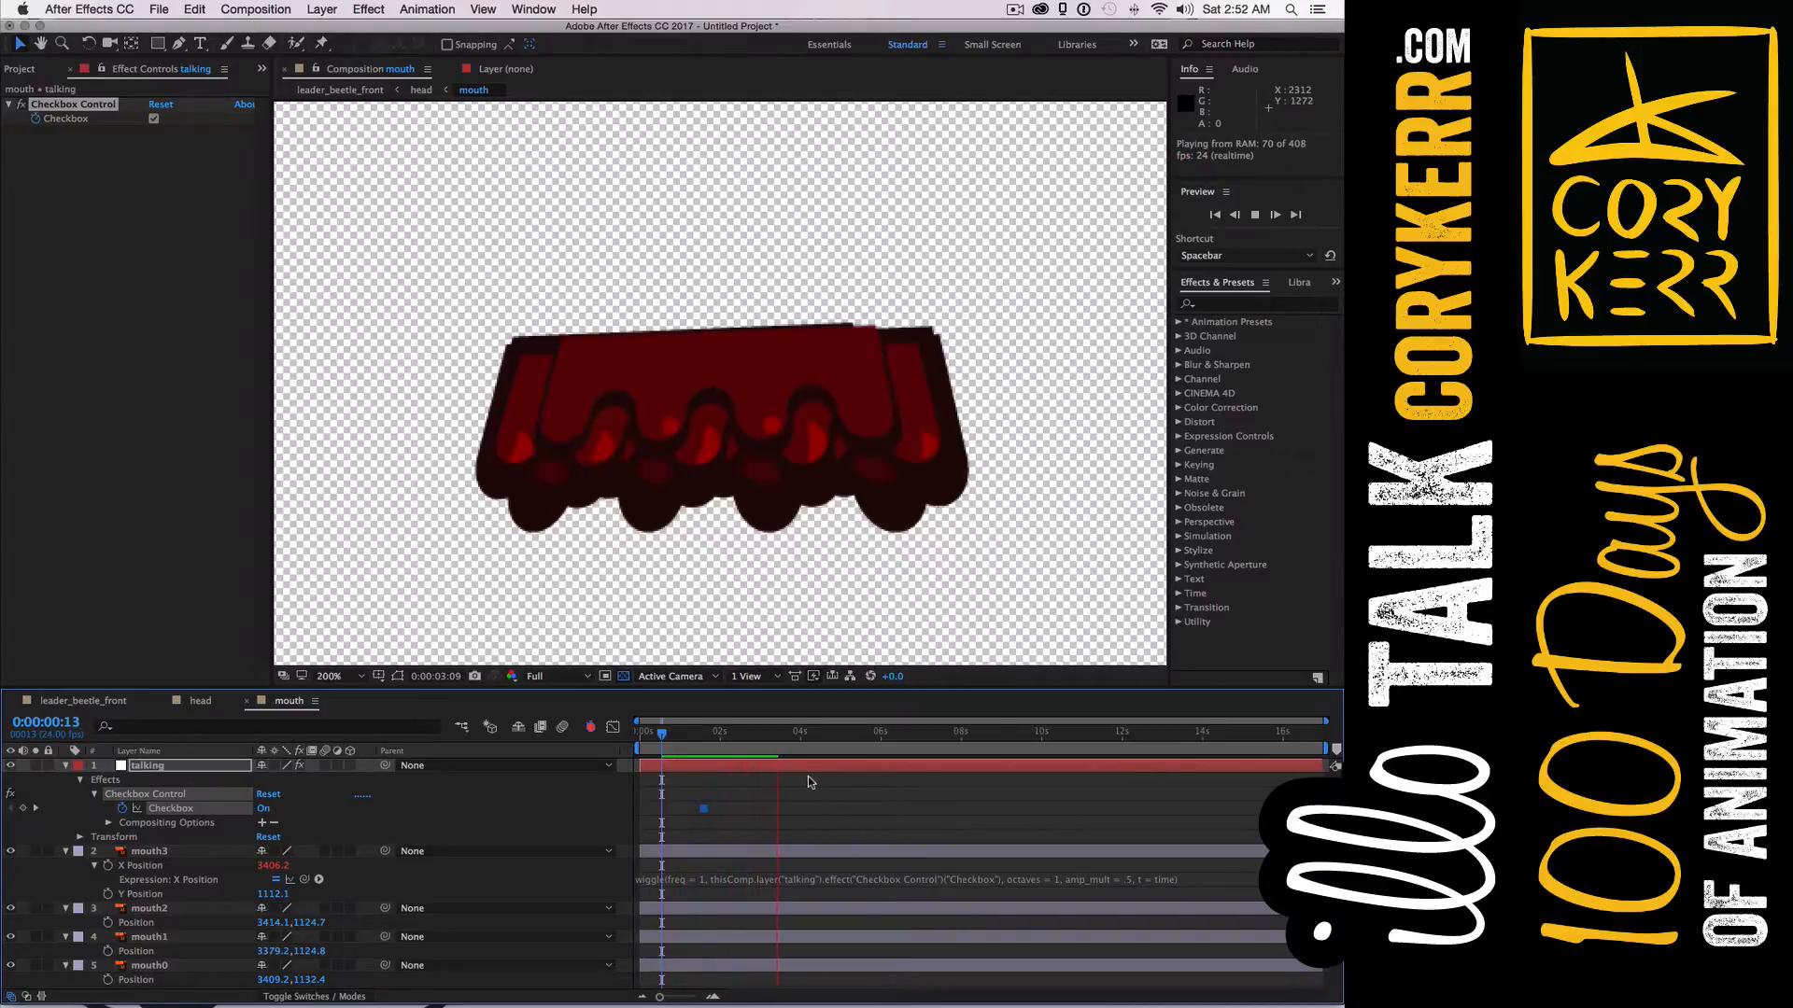
{"action": "key", "text": "space"}
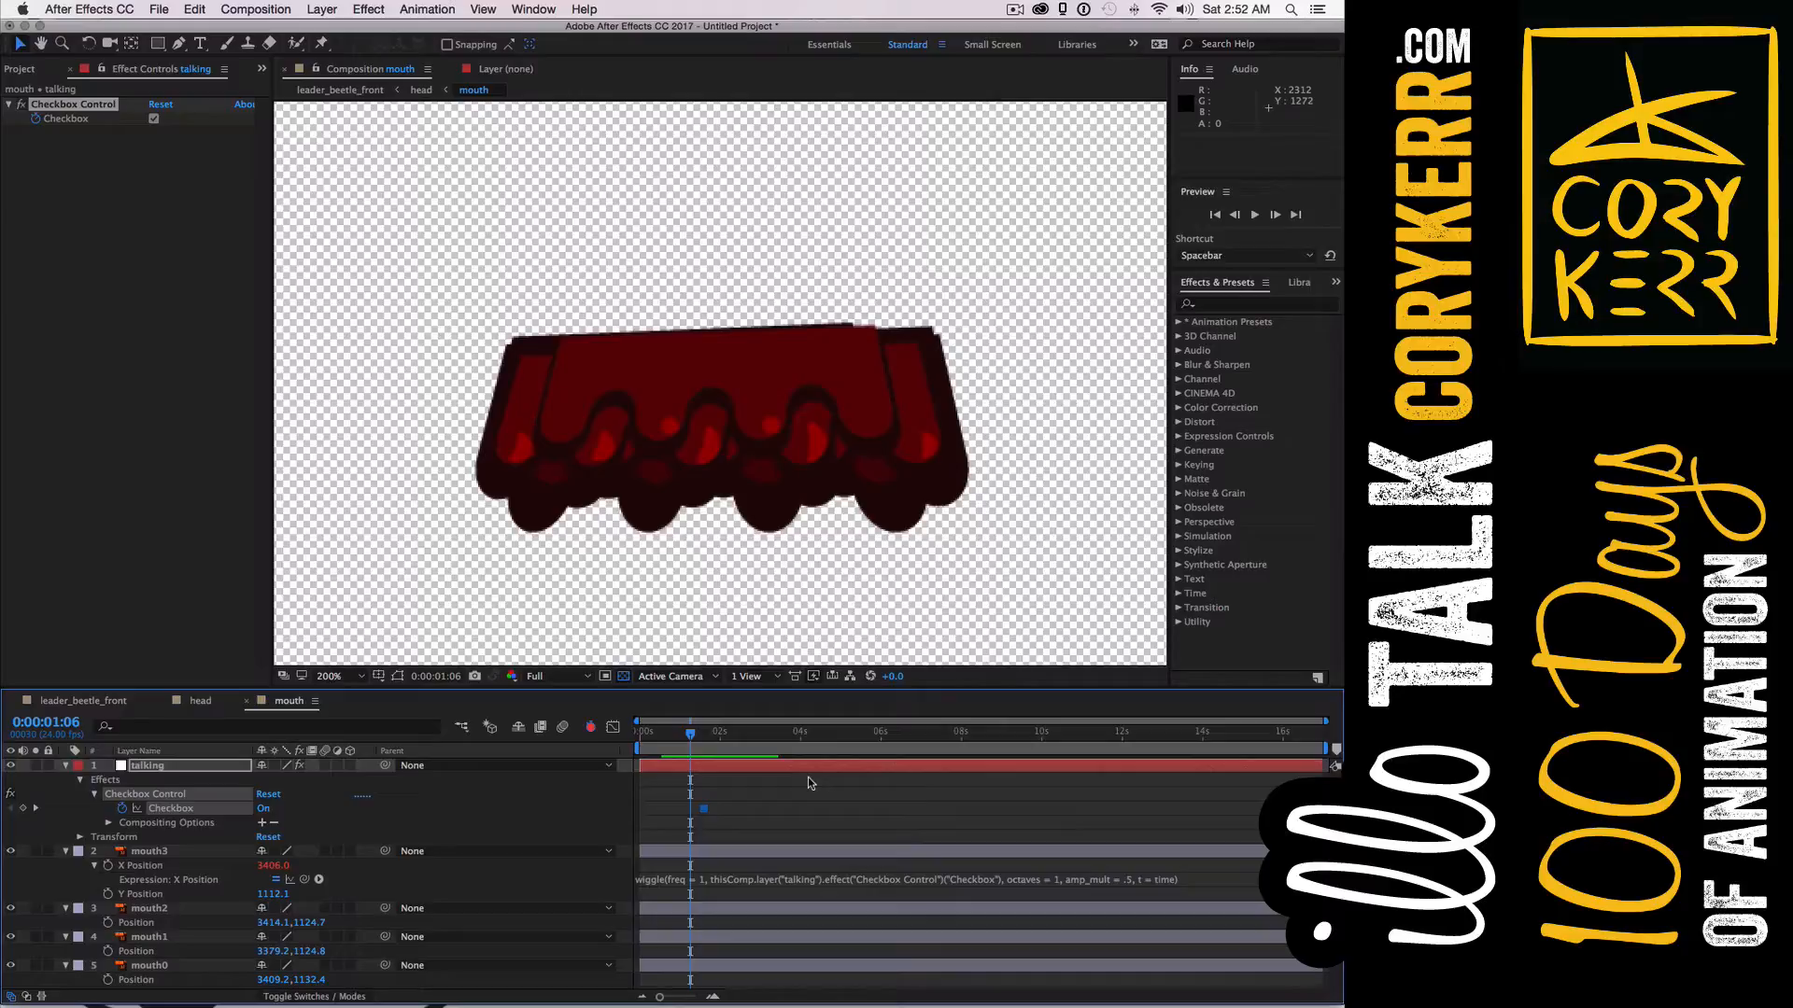
Replace mouth3's X Position expression with "wiggle(freq = 1, amp = 30, octaves = 1, amp_mult = .5, t = time)"
{"action": "left_click", "coordinate": [792, 882]}
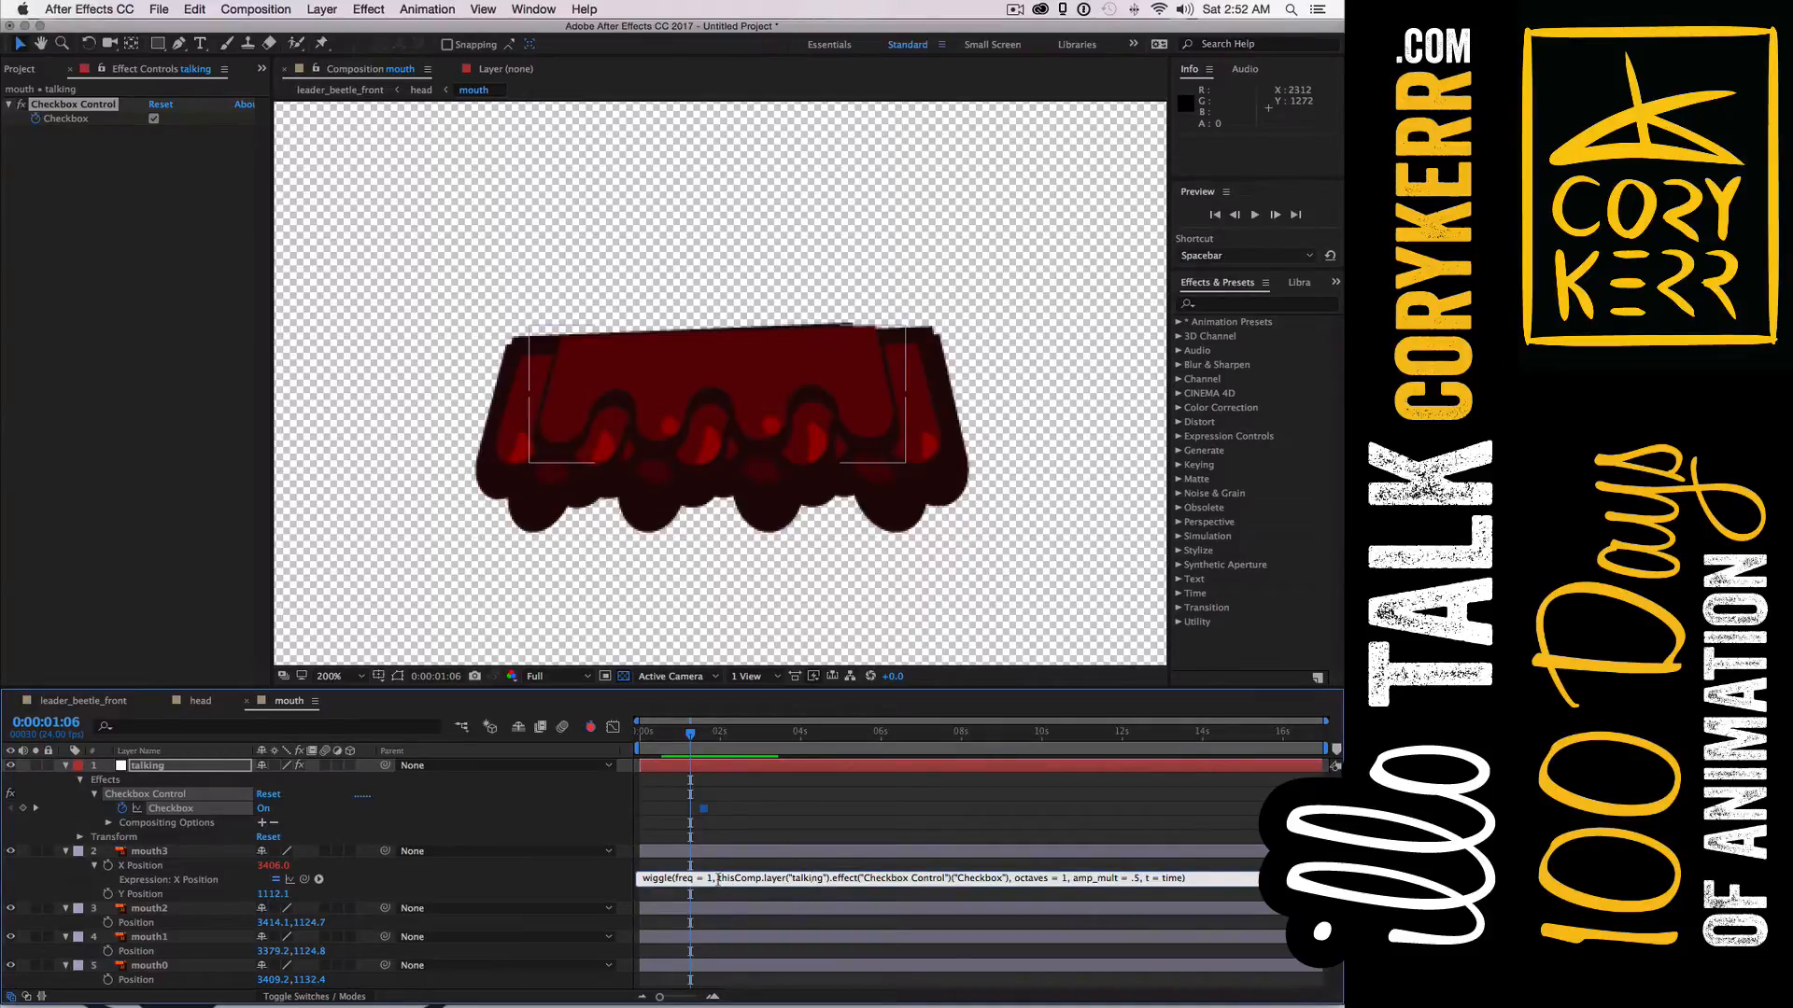
{"action": "key", "text": "super+a"}
{"action": "type", "text": "wiggle(freq = 1, amp = 30, octaves = 1, amp_mult = .5, t = time)"}
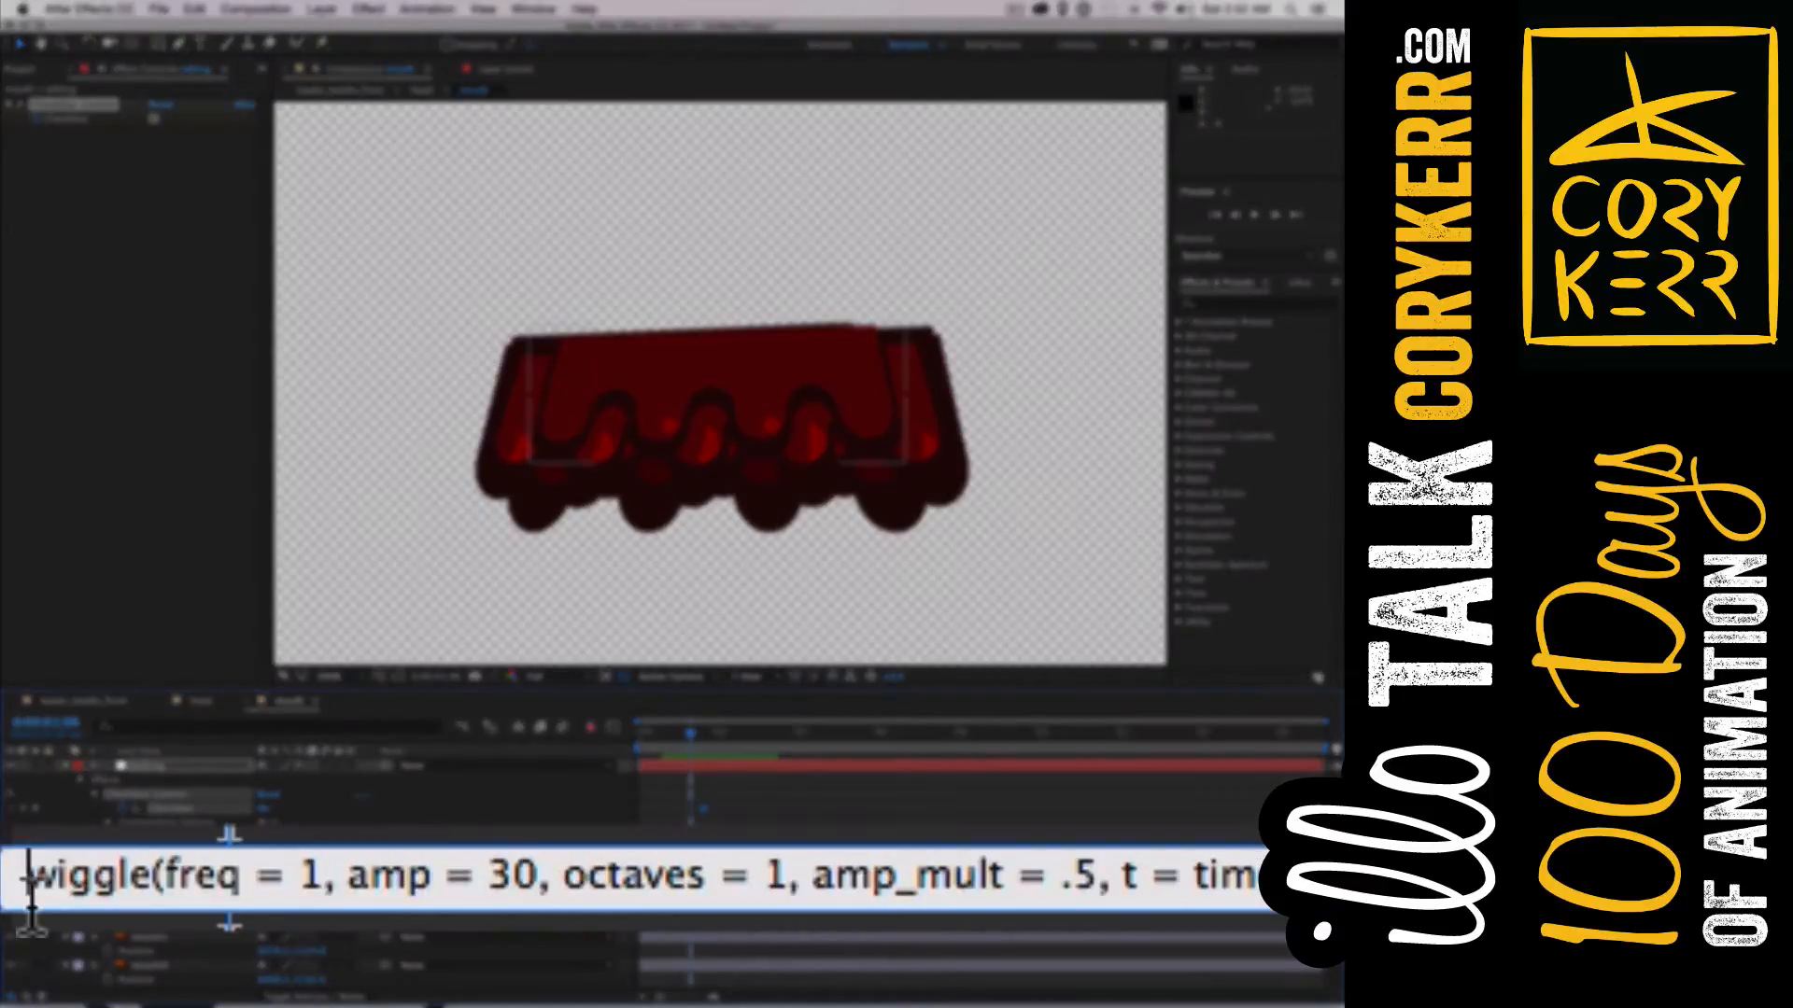
Begin a conditional in mouth3's X Position expression by inserting "if(effect(" directly before wiggle
{"action": "type", "text": "if"}
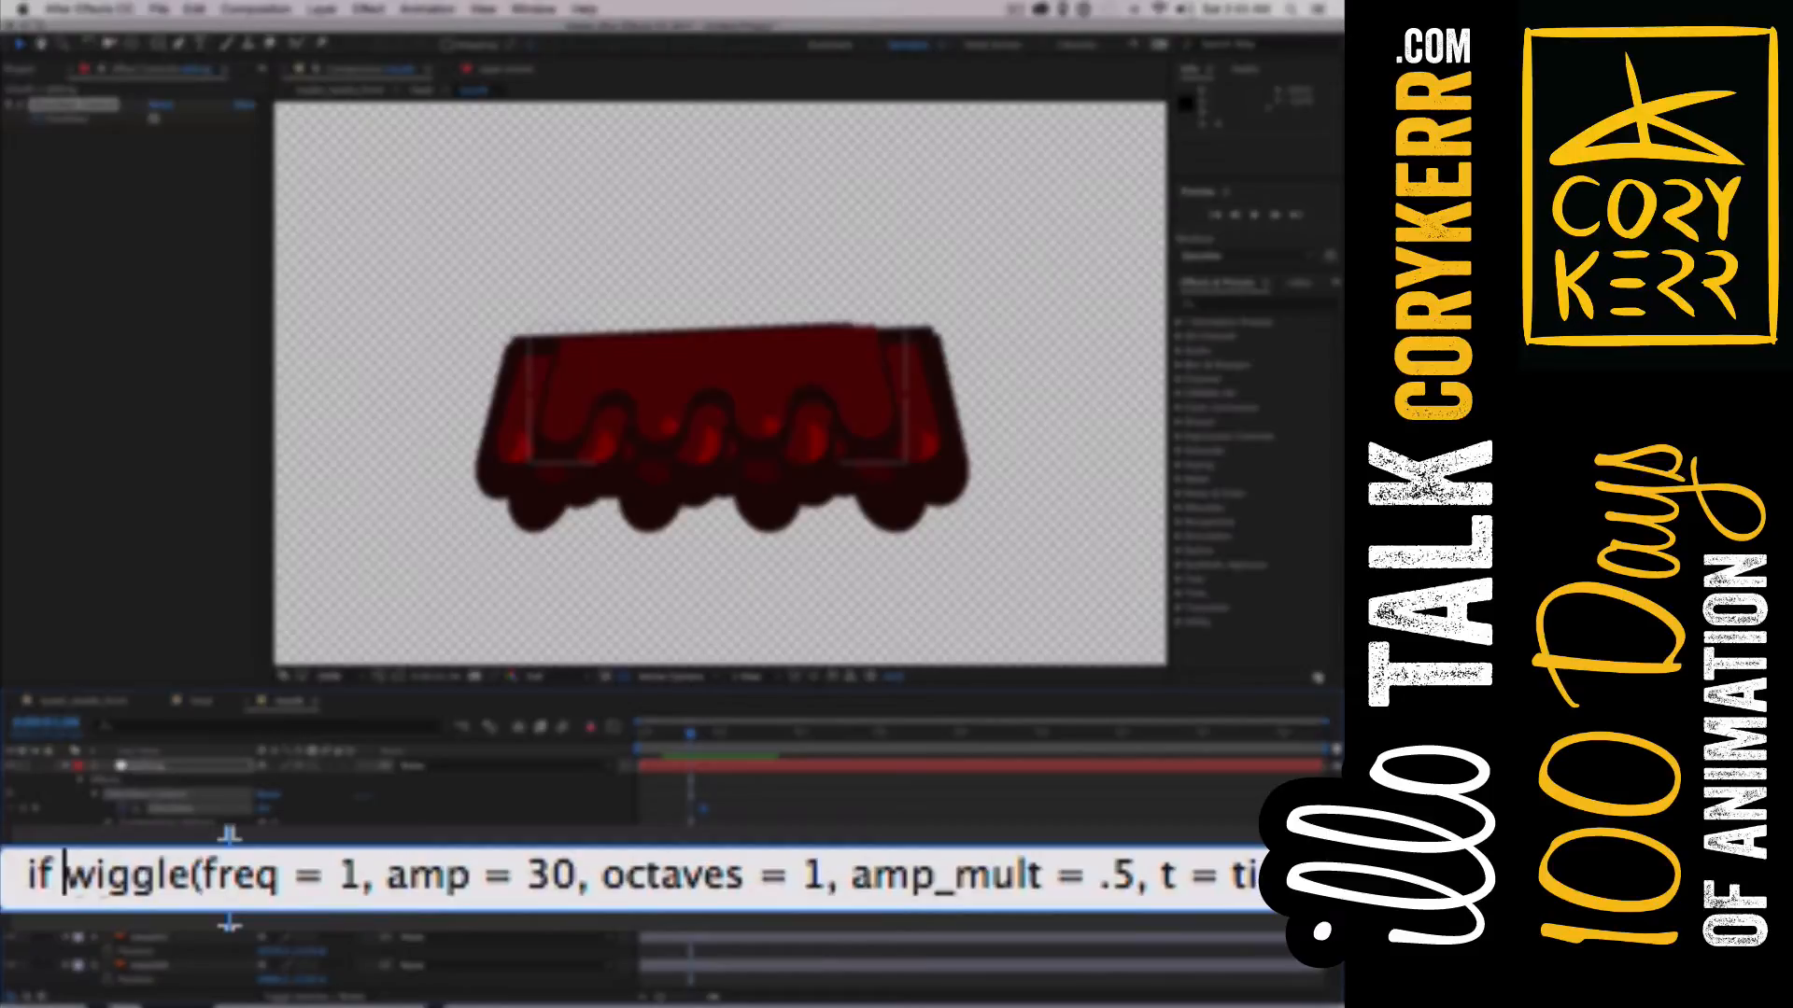
{"action": "key", "text": "BackSpace"}
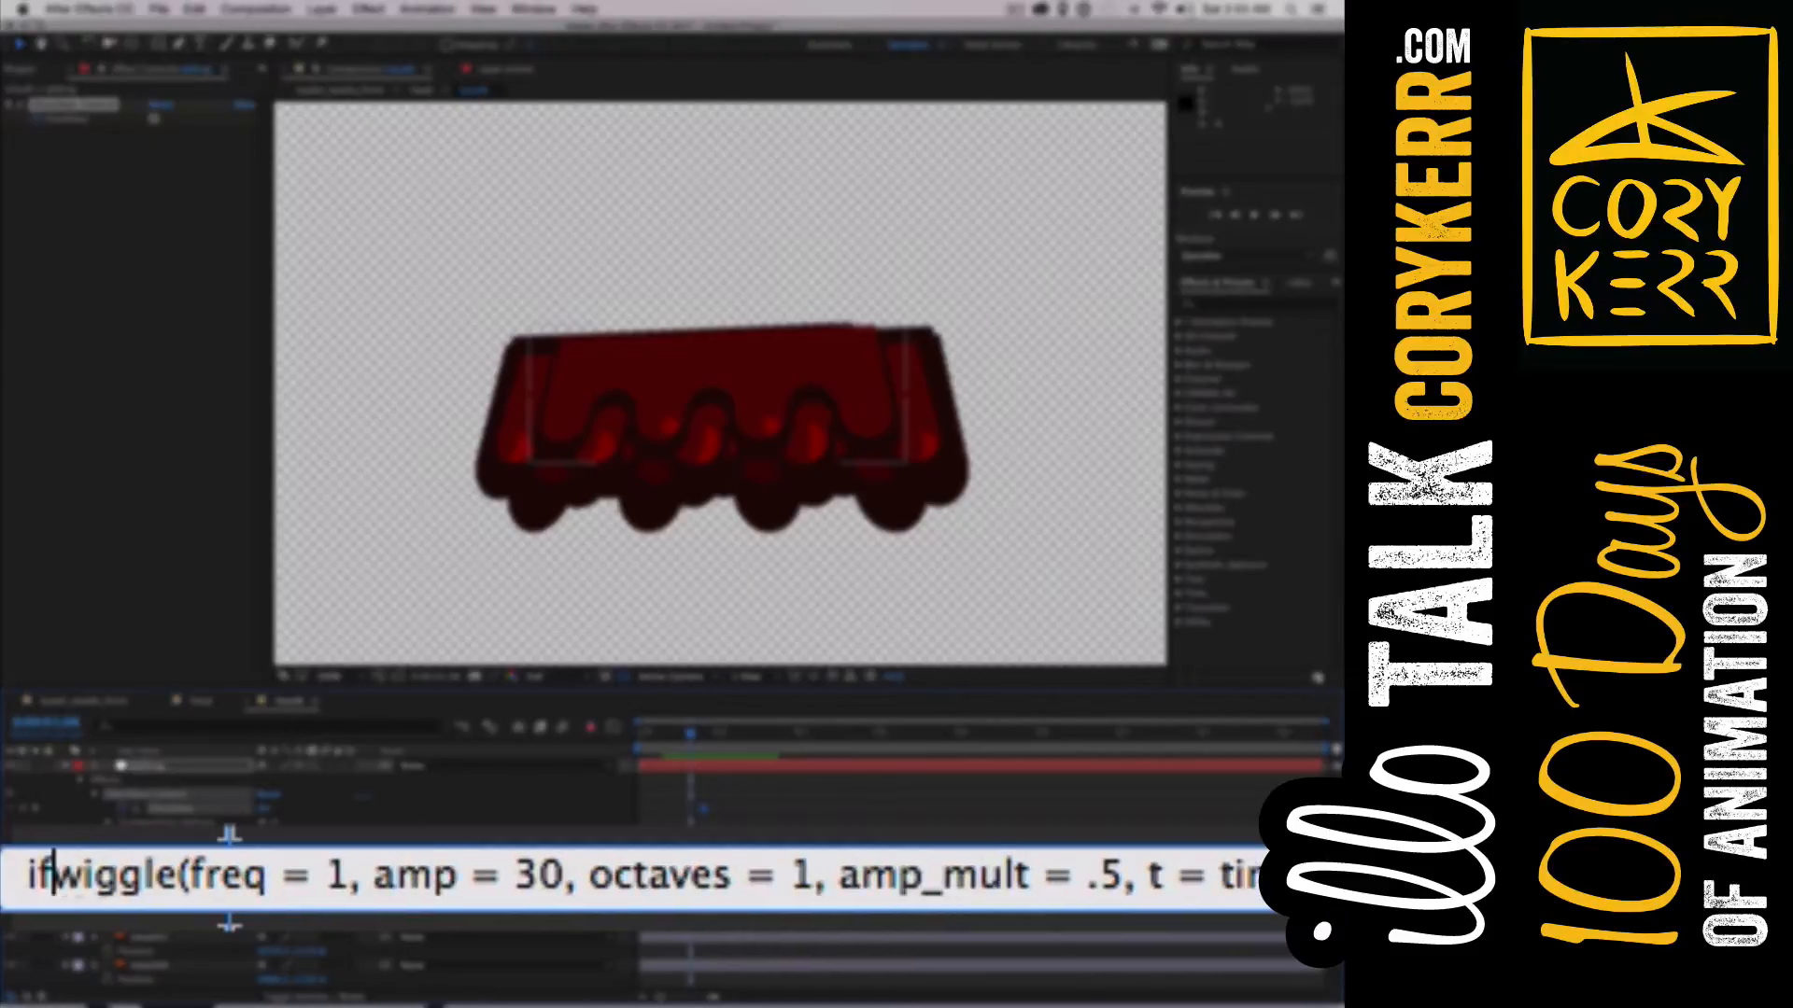
{"action": "type", "text": "("}
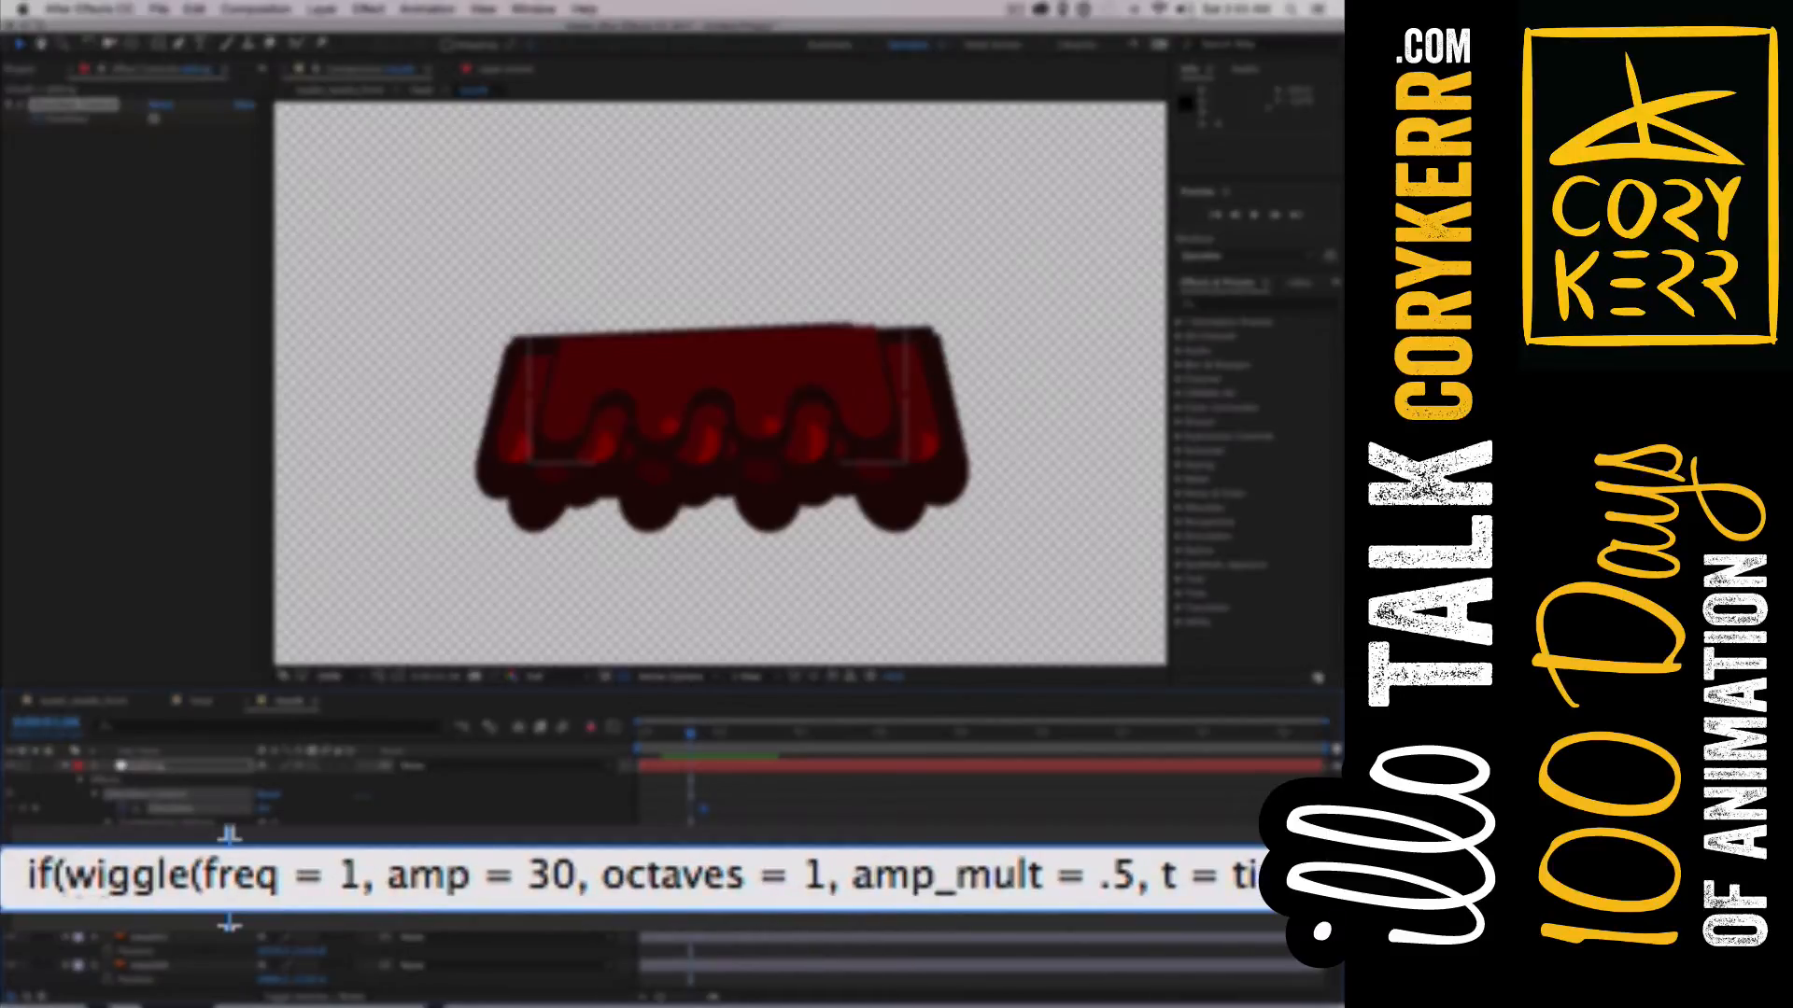
{"action": "type", "text": "rffect"}
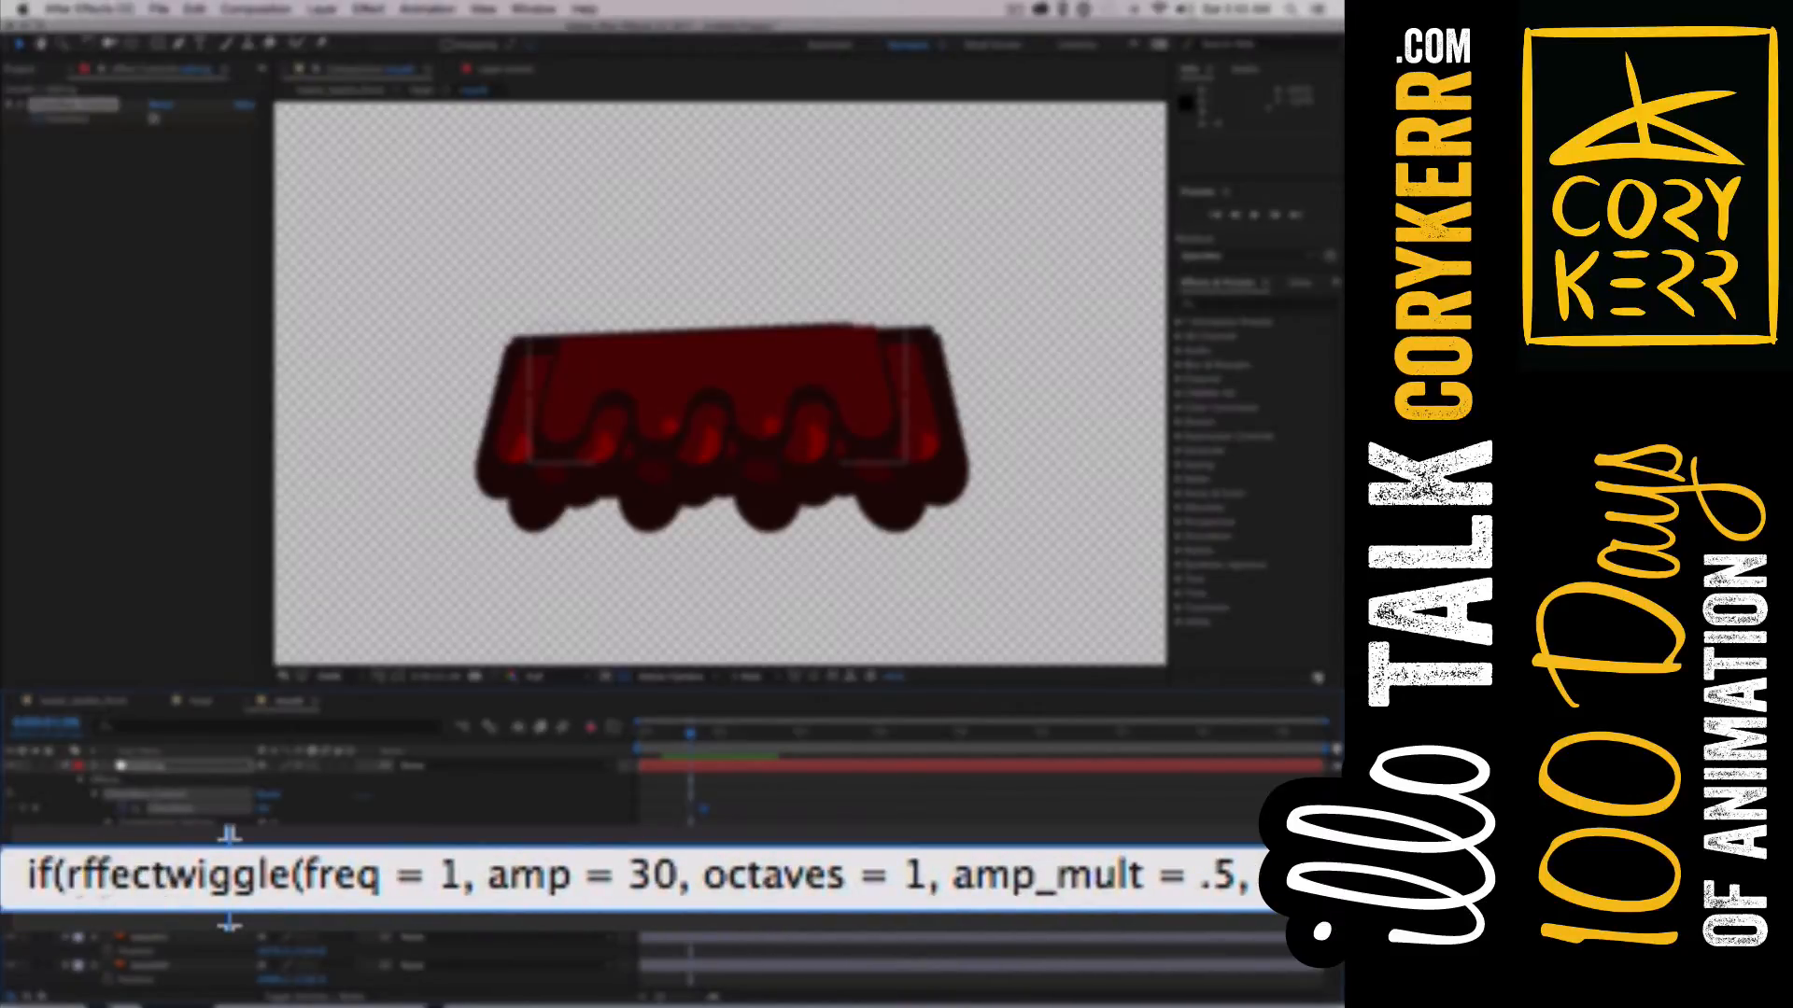
{"action": "key", "text": "Left"}
{"action": "key", "text": "Left"}
{"action": "key", "text": "Left"}
{"action": "key", "text": "Left"}
{"action": "key", "text": "Left"}
{"action": "key", "text": "BackSpace"}
{"action": "type", "text": "e"}
{"action": "key", "text": "Right"}
{"action": "key", "text": "Right"}
{"action": "key", "text": "Right"}
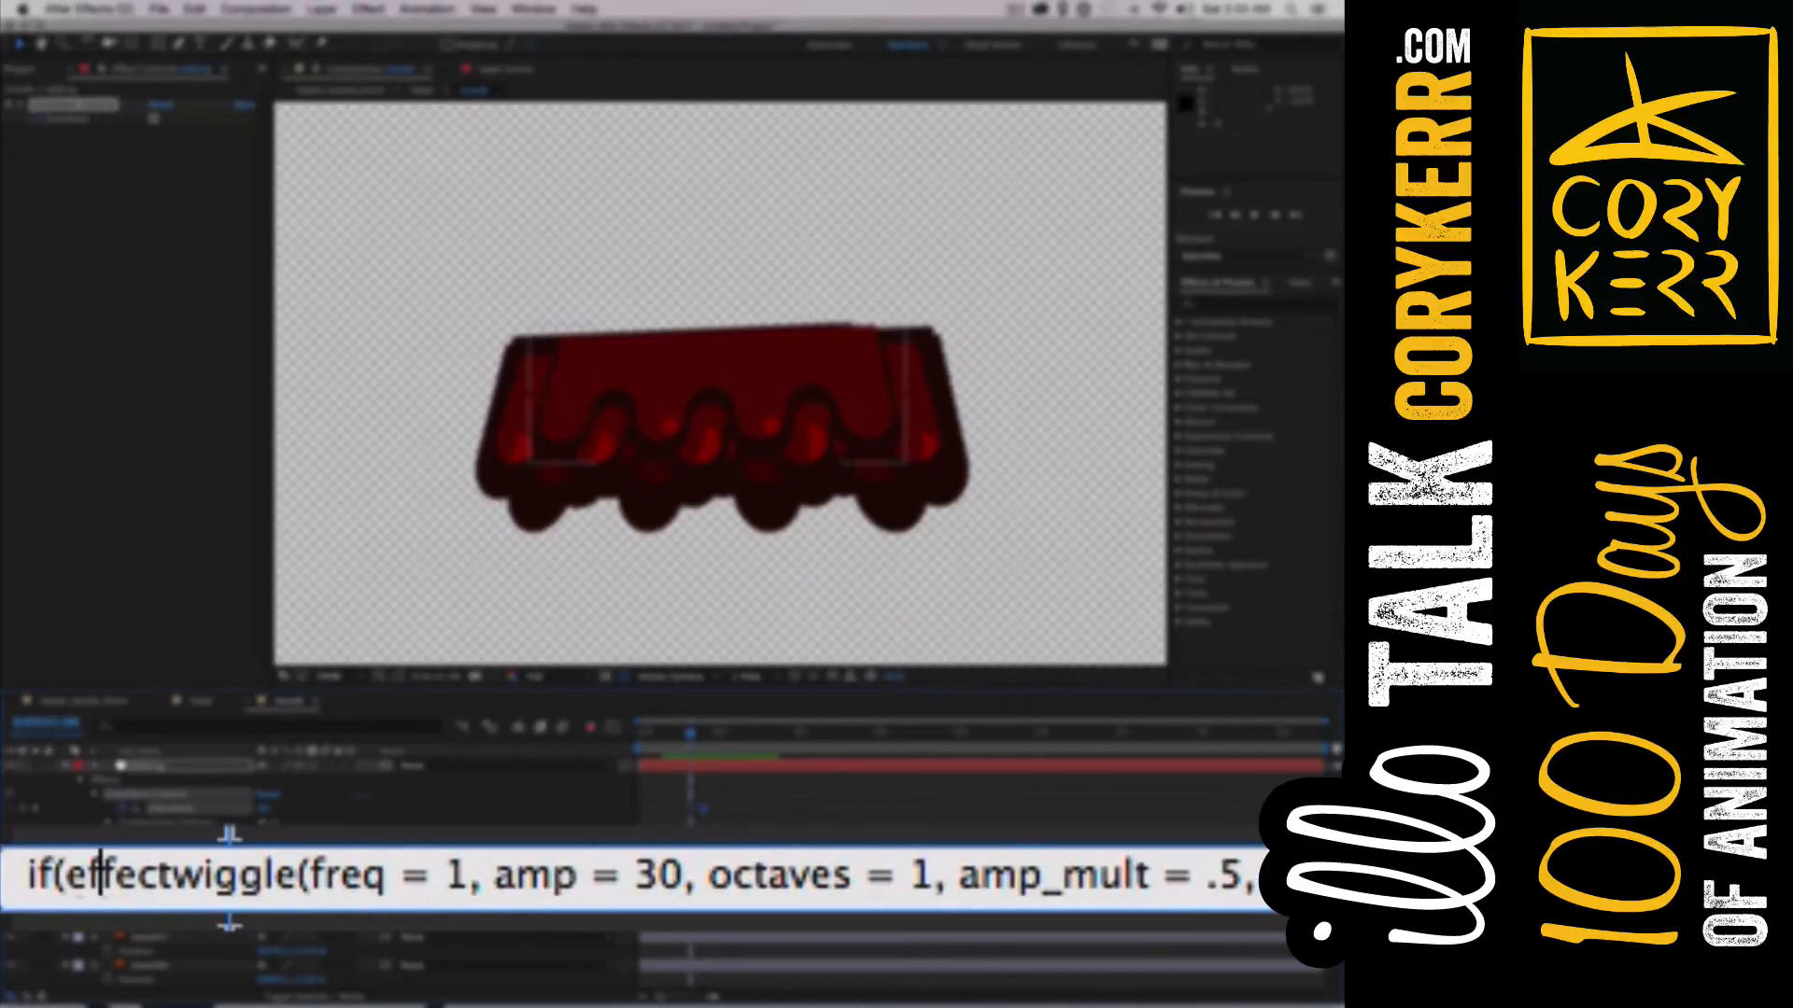
{"action": "key", "text": "Right"}
{"action": "key", "text": "Right"}
{"action": "type", "text": "("}
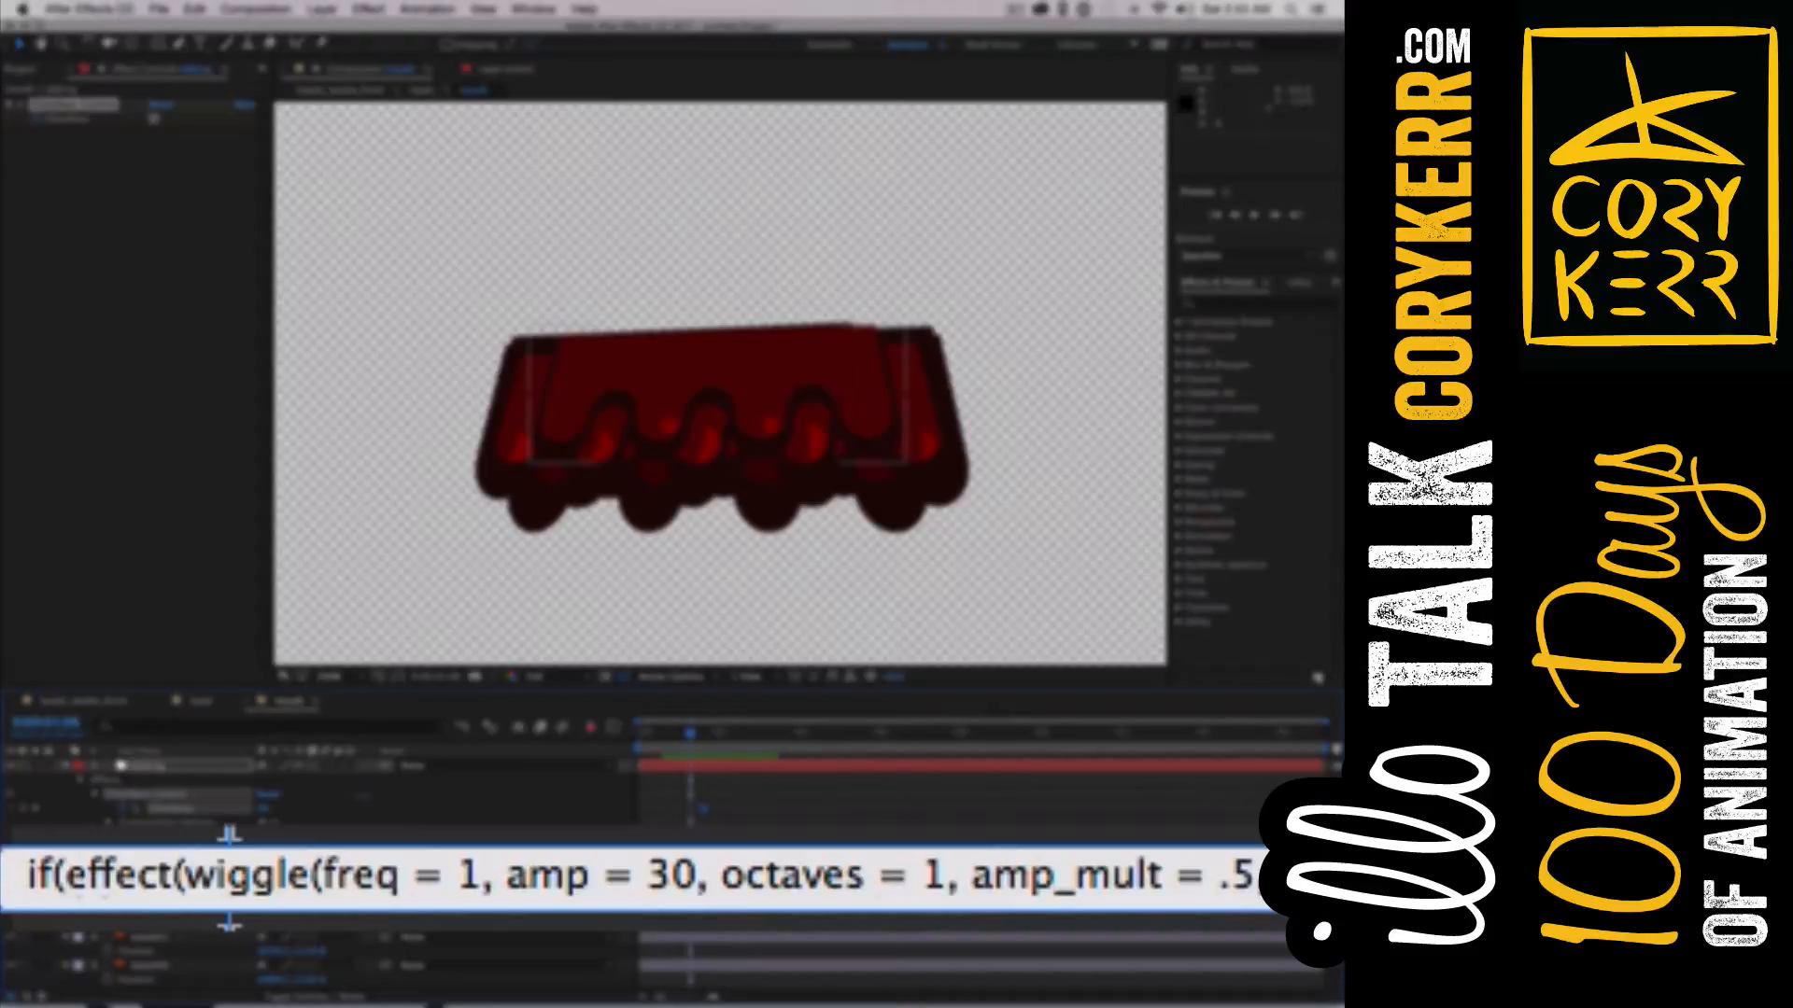
Close the effect name after wiggle and open its property argument, making the expression start with "if(effect(wiggle)(("
{"action": "key", "text": "Right"}
{"action": "key", "text": "Right"}
{"action": "key", "text": "Right"}
{"action": "key", "text": "Right"}
{"action": "key", "text": "Right"}
{"action": "key", "text": "Right"}
{"action": "type", "text": ")"}
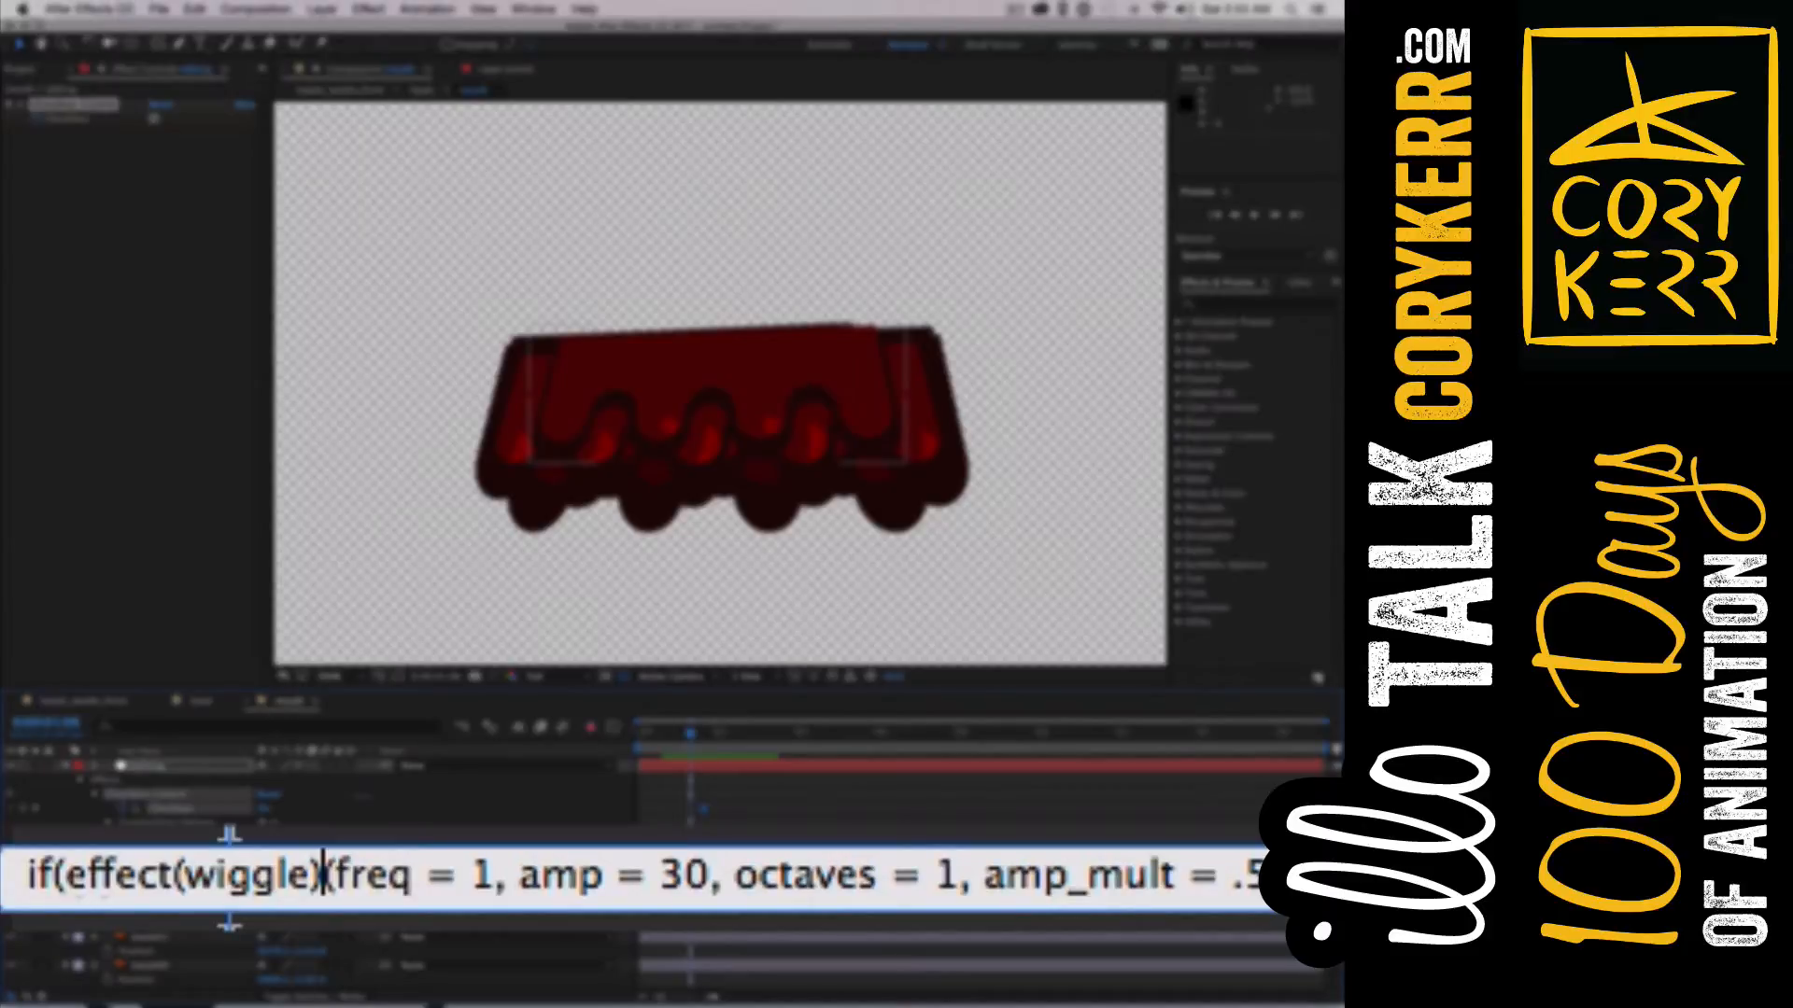
{"action": "type", "text": "("}
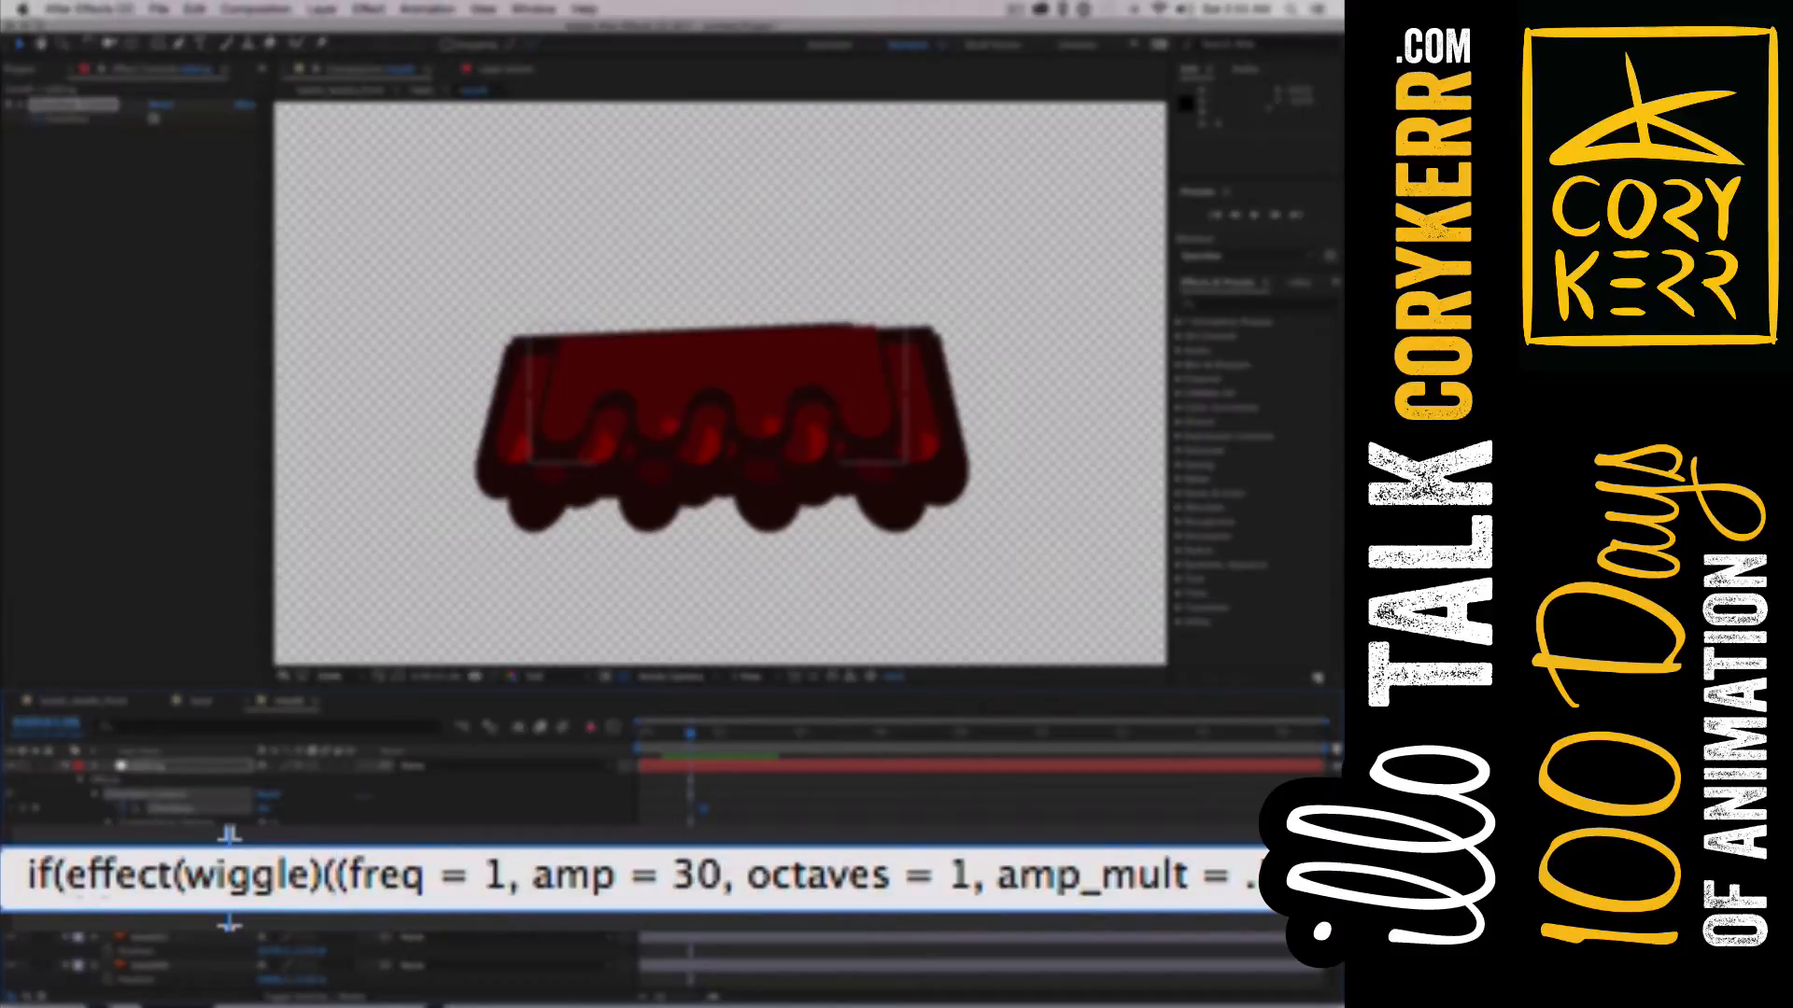
Insert Checkbox before the wiggle arguments in mouth3's X Position if-expression and capitalise the effect name as Wiggle
{"action": "type", "text": "Checkbox"}
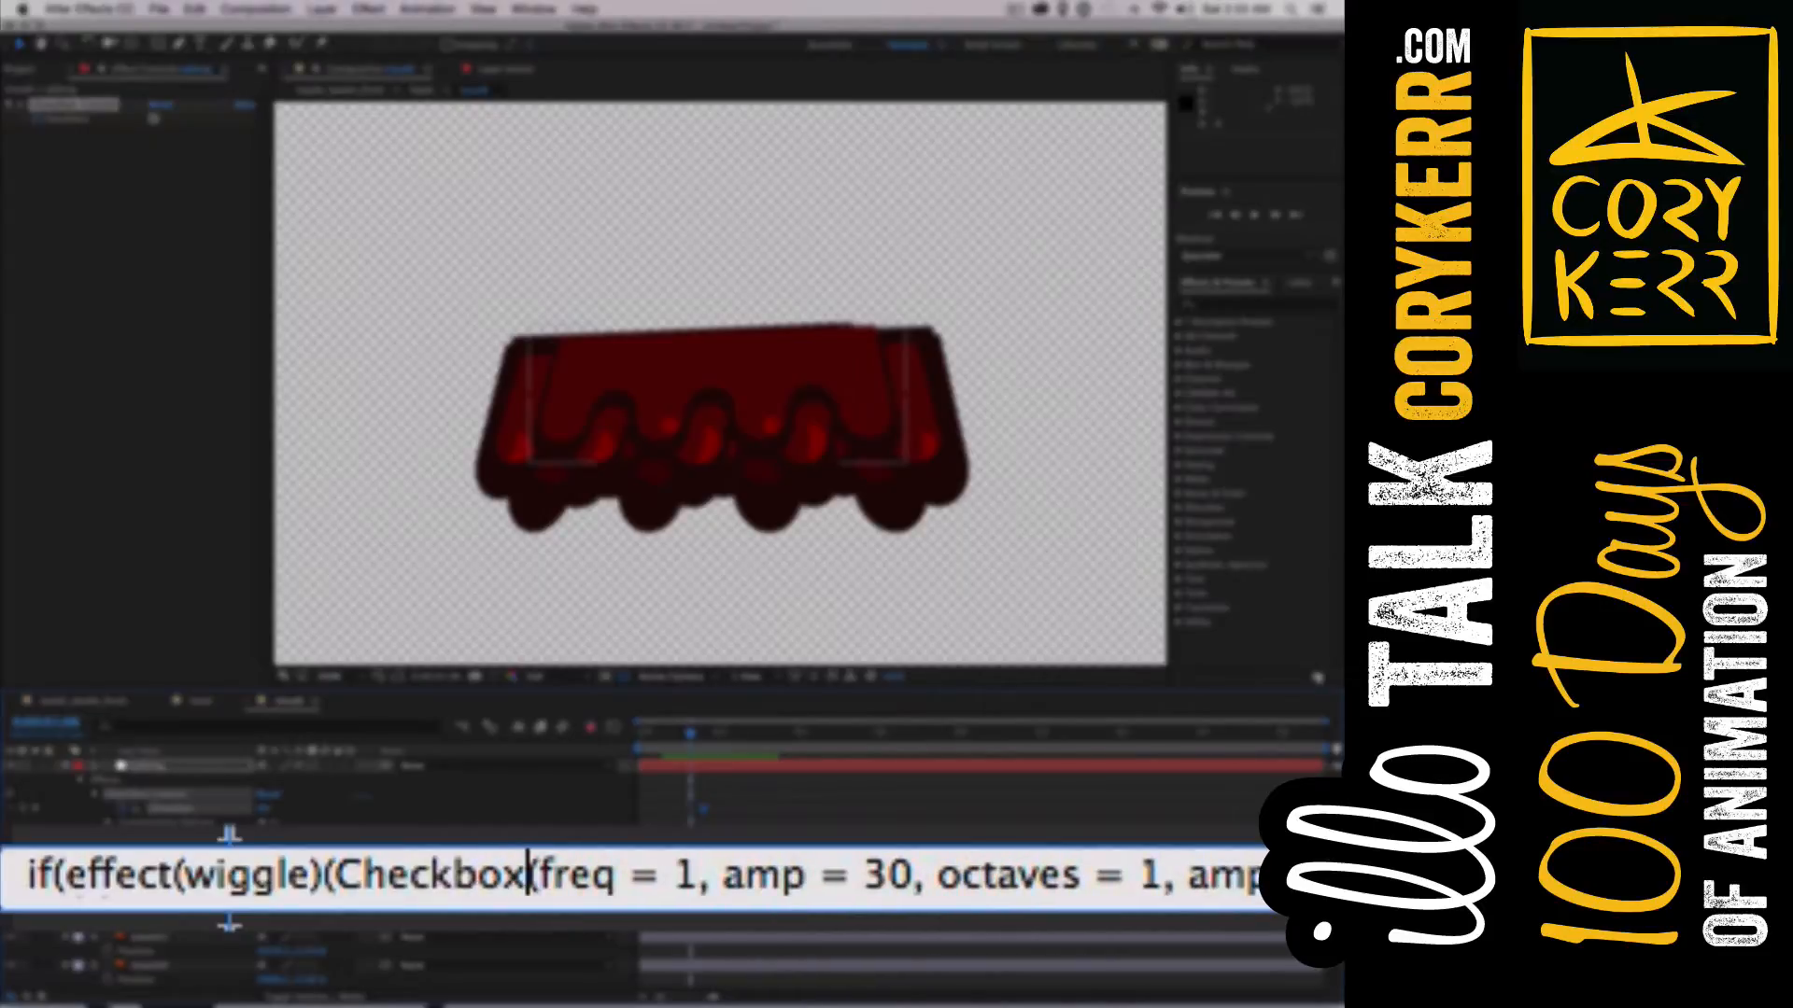
{"action": "key", "text": "Left"}
{"action": "key", "text": "Left"}
{"action": "key", "text": "Left"}
{"action": "key", "text": "Left"}
{"action": "key", "text": "Left"}
{"action": "key", "text": "Left"}
{"action": "key", "text": "Left"}
{"action": "key", "text": "Left"}
{"action": "key", "text": "Left"}
{"action": "key", "text": "Left"}
{"action": "key", "text": "Left"}
{"action": "key", "text": "Left"}
{"action": "key", "text": "Left"}
{"action": "key", "text": "Left"}
{"action": "key", "text": "Left"}
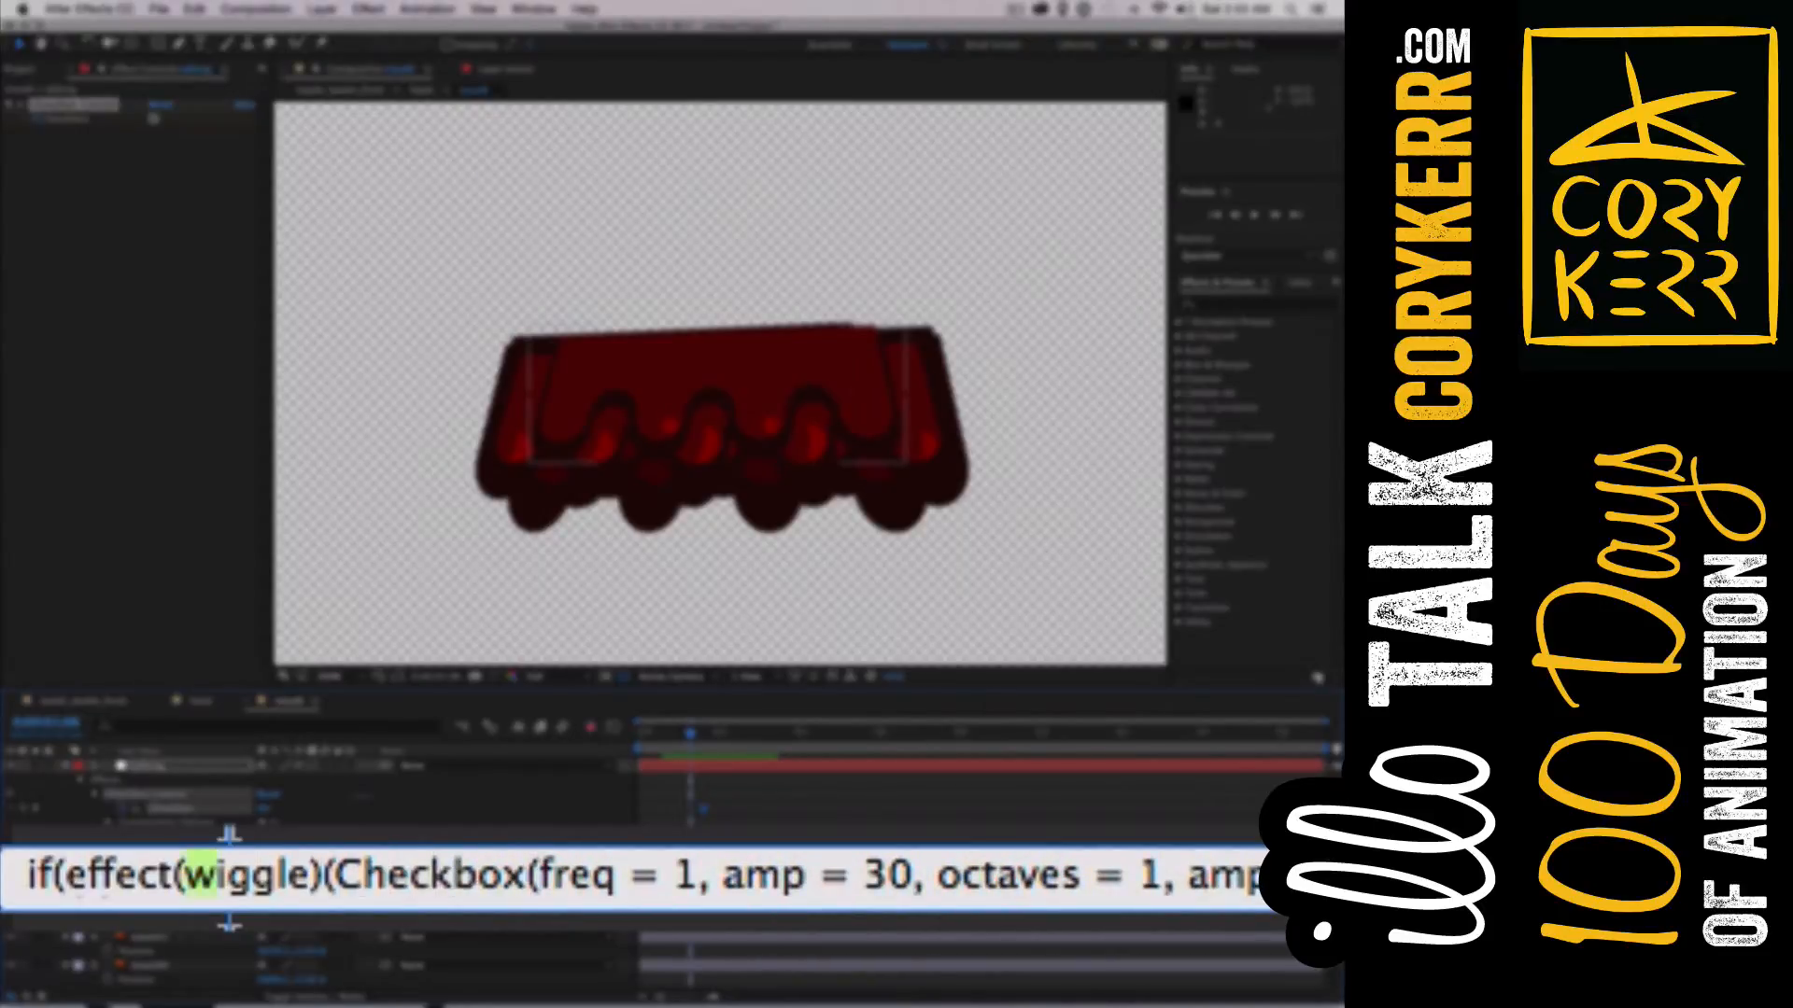
{"action": "key", "text": "BackSpace"}
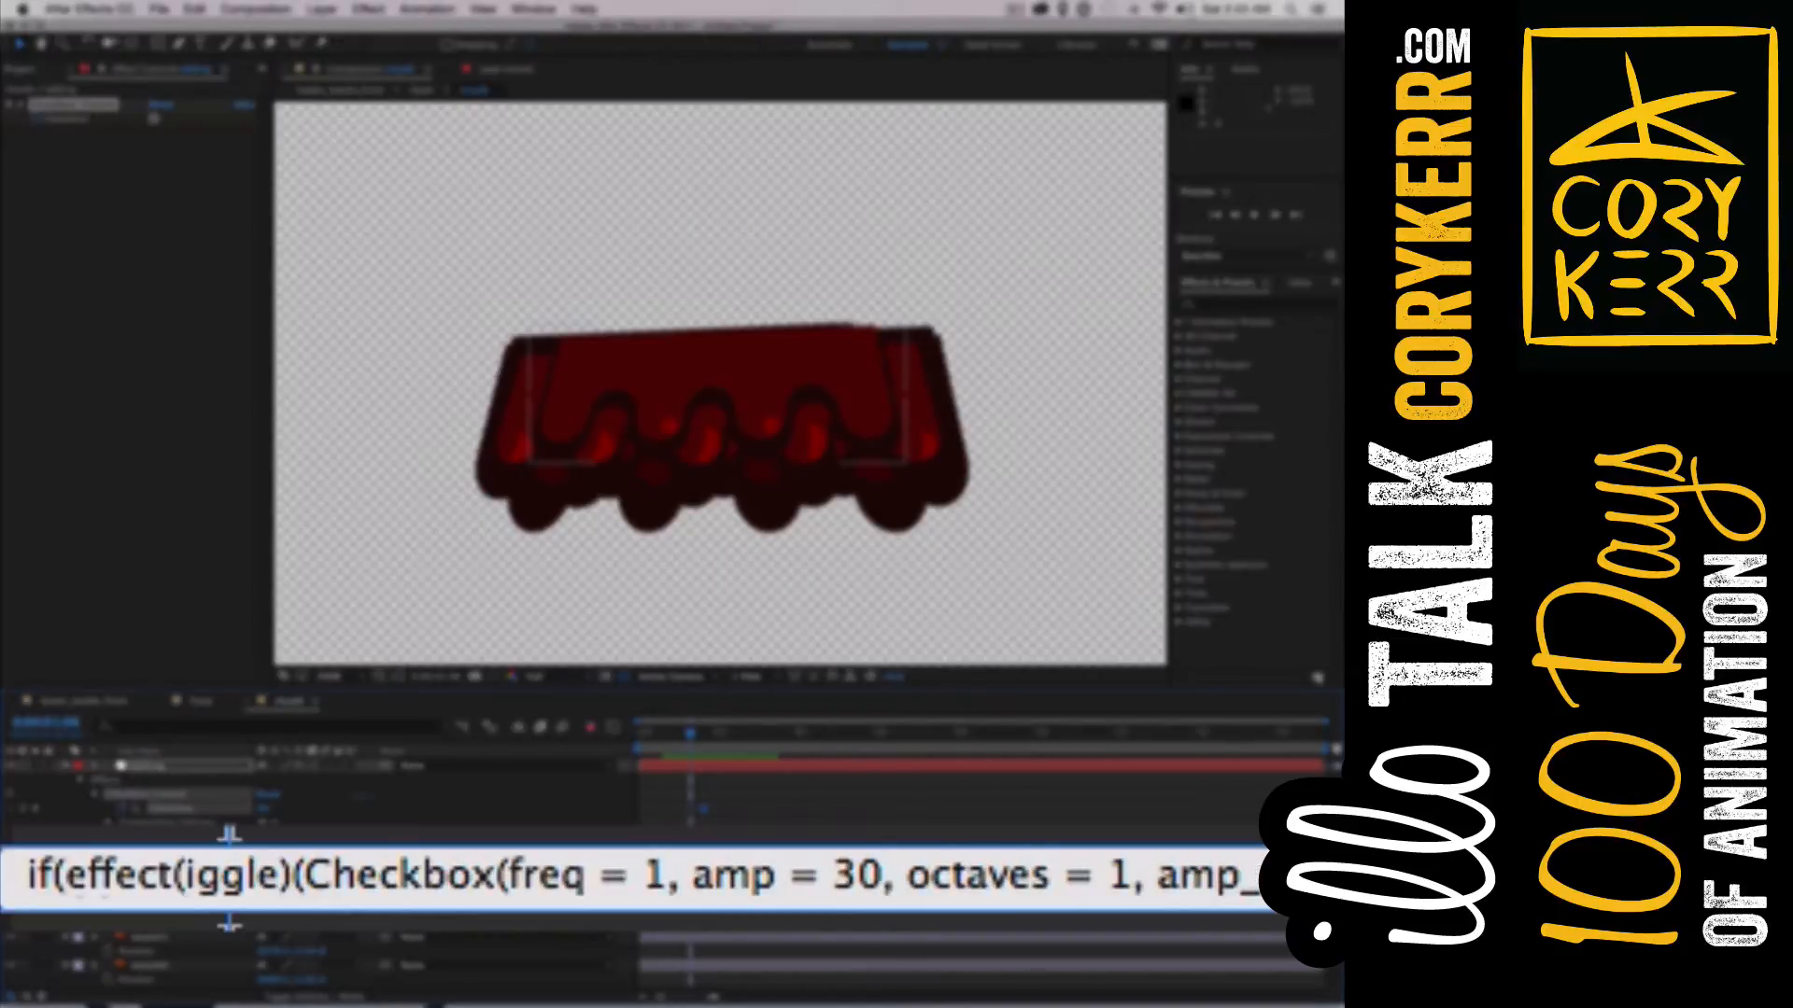
{"action": "type", "text": "W"}
Enclose Checkbox in double quotes and close its parenthesis in the if-expression
{"action": "key", "text": "Right"}
{"action": "key", "text": "Right"}
{"action": "key", "text": "Right"}
{"action": "key", "text": "Right"}
{"action": "key", "text": "Right"}
{"action": "key", "text": "Right"}
{"action": "key", "text": "Right"}
{"action": "key", "text": "Right"}
{"action": "key", "text": "Right"}
{"action": "key", "text": "Right"}
{"action": "key", "text": "Right"}
{"action": "key", "text": "Right"}
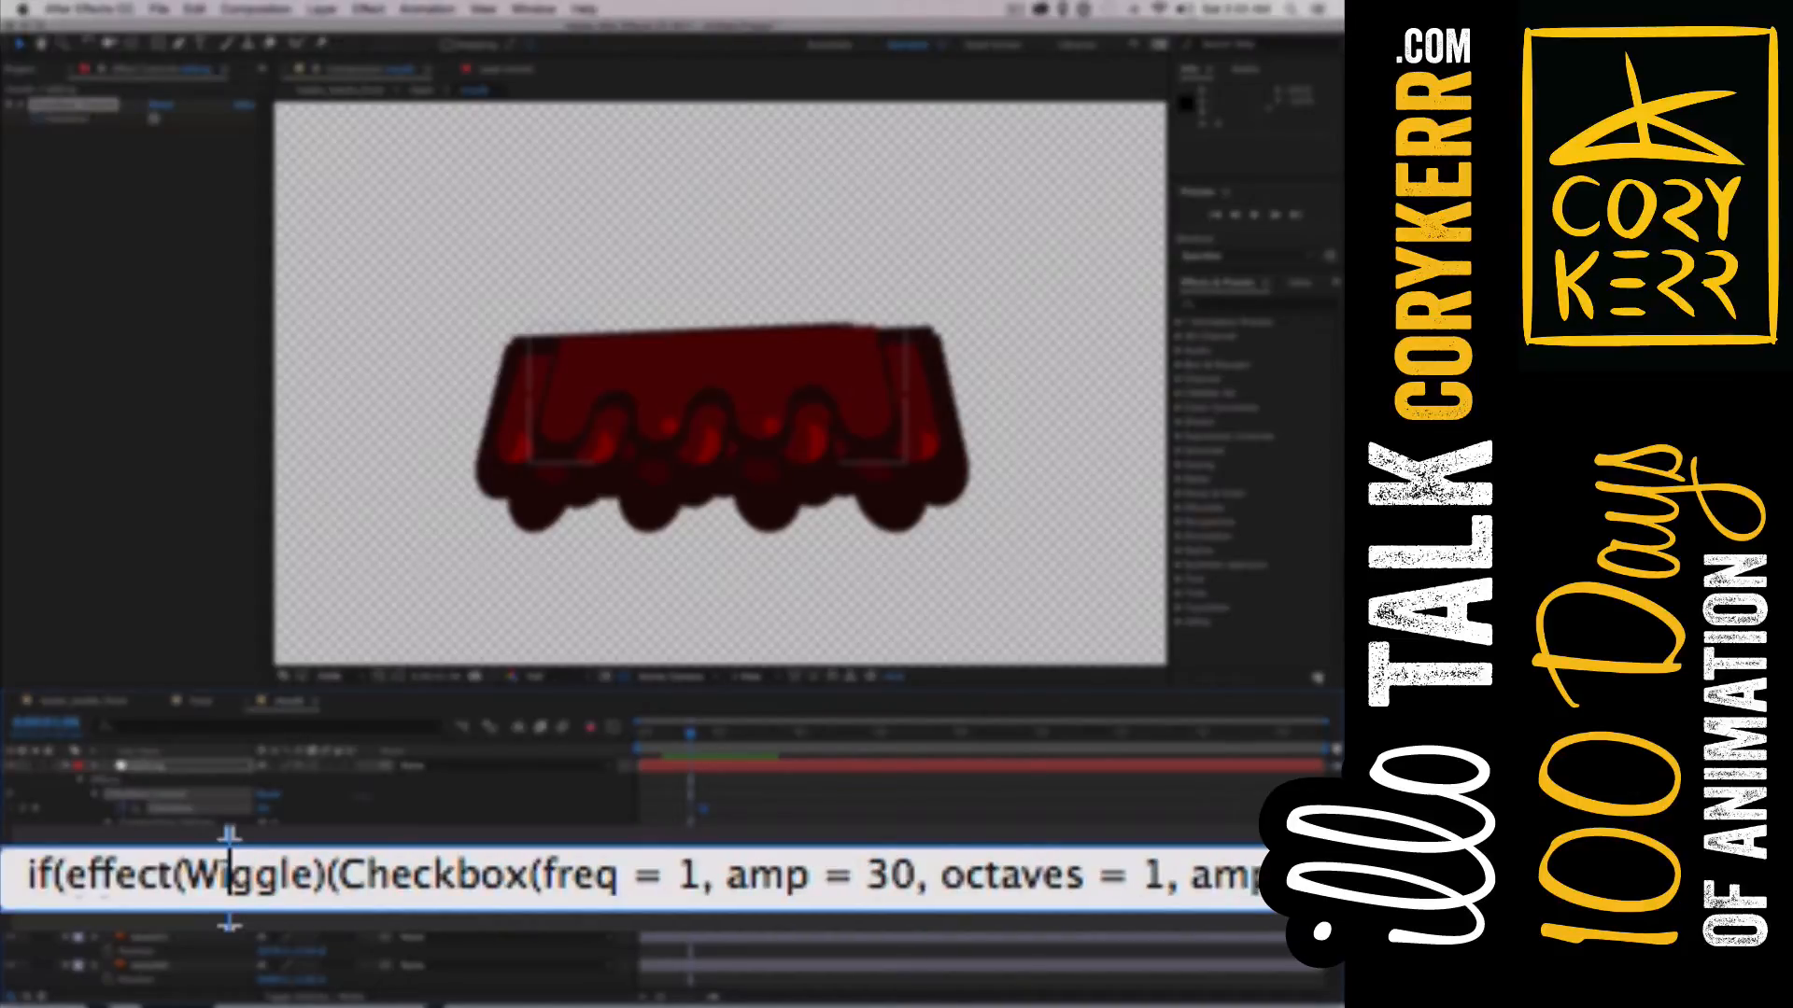
{"action": "key", "text": "Right"}
{"action": "key", "text": "Right"}
{"action": "key", "text": "Right"}
{"action": "type", "text": ":"}
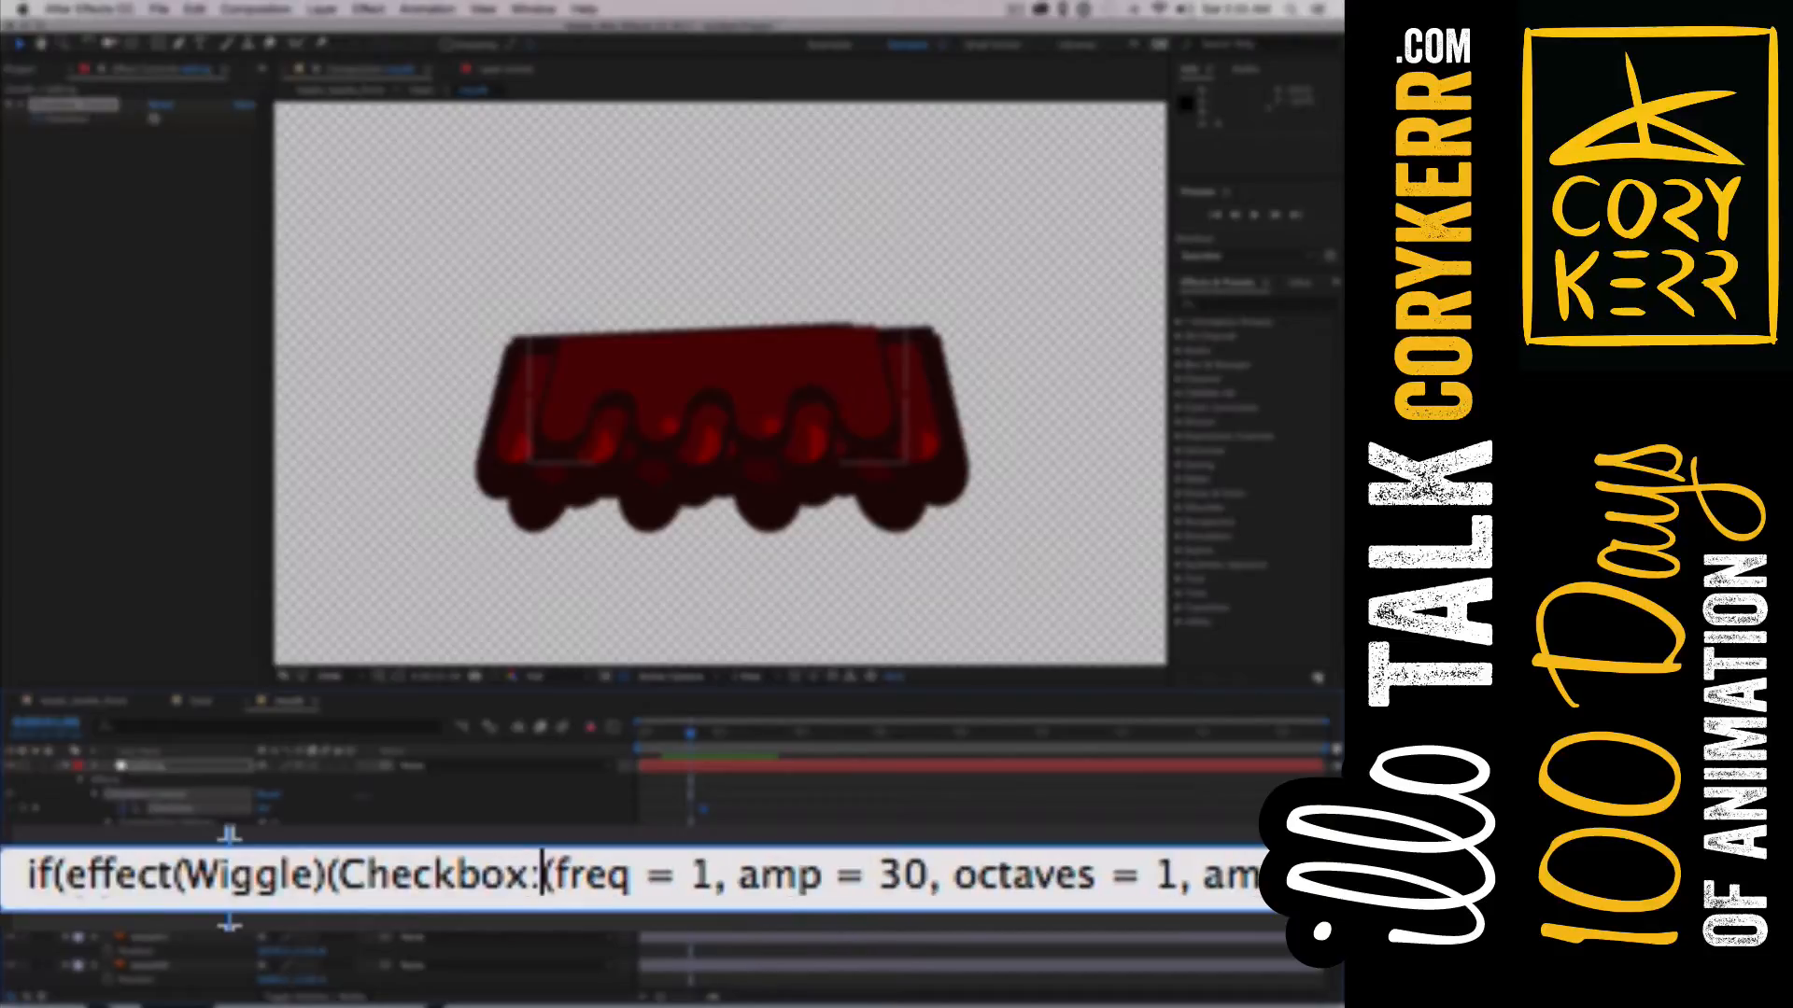
{"action": "key", "text": "BackSpace"}
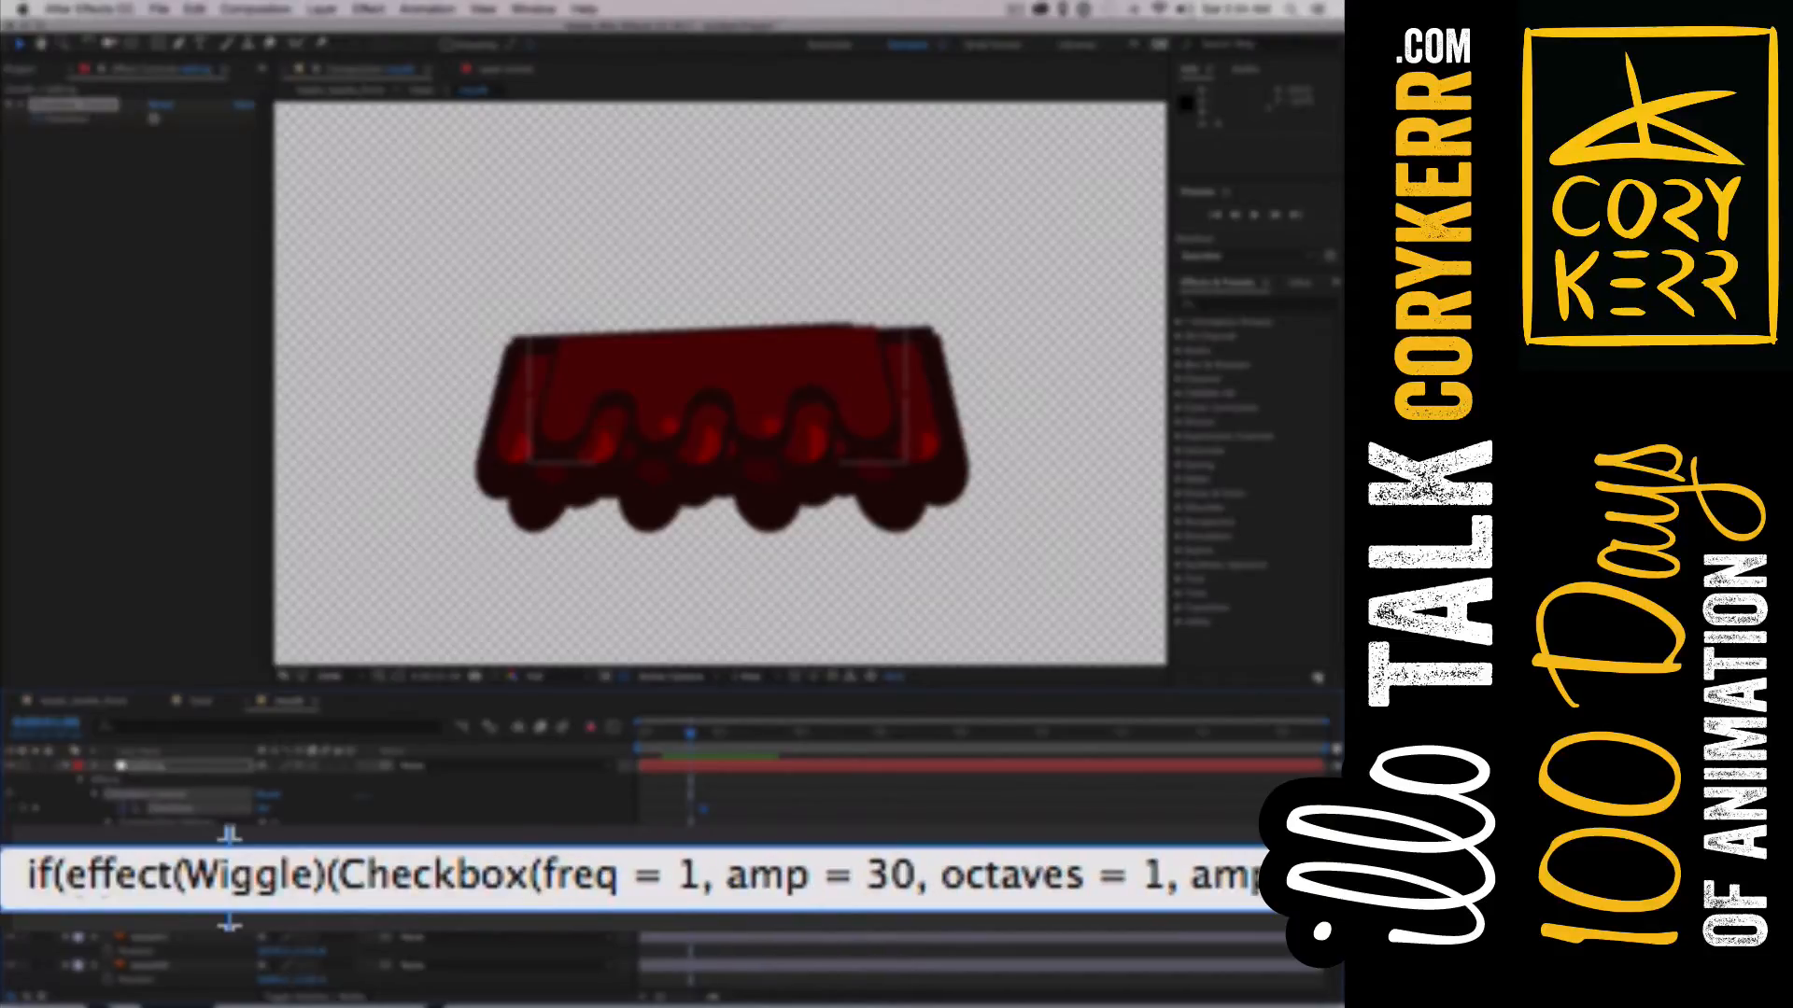
{"action": "type", "text": "\""}
{"action": "key", "text": "Left"}
{"action": "key", "text": "Left"}
{"action": "key", "text": "Left"}
{"action": "key", "text": "Left"}
{"action": "key", "text": "Left"}
{"action": "key", "text": "Left"}
{"action": "key", "text": "Left"}
{"action": "key", "text": "Left"}
{"action": "key", "text": "Left"}
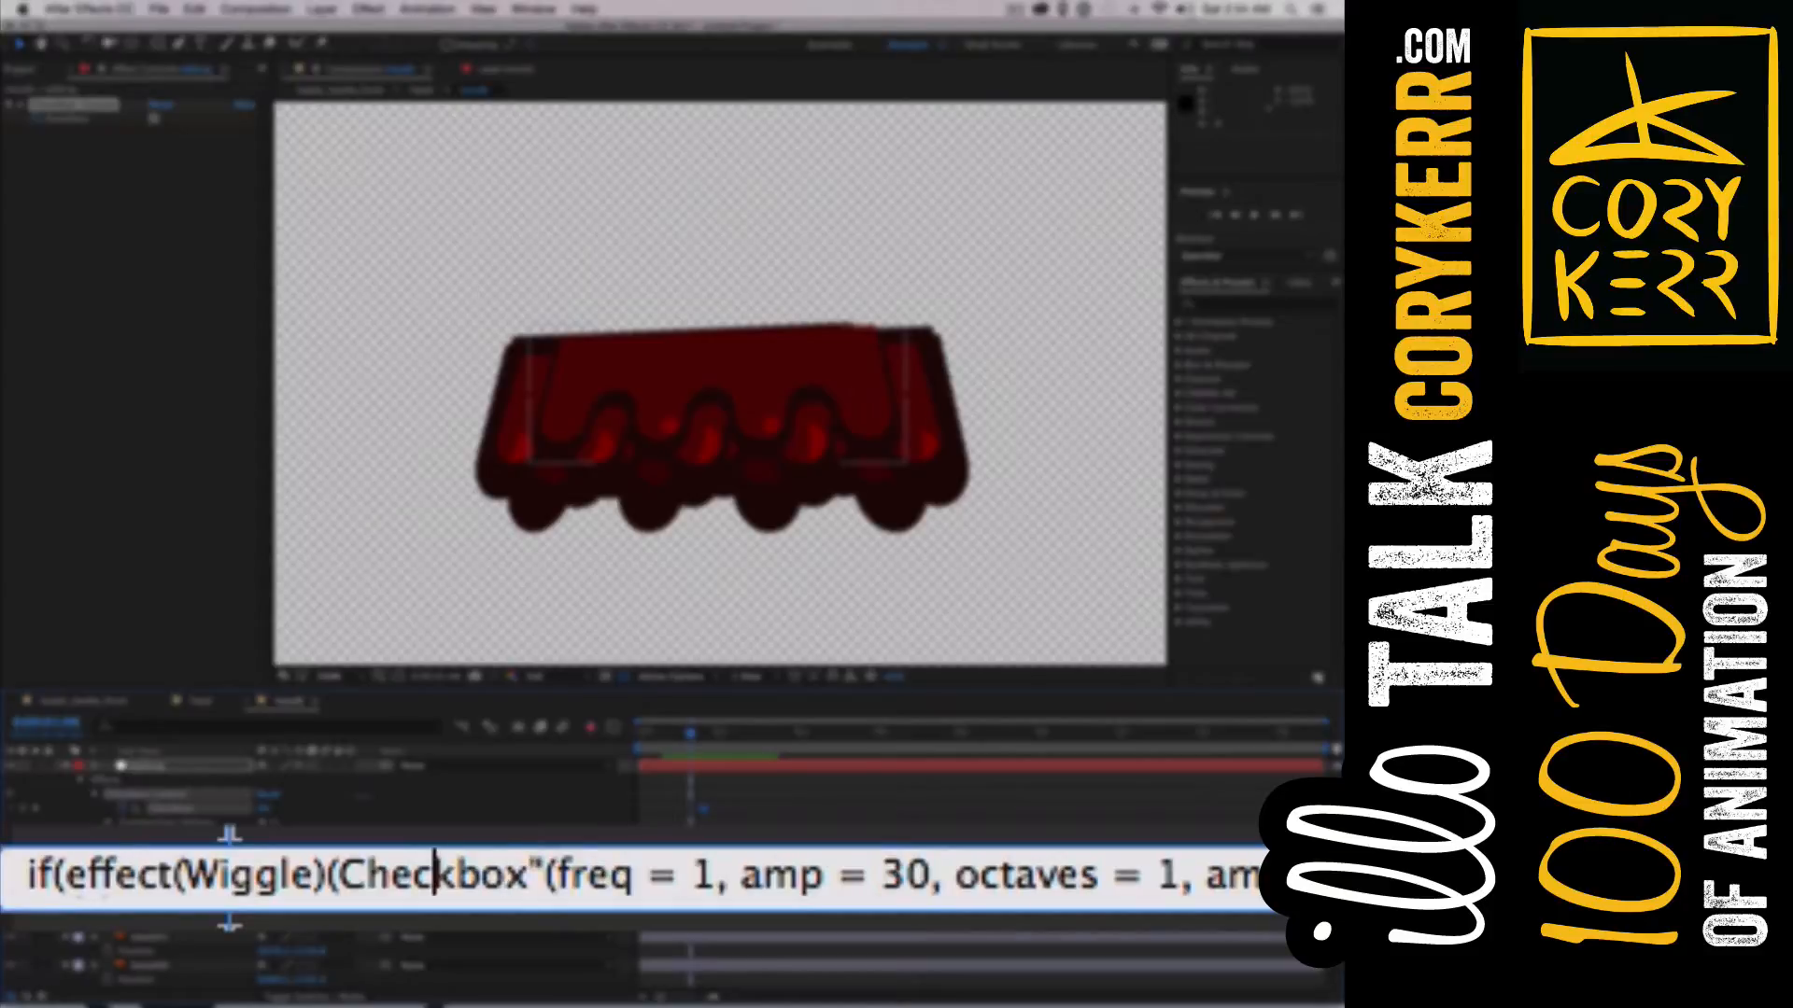
{"action": "type", "text": "\""}
{"action": "key", "text": "Right"}
{"action": "key", "text": "Right"}
{"action": "key", "text": "Right"}
{"action": "key", "text": "Right"}
{"action": "key", "text": "Right"}
{"action": "key", "text": "Right"}
{"action": "key", "text": "Right"}
{"action": "key", "text": "Right"}
{"action": "key", "text": "Right"}
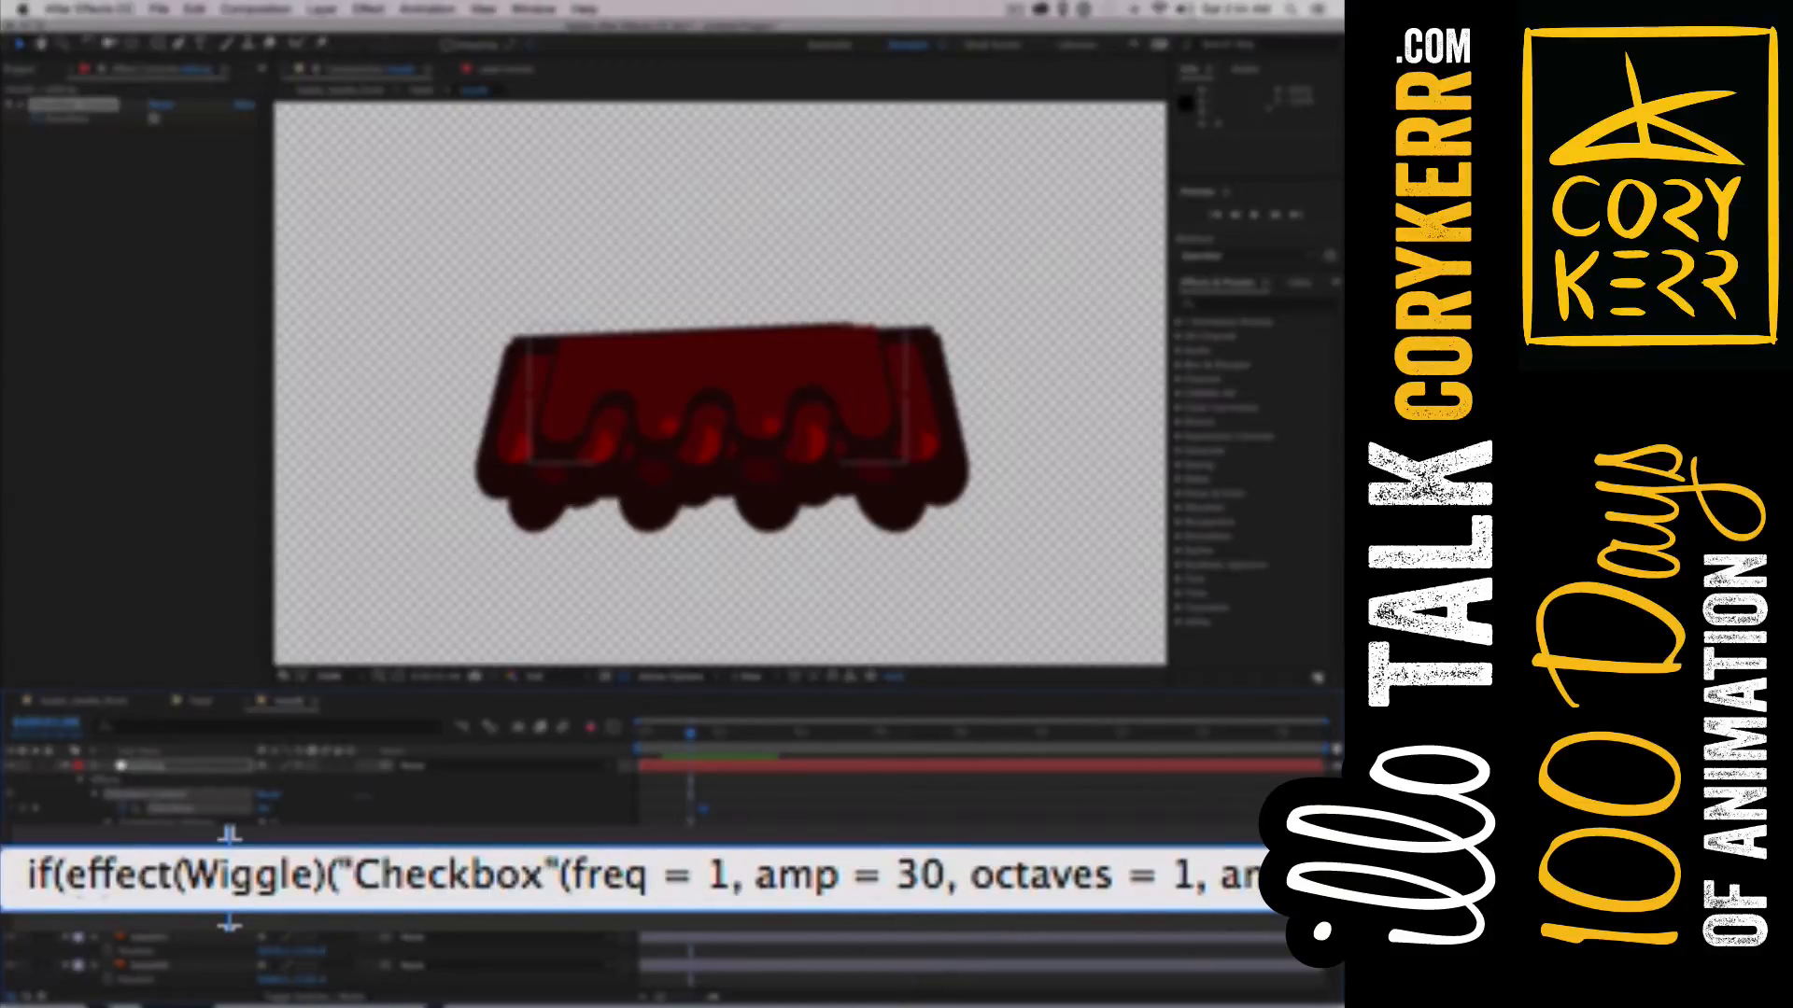
{"action": "type", "text": ")"}
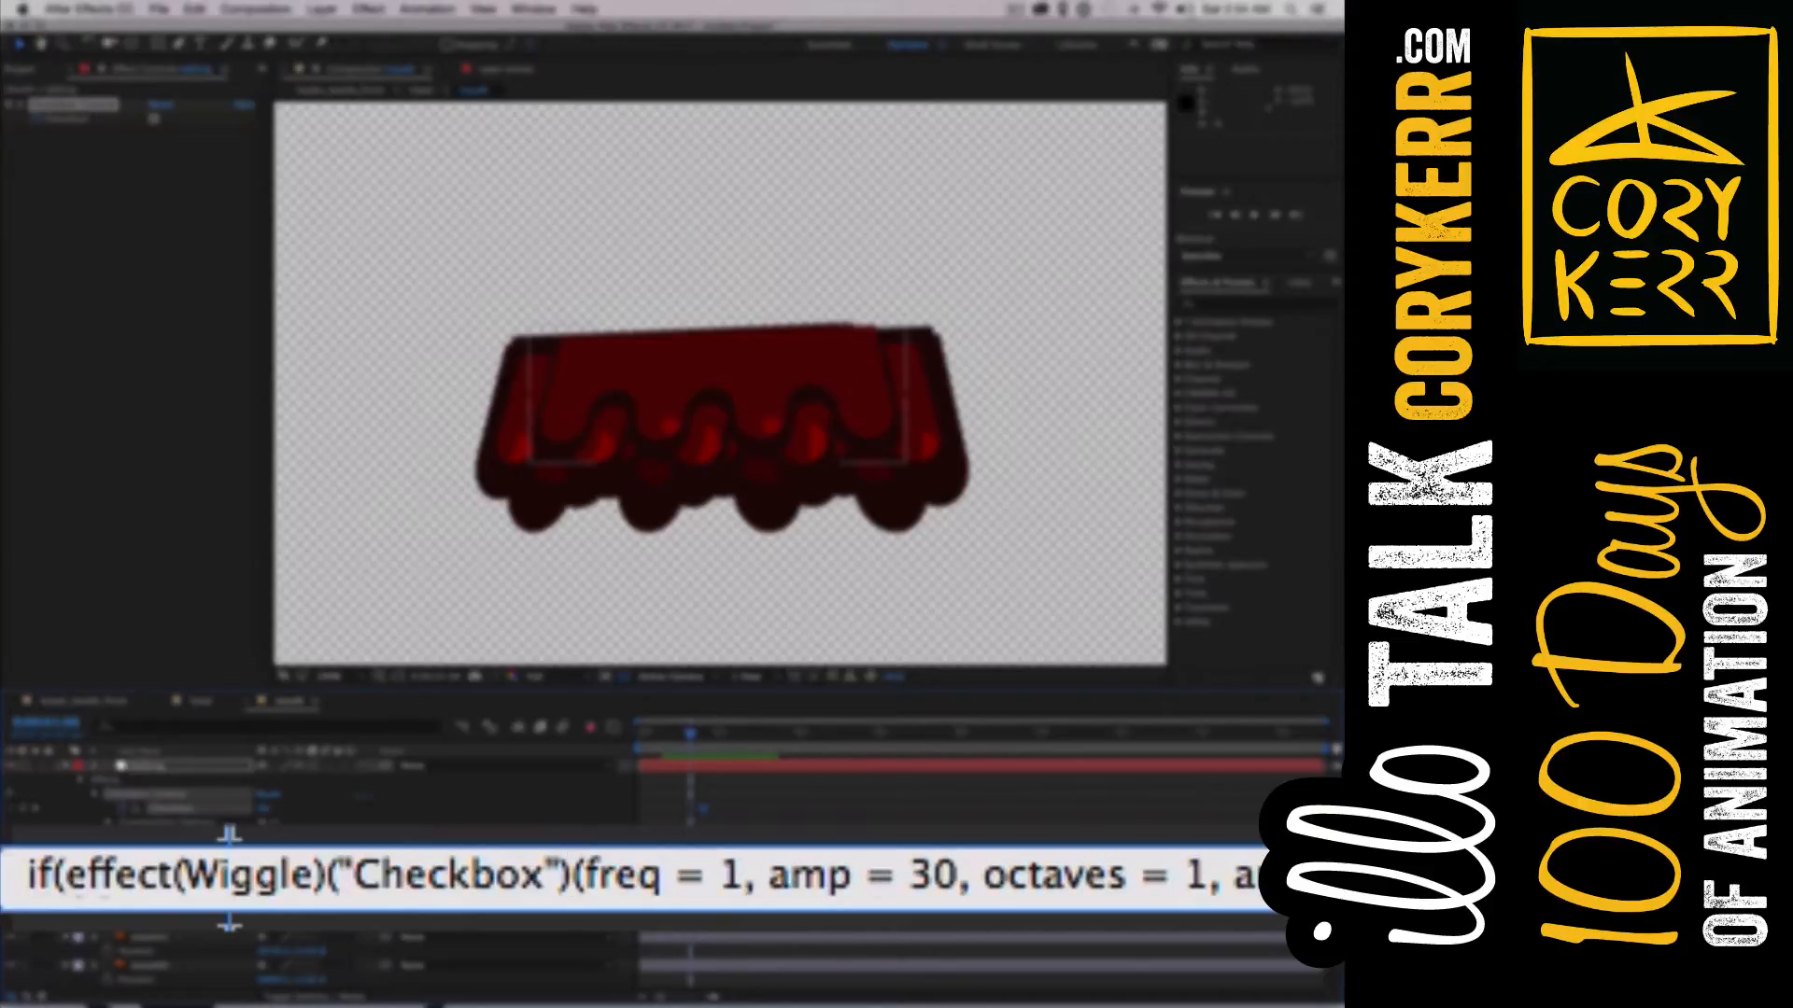
Try to finish the expression by replacing the old wiggle arguments with ==1 wiggle(4, 75) else 0;
{"action": "type", "text": "==1"}
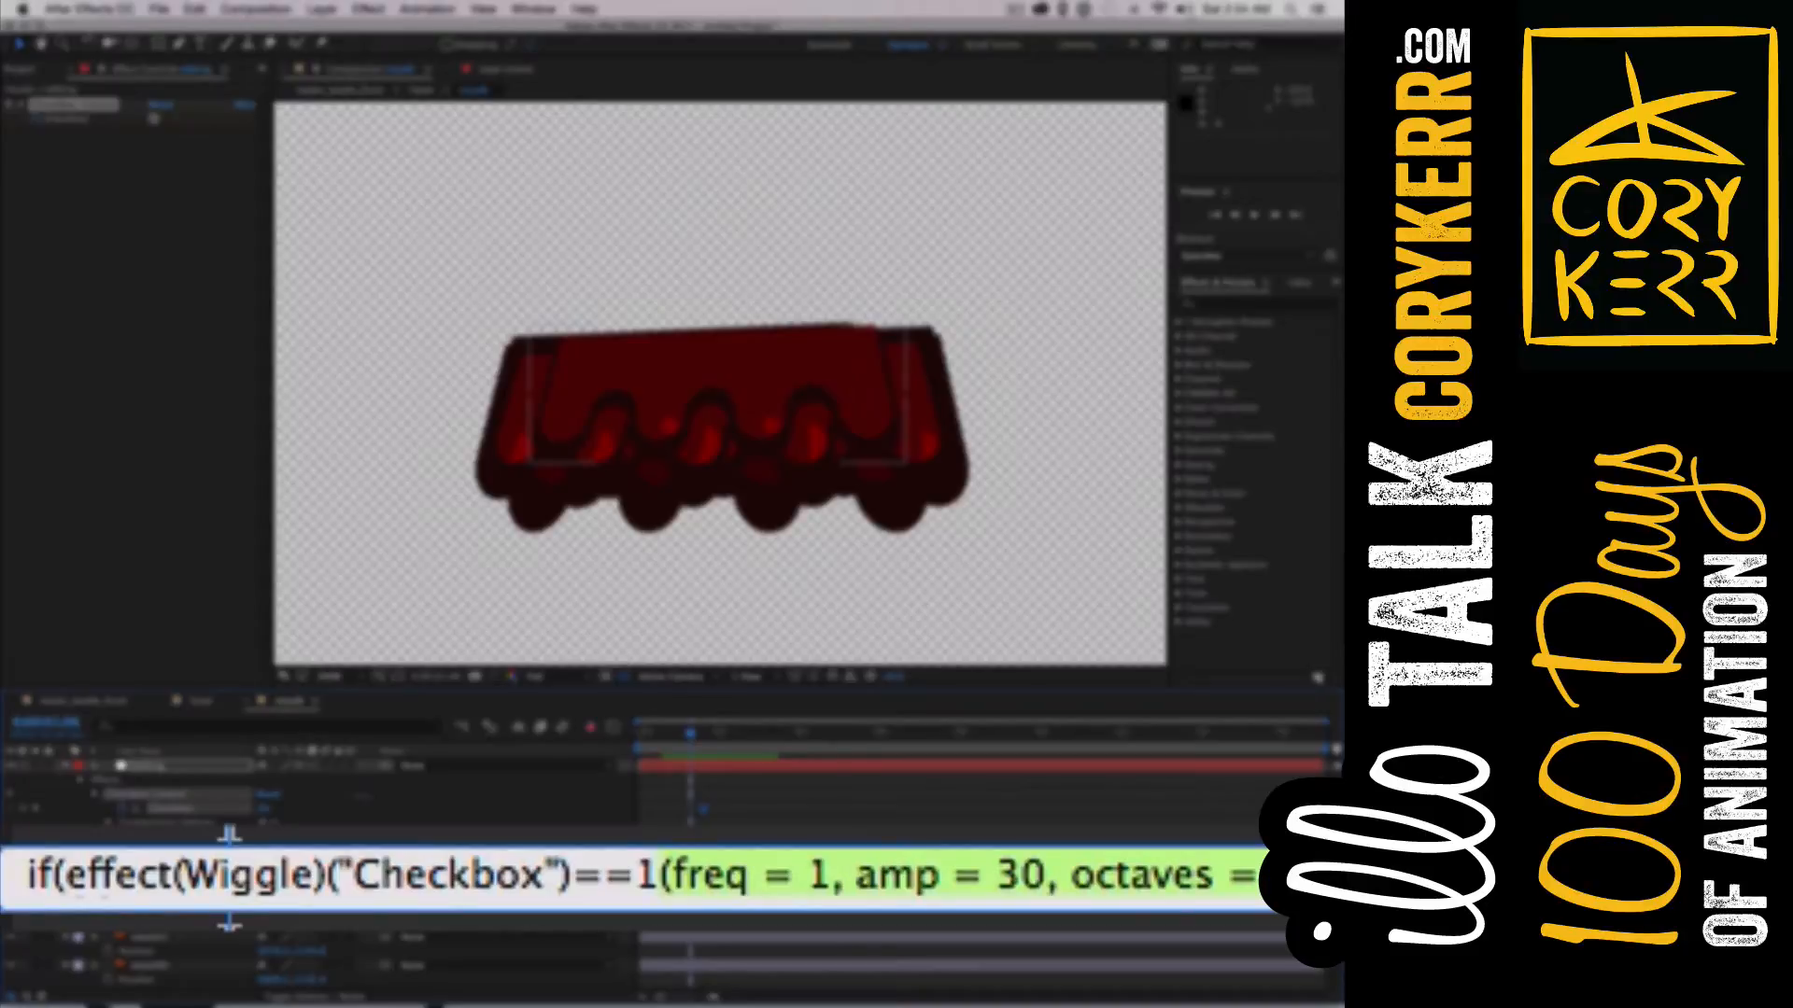
{"action": "type", "text": "wiggle("}
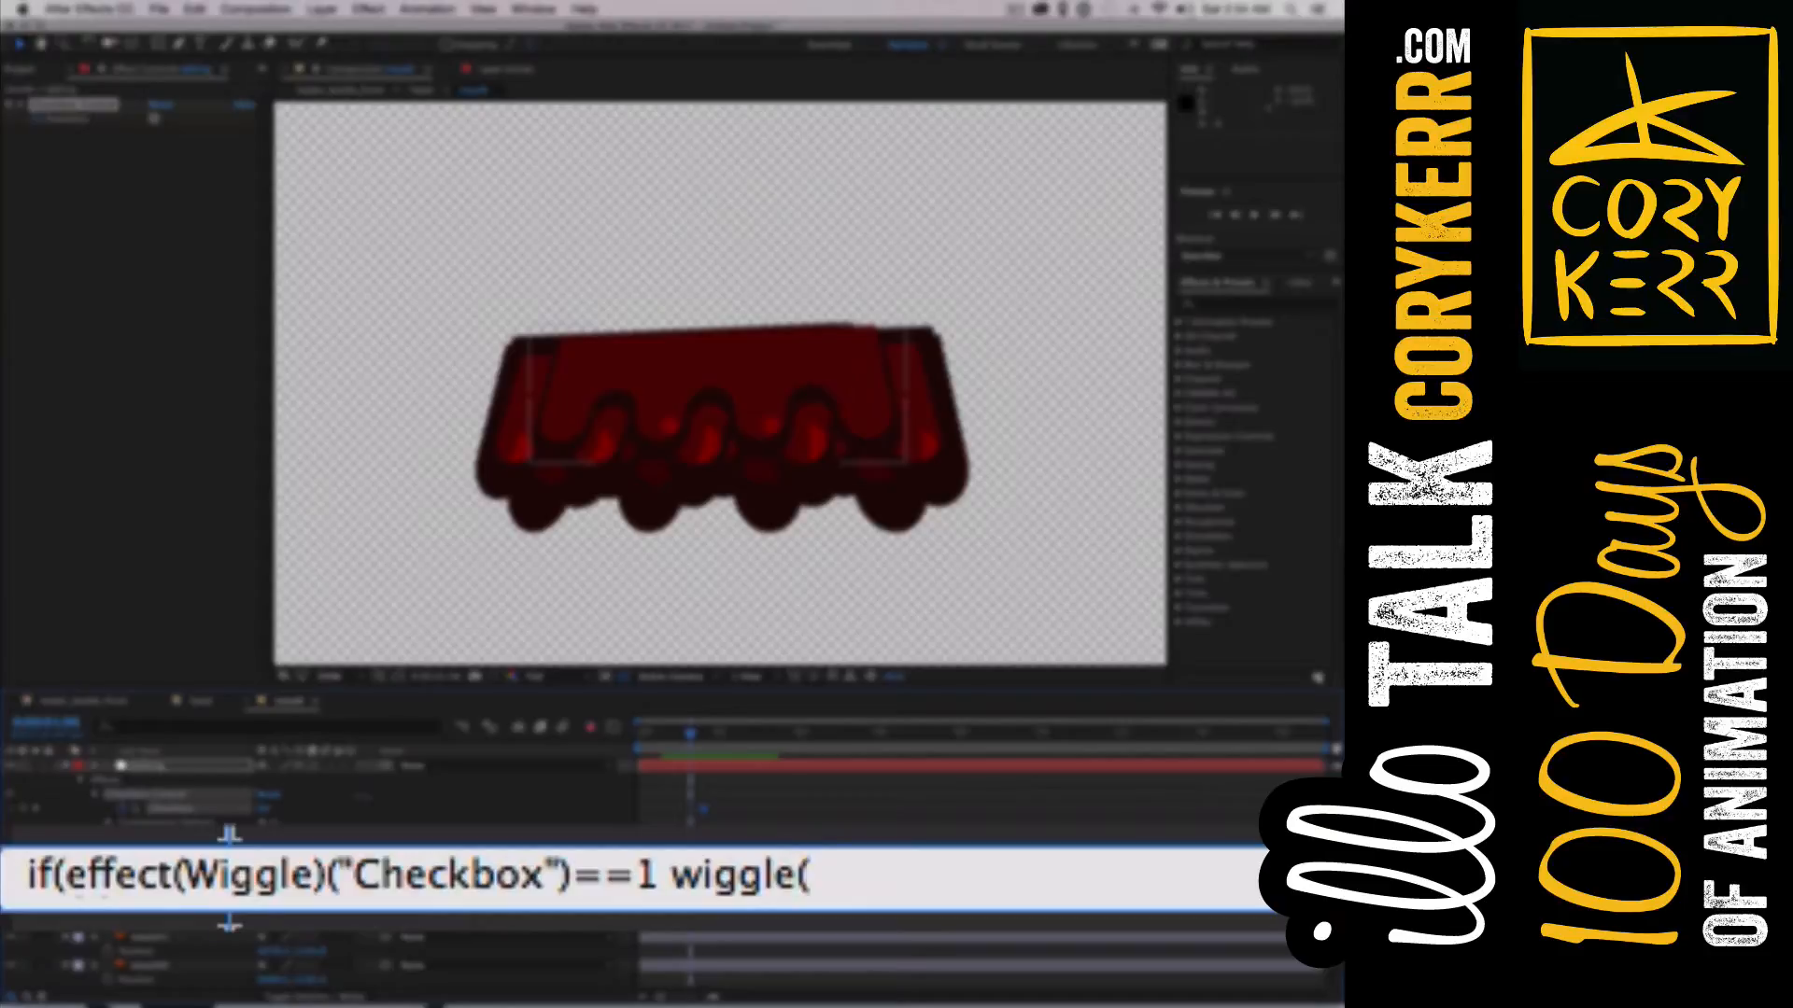
{"action": "type", "text": "4, 75"}
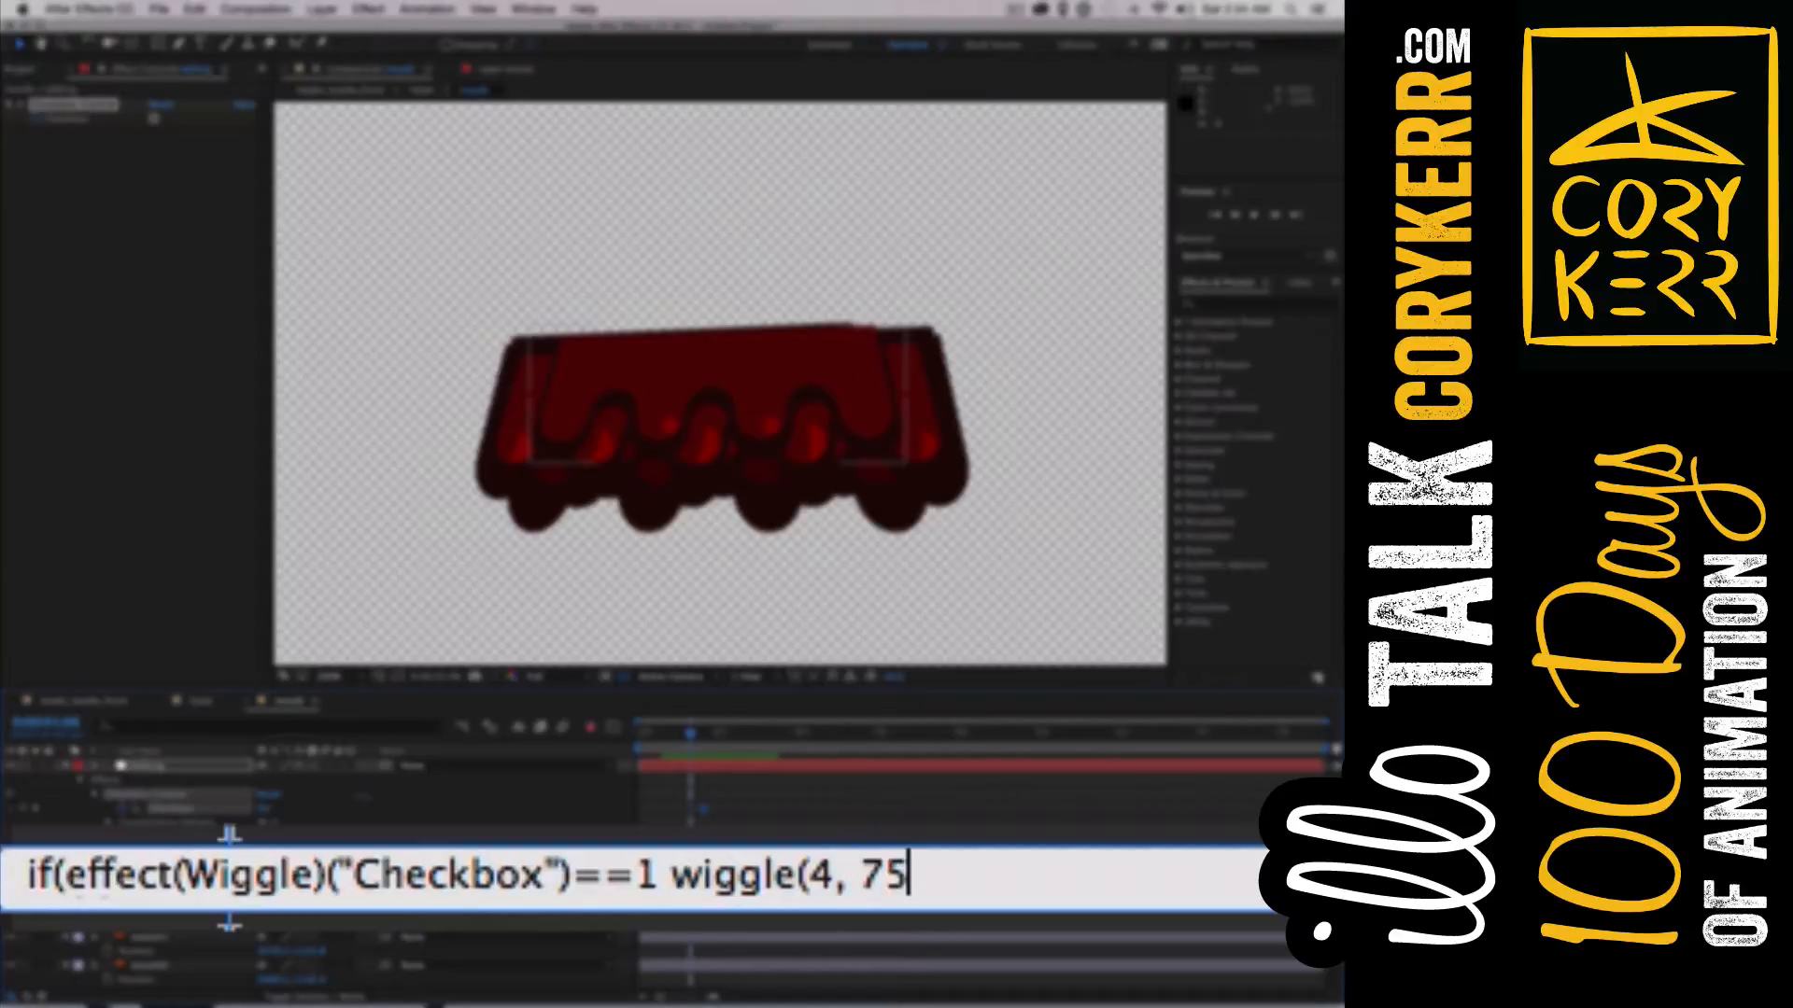
{"action": "type", "text": ") else"}
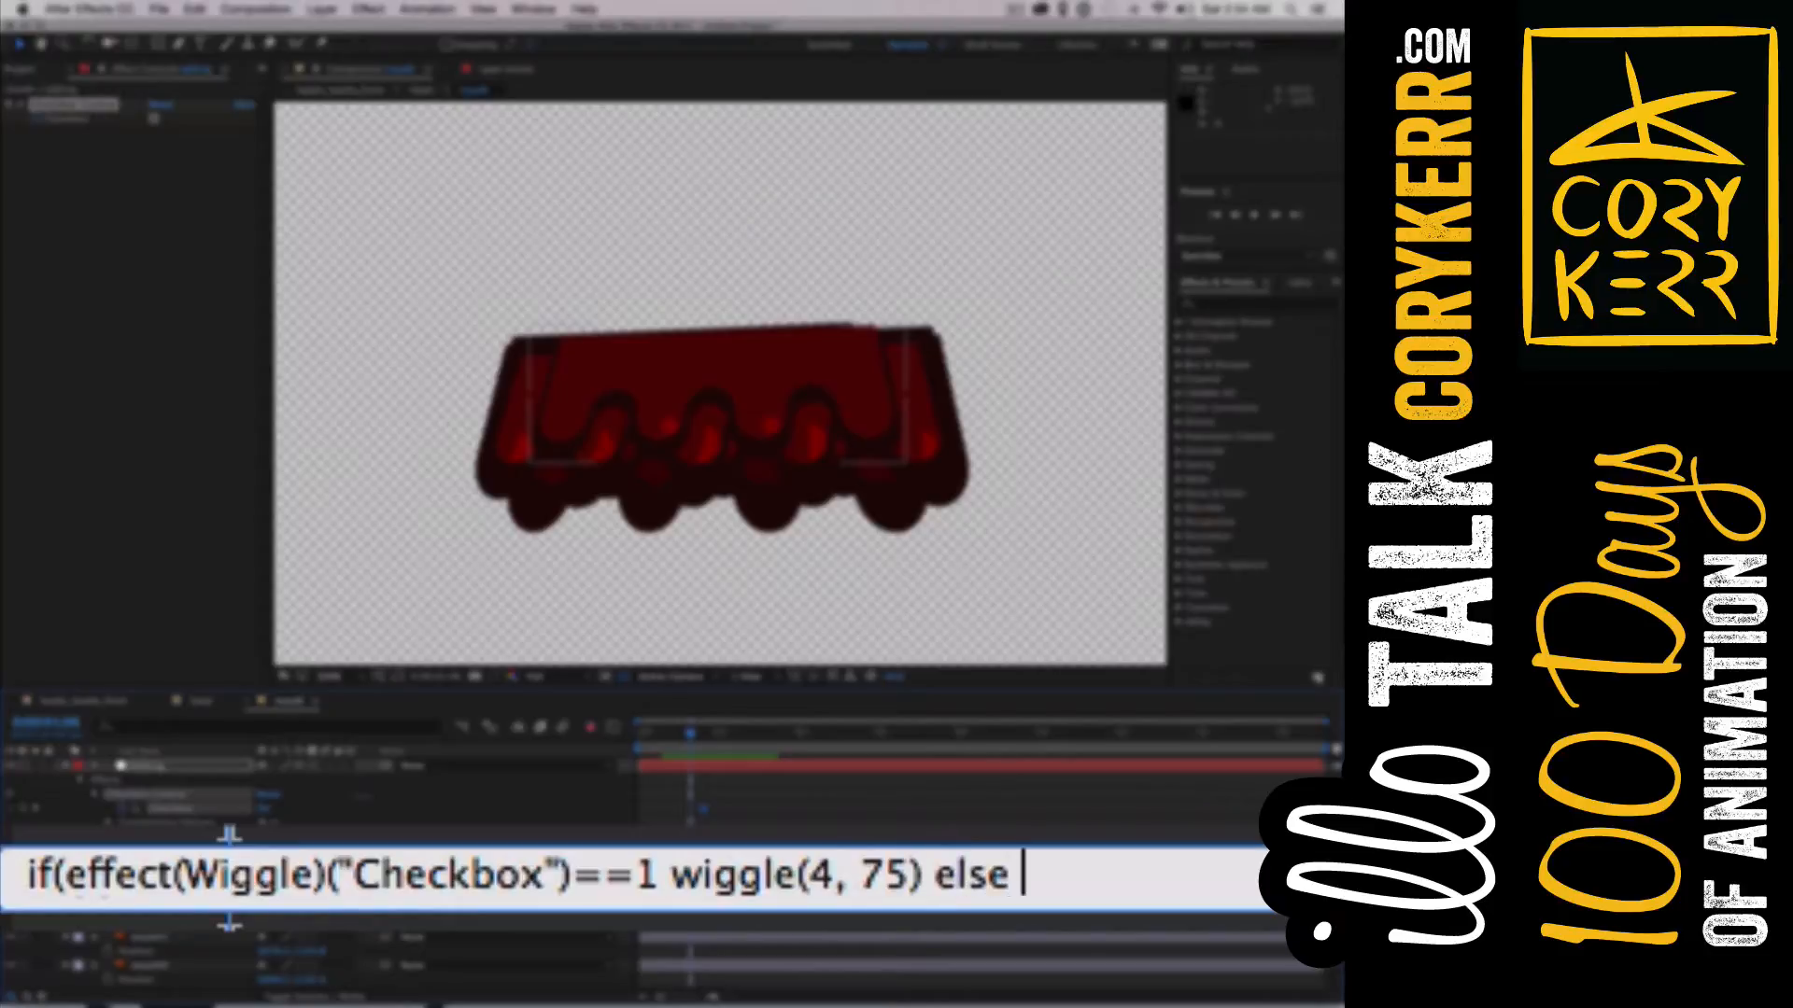
{"action": "type", "text": " 0;"}
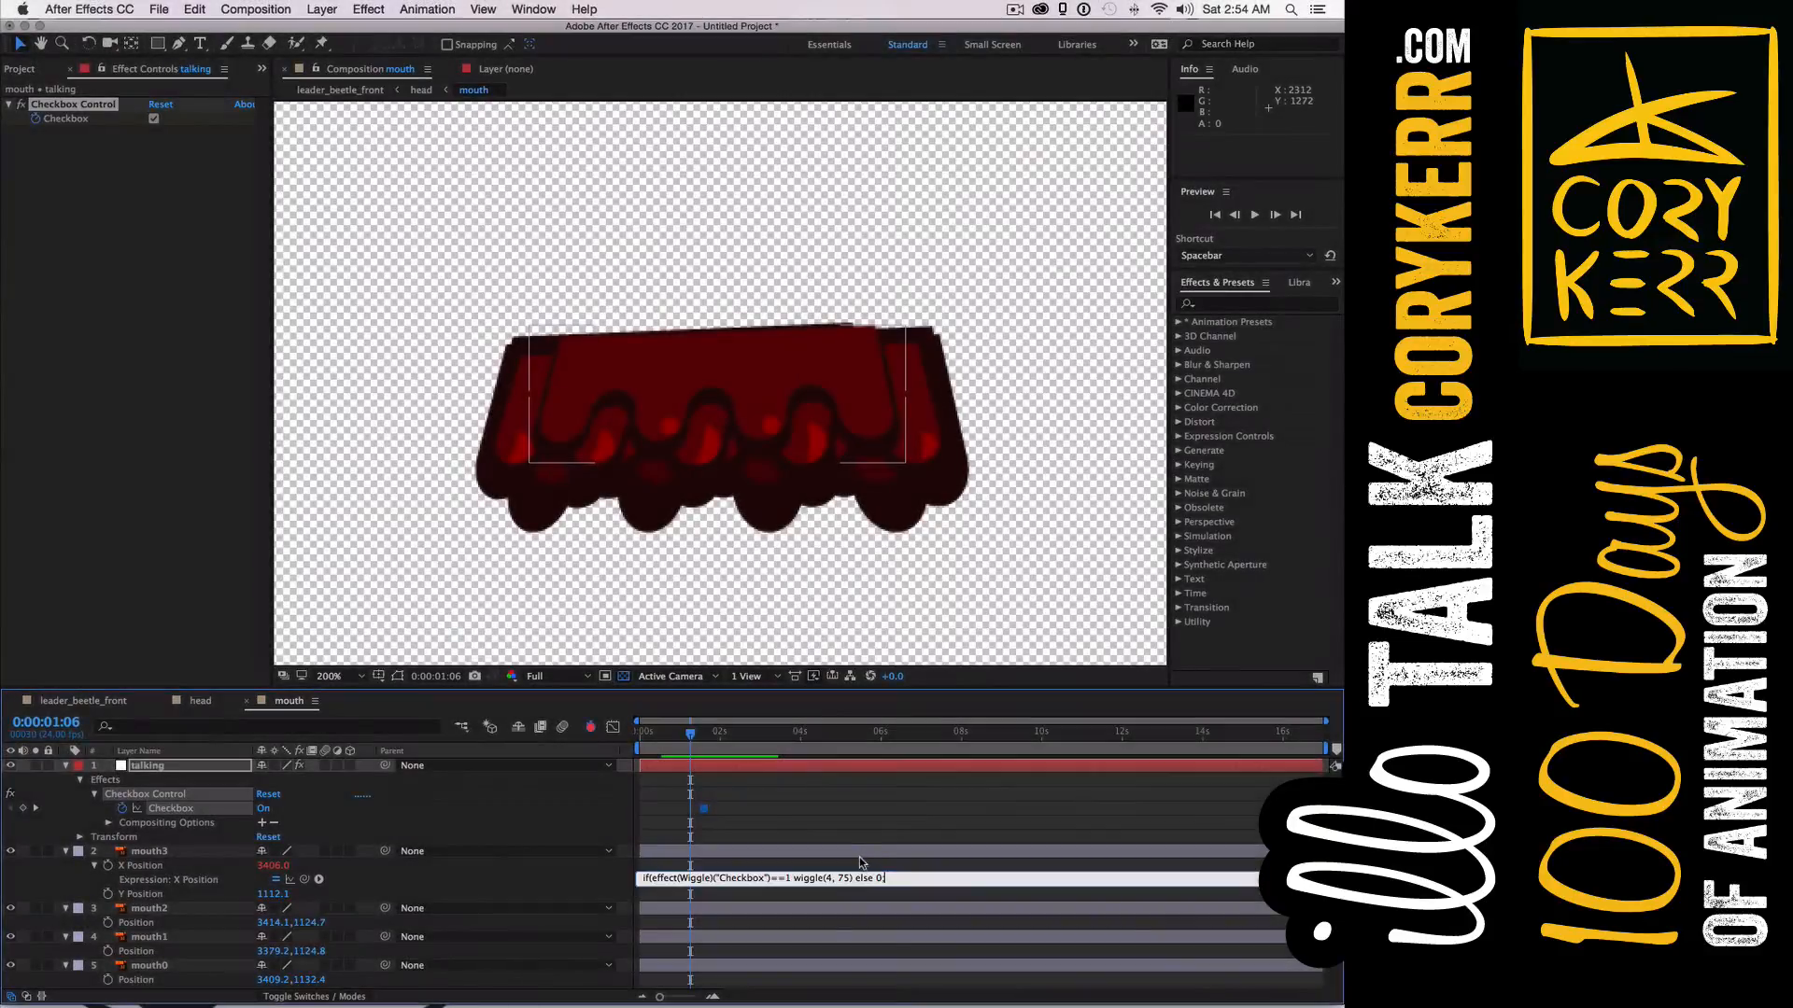
{"action": "left_click", "coordinate": [858, 860]}
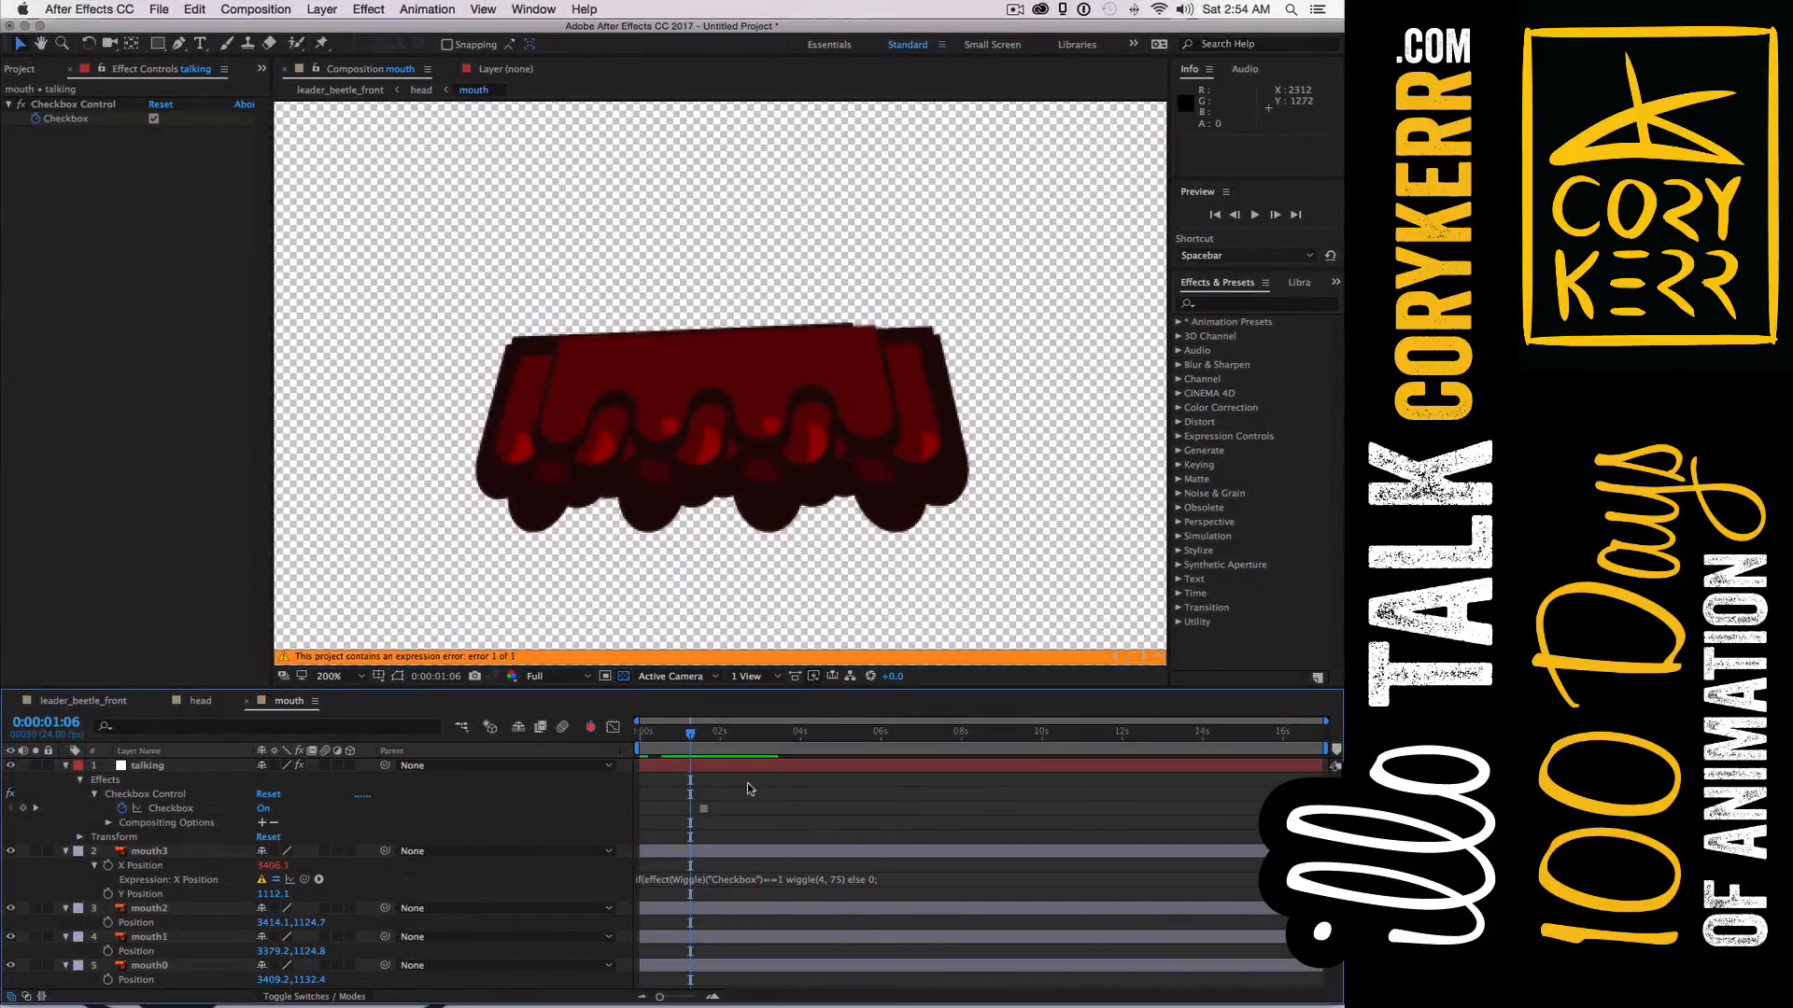
Preview the mouth composition from 0:00:00:14 and check the error details for mouth3's X Position expression
{"action": "left_click_drag", "start_coordinate": [690, 735], "coordinate": [662, 738]}
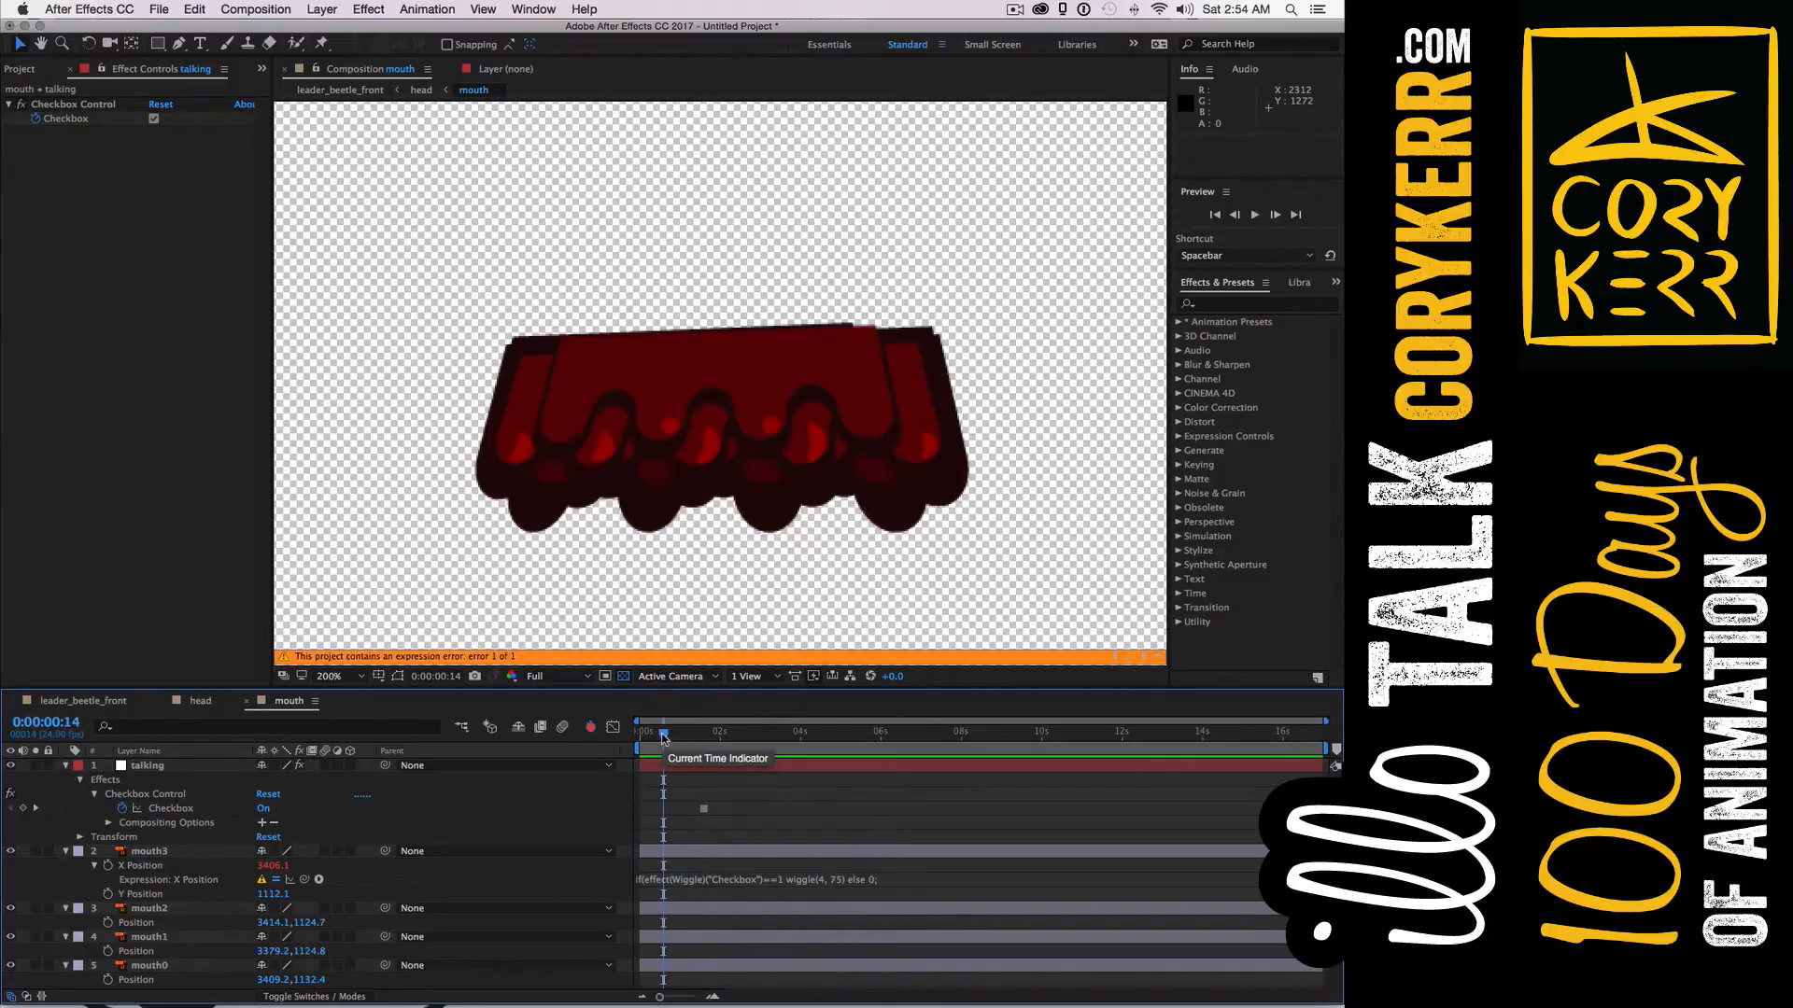
{"action": "key", "text": "space"}
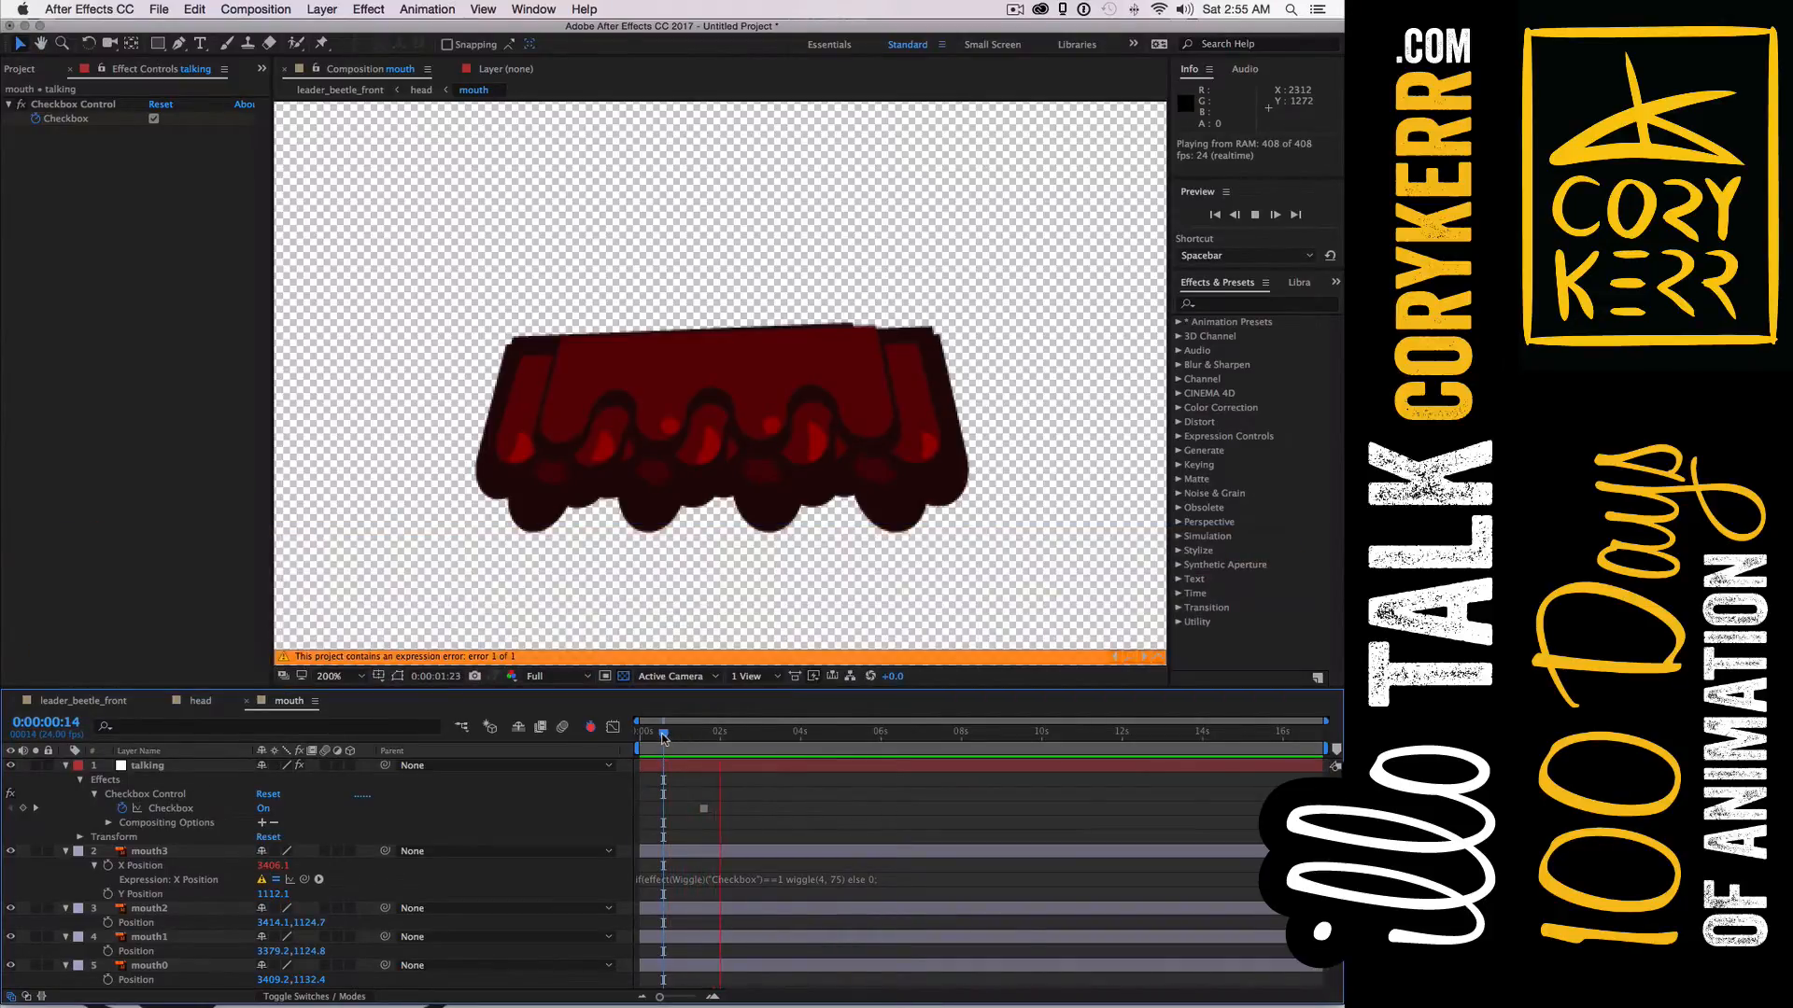
{"action": "key", "text": "space"}
{"action": "left_click", "coordinate": [263, 881]}
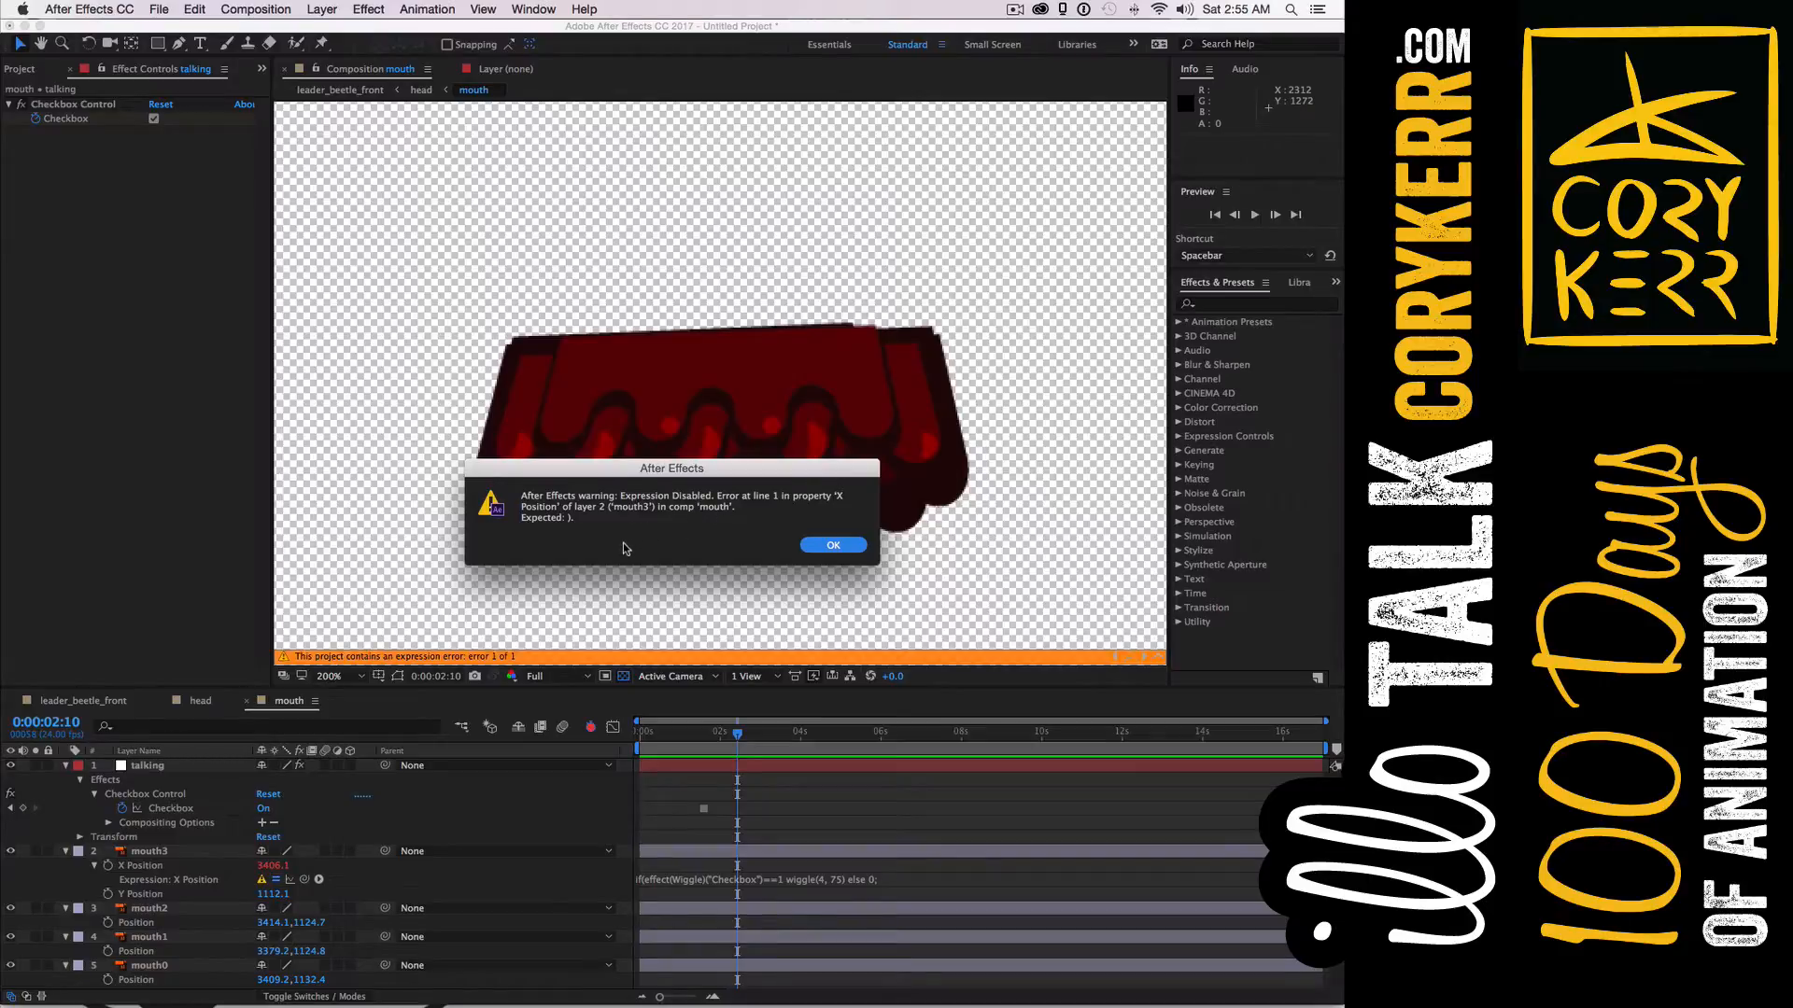
{"action": "left_click", "coordinate": [832, 546]}
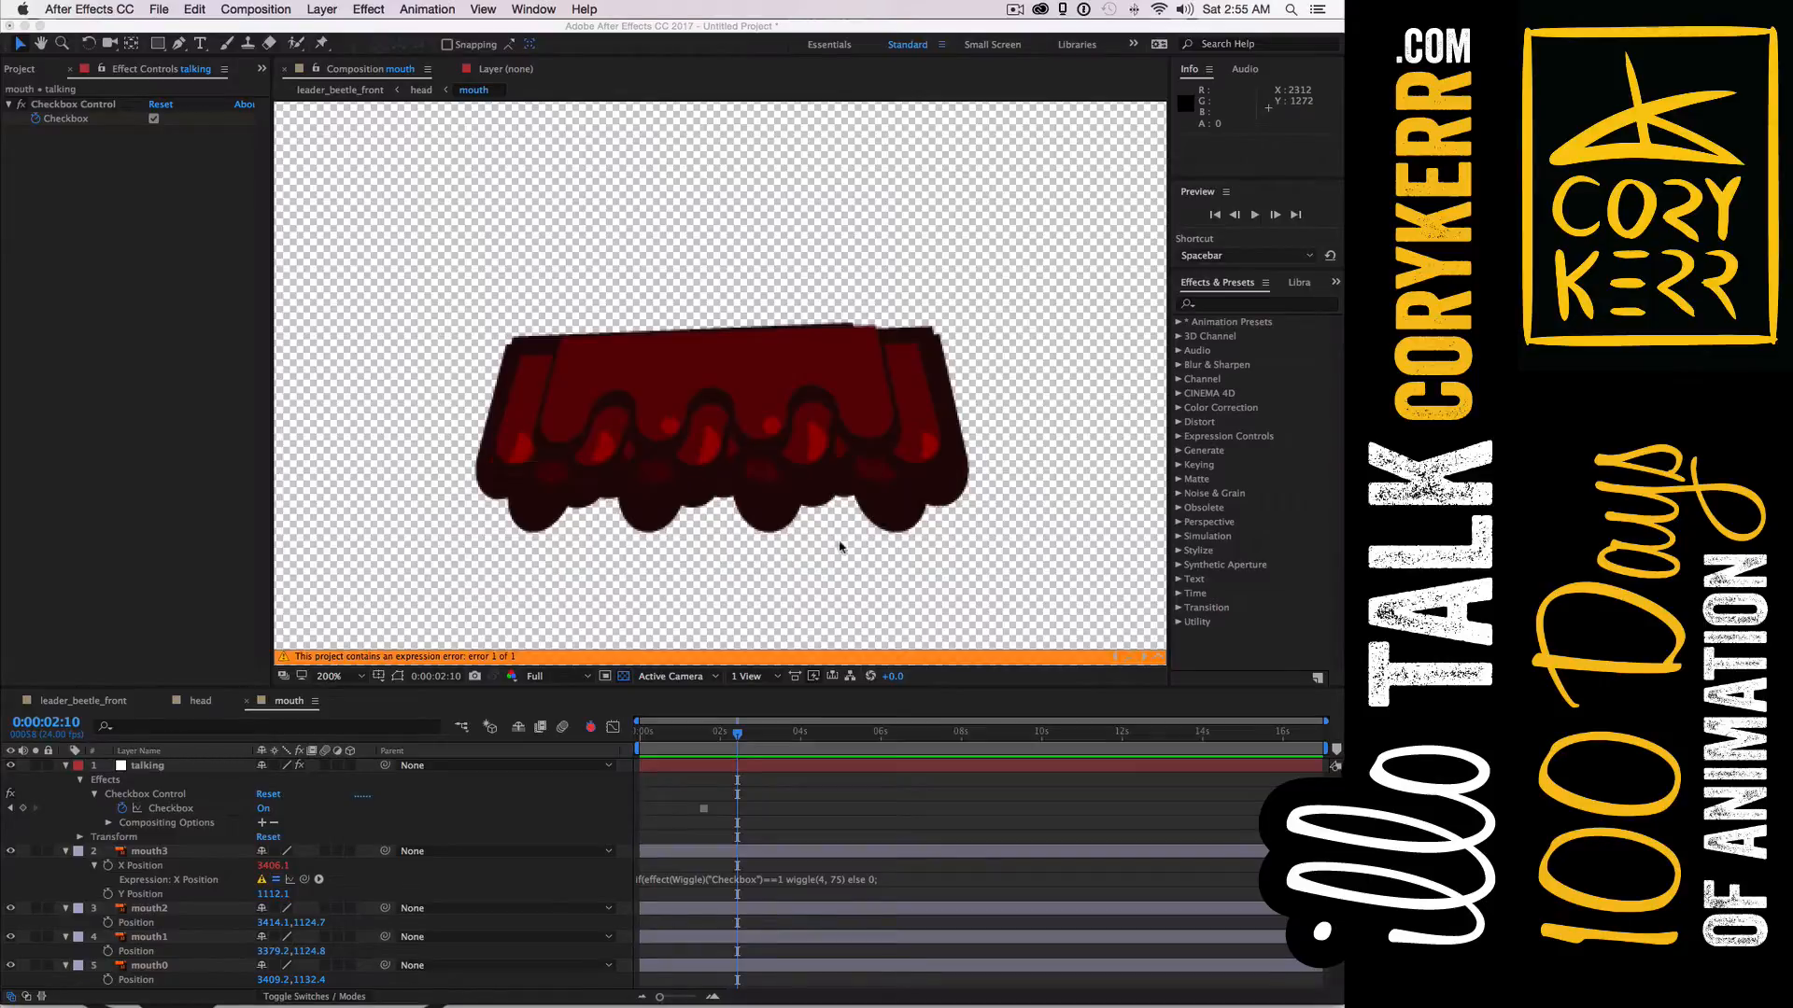
Replace mouth3's X Position expression with wiggle(freq = 1, amp = 30, octaves = 1, amp_mult = .5, t = time)
{"action": "left_click", "coordinate": [763, 879]}
{"action": "type", "text": "wiggle(freq = 1, amp = 30, octaves = 1, amp_mult = .5, t = time)"}
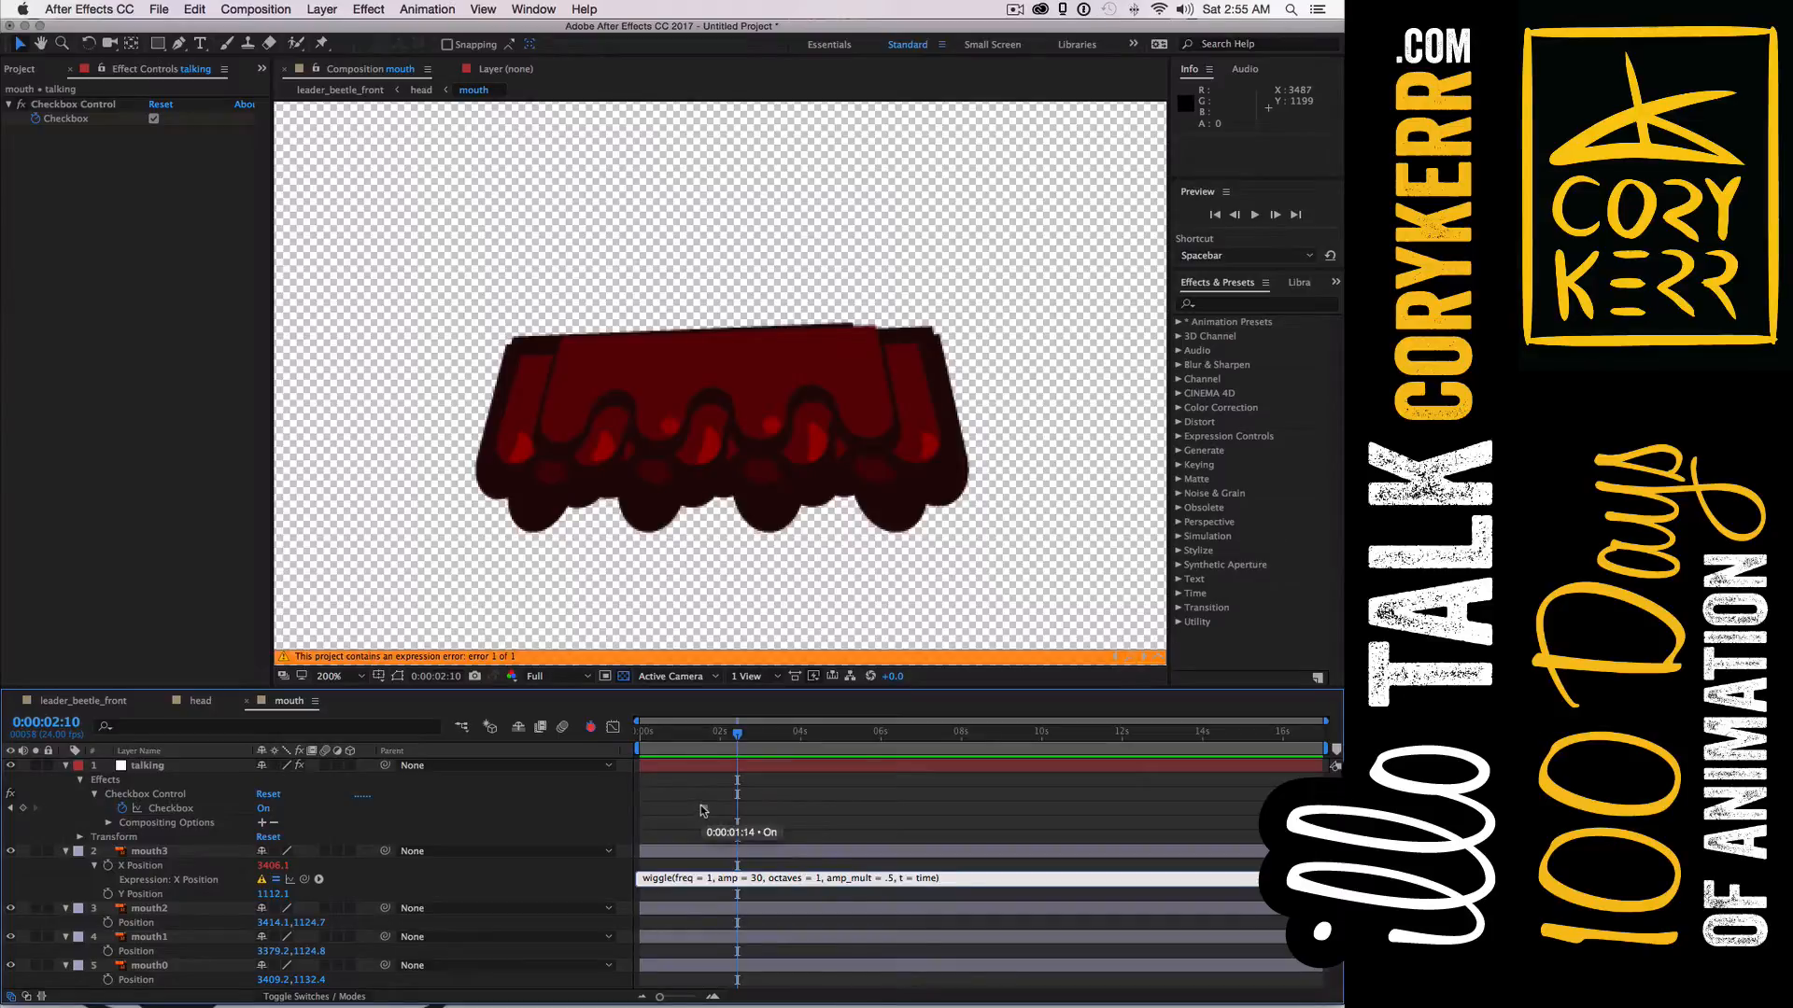
{"action": "left_click", "coordinate": [213, 770]}
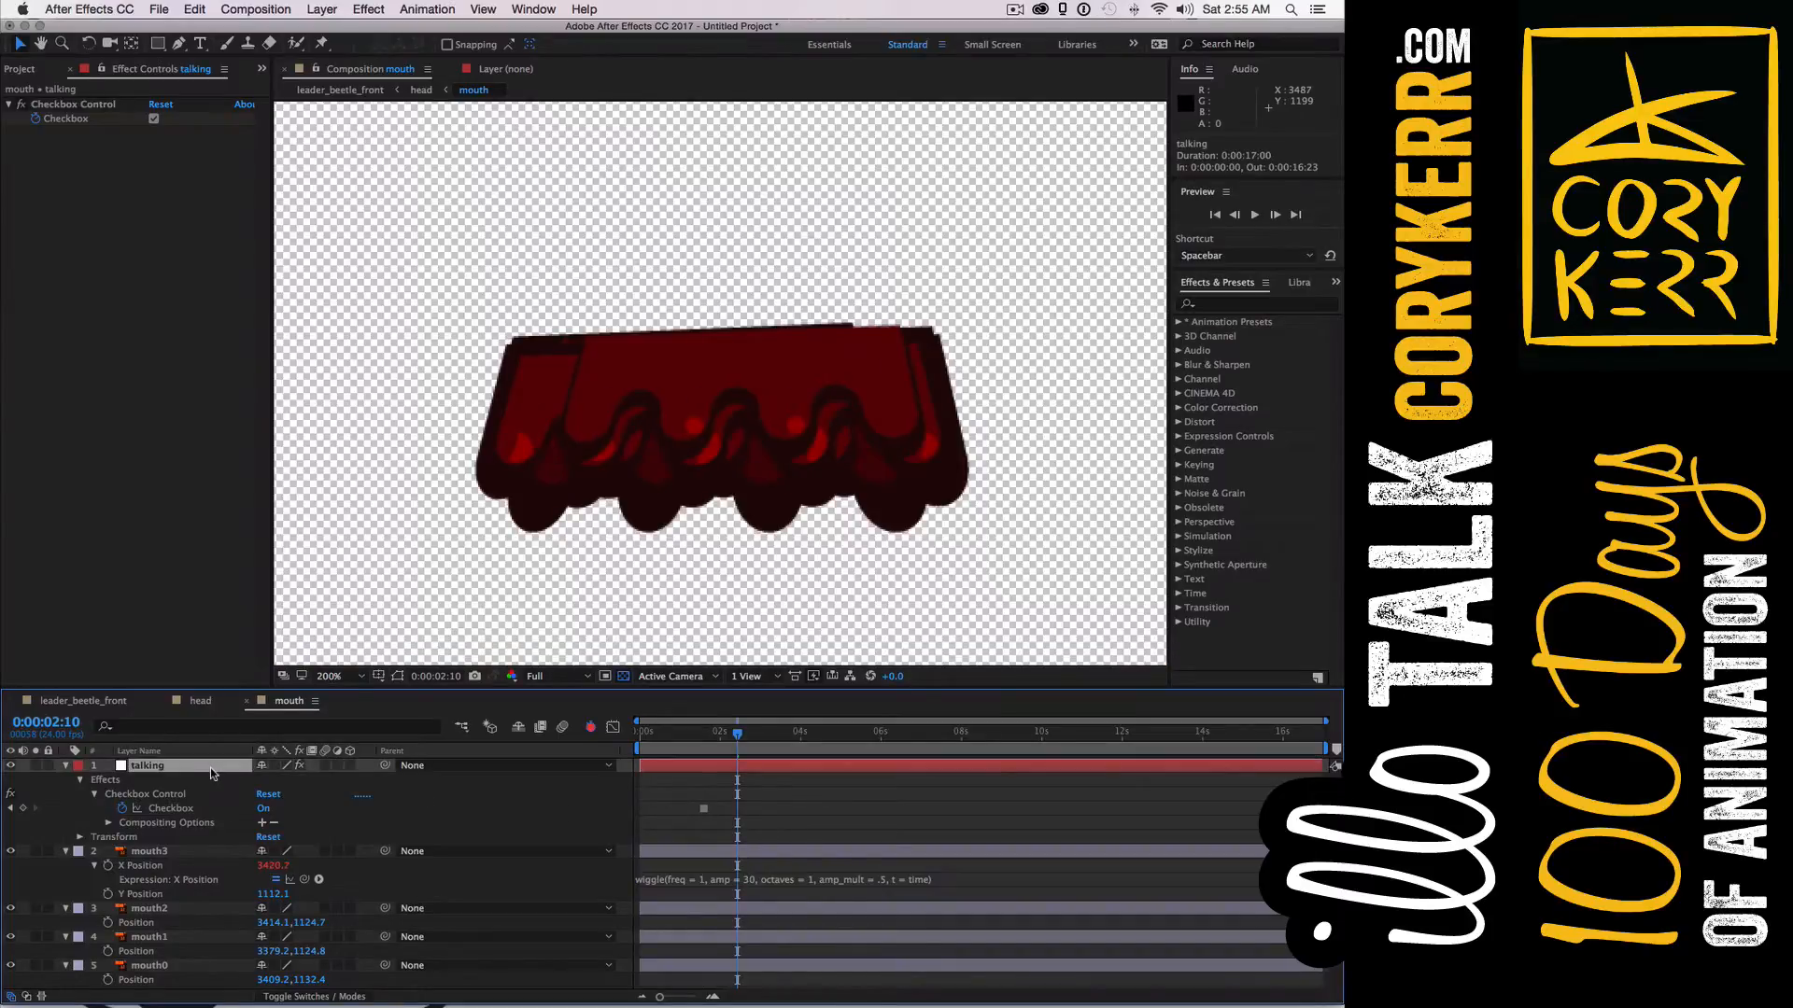
Delete the talking layer from the mouth composition
{"action": "right_click", "coordinate": [210, 766]}
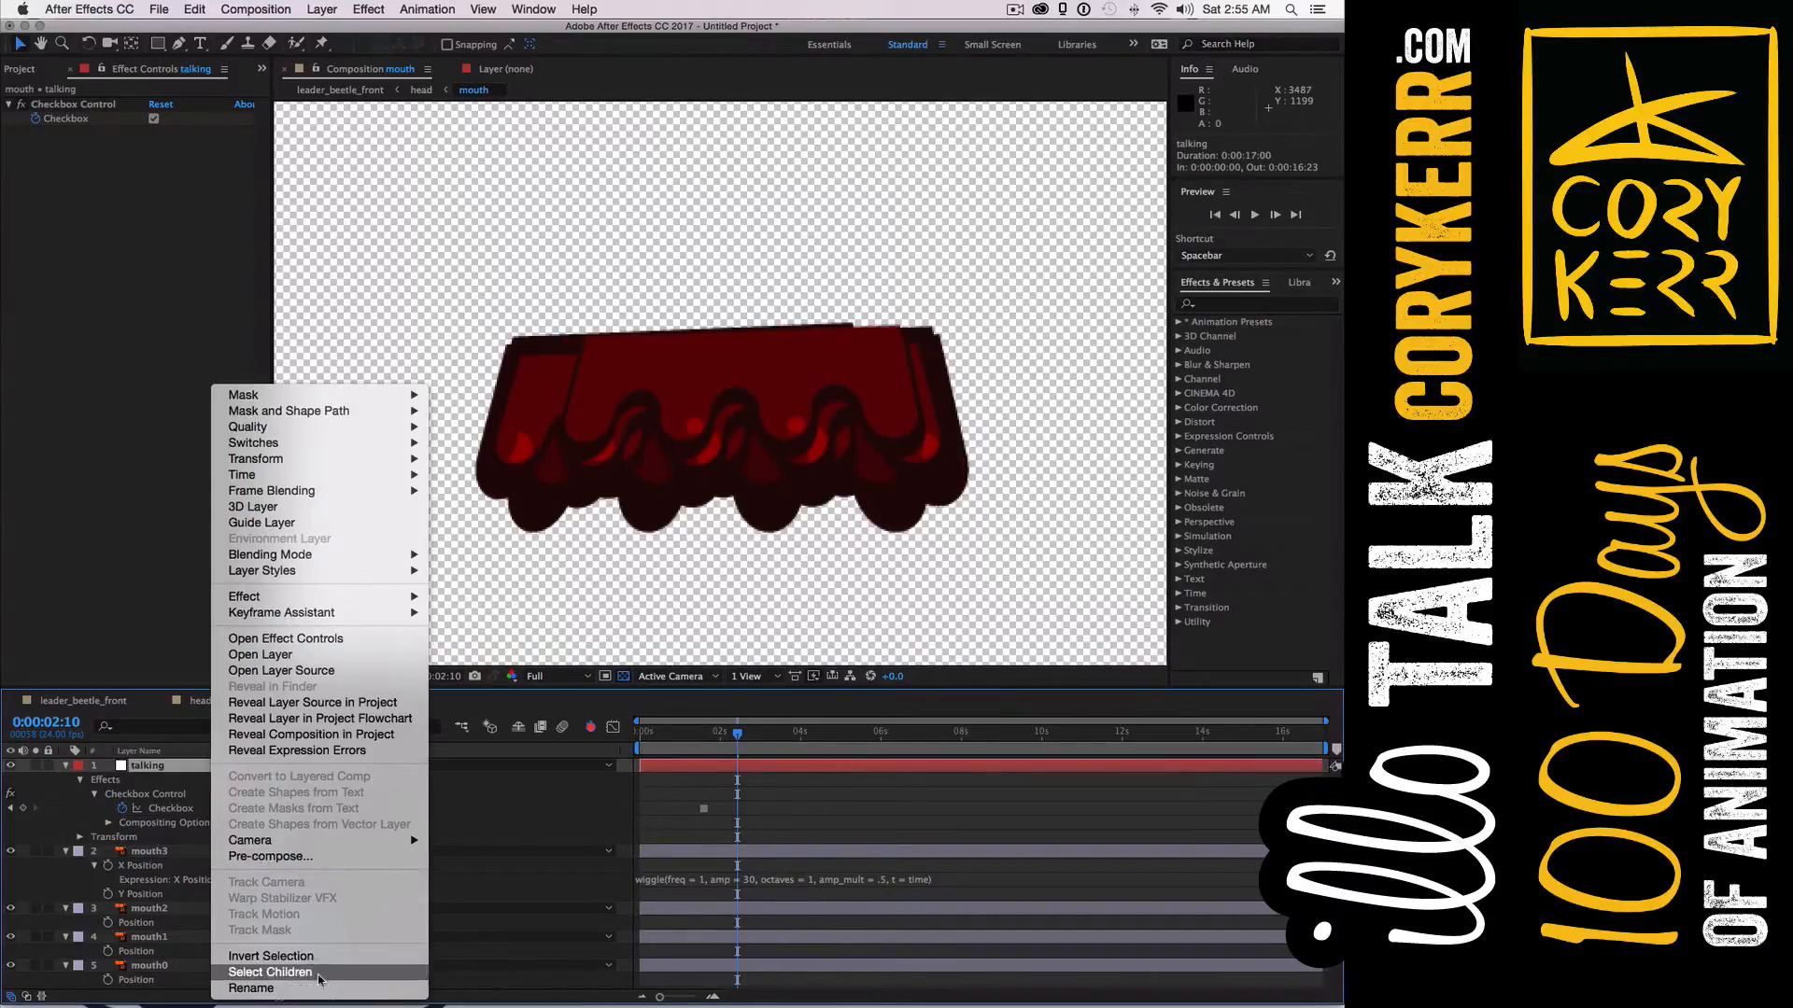
{"action": "left_click", "coordinate": [199, 764]}
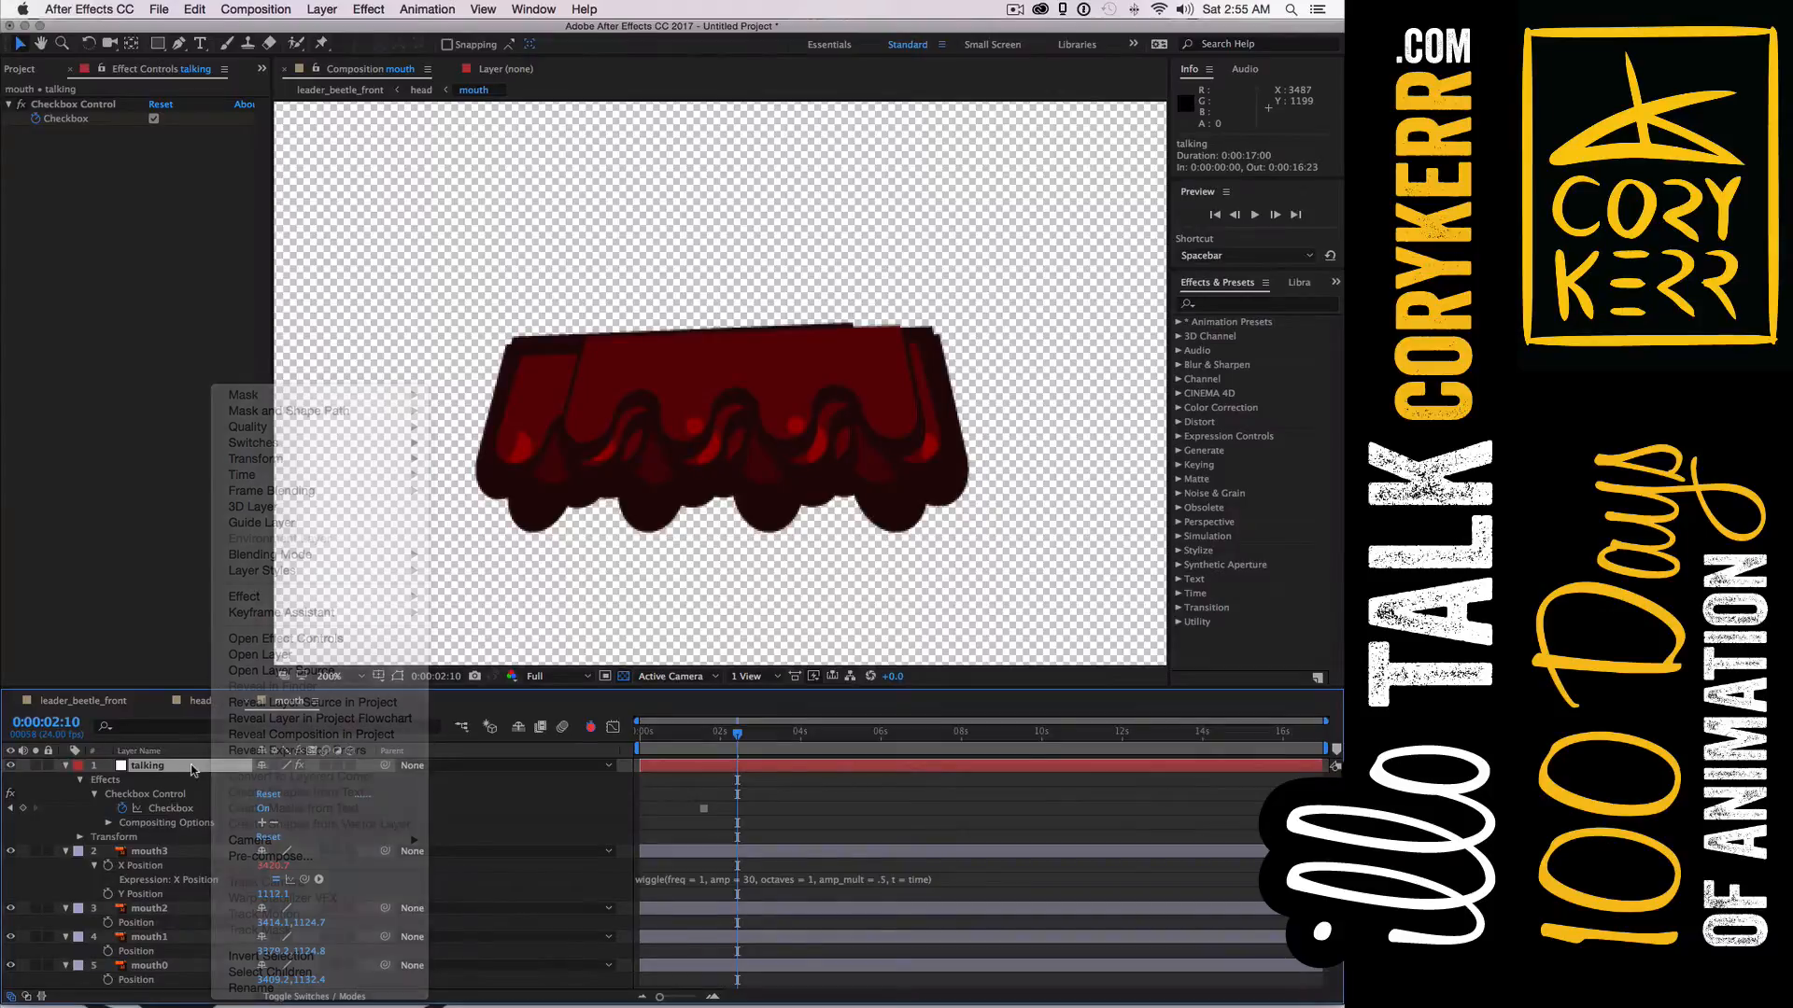
{"action": "key", "text": "Delete"}
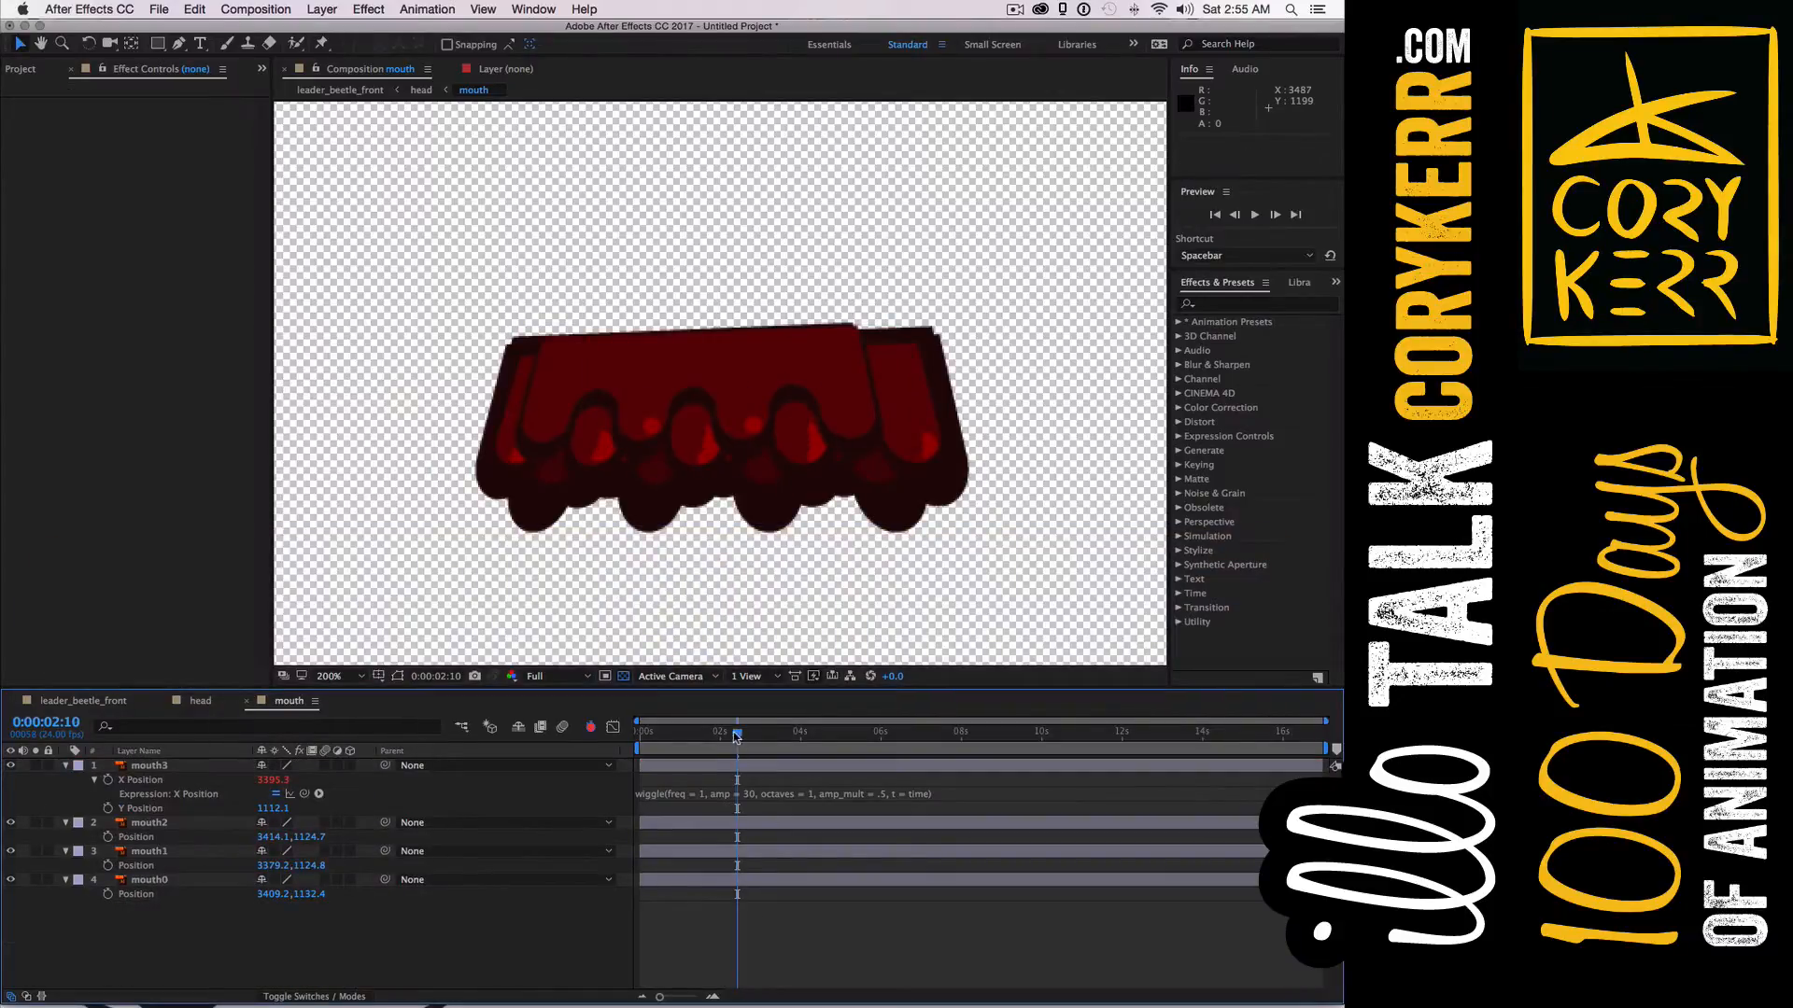
Preview mouth3's wiggle from the start of the composition
{"action": "left_click_drag", "start_coordinate": [737, 734], "coordinate": [629, 739]}
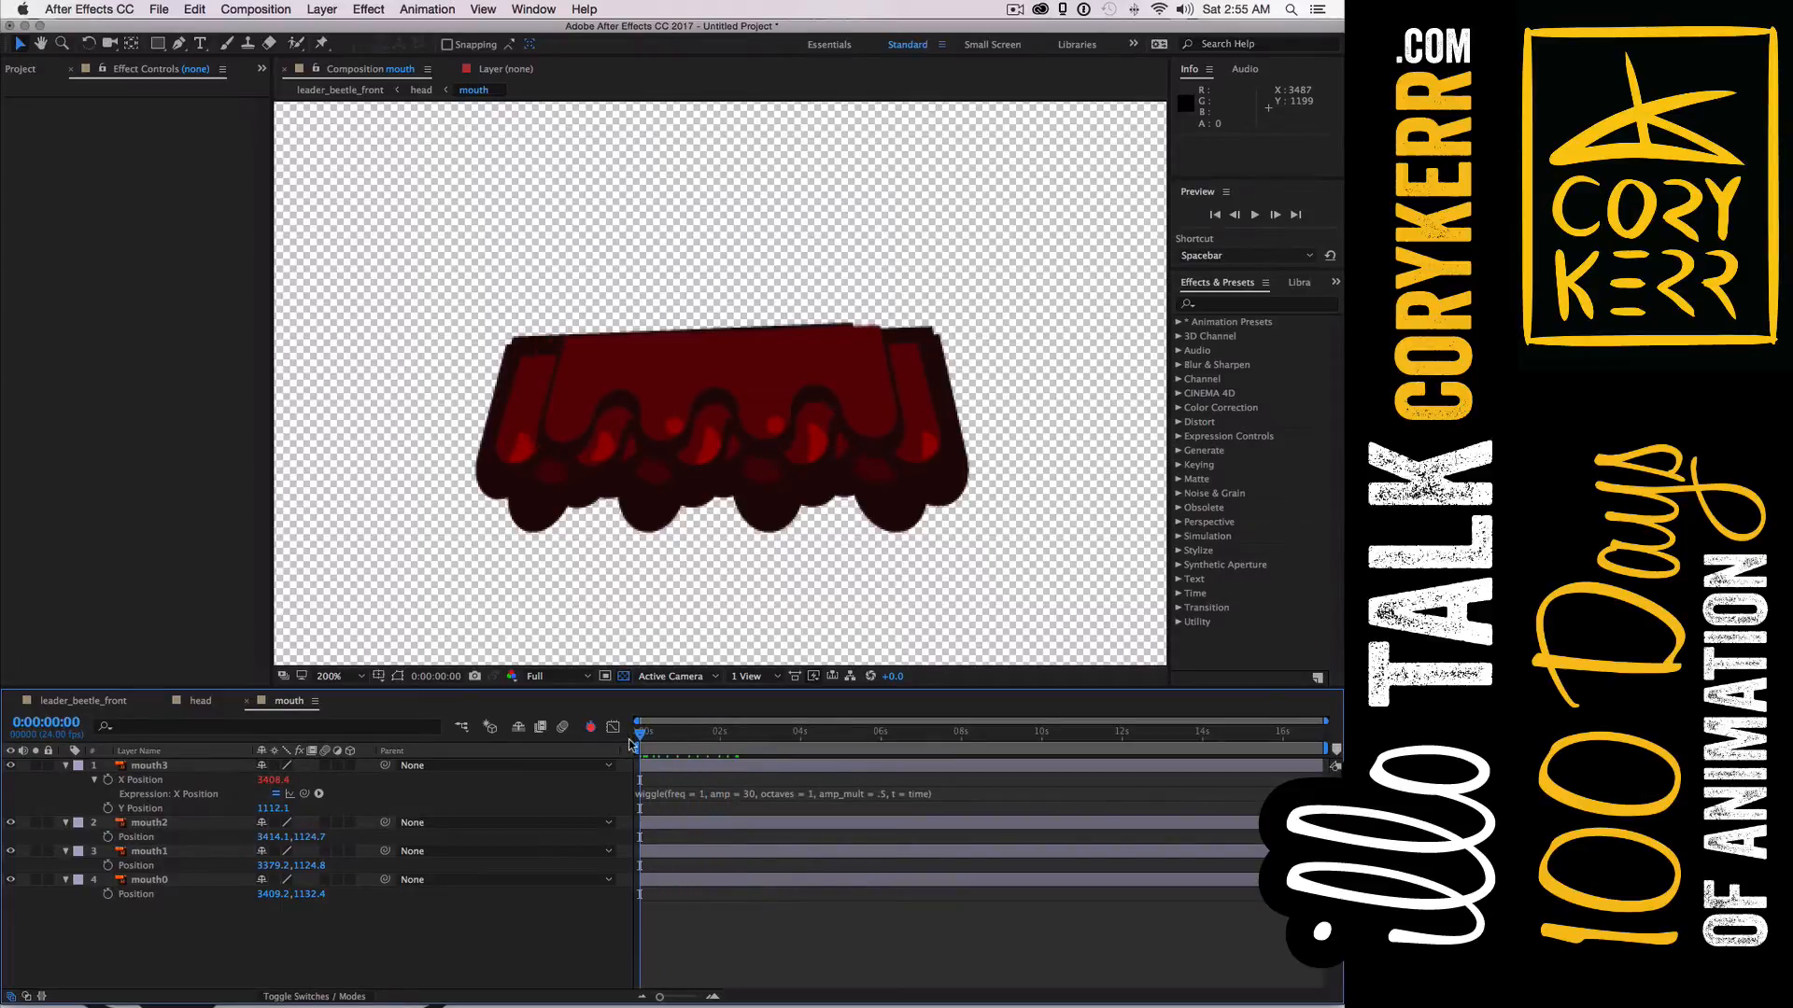
{"action": "key", "text": "space"}
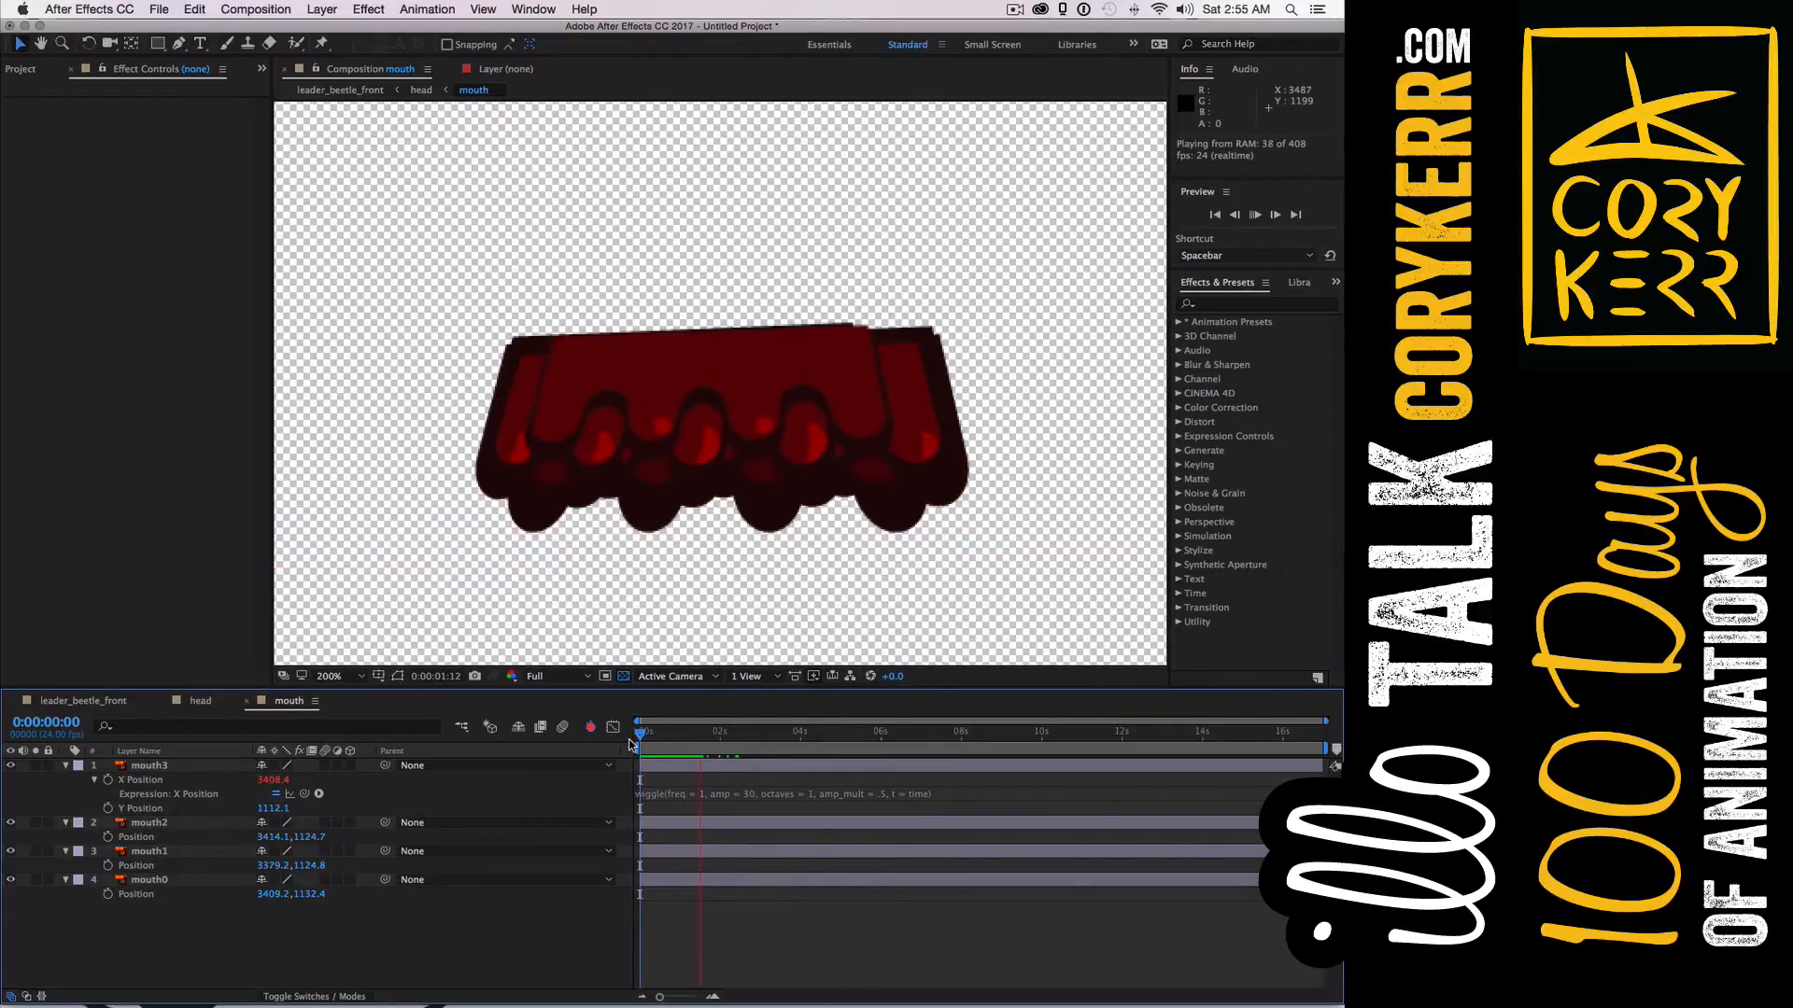
{"action": "key", "text": "space"}
Set the wiggle frequency to 5 in mouth3's X Position expression and preview the motion
{"action": "left_click", "coordinate": [702, 794]}
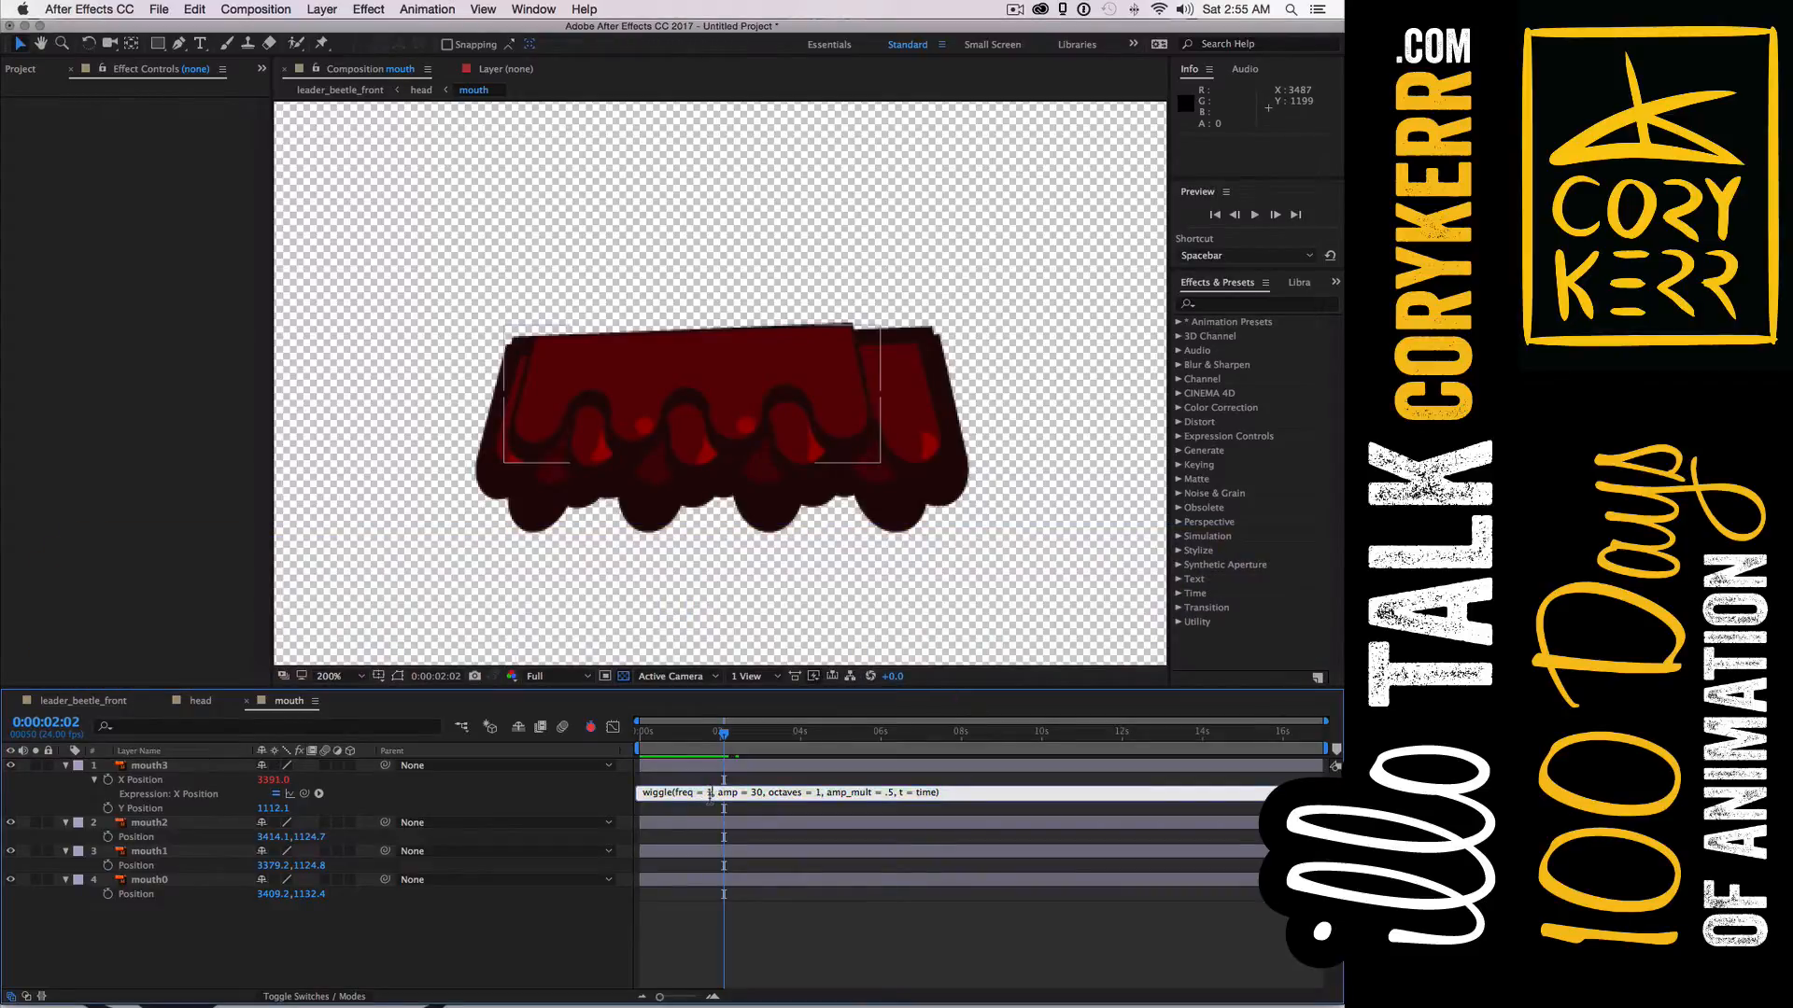
{"action": "type", "text": "5"}
{"action": "left_click", "coordinate": [760, 780]}
{"action": "key", "text": "space"}
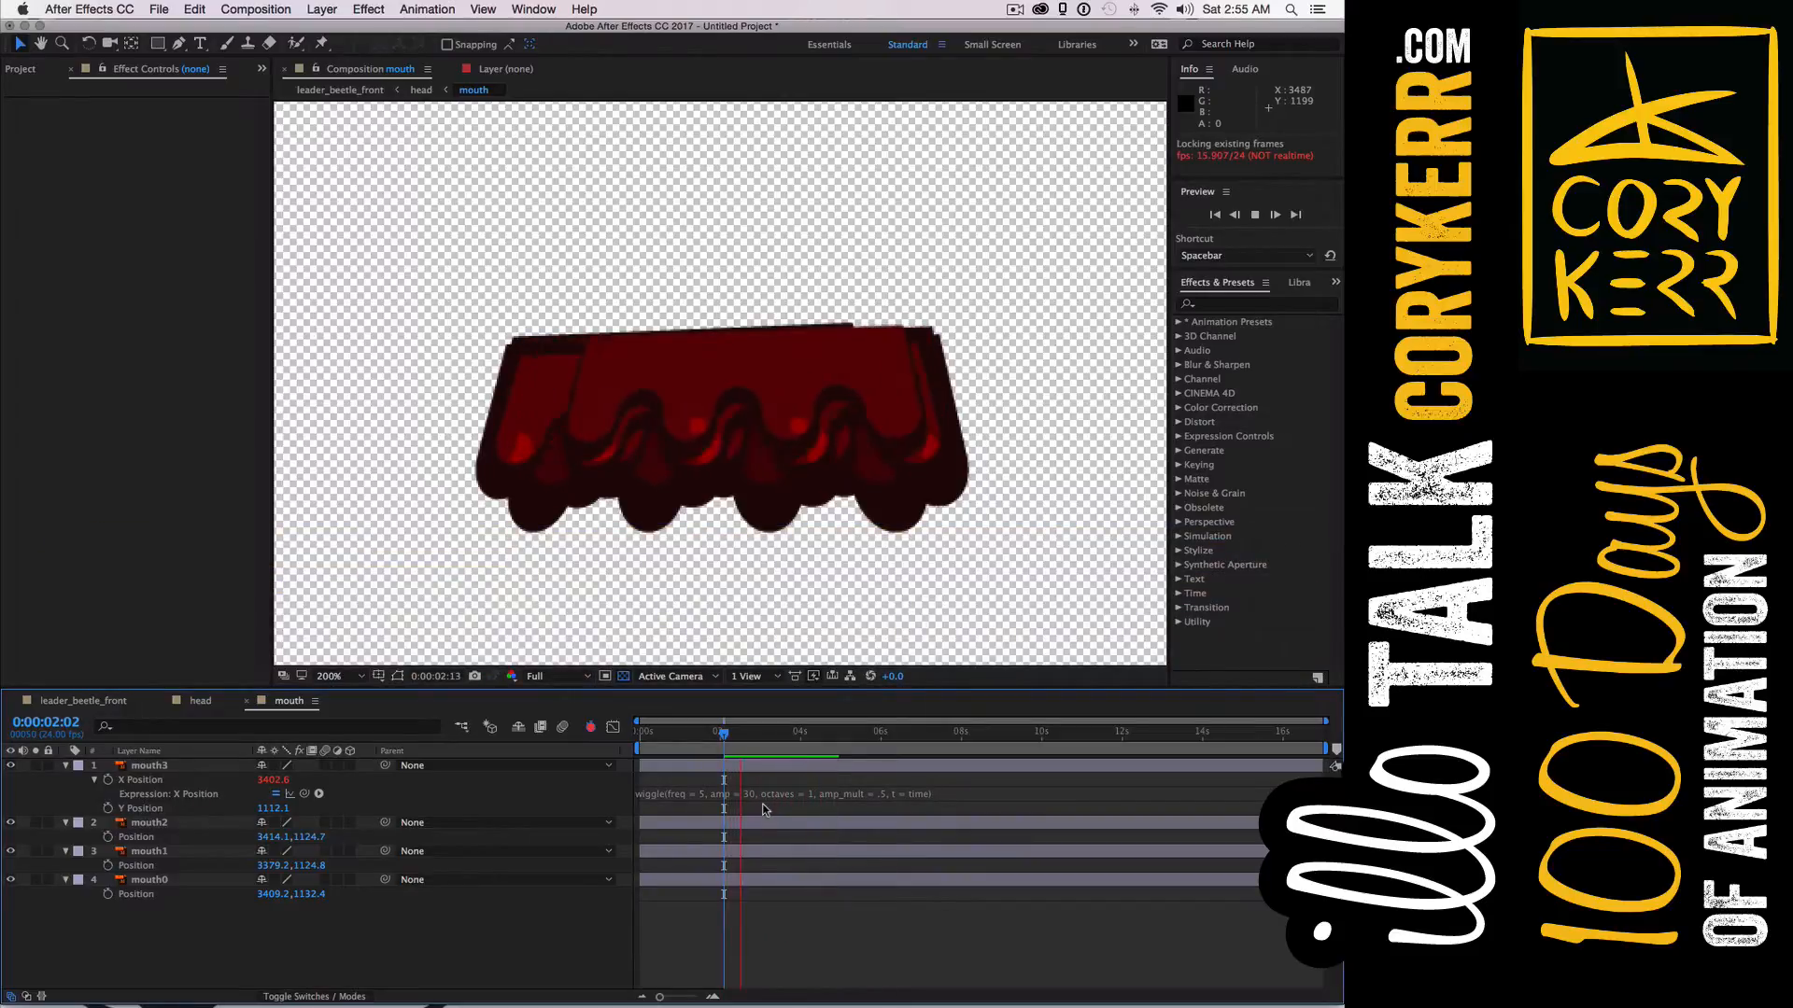
{"action": "key", "text": "space"}
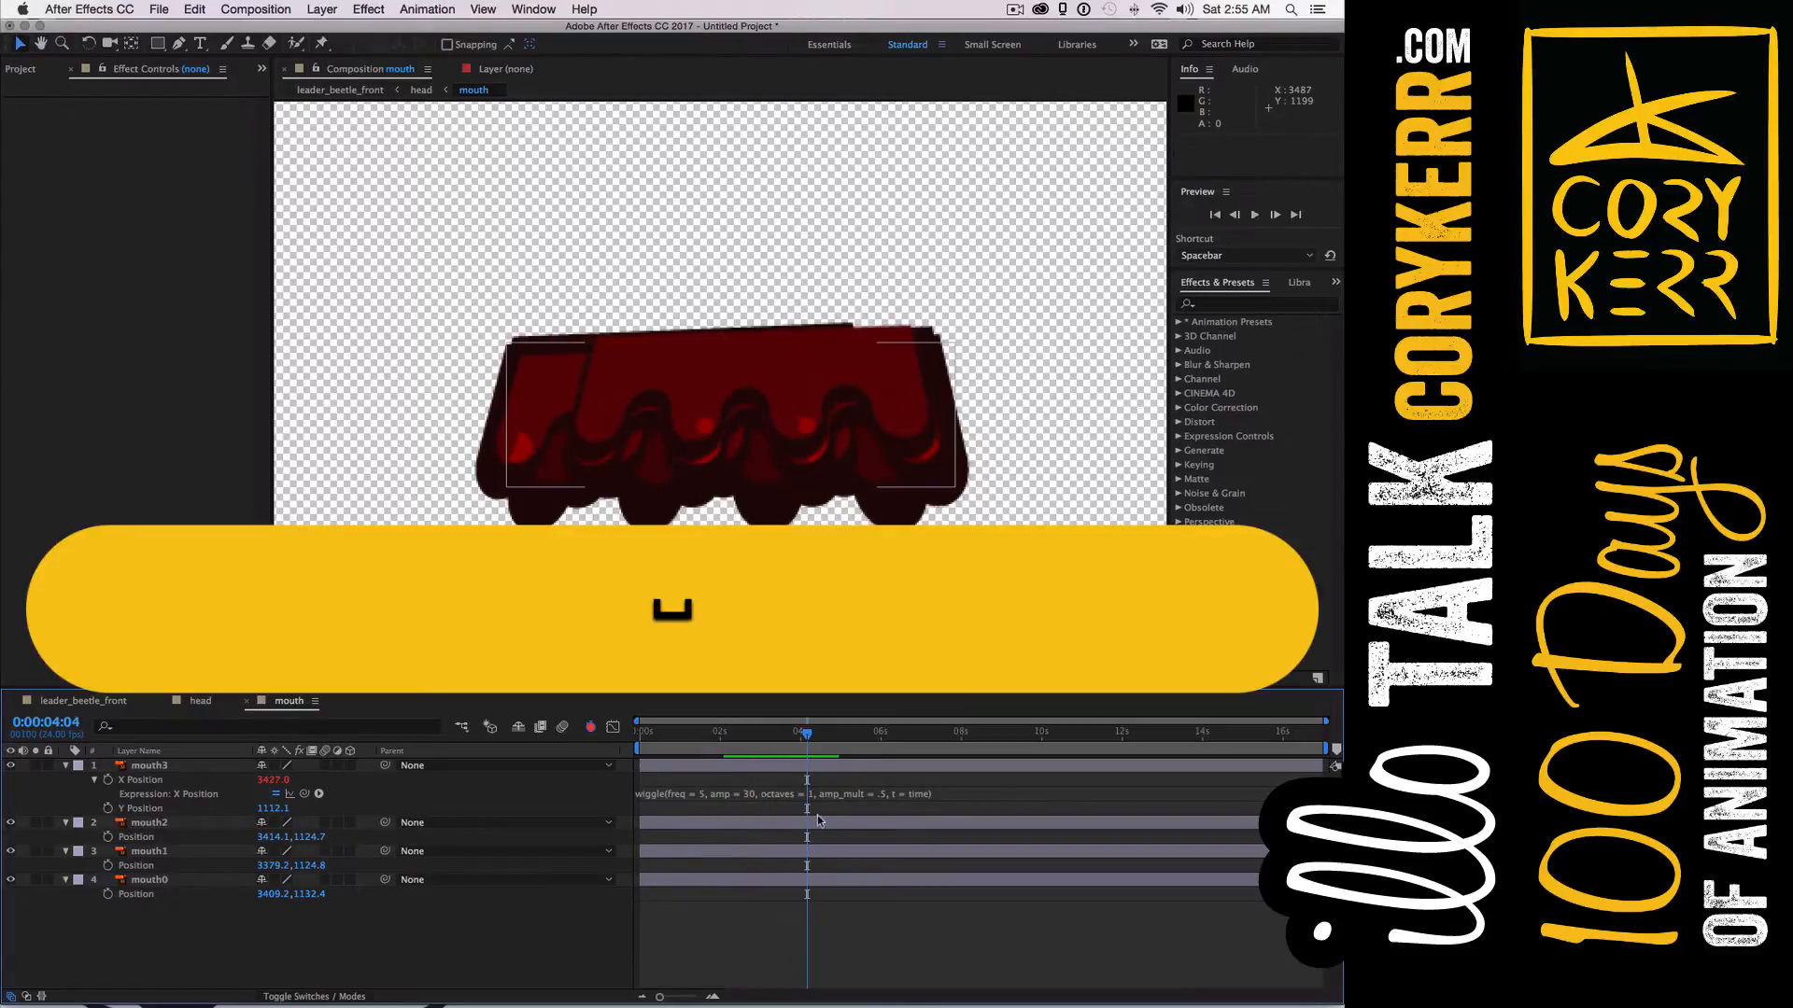
Copy mouth3's wiggle expression and separate the dimensions of mouth2's Position
{"action": "left_click", "coordinate": [837, 792]}
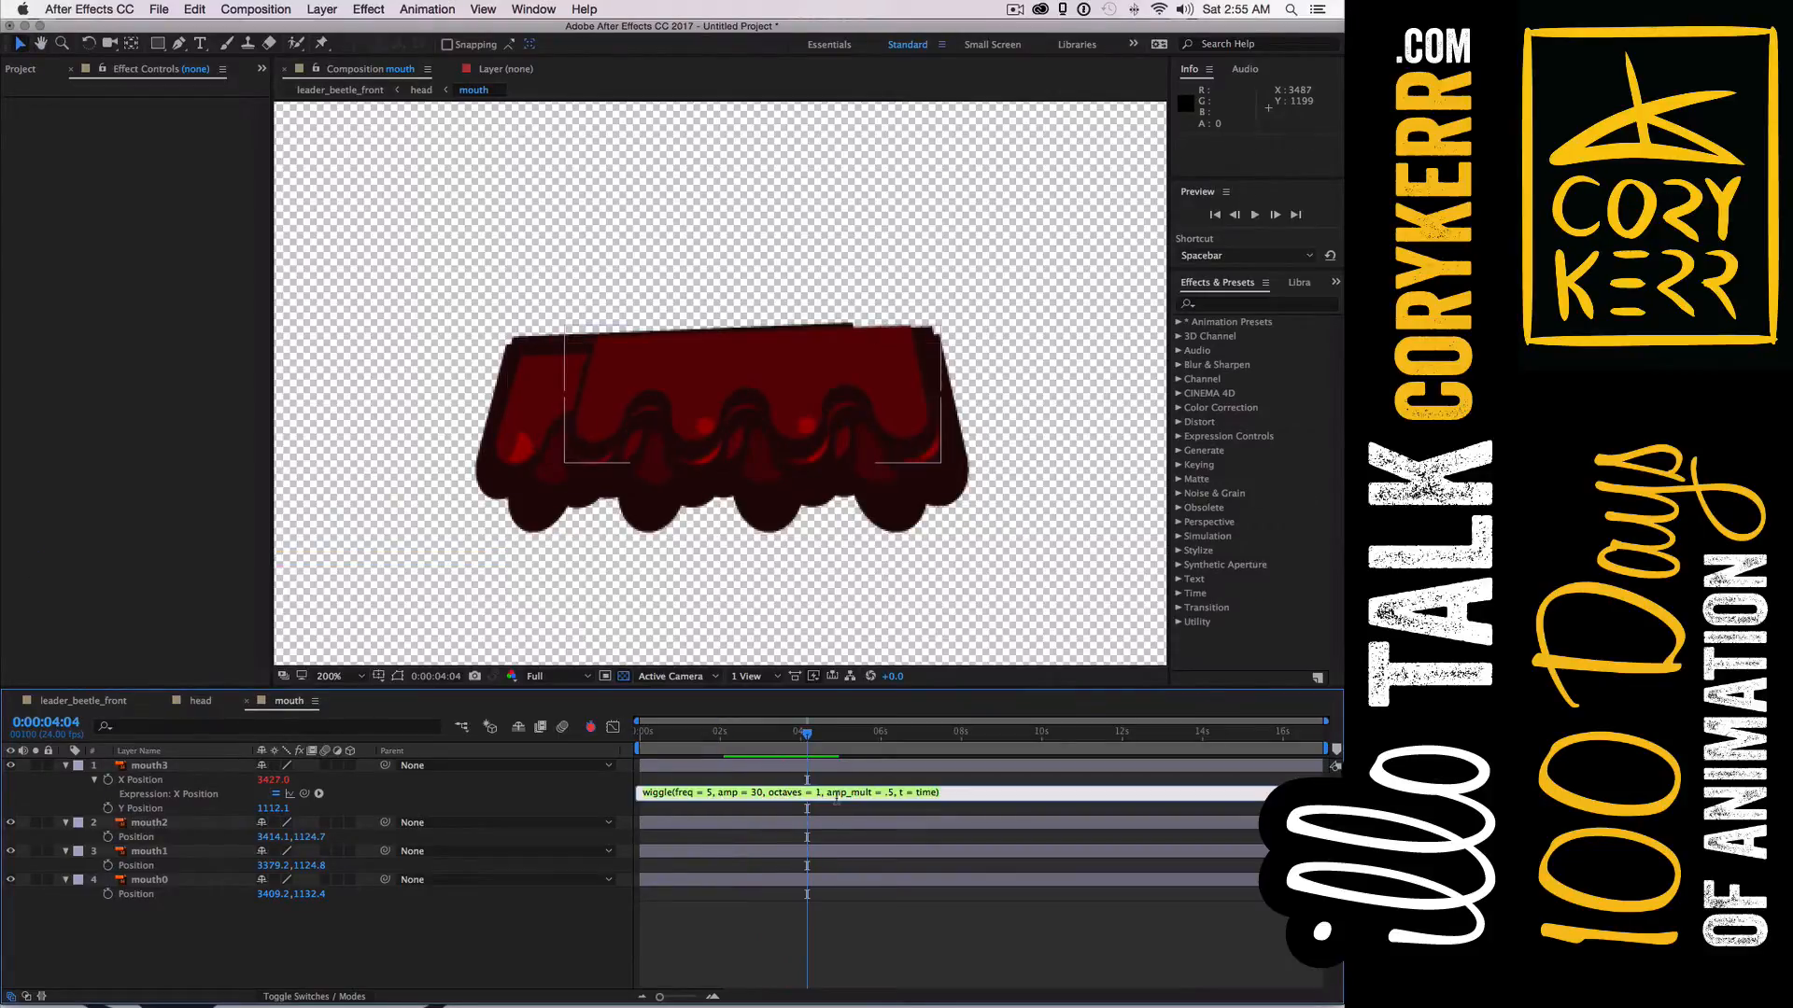
{"action": "key", "text": "super+c"}
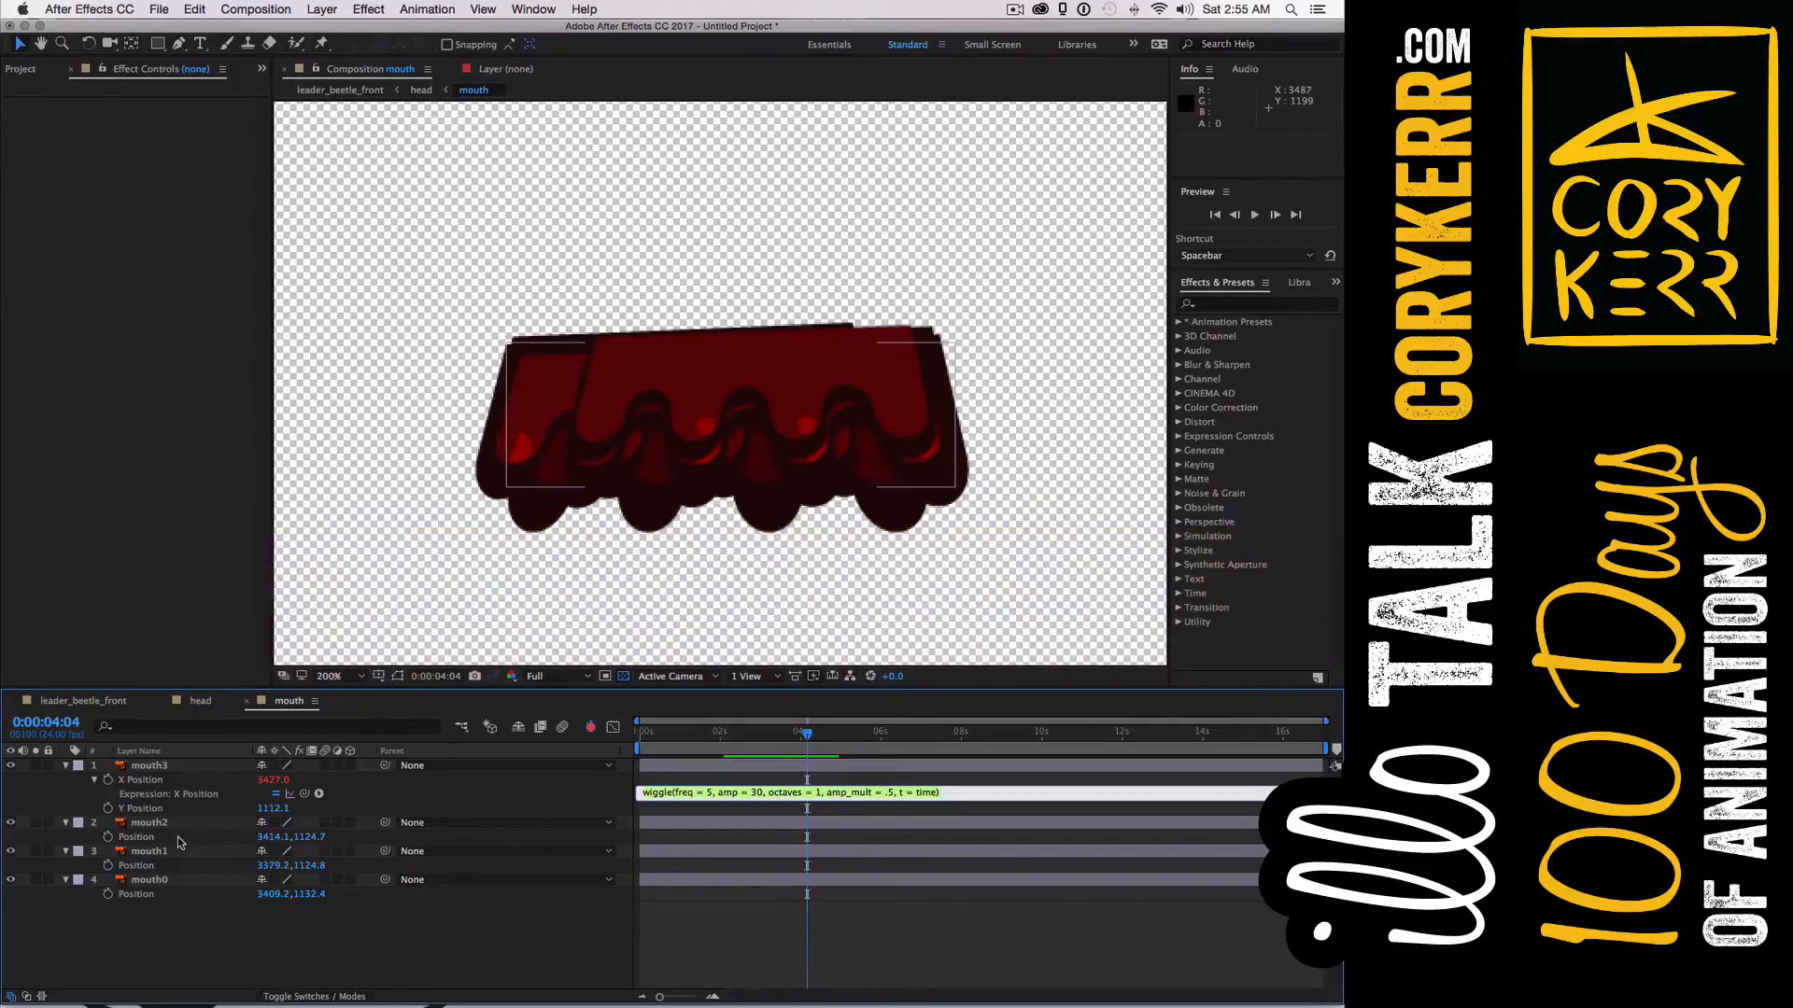
{"action": "left_click", "coordinate": [136, 838]}
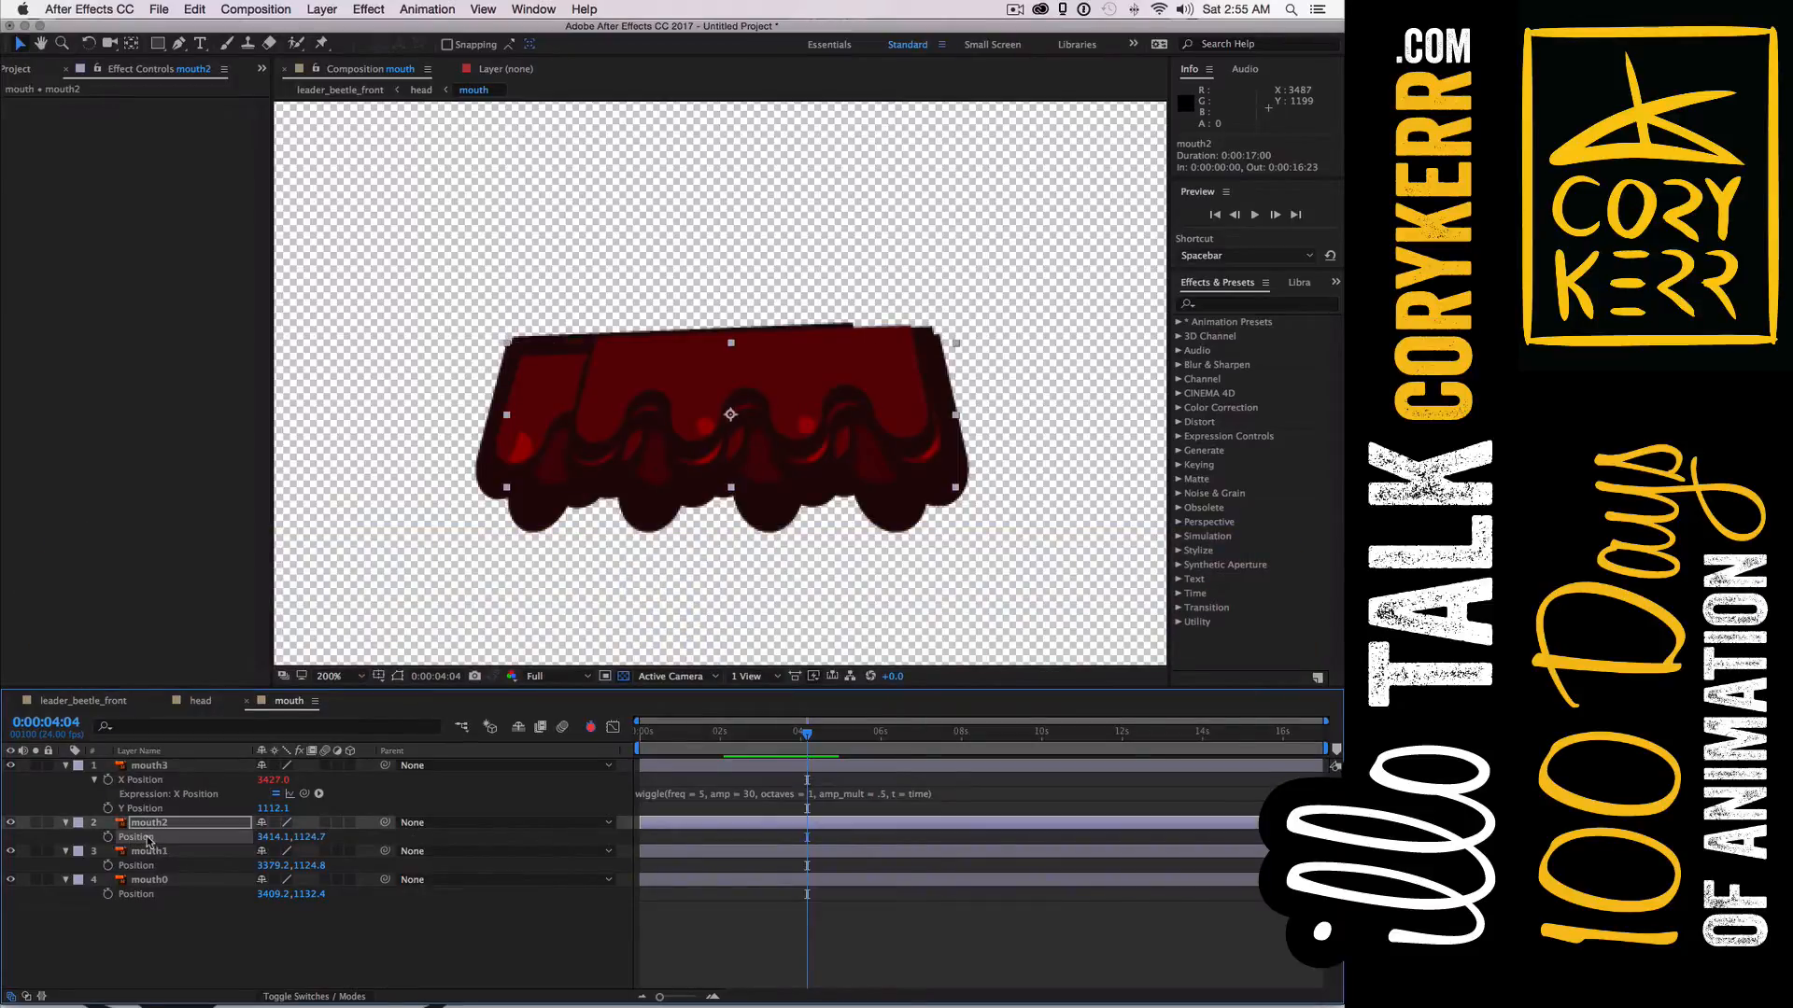
{"action": "right_click", "coordinate": [147, 840]}
{"action": "left_click", "coordinate": [194, 864]}
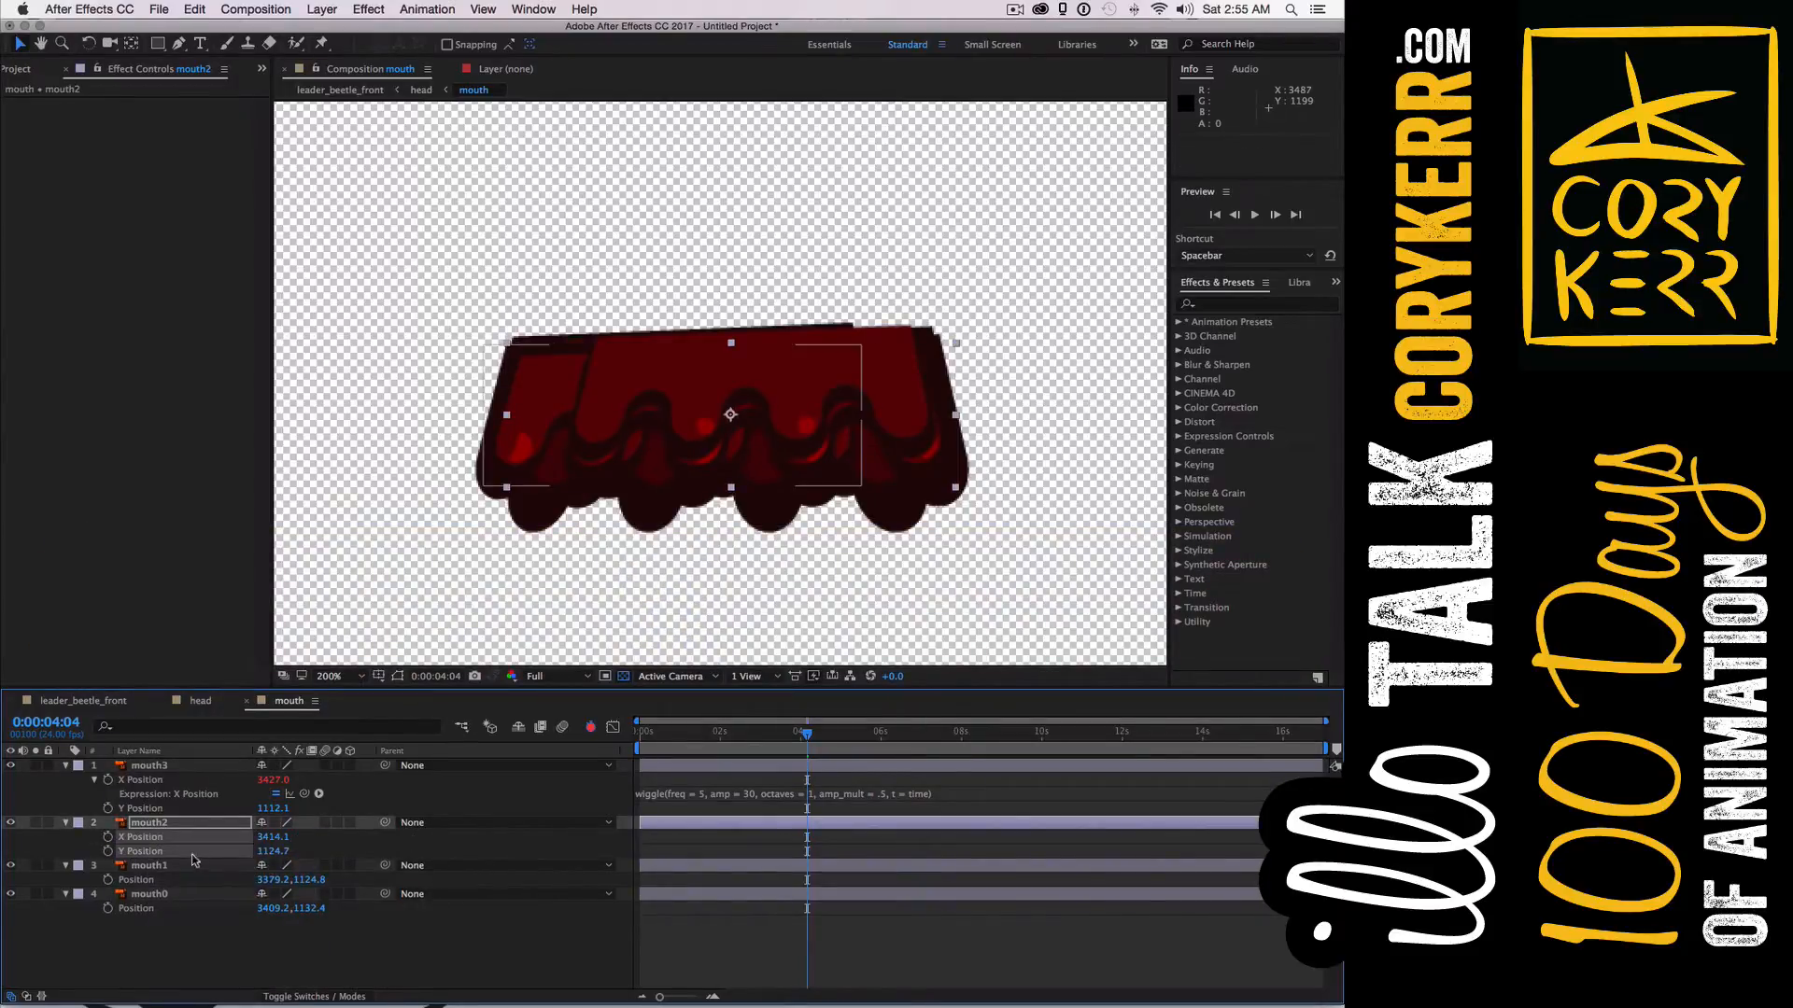
Add an expression to mouth2's X Position and paste in the copied wiggle with frequency 5 and amplitude 30
{"action": "left_click", "coordinate": [108, 837], "text": "alt"}
{"action": "left_click", "coordinate": [194, 881]}
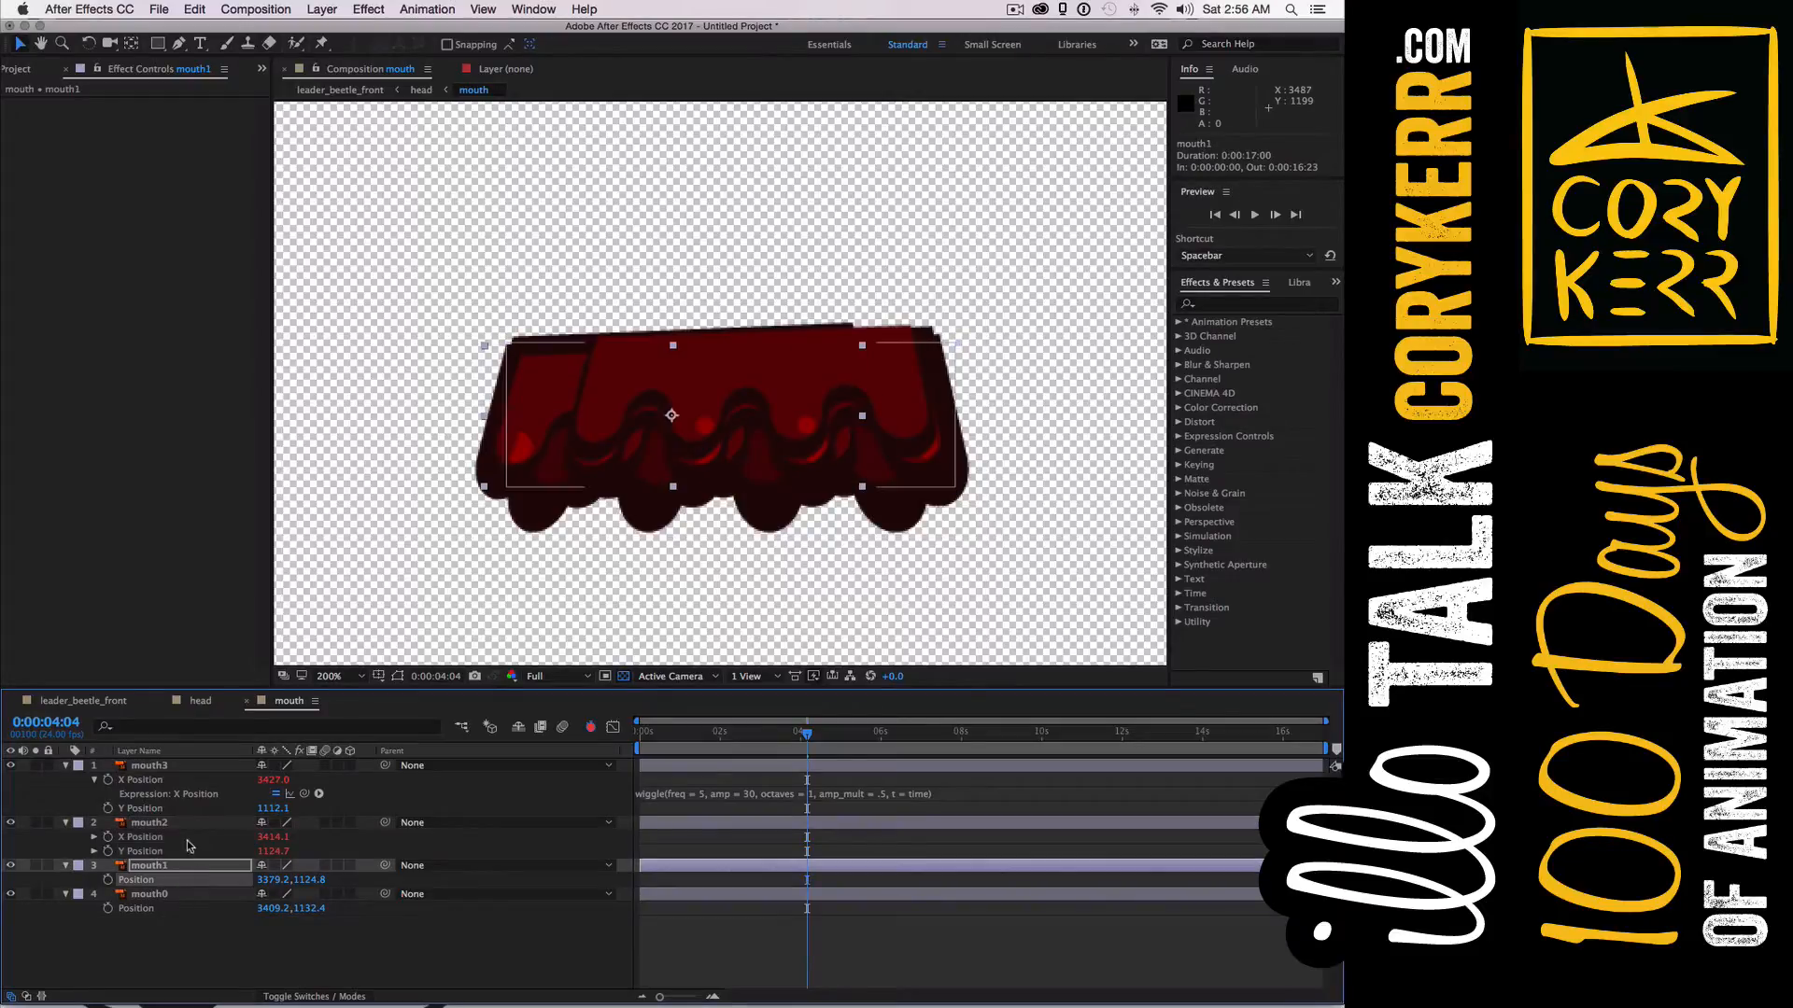
{"action": "left_click", "coordinate": [191, 838]}
{"action": "left_click", "coordinate": [108, 839], "text": "alt"}
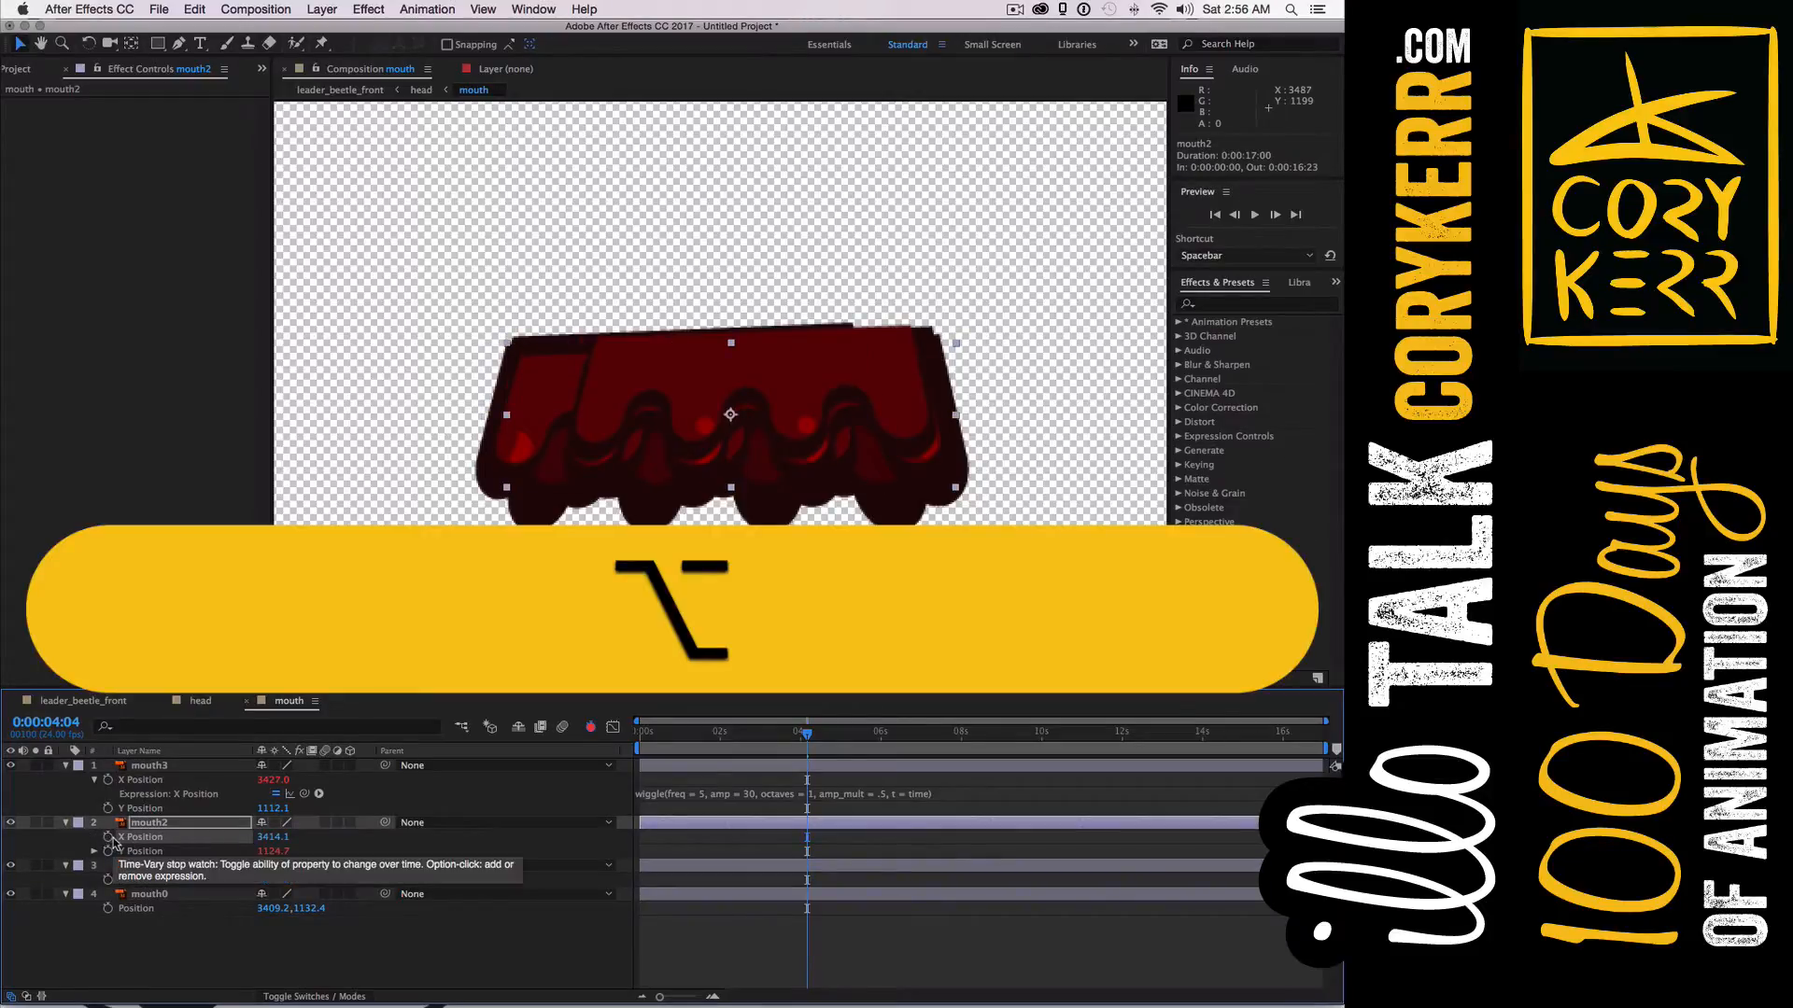
{"action": "left_click", "coordinate": [108, 837], "text": "alt"}
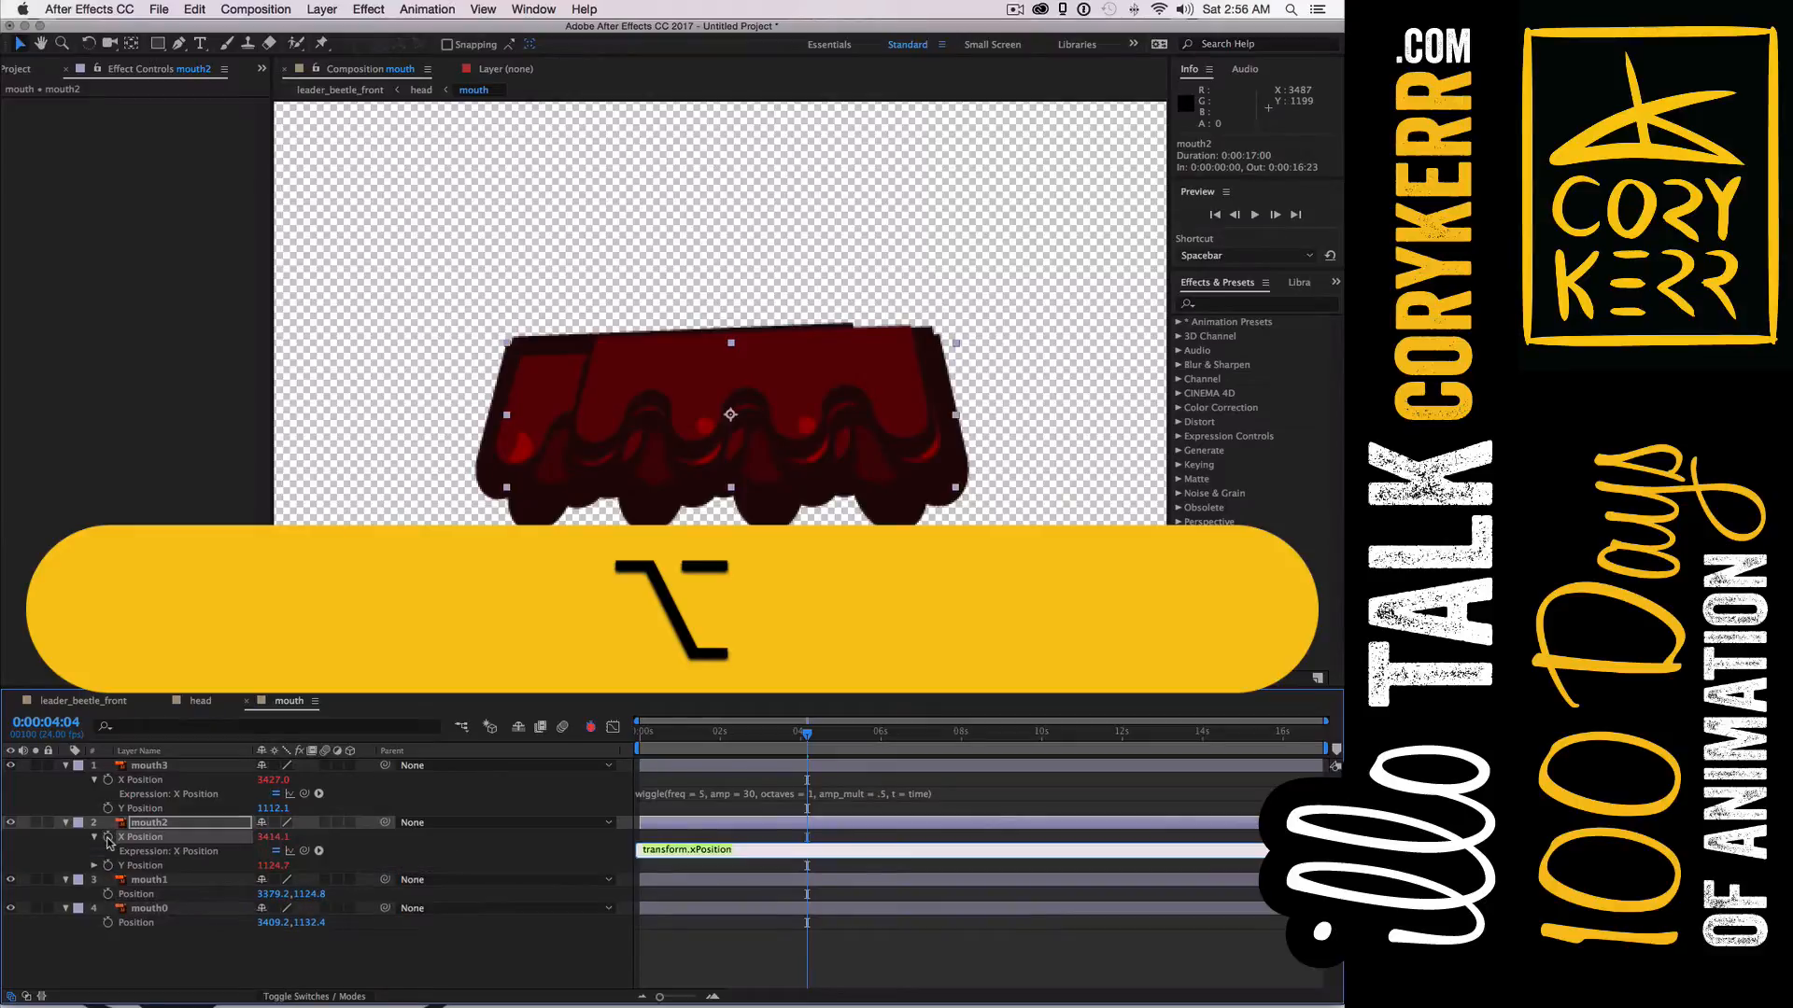
{"action": "key", "text": "super+v"}
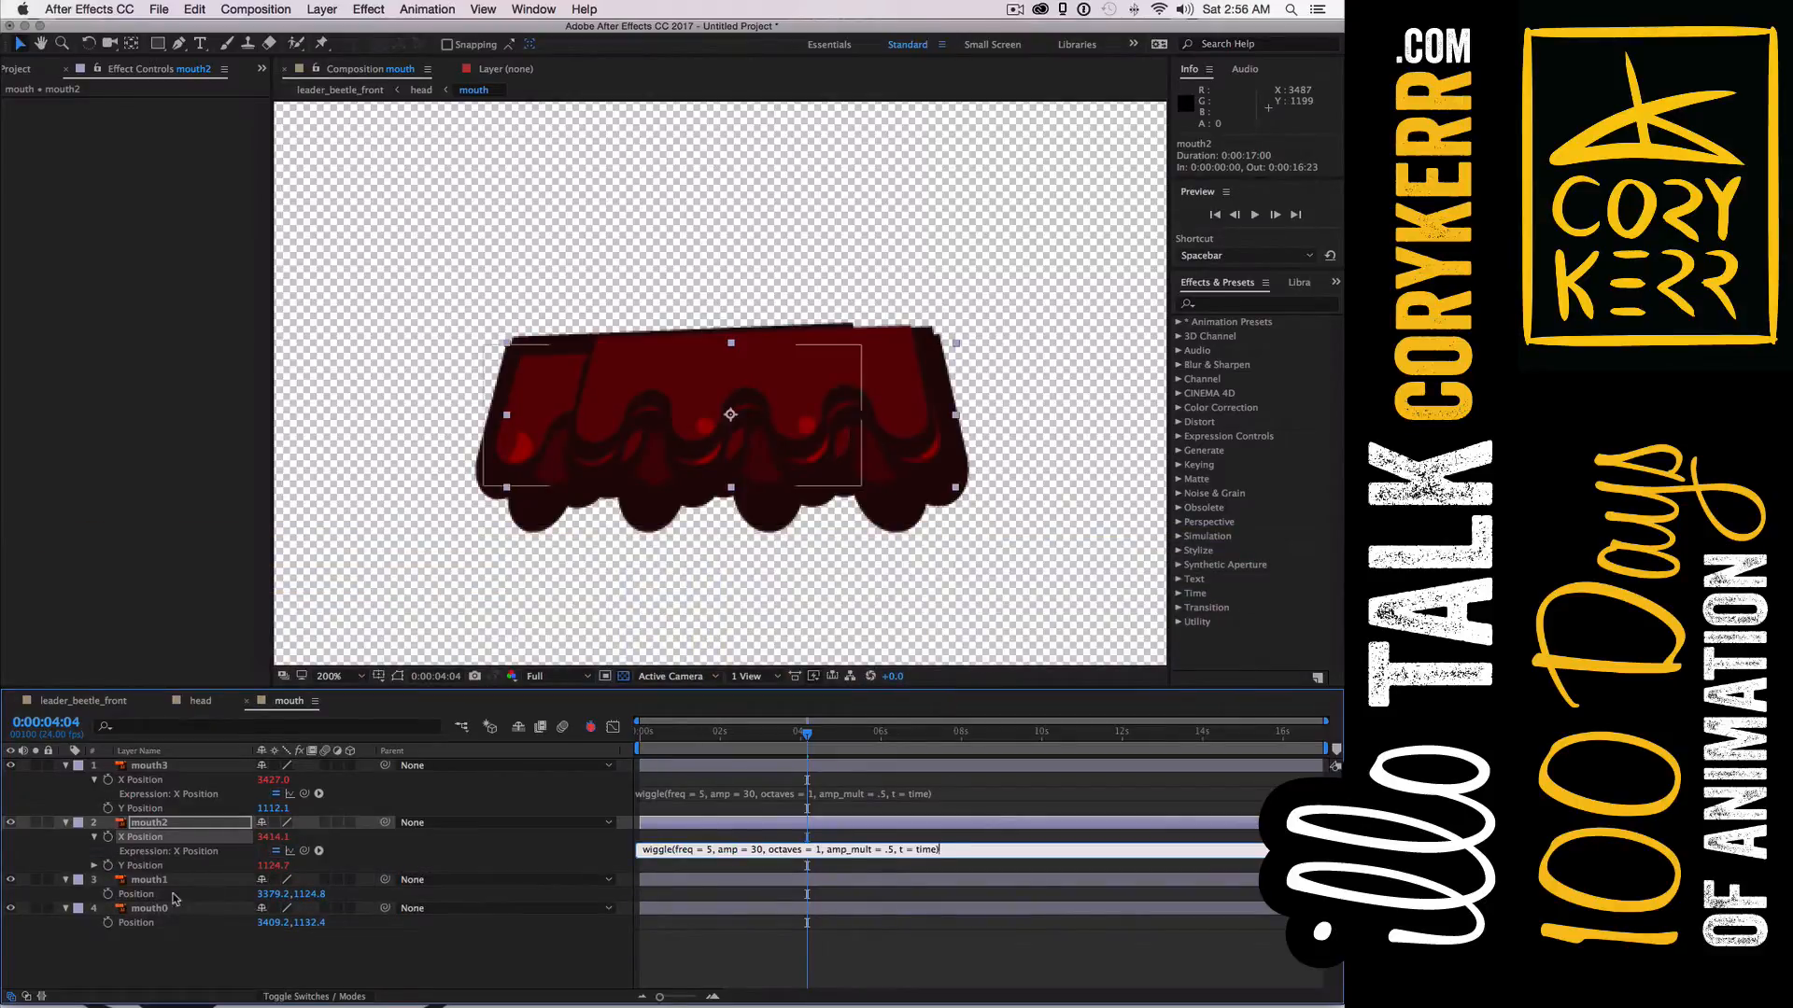
Separate the Position dimensions of the mouth1 and mouth0 layers
{"action": "left_click", "coordinate": [108, 895]}
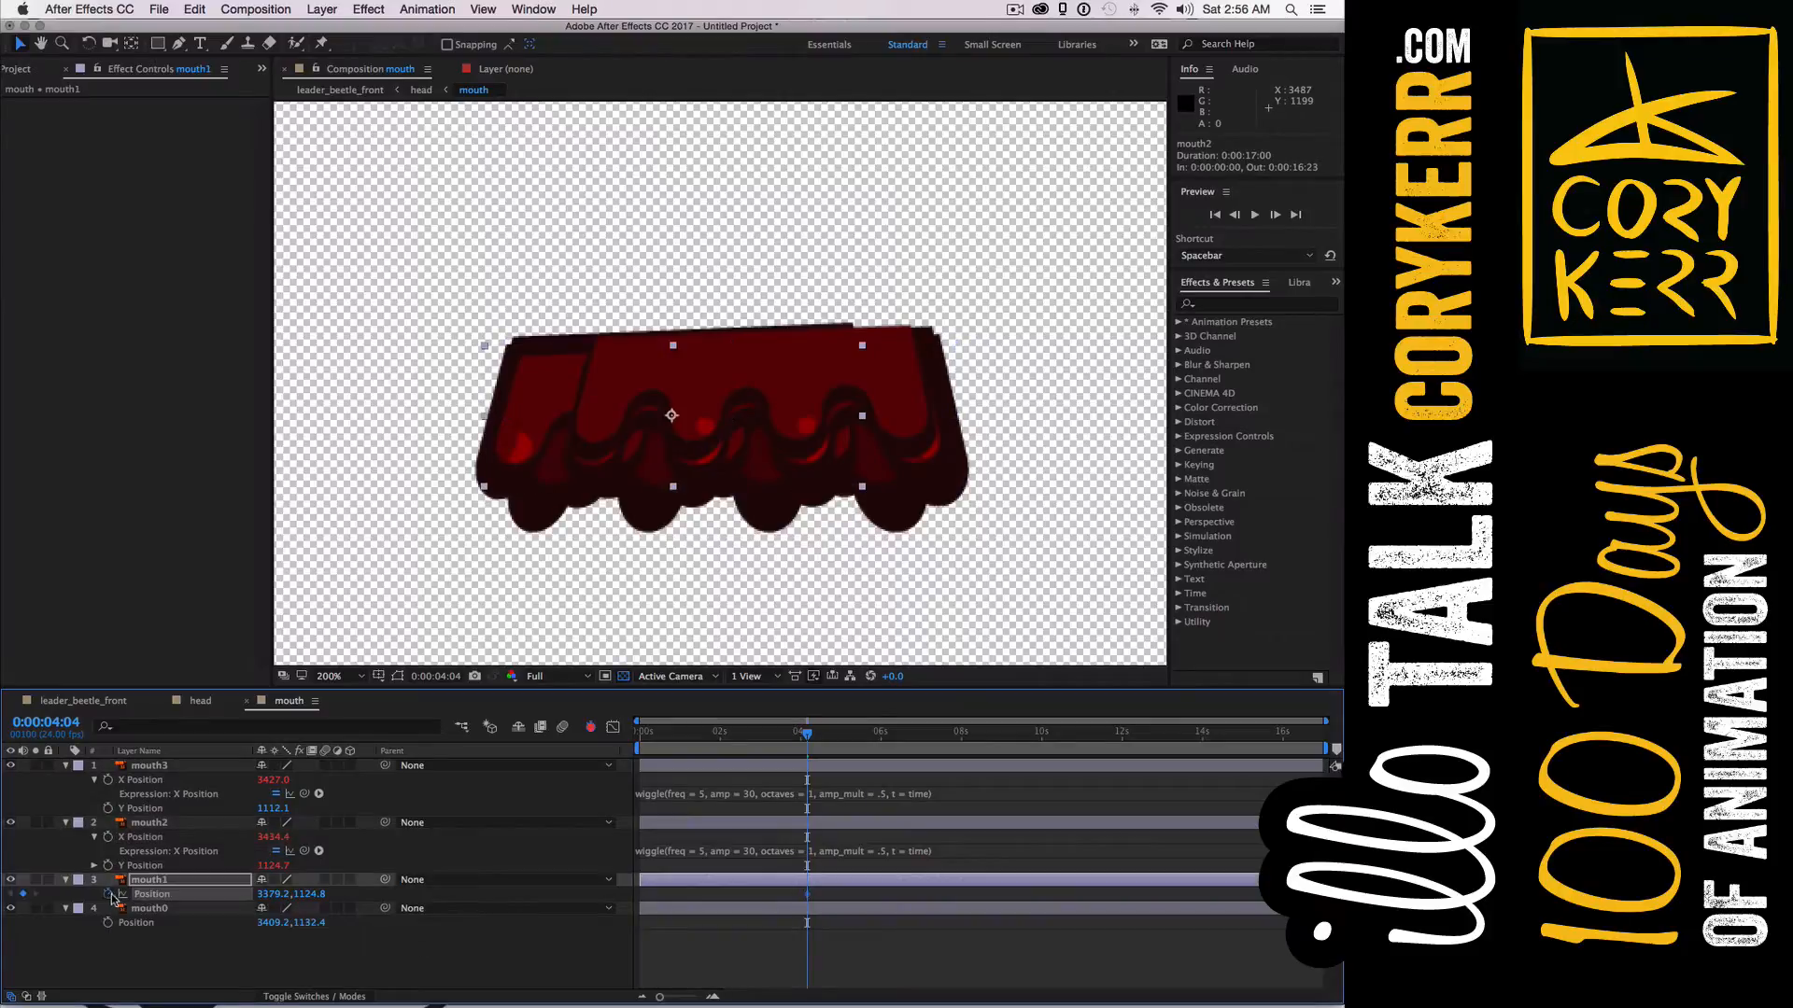
{"action": "right_click", "coordinate": [142, 895]}
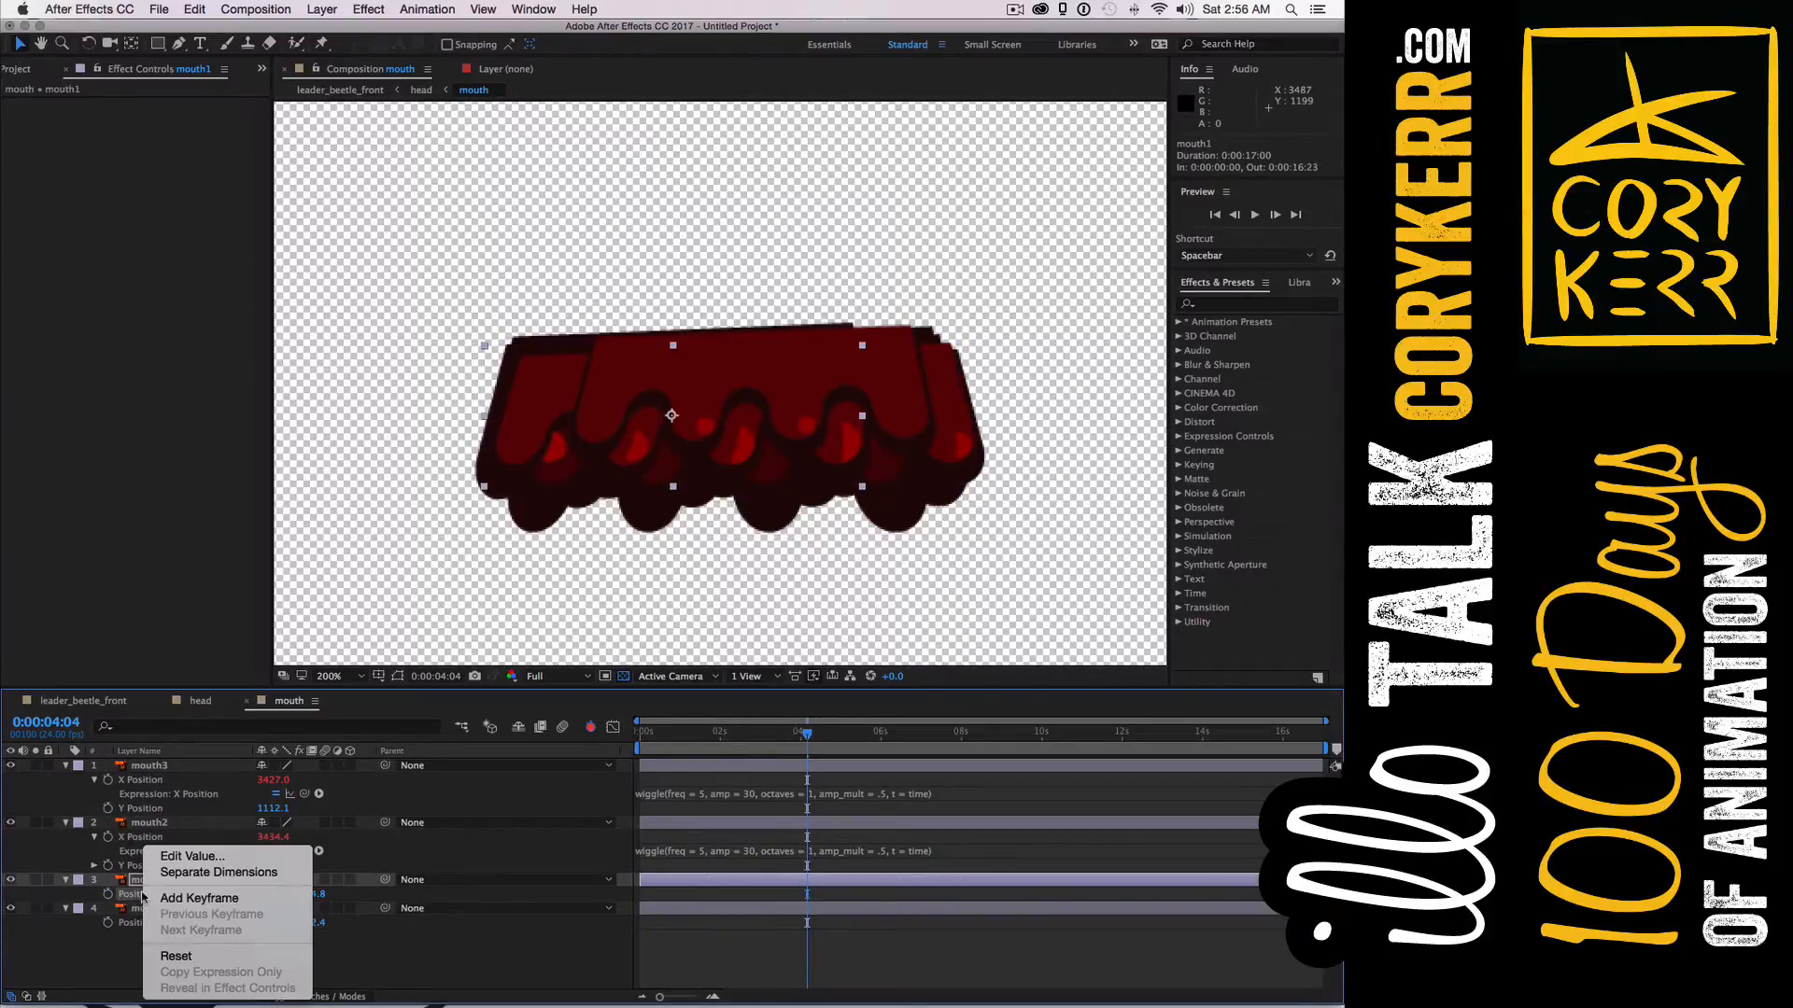
{"action": "left_click", "coordinate": [218, 873]}
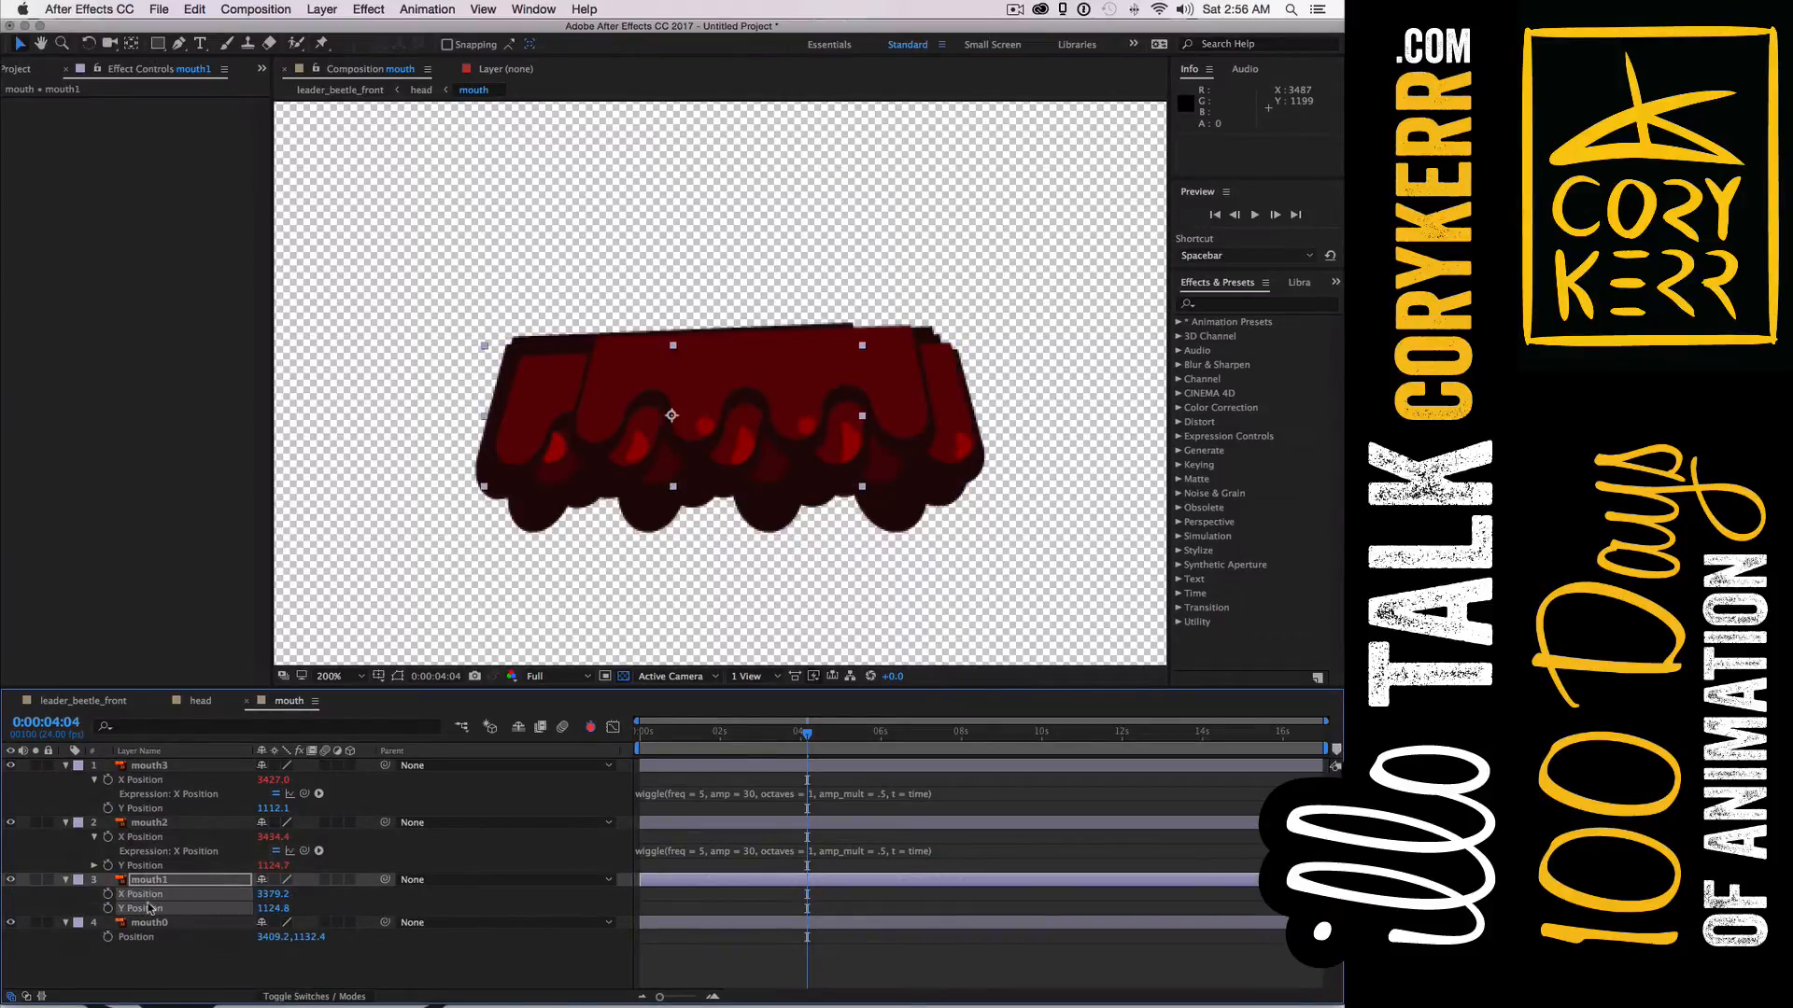
{"action": "left_click", "coordinate": [174, 936]}
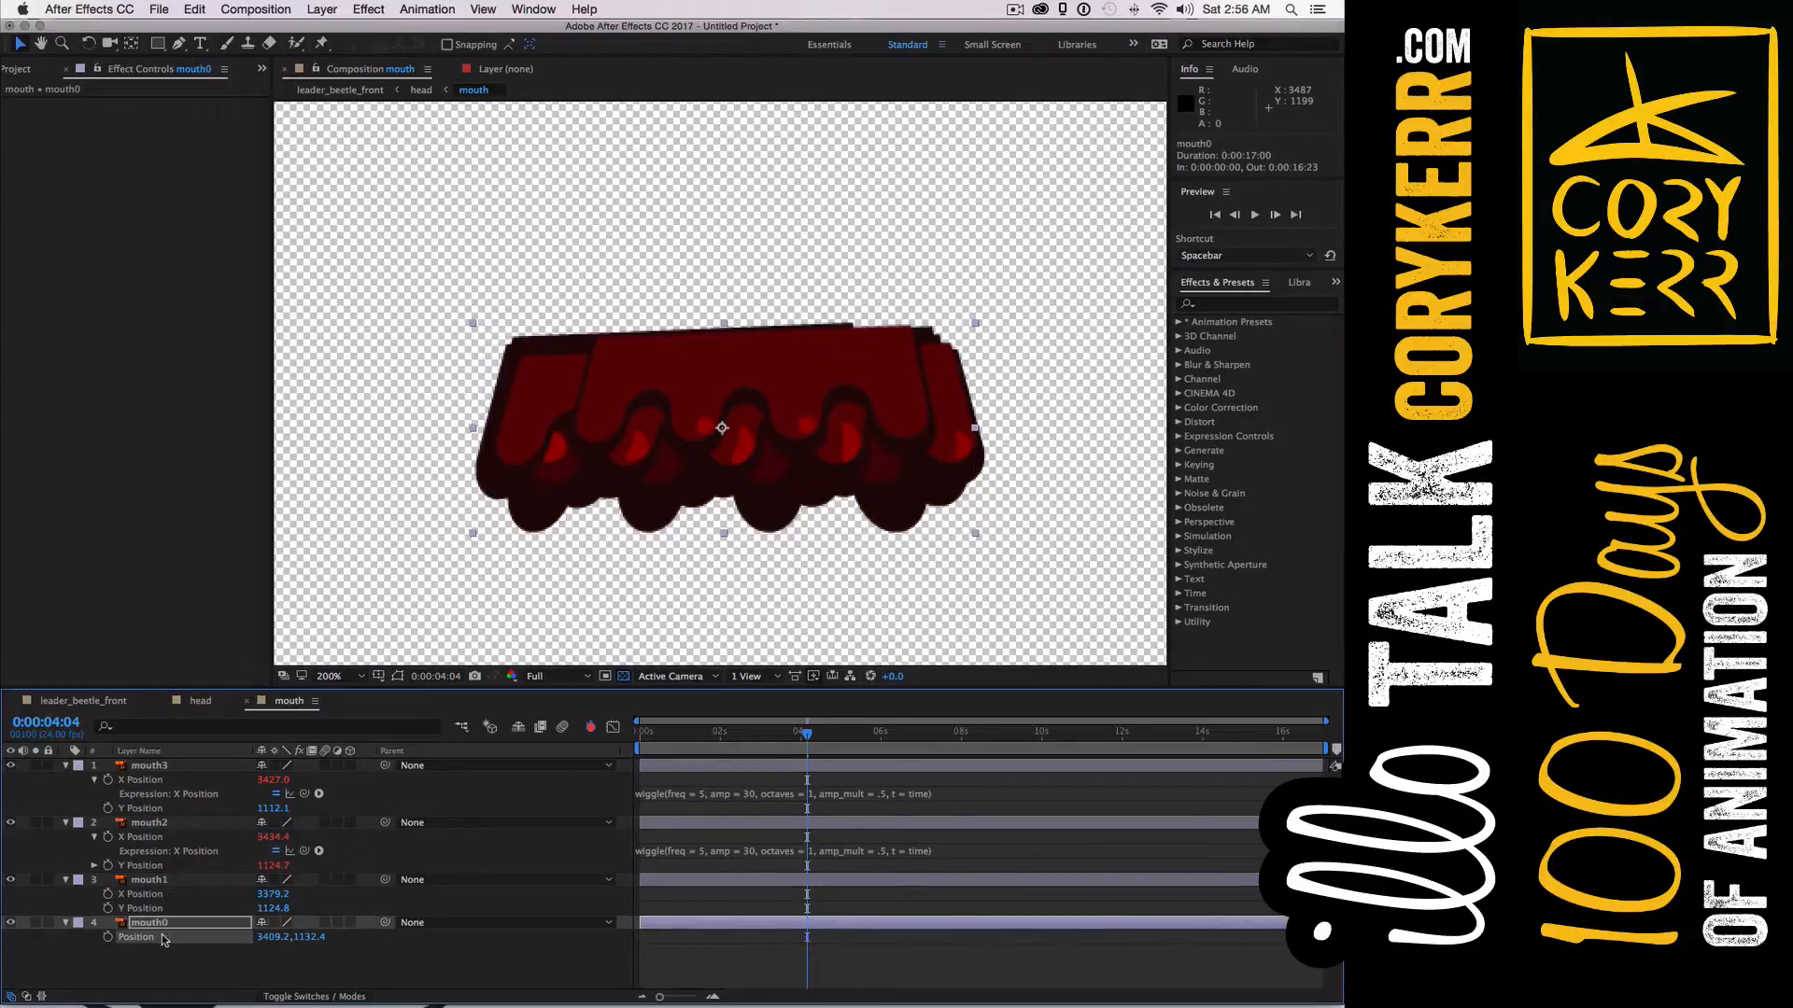
{"action": "right_click", "coordinate": [165, 944]}
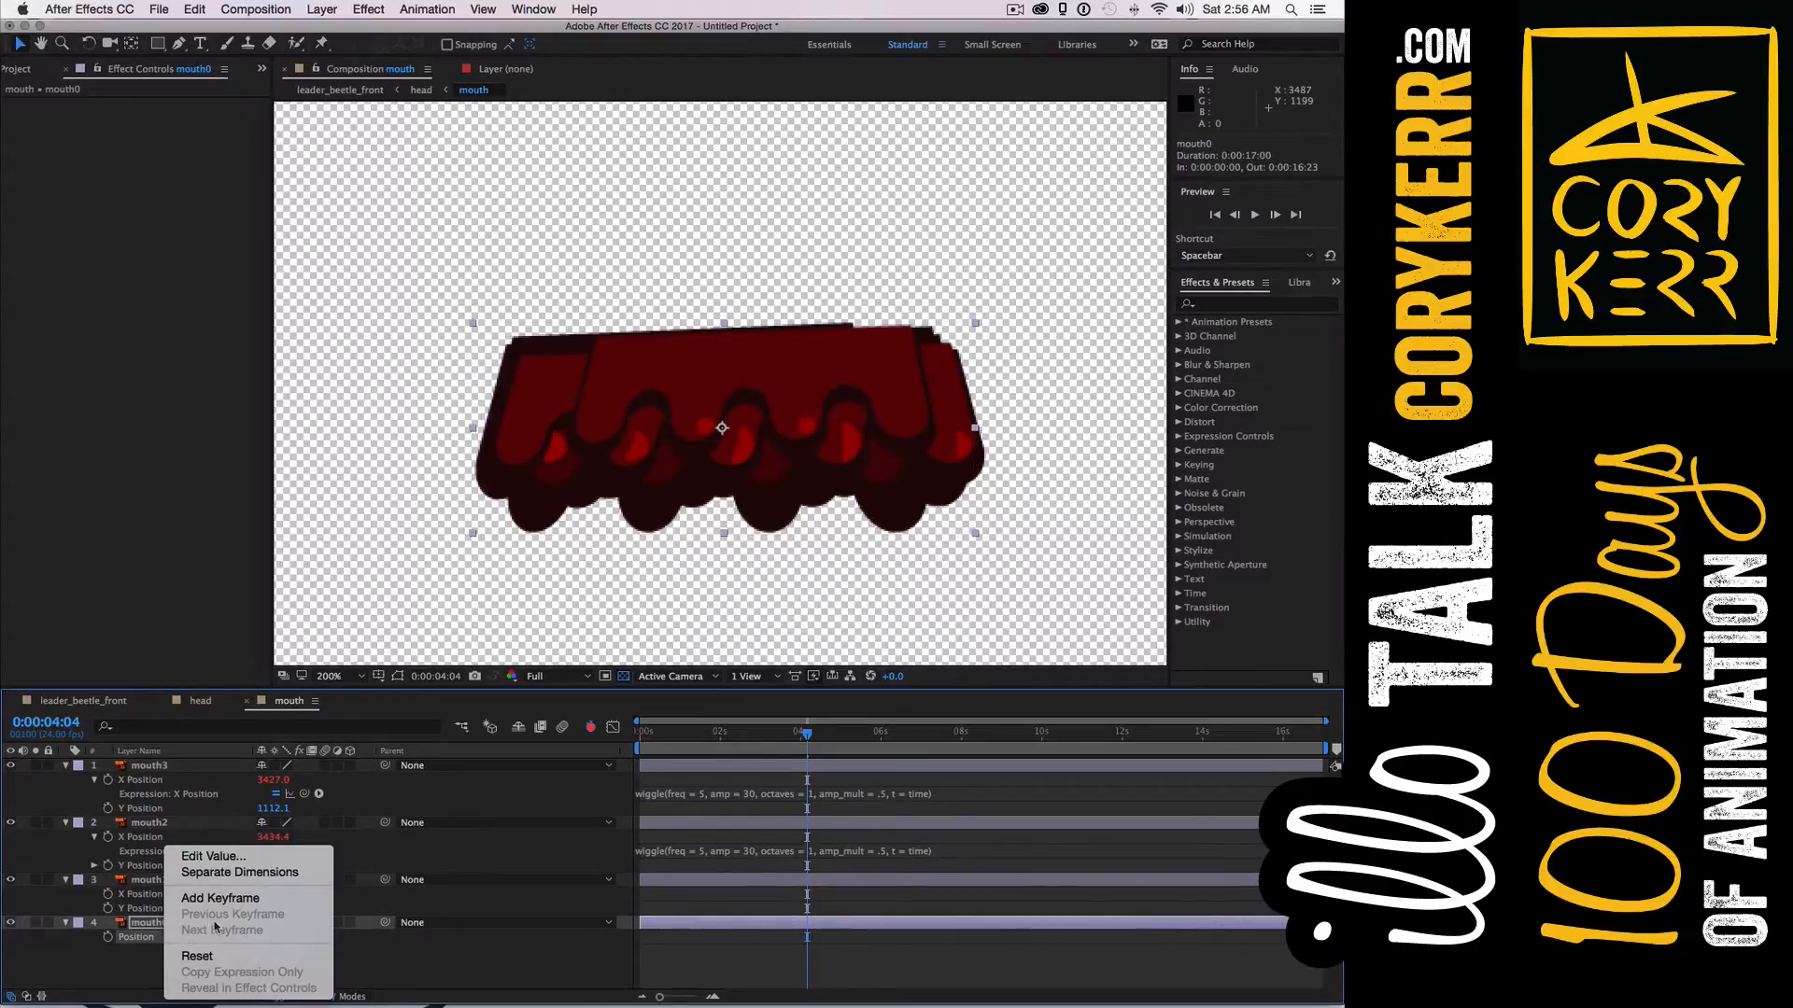
{"action": "left_click", "coordinate": [236, 873]}
Add an expression to mouth1's X Position and paste in the copied wiggle with frequency 5 and amplitude 30
{"action": "left_click", "coordinate": [150, 896]}
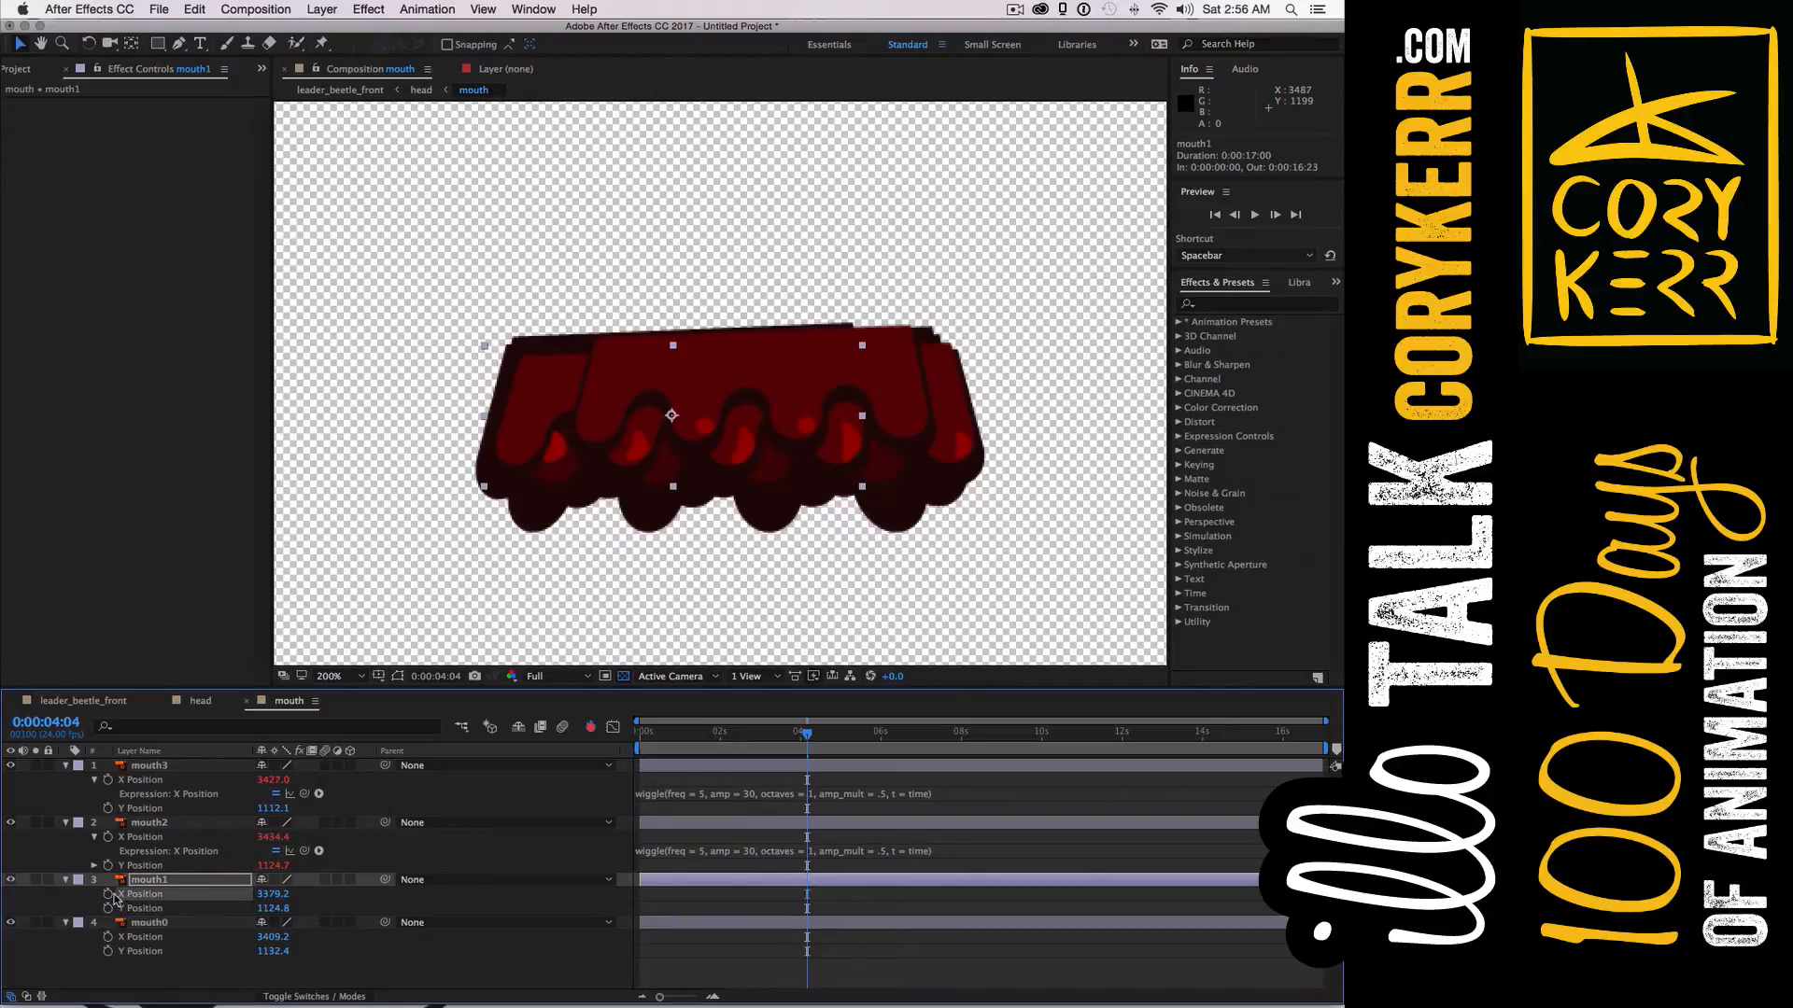
{"action": "key", "text": "alt"}
{"action": "left_click", "coordinate": [108, 895], "text": "alt"}
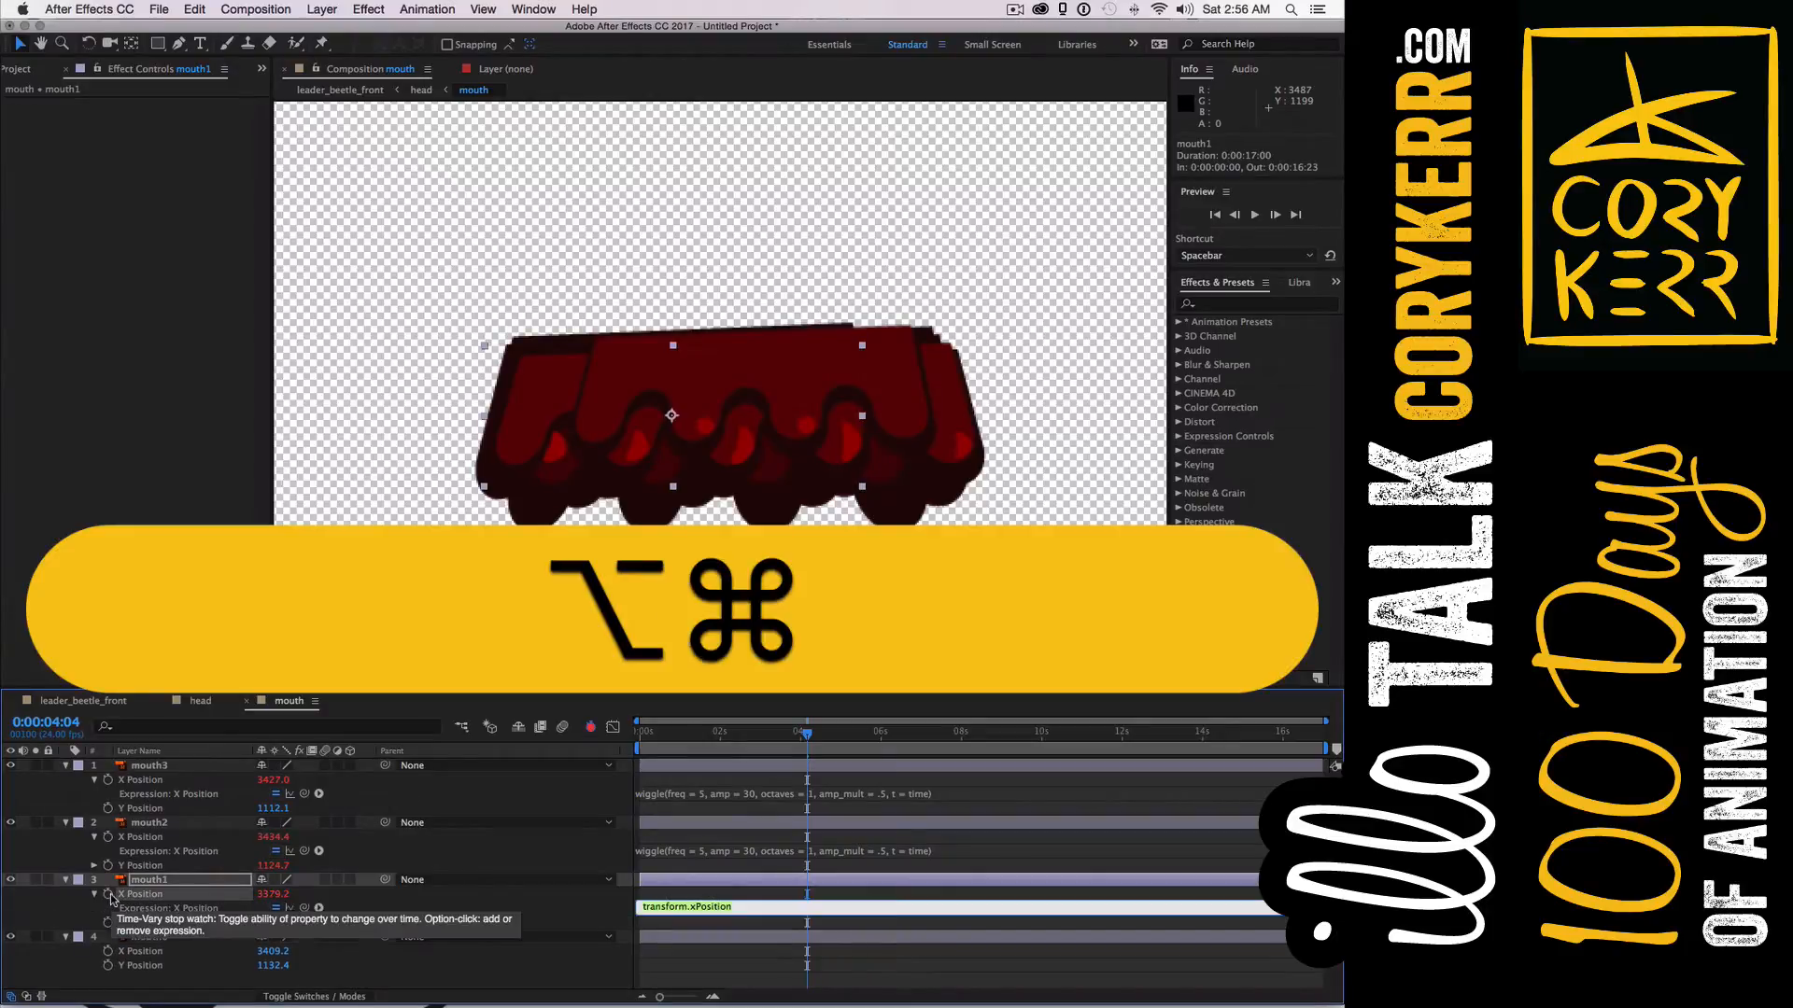
{"action": "key", "text": "super+v"}
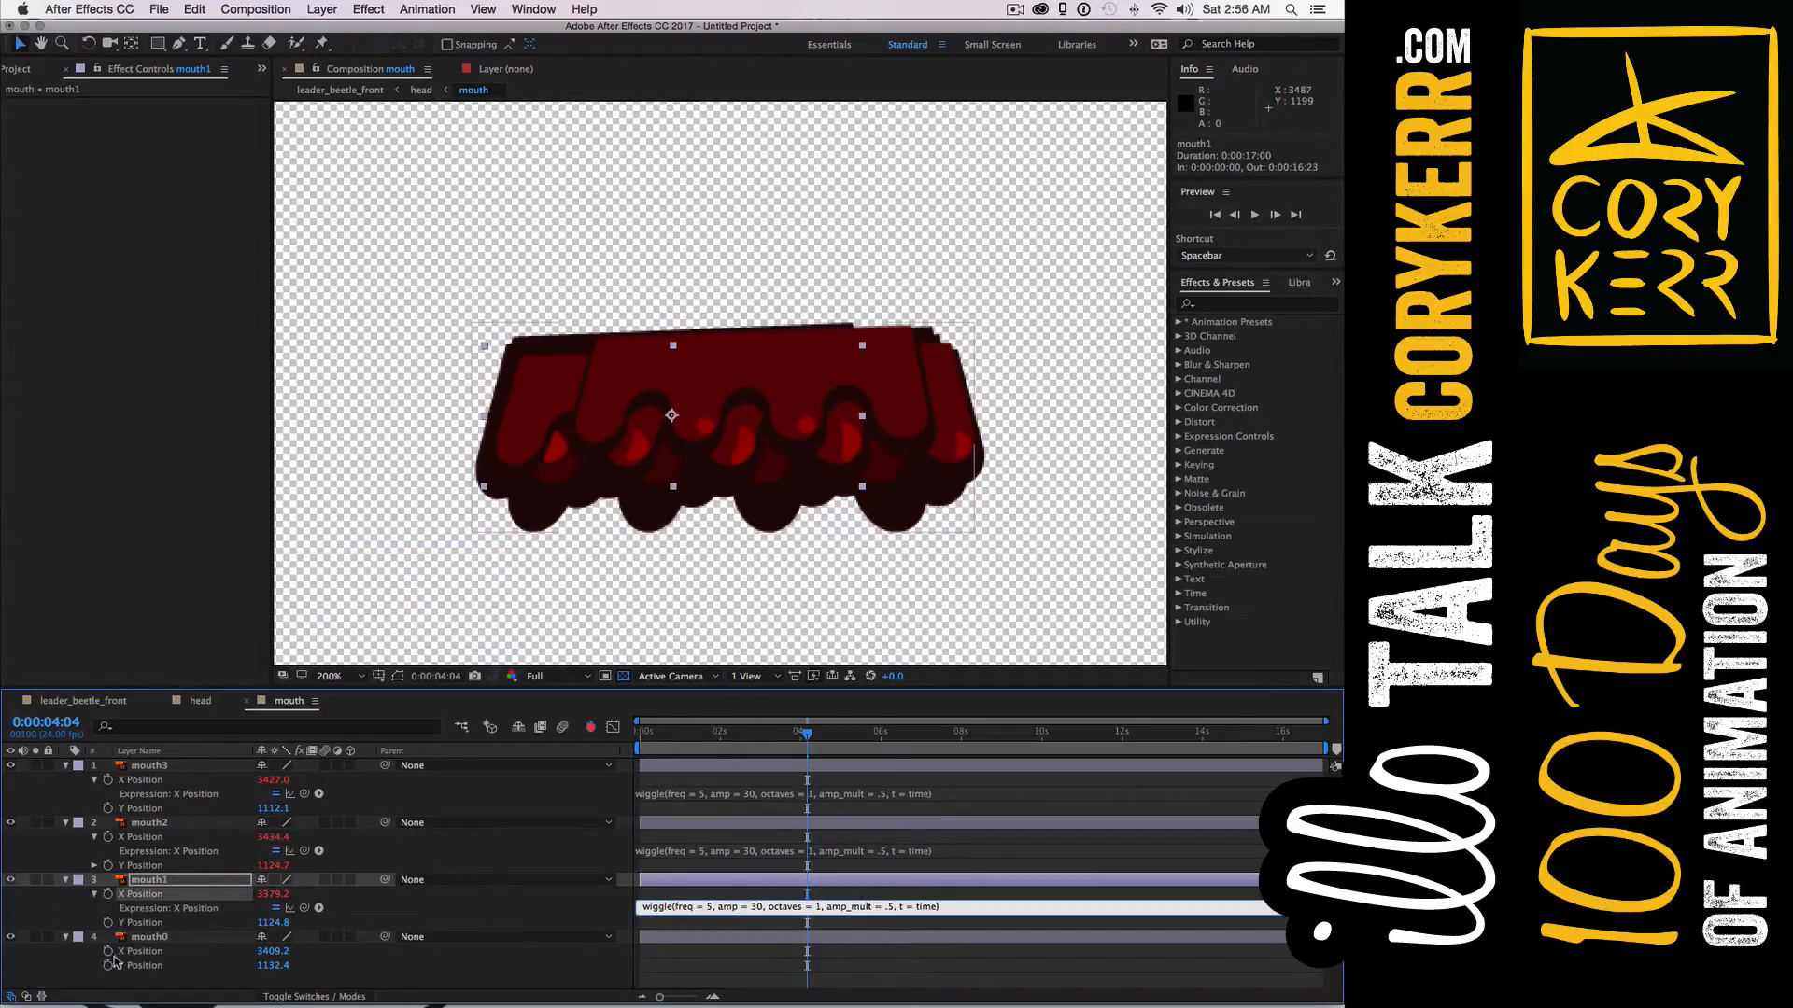
Give mouth0's X Position the expression wiggle(freq = 5, amp = 30, octaves = 1, amp_mult = .5, t = time)
{"action": "left_click", "coordinate": [109, 954]}
{"action": "key", "text": "alt"}
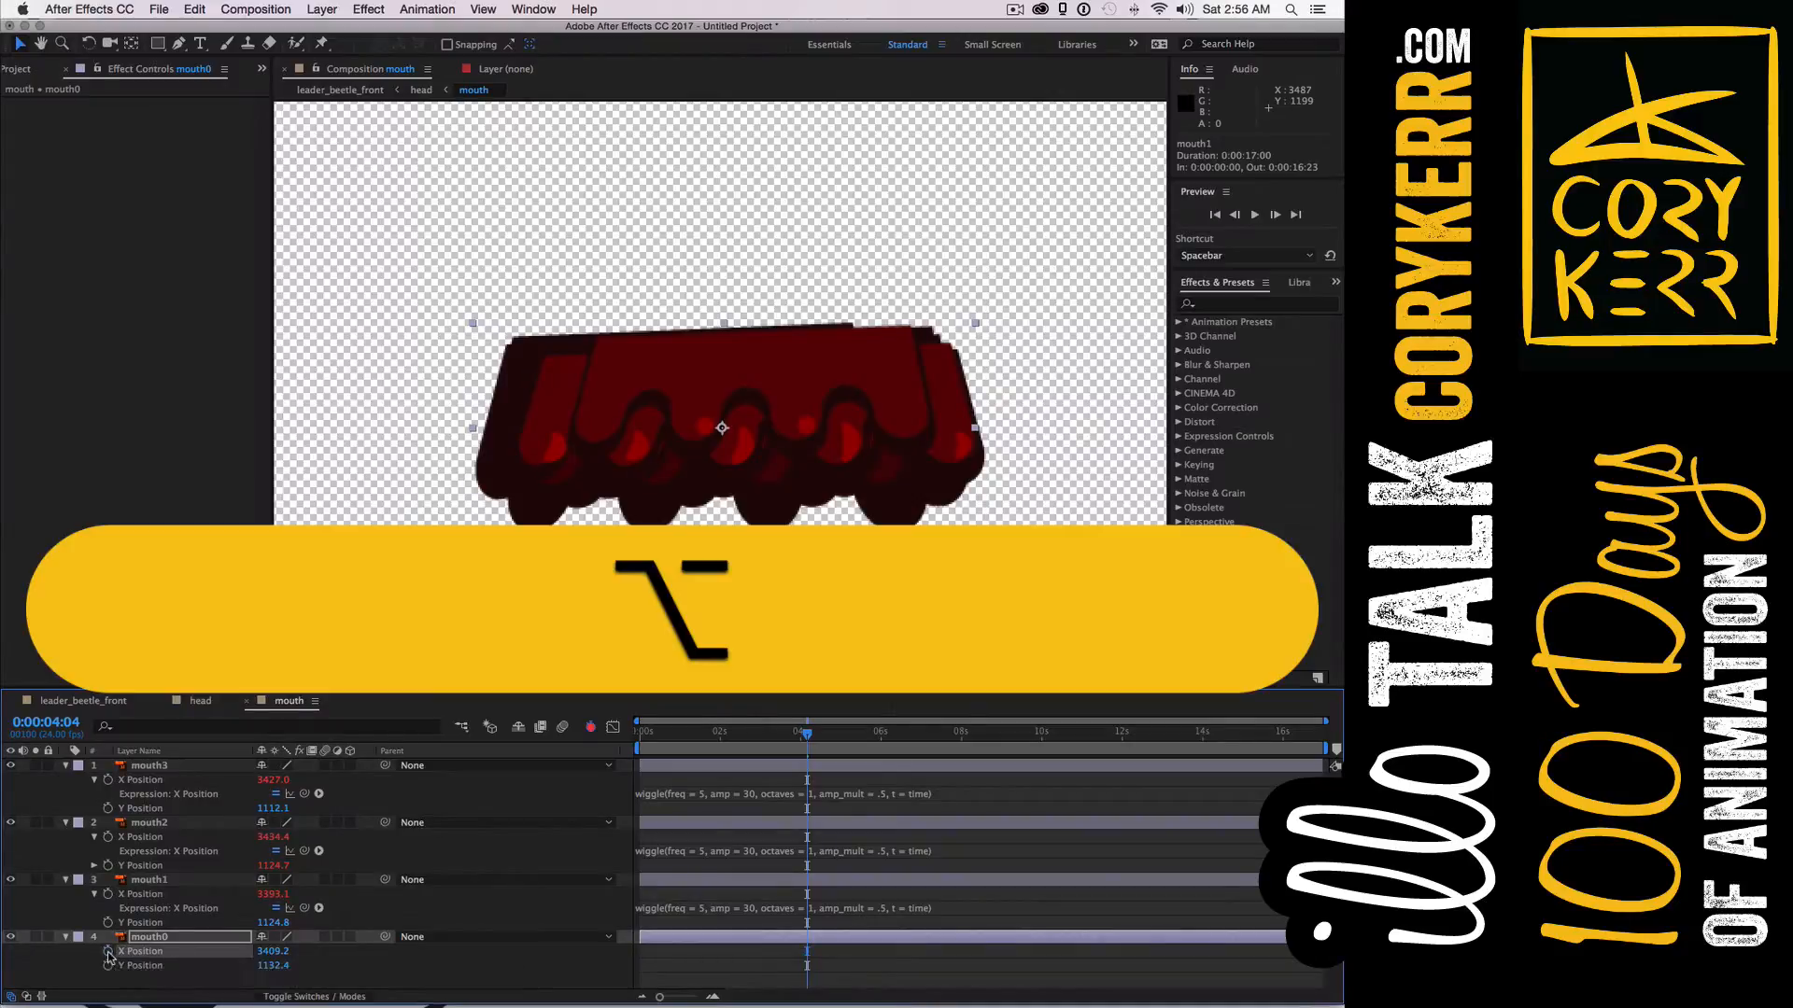
{"action": "left_click", "coordinate": [109, 952], "text": "alt"}
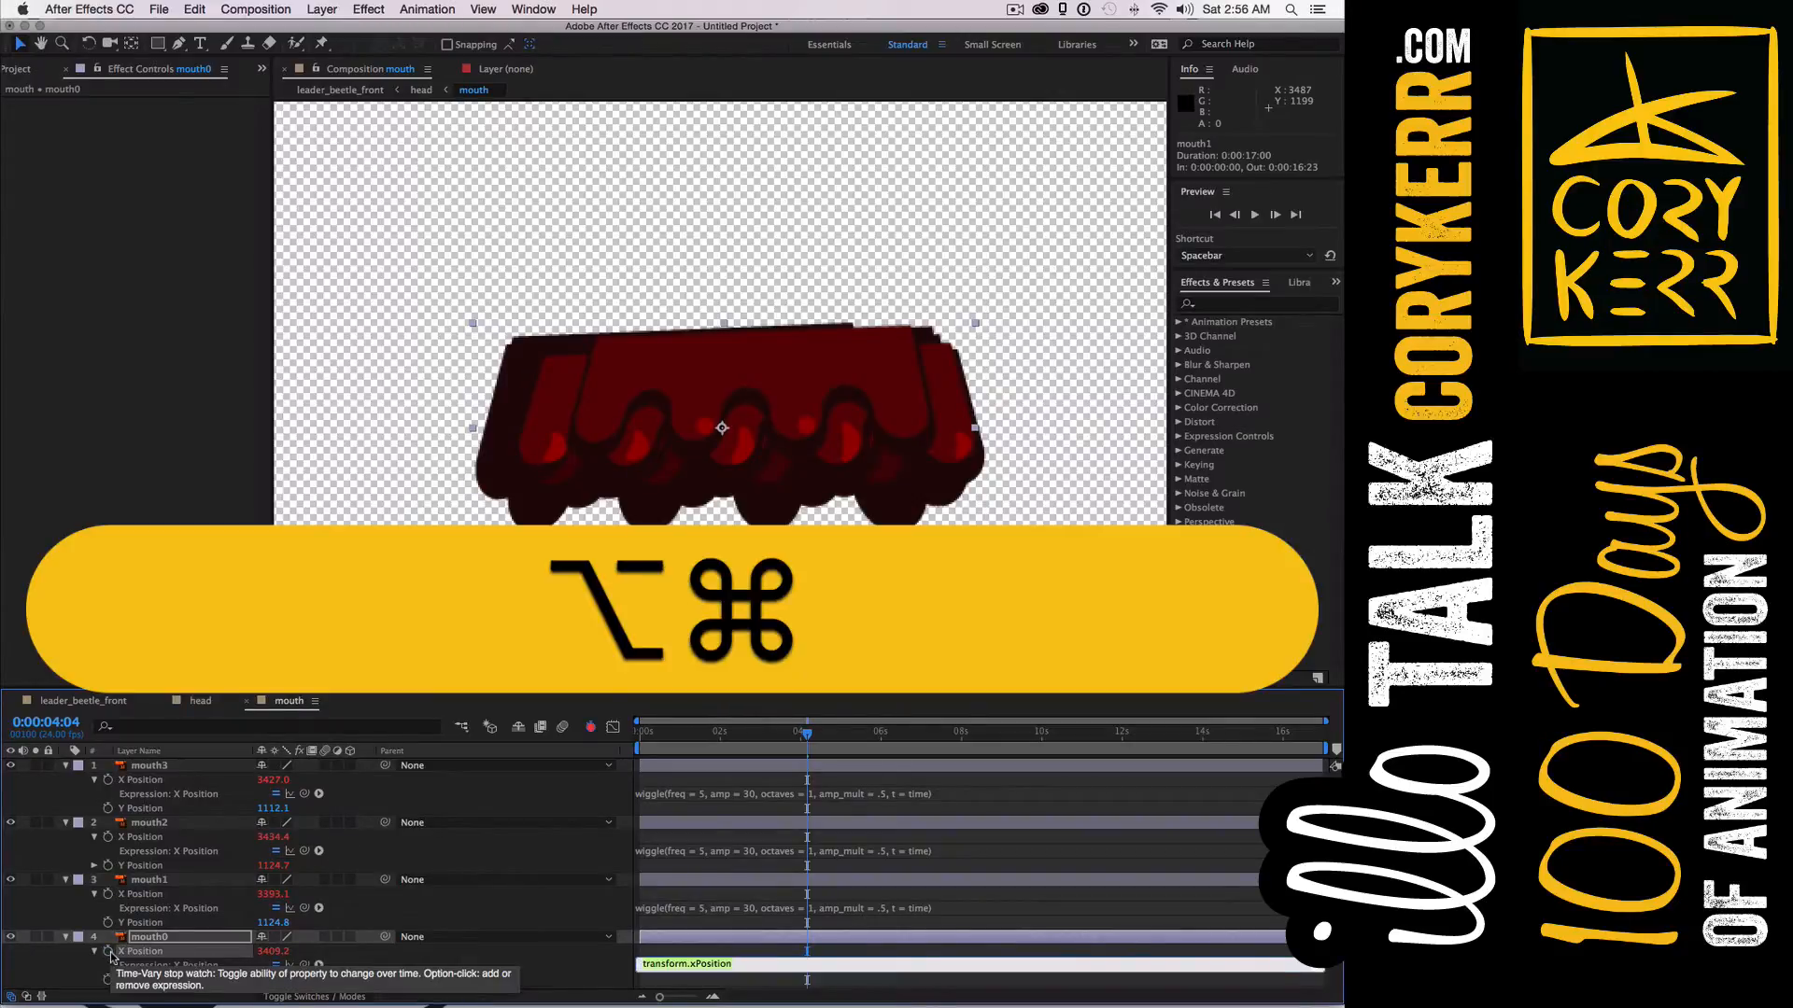
{"action": "type", "text": "wiggle(freq = 5, amp = 30, octaves = 1, amp_mult = .5, t = time)"}
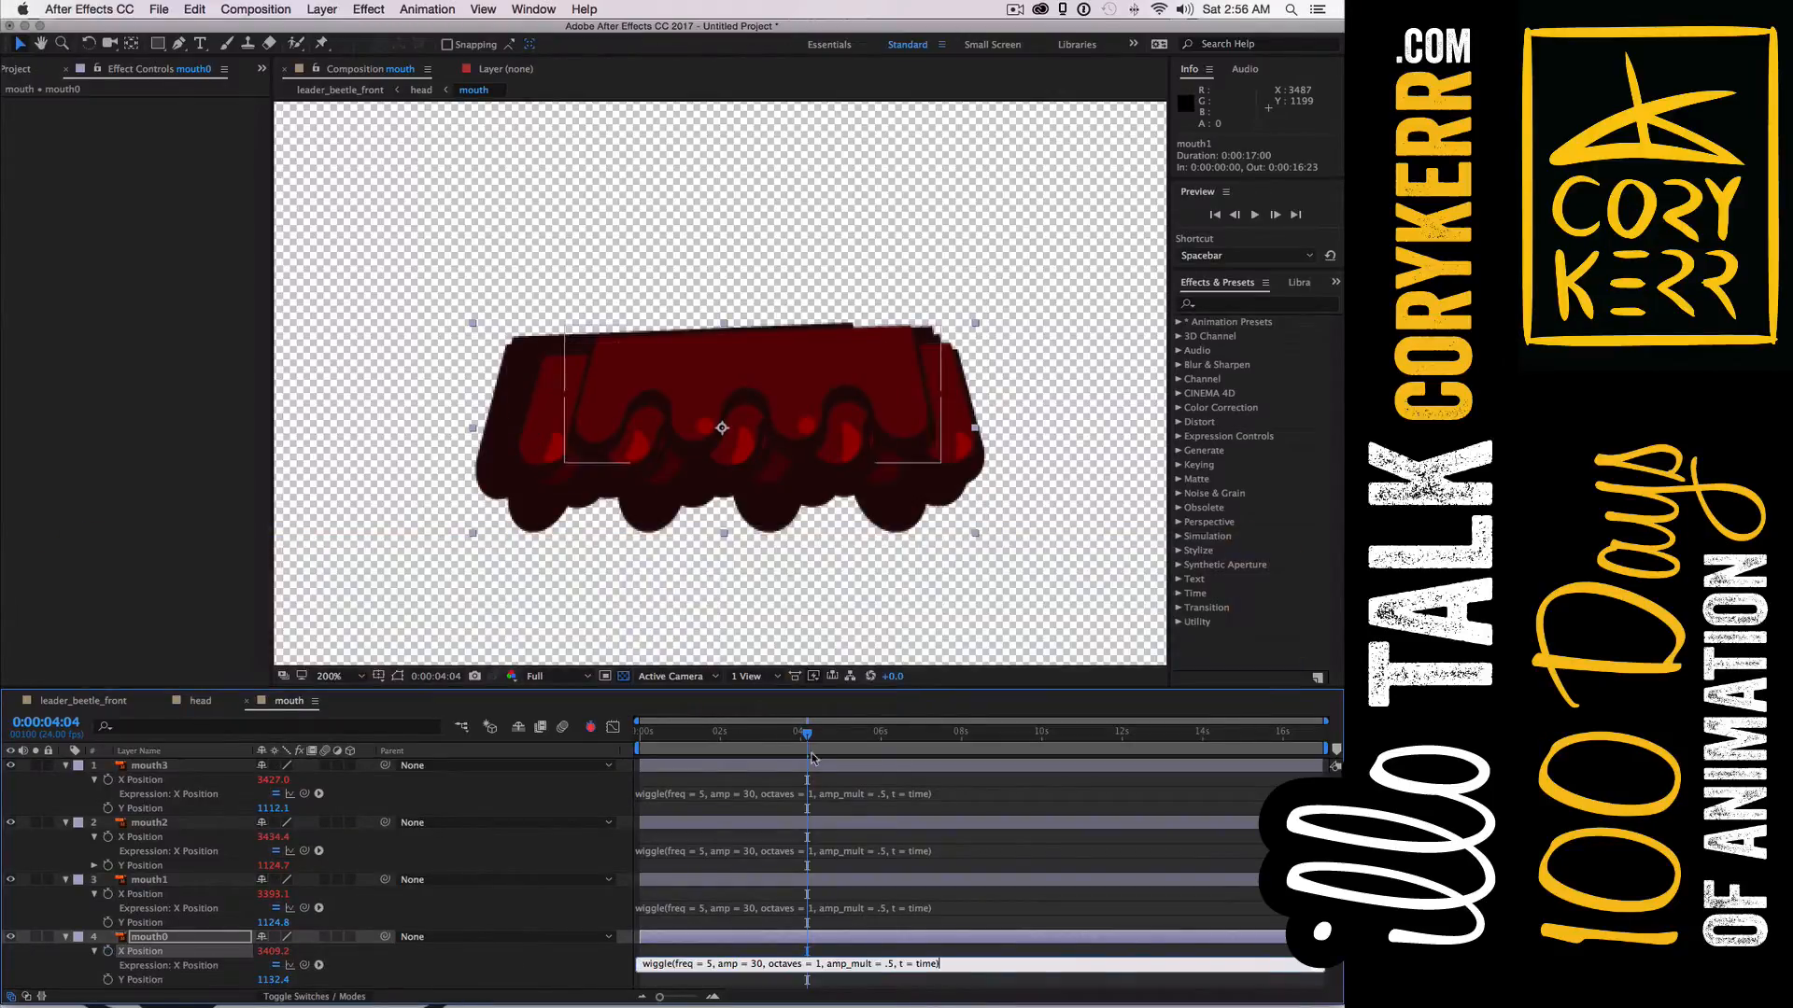
Preview the four wiggling mouth layers from the start, and briefly hide mouth0 to identify its part of the mouth
{"action": "left_click_drag", "start_coordinate": [804, 734], "coordinate": [628, 738]}
{"action": "key", "text": "space"}
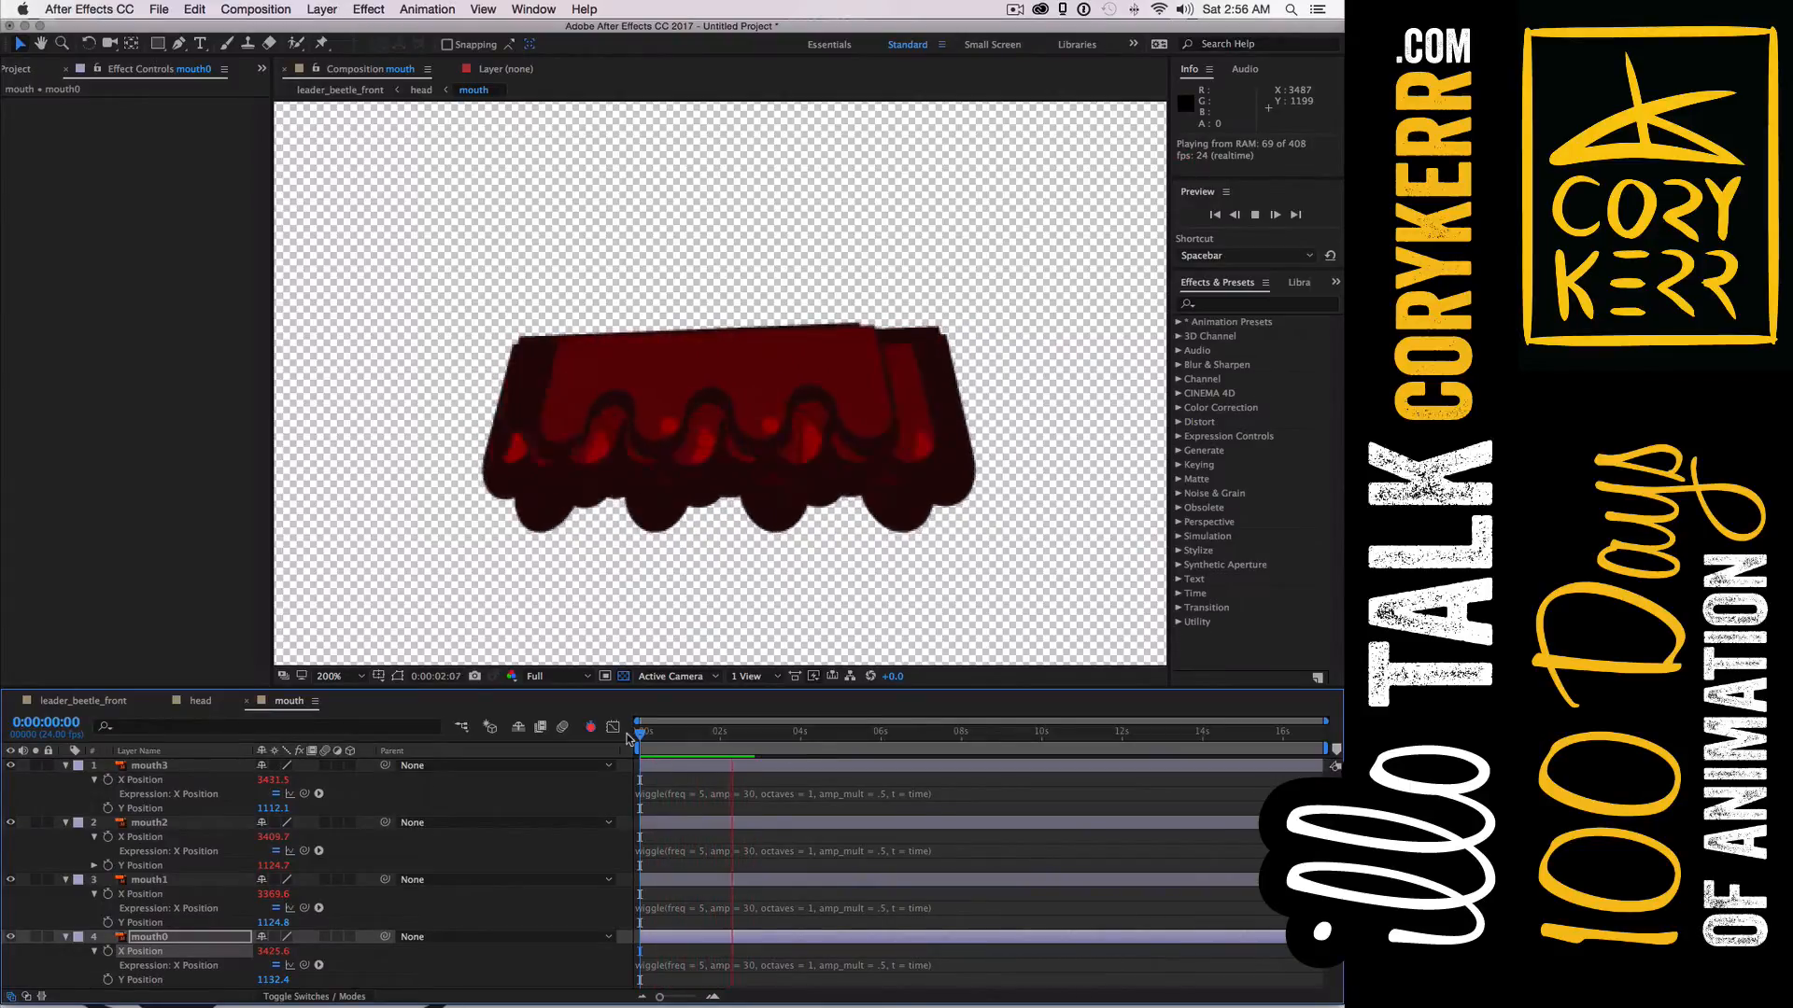
{"action": "key", "text": "space"}
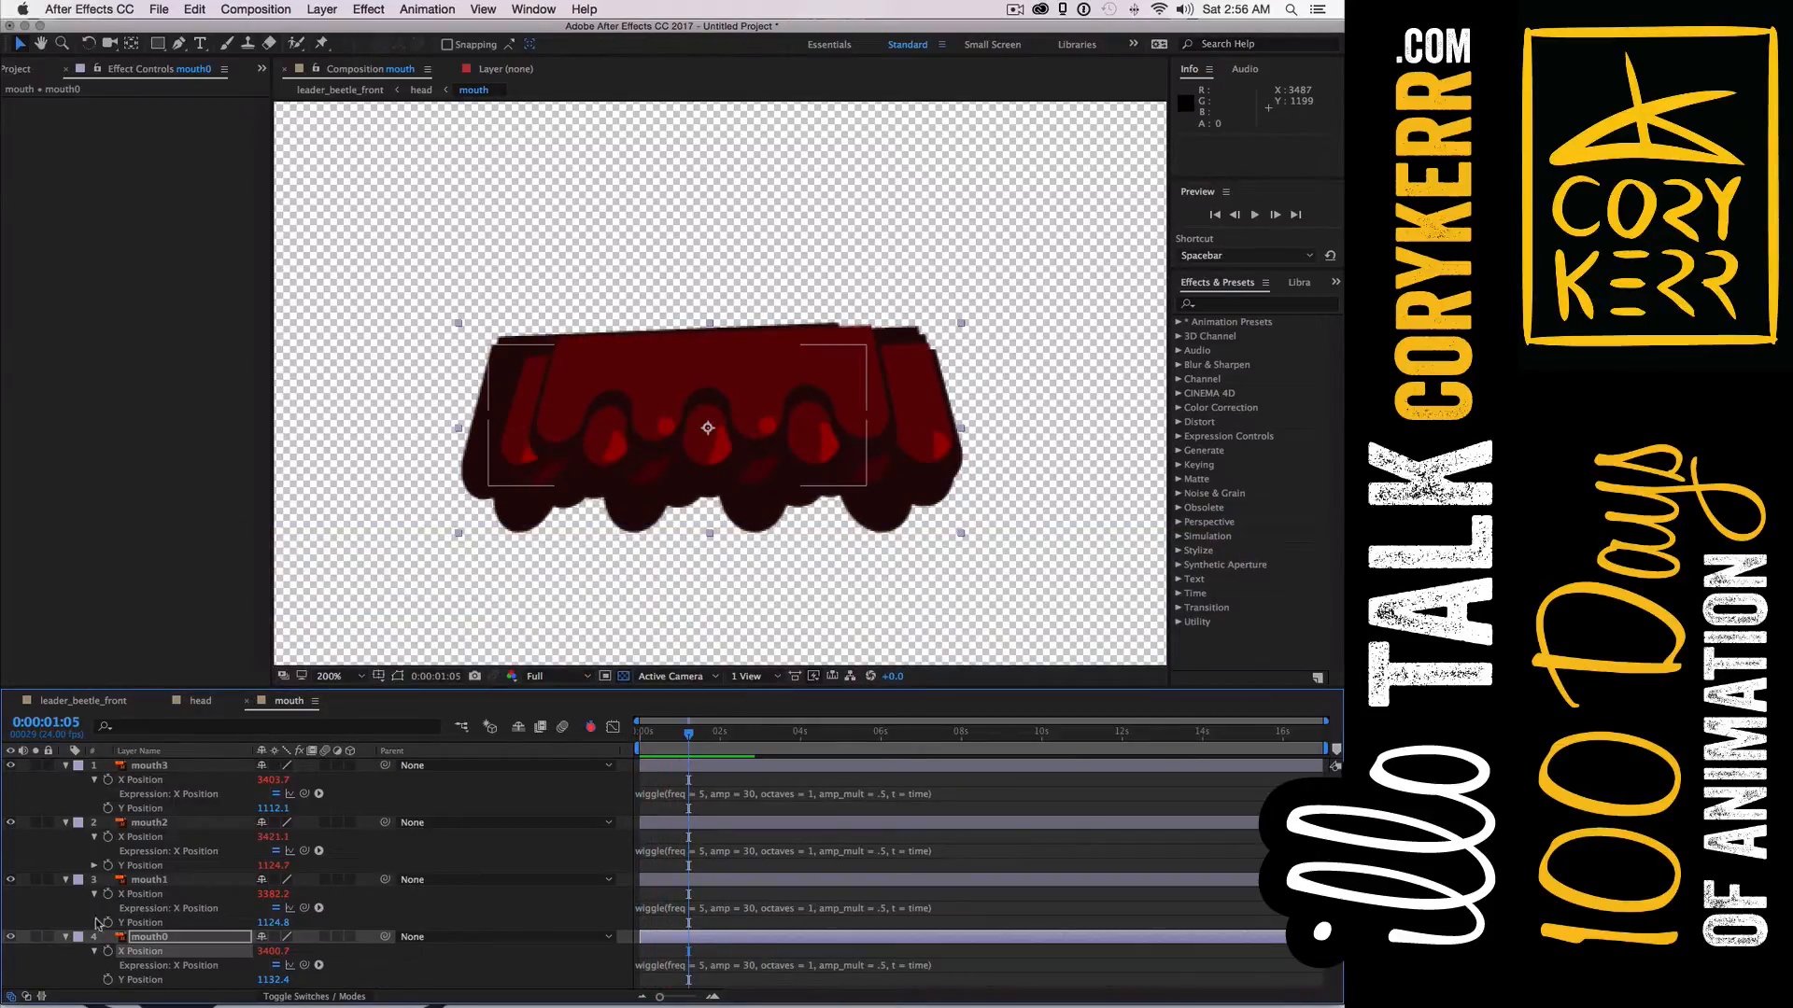
{"action": "left_click", "coordinate": [11, 938]}
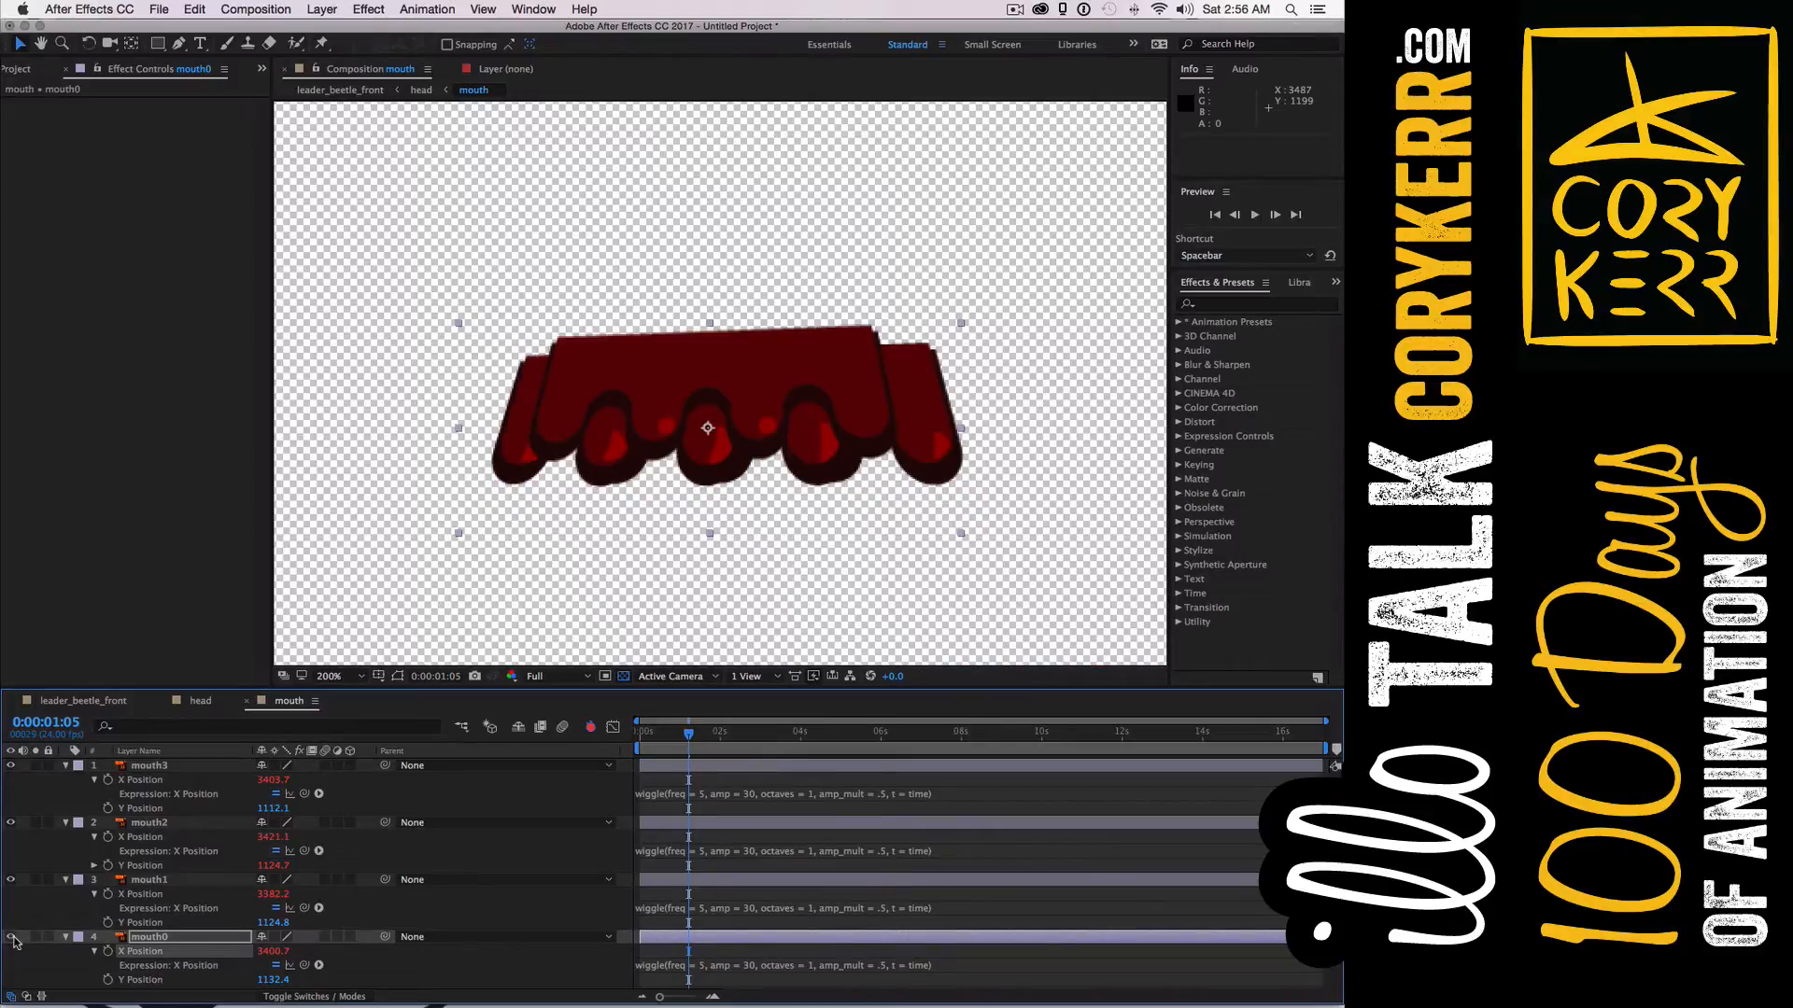
{"action": "left_click", "coordinate": [13, 938]}
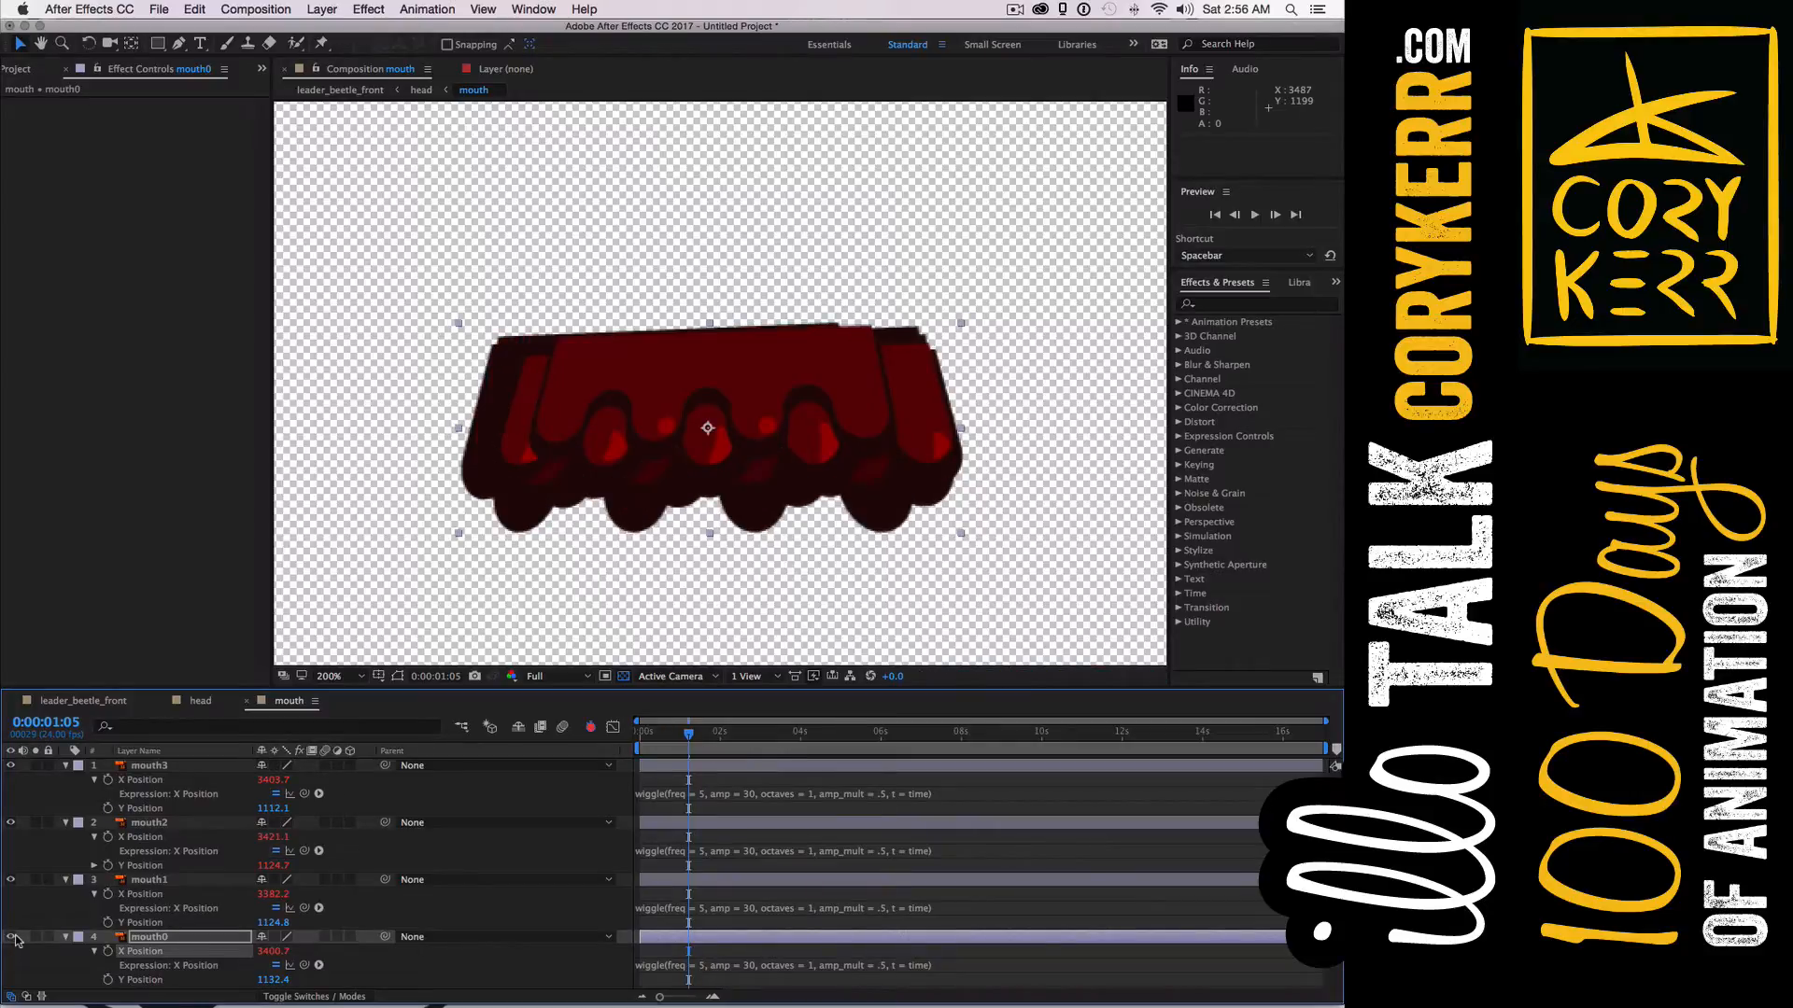
Set the wiggle frequency to 7 in mouth0's X Position expression and preview the motion from the start
{"action": "left_click", "coordinate": [703, 969]}
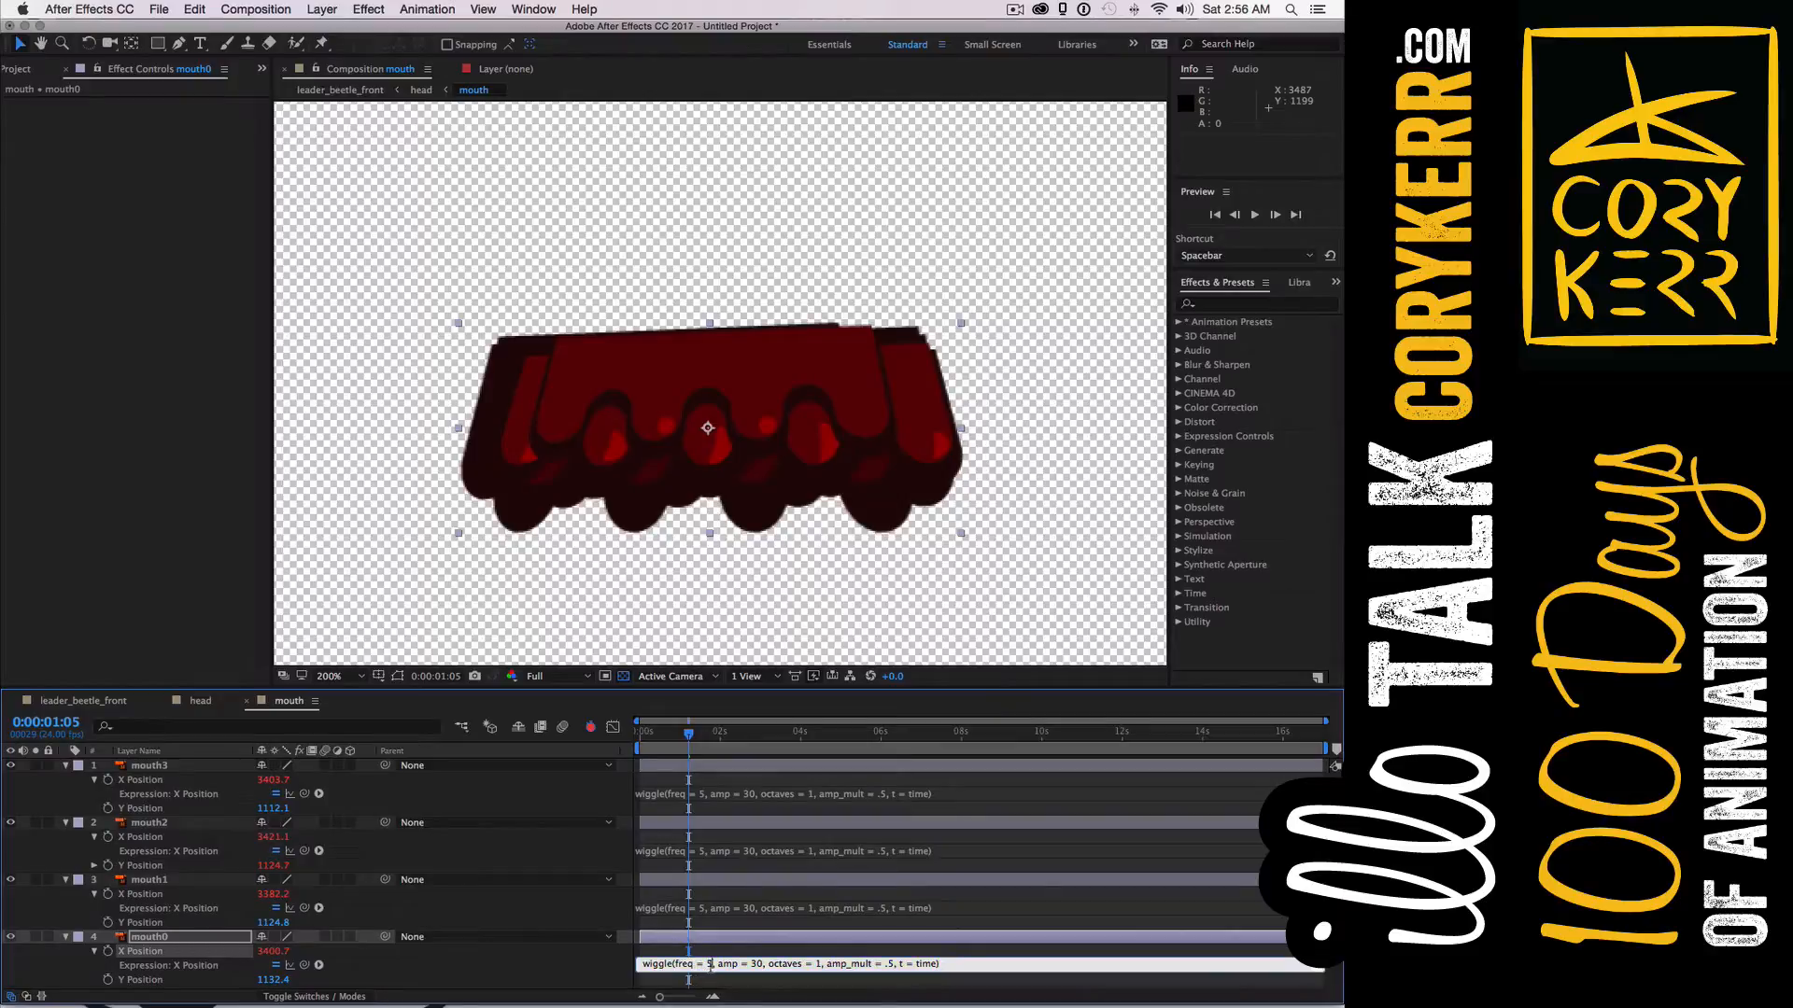
{"action": "key", "text": "BackSpace"}
{"action": "type", "text": "7"}
{"action": "left_click_drag", "start_coordinate": [687, 735], "coordinate": [624, 743]}
{"action": "key", "text": "space"}
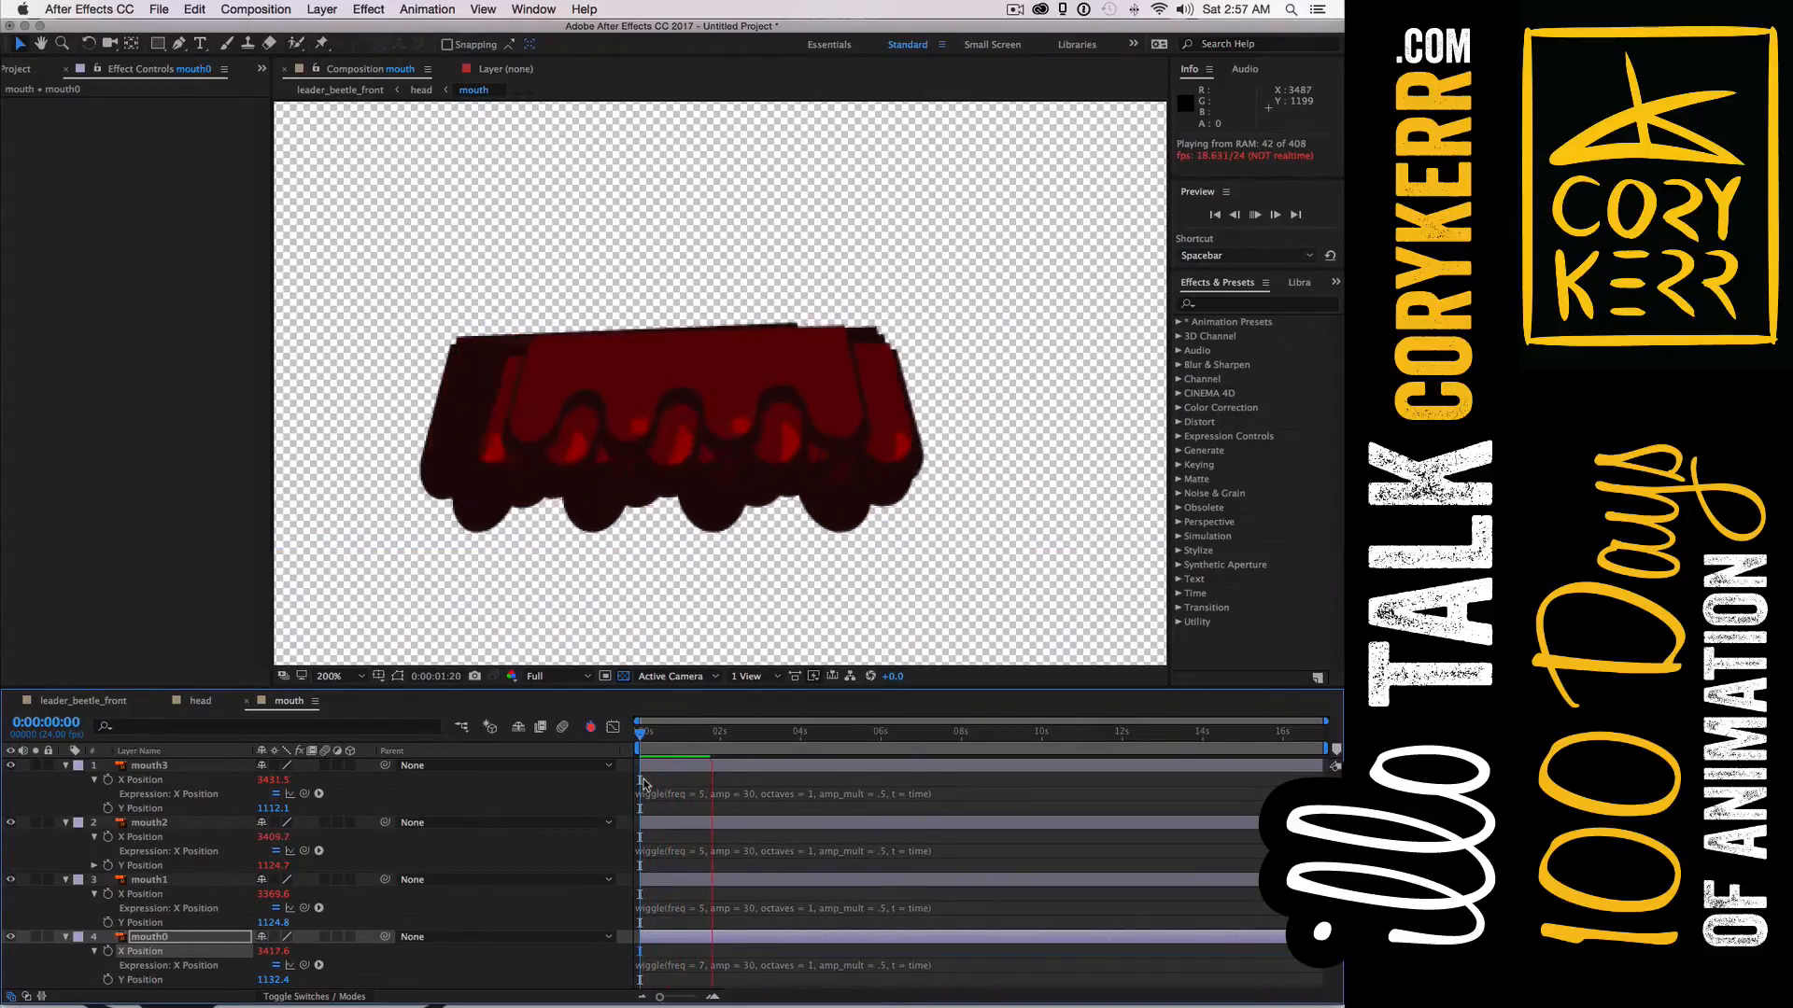
{"action": "key", "text": "space"}
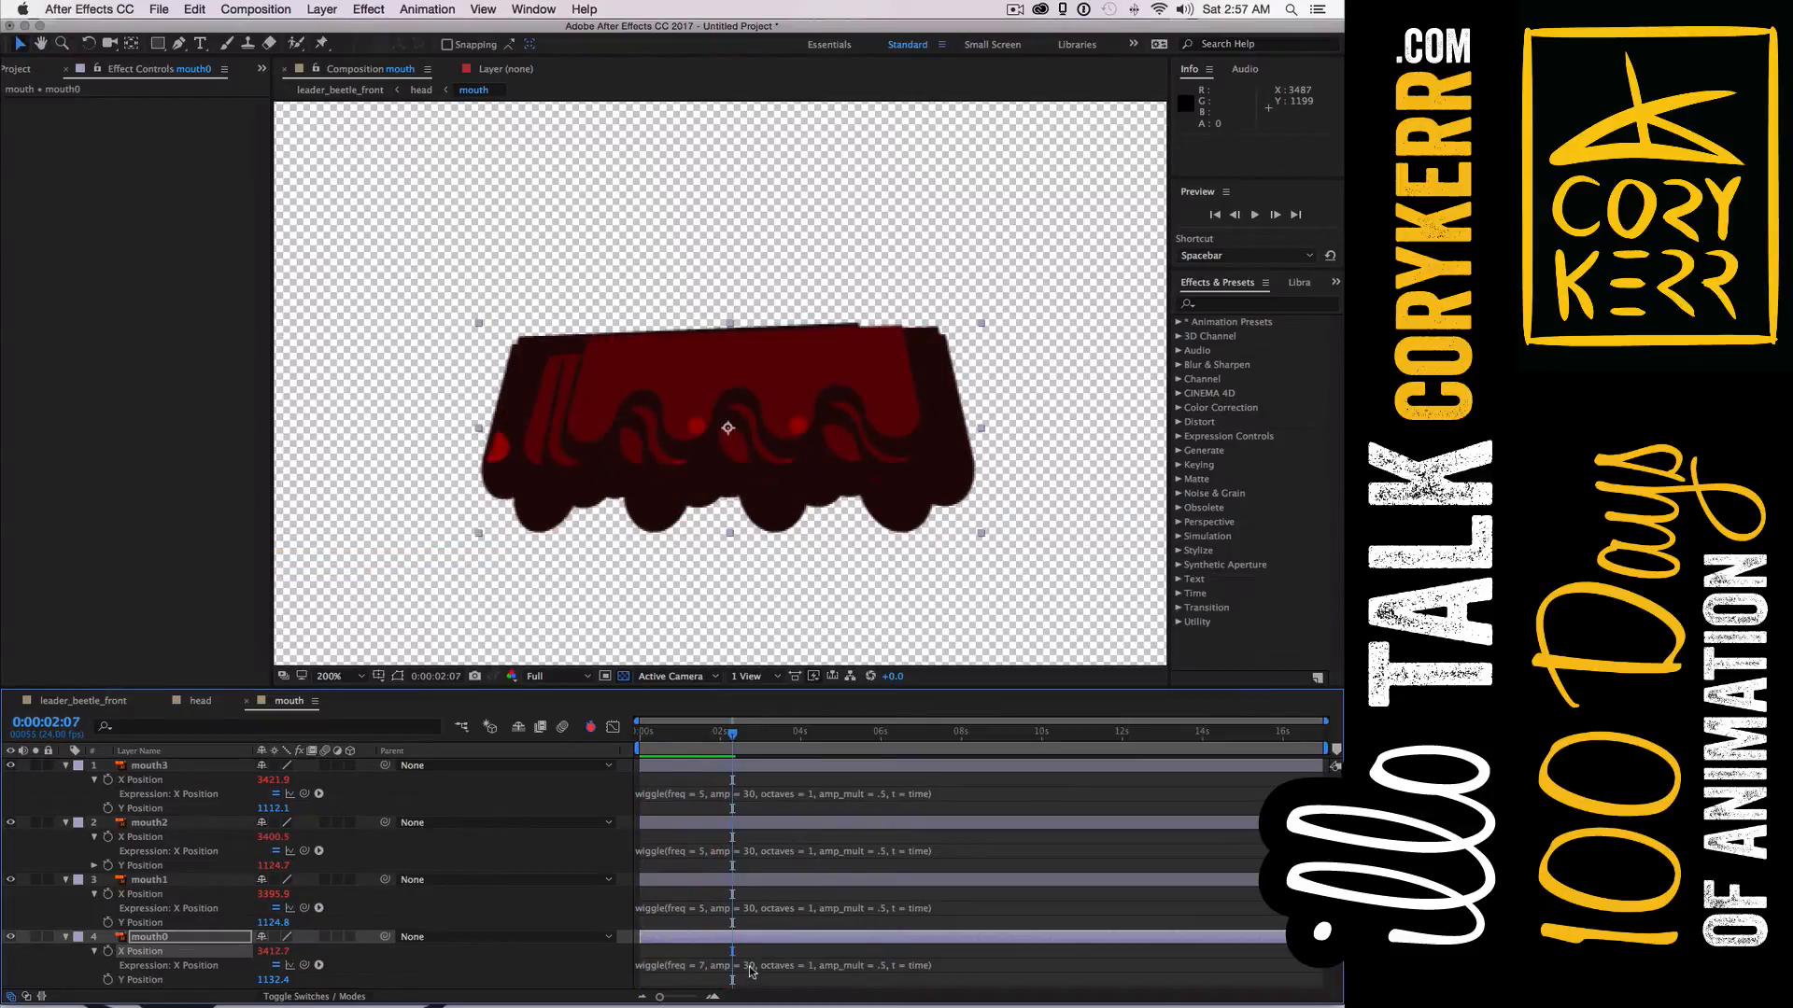
Set the wiggle amplitude to 35 for mouth0's X Position, and mouth1's amplitude to 25 and frequency to 4
{"action": "left_click", "coordinate": [747, 965]}
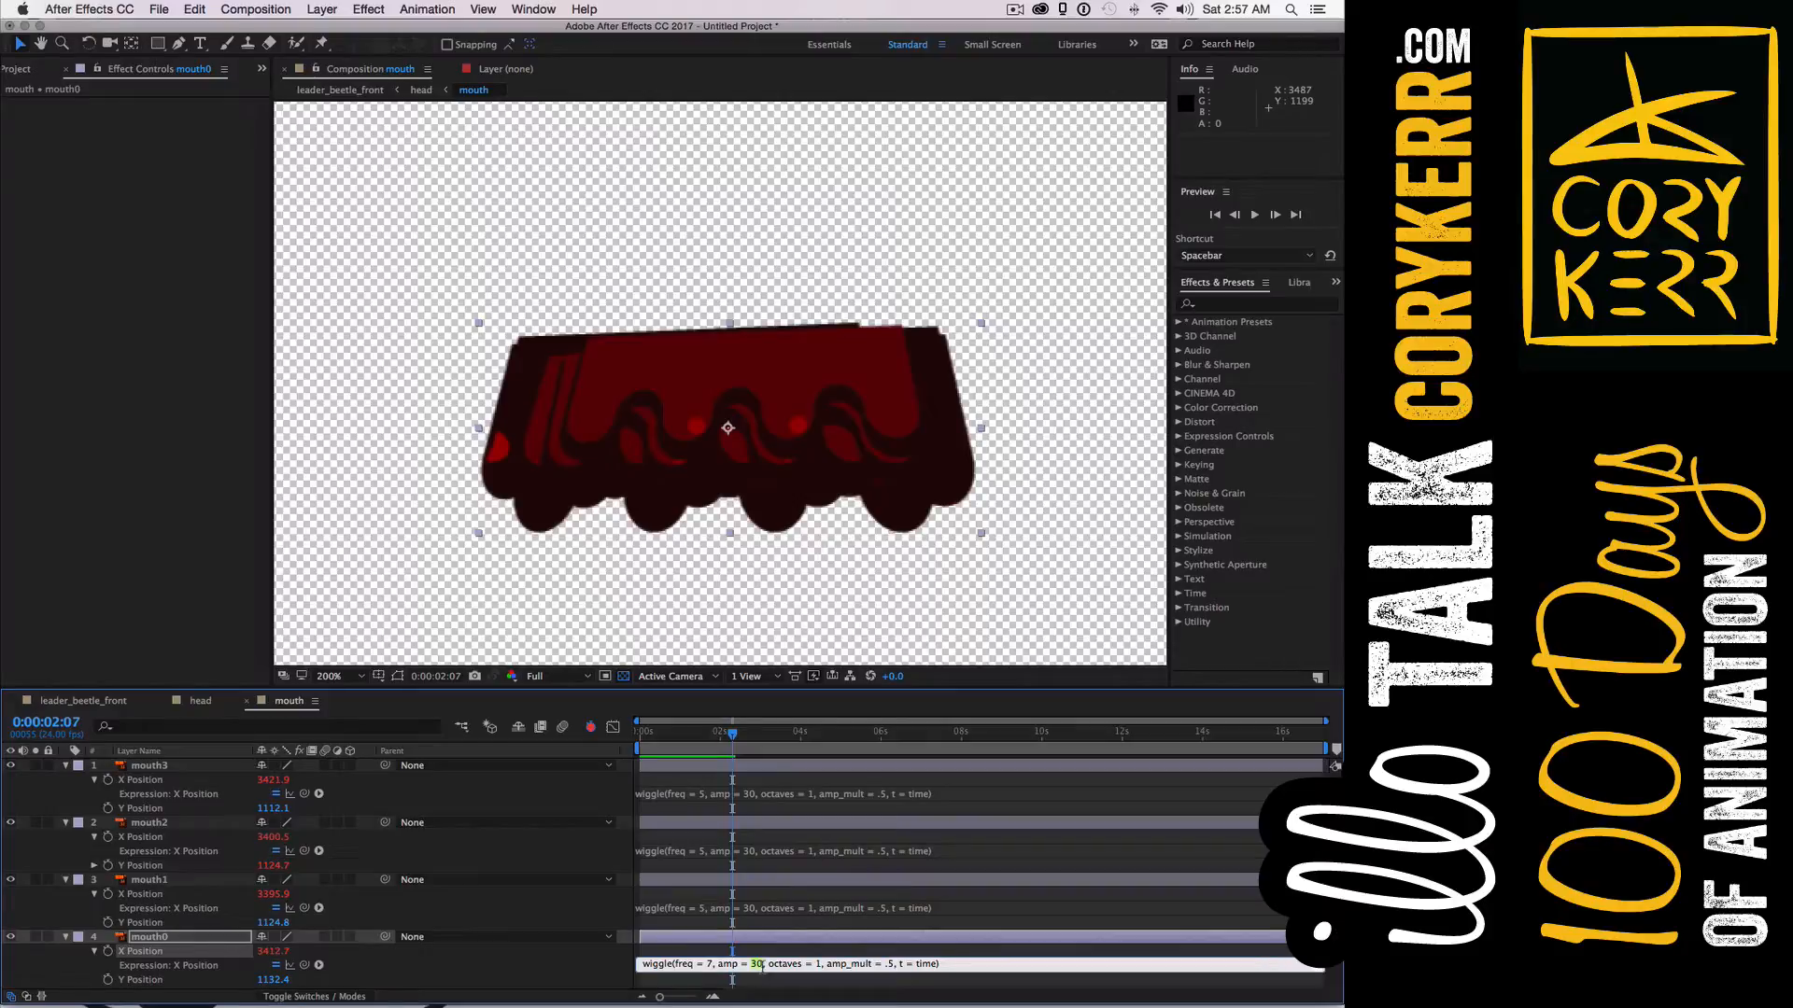
{"action": "type", "text": "5"}
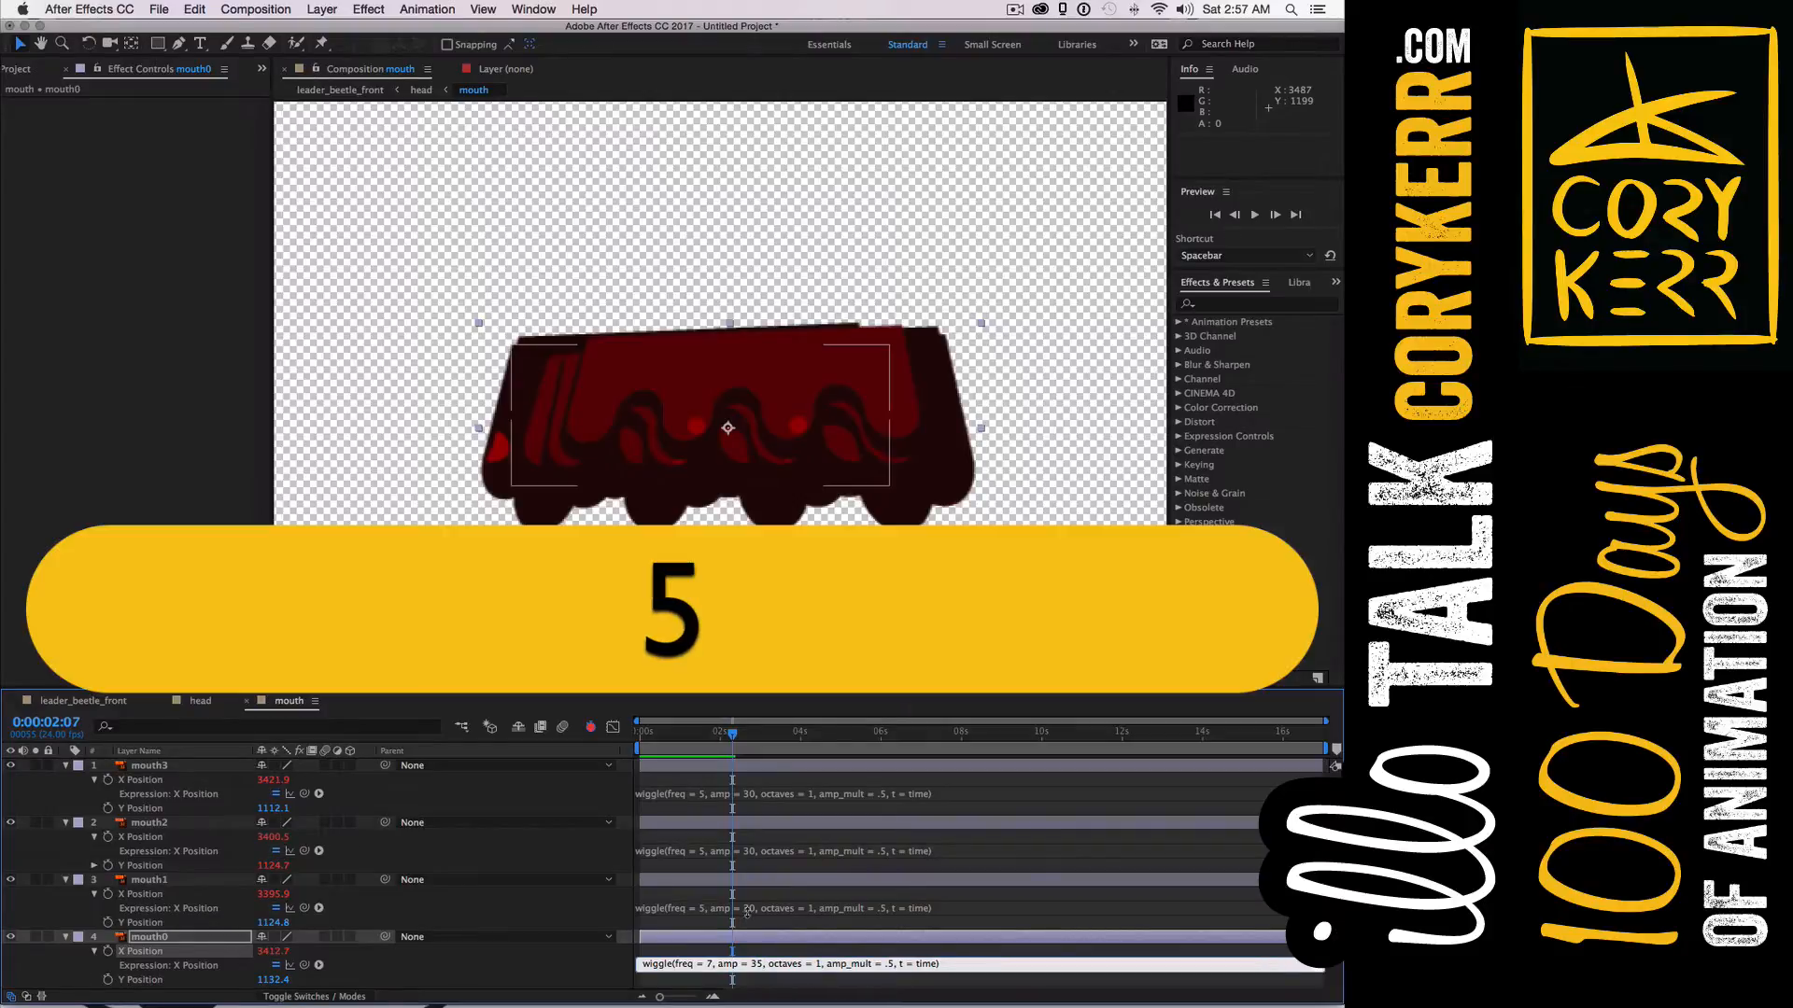
{"action": "left_click", "coordinate": [749, 908]}
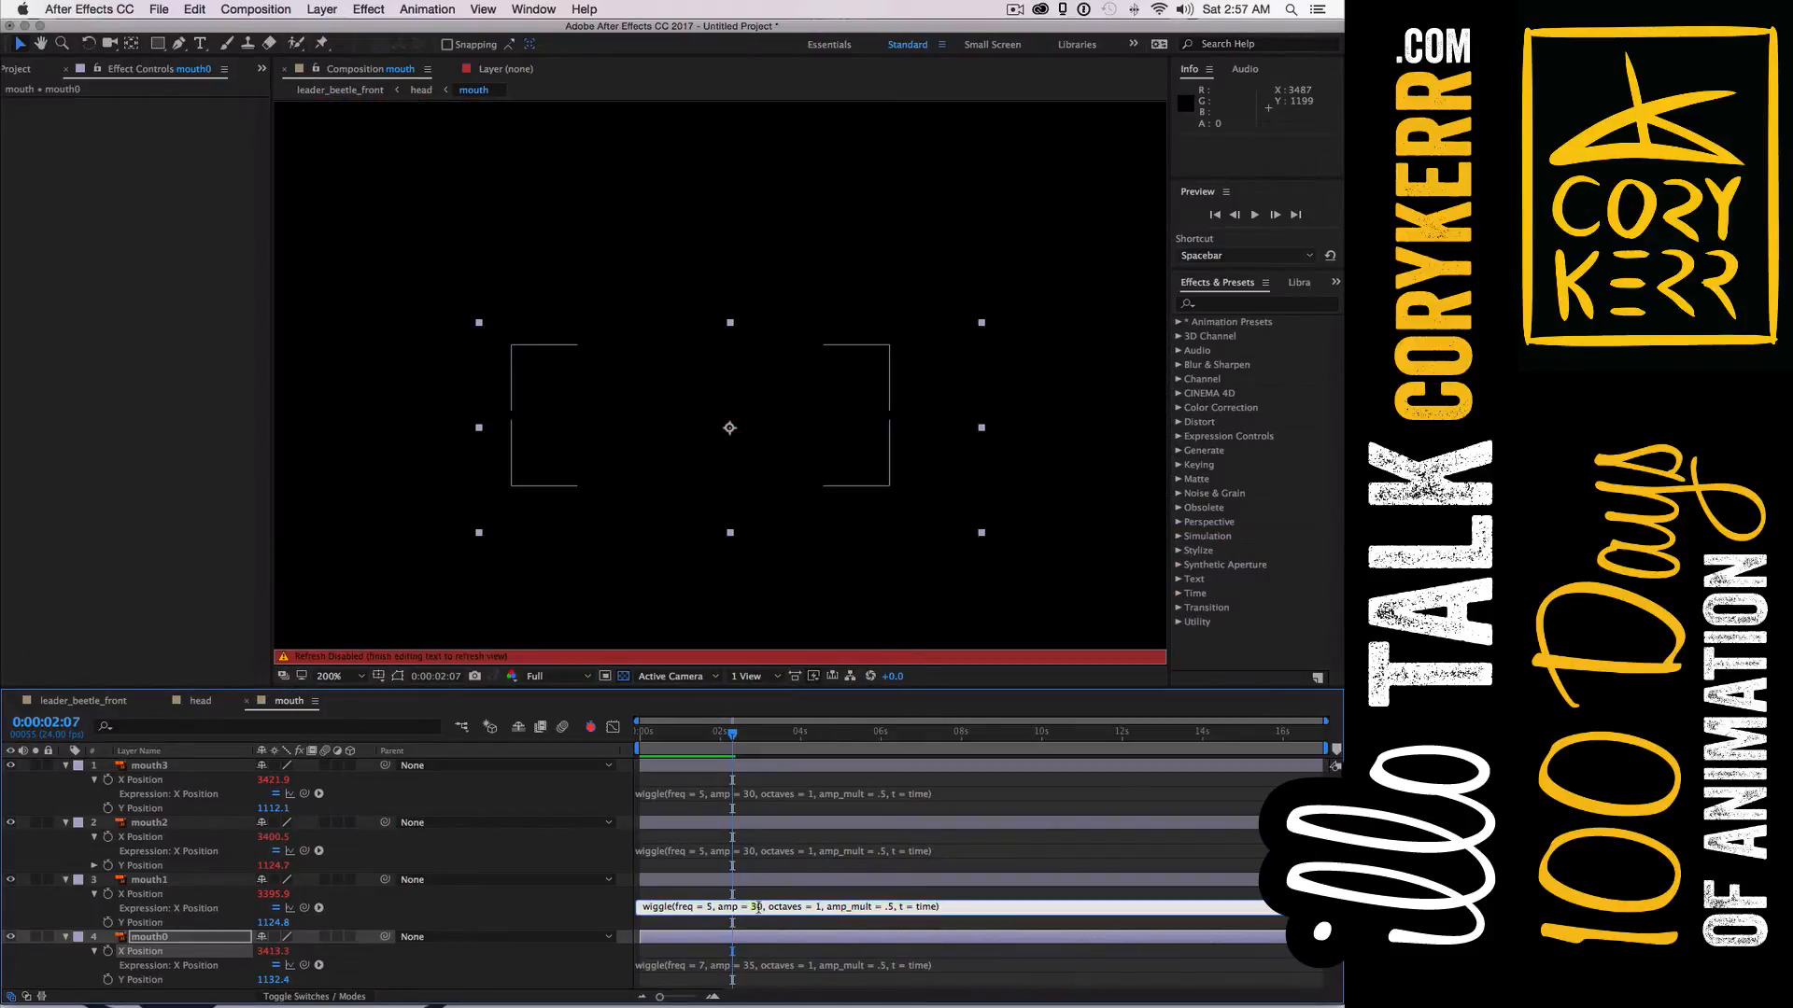
{"action": "type", "text": "25"}
{"action": "type", "text": "4"}
{"action": "left_click", "coordinate": [753, 870]}
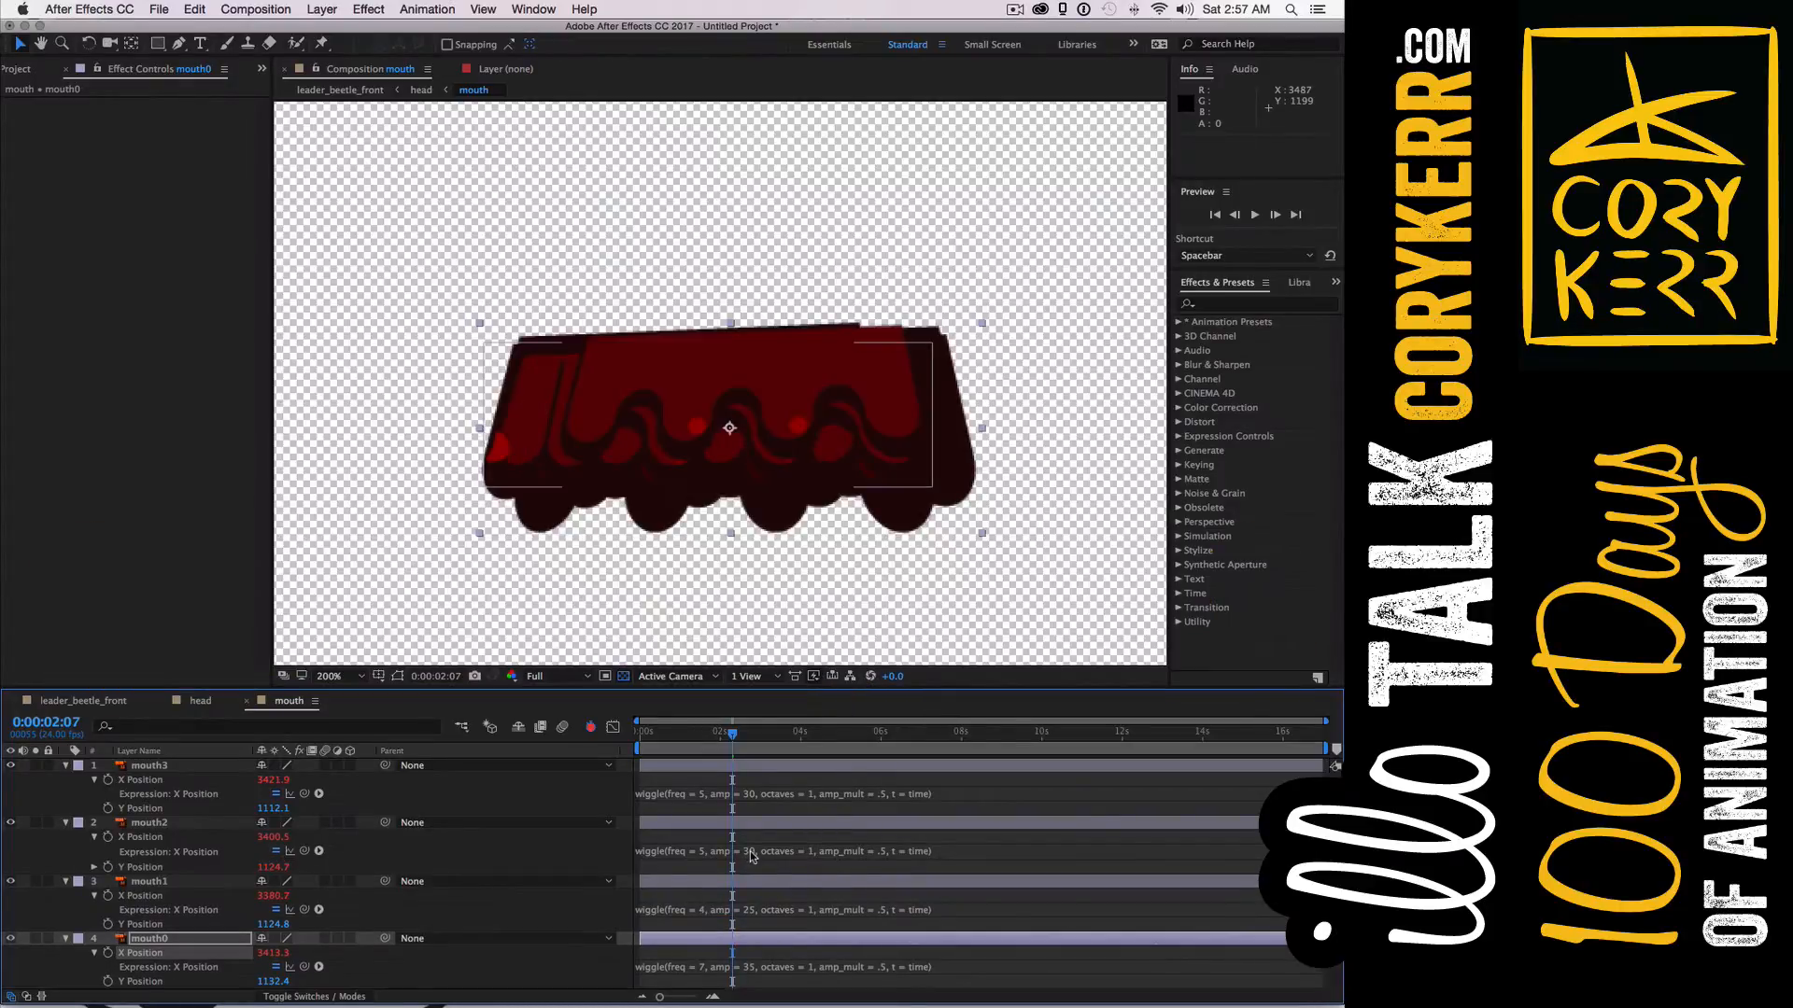
Set mouth2's X Position wiggle to amplitude 15 and frequency 8, and preview the mouth from the start
{"action": "left_click", "coordinate": [753, 852]}
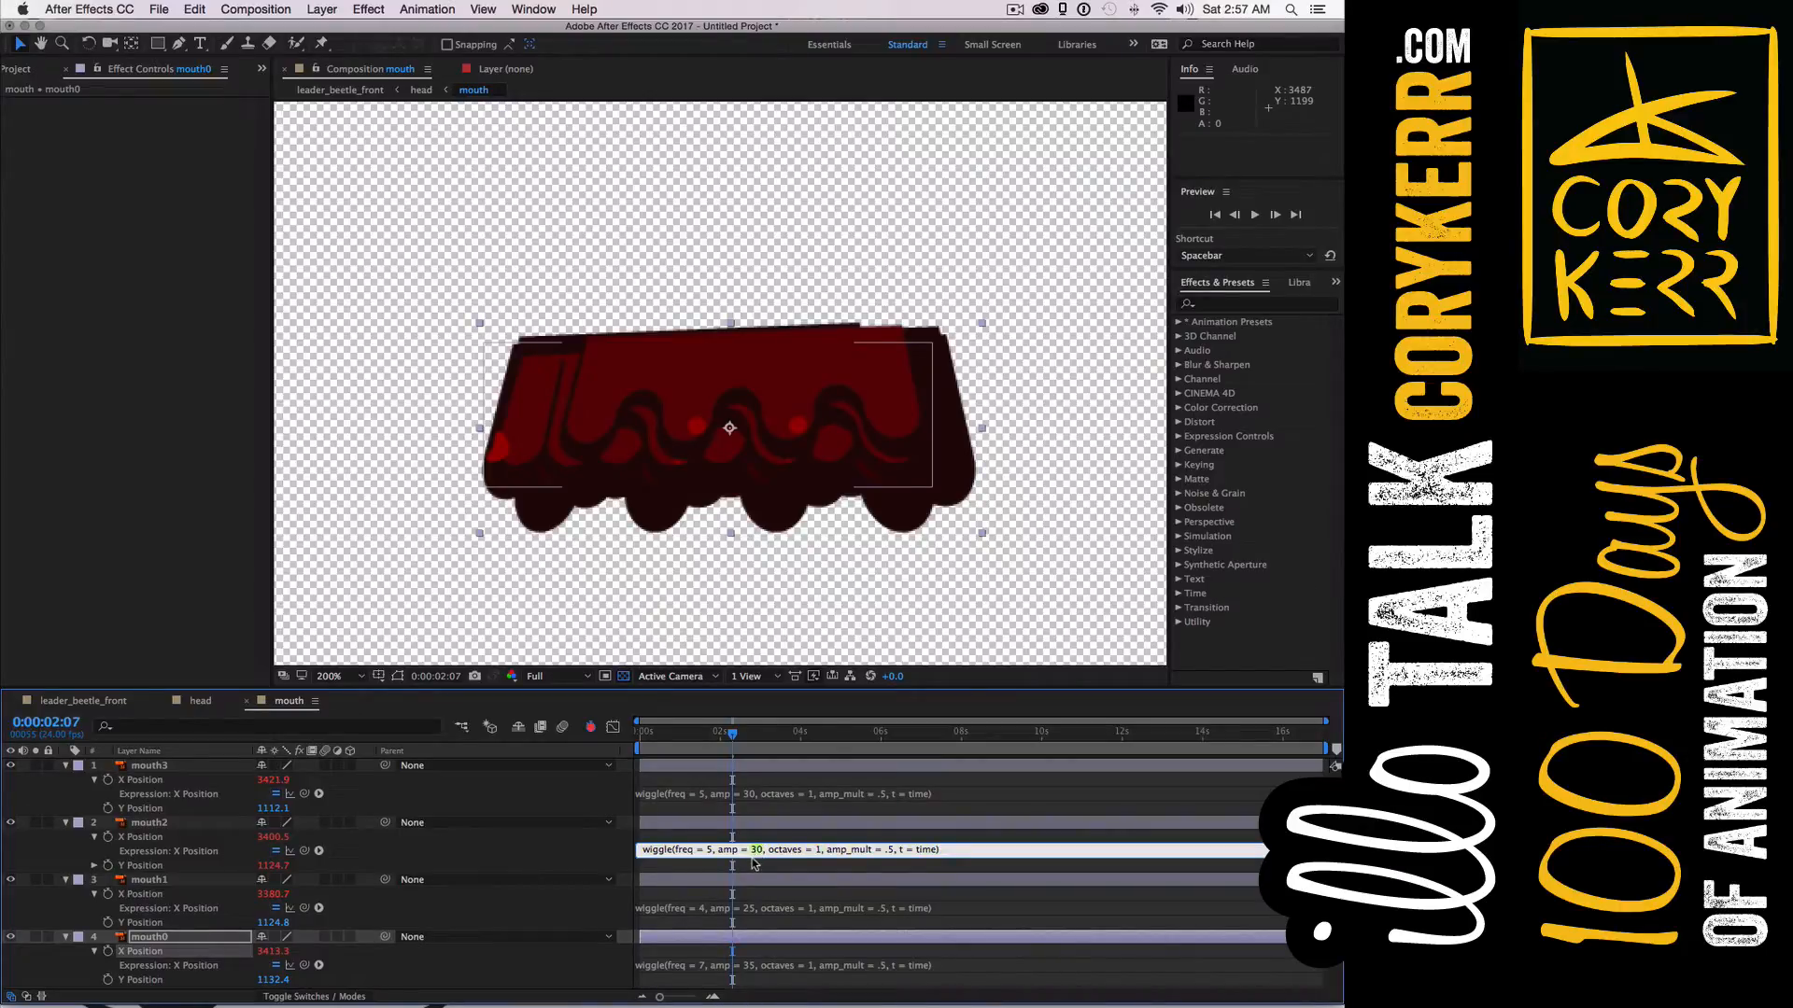
{"action": "type", "text": "15"}
{"action": "type", "text": "8"}
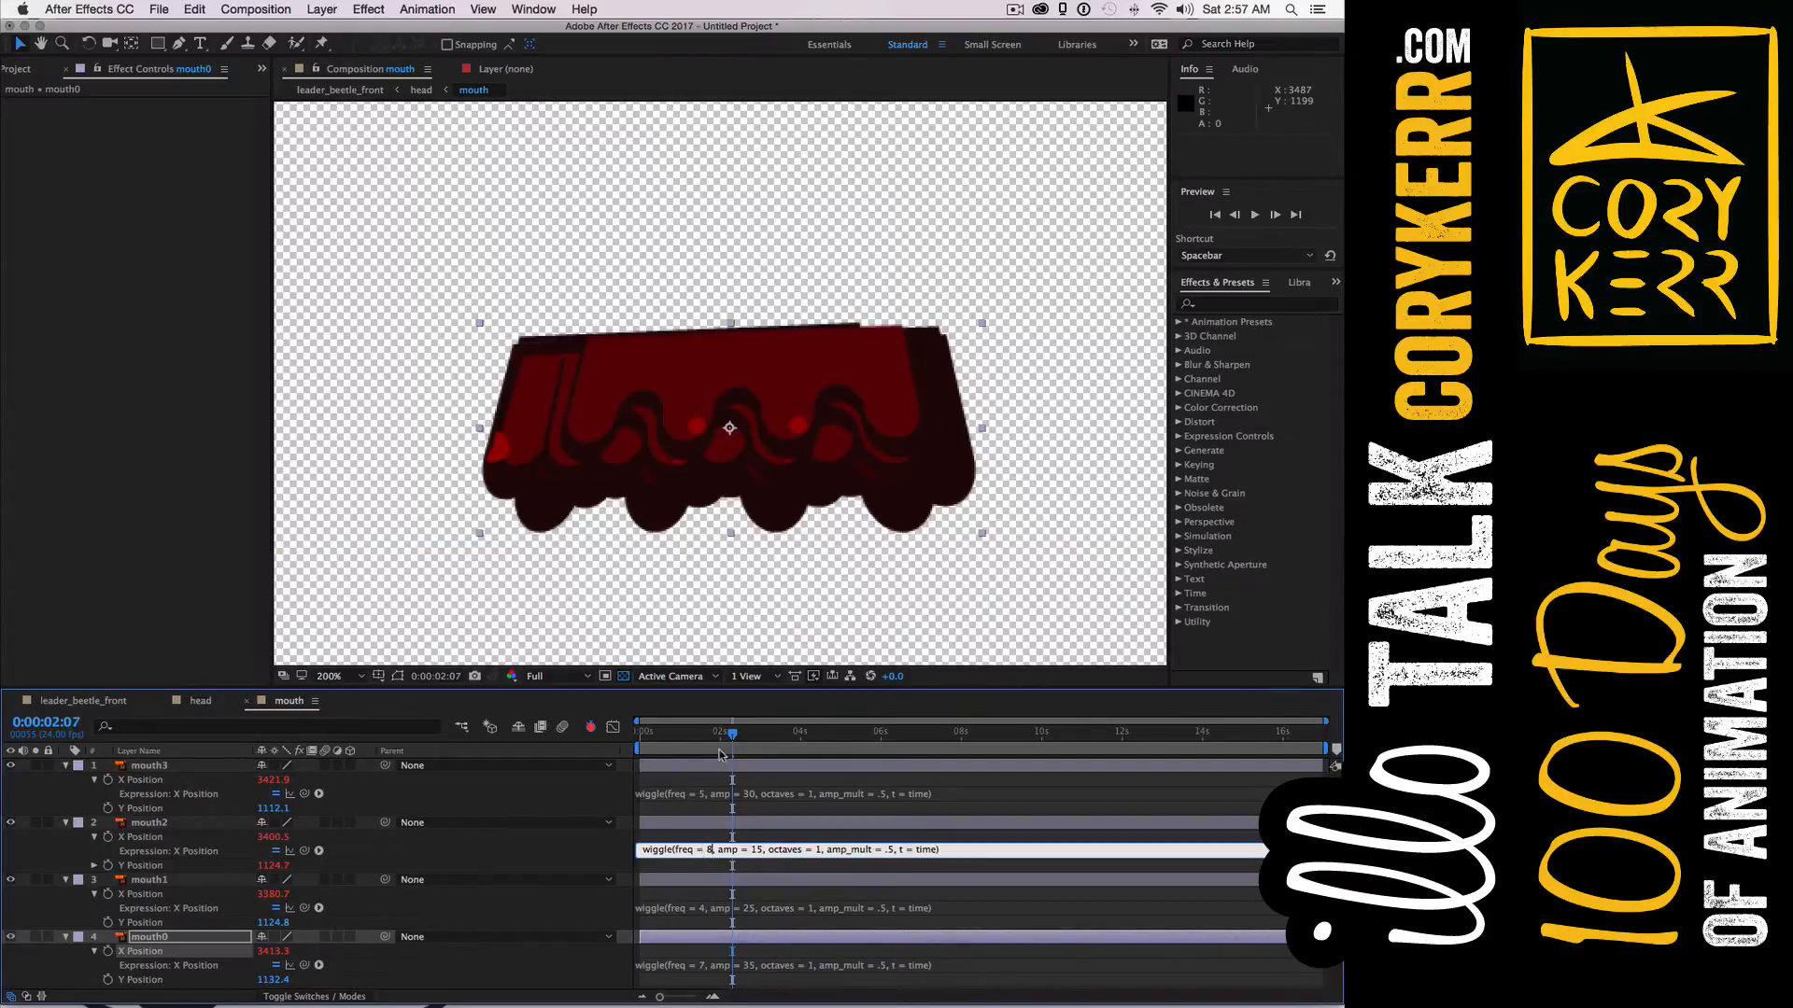
{"action": "left_click_drag", "start_coordinate": [732, 736], "coordinate": [624, 750]}
{"action": "key", "text": "space"}
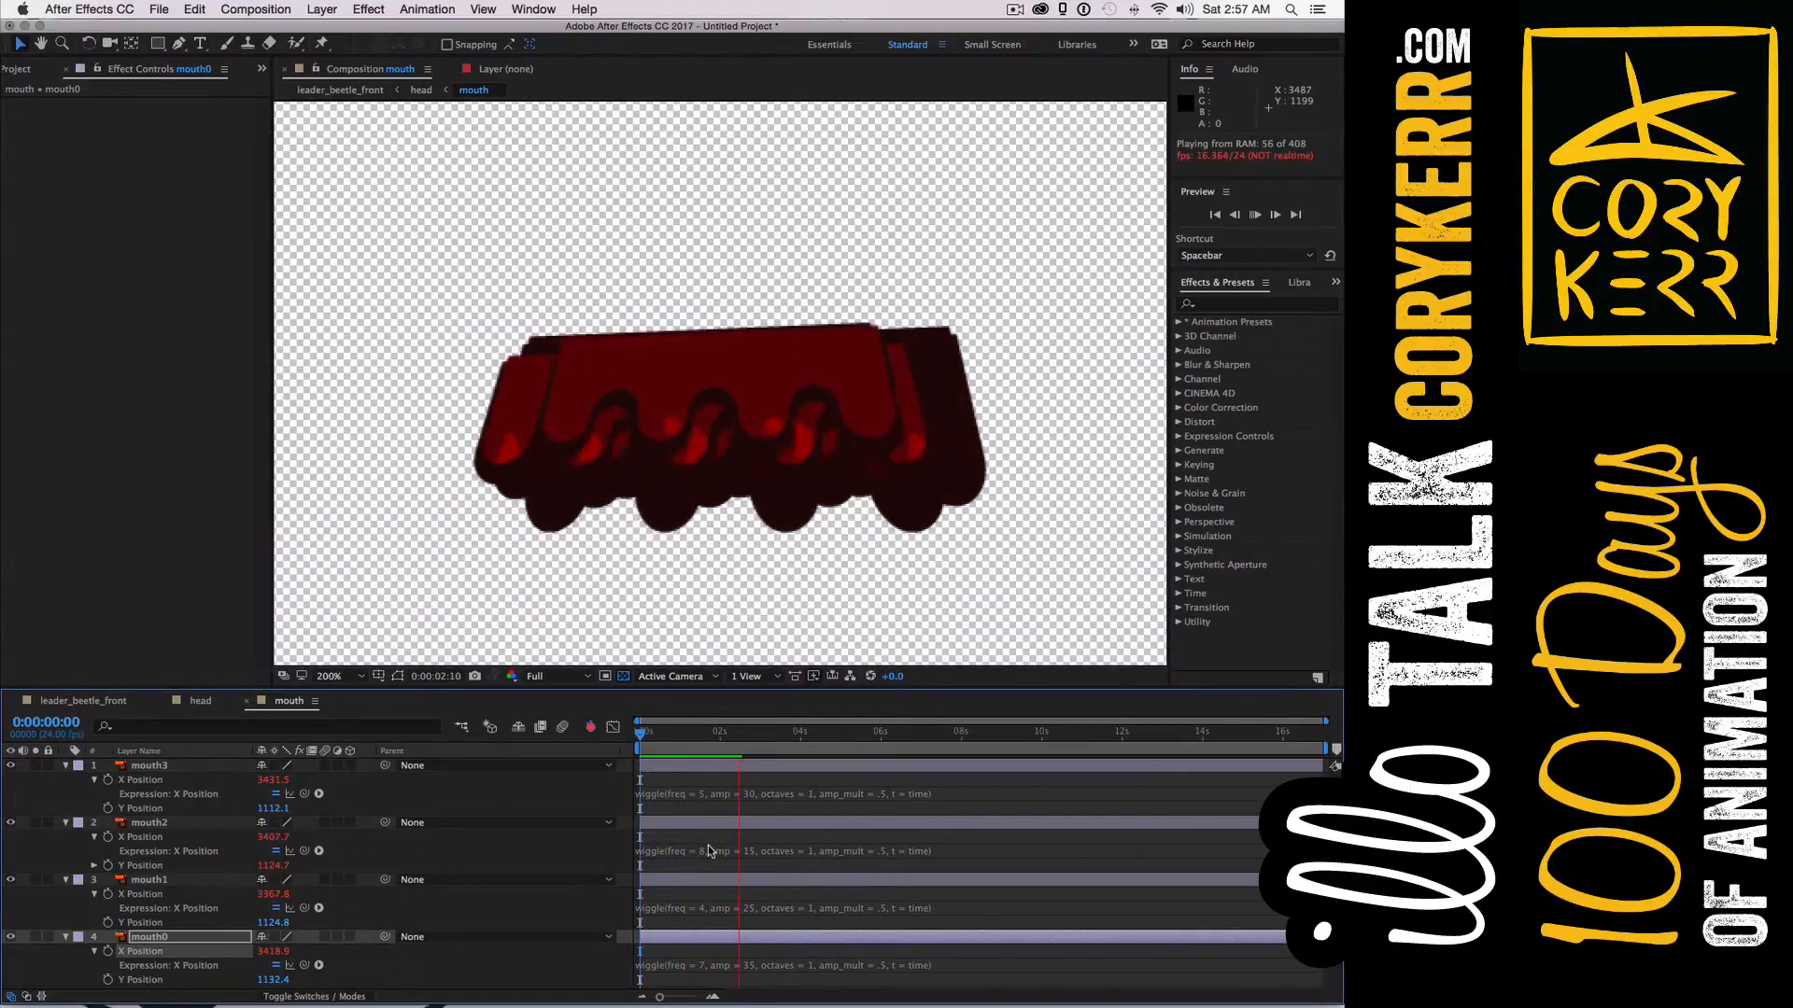
{"action": "key", "text": "space"}
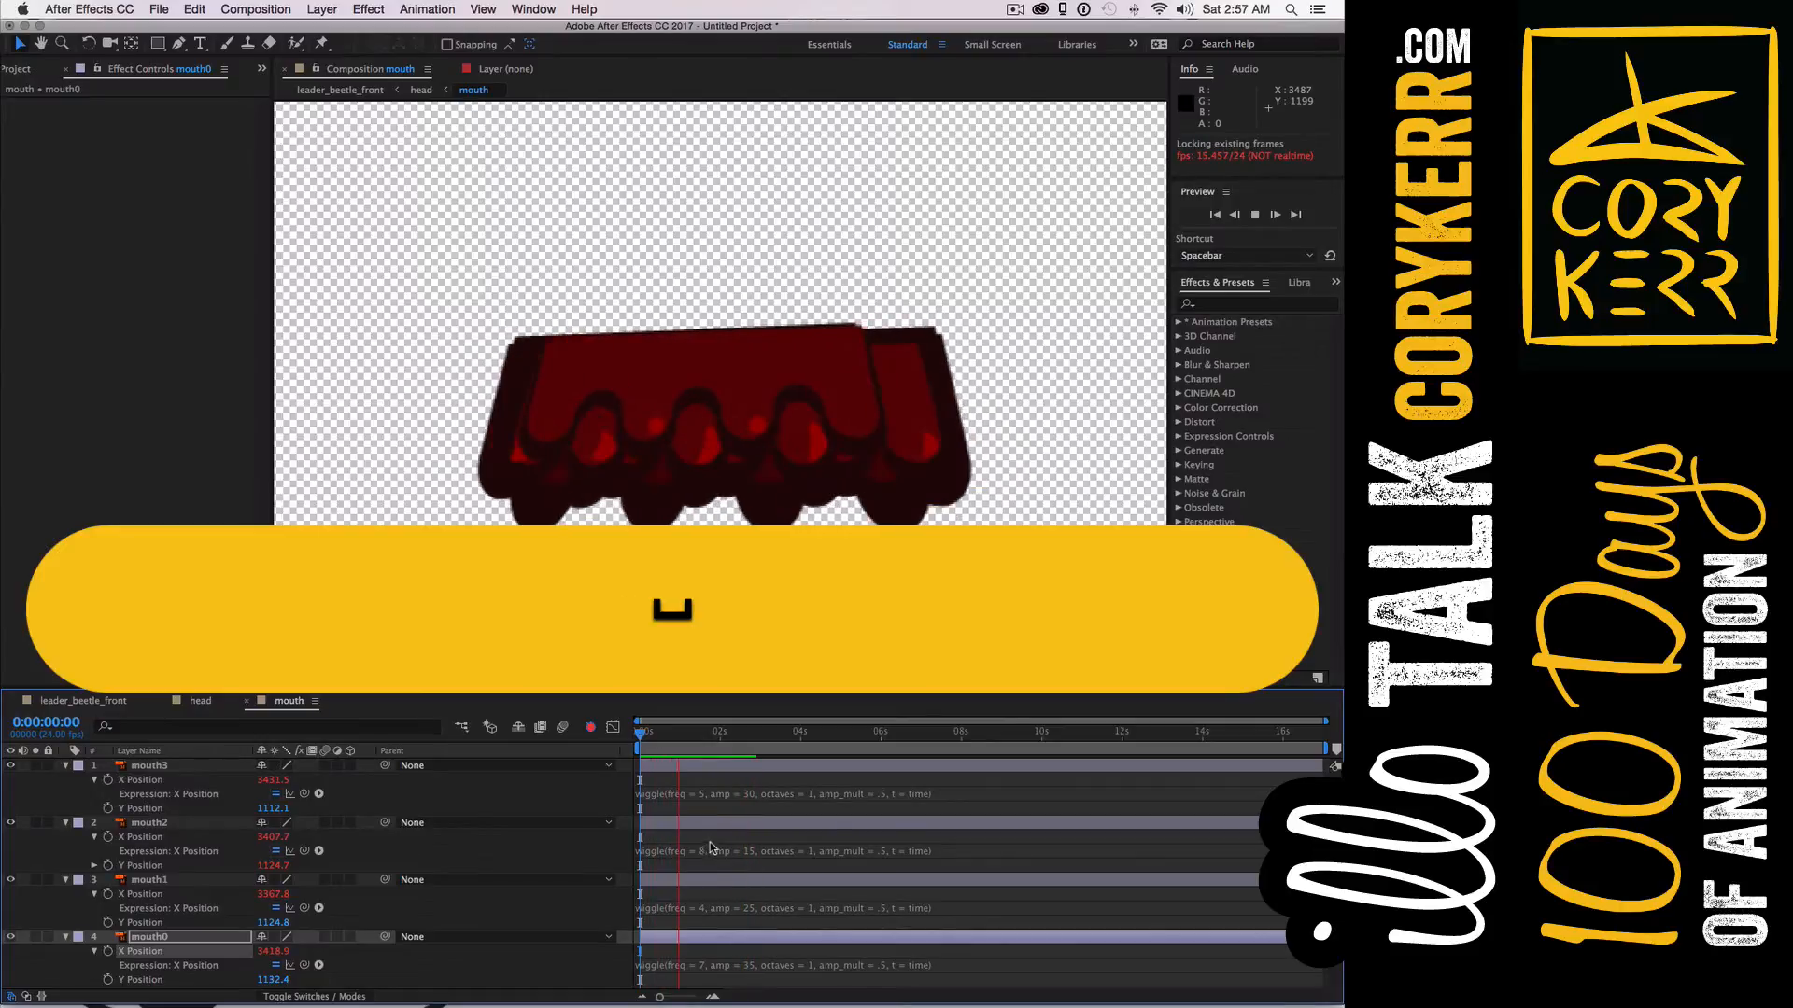
Preview the mouth motion together with the antennae from the start of the head composition
{"action": "left_click", "coordinate": [197, 703]}
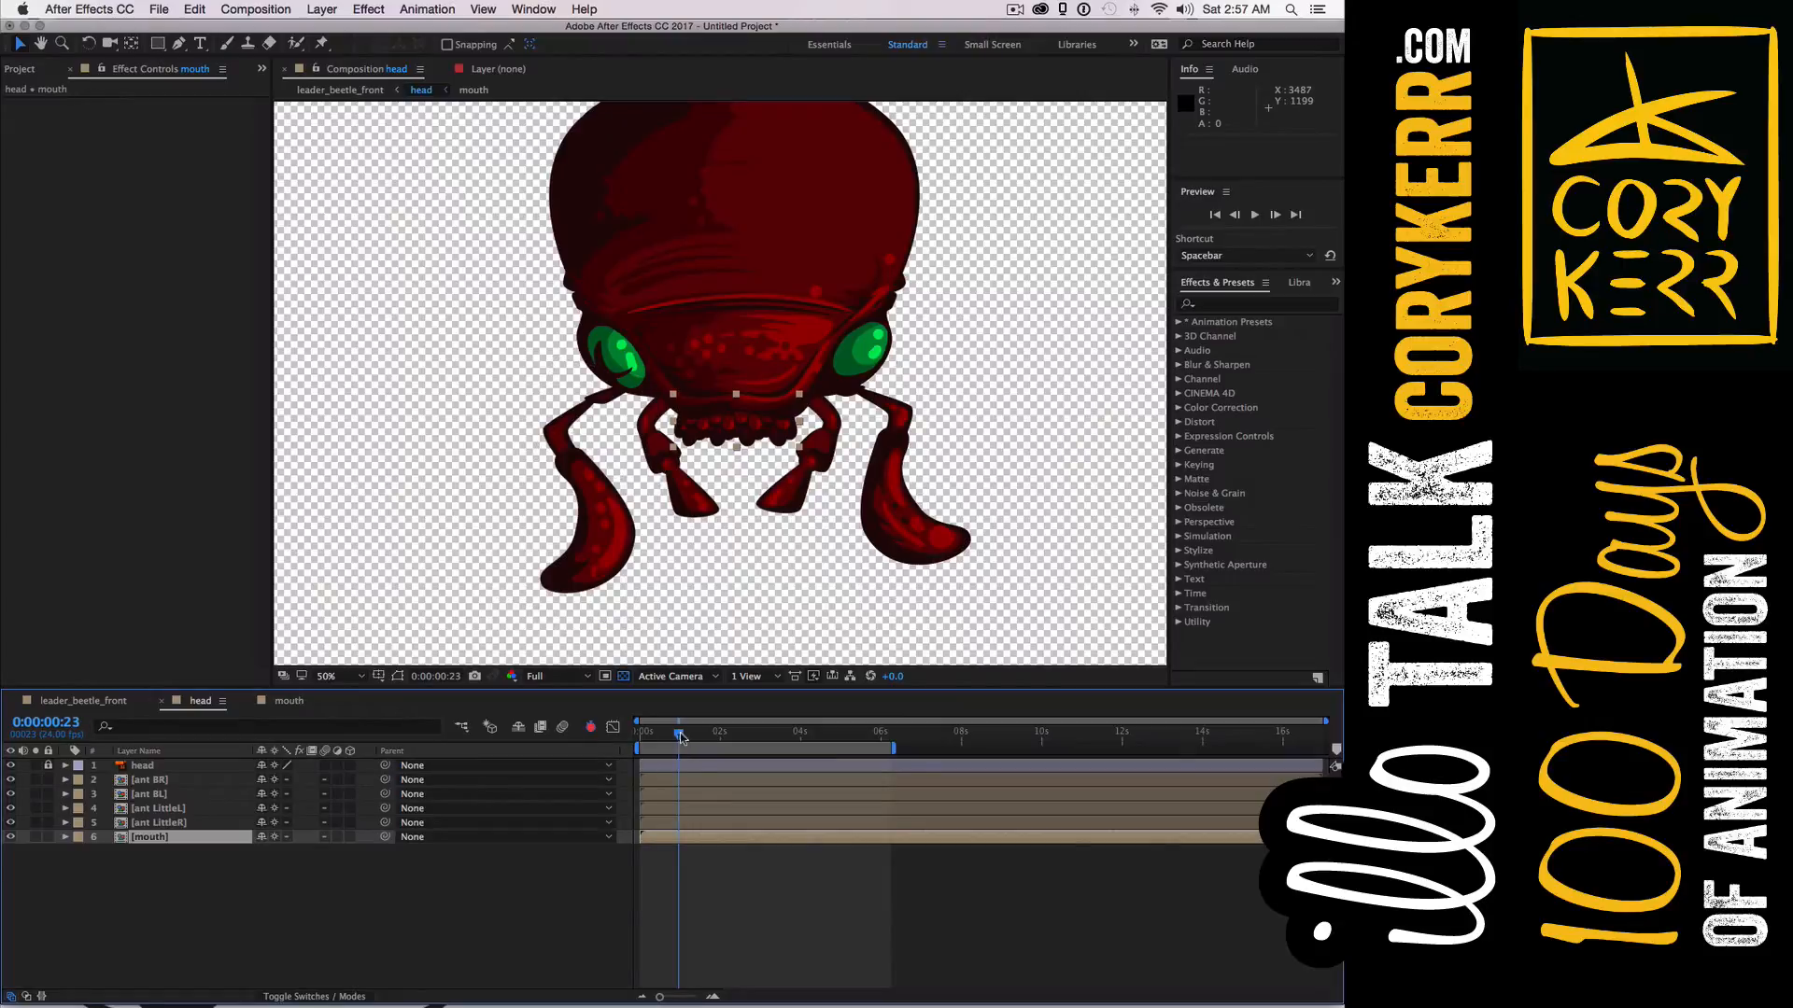
{"action": "left_click_drag", "start_coordinate": [679, 735], "coordinate": [659, 742]}
{"action": "key", "text": "space"}
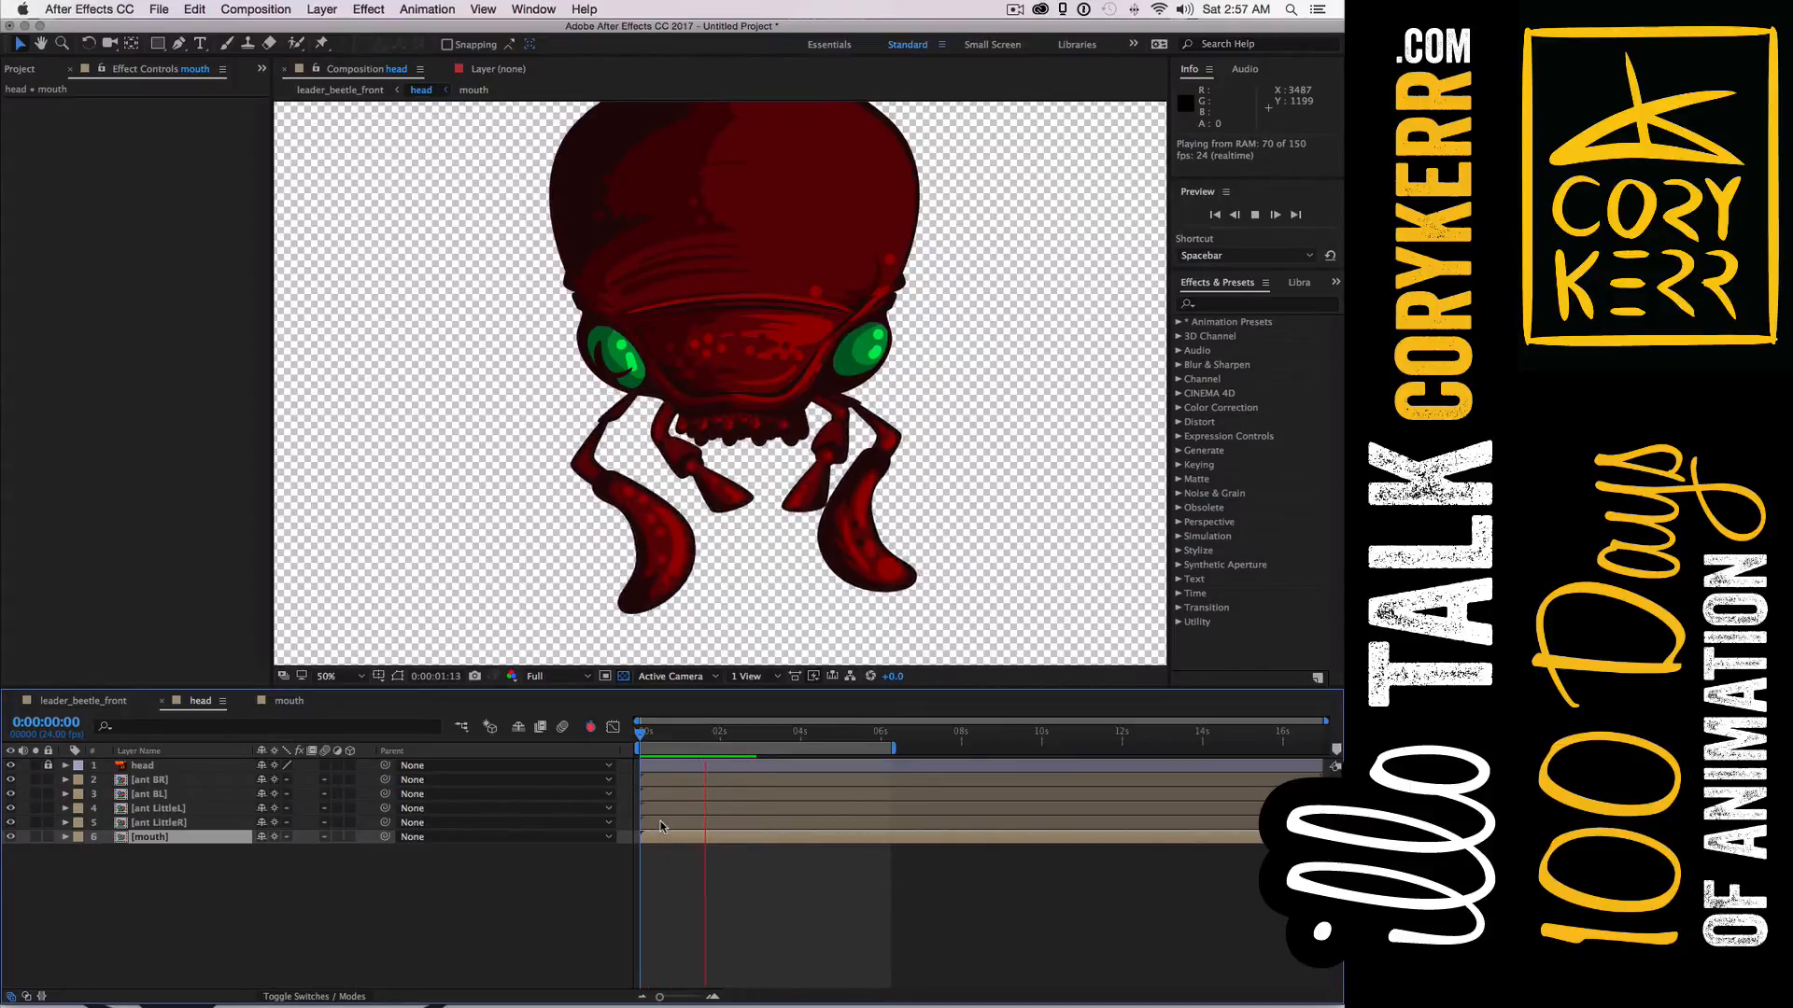
{"action": "key", "text": "space"}
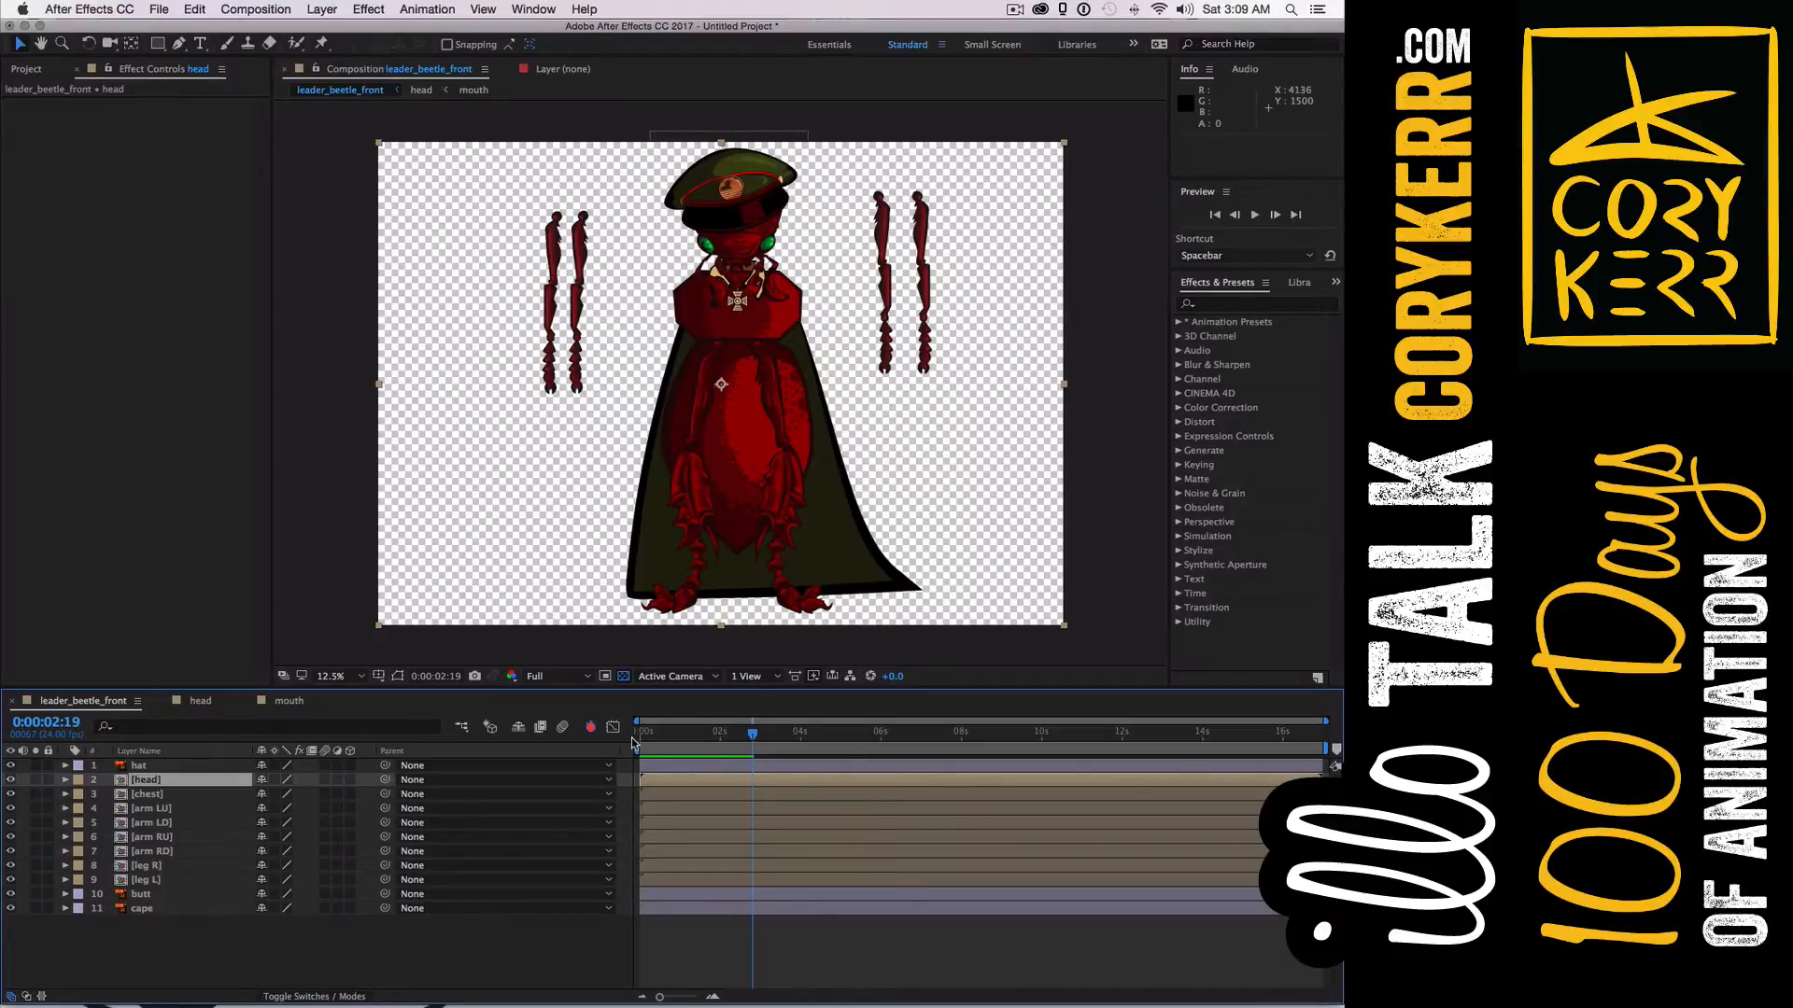
Preview the full beetle character from the start of the leader_beetle_front composition
{"action": "key", "text": "Home"}
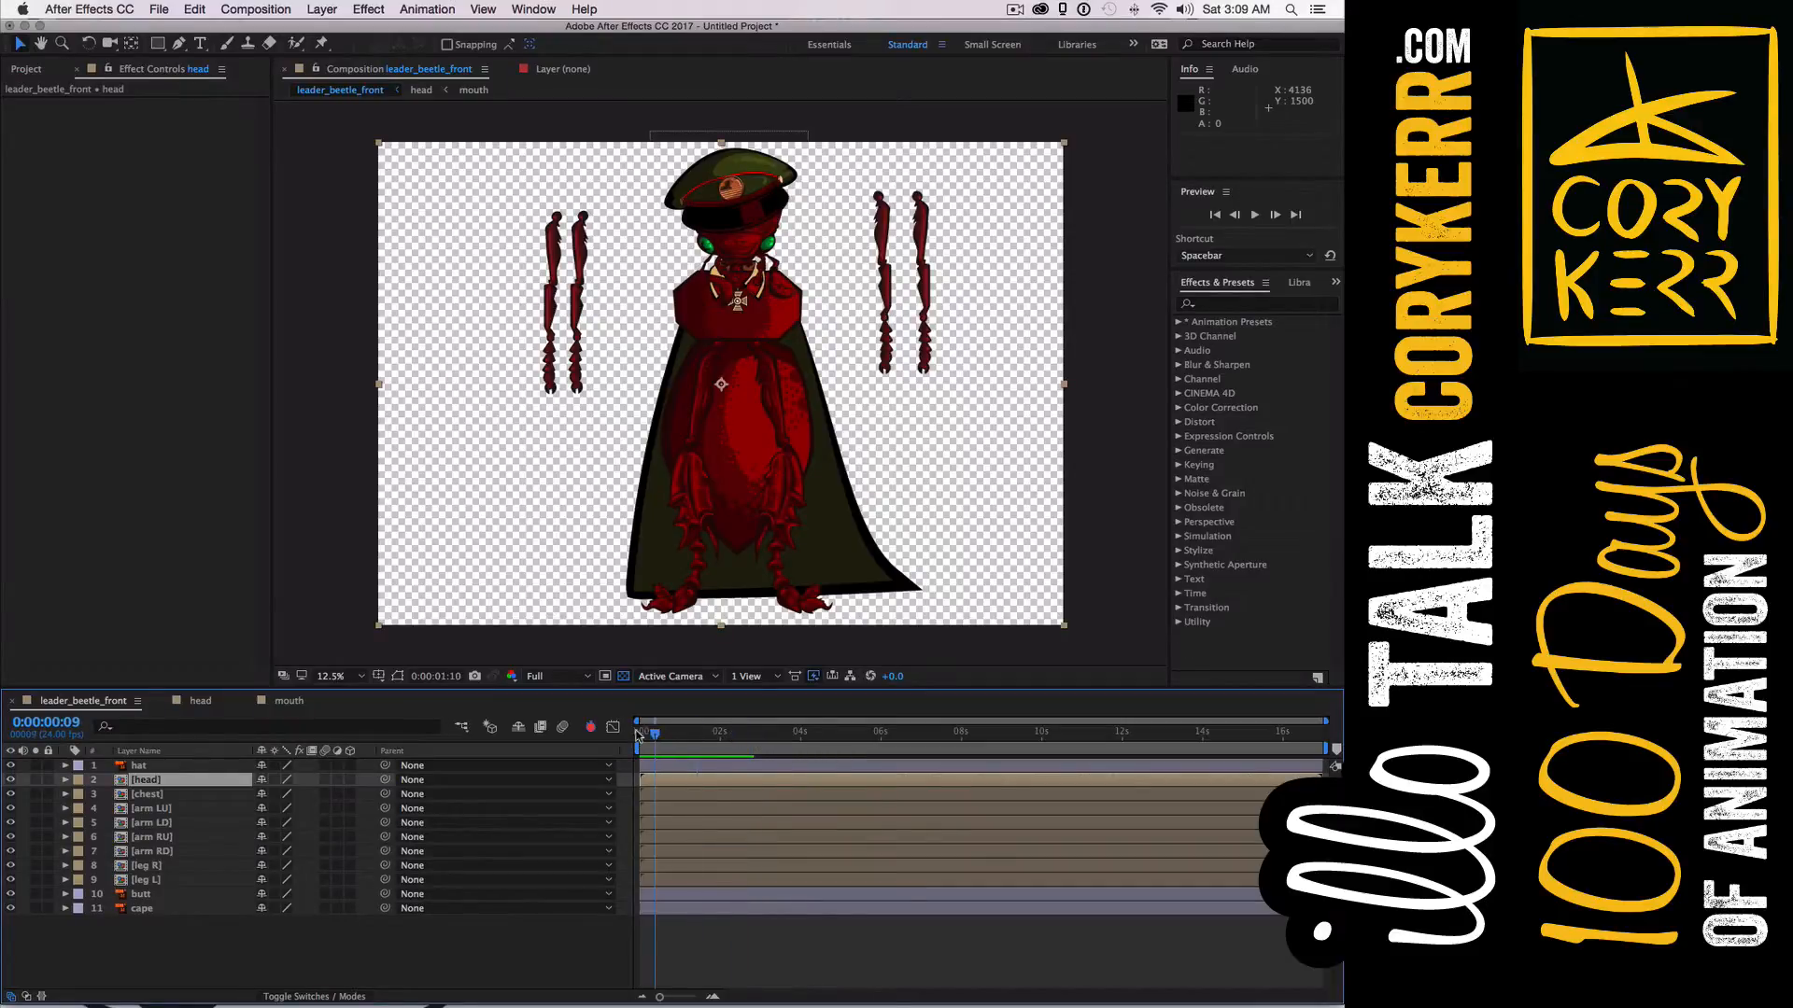
{"action": "key", "text": "space"}
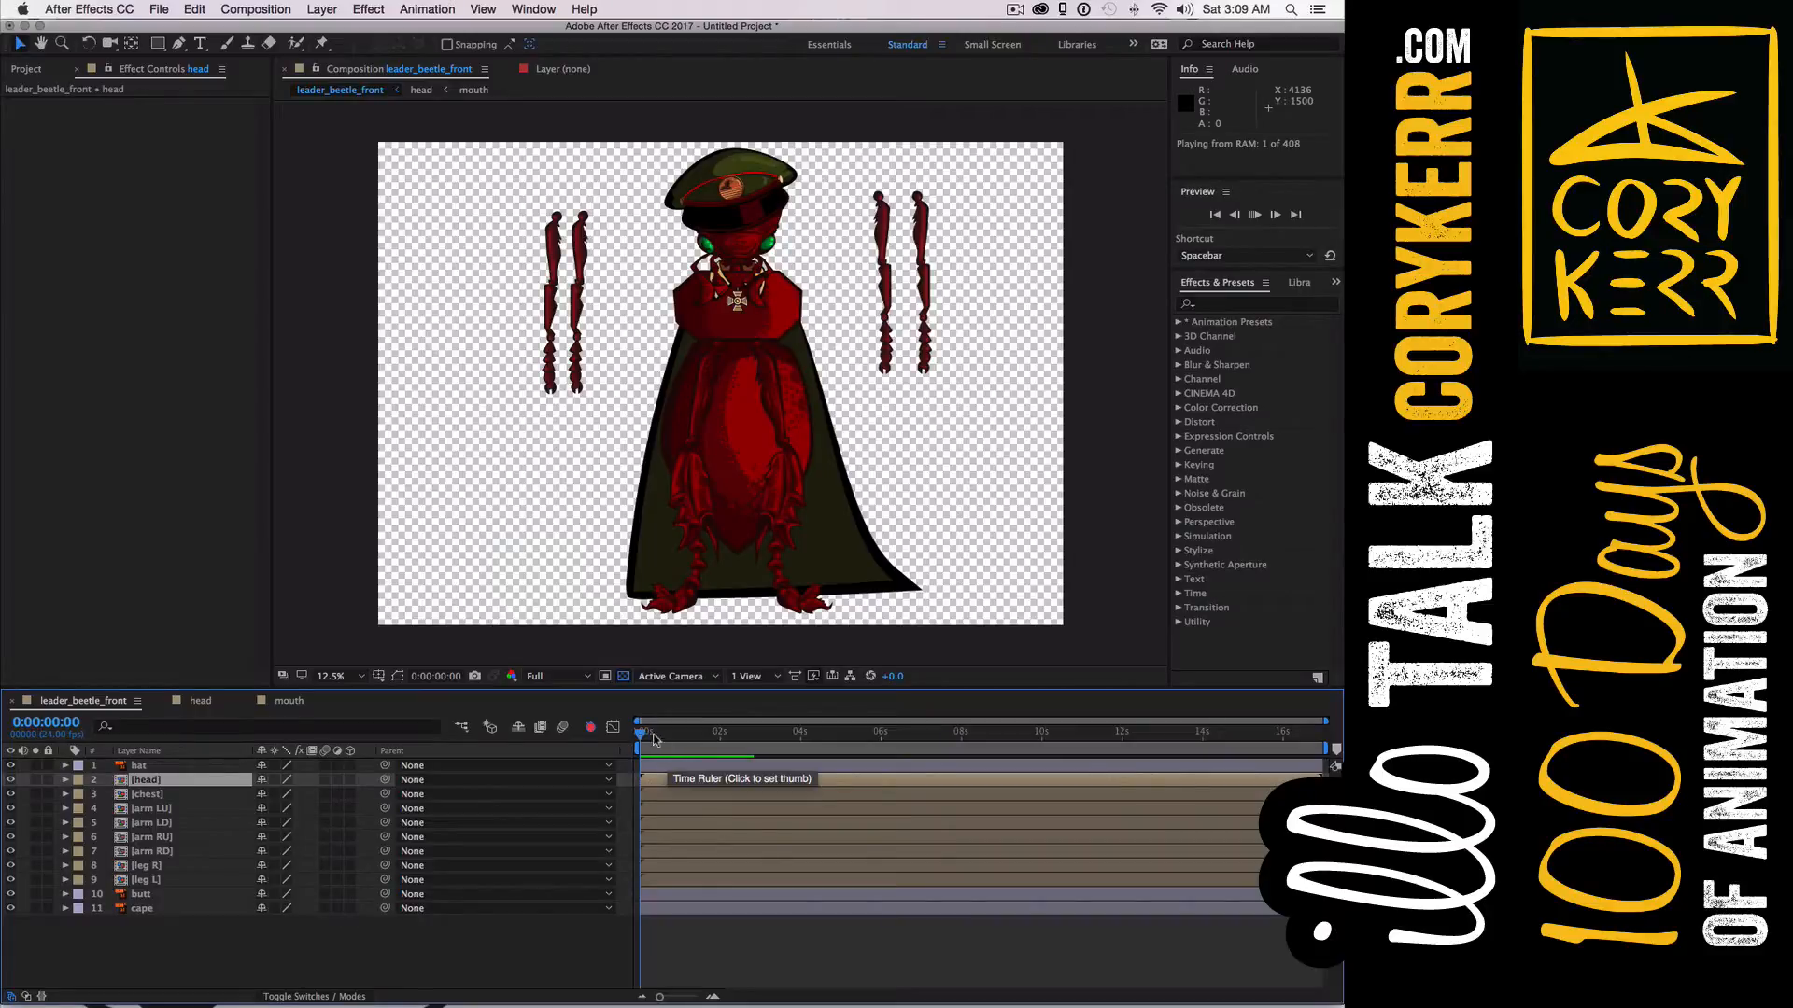
Stop the preview, return to the start, and parent the head and butt layers to chest and the hat layer to head
{"action": "key", "text": "space"}
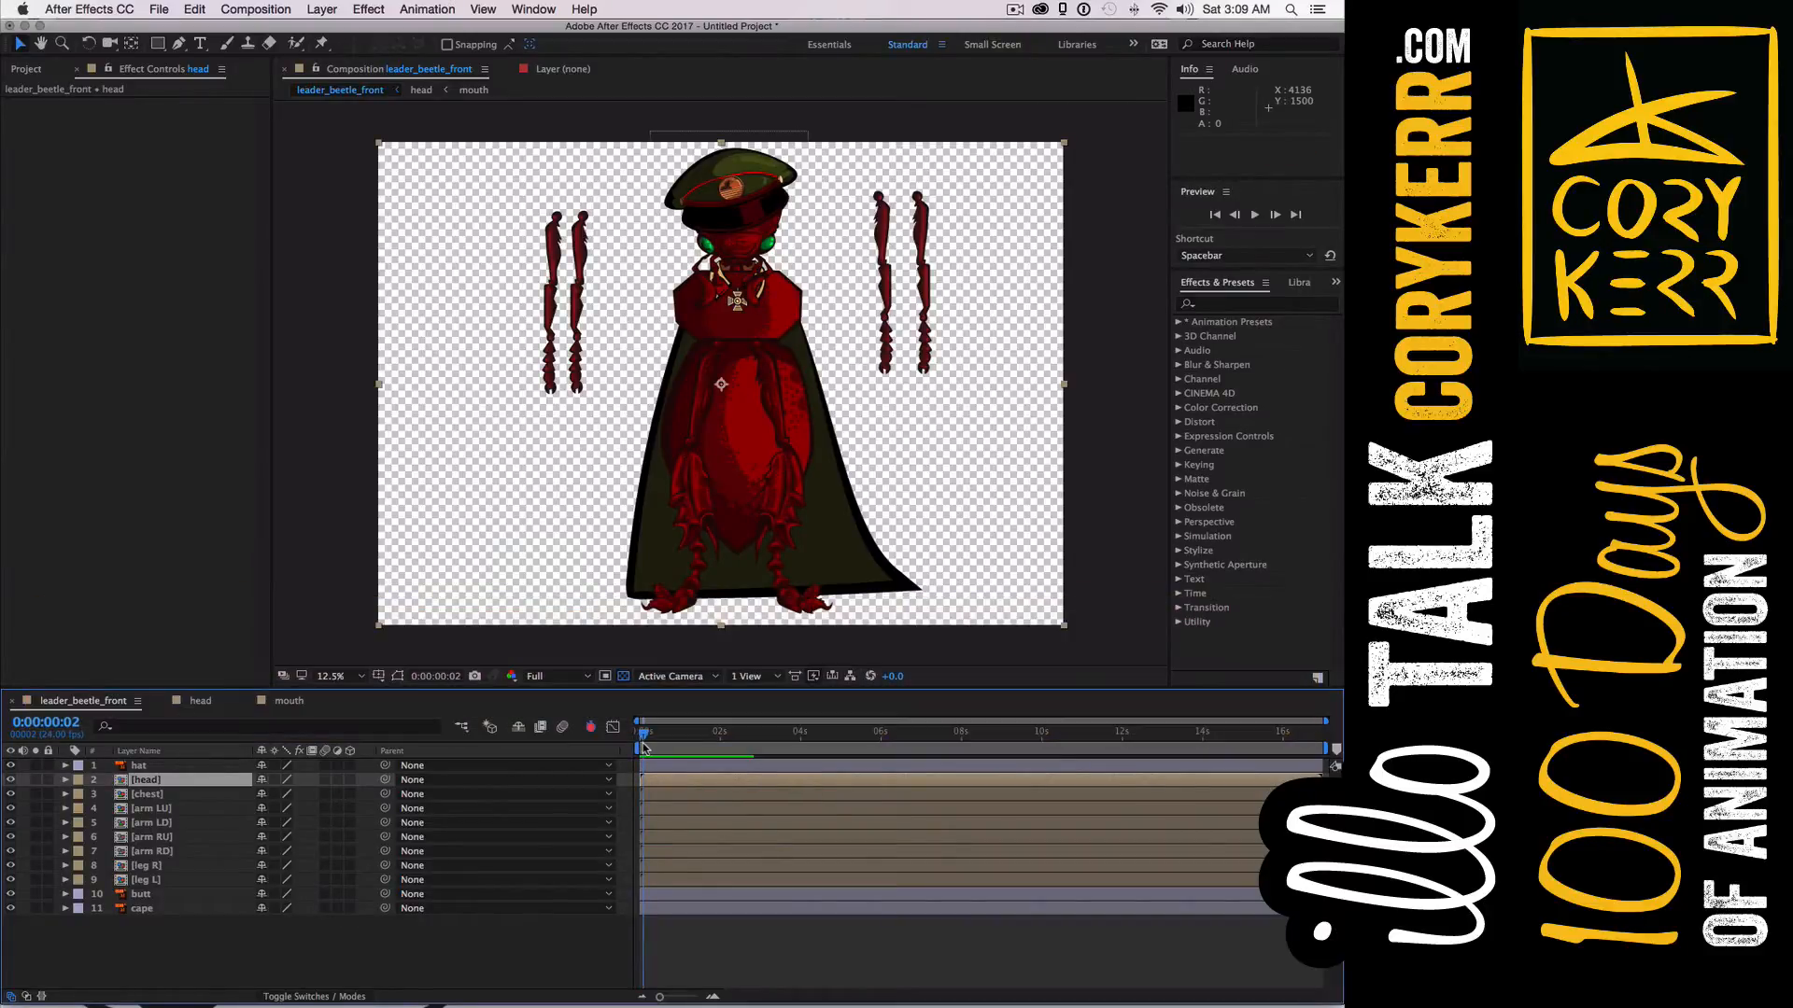
{"action": "mouse_move", "coordinate": [644, 733]}
{"action": "left_mouse_down"}
{"action": "mouse_move", "coordinate": [731, 742]}
{"action": "mouse_move", "coordinate": [634, 747]}
{"action": "left_mouse_up"}
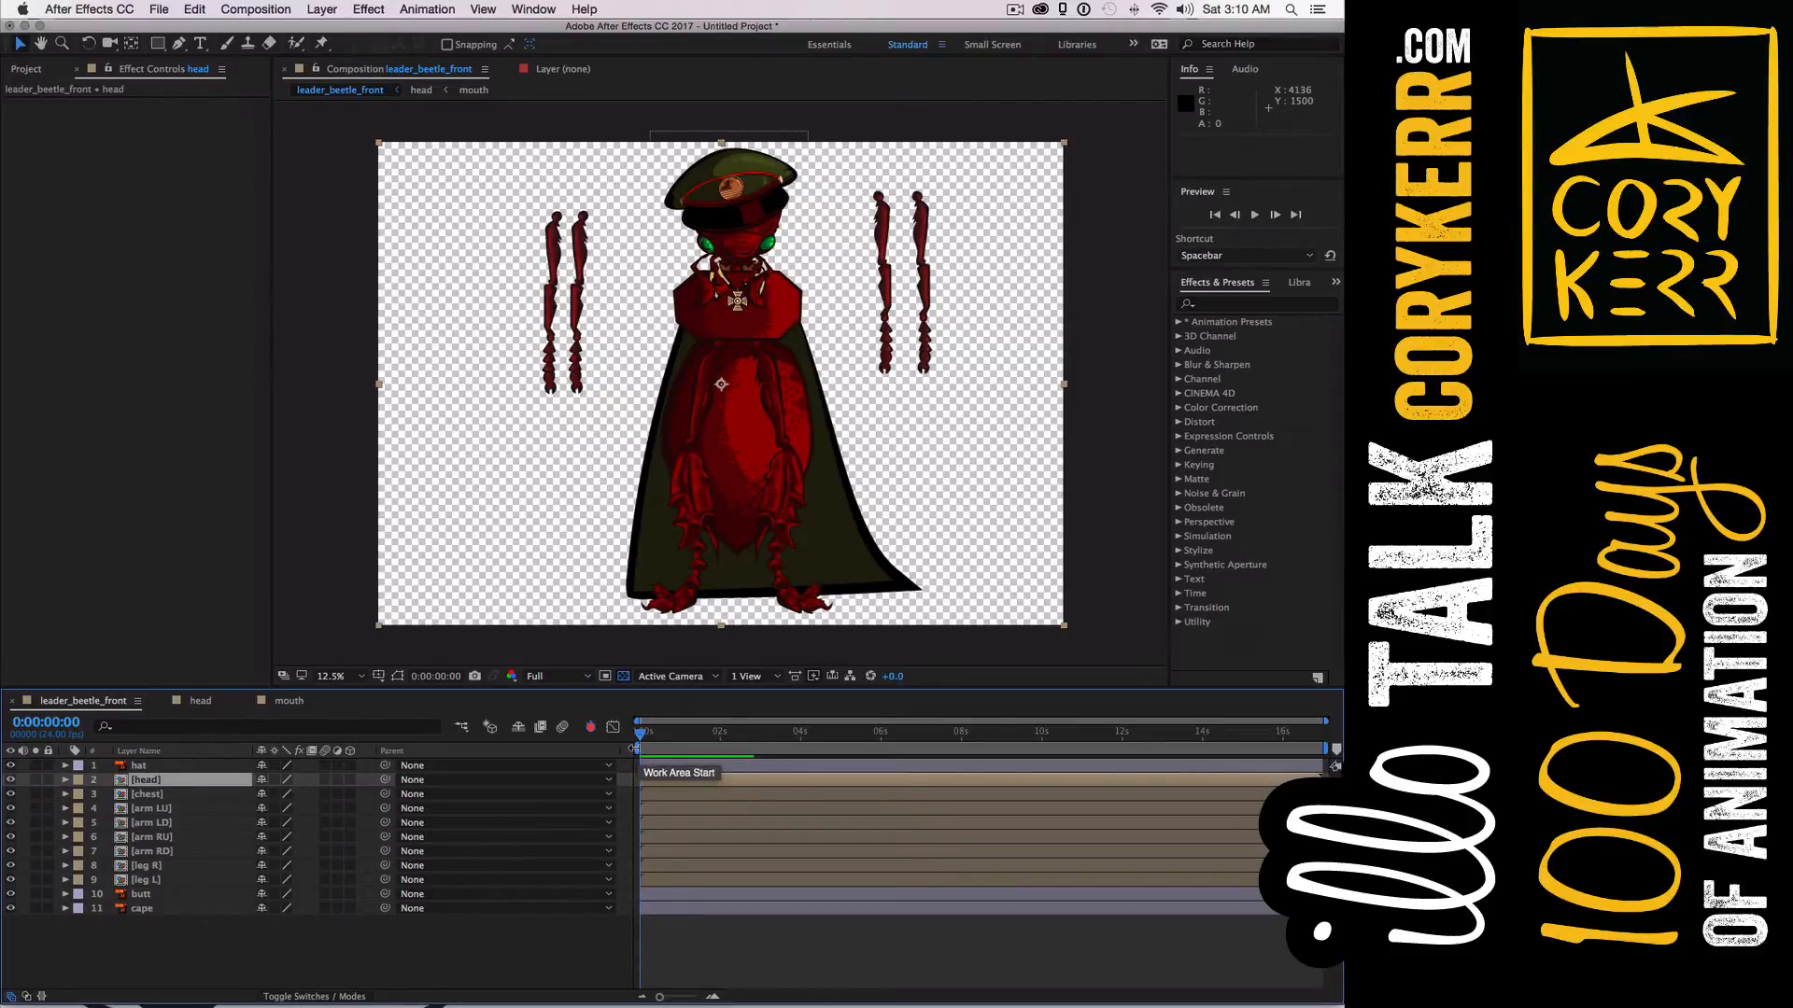
{"action": "left_click_drag", "start_coordinate": [384, 779], "coordinate": [220, 793]}
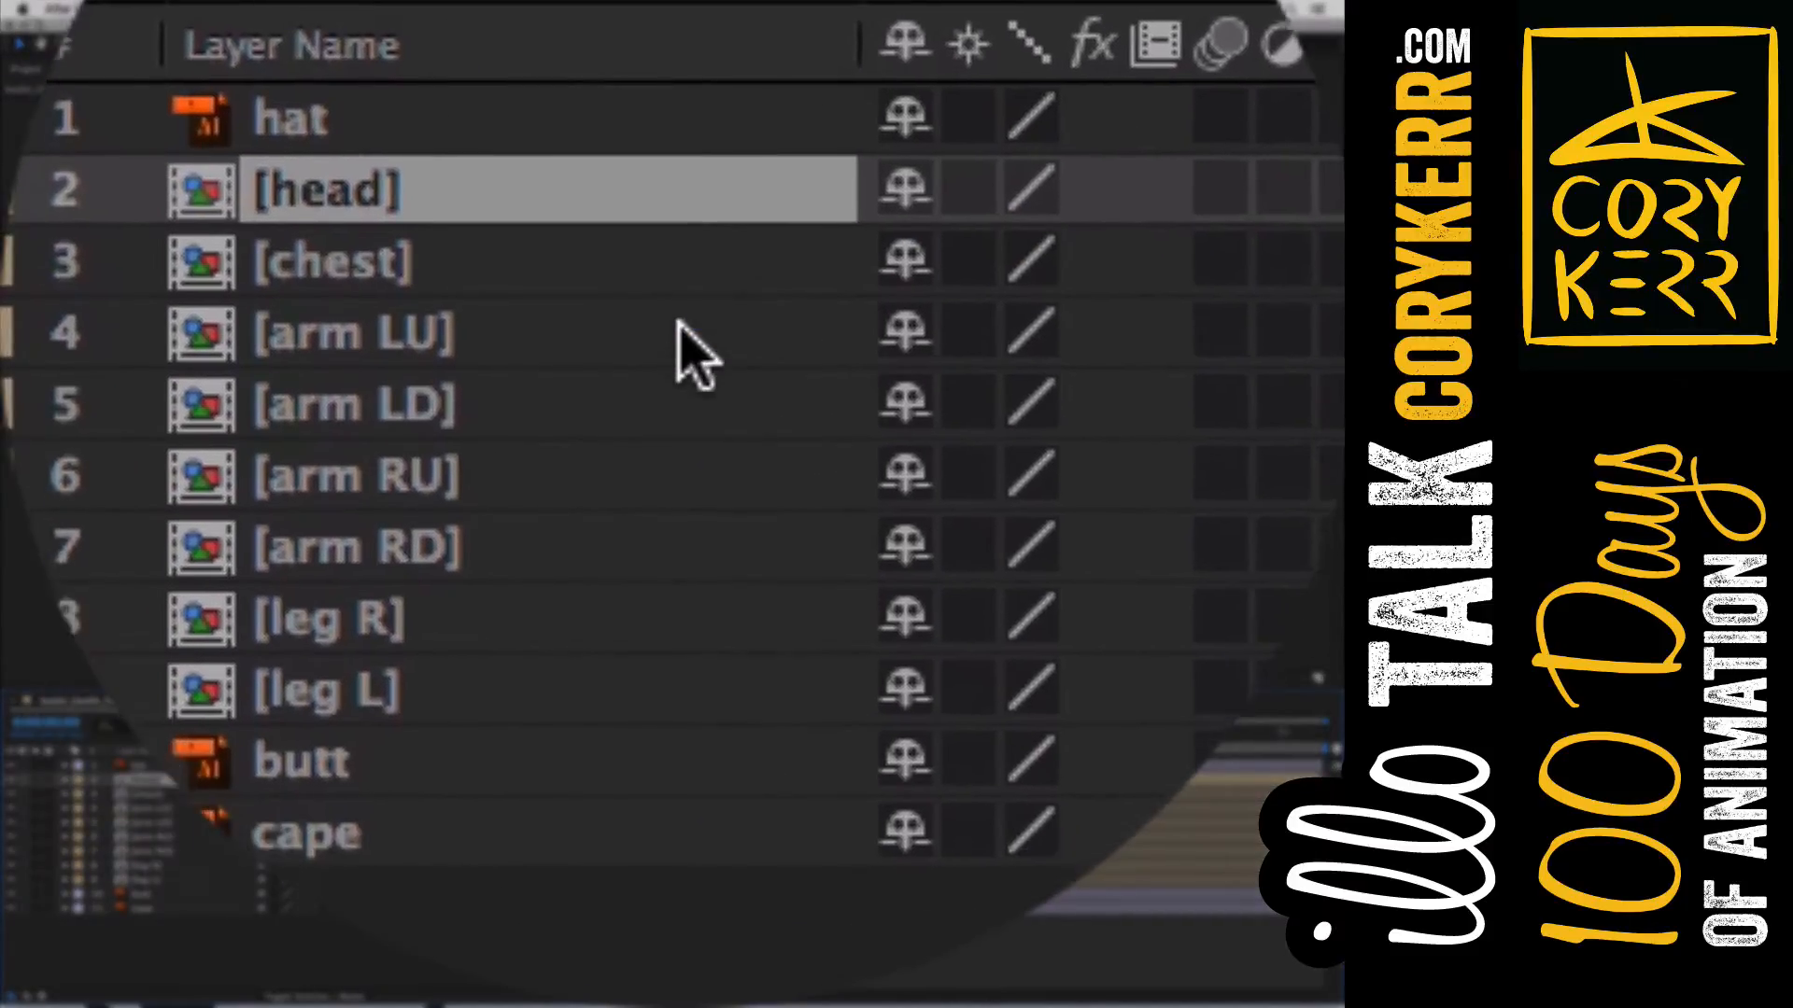
{"action": "left_click", "coordinate": [652, 383]}
{"action": "key", "text": "shift"}
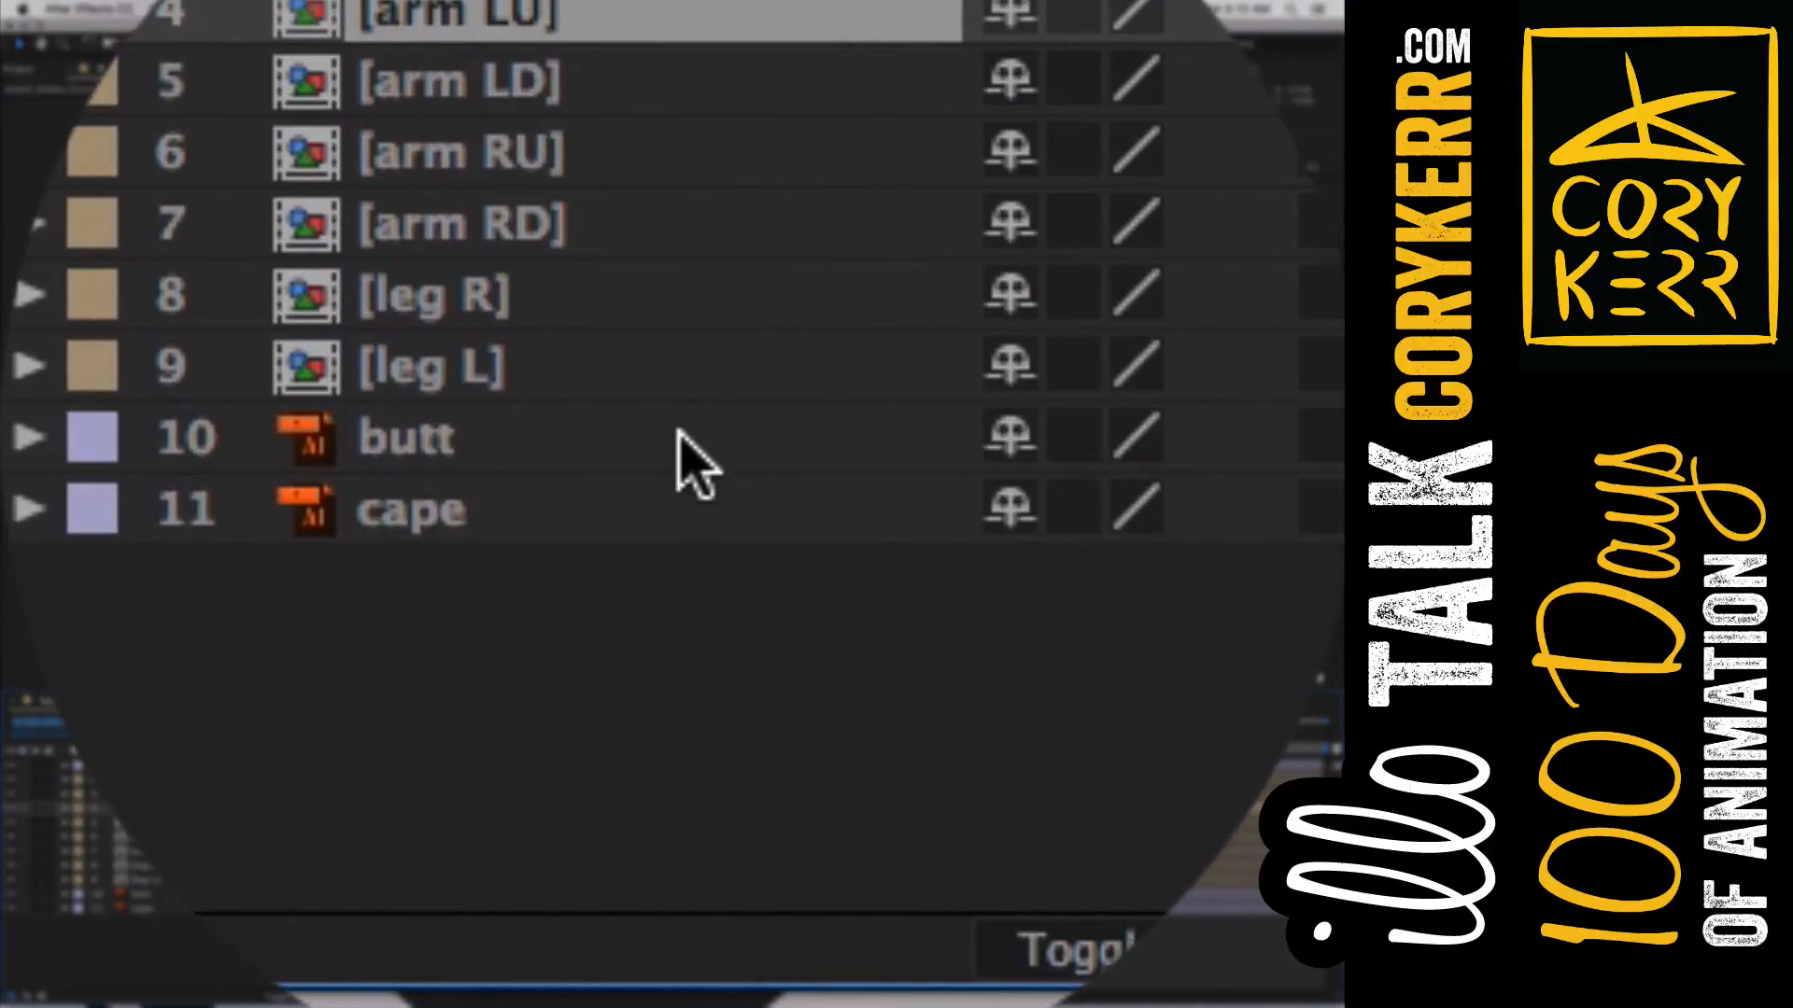
{"action": "left_click", "coordinate": [616, 558]}
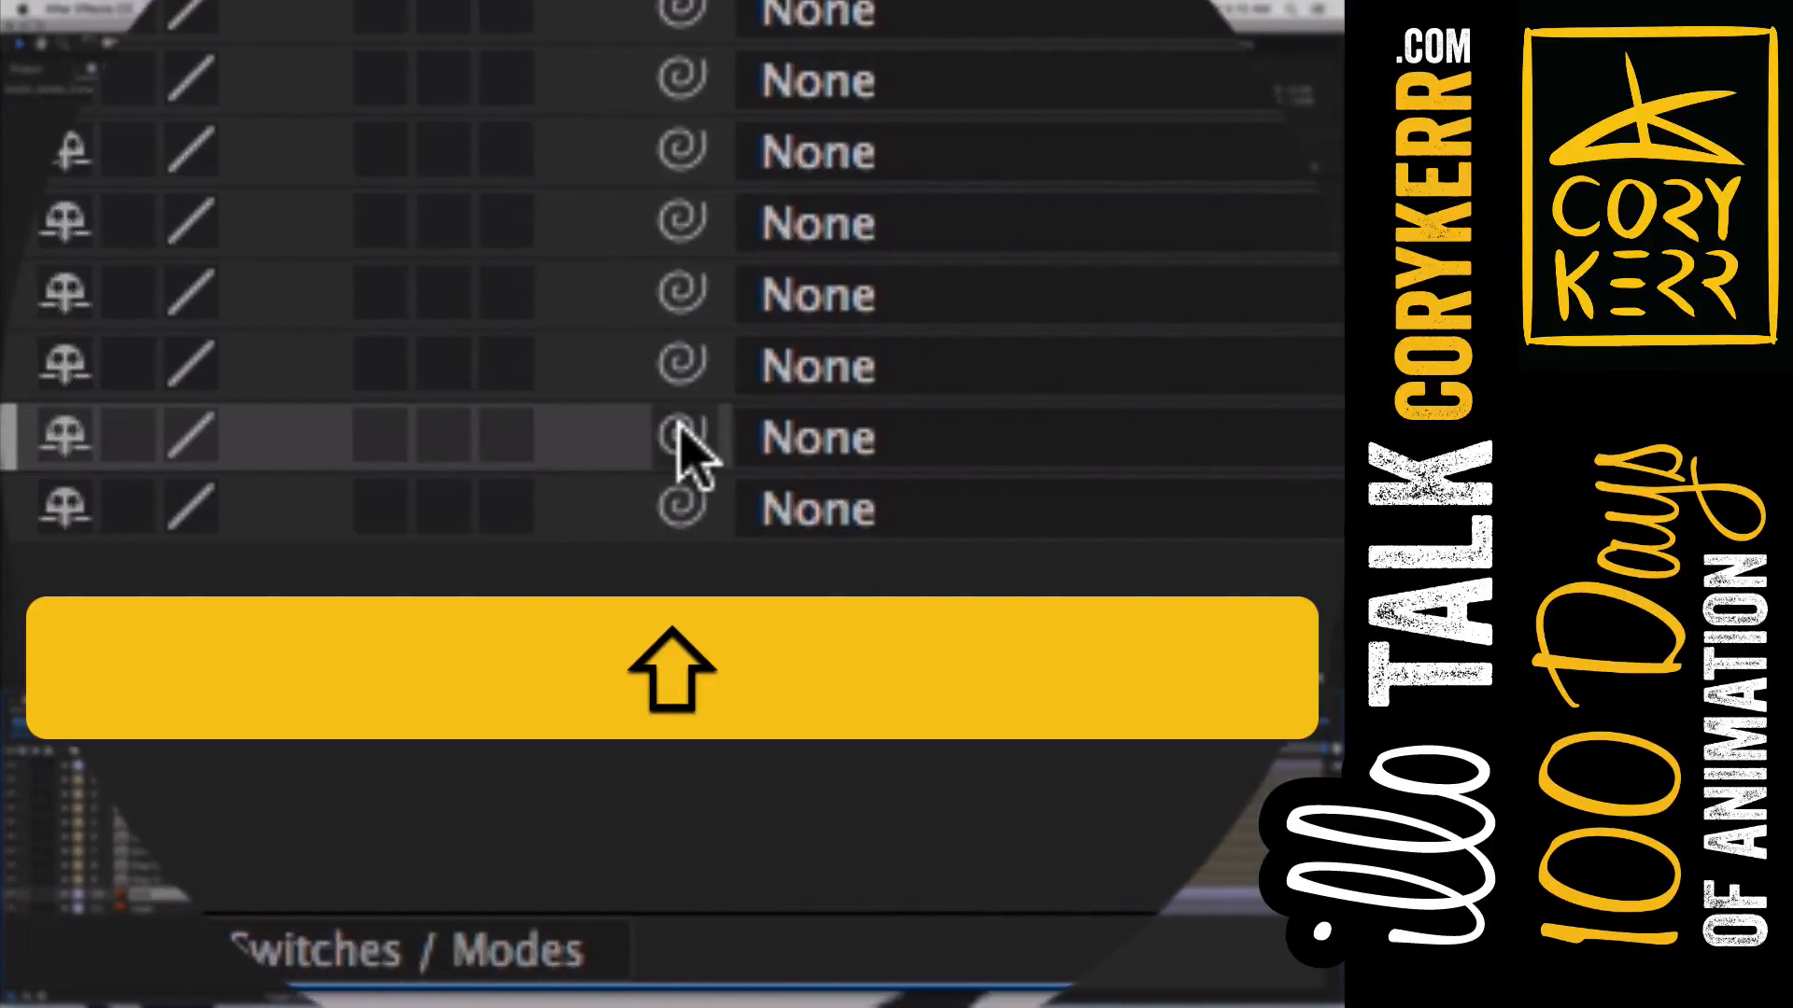
{"action": "left_click_drag", "start_coordinate": [686, 435], "coordinate": [692, 348]}
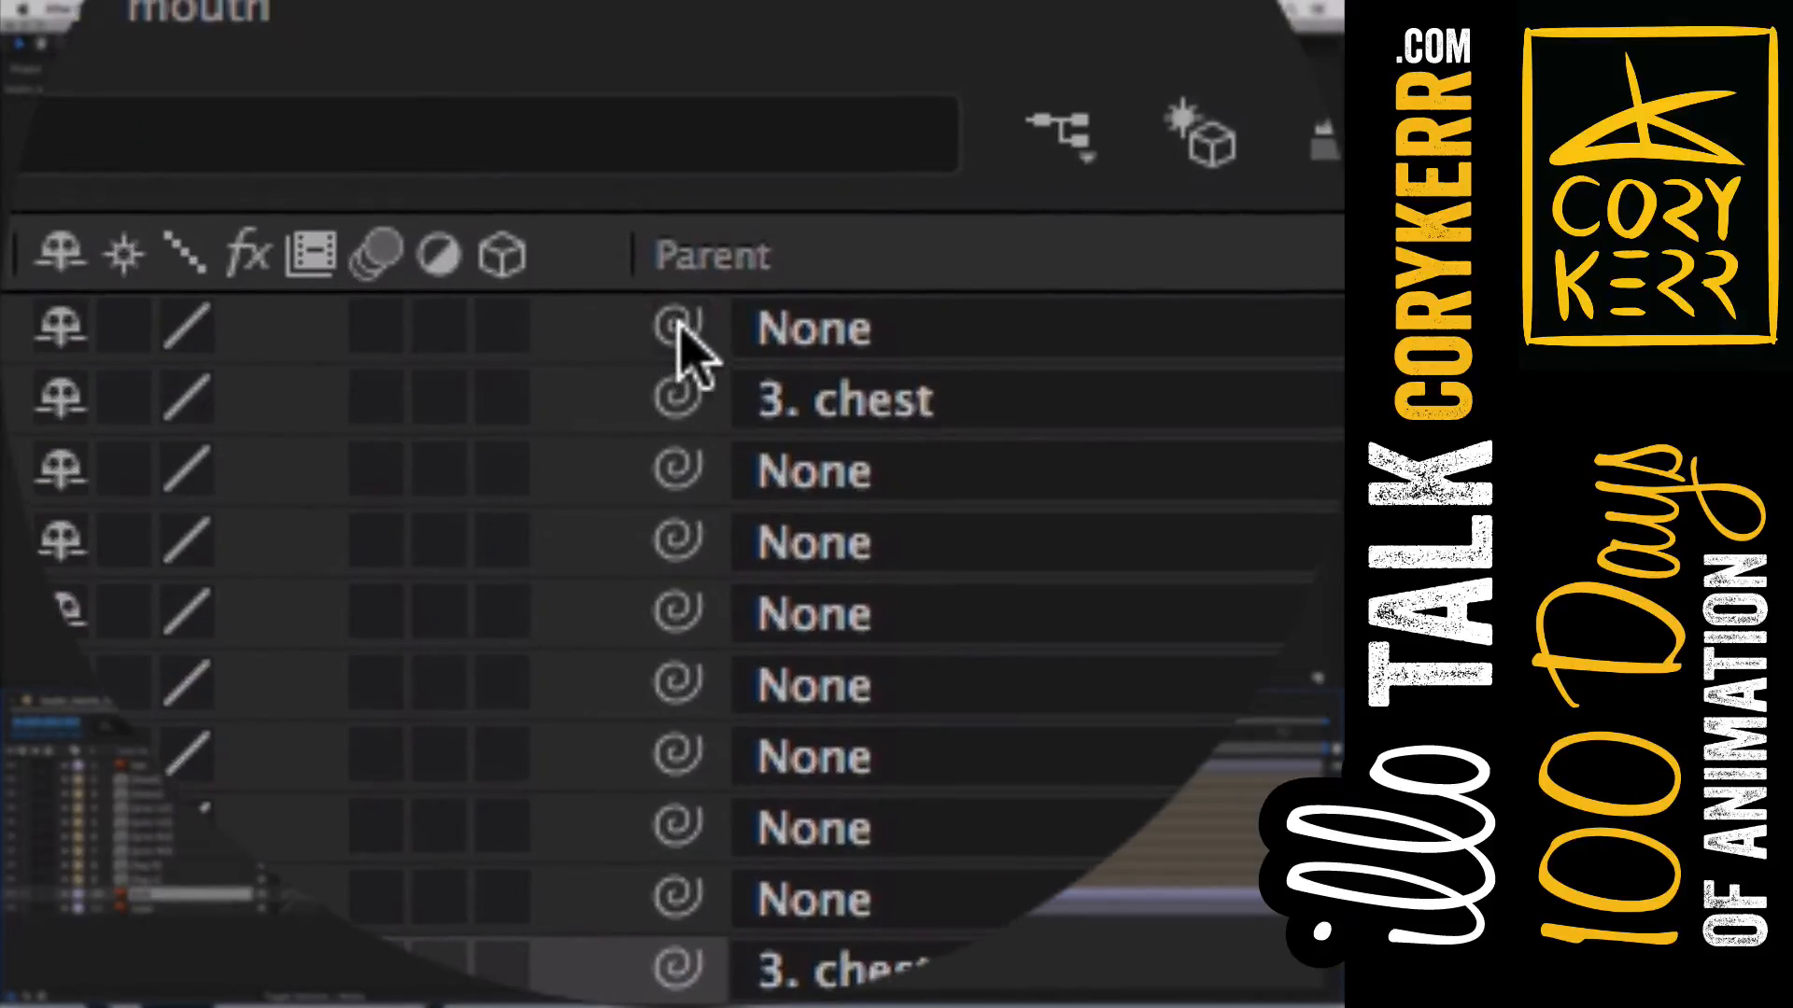
{"action": "left_click_drag", "start_coordinate": [971, 248], "coordinate": [679, 322]}
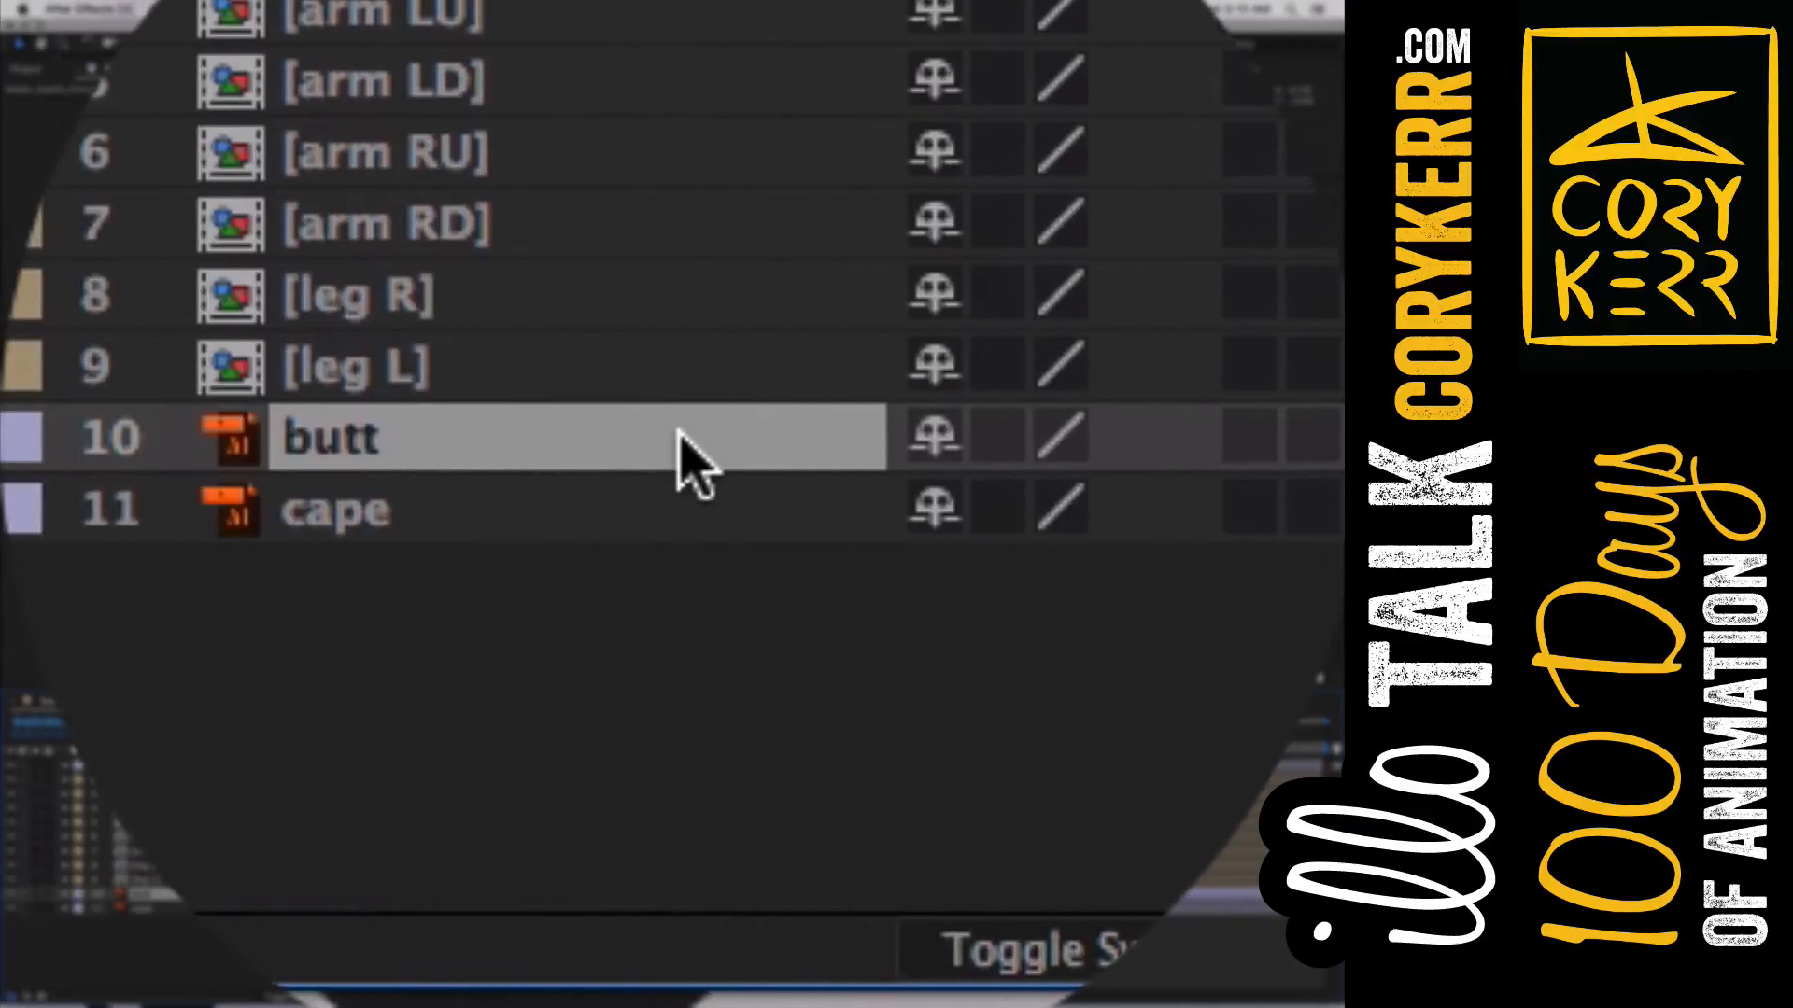
Move the butt layer's anchor point up to where it meets the chest, and enable continuous rasterization for all layers
{"action": "key", "text": "r"}
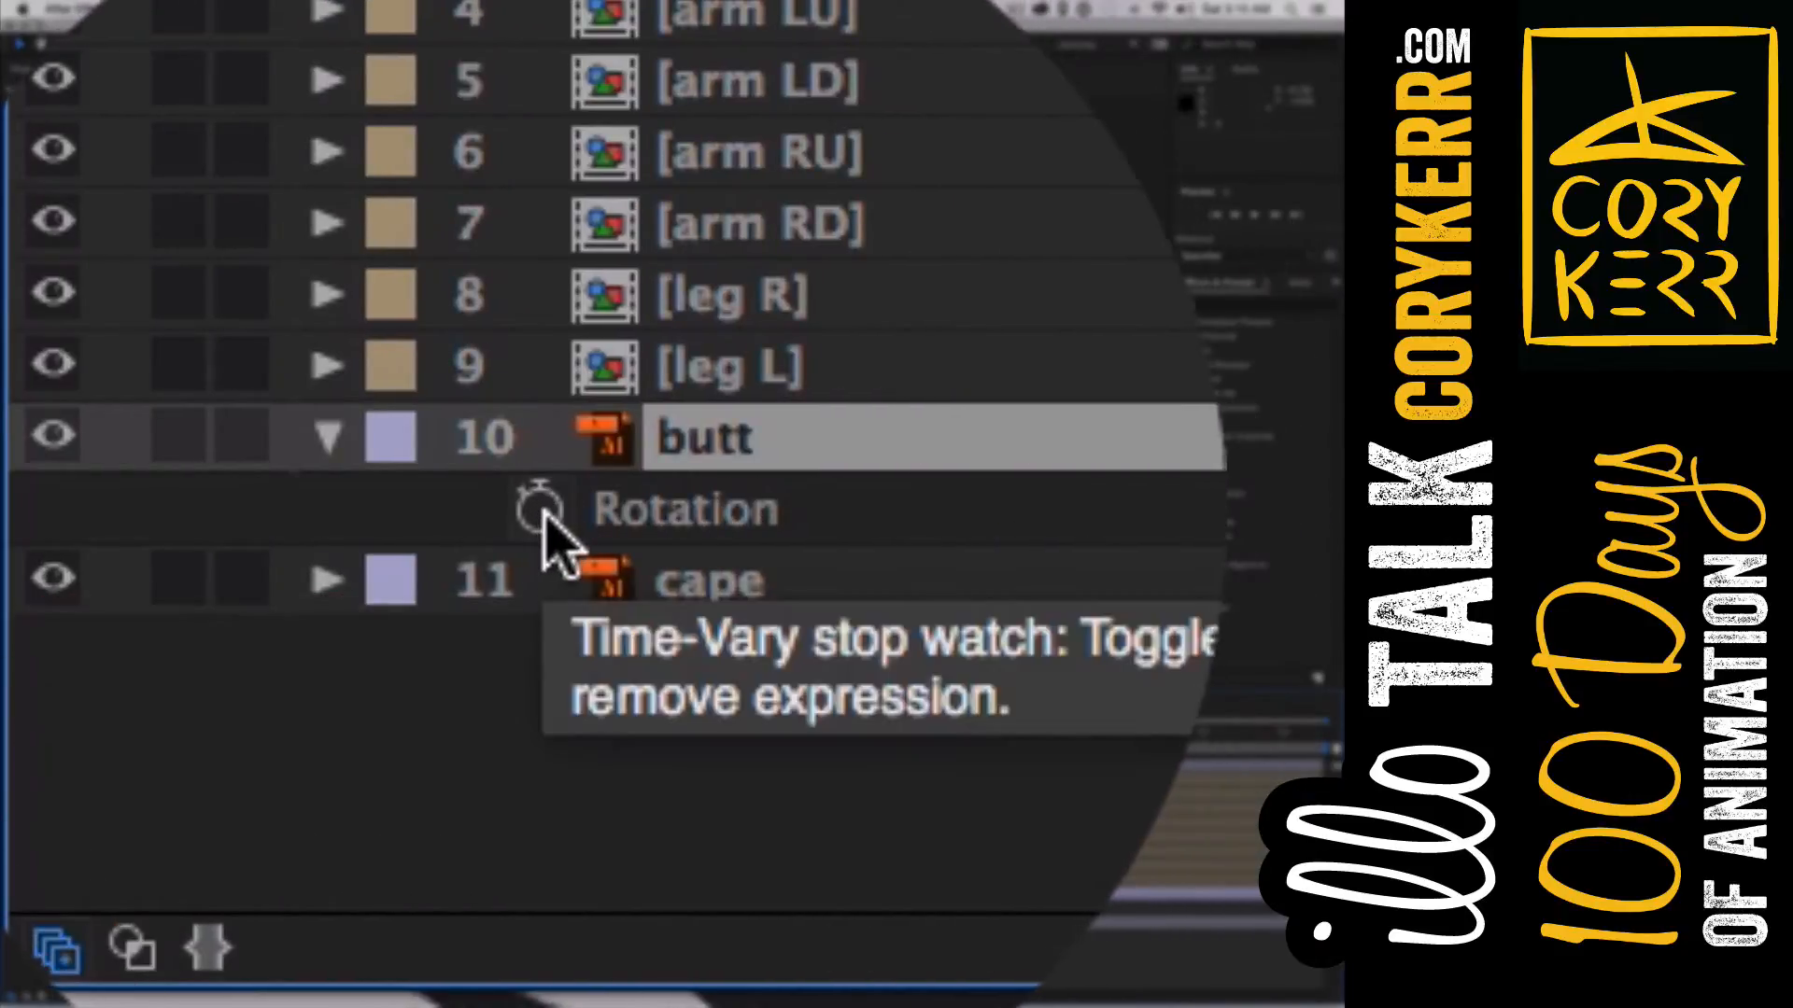
{"action": "key", "text": "y"}
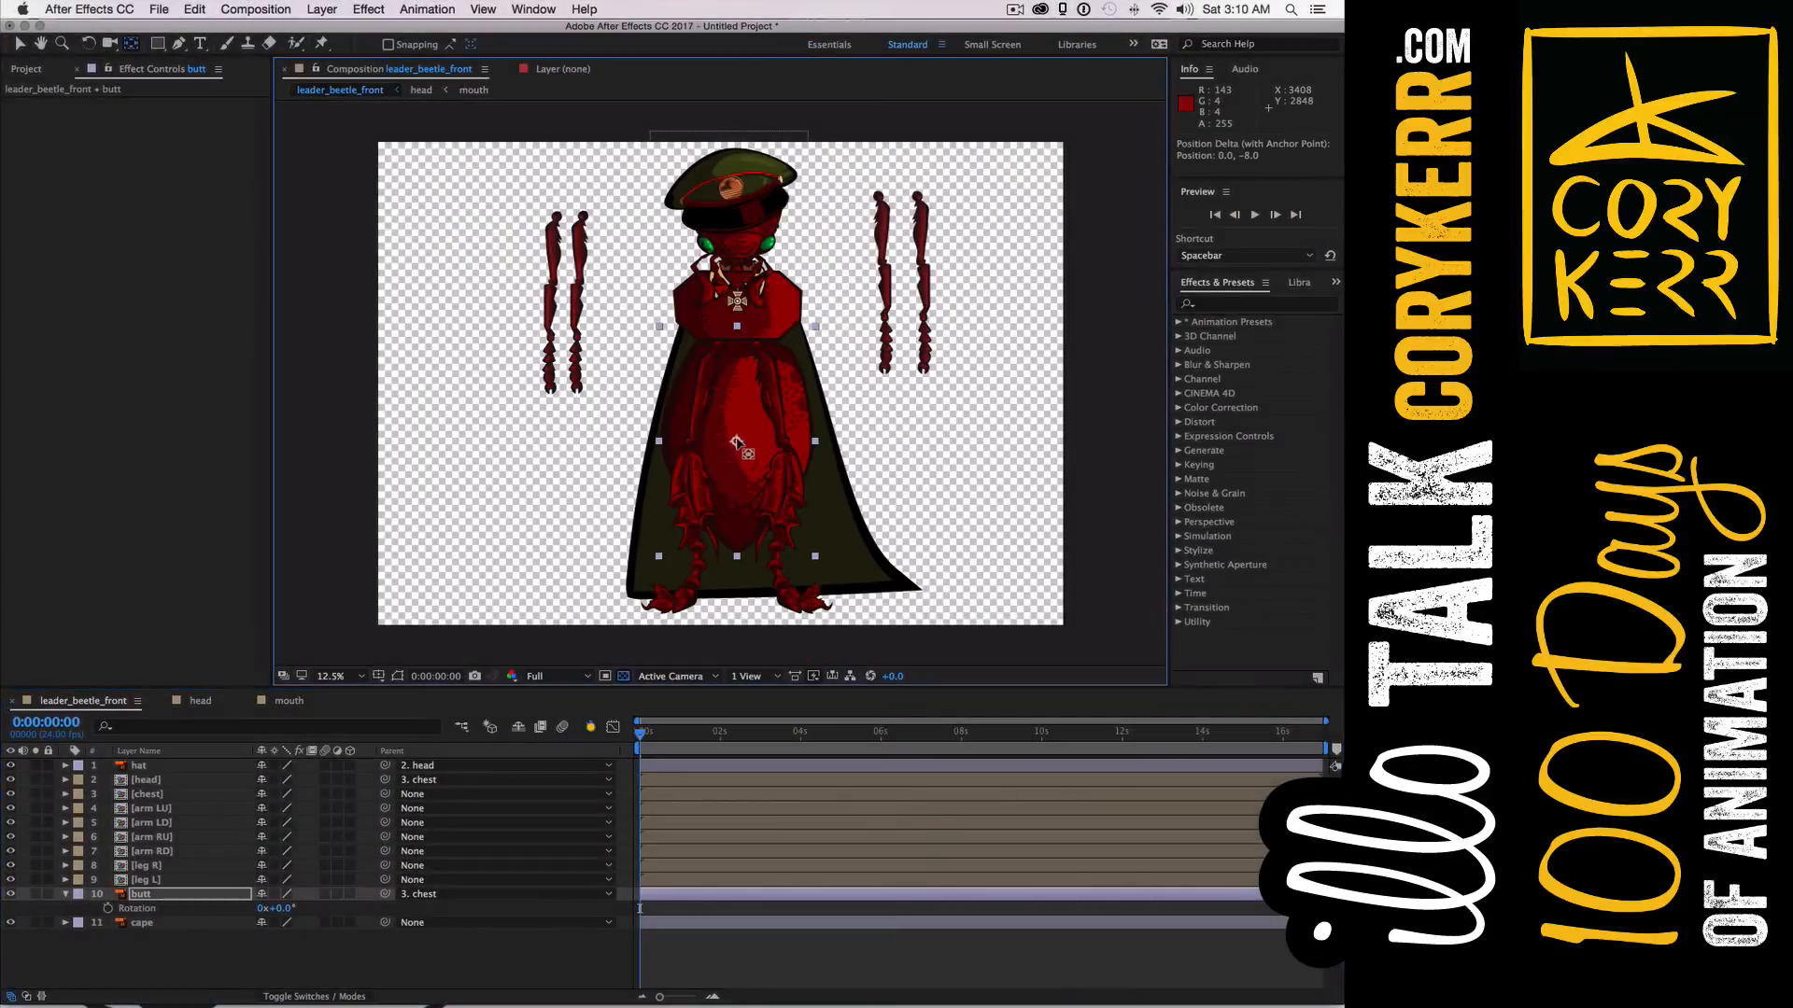
{"action": "left_click_drag", "start_coordinate": [737, 405], "coordinate": [738, 334]}
{"action": "left_click", "coordinate": [277, 773]}
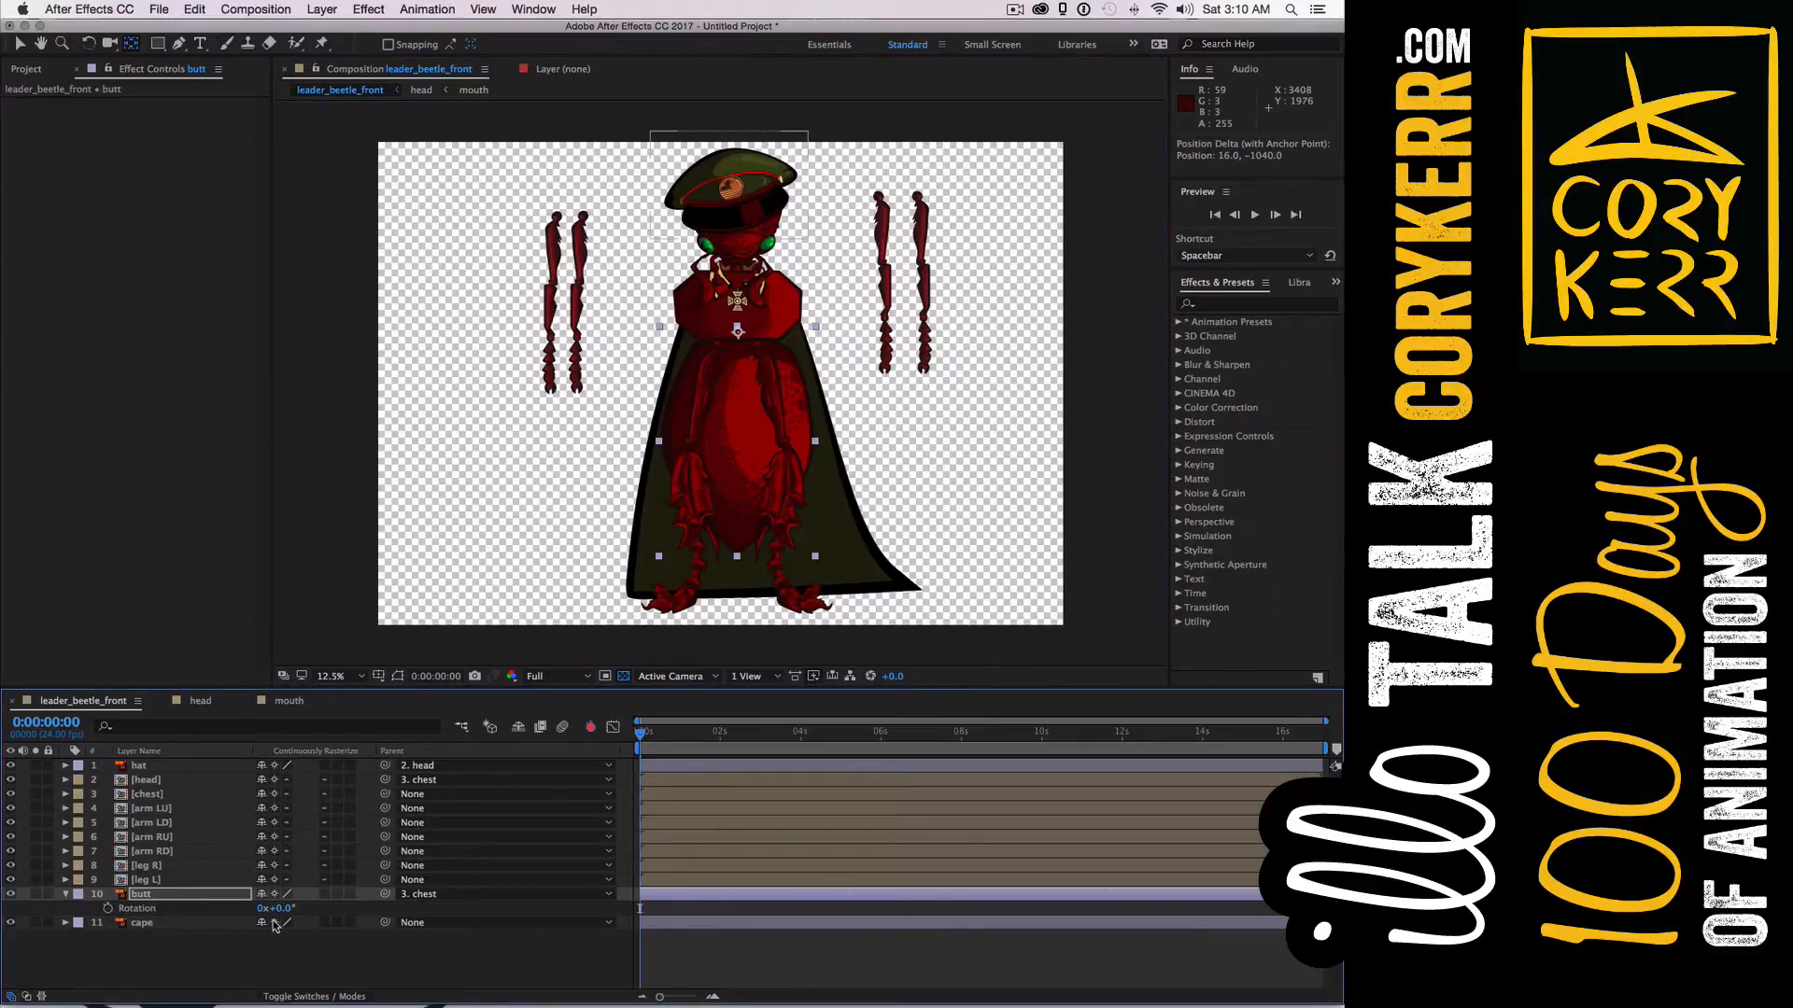
Add the expression wiggle(freq = 5, amp = 30, octaves = 1, amp_mult = .5, t = time) to butt's Rotation and scrub through its motion
{"action": "key", "text": "alt"}
{"action": "left_click", "coordinate": [107, 908], "text": "alt"}
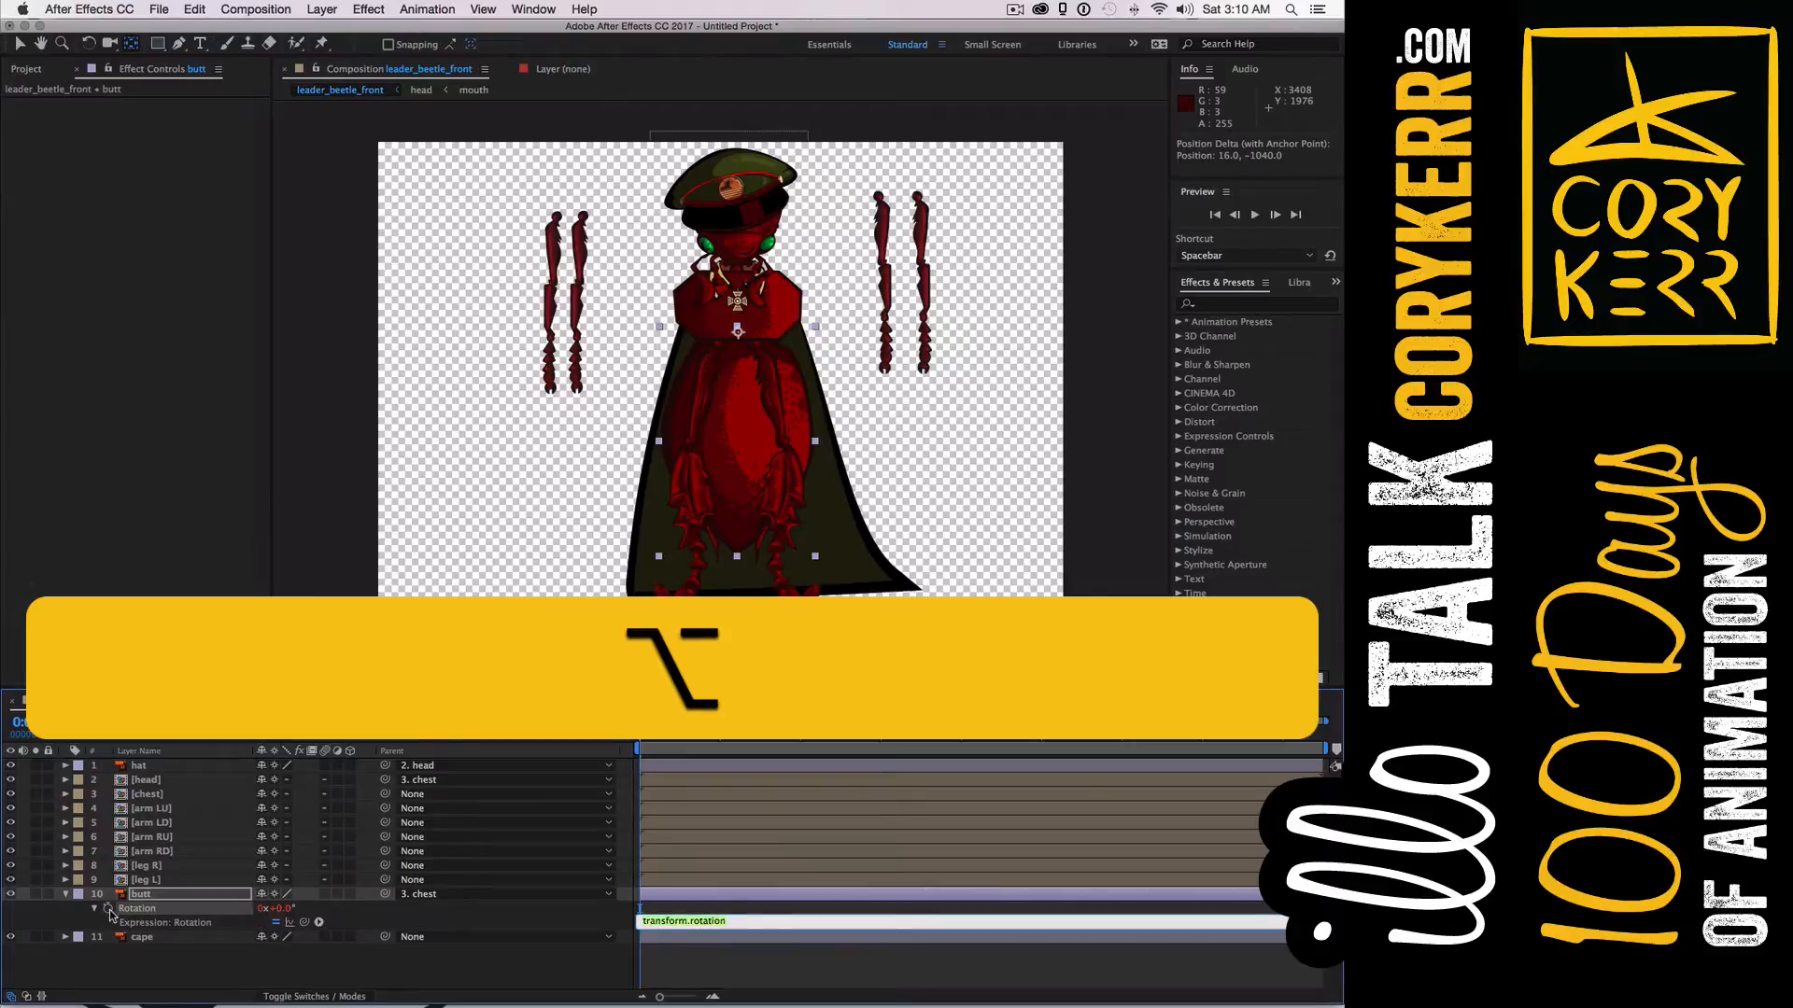
{"action": "type", "text": "wiggle(freq = 5, amp = 30, octaves = 1, amp_mult = .5, t = time)"}
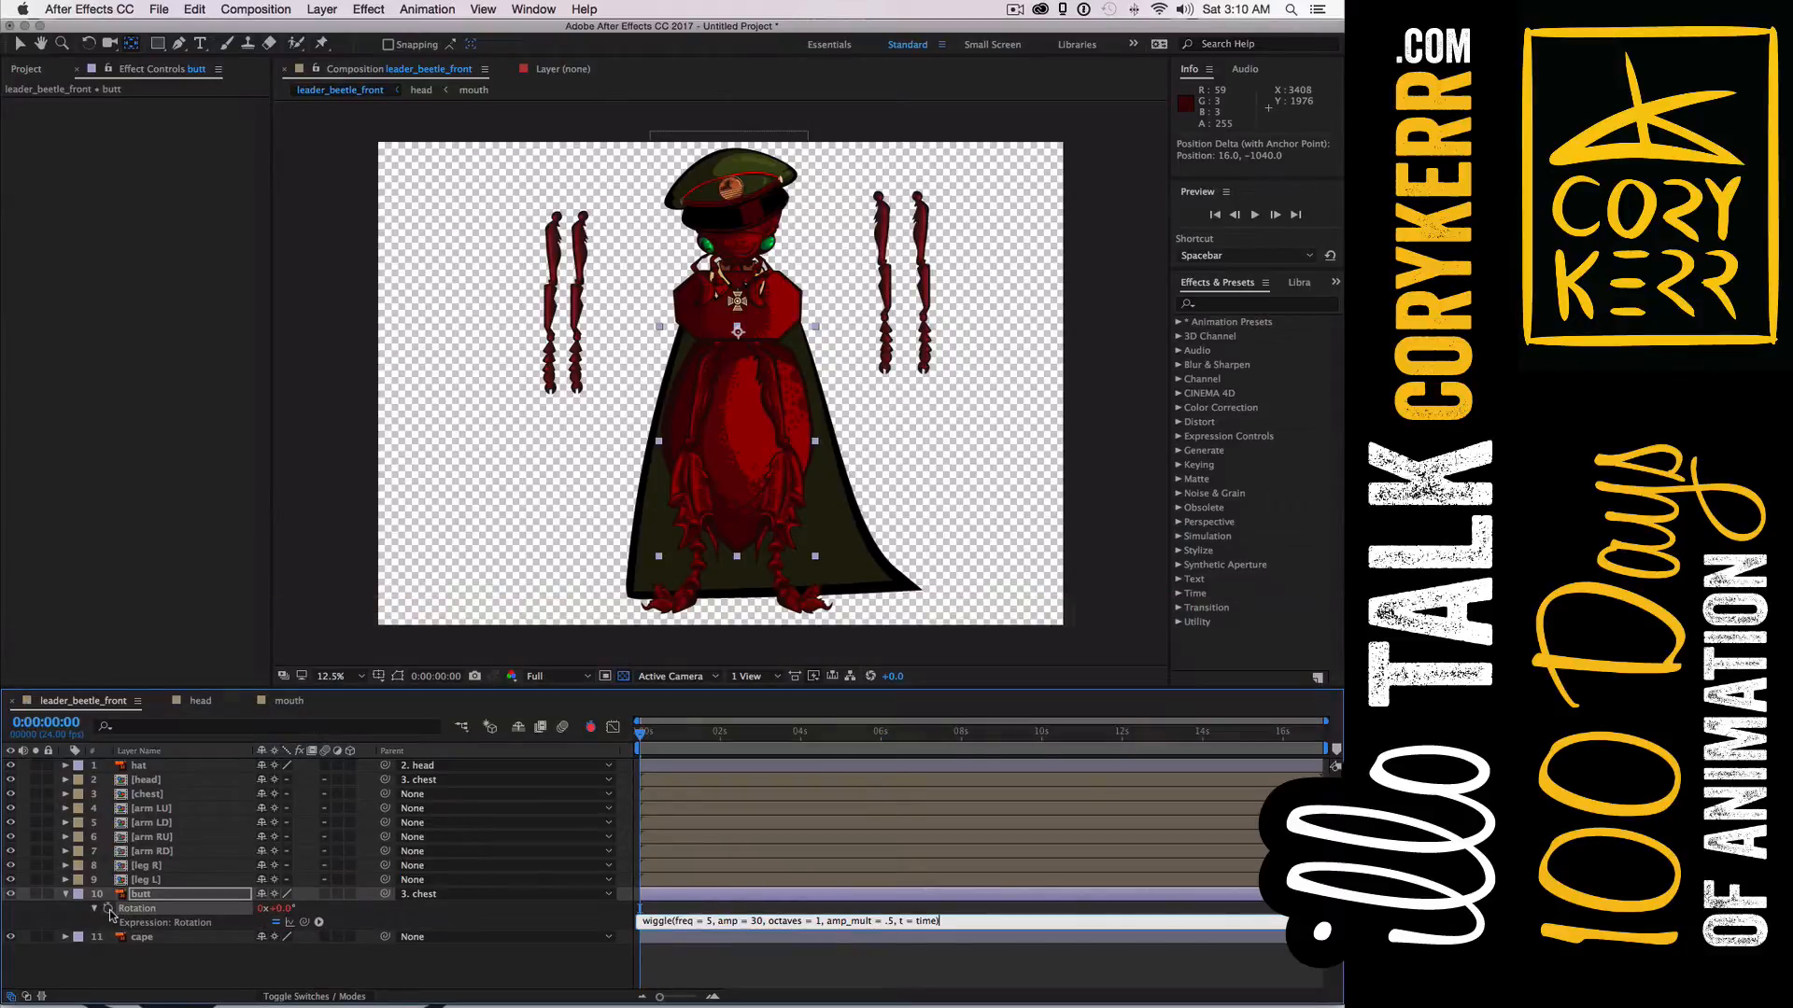
{"action": "left_click", "coordinate": [643, 737]}
{"action": "left_click_drag", "start_coordinate": [643, 737], "coordinate": [692, 744]}
Set the amplitude of the butt layer's Rotation wiggle to 3
{"action": "left_click", "coordinate": [749, 923]}
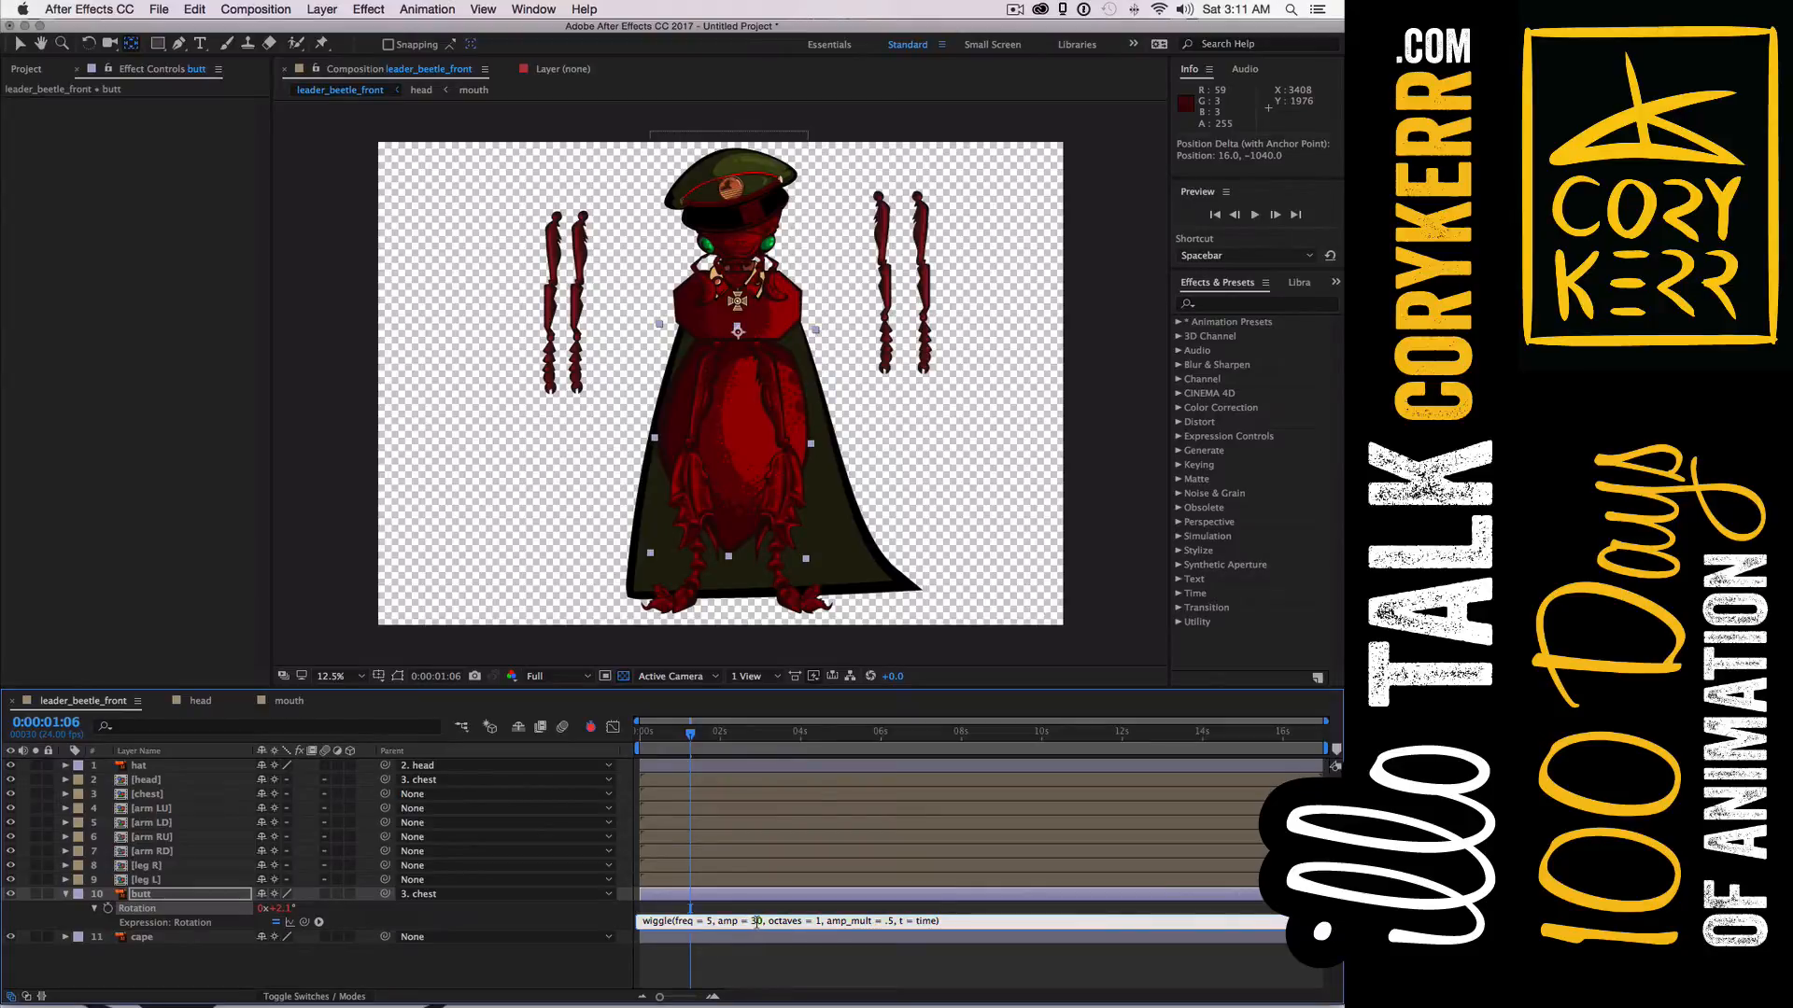
{"action": "key", "text": "BackSpace"}
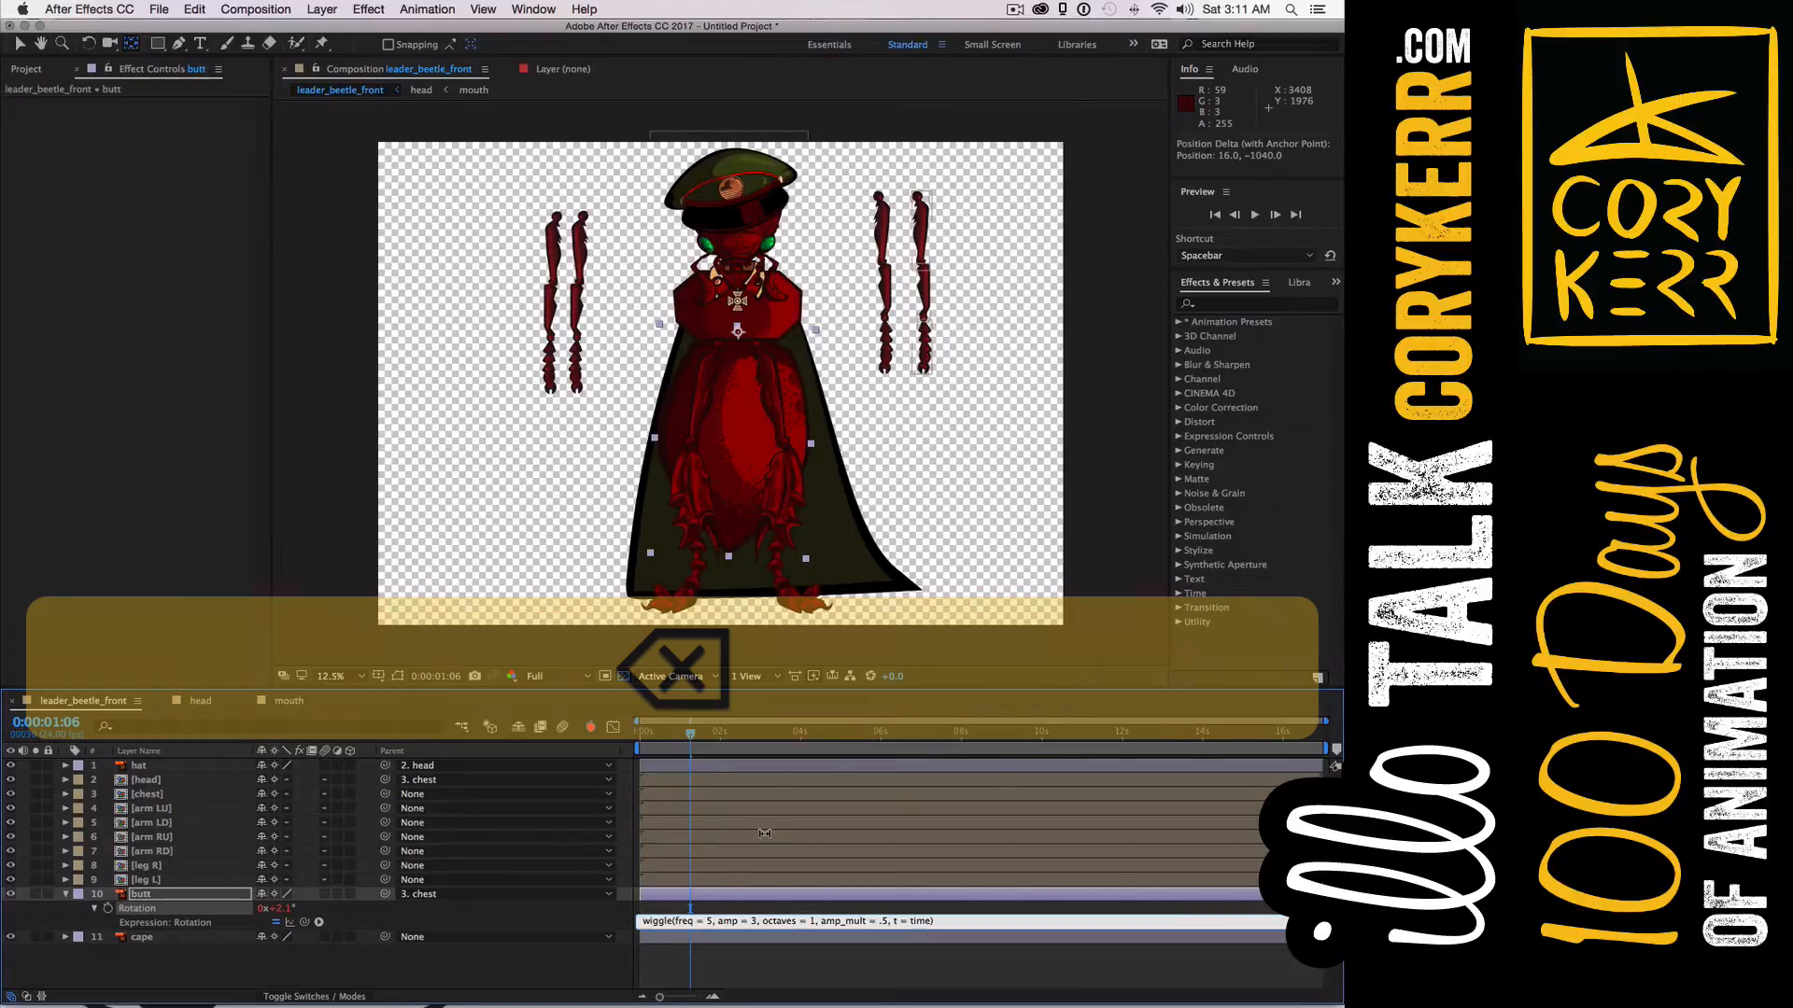
{"action": "left_click", "coordinate": [793, 910]}
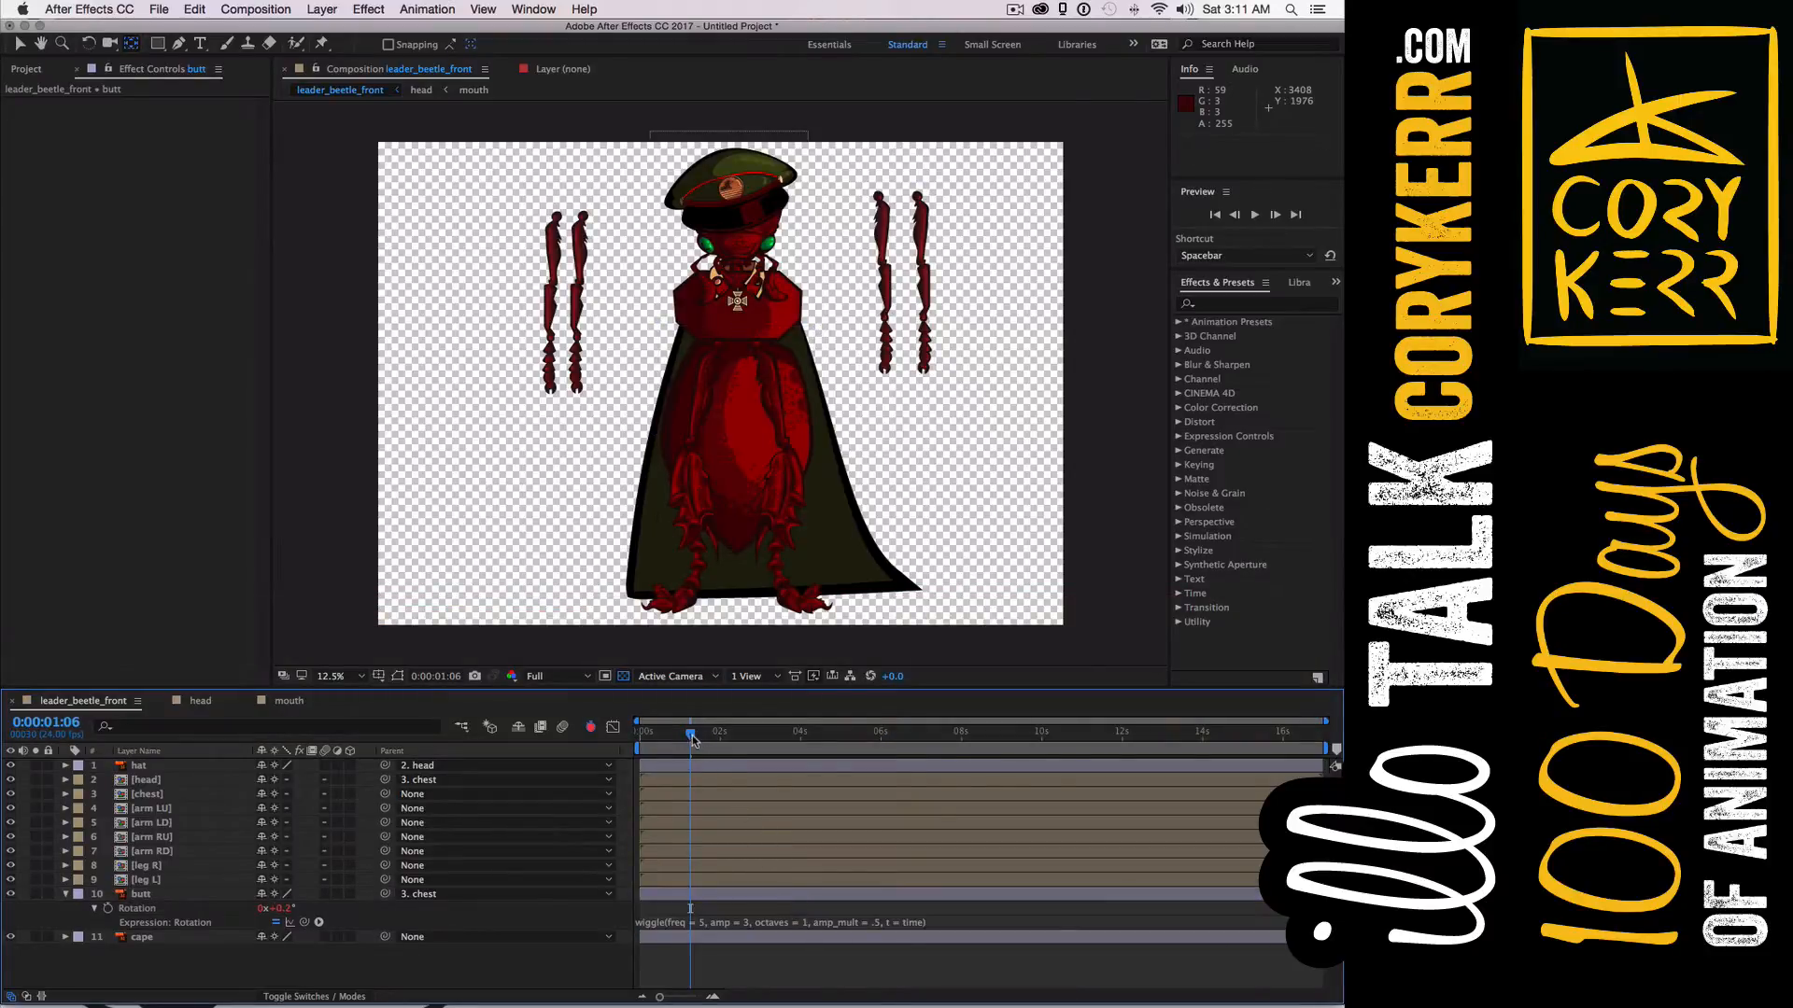
Preview the butt's rotation wiggle on the full character from the start of the composition
{"action": "left_click_drag", "start_coordinate": [692, 734], "coordinate": [635, 729]}
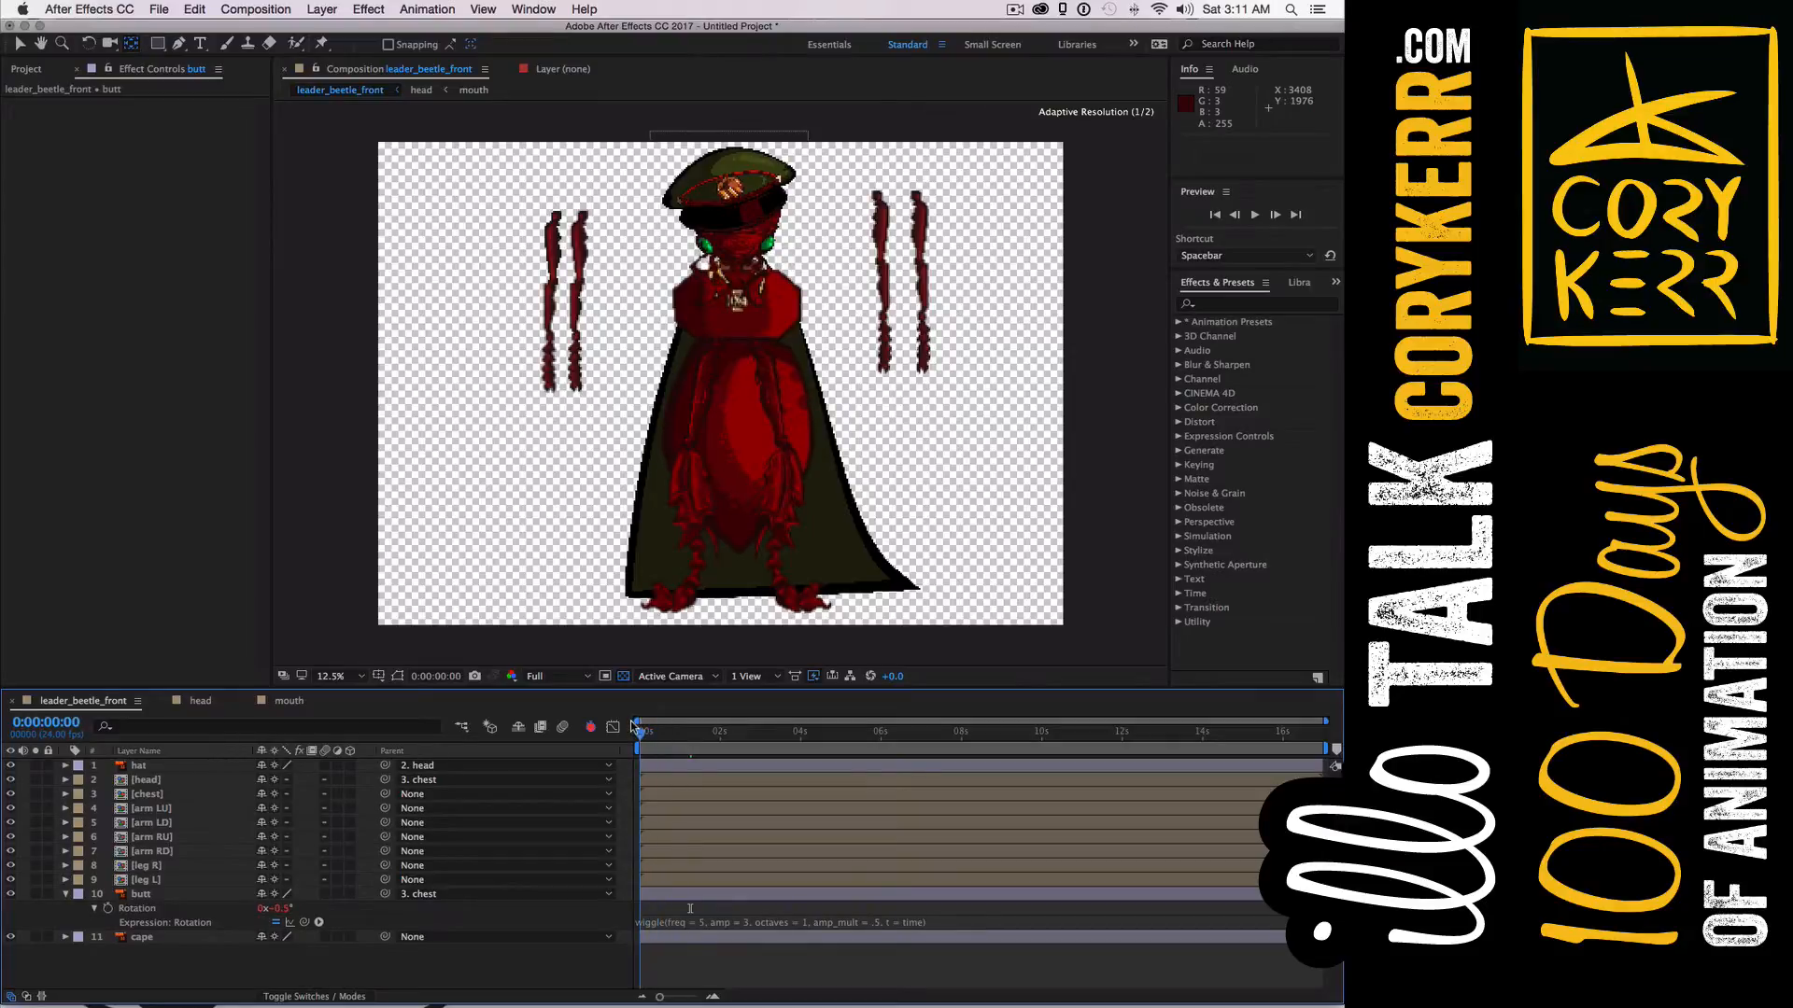
{"action": "key", "text": "space"}
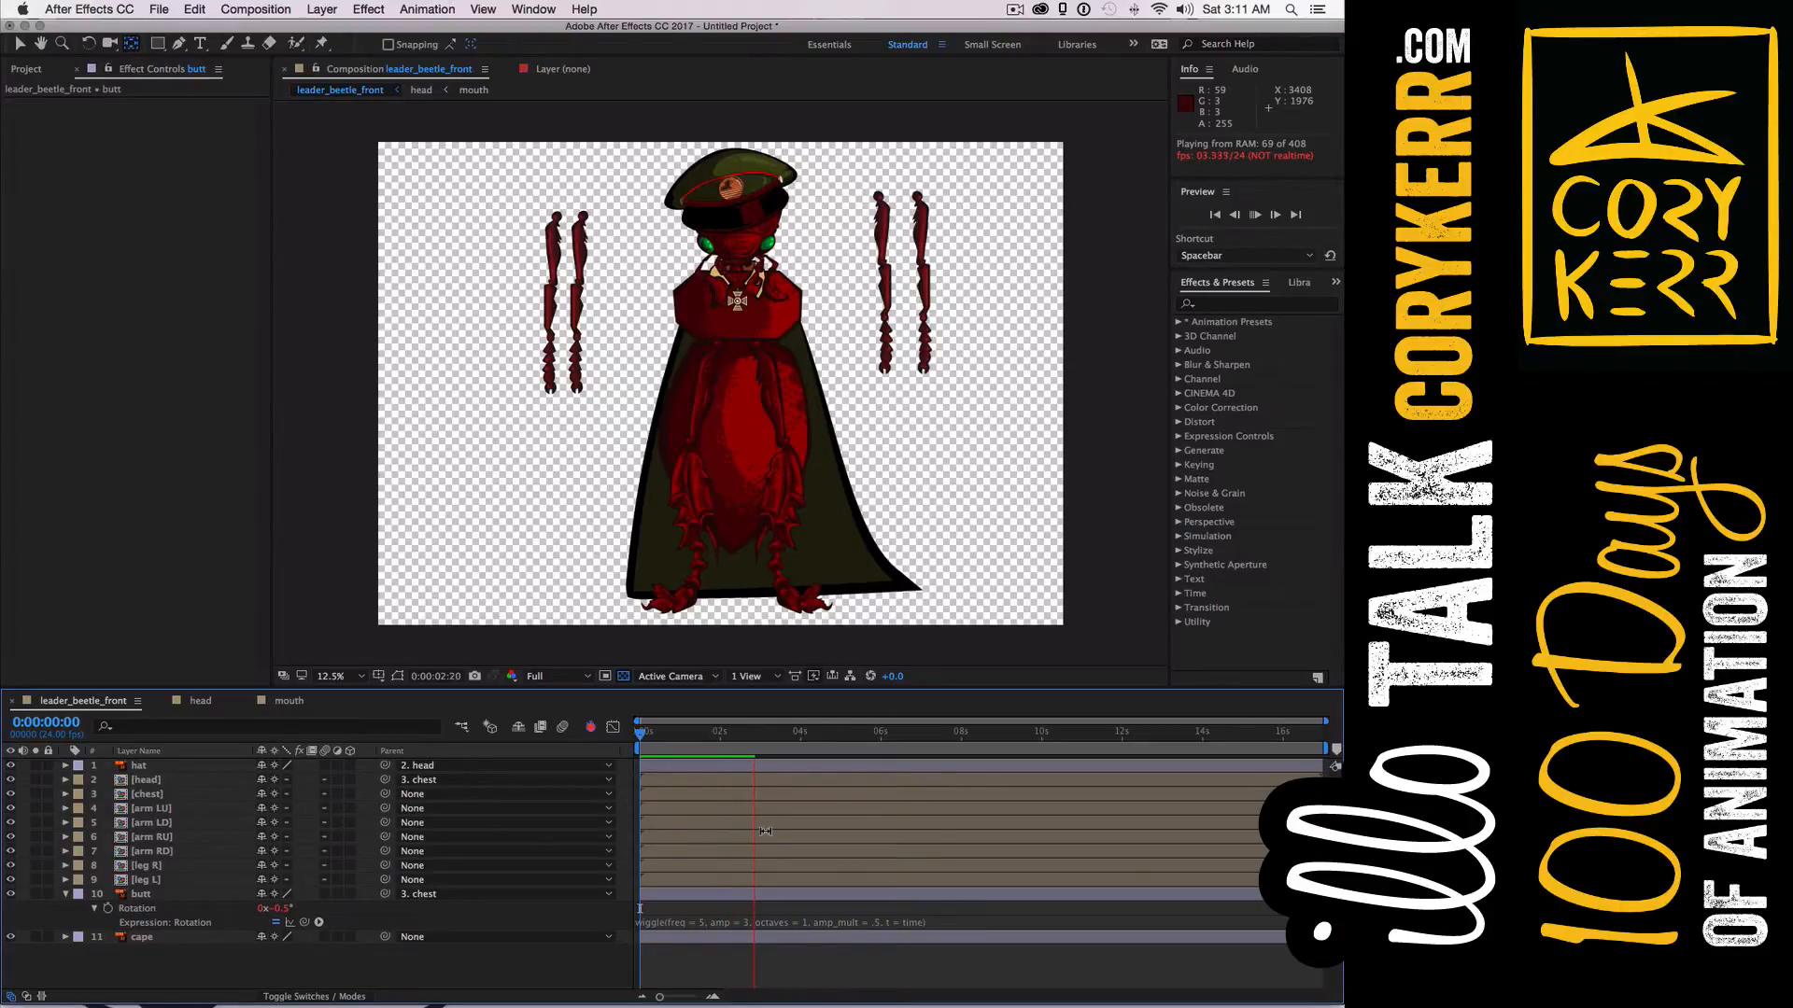
{"action": "key", "text": "space"}
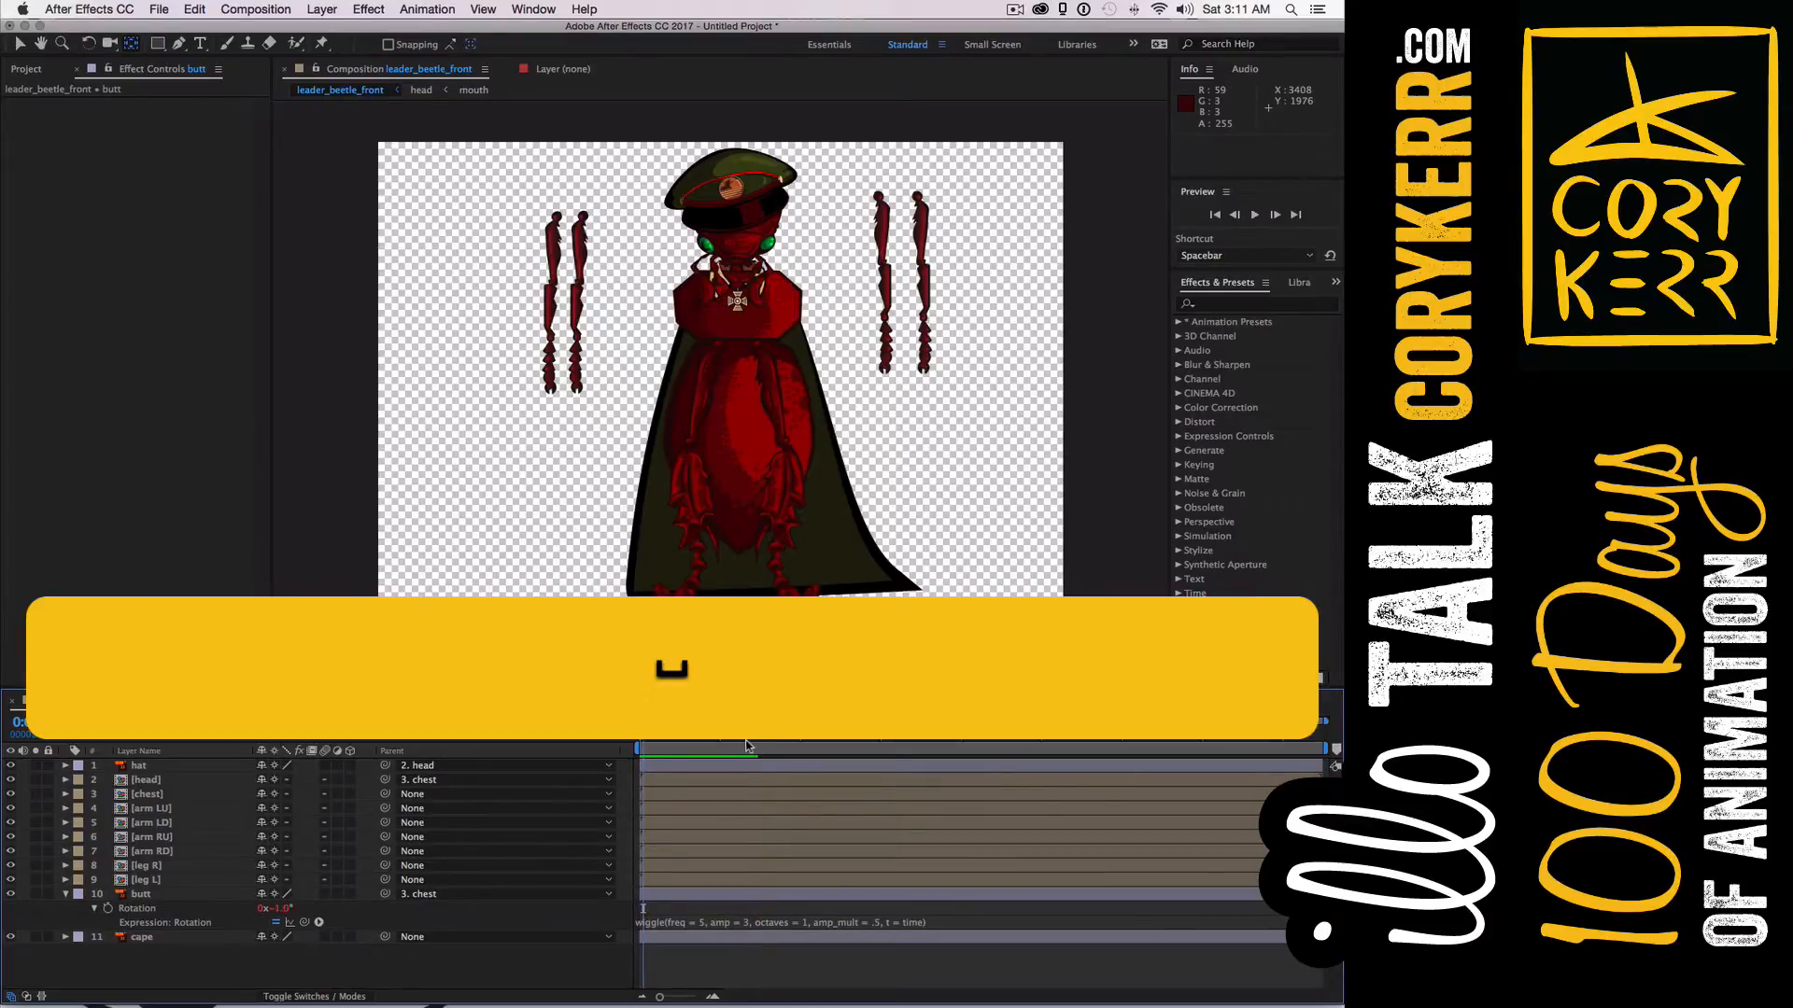
{"action": "left_click", "coordinate": [647, 738]}
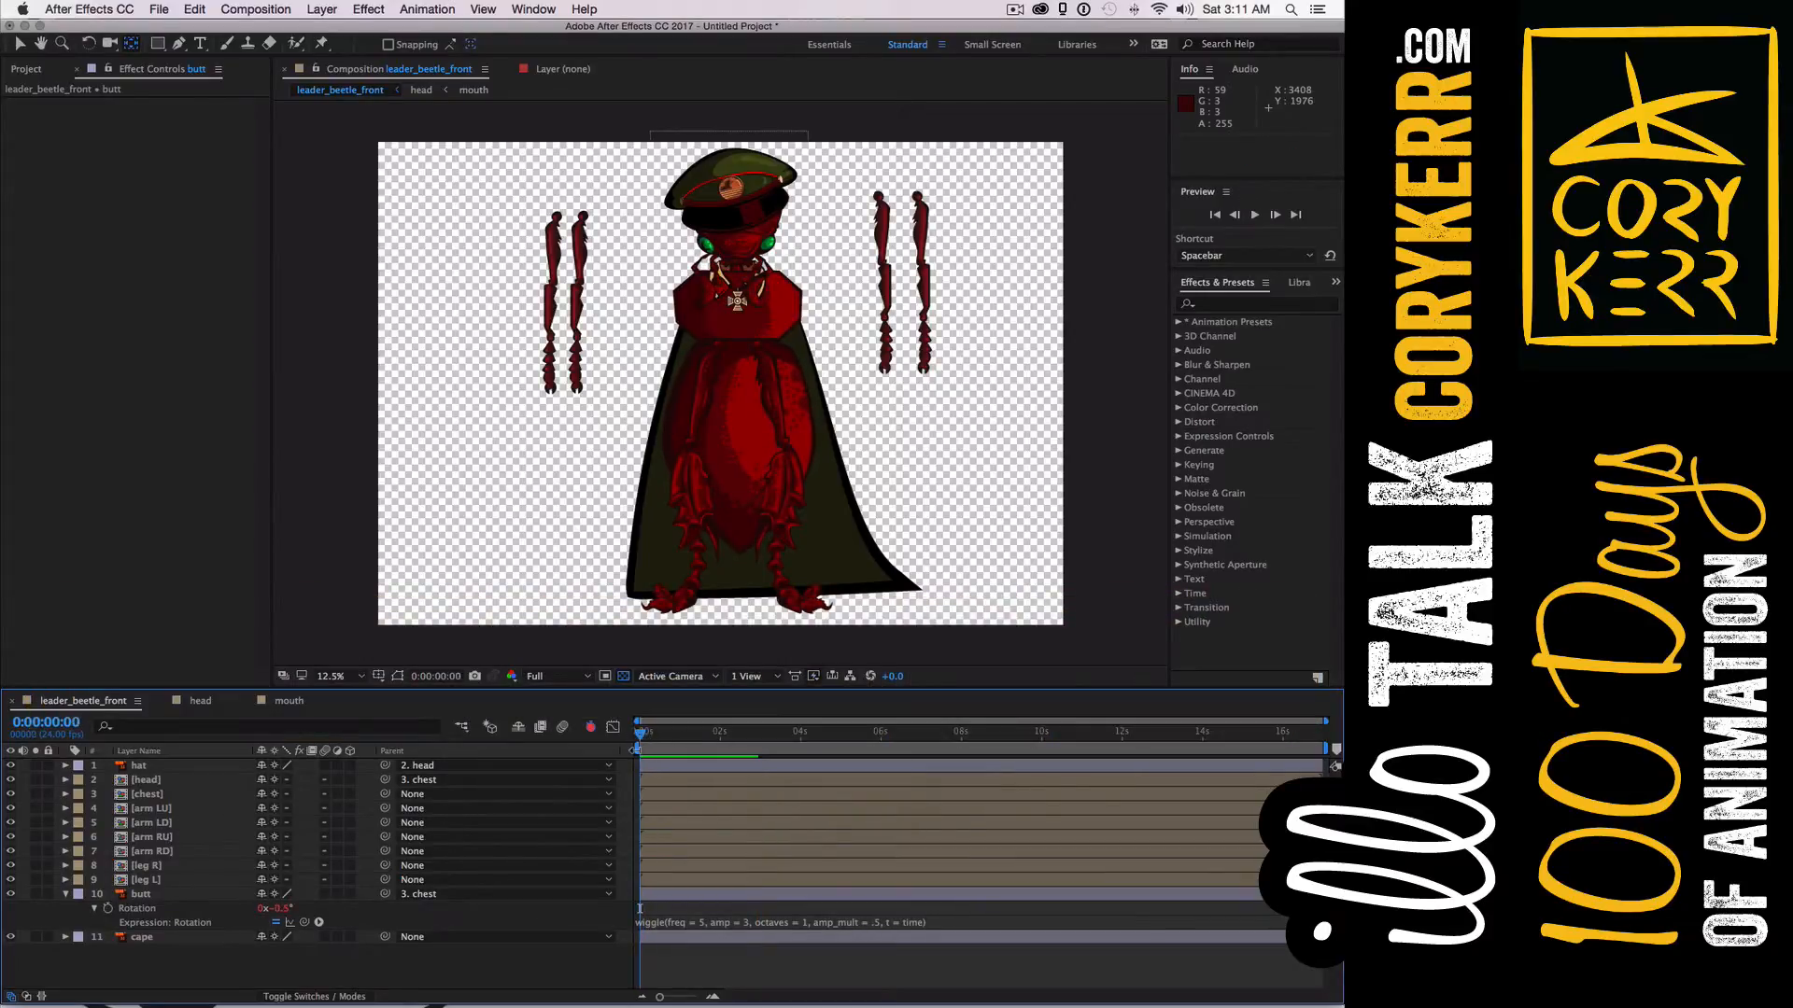
{"action": "key", "text": "space"}
{"action": "key", "text": "space"}
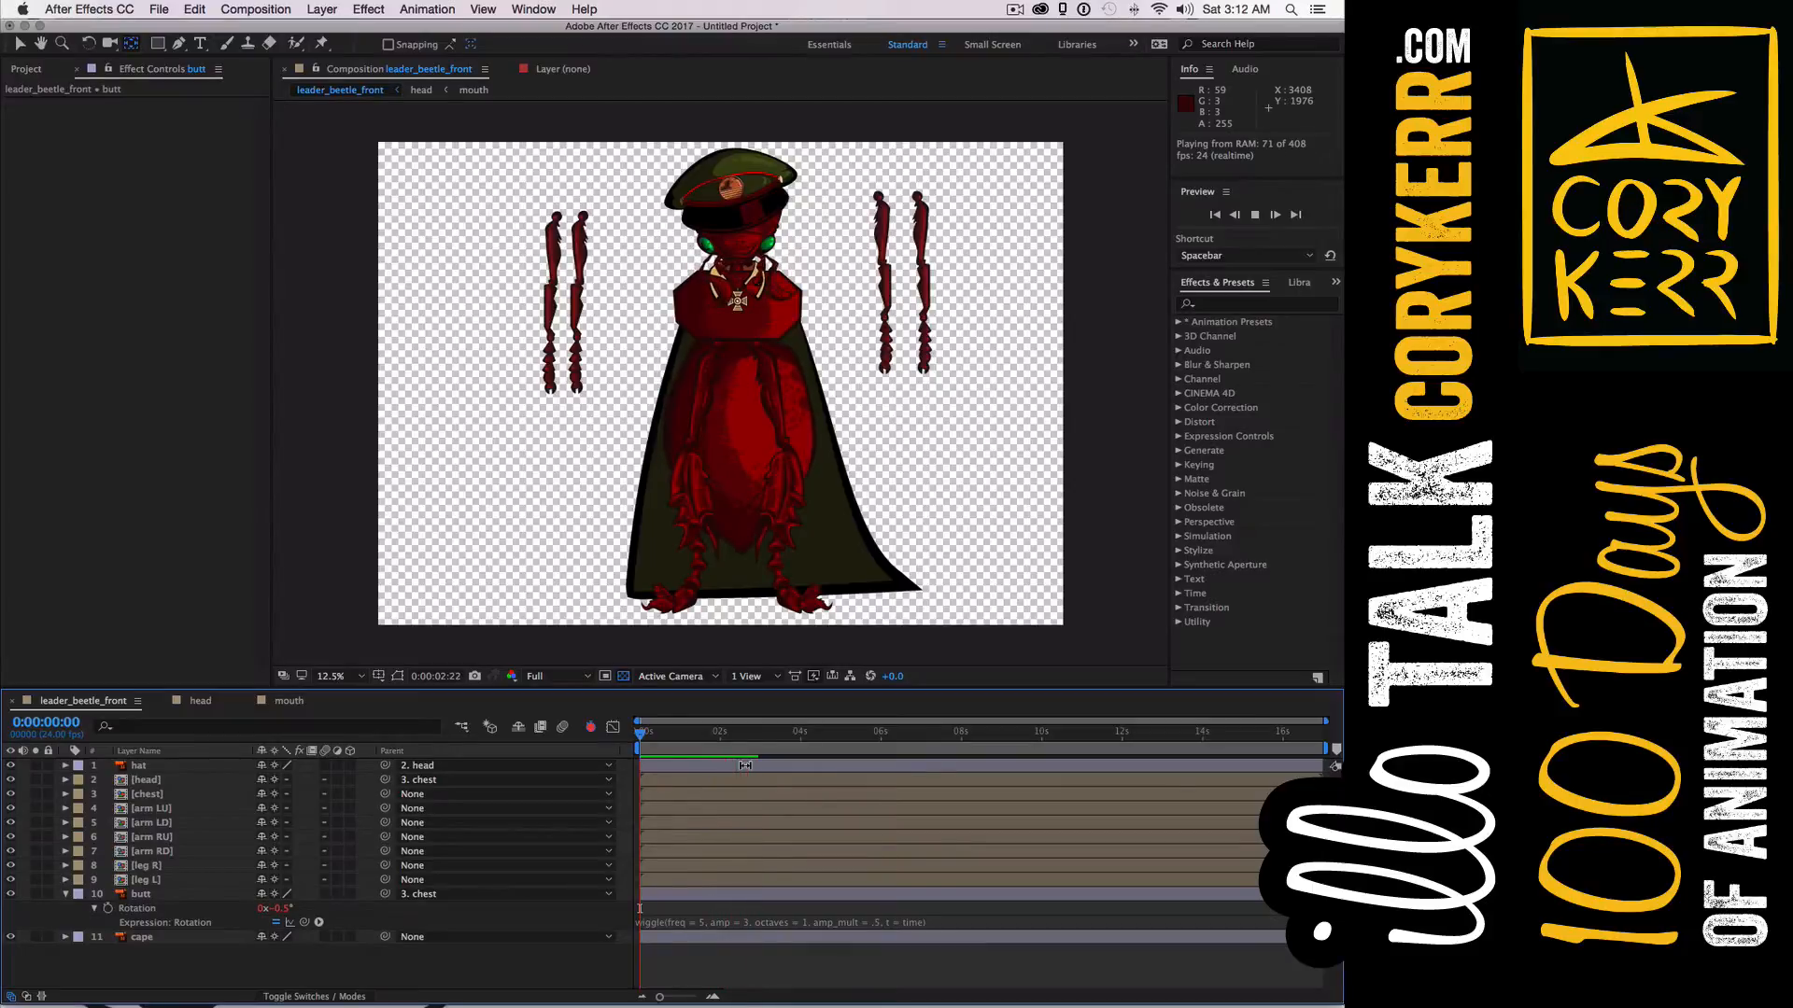
{"action": "key", "text": "space"}
Set the butt Rotation wiggle's frequency to 0.5 and preview the slower sway from near the start
{"action": "left_click", "coordinate": [702, 922]}
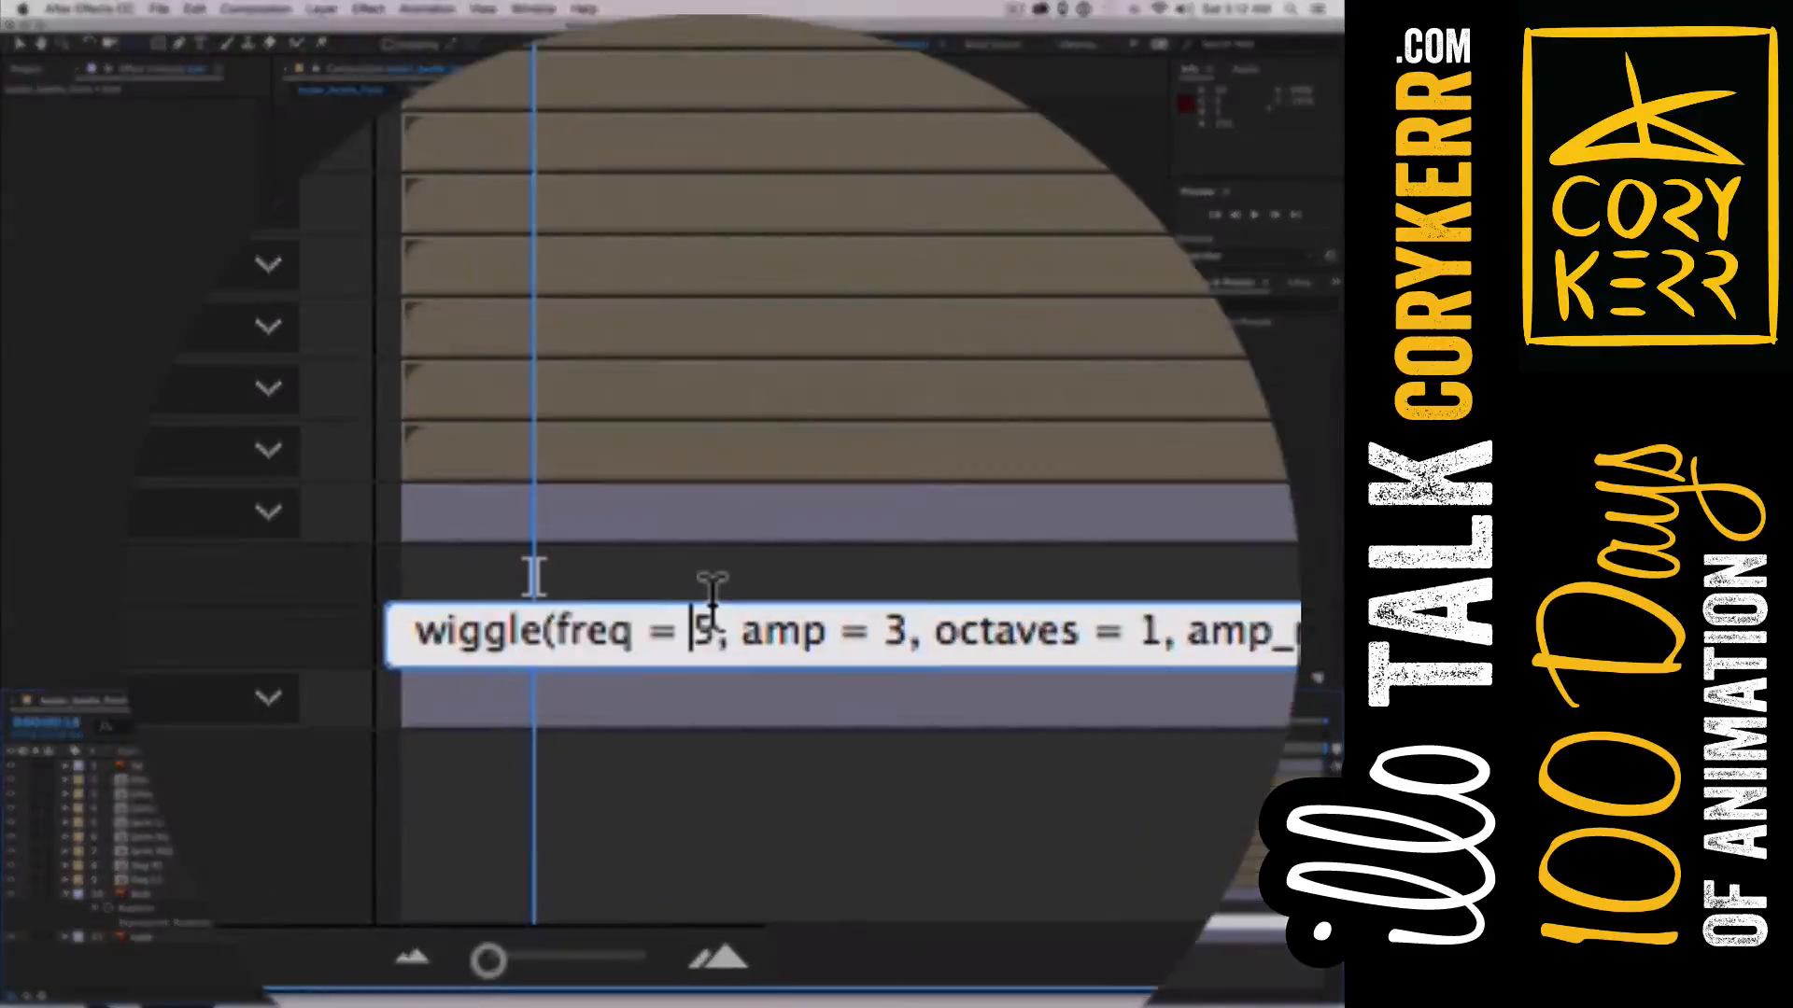
{"action": "type", "text": "0."}
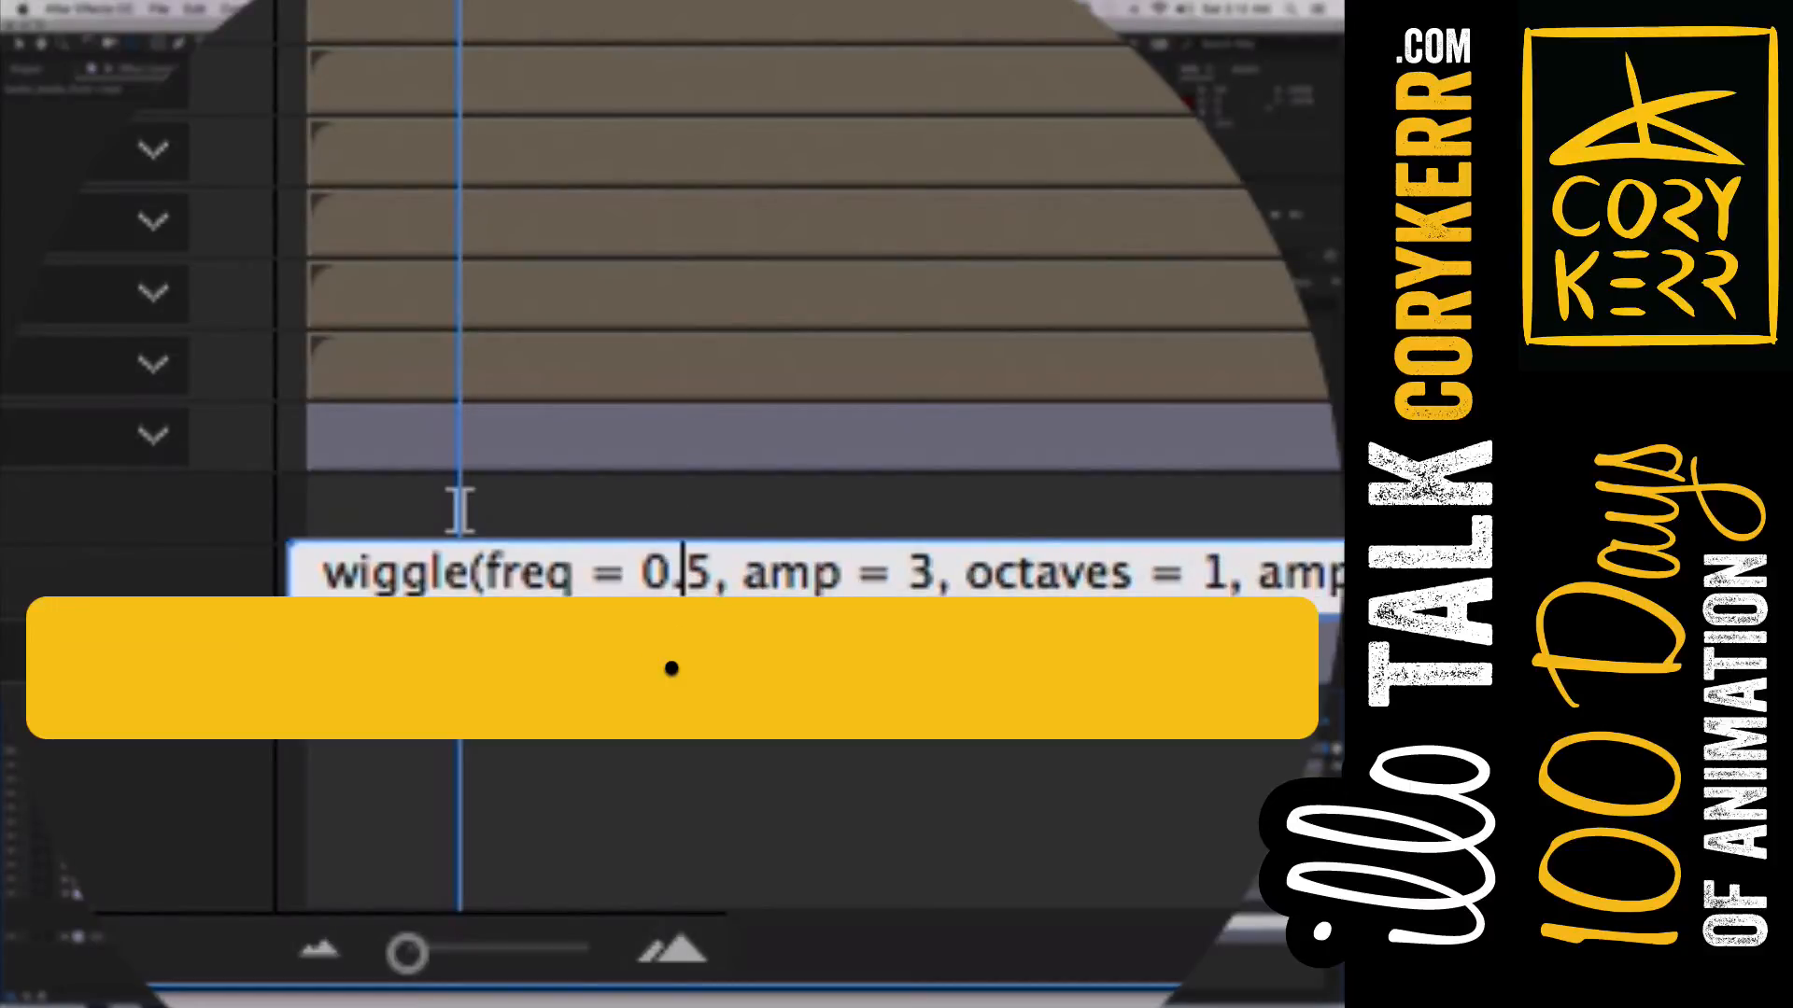
{"action": "left_click", "coordinate": [888, 483]}
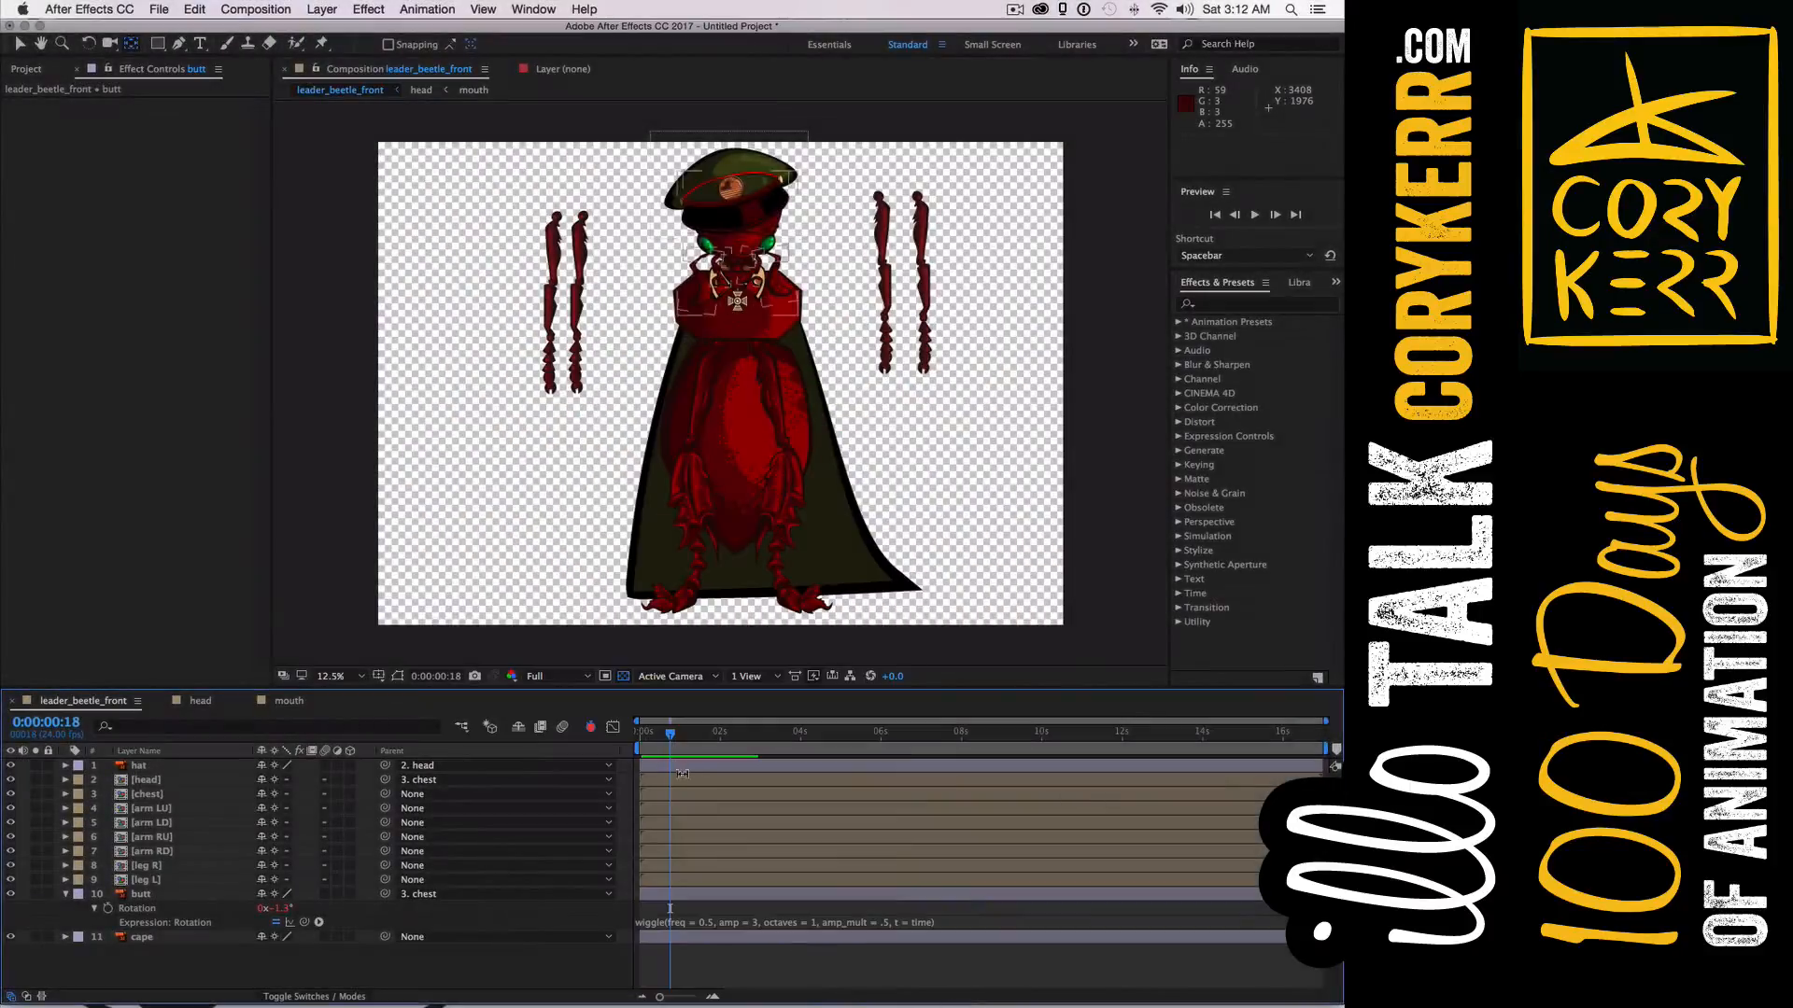
{"action": "left_click_drag", "start_coordinate": [654, 738], "coordinate": [644, 737]}
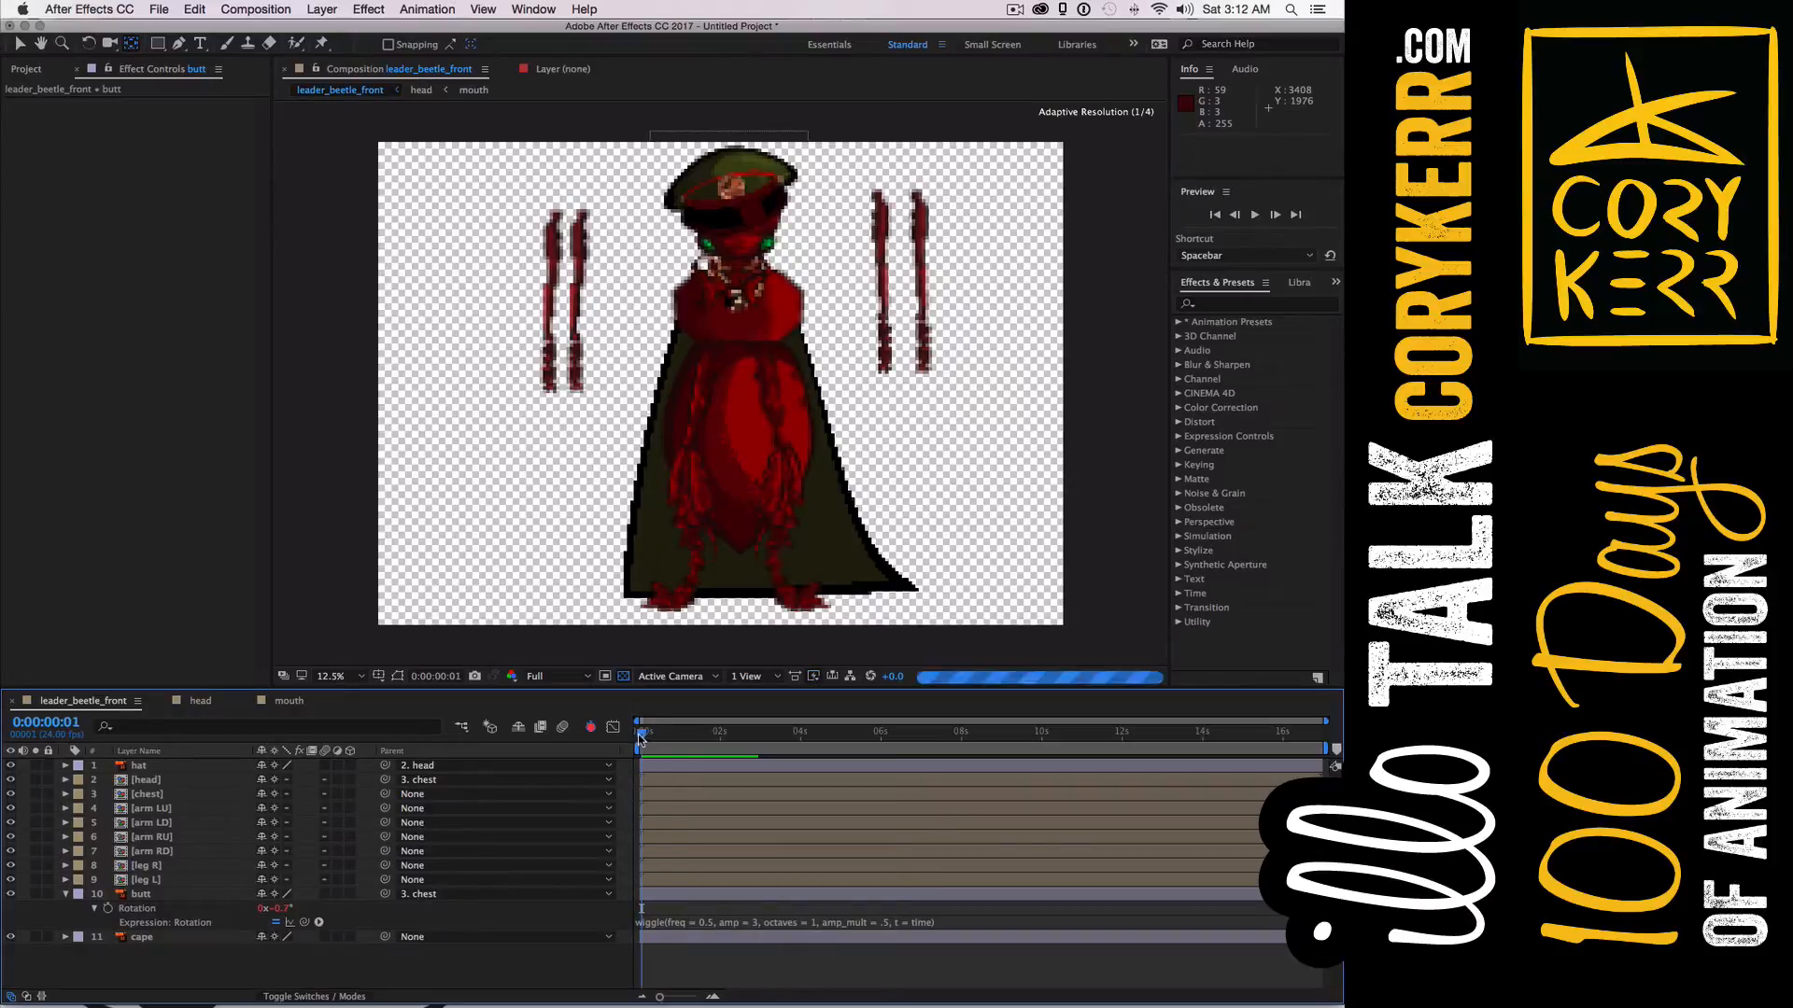
{"action": "key", "text": "space"}
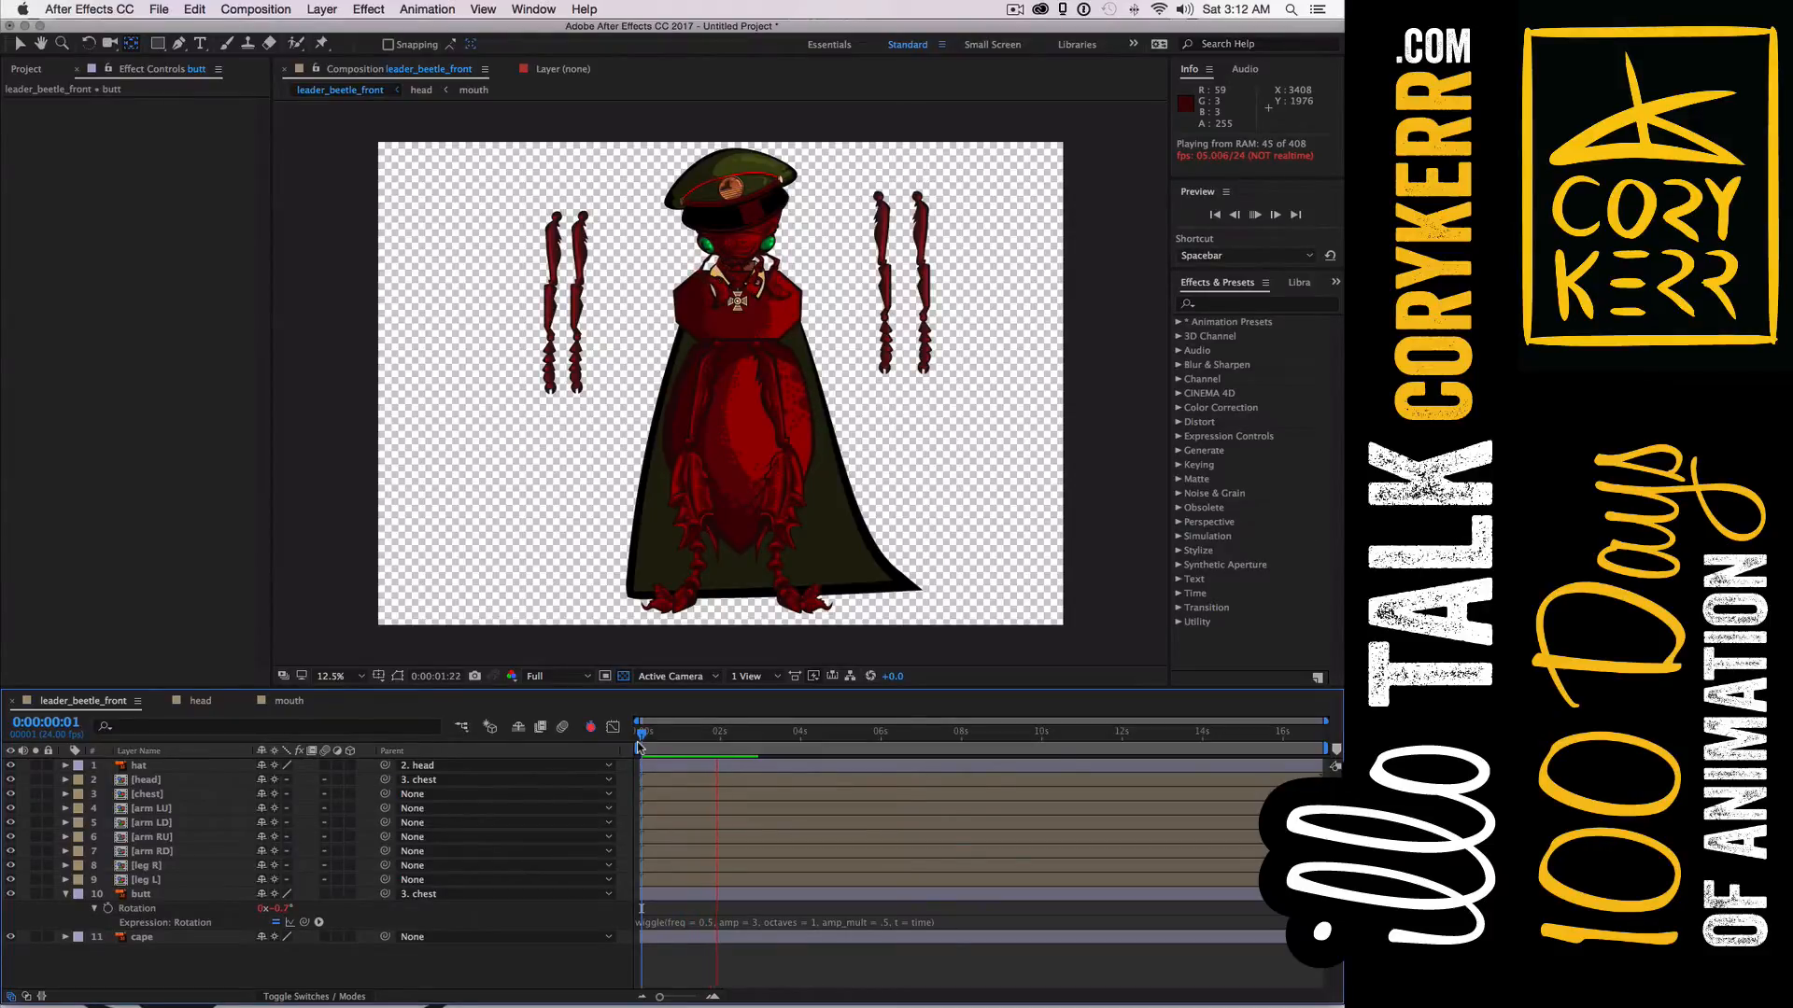
{"action": "key", "text": "space"}
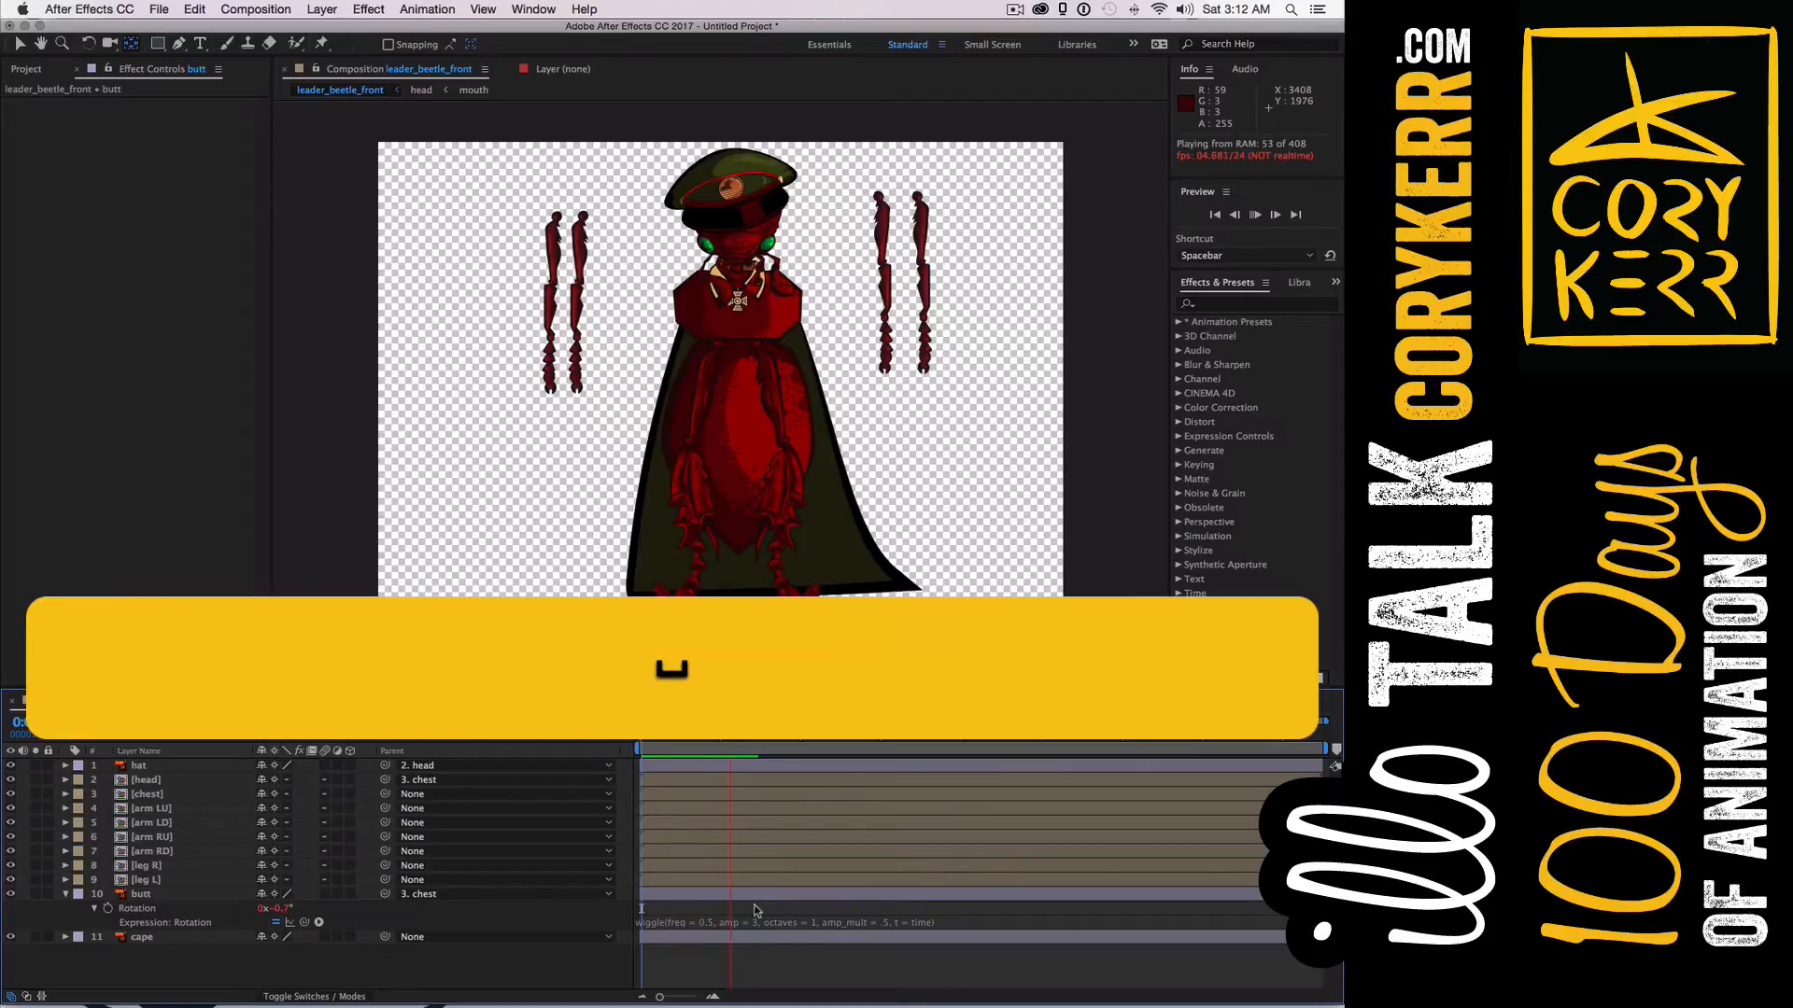
Set the butt Rotation wiggle's amplitude to 8 and preview the motion from the start
{"action": "left_click", "coordinate": [755, 923]}
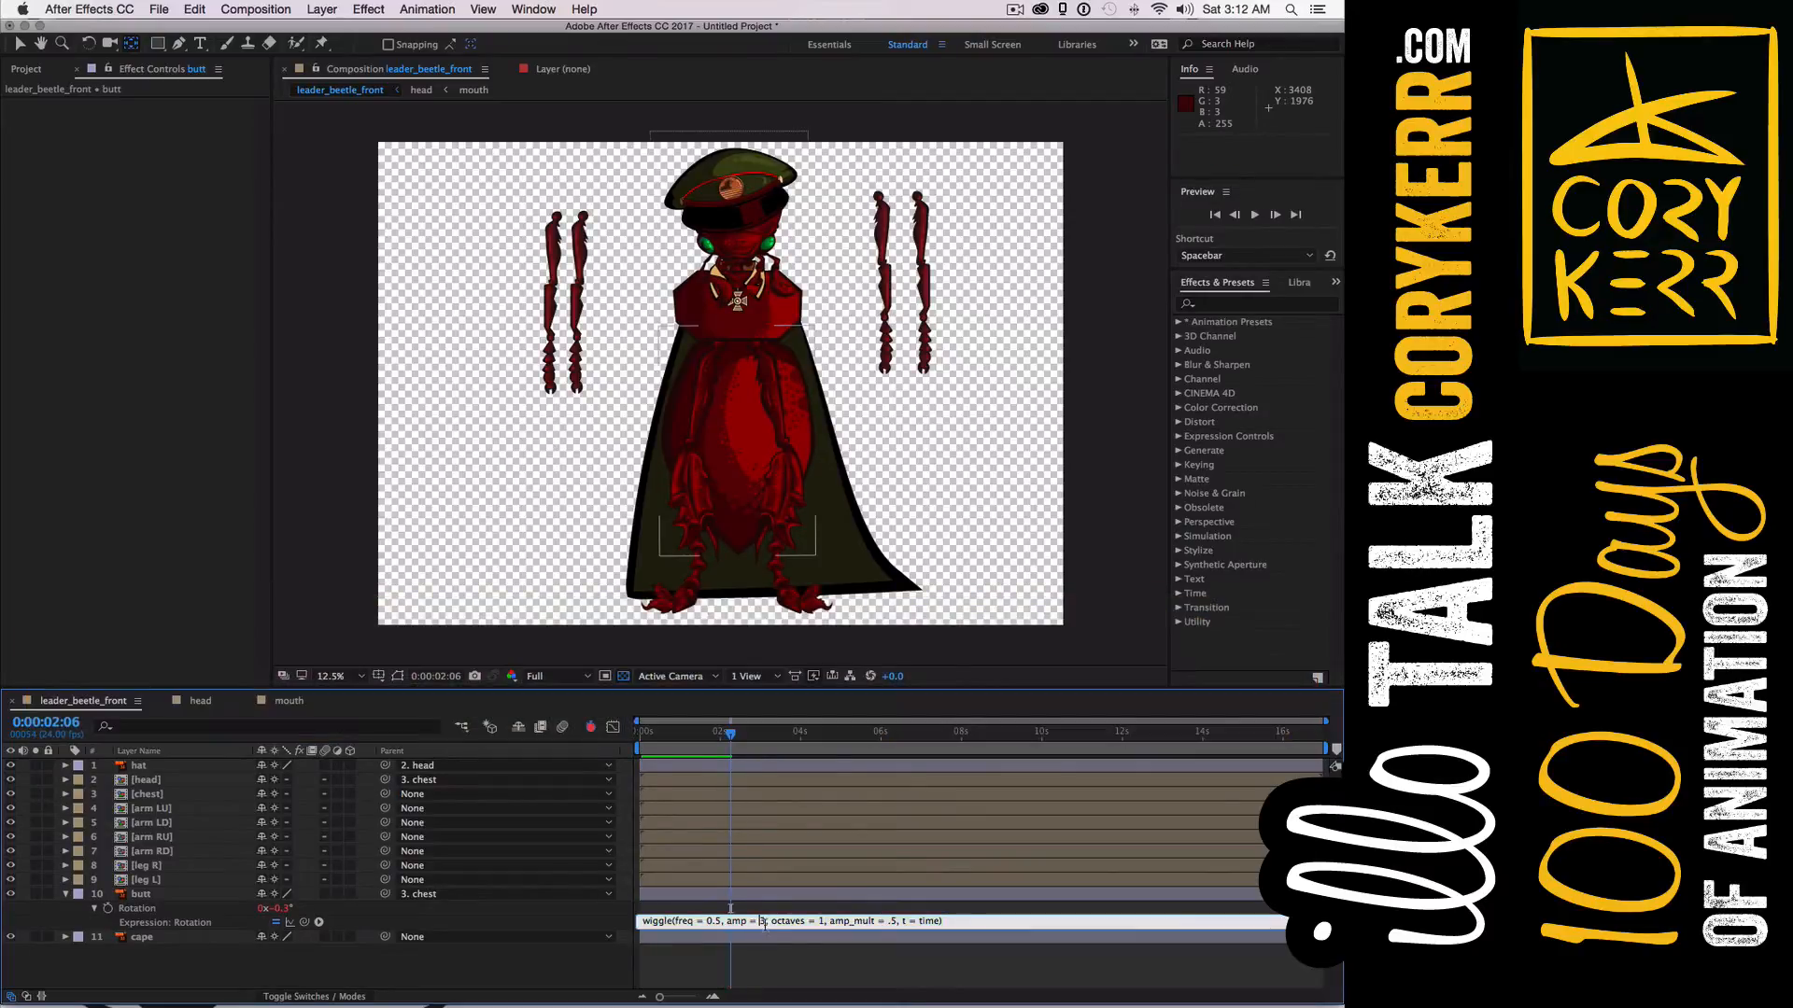
{"action": "type", "text": "8"}
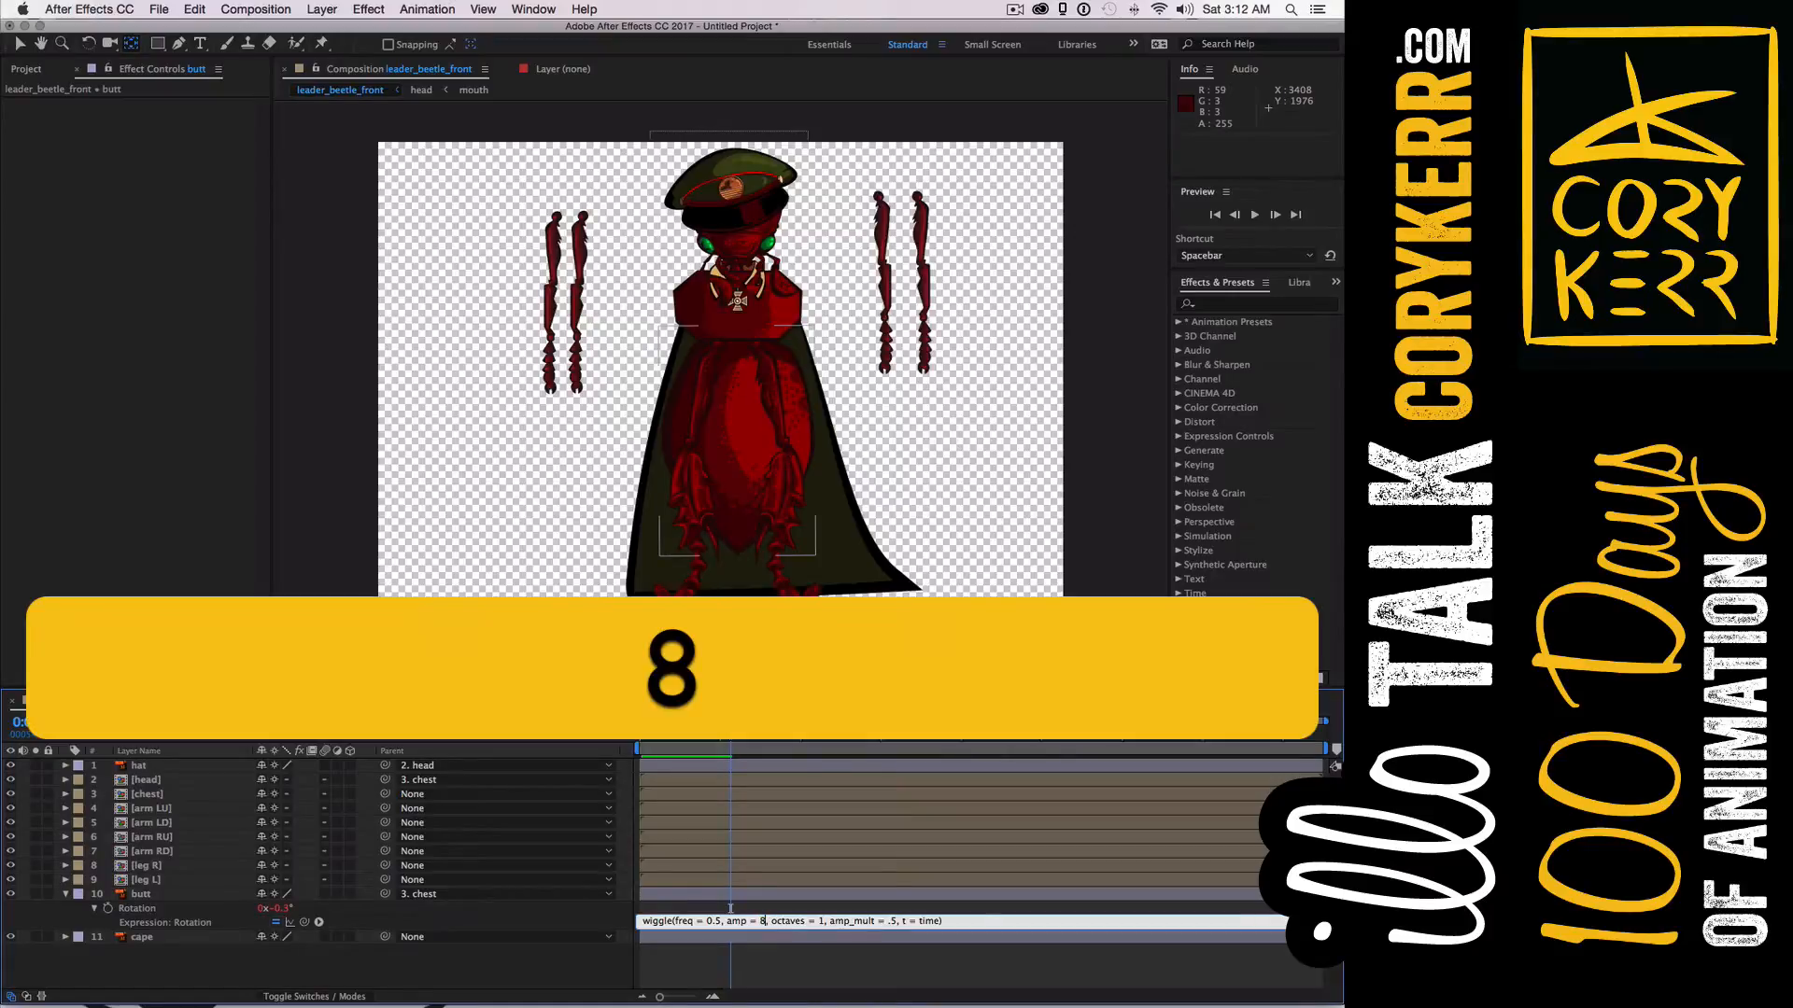
{"action": "left_click", "coordinate": [754, 910]}
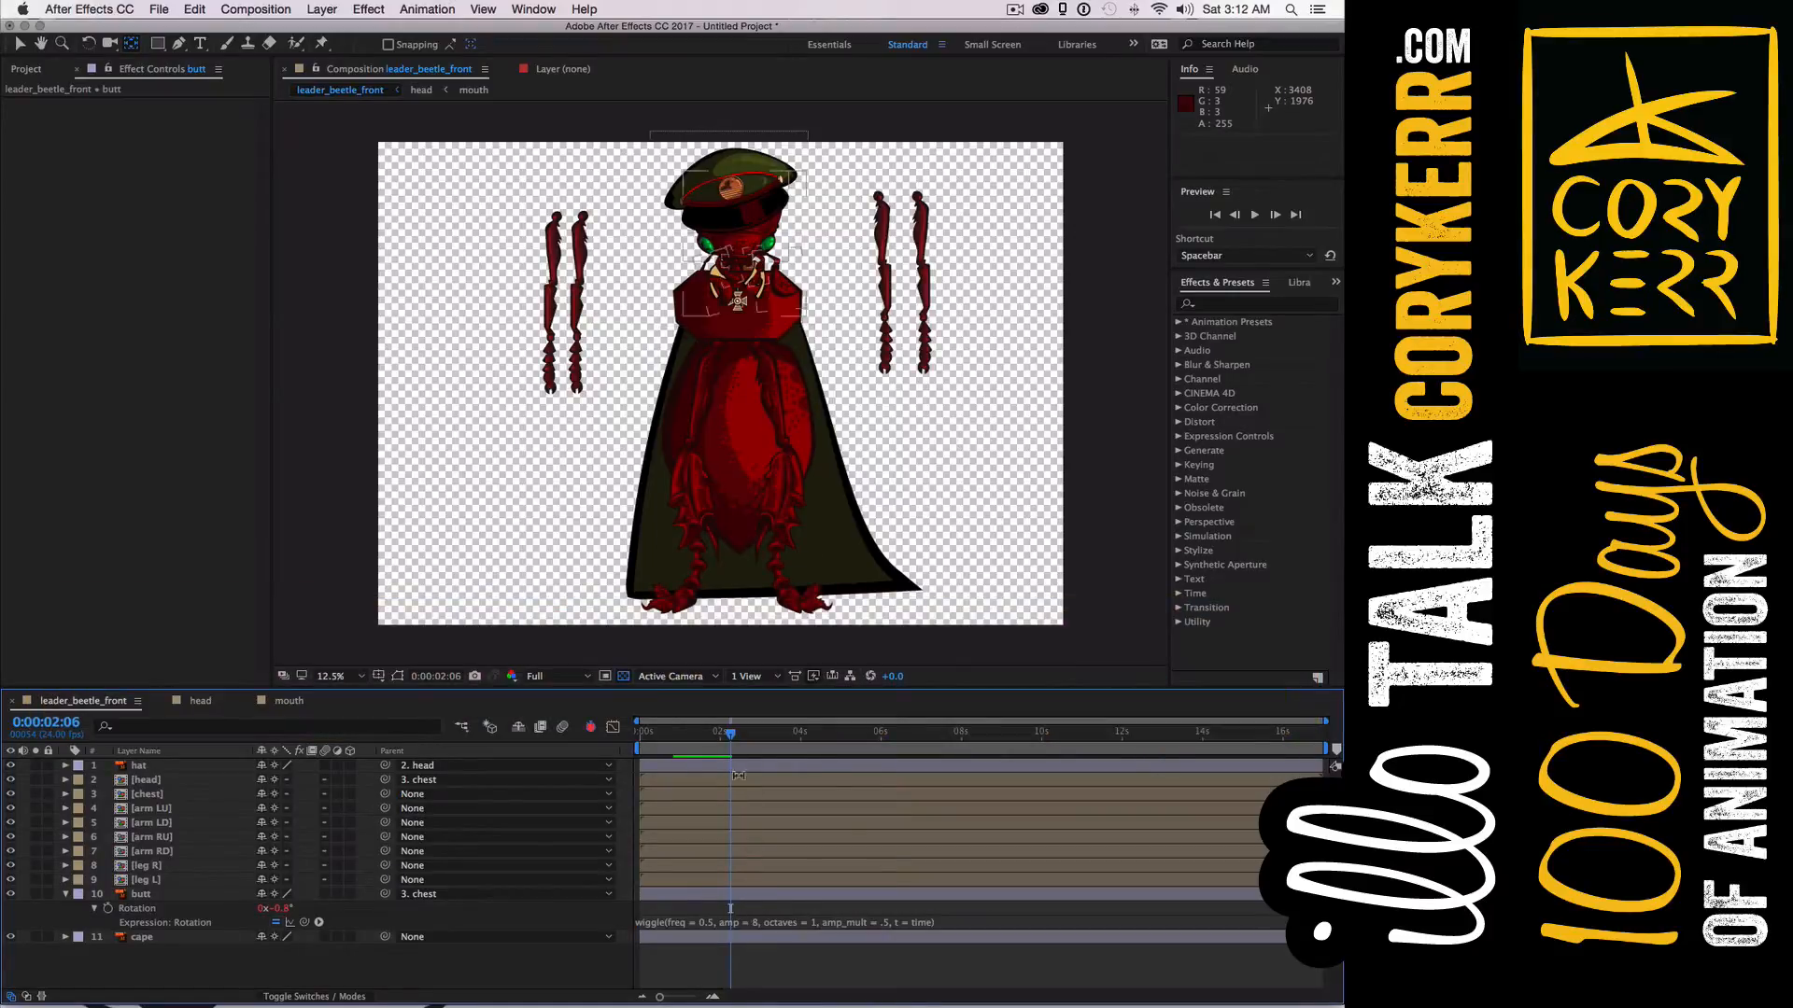
{"action": "key", "text": "space"}
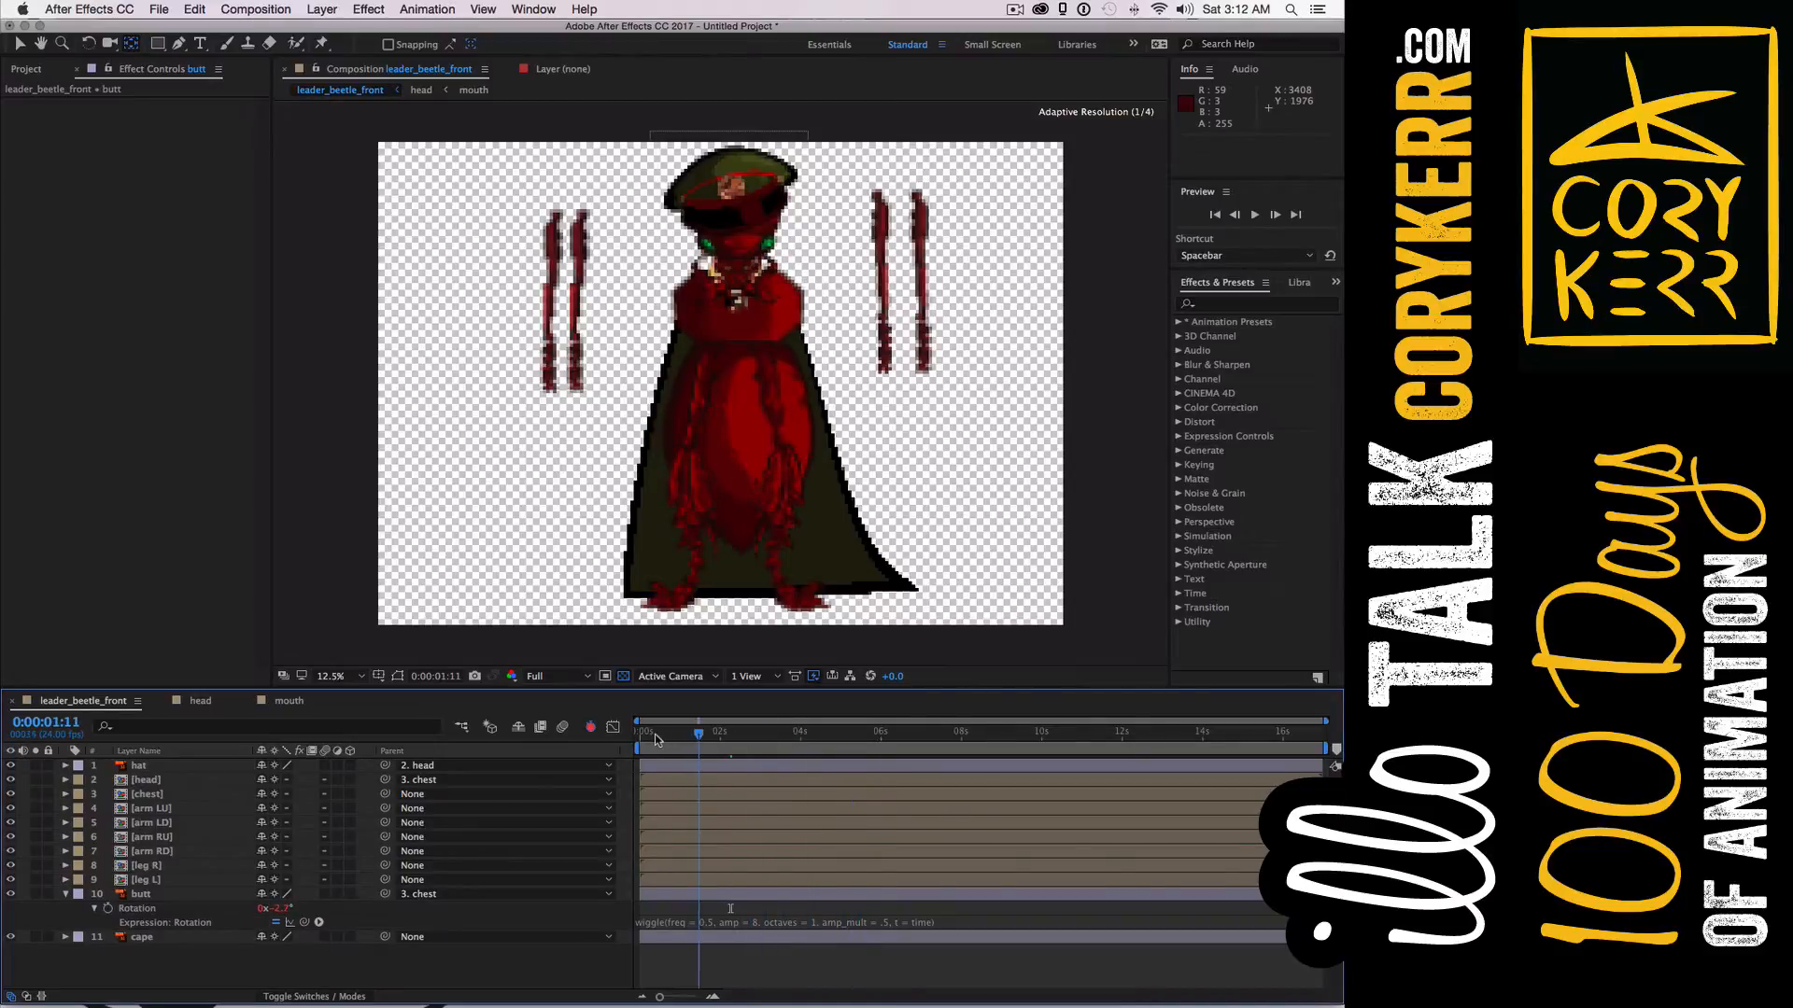
{"action": "left_click", "coordinate": [644, 737]}
{"action": "left_click", "coordinate": [639, 739]}
{"action": "key", "text": "space"}
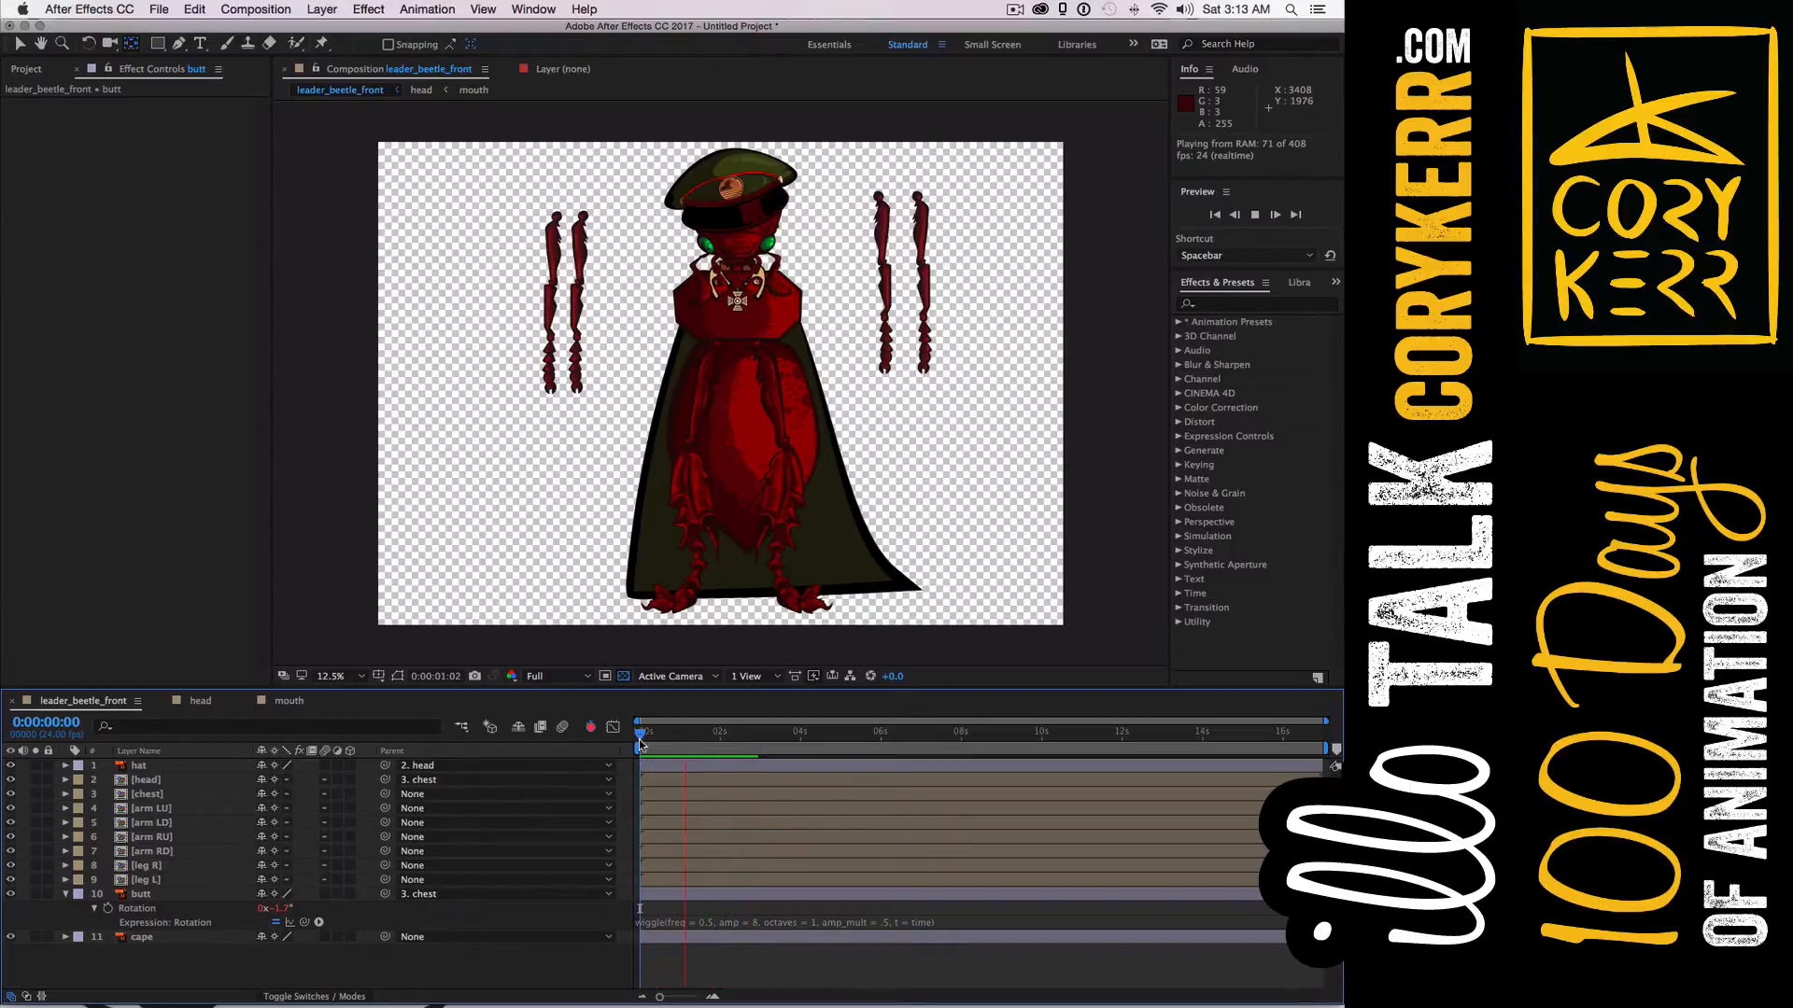
{"action": "key", "text": "space"}
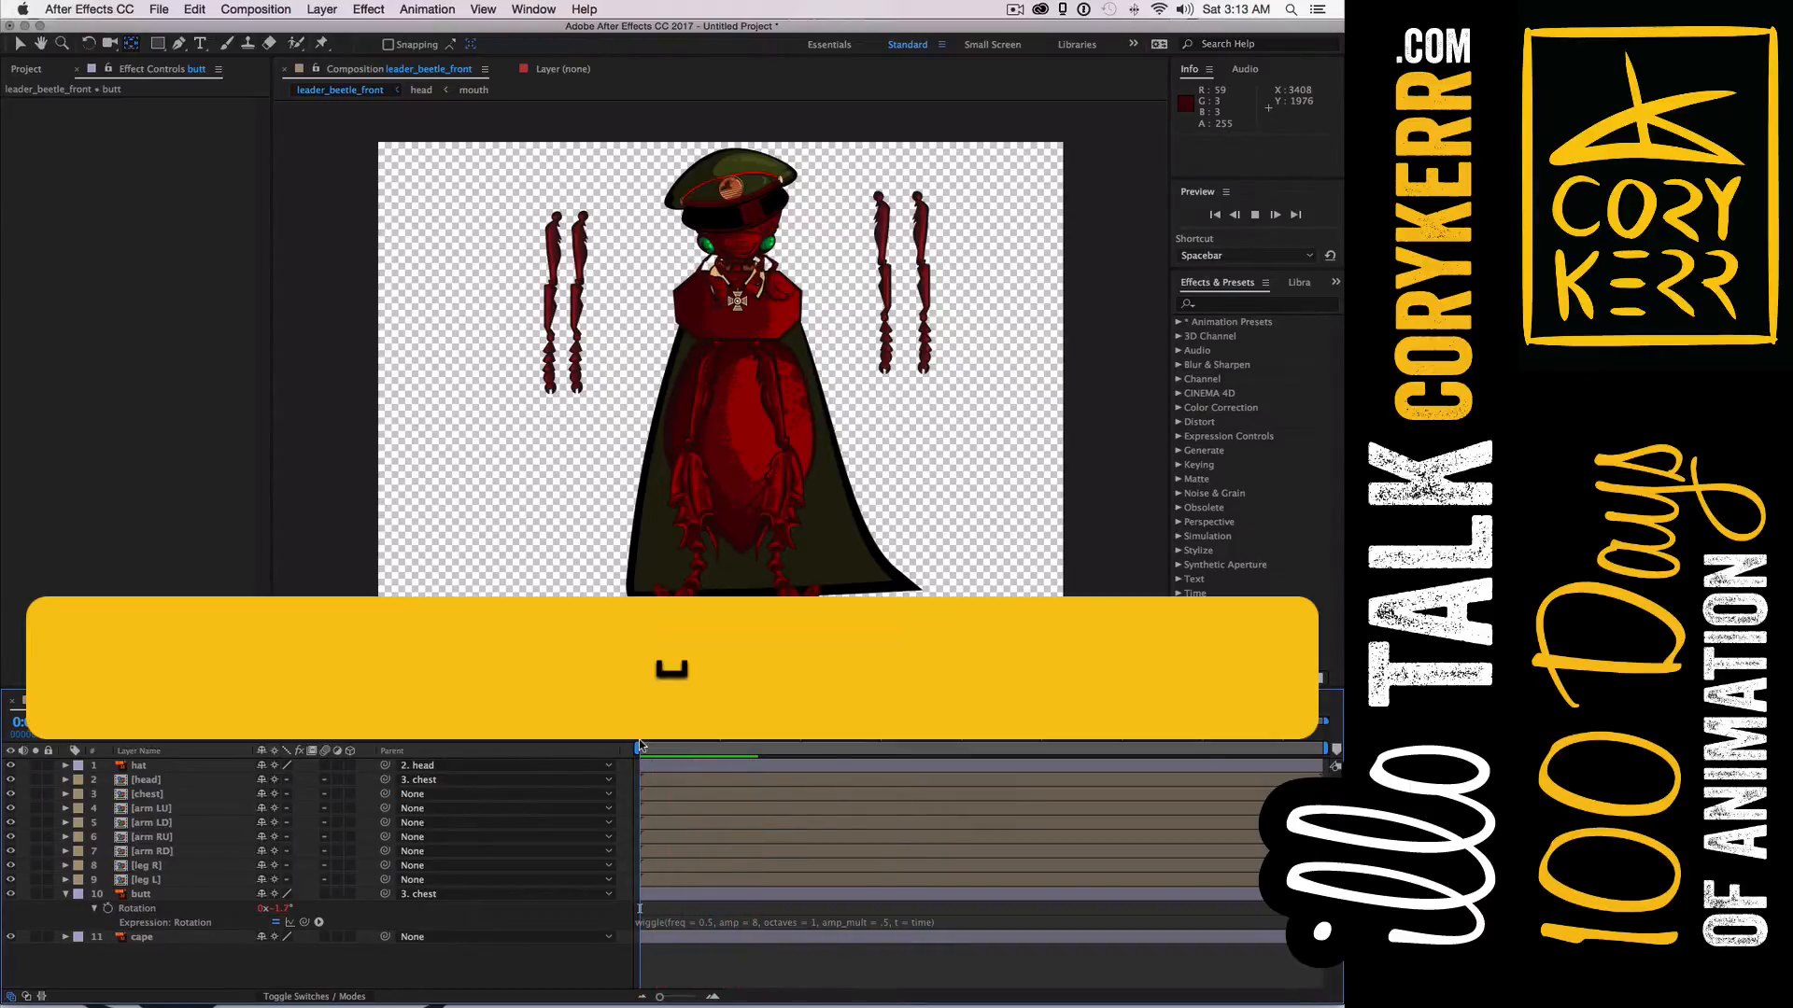
Set the butt layer's Rotation wiggle to an amplitude of 4 and a frequency of 0.75
{"action": "left_click", "coordinate": [738, 922]}
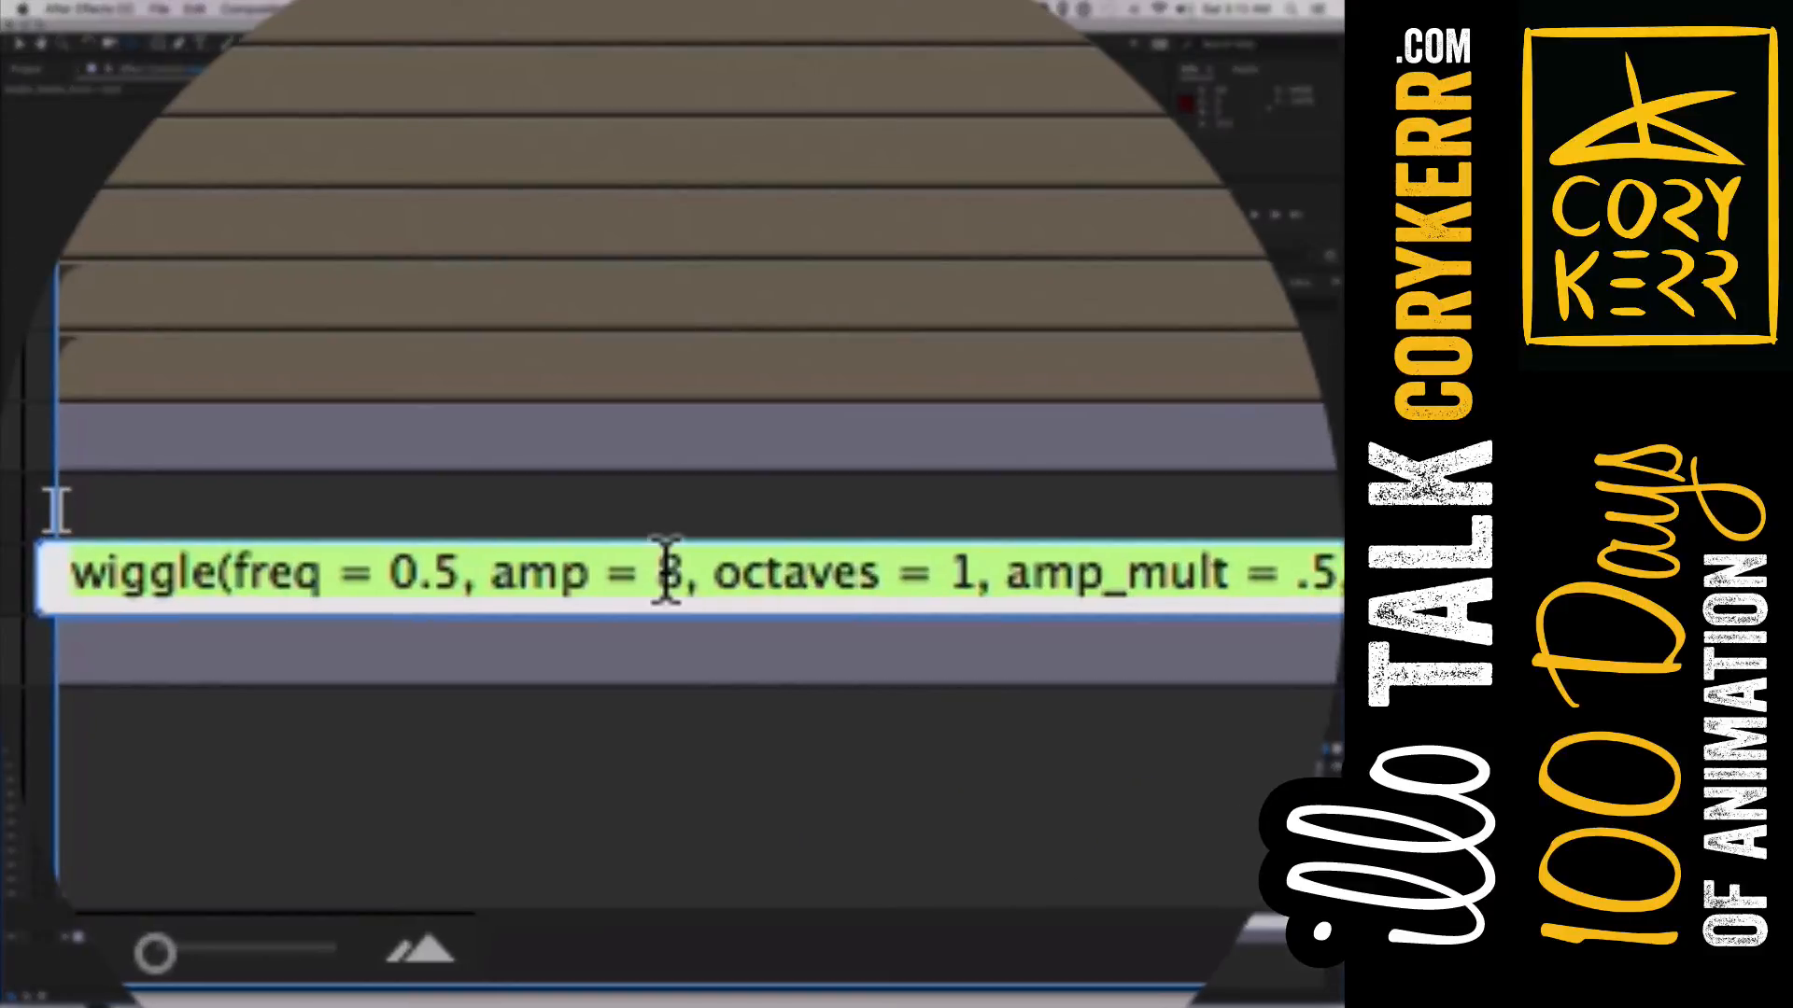
{"action": "left_click", "coordinate": [666, 570]}
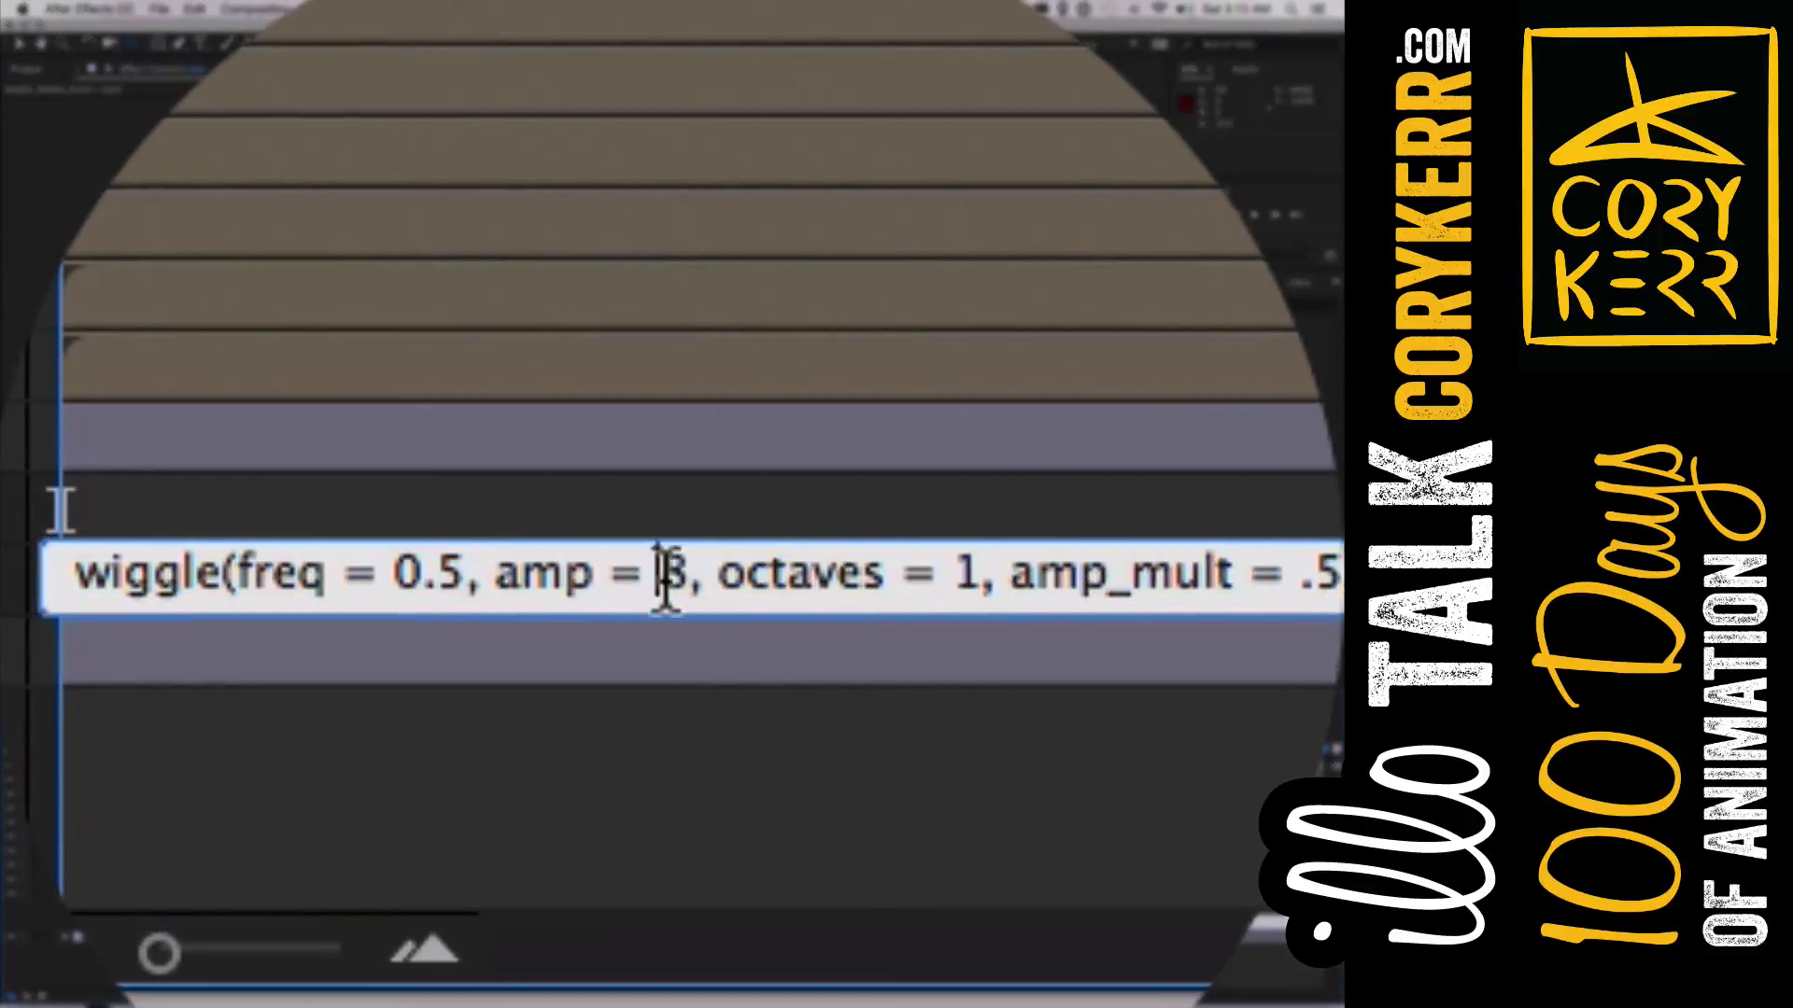
{"action": "double_click", "coordinate": [667, 571]}
{"action": "type", "text": "4"}
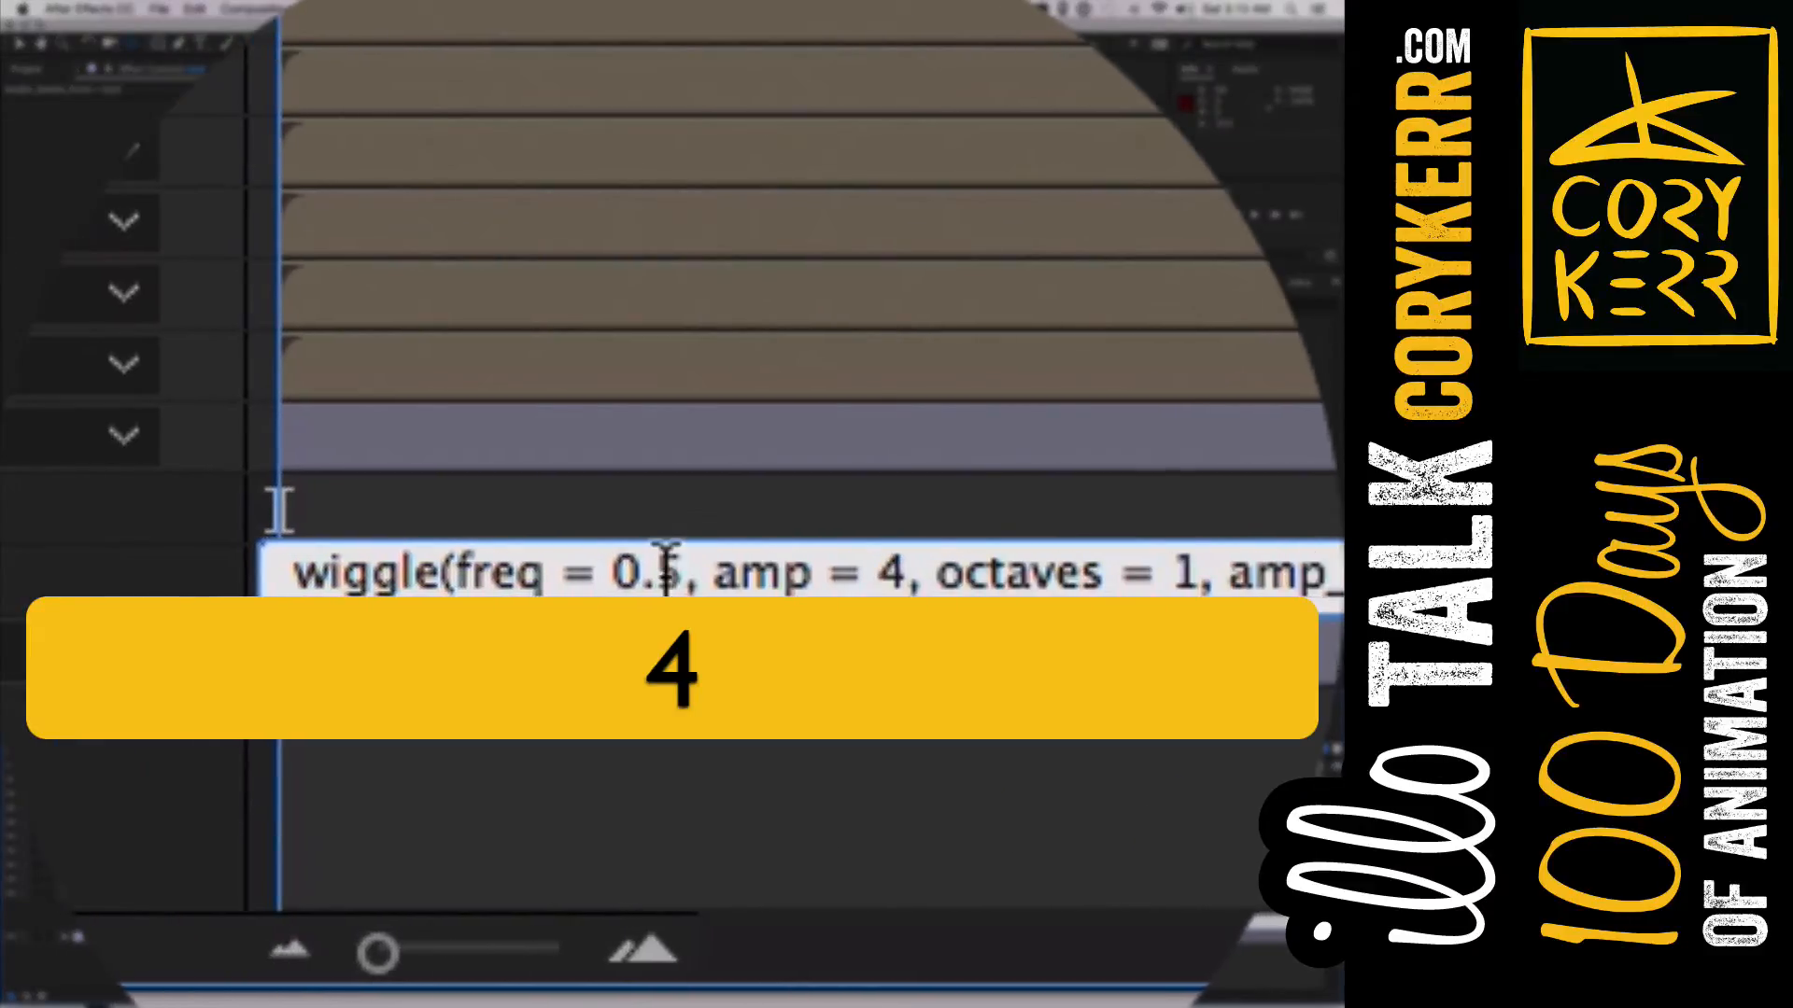
{"action": "left_click", "coordinate": [666, 598]}
{"action": "type", "text": "7"}
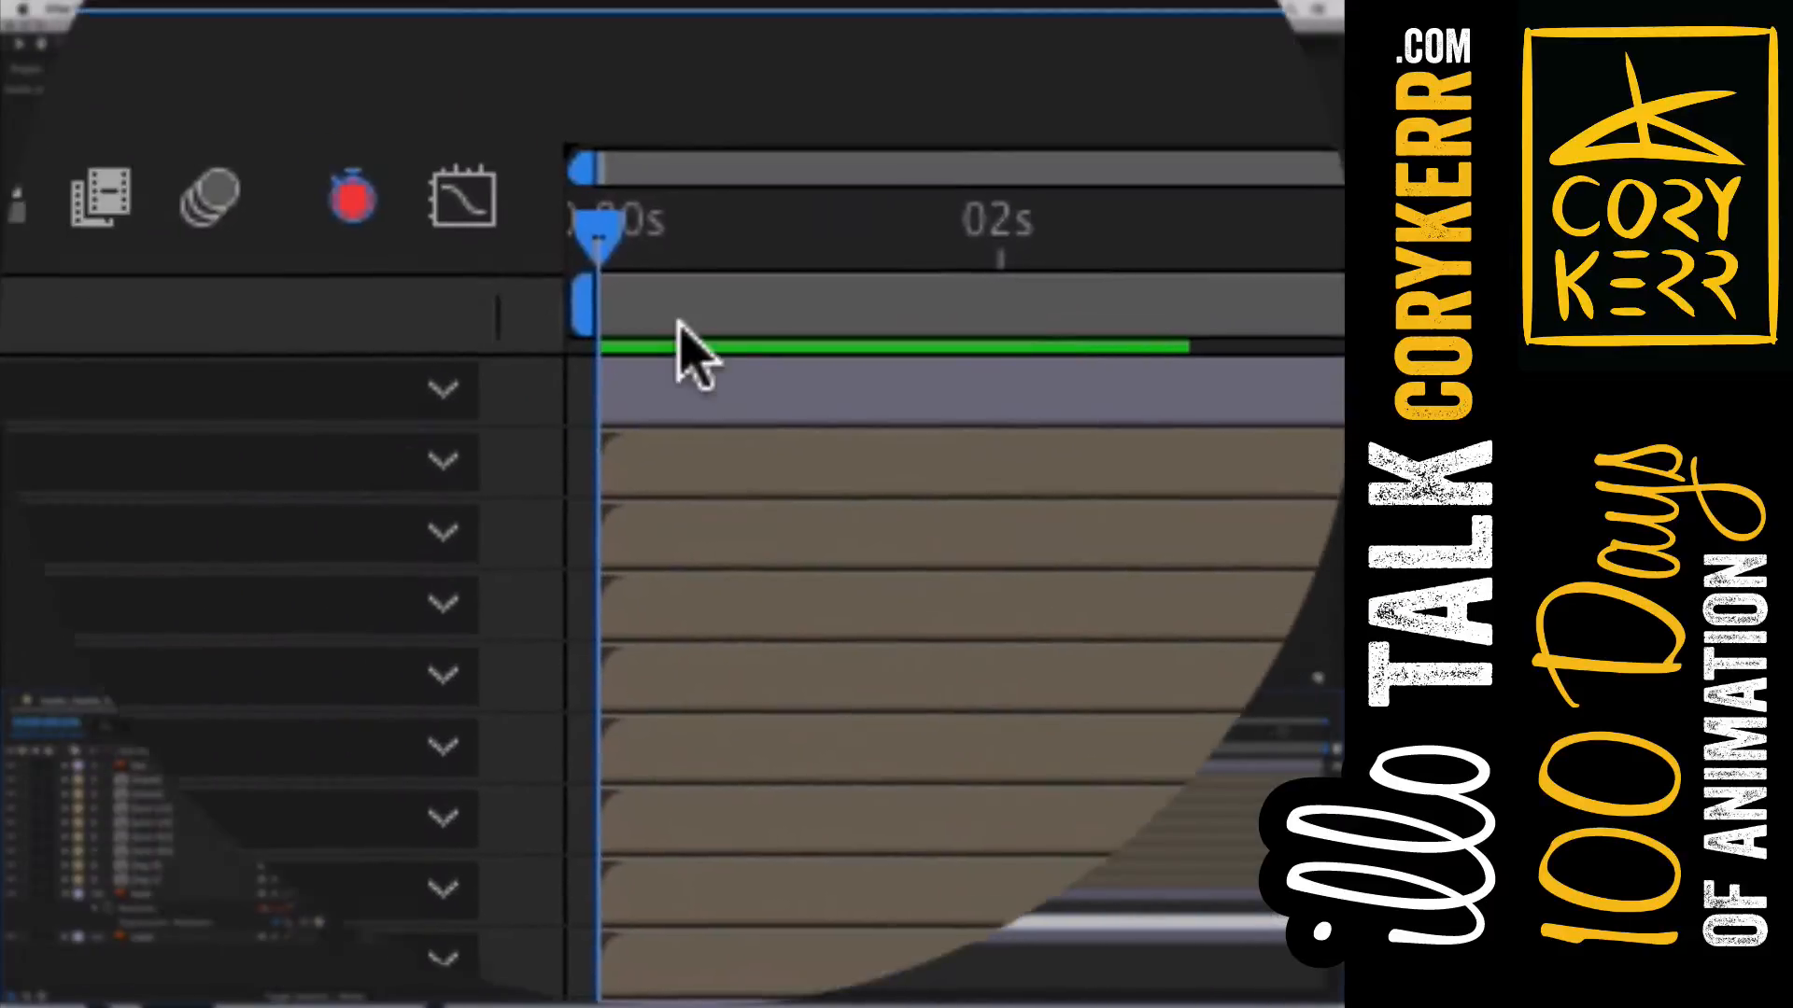
Preview the butt's retuned rotation wiggle from the start of the composition
{"action": "mouse_move", "coordinate": [640, 734]}
{"action": "left_mouse_down"}
{"action": "mouse_move", "coordinate": [704, 738]}
{"action": "mouse_move", "coordinate": [630, 745]}
{"action": "left_mouse_up"}
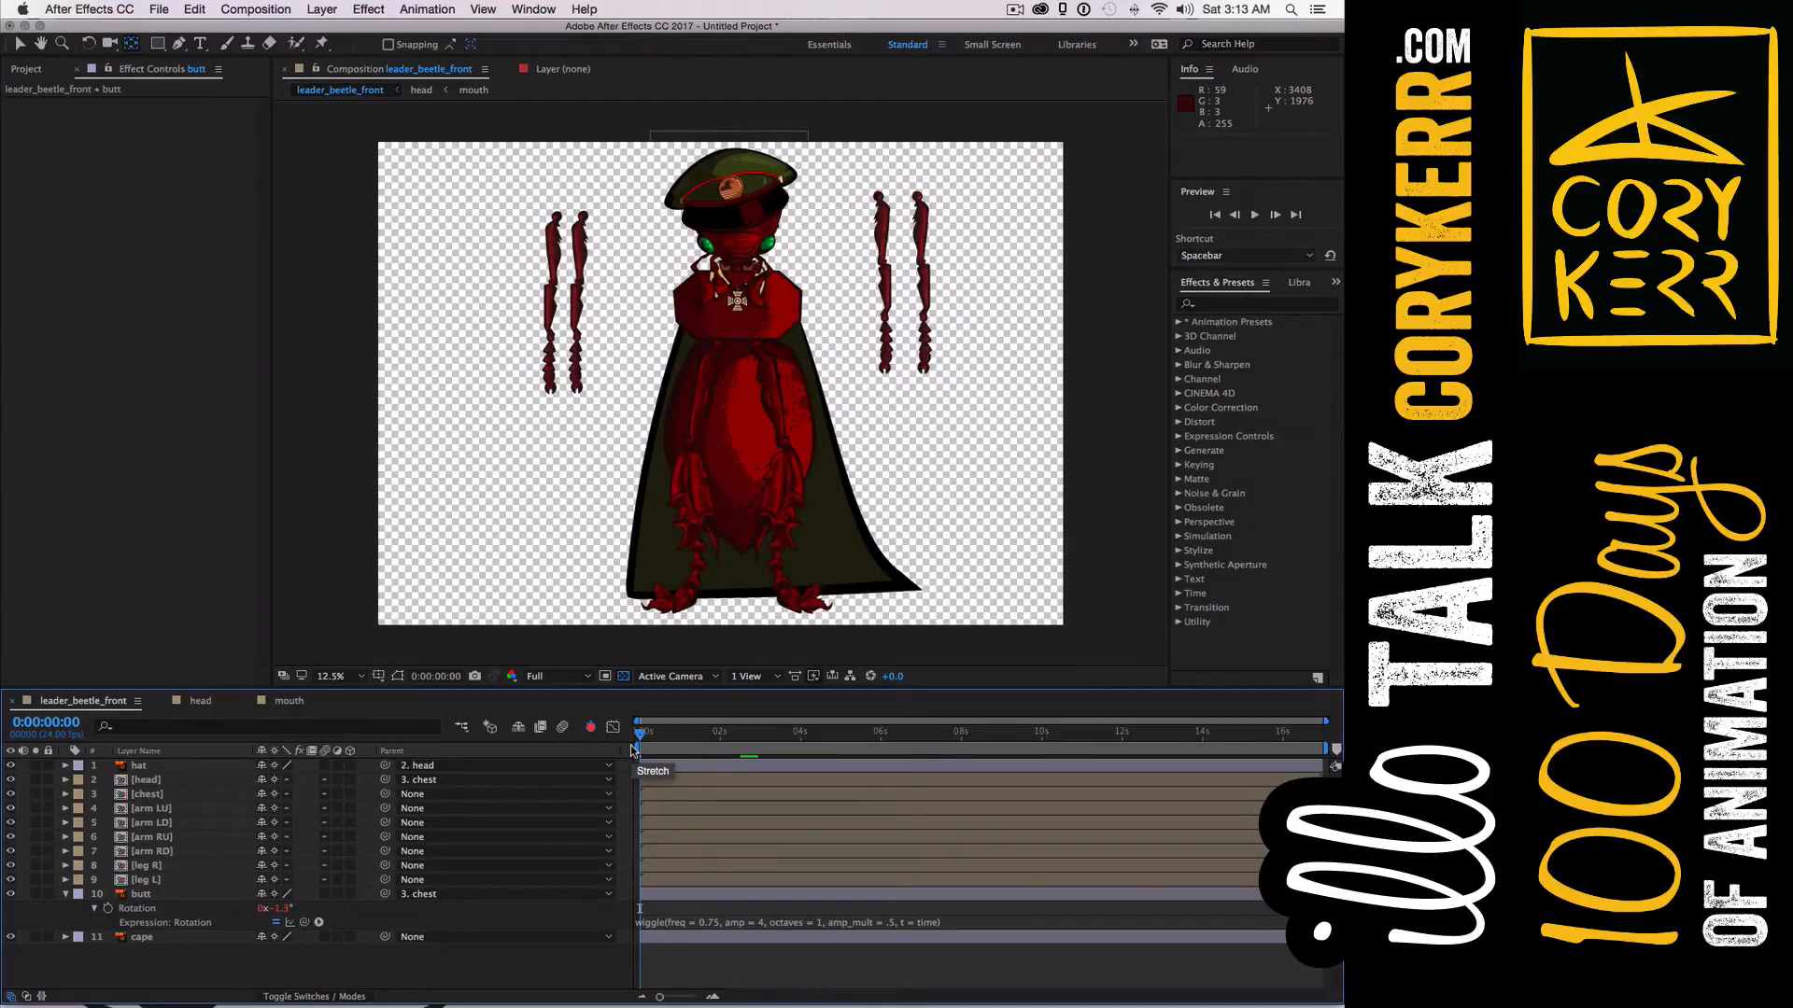
{"action": "key", "text": "space"}
{"action": "left_click", "coordinate": [642, 740]}
{"action": "key", "text": "space"}
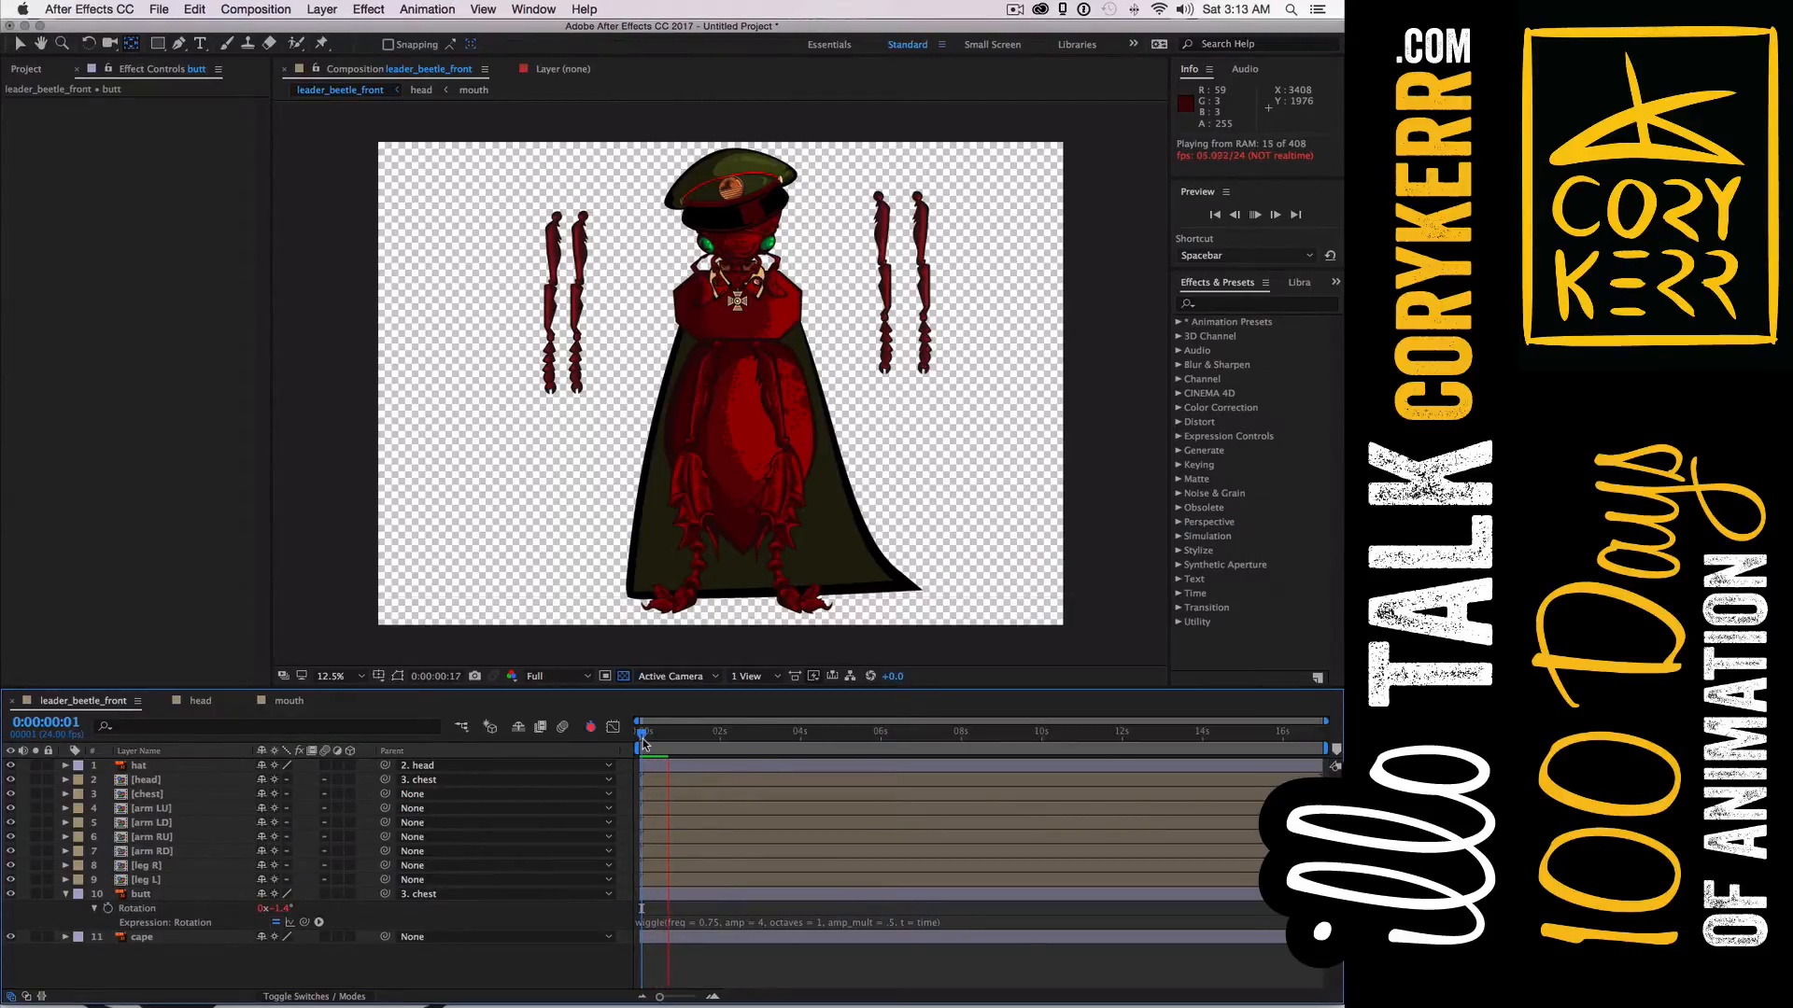
{"action": "key", "text": "space"}
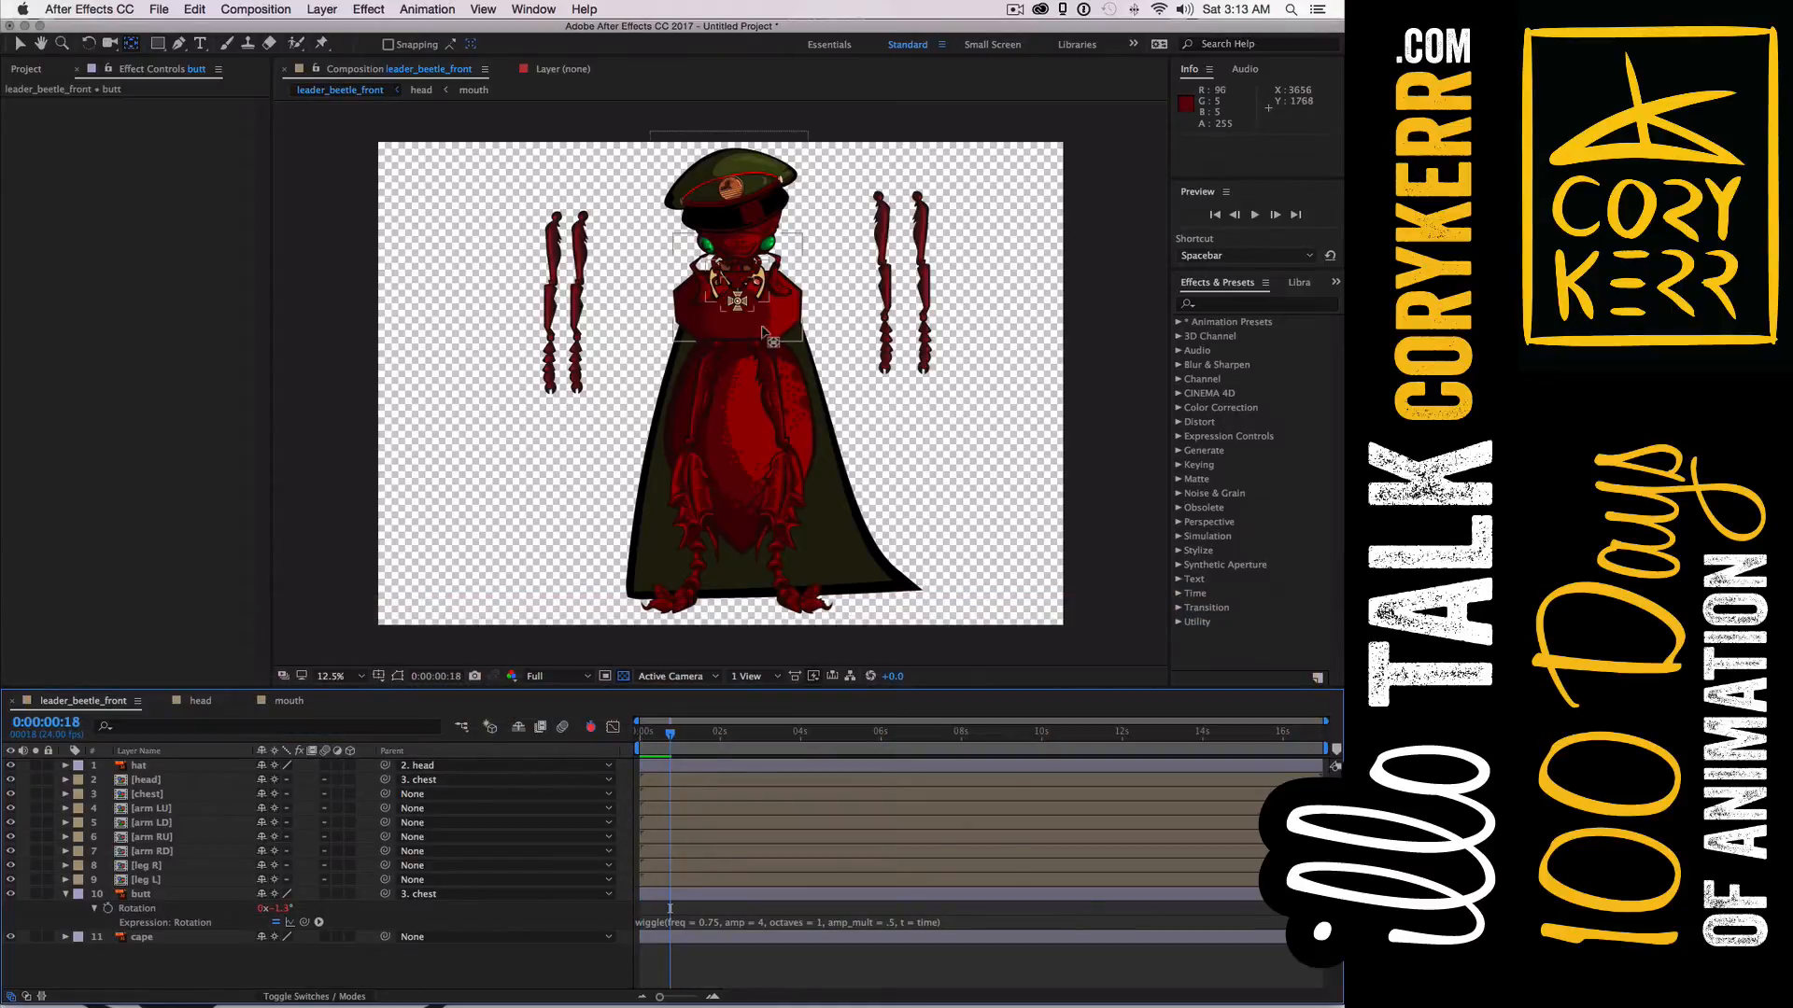
Move the head layer's anchor point to the base of the head, where it meets the collar
{"action": "left_click", "coordinate": [747, 250]}
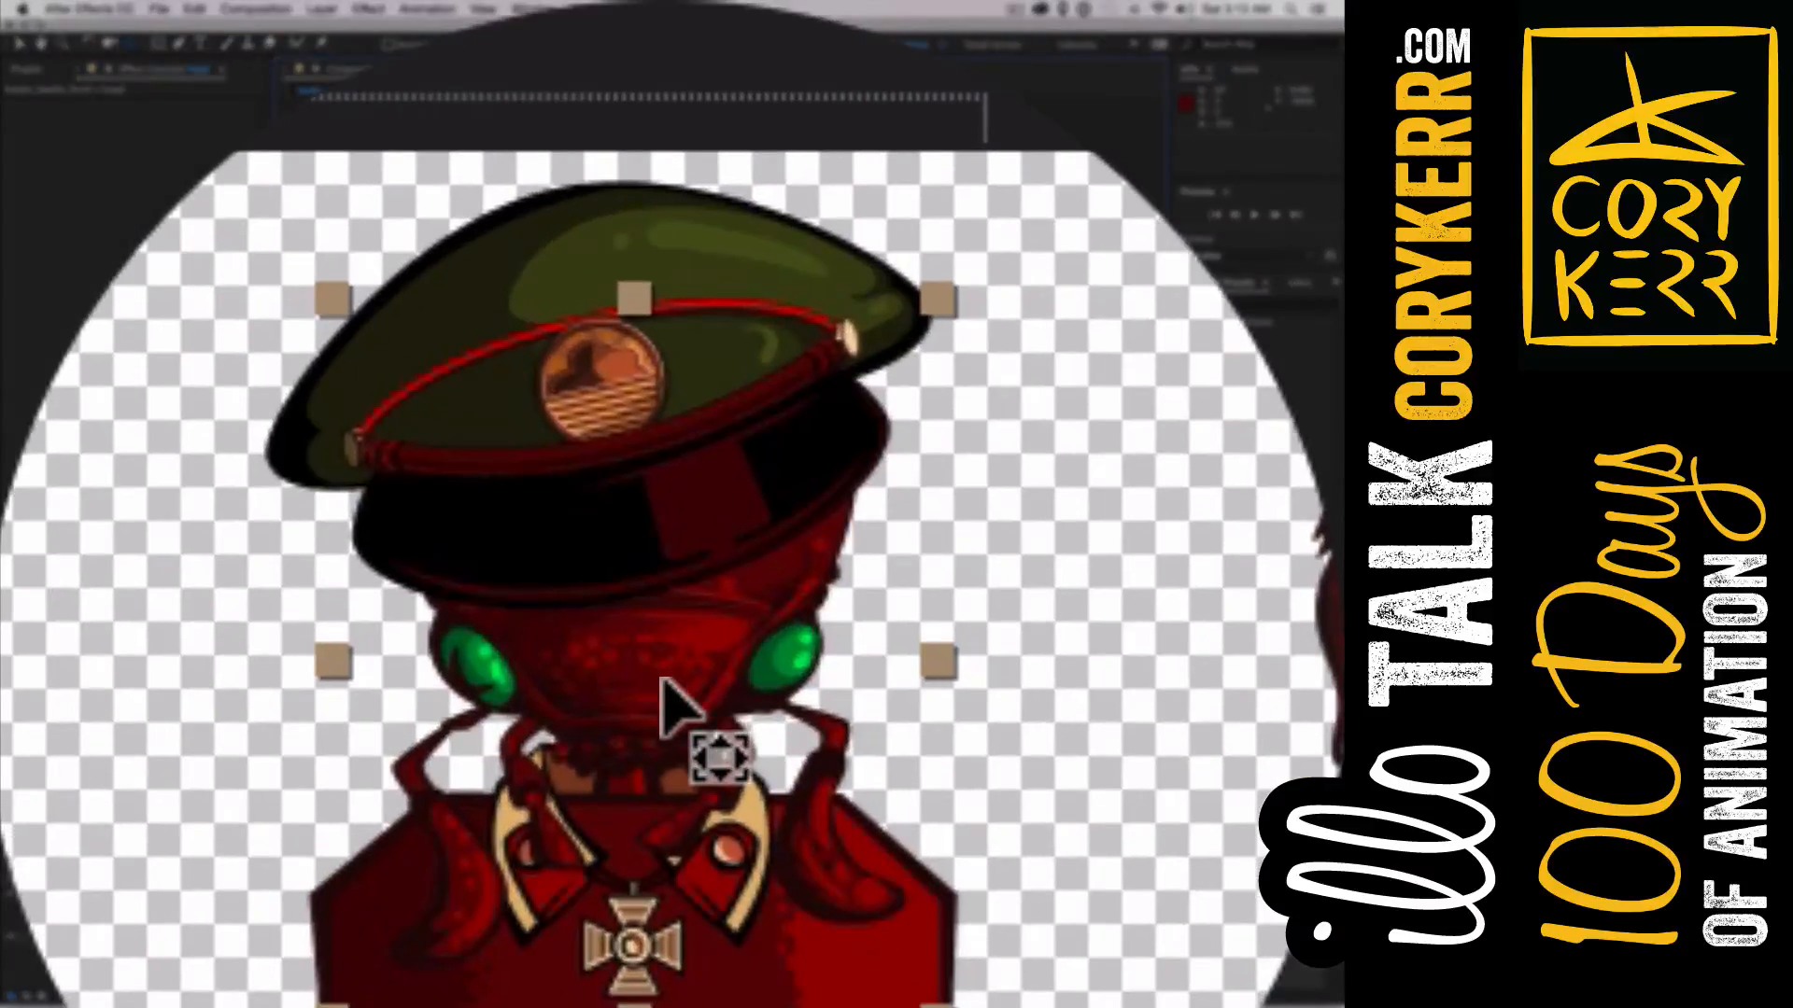
{"action": "key", "text": "y"}
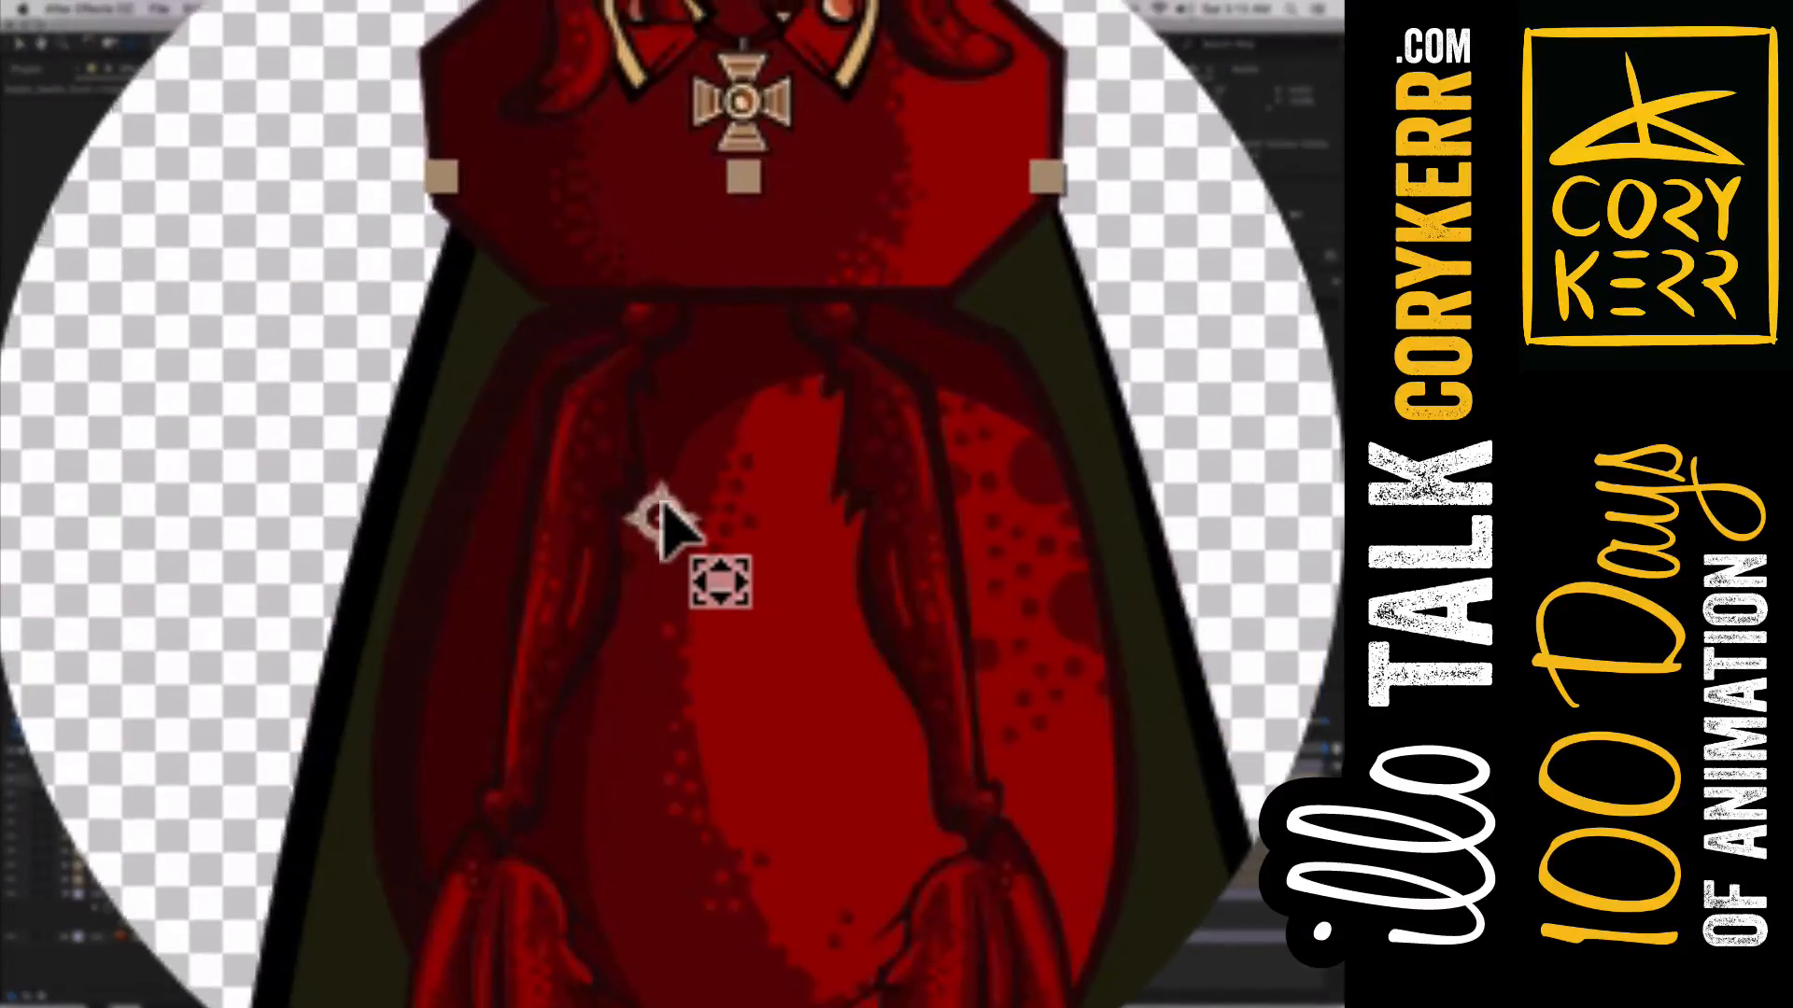
{"action": "mouse_move", "coordinate": [661, 504]}
{"action": "left_mouse_down"}
{"action": "mouse_move", "coordinate": [661, 680]}
{"action": "mouse_move", "coordinate": [661, 523]}
{"action": "left_mouse_up"}
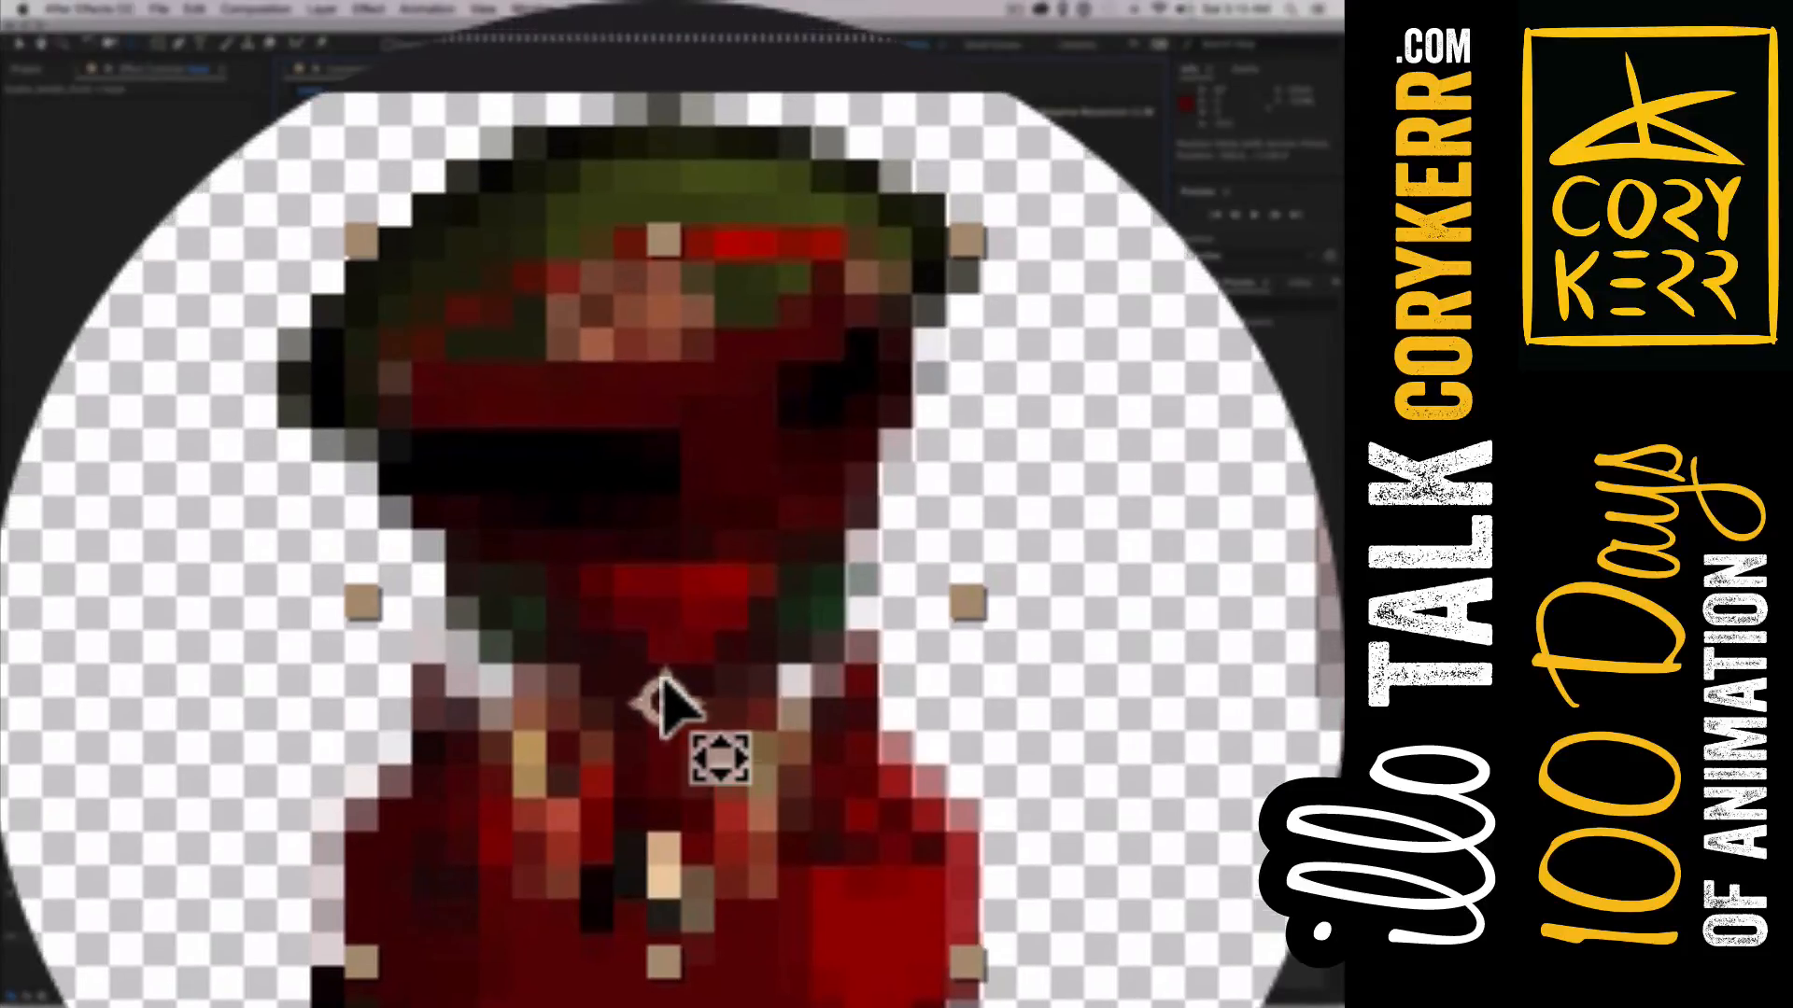
{"action": "left_click_drag", "start_coordinate": [661, 679], "coordinate": [661, 679]}
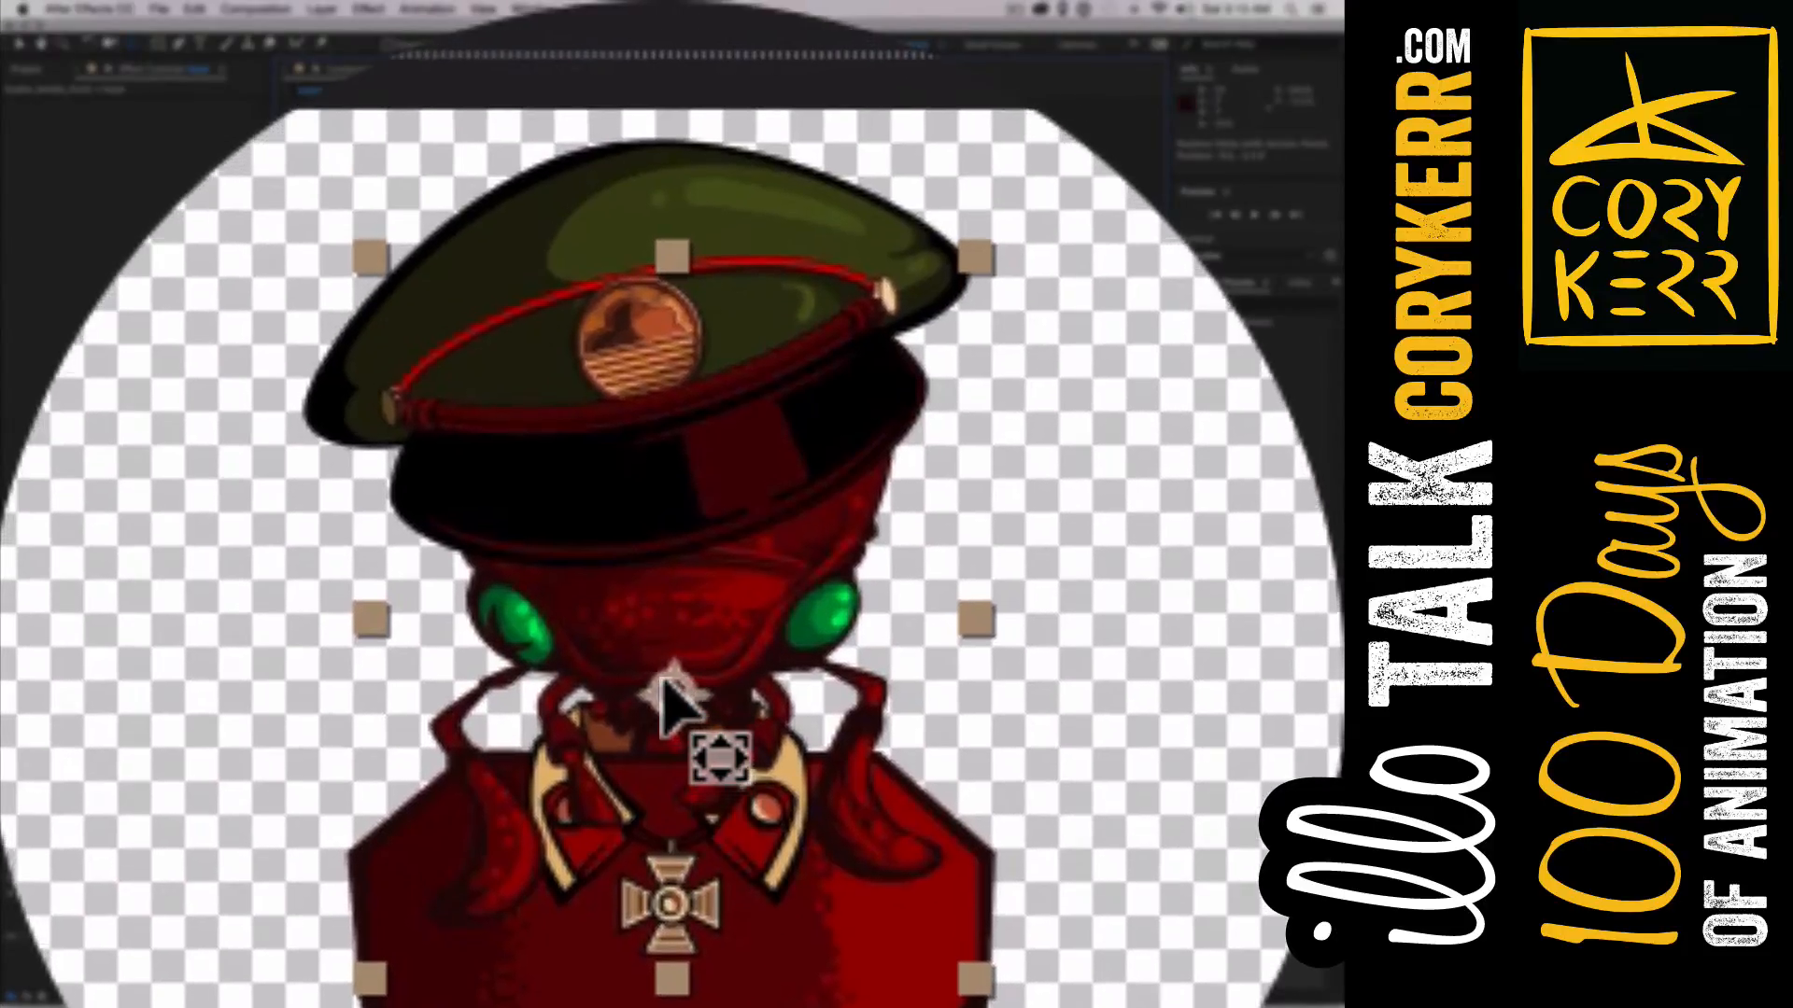
{"action": "left_click_drag", "start_coordinate": [661, 679], "coordinate": [661, 679]}
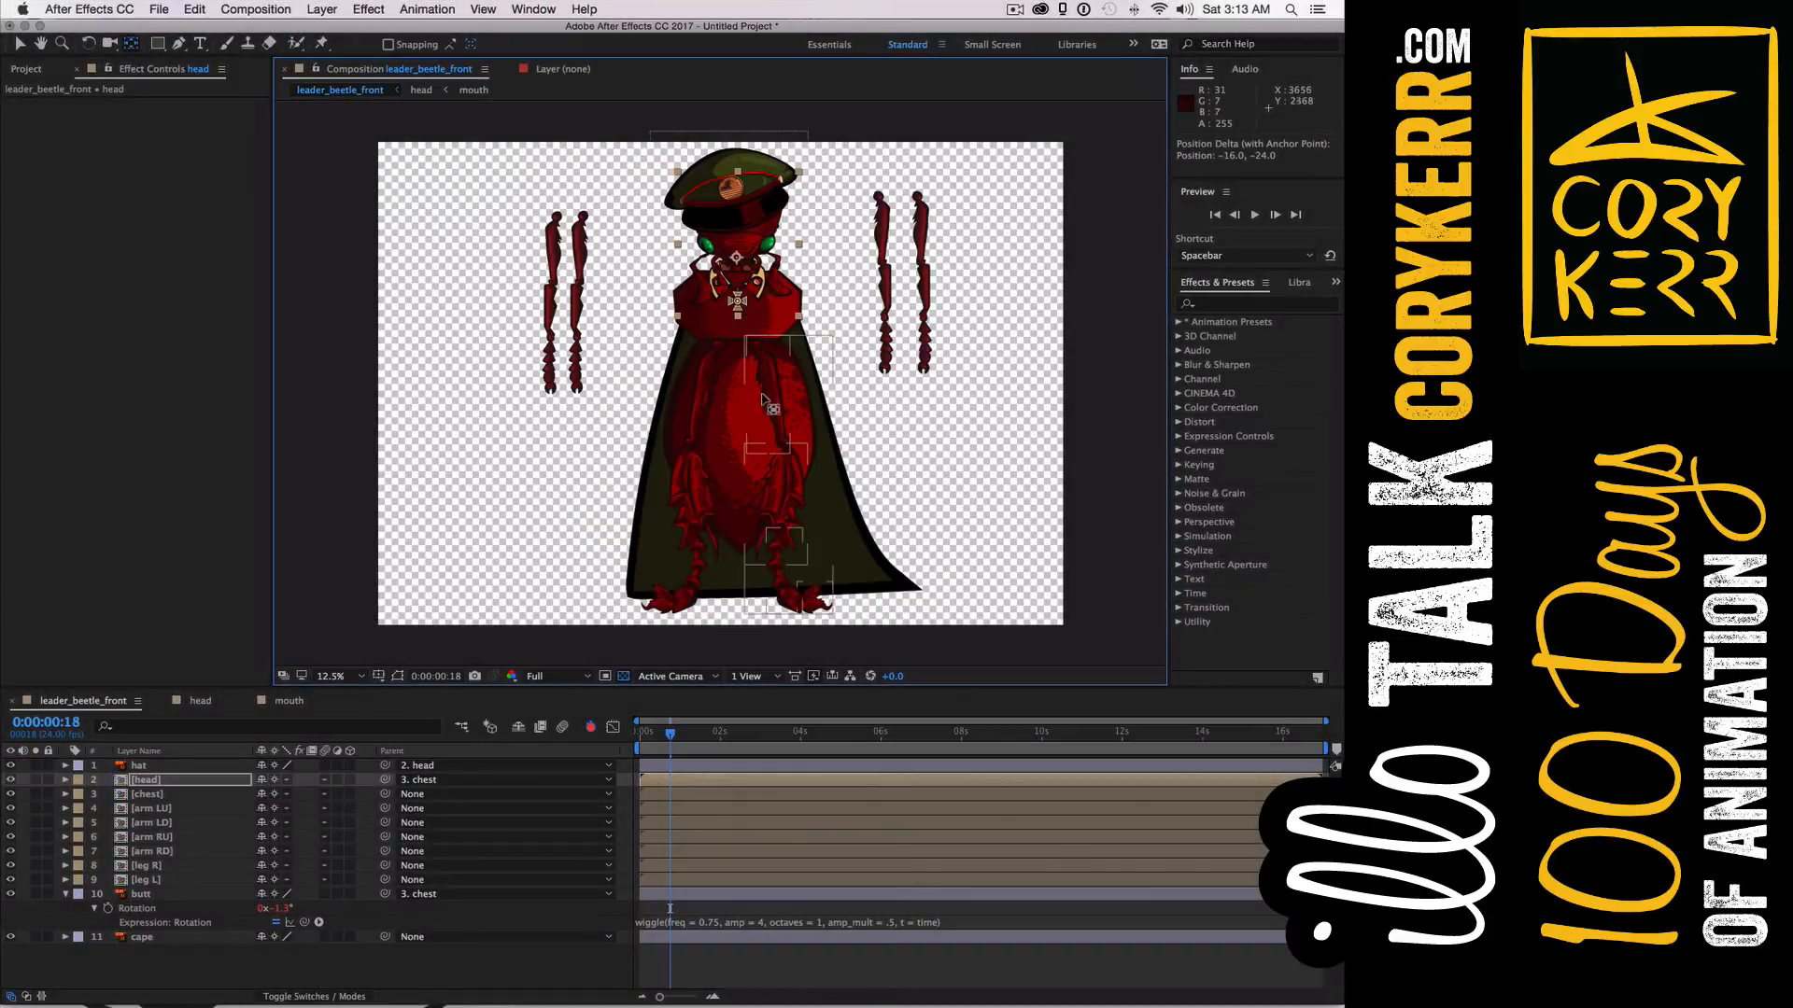
Add a wiggle expression to the head layer's Rotation with freq = 1, amp = 10, octaves = 1, amp_mult = .5, t = time
{"action": "left_click", "coordinate": [66, 780]}
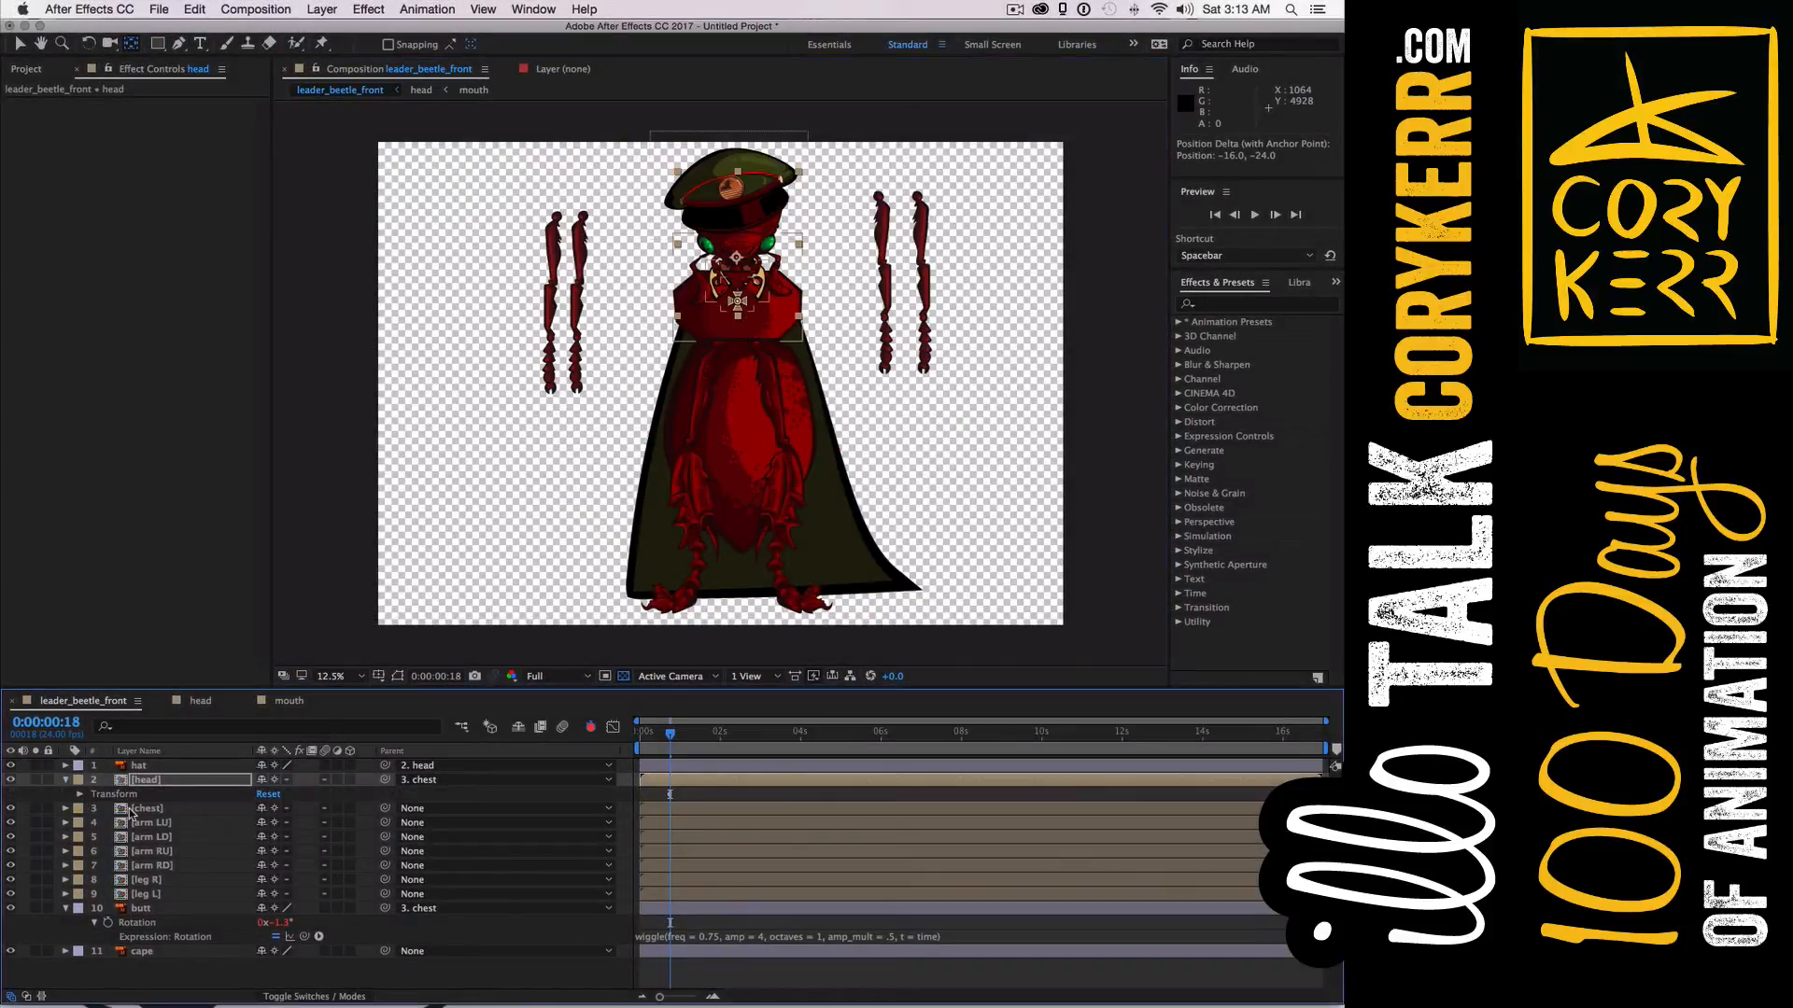
{"action": "left_click", "coordinate": [66, 780]}
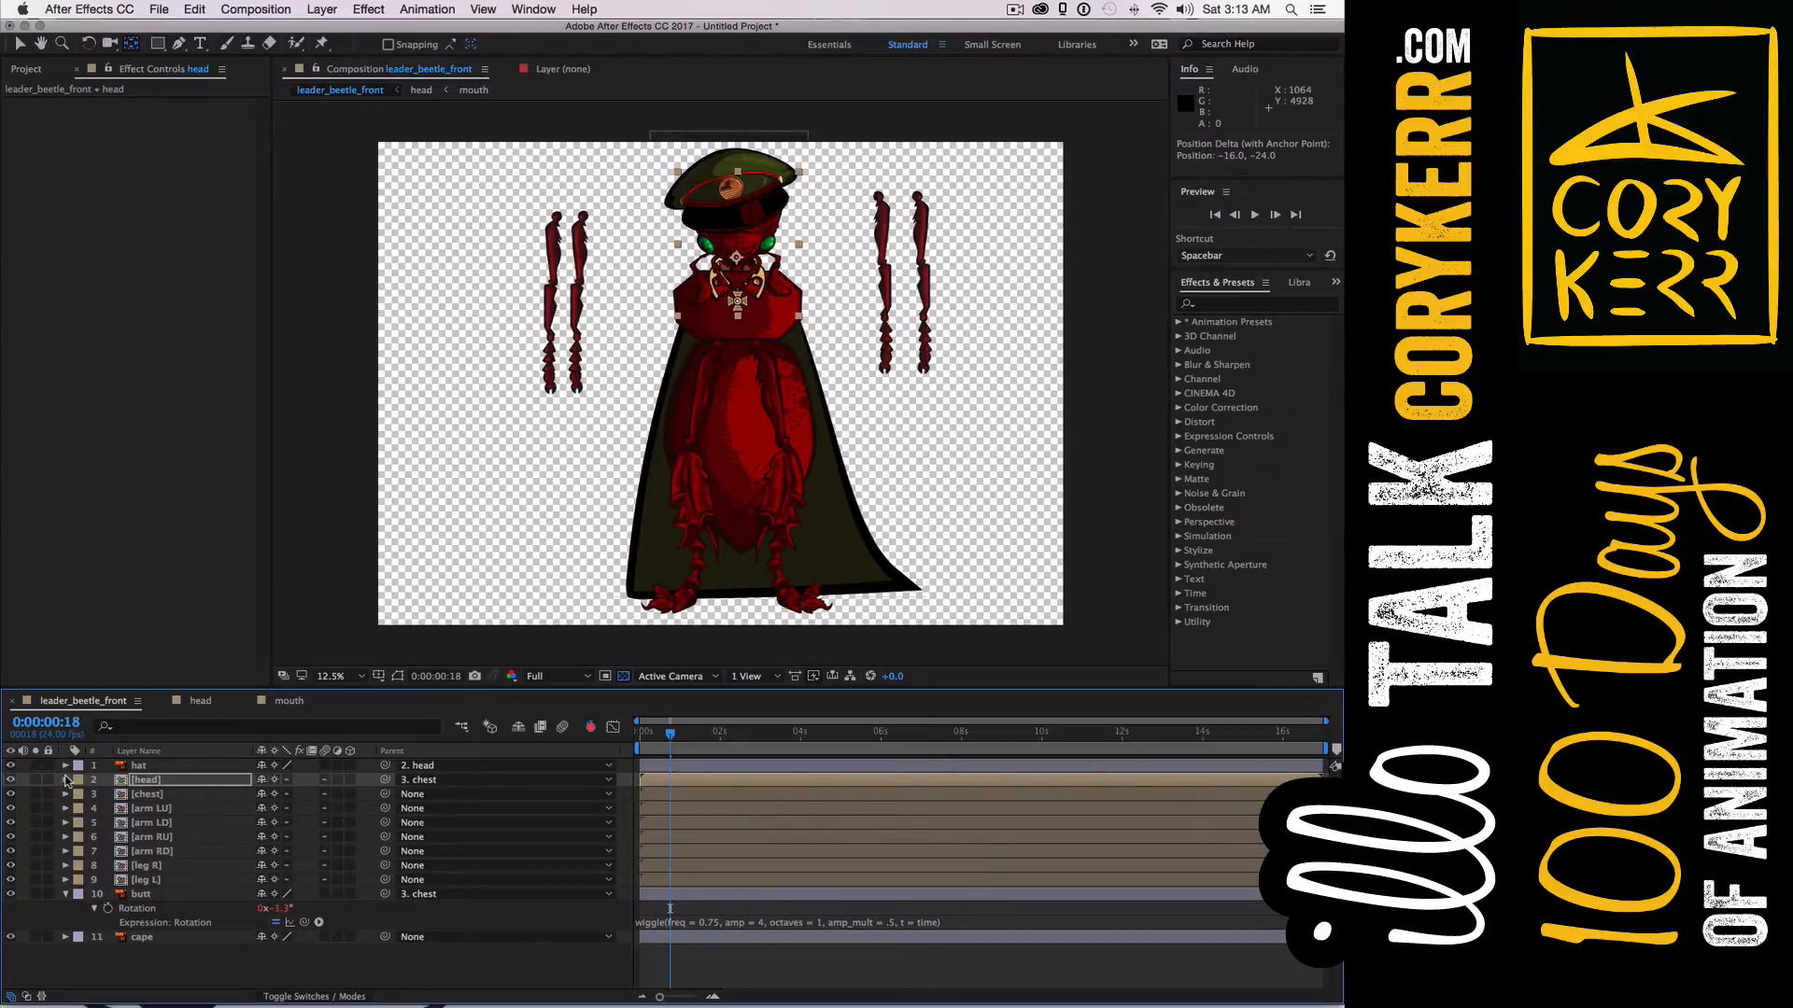
{"action": "key", "text": "r"}
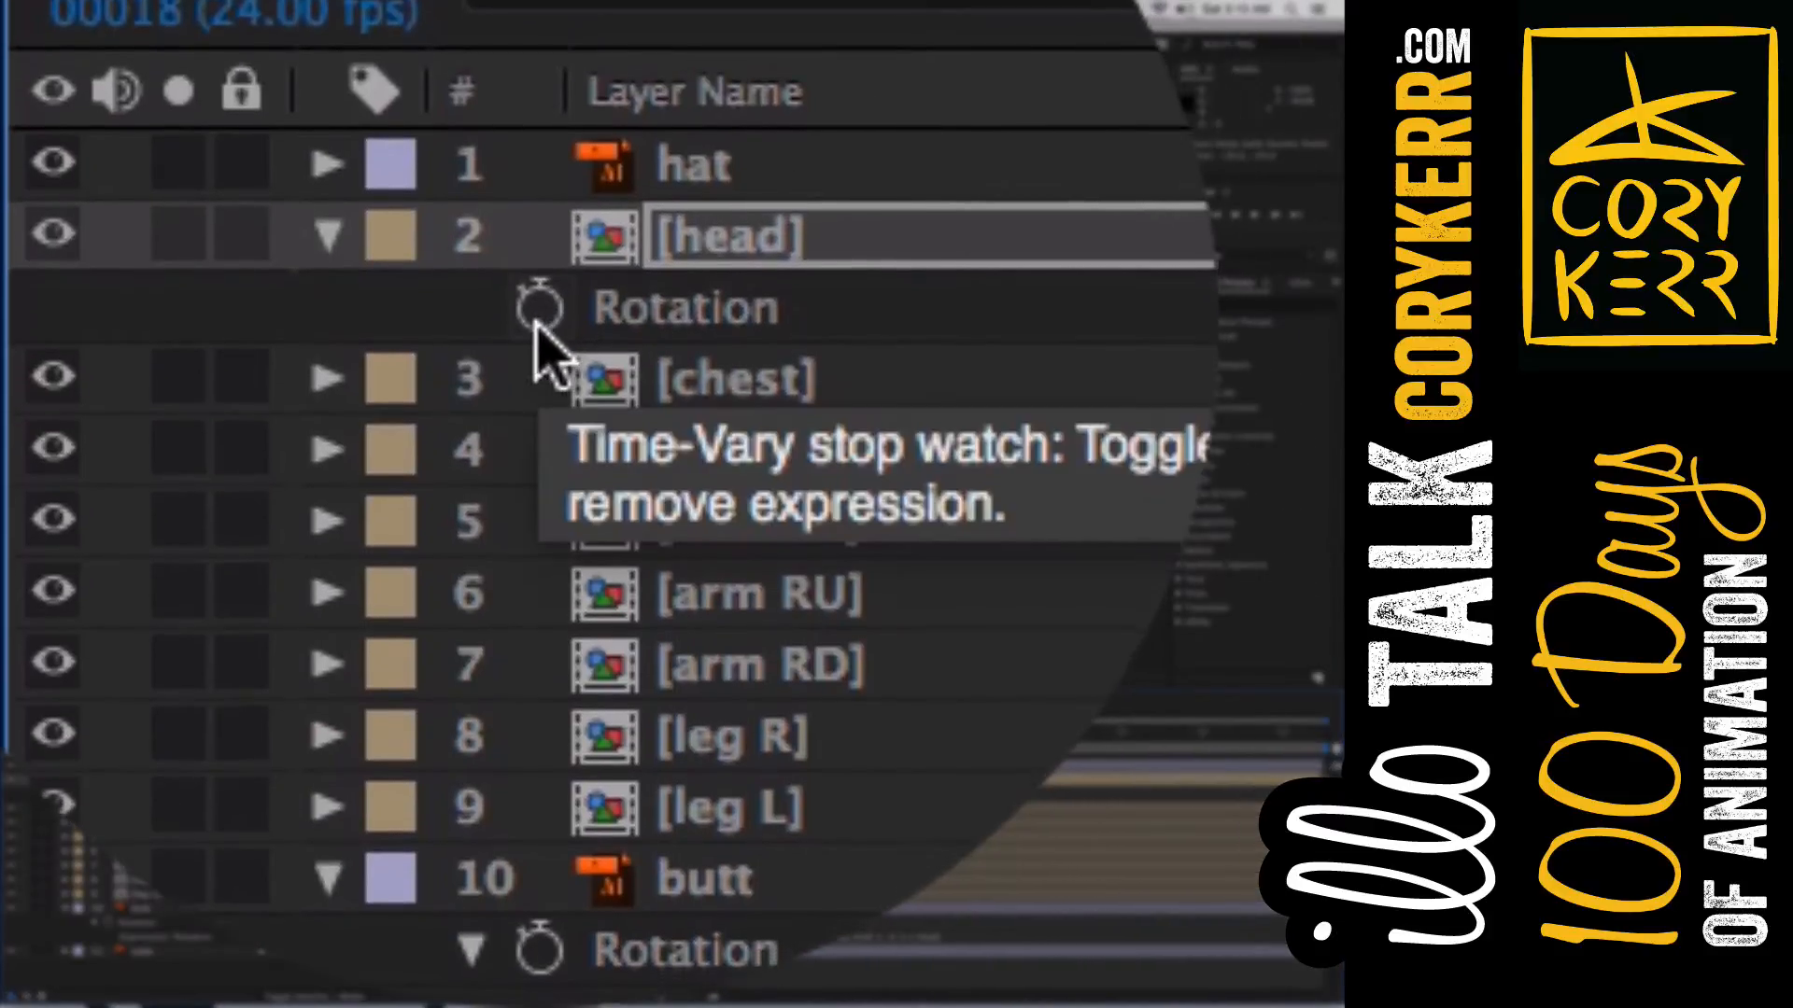
{"action": "left_click", "coordinate": [537, 316], "text": "alt"}
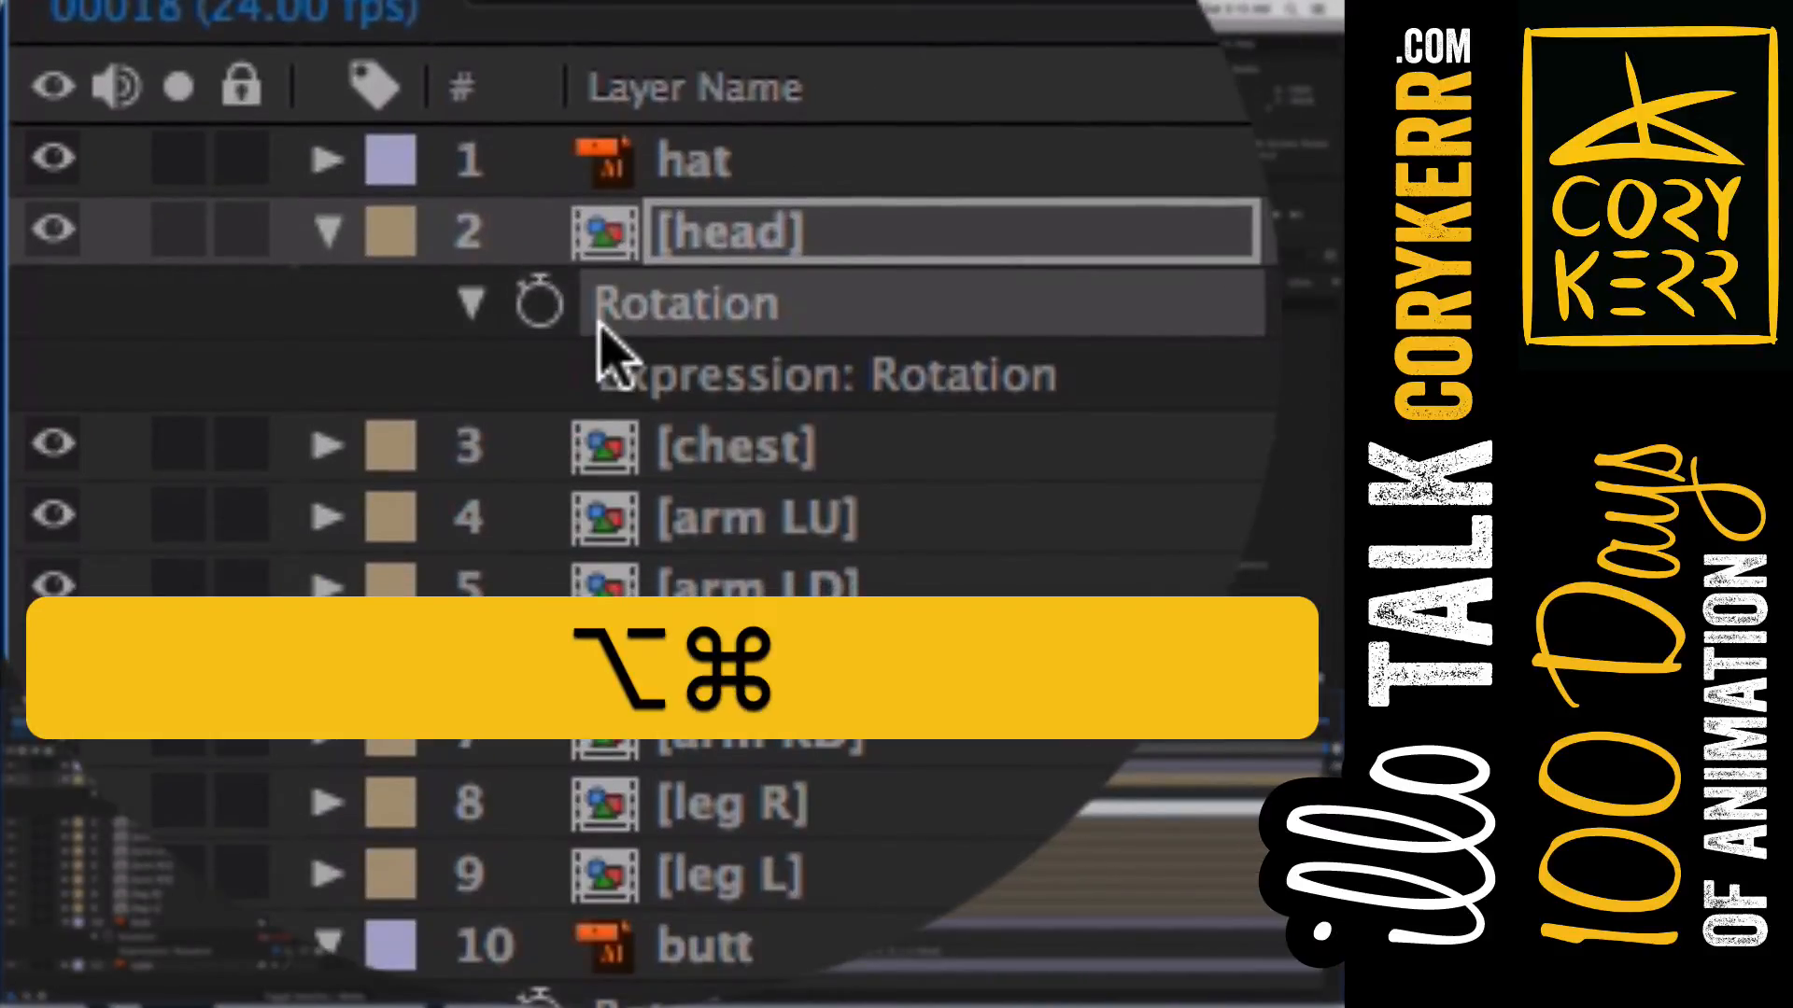
{"action": "type", "text": "wiggle(freq = 5, amp = 30, octaves = 1, amp_mult = .5, t = time)"}
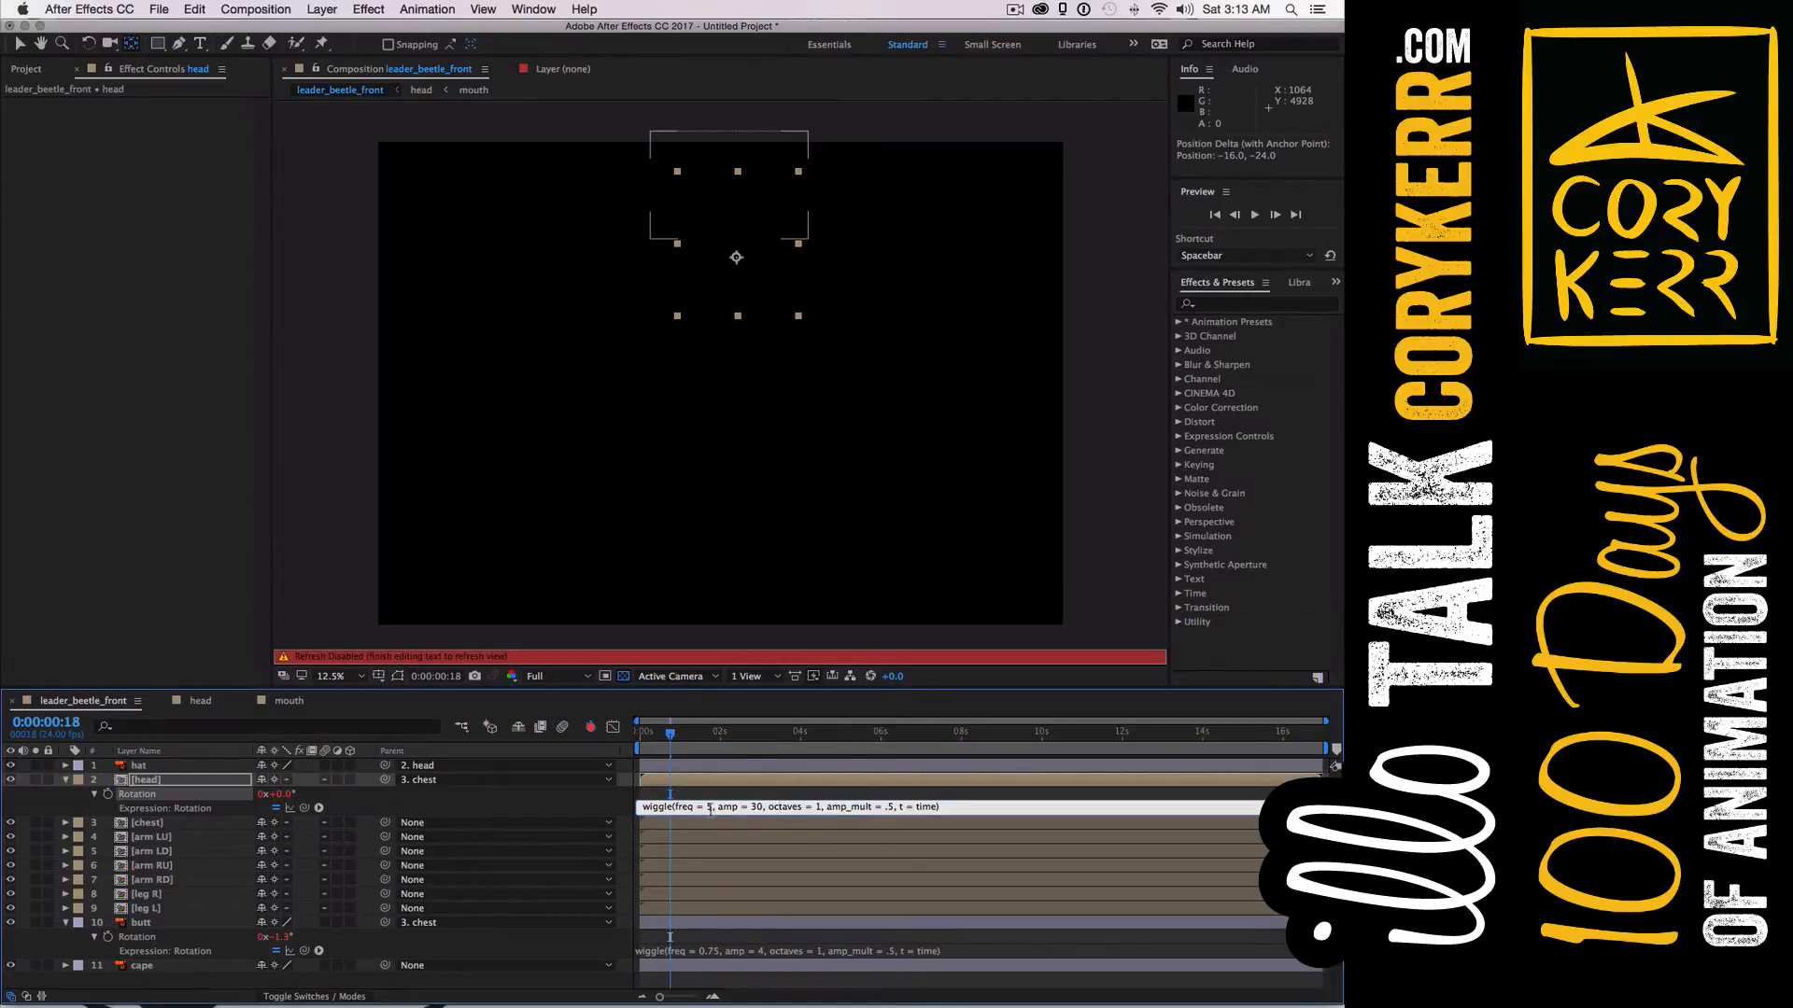
{"action": "type", "text": "1"}
{"action": "type", "text": "1"}
{"action": "left_click", "coordinate": [792, 792]}
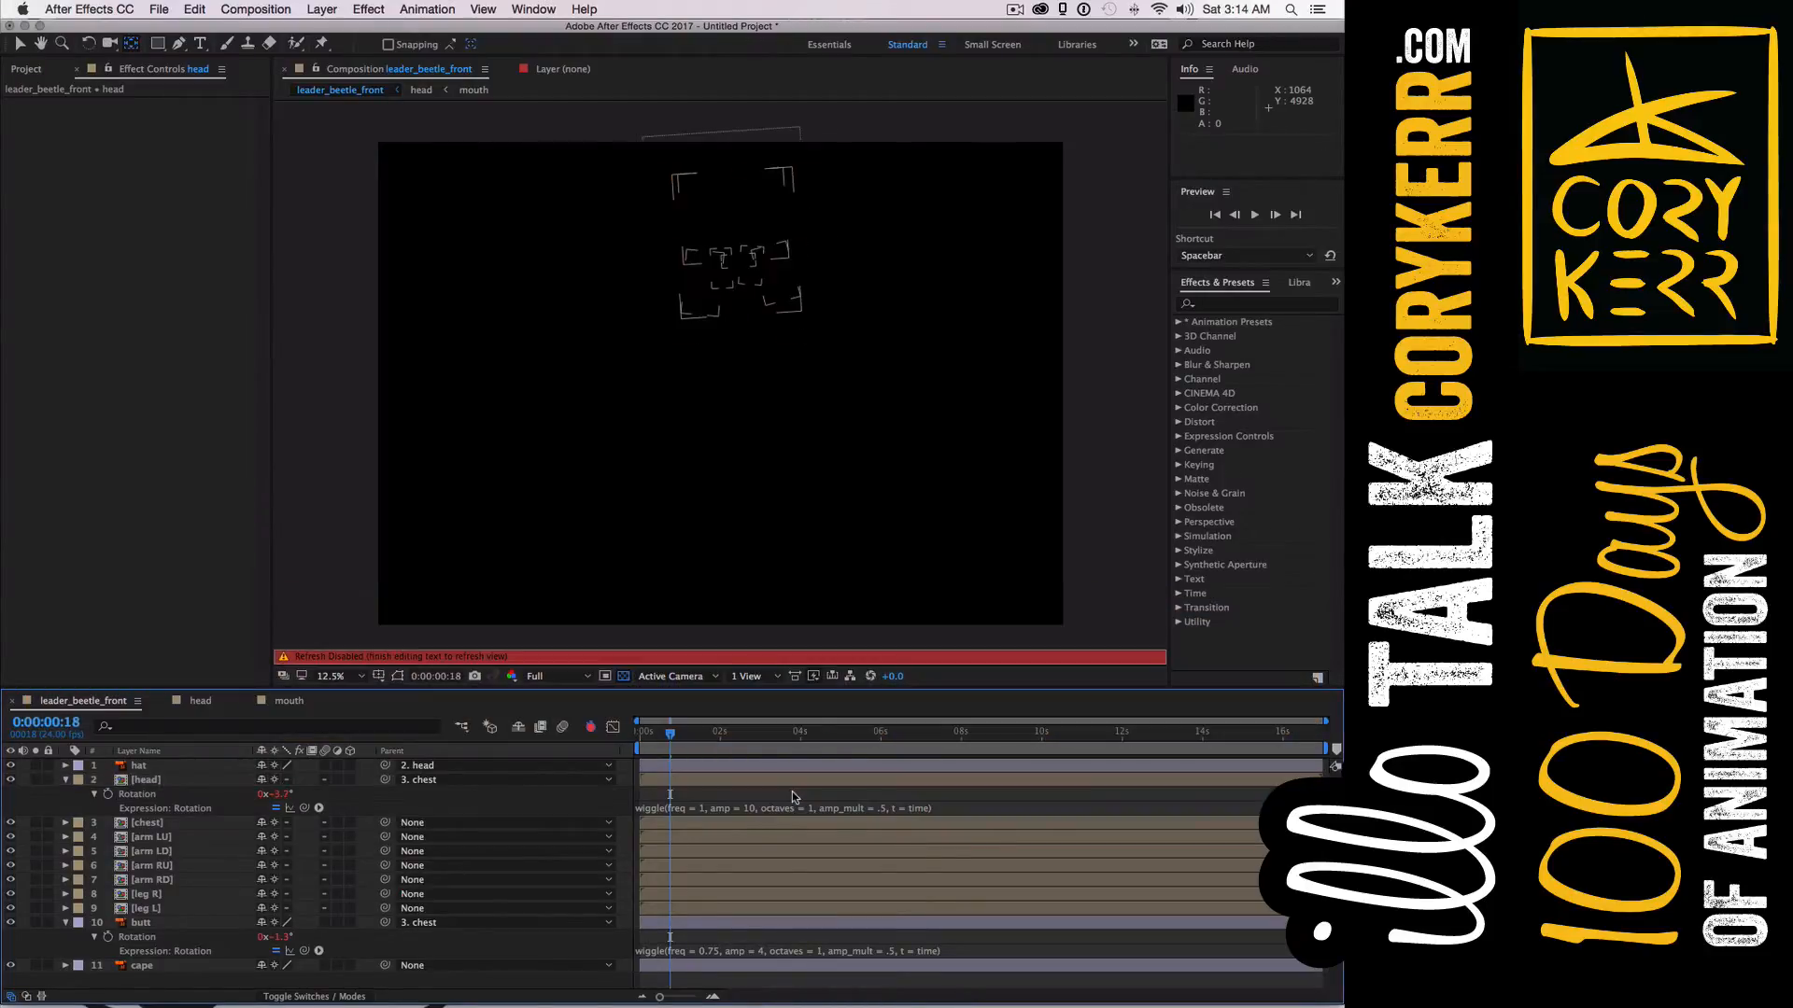
Preview the head and butt rotation wiggles together from the start of the composition
{"action": "left_click_drag", "start_coordinate": [671, 734], "coordinate": [637, 738]}
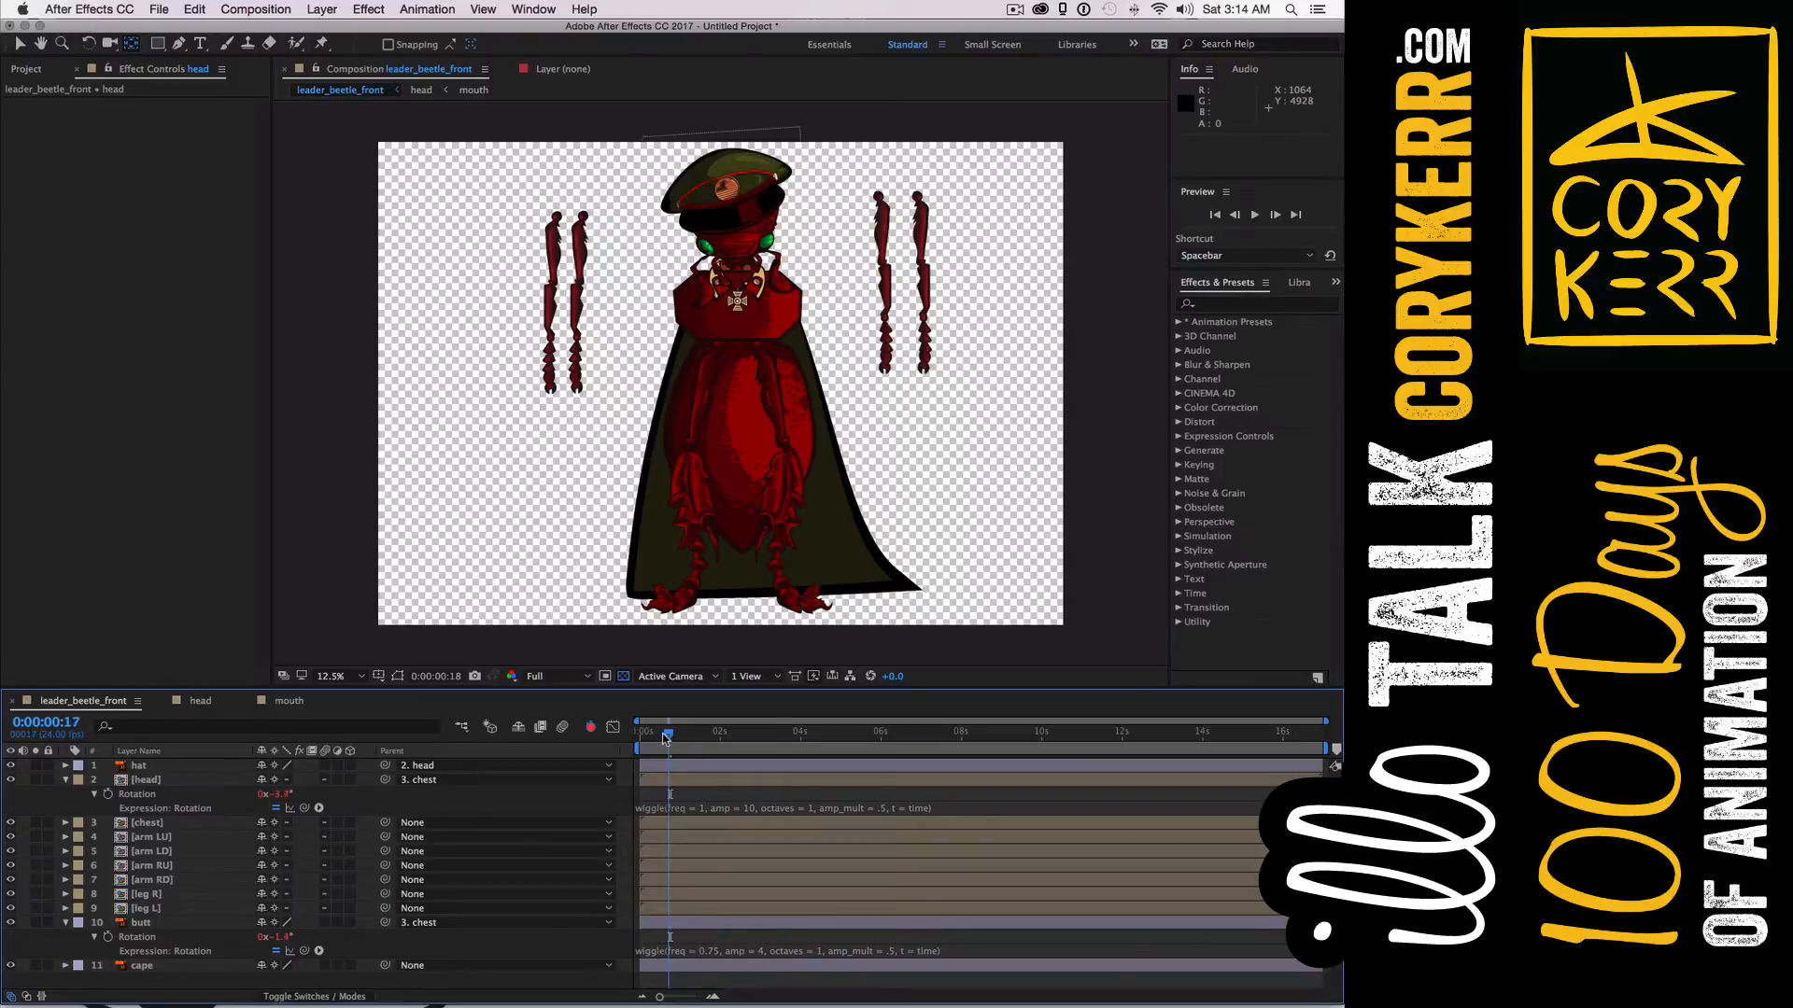
{"action": "key", "text": "space"}
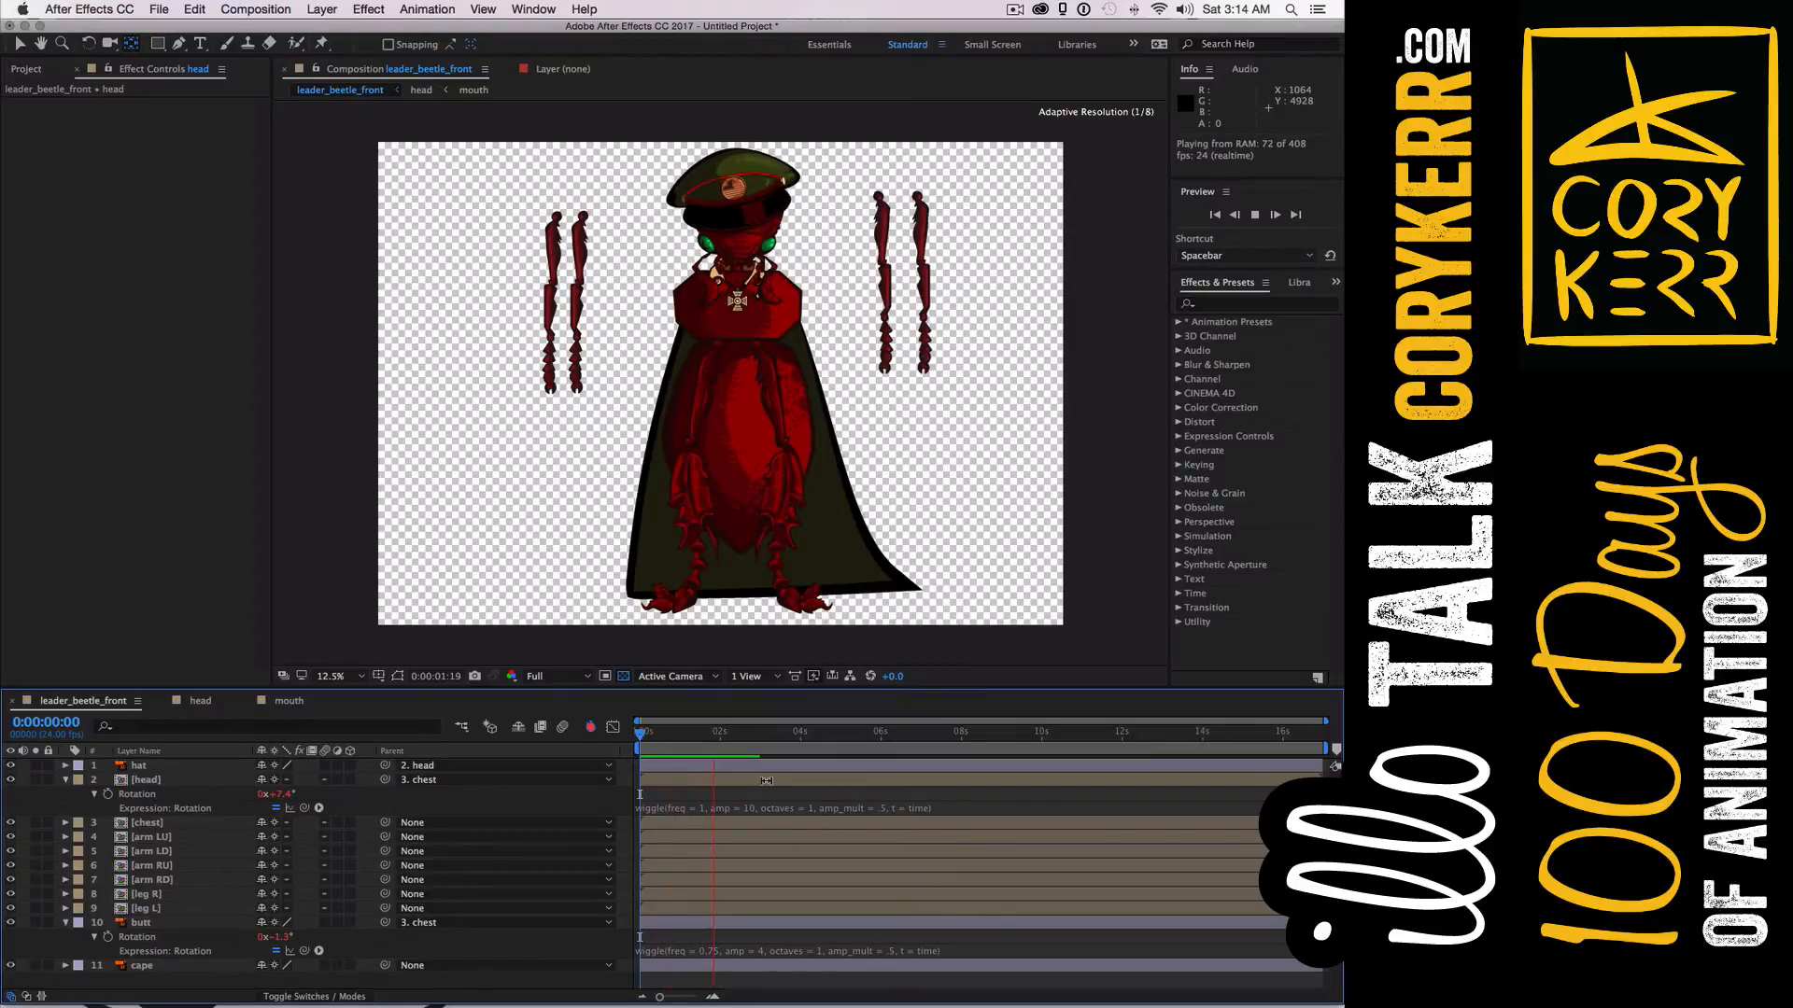
{"action": "key", "text": "space"}
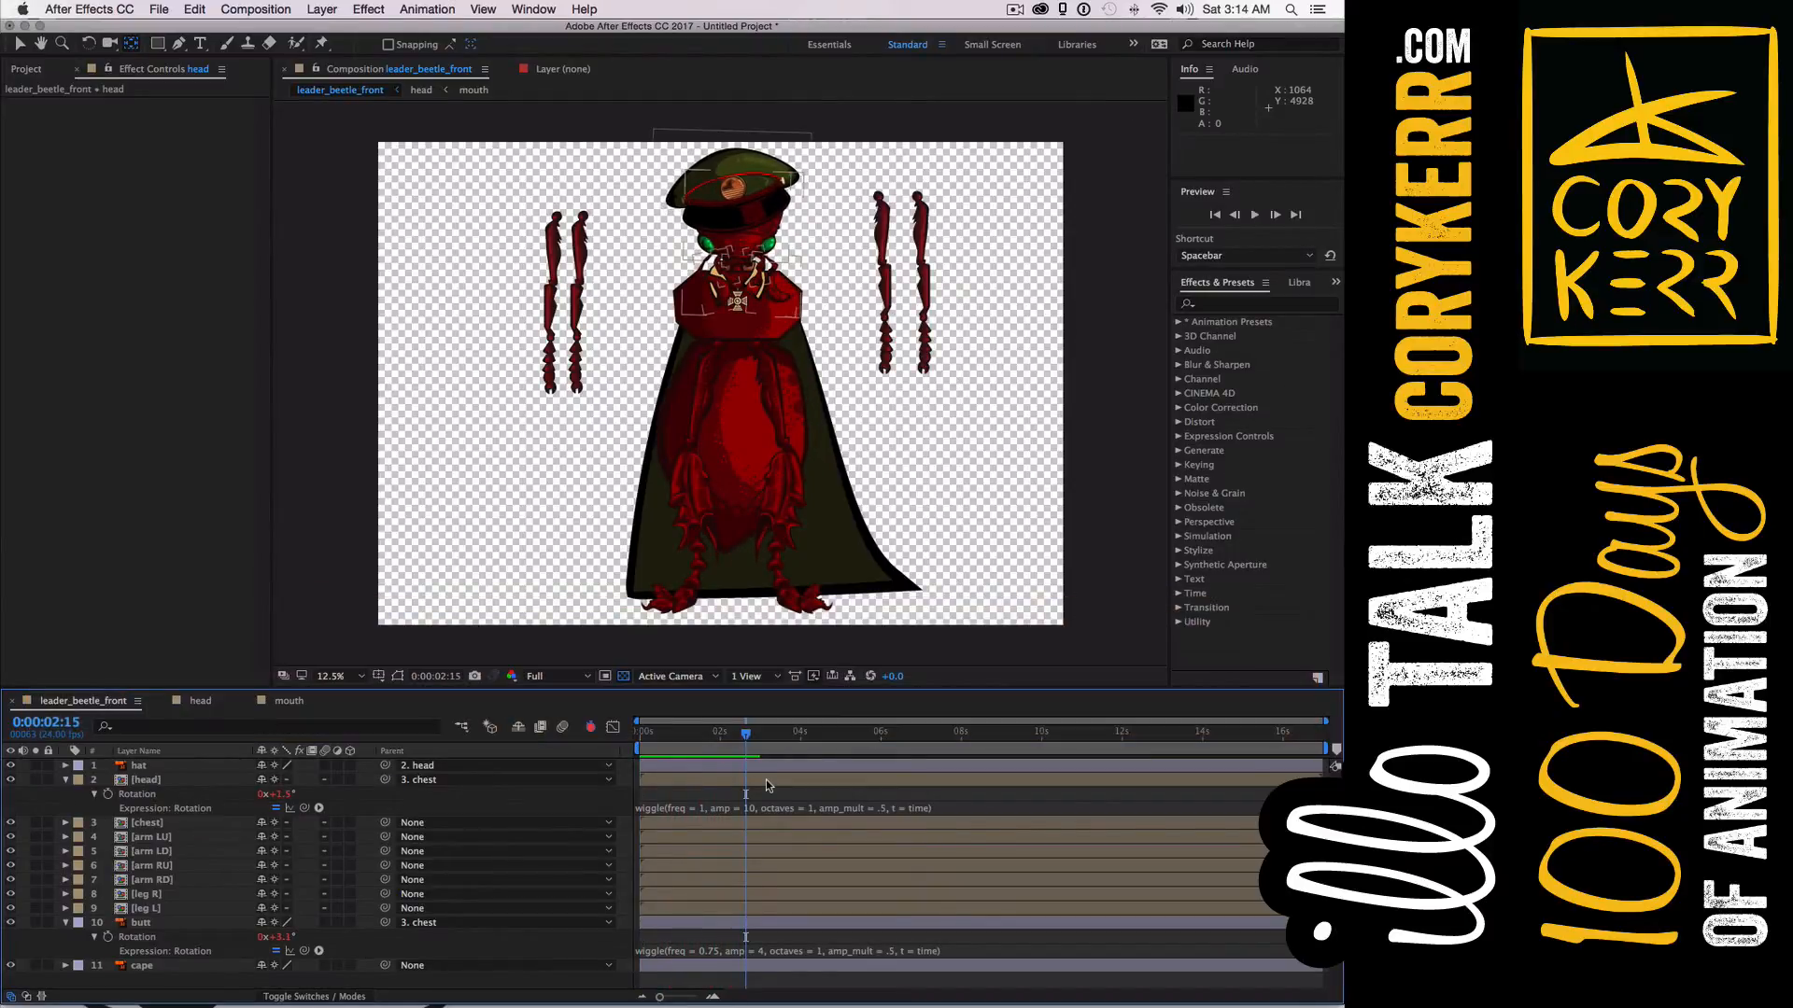
Move the leg R layer's anchor point to the top of that leg, at the chest's lower edge
{"action": "left_click", "coordinate": [771, 388]}
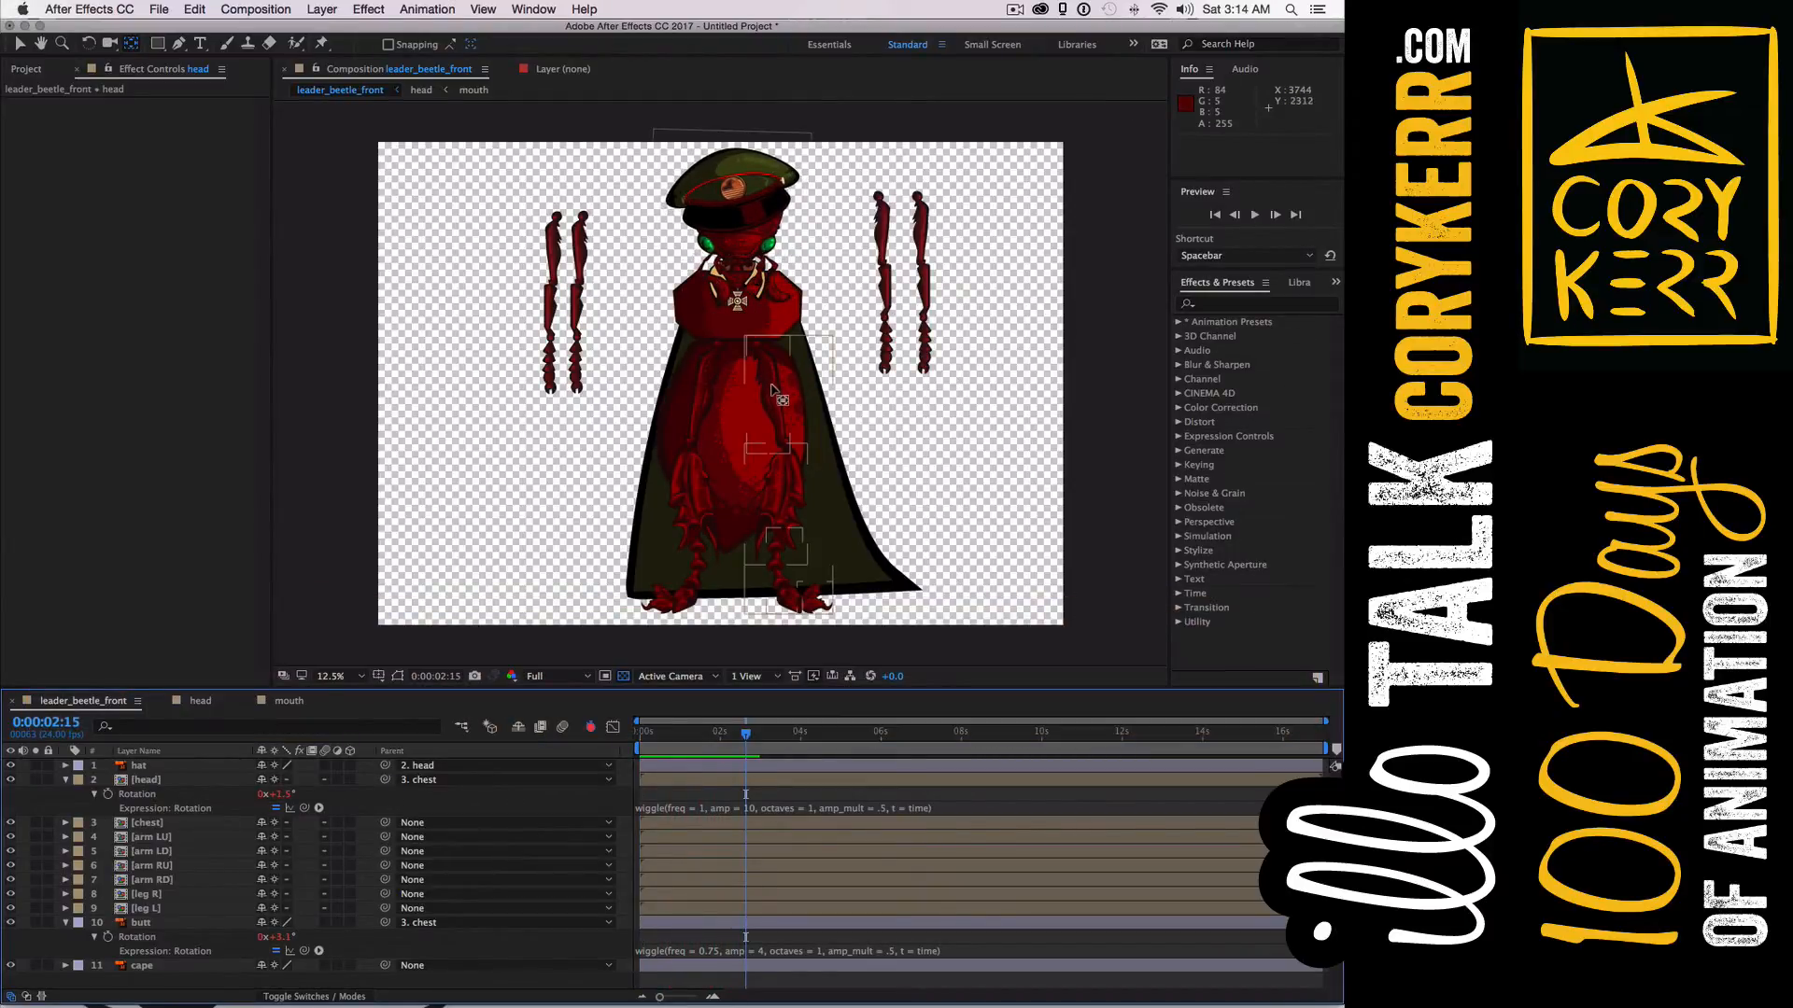
{"action": "left_click", "coordinate": [771, 388]}
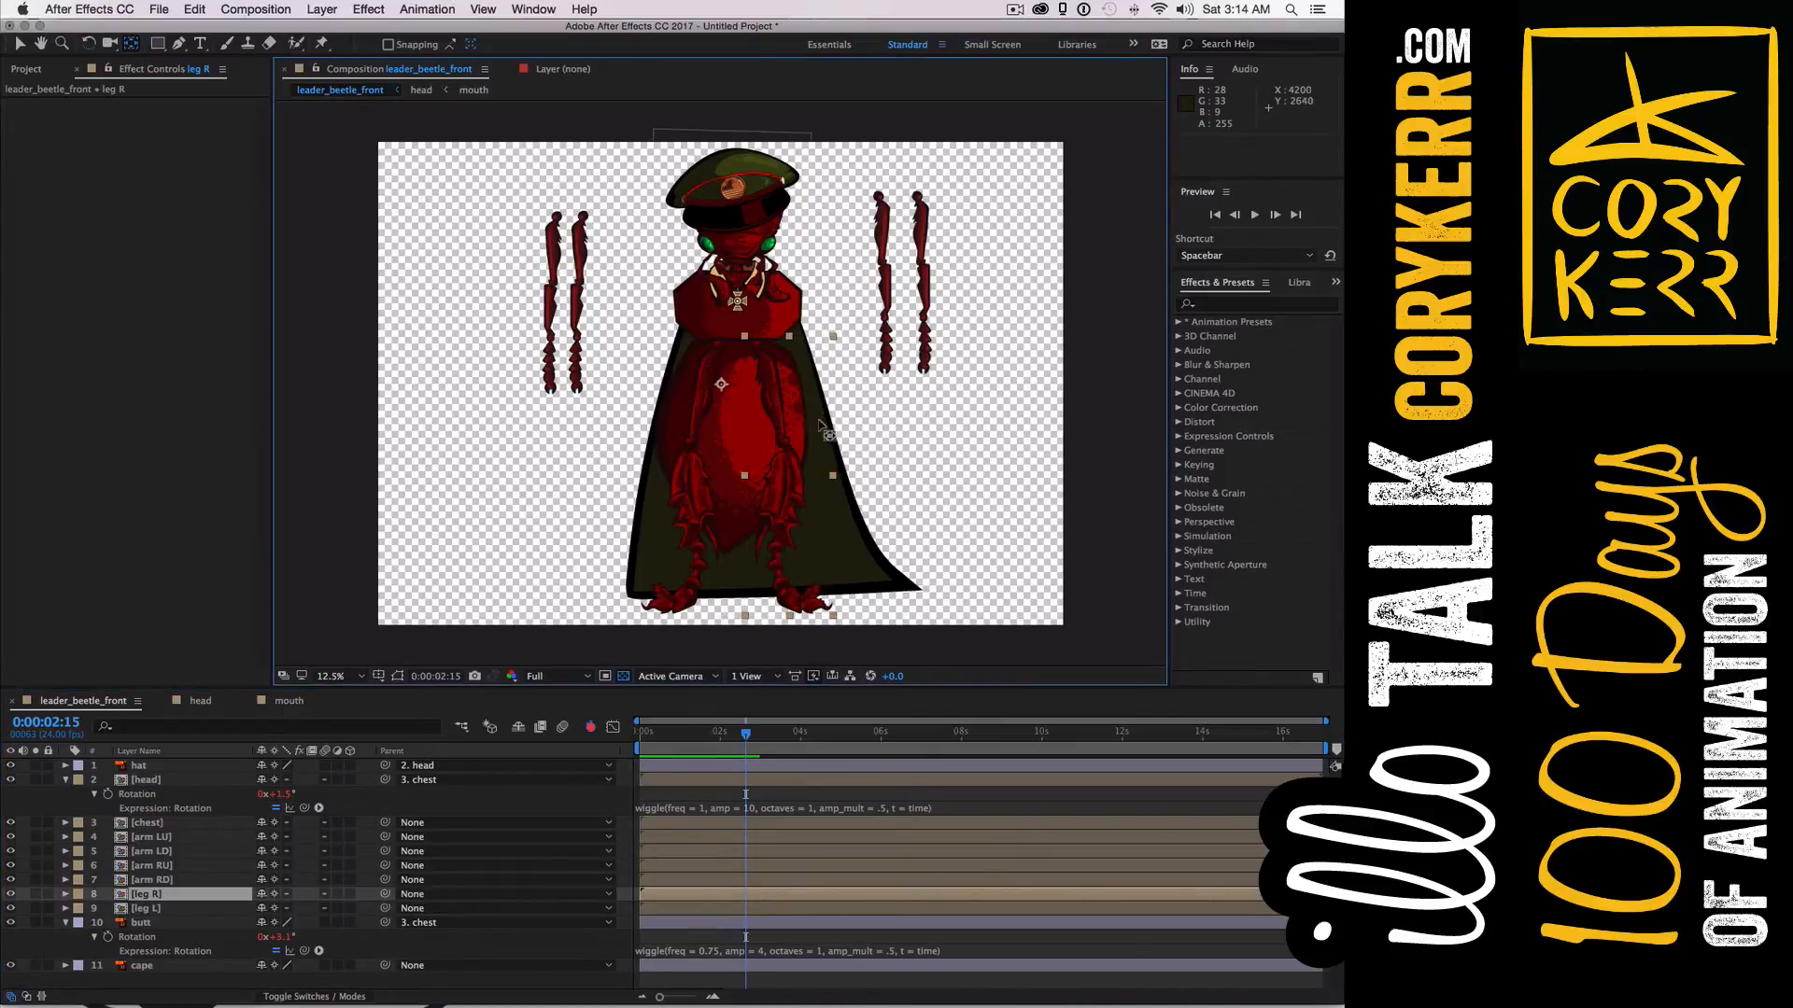
{"action": "key", "text": "v"}
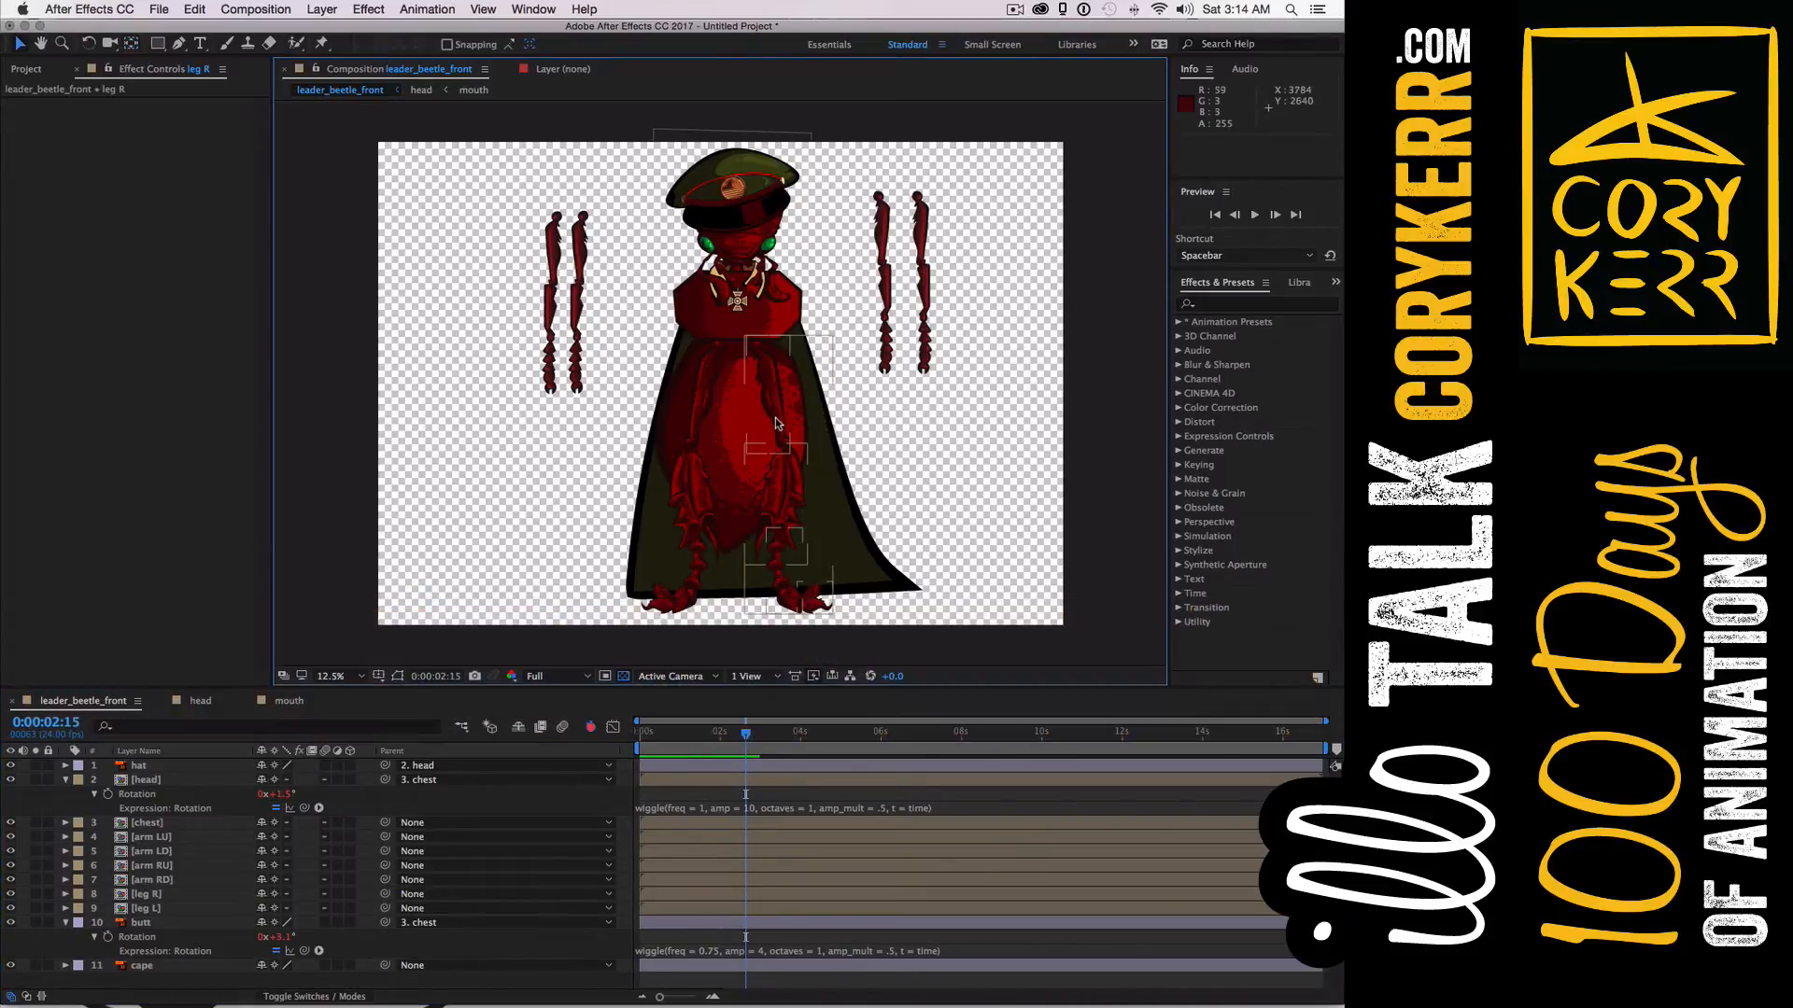
{"action": "key", "text": "shift"}
{"action": "left_click", "coordinate": [704, 419], "text": "shift"}
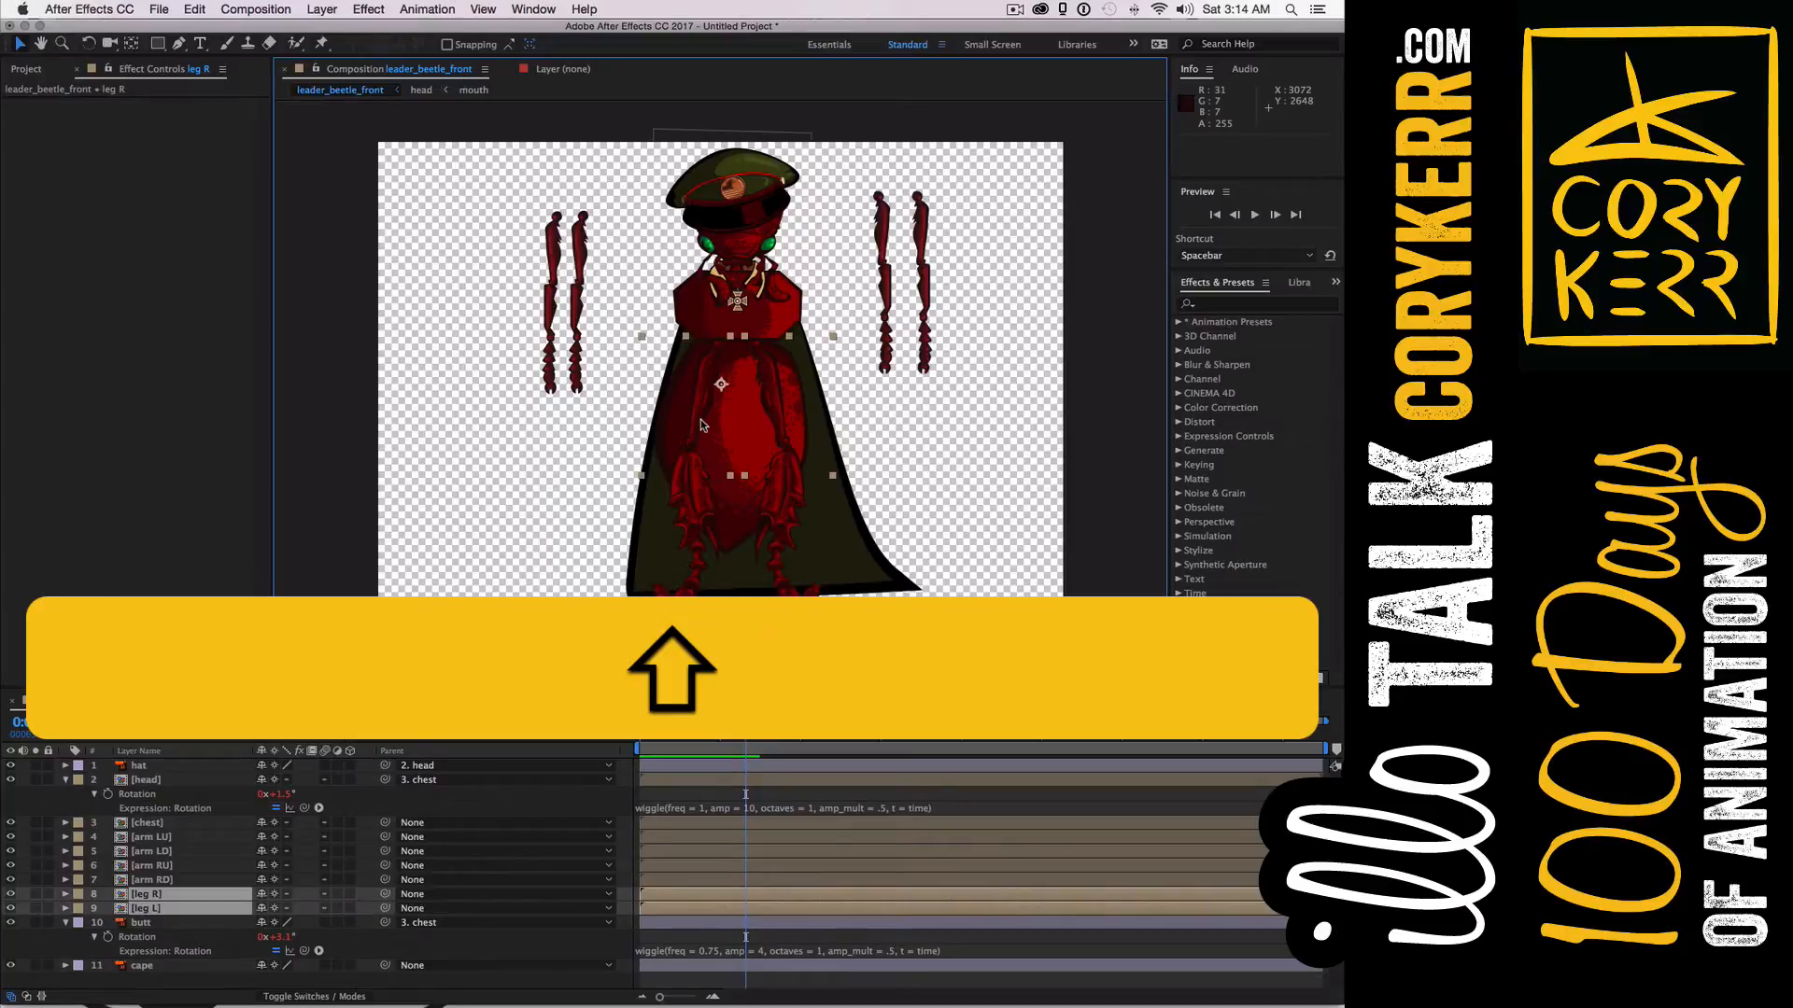
{"action": "left_click", "coordinate": [927, 440]}
{"action": "left_click", "coordinate": [780, 443]}
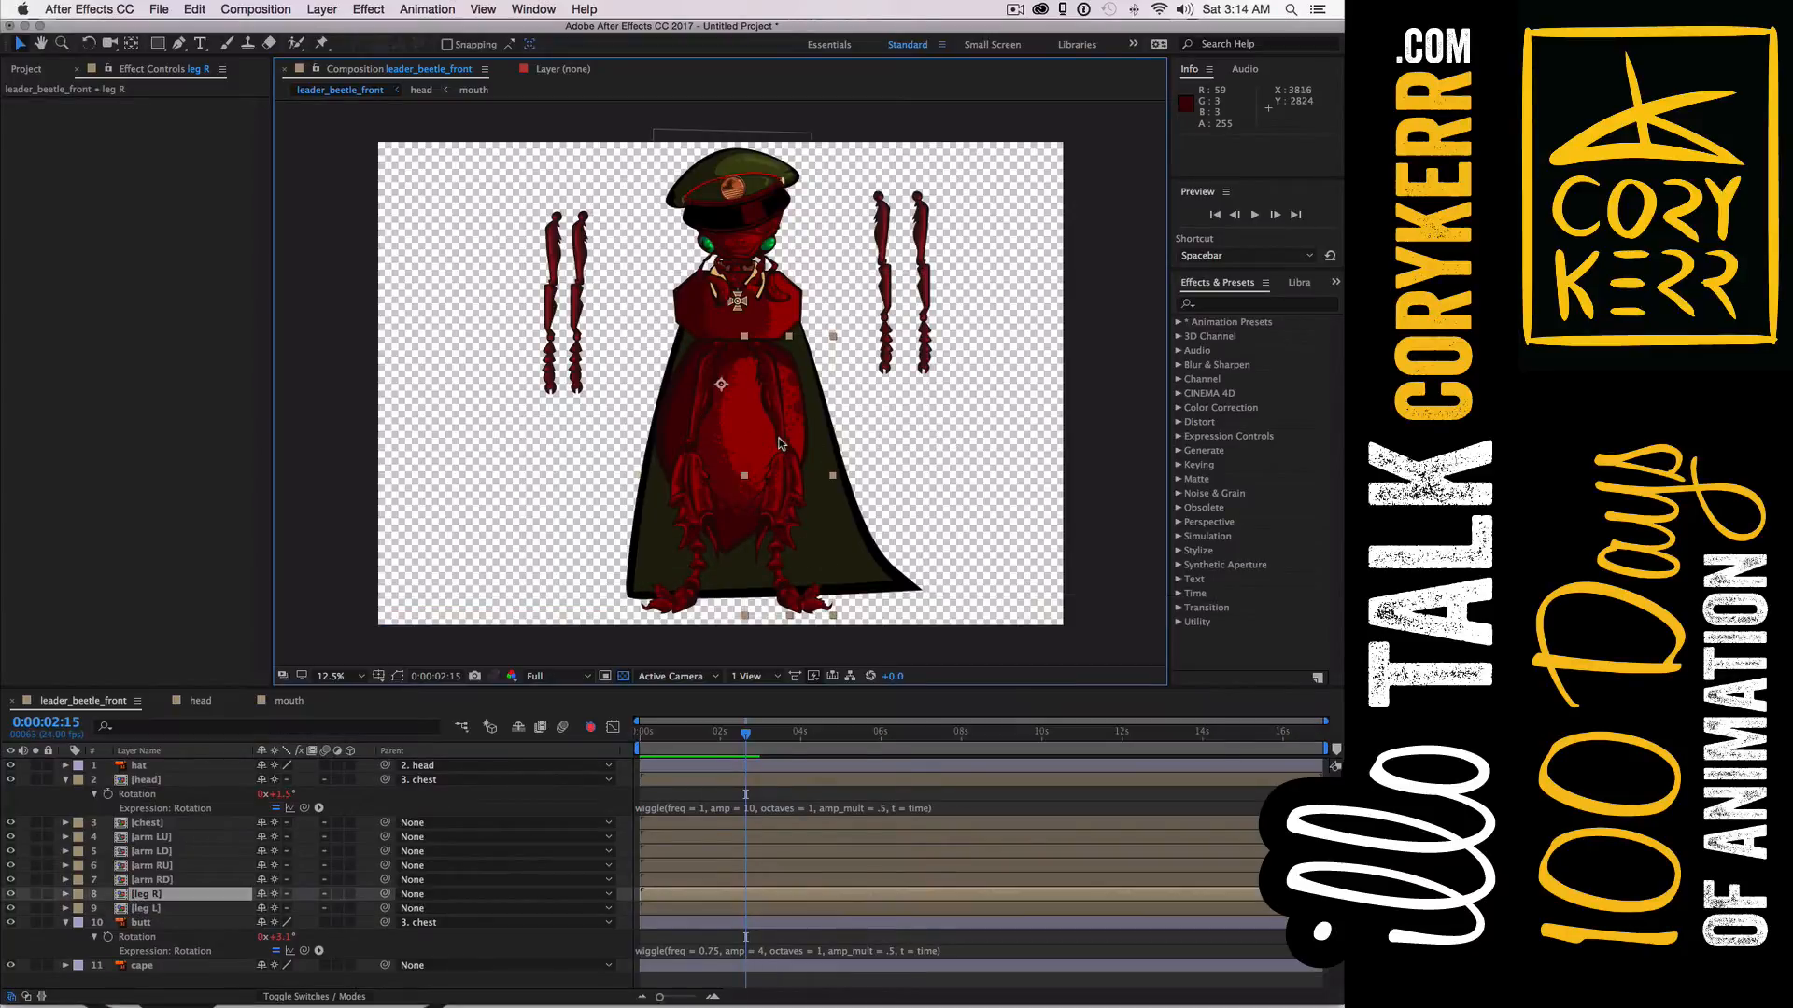
{"action": "key", "text": "y"}
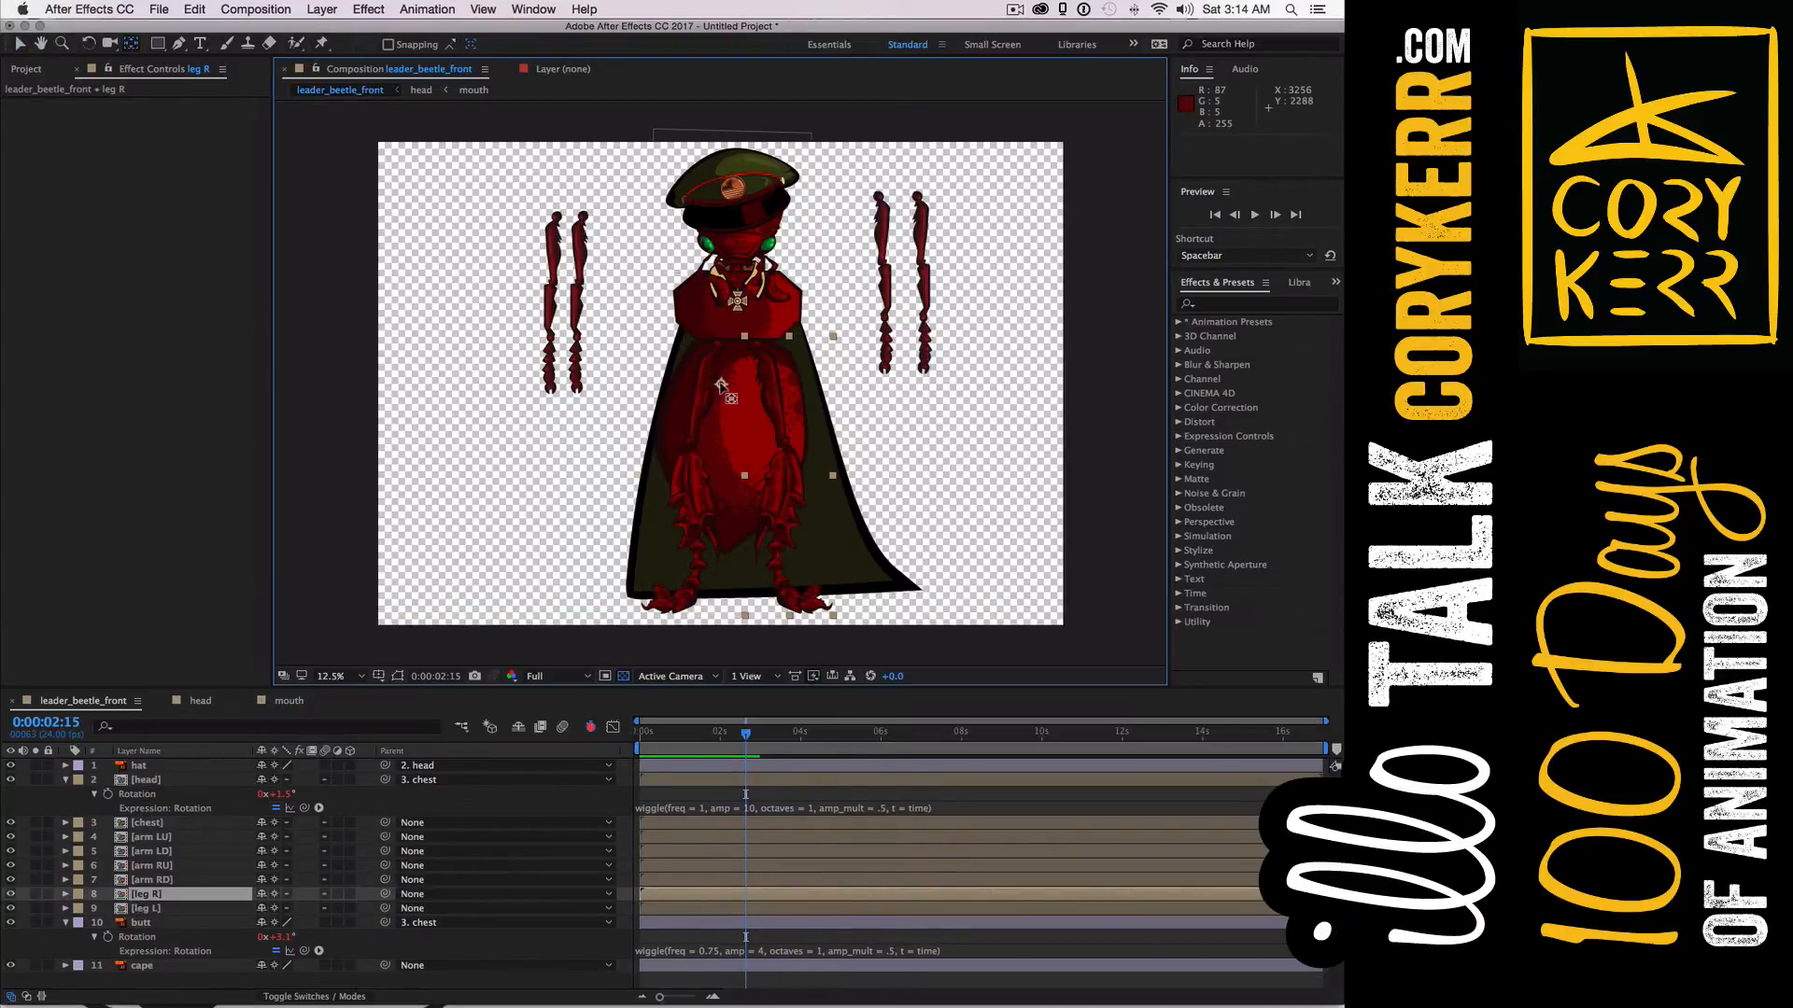
{"action": "left_click_drag", "start_coordinate": [728, 383], "coordinate": [752, 342]}
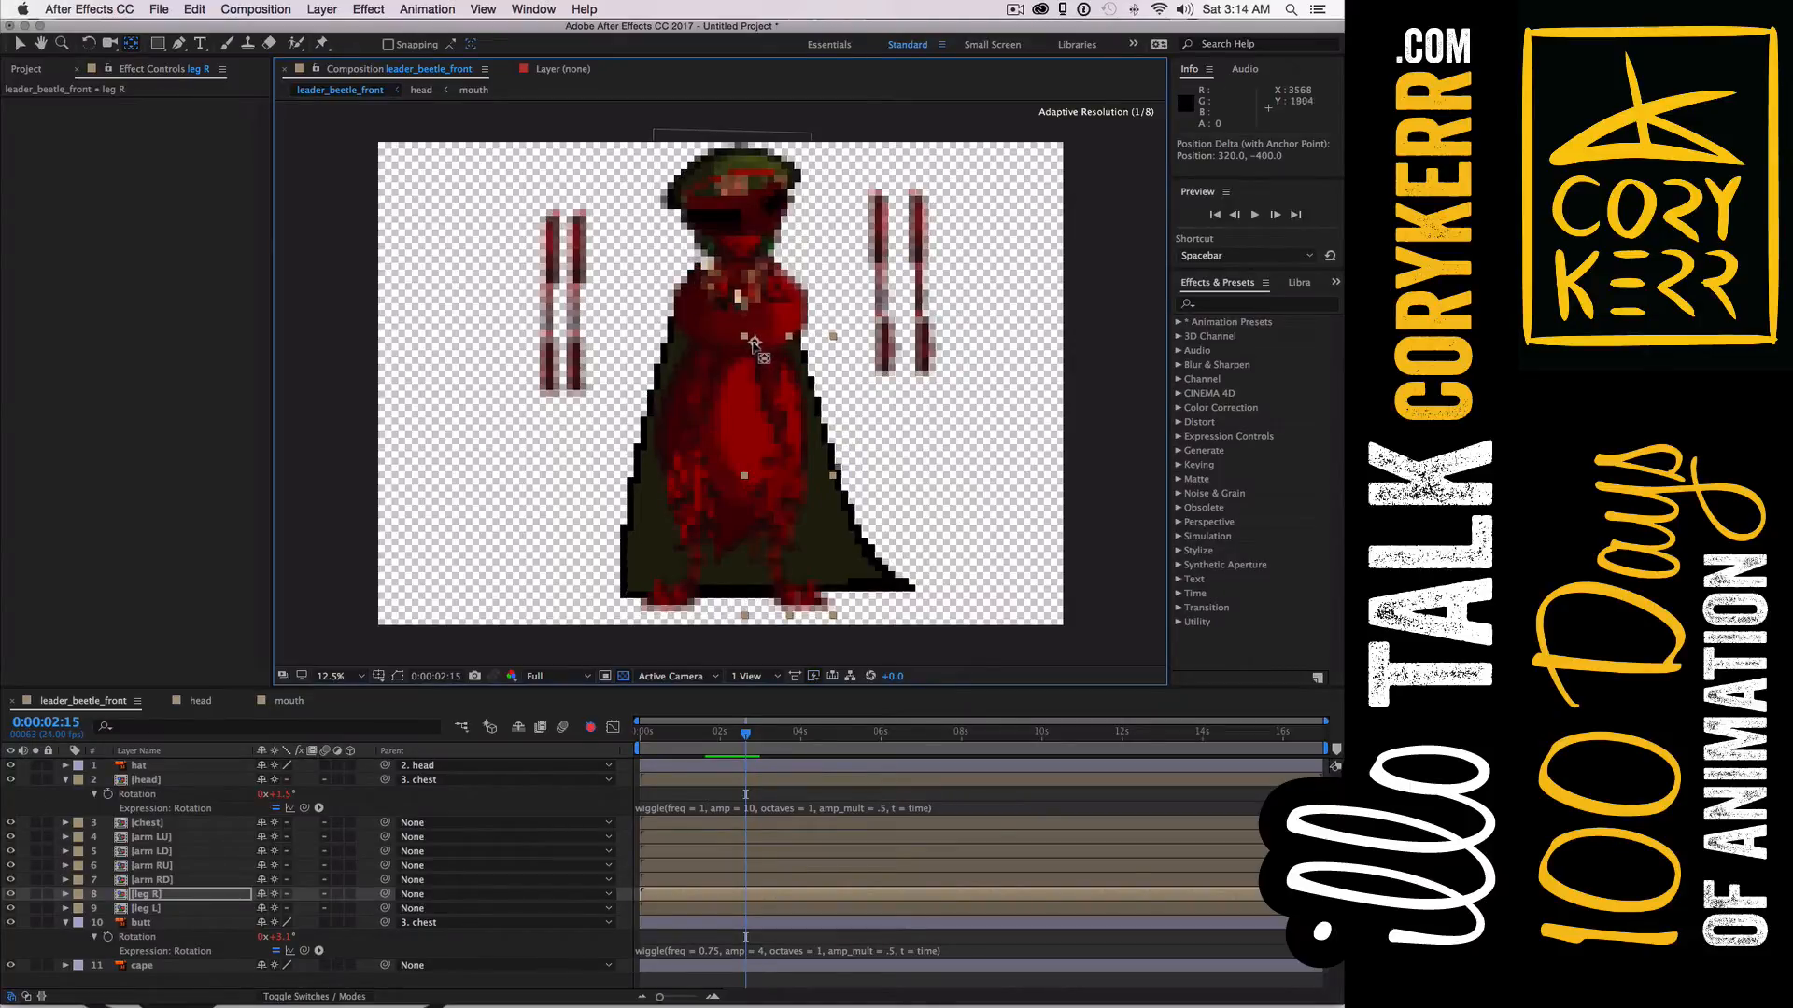
{"action": "key", "text": "v"}
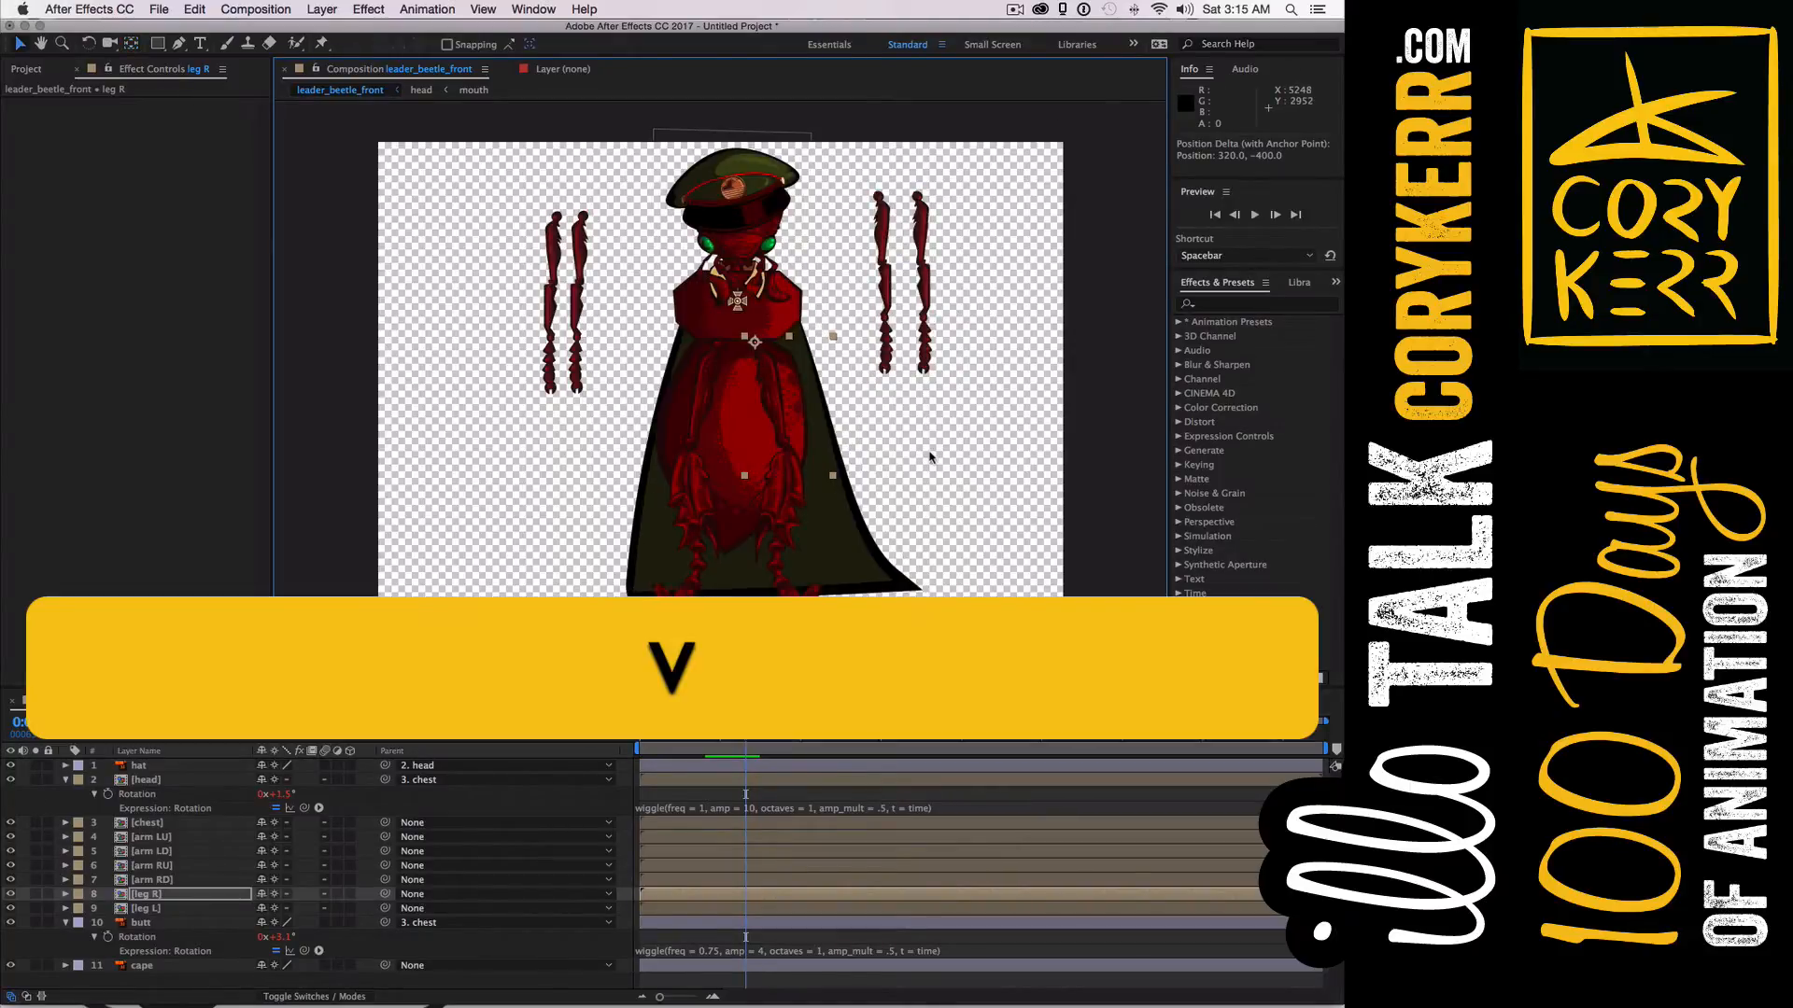
Move the leg L layer's anchor point to the top of that leg, just below the chest
{"action": "left_click", "coordinate": [930, 457]}
{"action": "left_click", "coordinate": [709, 418]}
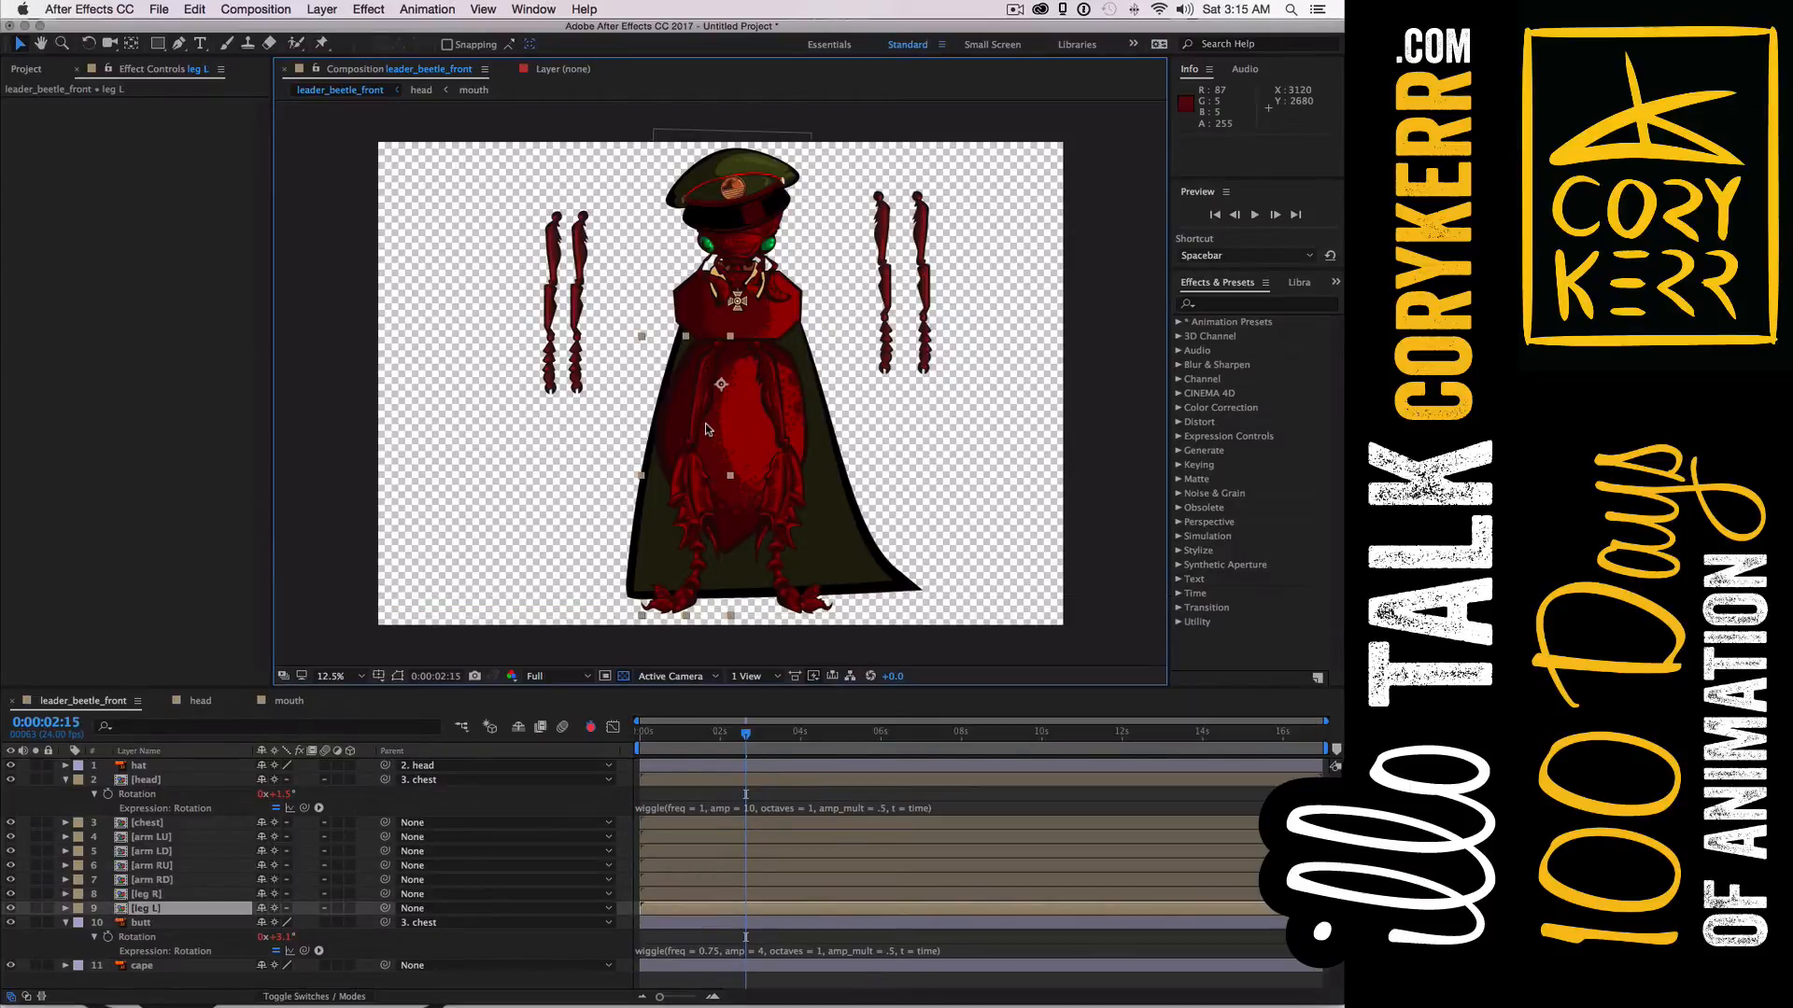
{"action": "key", "text": "y"}
{"action": "left_click_drag", "start_coordinate": [726, 392], "coordinate": [720, 341]}
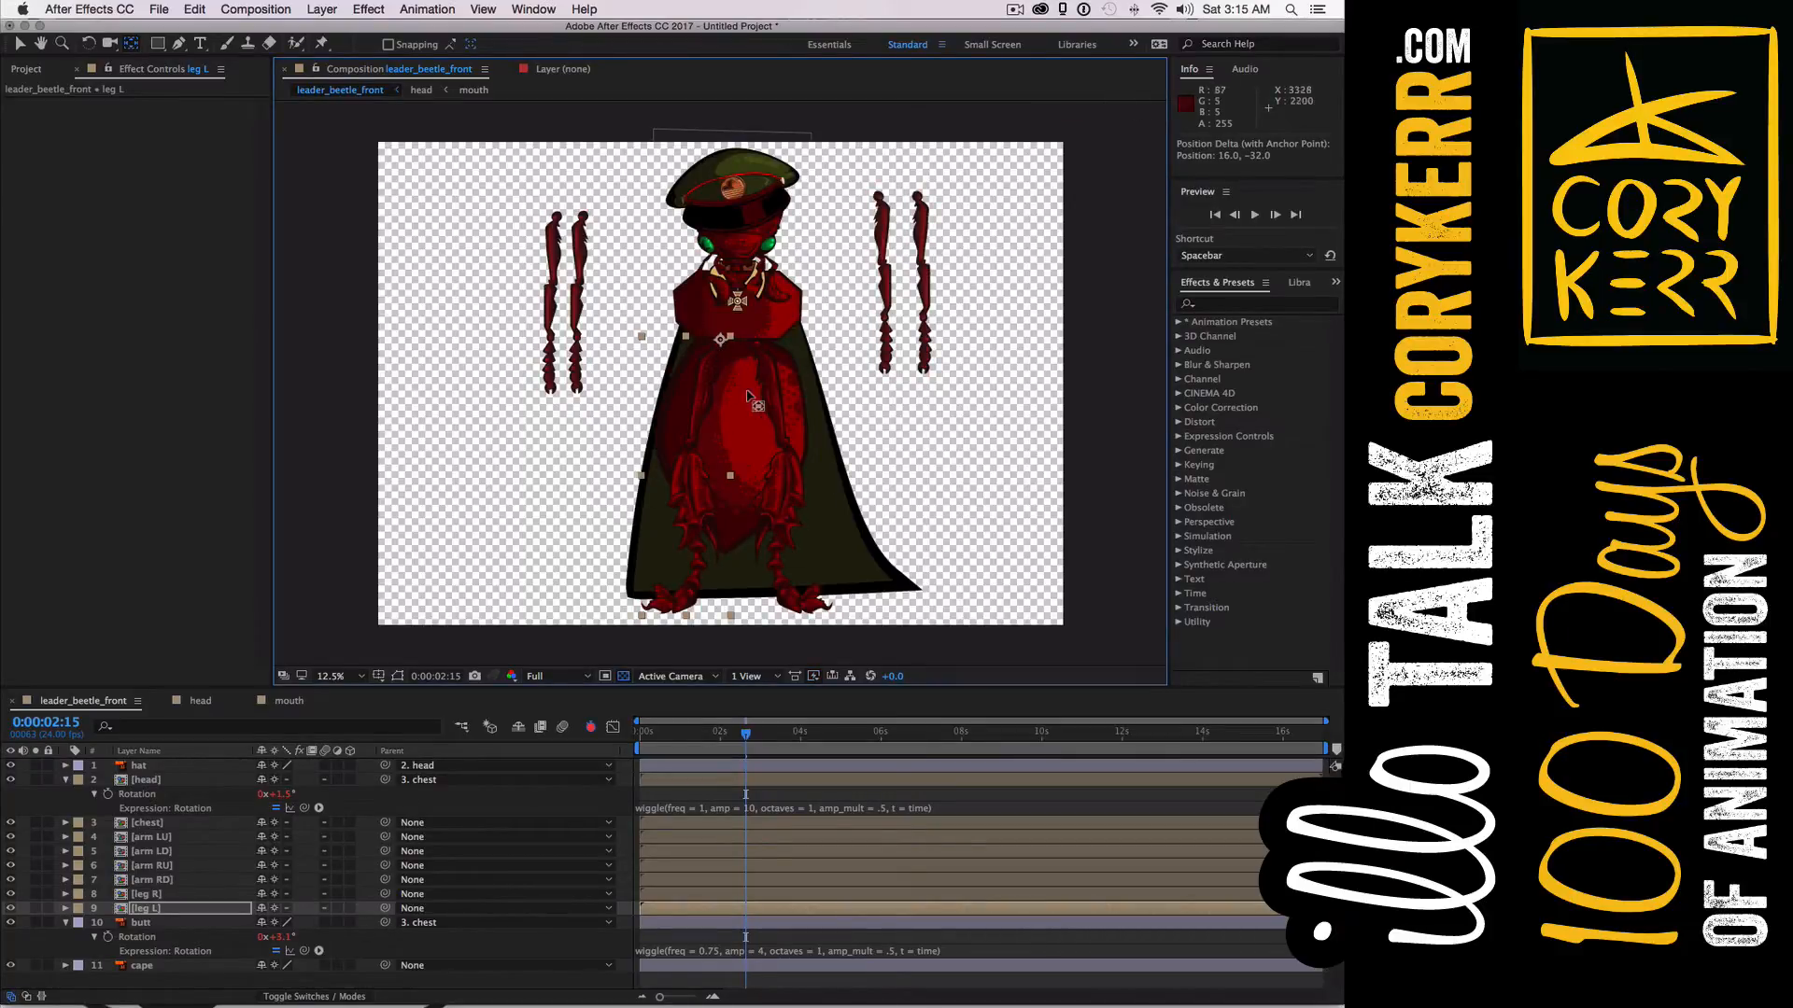
{"action": "key", "text": "v"}
Parent both the leg R and leg L layers to the chest layer
{"action": "left_click", "coordinate": [782, 479]}
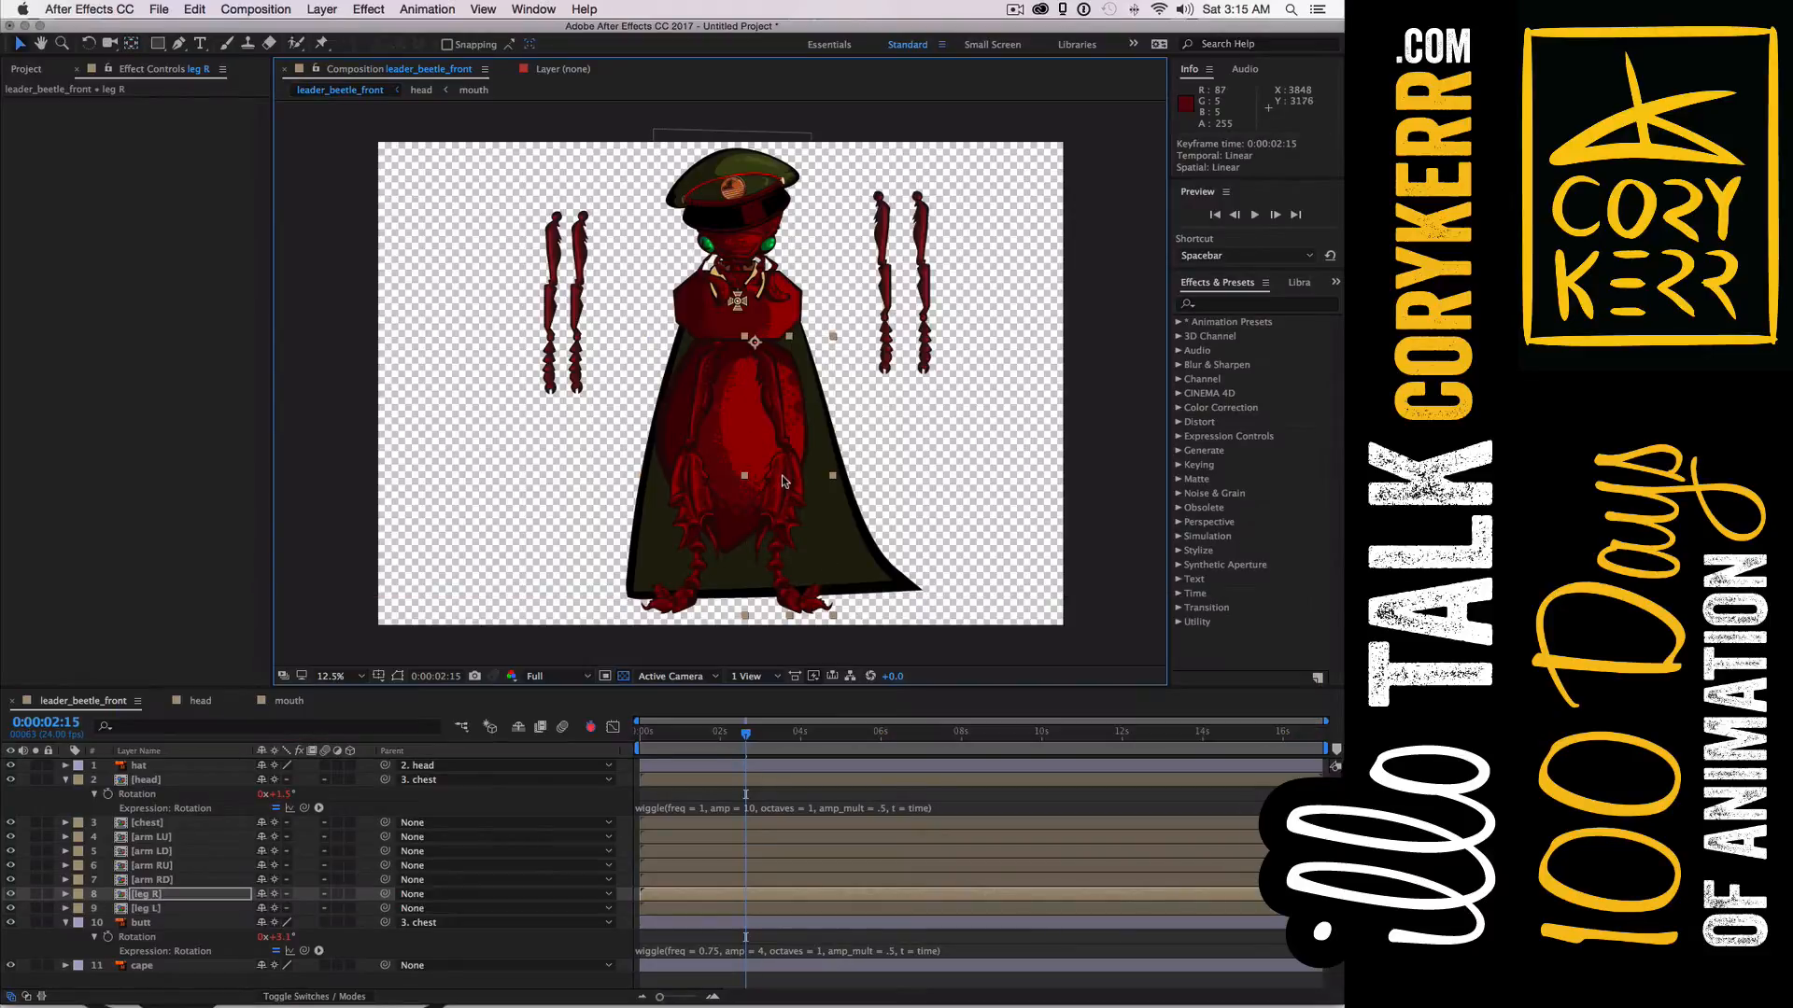
{"action": "left_click", "coordinate": [689, 493], "text": "shift"}
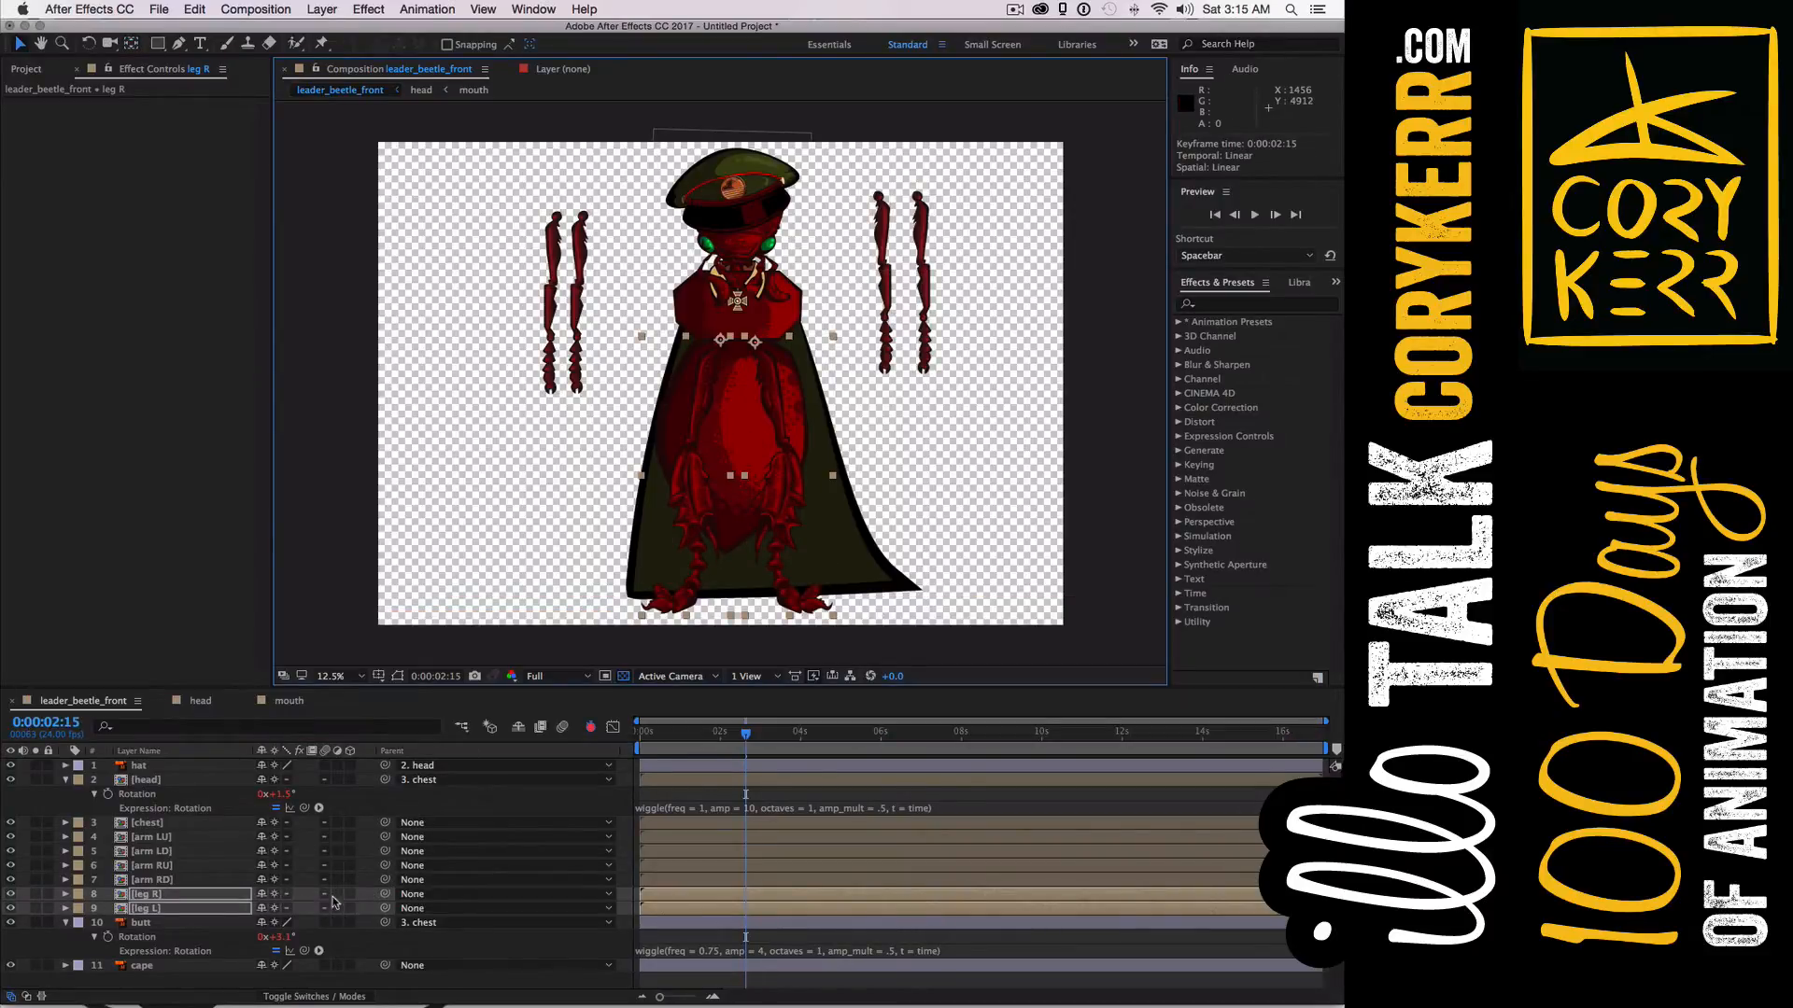
{"action": "left_click_drag", "start_coordinate": [384, 899], "coordinate": [195, 826]}
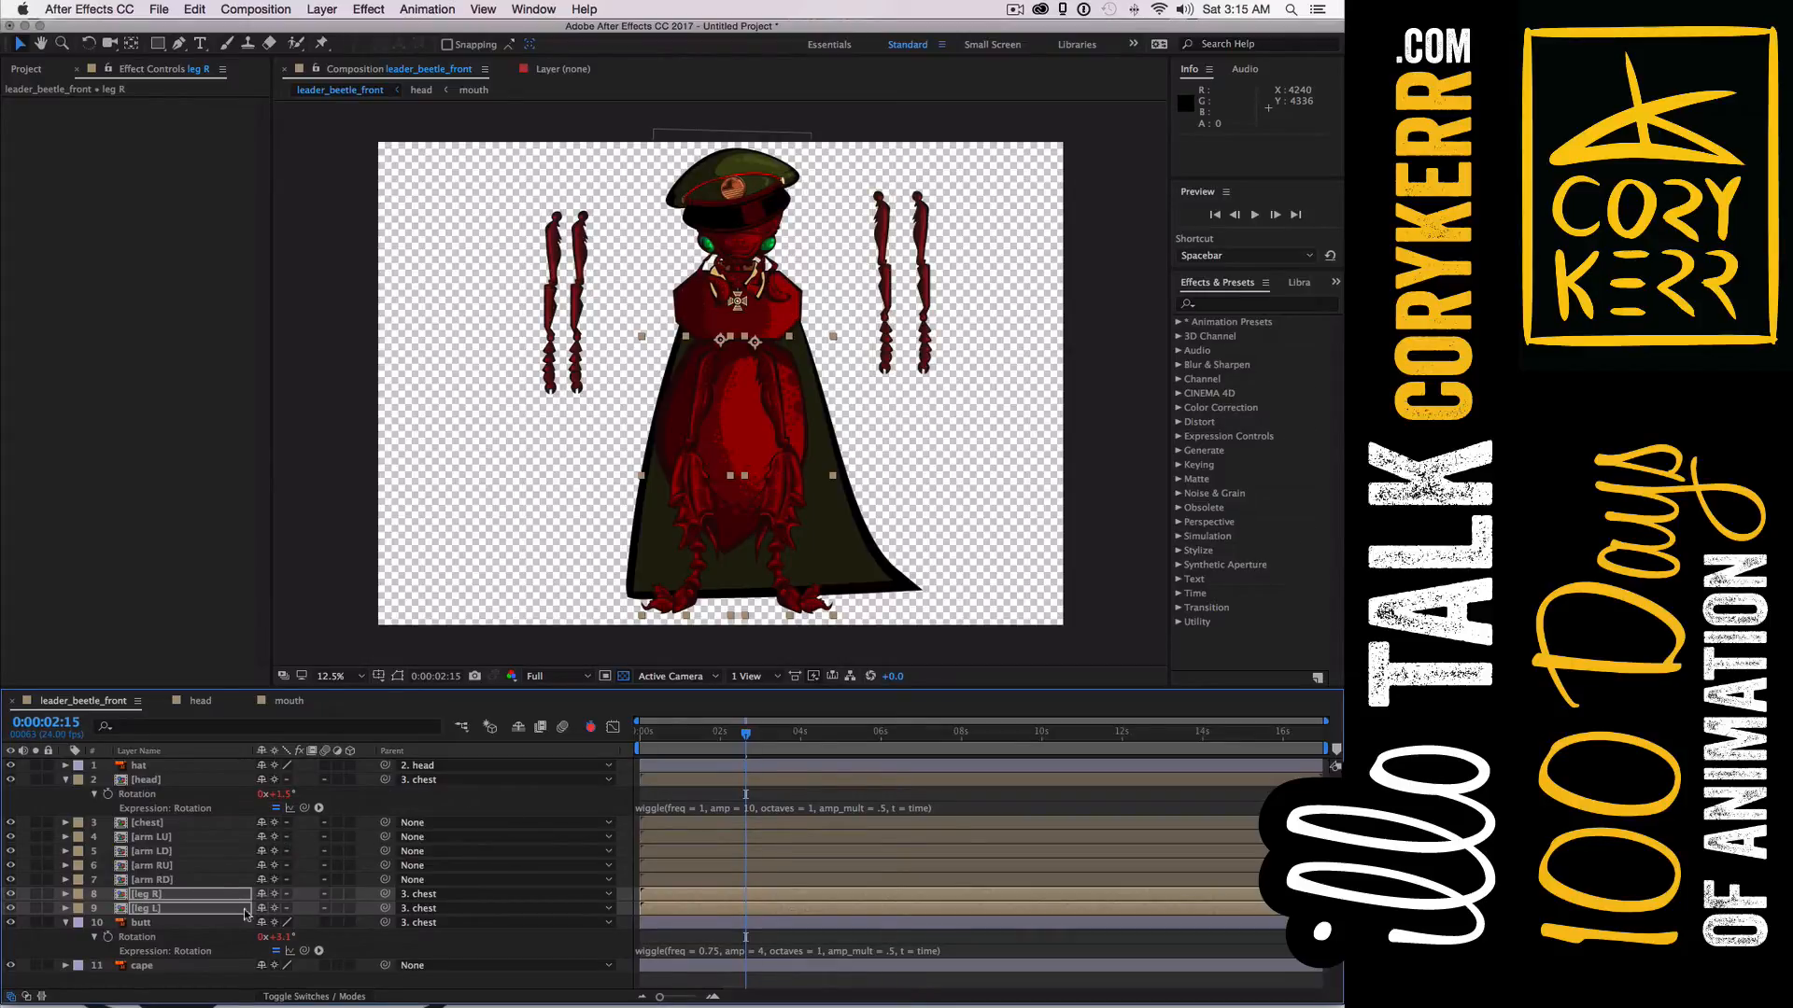
Add a new null object to the leader_beetle_front composition
{"action": "right_click", "coordinate": [229, 979]}
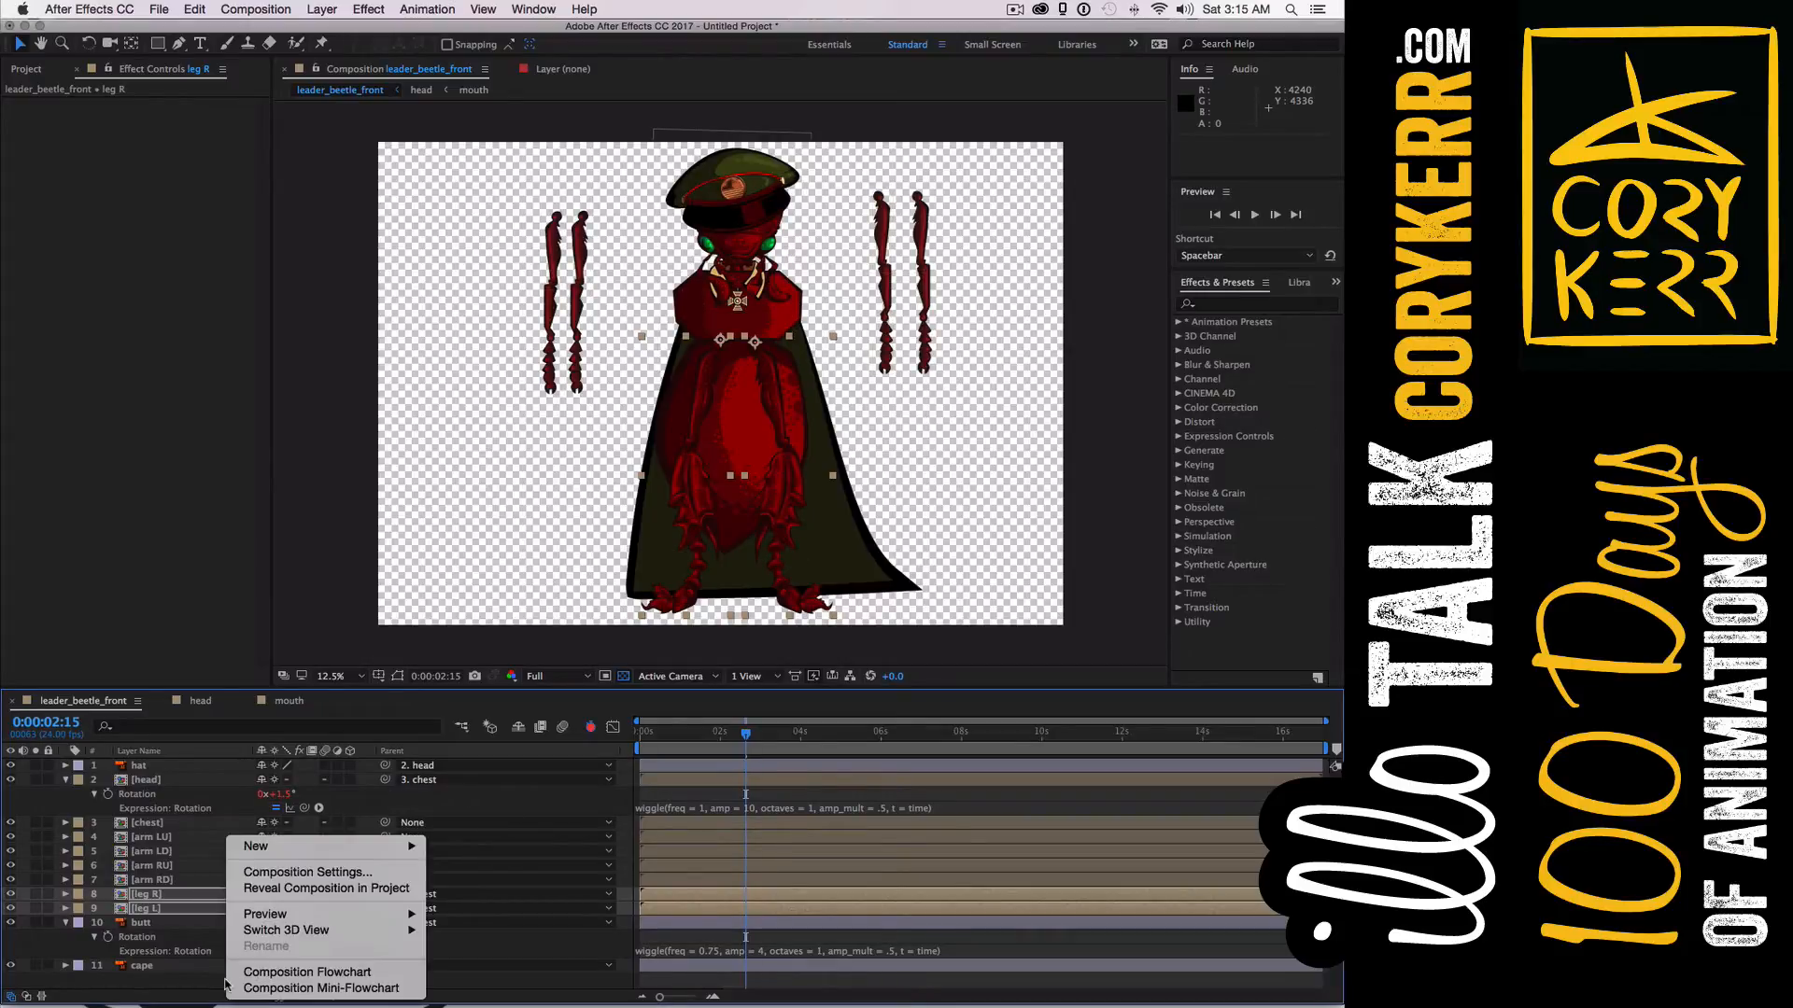
{"action": "mouse_move", "coordinate": [305, 849]}
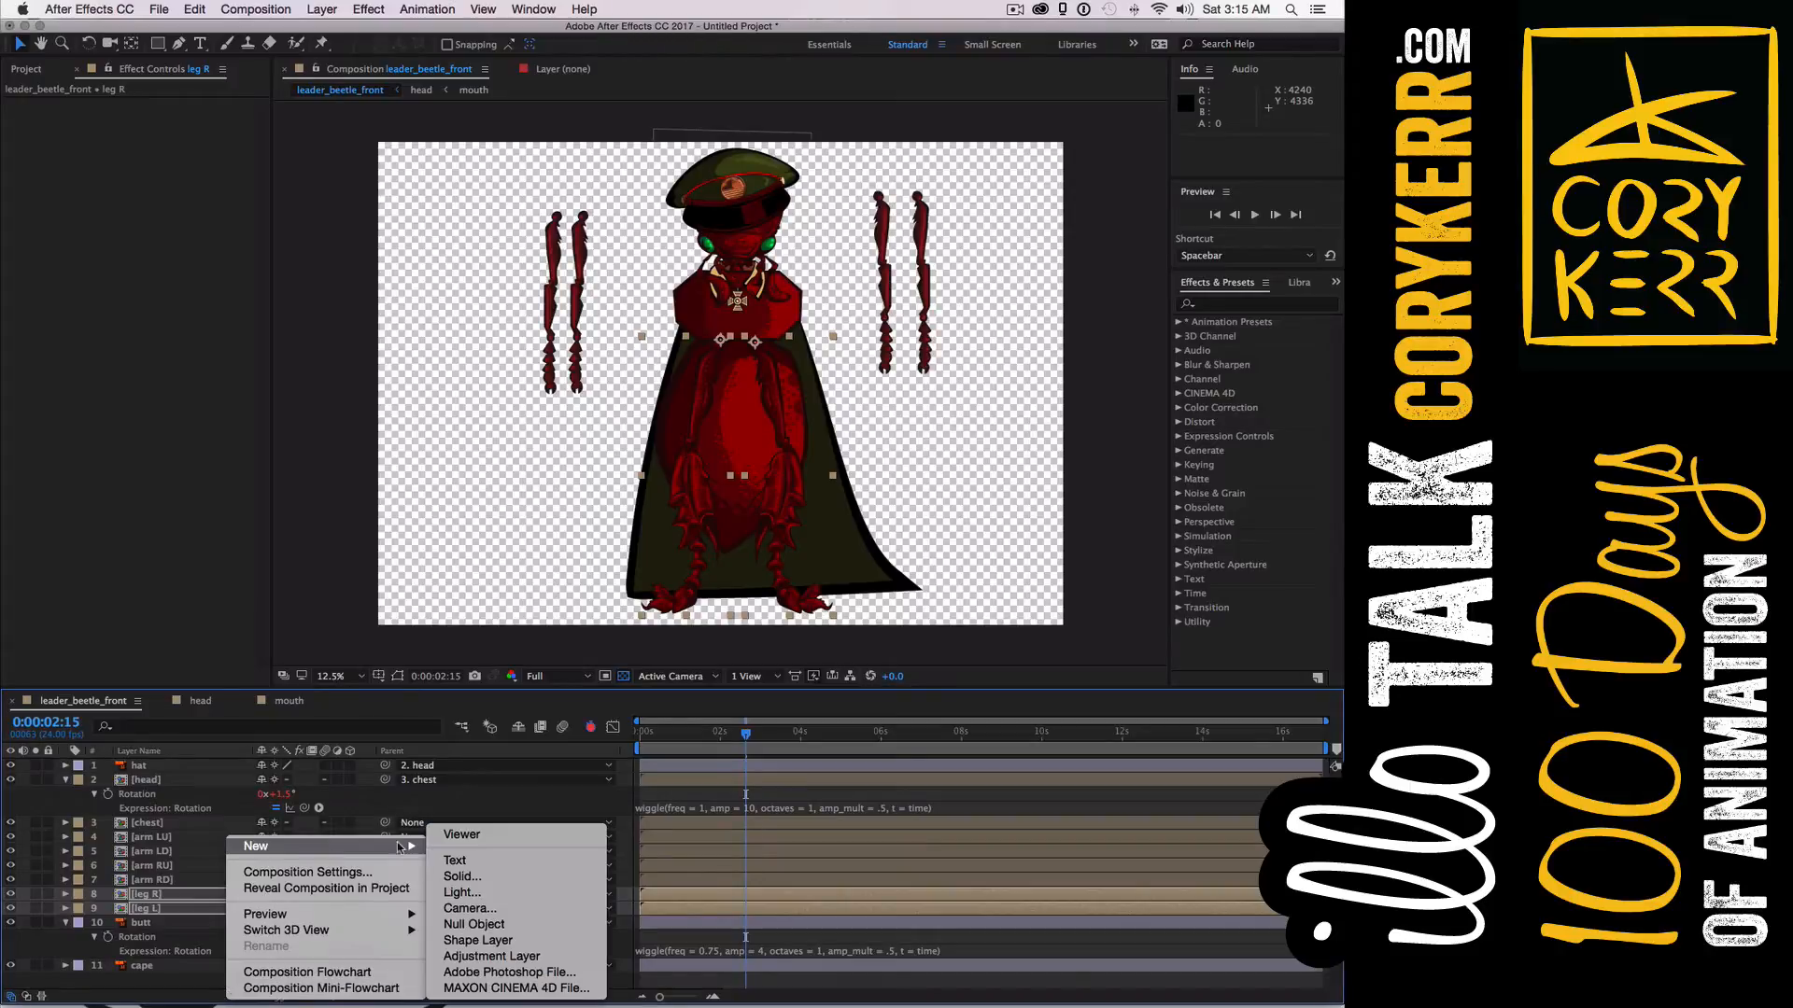
{"action": "left_click", "coordinate": [508, 926]}
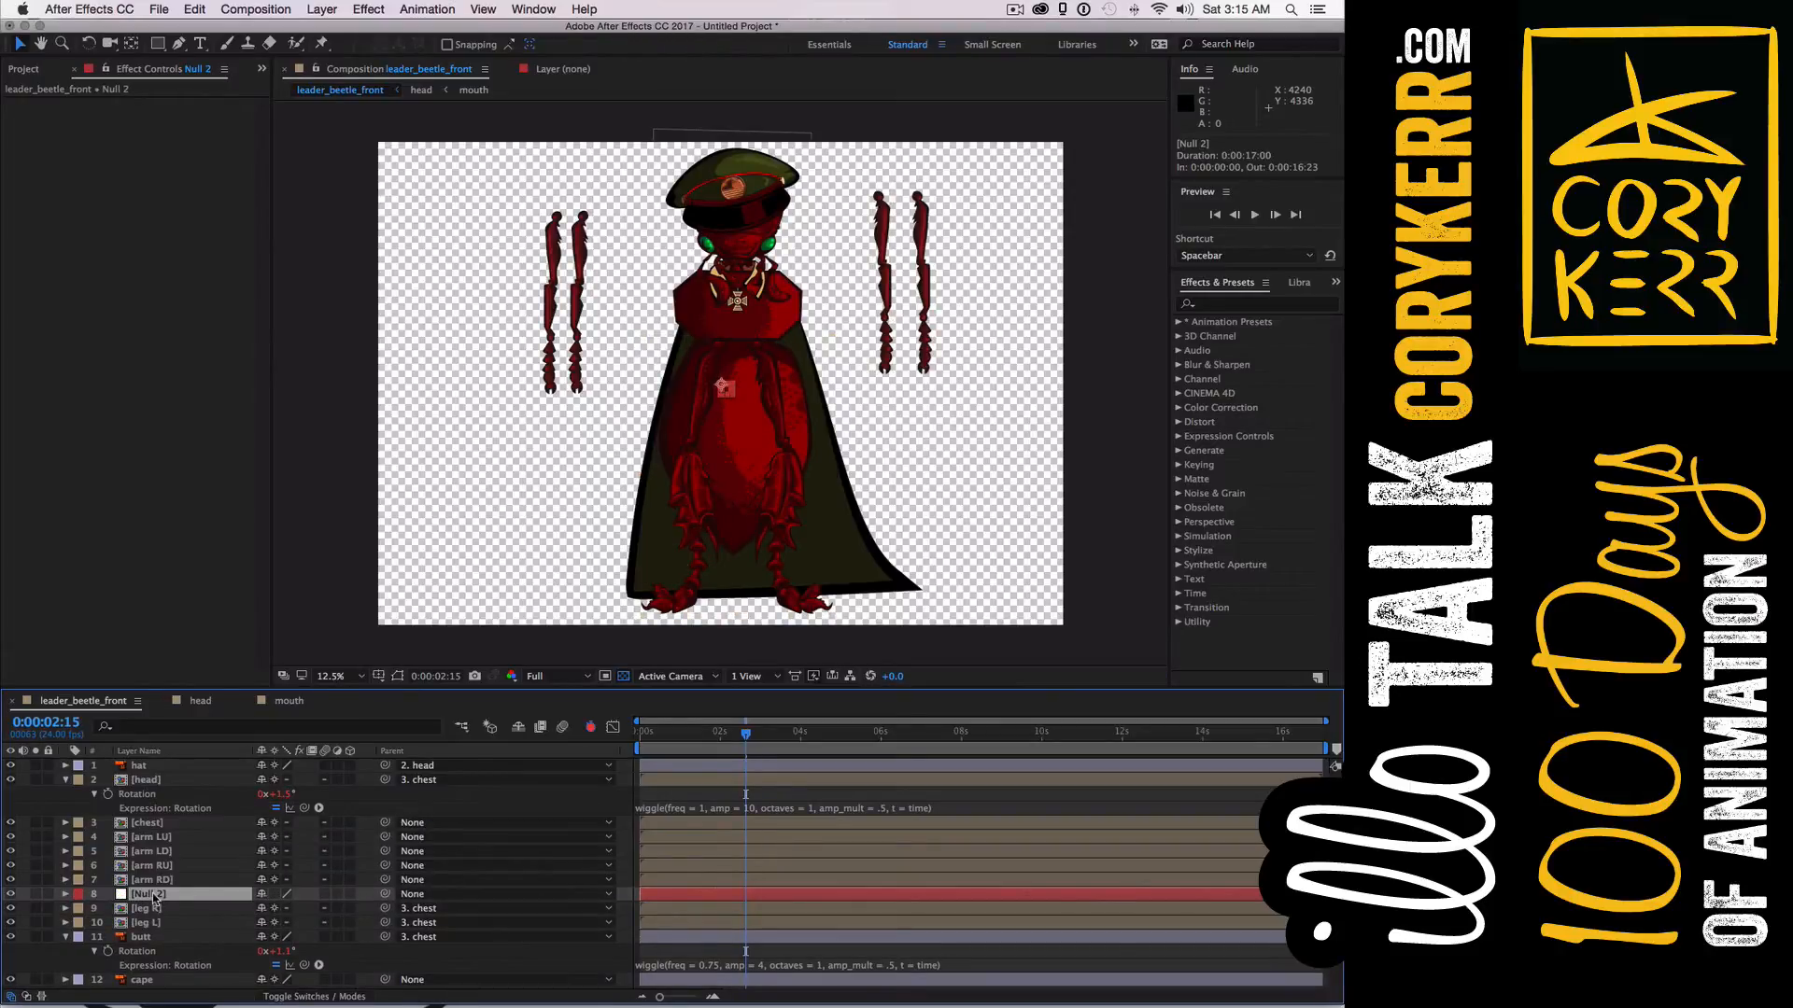
Rename the null as beetle control and bring it to the top of the layer stack
{"action": "double_click", "coordinate": [161, 895]}
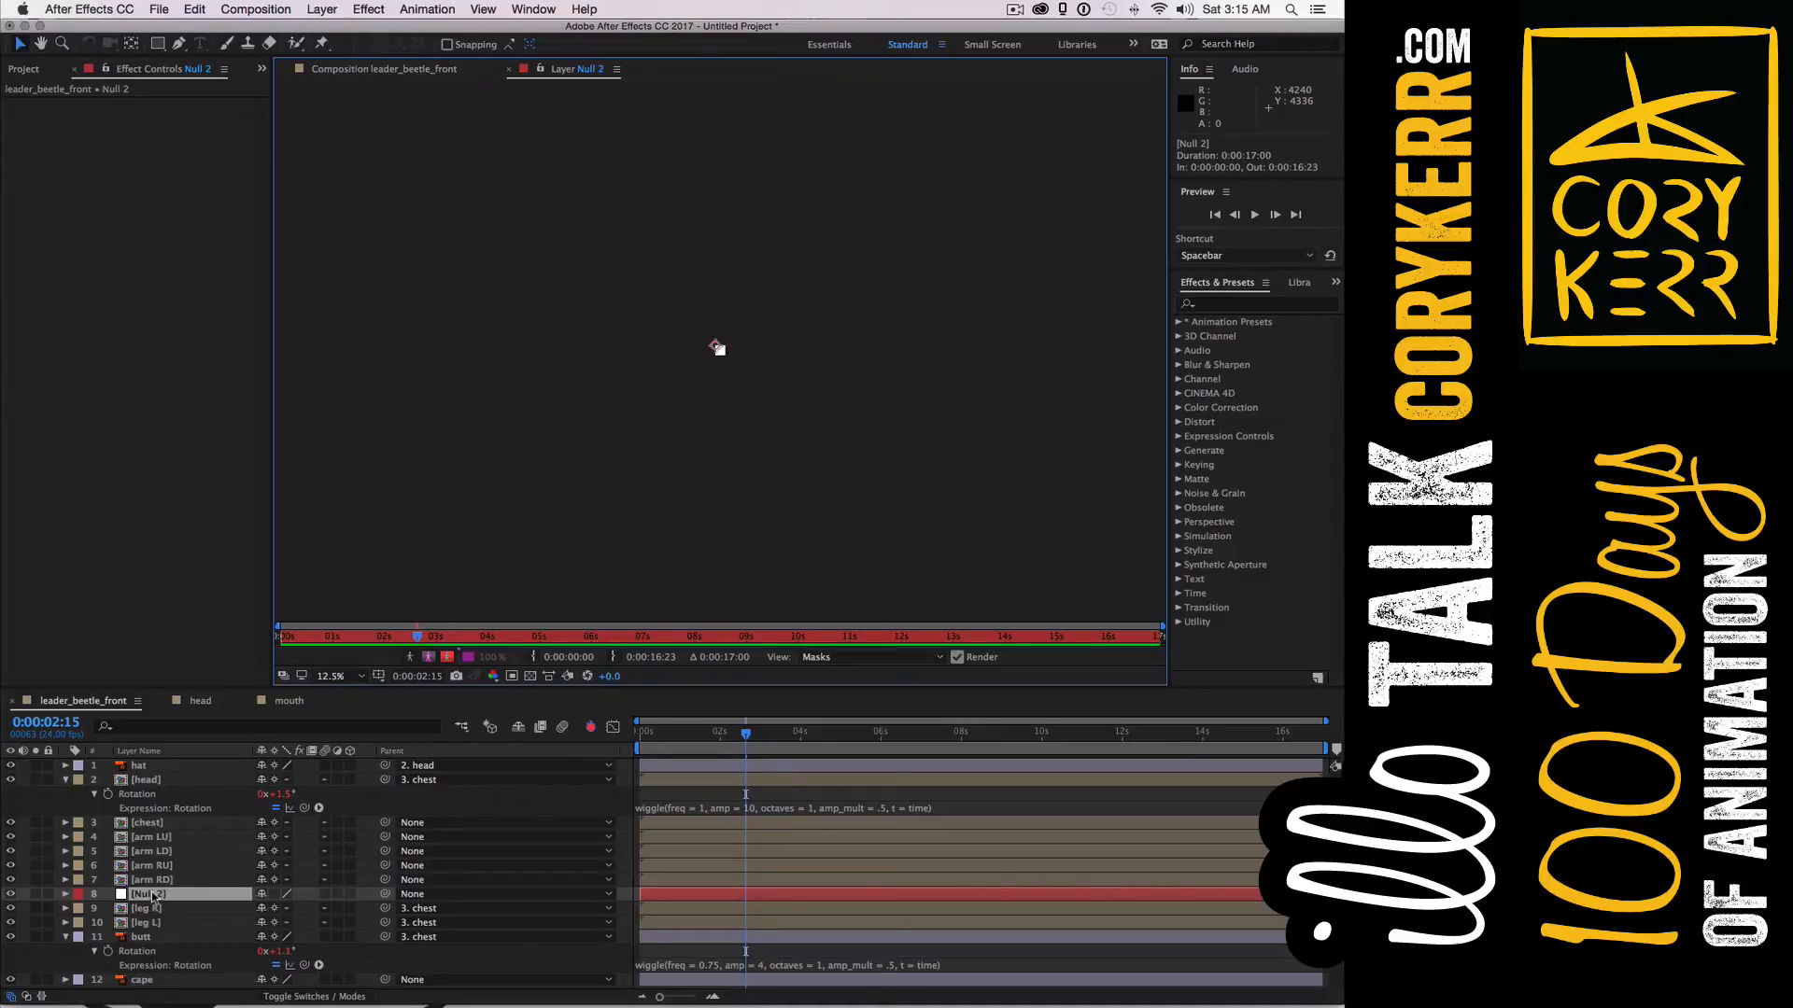
{"action": "right_click", "coordinate": [152, 898]}
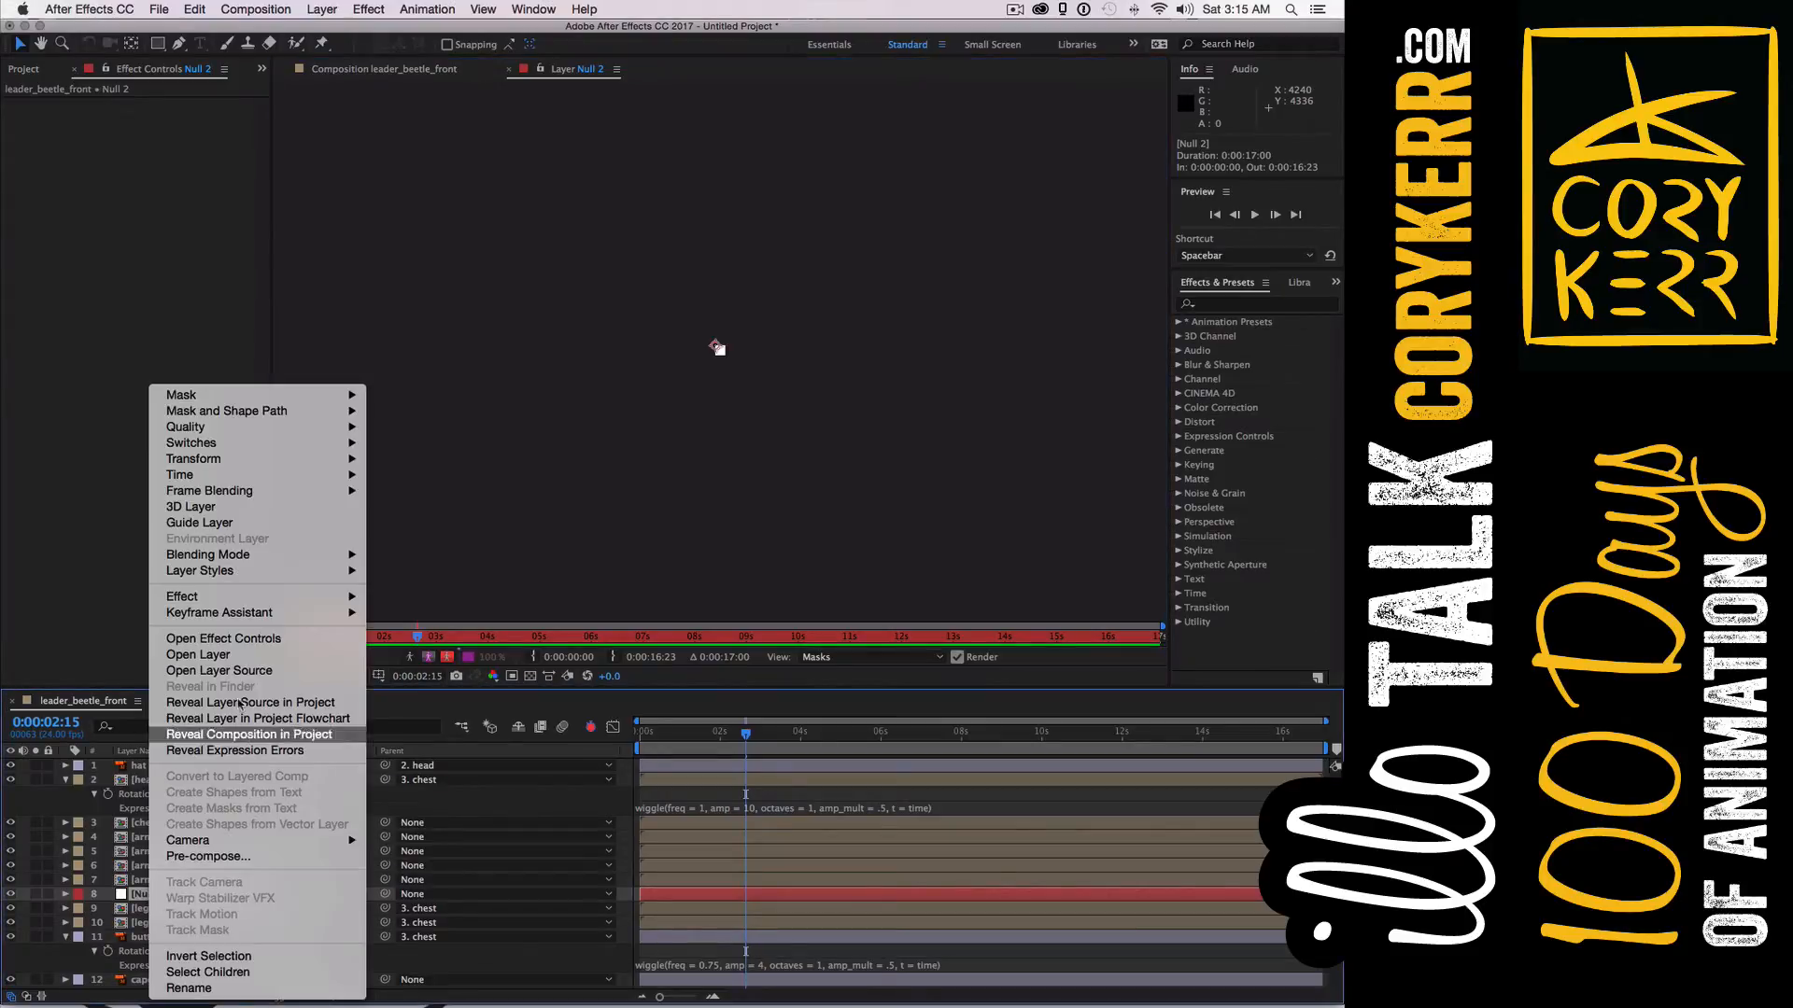
{"action": "left_click", "coordinate": [225, 987]}
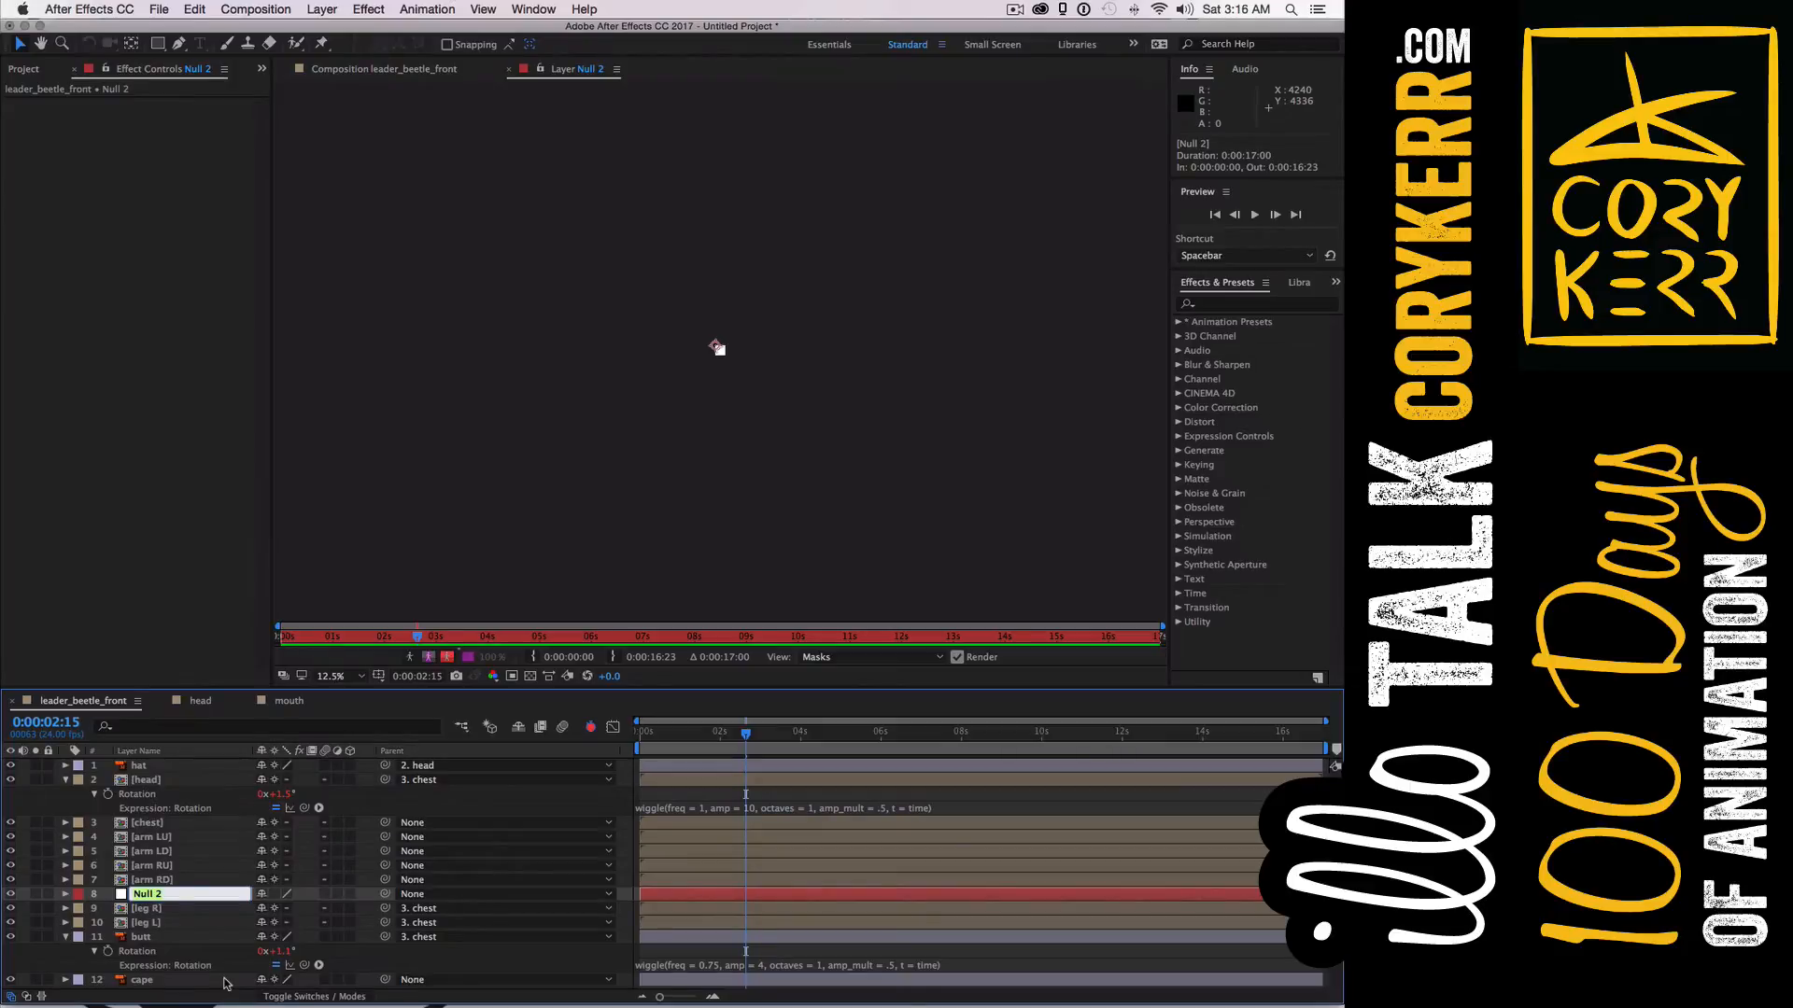
{"action": "type", "text": "be"}
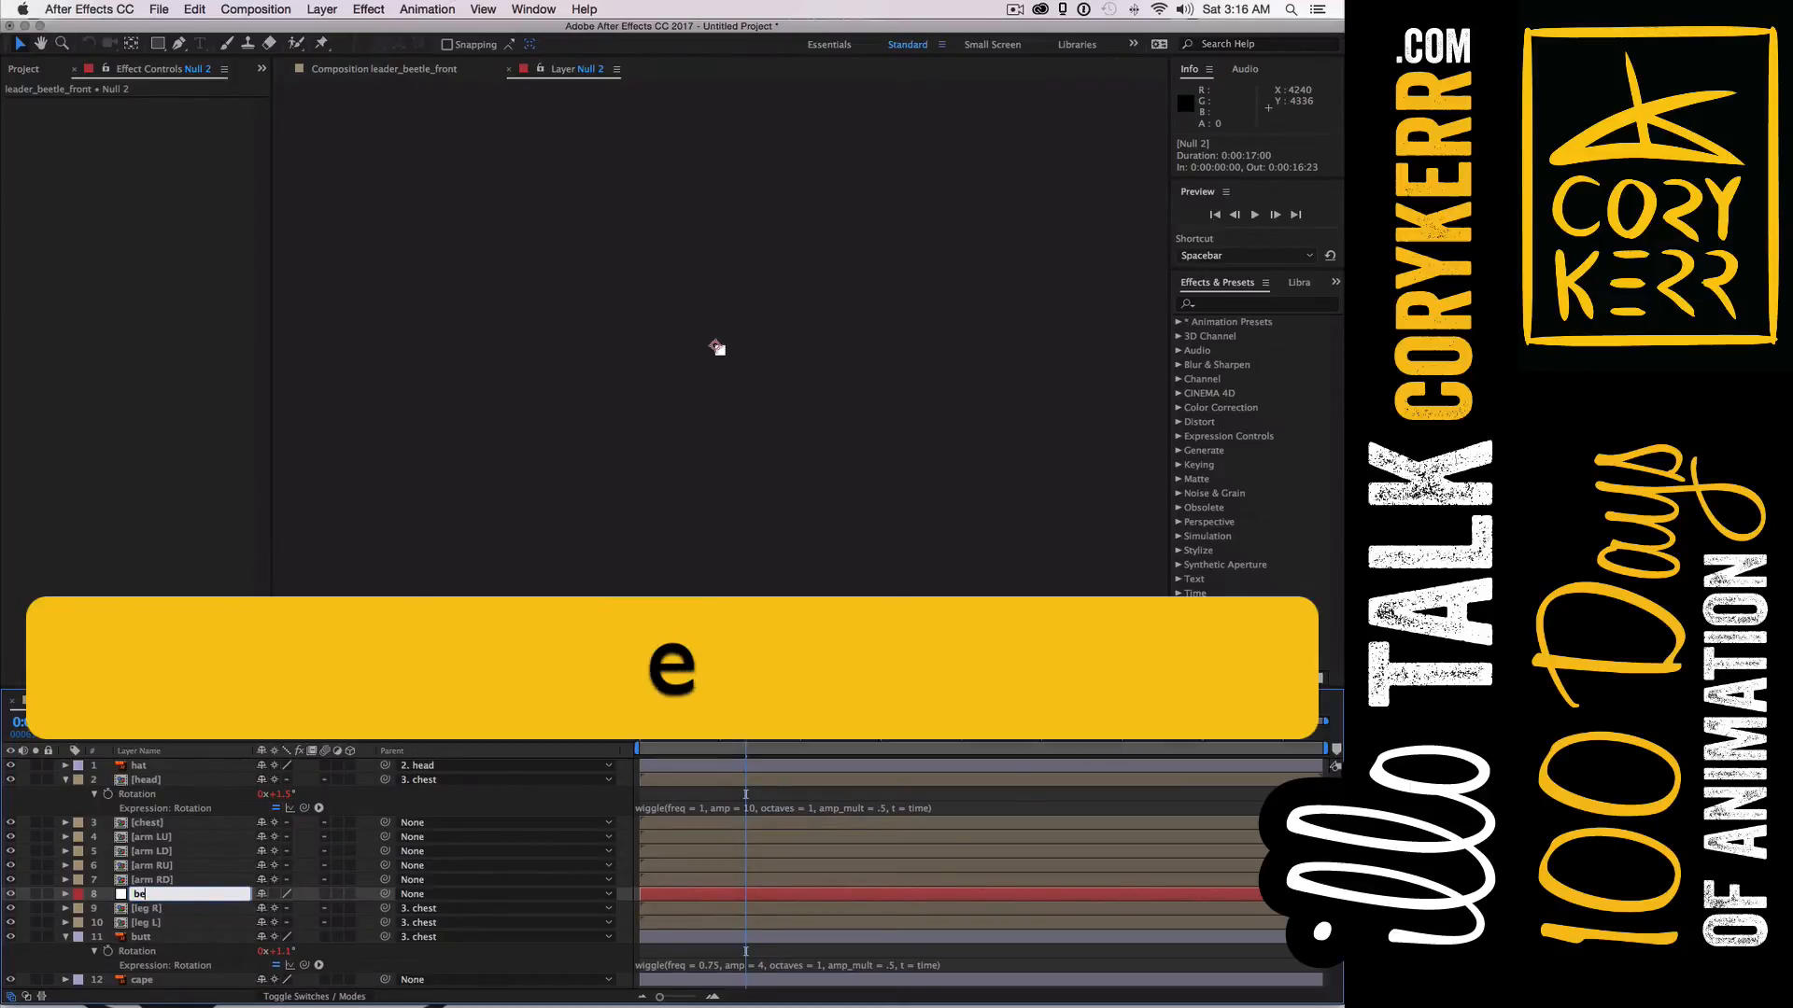
{"action": "type", "text": "etle con"}
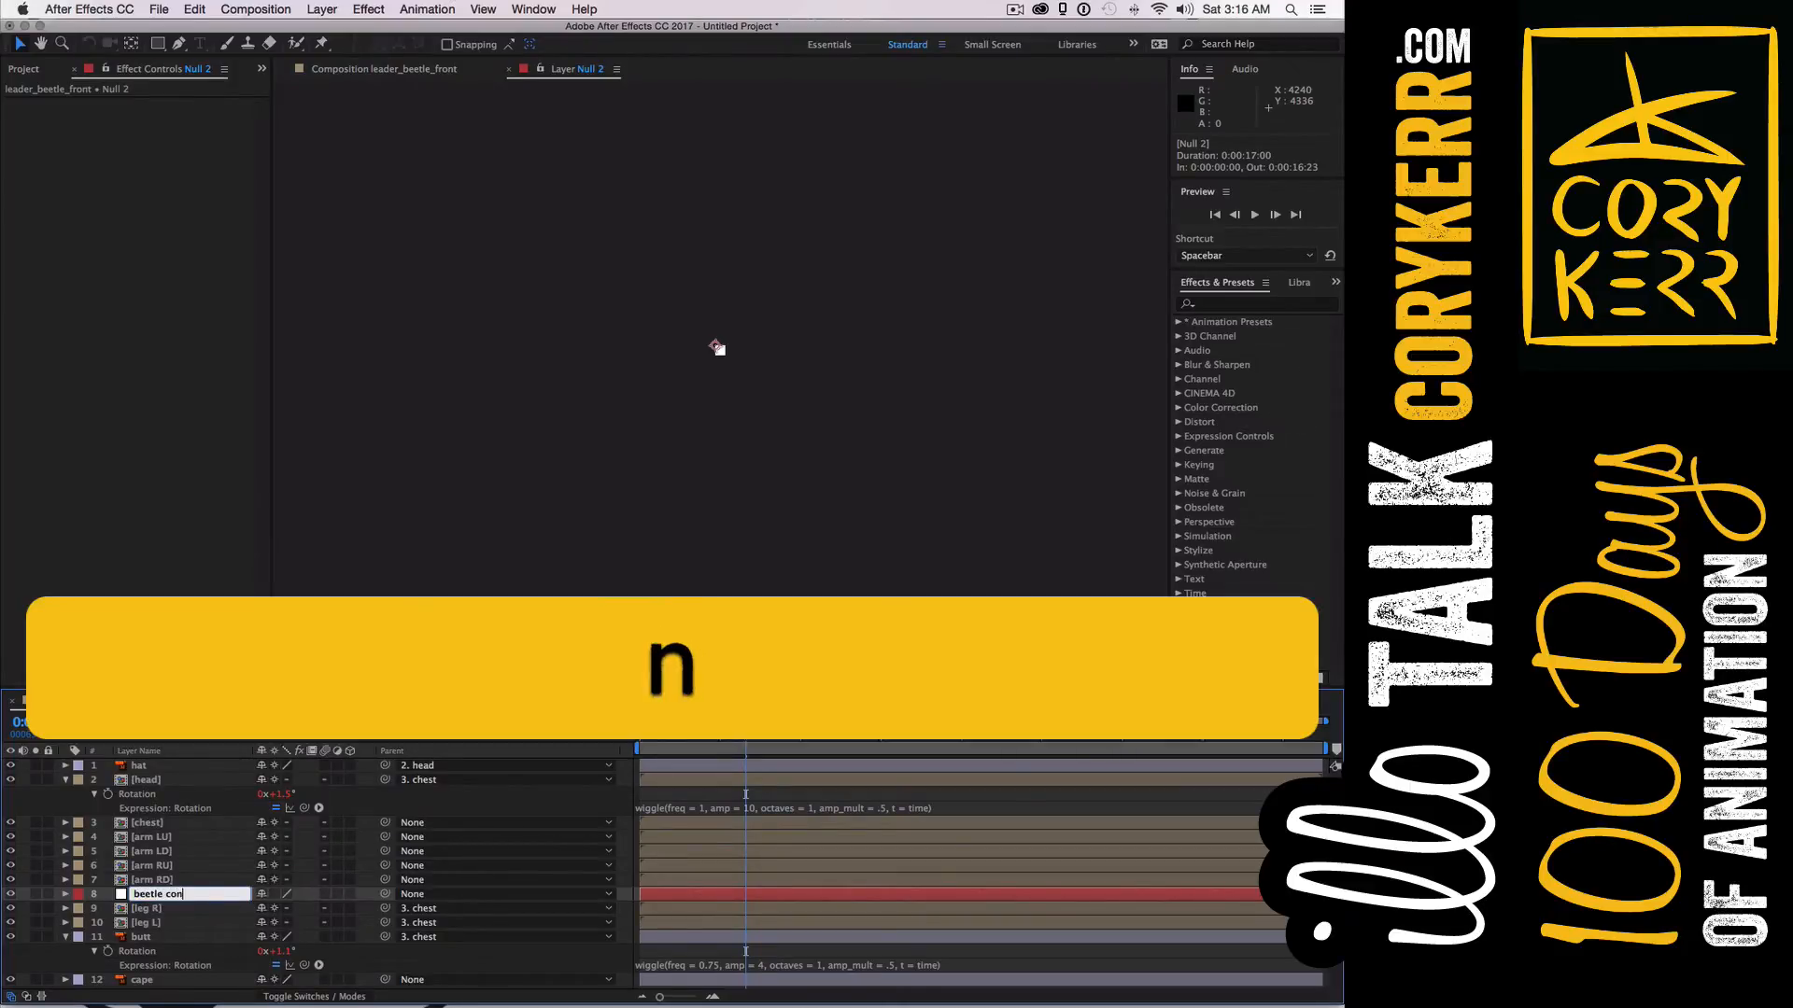
{"action": "type", "text": "trol"}
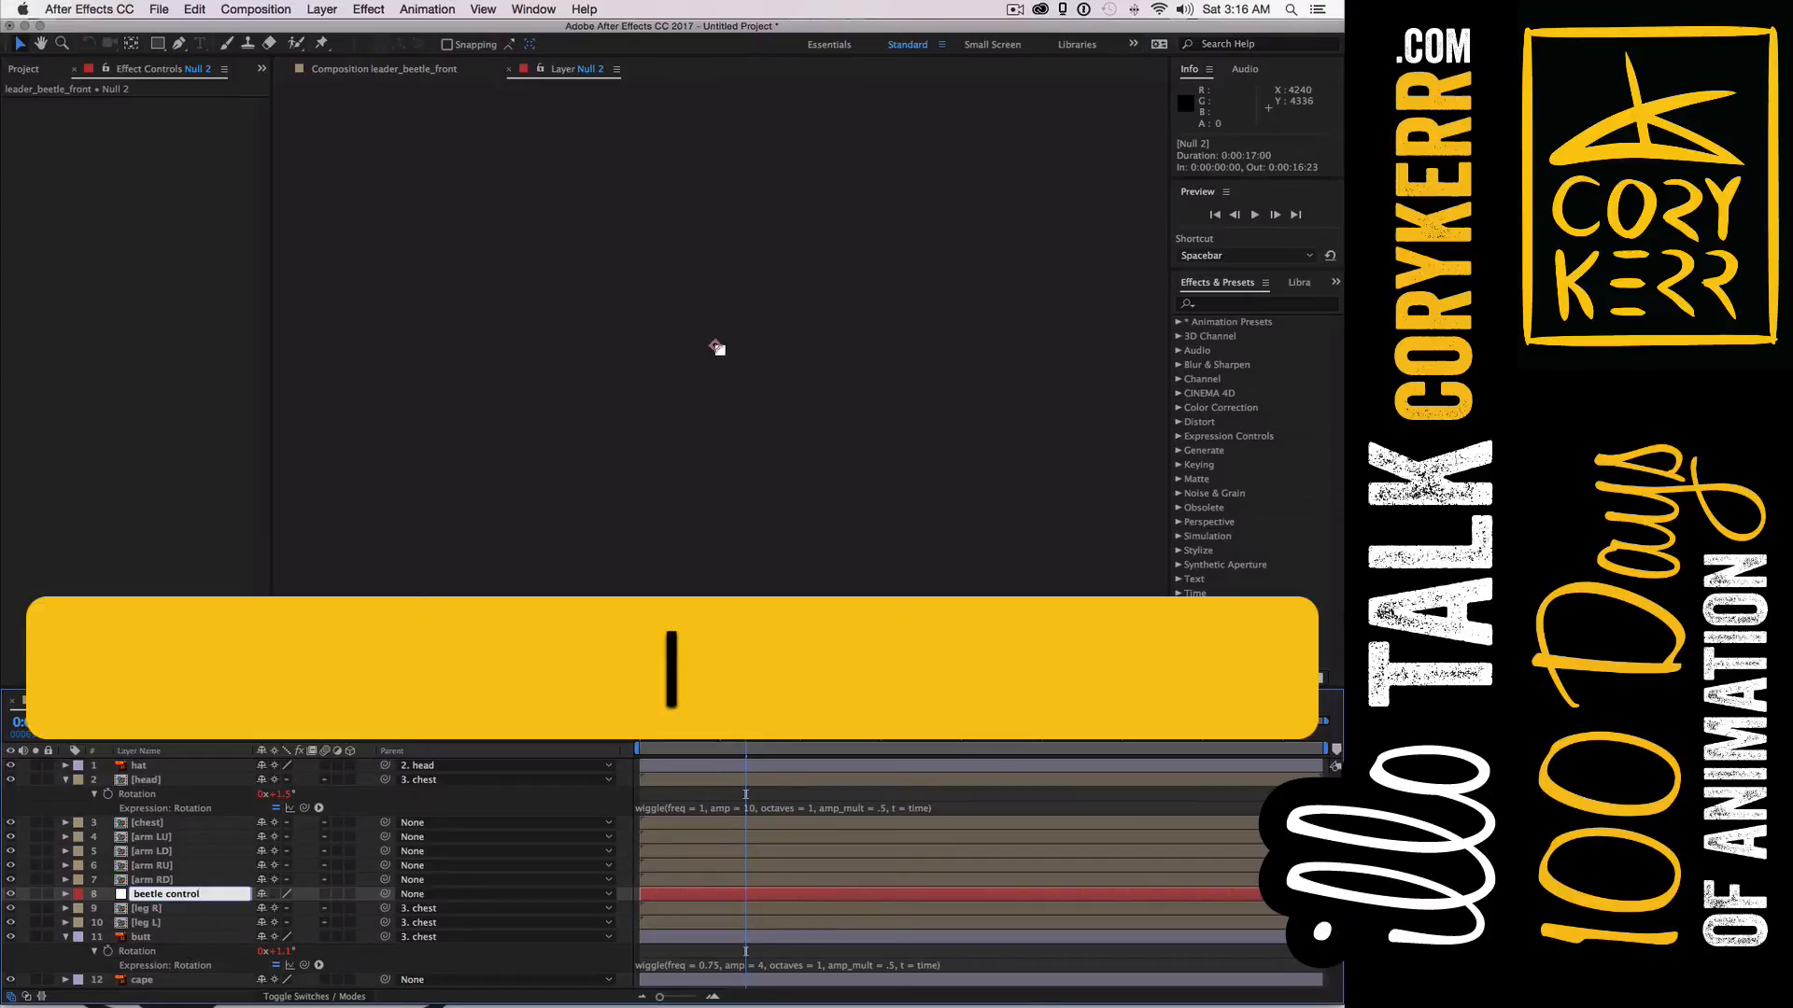
{"action": "key", "text": "Return"}
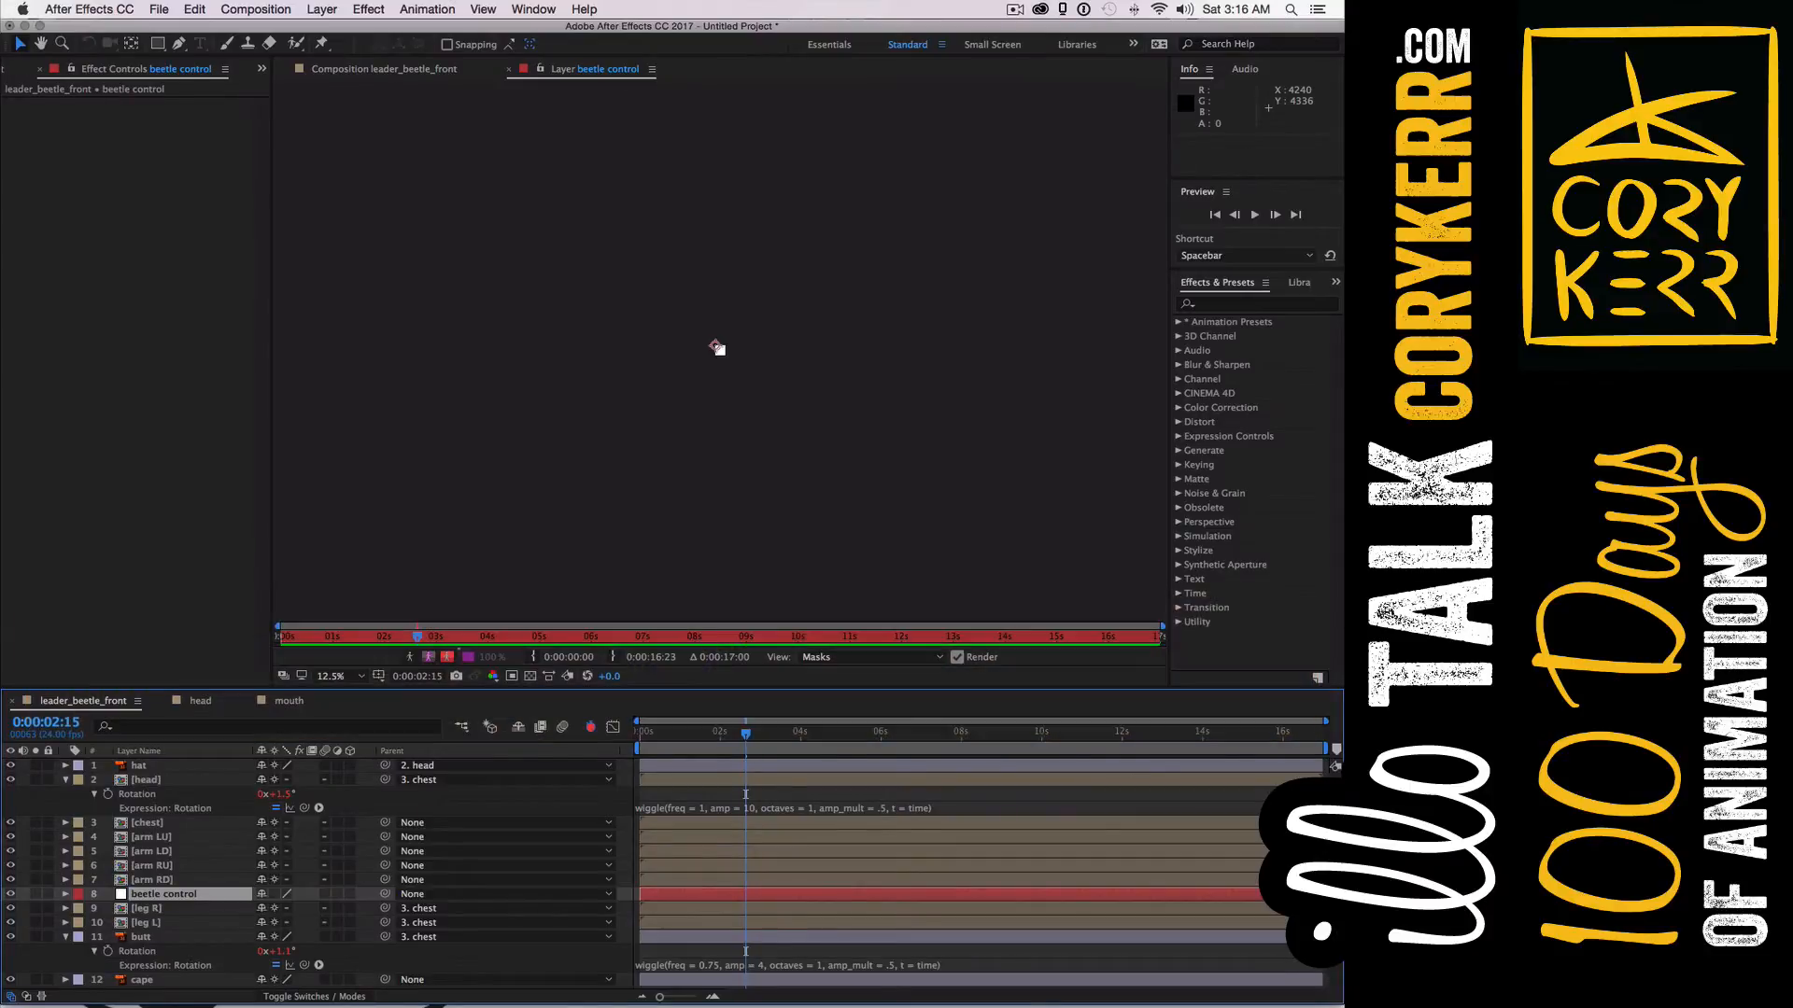
{"action": "key", "text": "super+shift+bracketright"}
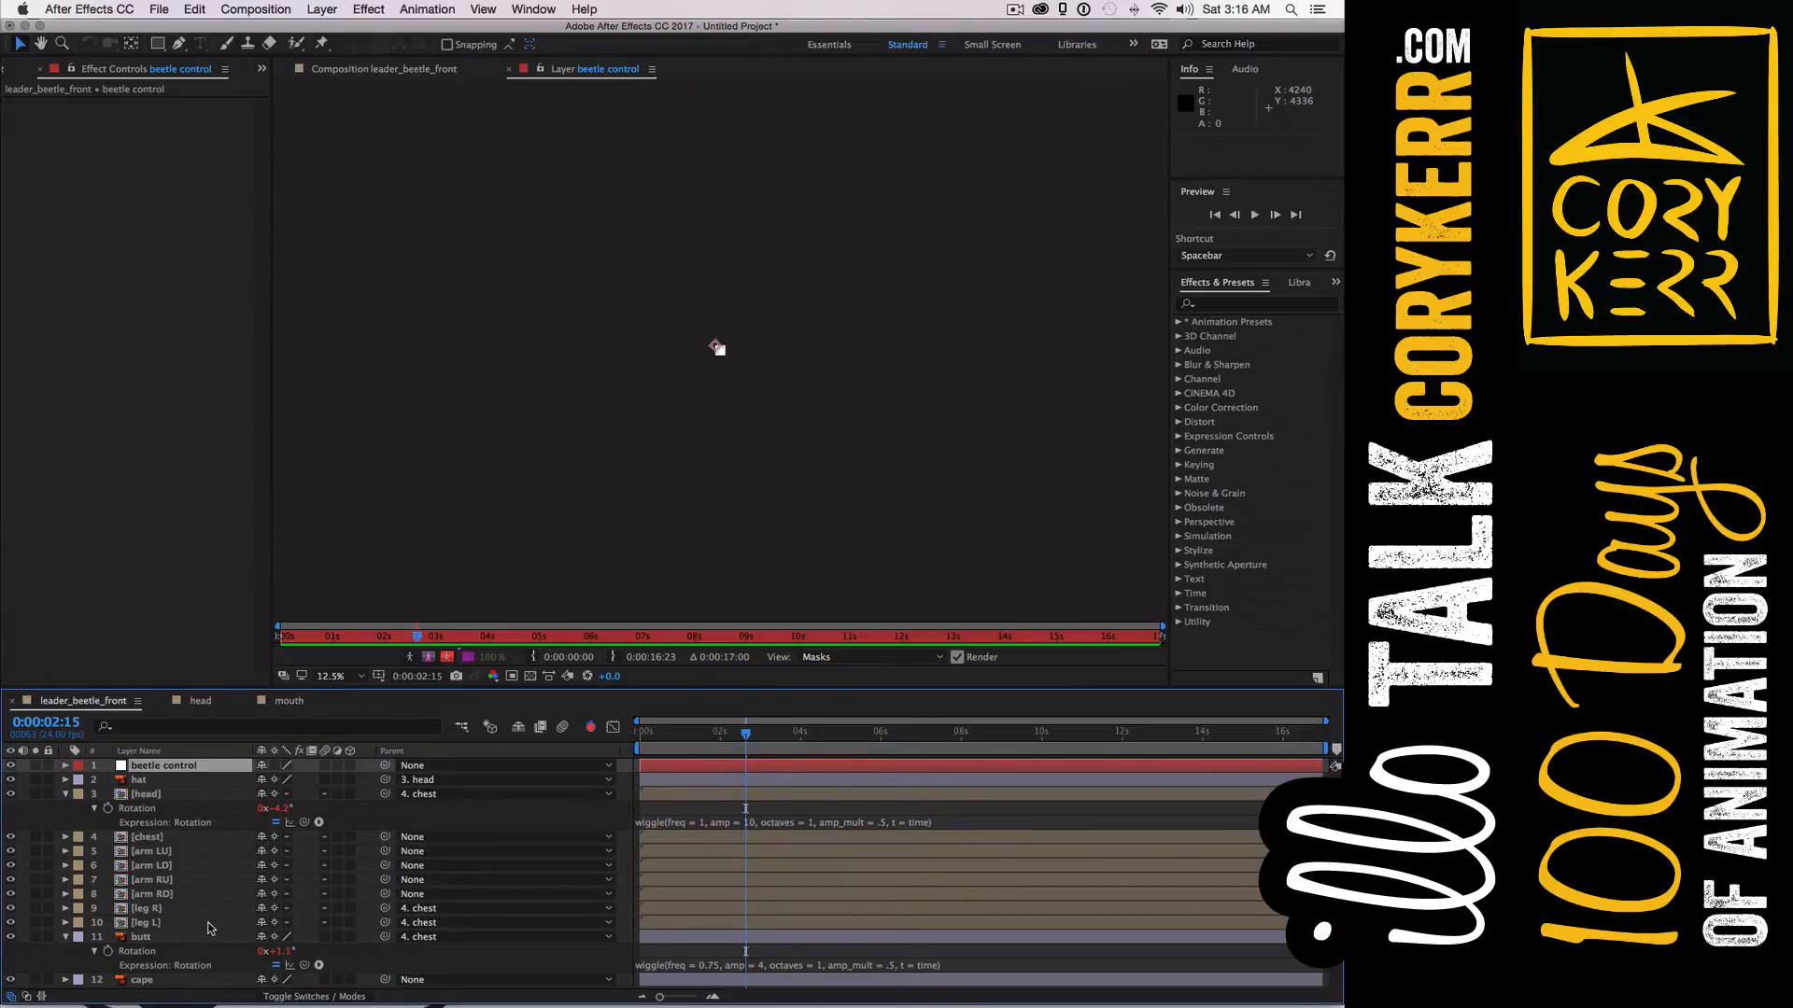
Parent the leg R, leg L and chest layers to the beetle control null
{"action": "left_click", "coordinate": [149, 923]}
{"action": "double_click", "coordinate": [207, 926]}
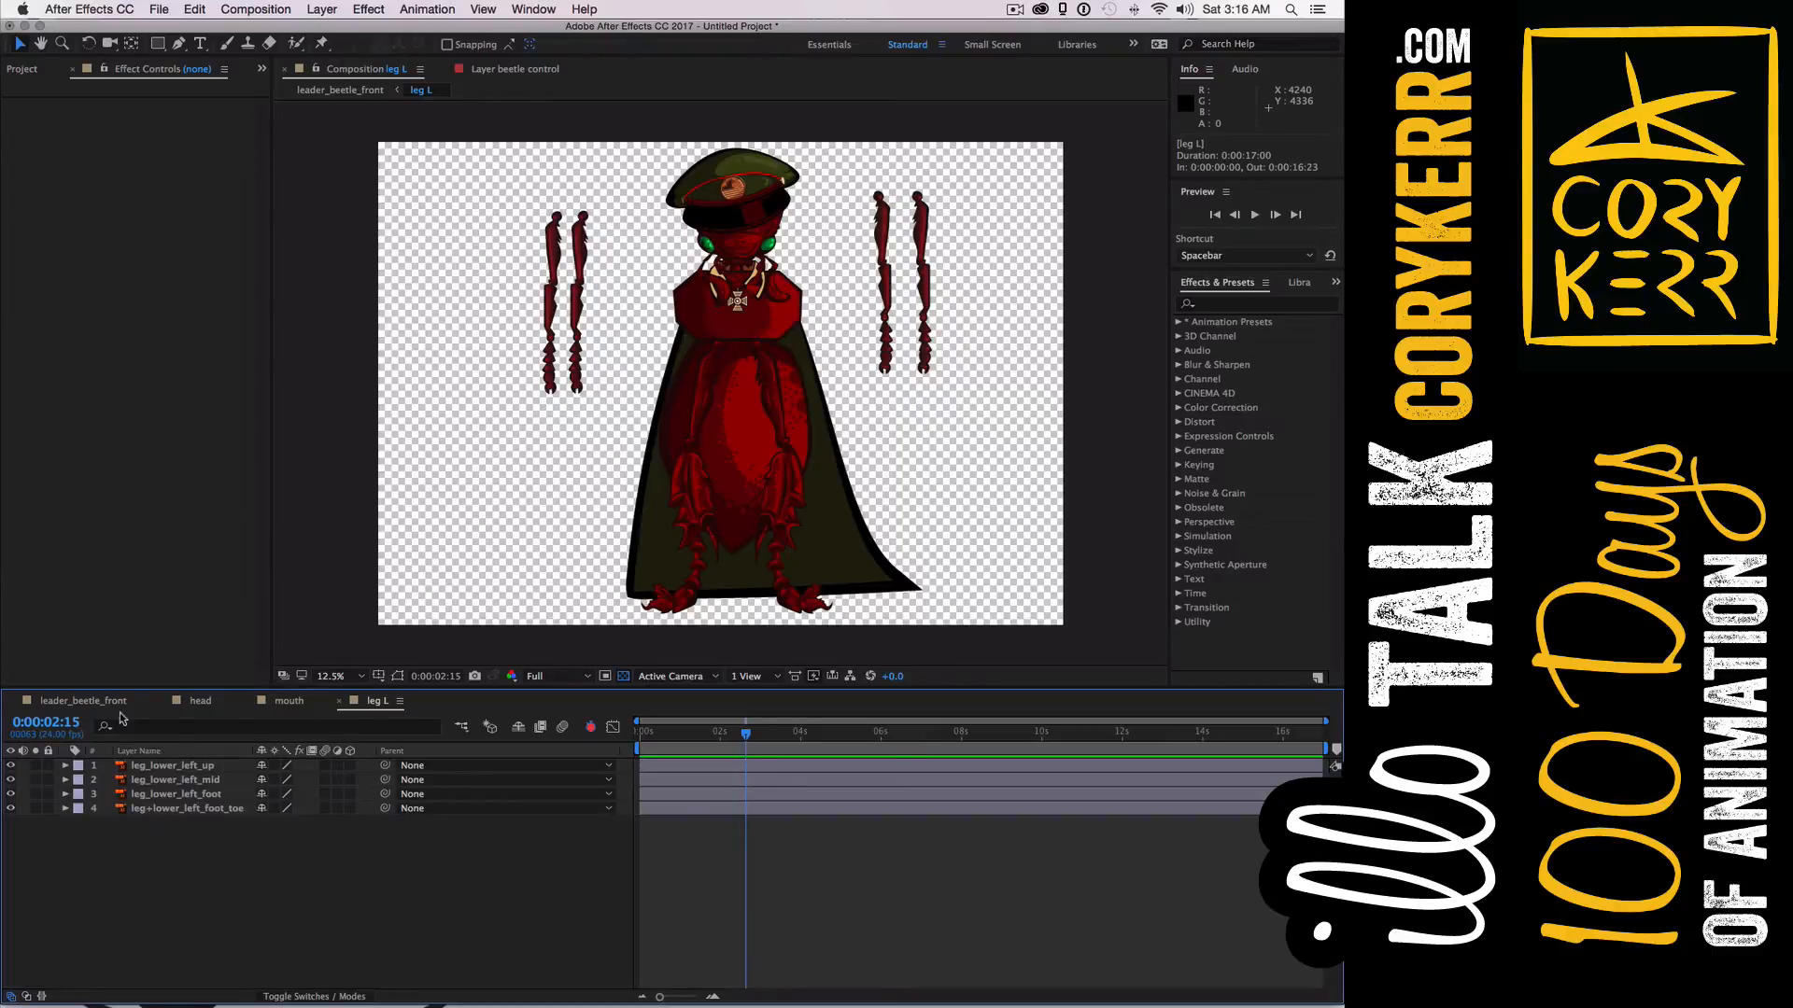
{"action": "left_click", "coordinate": [84, 700]}
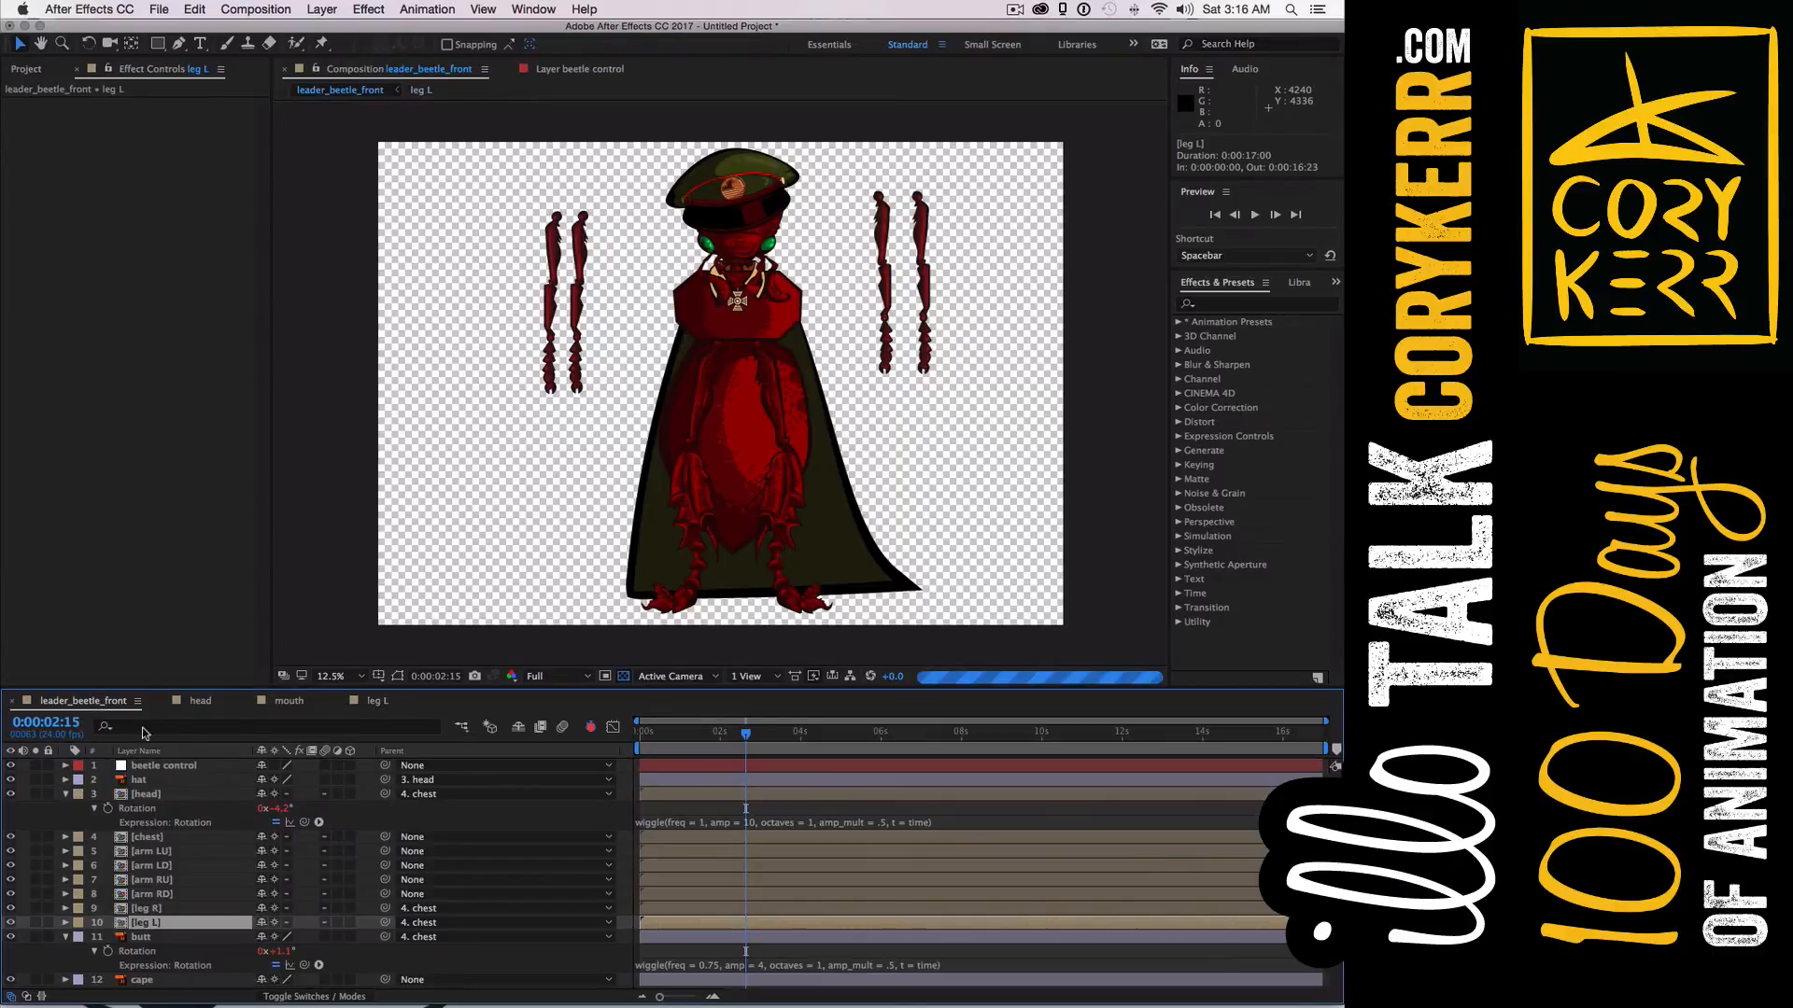
{"action": "left_click", "coordinate": [66, 793]}
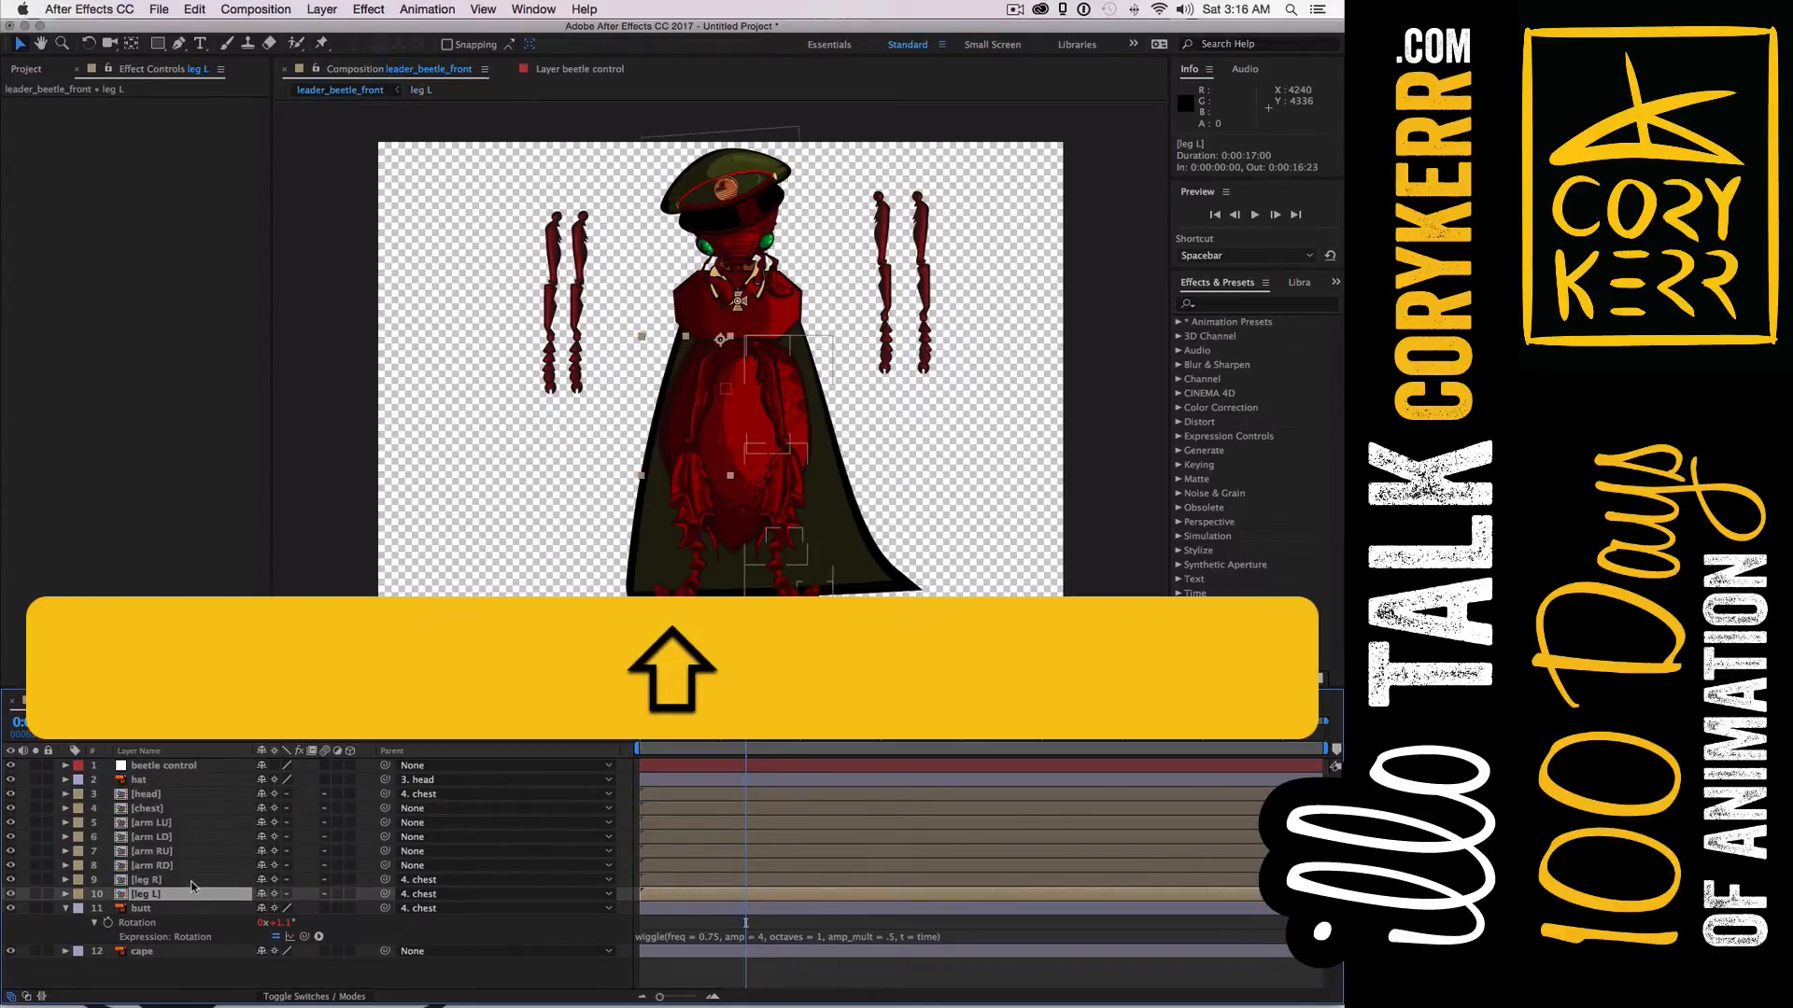
{"action": "left_click", "coordinate": [194, 880], "text": "shift"}
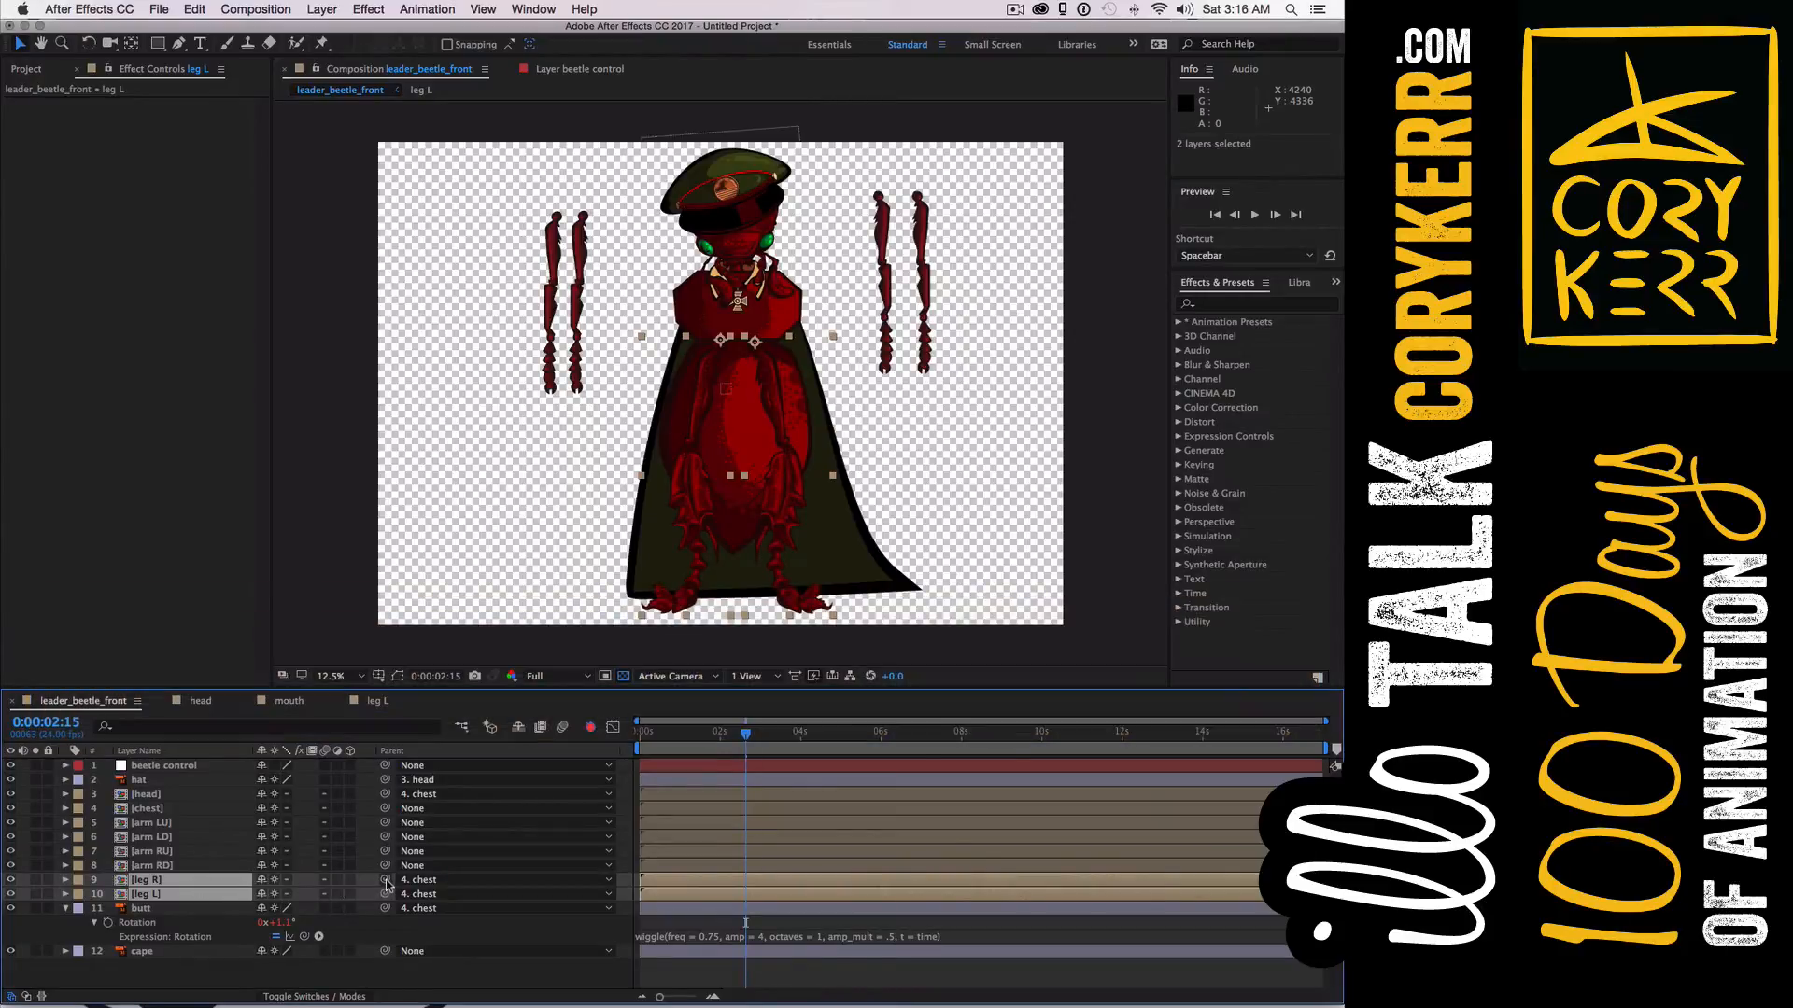
{"action": "left_click_drag", "start_coordinate": [384, 879], "coordinate": [198, 767]}
{"action": "left_click", "coordinate": [203, 809]}
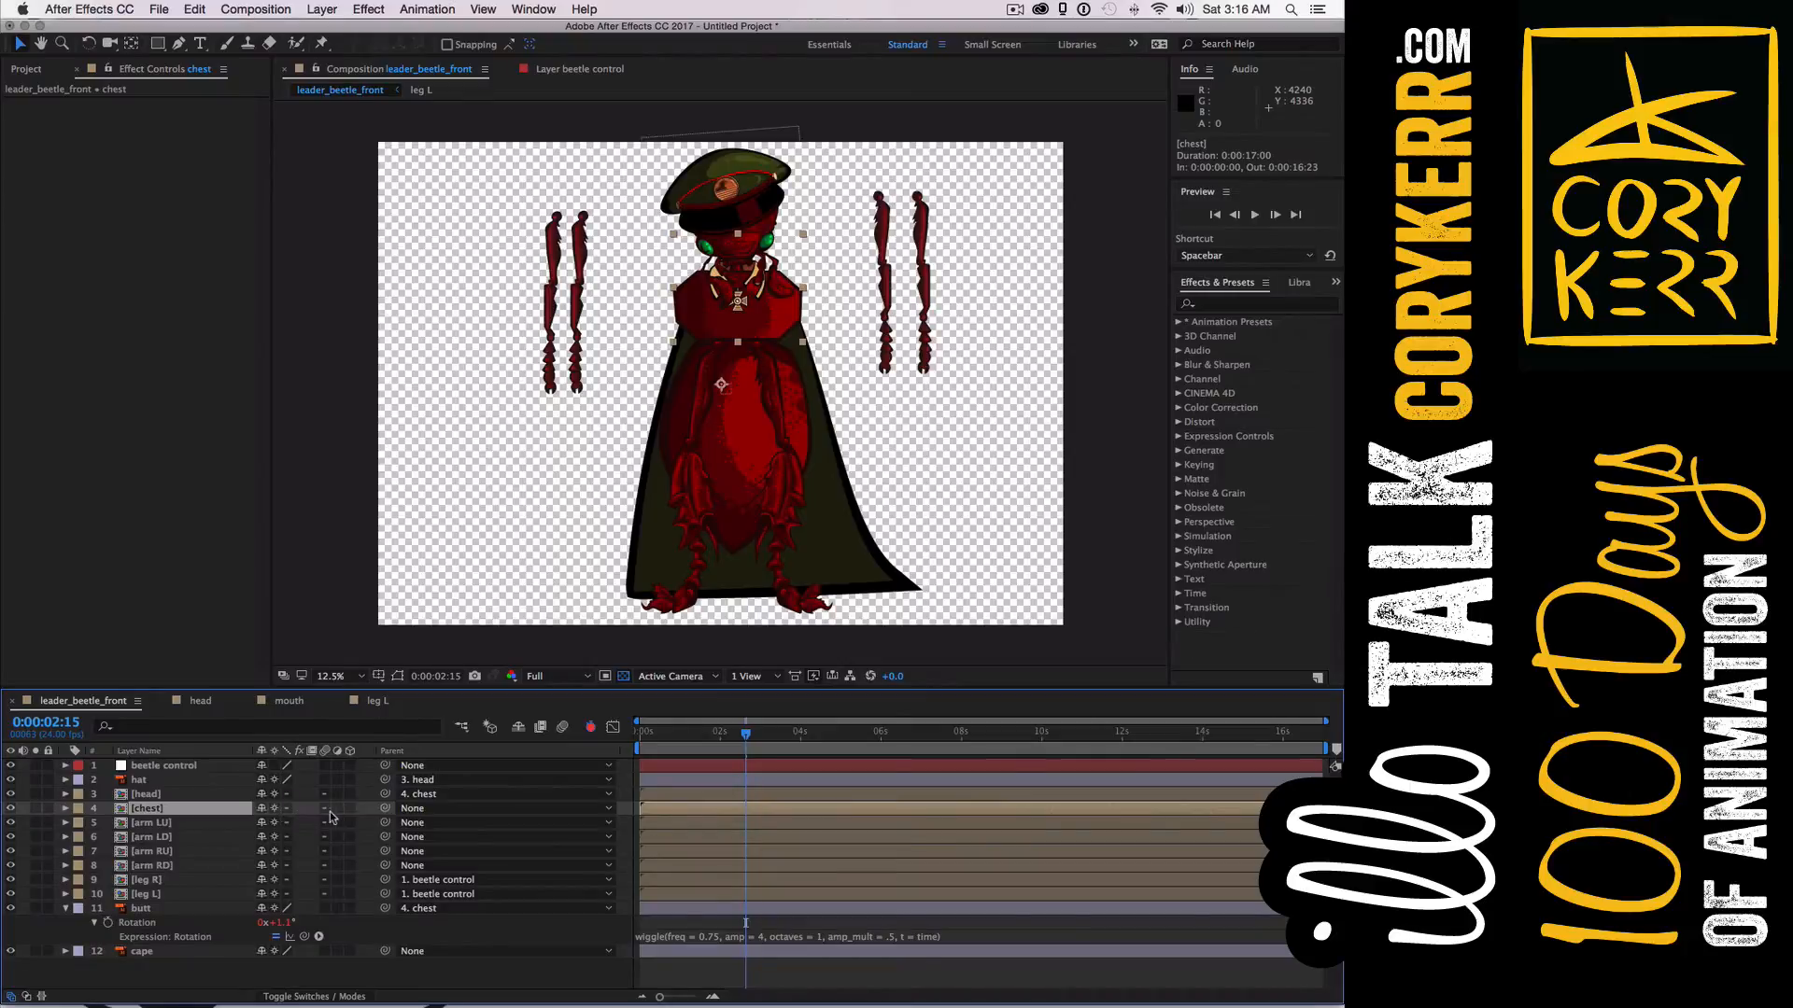
{"action": "left_click_drag", "start_coordinate": [384, 809], "coordinate": [204, 765]}
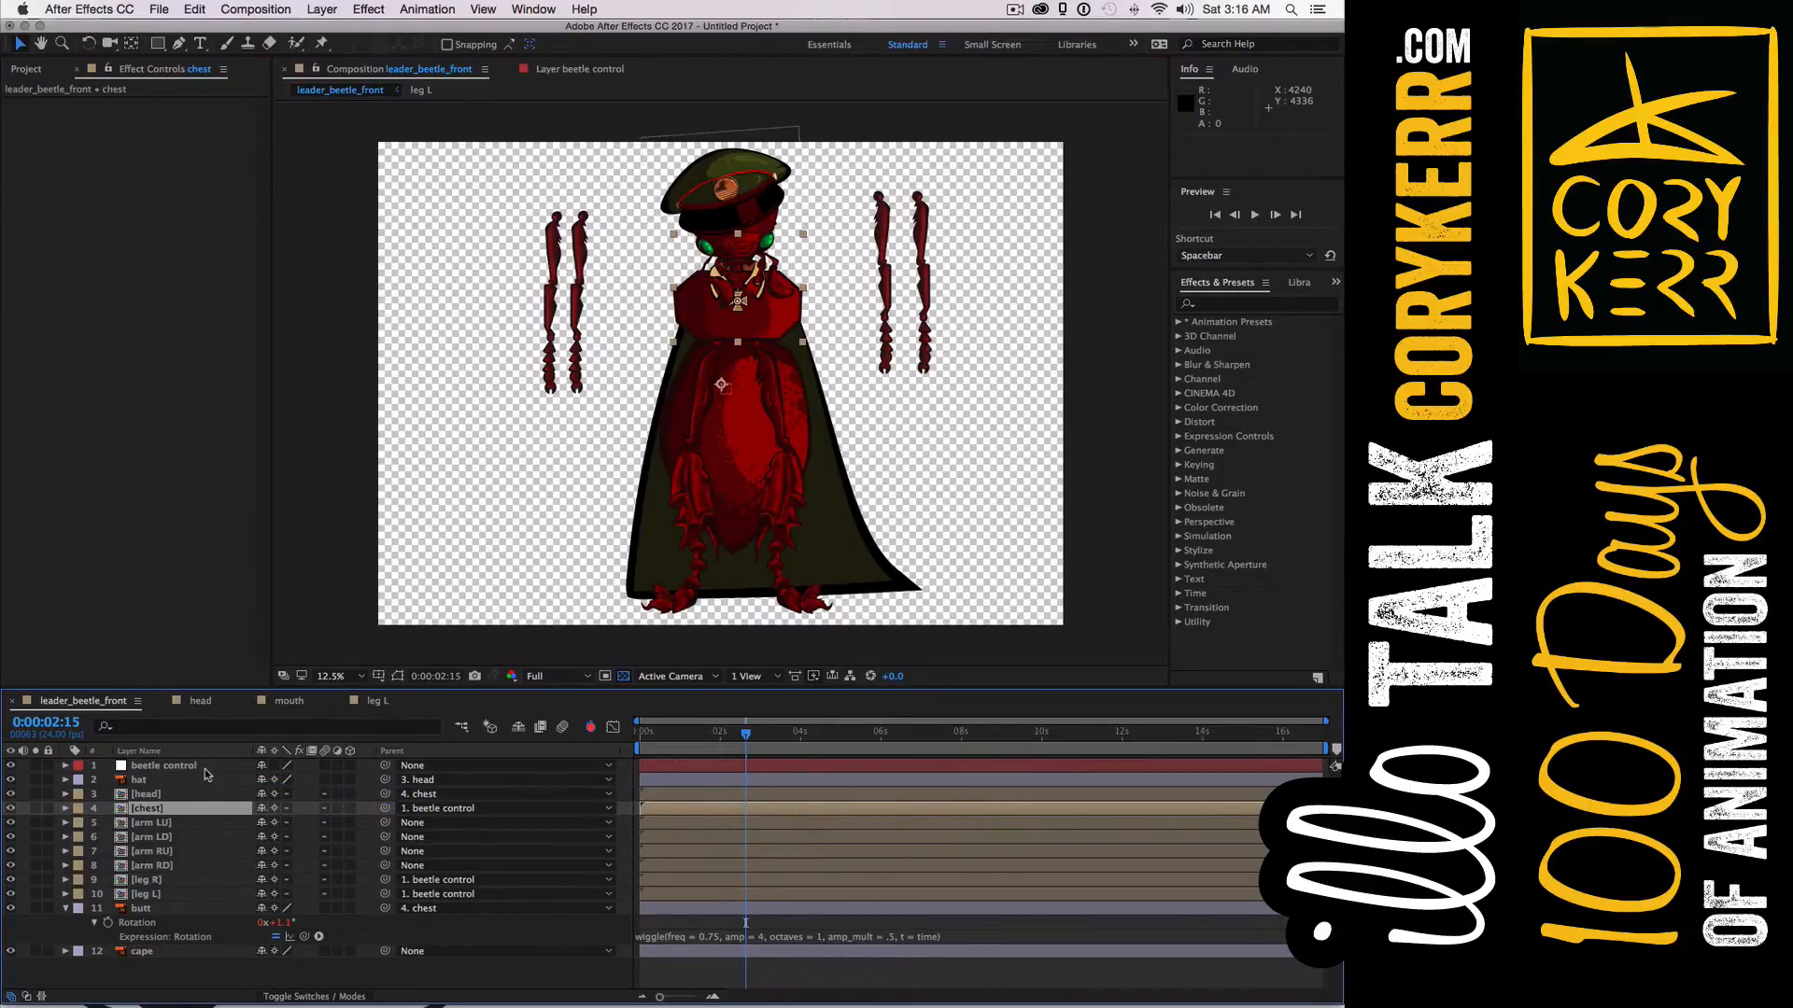
Test the rig by moving the beetle control null in the composition, and undo the move
{"action": "left_click", "coordinate": [206, 767]}
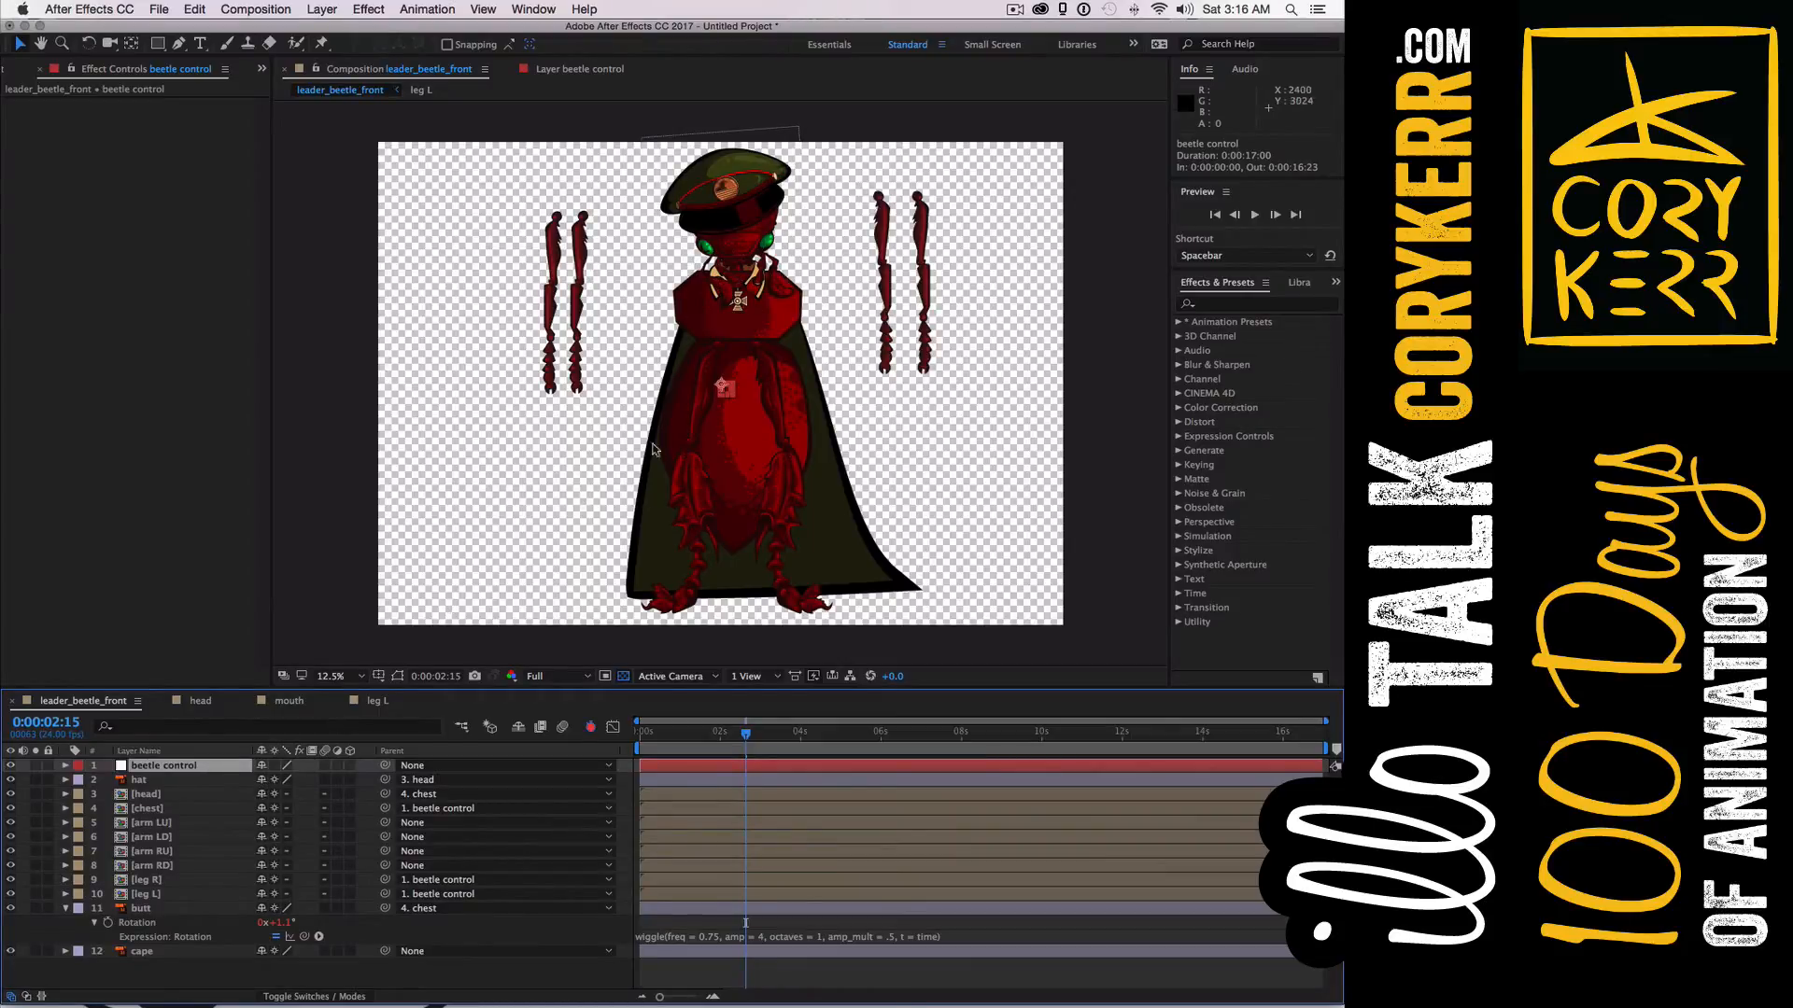
{"action": "left_click_drag", "start_coordinate": [729, 394], "coordinate": [731, 400]}
{"action": "key", "text": "super+z"}
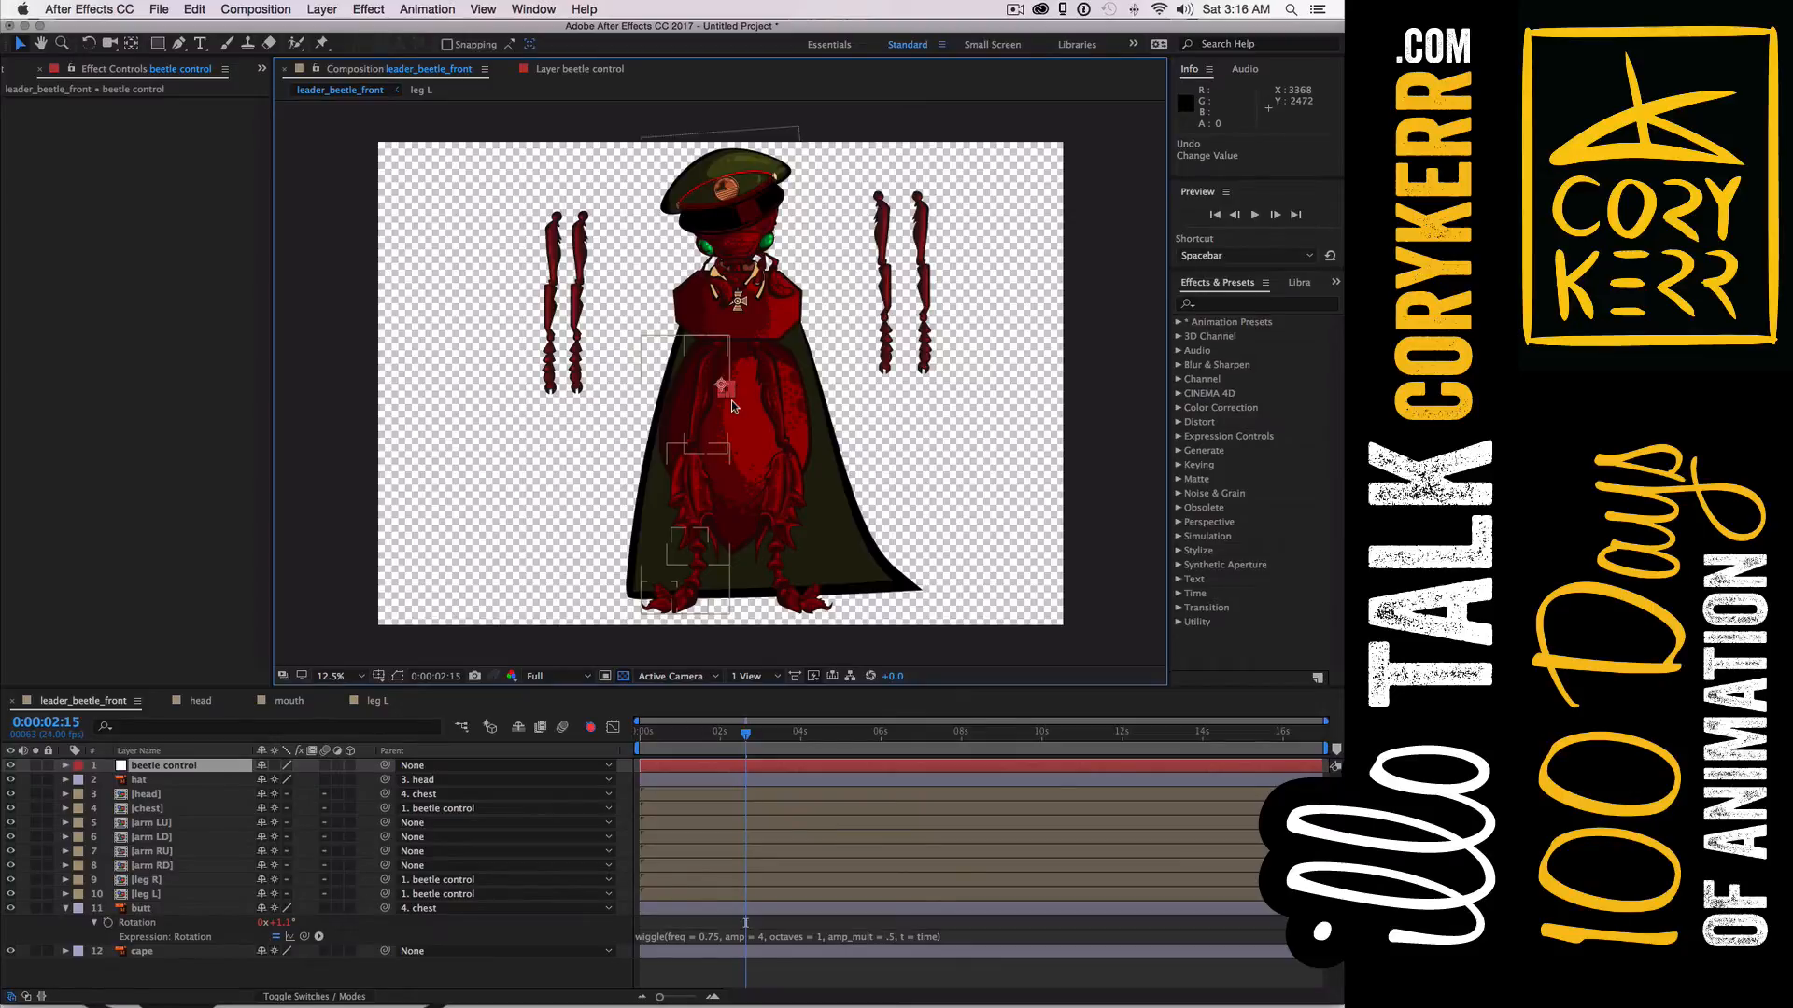
Add a wiggle expression to the chest layer's rotation with freq .5, amp 11, octaves 1, amp_mult .5 and t = time
{"action": "left_click", "coordinate": [169, 809]}
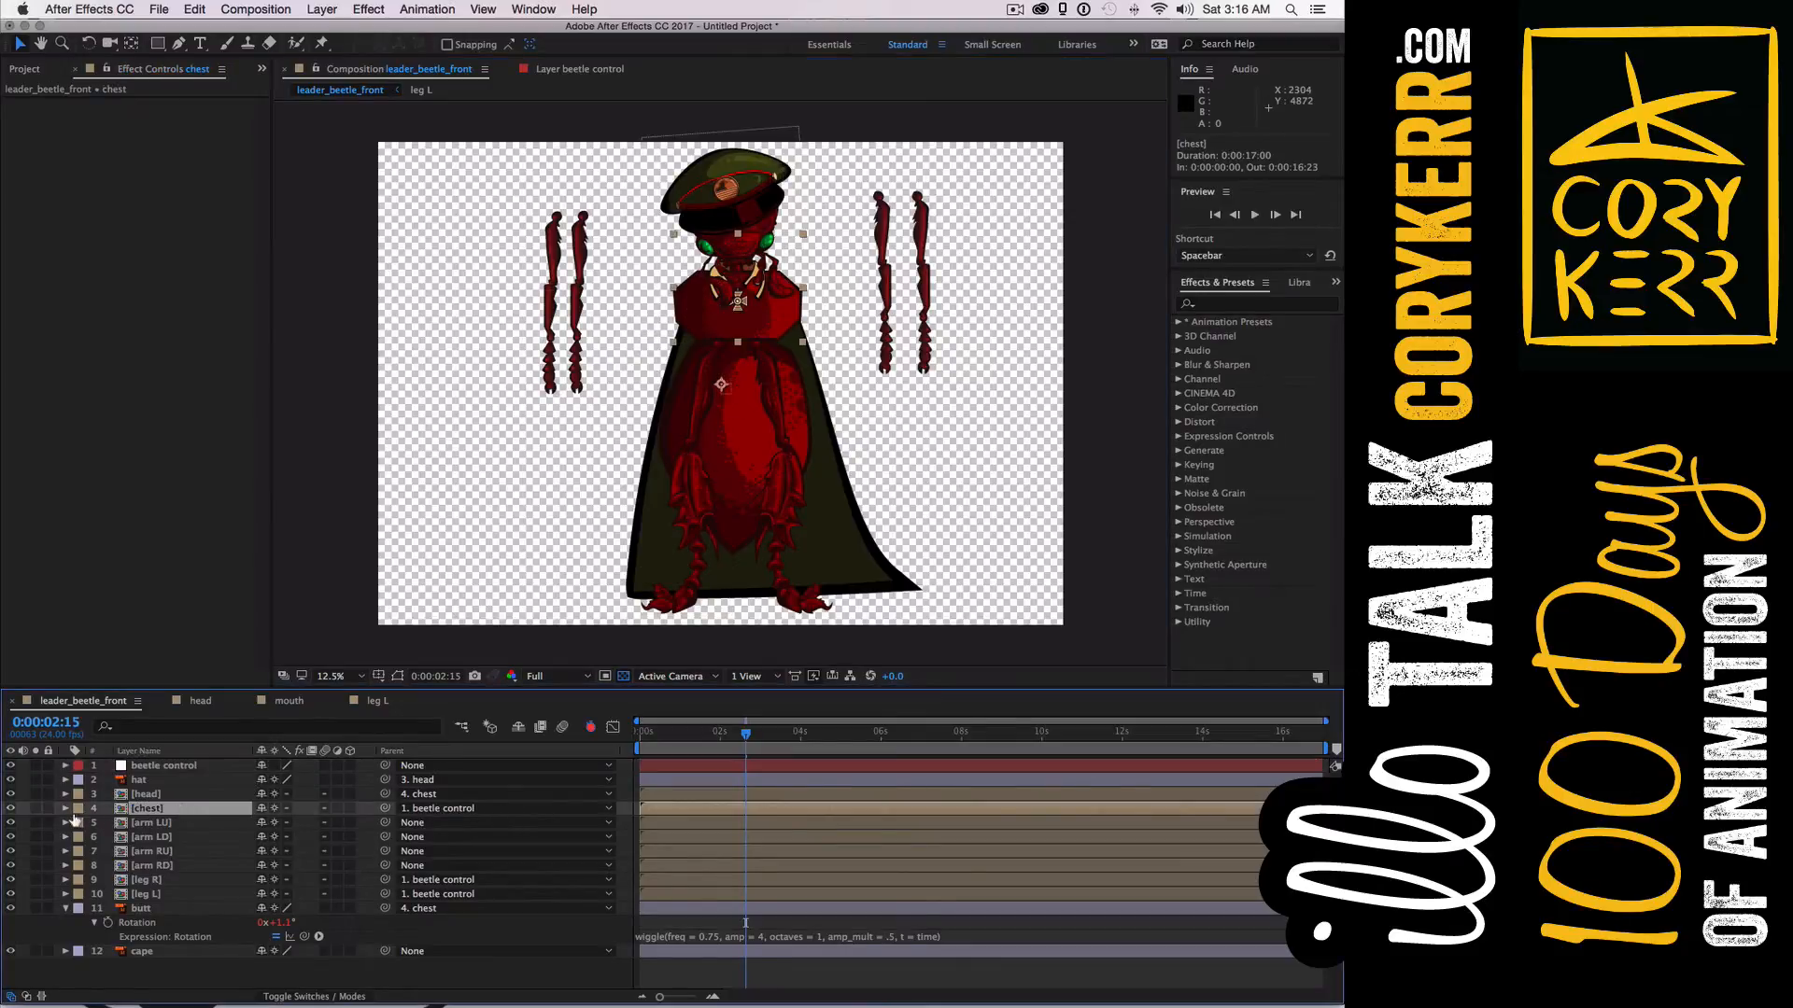
{"action": "key", "text": "r"}
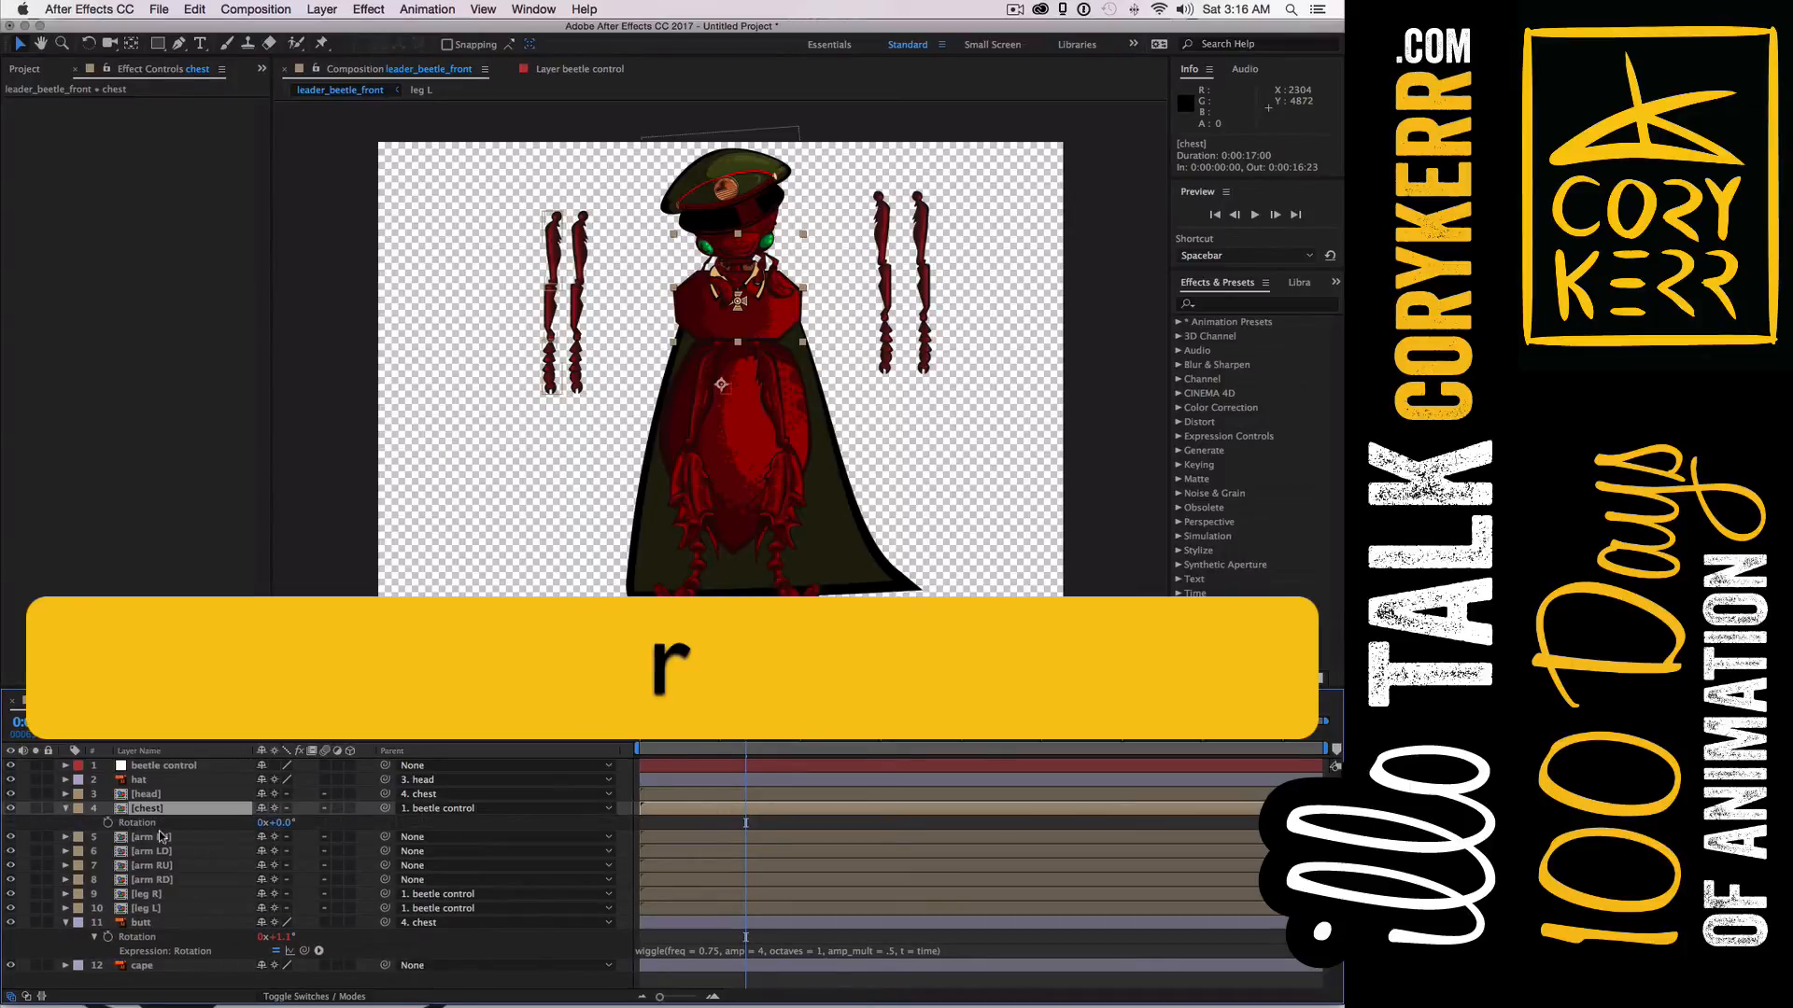
{"action": "key", "text": "alt"}
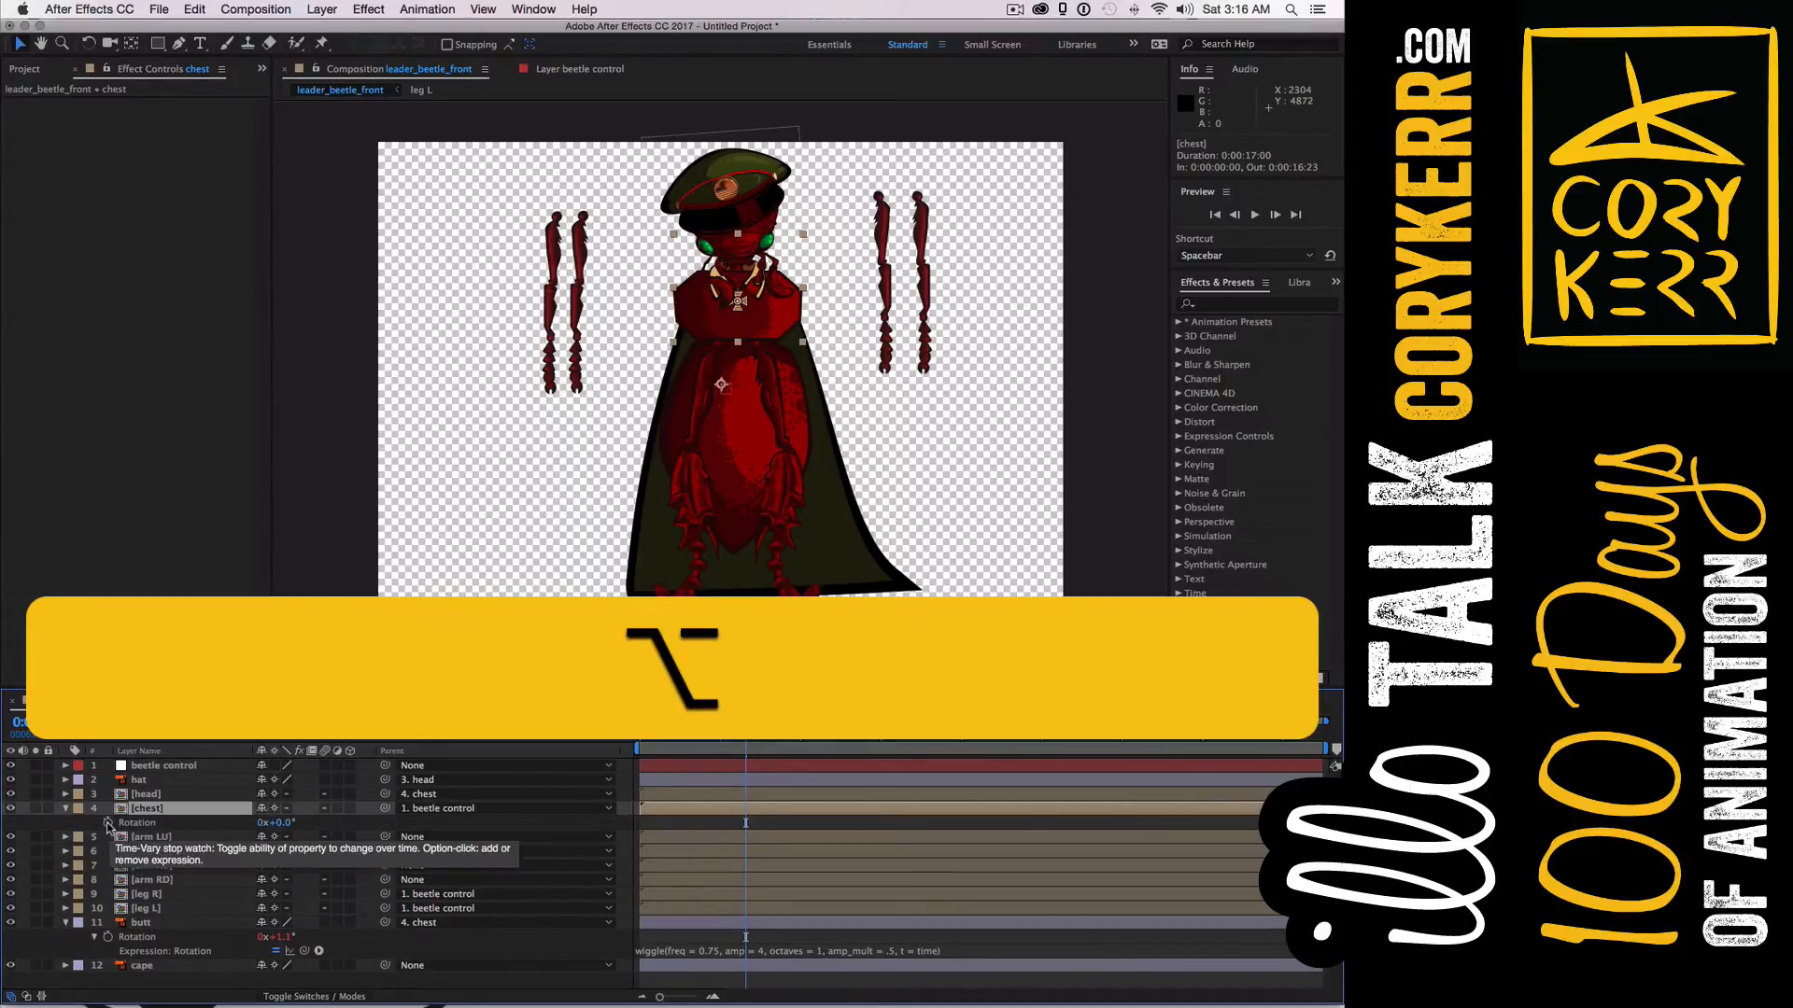
{"action": "left_click", "coordinate": [108, 823], "text": "alt"}
{"action": "type", "text": "wiggle(freq = 5, amp = 30, octaves = 1, amp_mult = .5, t = time)"}
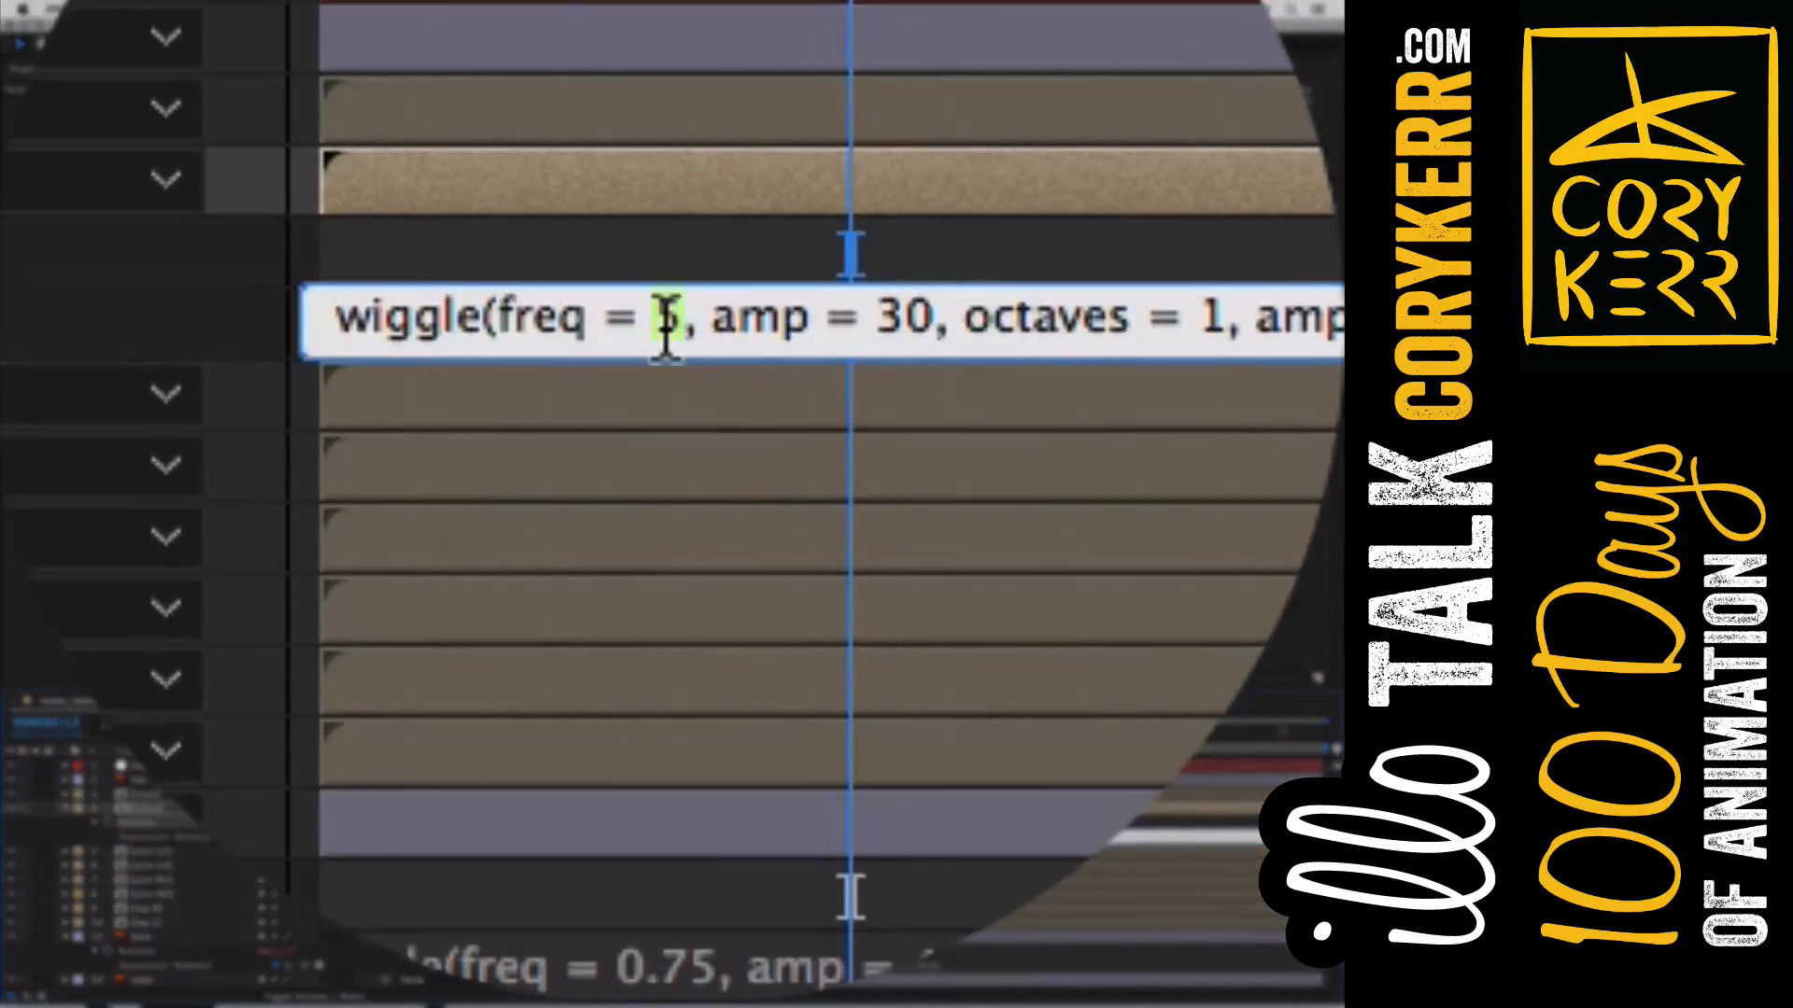
{"action": "double_click", "coordinate": [709, 836]}
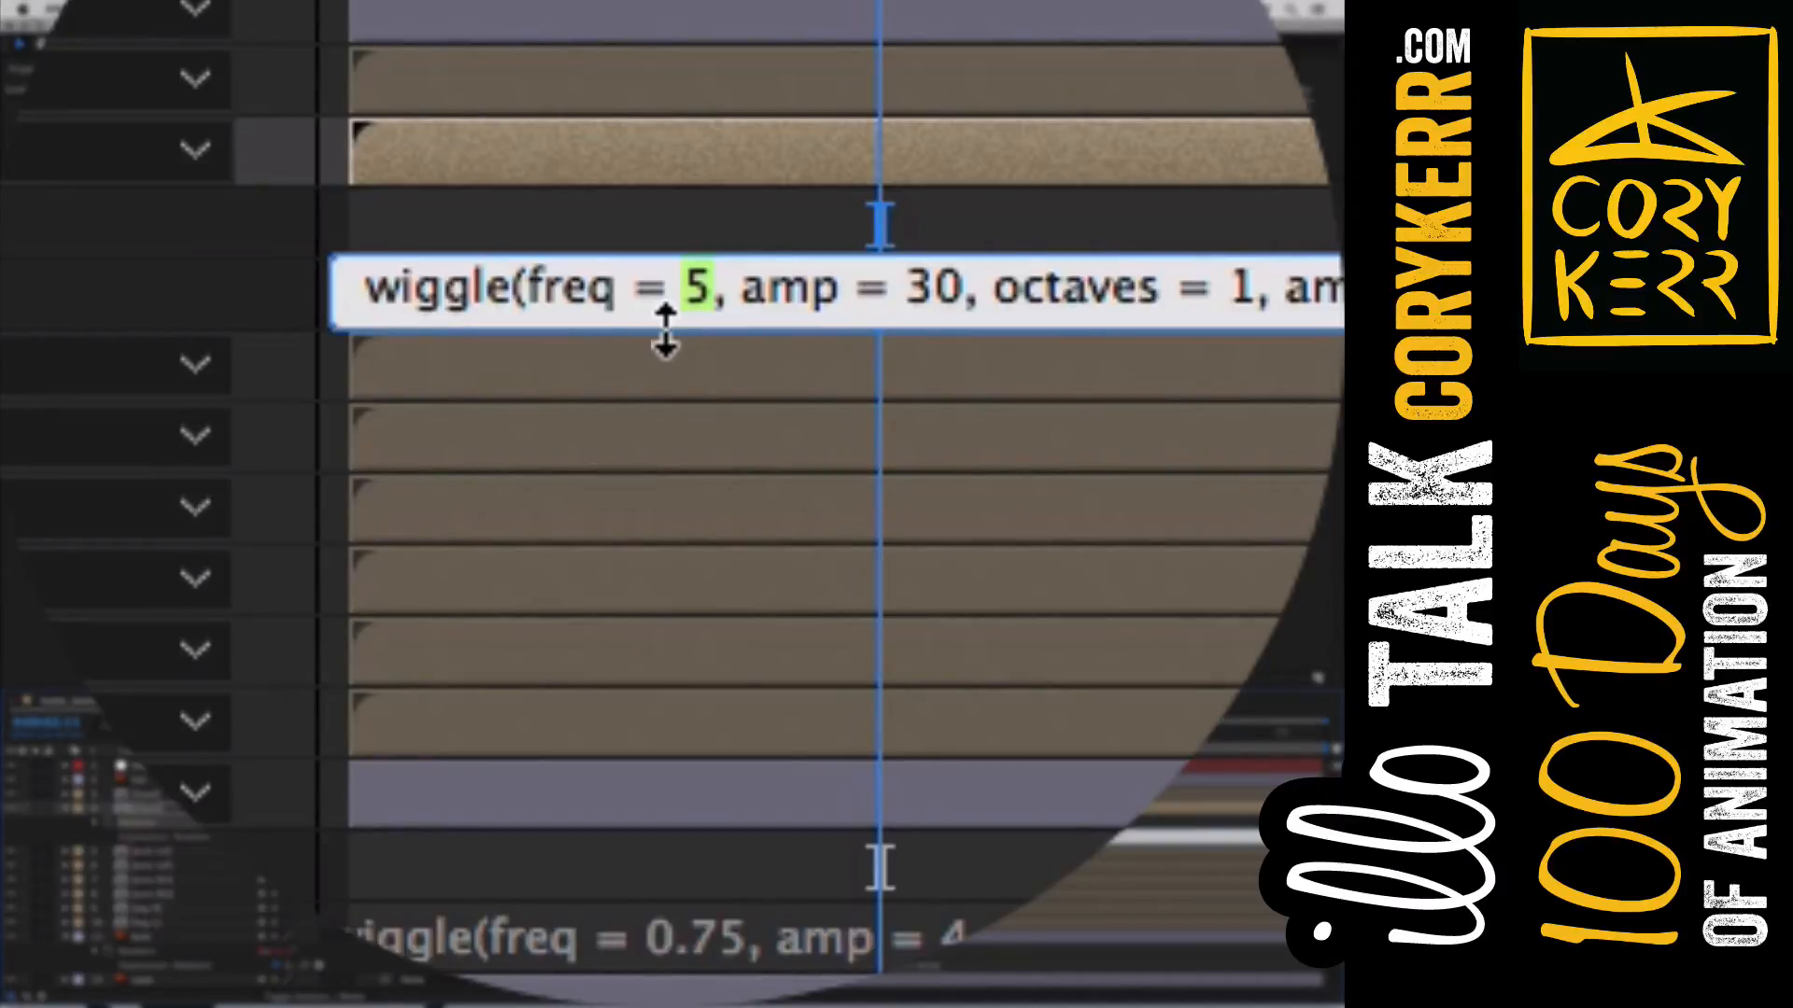
{"action": "type", "text": ".5"}
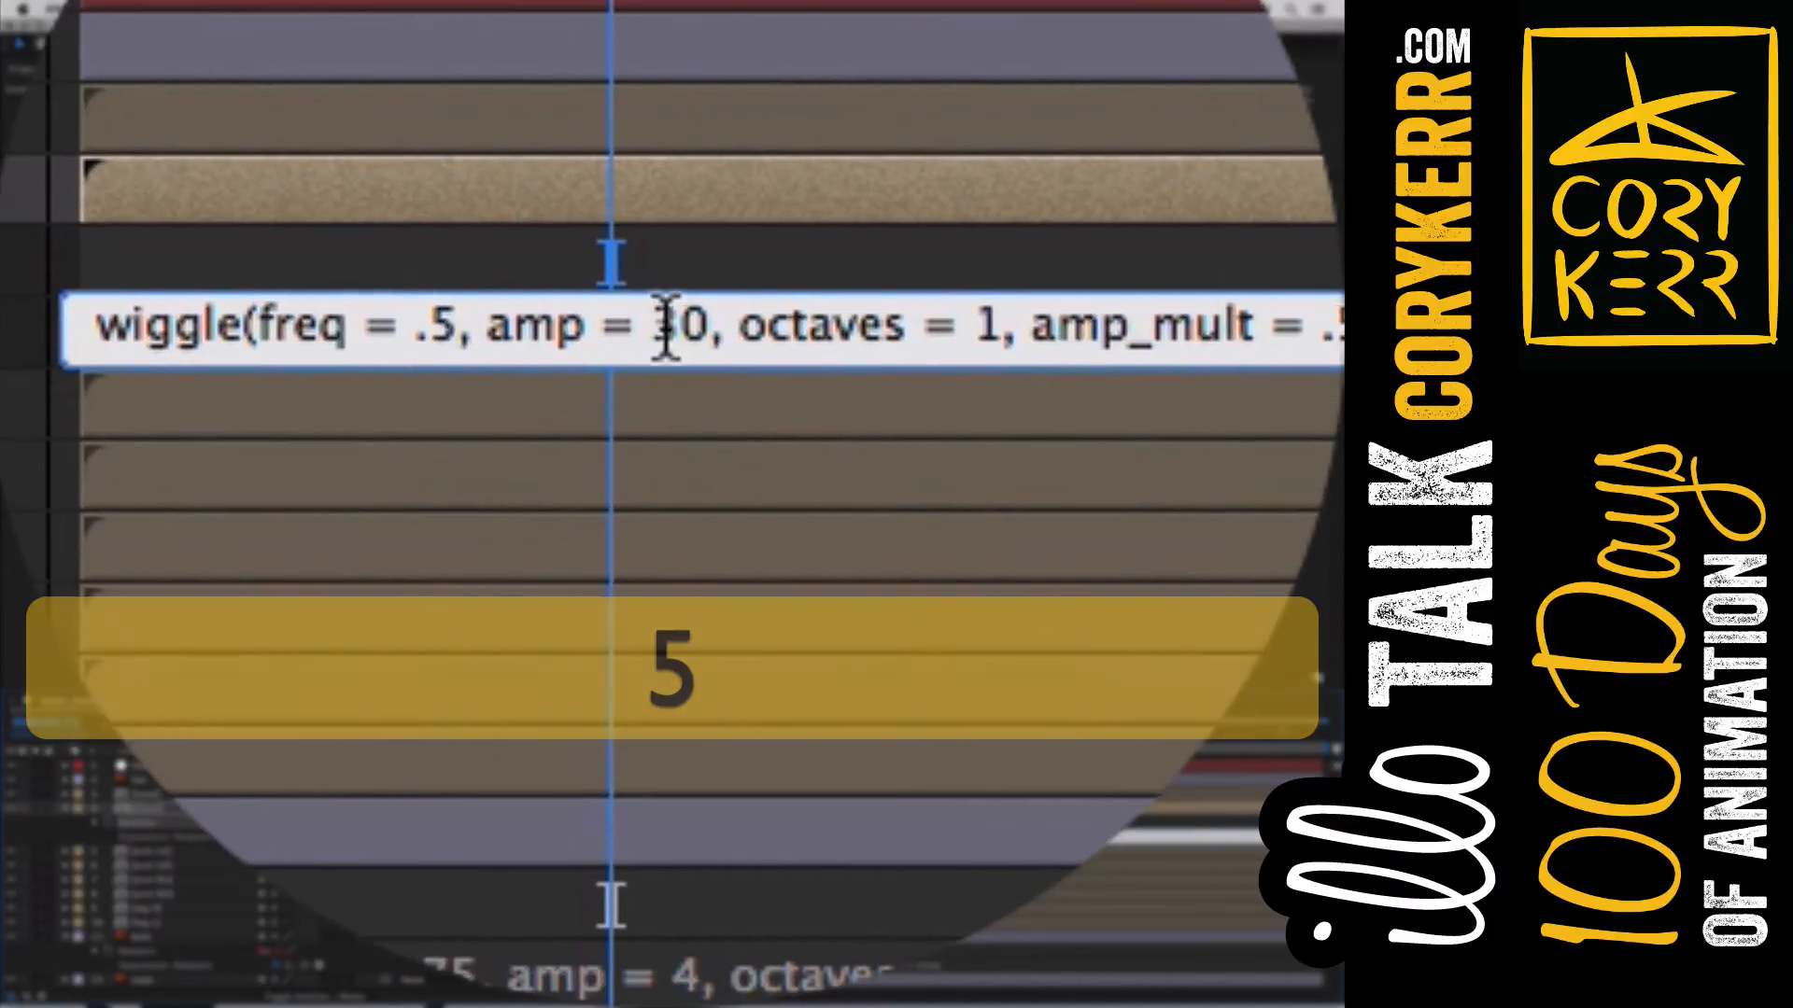
{"action": "double_click", "coordinate": [941, 289]}
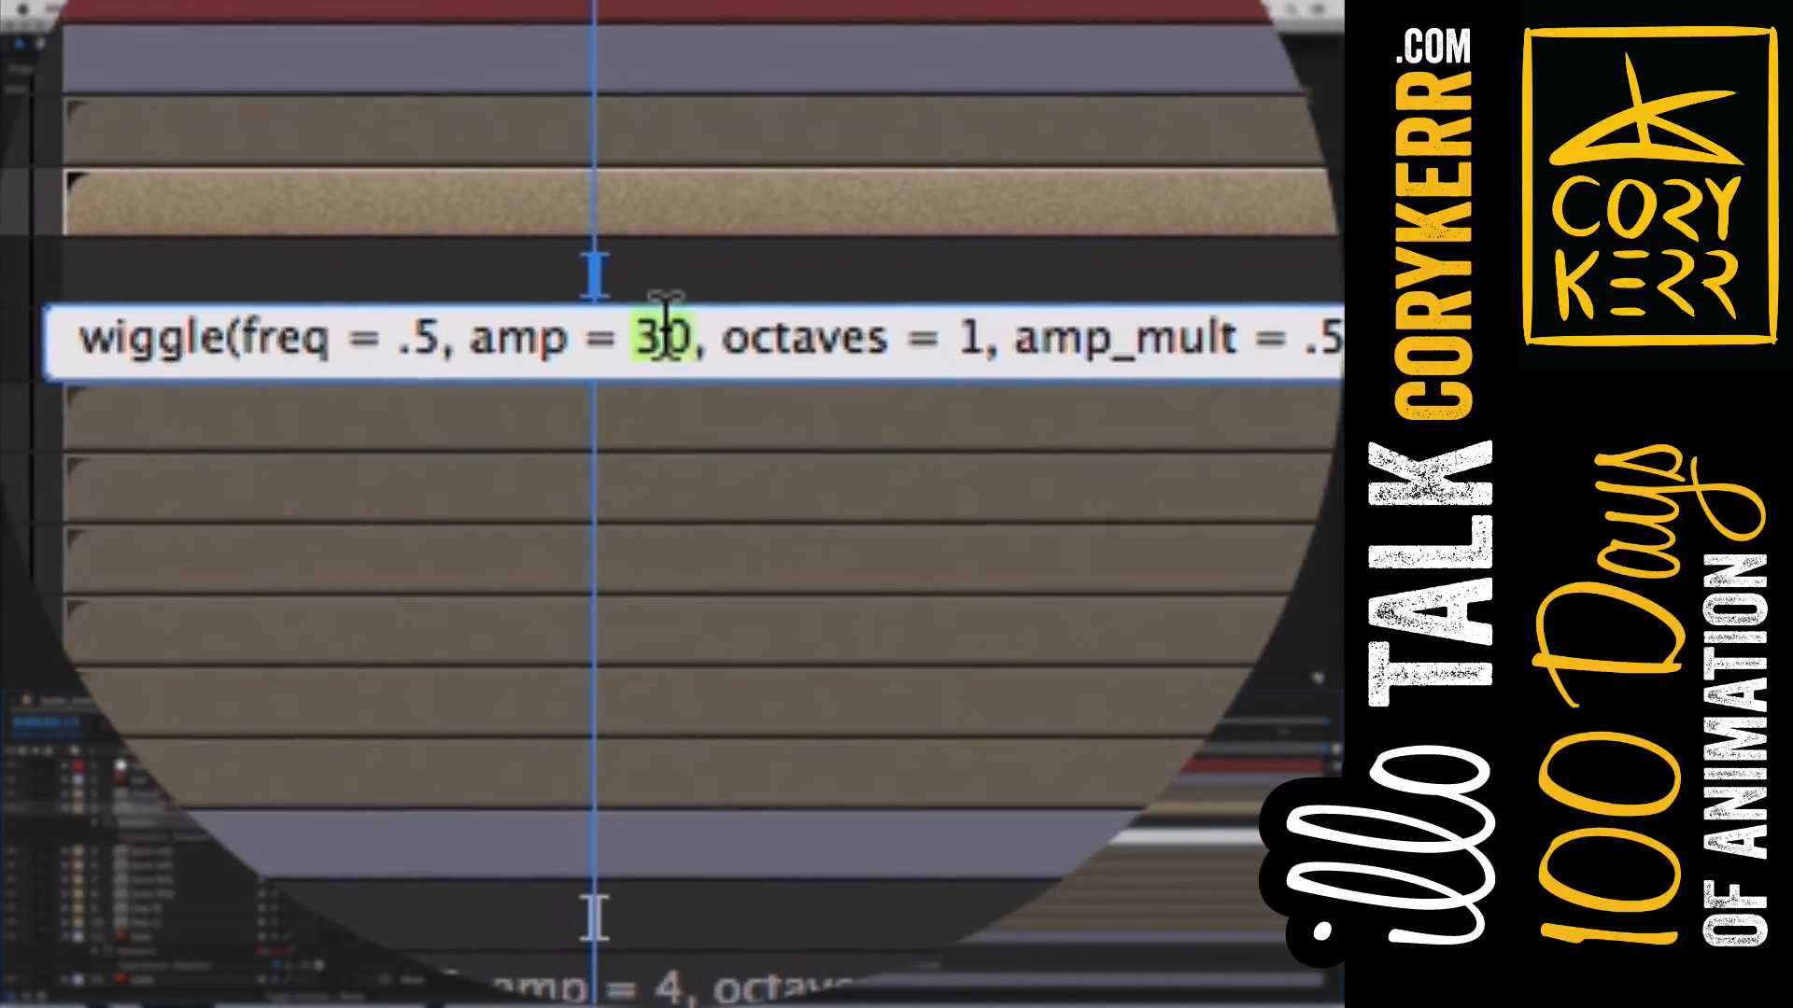
{"action": "type", "text": "11"}
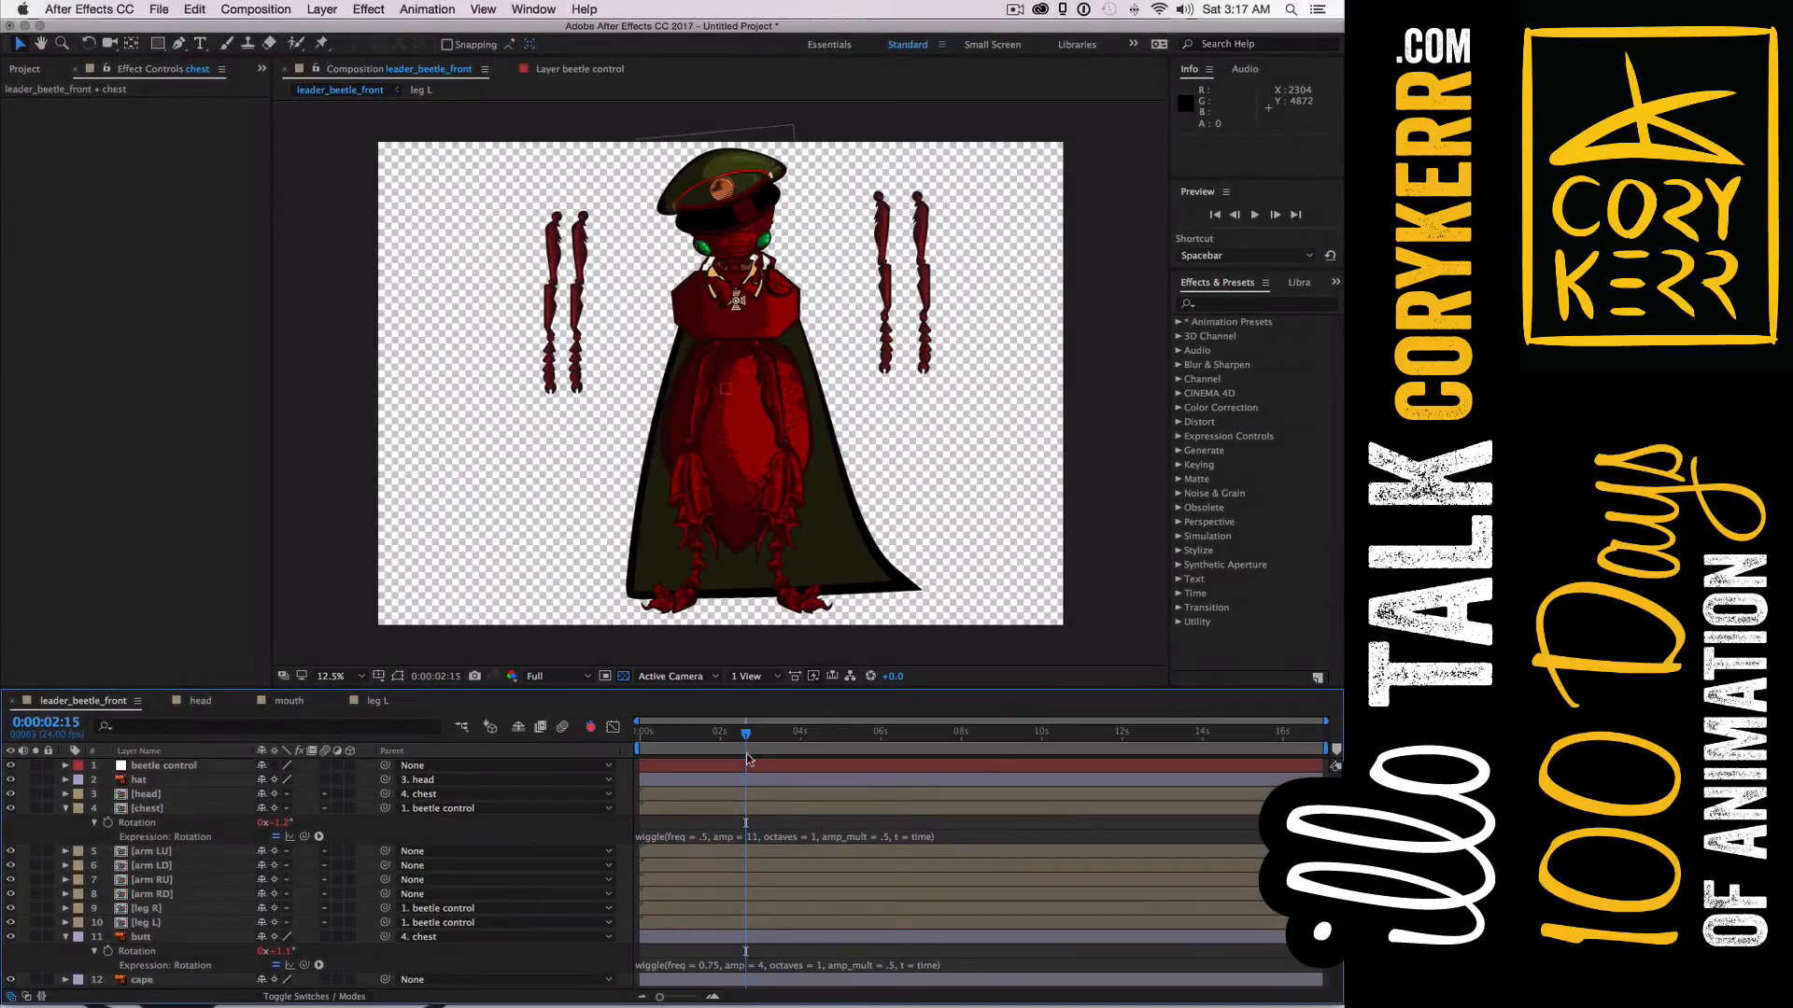
Preview the chest rotation wiggle from the start of the composition and set the current time to 0:00:00:05
{"action": "left_click_drag", "start_coordinate": [747, 754], "coordinate": [630, 737]}
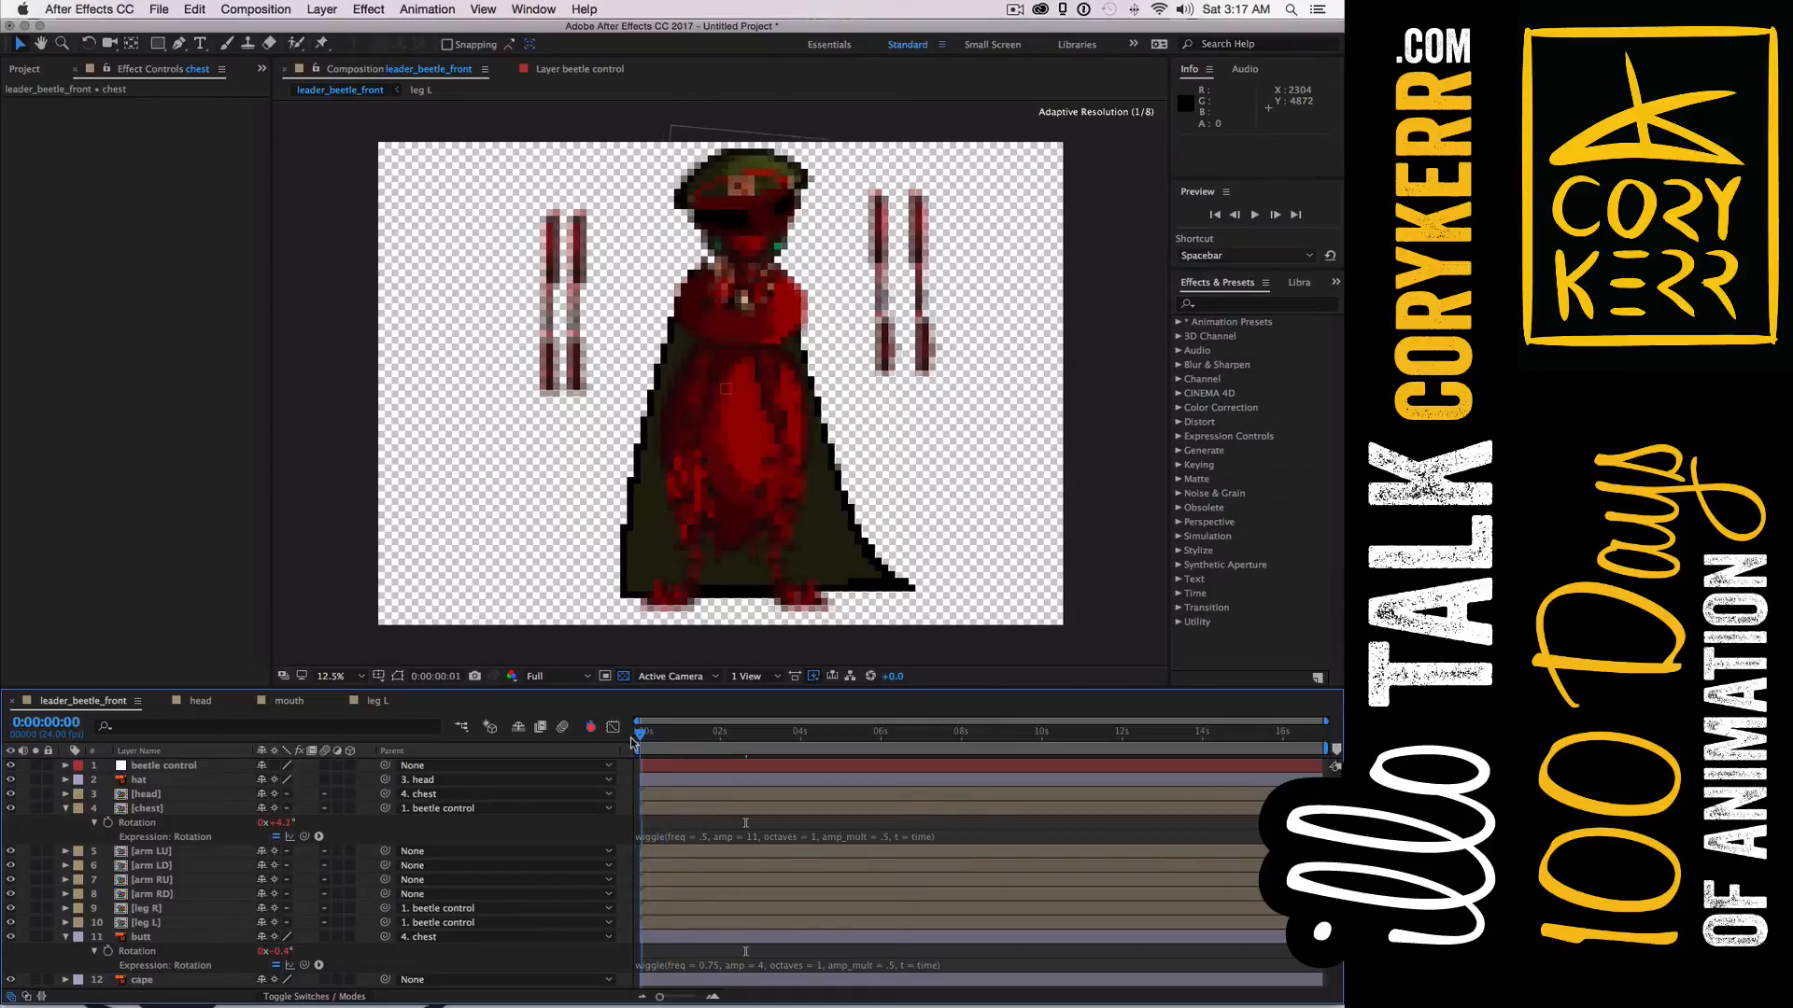
{"action": "key", "text": "space"}
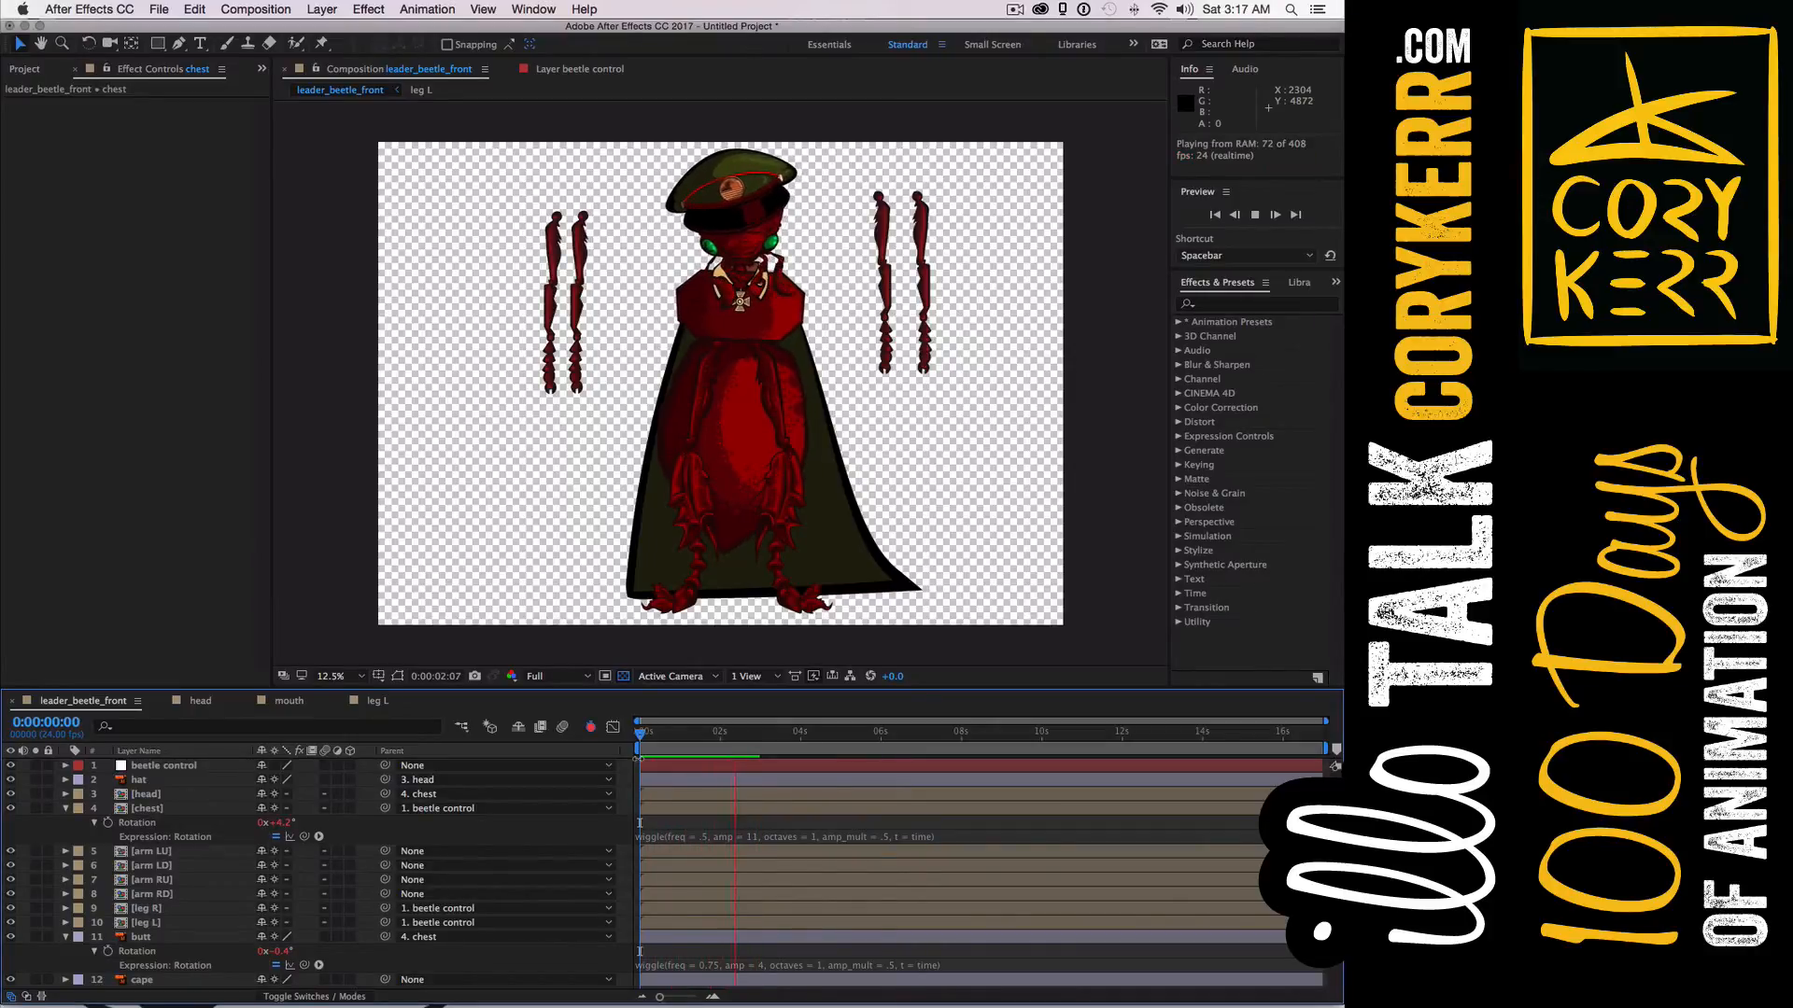
{"action": "key", "text": "space"}
{"action": "left_click", "coordinate": [636, 758]}
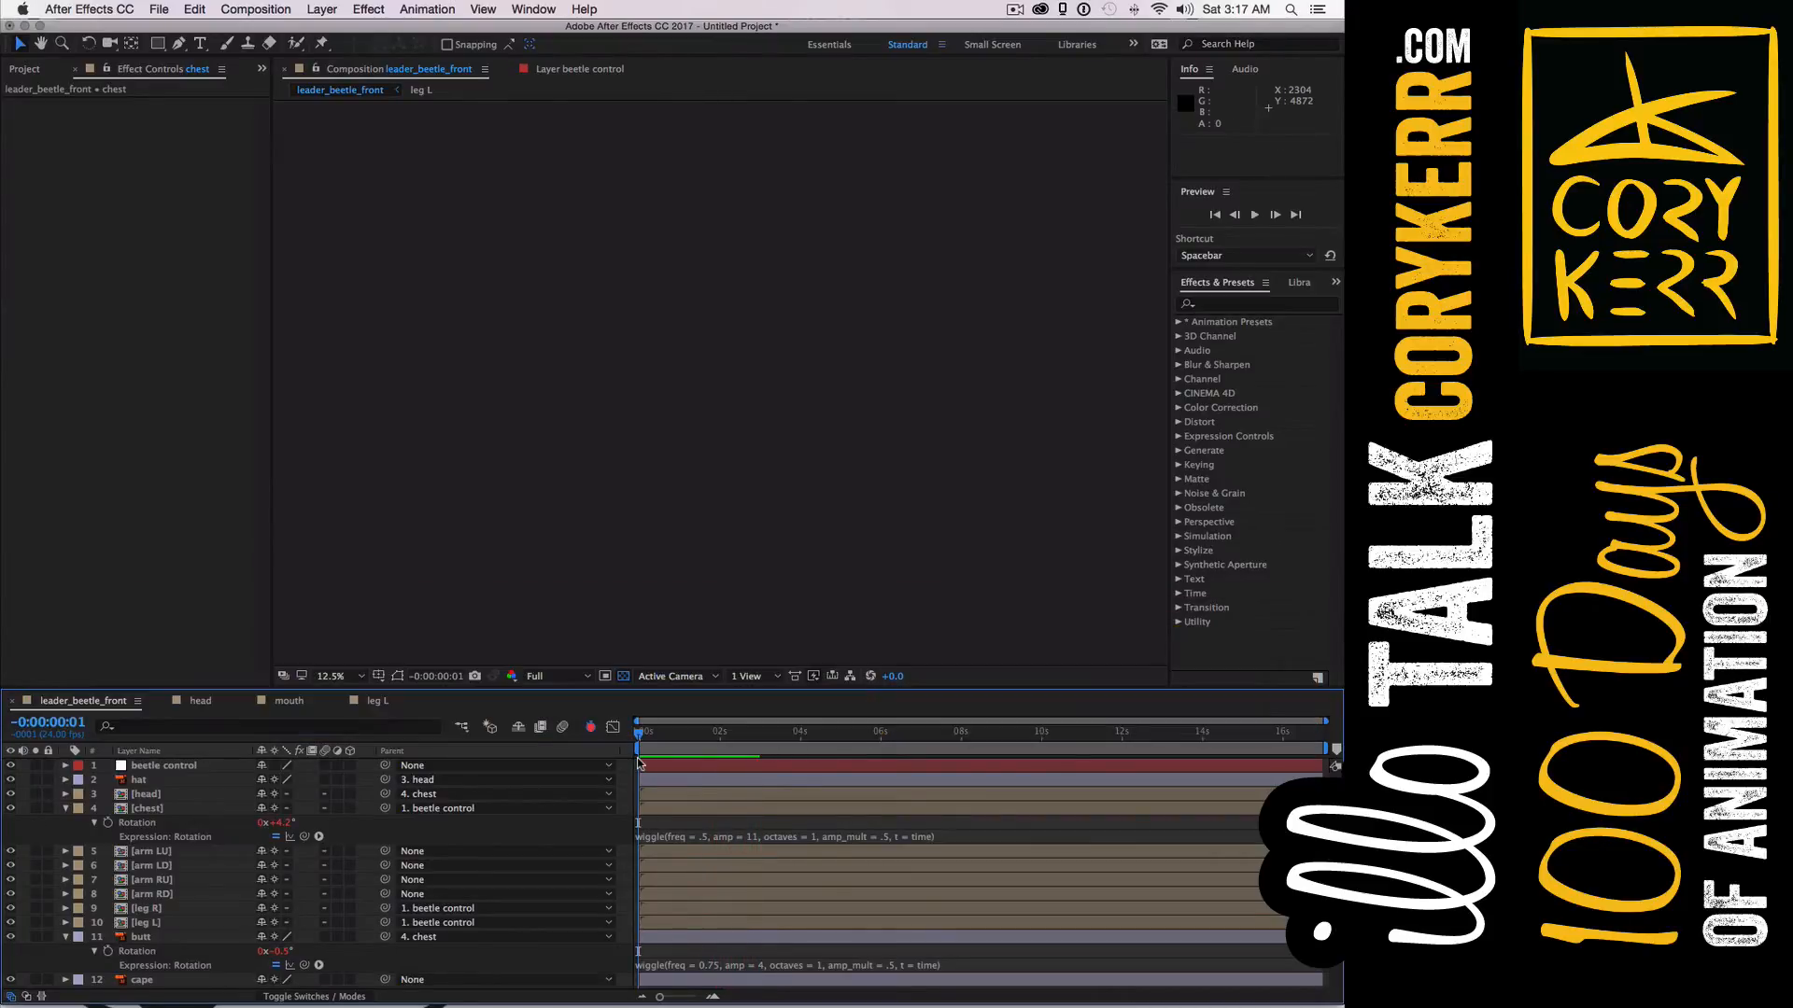
{"action": "left_click_drag", "start_coordinate": [665, 736], "coordinate": [647, 740]}
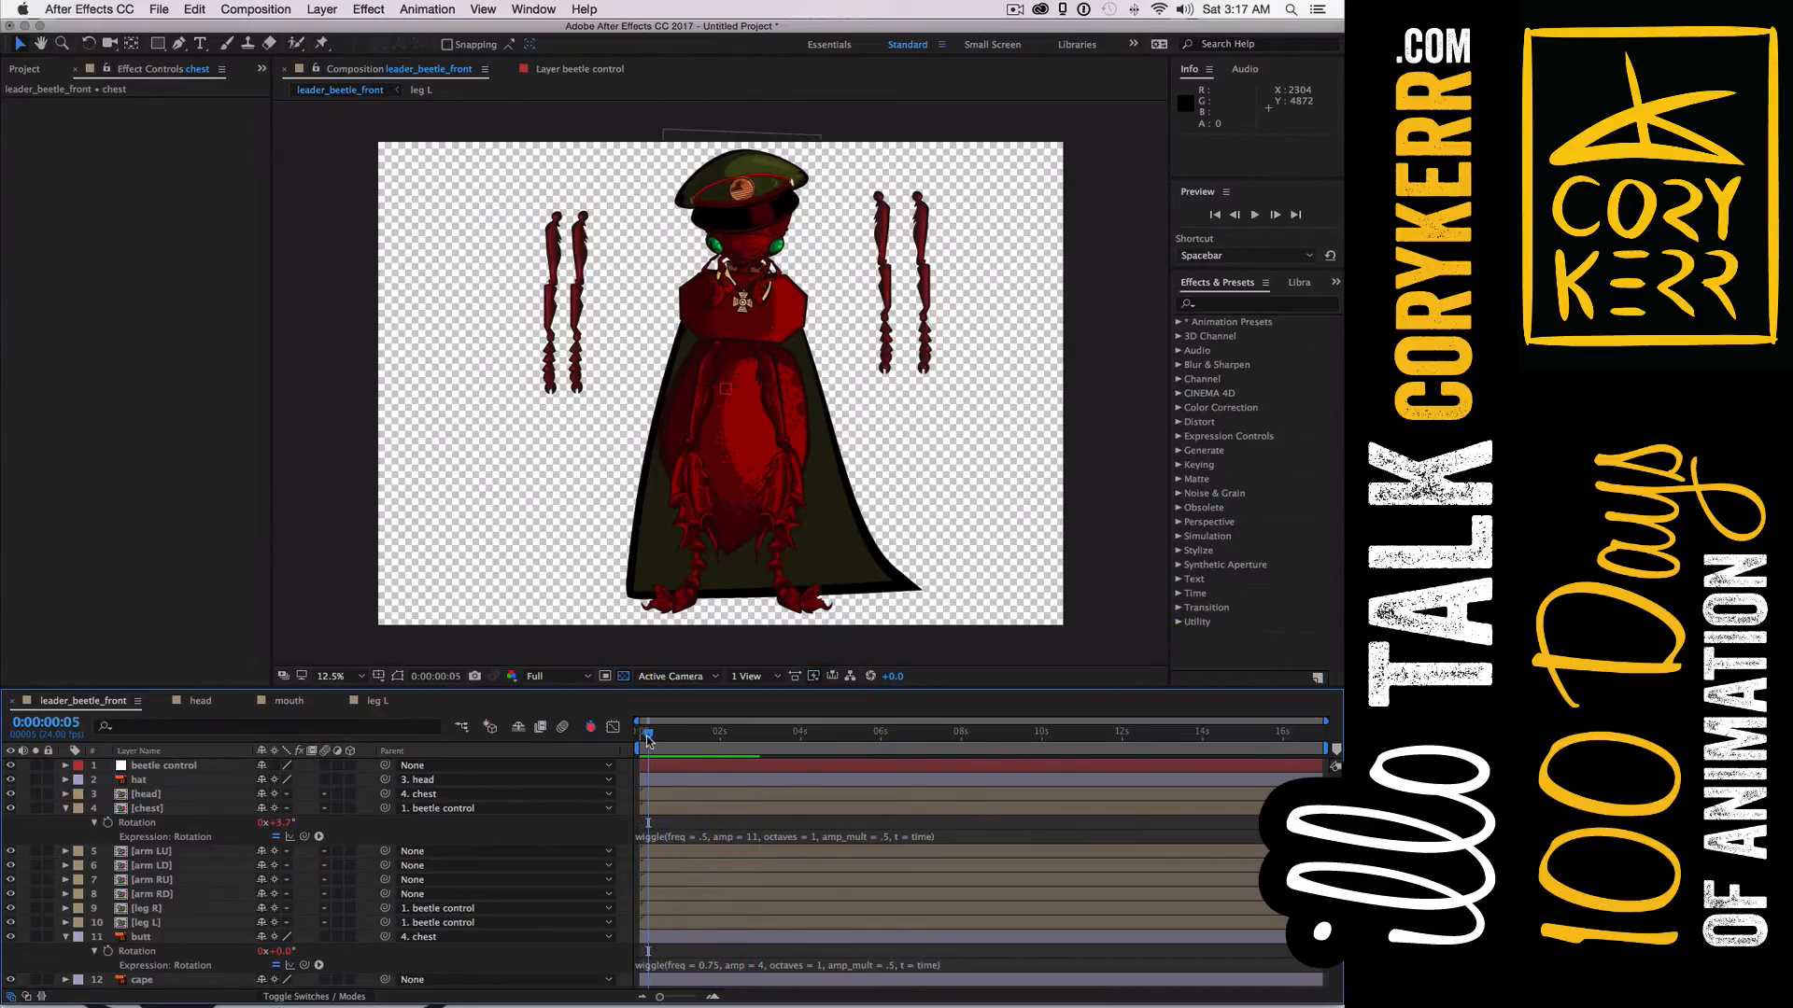
Move the chest layer's anchor point up from the abdomen onto the medal in the middle of the chest
{"action": "left_click", "coordinate": [190, 811]}
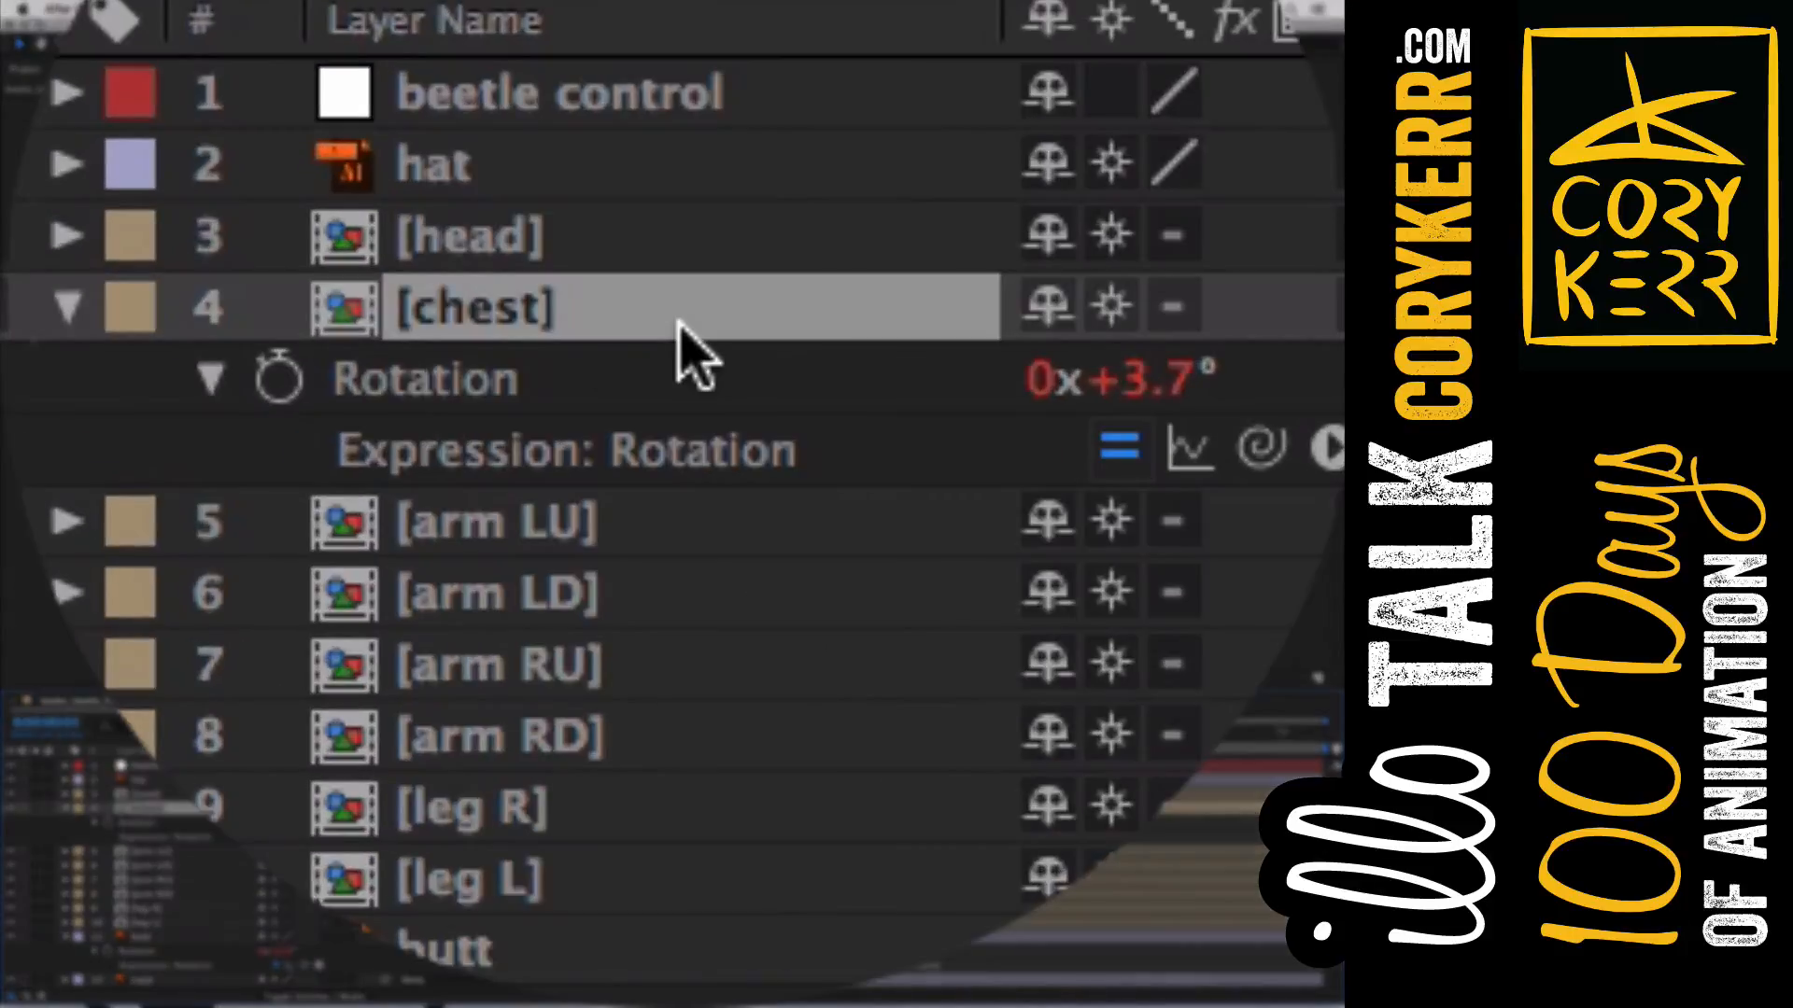
{"action": "key", "text": "y"}
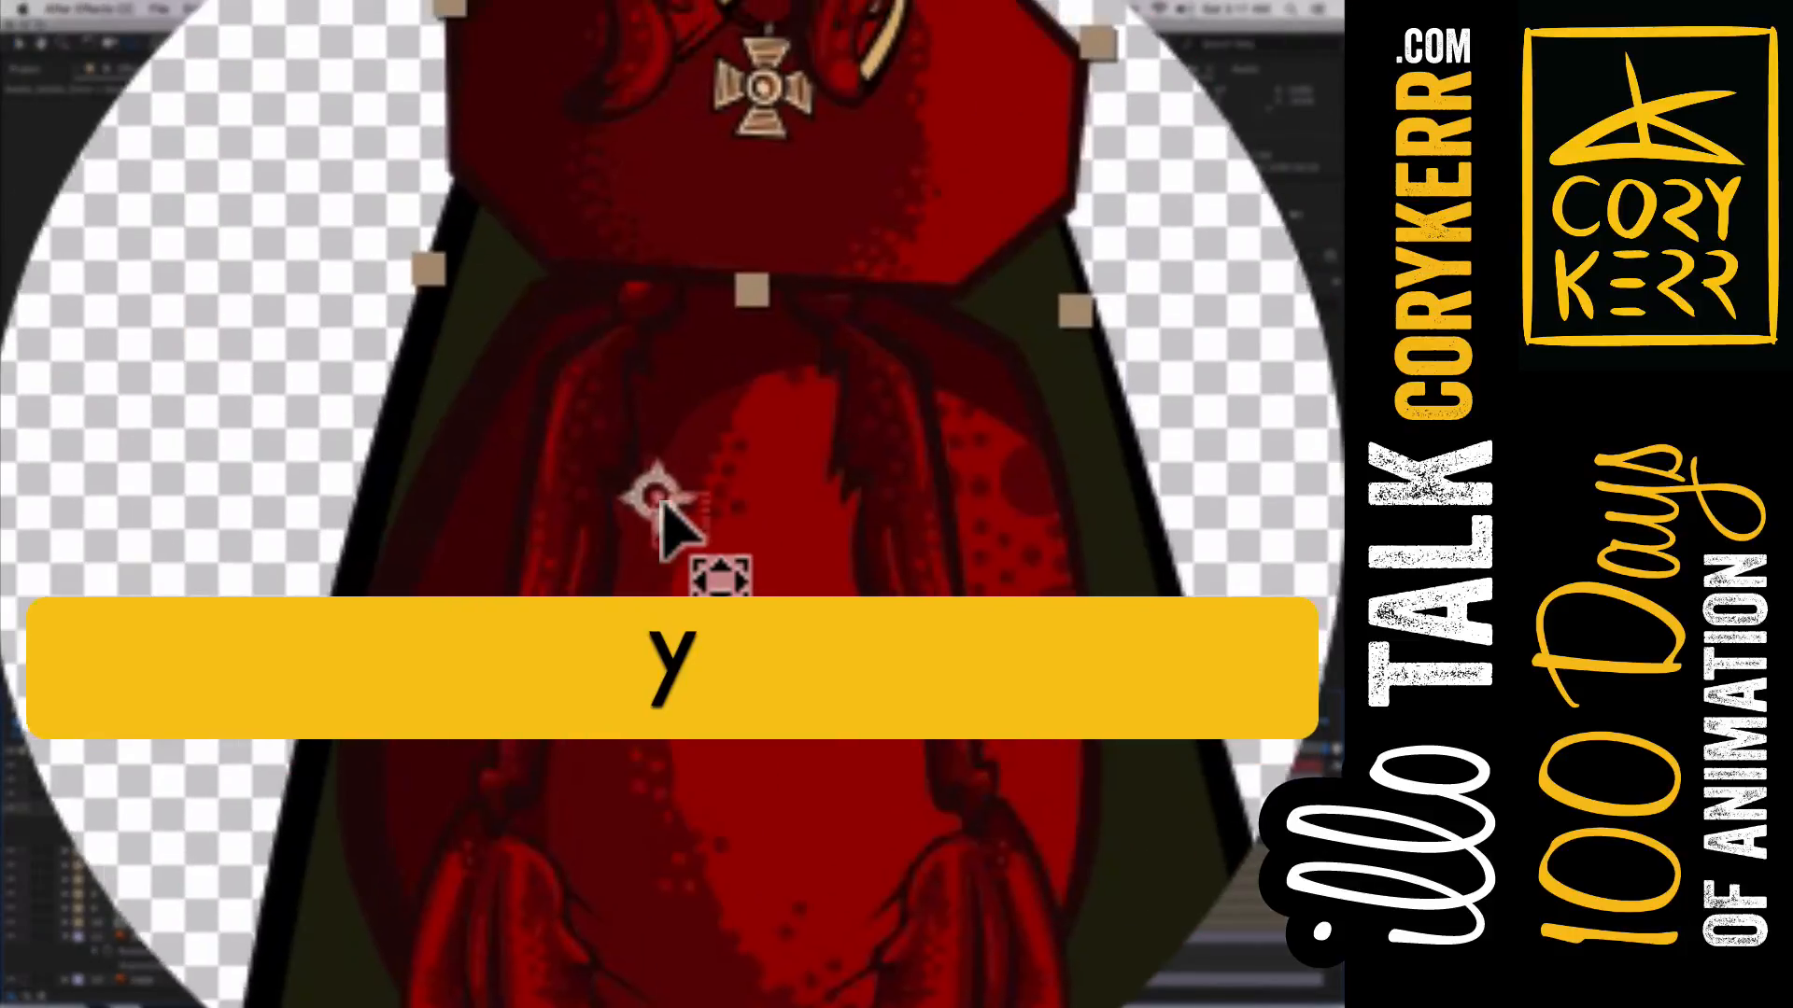
{"action": "left_click_drag", "start_coordinate": [661, 504], "coordinate": [664, 686]}
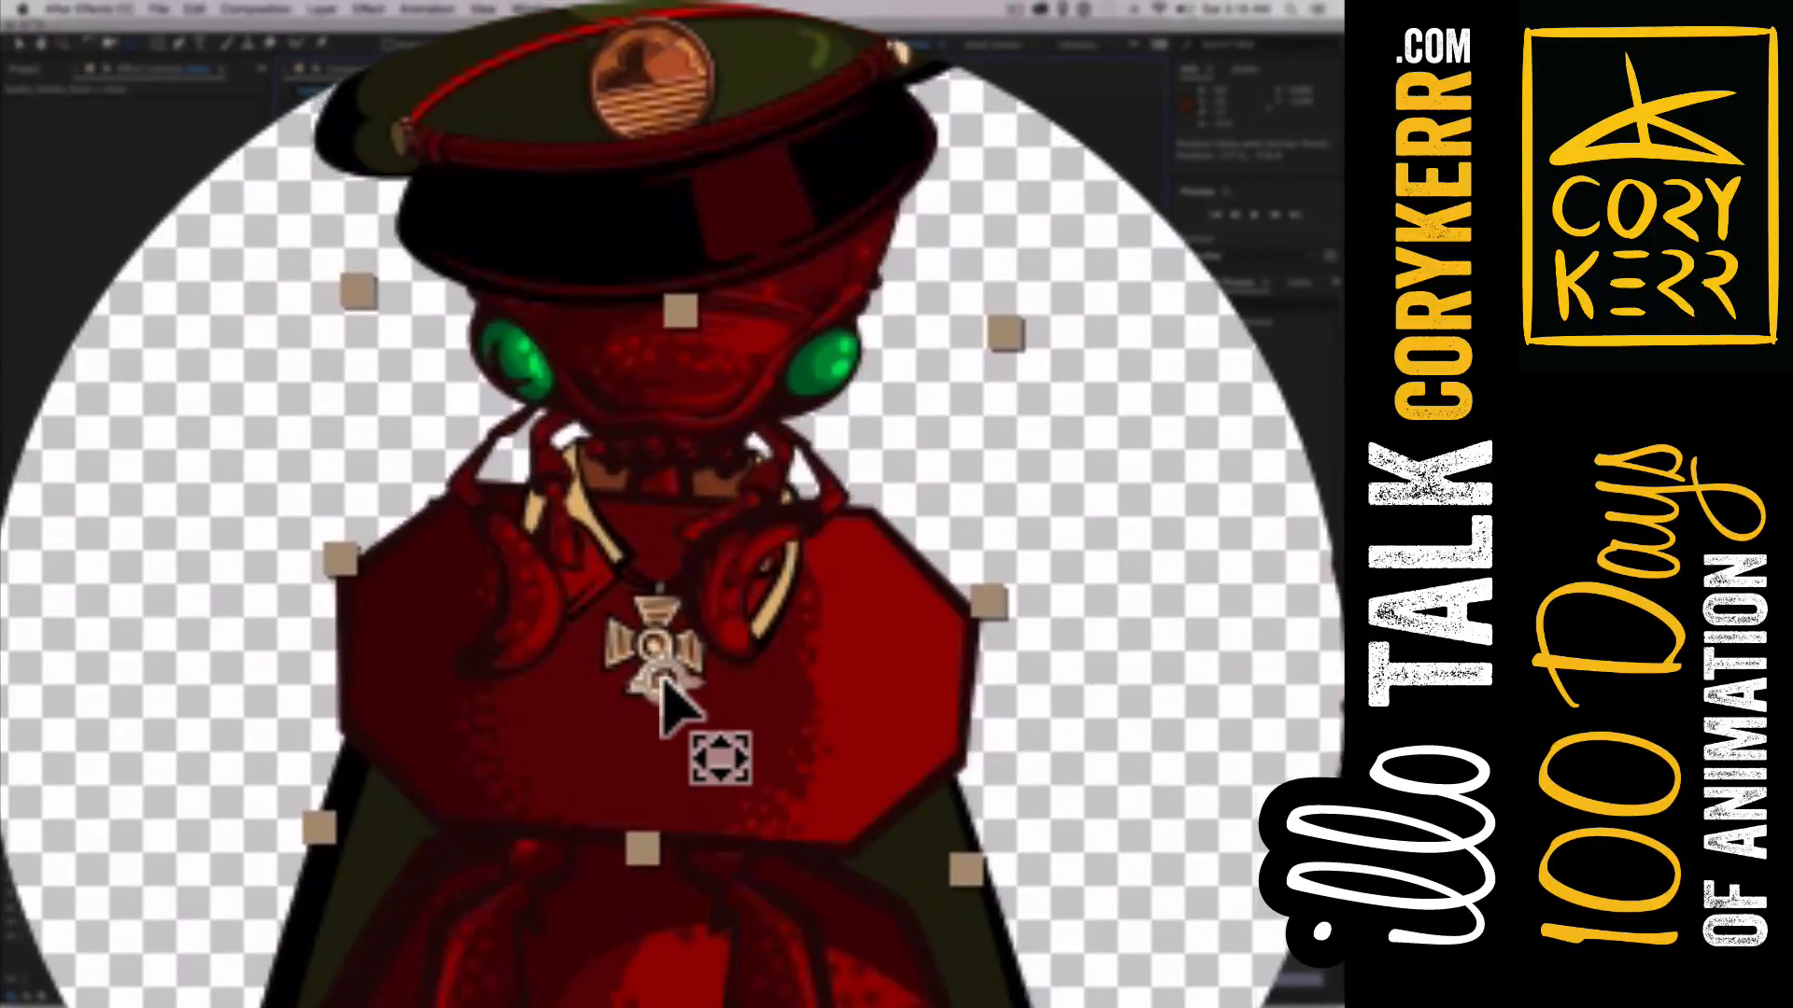
{"action": "left_click_drag", "start_coordinate": [661, 679], "coordinate": [661, 680]}
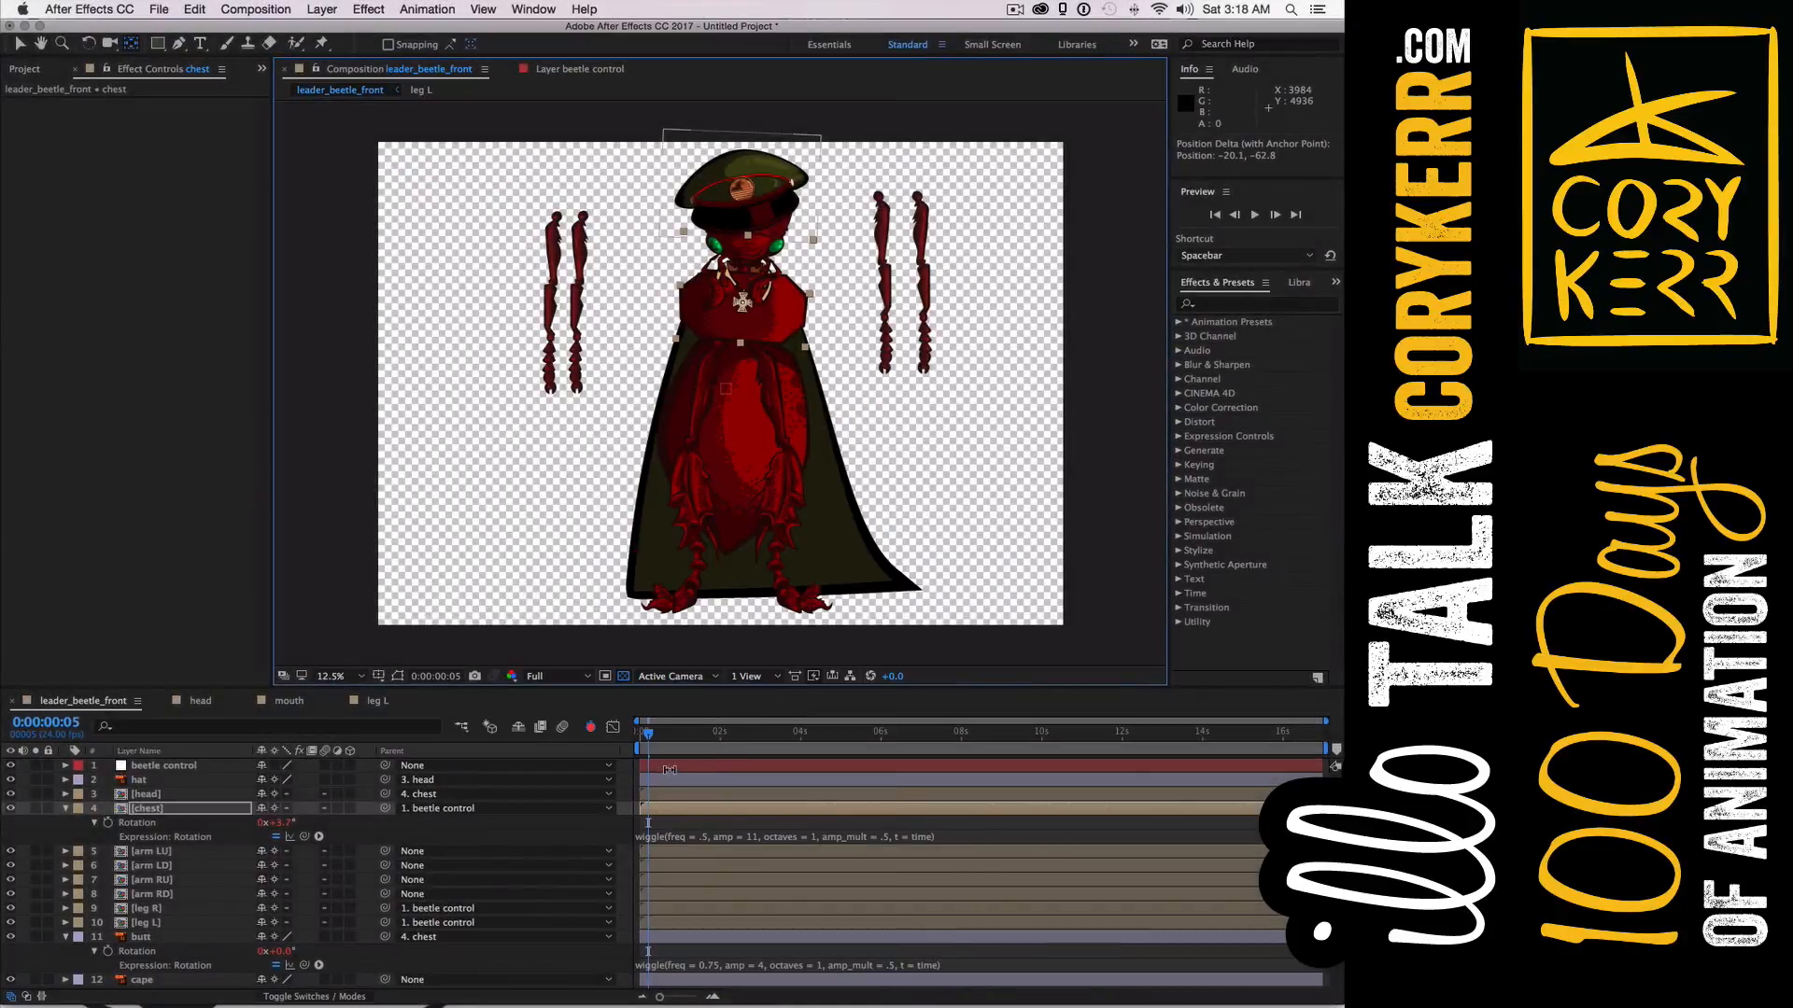
Remove the anchor point and position keyframes from the chest layer and set the current time to 0:00:00:00
{"action": "key", "text": "u"}
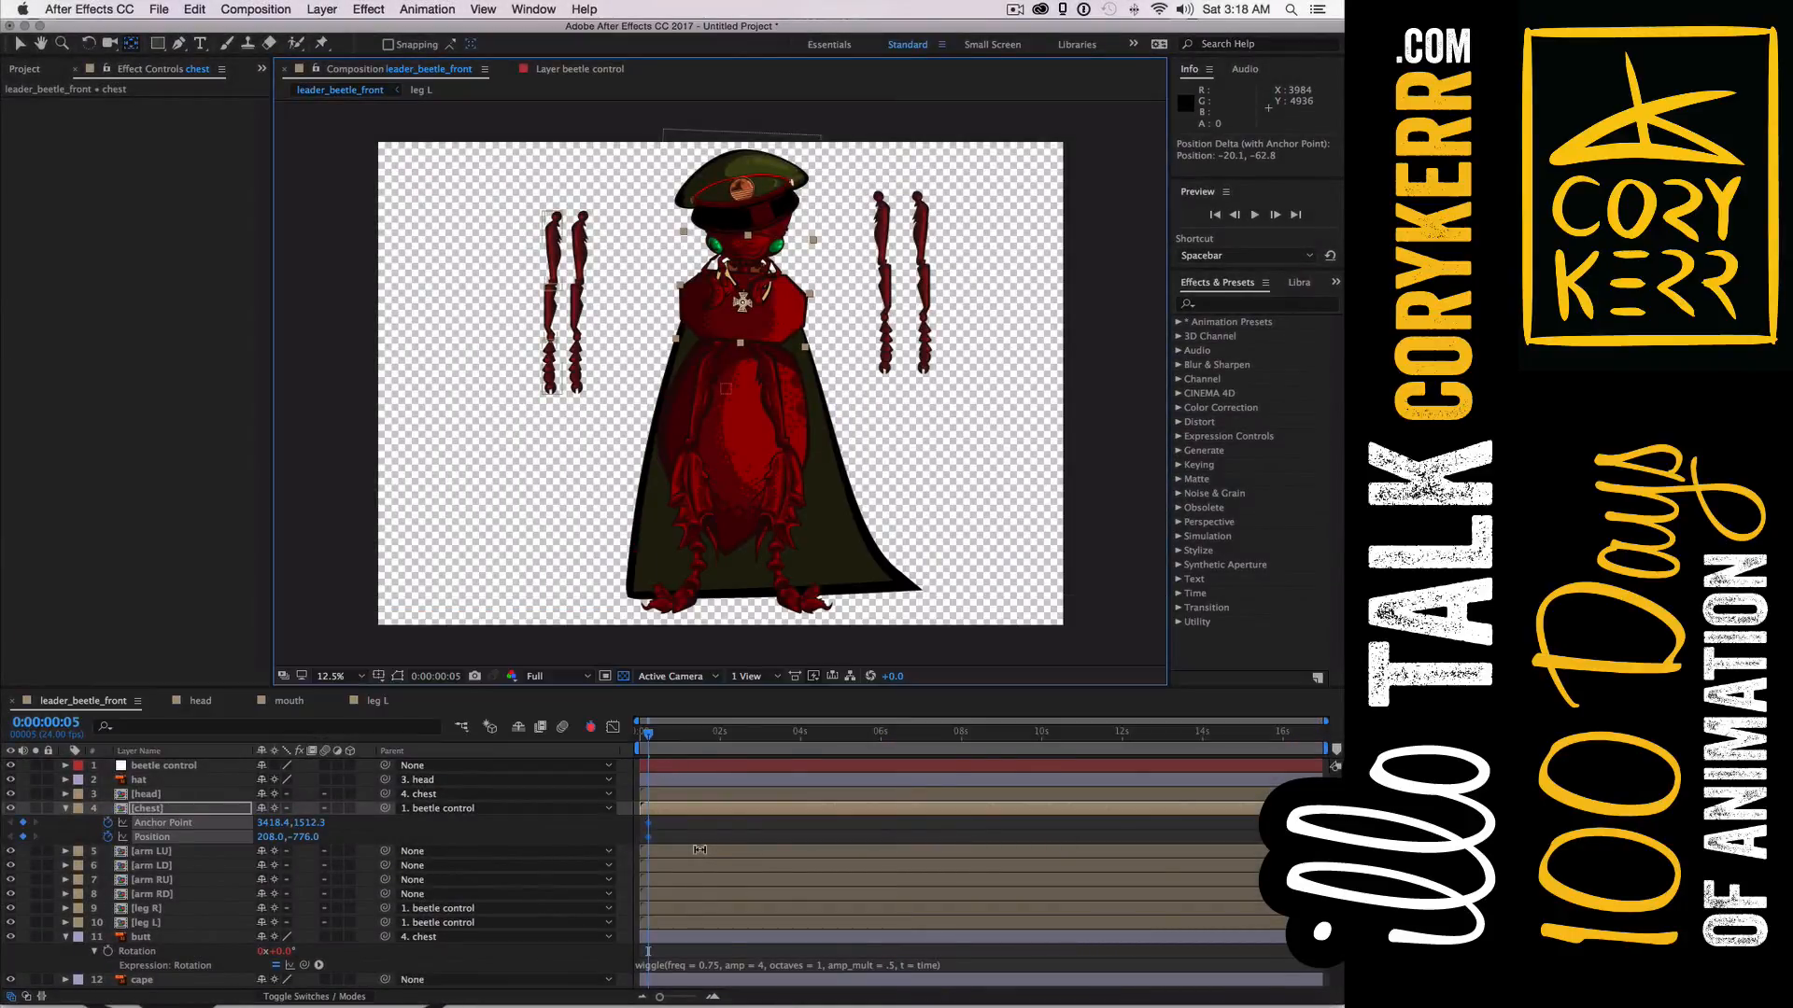
{"action": "left_click", "coordinate": [108, 823]}
{"action": "left_click", "coordinate": [109, 837]}
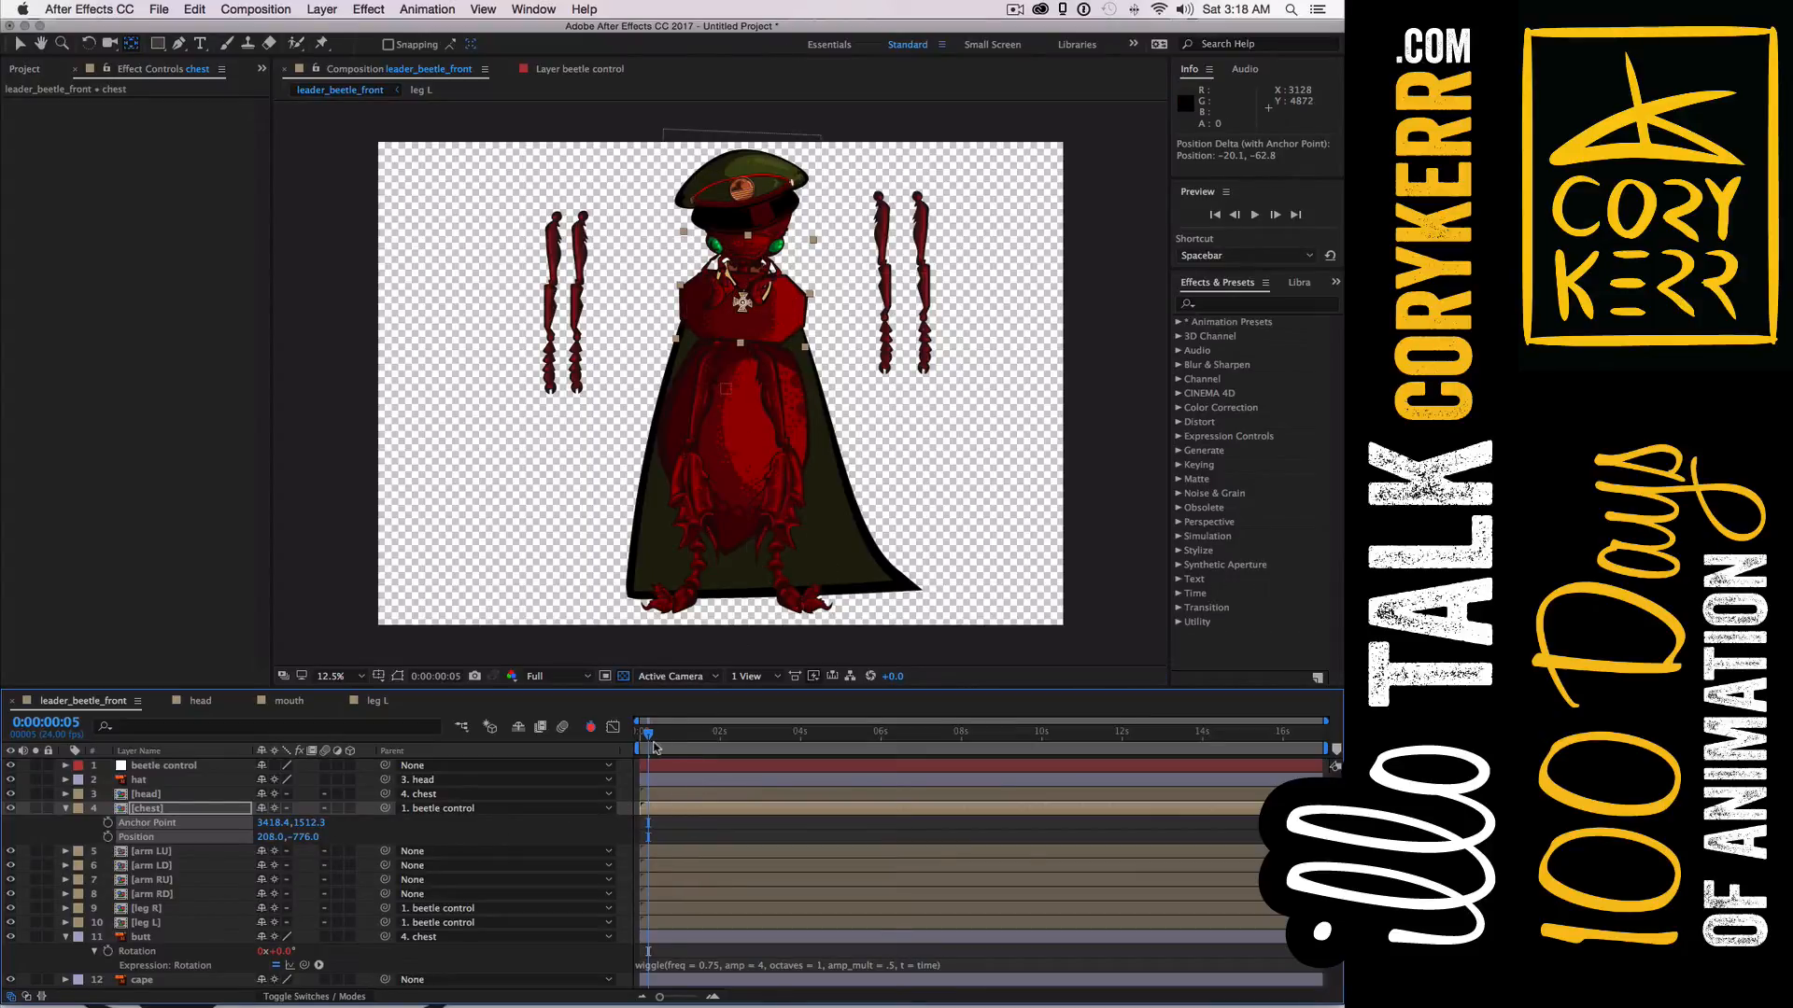
{"action": "mouse_move", "coordinate": [648, 732]}
{"action": "left_mouse_down"}
{"action": "mouse_move", "coordinate": [767, 750]}
{"action": "mouse_move", "coordinate": [638, 741]}
{"action": "left_mouse_up"}
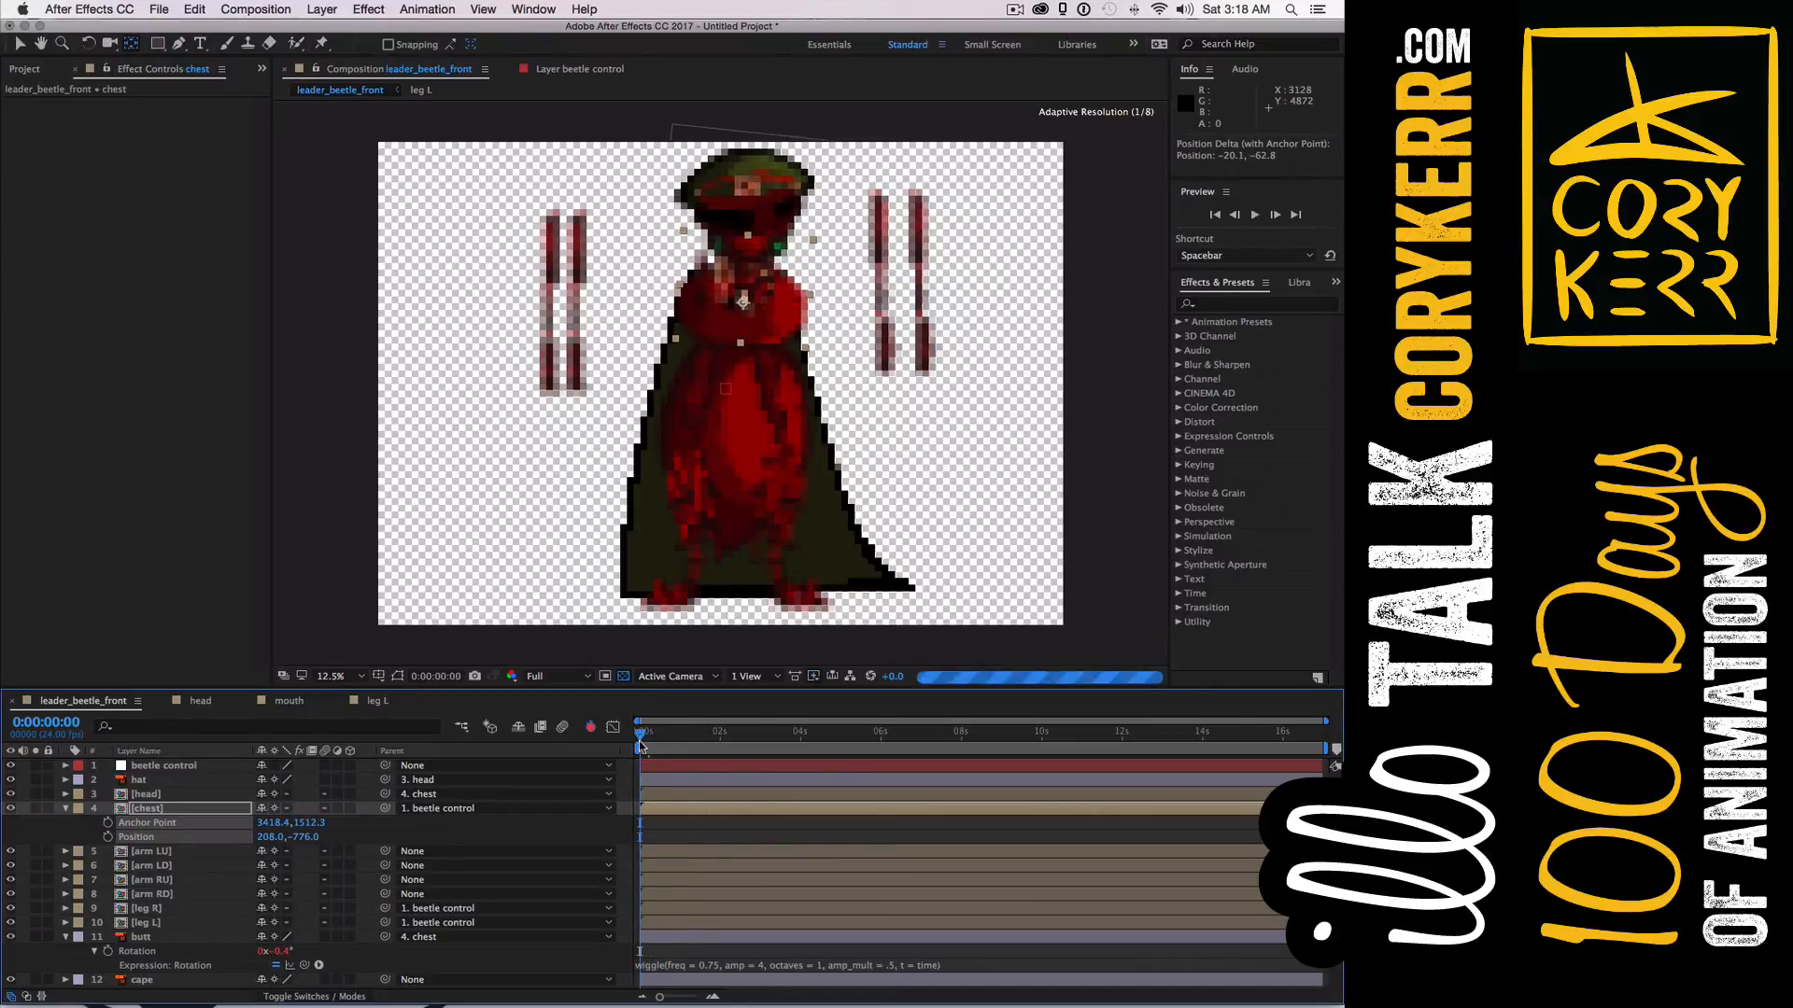
Replace the chest's rotation expression with a wiggle using freq 2, amp 12, octaves 1, amp_mult .5 and t = time
{"action": "key", "text": "r"}
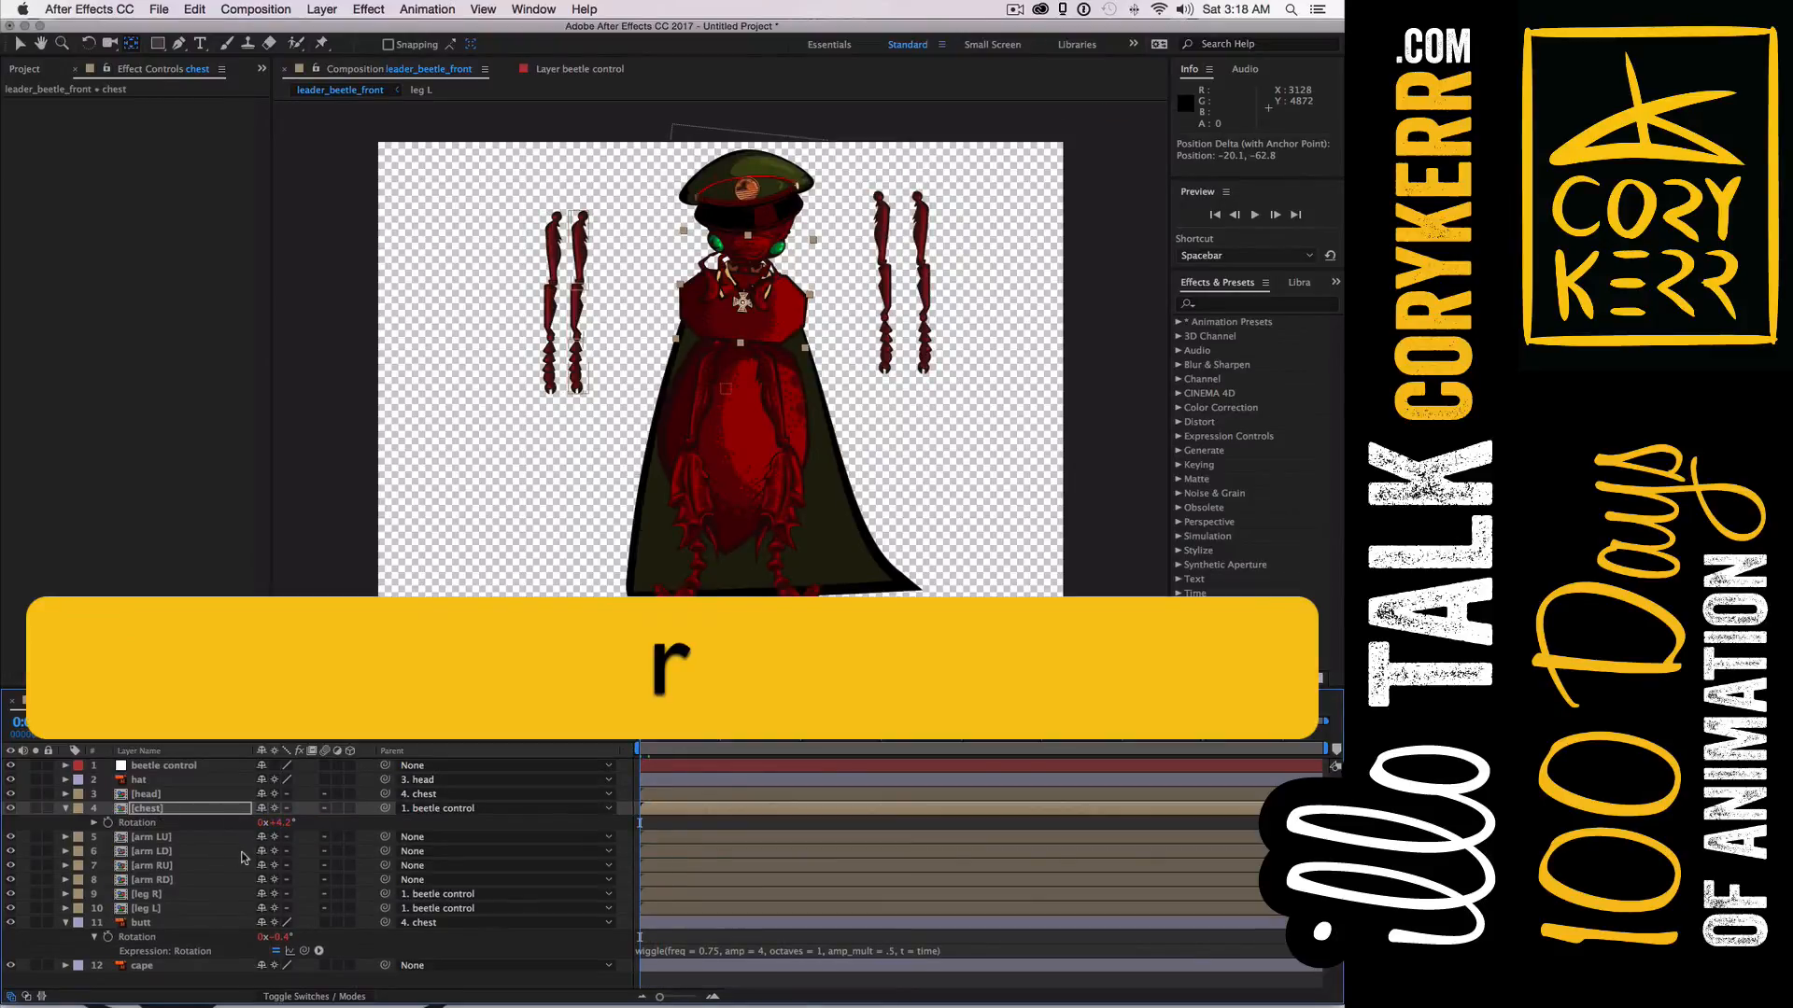
{"action": "left_click", "coordinate": [108, 825], "text": "alt"}
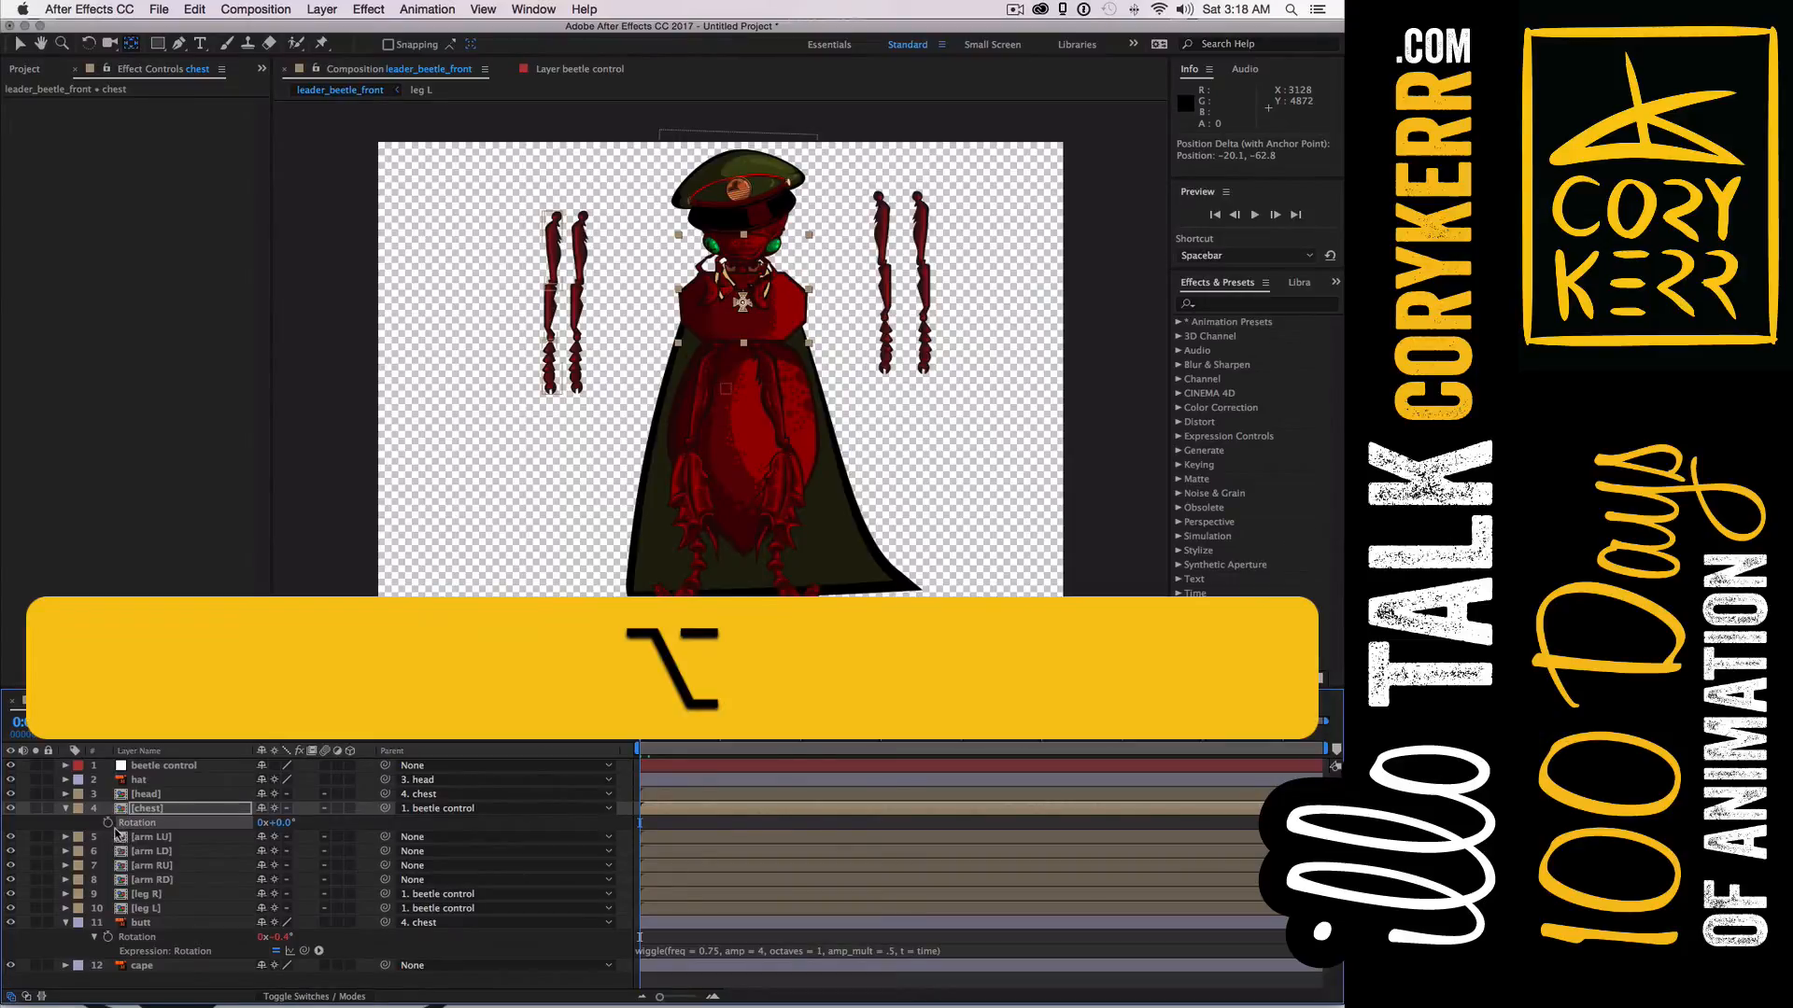
{"action": "left_click", "coordinate": [109, 824], "text": "alt"}
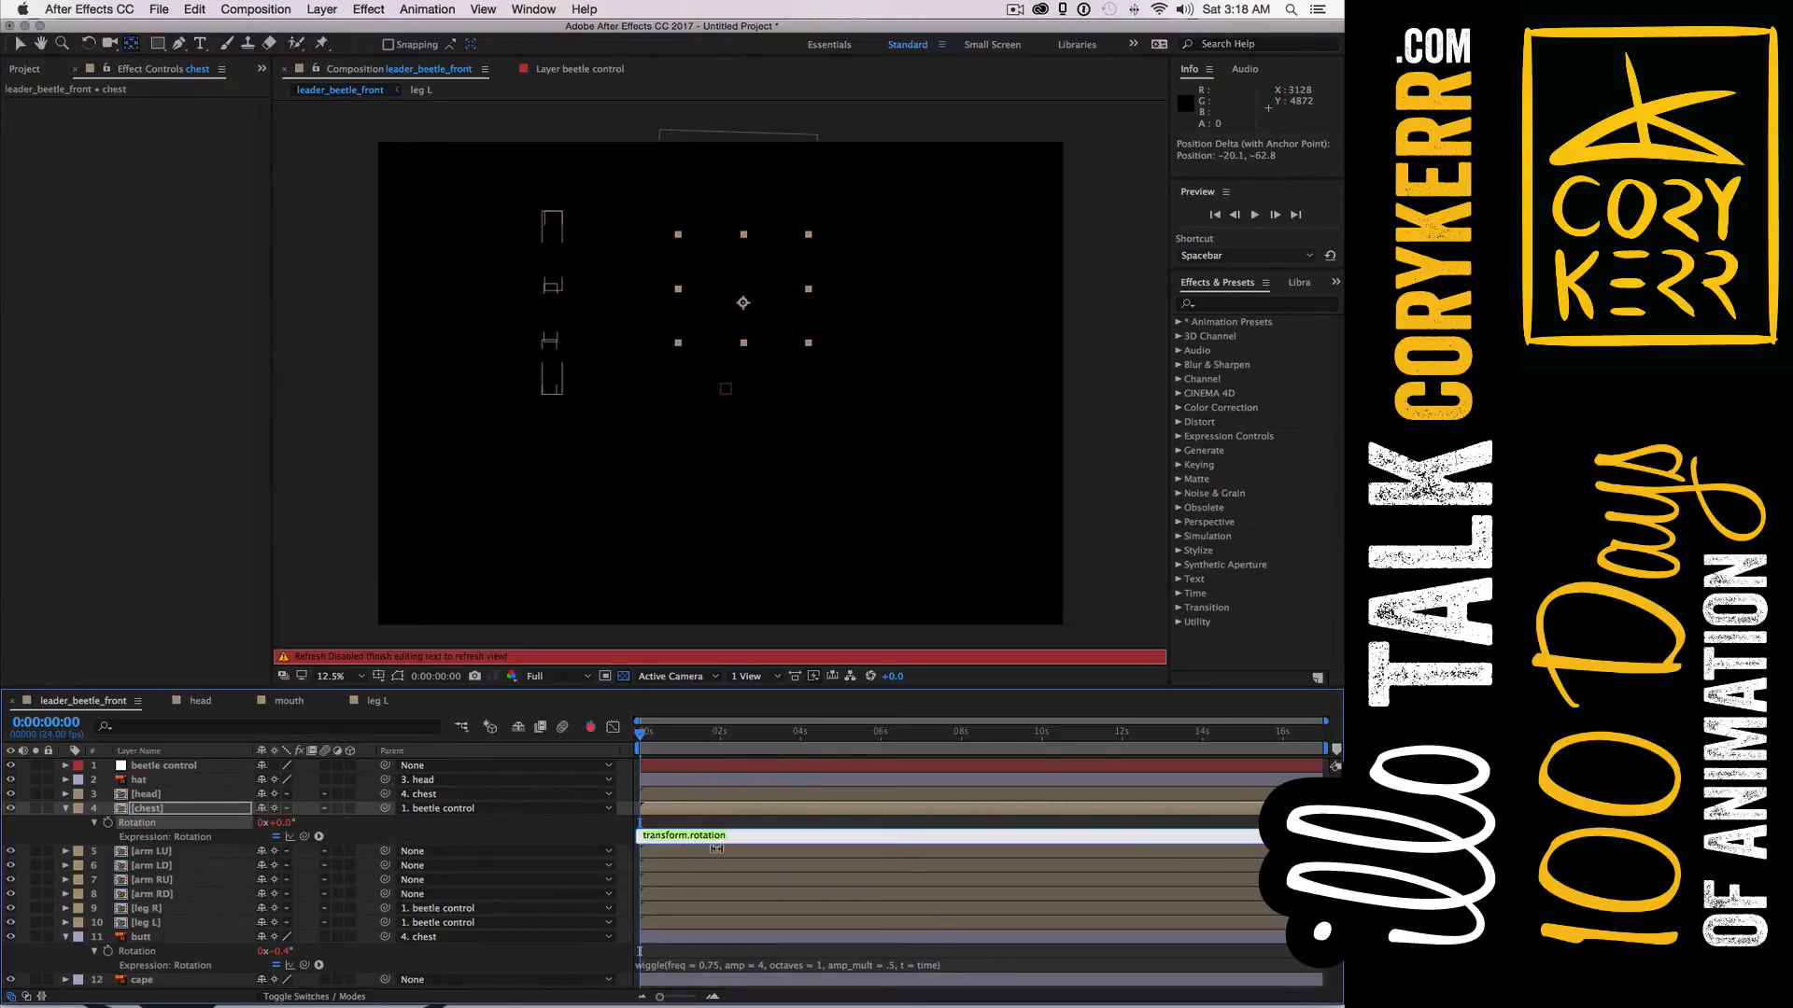
{"action": "type", "text": "wiggle(freq = 5, amp = 30, octaves = 1, amp_mult = .5, t = time)"}
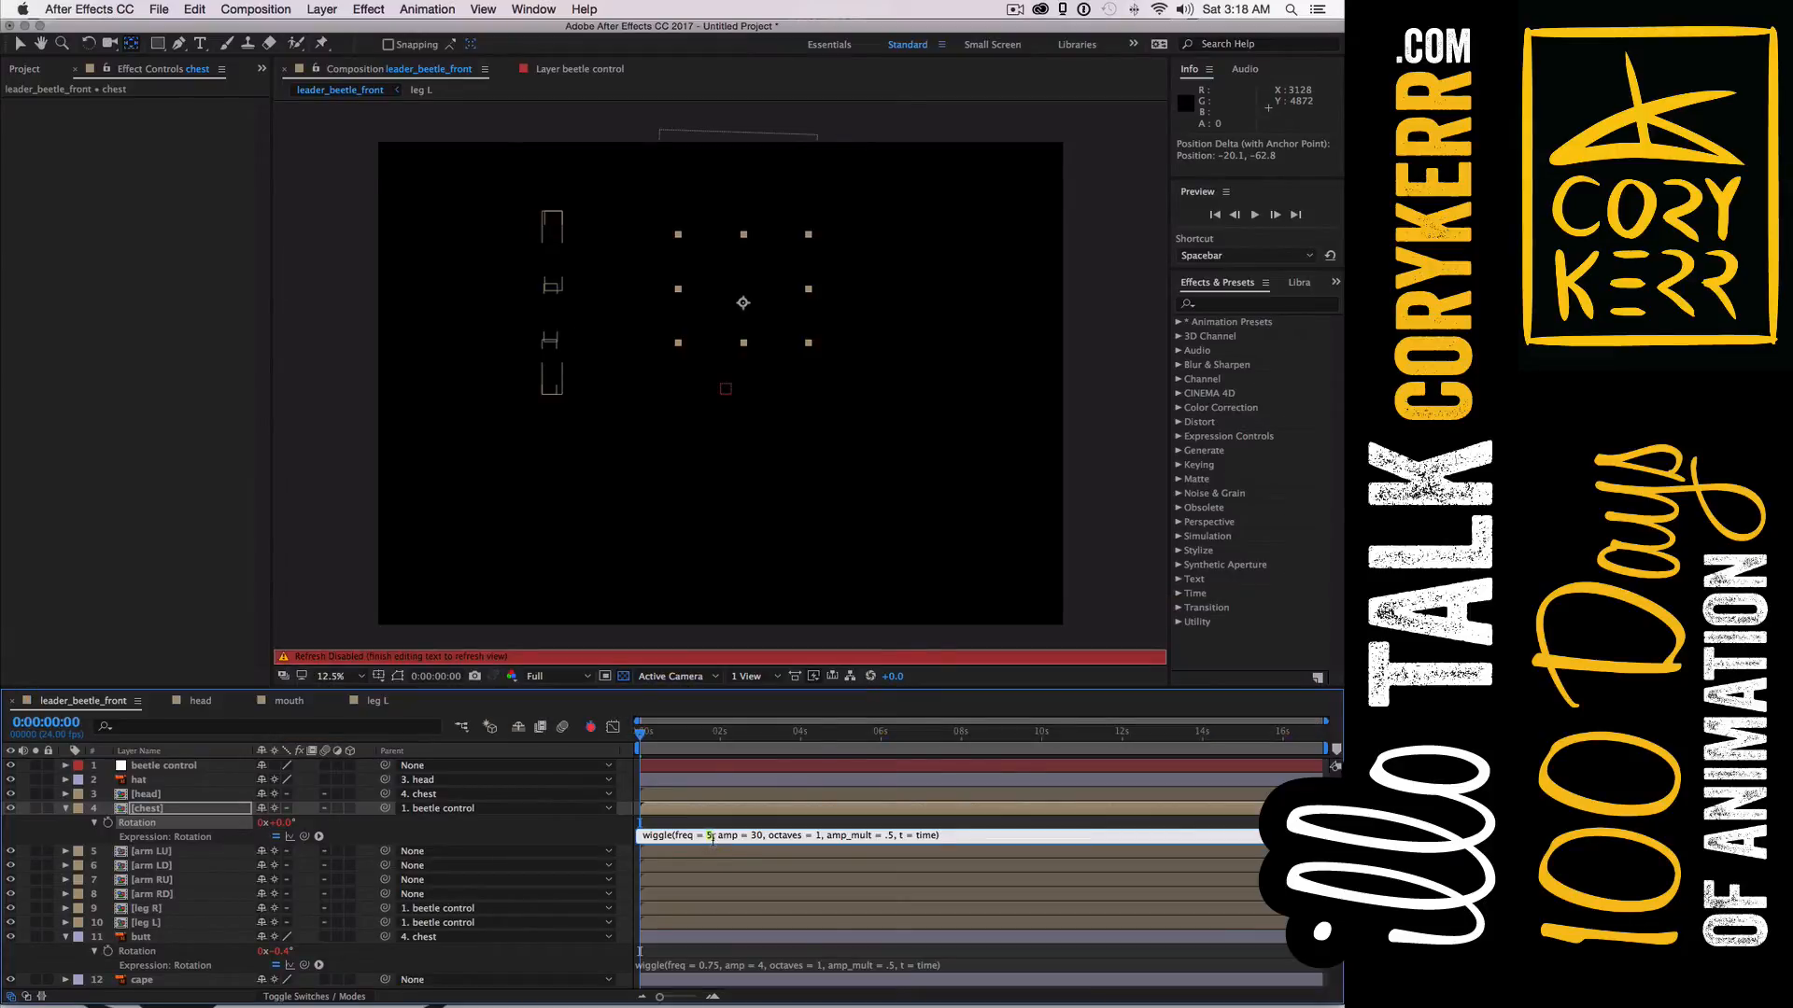
{"action": "type", "text": "2"}
{"action": "type", "text": "12"}
{"action": "key", "text": "KP_Enter"}
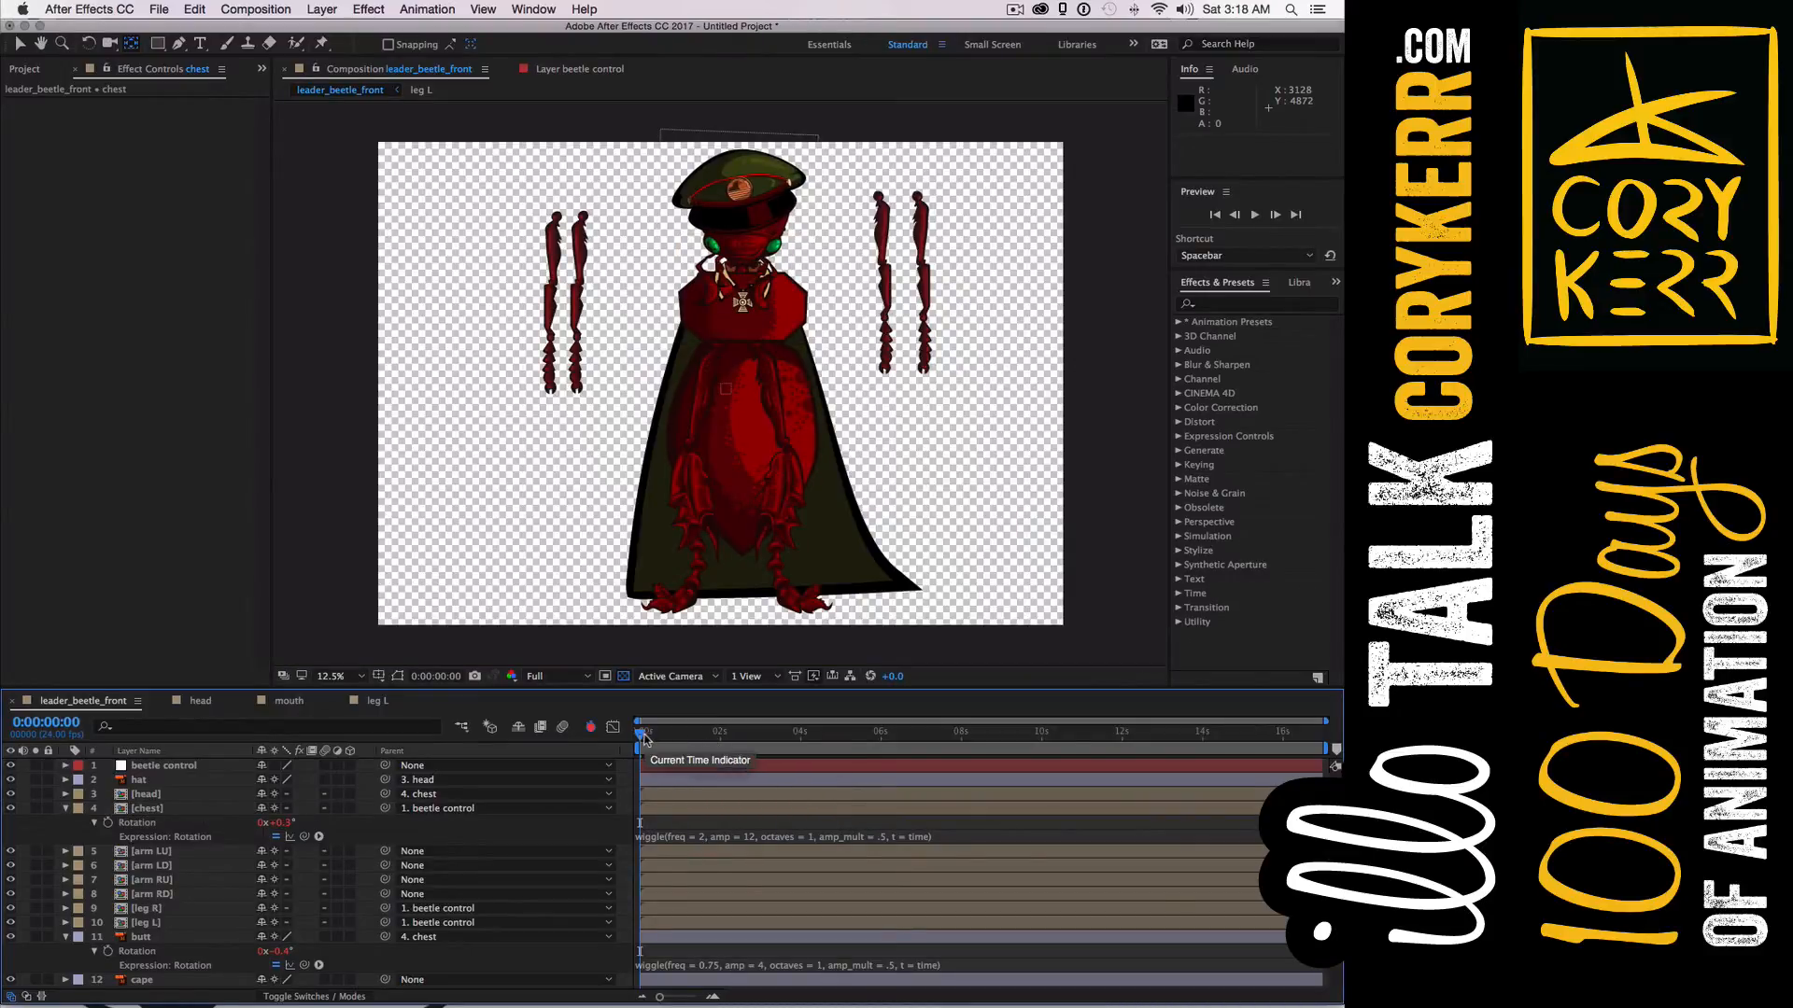
Preview the chest's rotation wiggle from the start of the composition
{"action": "left_click_drag", "start_coordinate": [682, 737], "coordinate": [638, 731]}
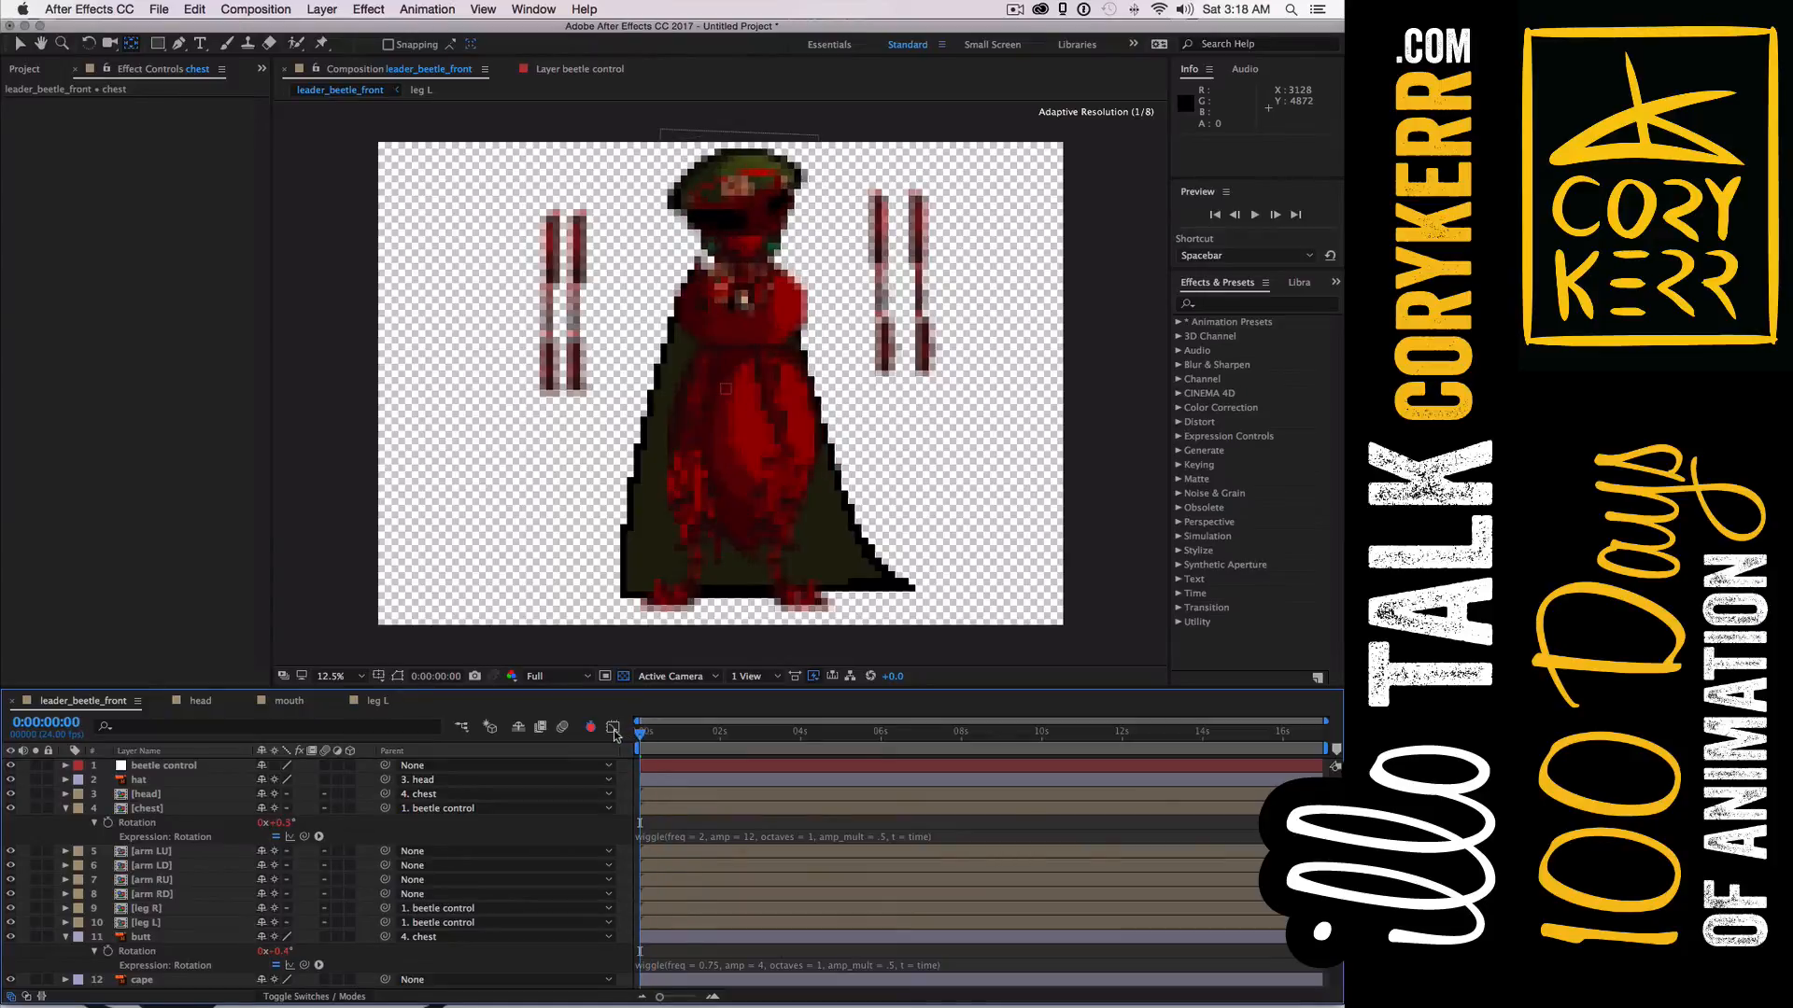
{"action": "key", "text": "space"}
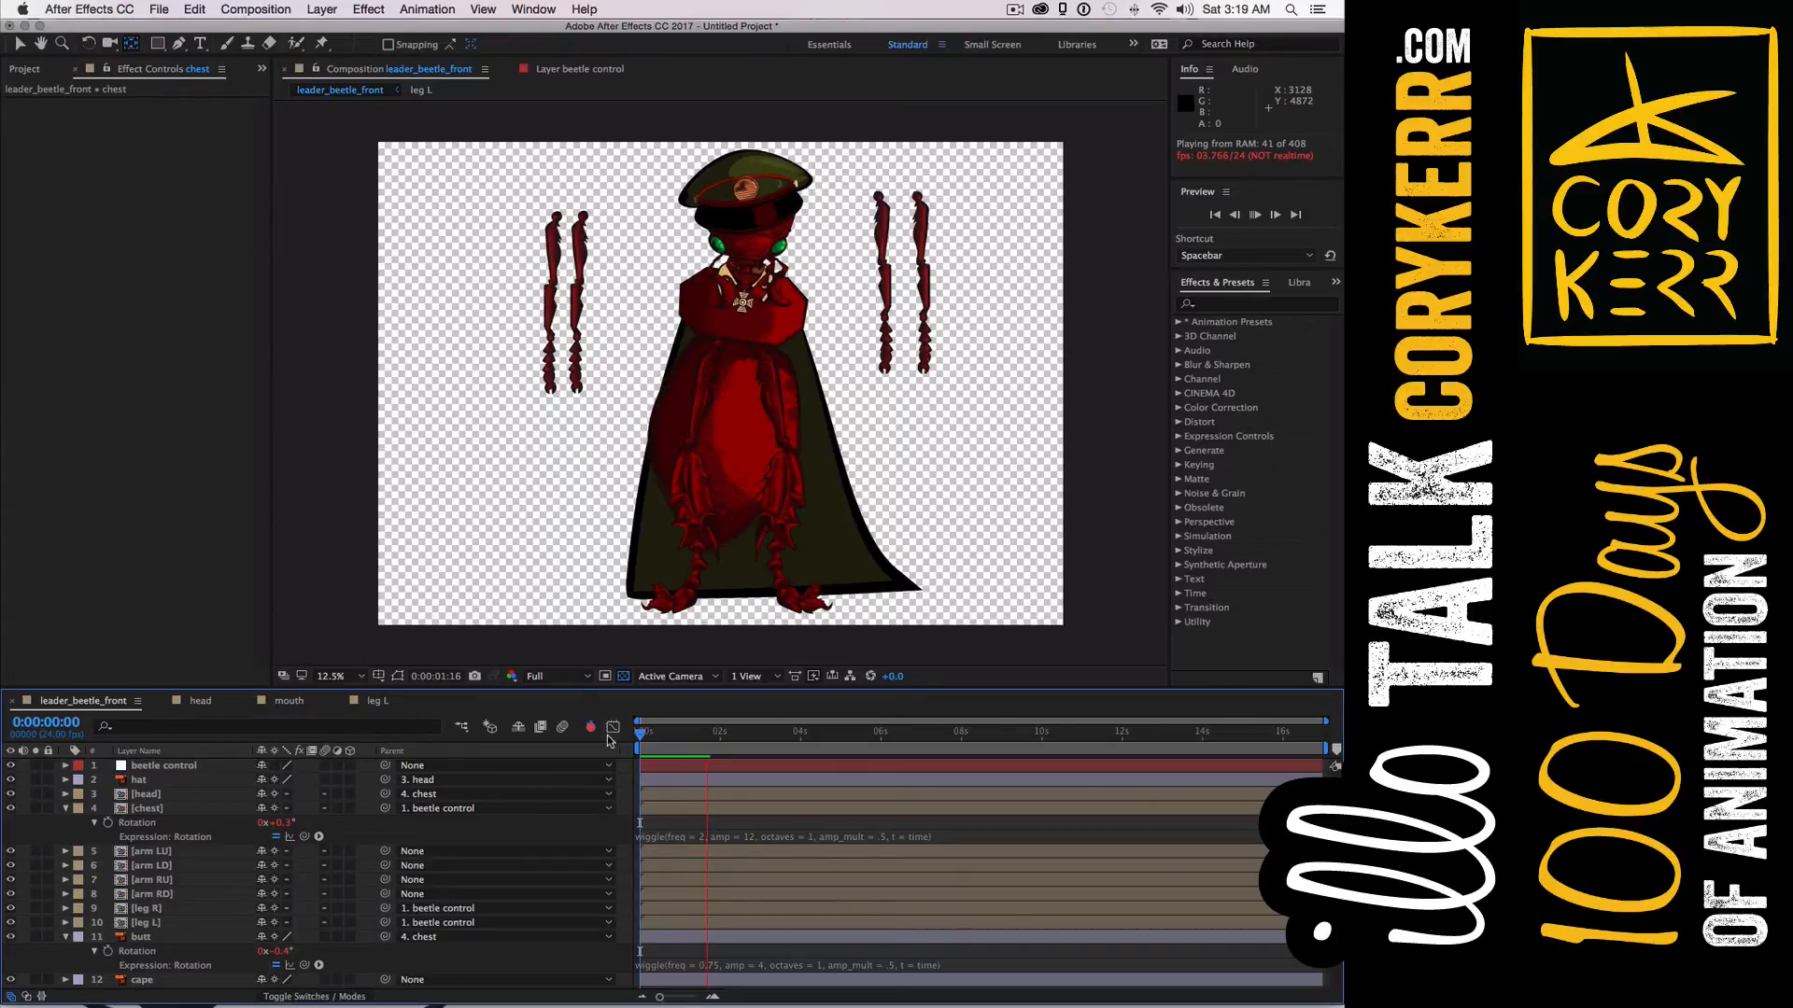
{"action": "key", "text": "space"}
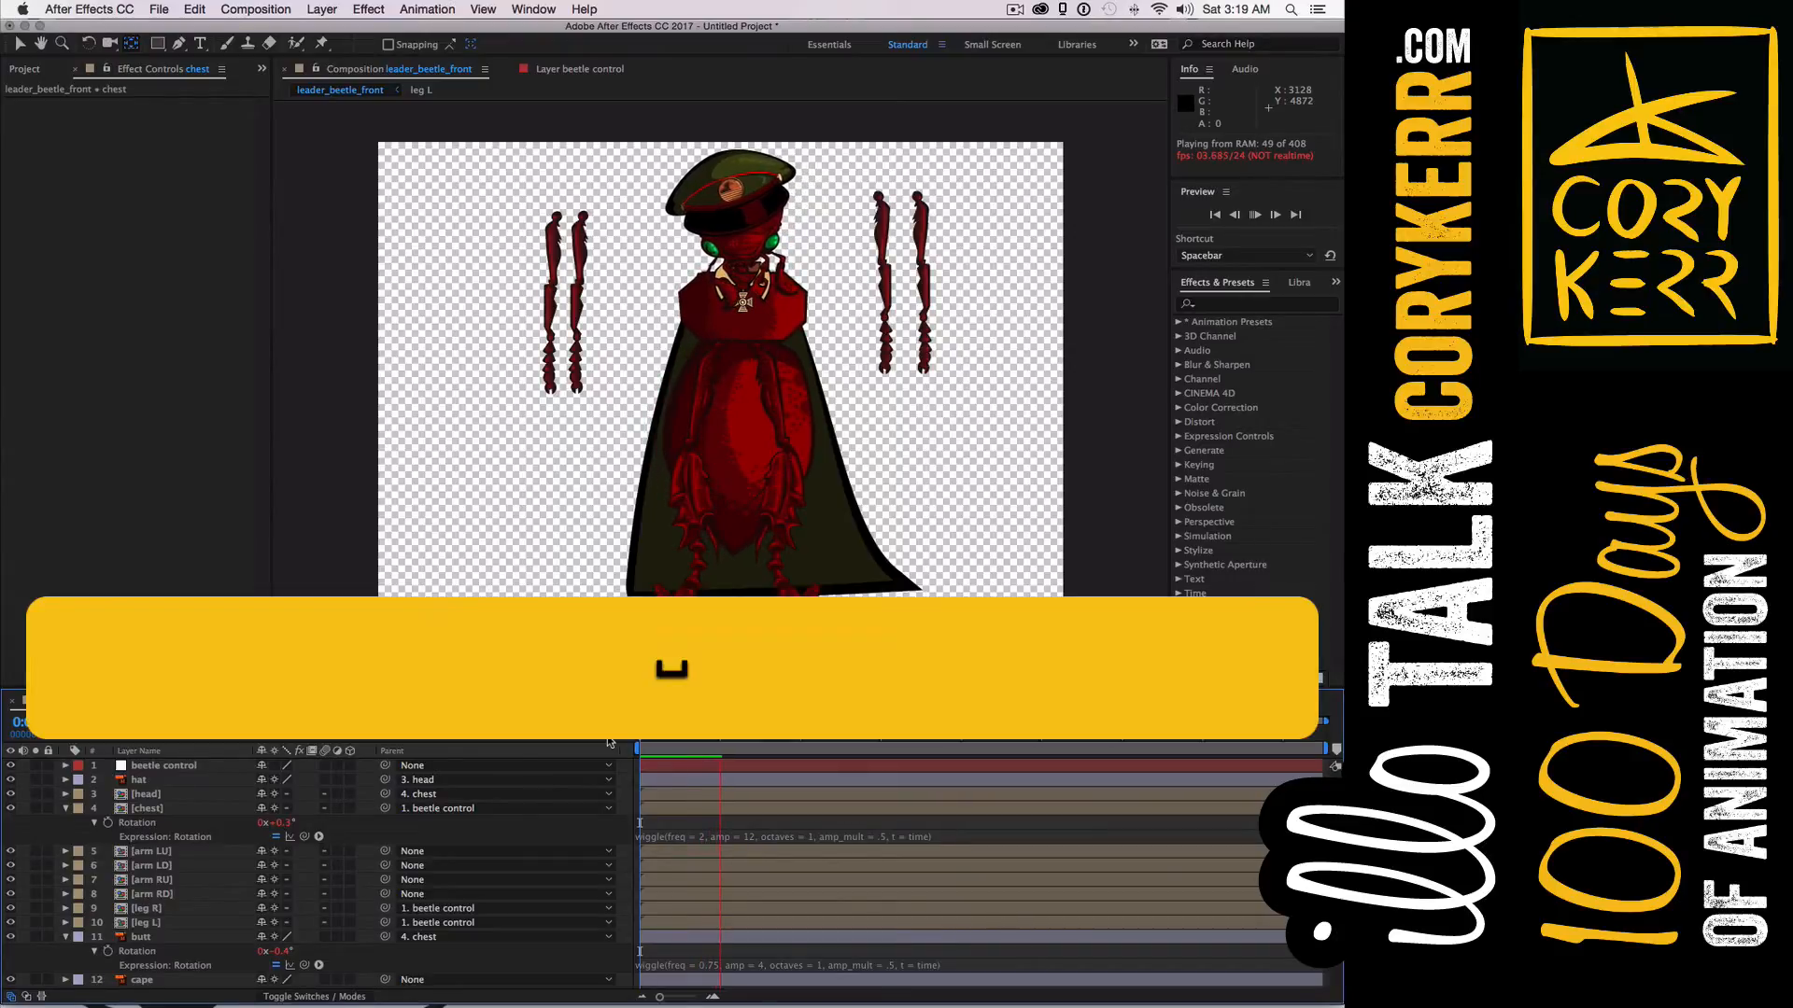
Set the chest wiggle's amp to 6 and preview the animation from the start
{"action": "left_click", "coordinate": [750, 838]}
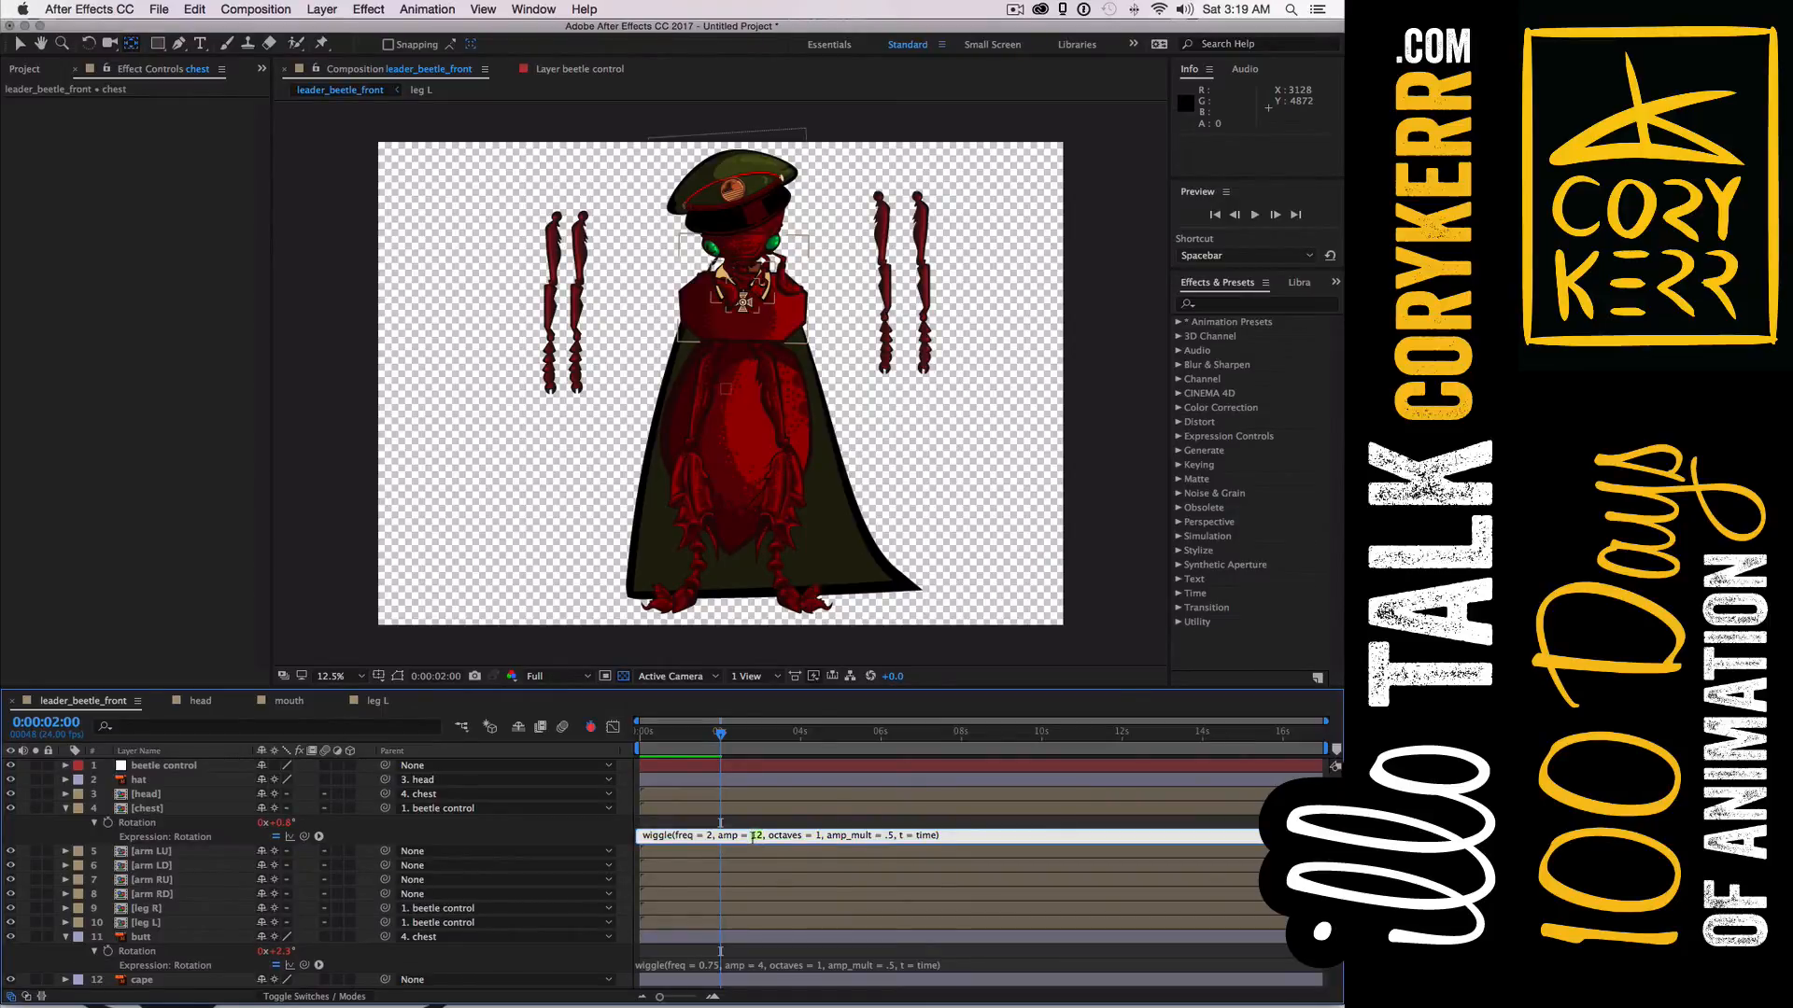
{"action": "type", "text": "6"}
{"action": "left_click", "coordinate": [745, 823]}
{"action": "left_click_drag", "start_coordinate": [720, 735], "coordinate": [637, 742]}
{"action": "key", "text": "space"}
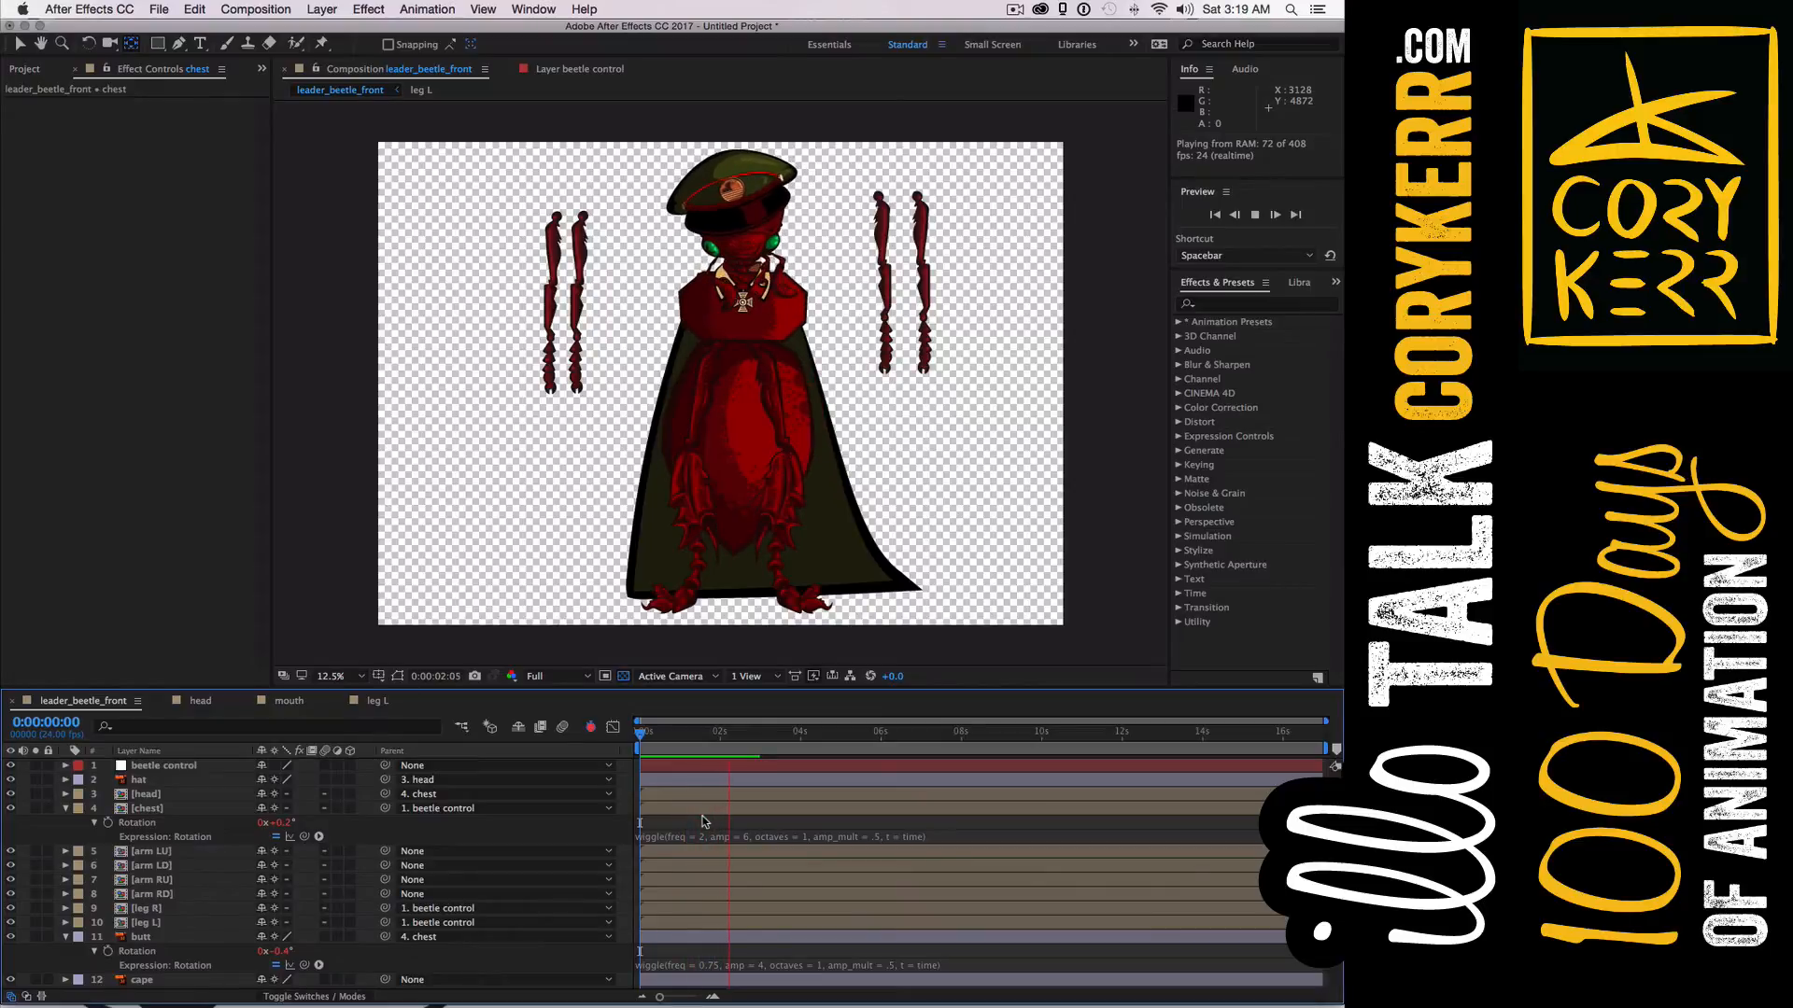
{"action": "key", "text": "space"}
Set the chest's rotation wiggle to freq .5 and amp 4, and collapse its expression
{"action": "left_click", "coordinate": [704, 837]}
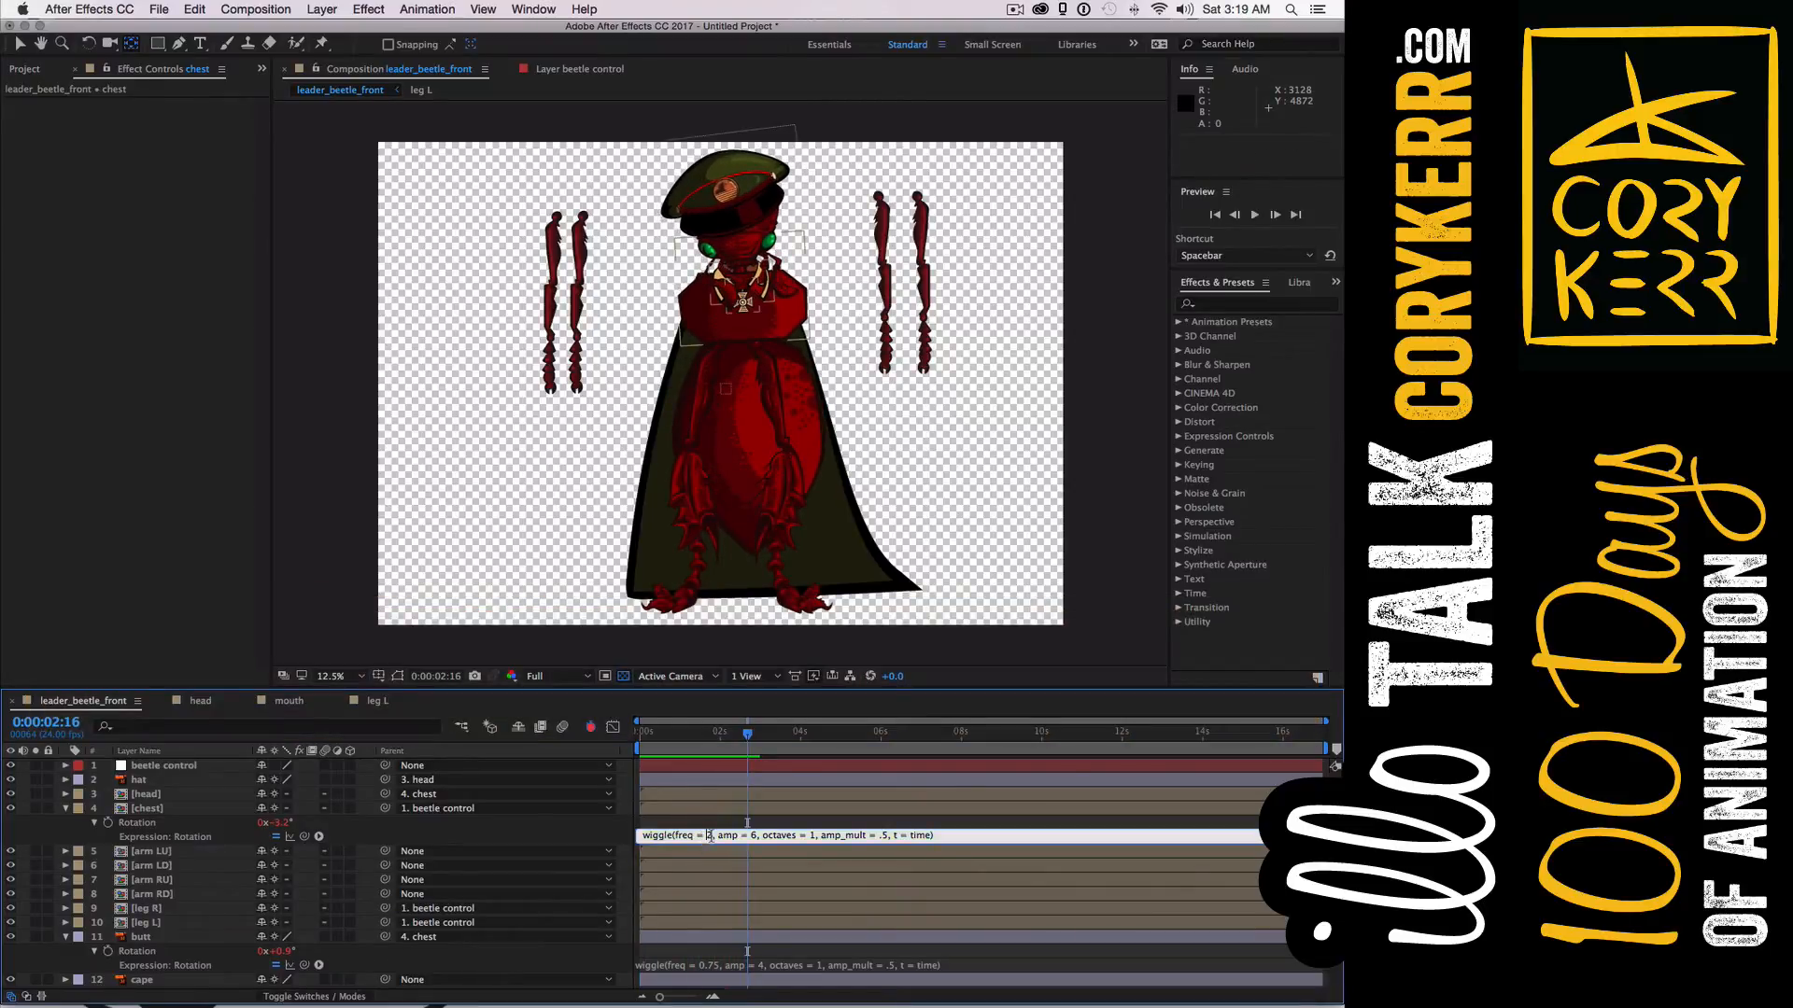
{"action": "double_click", "coordinate": [707, 836]}
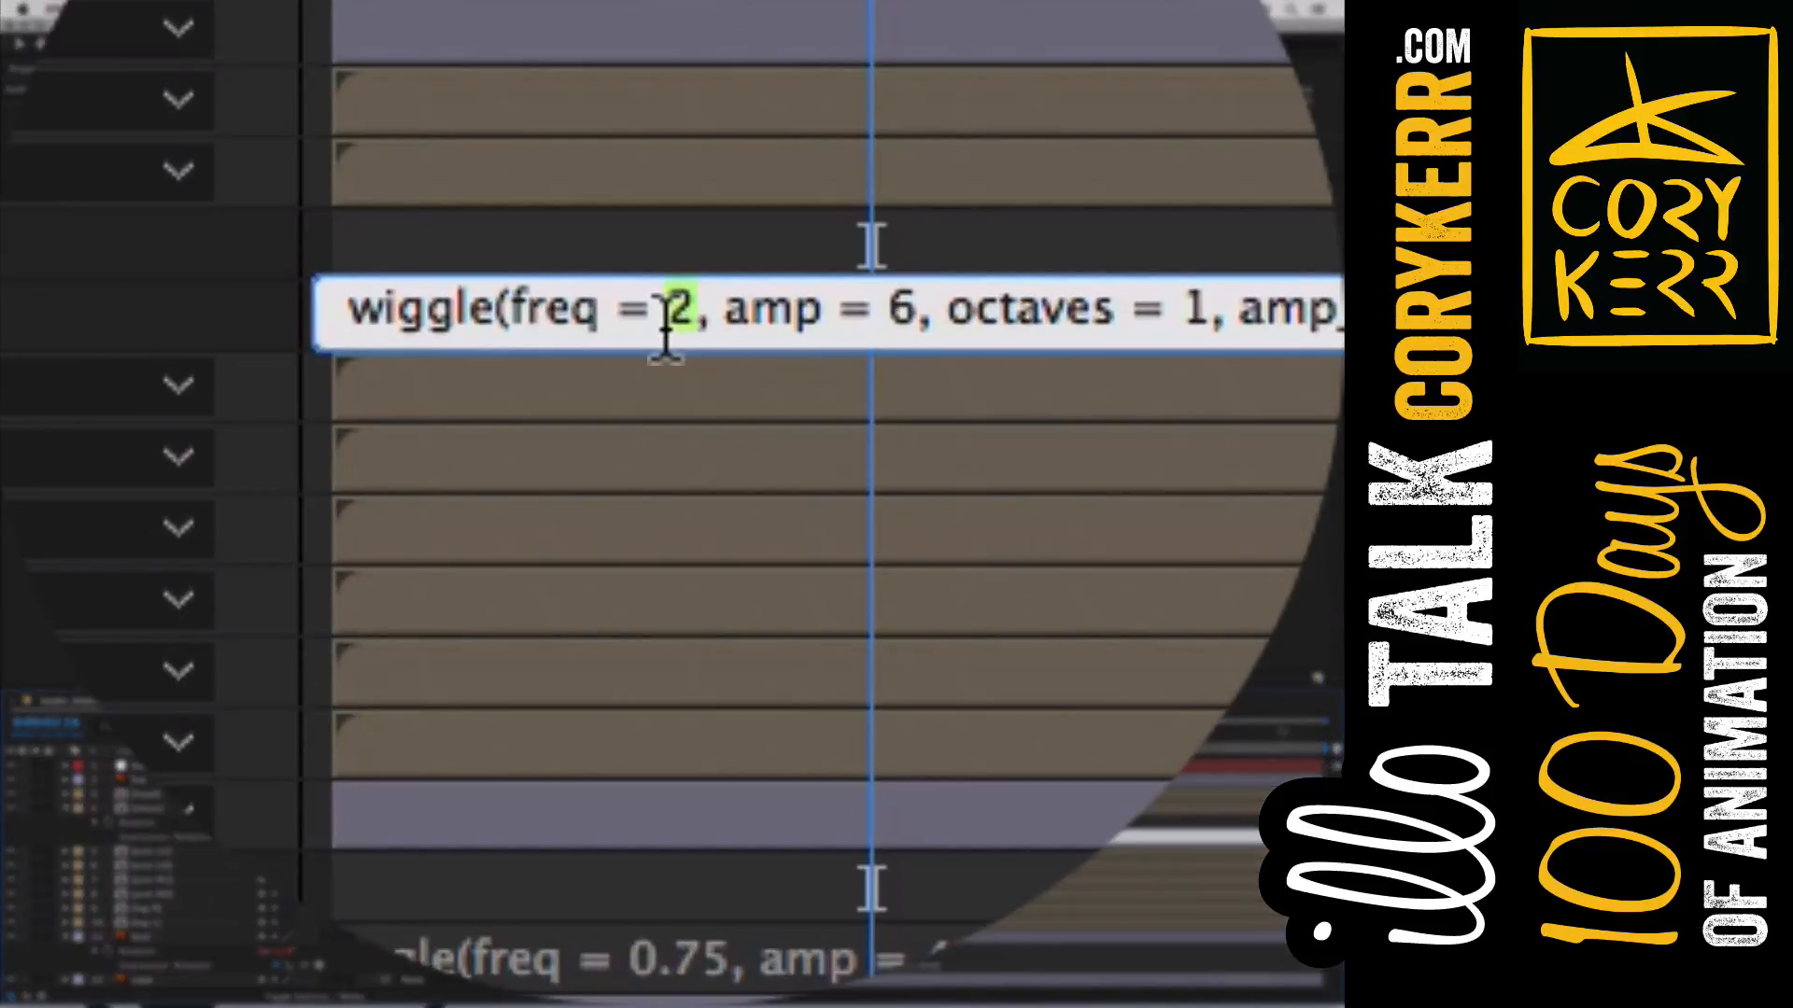
{"action": "type", "text": ".5"}
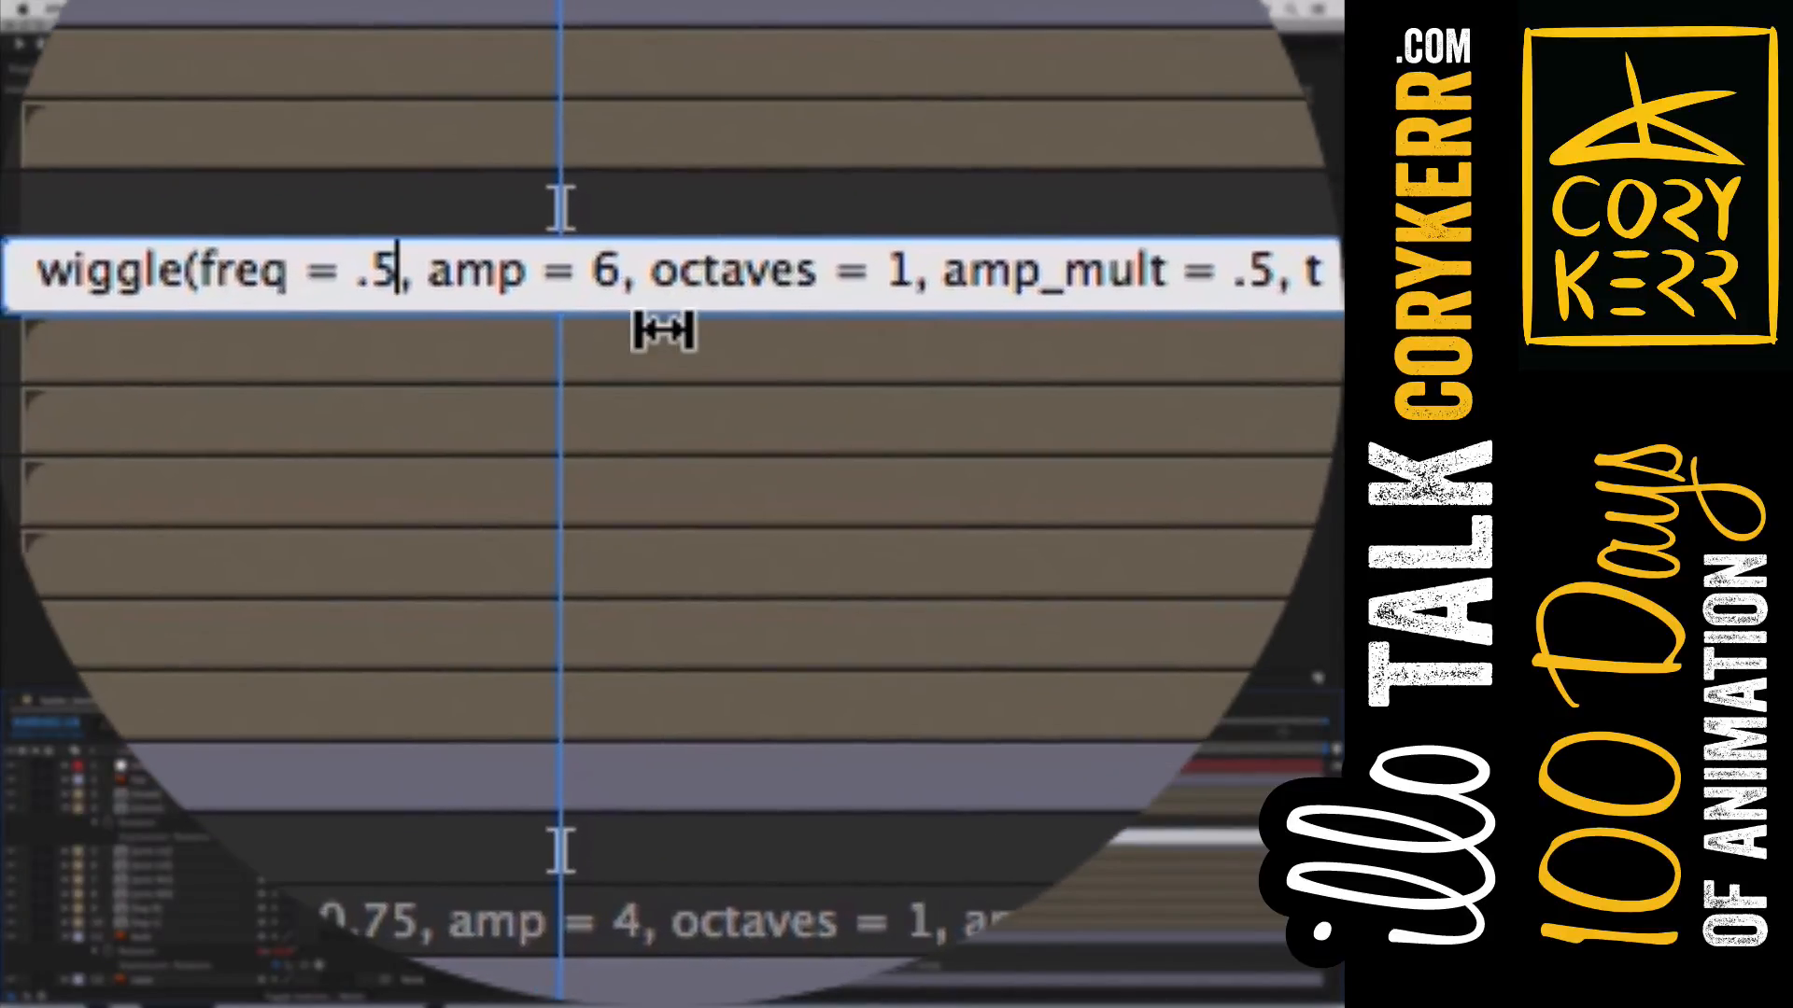
{"action": "double_click", "coordinate": [605, 272]}
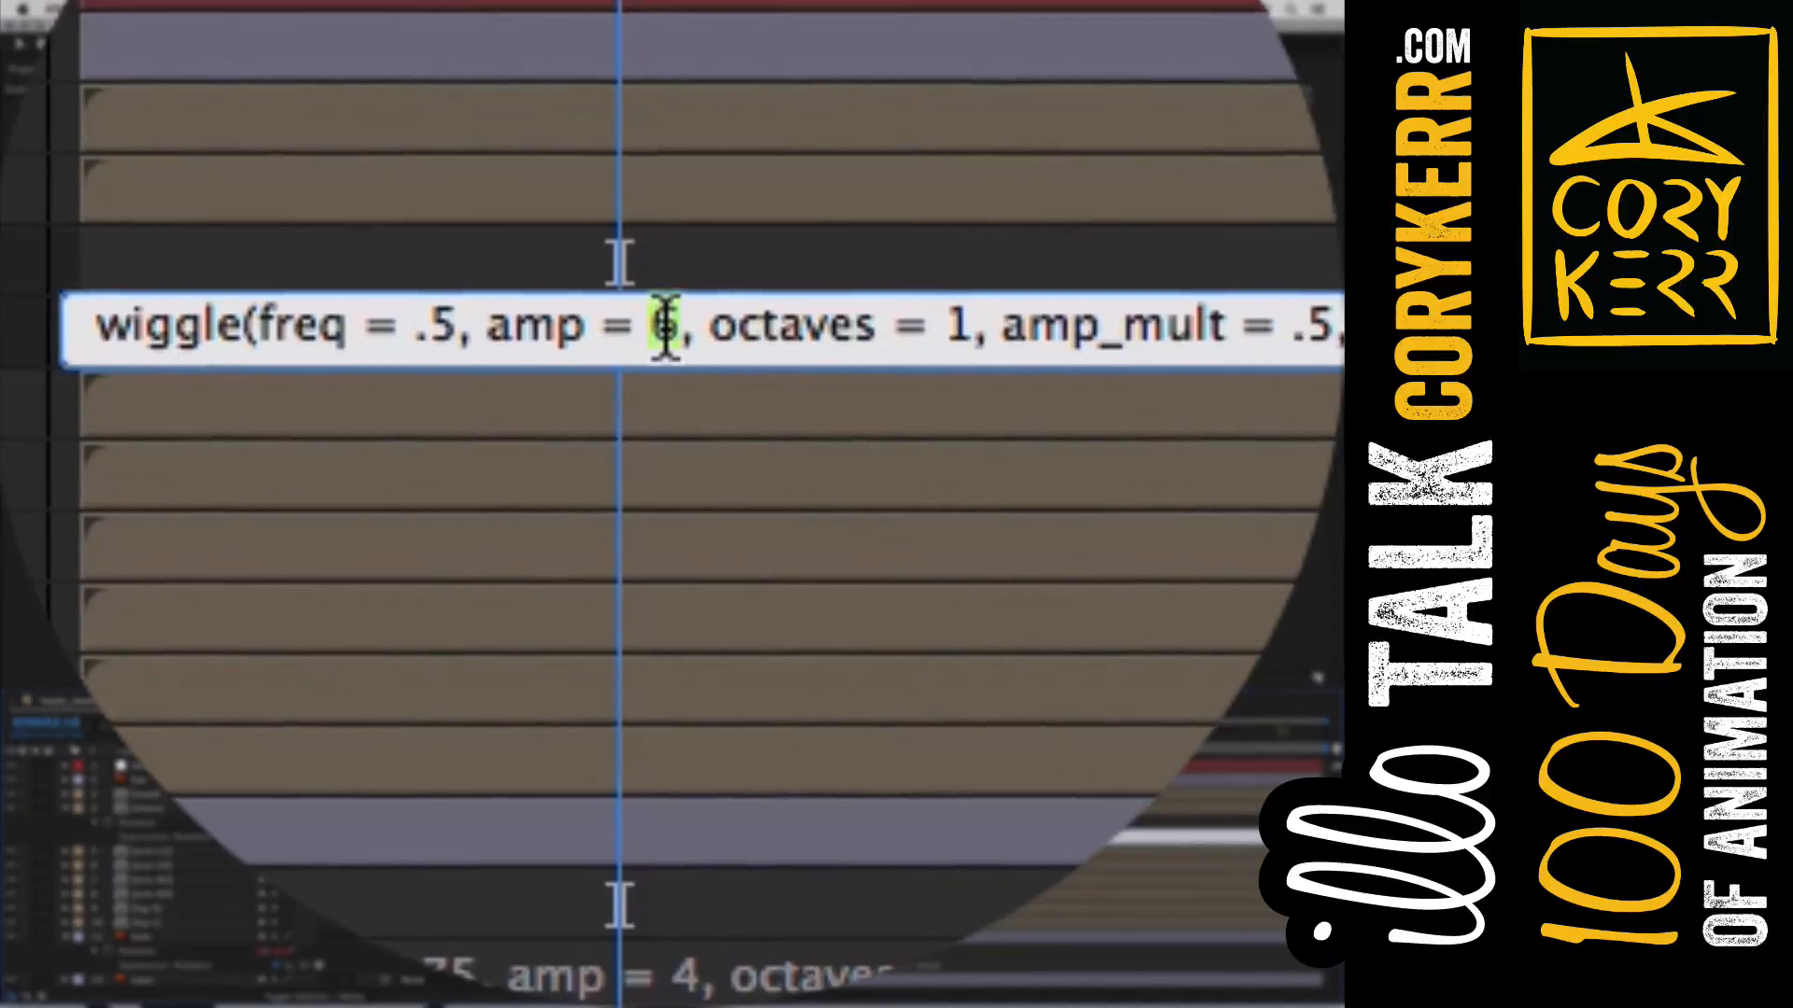
{"action": "type", "text": "4"}
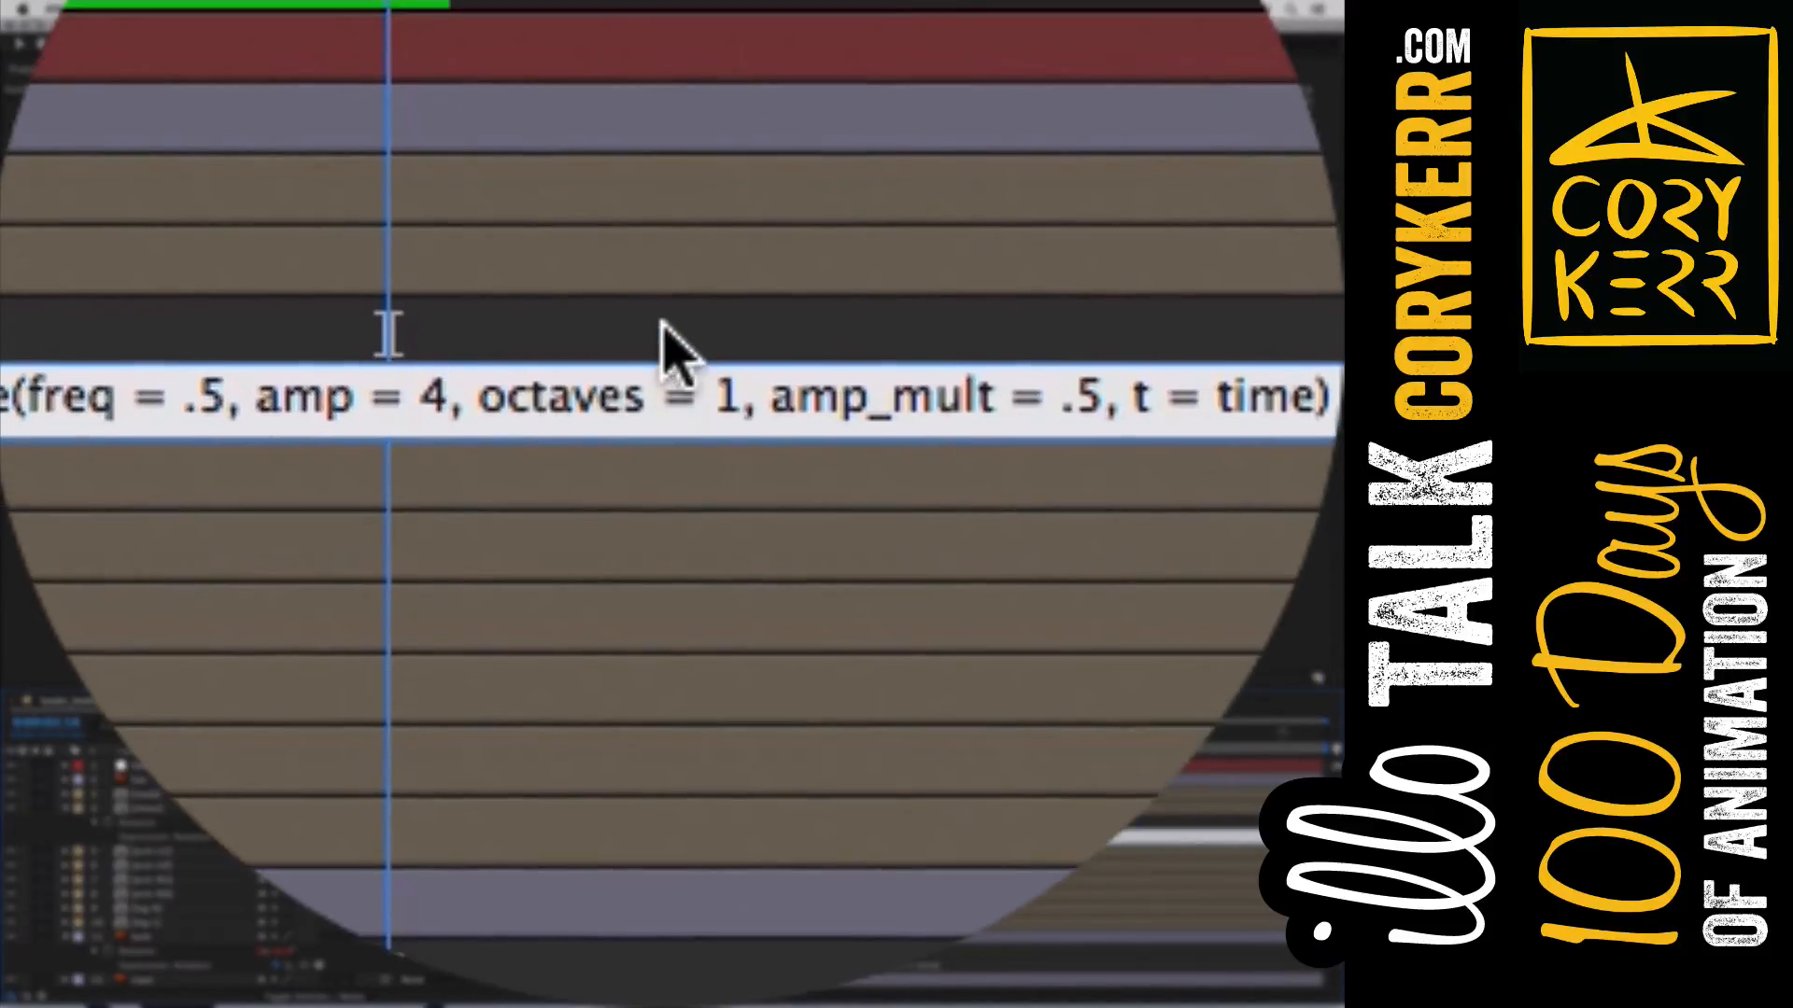
{"action": "left_click", "coordinate": [881, 218]}
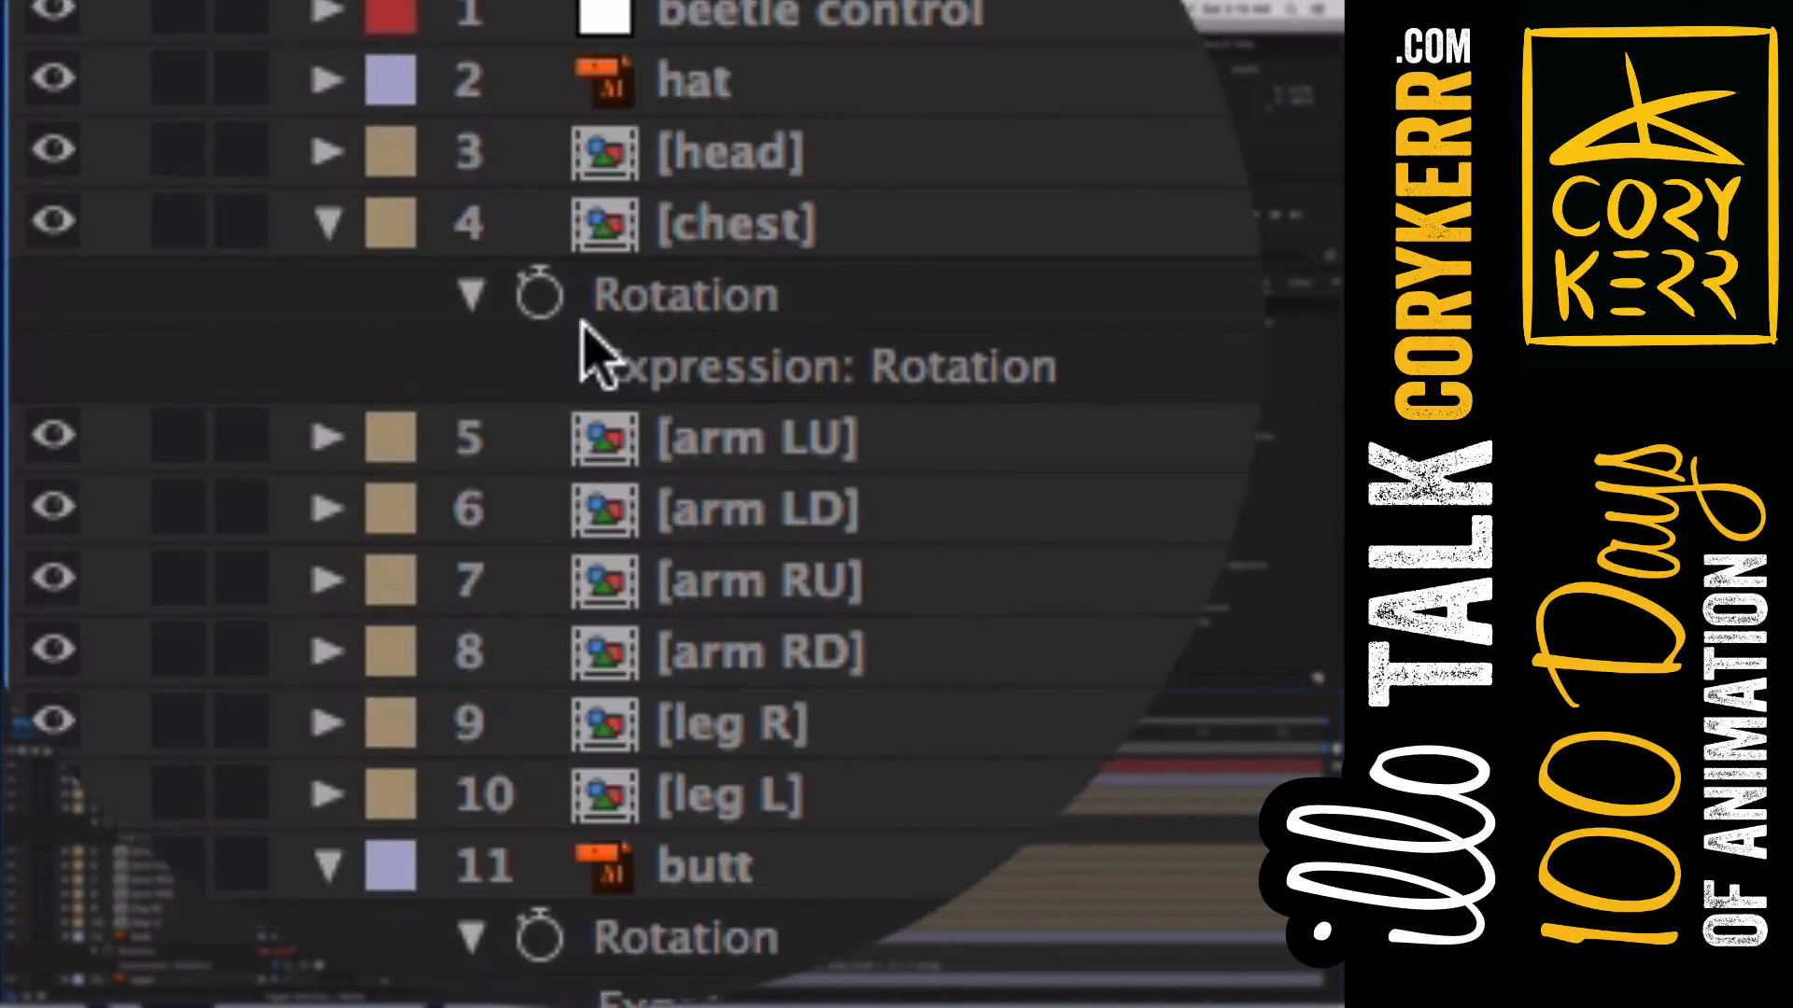
{"action": "left_click", "coordinate": [473, 322]}
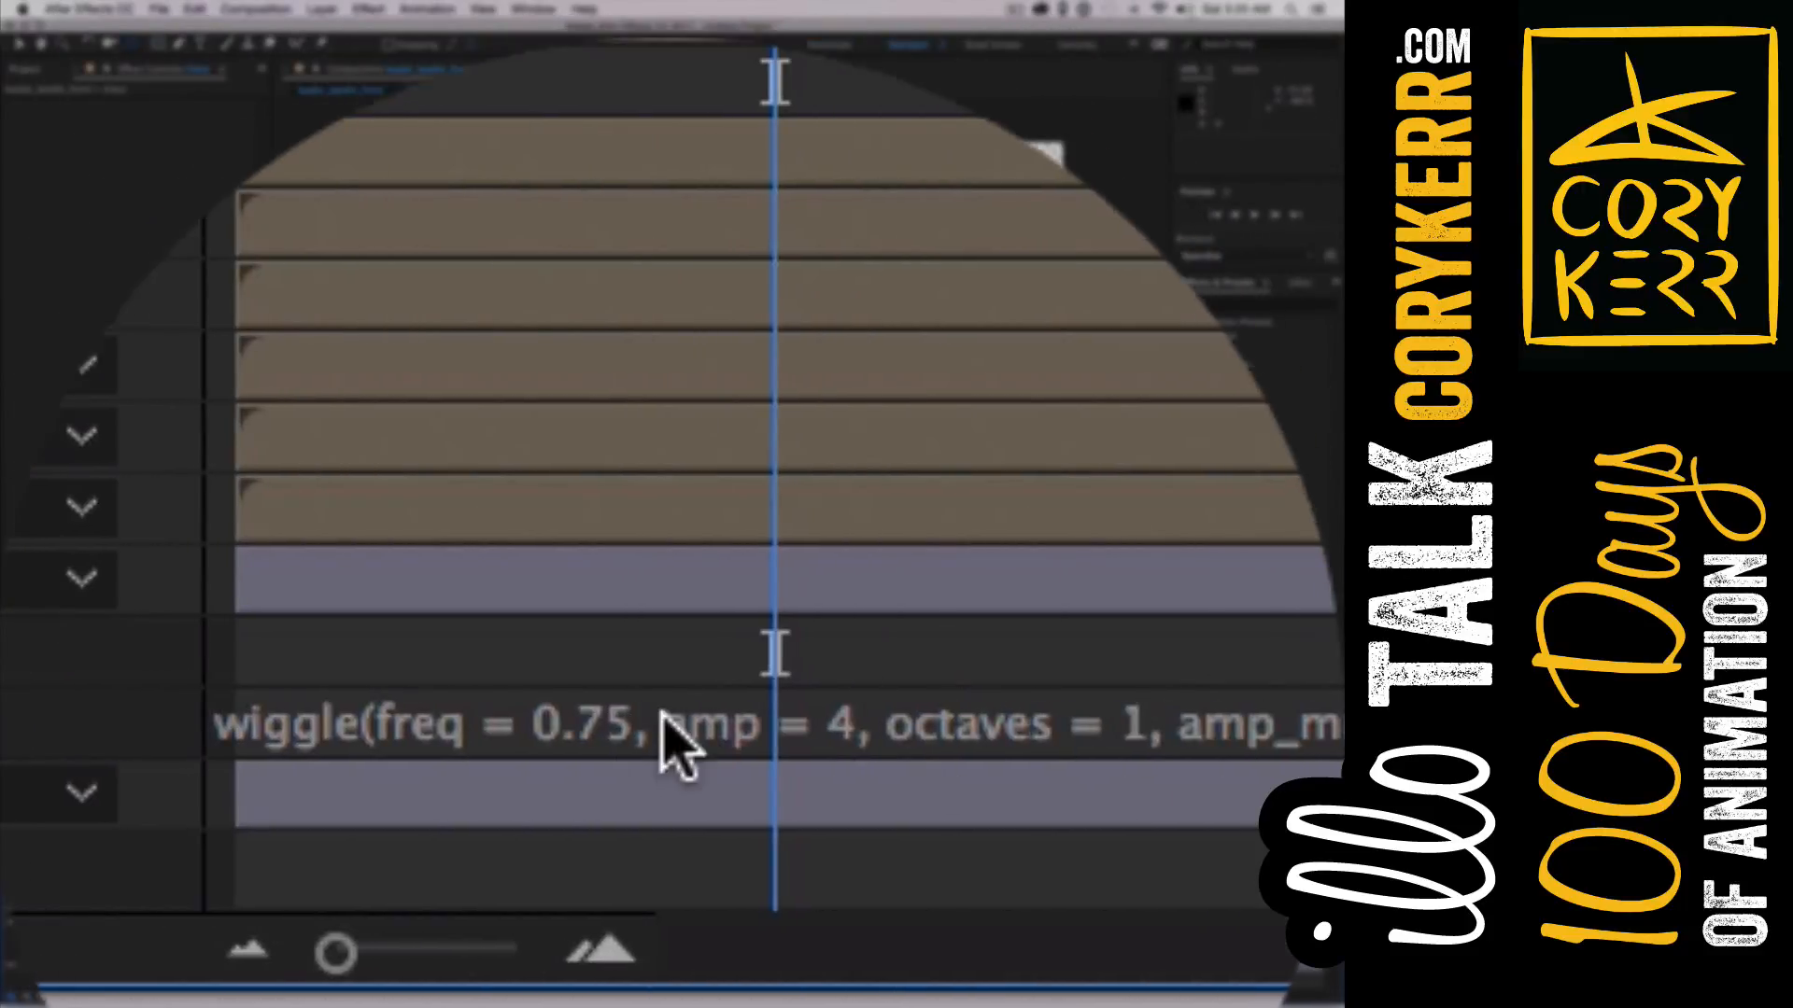
Set the amp of the butt layer's rotation wiggle to 6
{"action": "left_click", "coordinate": [665, 742]}
{"action": "left_click", "coordinate": [714, 719]}
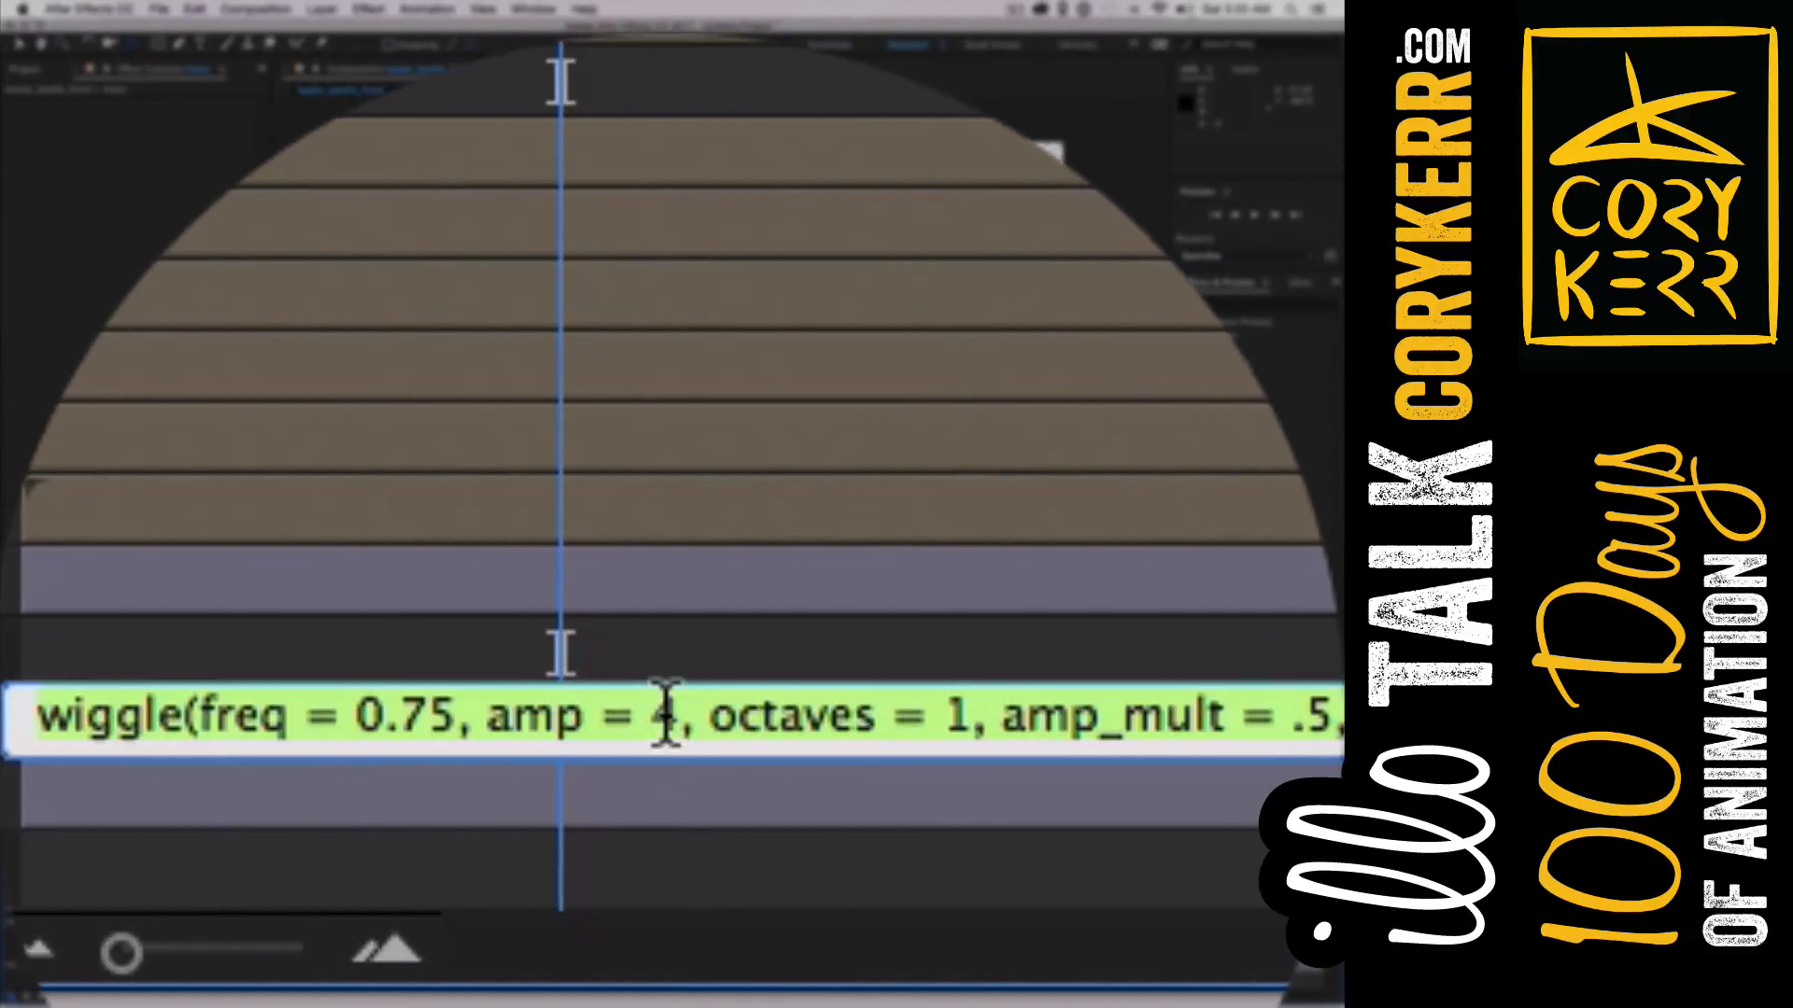
{"action": "double_click", "coordinate": [665, 718]}
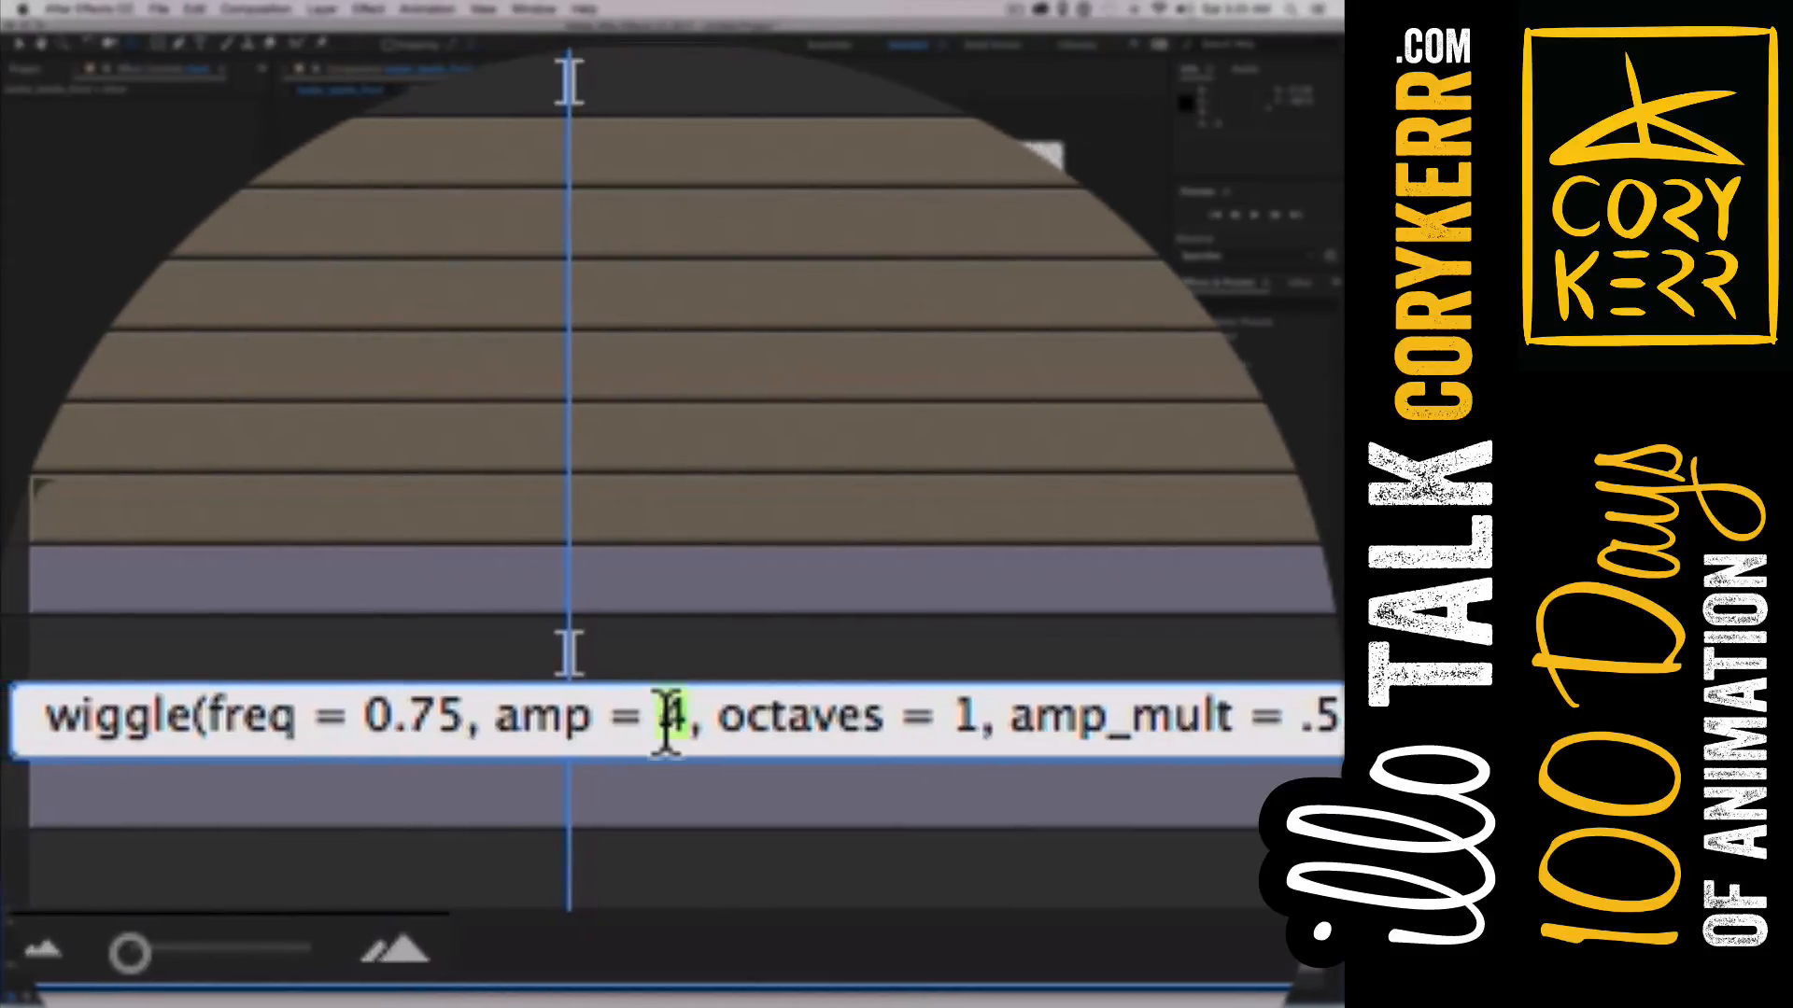
{"action": "type", "text": "6"}
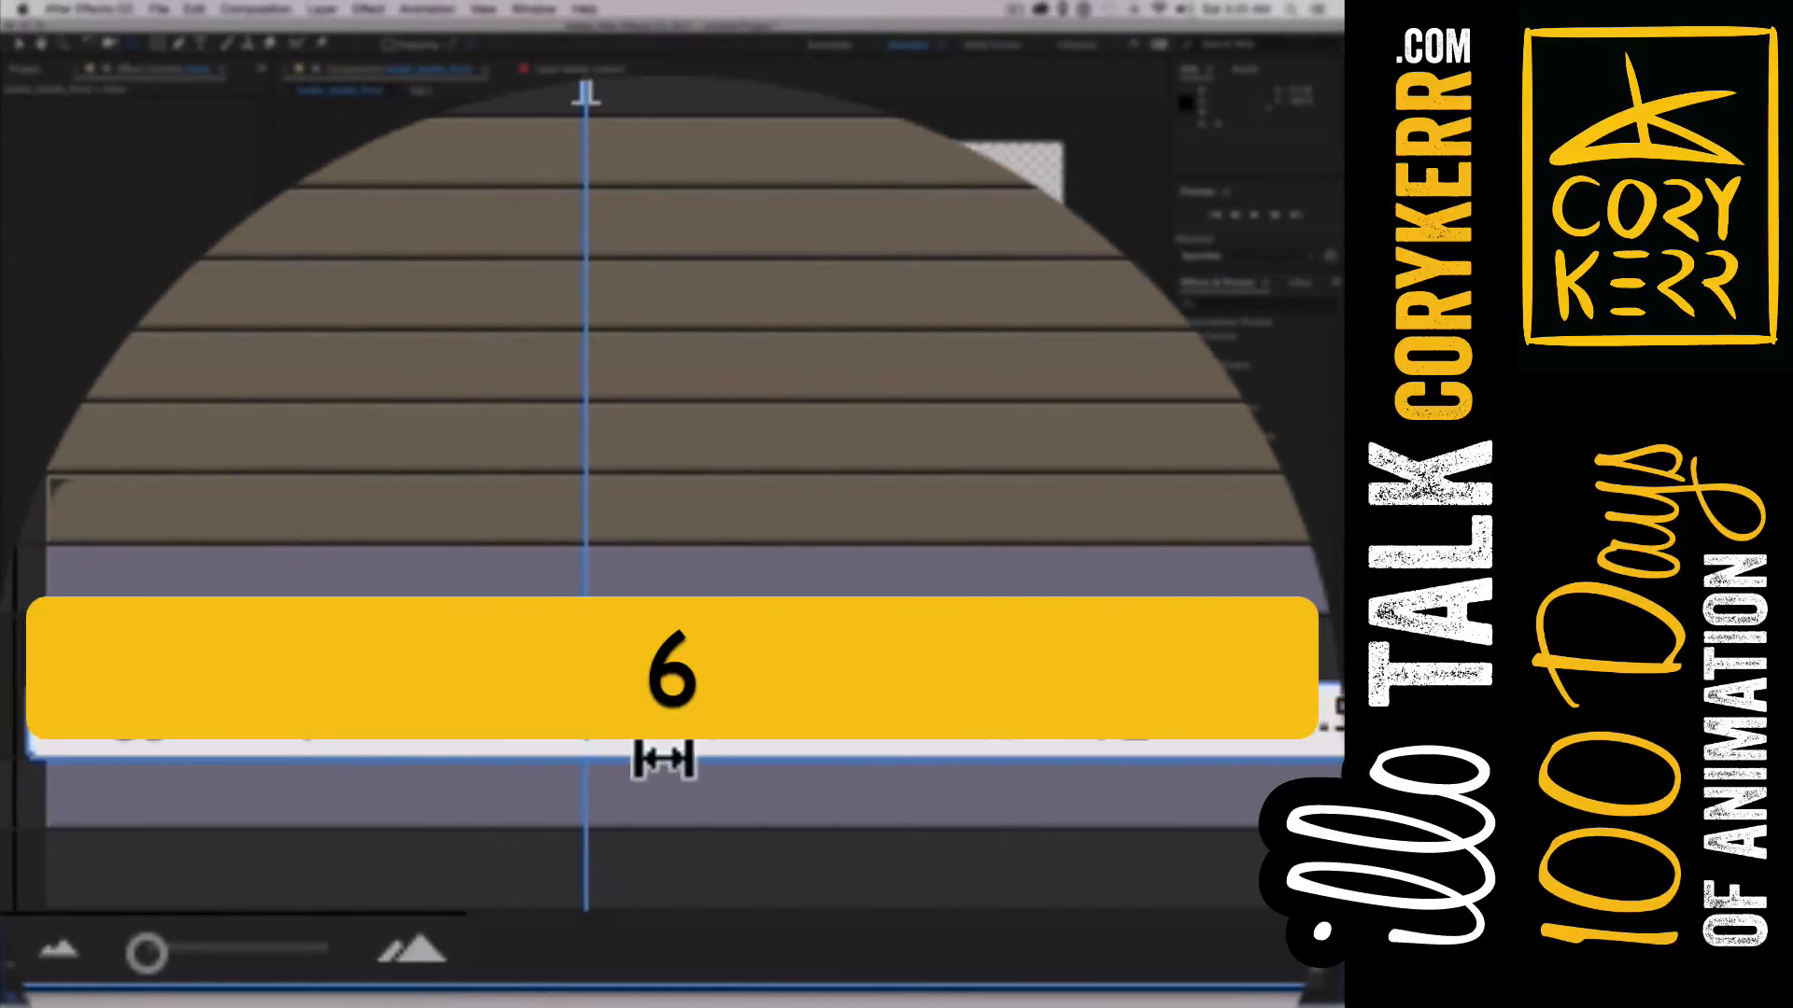
{"action": "left_click", "coordinate": [664, 650]}
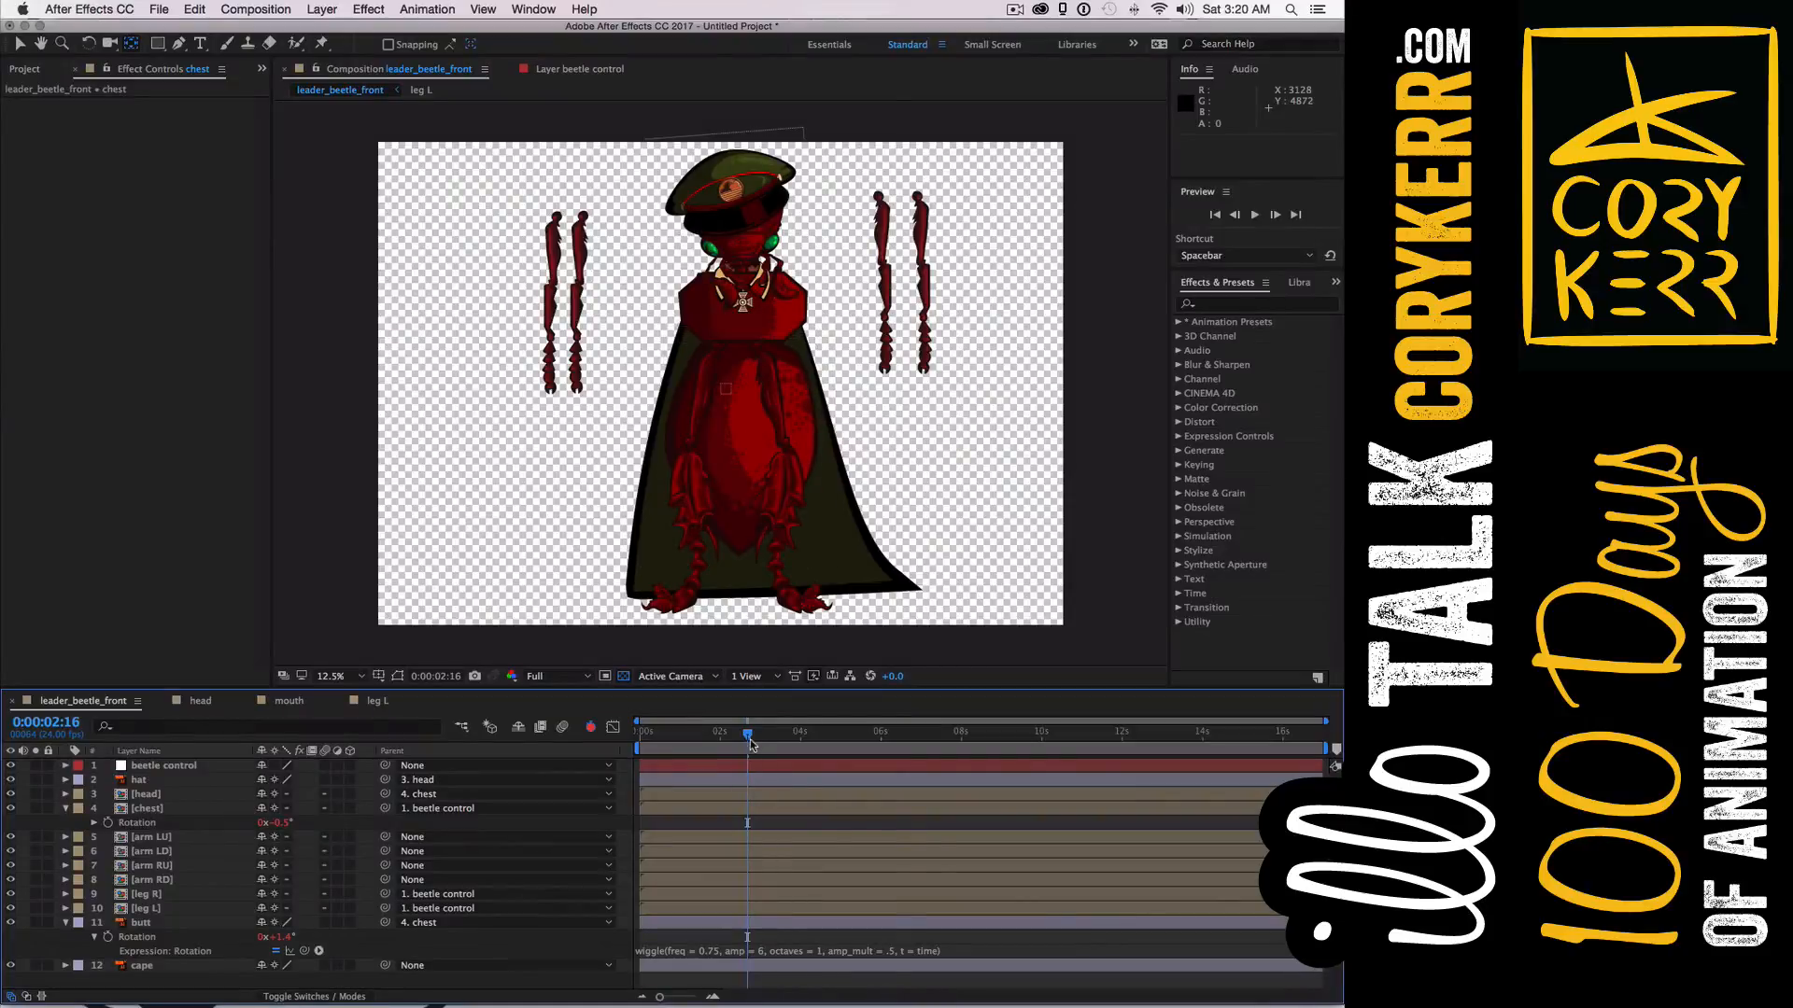
Preview the combined chest and butt wiggles from the start of the composition
{"action": "left_click_drag", "start_coordinate": [745, 737], "coordinate": [632, 746]}
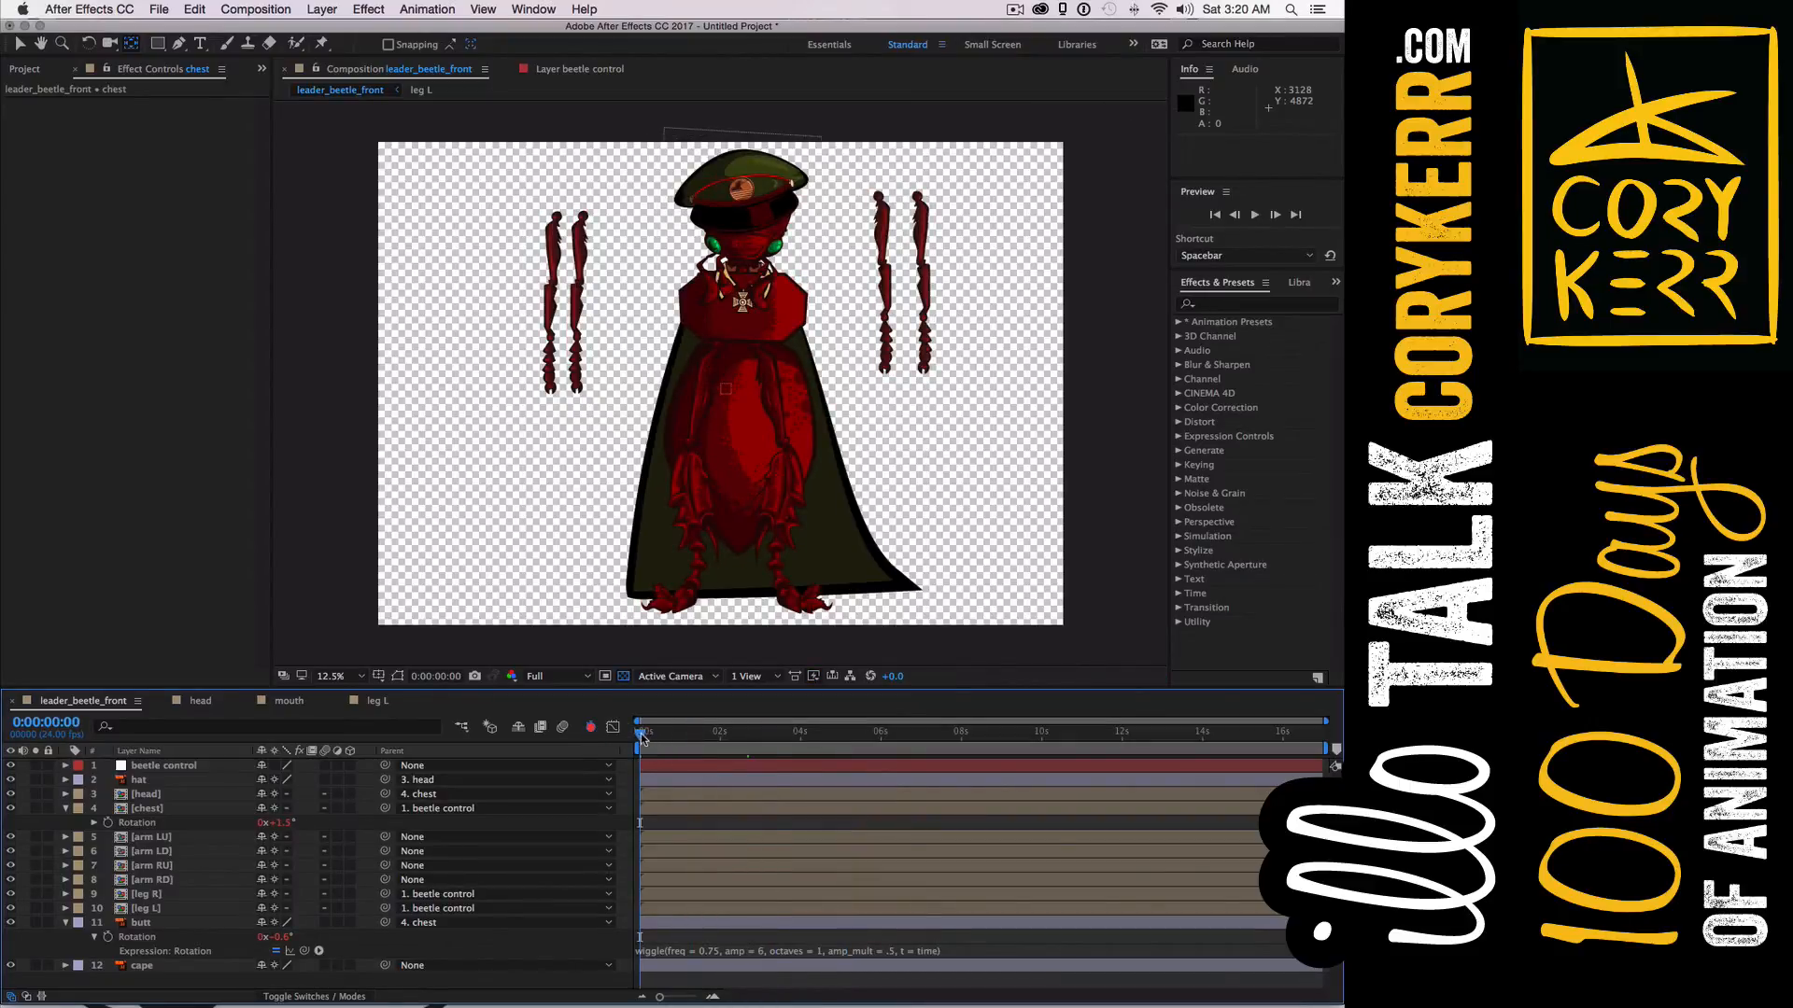
{"action": "key", "text": "space"}
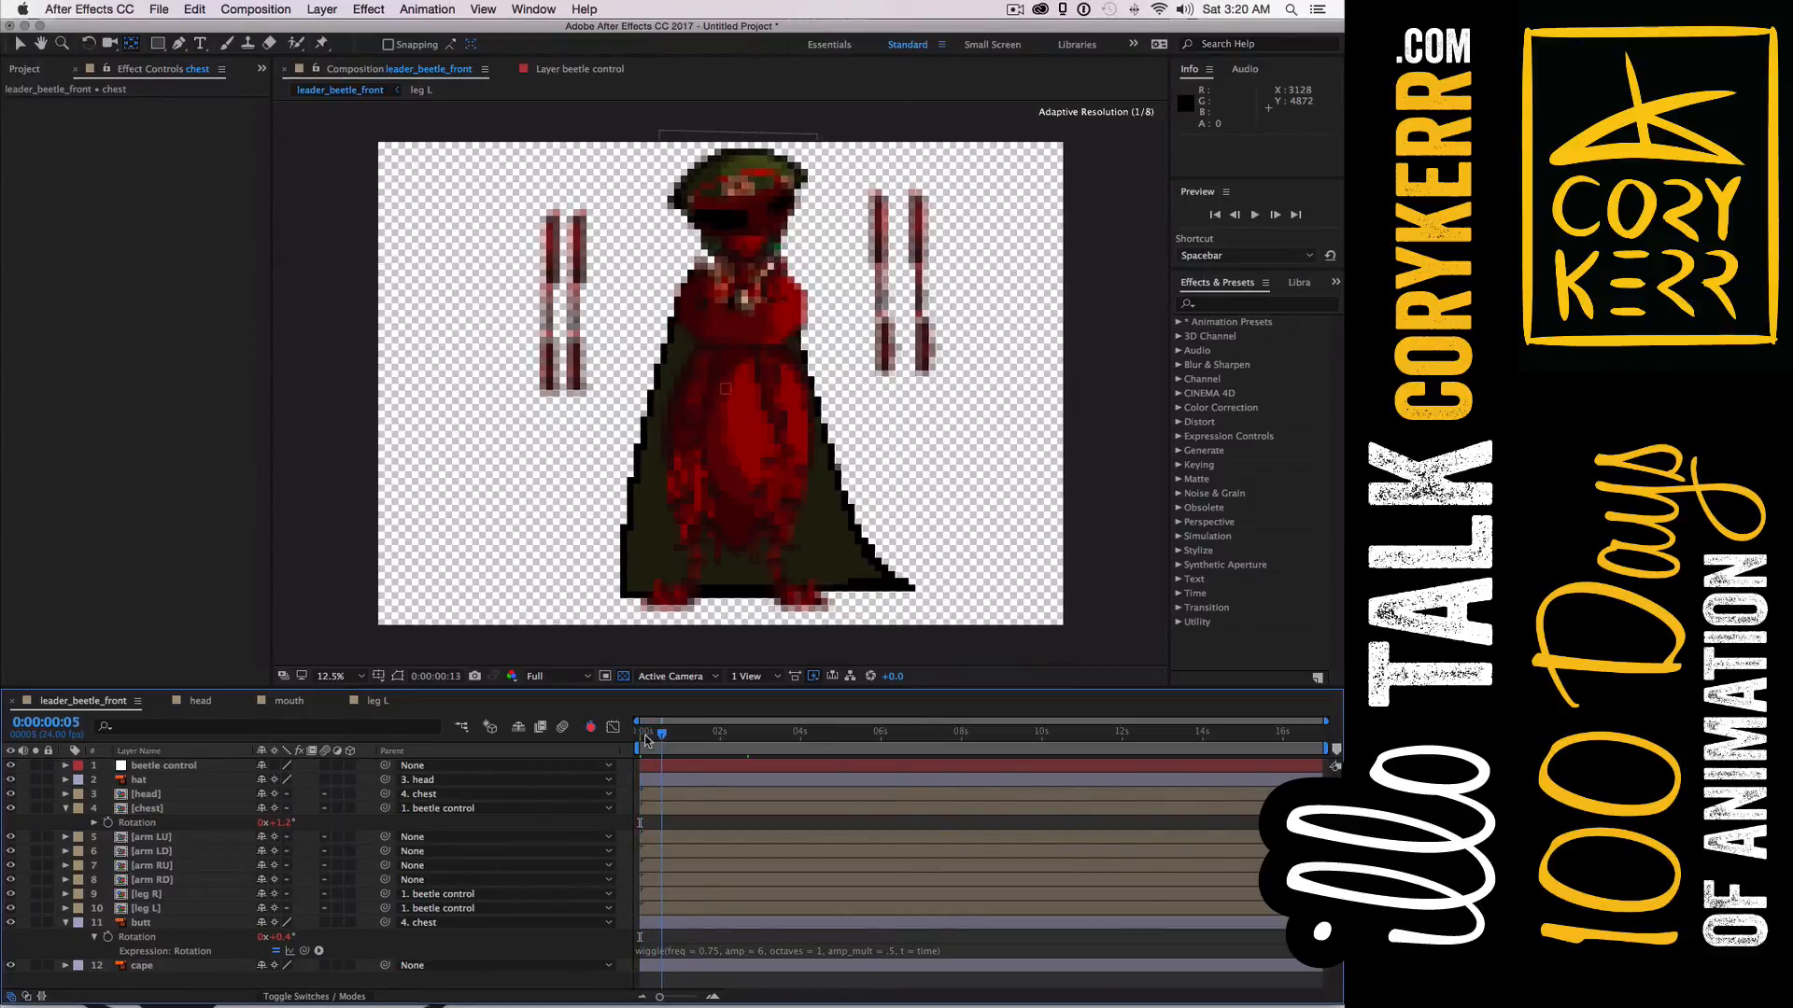
{"action": "key", "text": "space"}
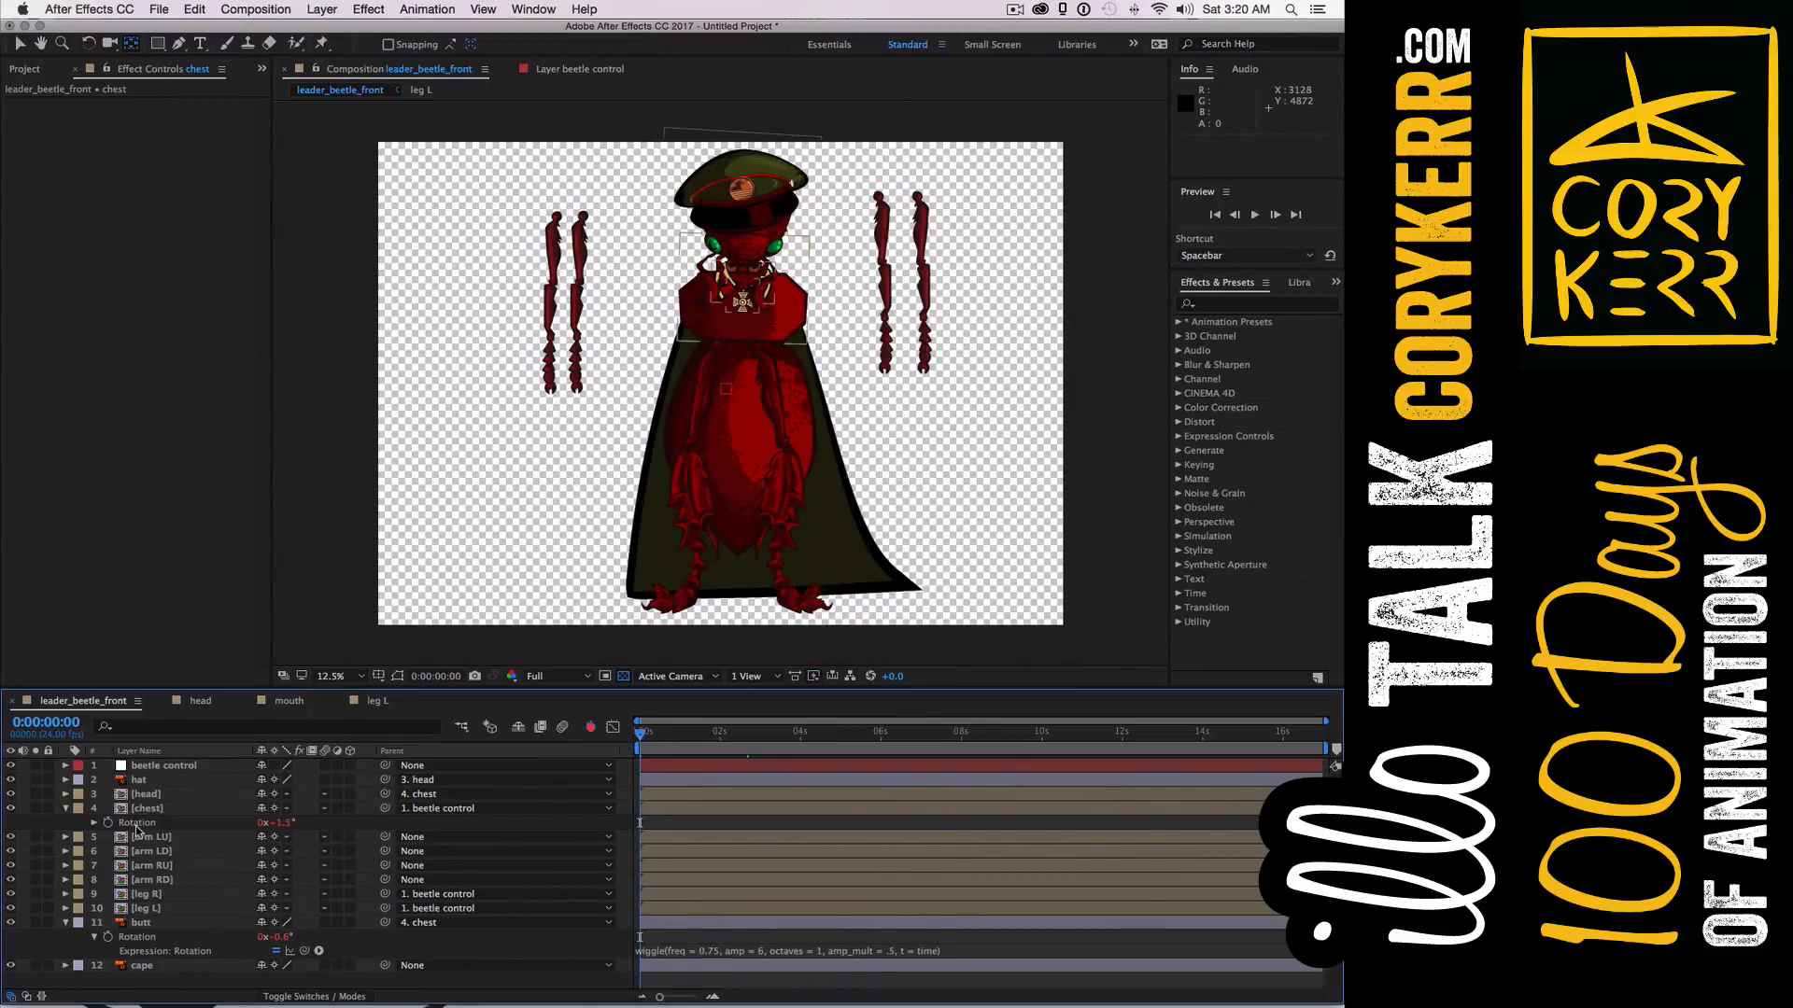
Remove the chest's rotation expression and add a new wiggle with freq 2, amp 12, octaves 1, amp_mult .5 and t = time
{"action": "left_click", "coordinate": [134, 826]}
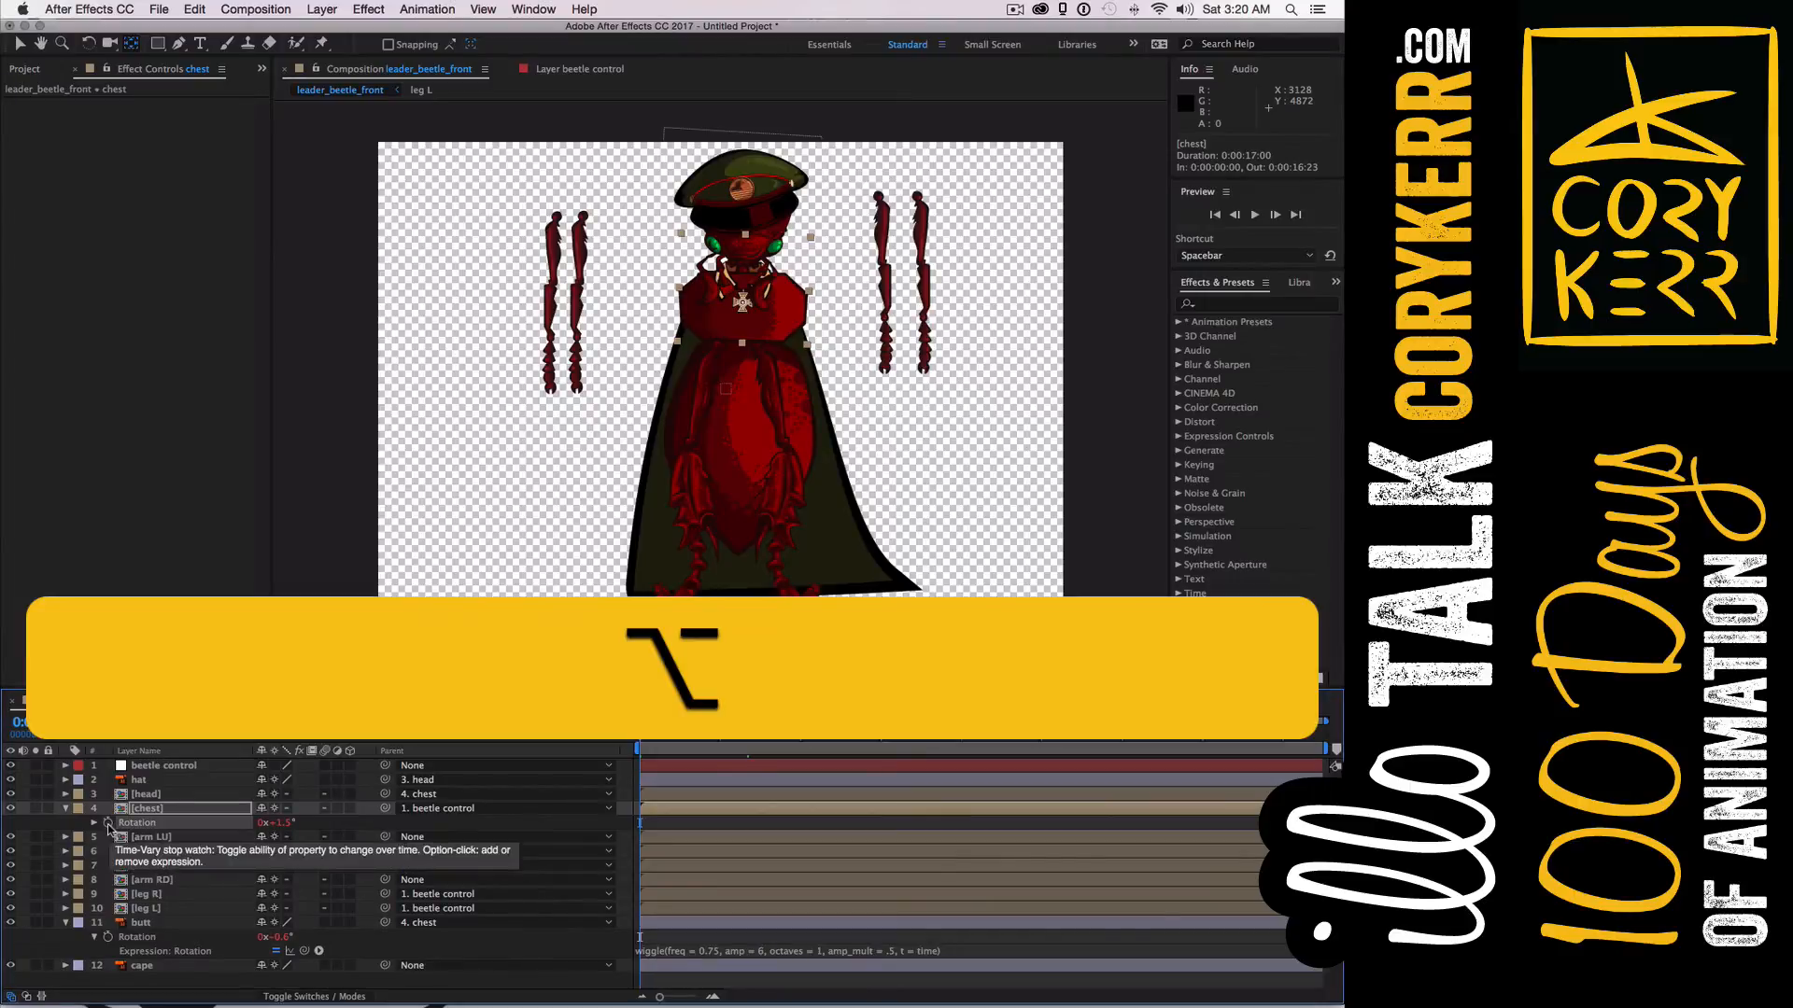
{"action": "left_click", "coordinate": [108, 822], "text": "alt"}
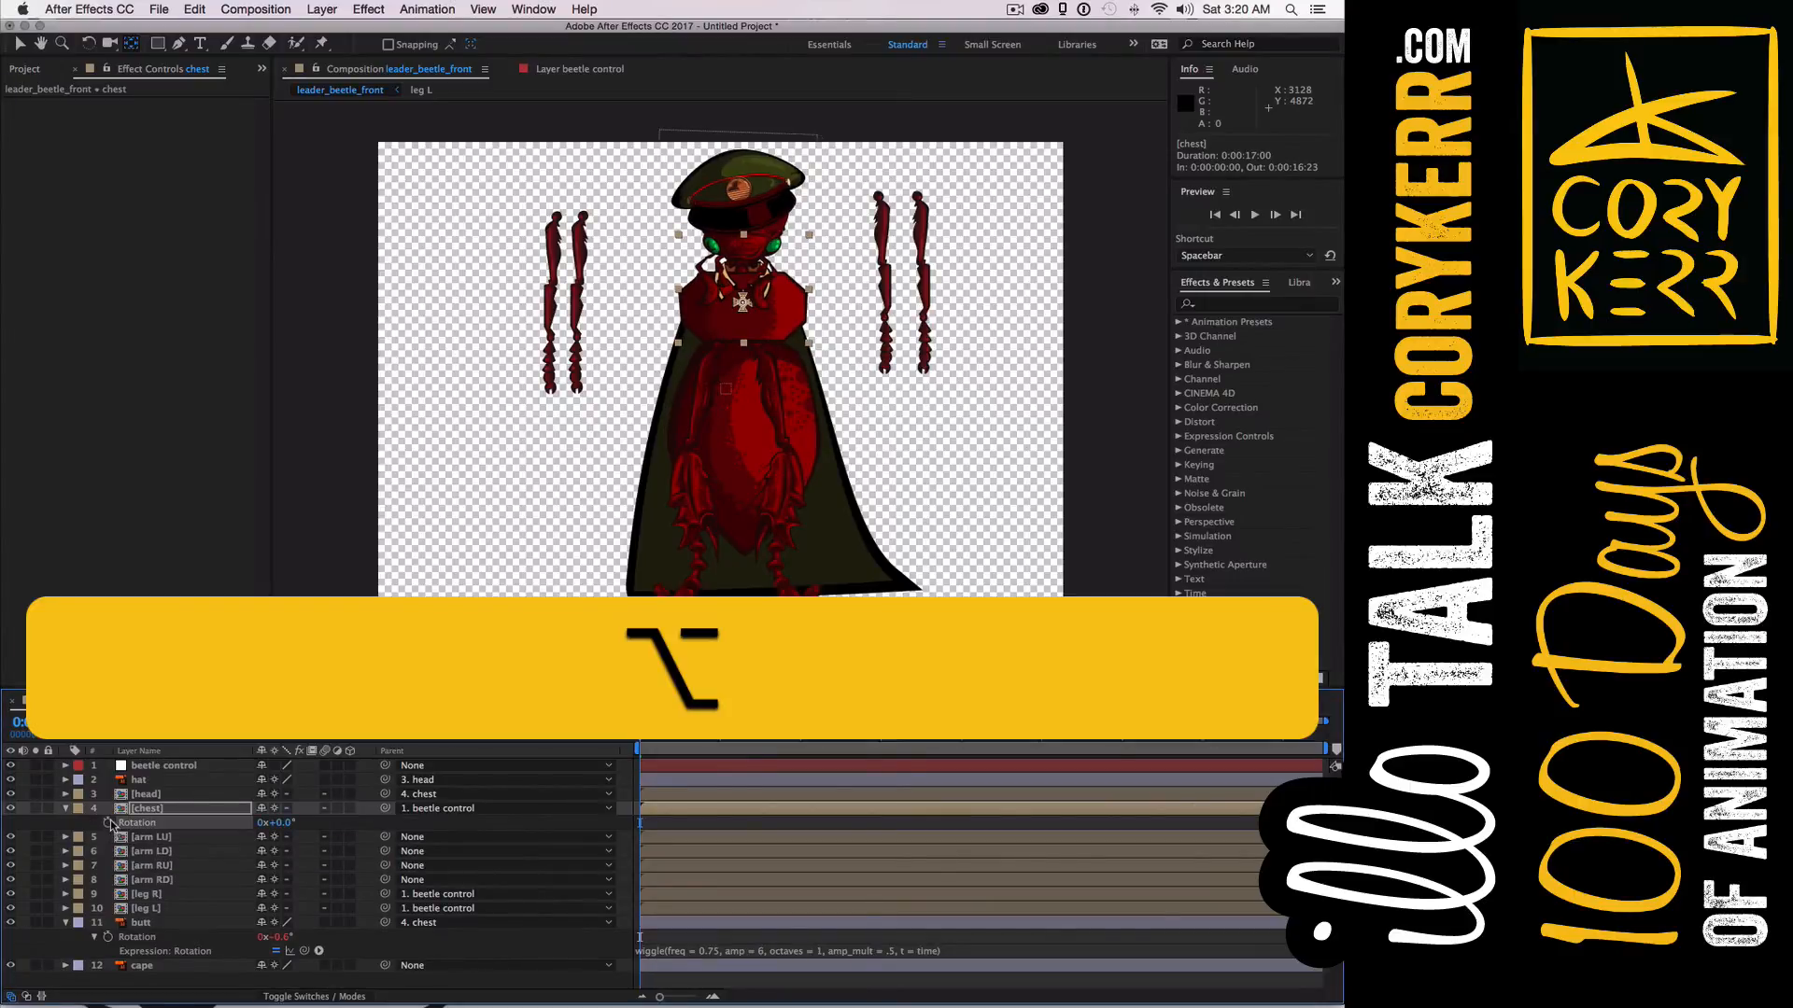
{"action": "left_click", "coordinate": [109, 825], "text": "alt"}
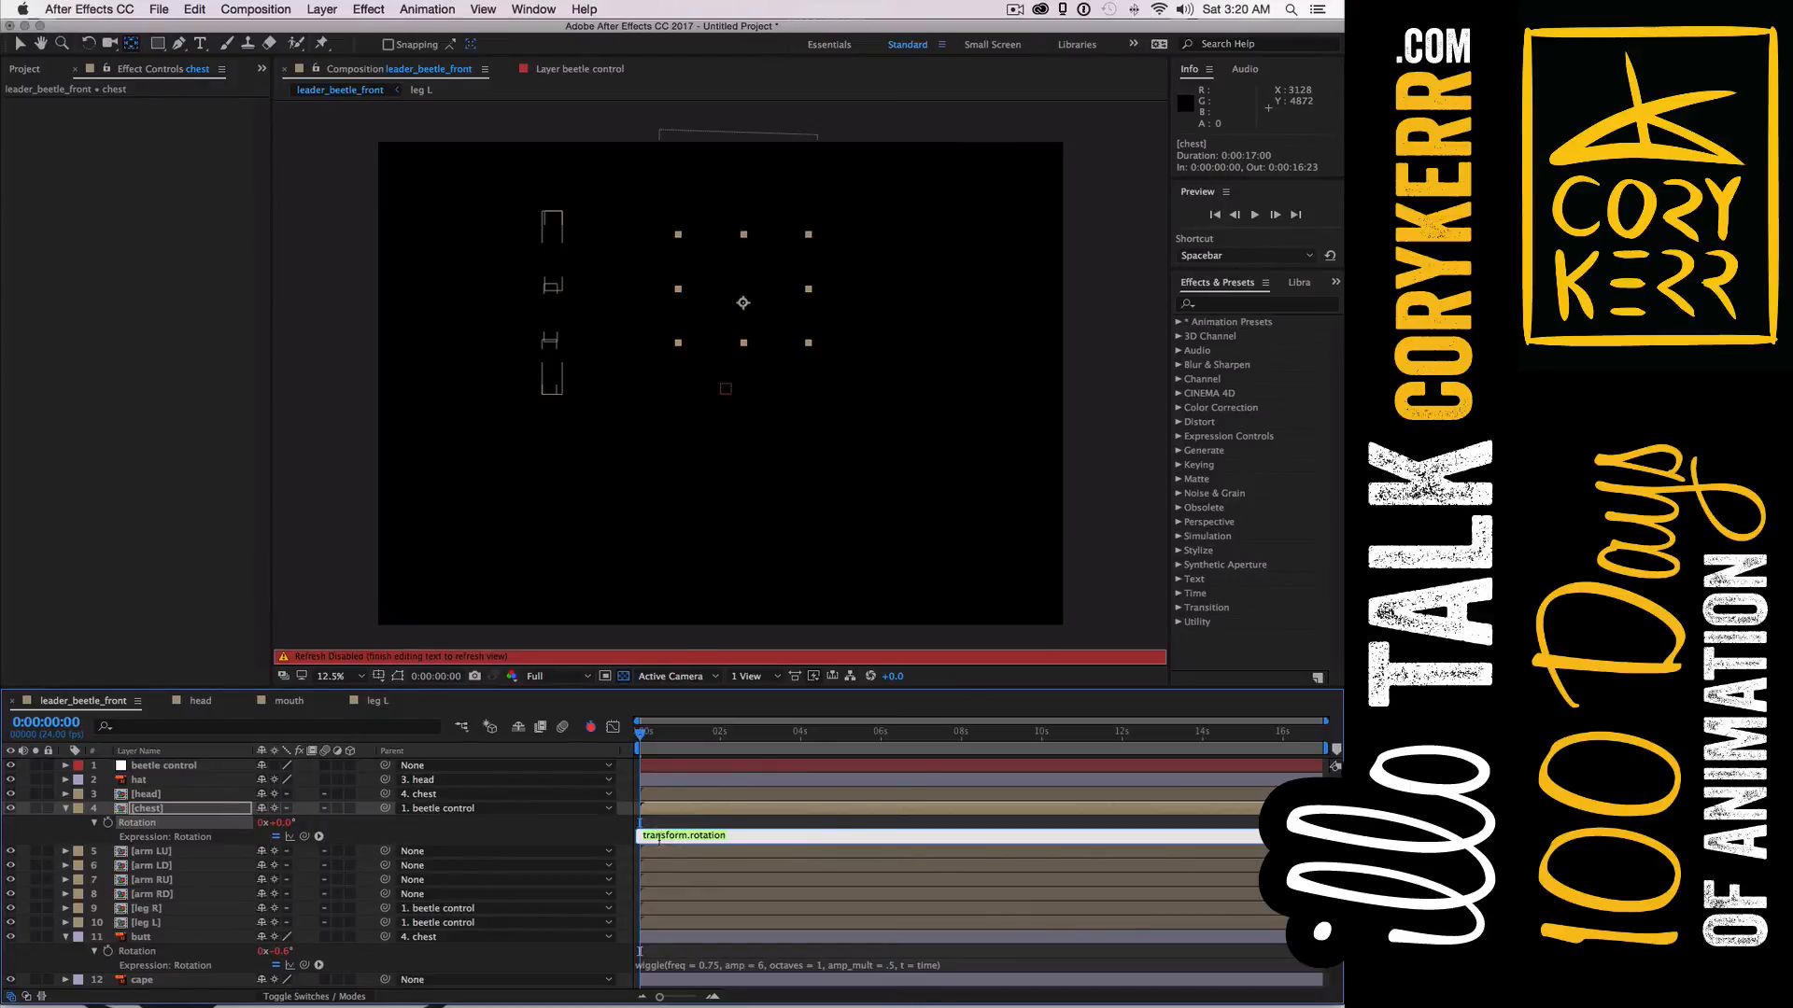
{"action": "type", "text": "wiggle(freq = 5, amp = 30, octaves = 1, amp_mult = .5, t = time)"}
{"action": "type", "text": "2"}
{"action": "left_click_drag", "start_coordinate": [753, 836], "coordinate": [758, 838]}
{"action": "type", "text": "3"}
{"action": "type", "text": "12"}
{"action": "left_click", "coordinate": [810, 826]}
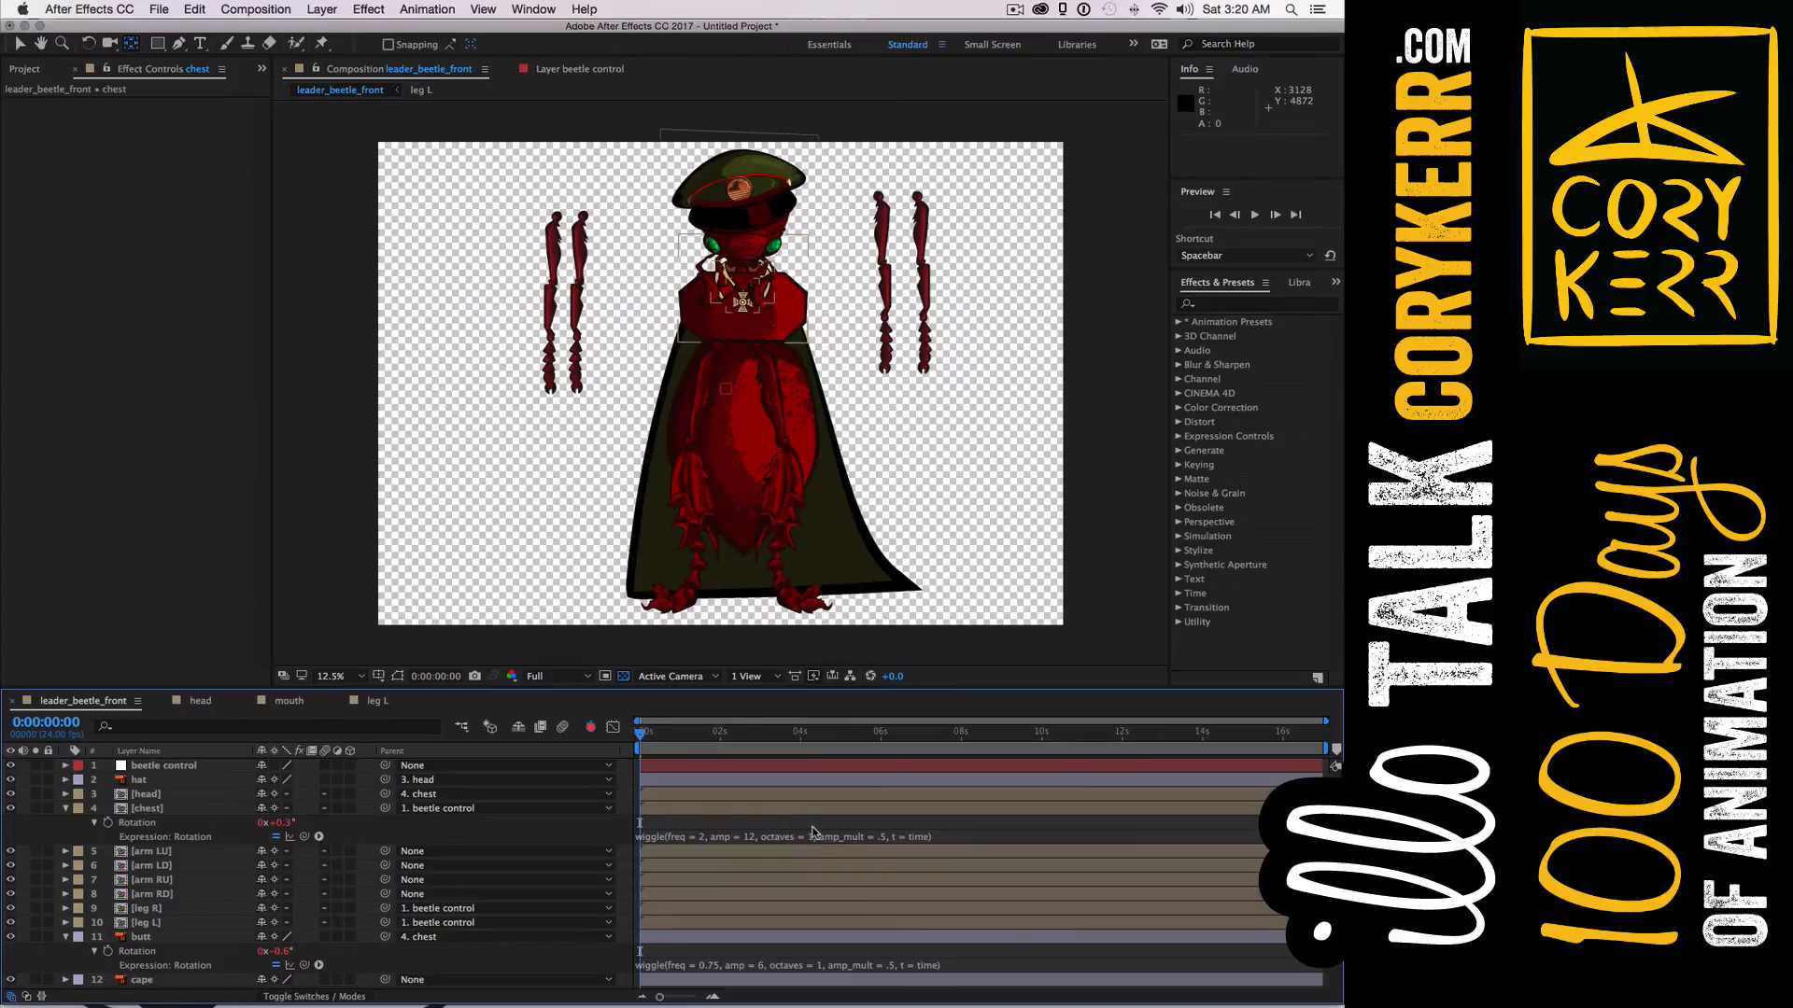
Cut the wiggle text out of the chest's rotation expression and enter v in its place
{"action": "left_click", "coordinate": [809, 835]}
{"action": "key", "text": "super+x"}
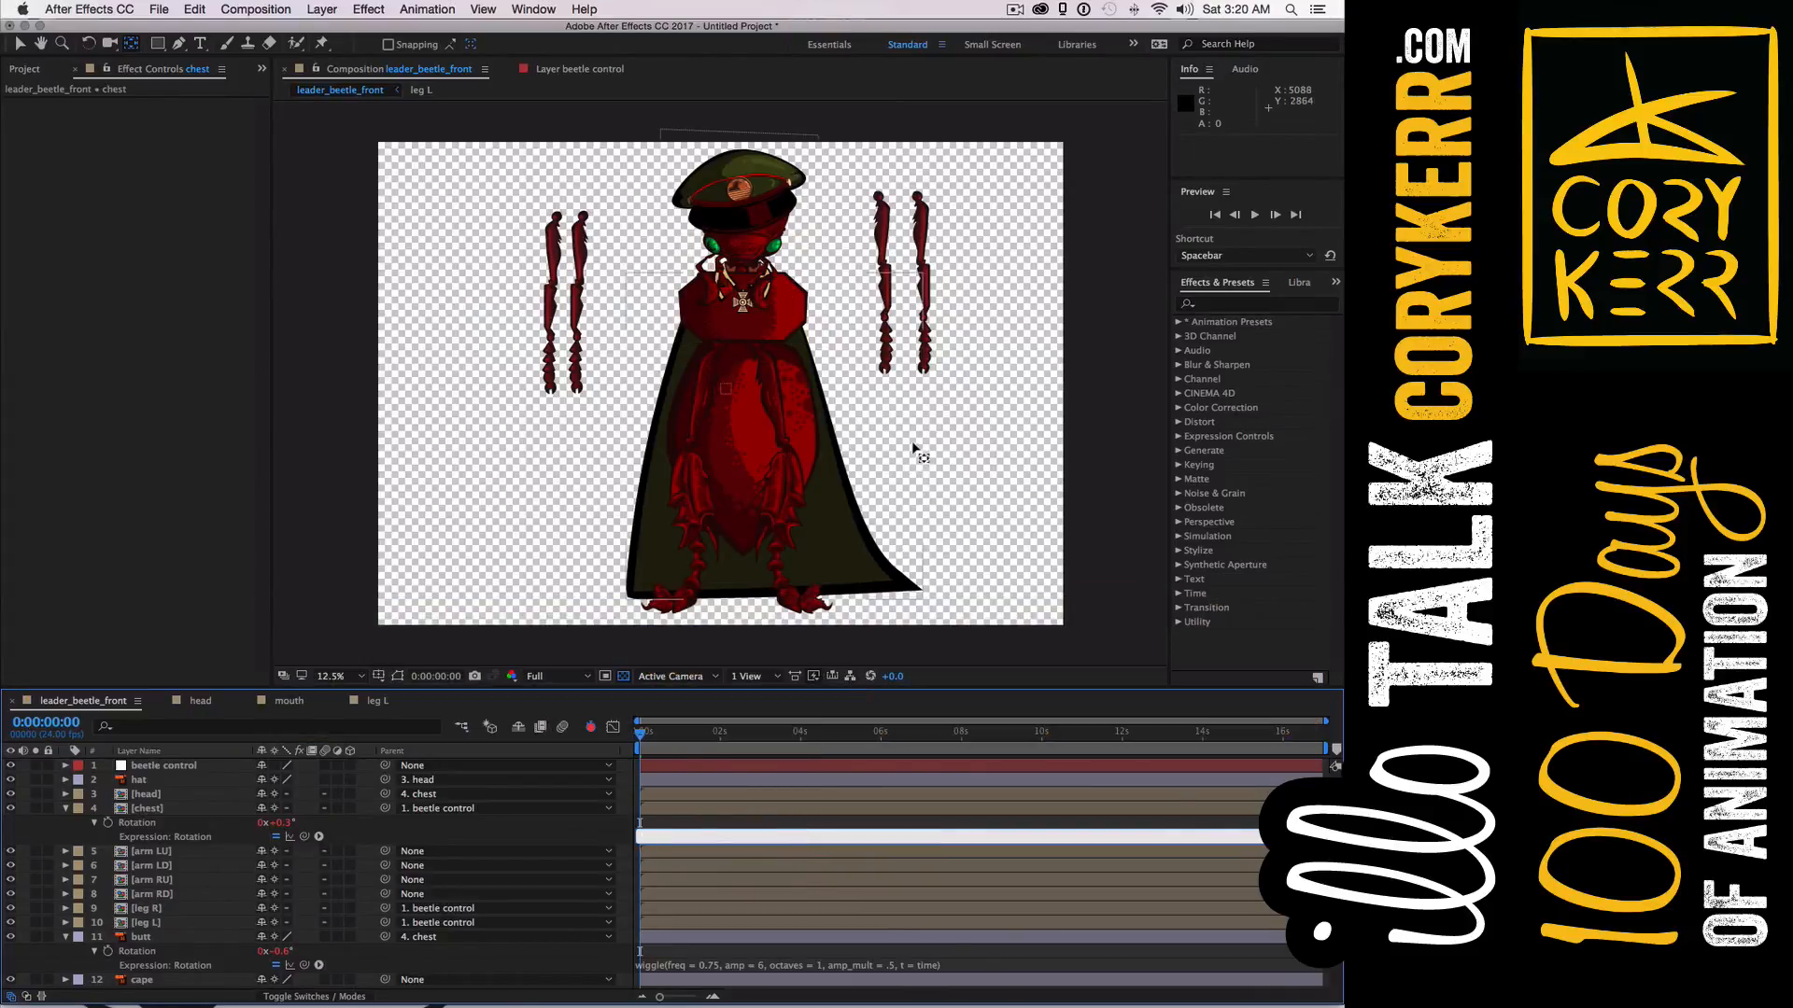
{"action": "type", "text": "v"}
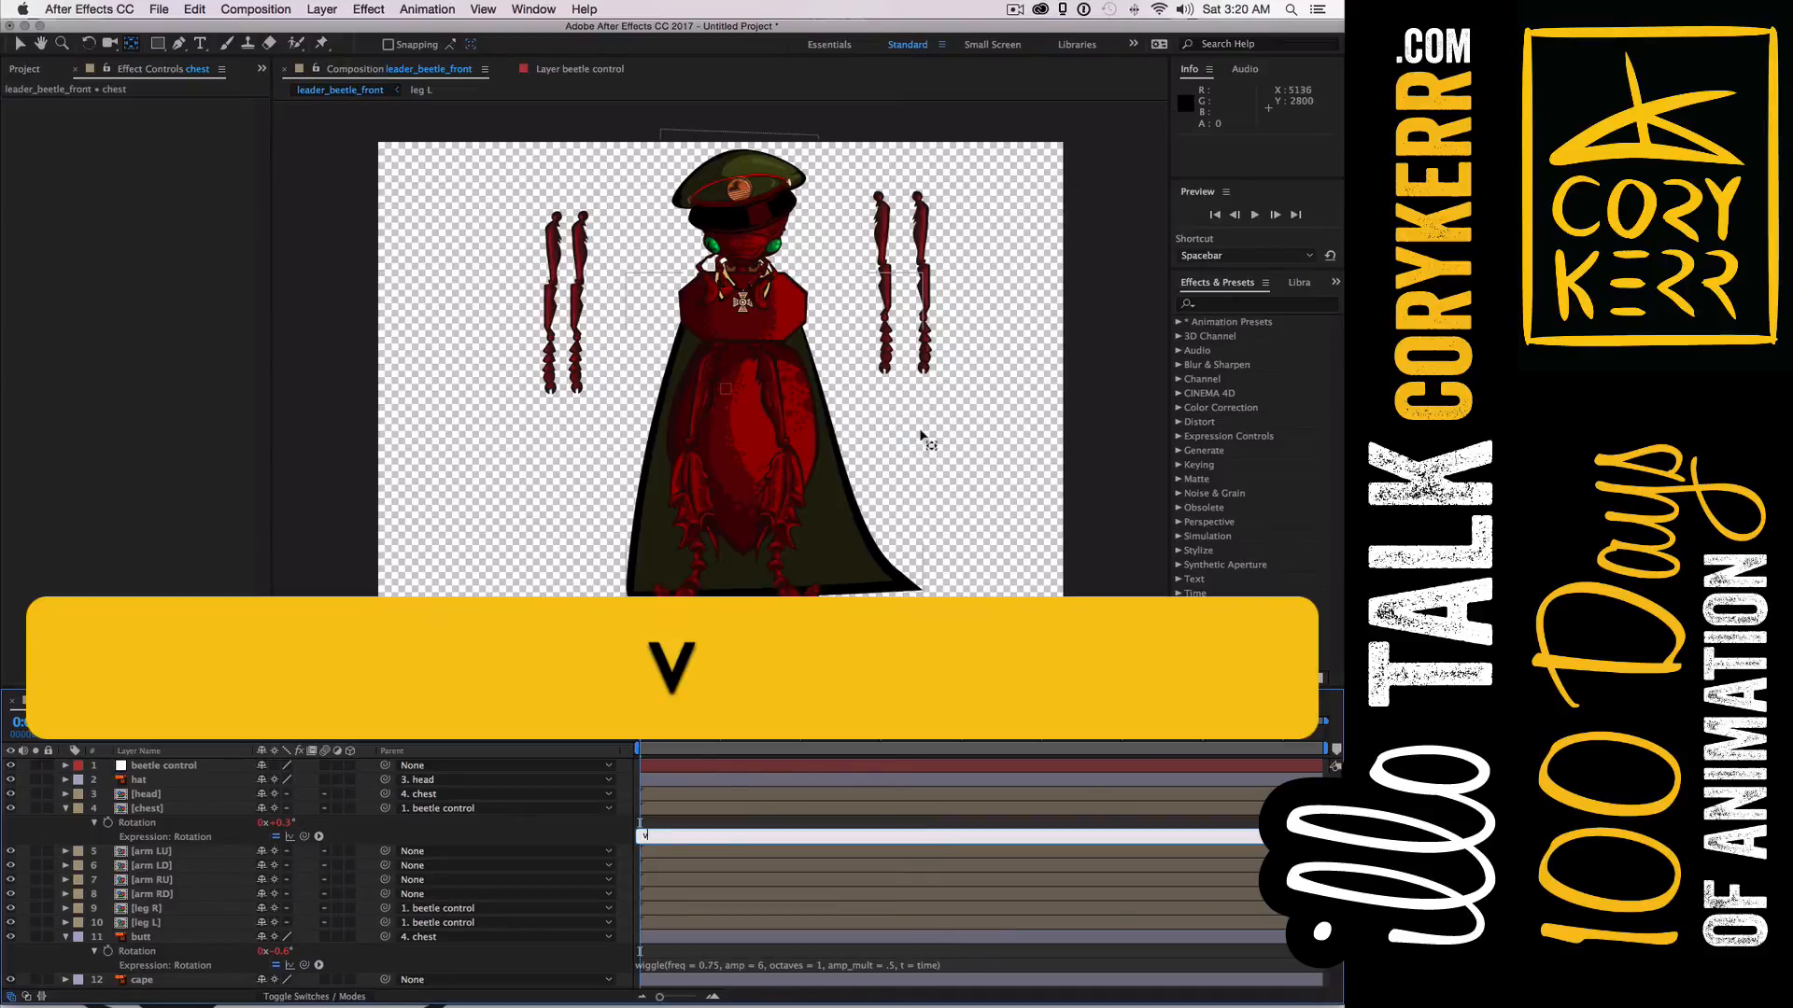
Move the anchor points of the arm RU and arm RD layers to the shoulder joints at their upper ends
{"action": "left_click", "coordinate": [924, 334]}
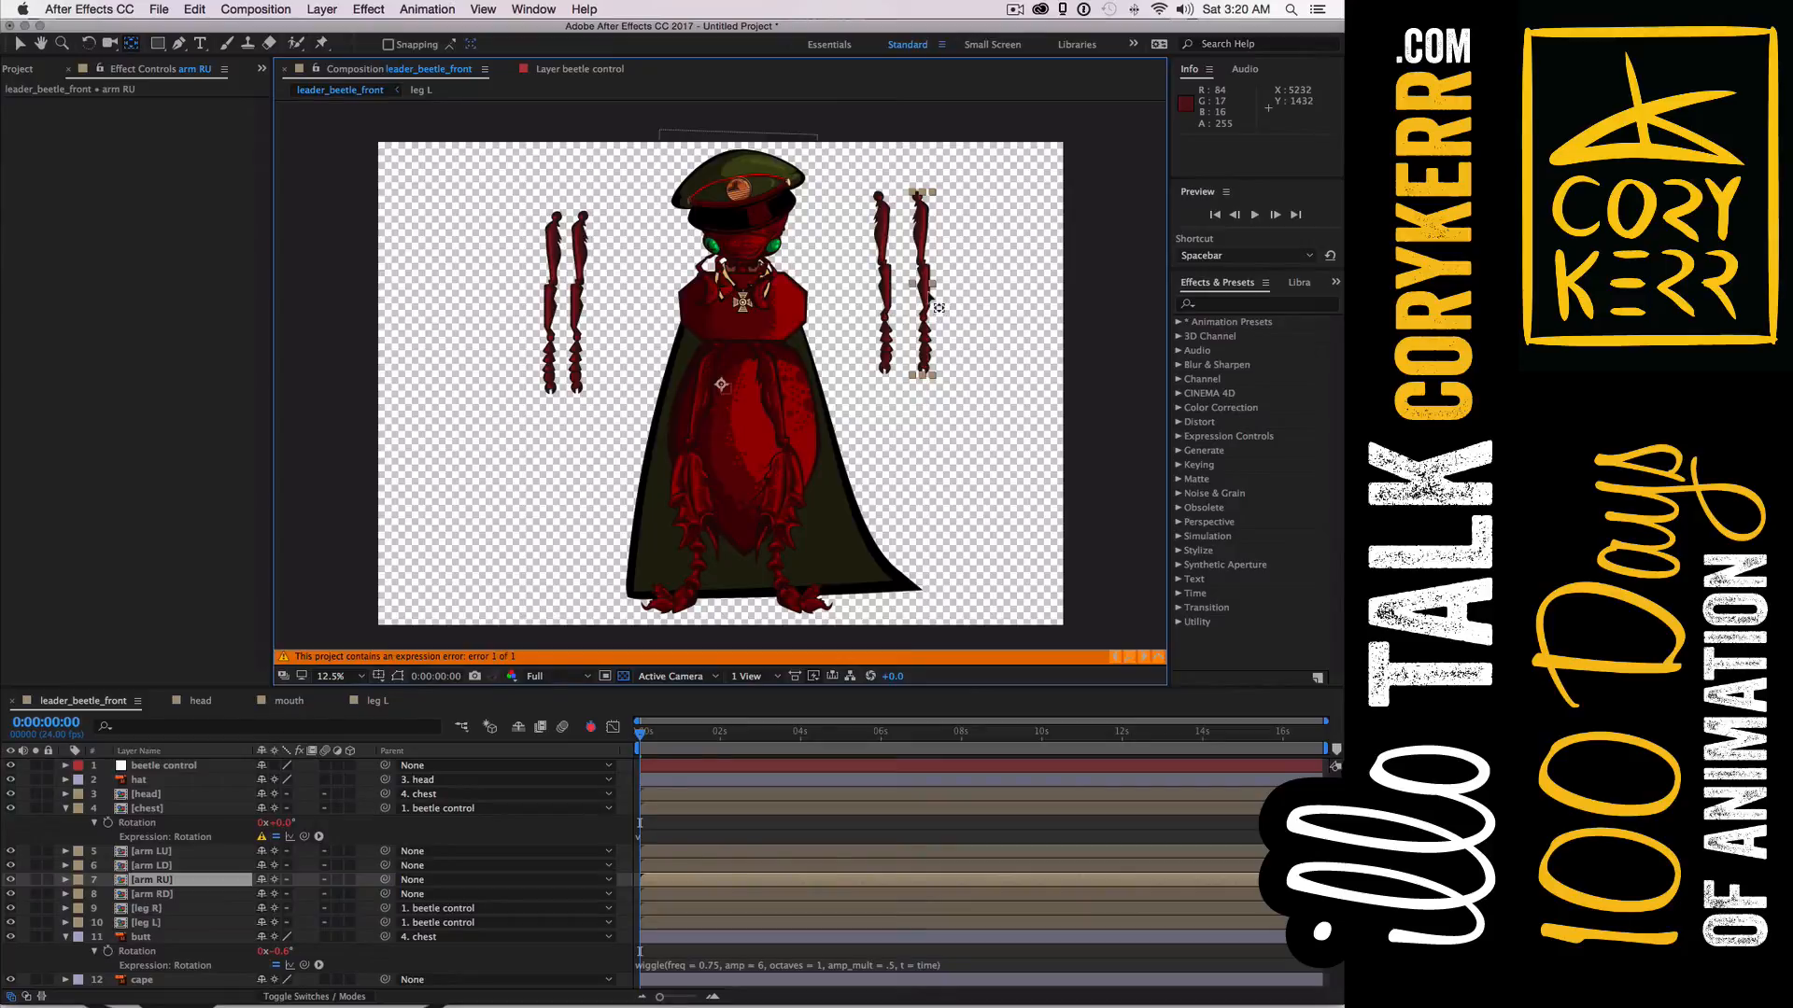
{"action": "left_click_drag", "start_coordinate": [721, 384], "coordinate": [761, 363]}
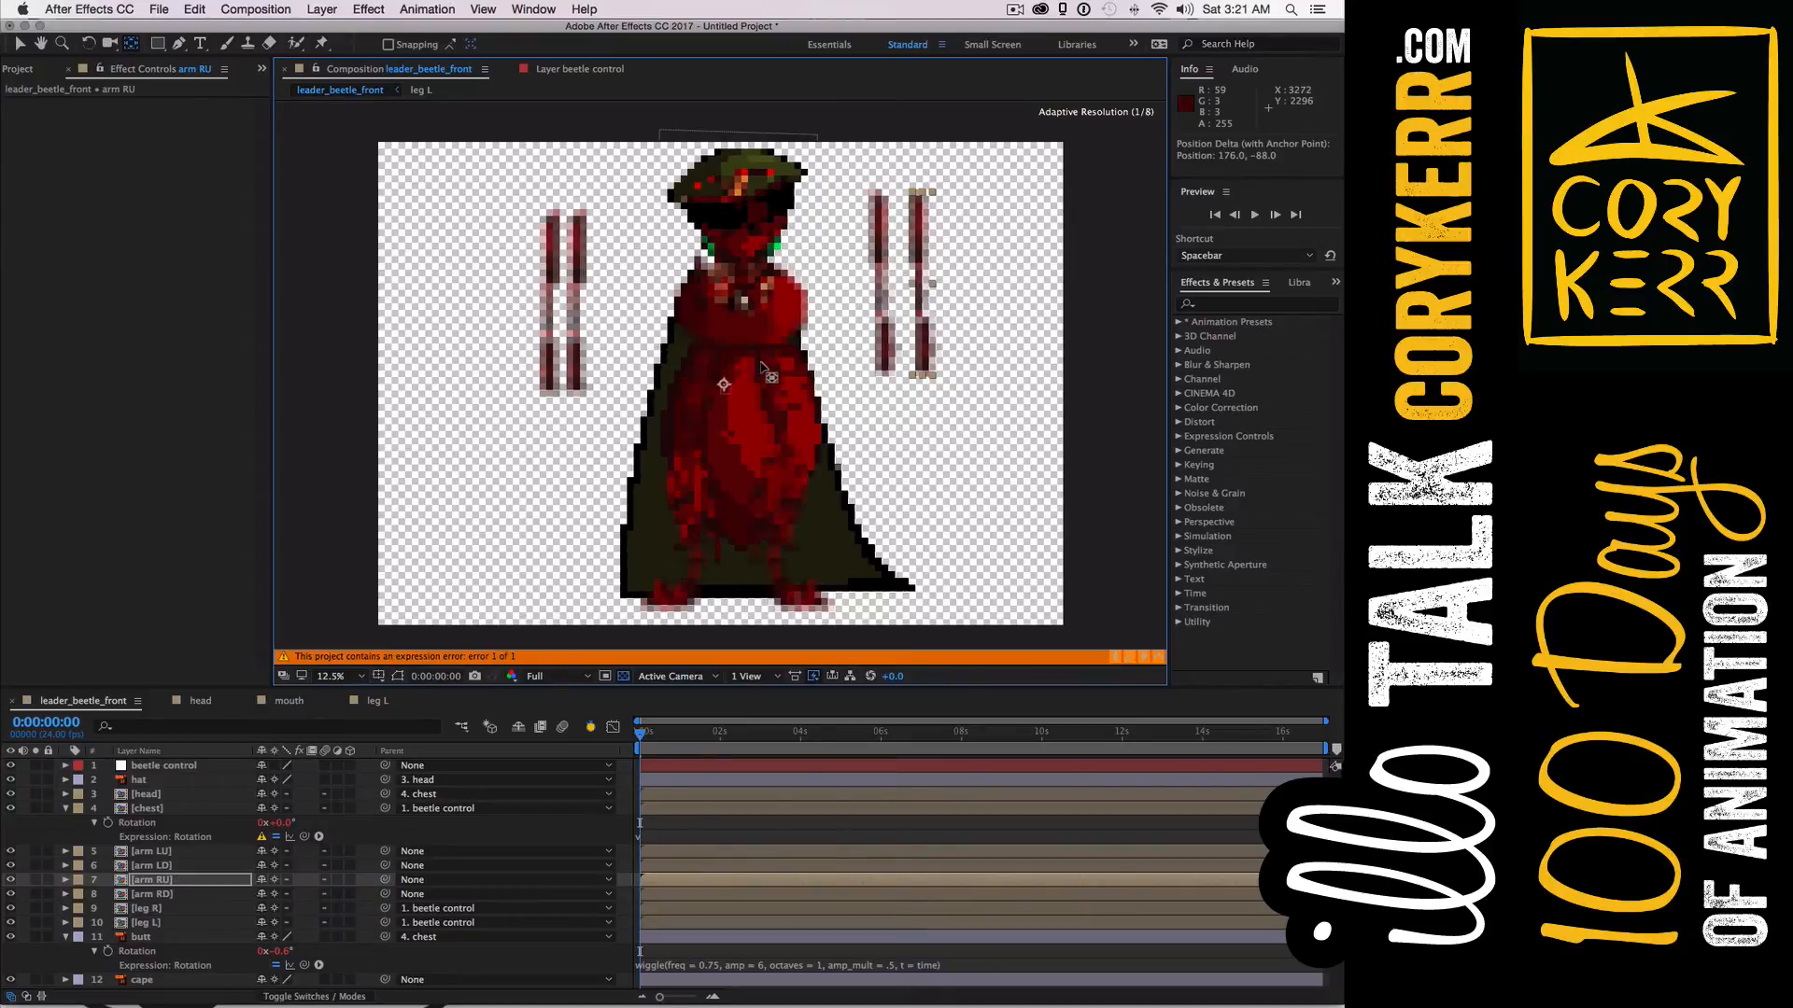
{"action": "left_click_drag", "start_coordinate": [917, 200], "coordinate": [919, 201]}
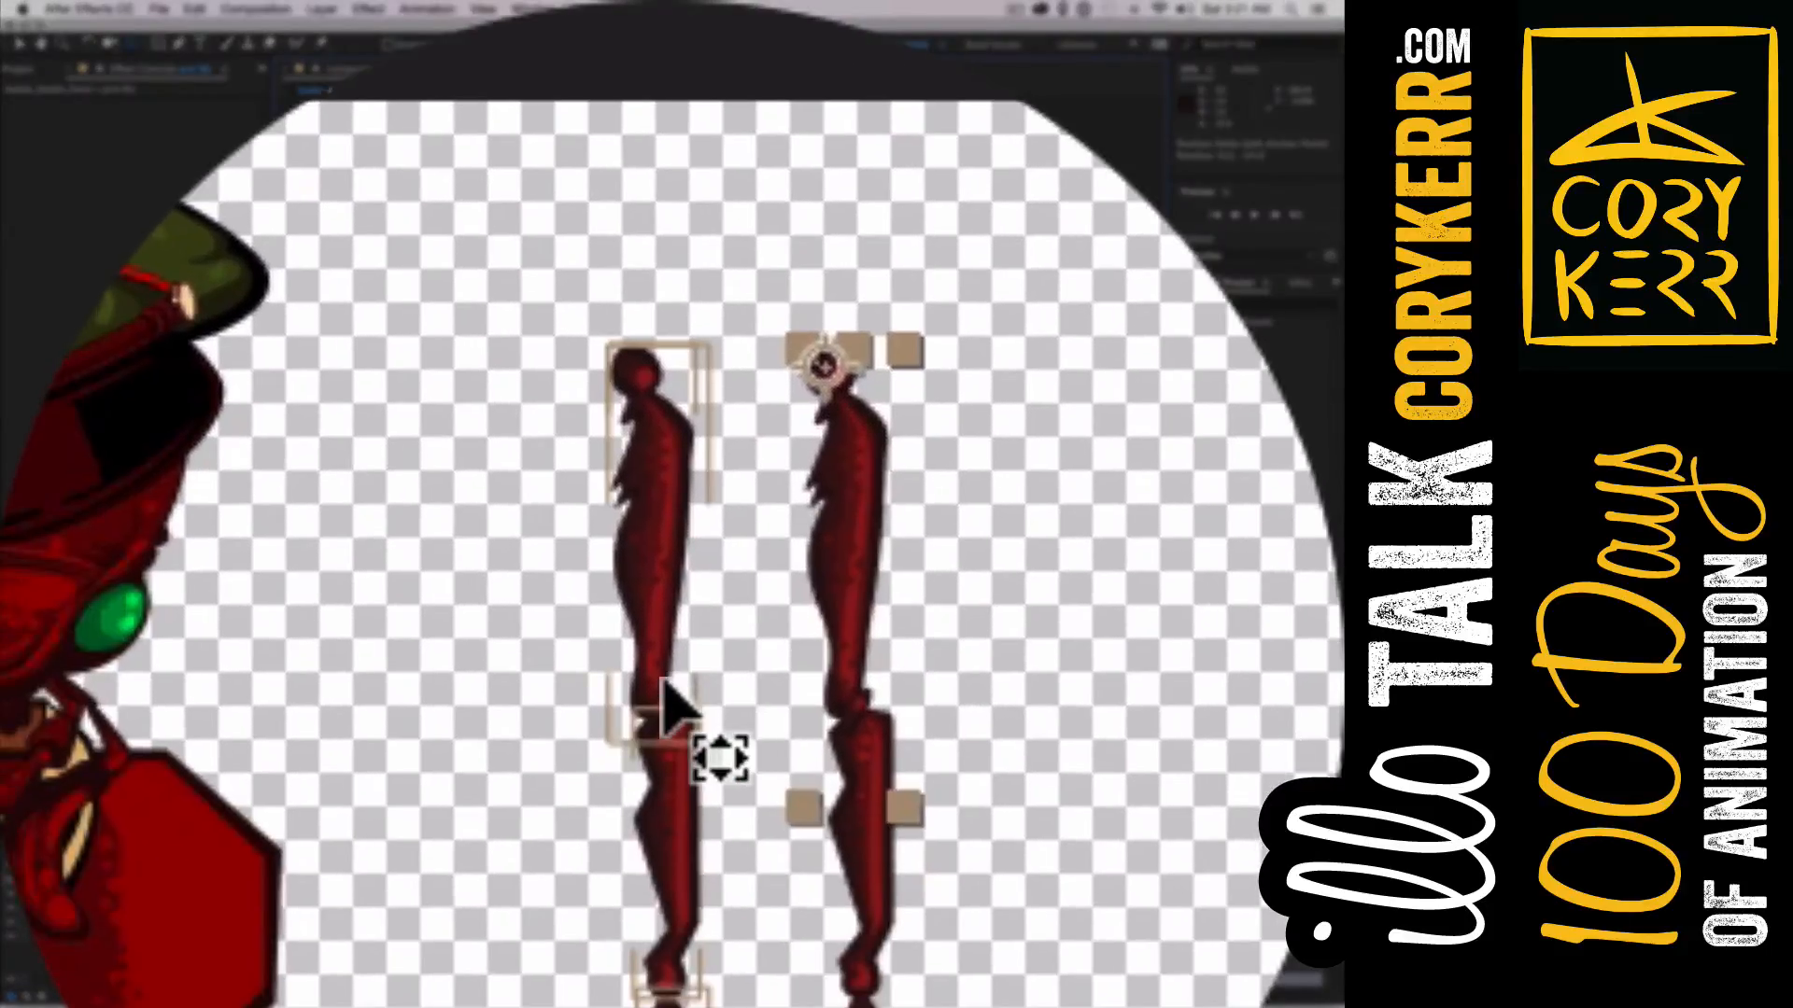
{"action": "scroll", "coordinate": [664, 707], "scroll_direction": "up", "scroll_amount": 5}
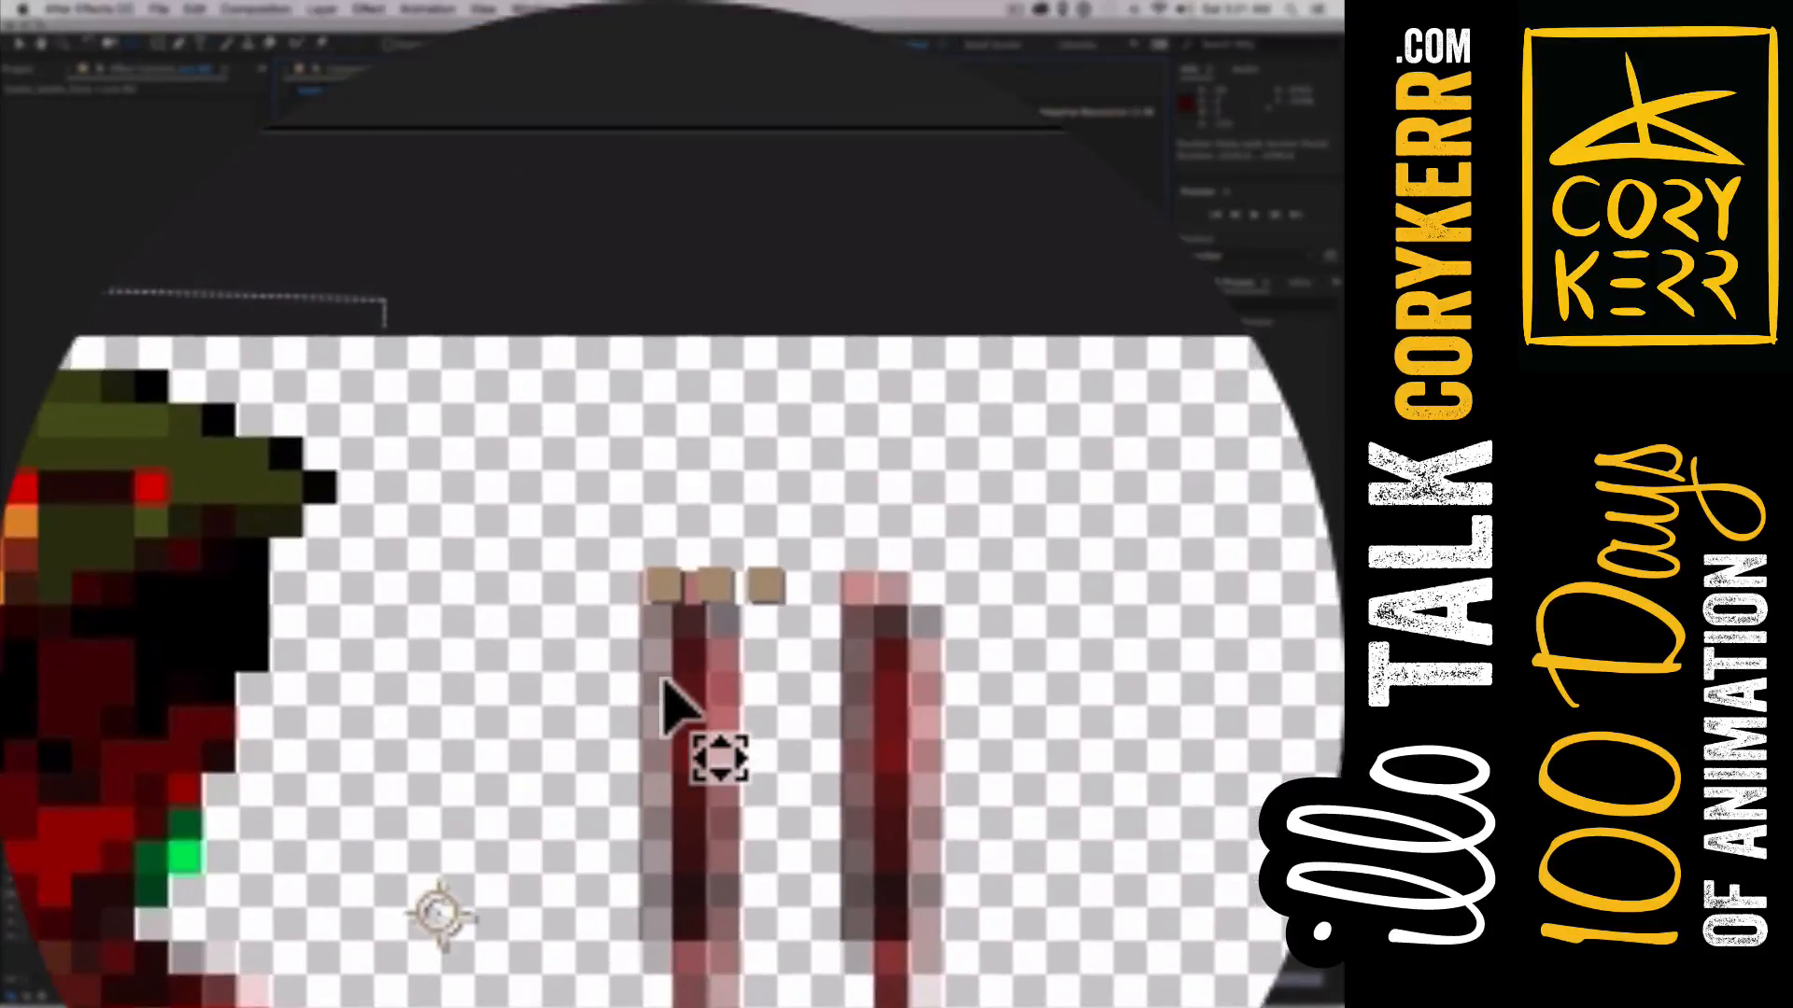
{"action": "left_click_drag", "start_coordinate": [665, 707], "coordinate": [688, 648]}
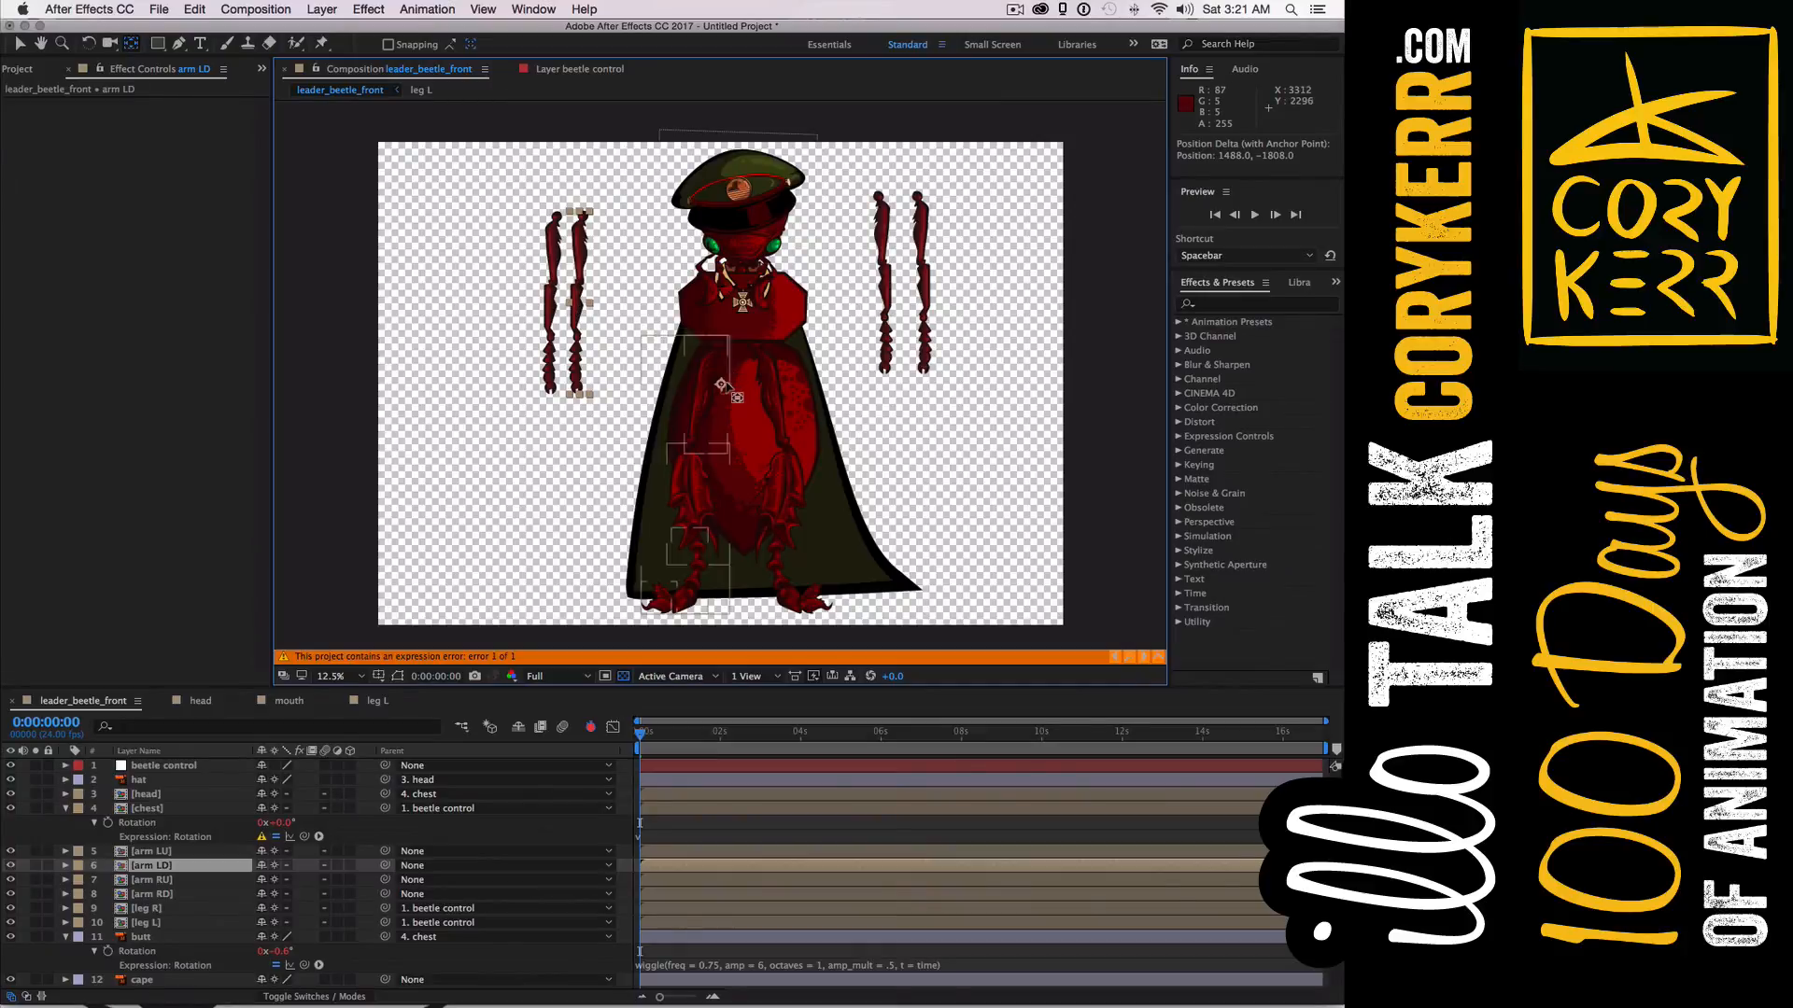
Move the anchor points of the arm LD and arm LU layers to the shoulder joints at their upper ends
{"action": "left_click_drag", "start_coordinate": [662, 315], "coordinate": [582, 217]}
{"action": "left_click", "coordinate": [554, 302]}
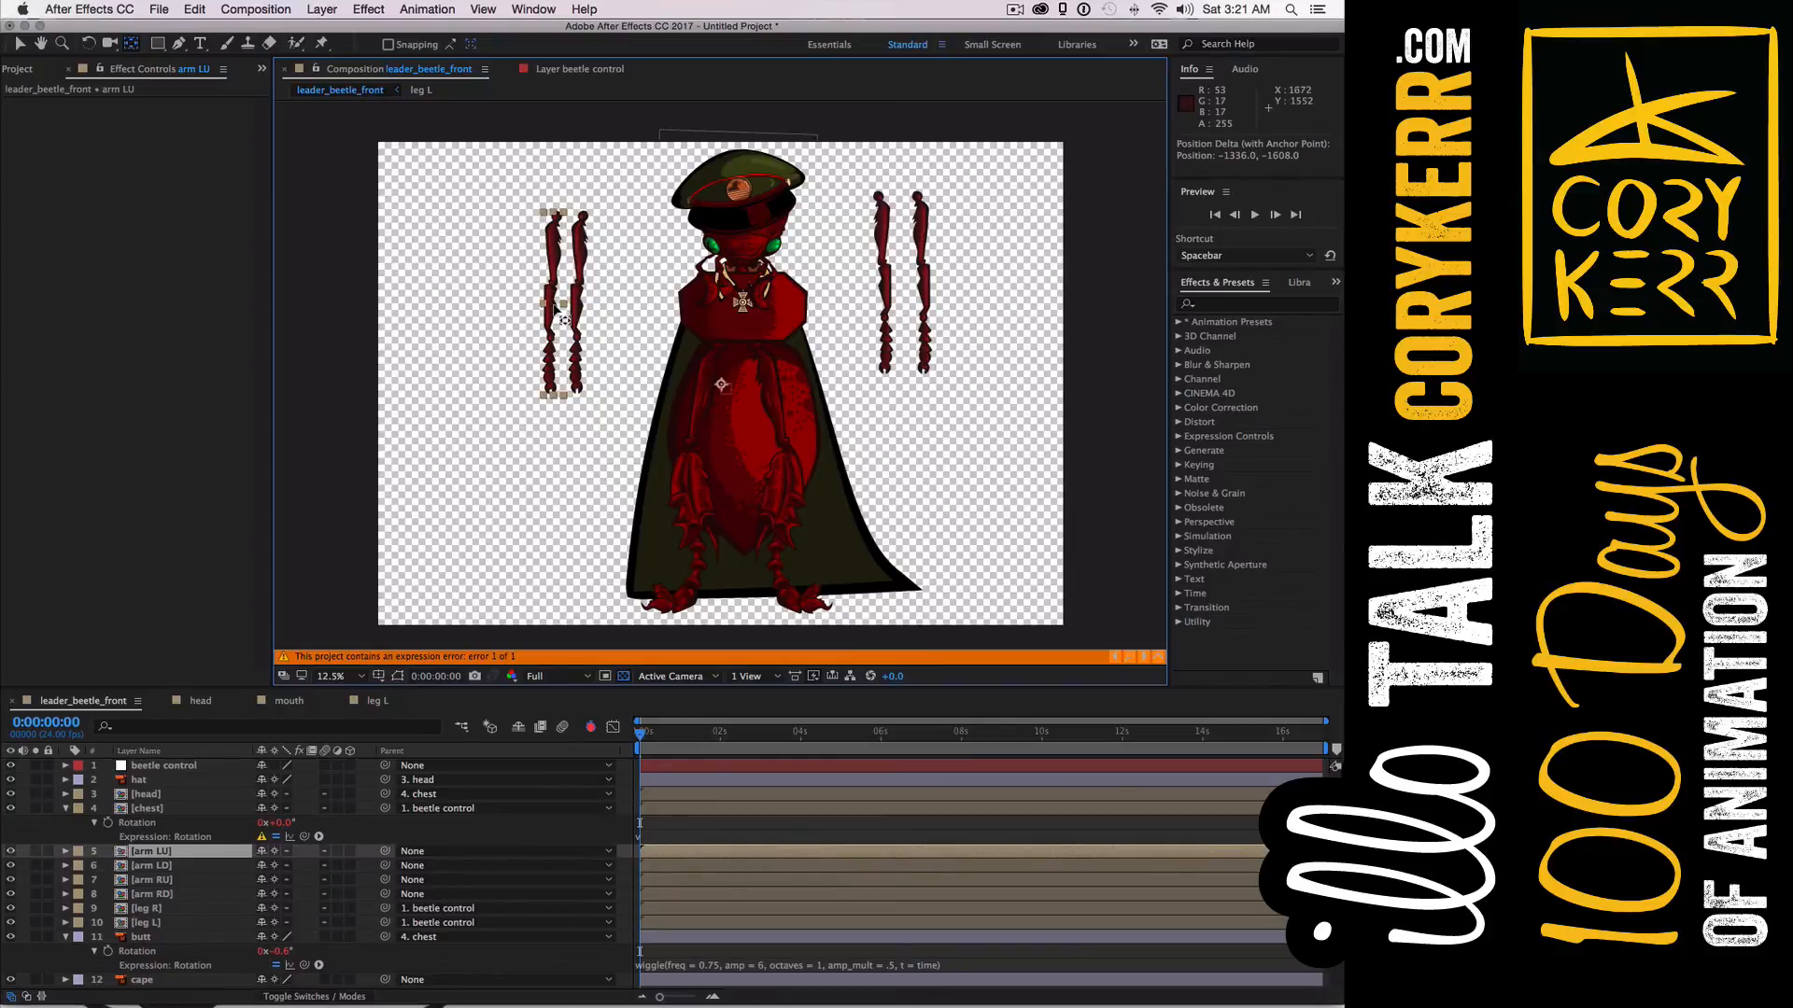
{"action": "left_click_drag", "start_coordinate": [721, 384], "coordinate": [559, 217]}
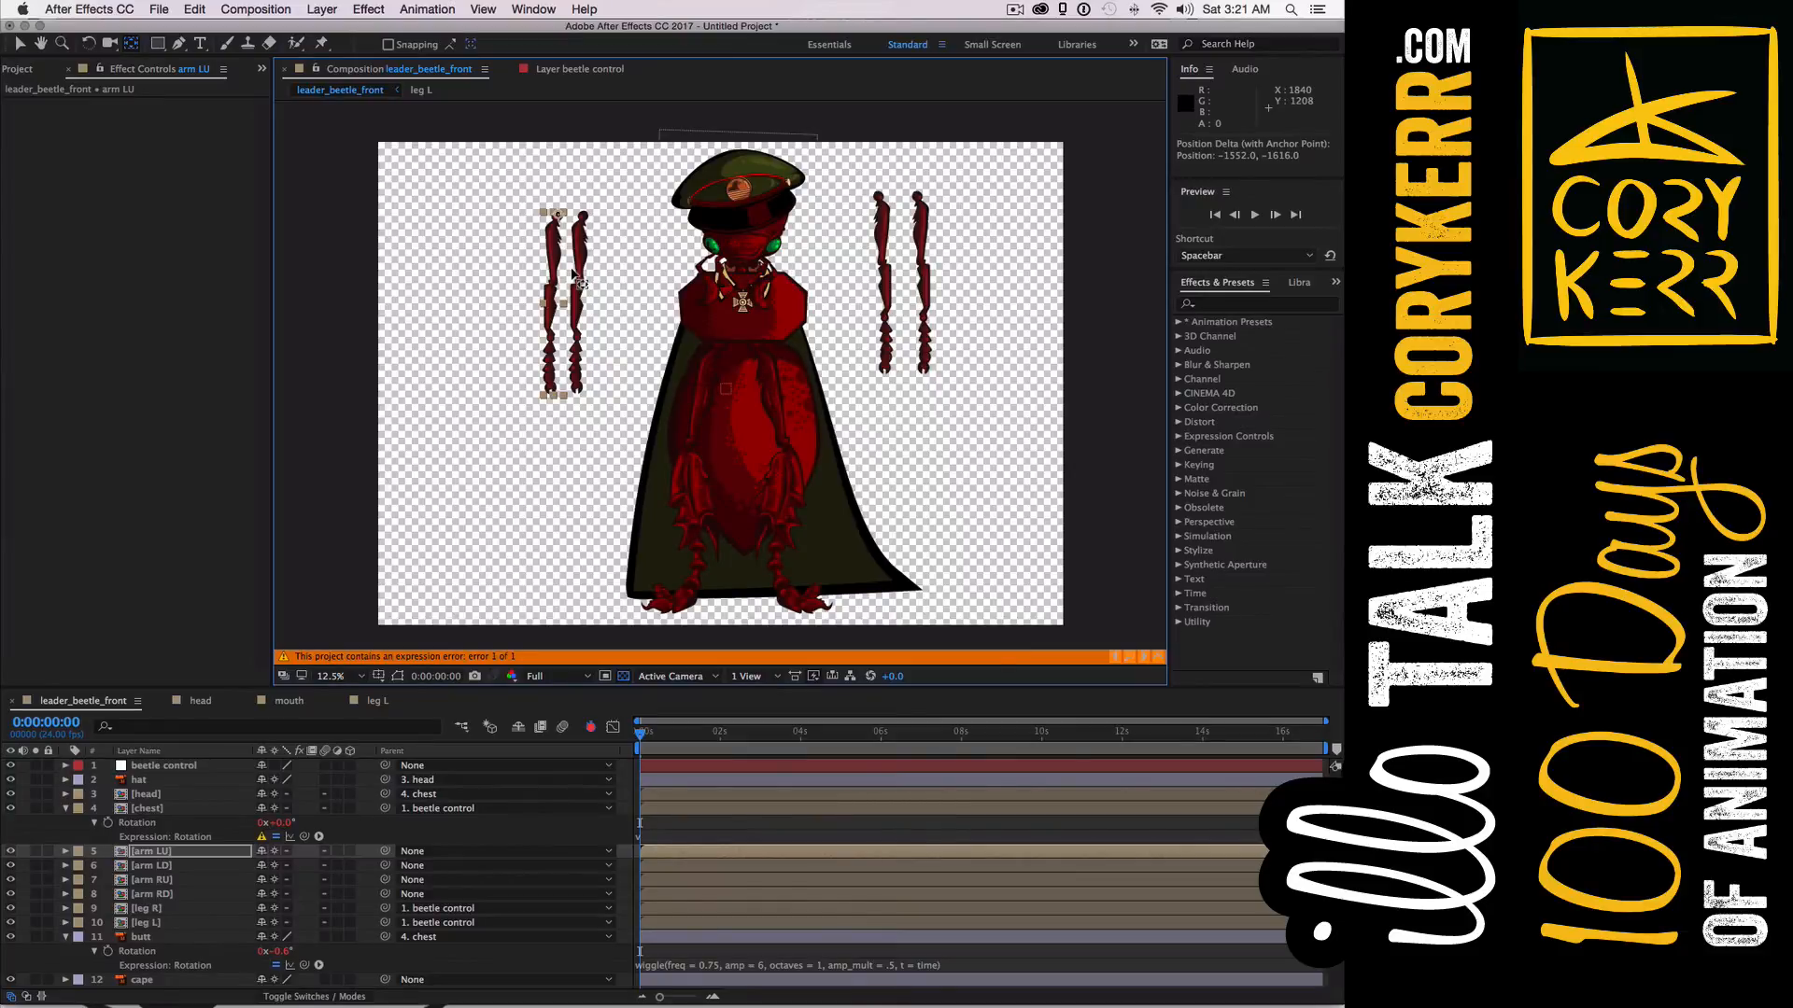
Rotate the arm LU layer to 90° and place its shoulder joint against the upper side of the chest
{"action": "key", "text": "v"}
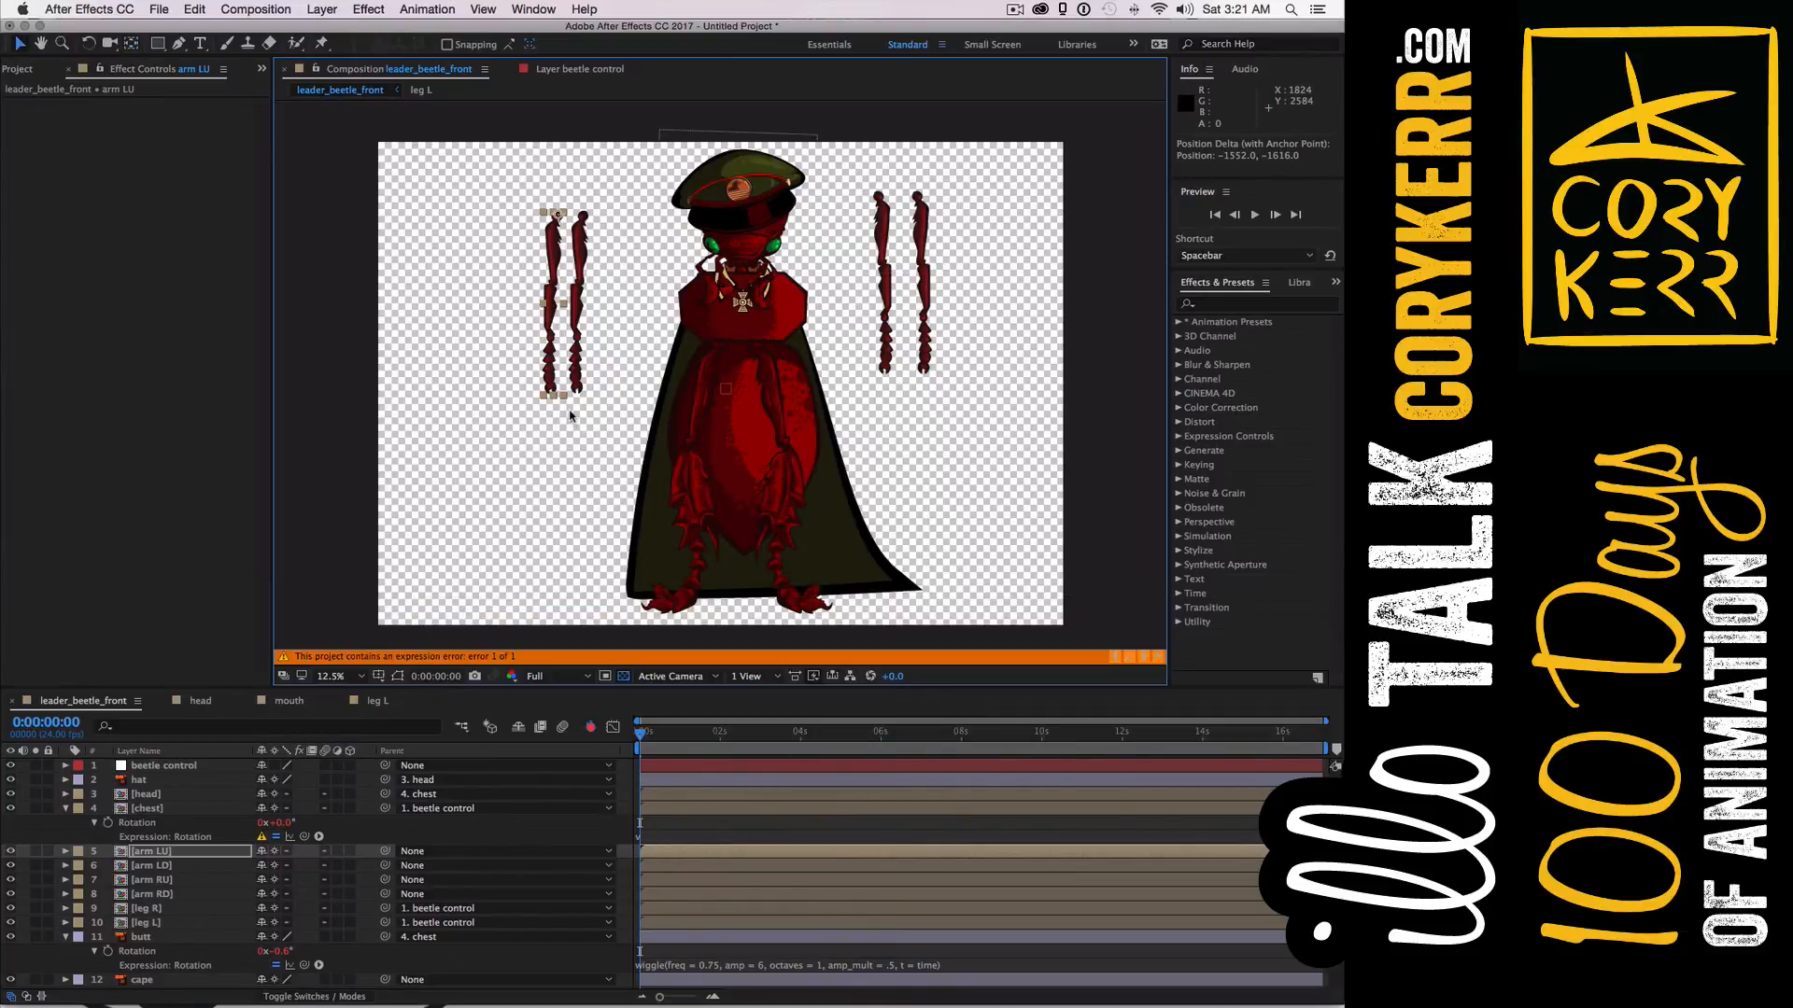
{"action": "key", "text": "w"}
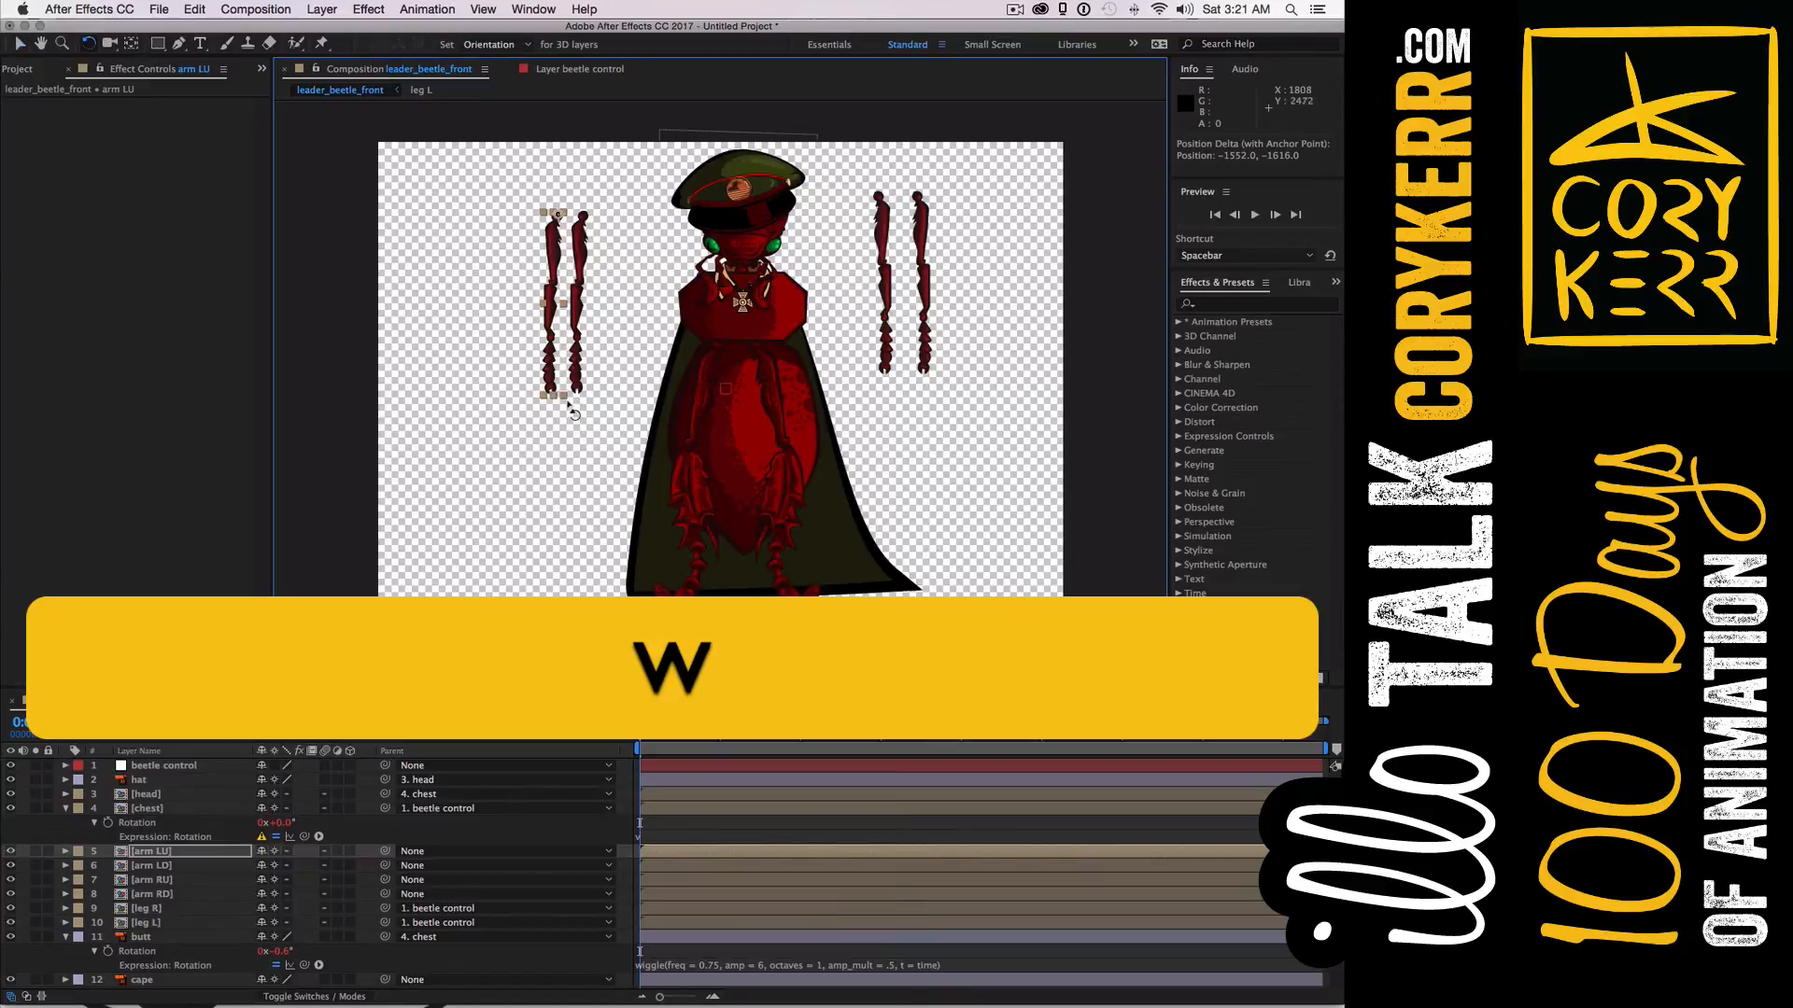
{"action": "left_click_drag", "start_coordinate": [570, 406], "coordinate": [422, 233]}
{"action": "key", "text": "shift"}
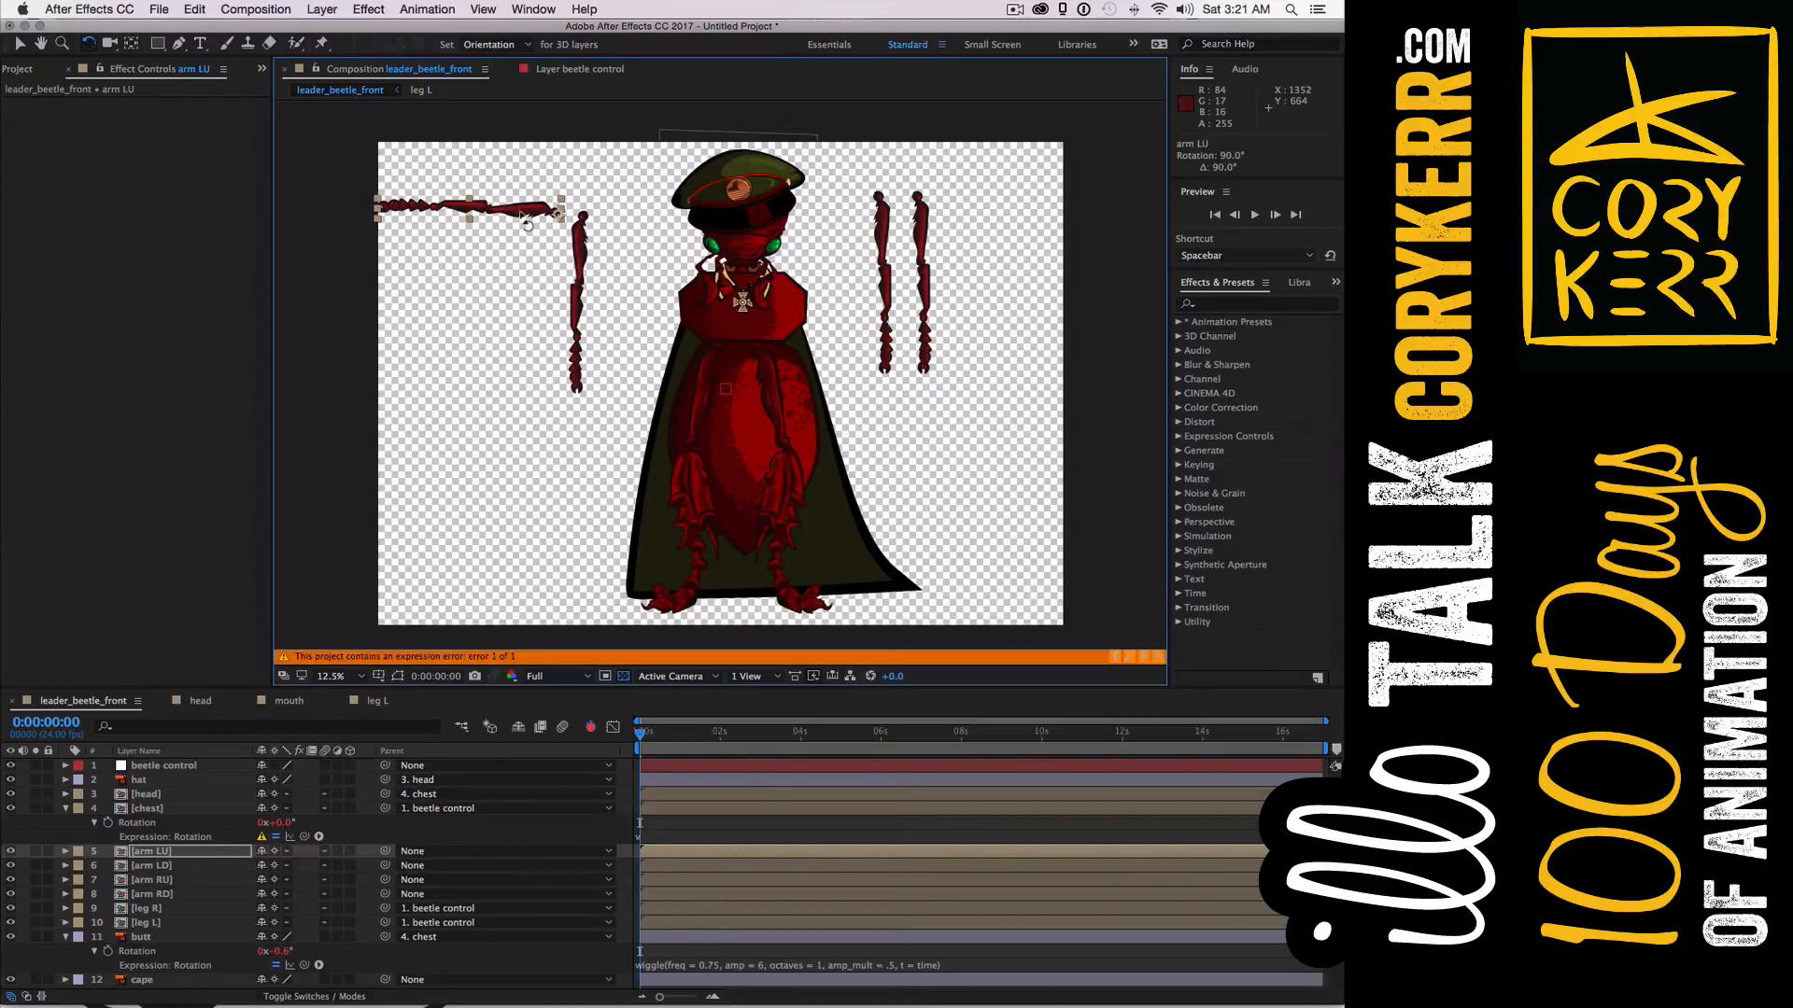
{"action": "key", "text": "v"}
{"action": "left_click_drag", "start_coordinate": [525, 221], "coordinate": [636, 310]}
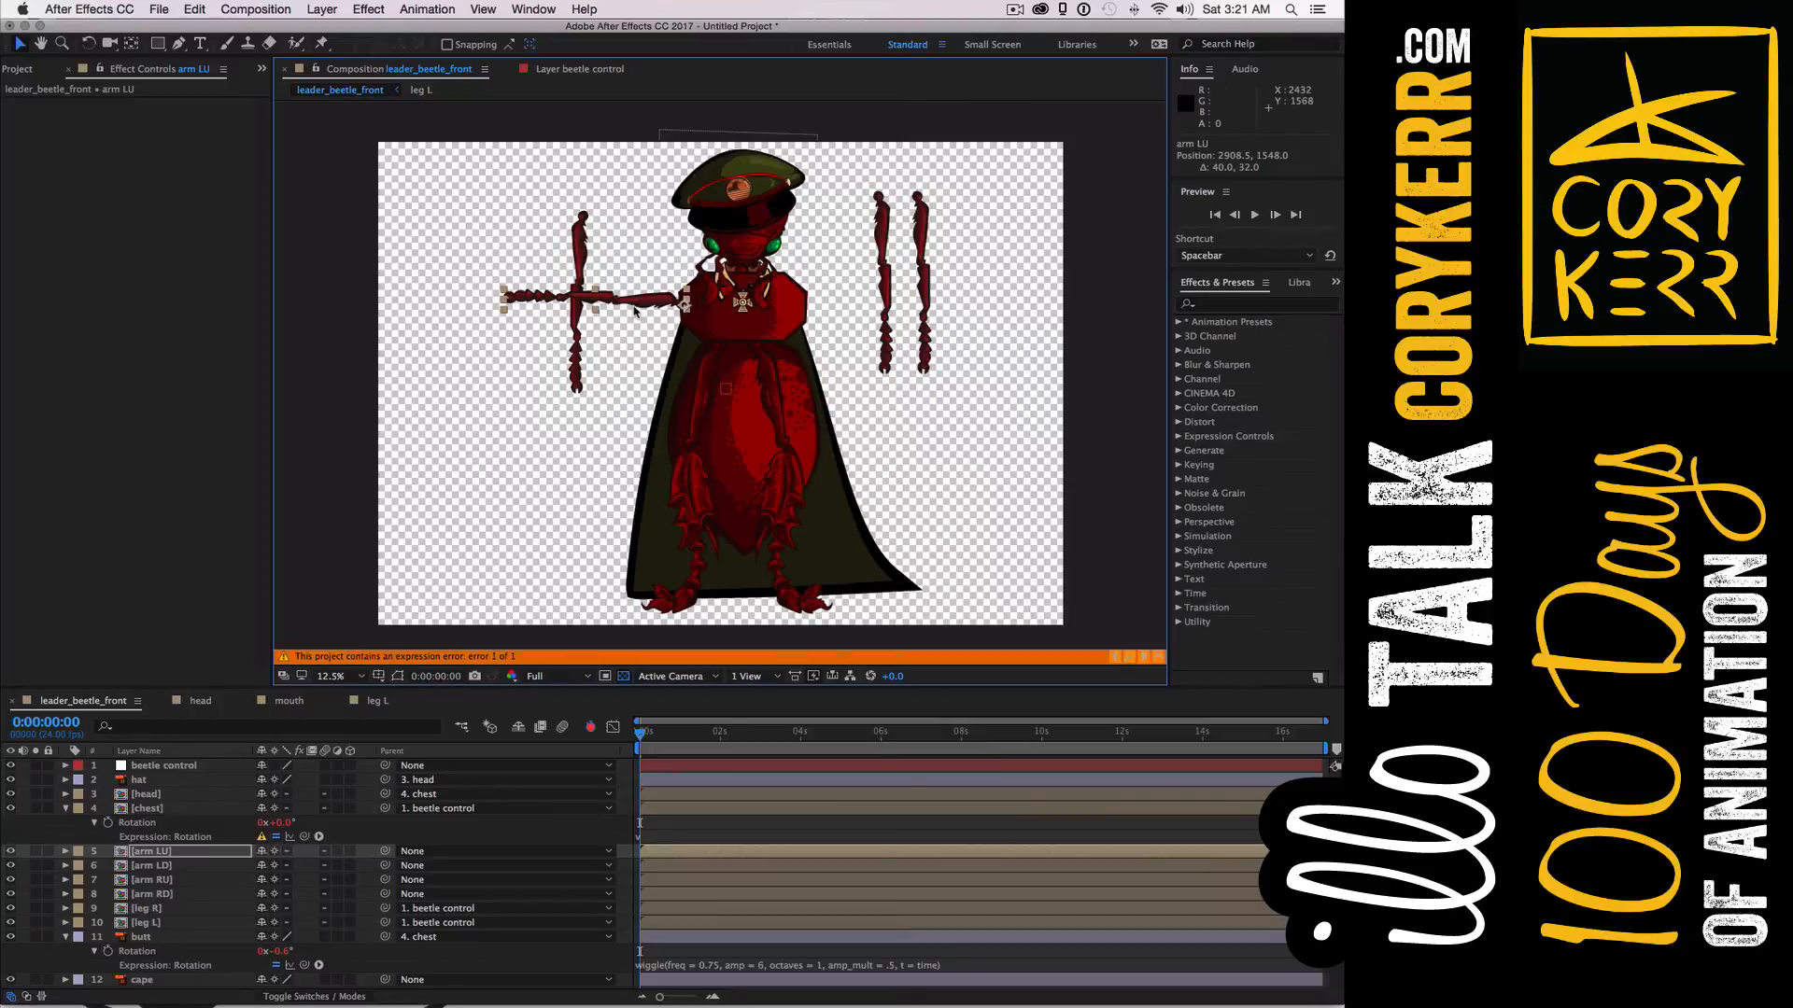
Rotate the arm LD layer to roughly horizontal and place its shoulder on the chest just below arm LU
{"action": "left_click", "coordinate": [577, 270]}
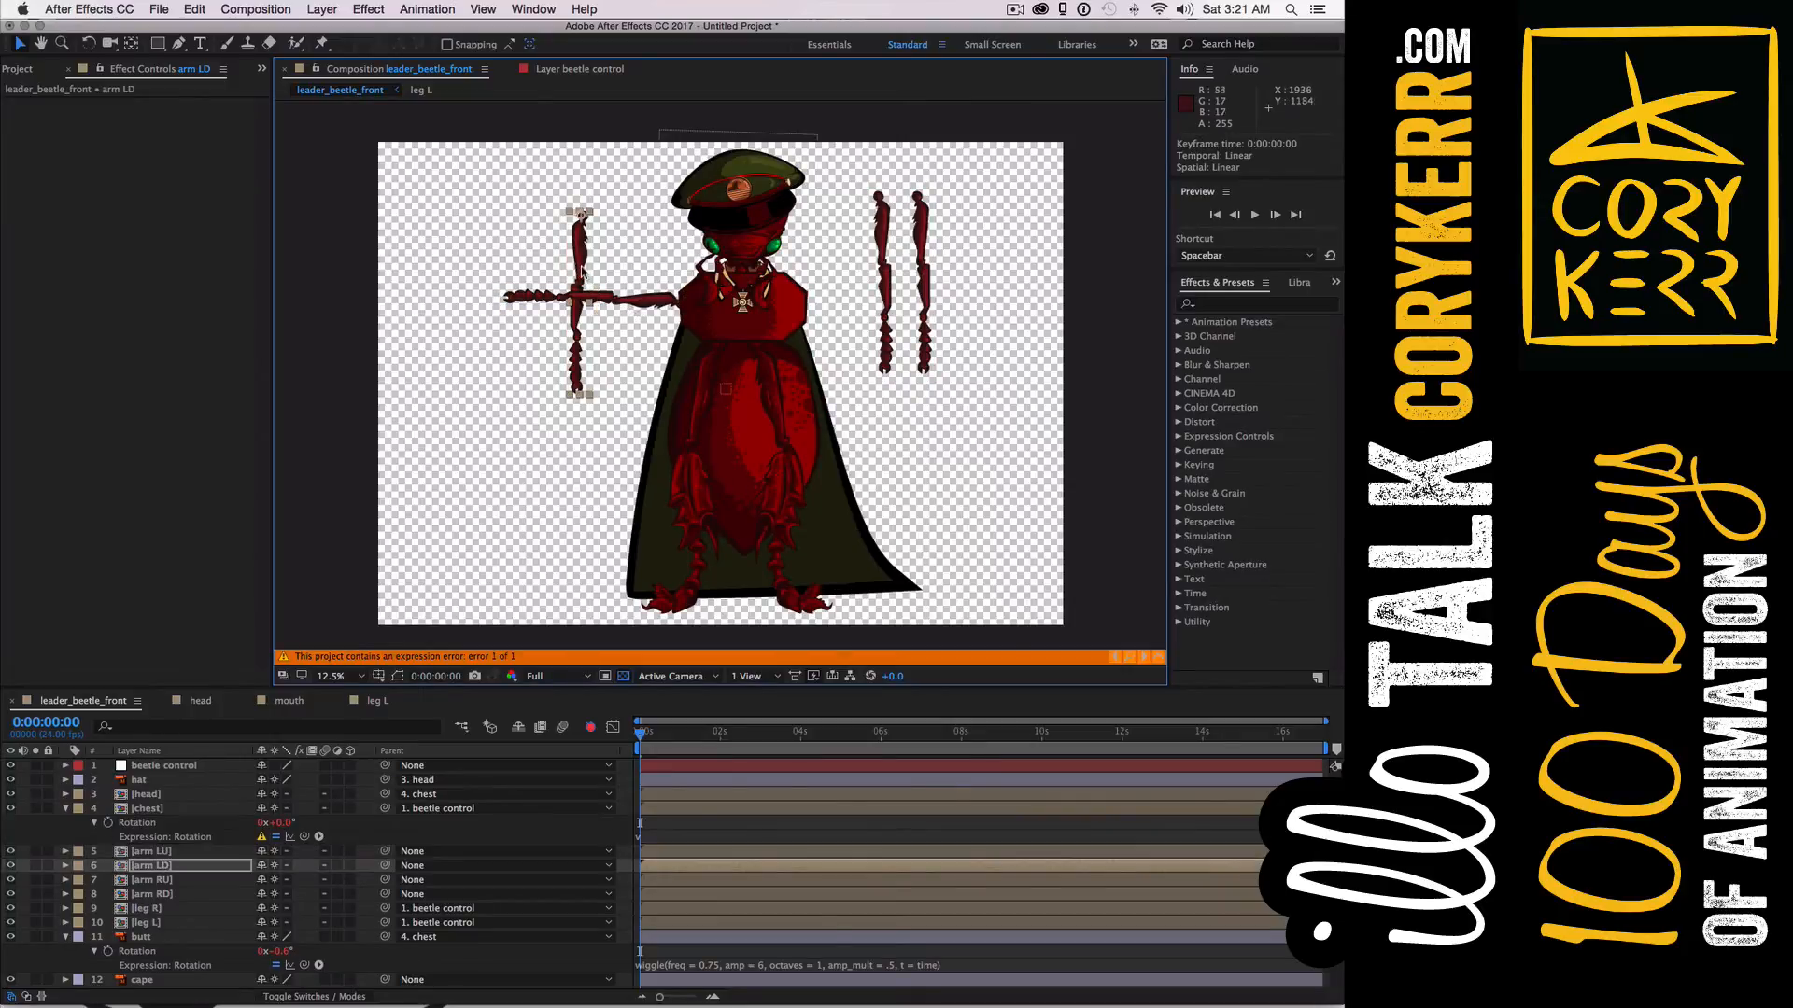
{"action": "key", "text": "w"}
{"action": "left_click_drag", "start_coordinate": [591, 403], "coordinate": [634, 367]}
{"action": "key", "text": "shift"}
{"action": "key", "text": "v"}
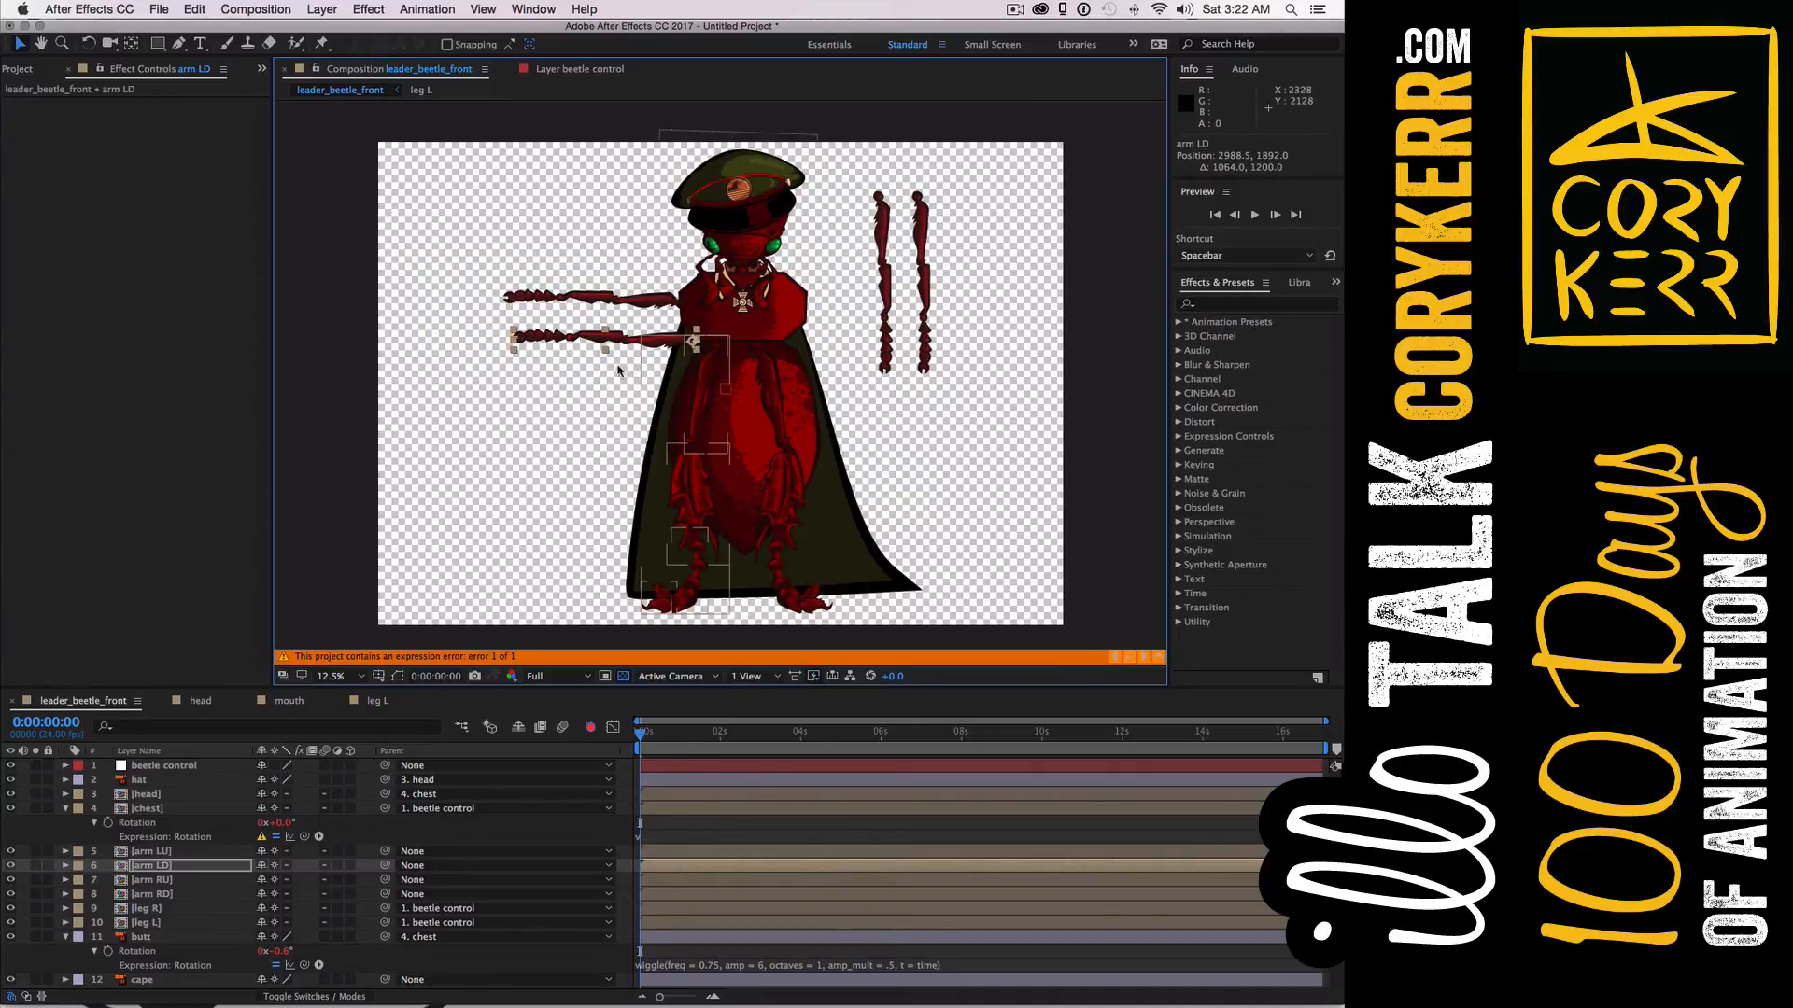
Angle the arm LD layer downward to about 53° and nudge its shoulder up and inward onto the chest
{"action": "key", "text": "w"}
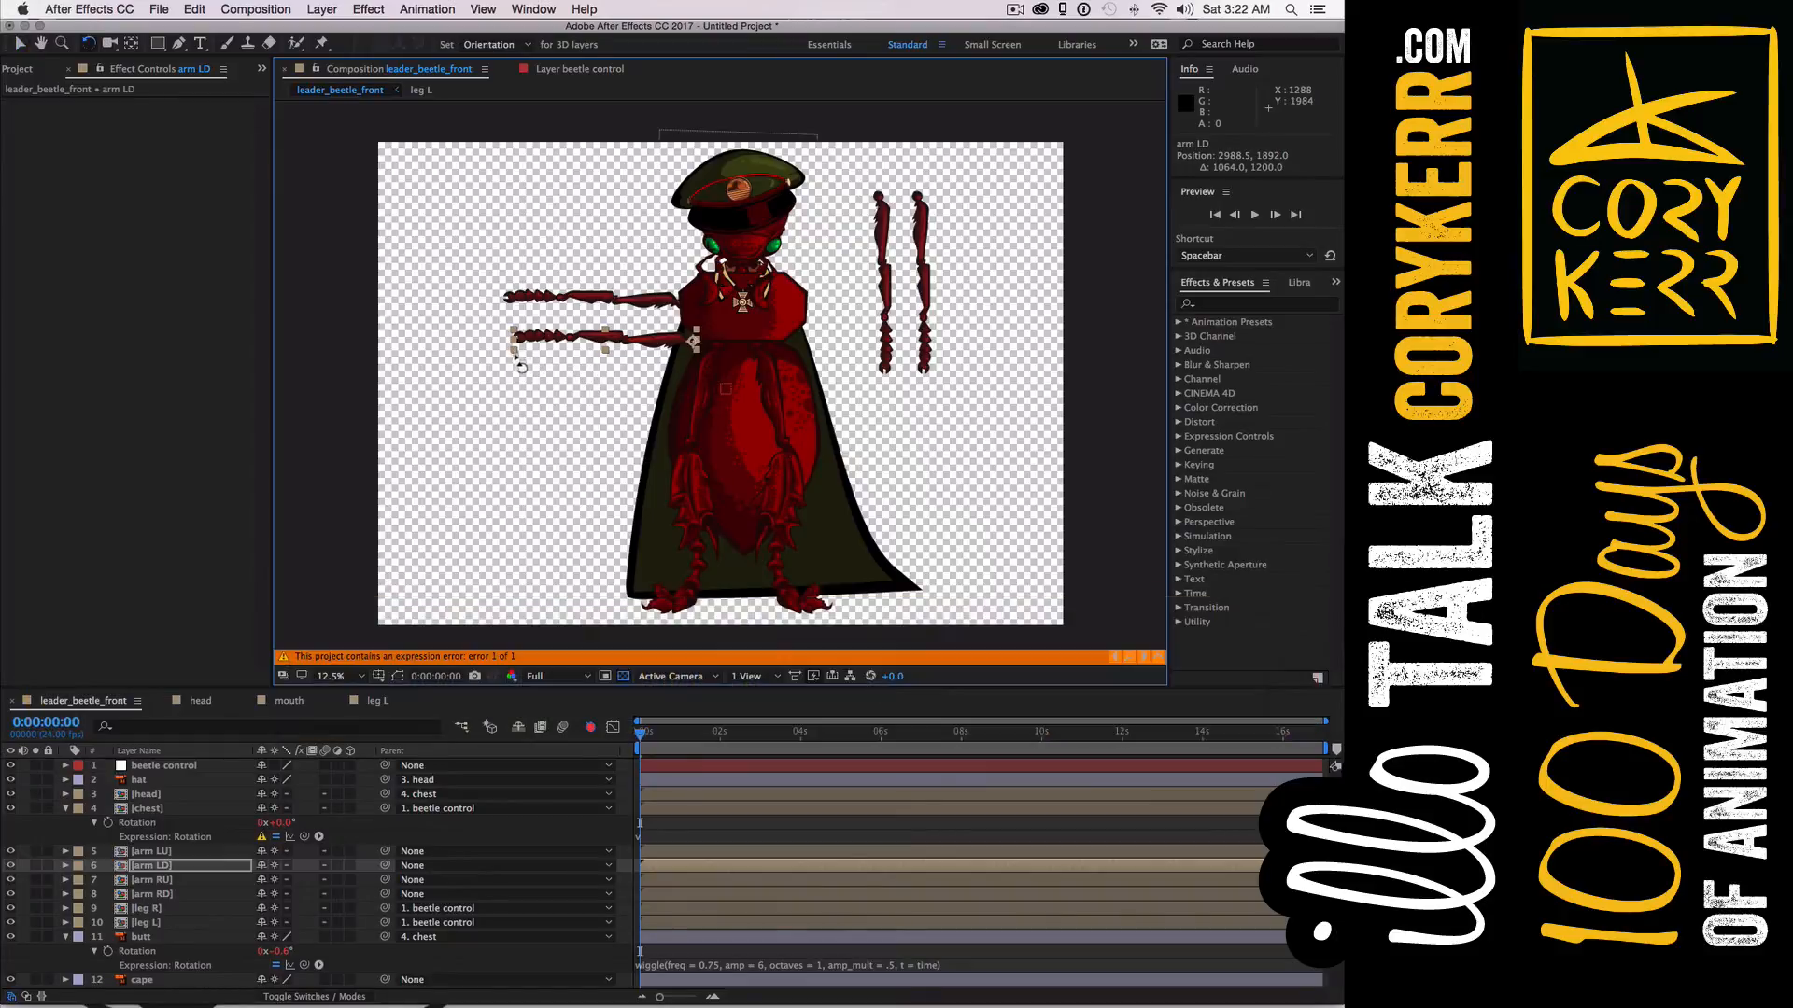
{"action": "left_click_drag", "start_coordinate": [520, 364], "coordinate": [573, 445]}
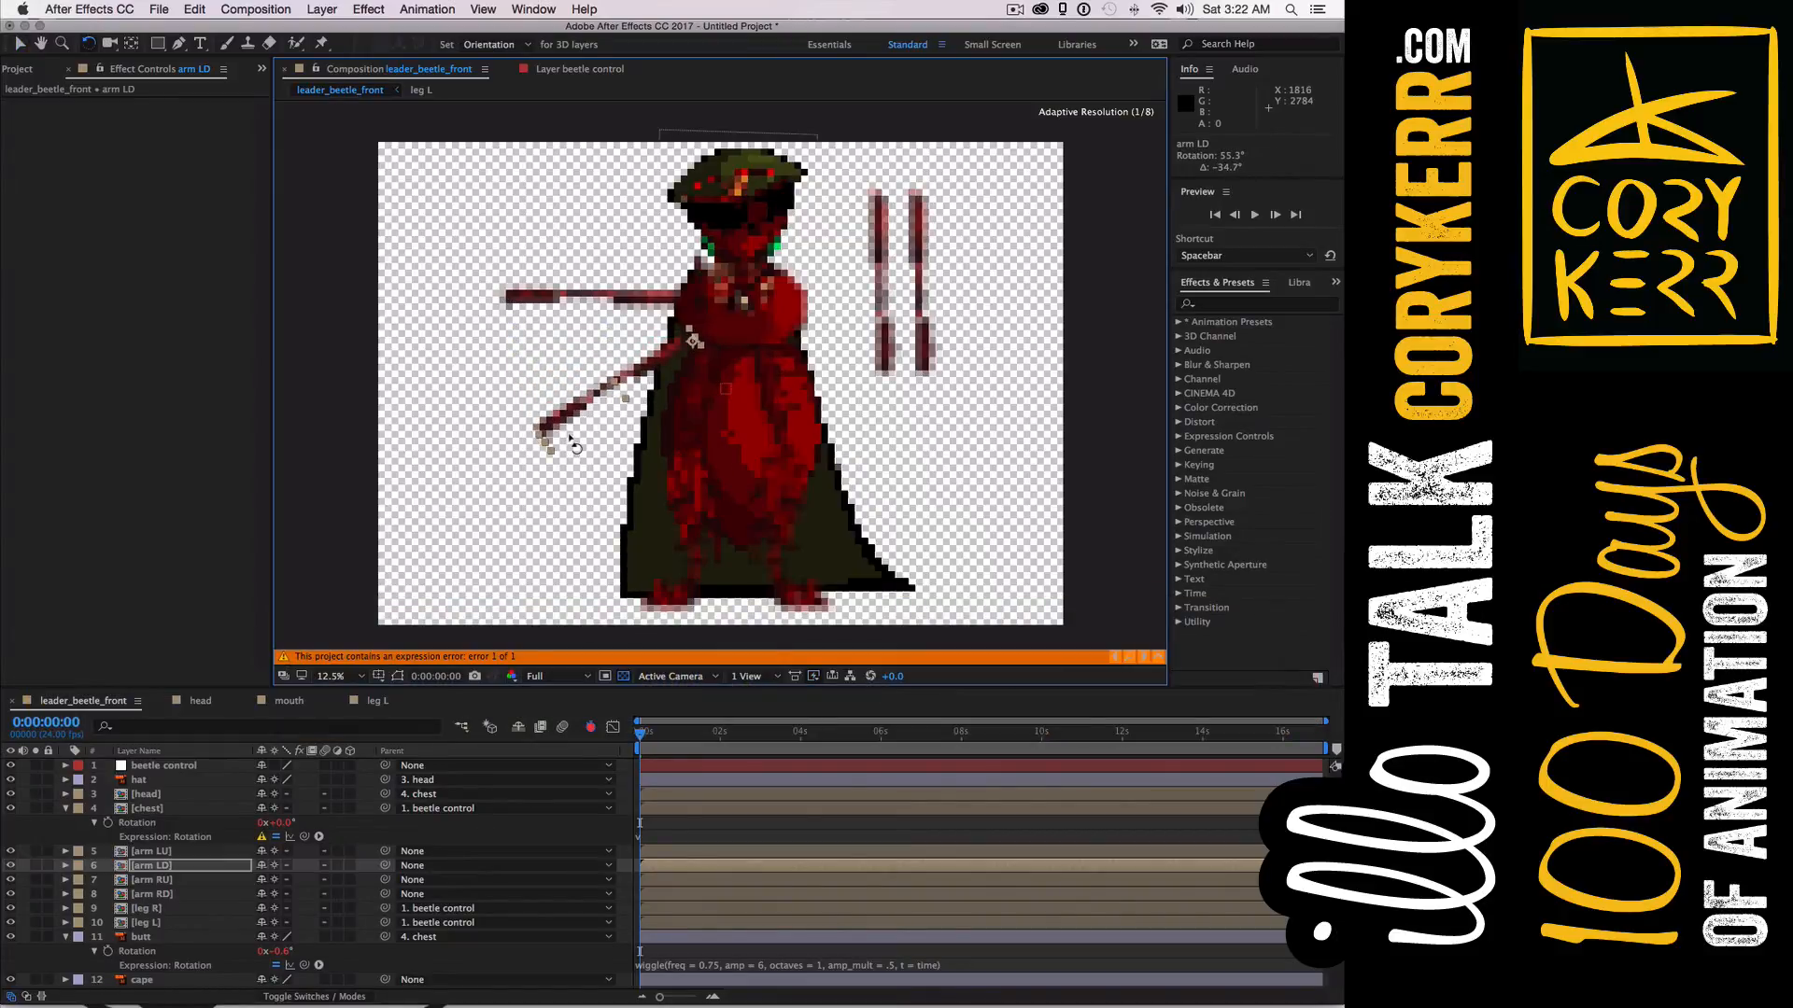
{"action": "key", "text": "v"}
{"action": "left_click_drag", "start_coordinate": [650, 377], "coordinate": [649, 369]}
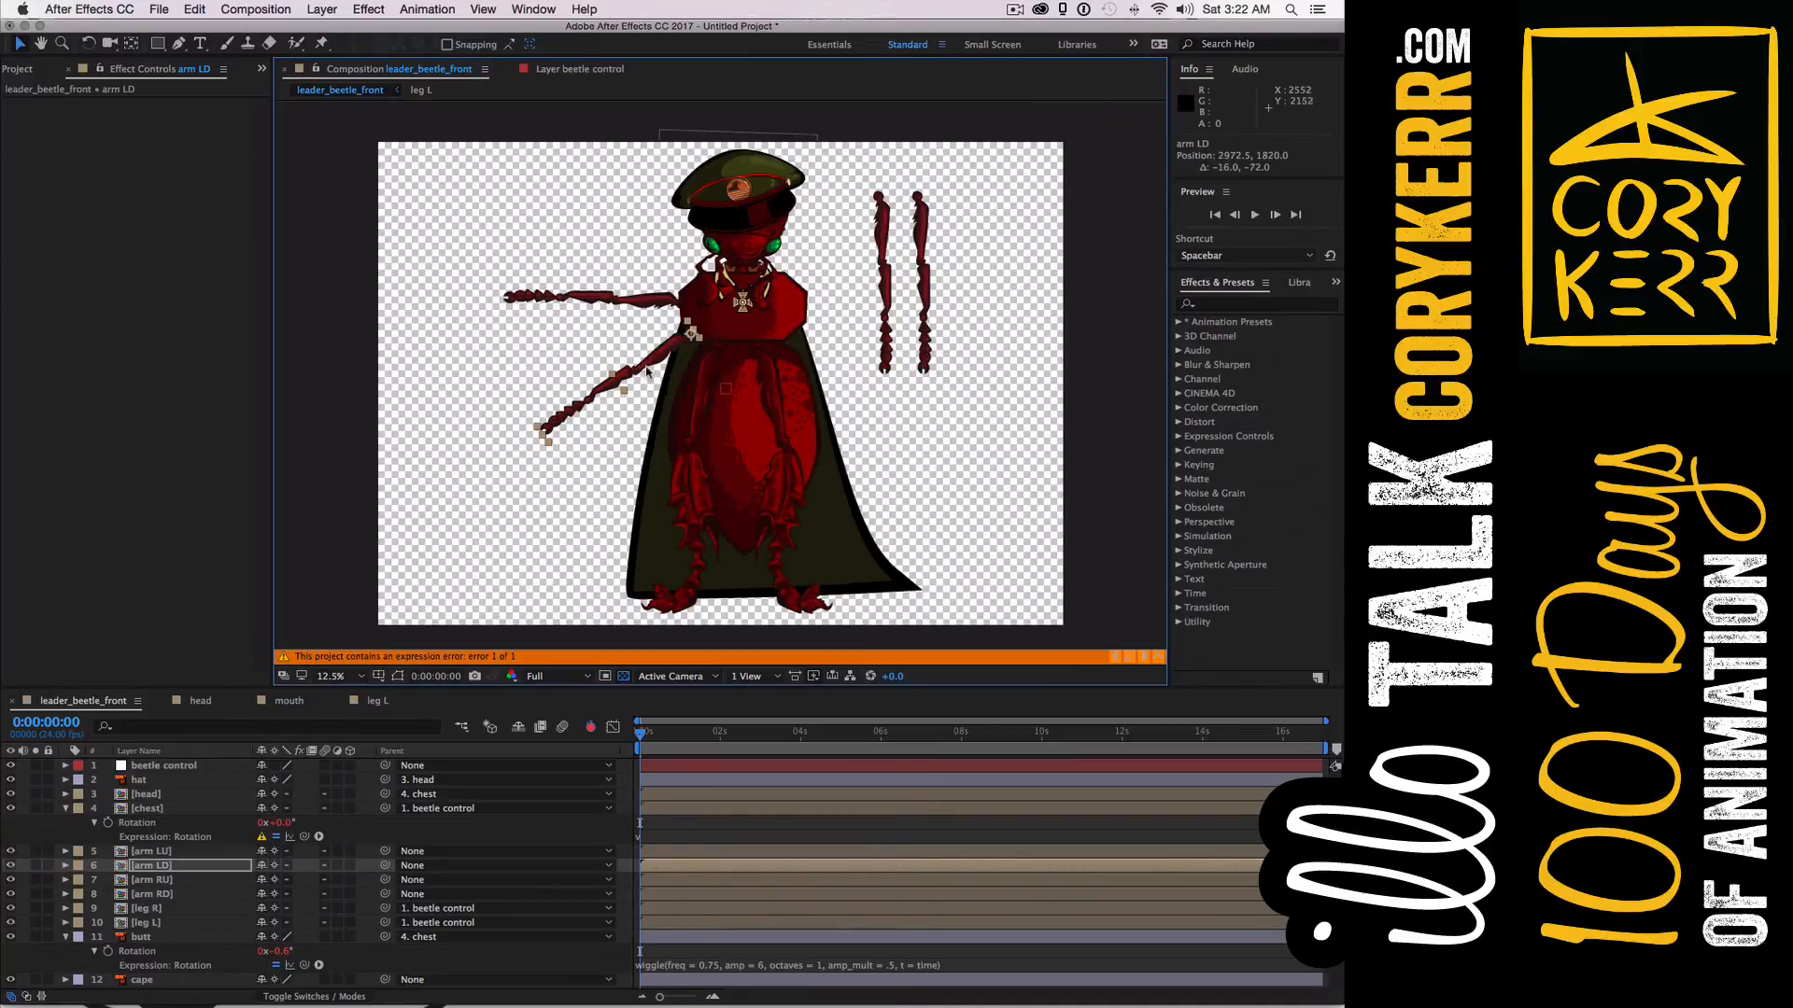
{"action": "left_click", "coordinate": [615, 430]}
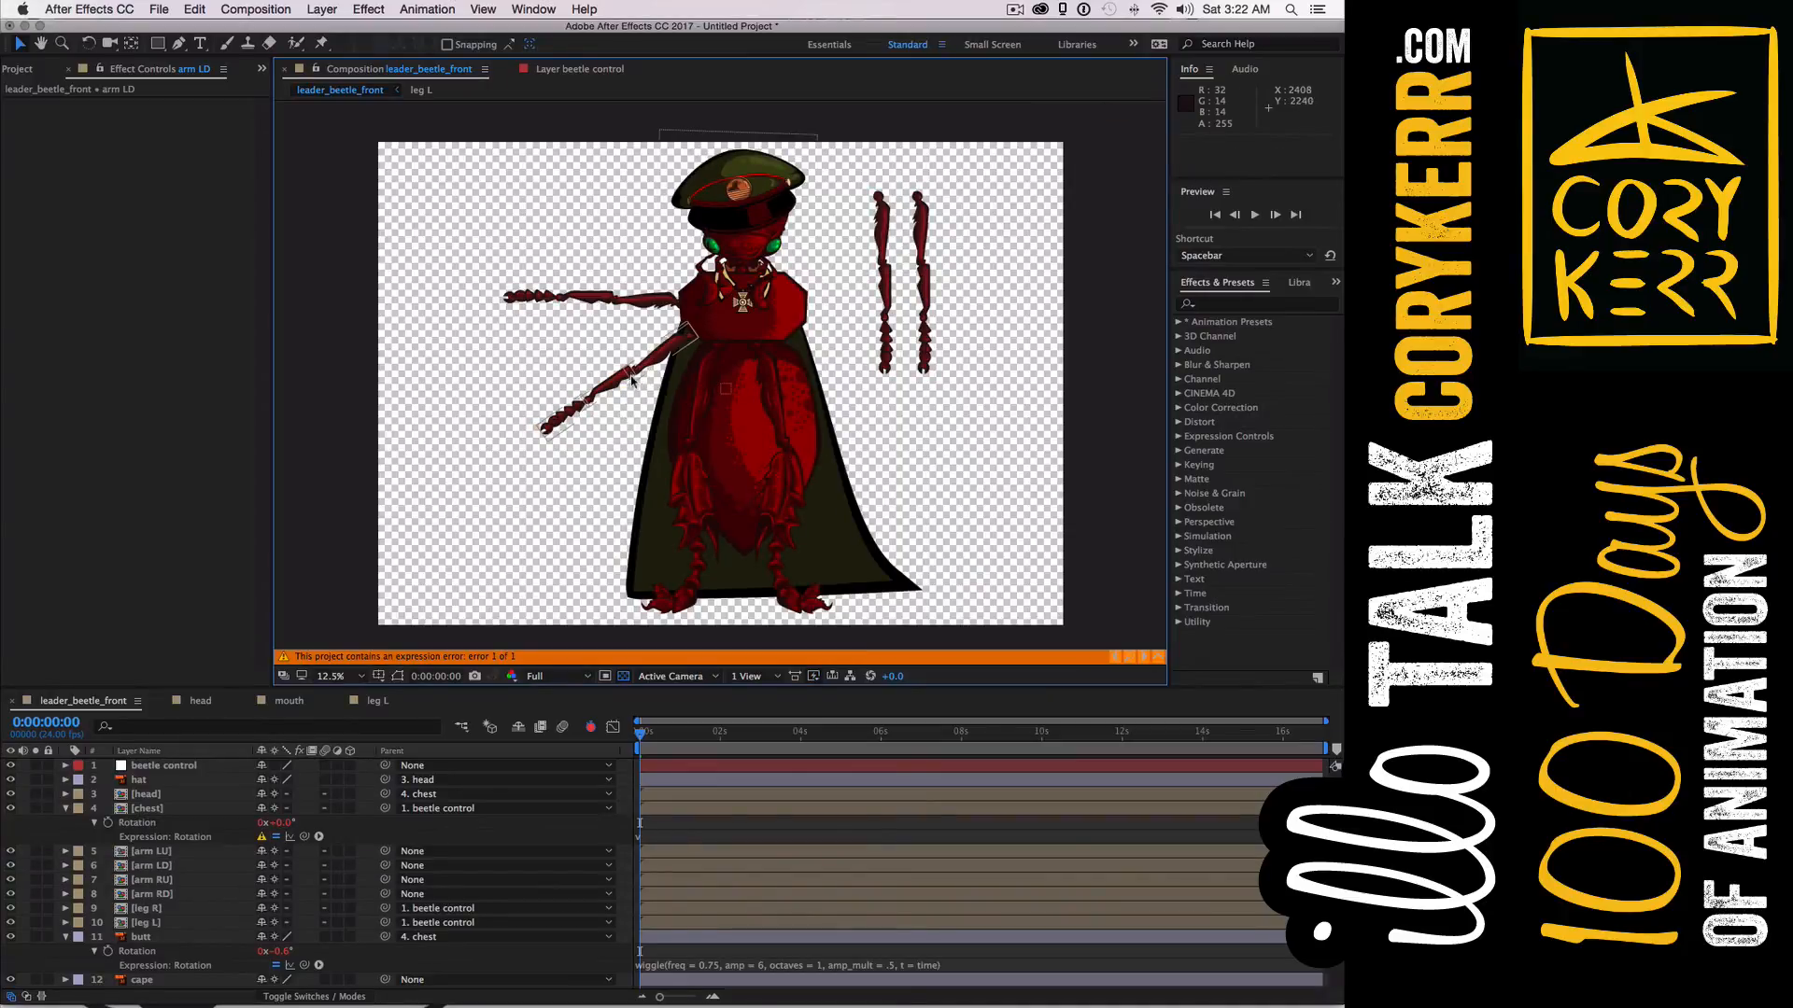
{"action": "left_click_drag", "start_coordinate": [633, 377], "coordinate": [638, 377]}
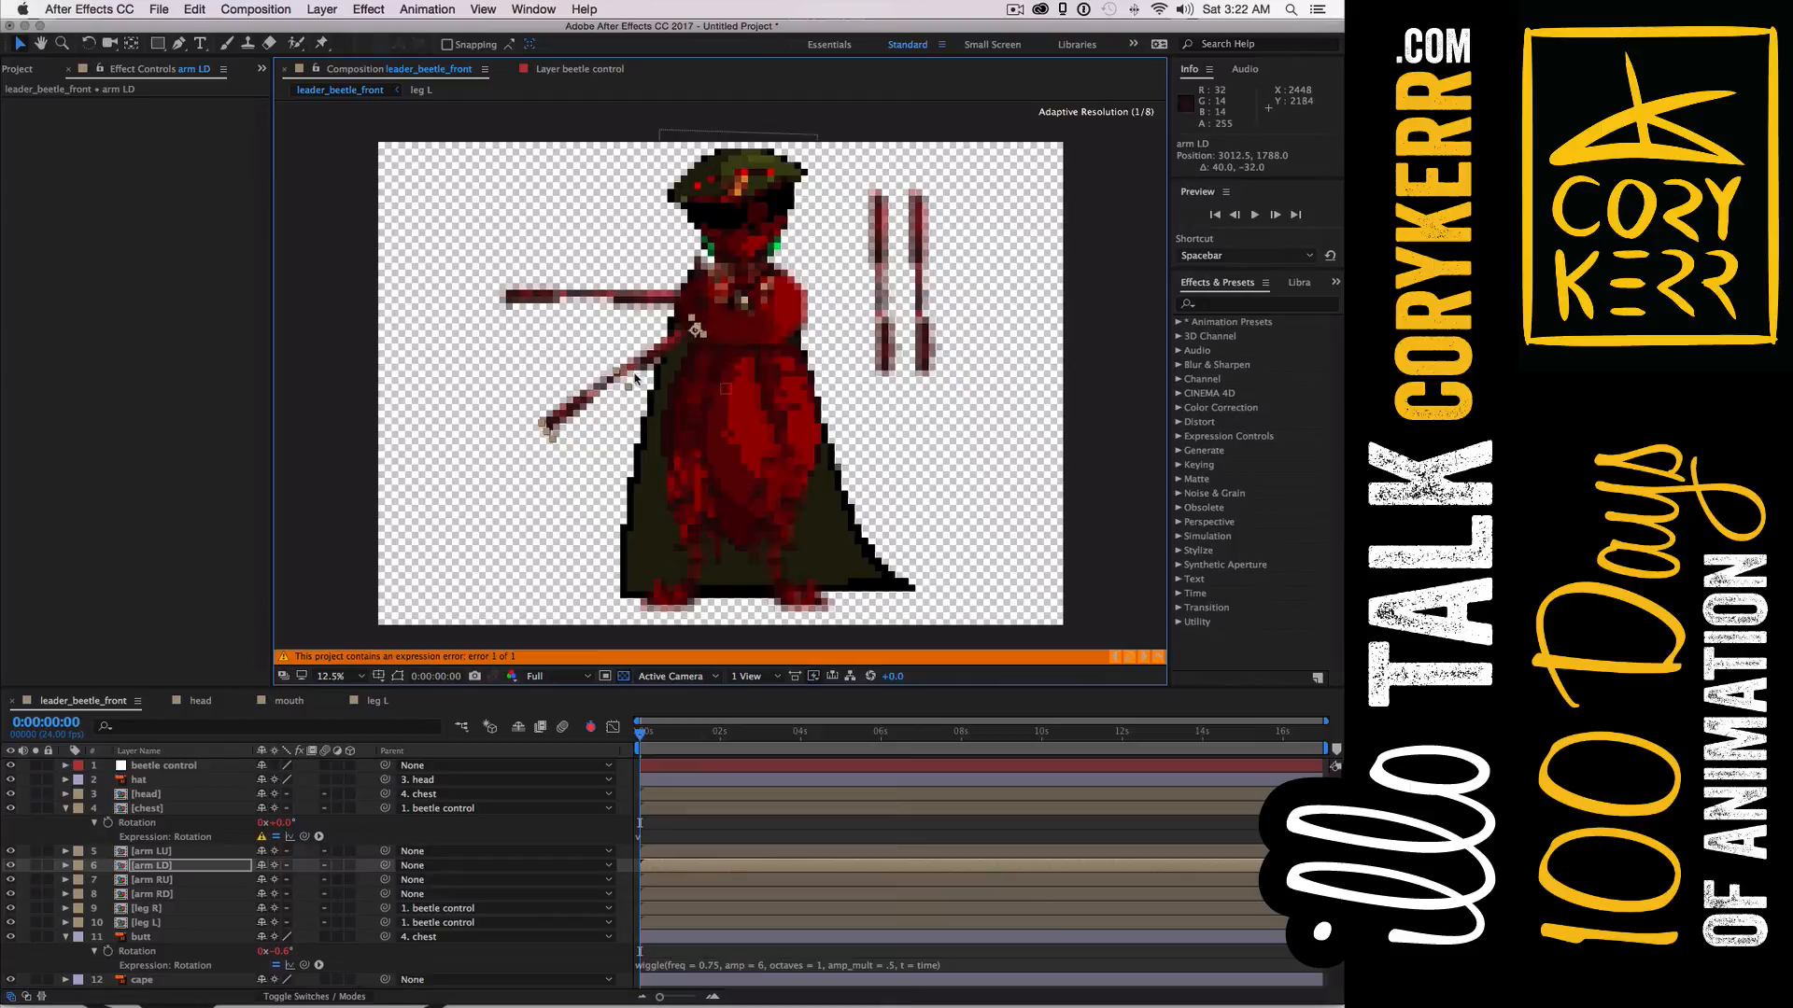
{"action": "left_click", "coordinate": [616, 432]}
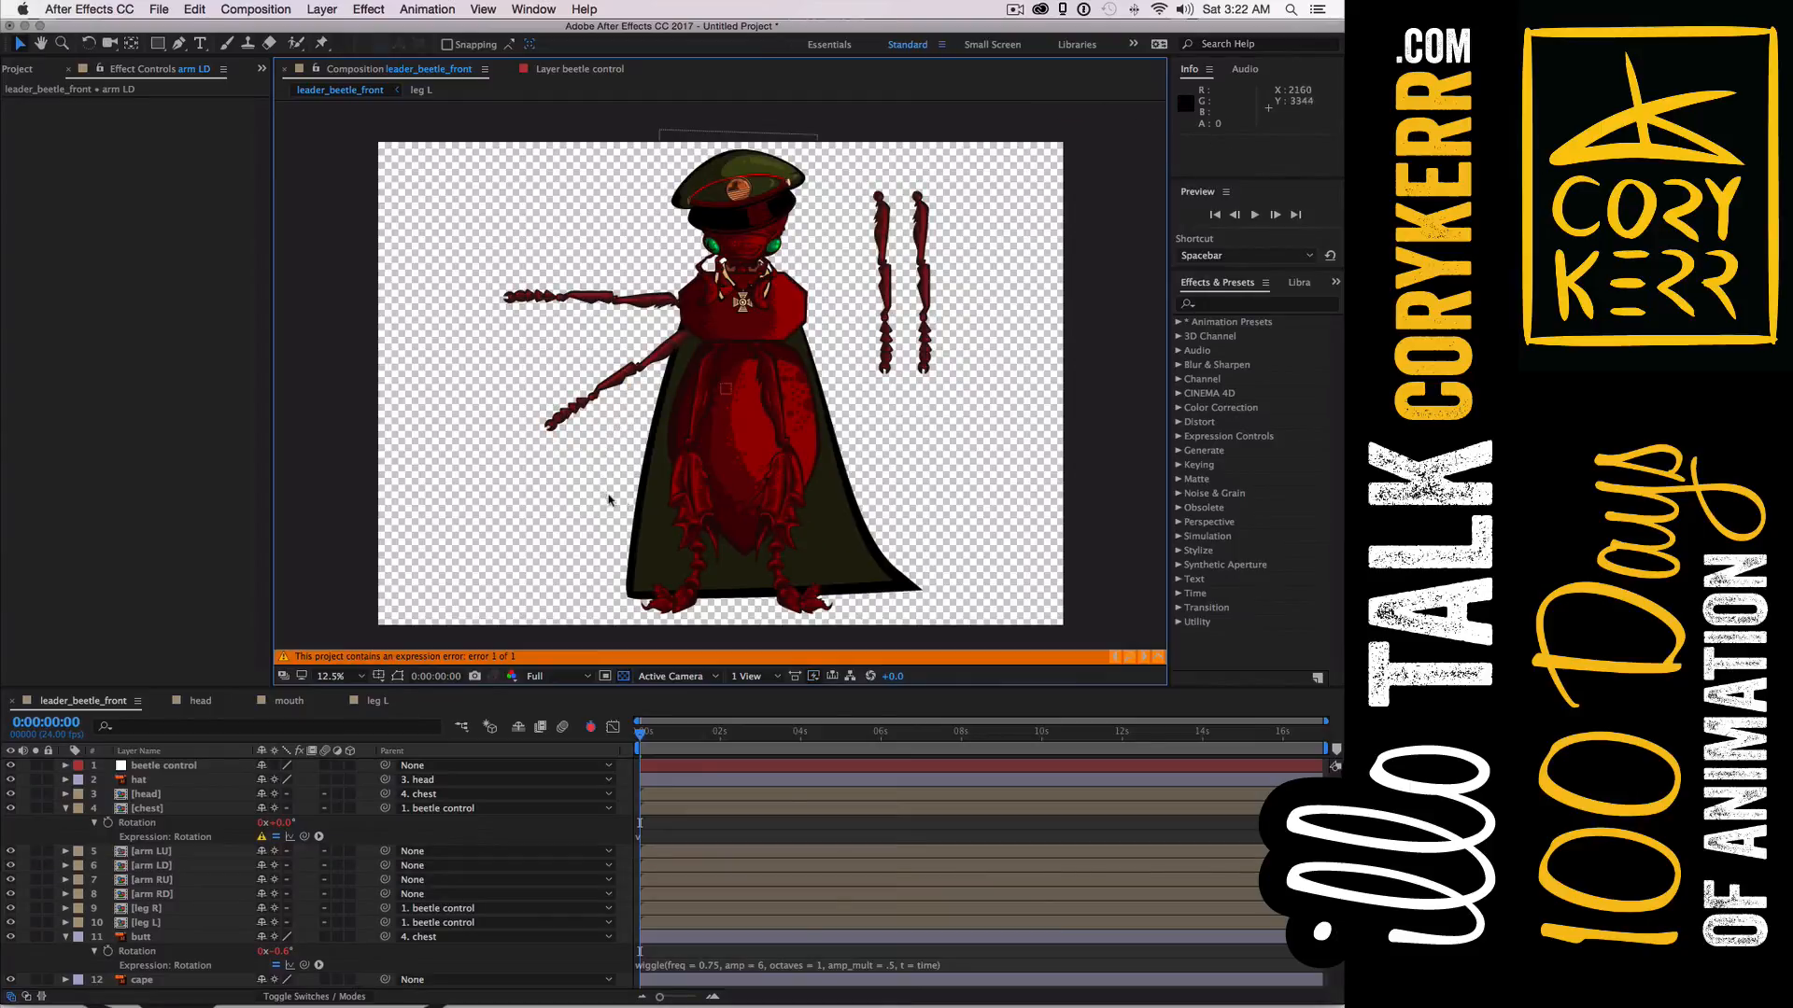
Rotate the arm RU layer to -90° and attach its shoulder to the chest opposite arm LU
{"action": "left_click", "coordinate": [922, 278]}
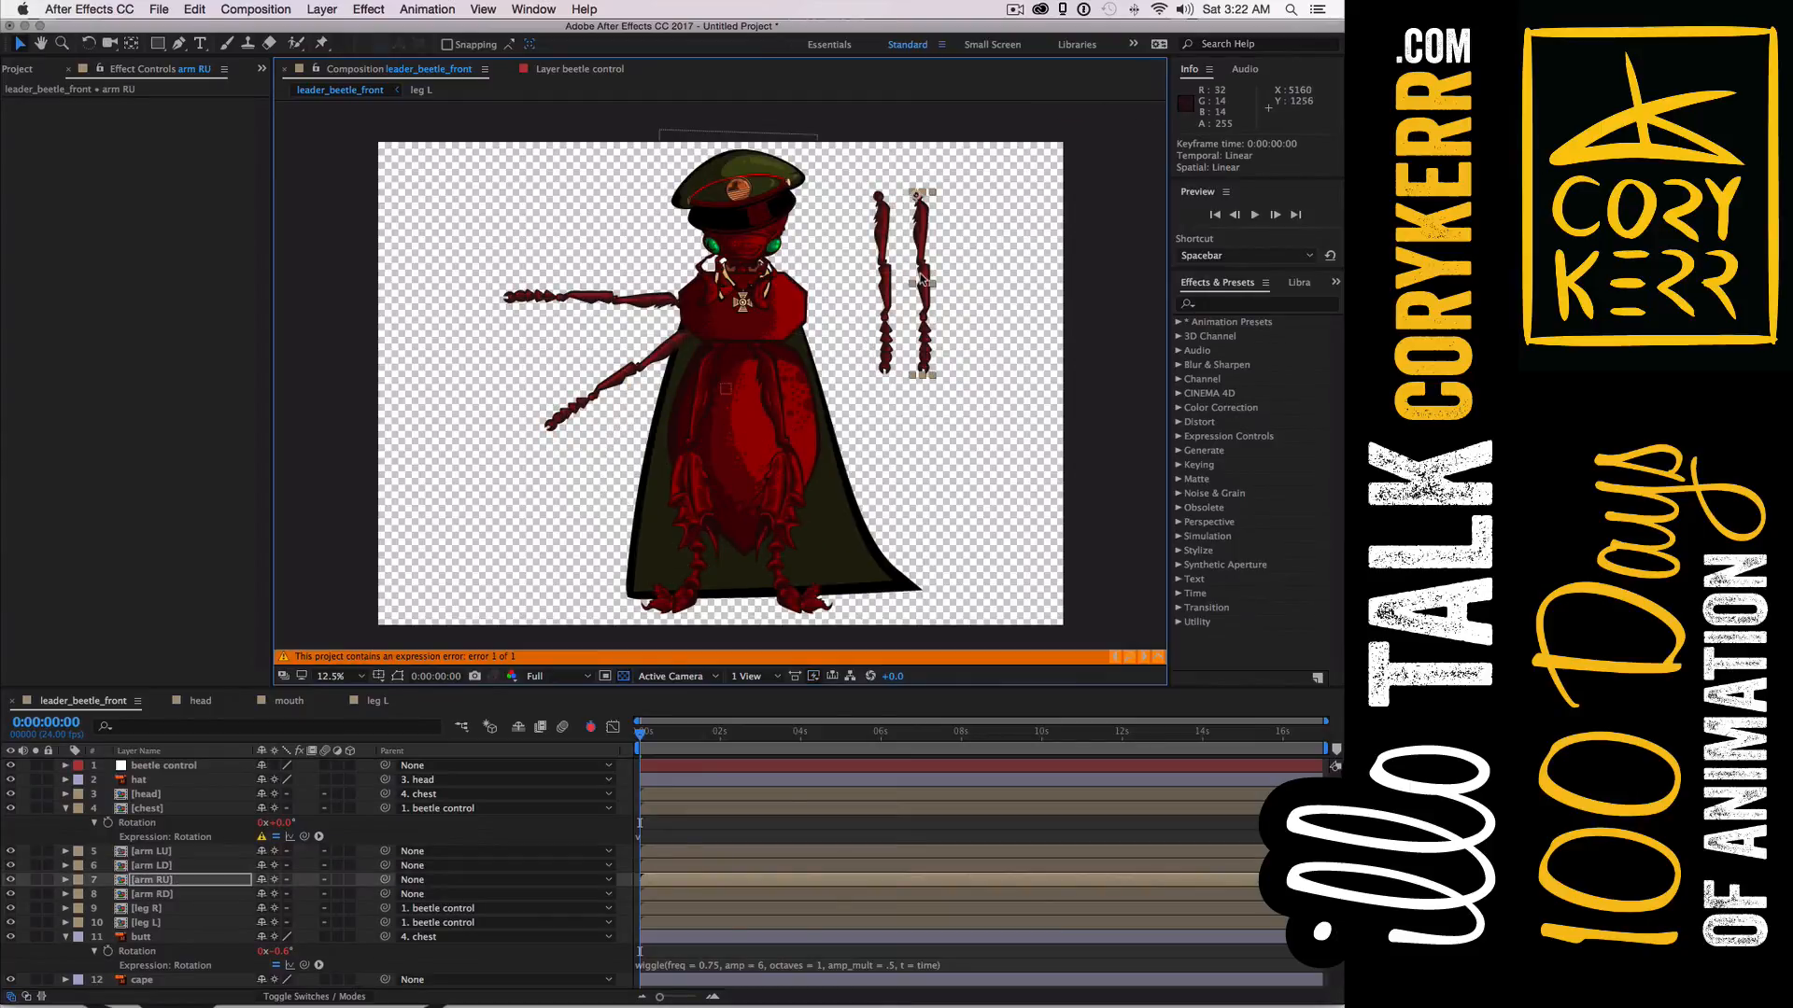
{"action": "key", "text": "w"}
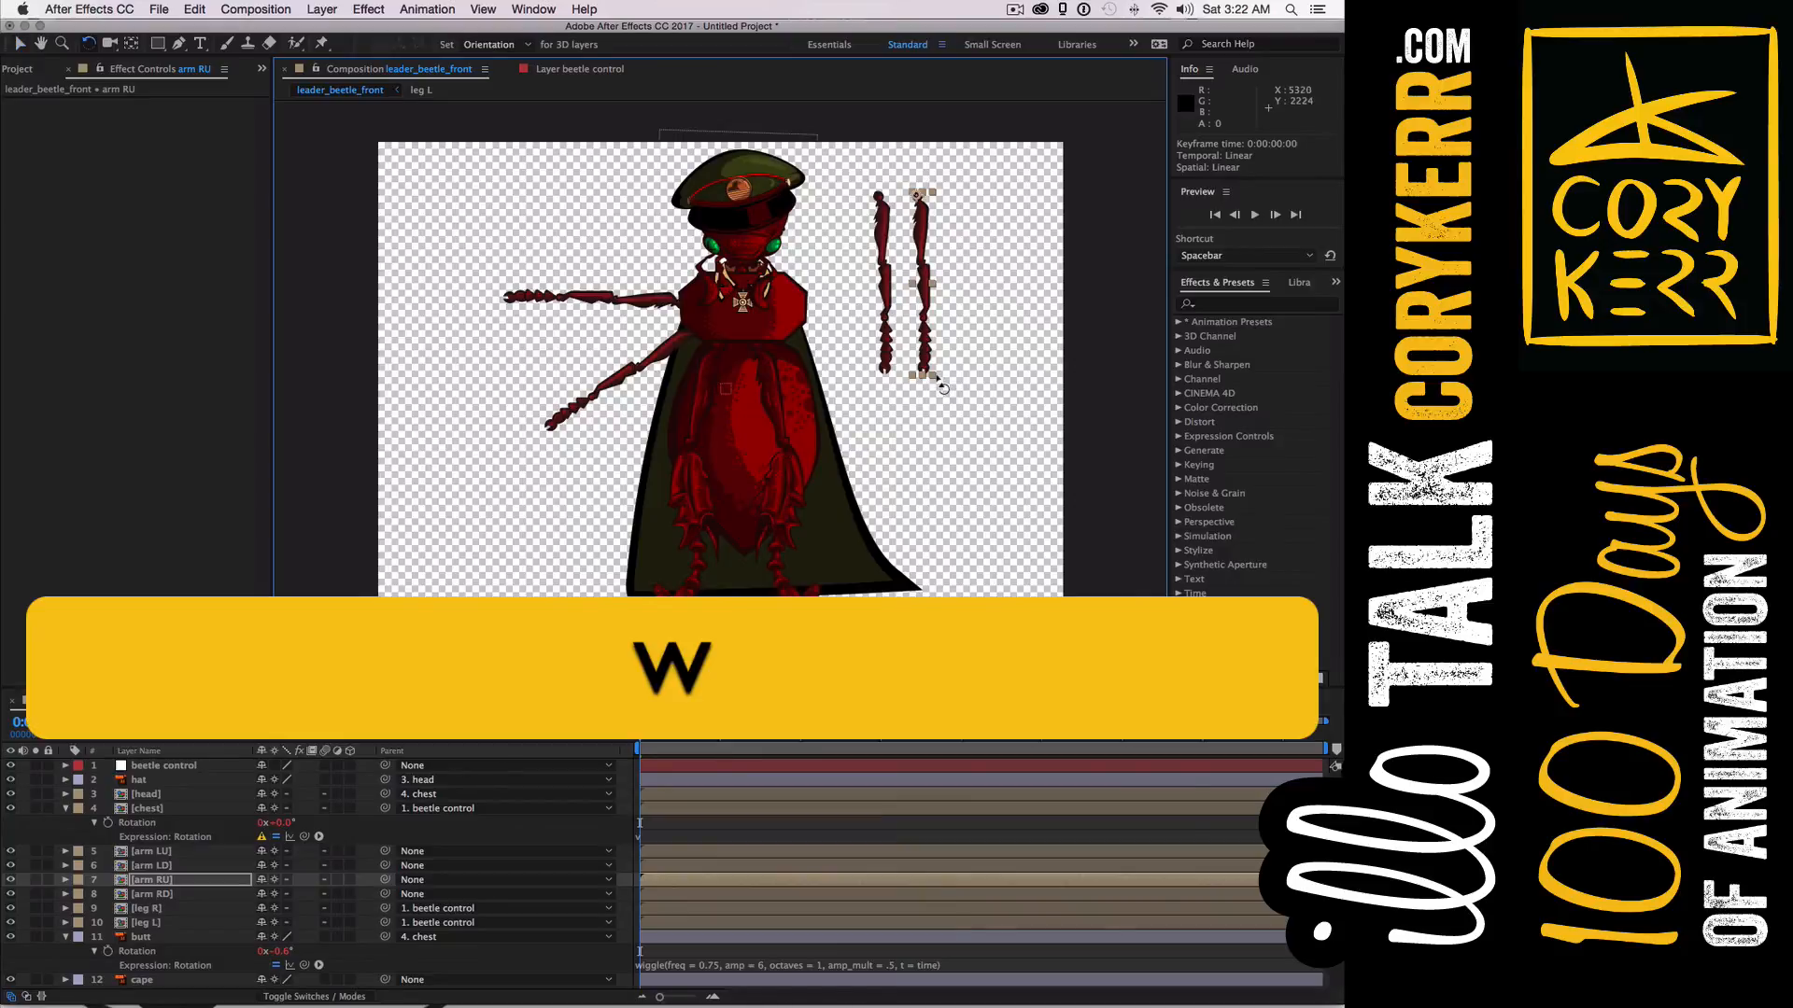
{"action": "left_click_drag", "start_coordinate": [961, 340], "coordinate": [1080, 177]}
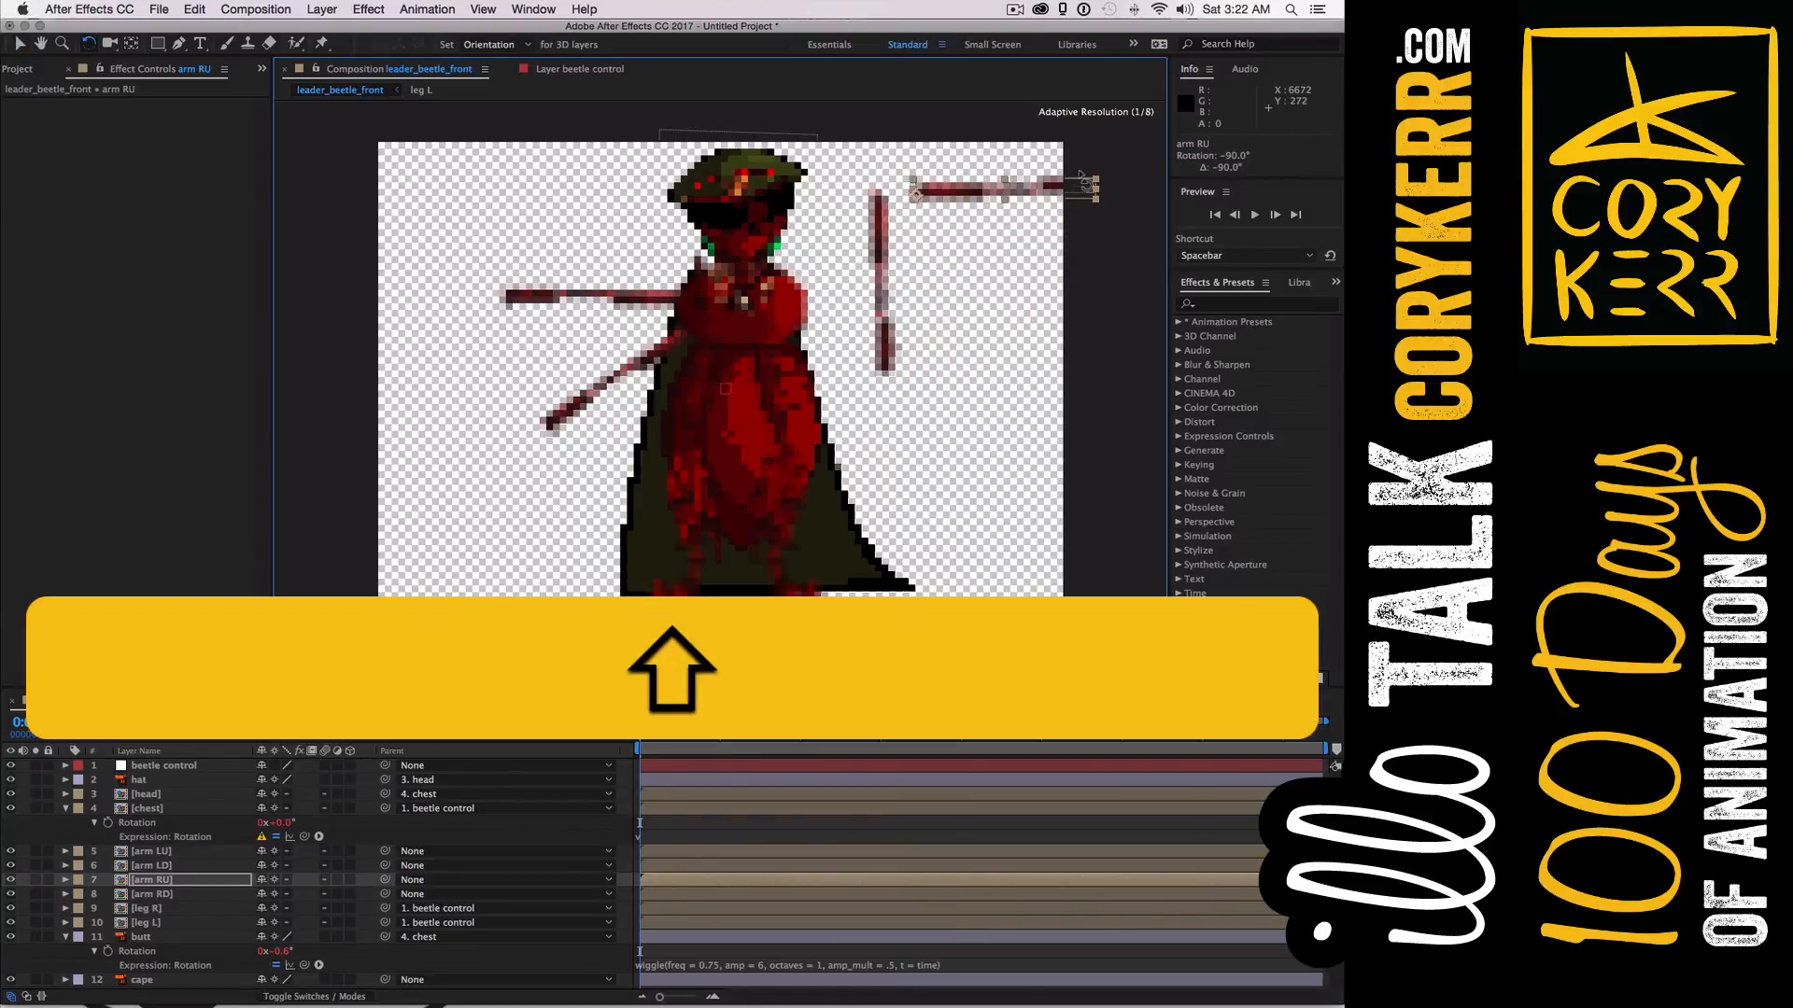
{"action": "key", "text": "v"}
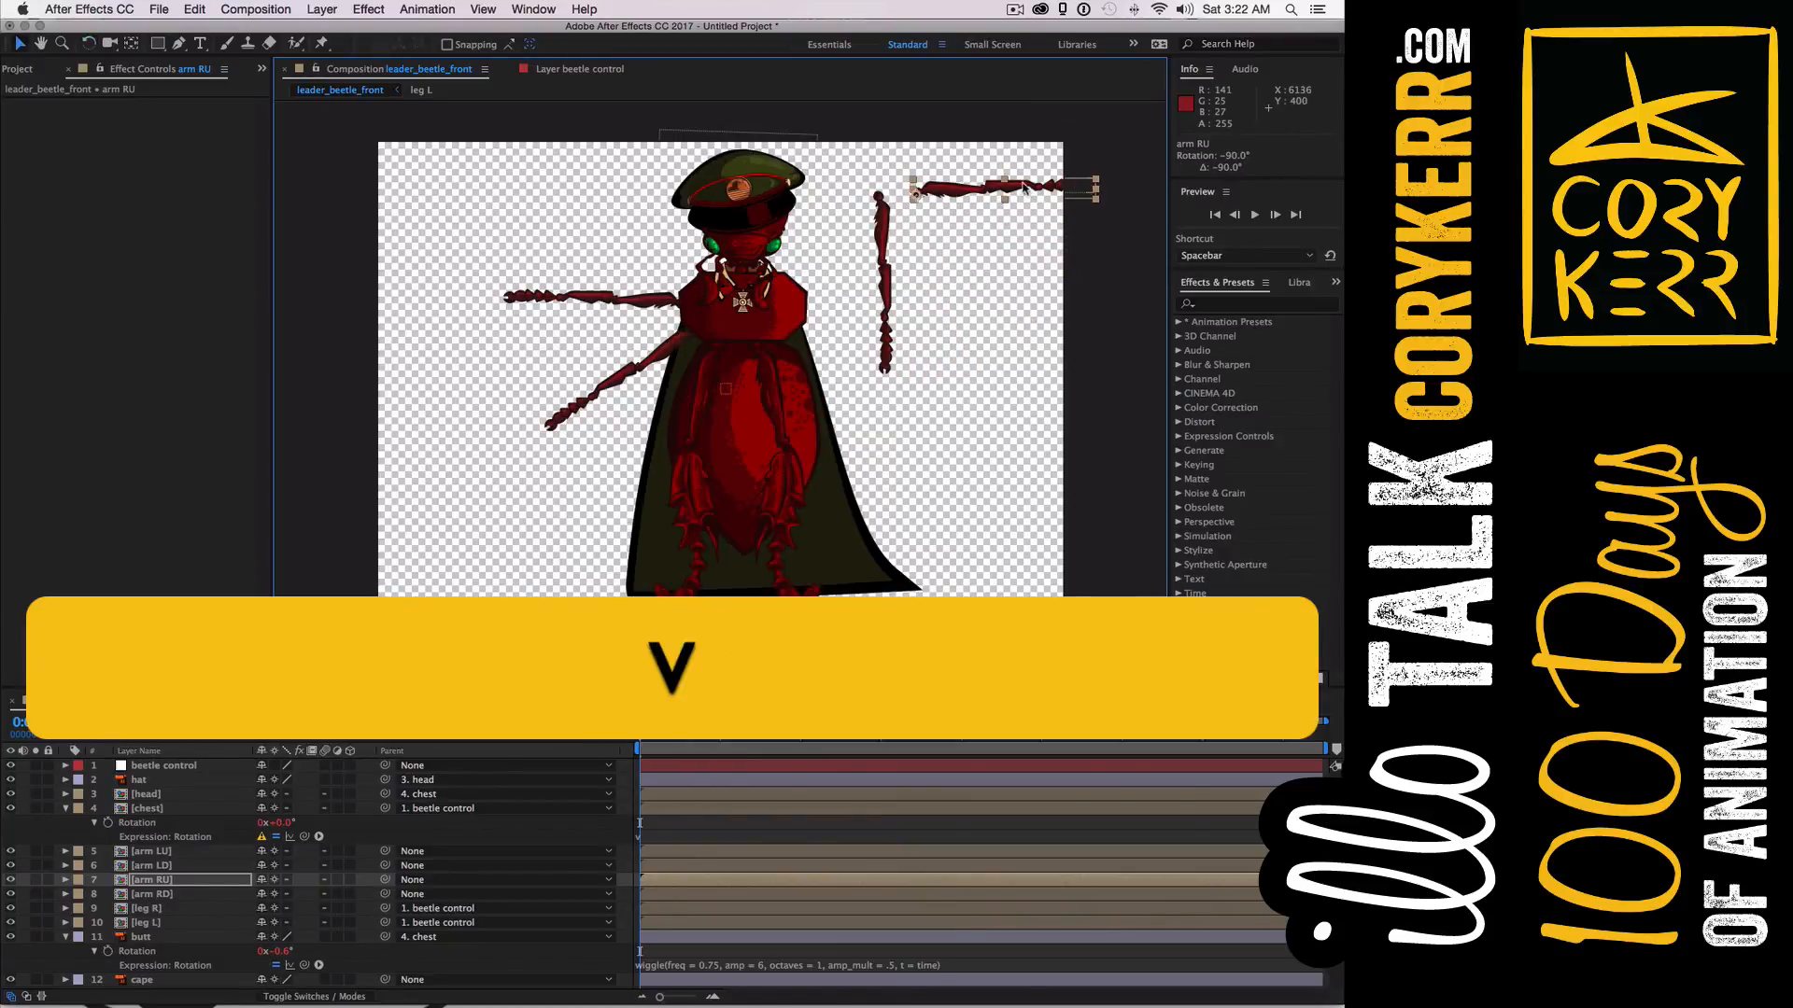
{"action": "left_click_drag", "start_coordinate": [1025, 185], "coordinate": [911, 293]}
Rotate the arm RD layer diagonally outward and down, and place its shoulder on the chest below arm RU
{"action": "left_click", "coordinate": [883, 245]}
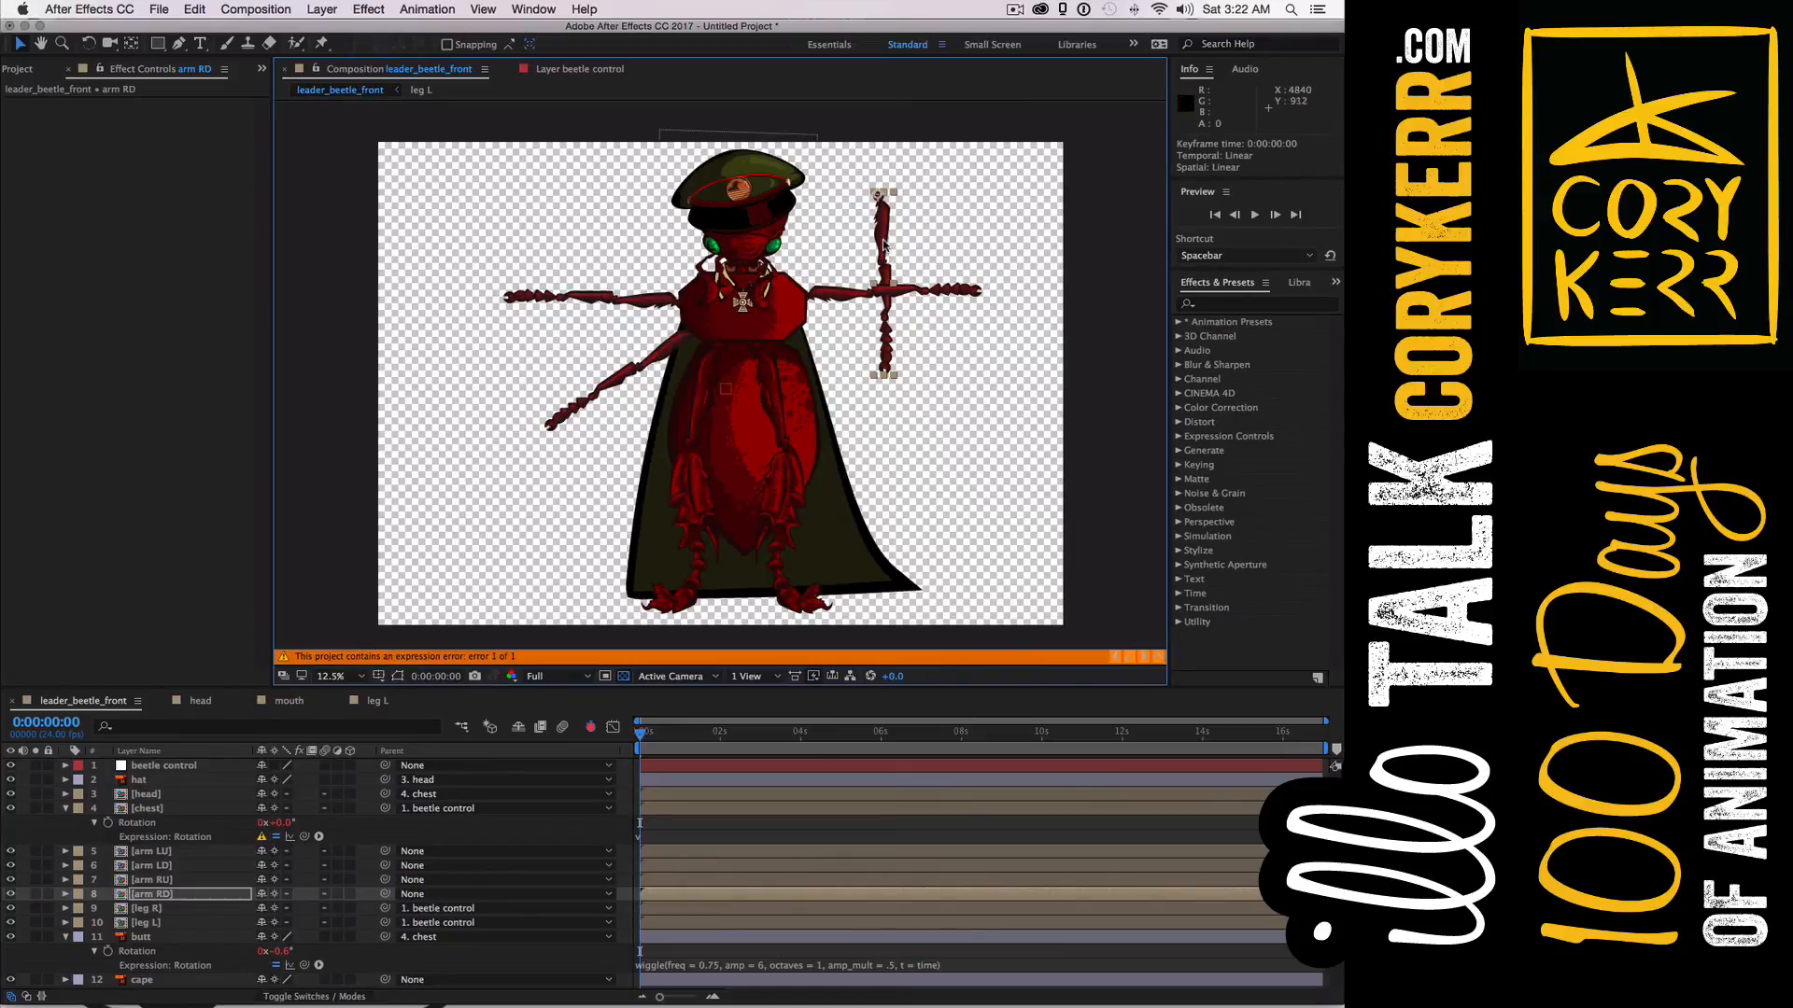
{"action": "key", "text": "w"}
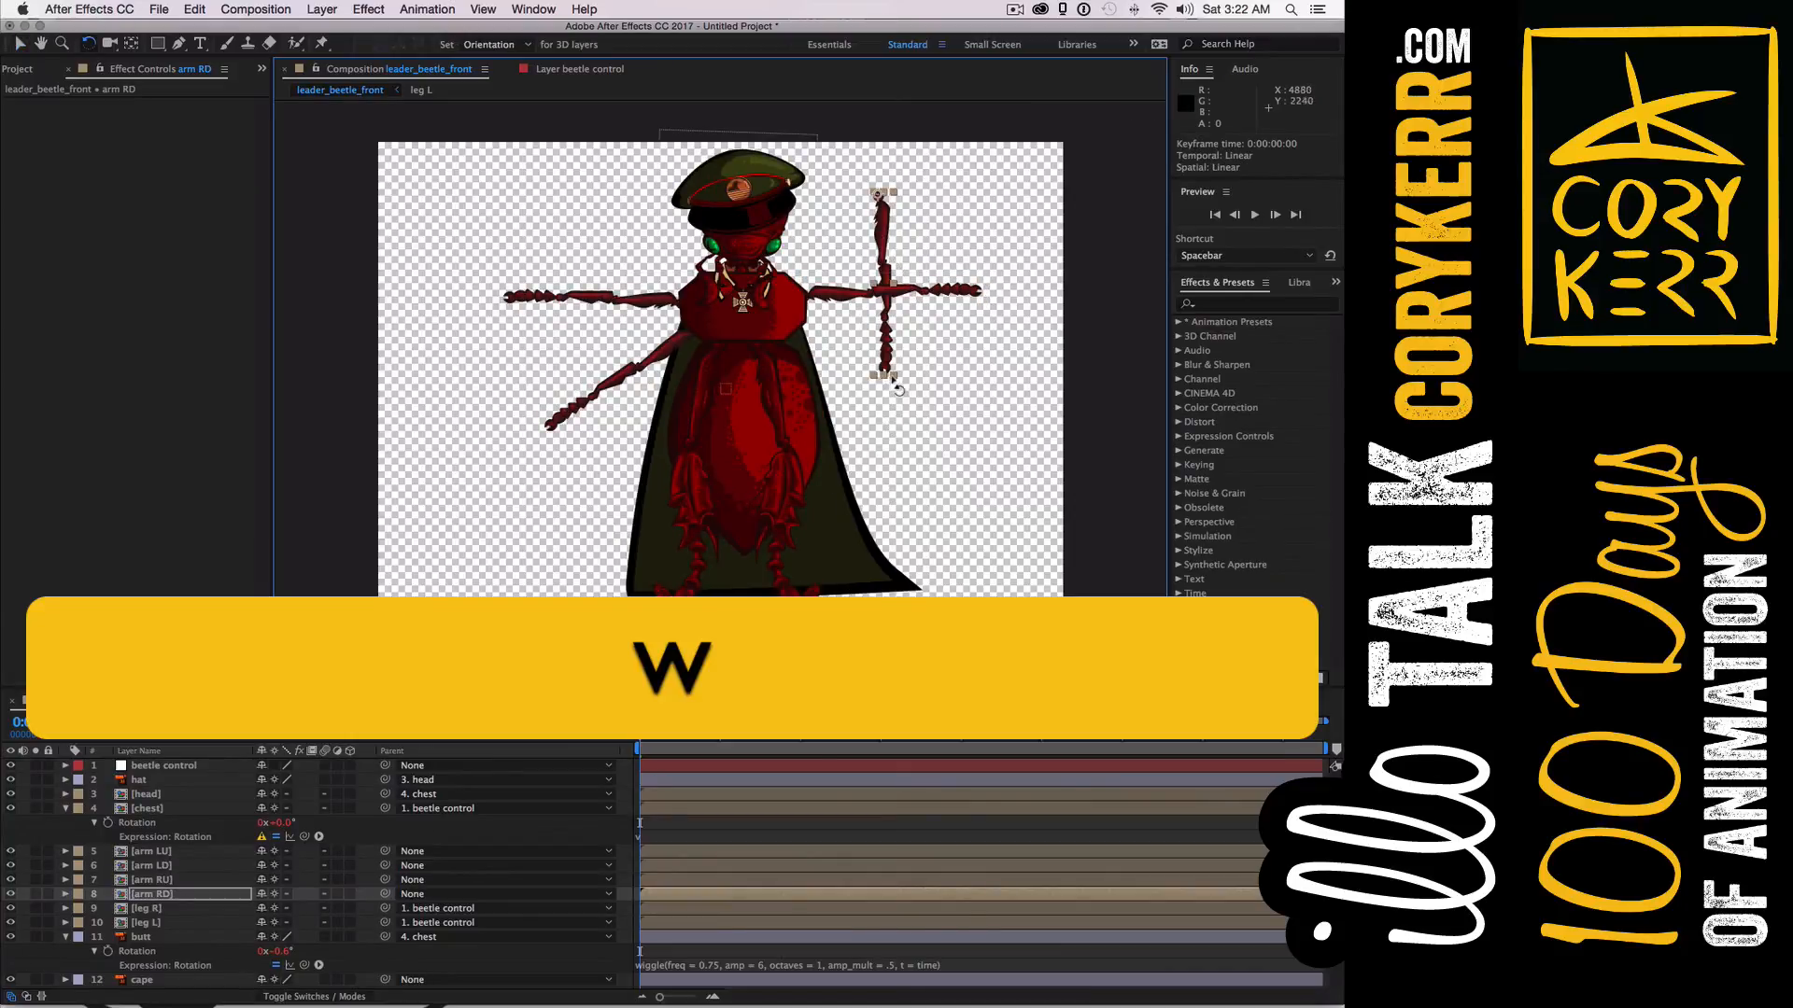
{"action": "mouse_move", "coordinate": [896, 388]}
{"action": "left_mouse_down"}
{"action": "mouse_move", "coordinate": [995, 280]}
{"action": "mouse_move", "coordinate": [928, 373]}
{"action": "mouse_move", "coordinate": [874, 391]}
{"action": "left_mouse_up"}
{"action": "key", "text": "v"}
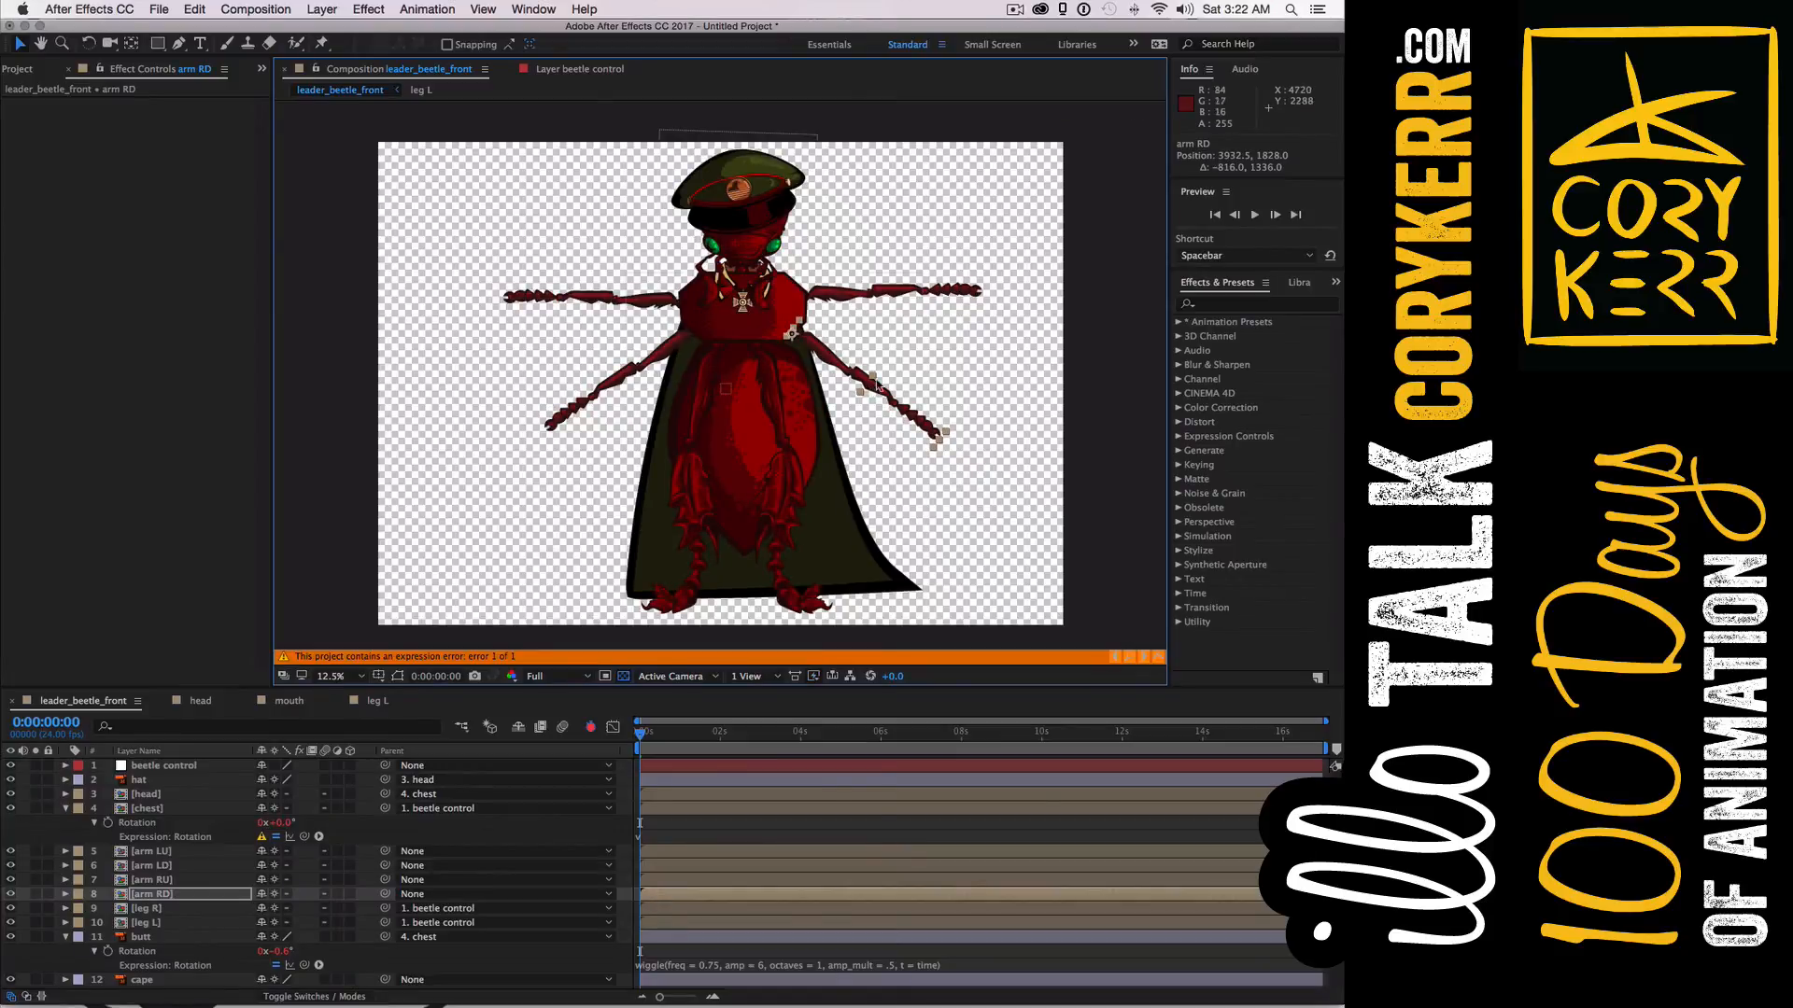
Undo the accidental cape move, nudge the arm RD layer slightly upward on the chest and deselect it
{"action": "left_click", "coordinate": [918, 356]}
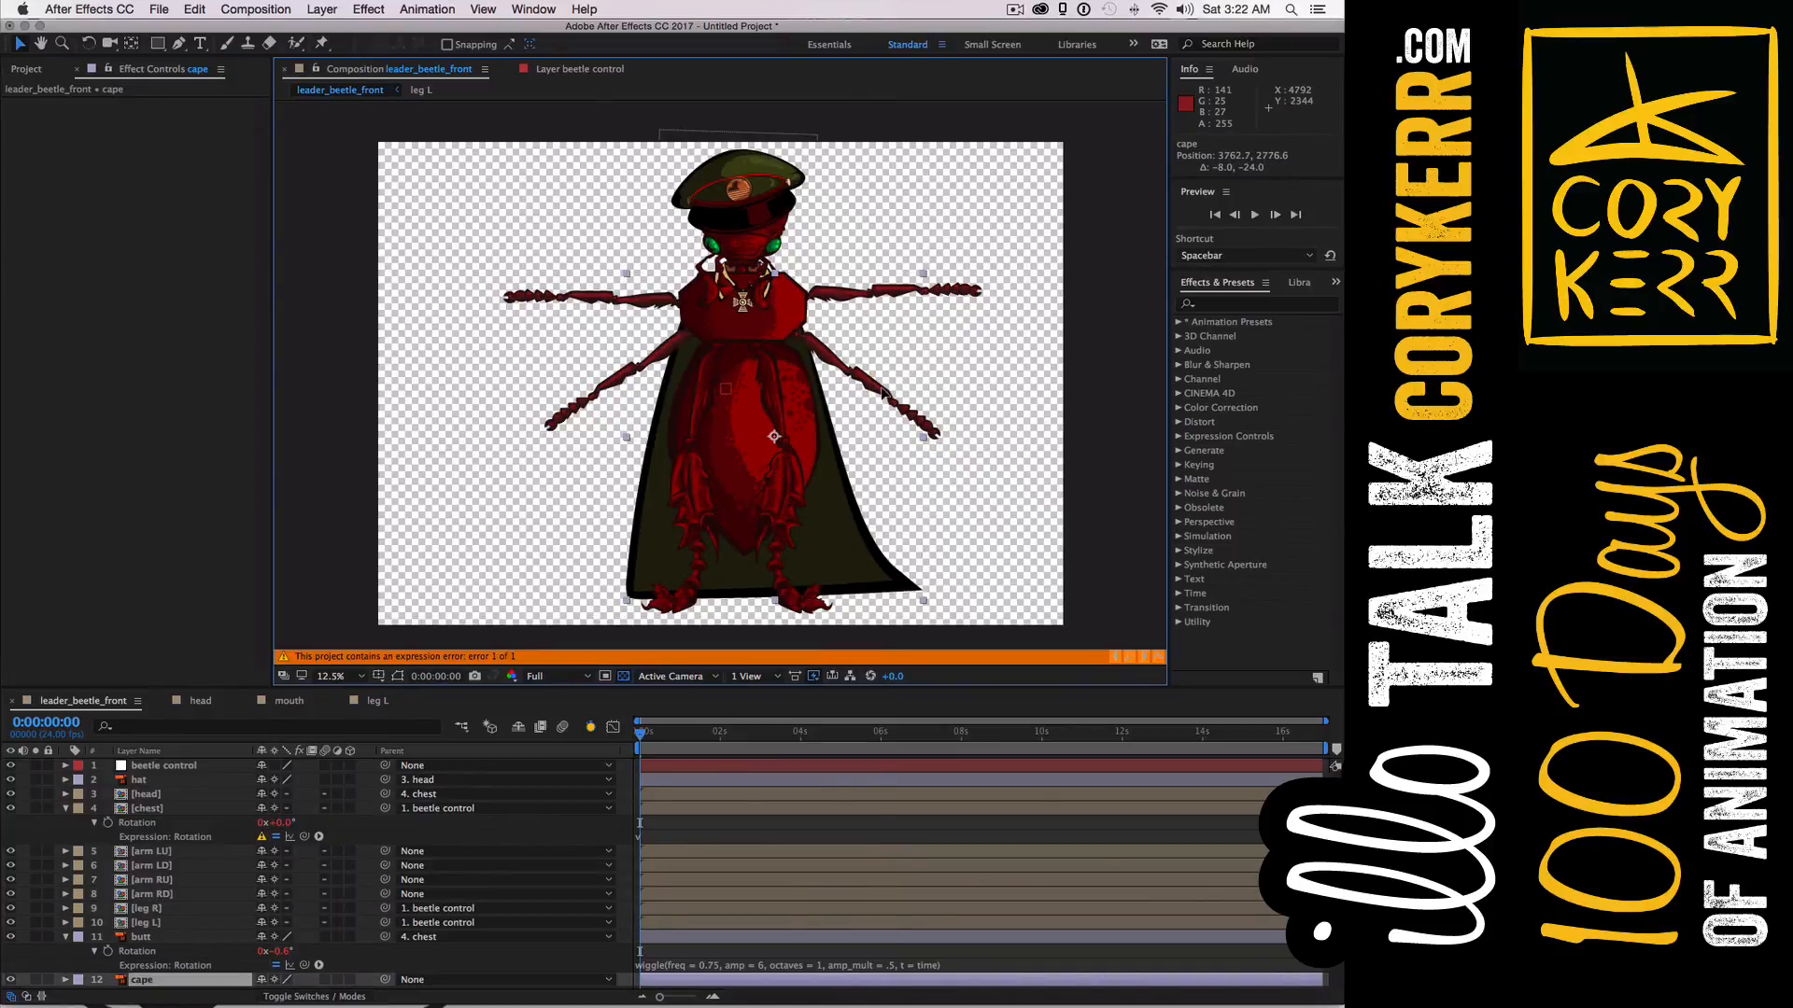
{"action": "key", "text": "super+z"}
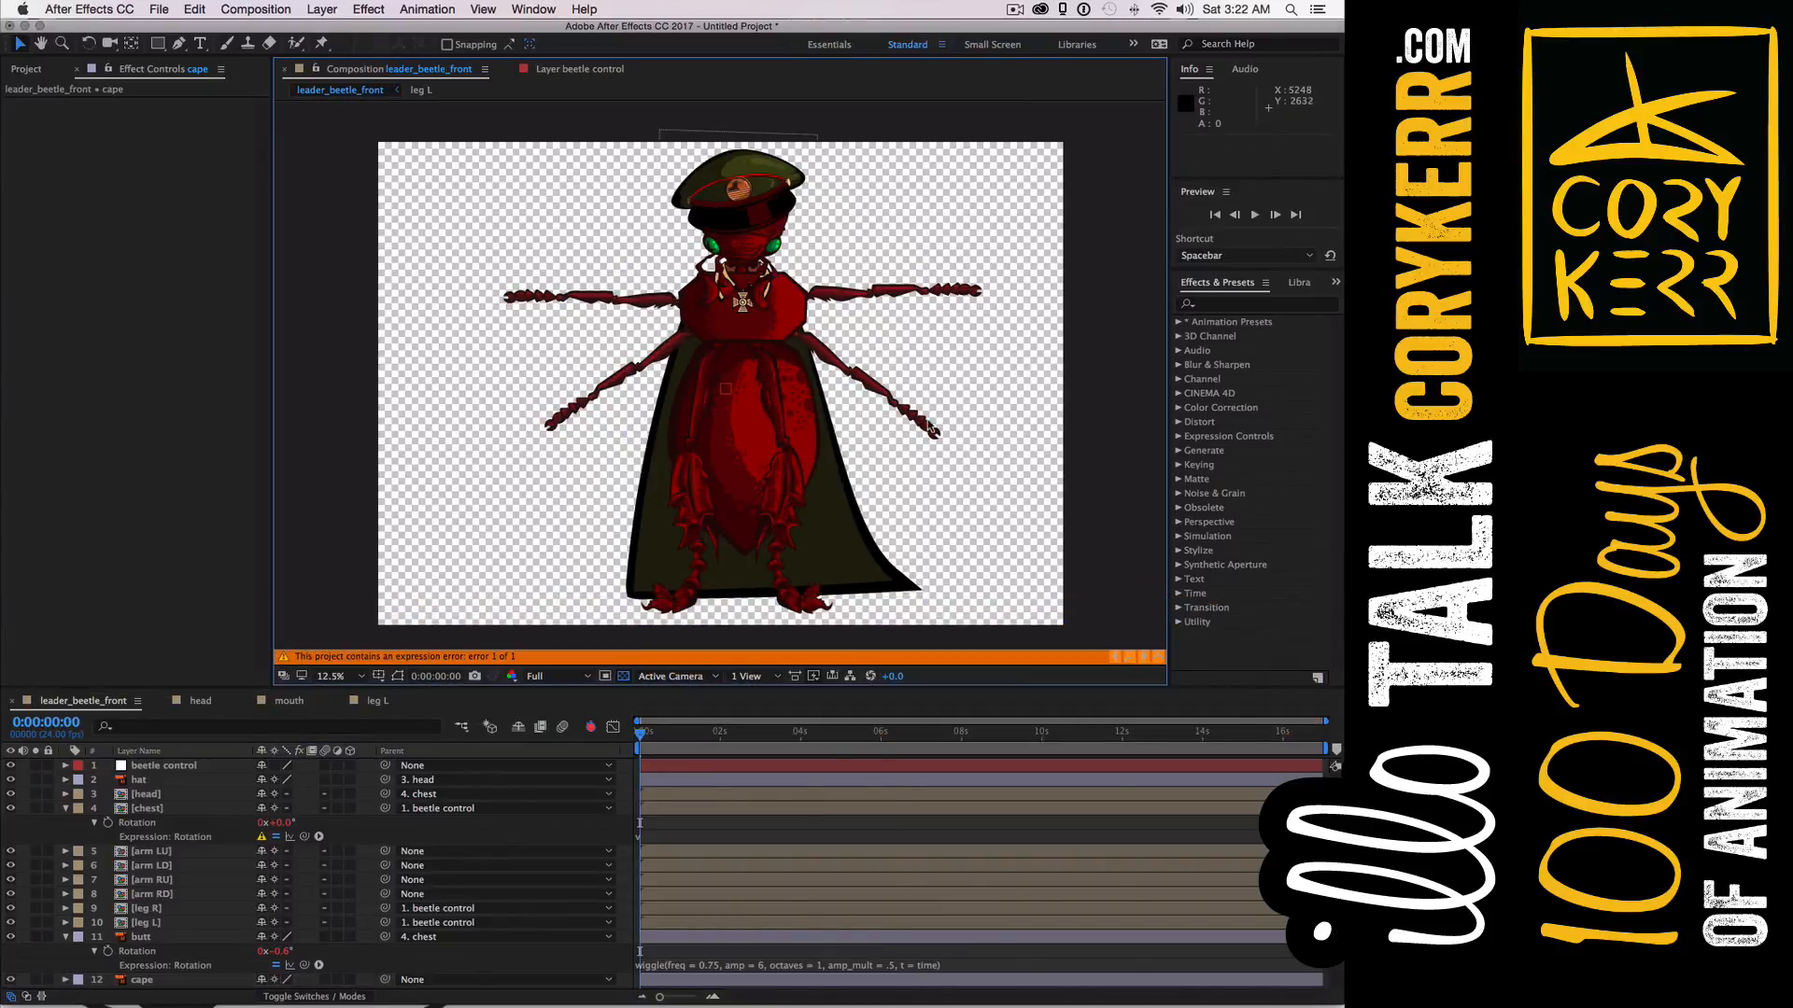
{"action": "left_click_drag", "start_coordinate": [930, 430], "coordinate": [929, 425]}
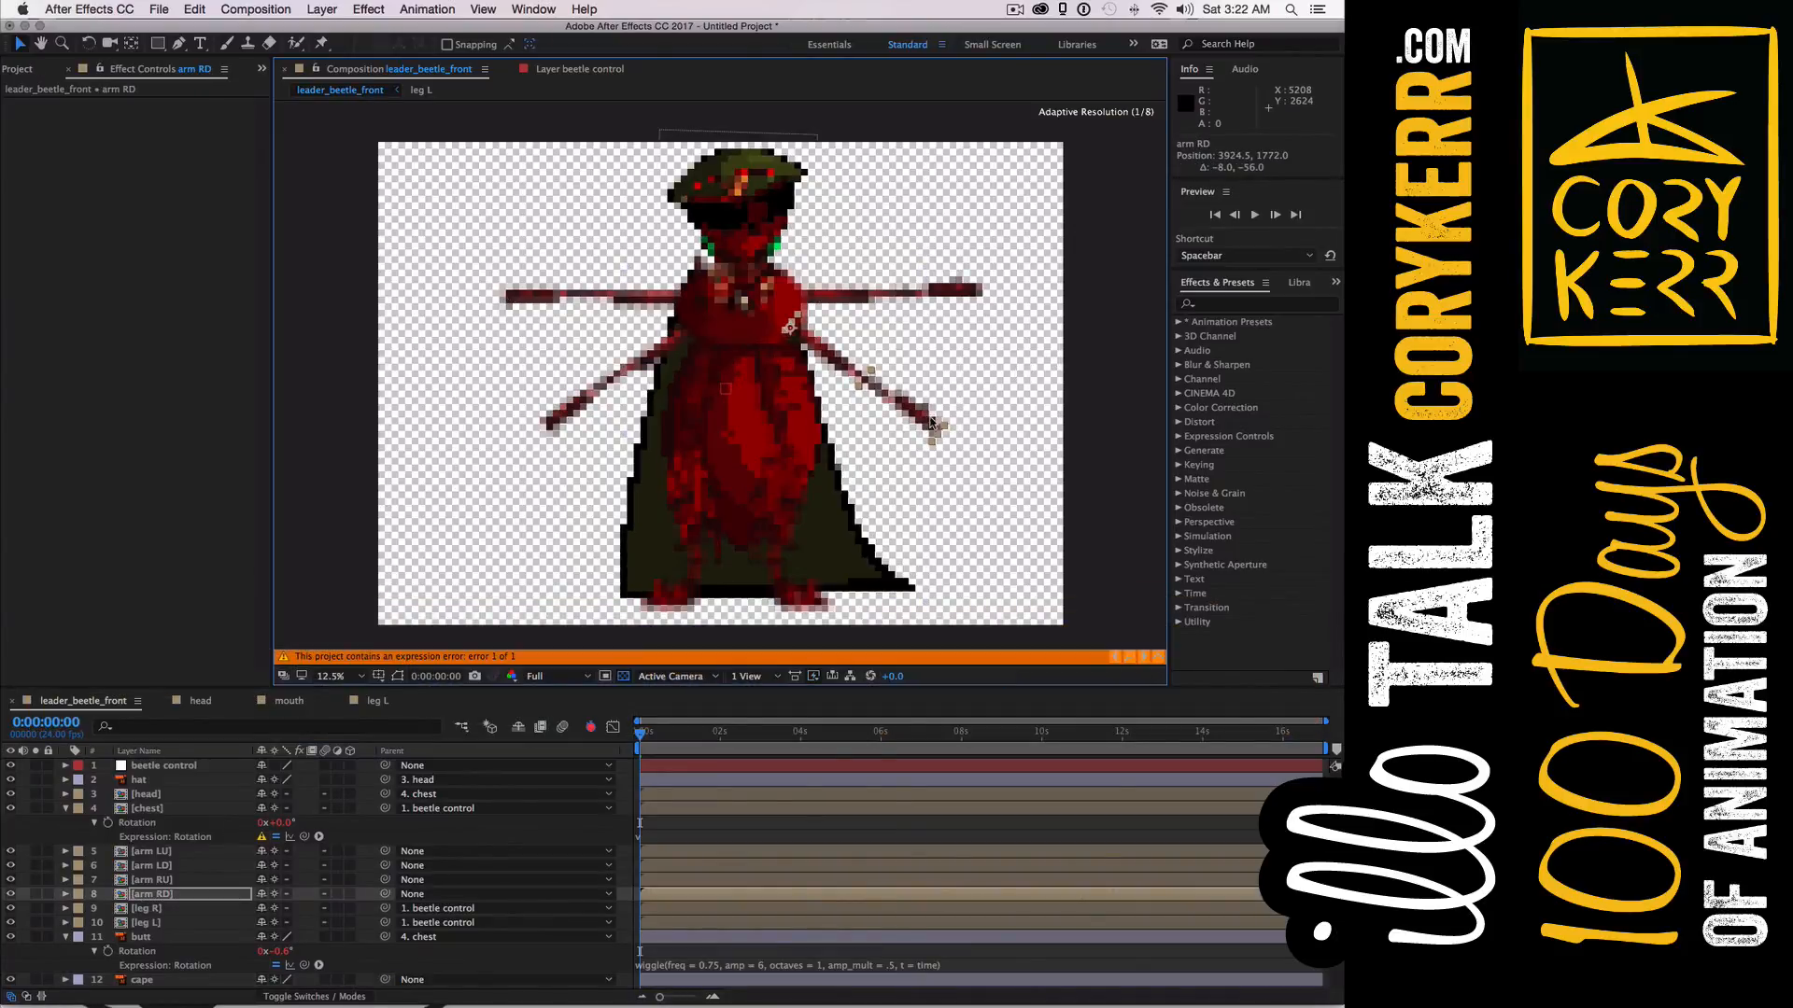
{"action": "left_click", "coordinate": [1032, 378]}
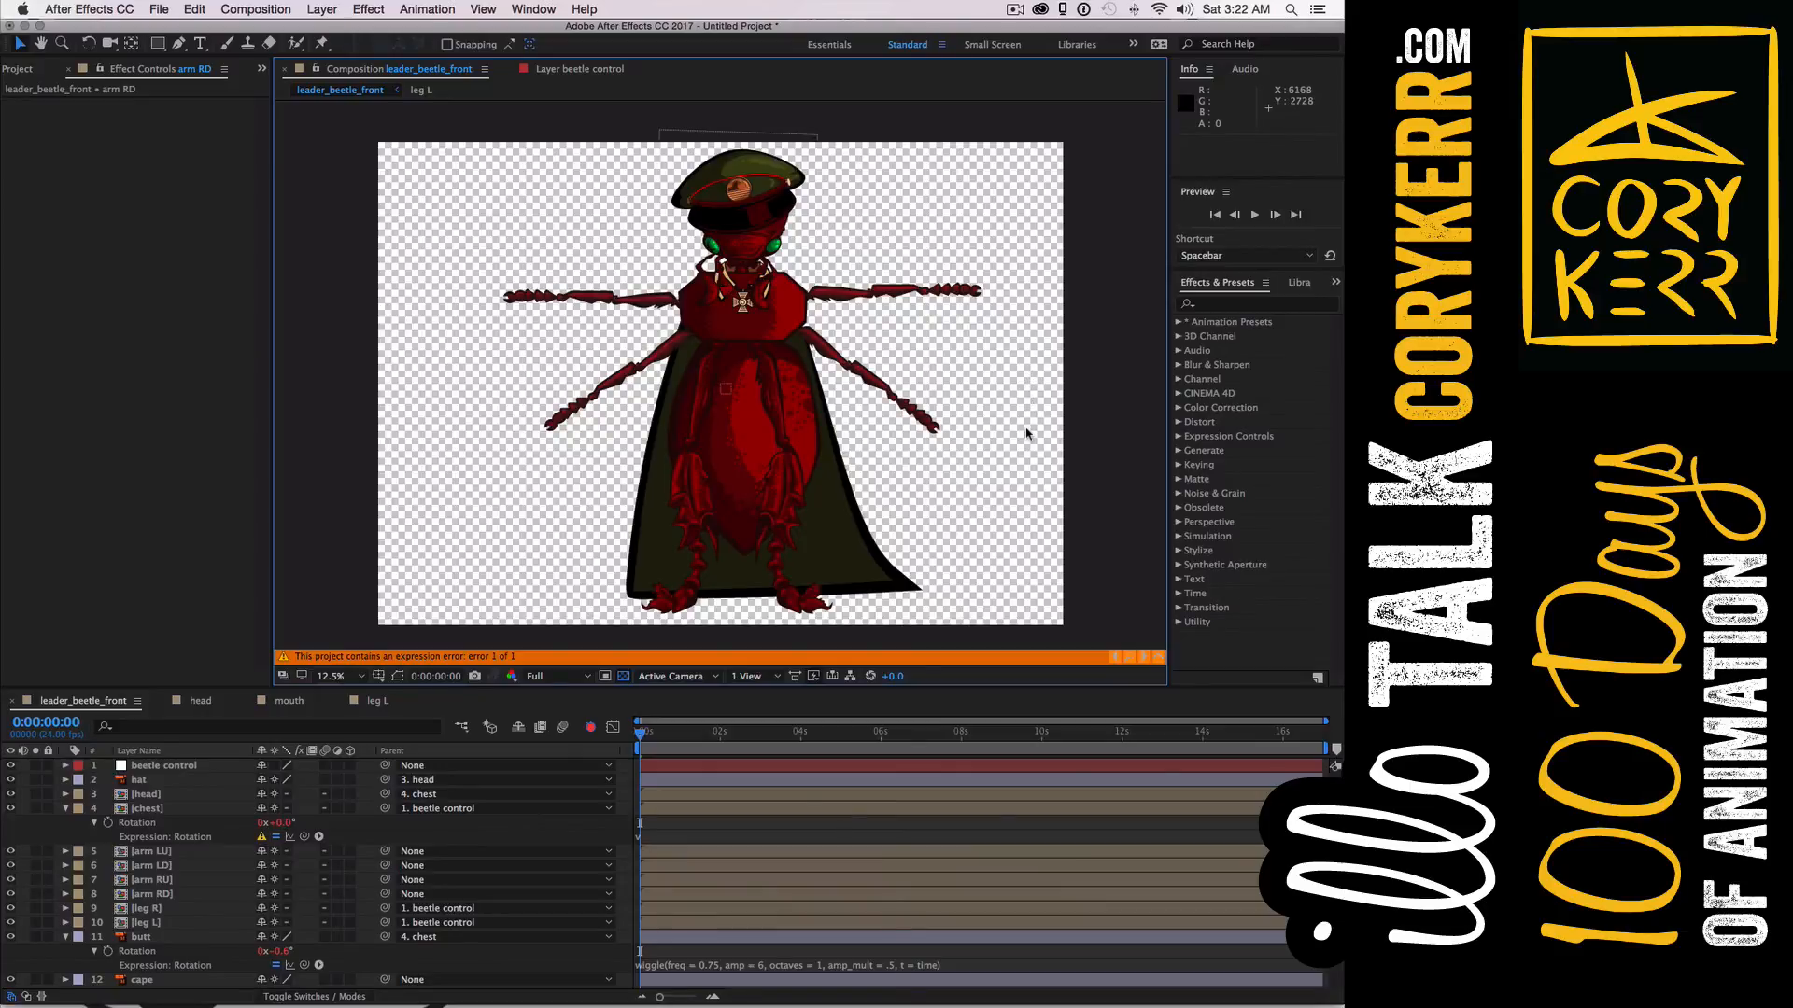
Parent the four arm layers, arm LU, arm LD, arm RU and arm RD, to the chest layer
{"action": "left_click", "coordinate": [194, 854]}
{"action": "left_click", "coordinate": [214, 894], "text": "shift"}
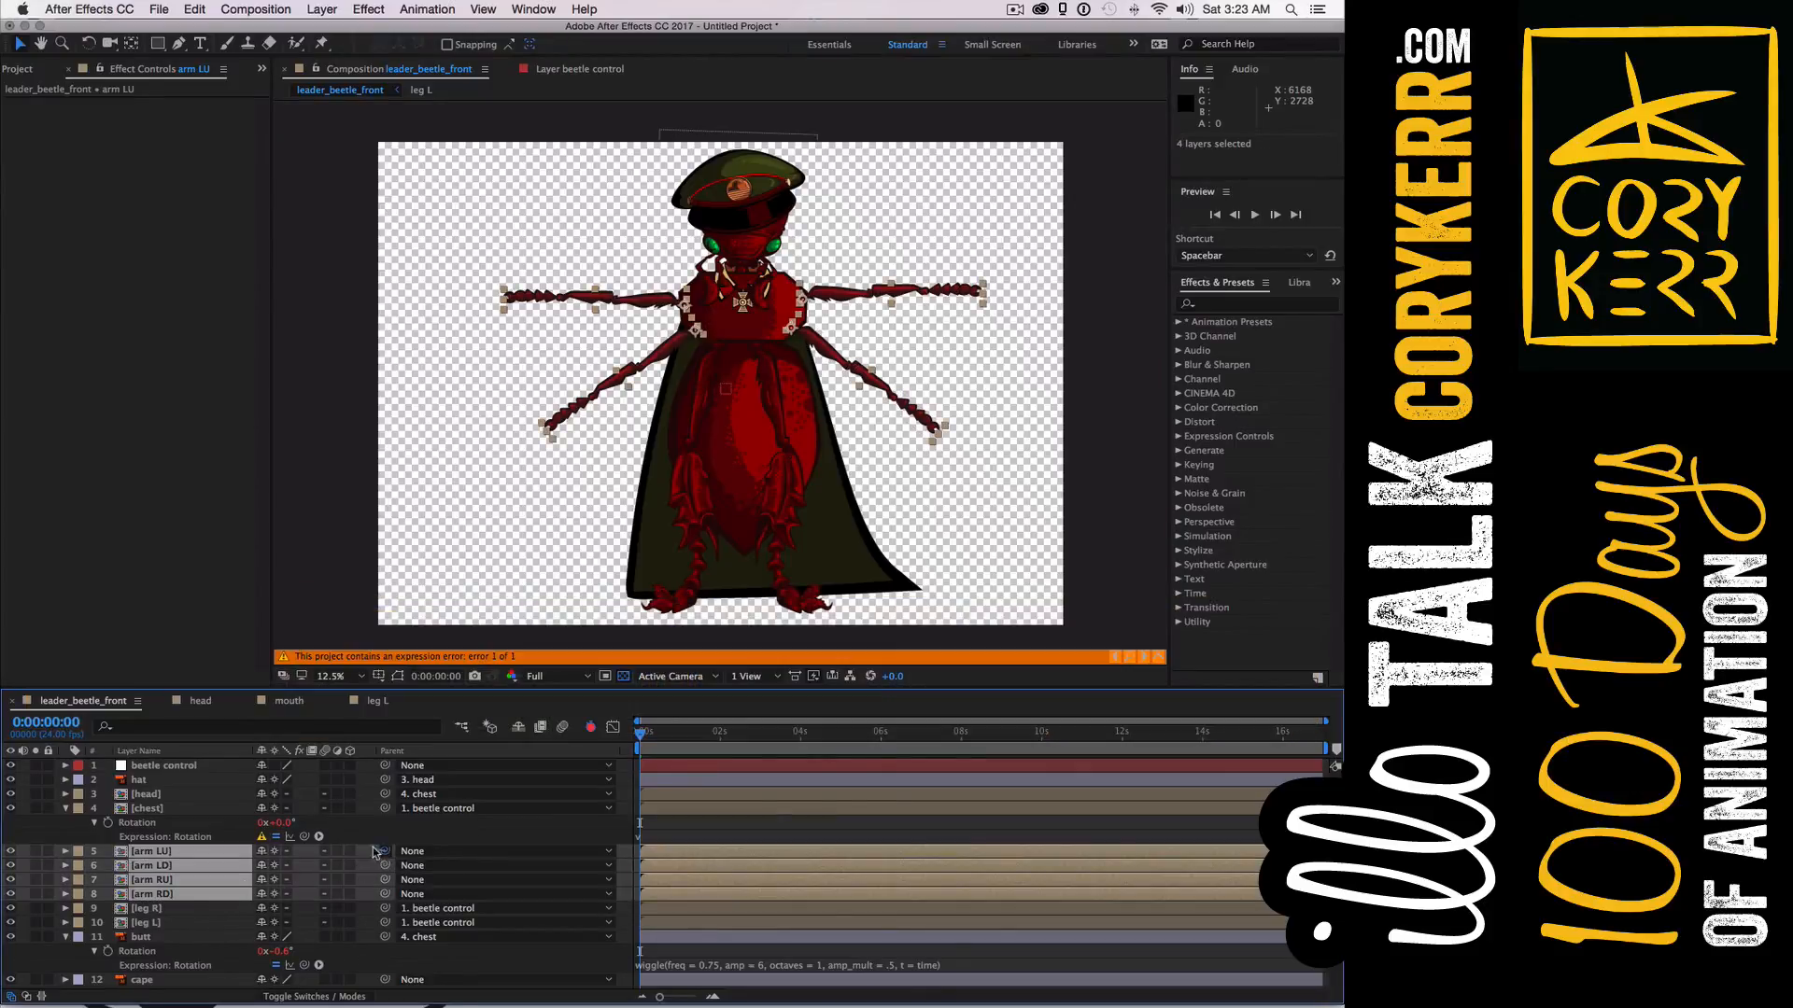
{"action": "left_click_drag", "start_coordinate": [382, 852], "coordinate": [196, 815]}
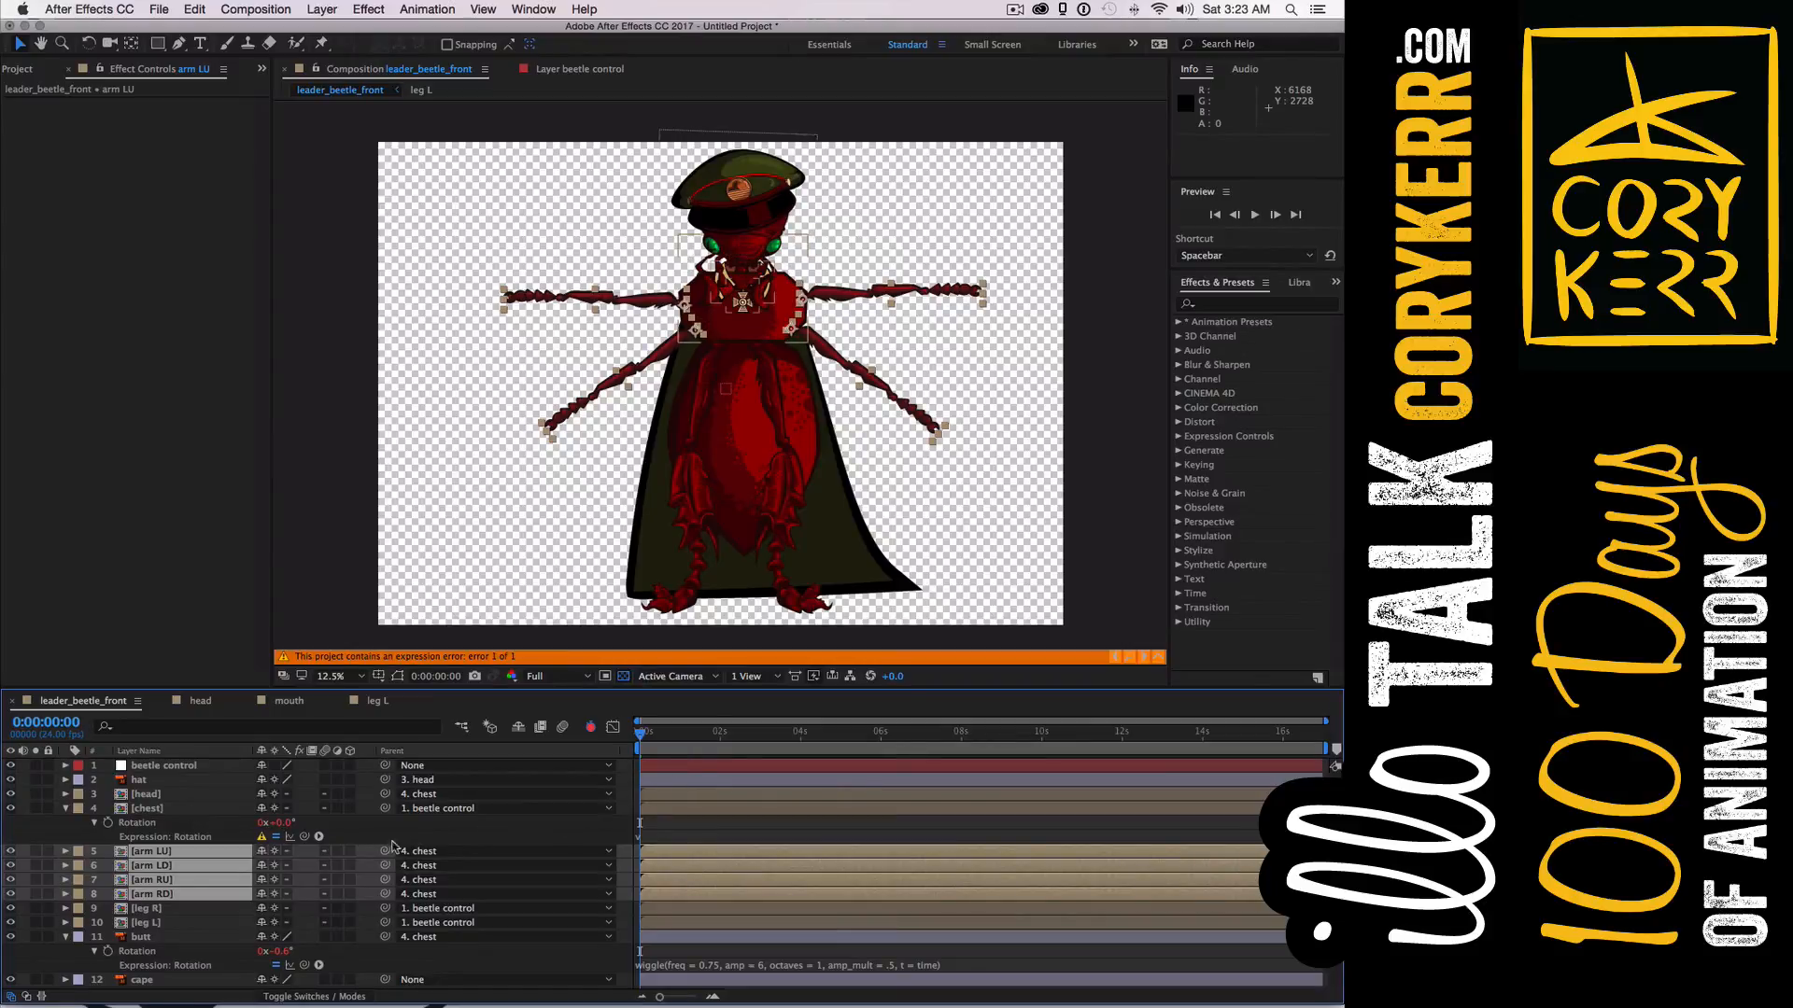
Read the expression error warning on the chest's rotation and dismiss it
{"action": "left_click", "coordinate": [263, 837]}
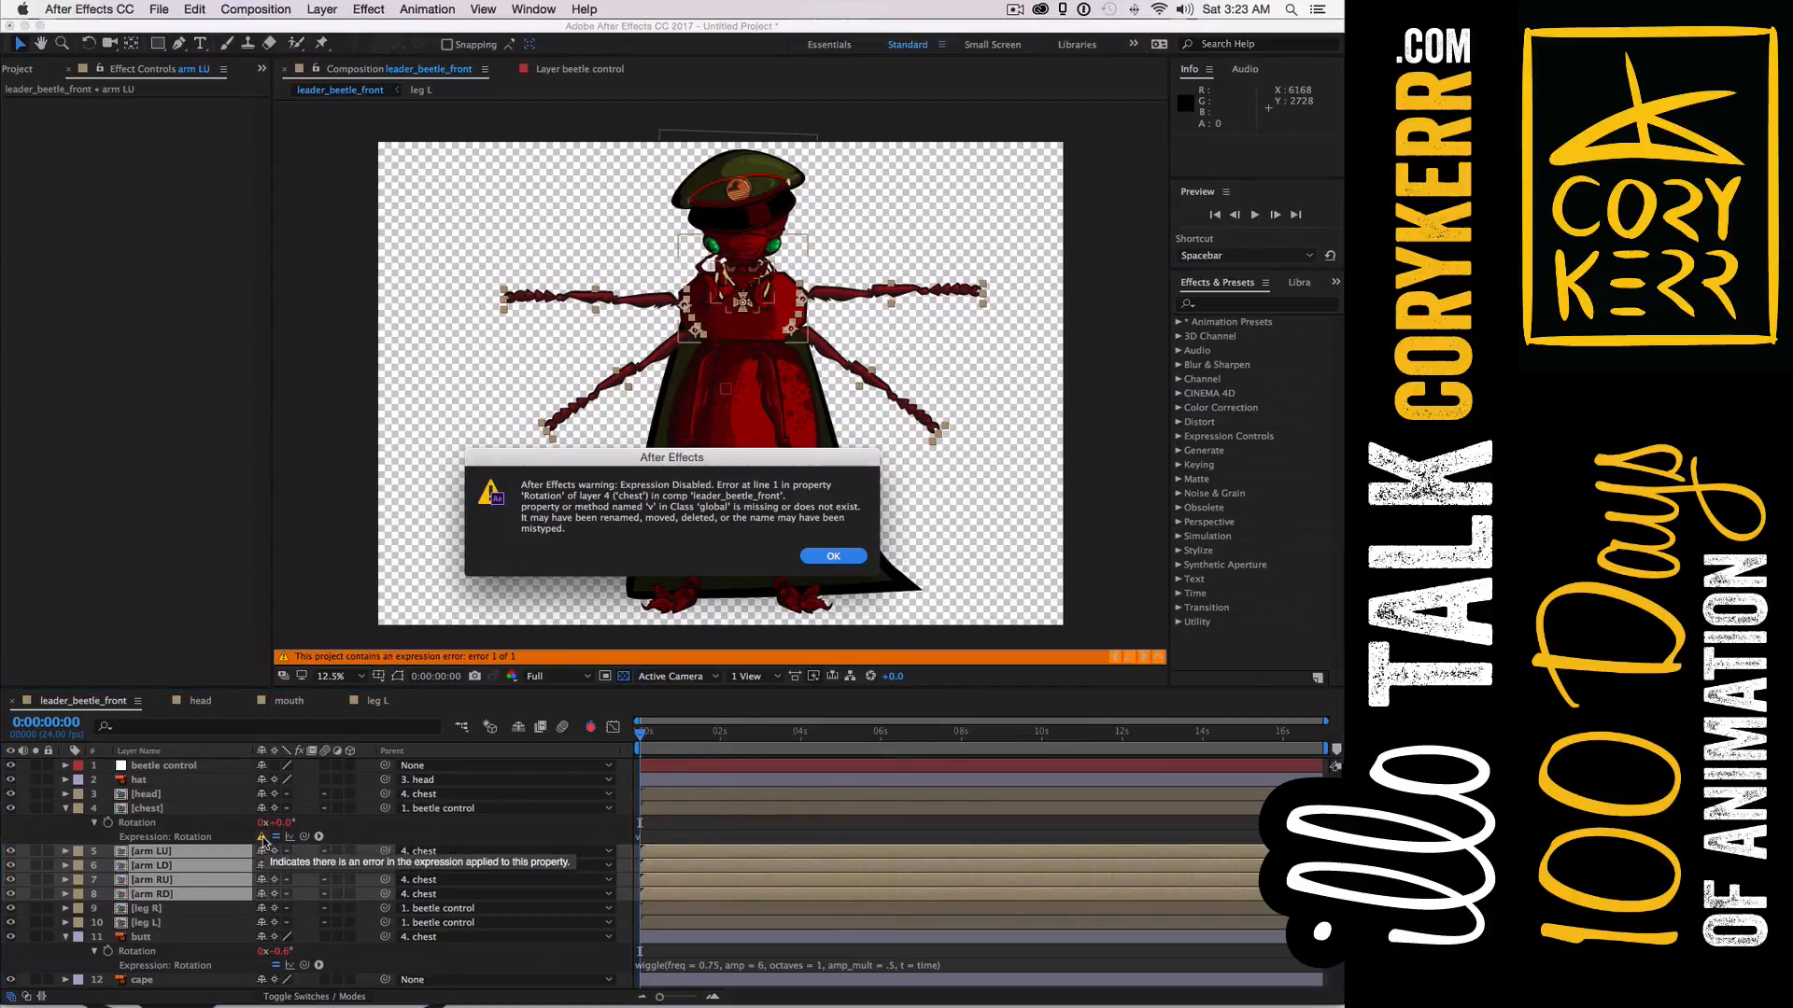
{"action": "left_click", "coordinate": [833, 556]}
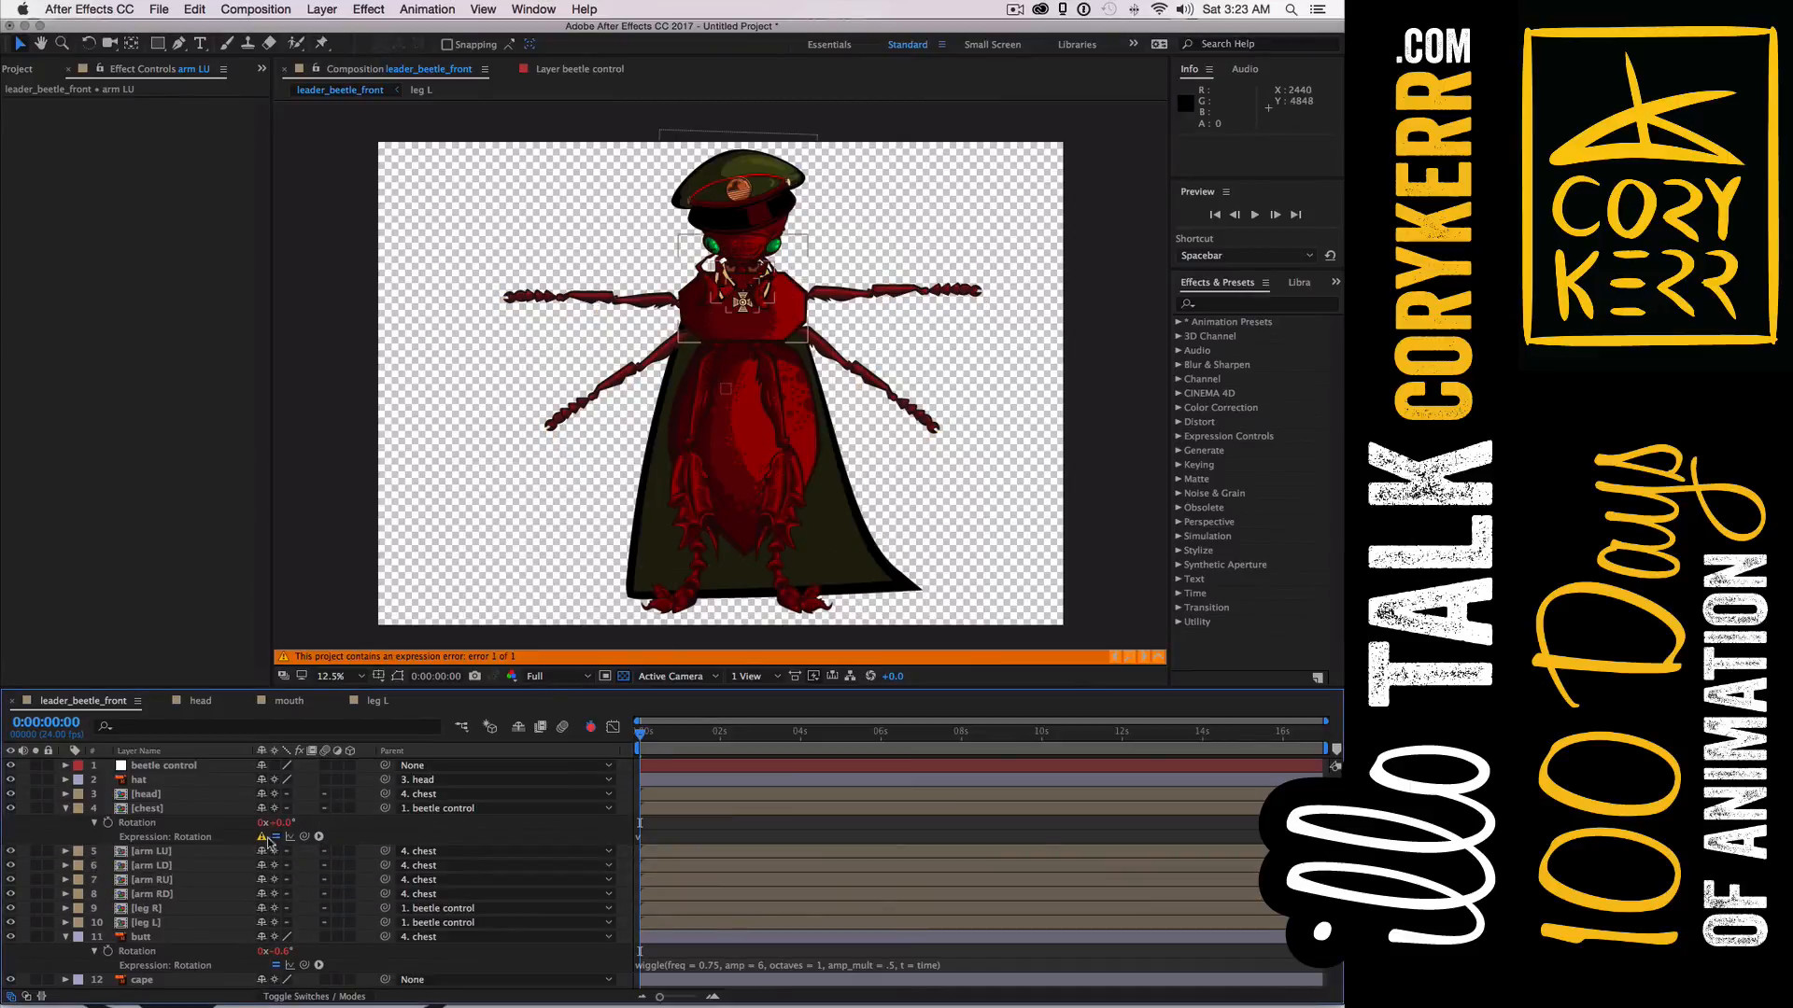
{"action": "left_click", "coordinate": [94, 824]}
{"action": "left_click", "coordinate": [94, 824]}
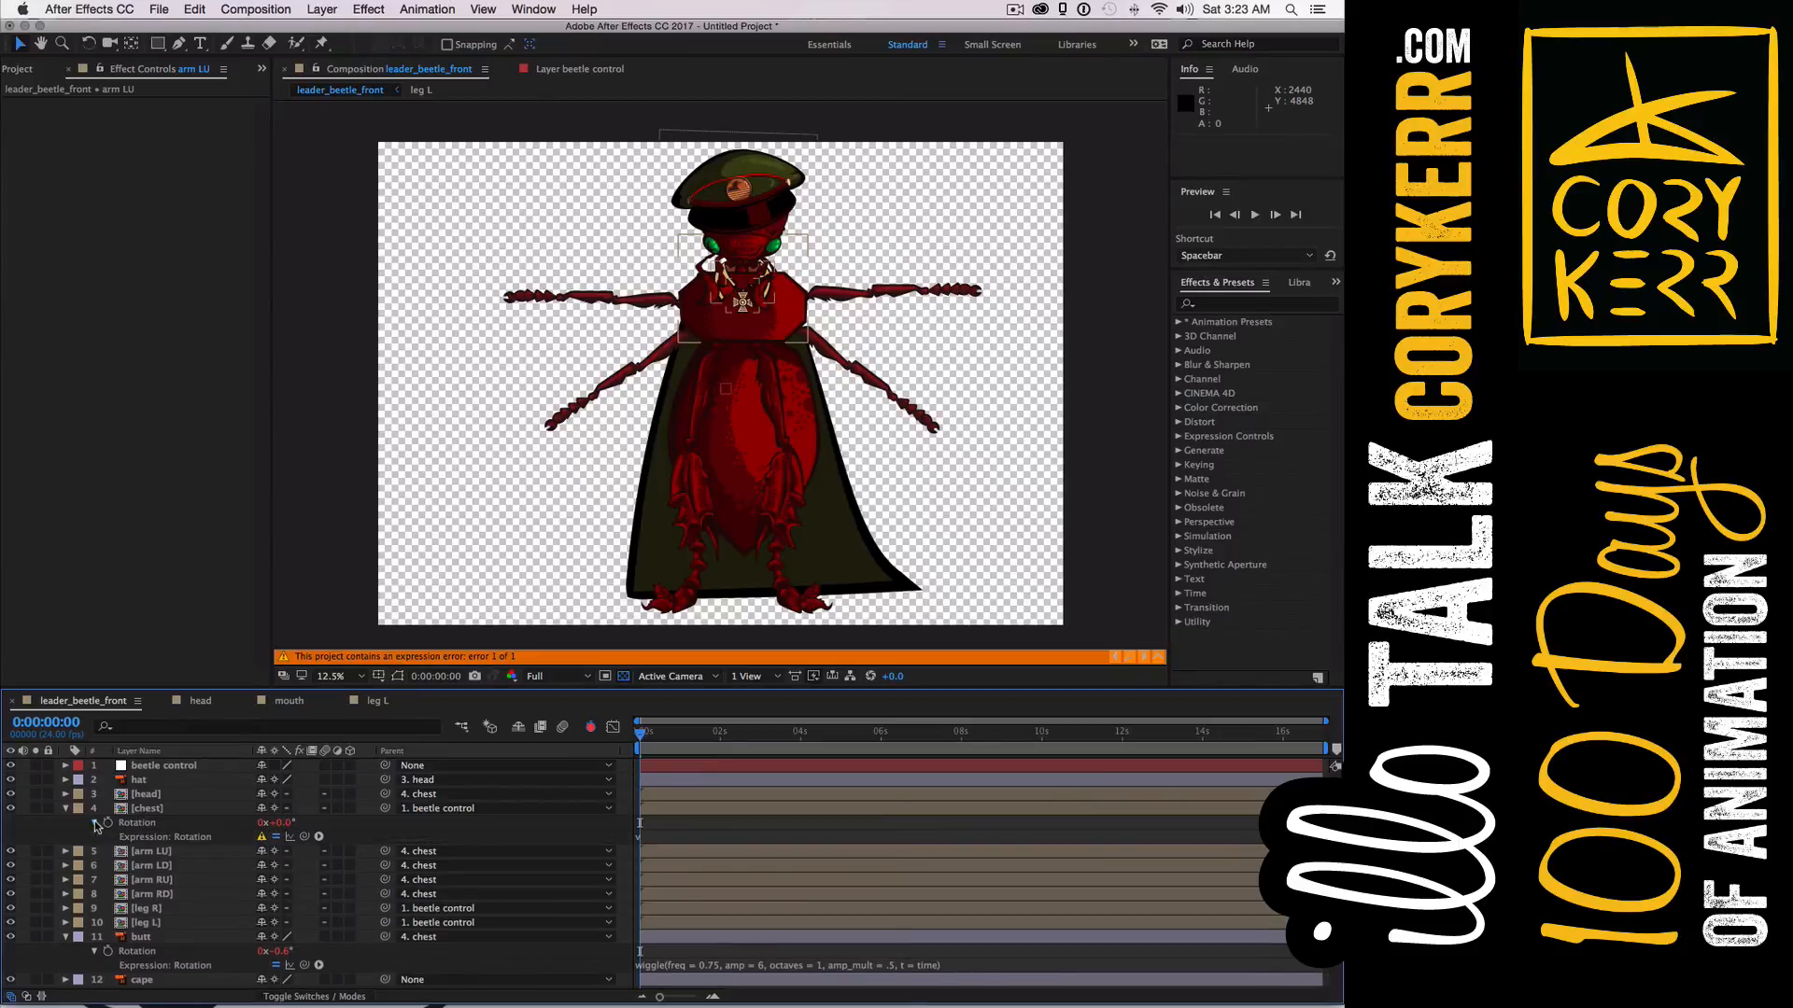
Replace the chest's rotation expression with wiggle(freq = 2, amp = 12, octaves = 1, amp_mult = .5, t = time) and preview the animation
{"action": "left_click", "coordinate": [643, 838]}
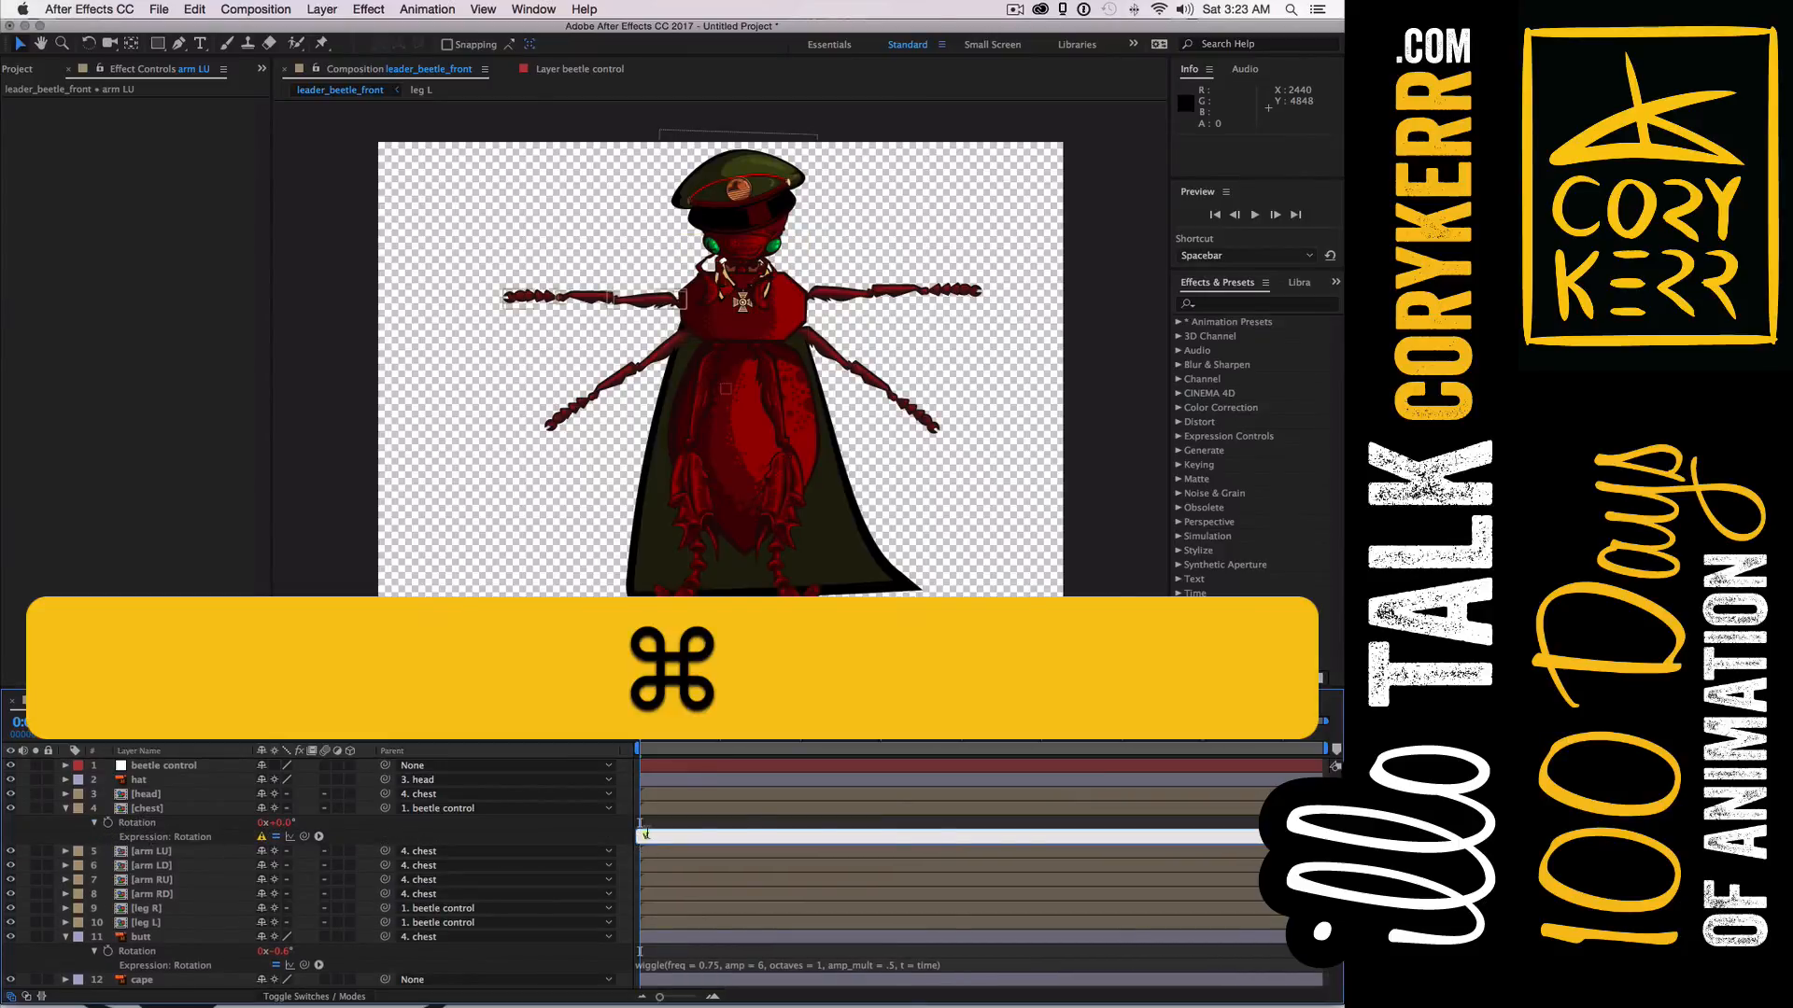
{"action": "type", "text": "wiggle(freq = 2, amp = 12, octaves = 1, amp_mult = .5, t = time)"}
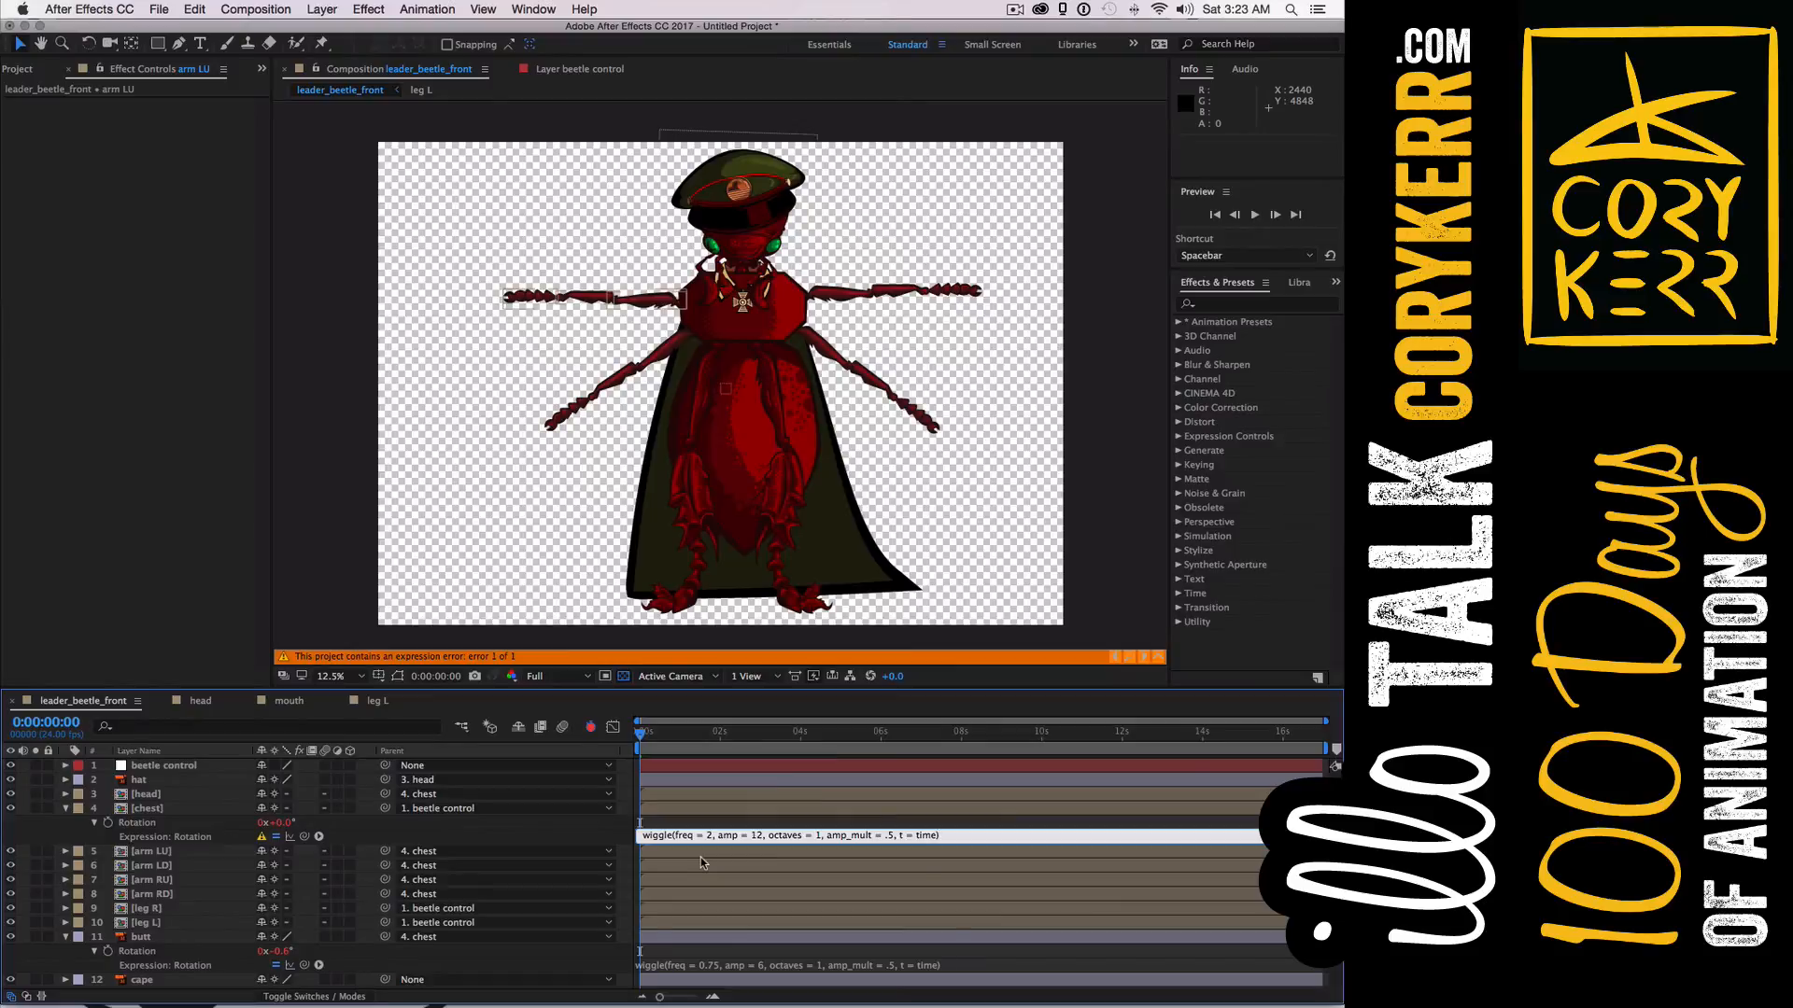
{"action": "left_click", "coordinate": [855, 815]}
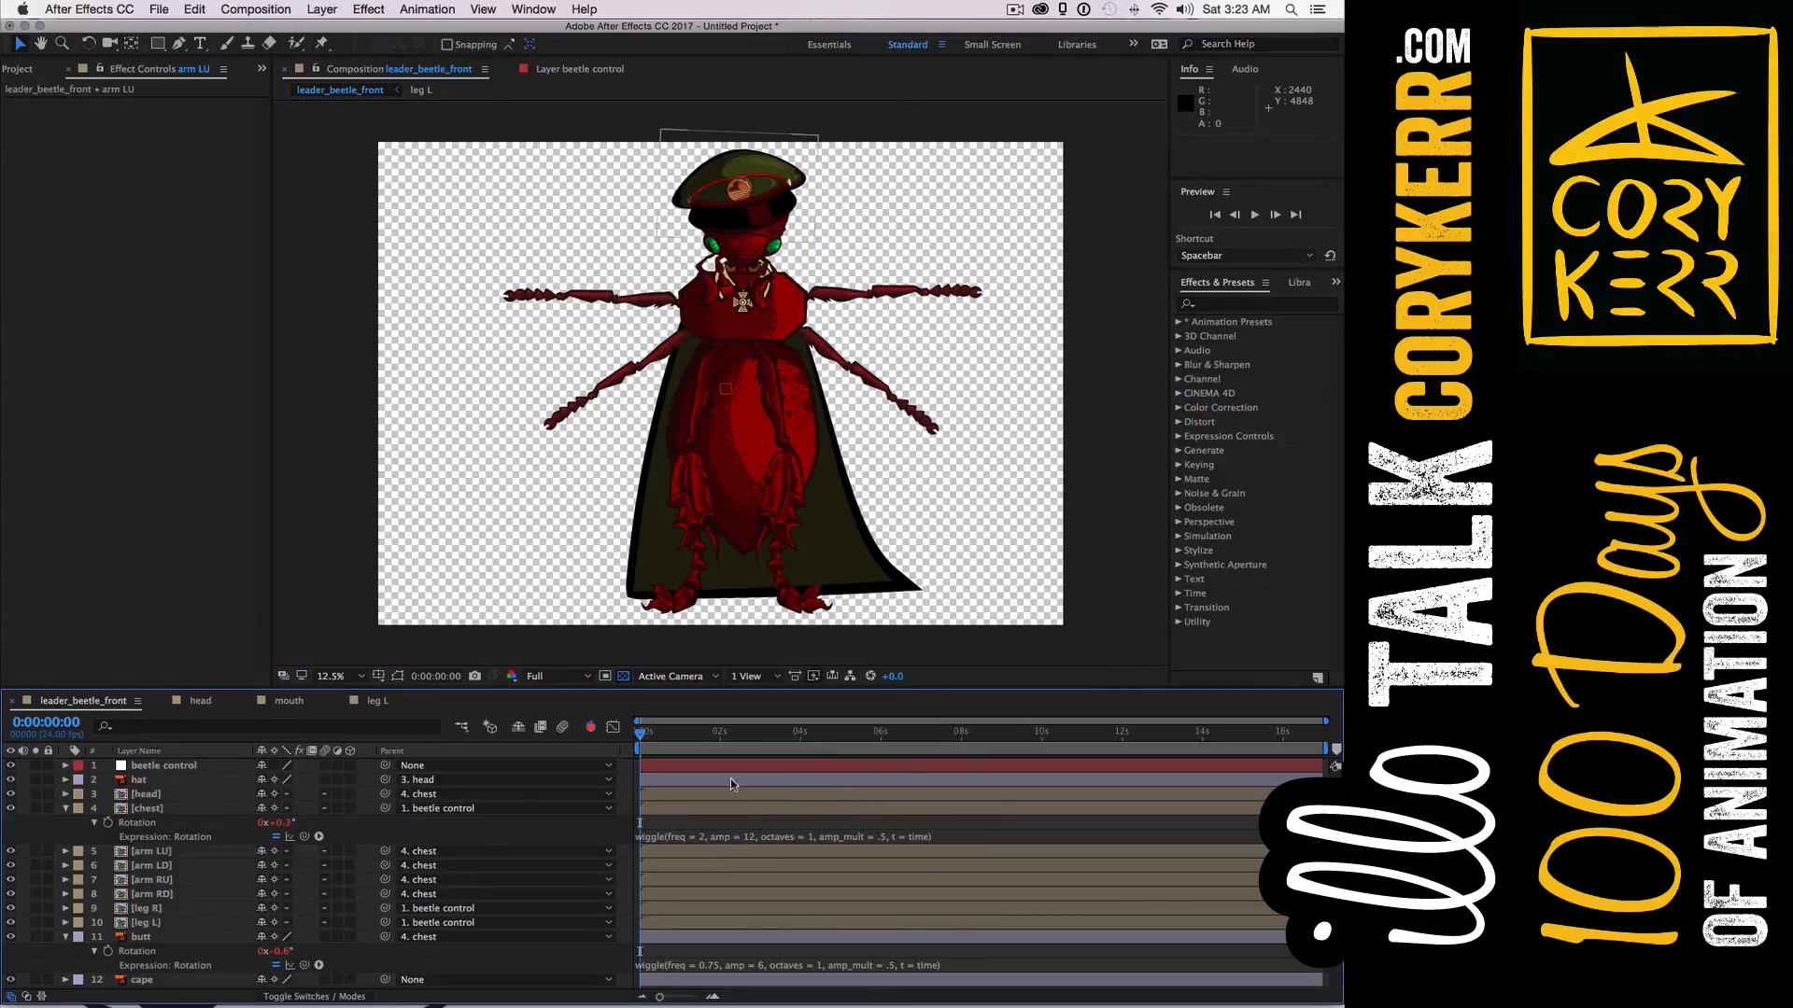
{"action": "key", "text": "space"}
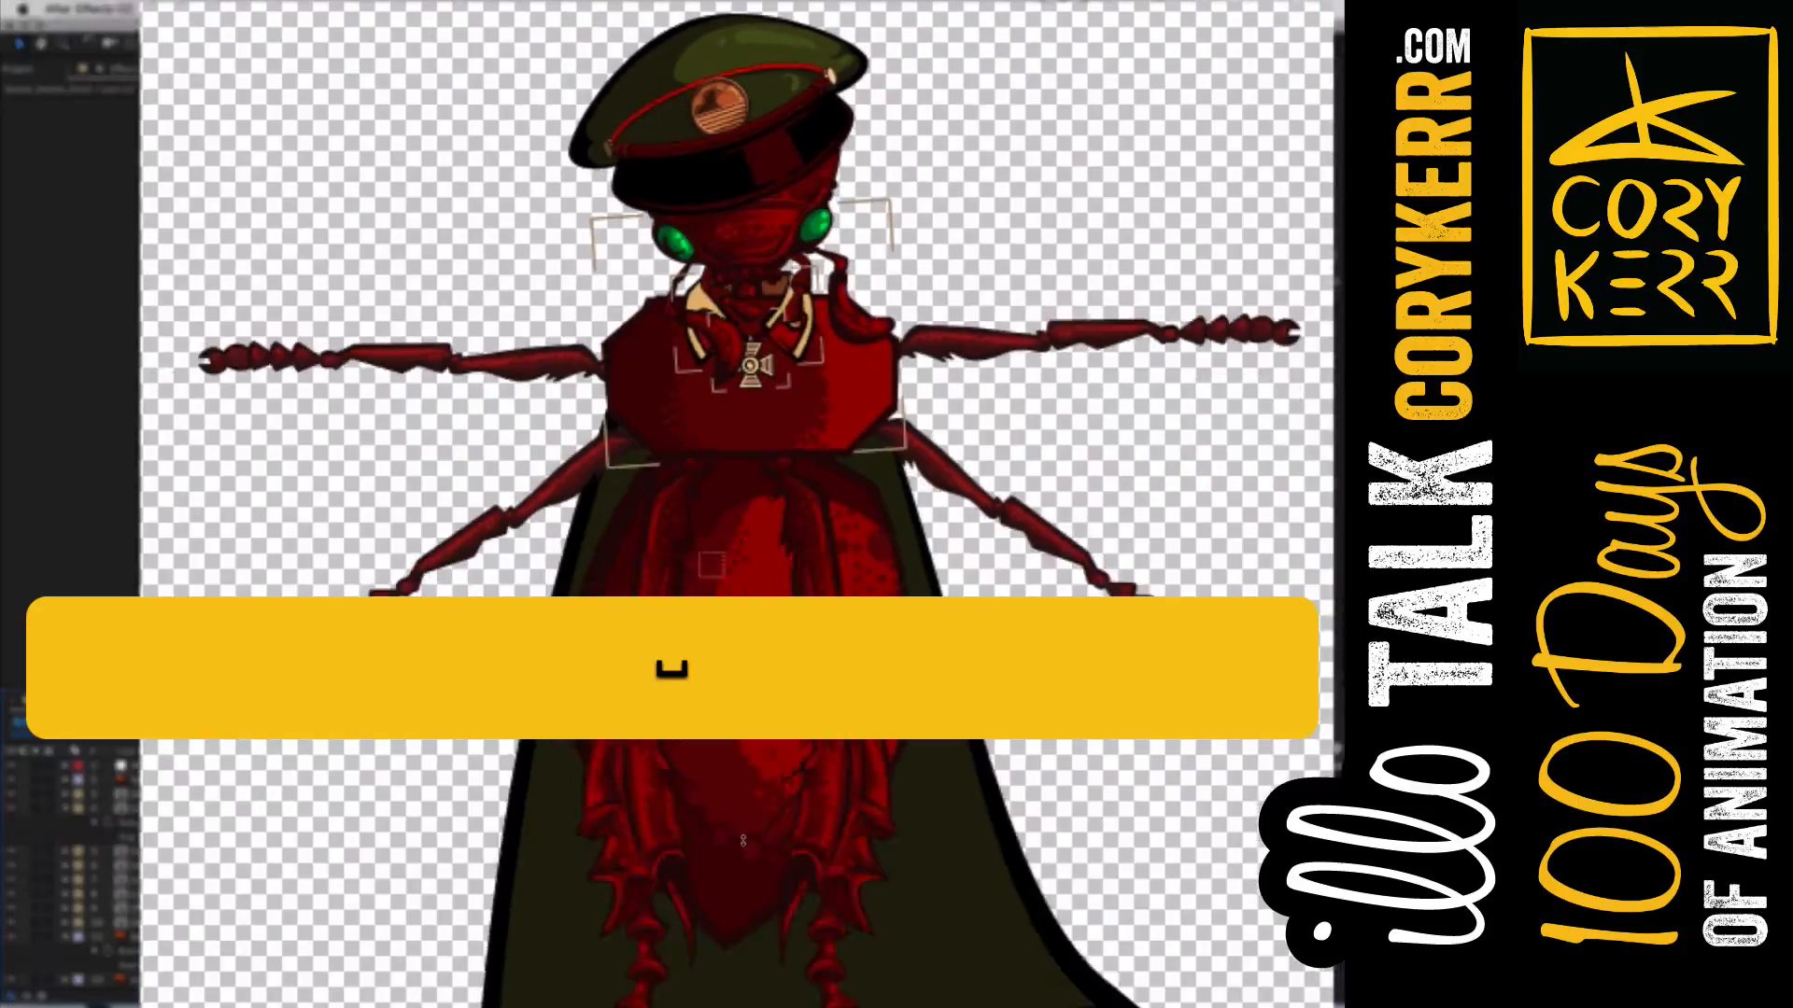
Set the amp value in the chest's rotation wiggle expression to 4 and return the current time to 0:00:00:00
{"action": "left_click", "coordinate": [747, 839]}
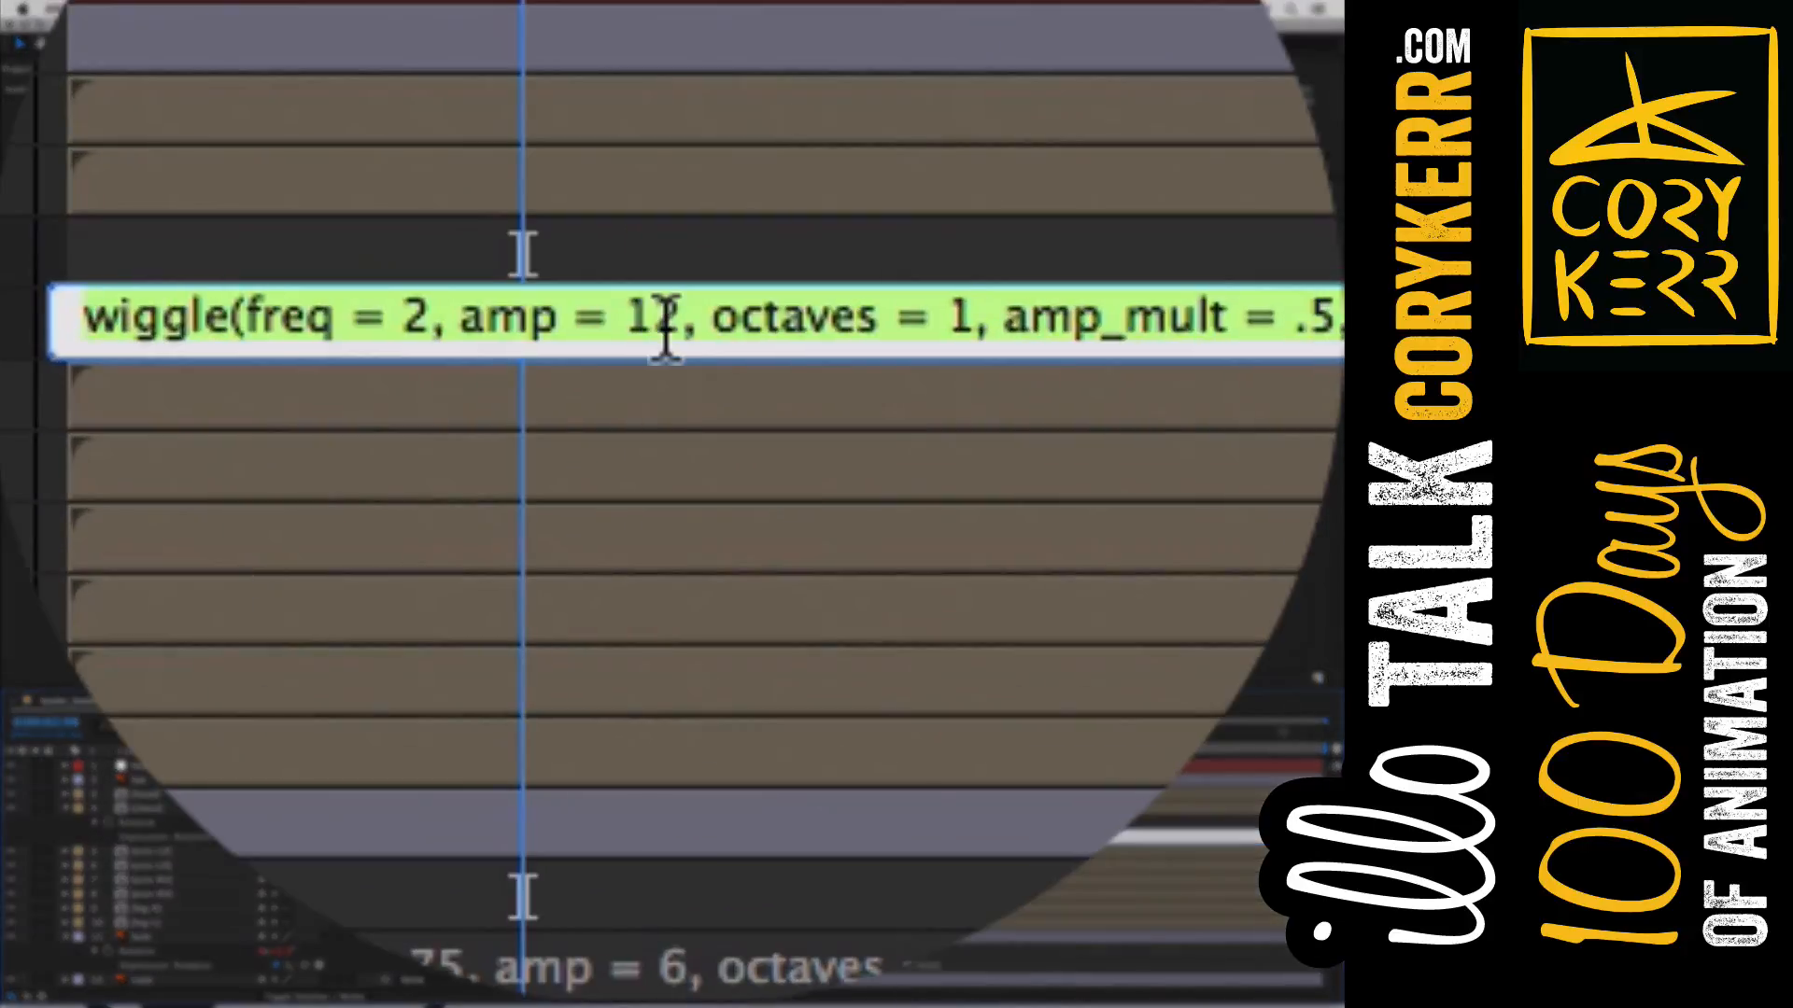
{"action": "left_click", "coordinate": [667, 329]}
{"action": "left_click_drag", "start_coordinate": [682, 327], "coordinate": [647, 329]}
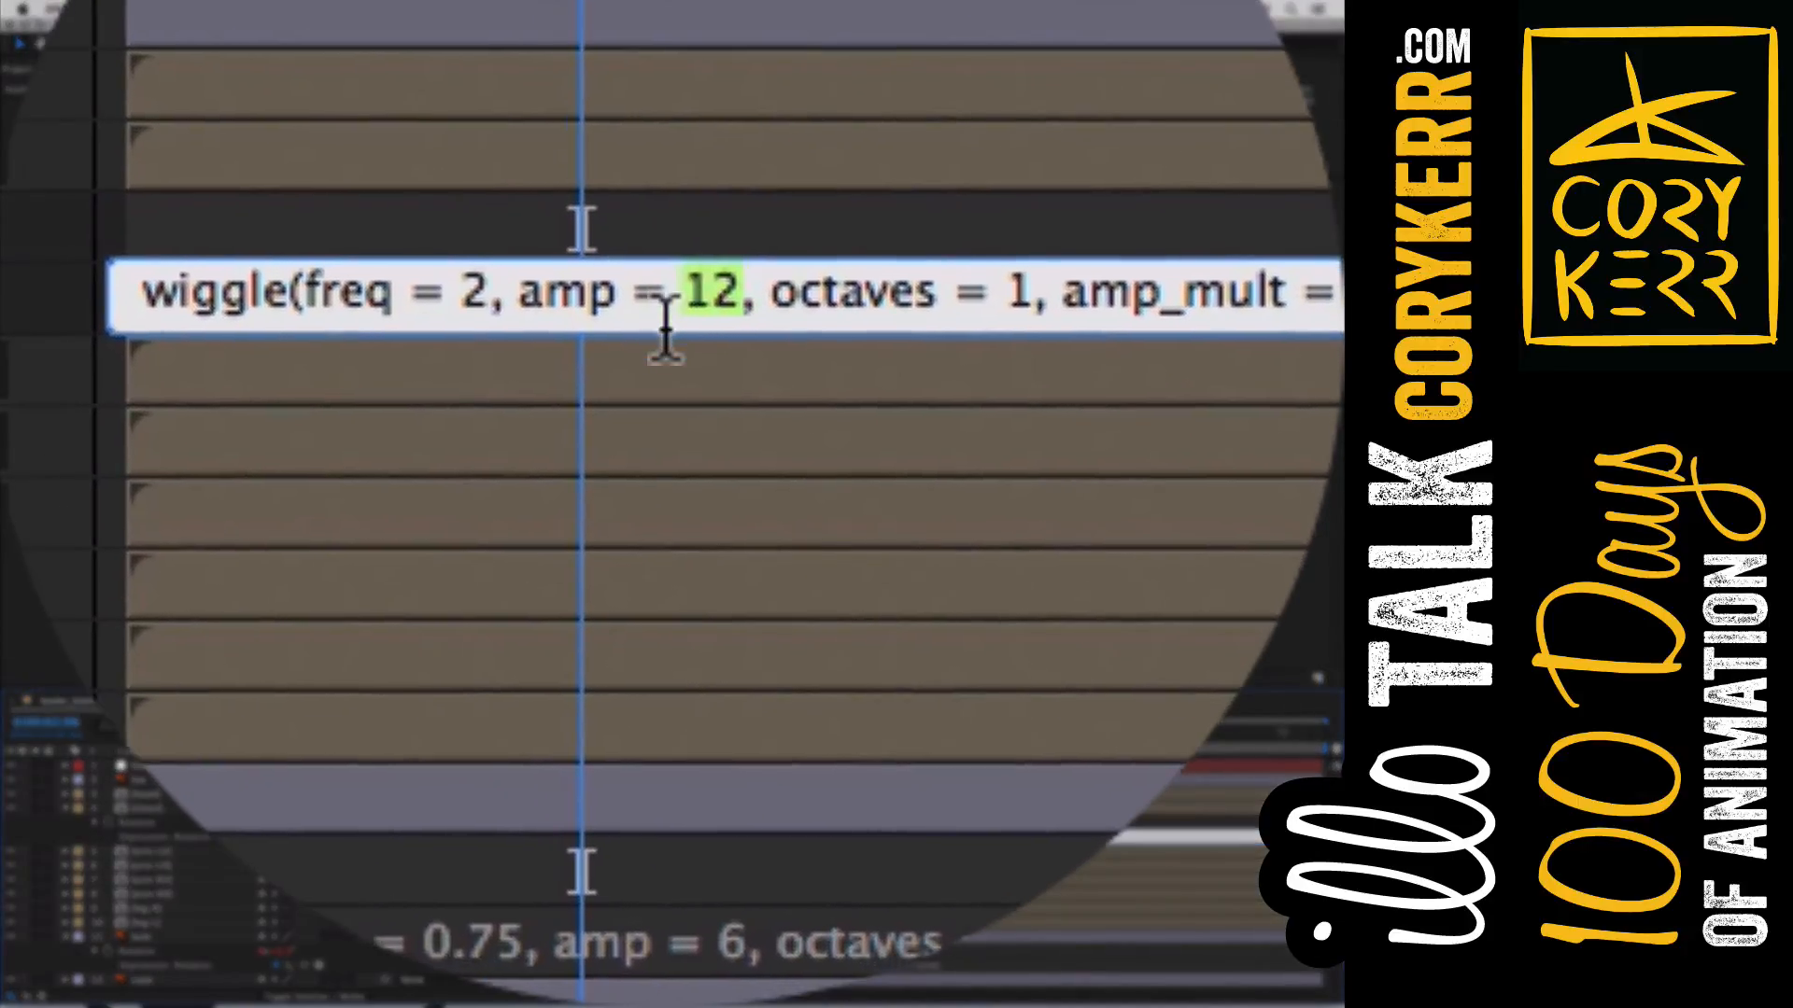
{"action": "type", "text": "4"}
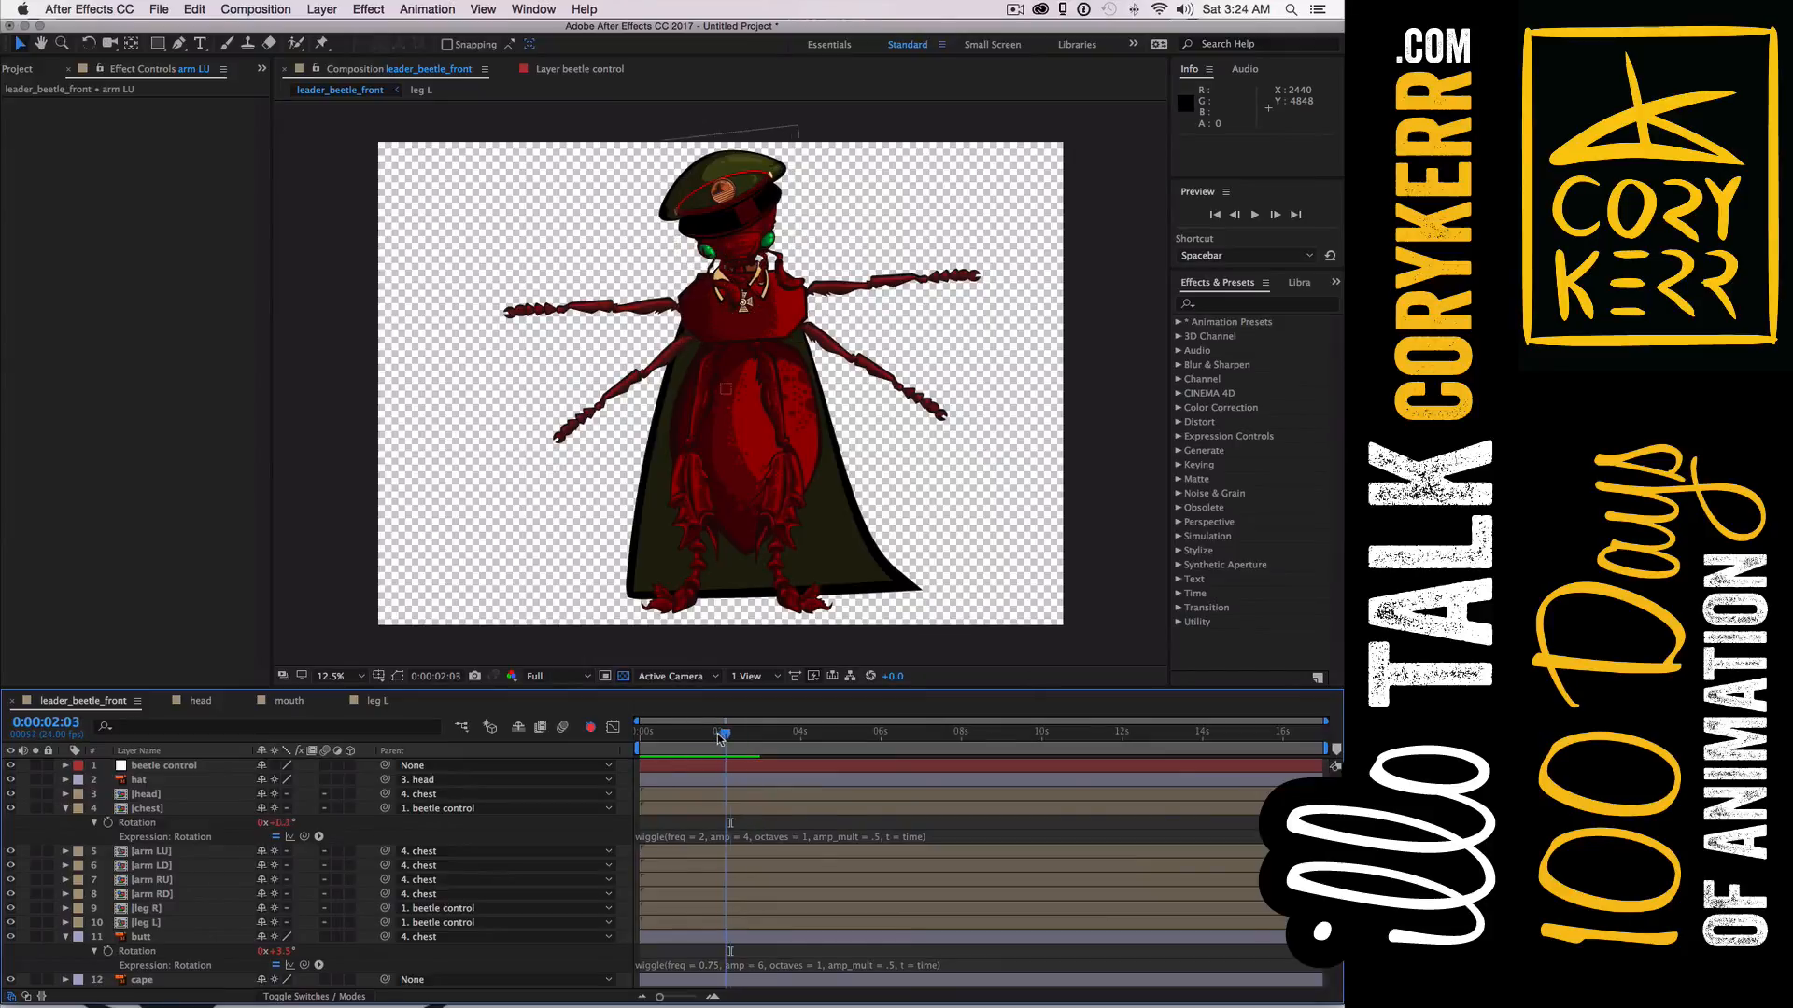
{"action": "left_click_drag", "start_coordinate": [685, 740], "coordinate": [631, 744]}
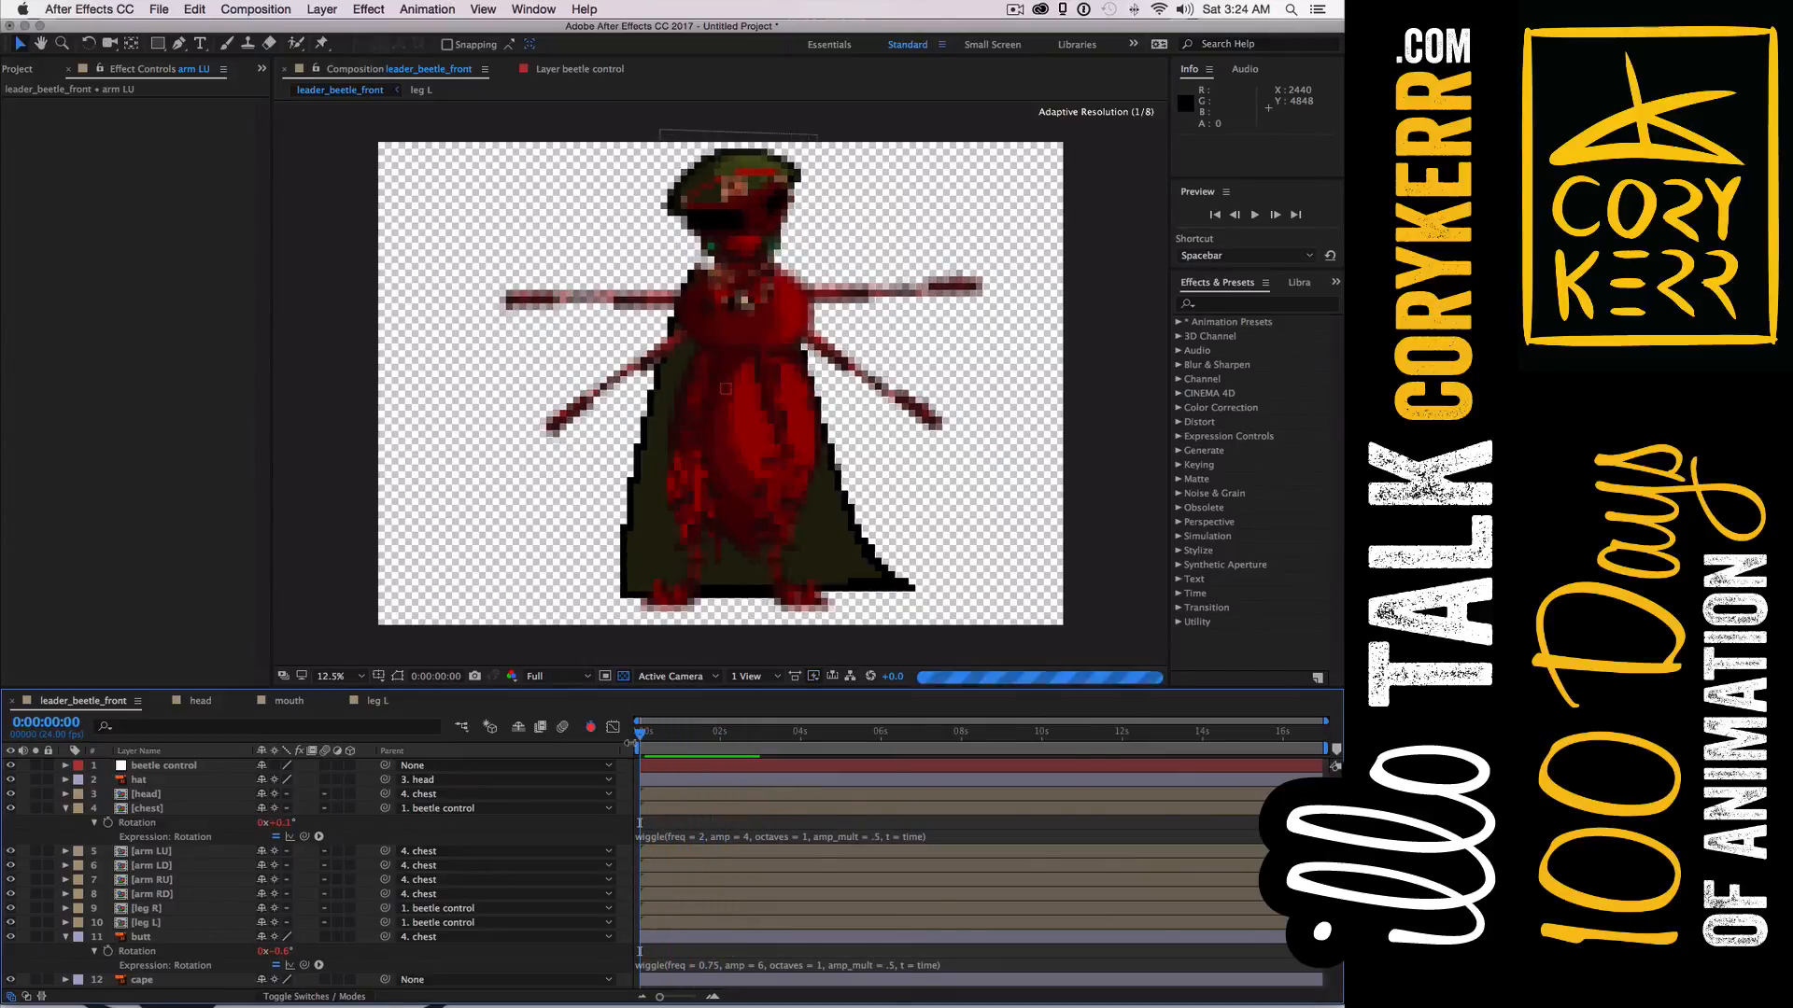